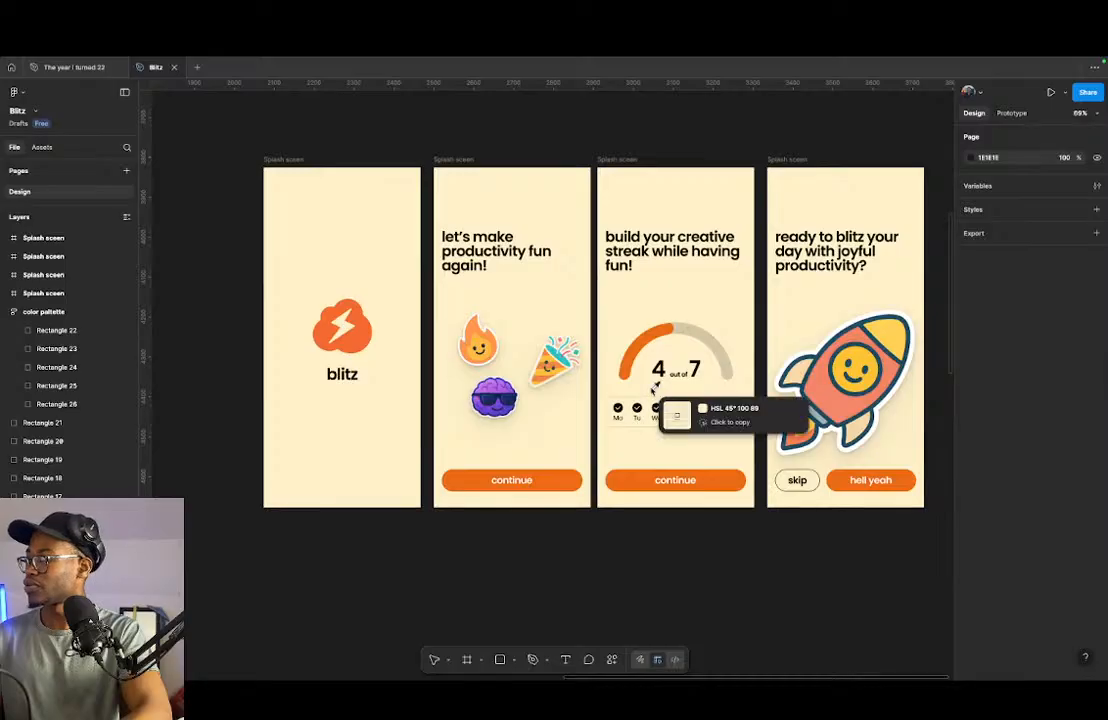
# - Switch to the Blitz productivity app sketches in QuickTime Player and review the list of planned screens and the wireframe sketches
pyautogui.scroll(2, 430, 375)
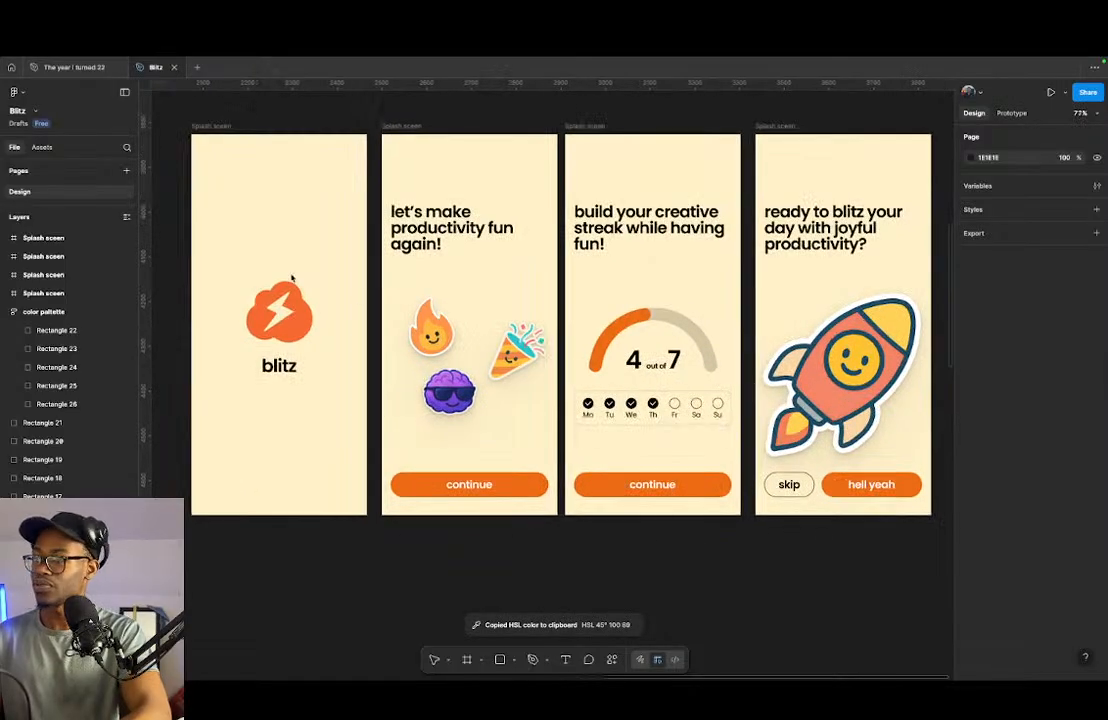
pyautogui.hotkey('ctrl', 'Left')
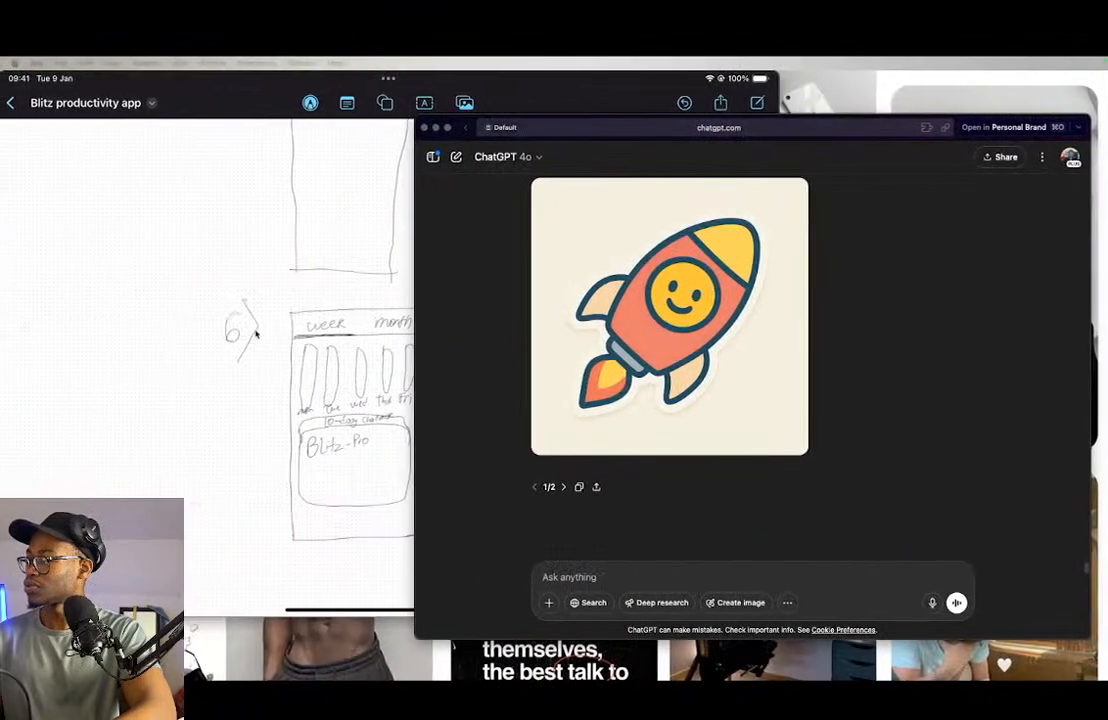
pyautogui.click(250, 312)
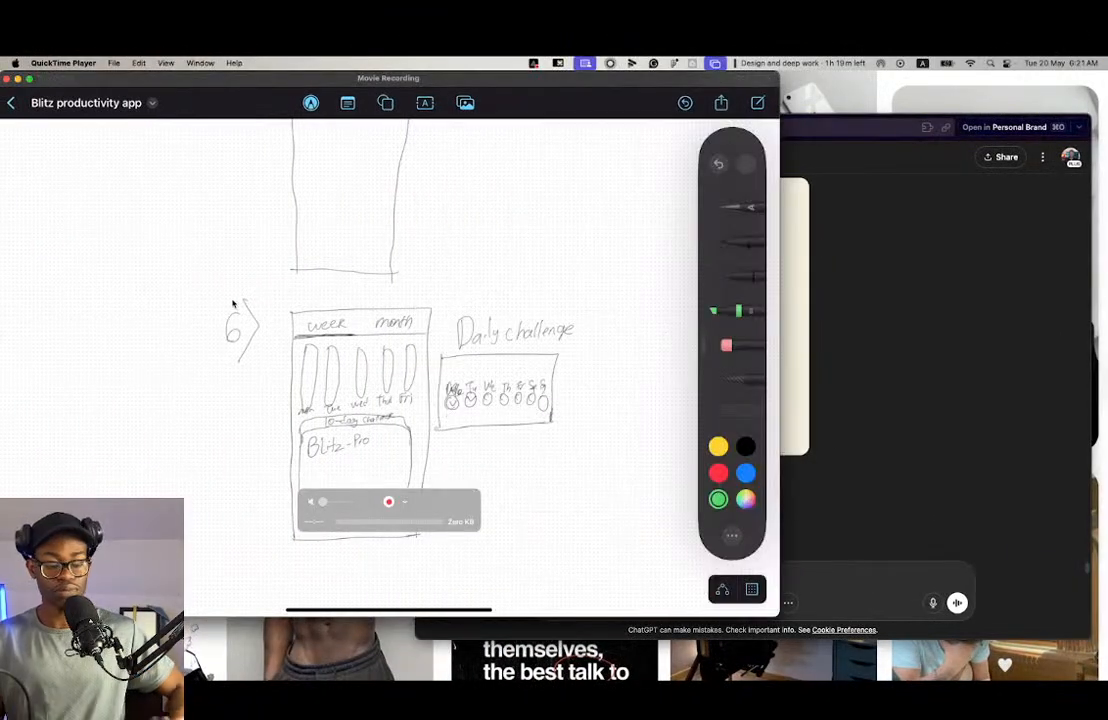
pyautogui.scroll(15, 233, 304)
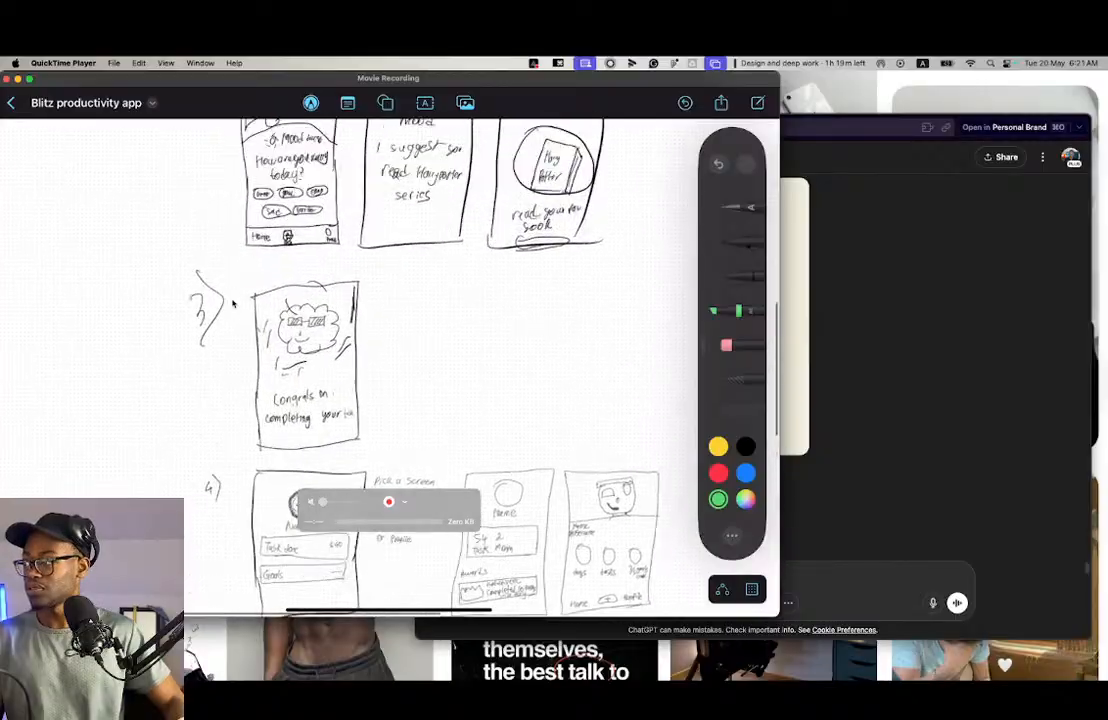
pyautogui.scroll(5, 233, 304)
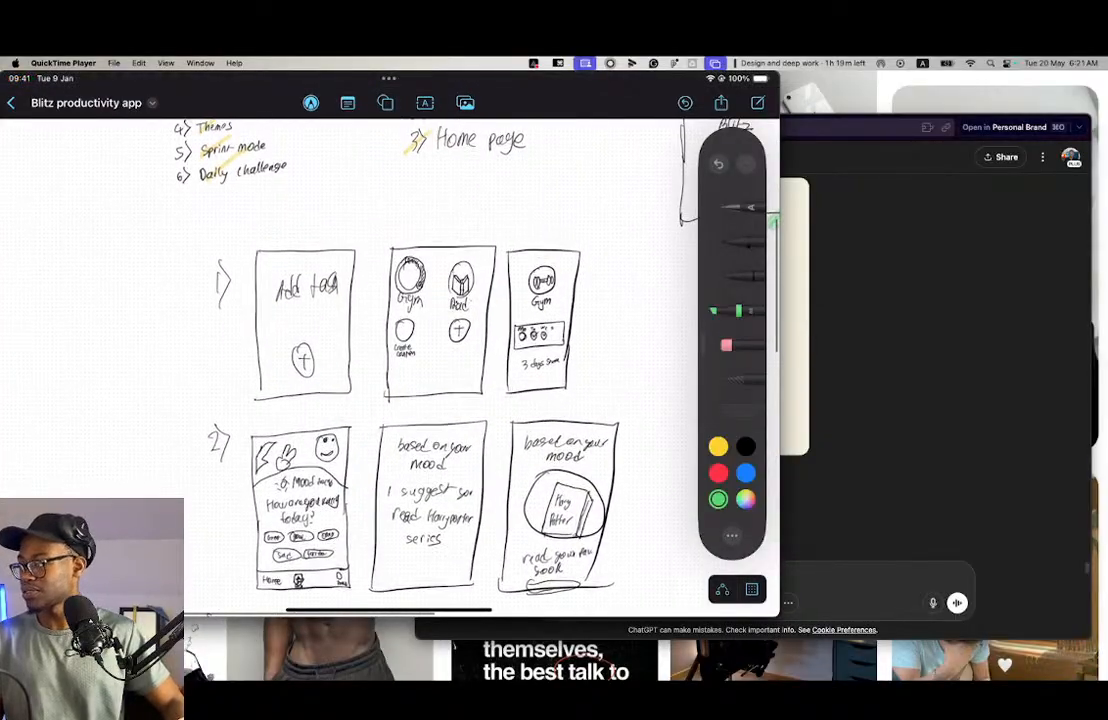
pyautogui.scroll(6, 390, 350)
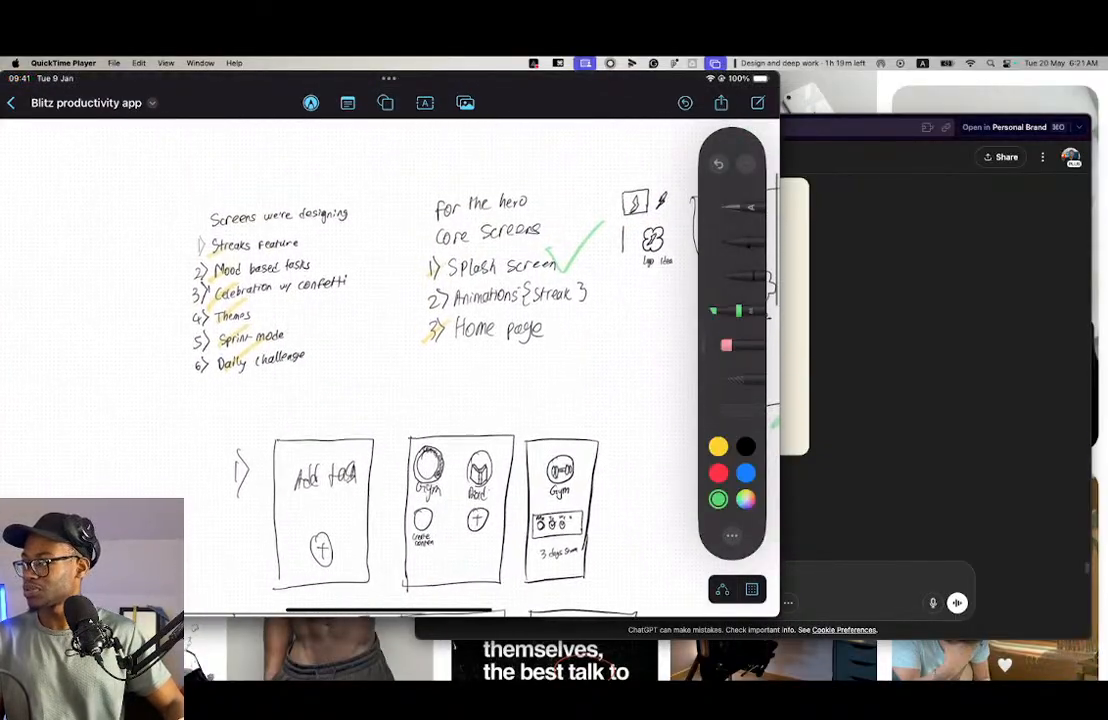
pyautogui.scroll(-1, 390, 350)
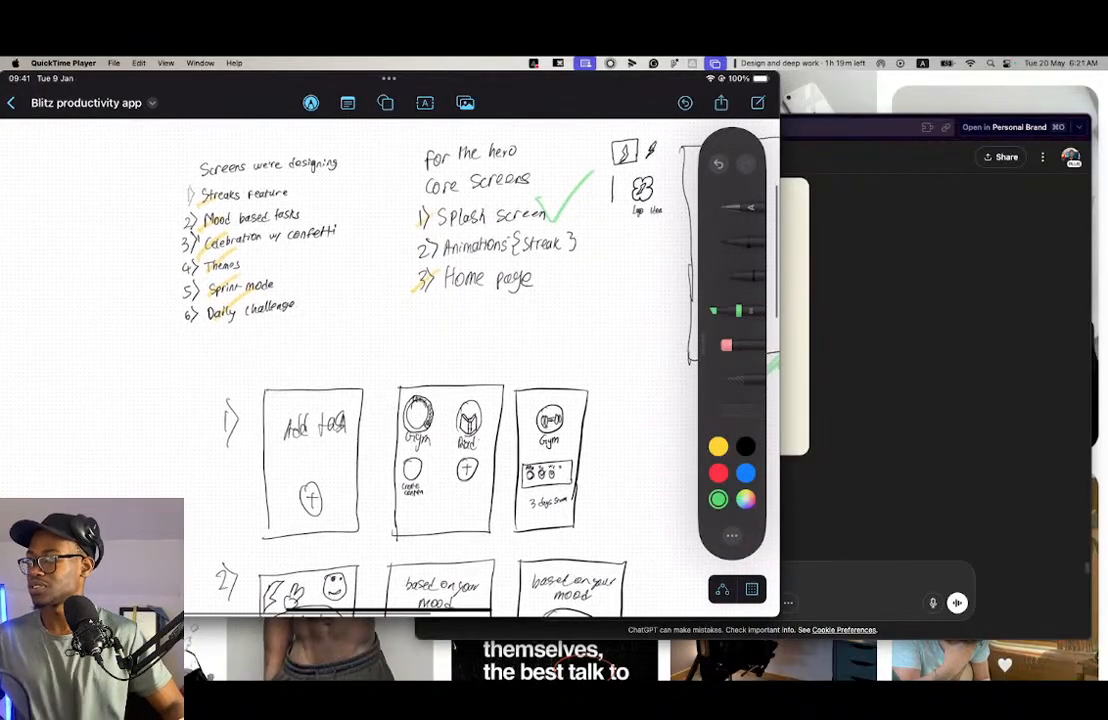
pyautogui.scroll(-1, 416, 323)
pyautogui.scroll(-1, 416, 323)
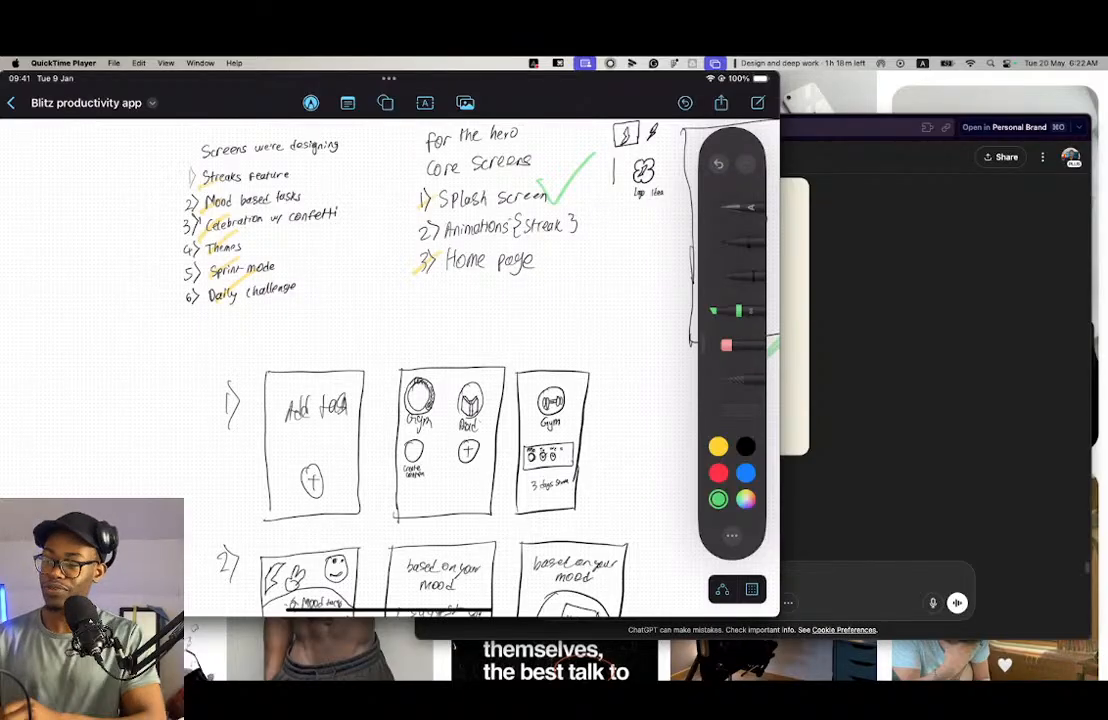
pyautogui.moveTo(384, 320)
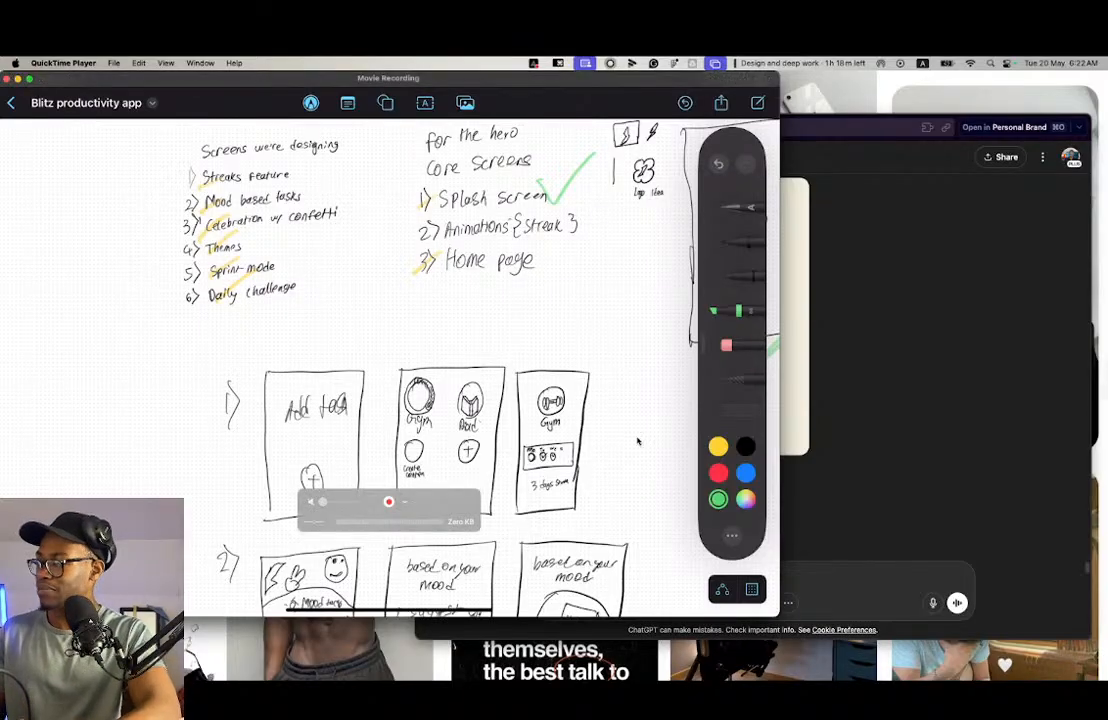
# - Switch to Figma, open the "The year i turned 22" file and examine the web wireframe's Creative Streaks feature card
pyautogui.click(892, 384)
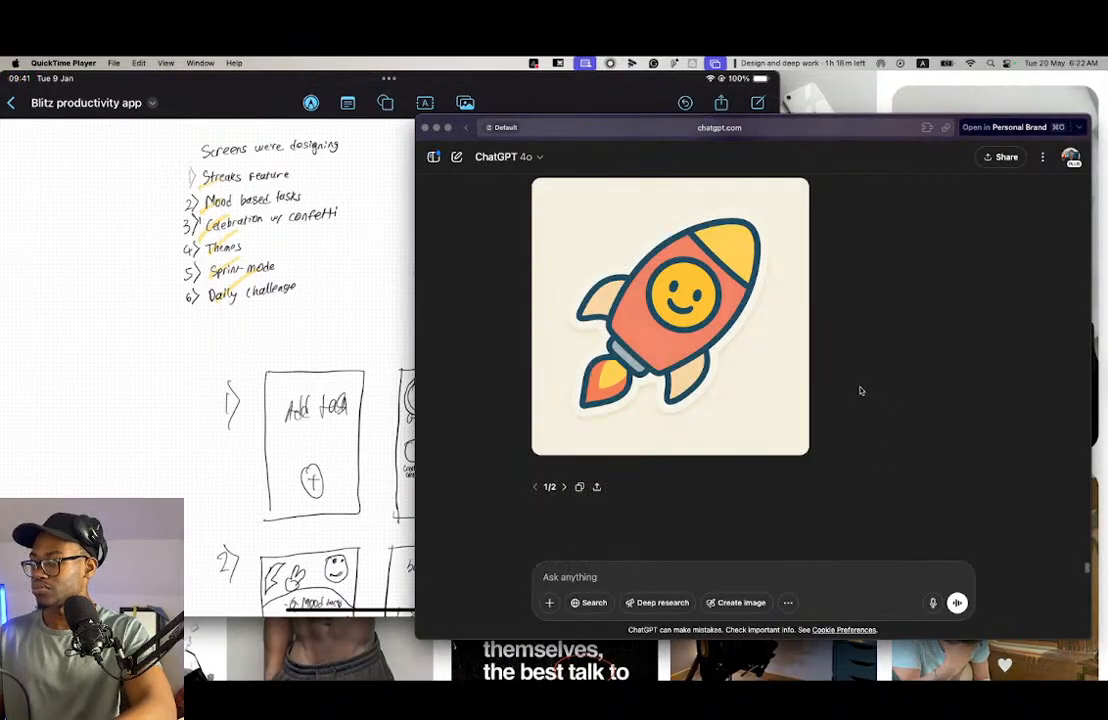
pyautogui.hotkey('ctrl', 'Right')
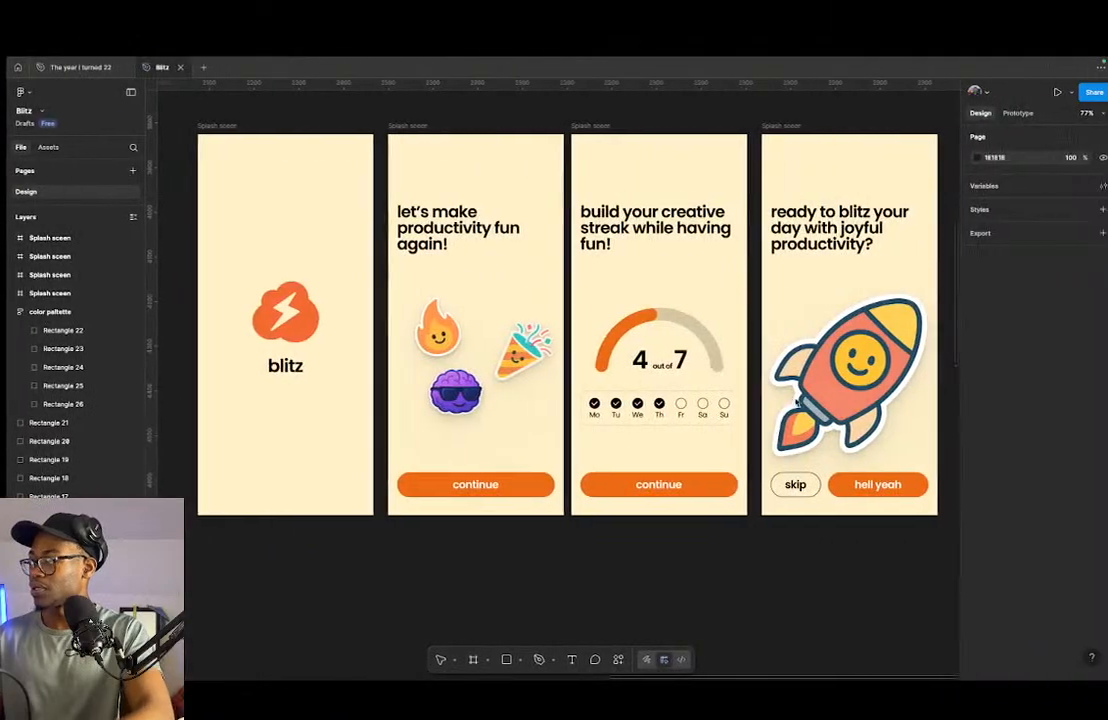
pyautogui.click(68, 67)
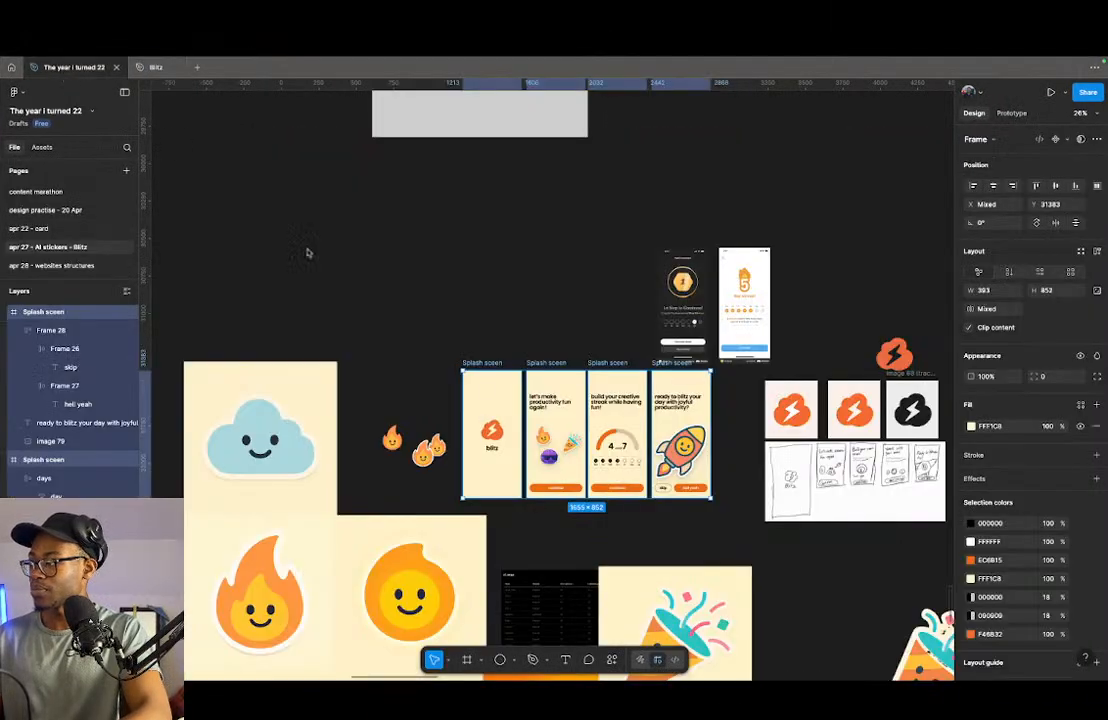
pyautogui.scroll(-5, 490, 425)
pyautogui.scroll(3, 490, 425)
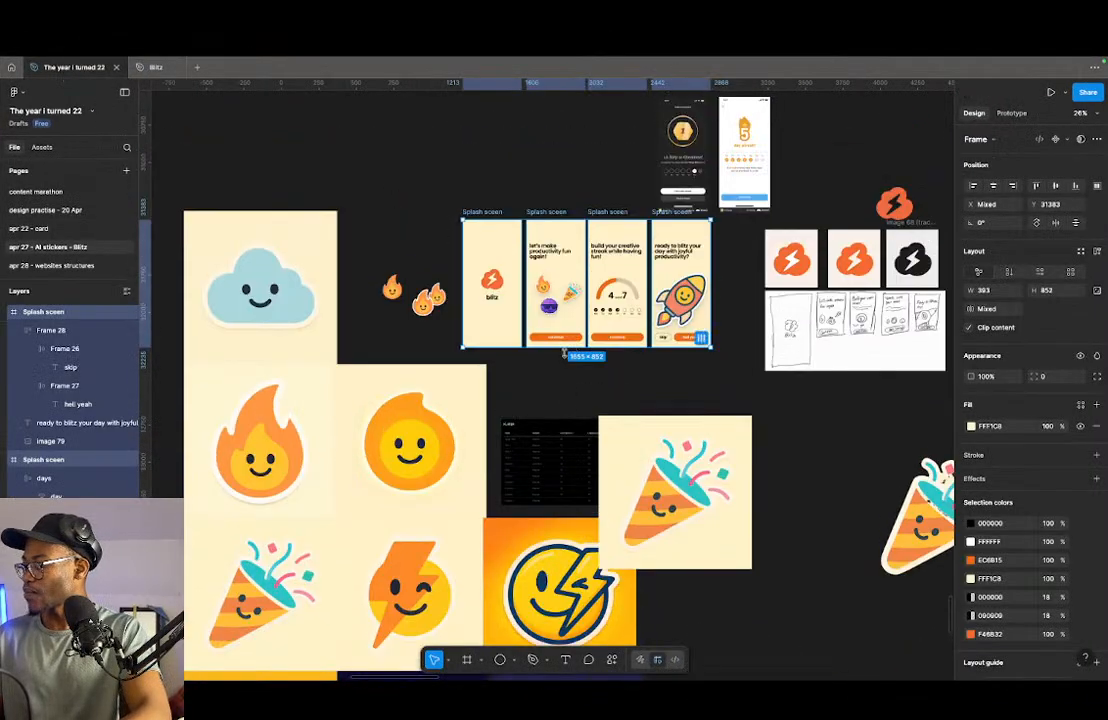
pyautogui.scroll(-5, 413, 413)
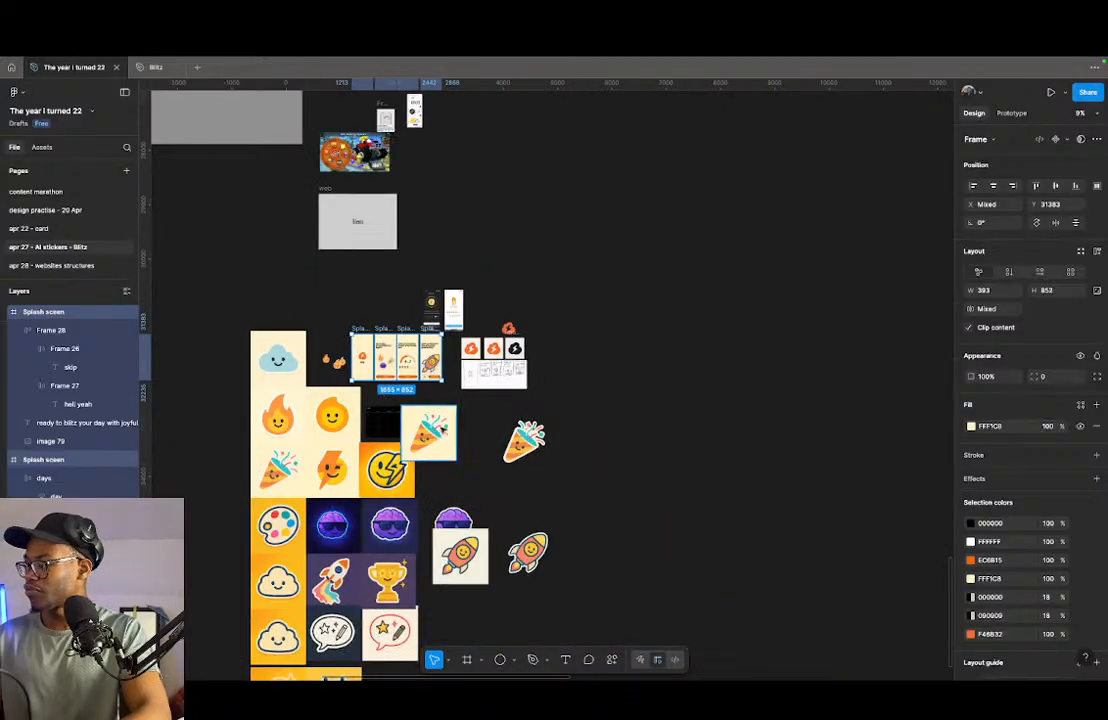
pyautogui.scroll(3, 413, 413)
pyautogui.scroll(3, 413, 413)
pyautogui.scroll(6, 420, 405)
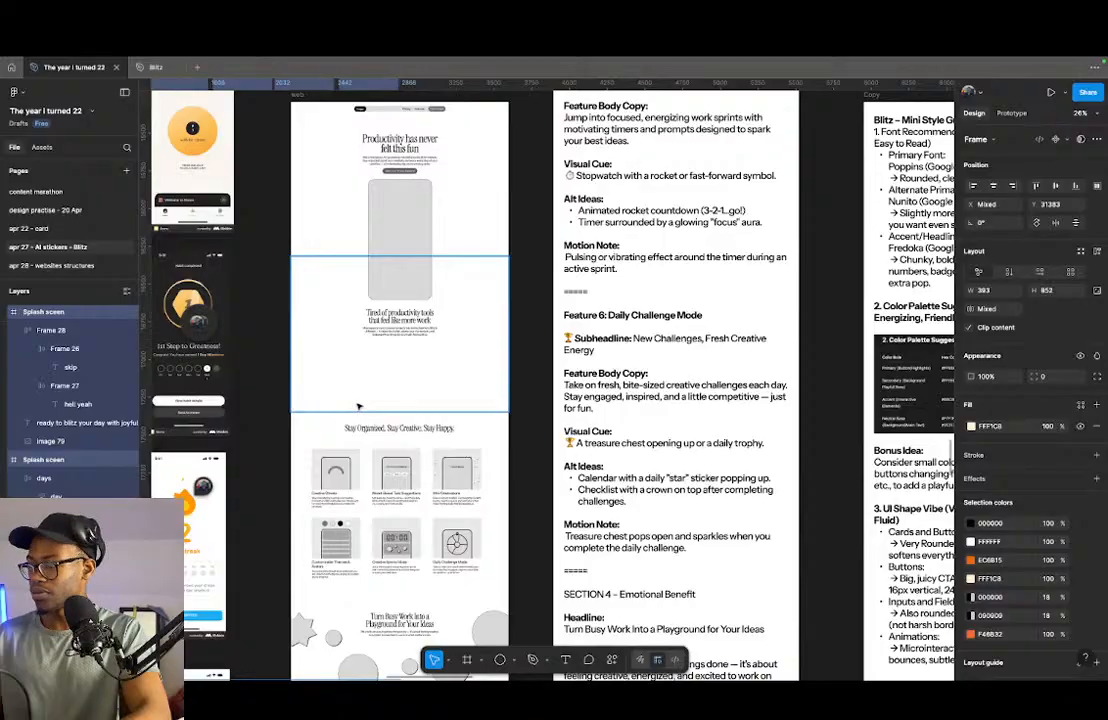
pyautogui.scroll(10, 430, 400)
pyautogui.scroll(3, 409, 316)
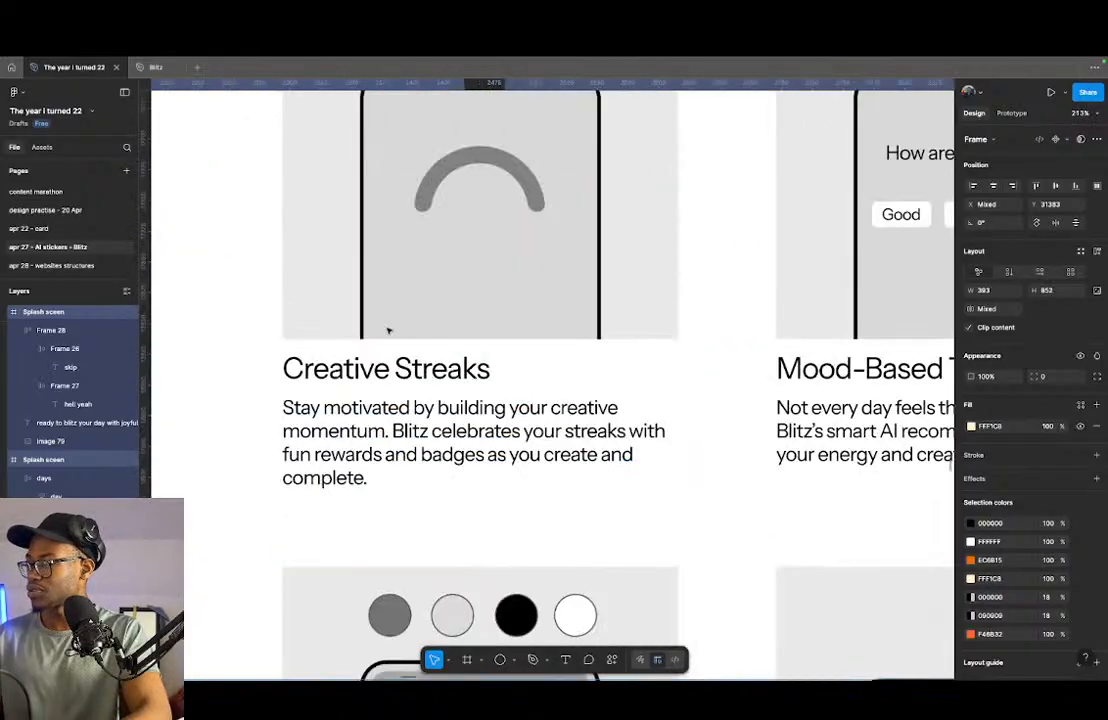
# - Return to the handwritten sketches and open the Clock app
pyautogui.hotkey('ctrl', 'Left')
pyautogui.click(346, 329)
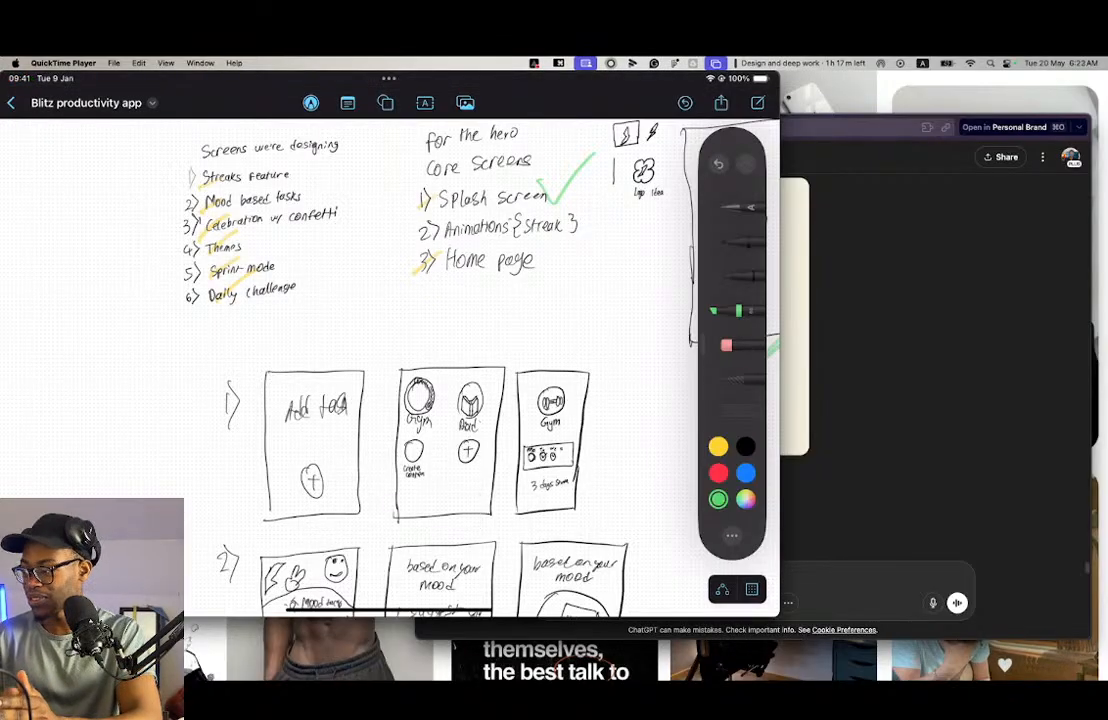
pyautogui.press('super+space')
pyautogui.write('clo')
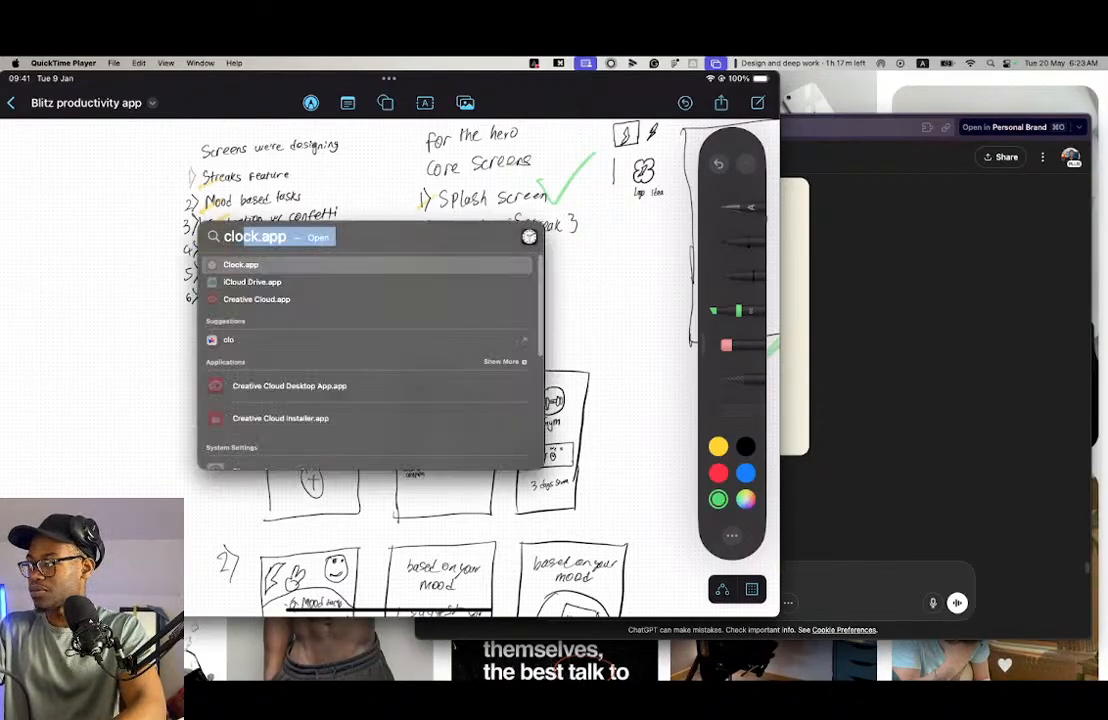
pyautogui.press('Return')
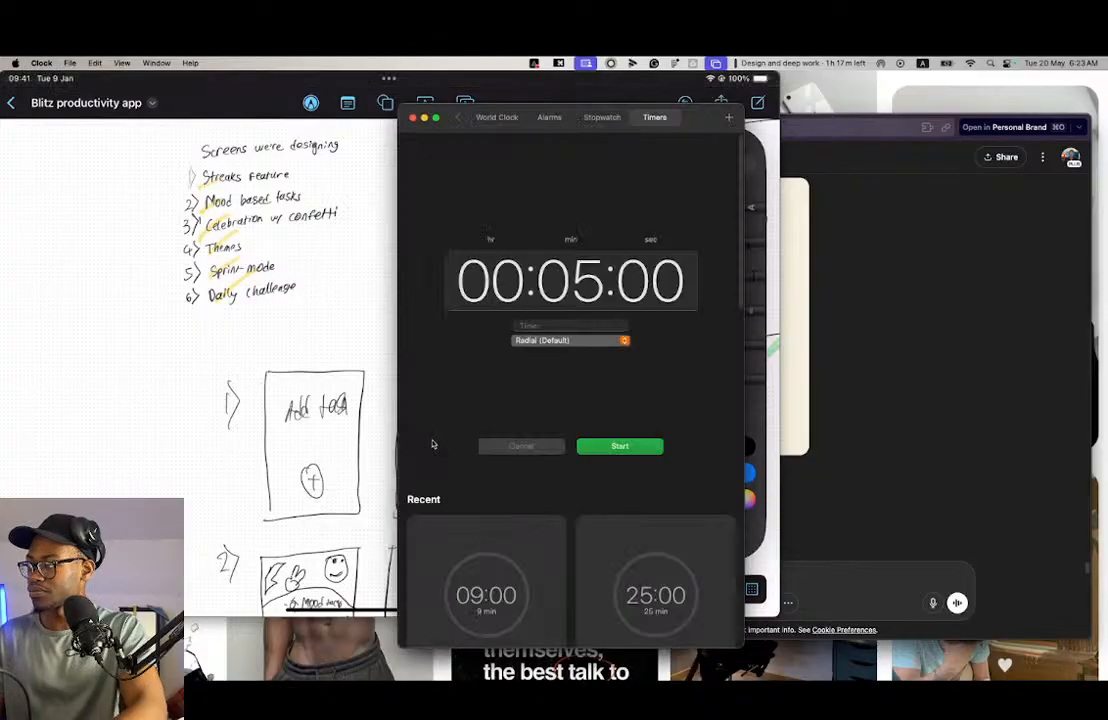
pyautogui.click(549, 117)
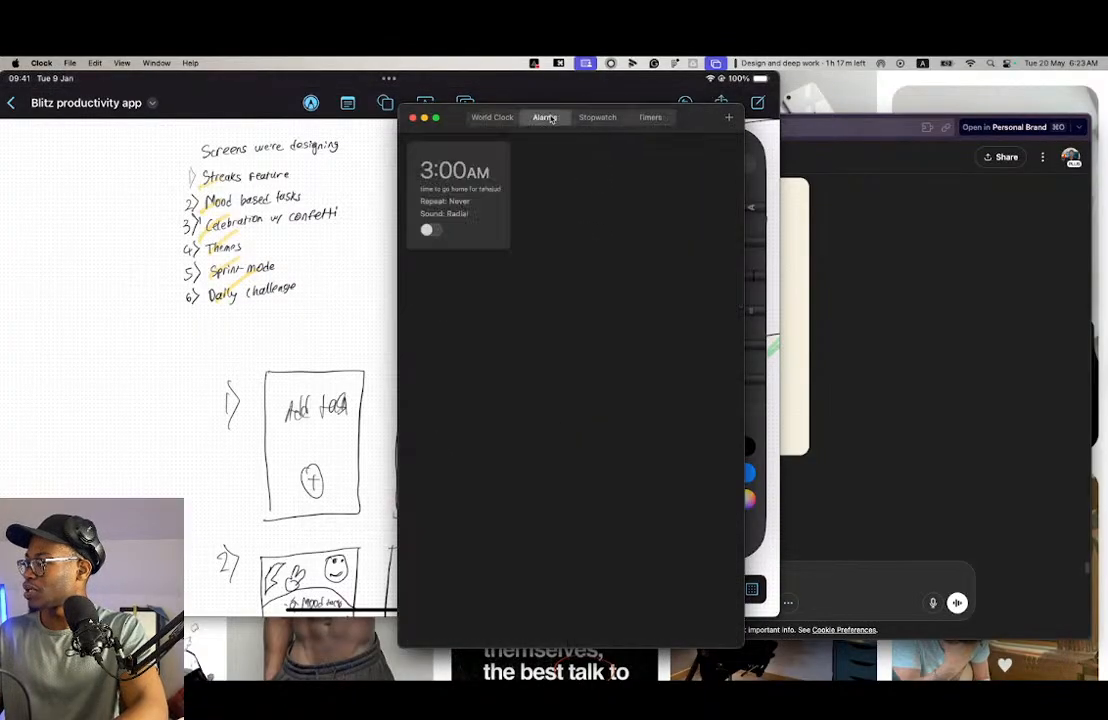
pyautogui.click(597, 119)
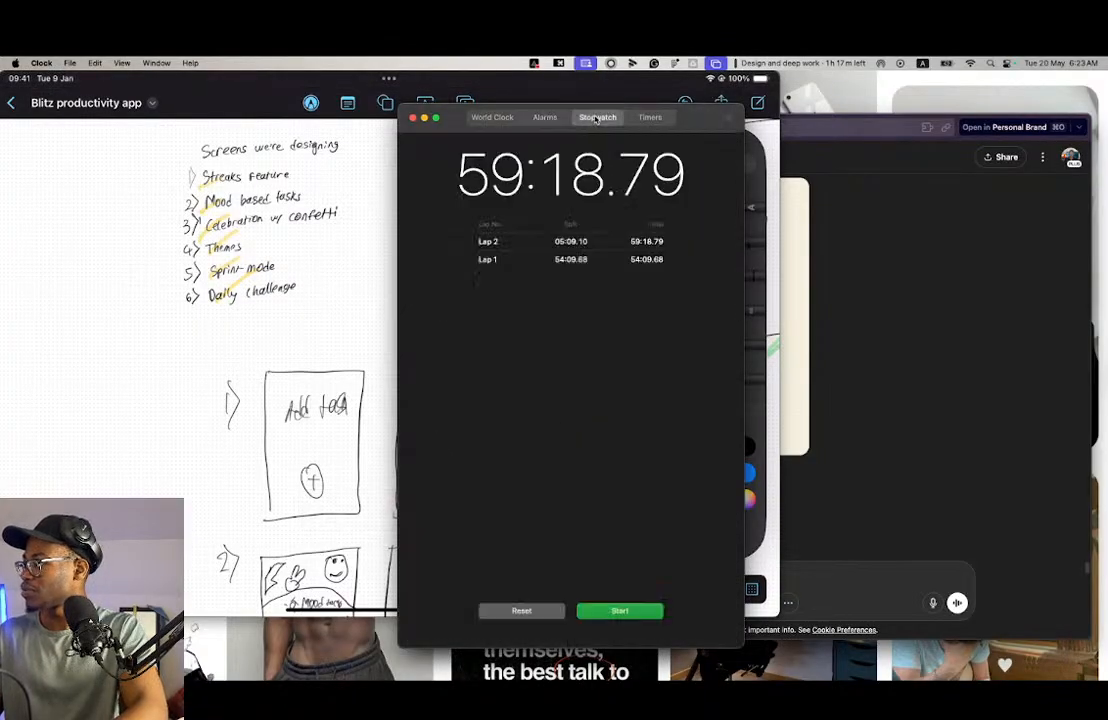
pyautogui.click(489, 117)
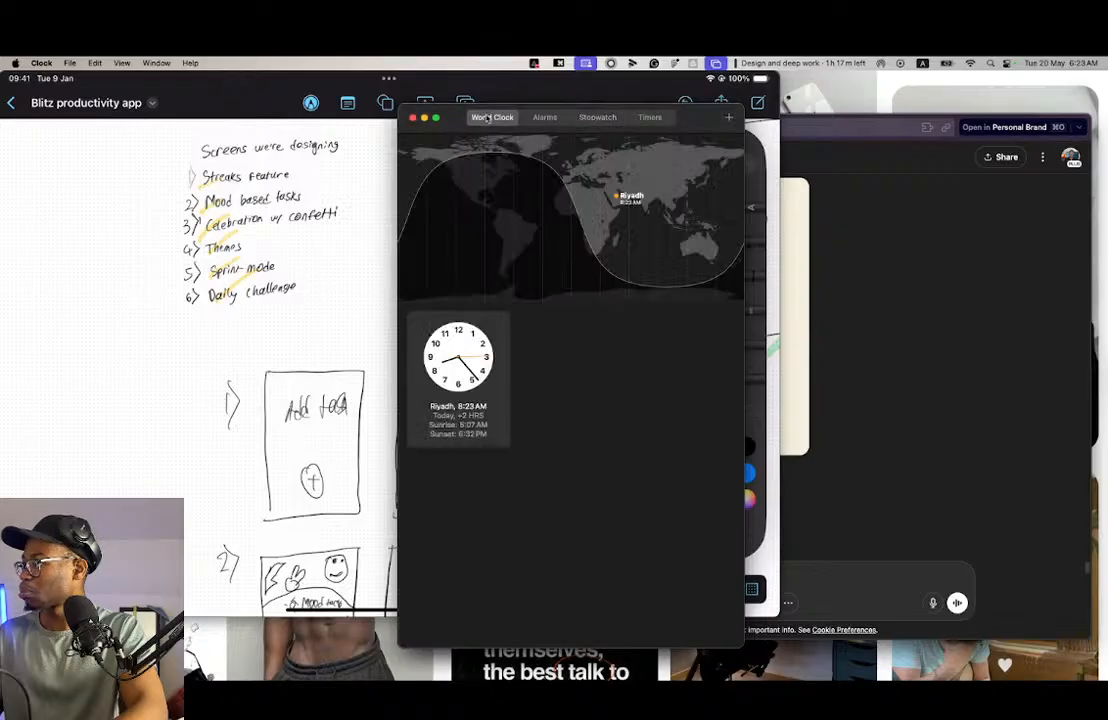
pyautogui.click(545, 117)
pyautogui.click(598, 117)
pyautogui.click(650, 117)
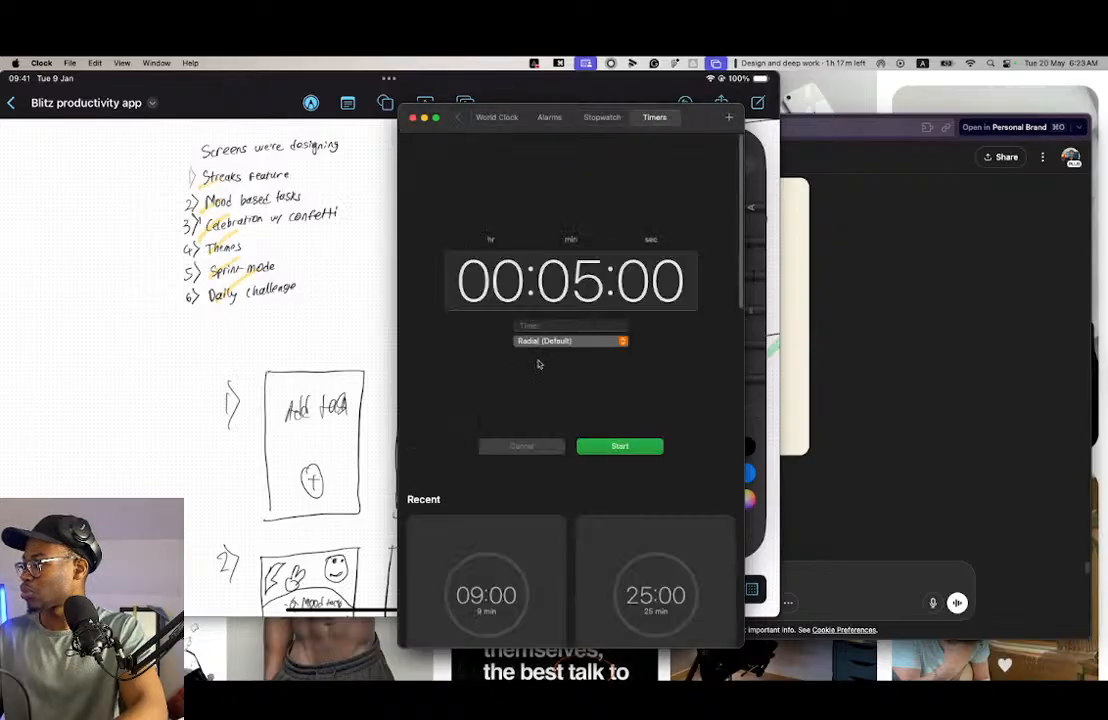
# - Set the timer's hours to 1, start the countdown and bring the sketches back to the front
pyautogui.click(489, 279)
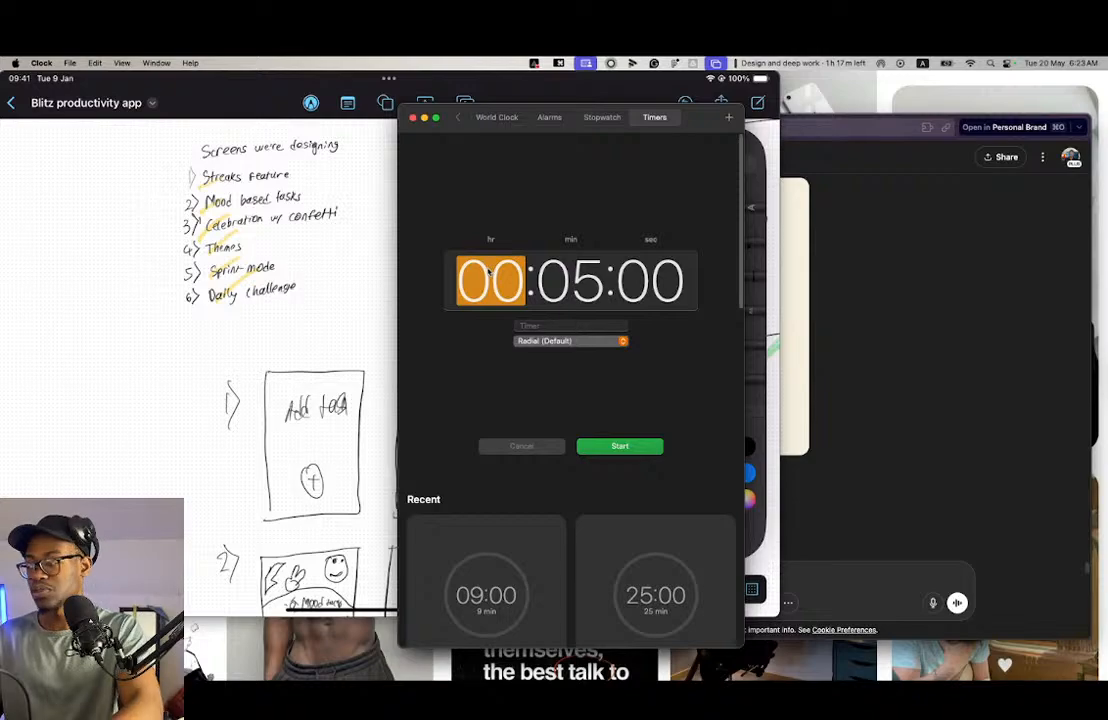
pyautogui.write('1')
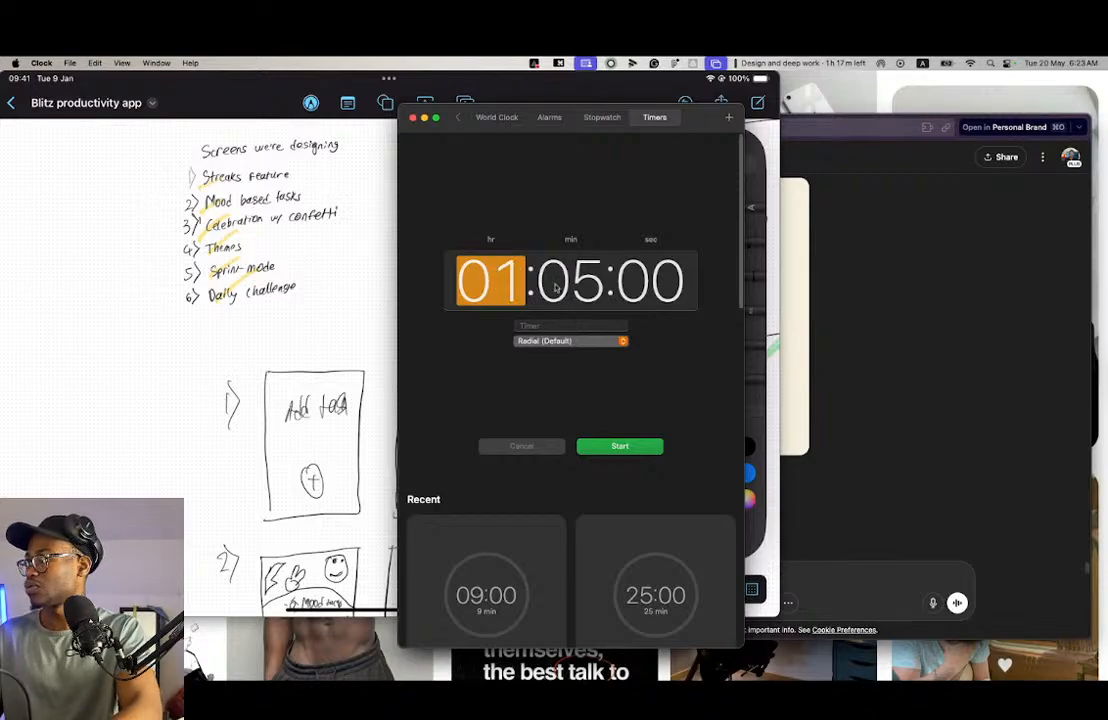
pyautogui.click(620, 446)
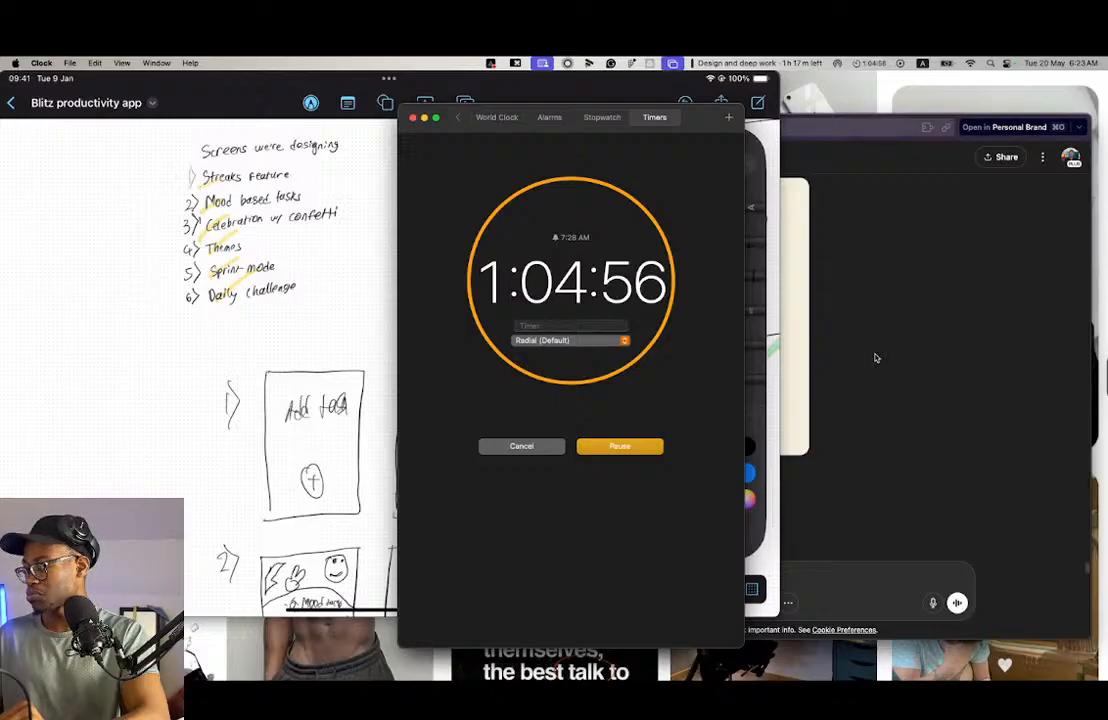
pyautogui.click(378, 225)
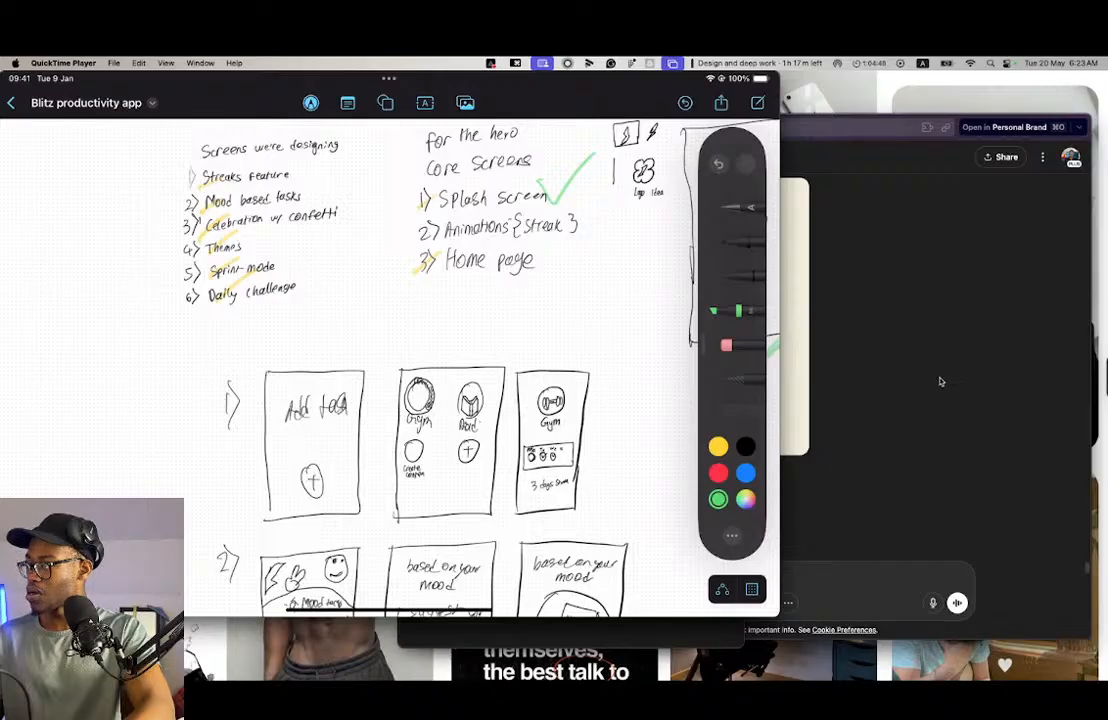
# - Switch to Figma and examine the Duolingo Streak reference screen, including its streak header, Streak Challenge progress bar and monthly calendar section
pyautogui.hotkey('ctrl', 'Right')
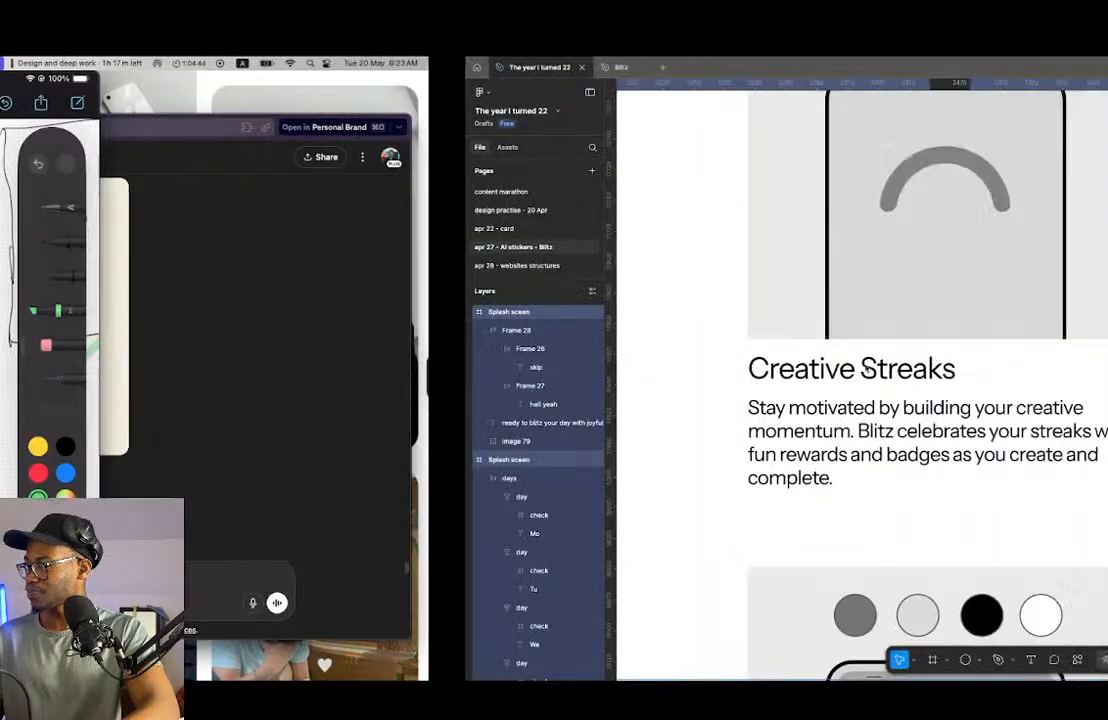
pyautogui.scroll(-10, 760, 369)
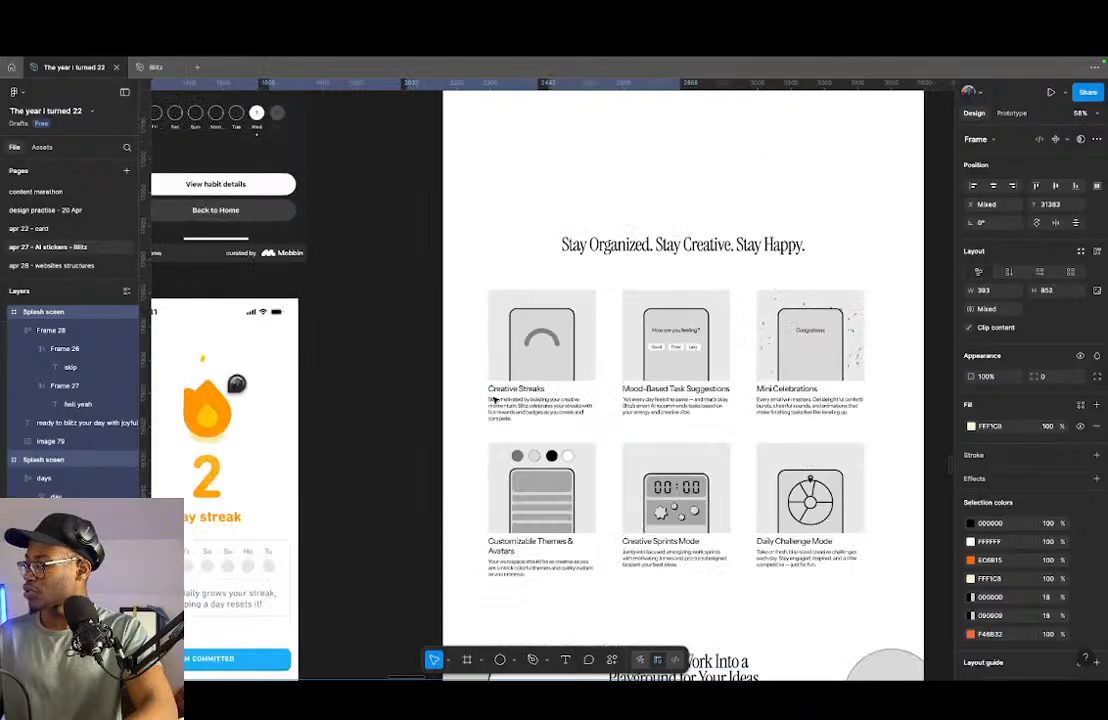
pyautogui.scroll(3, 637, 375)
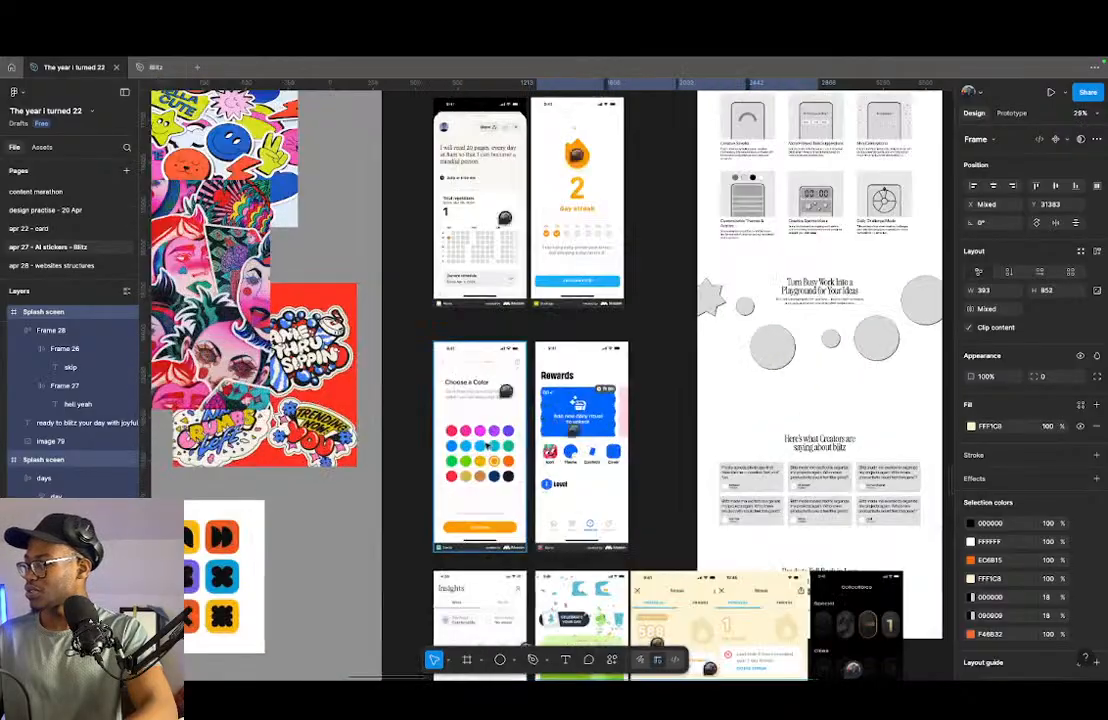
pyautogui.scroll(-5, 645, 455)
pyautogui.scroll(7, 725, 400)
pyautogui.scroll(-4, 368, 386)
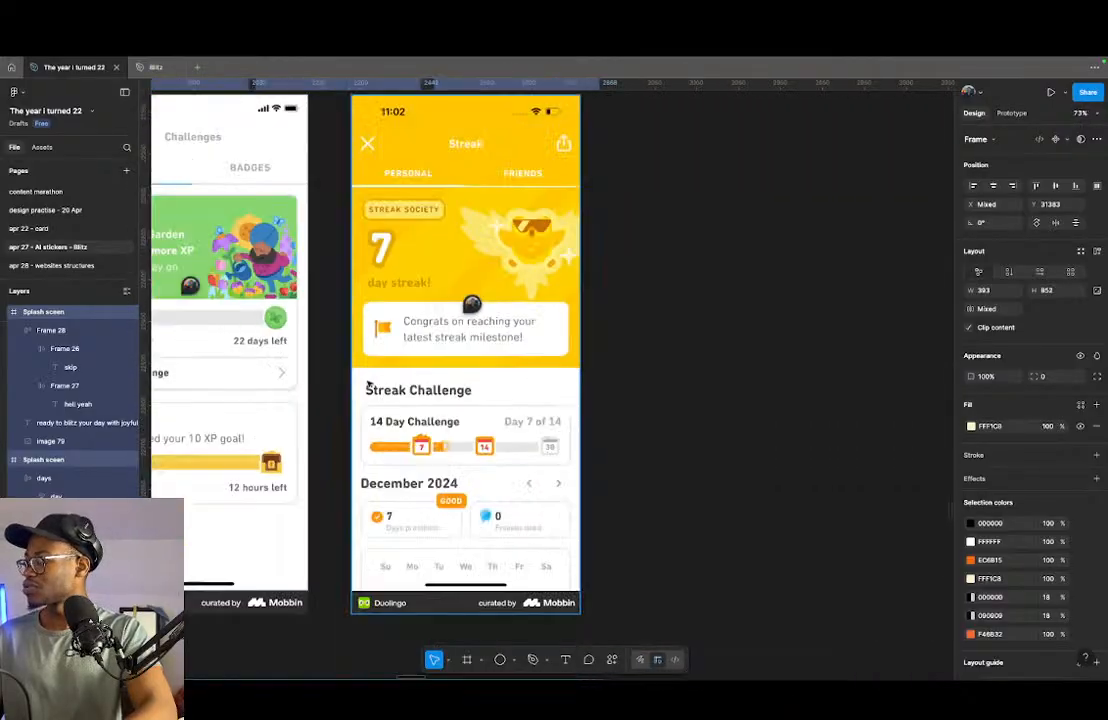
pyautogui.scroll(3, 480, 392)
pyautogui.scroll(3, 452, 399)
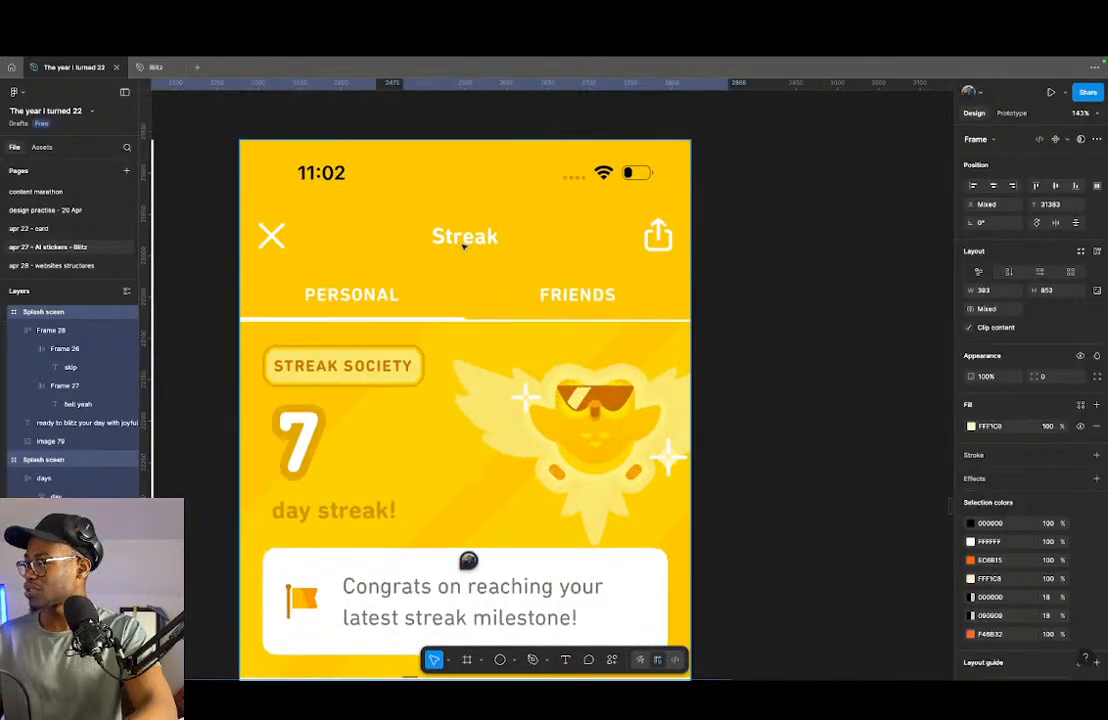
pyautogui.scroll(-3, 464, 245)
pyautogui.scroll(-3, 578, 308)
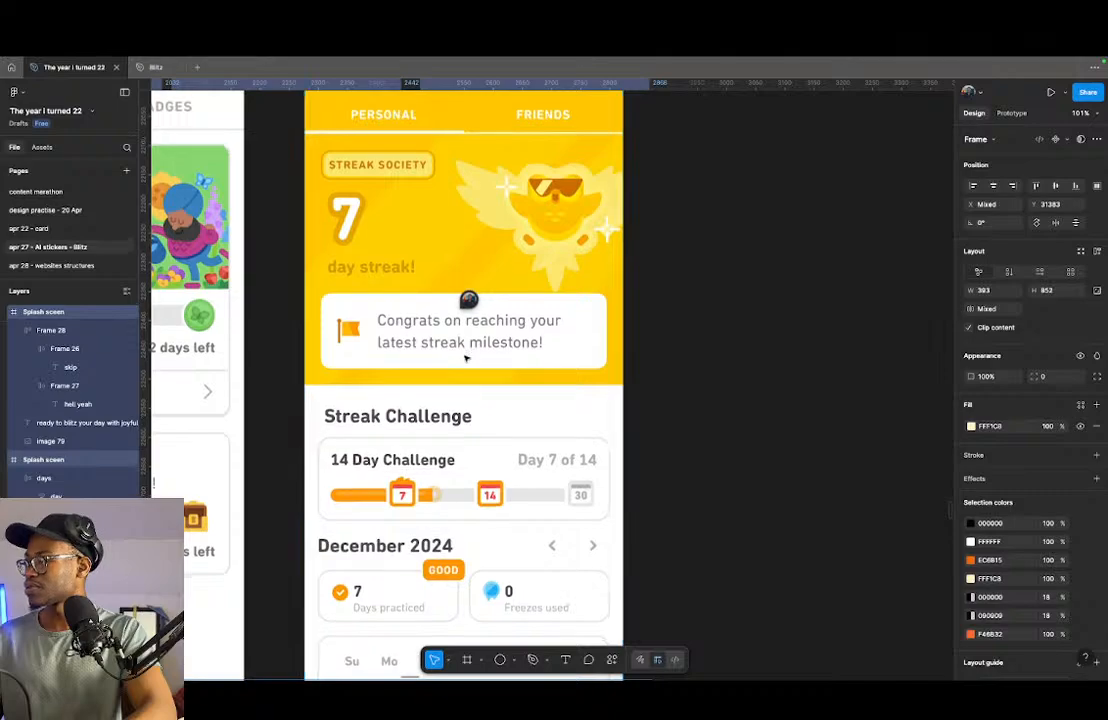
pyautogui.scroll(-1, 462, 355)
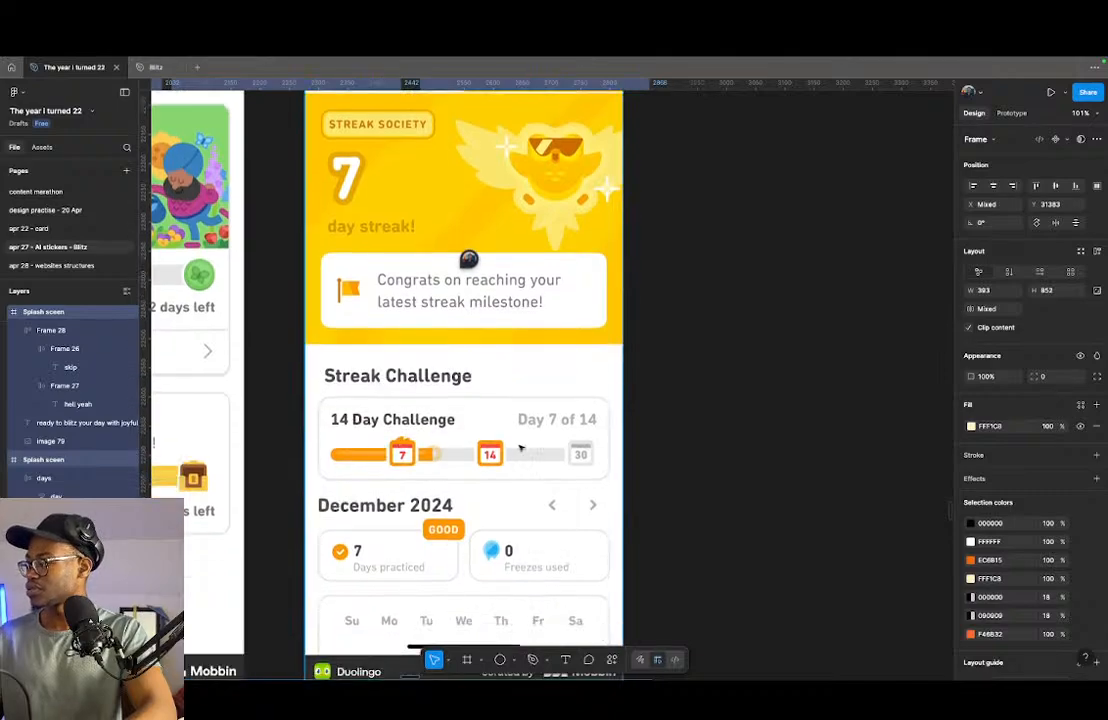
pyautogui.scroll(-4, 419, 446)
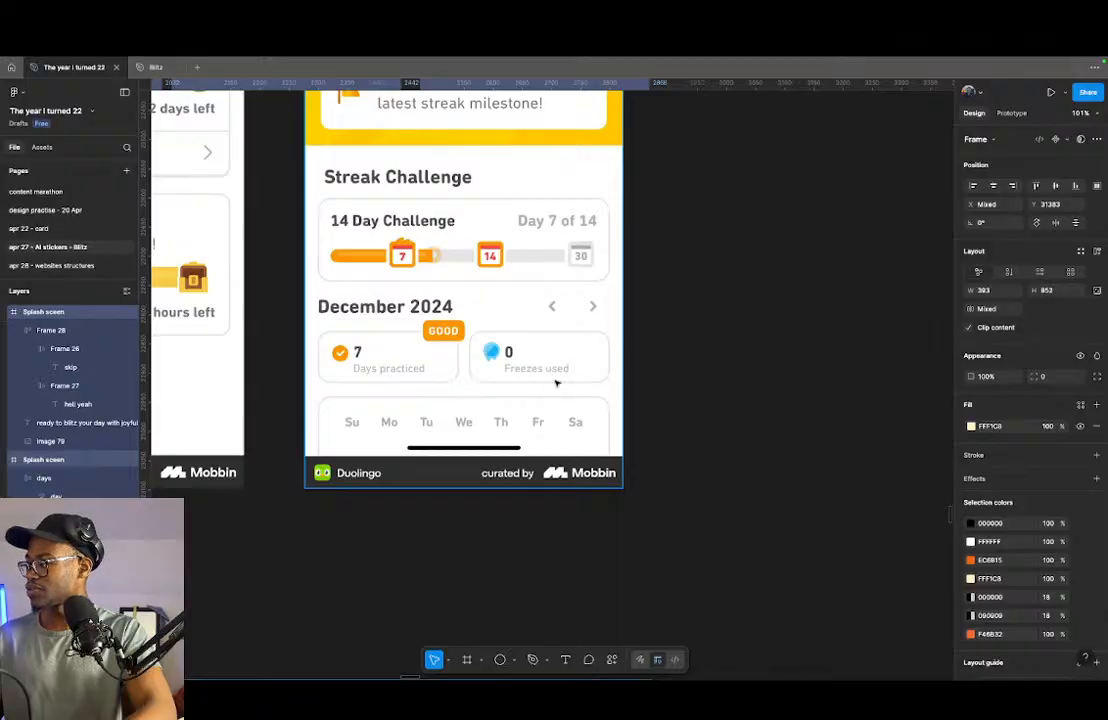
# - Examine the Duolingo Streak reference screen's challenge and calendar sections and the neighbouring Challenges screen's monthly challenge and Daily Goal cards
pyautogui.keyDown('ctrl'); pyautogui.scroll(-2, 578, 386); pyautogui.keyUp('ctrl')
pyautogui.scroll(3, 437, 400)
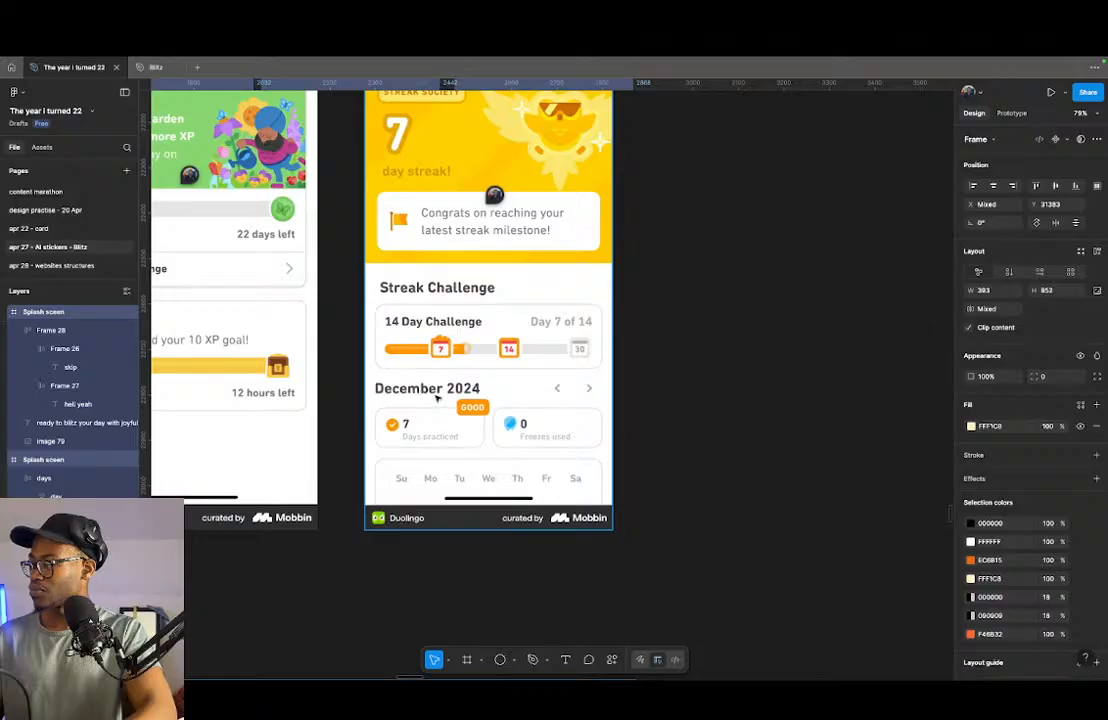
pyautogui.keyDown('ctrl'); pyautogui.scroll(-2, 437, 397); pyautogui.keyUp('ctrl')
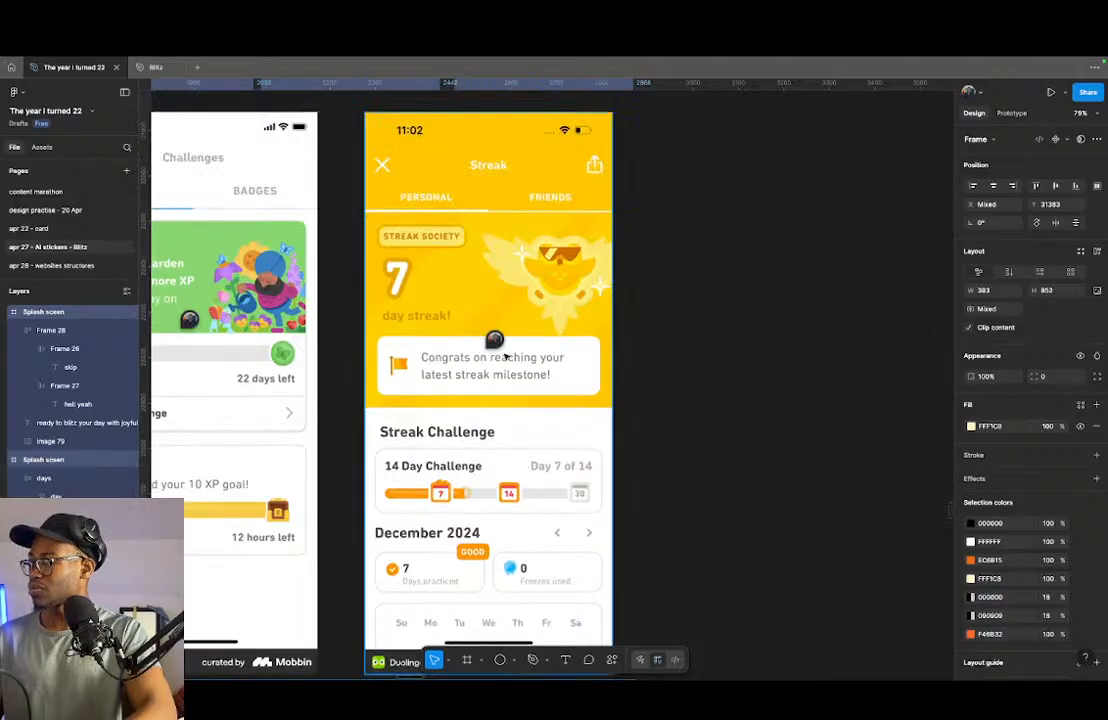
pyautogui.keyDown('ctrl'); pyautogui.scroll(-2, 420, 317); pyautogui.keyUp('ctrl')
pyautogui.keyDown('ctrl'); pyautogui.scroll(4, 270, 410); pyautogui.keyUp('ctrl')
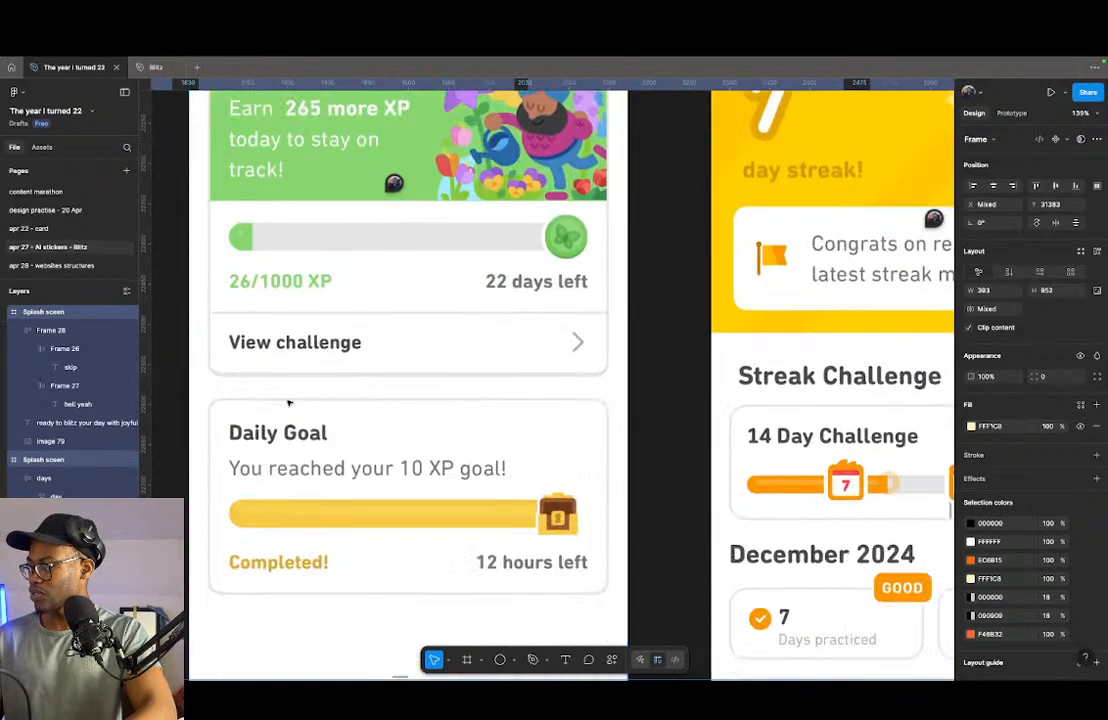
pyautogui.scroll(3, 294, 403)
pyautogui.keyDown('ctrl'); pyautogui.scroll(-3, 376, 227); pyautogui.keyUp('ctrl')
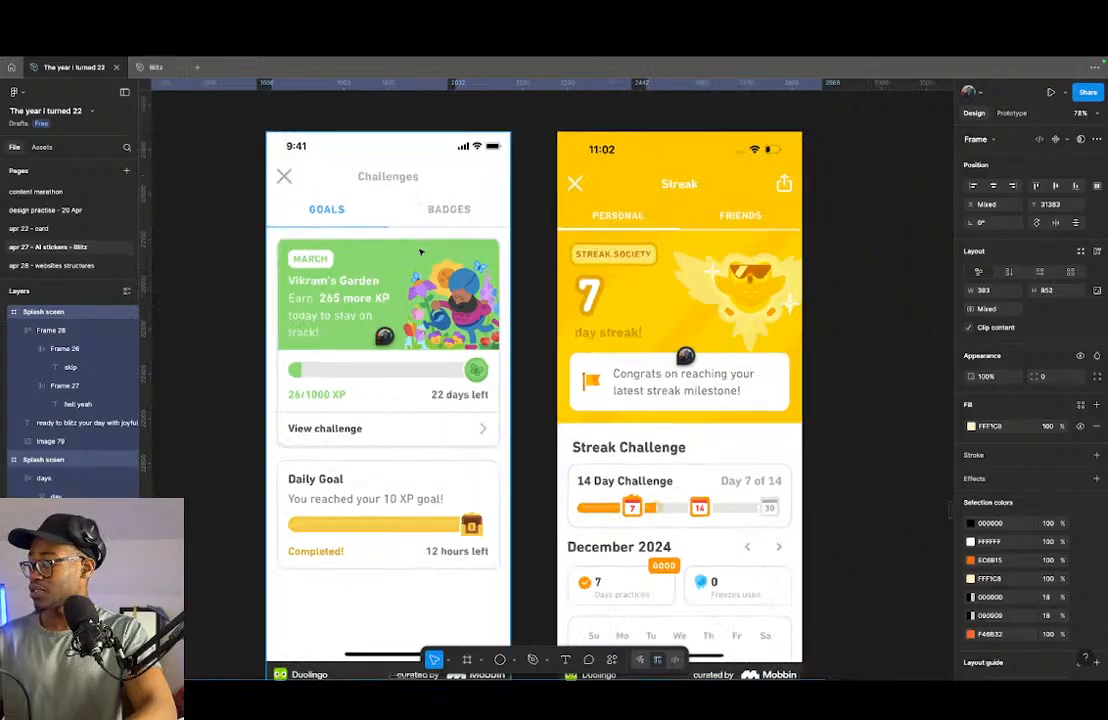
# - Move the two Duolingo reference screens below the sticker reference images, beside the small timer app screen
pyautogui.keyDown('ctrl'); pyautogui.scroll(-5, 396, 380); pyautogui.keyUp('ctrl')
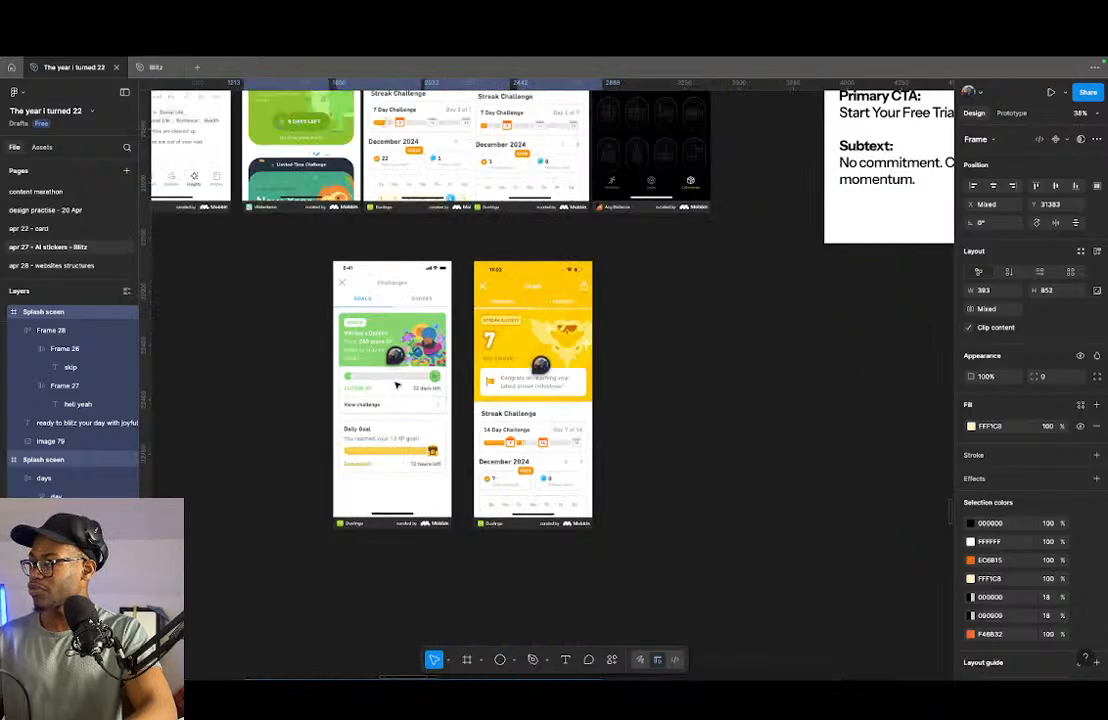
pyautogui.scroll(-10, 396, 384)
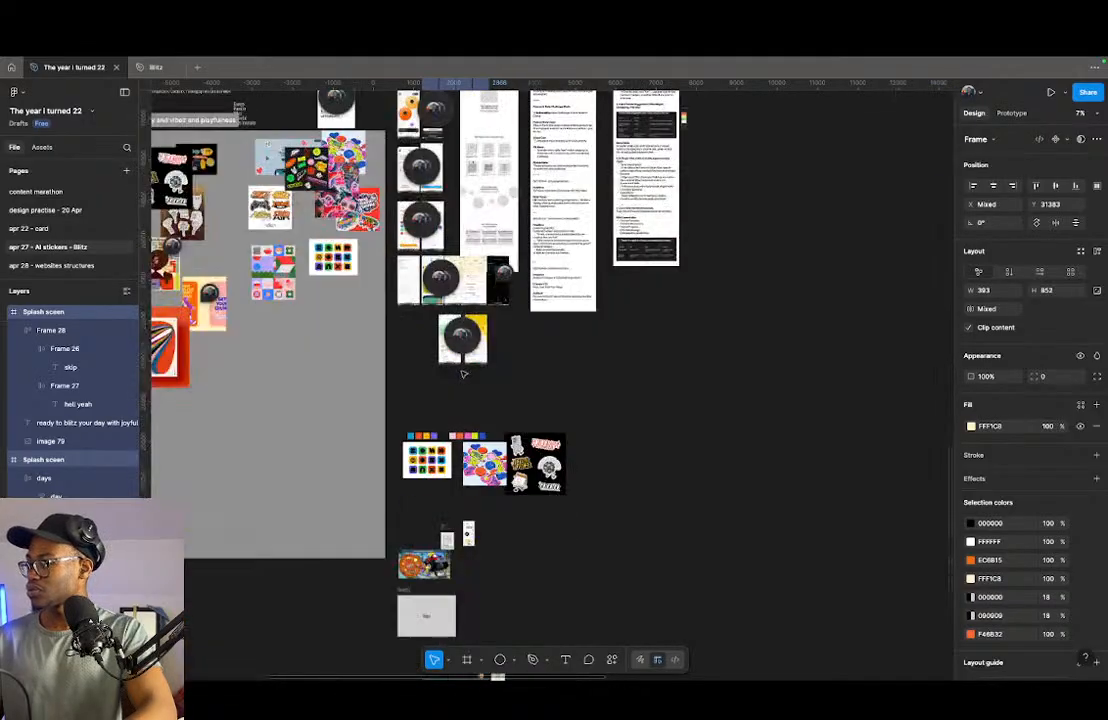
pyautogui.scroll(-5, 462, 373)
pyautogui.click(476, 333)
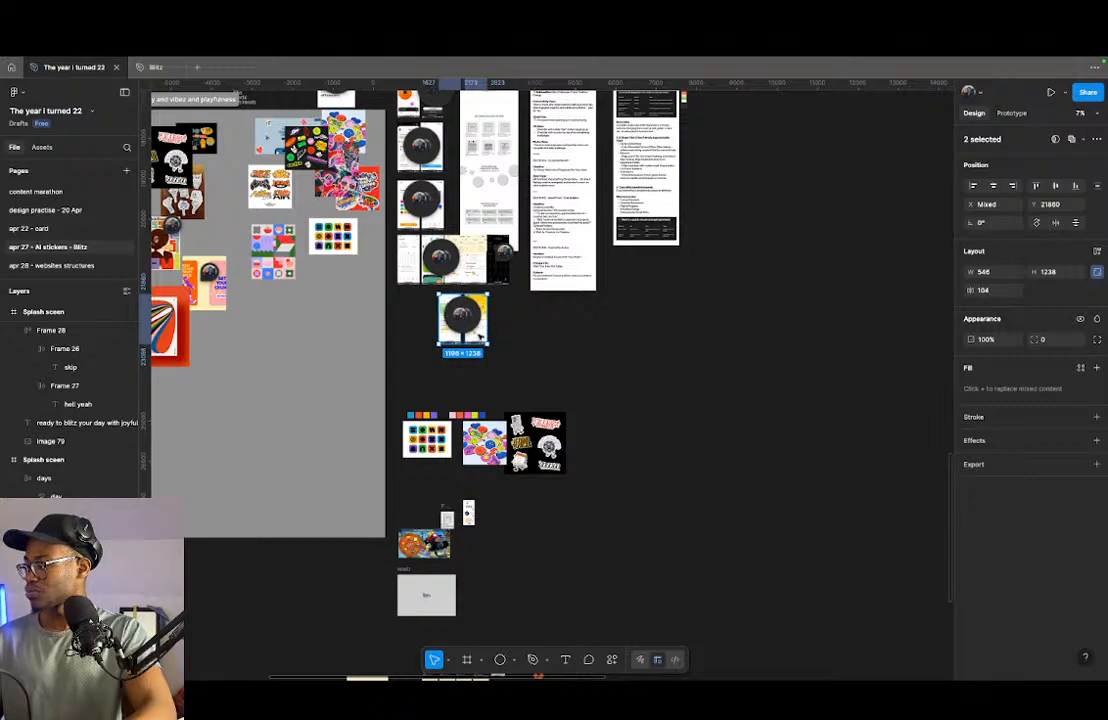
pyautogui.moveTo(481, 336); pyautogui.dragTo(528, 536)
pyautogui.scroll(5, 528, 520)
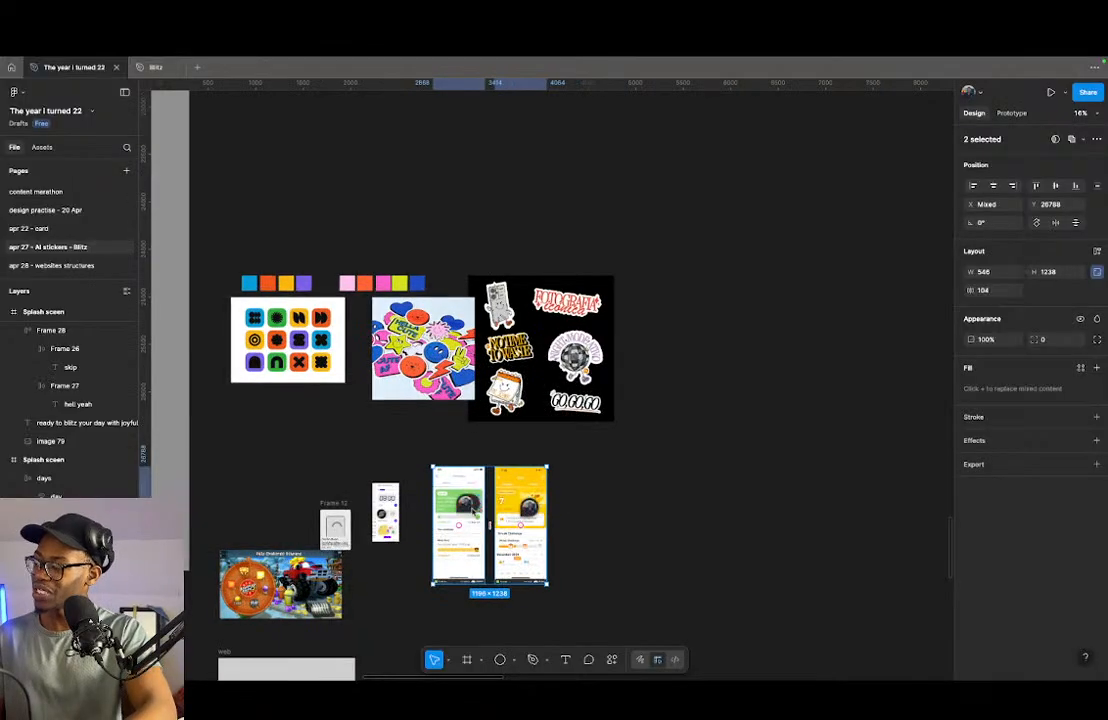
pyautogui.scroll(3, 474, 513)
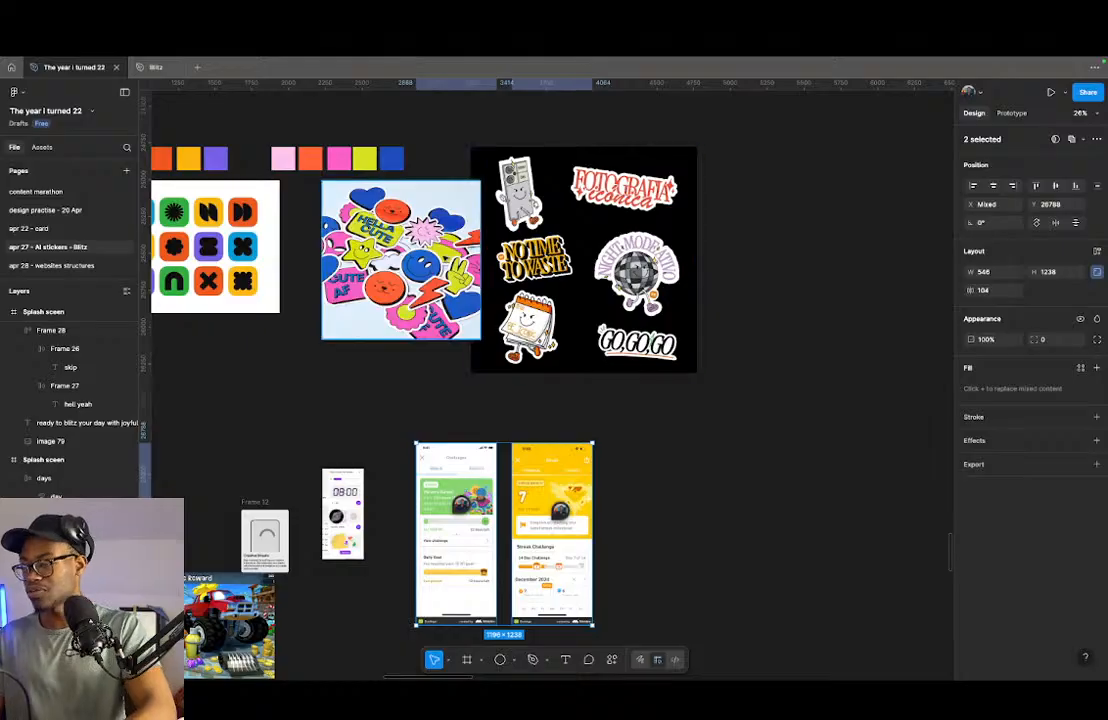
pyautogui.scroll(-3, 187, 381)
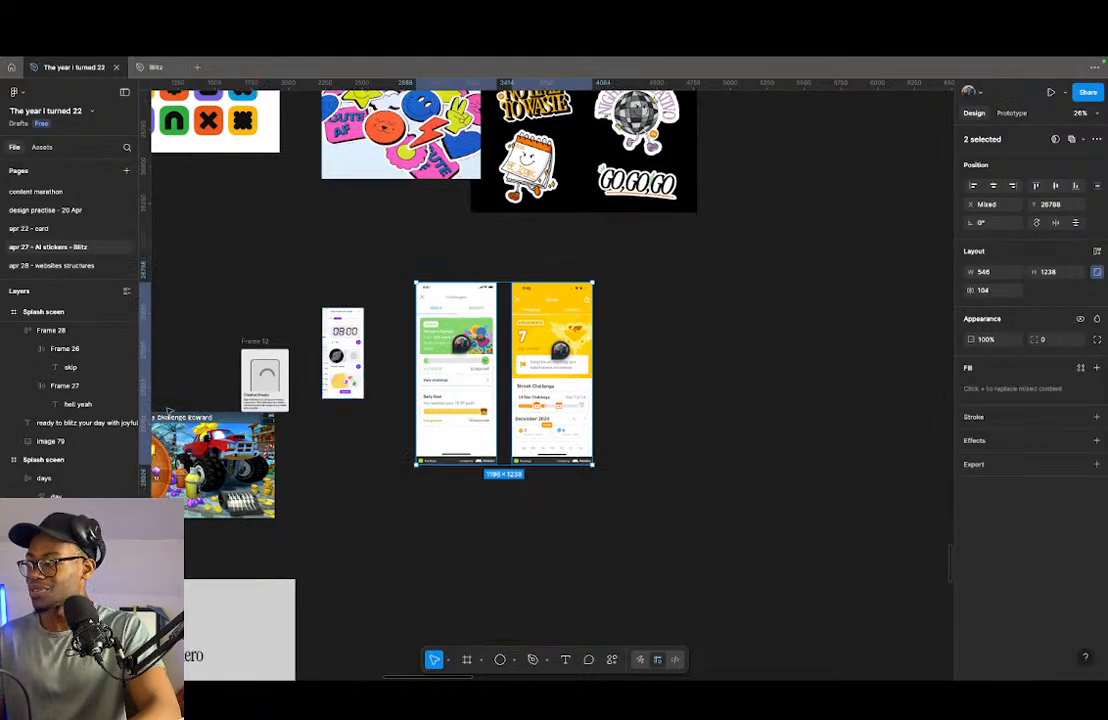
# - Check the Blitz file's splash screens, return to "The year i turned 22" and move the two Duolingo screens above the splash screens' row
pyautogui.click(155, 67)
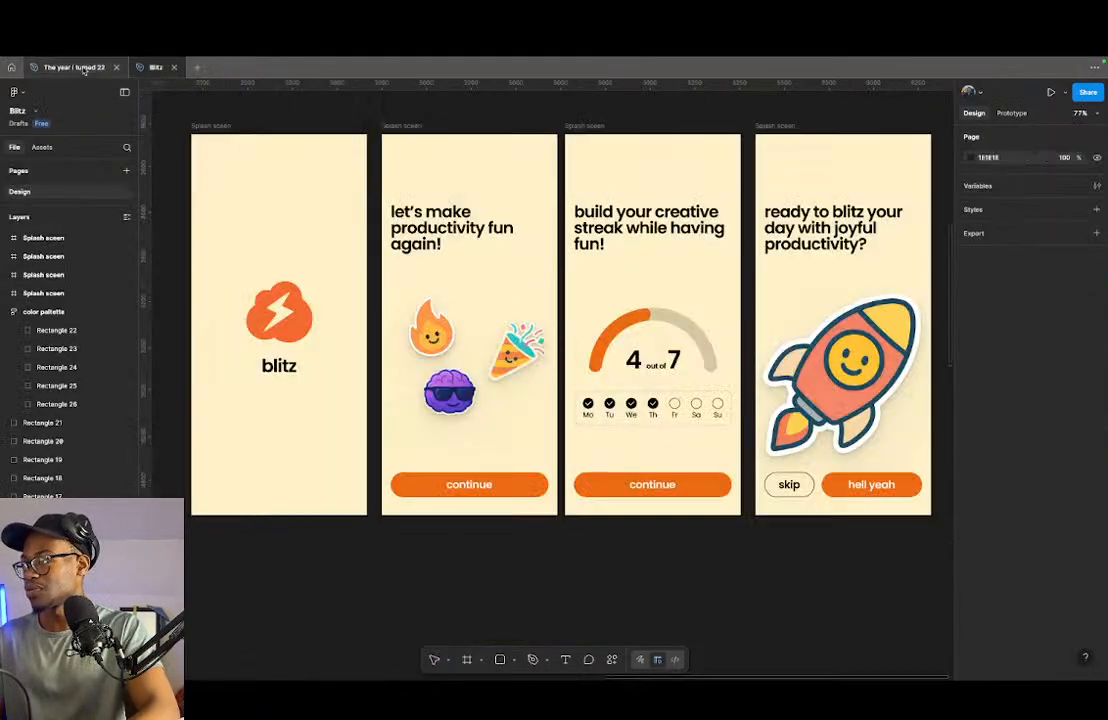
pyautogui.click(84, 68)
pyautogui.scroll(-3, 463, 298)
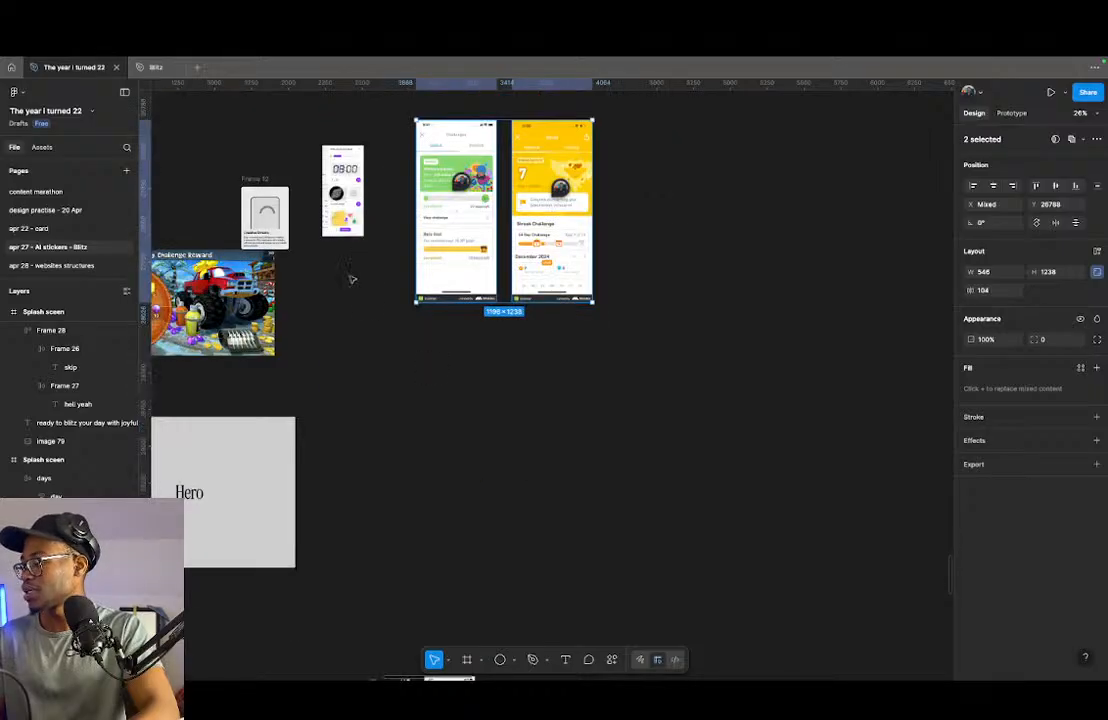
pyautogui.scroll(-5, 557, 394)
pyautogui.moveTo(512, 321); pyautogui.dragTo(577, 513)
pyautogui.scroll(-3, 560, 460)
pyautogui.scroll(5, 540, 400)
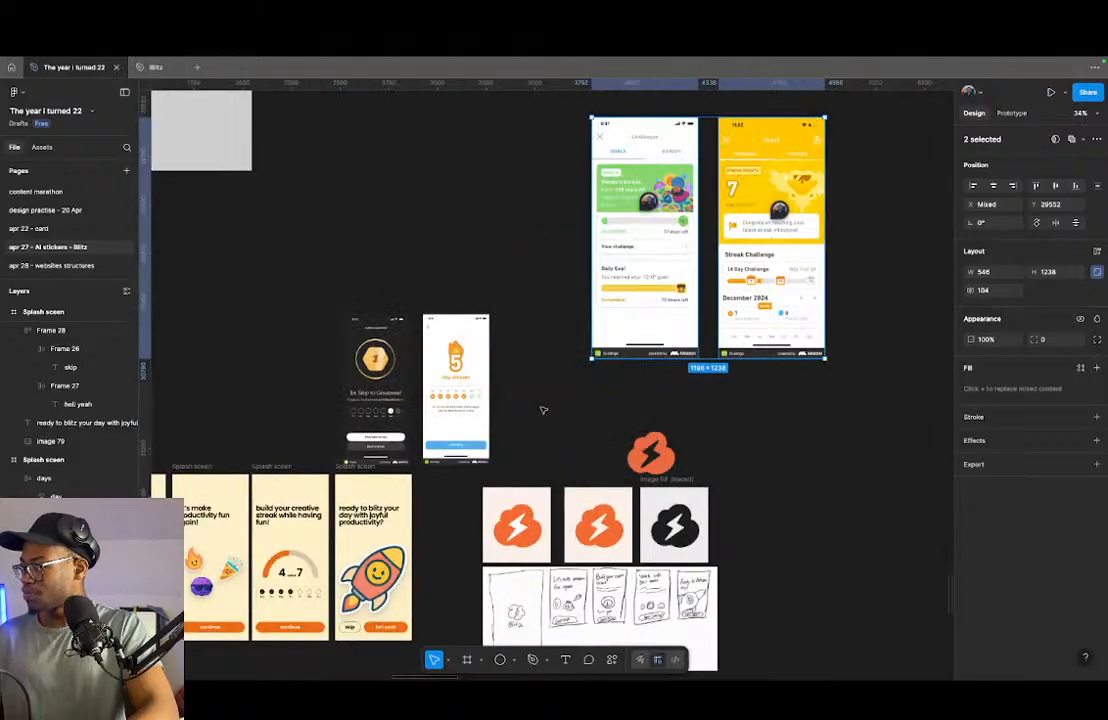
# - Select the Blitz logo variations and the onboarding sketch image together and move them down, clearing the space beside the splash screens
pyautogui.scroll(-4, 520, 410)
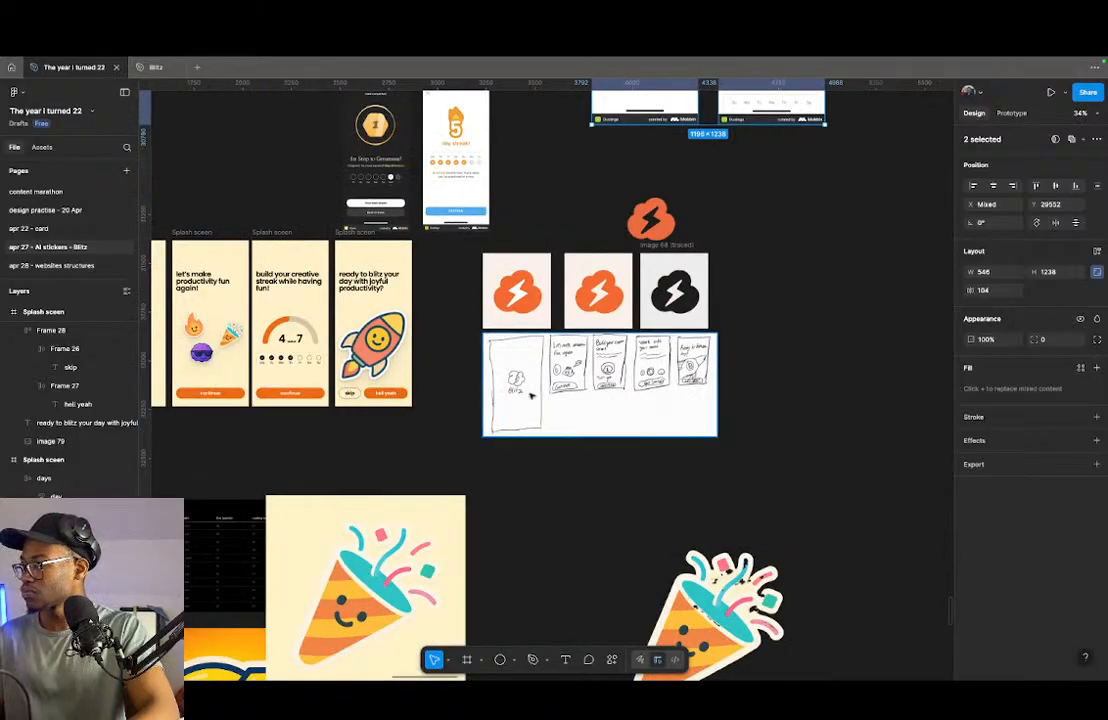
pyautogui.scroll(-5, 535, 394)
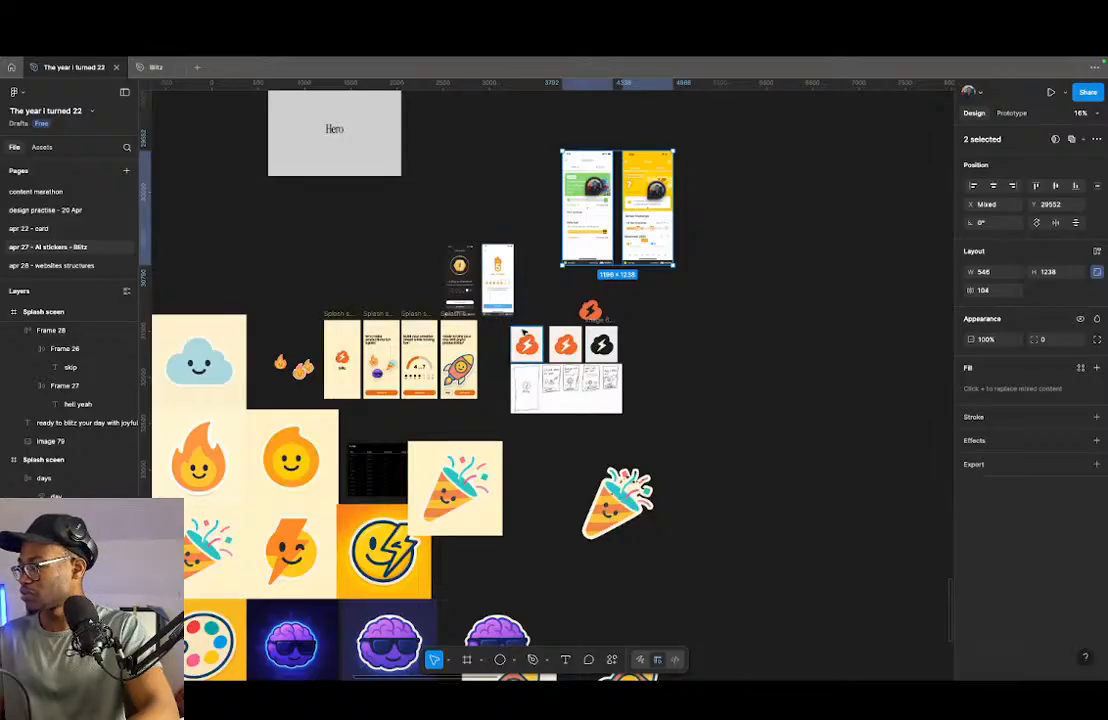
pyautogui.moveTo(506, 322)
pyautogui.mouseDown()
pyautogui.moveTo(600, 410)
pyautogui.moveTo(653, 420)
pyautogui.mouseUp()
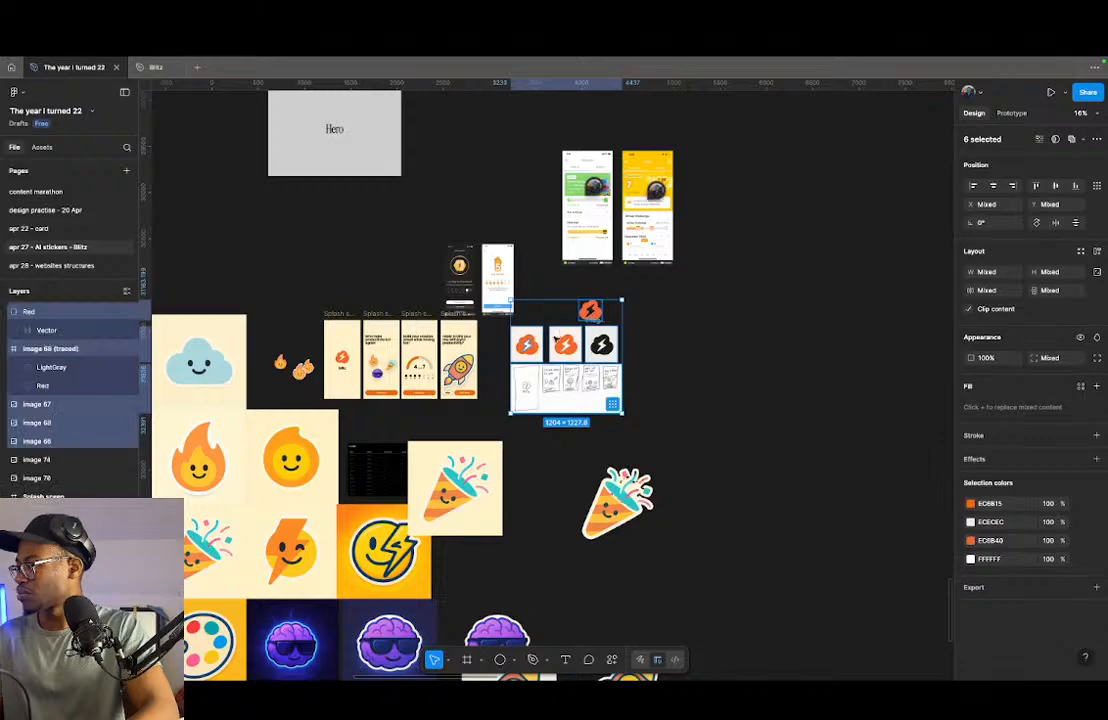
pyautogui.moveTo(551, 365)
pyautogui.mouseDown()
pyautogui.moveTo(568, 370)
pyautogui.moveTo(713, 537)
pyautogui.moveTo(610, 588)
pyautogui.mouseUp()
pyautogui.scroll(5, 487, 375)
pyautogui.scroll(-3, 487, 375)
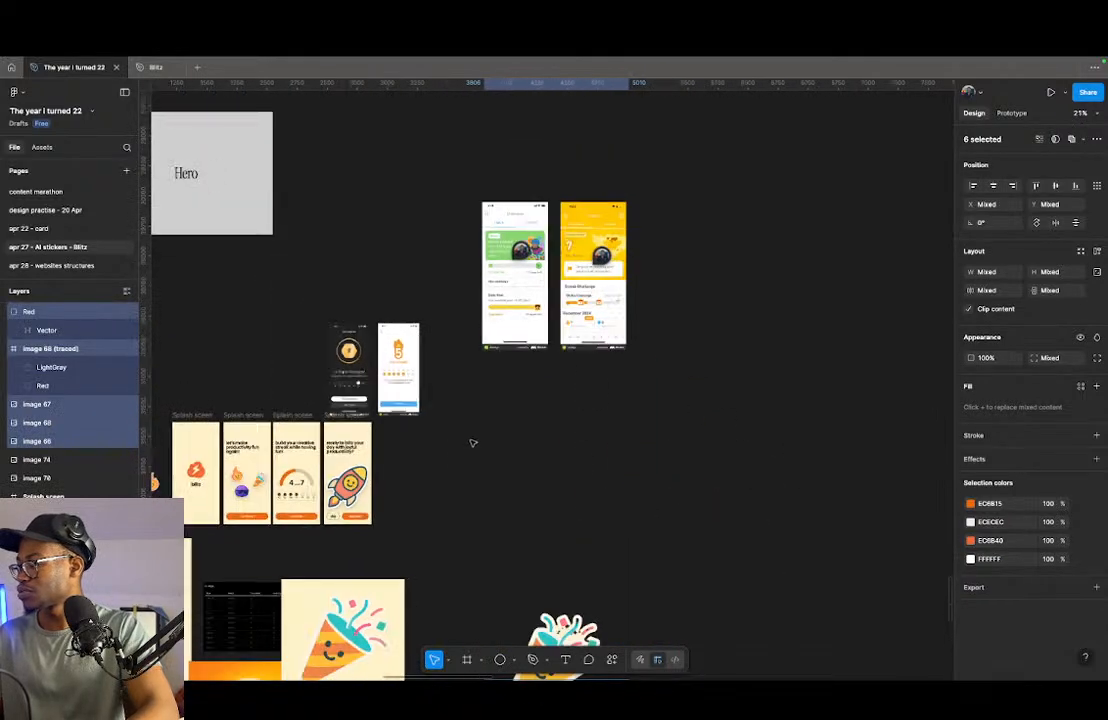
# - Duplicate the rocket splash screen into the empty canvas area beside the original row of splash screens
pyautogui.click(331, 418)
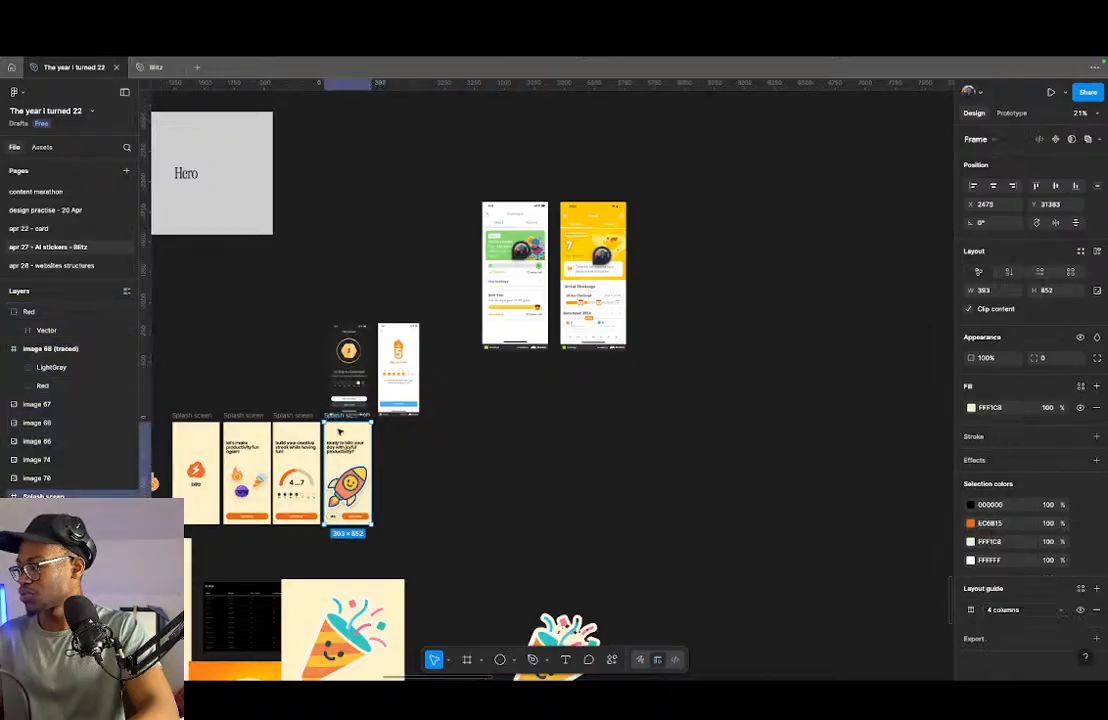
pyautogui.moveTo(340, 432); pyautogui.dragTo(482, 470)
pyautogui.hotkey('shift', '2')
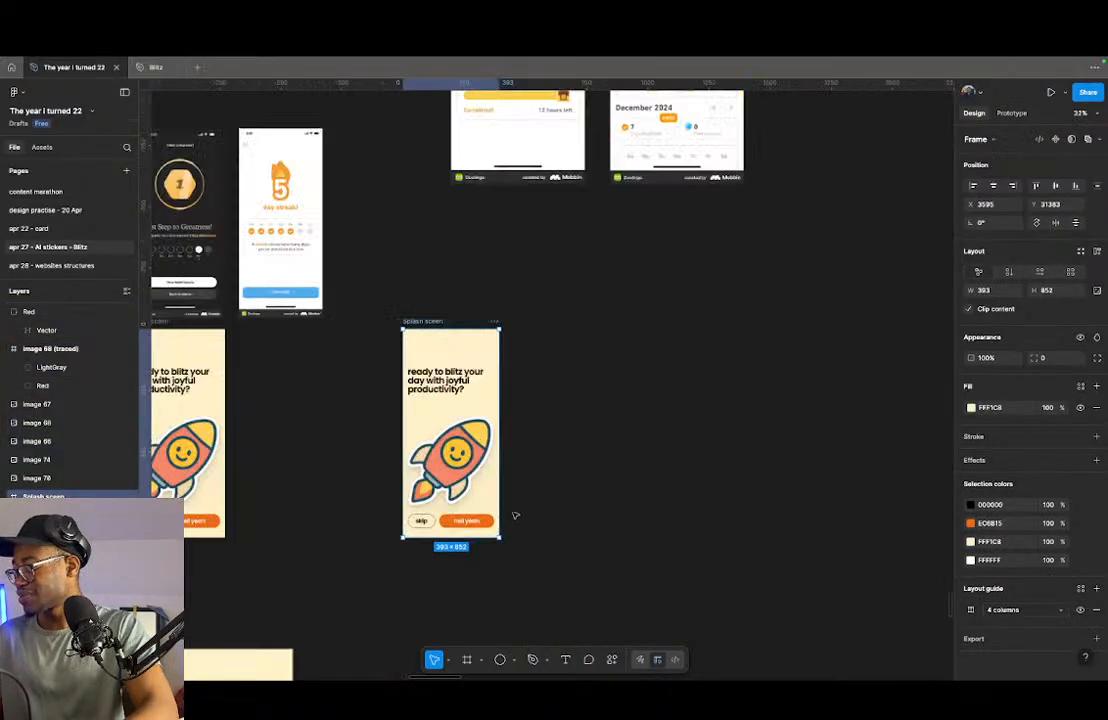
pyautogui.scroll(2, 430, 424)
# - Select the copied screen's "ready to blitz your day with joyful productivity?" heading and open its fill colour settings
pyautogui.click(360, 190)
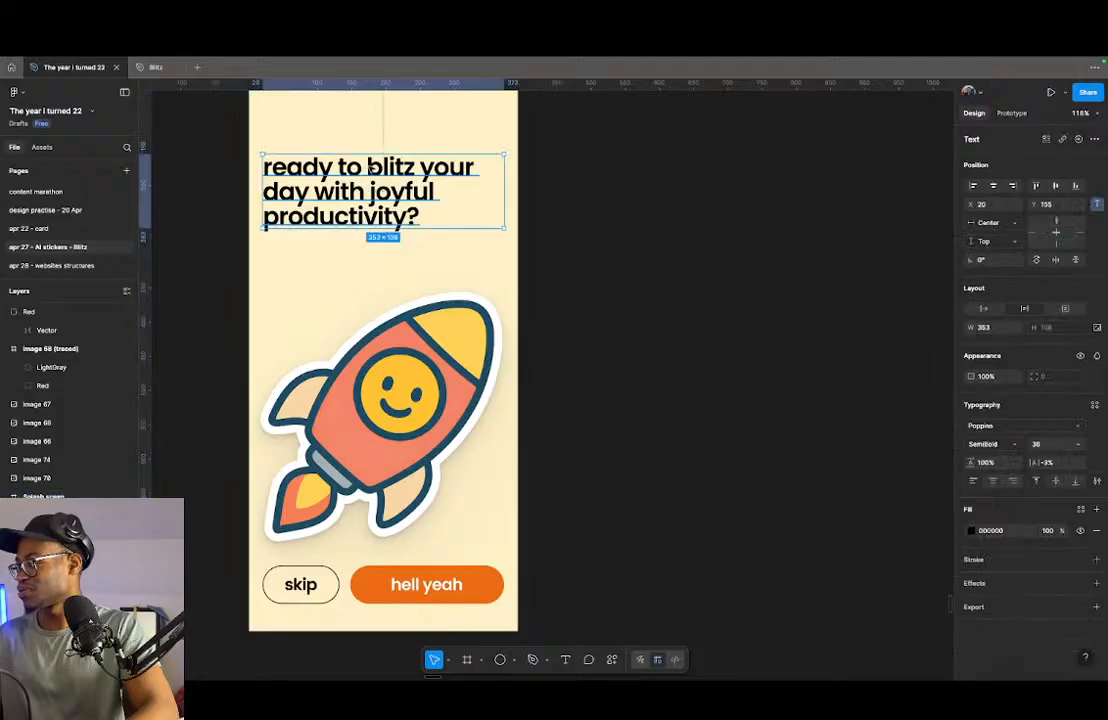
pyautogui.scroll(3, 378, 267)
pyautogui.scroll(1, 465, 294)
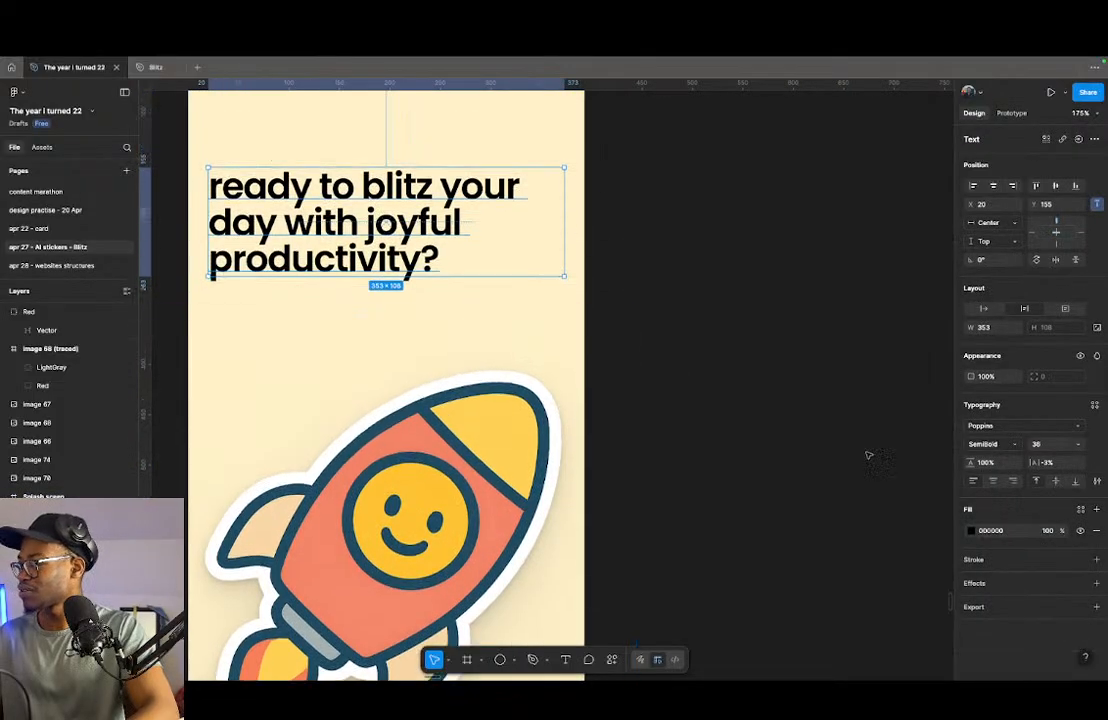
pyautogui.click(974, 533)
pyautogui.moveTo(826, 486); pyautogui.dragTo(687, 626)
pyautogui.scroll(-10, 340, 391)
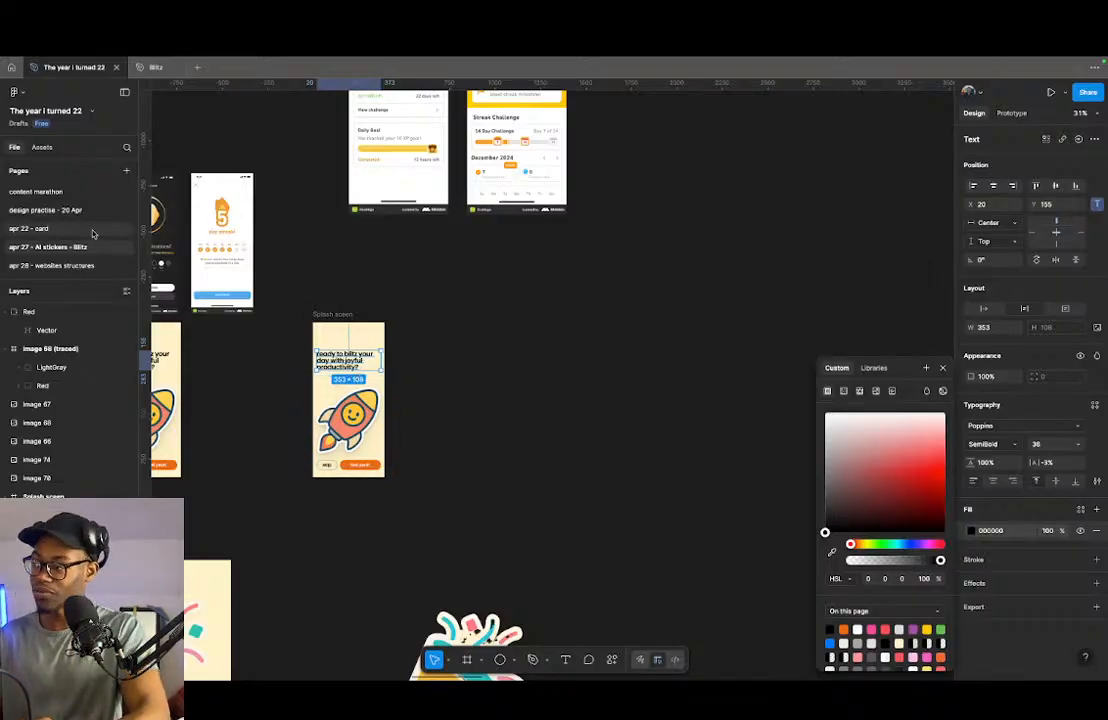
# - Open the Figma Community profile page from the file browser and search the Community for "ios"
pyautogui.click(11, 67)
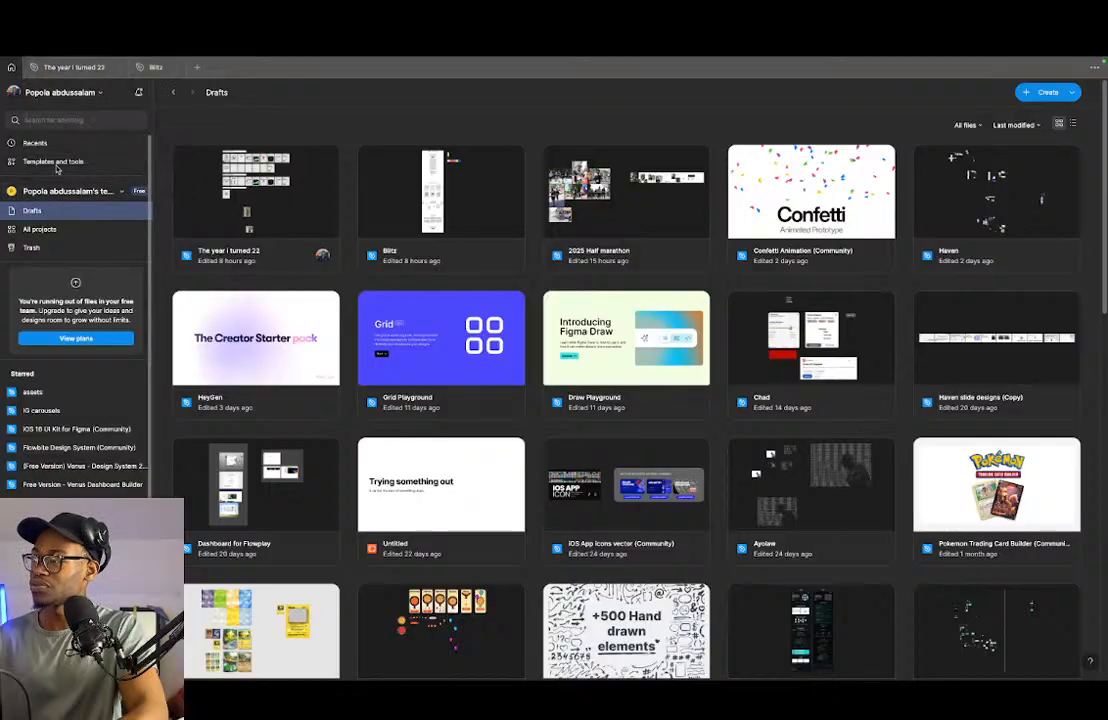
pyautogui.click(50, 145)
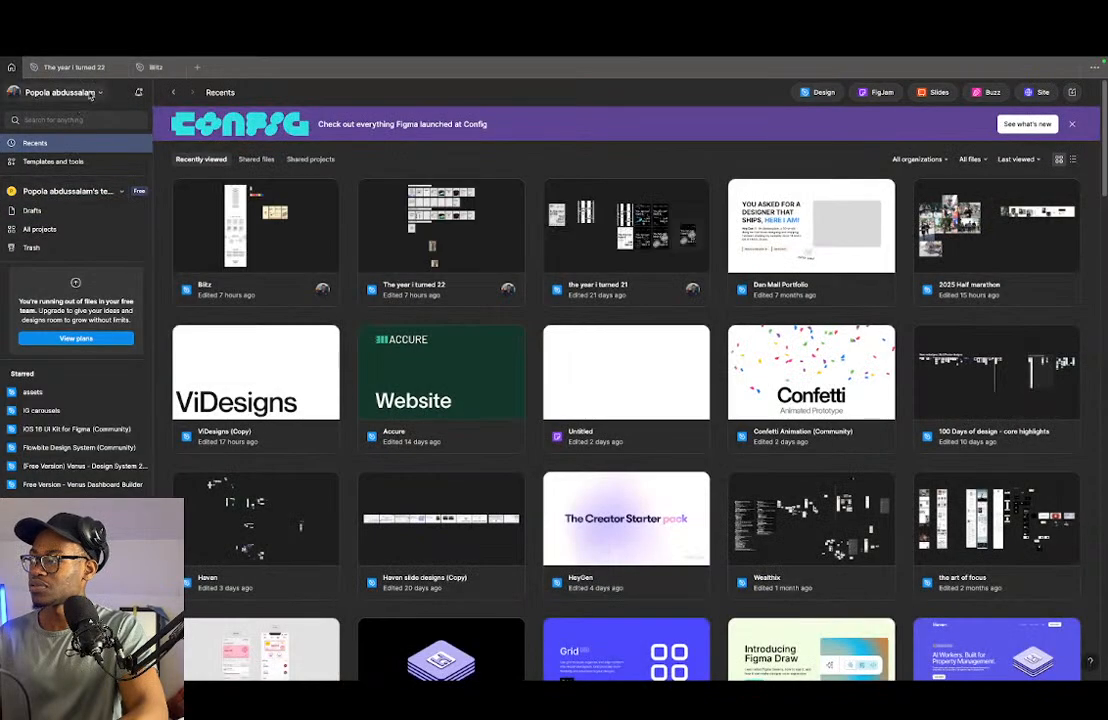
pyautogui.click(88, 97)
pyautogui.click(56, 247)
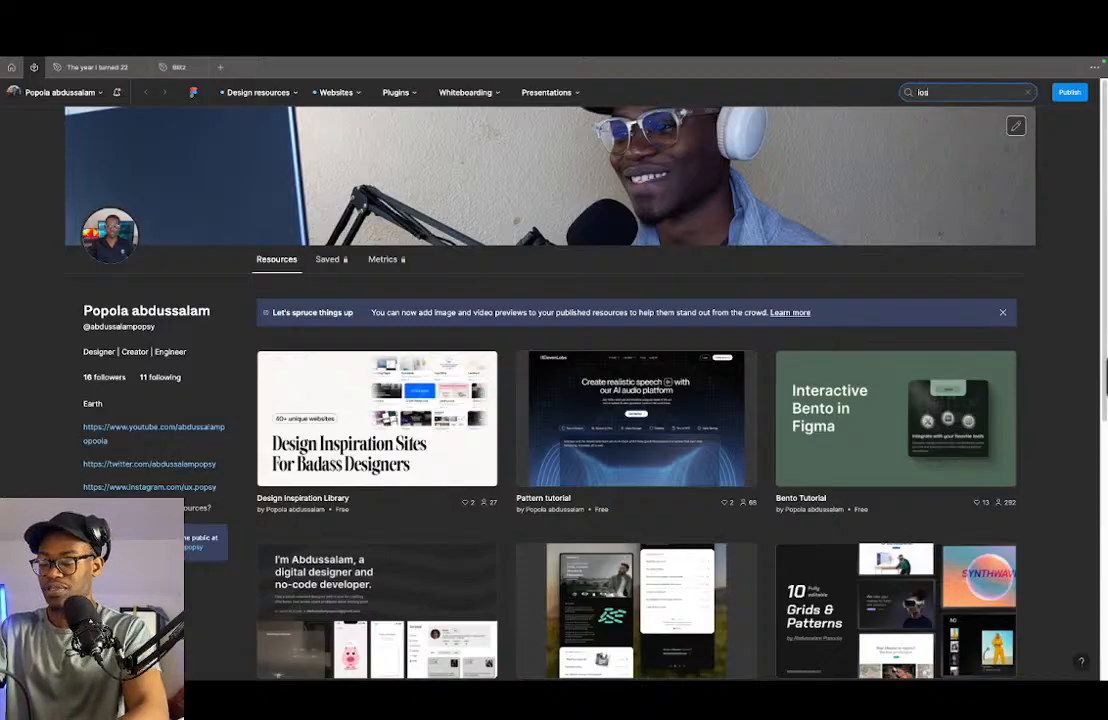
pyautogui.write('s')
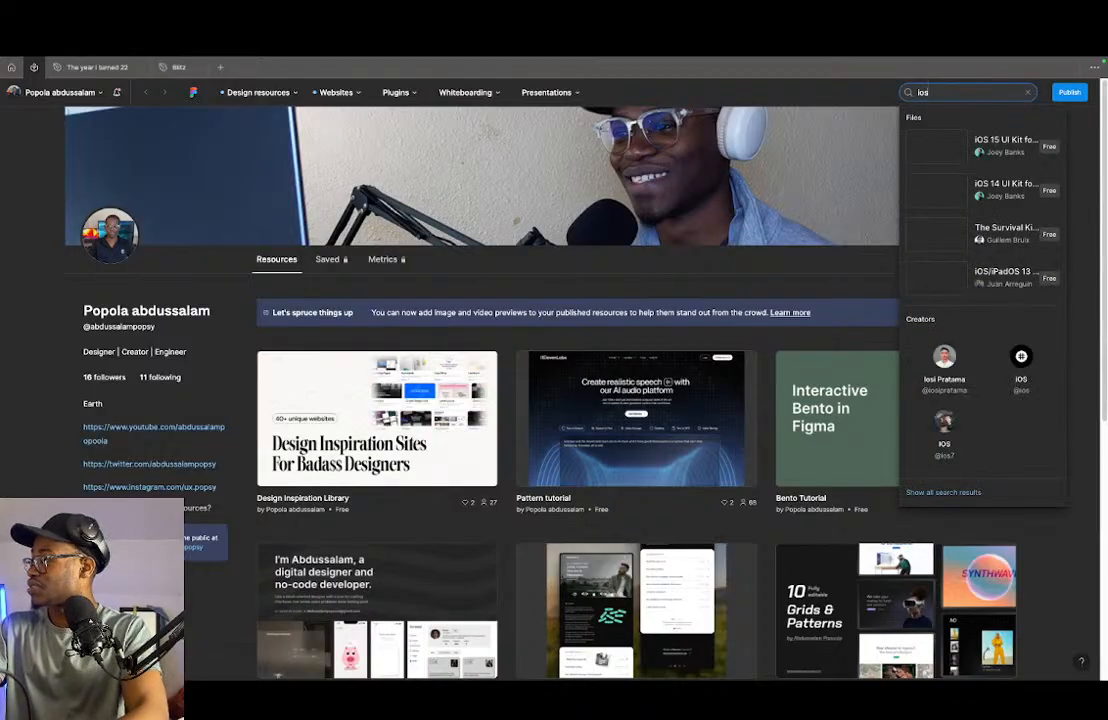
# - Choose the iOS 15 UI Kit for Figma from the search suggestions and open a copy in the personal team's drafts
pyautogui.click(995, 153)
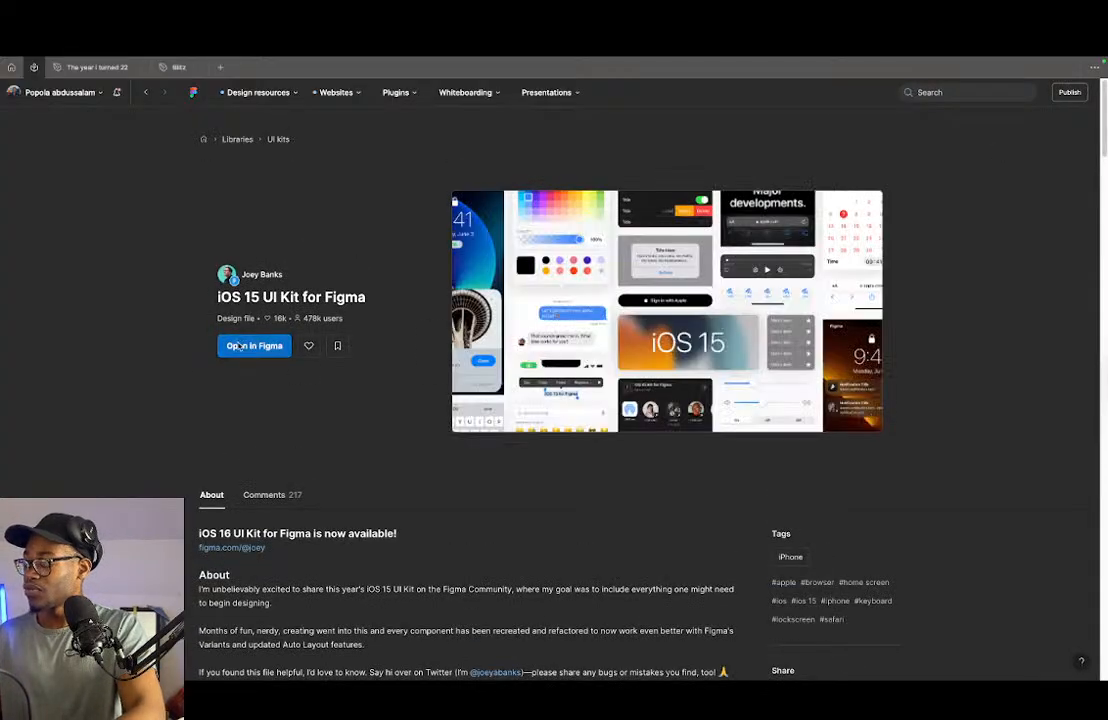
pyautogui.click(245, 348)
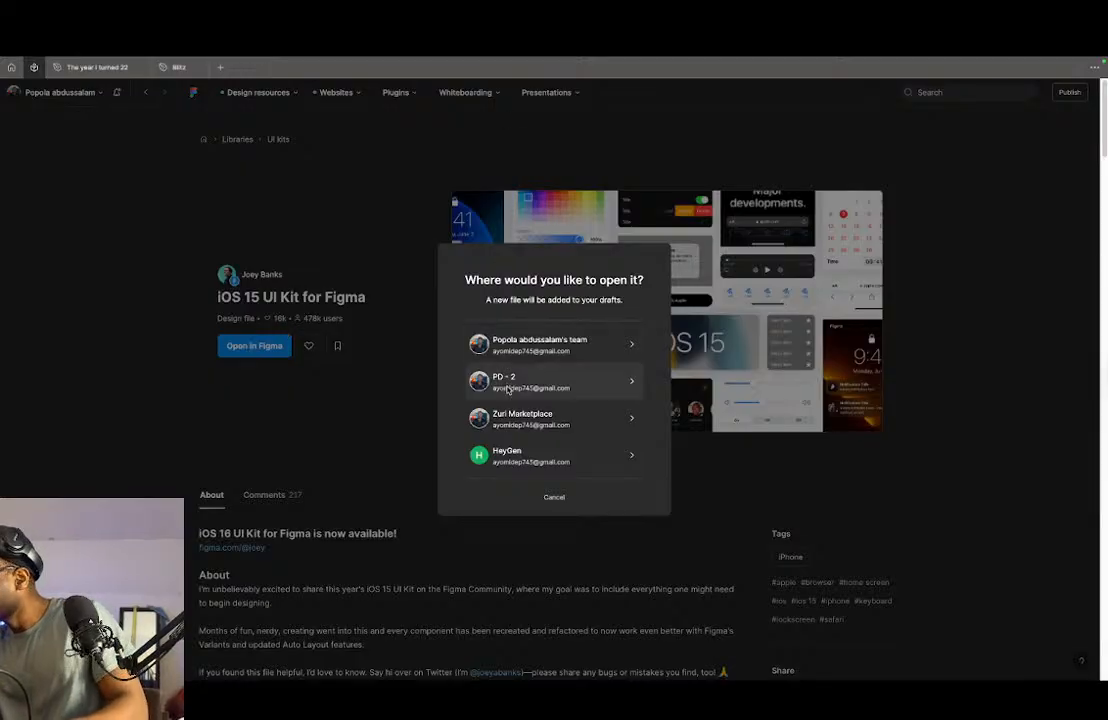
pyautogui.click(507, 345)
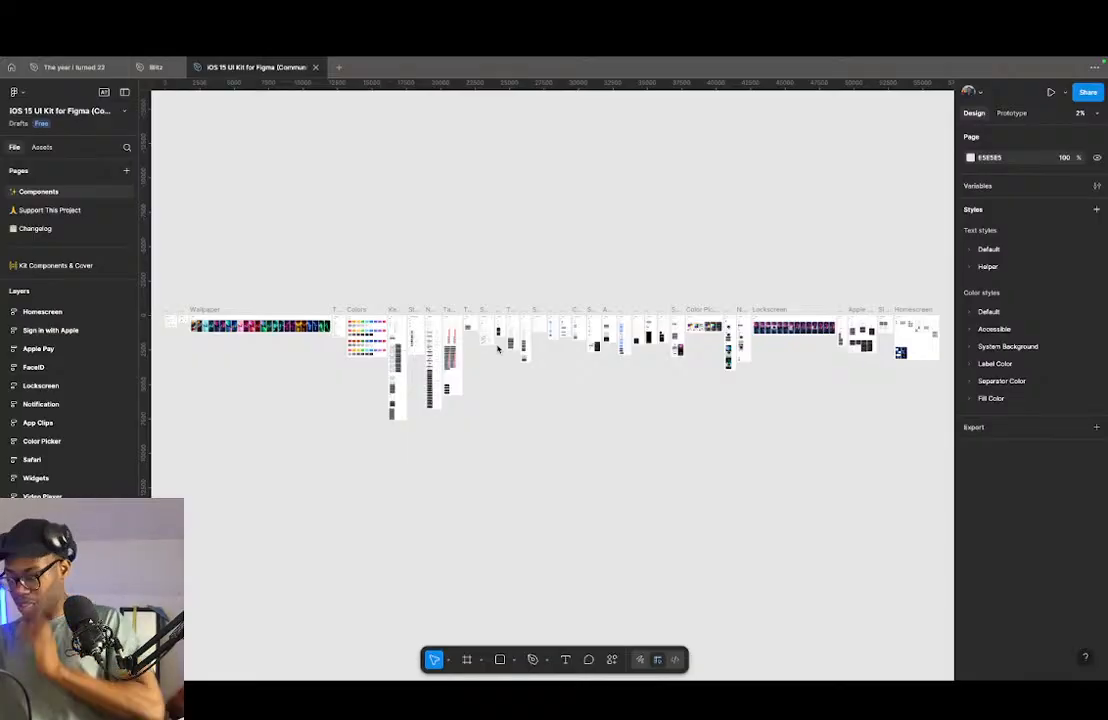
# - Examine the kit's Wallpaper components, including the dark Alpine Green variant for iPhone 13 Pro
pyautogui.scroll(15, 537, 405)
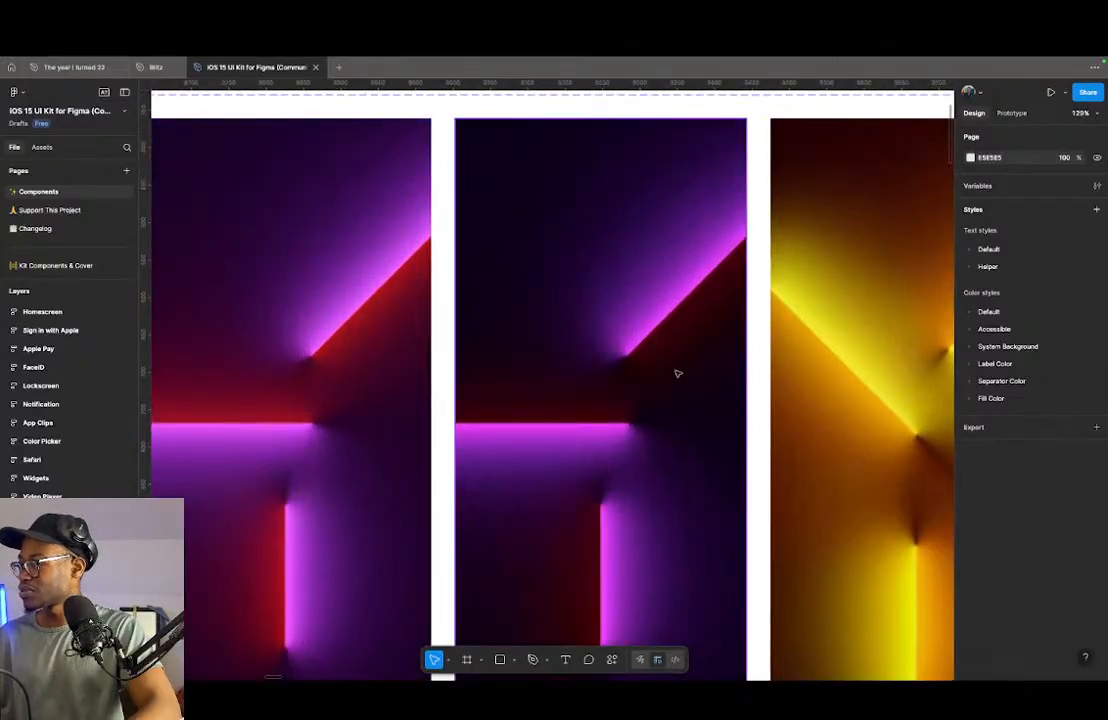
pyautogui.click(650, 329)
pyautogui.scroll(-10, 764, 410)
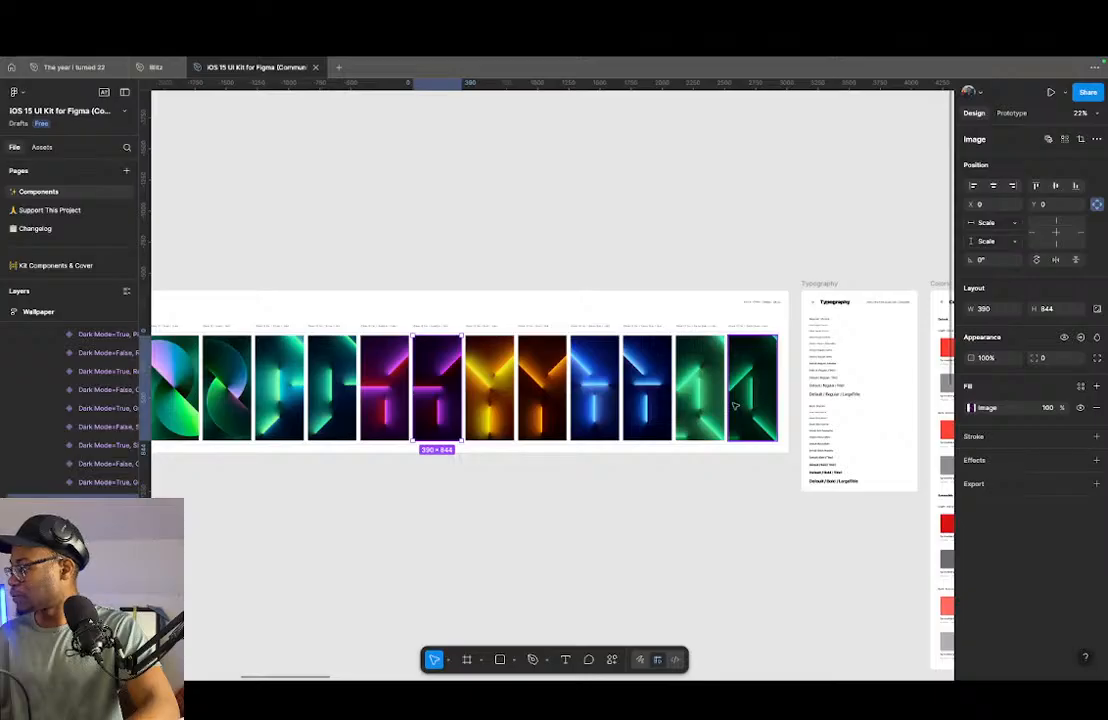
pyautogui.click(743, 404)
pyautogui.hscroll(3, 665, 355)
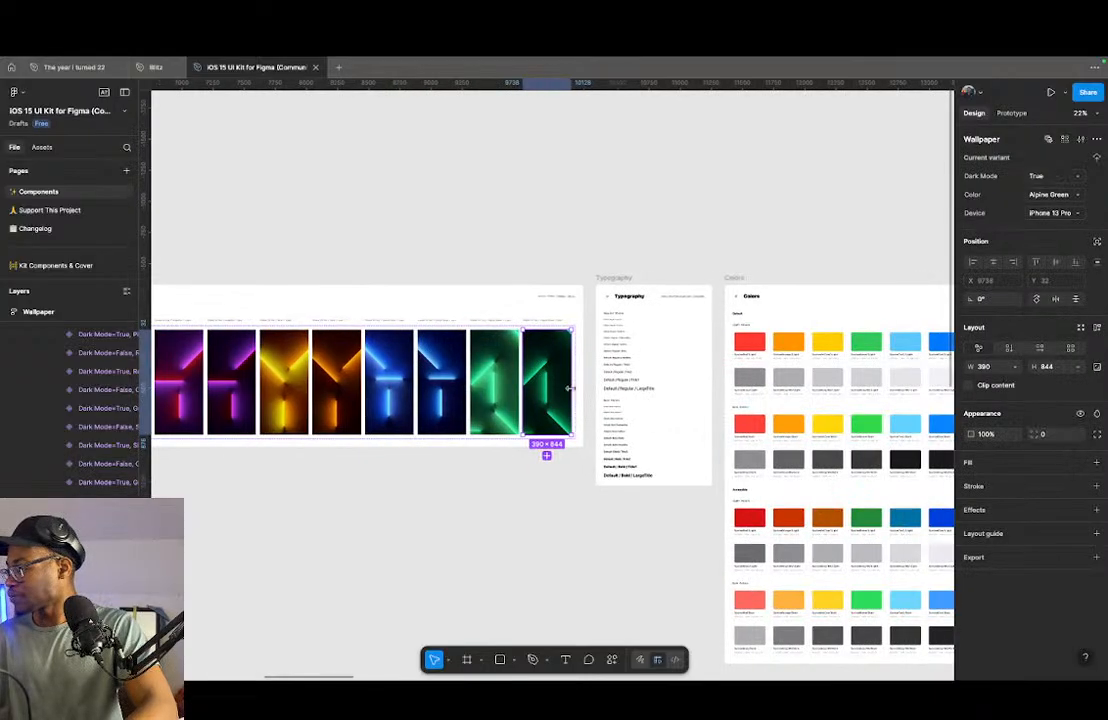
# - Examine the kit's Typography board, inspecting the regular Caption2 and LargeTitle styles, and look over the adjoining Colors and Keyboard boards
pyautogui.scroll(5, 687, 375)
pyautogui.scroll(5, 386, 410)
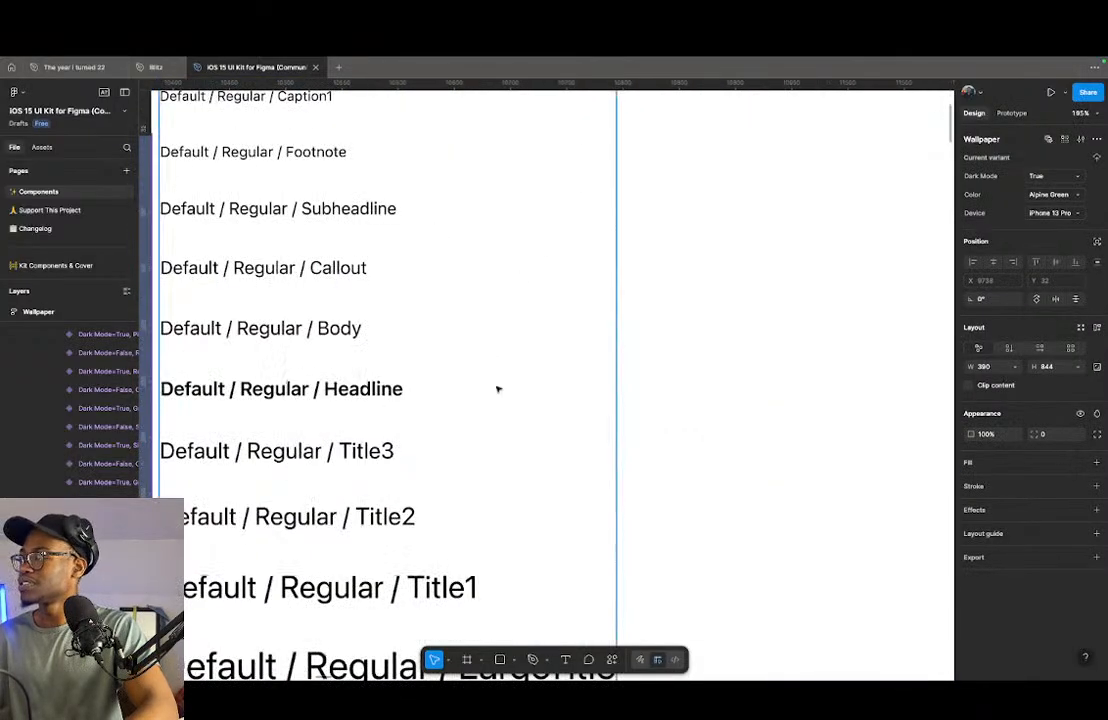
pyautogui.scroll(-6, 476, 322)
pyautogui.click(393, 222)
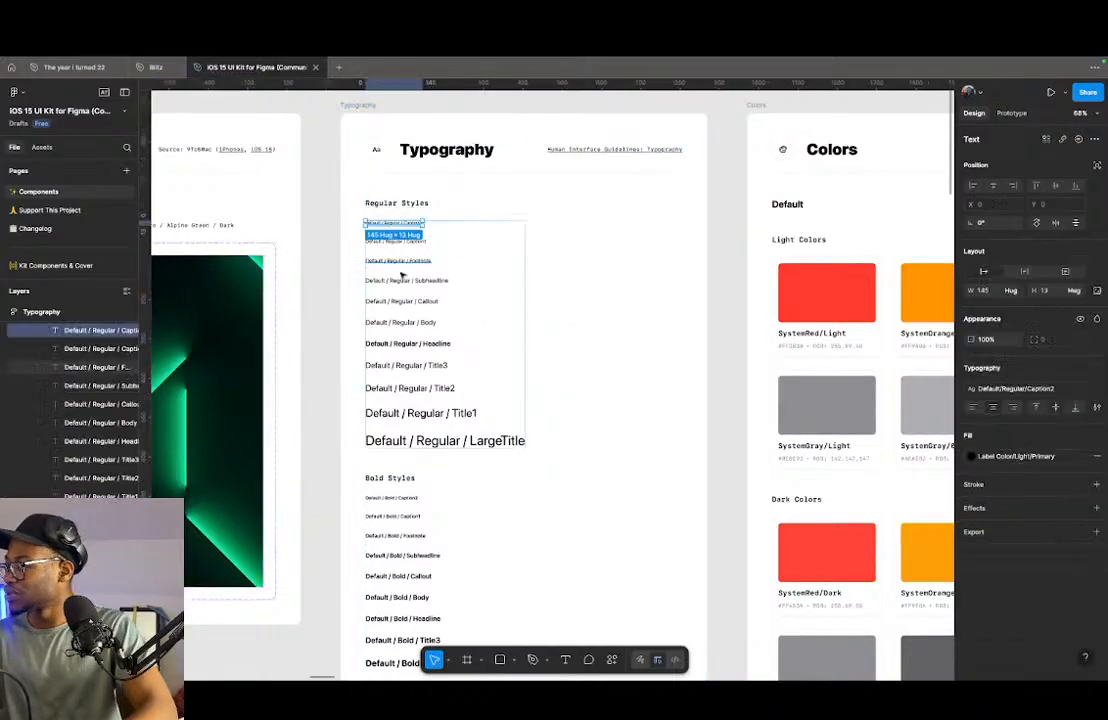
pyautogui.click(438, 440)
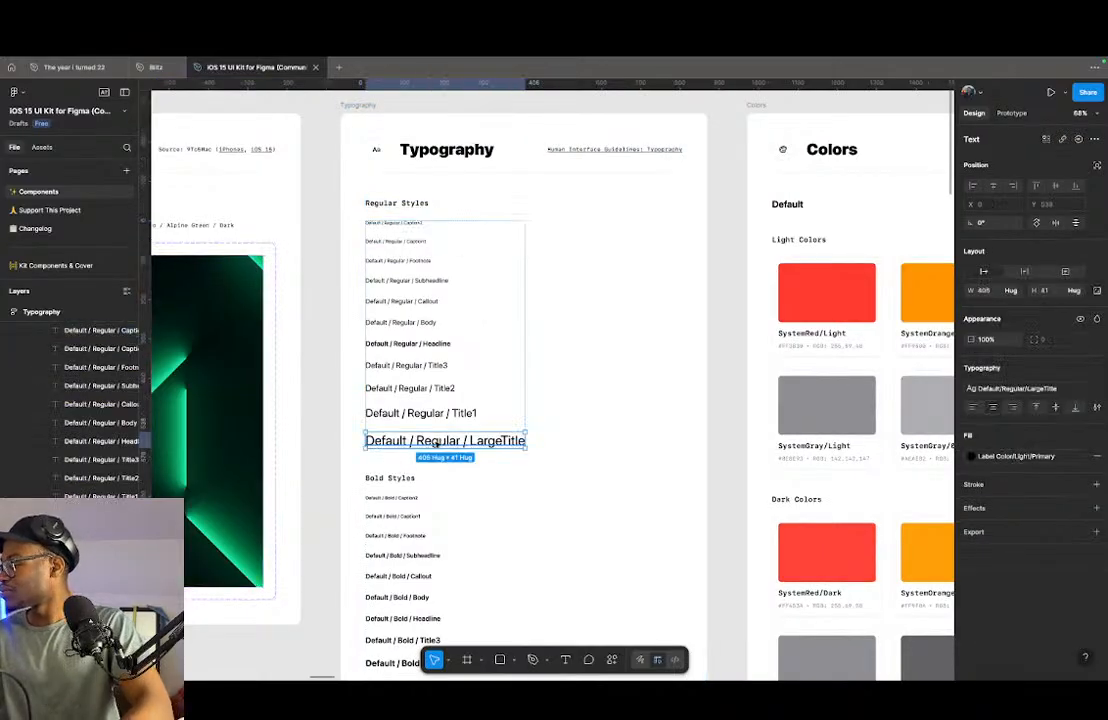
pyautogui.scroll(-5, 436, 444)
pyautogui.scroll(-6, 600, 380)
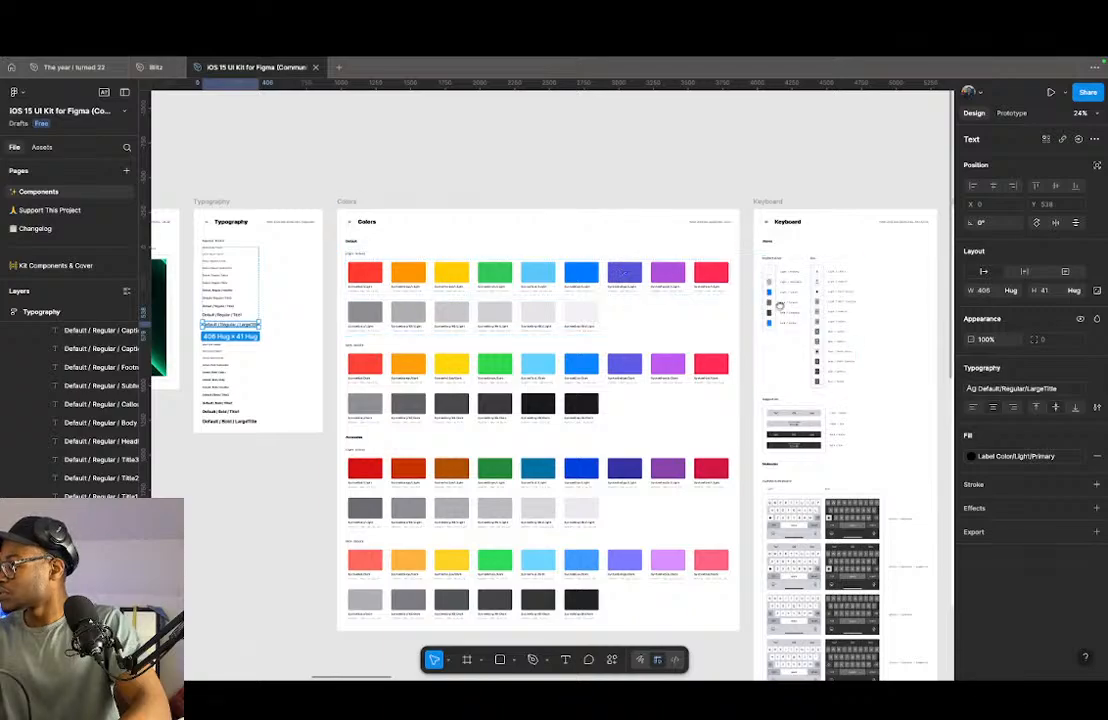
# - Examine the kit's Status Bar & Home Indicator board, inspecting the iPhone 13 and the iPhone 6, 7, 8, SE status bar components
pyautogui.hscroll(10, 780, 305)
pyautogui.scroll(5, 650, 403)
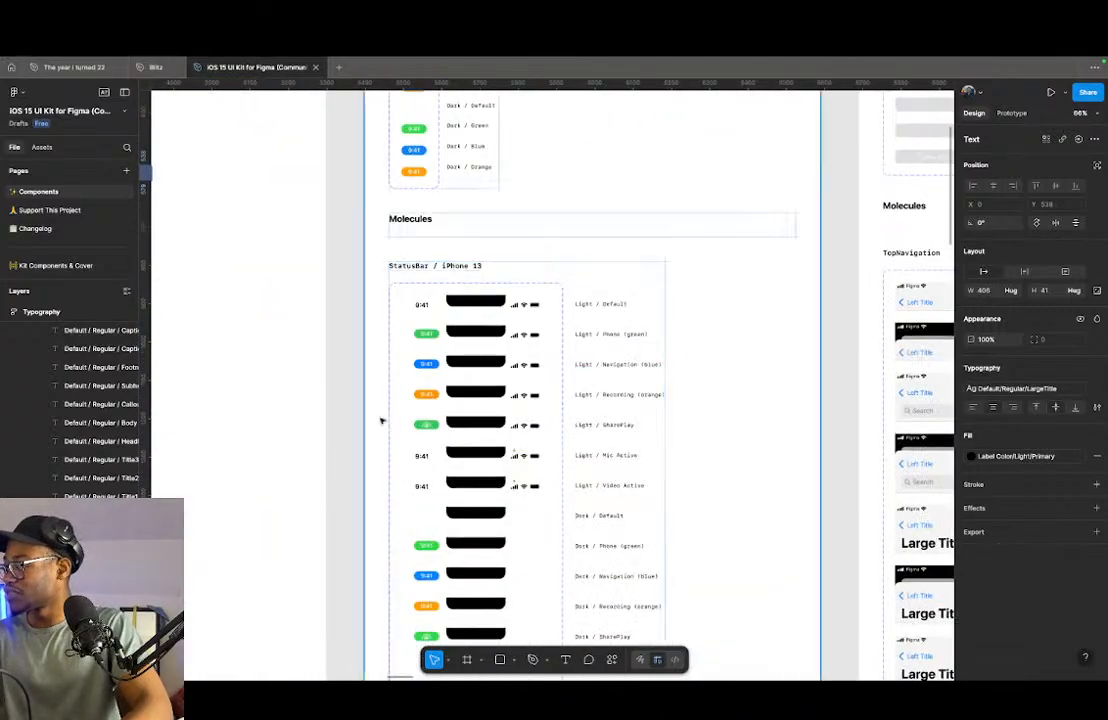
pyautogui.scroll(-3, 479, 413)
pyautogui.click(489, 441)
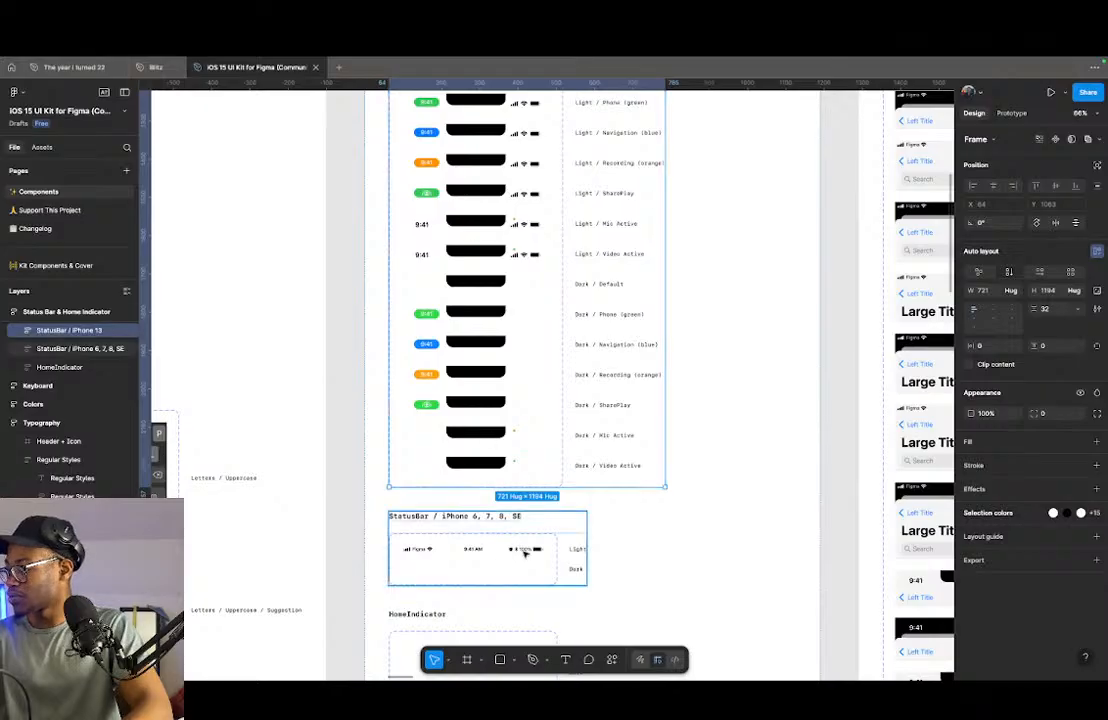
pyautogui.scroll(5, 452, 561)
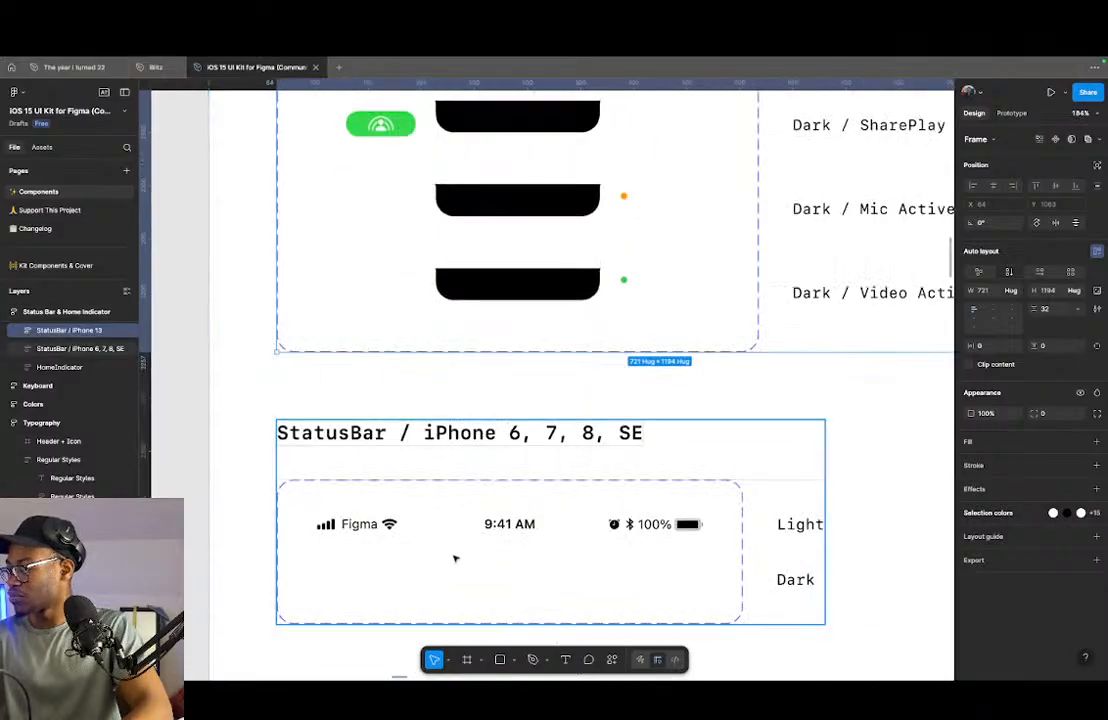
pyautogui.click(513, 531)
pyautogui.click(510, 540)
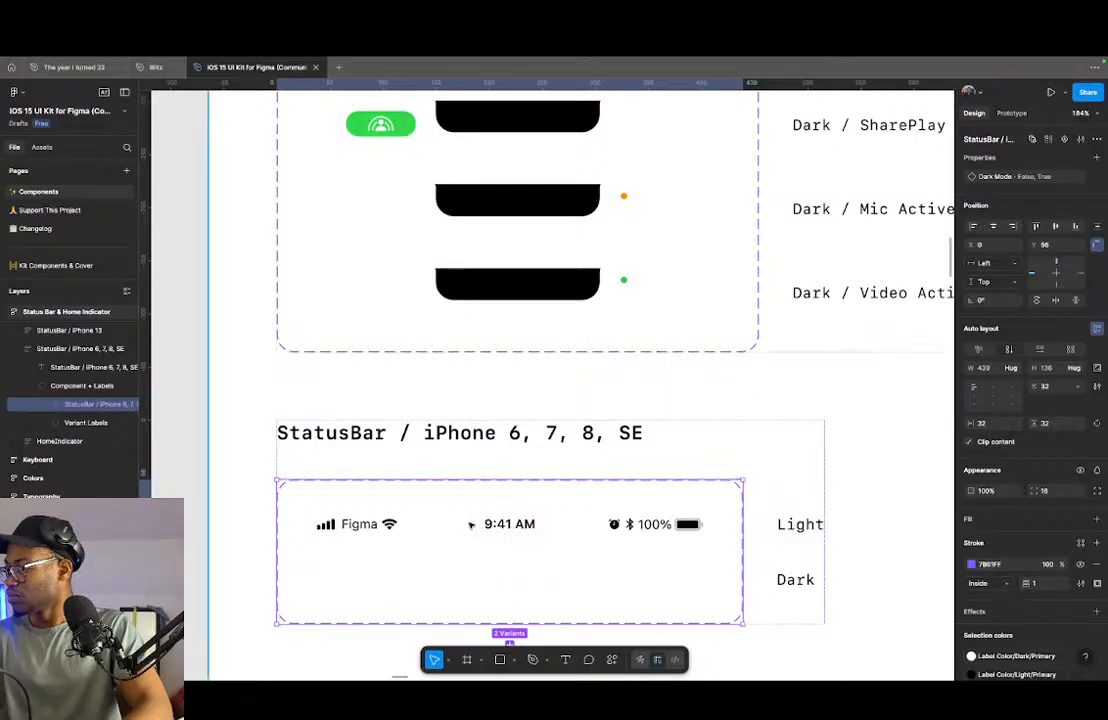
pyautogui.scroll(-5, 470, 525)
pyautogui.scroll(5, 489, 462)
pyautogui.scroll(5, 491, 284)
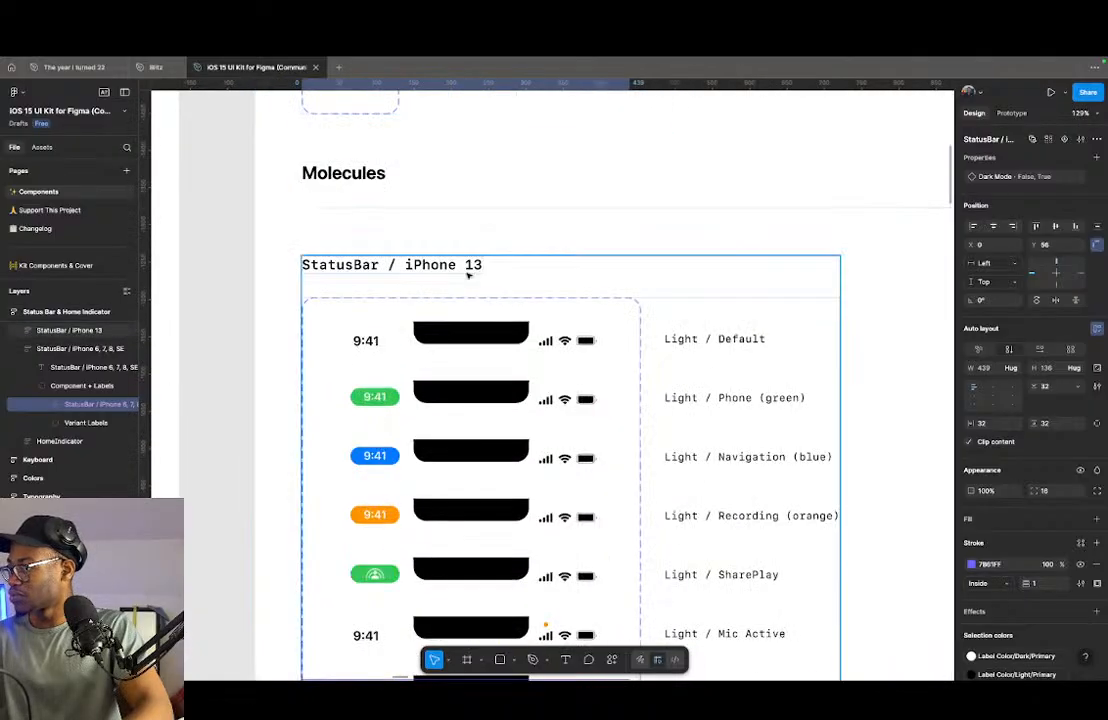
pyautogui.scroll(-4, 412, 385)
pyautogui.scroll(-5, 413, 386)
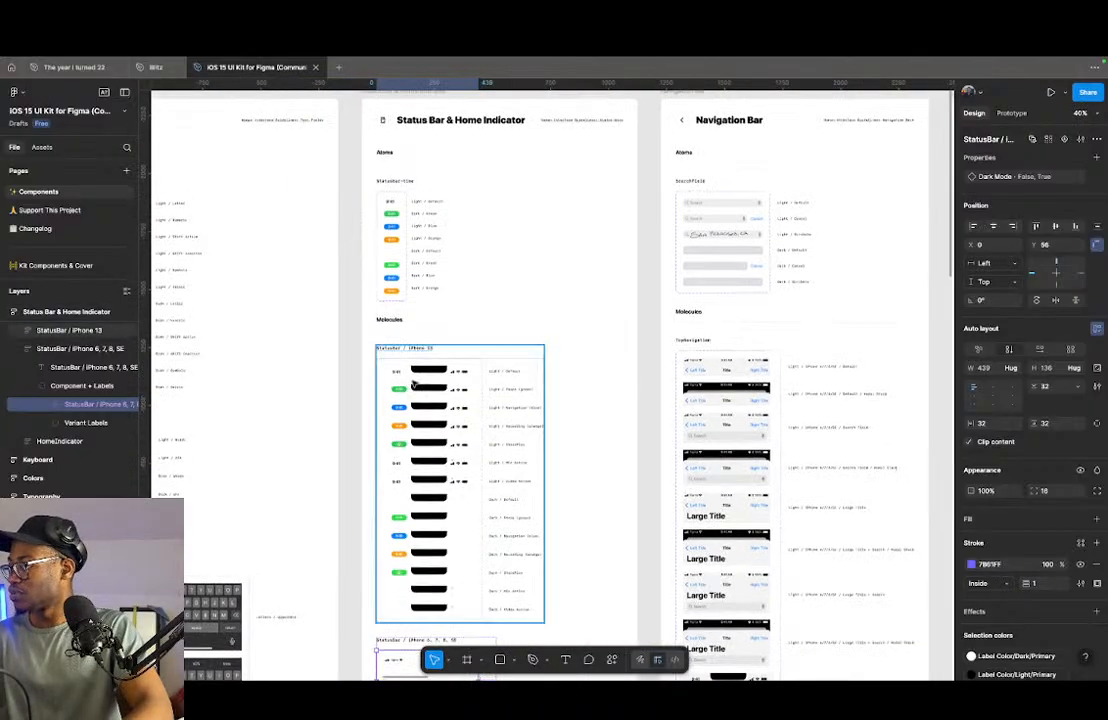
# - Compare the status bar variants with the HomeIndicator component and look over the neighbouring Navigation Bar, Table Views and Keyboard boards
pyautogui.scroll(-5, 413, 386)
pyautogui.scroll(5, 414, 434)
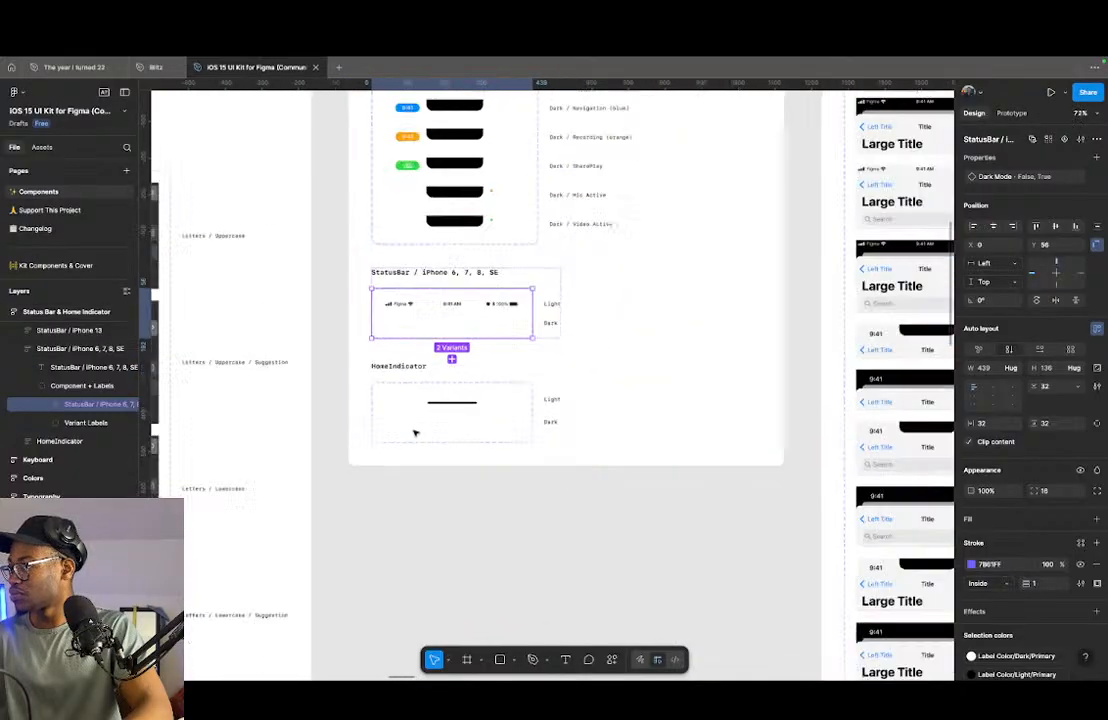
pyautogui.scroll(-5, 414, 434)
pyautogui.scroll(3, 420, 410)
pyautogui.scroll(5, 445, 360)
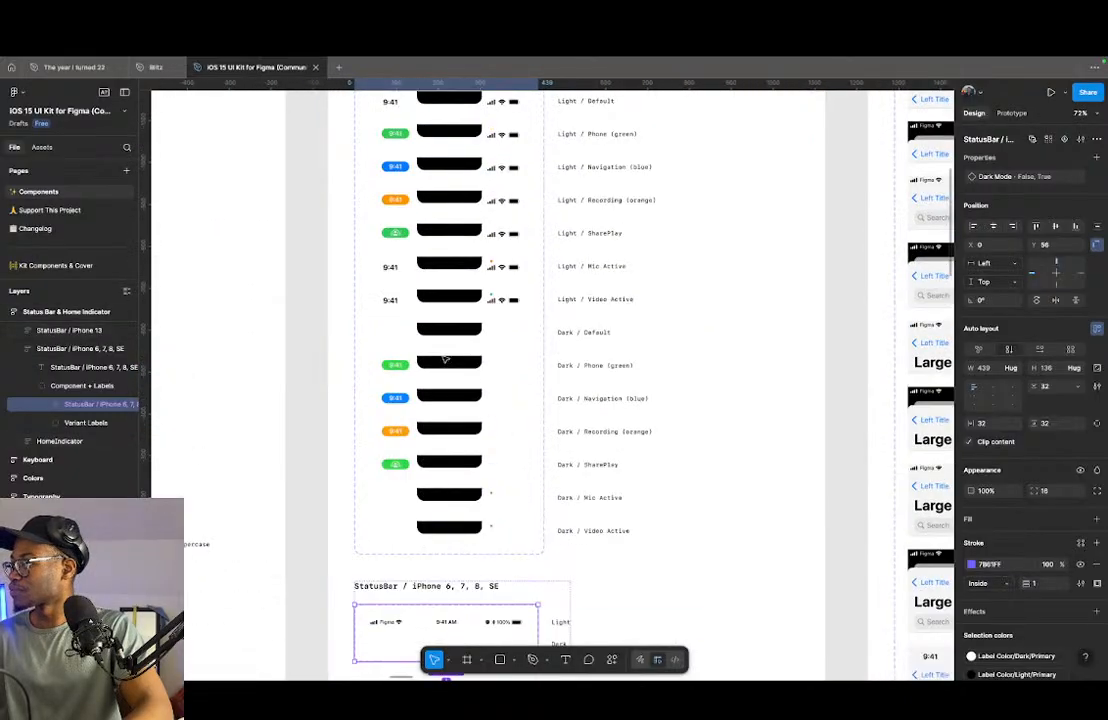
pyautogui.scroll(-5, 445, 360)
pyautogui.scroll(-3, 445, 360)
pyautogui.scroll(5, 447, 358)
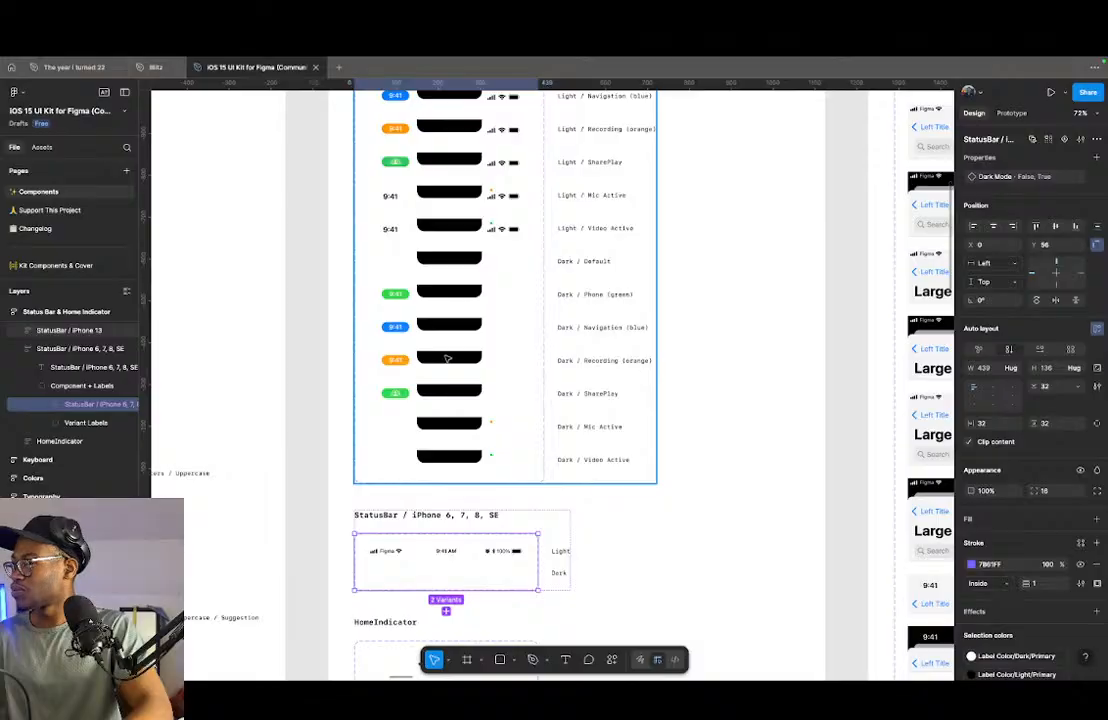
pyautogui.scroll(5, 447, 358)
pyautogui.scroll(-5, 430, 410)
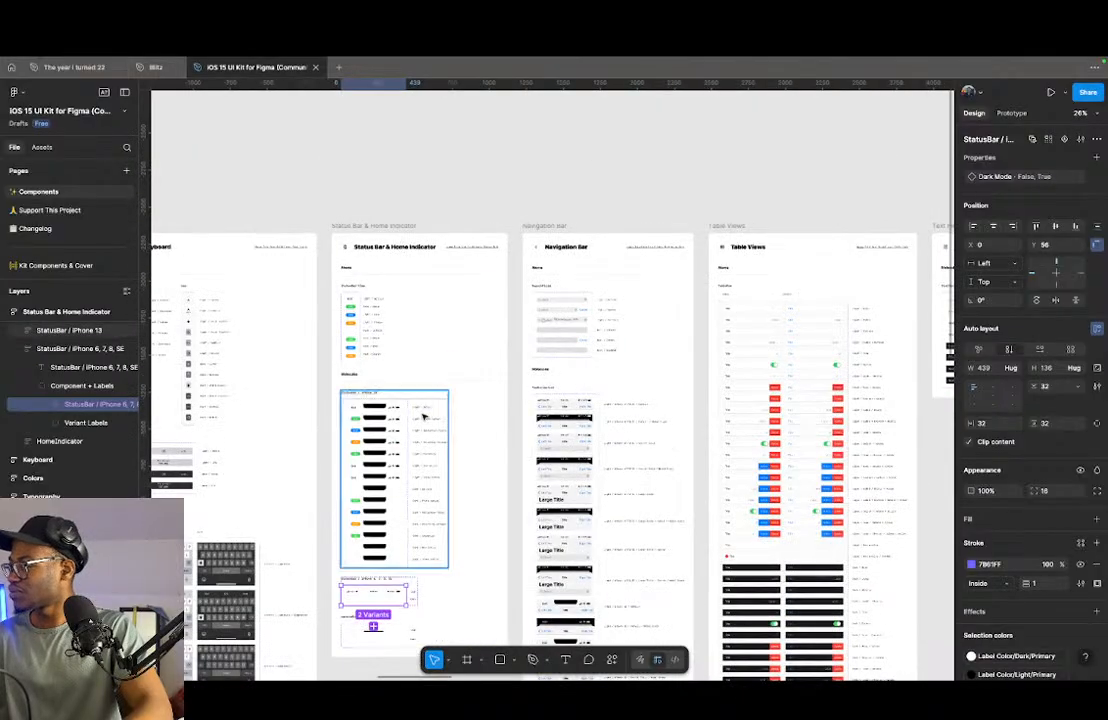
pyautogui.scroll(-3, 423, 416)
pyautogui.scroll(-5, 318, 415)
pyautogui.scroll(4, 901, 371)
pyautogui.scroll(2, 901, 371)
pyautogui.scroll(-5, 366, 393)
pyautogui.scroll(5, 366, 393)
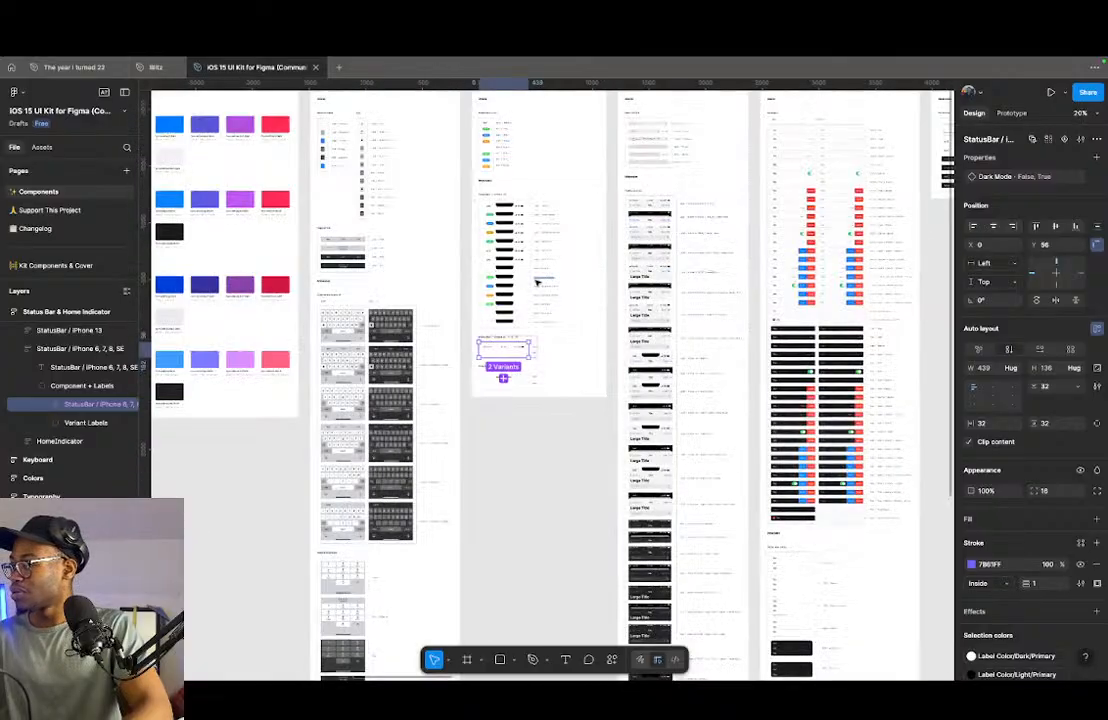
# - Copy the Light / Video Active variant of the iPhone 13 status bar together with the light HomeIndicator variant
pyautogui.scroll(6, 537, 282)
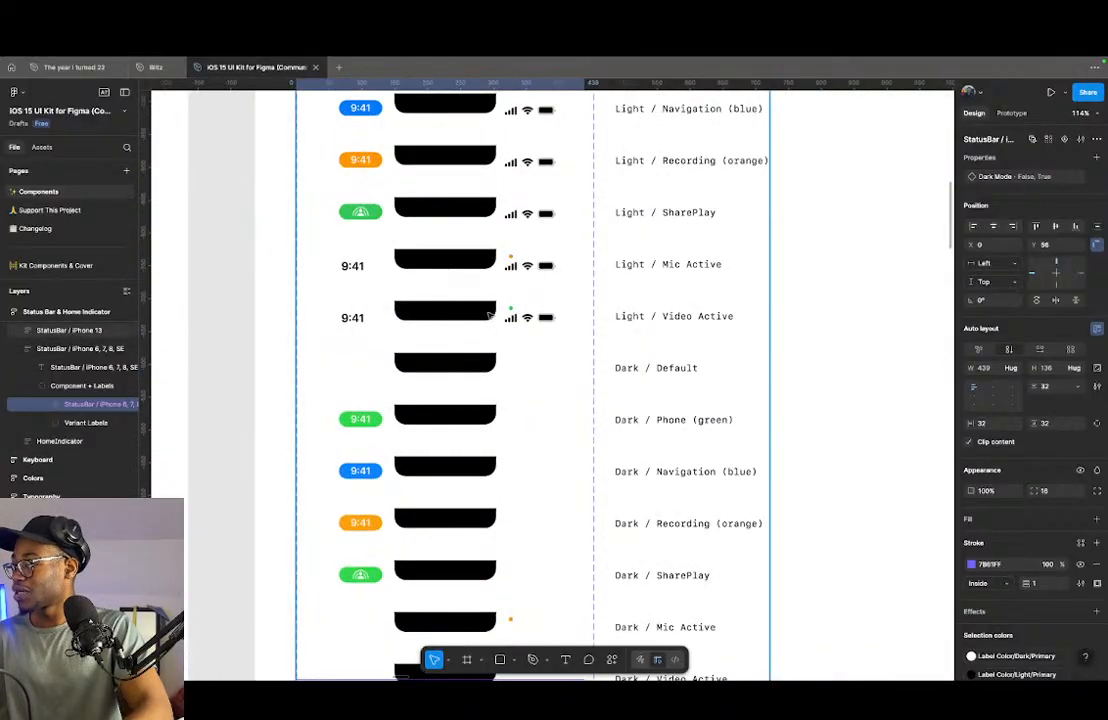
pyautogui.click(486, 316)
pyautogui.doubleClick(452, 319)
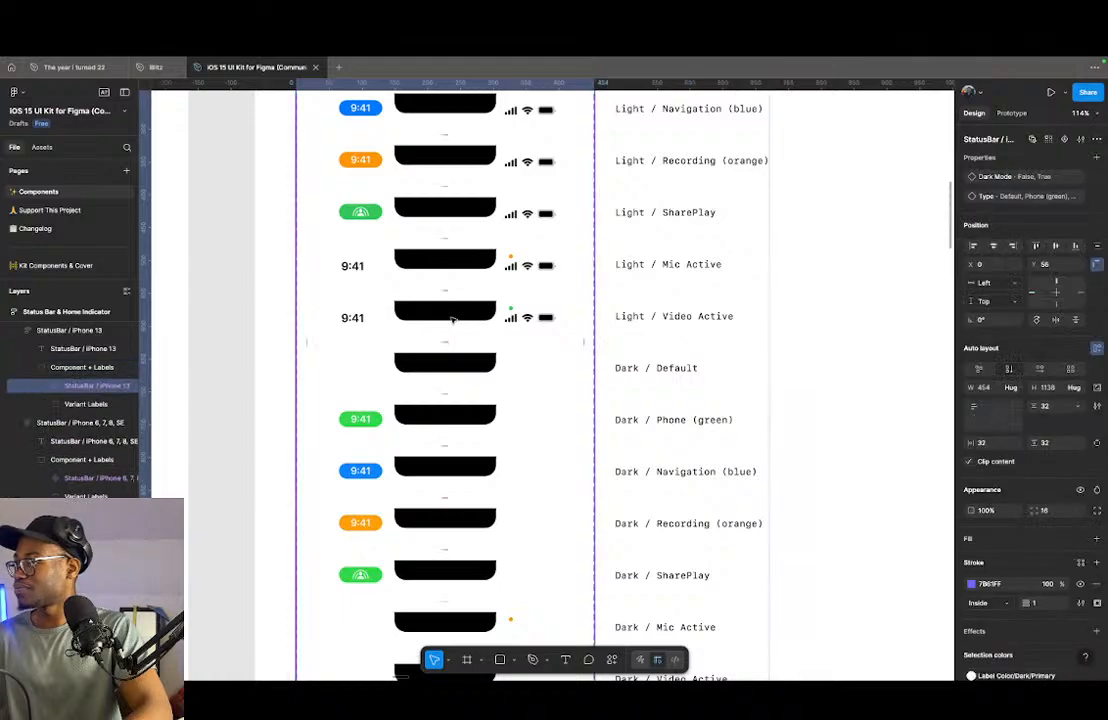
pyautogui.click(452, 319)
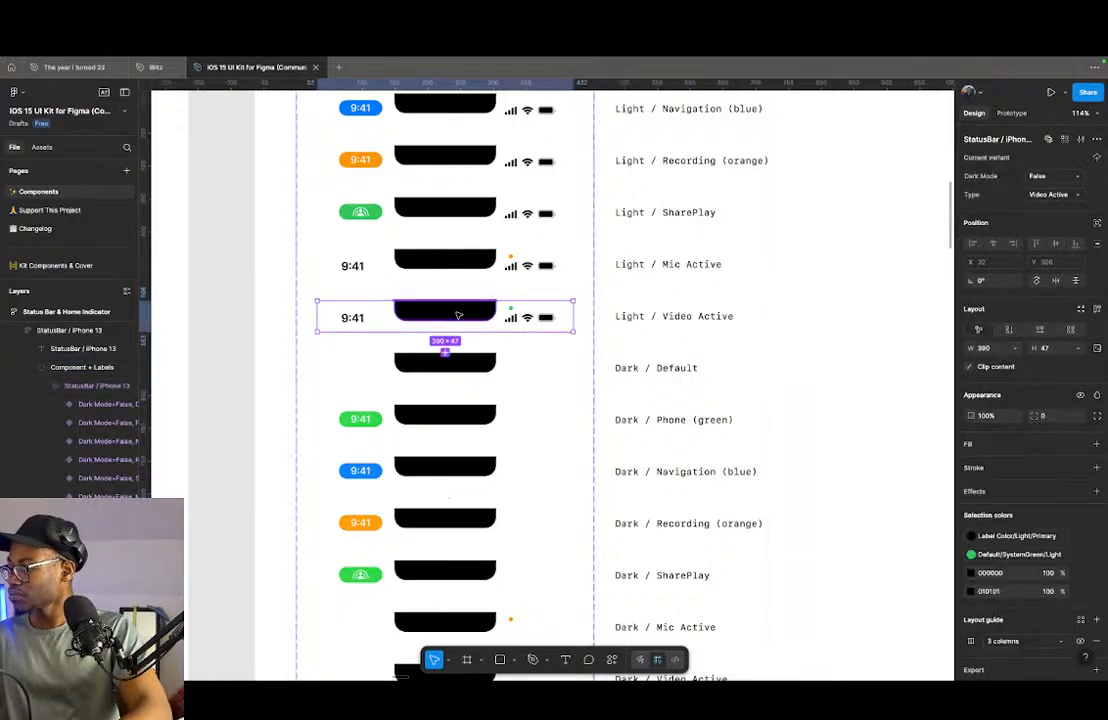
pyautogui.scroll(-5, 655, 361)
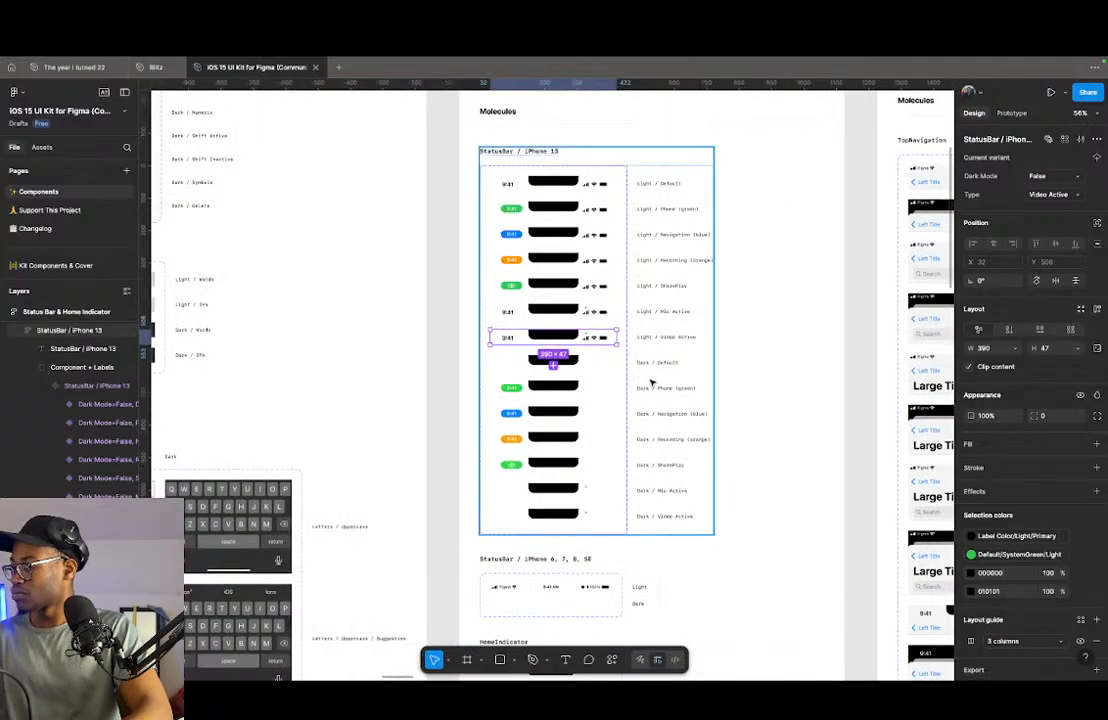
pyautogui.scroll(-5, 608, 364)
pyautogui.keyDown('shift'); pyautogui.click(548, 438); pyautogui.keyUp('shift')
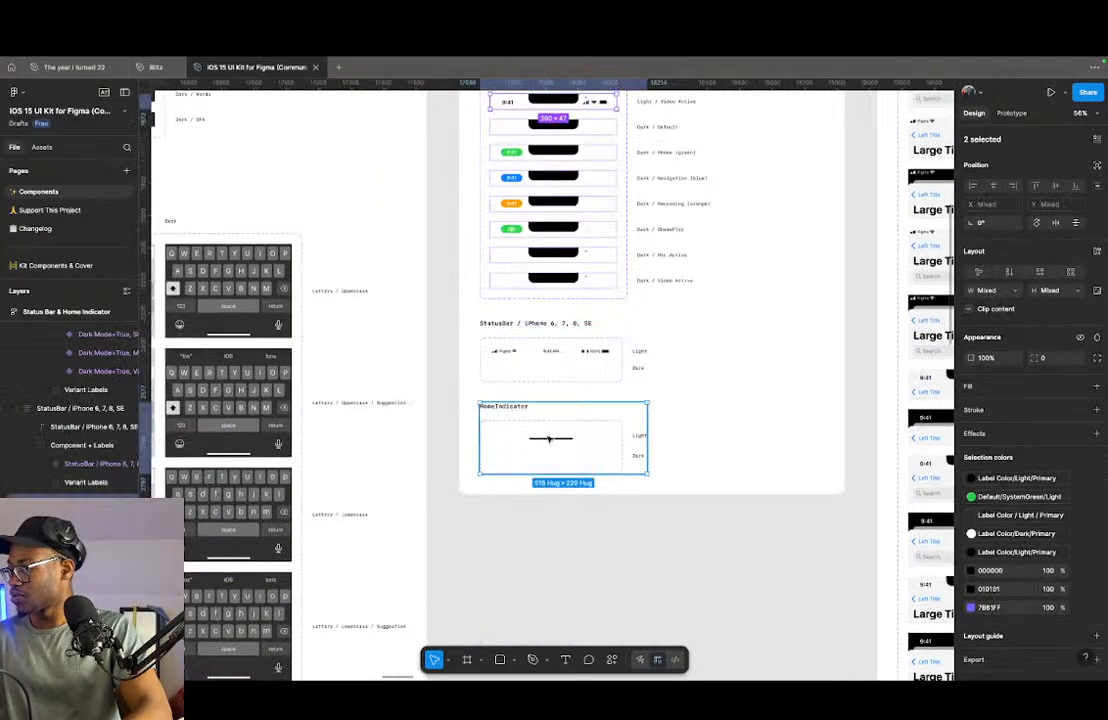
pyautogui.keyDown('shift'); pyautogui.doubleClick(548, 438); pyautogui.keyUp('shift')
pyautogui.keyDown('shift'); pyautogui.doubleClick(548, 438); pyautogui.keyUp('shift')
pyautogui.keyDown('shift'); pyautogui.doubleClick(548, 438); pyautogui.keyUp('shift')
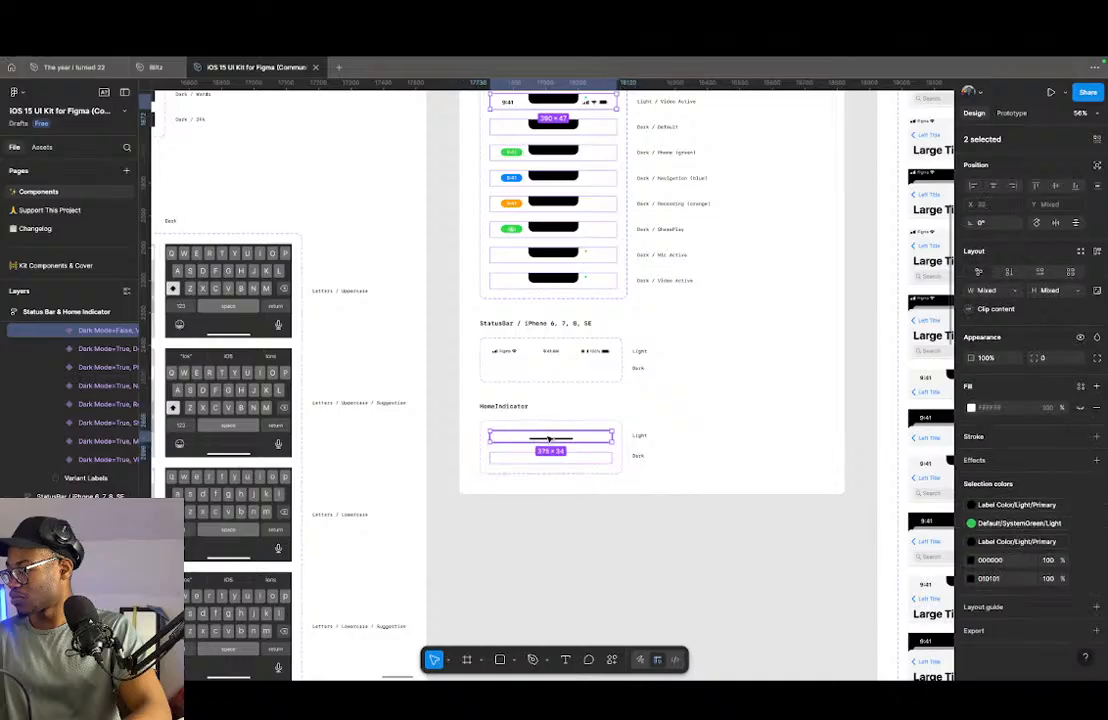
pyautogui.scroll(-3, 548, 440)
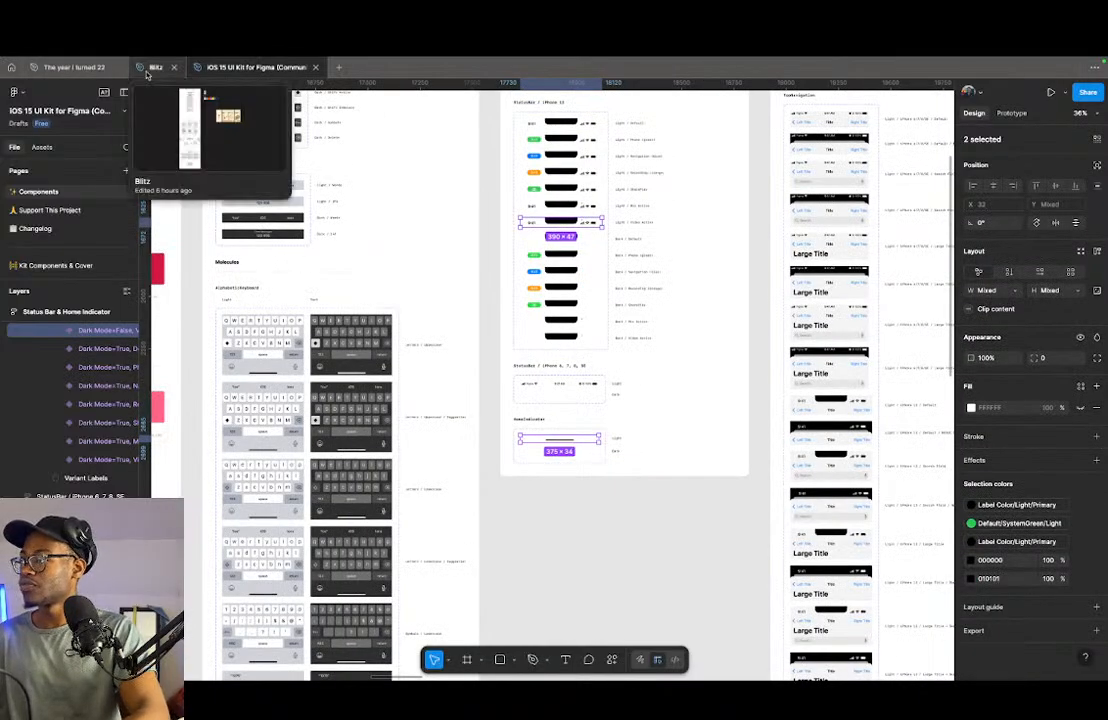
# - Switch to the file "The year i turned 22" and paste the copied status bar and home indicator into the splash screen frame
pyautogui.click(72, 68)
pyautogui.click(320, 341)
pyautogui.scroll(4, 325, 332)
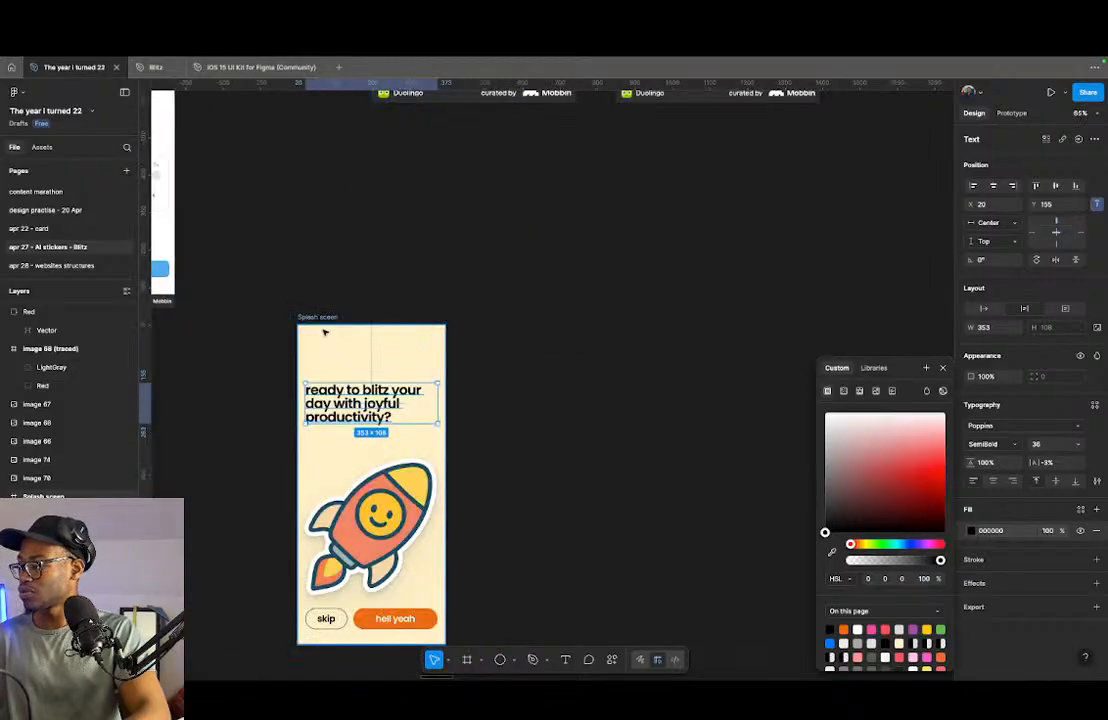
pyautogui.hotkey('ctrl', 'v')
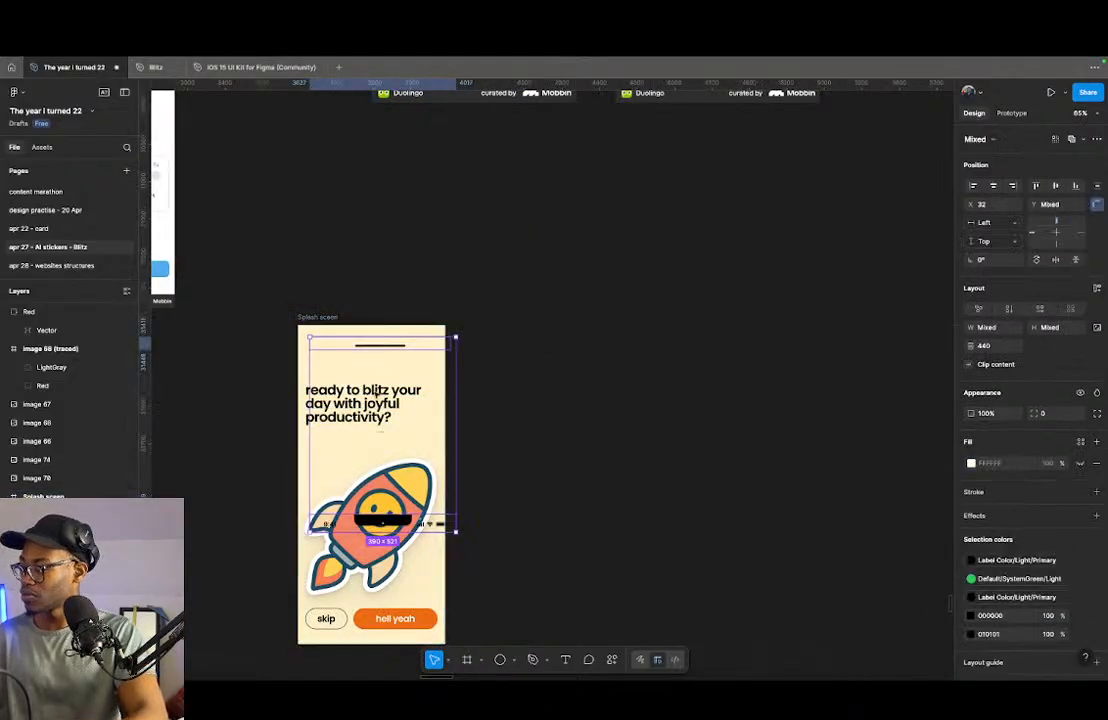
# - Arrange the status bar above the home indicator, centre the pair horizontally and move it up to the splash screen's top edge
pyautogui.scroll(5, 382, 525)
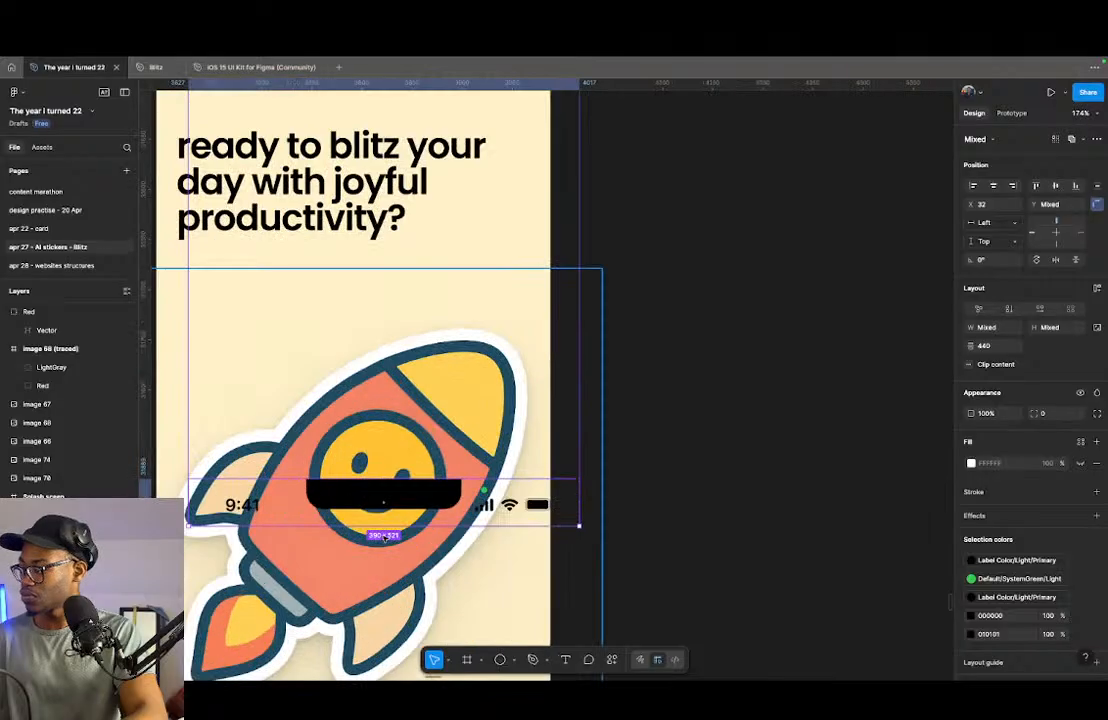
pyautogui.moveTo(383, 507); pyautogui.dragTo(360, 214)
pyautogui.hotkey('ctrl', 'z')
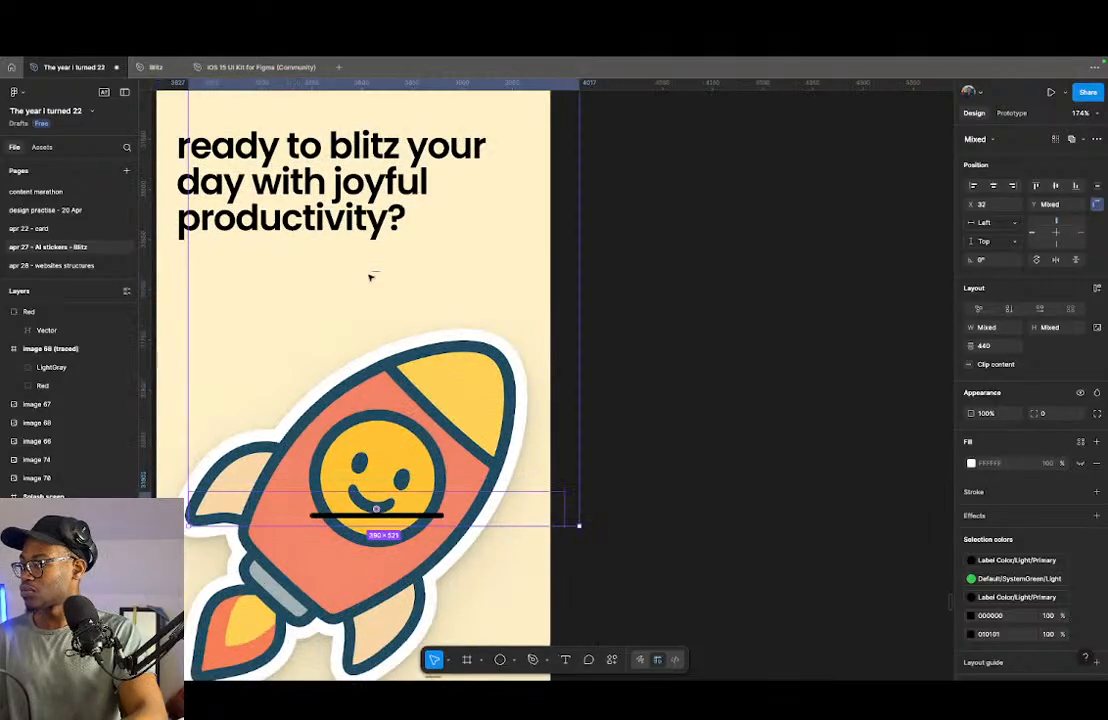
pyautogui.scroll(-5, 392, 334)
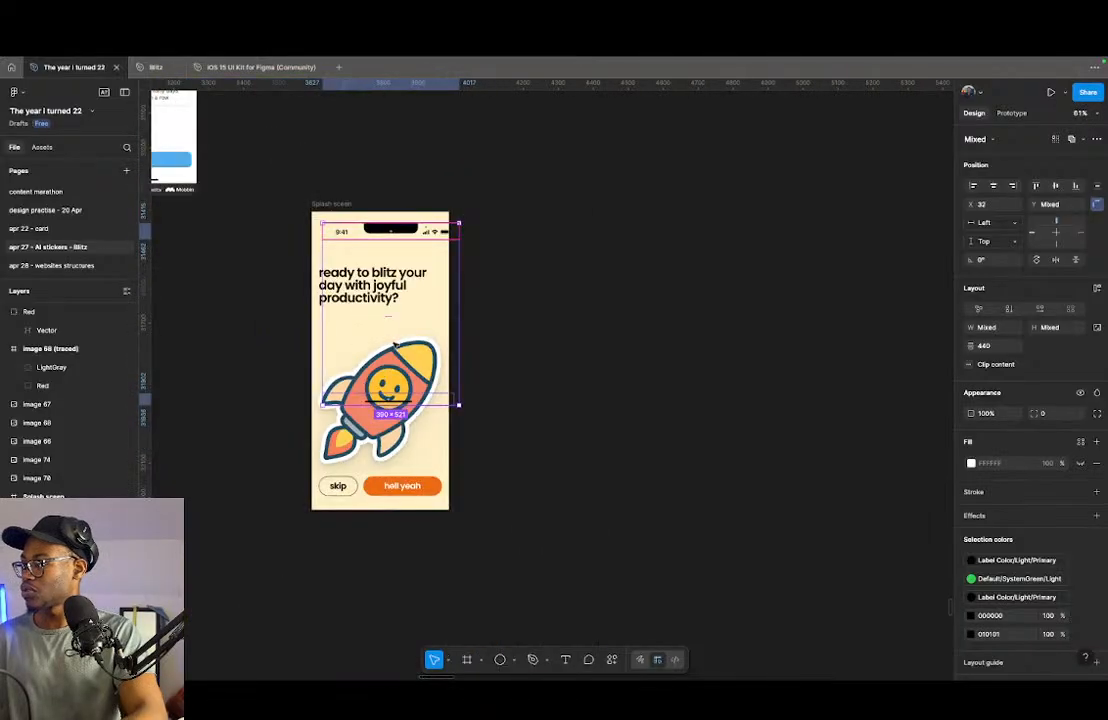
pyautogui.click(993, 186)
pyautogui.scroll(2, 333, 232)
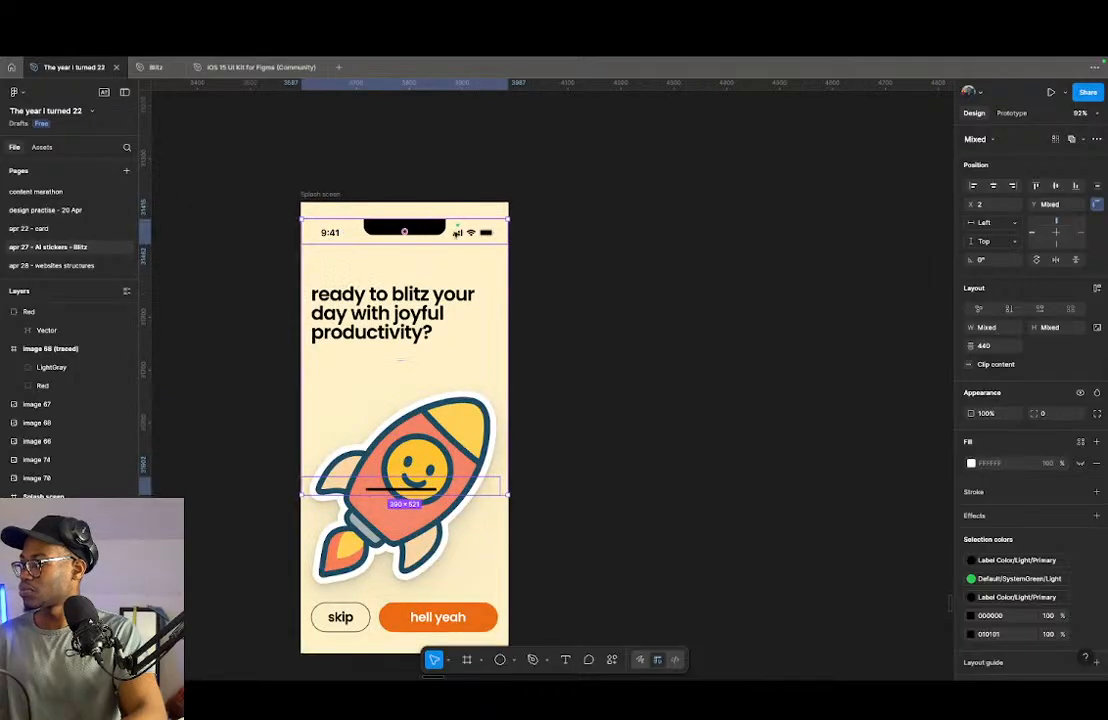
pyautogui.scroll(2, 455, 232)
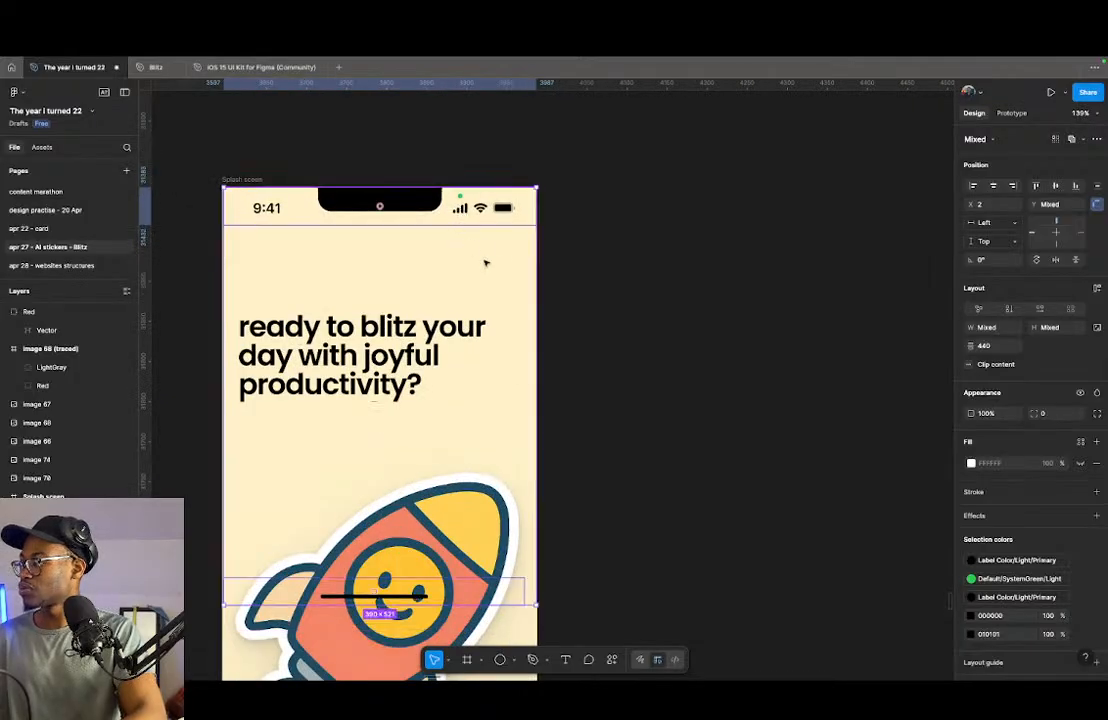
# - Align the home indicator alone to the bottom of the splash screen frame
pyautogui.scroll(-2, 482, 255)
pyautogui.click(457, 427)
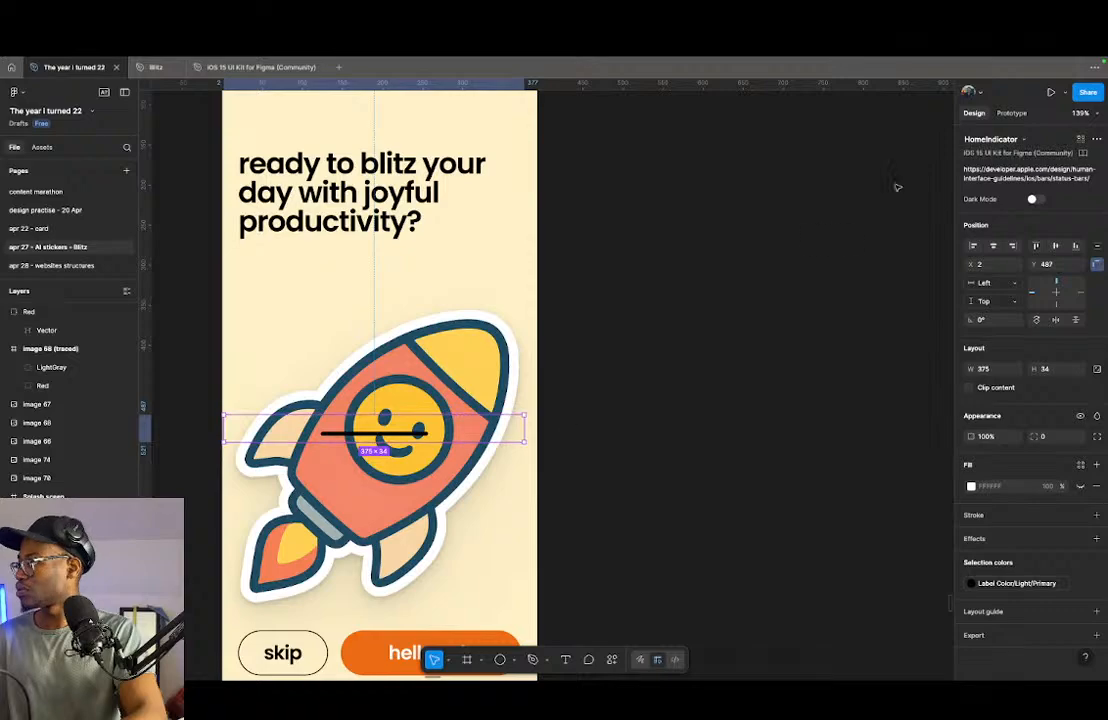
pyautogui.click(1075, 246)
pyautogui.scroll(-3, 420, 289)
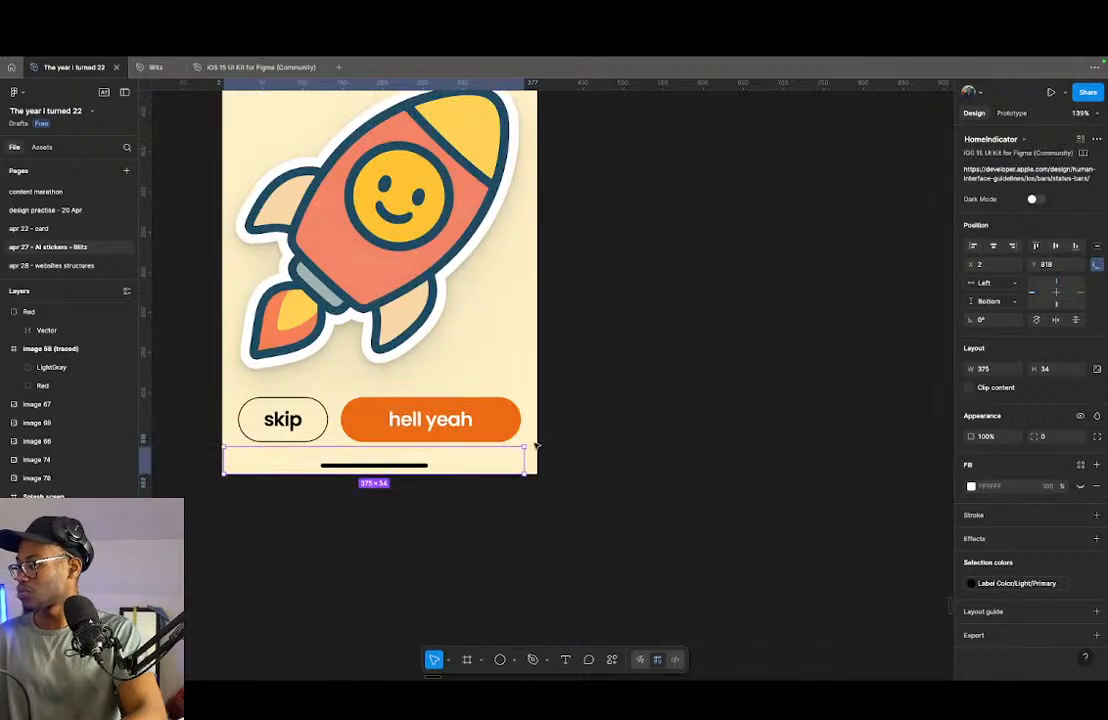
# - Stretch the home indicator across the full splash screen frame, to a width of 393 starting at X 0
pyautogui.moveTo(525, 453); pyautogui.dragTo(536, 457)
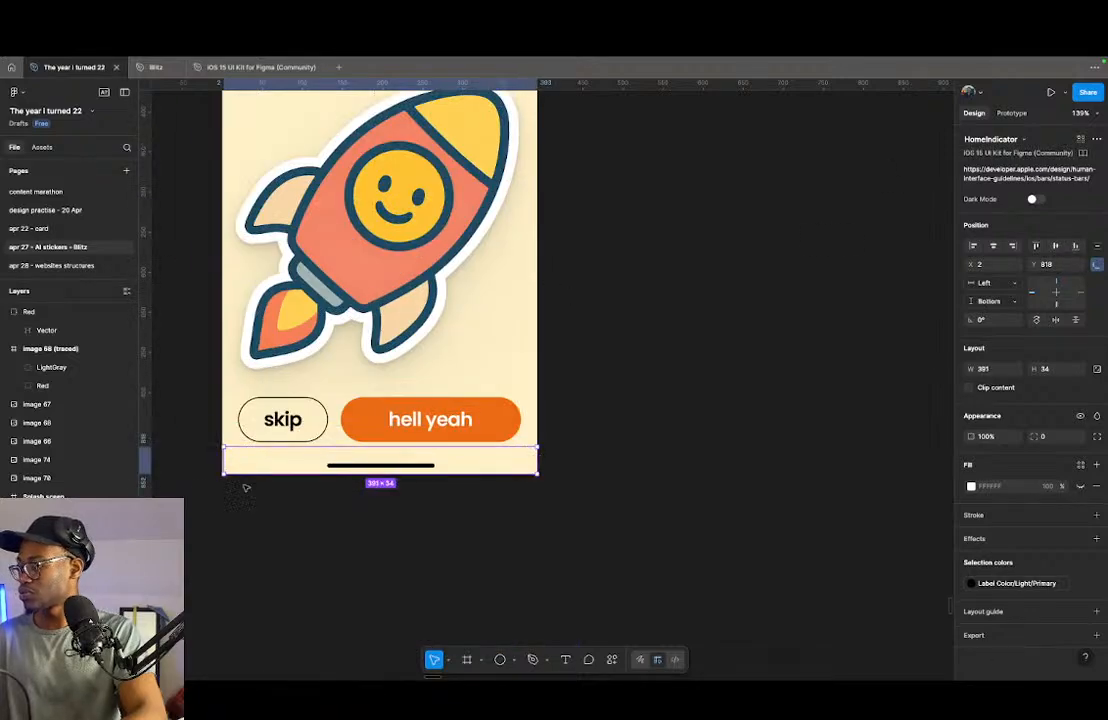
pyautogui.scroll(5, 230, 465)
pyautogui.moveTo(229, 455); pyautogui.dragTo(224, 456)
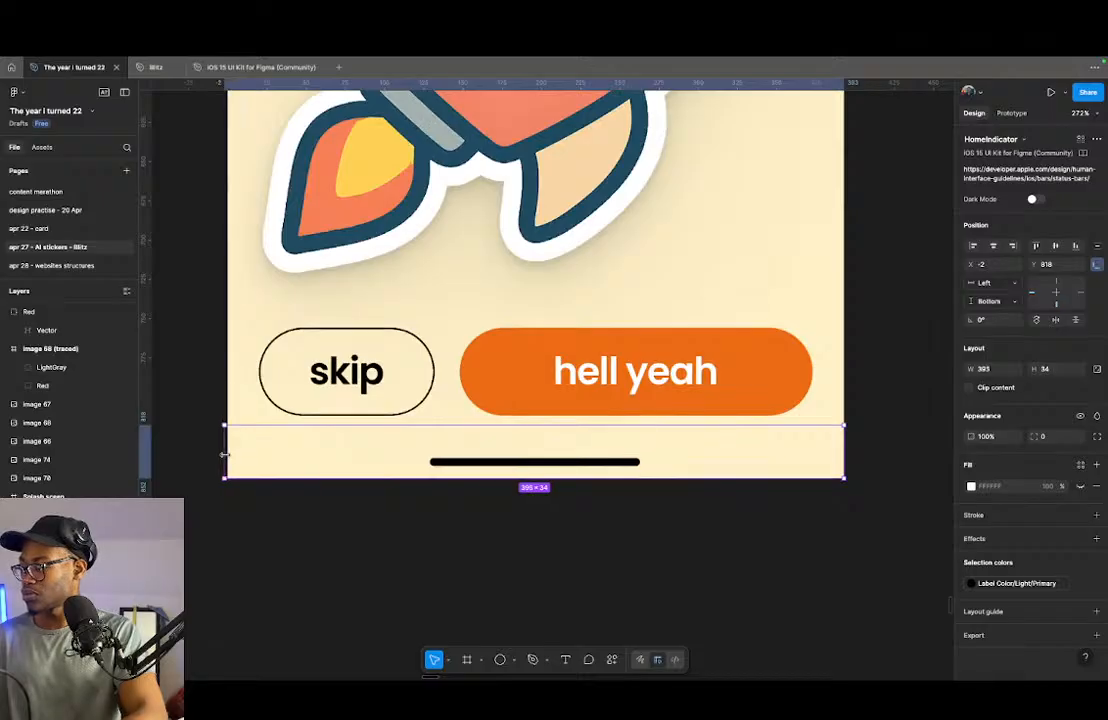
pyautogui.scroll(5, 292, 507)
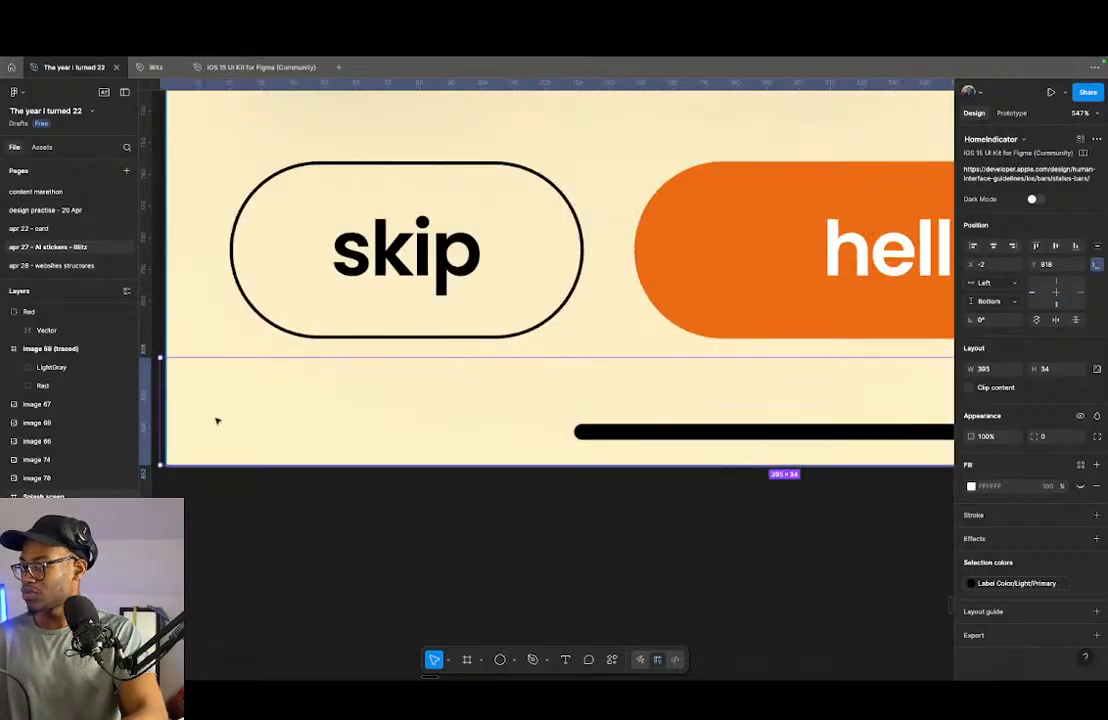
pyautogui.scroll(-3, 210, 425)
pyautogui.moveTo(222, 401); pyautogui.dragTo(228, 401)
pyautogui.scroll(-3, 314, 388)
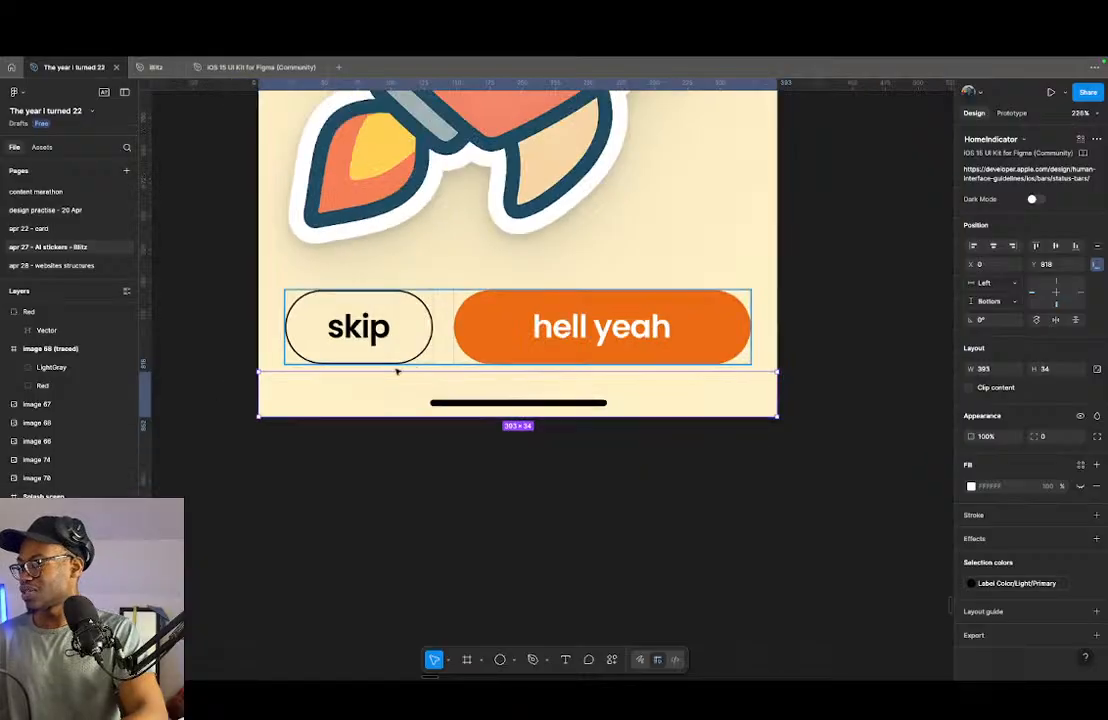
# - Stretch the status bar across the full splash screen frame, to a width of 393 starting at X 0
pyautogui.scroll(10, 400, 366)
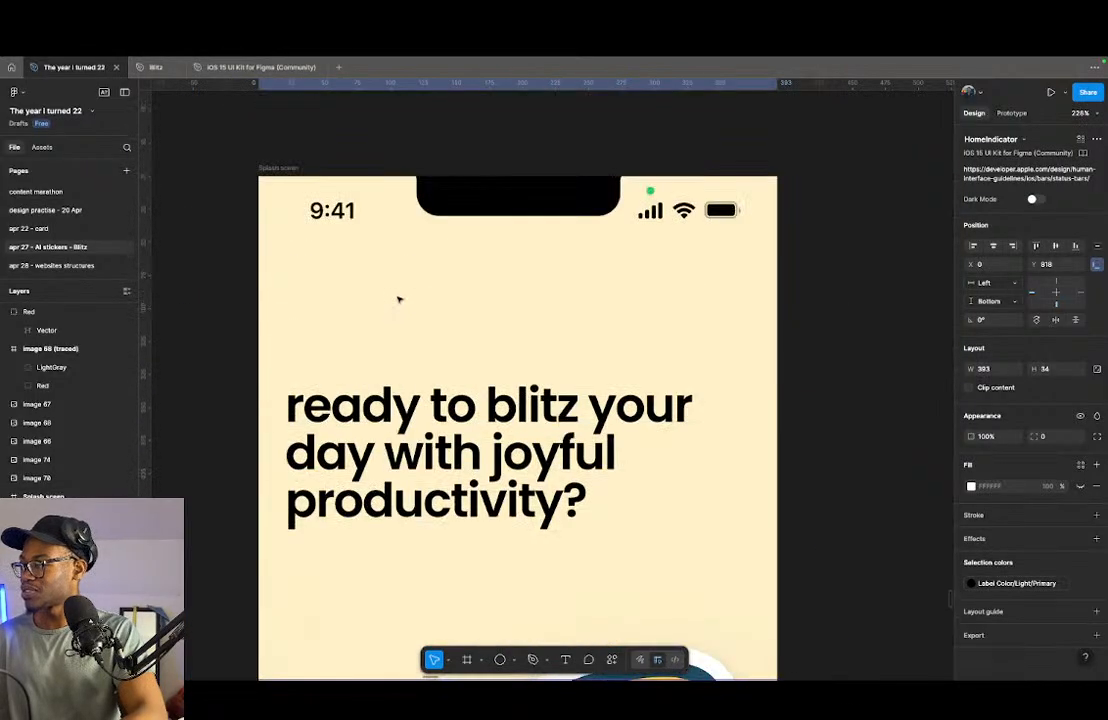
pyautogui.click(400, 215)
pyautogui.scroll(5, 195, 216)
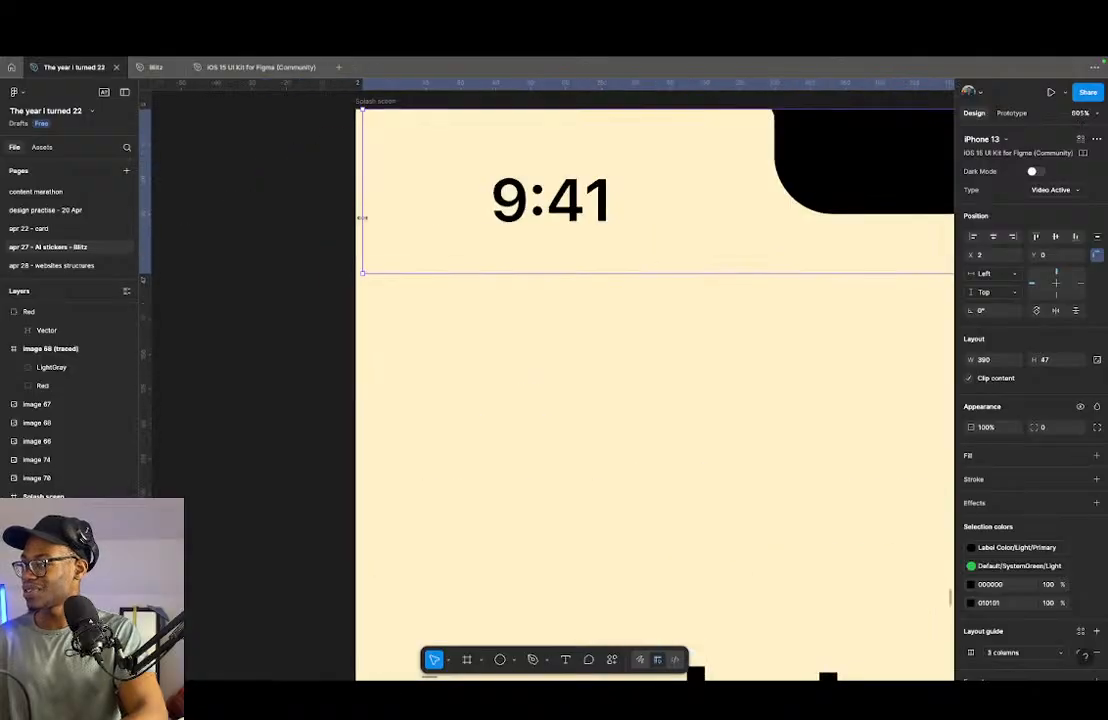
pyautogui.moveTo(362, 217); pyautogui.dragTo(356, 217)
pyautogui.scroll(-5, 289, 241)
pyautogui.hscroll(6, 544, 238)
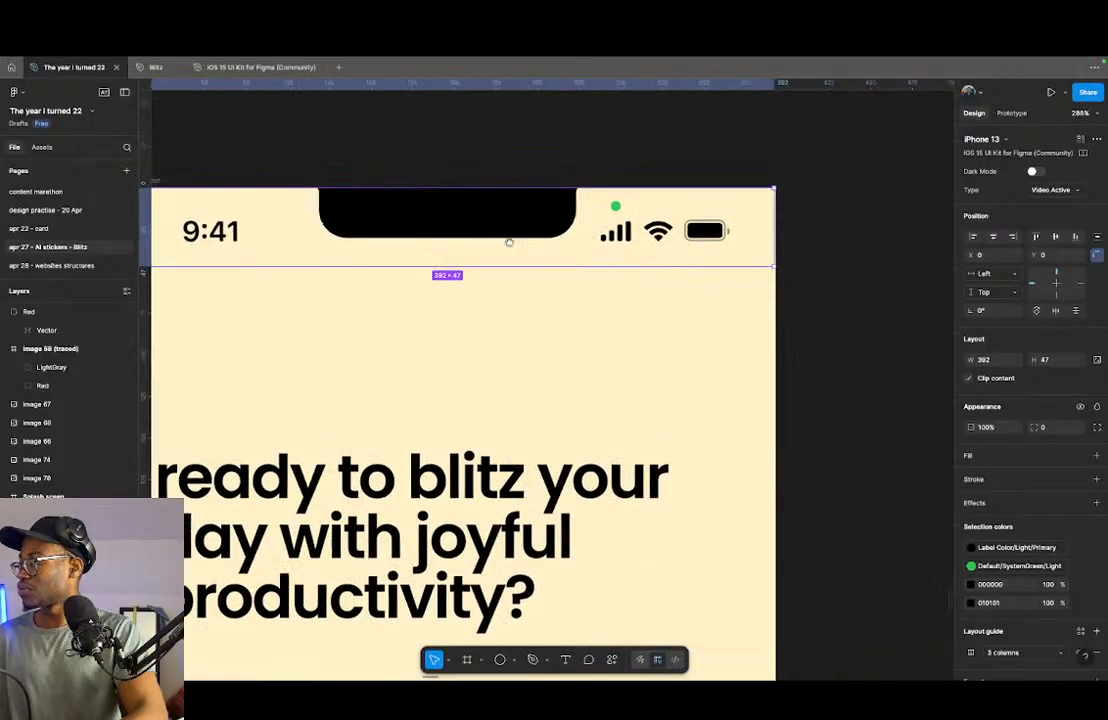
pyautogui.scroll(5, 744, 250)
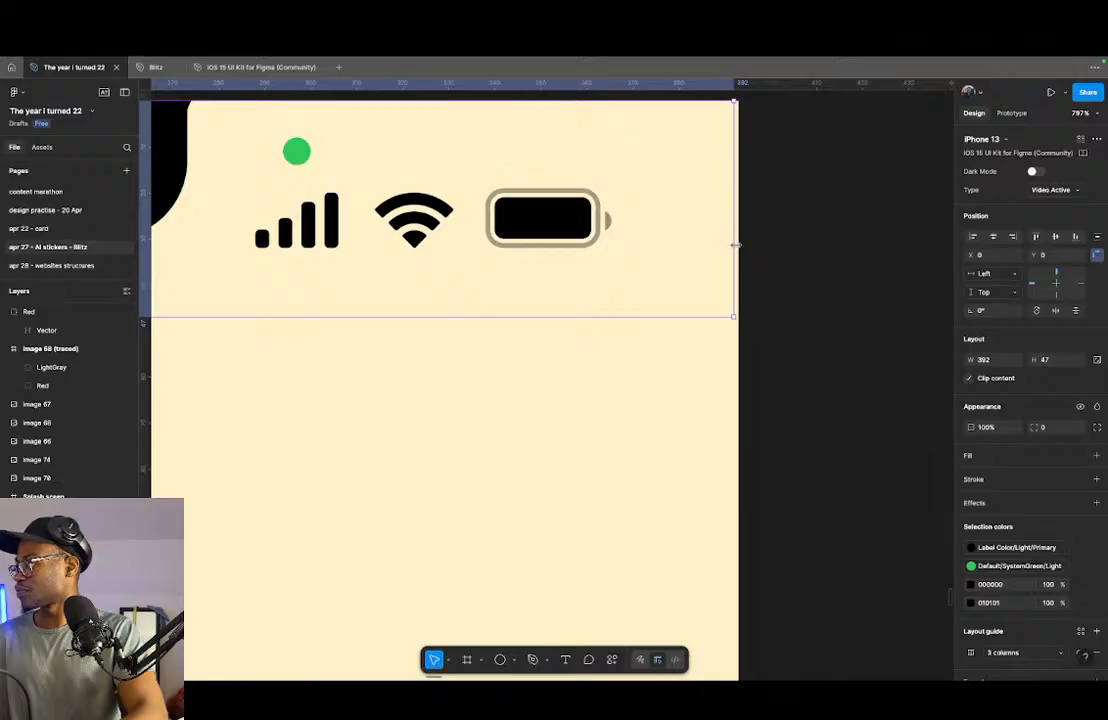
pyautogui.moveTo(735, 245); pyautogui.dragTo(739, 245)
pyautogui.keyDown('shift'); pyautogui.click(70, 535); pyautogui.keyUp('shift')
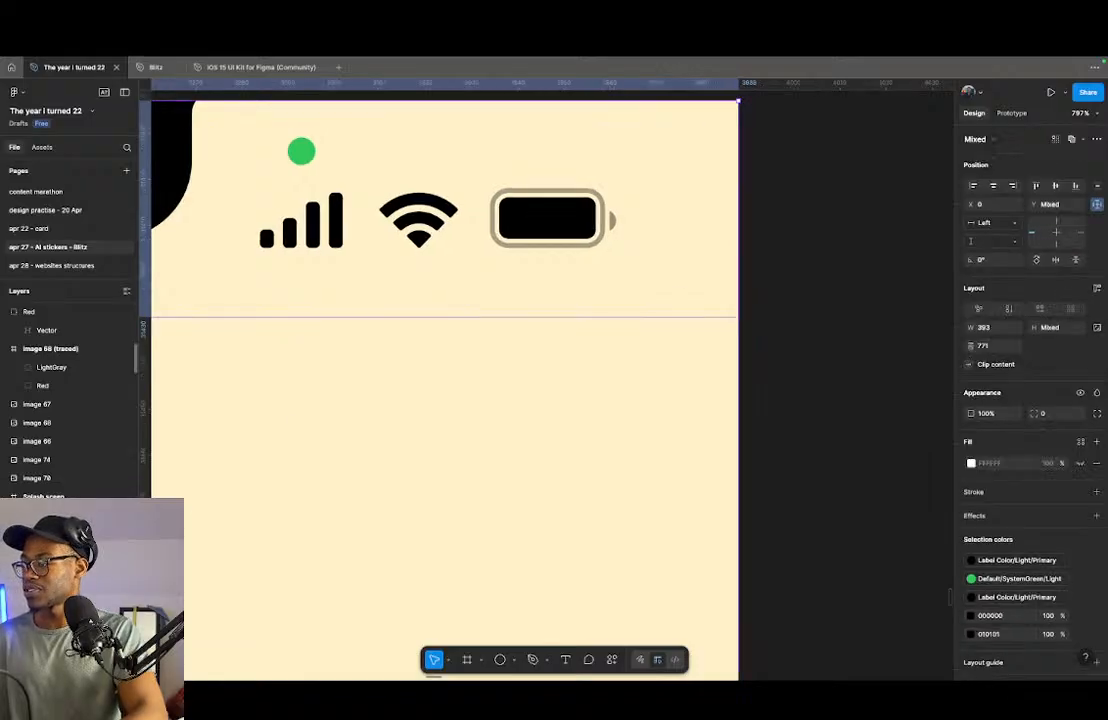
pyautogui.keyDown('shift'); pyautogui.click(70, 553); pyautogui.keyUp('shift')
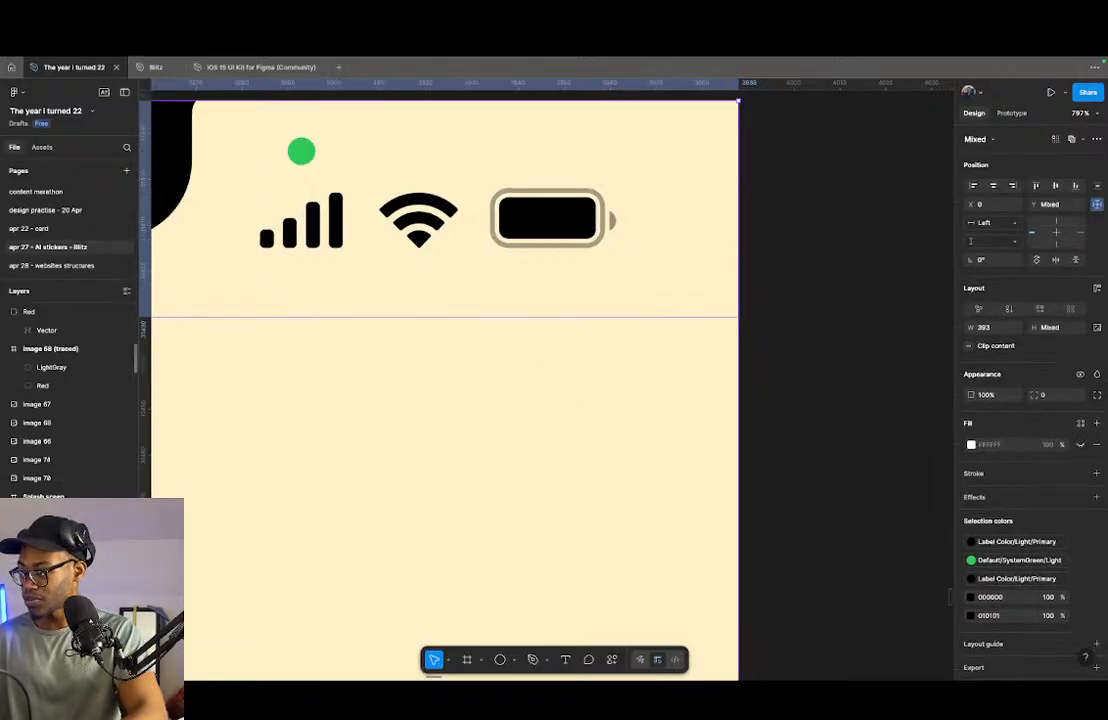
pyautogui.scroll(-10, 638, 357)
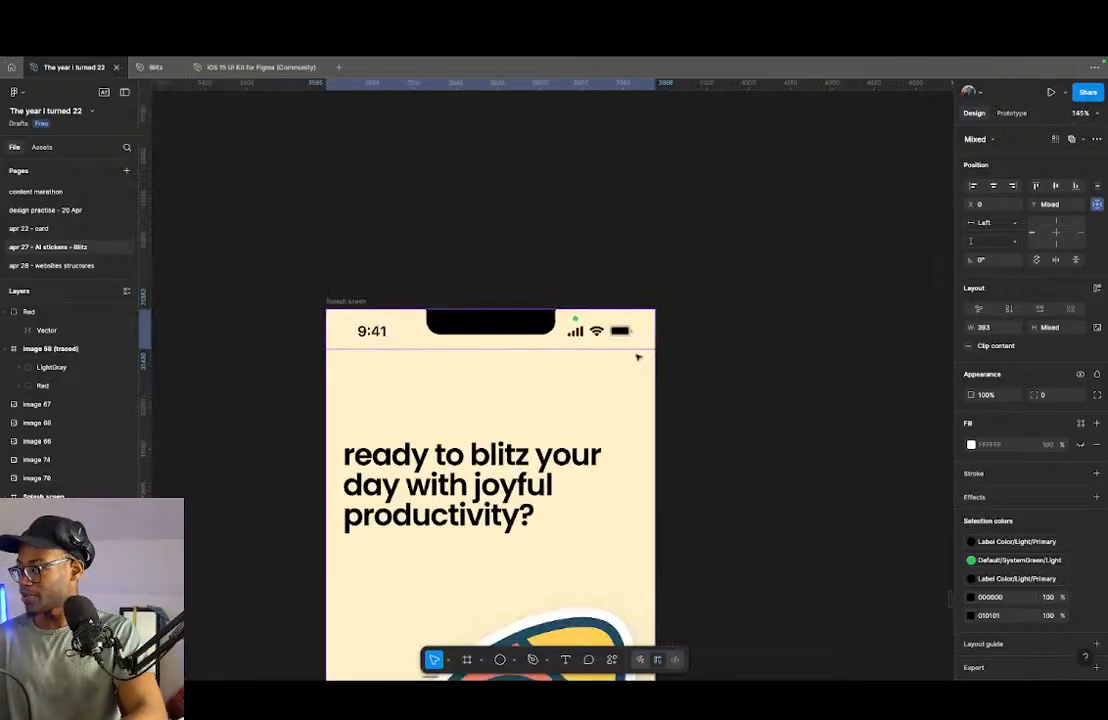
pyautogui.click(674, 338)
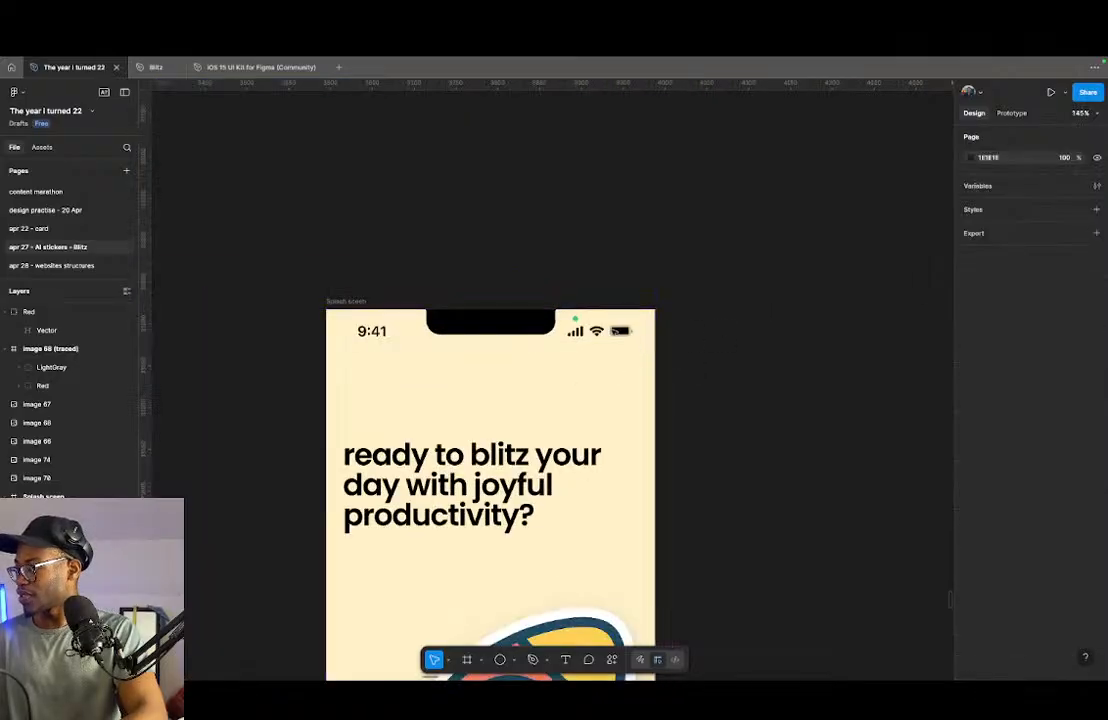
# - Try Dark Mode on the status bar, switch it back off, and set the status bar's type to Default
pyautogui.click(617, 331)
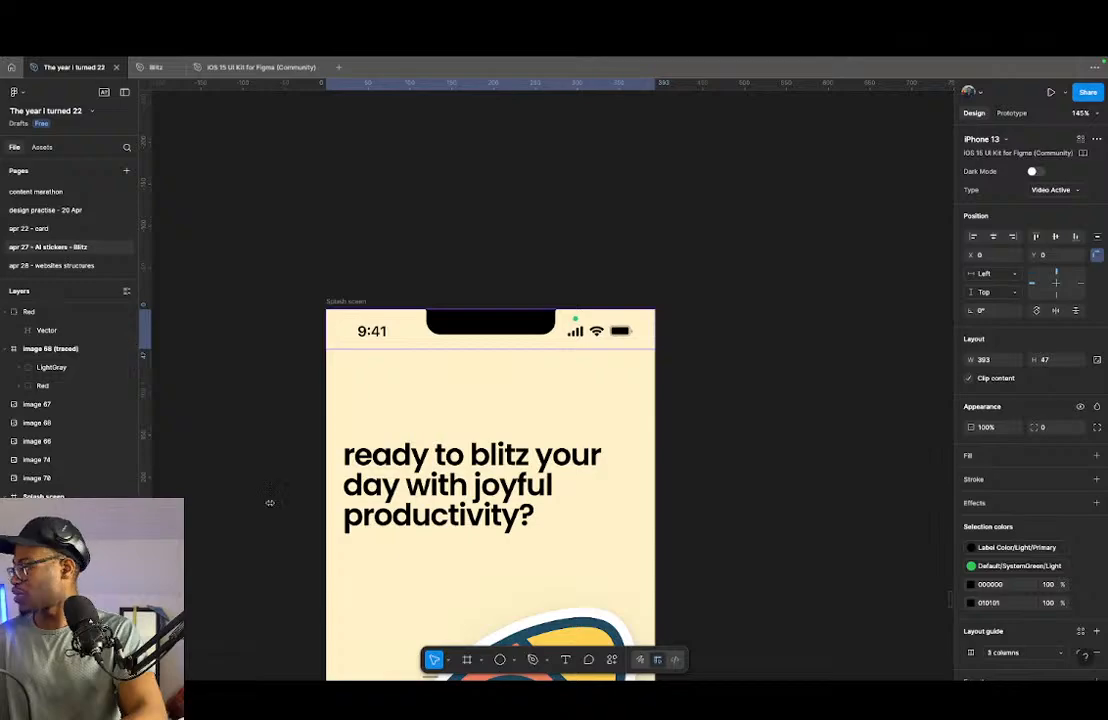
pyautogui.click(1034, 171)
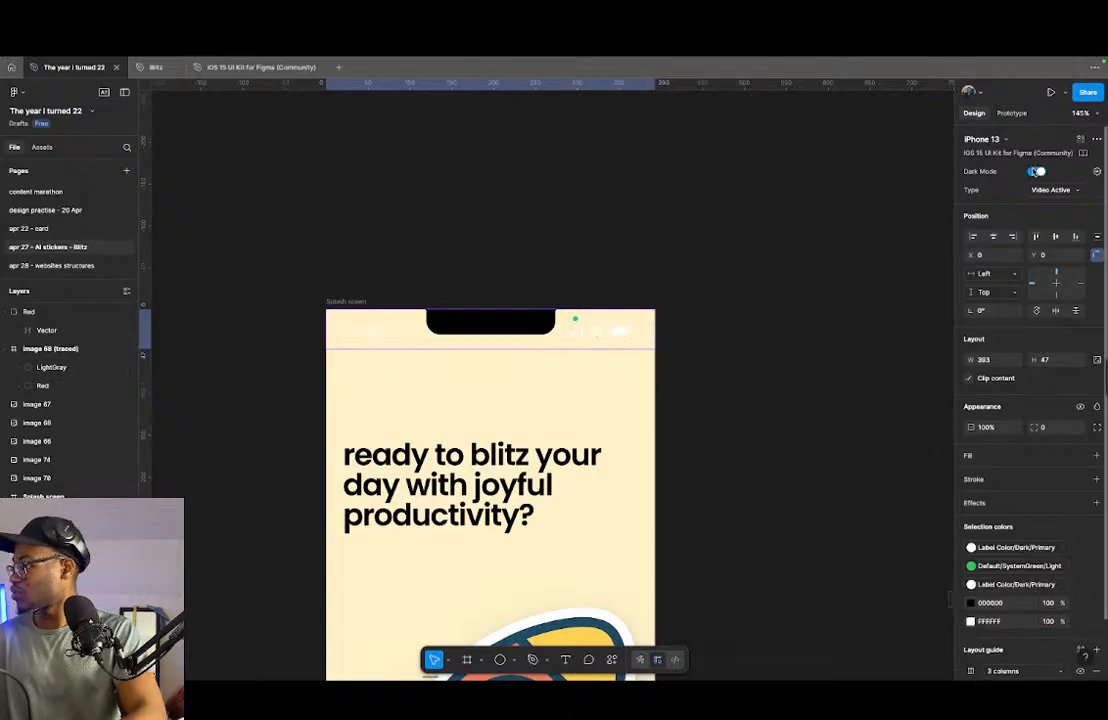
pyautogui.click(1034, 171)
pyautogui.click(1045, 190)
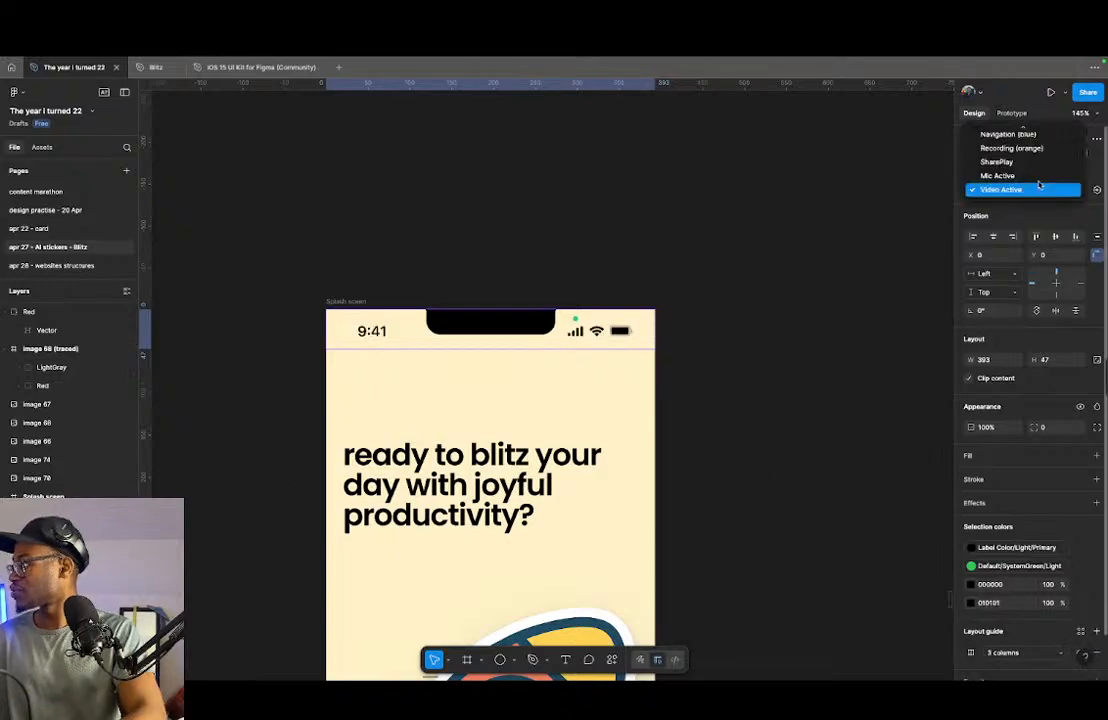
pyautogui.click(1018, 134)
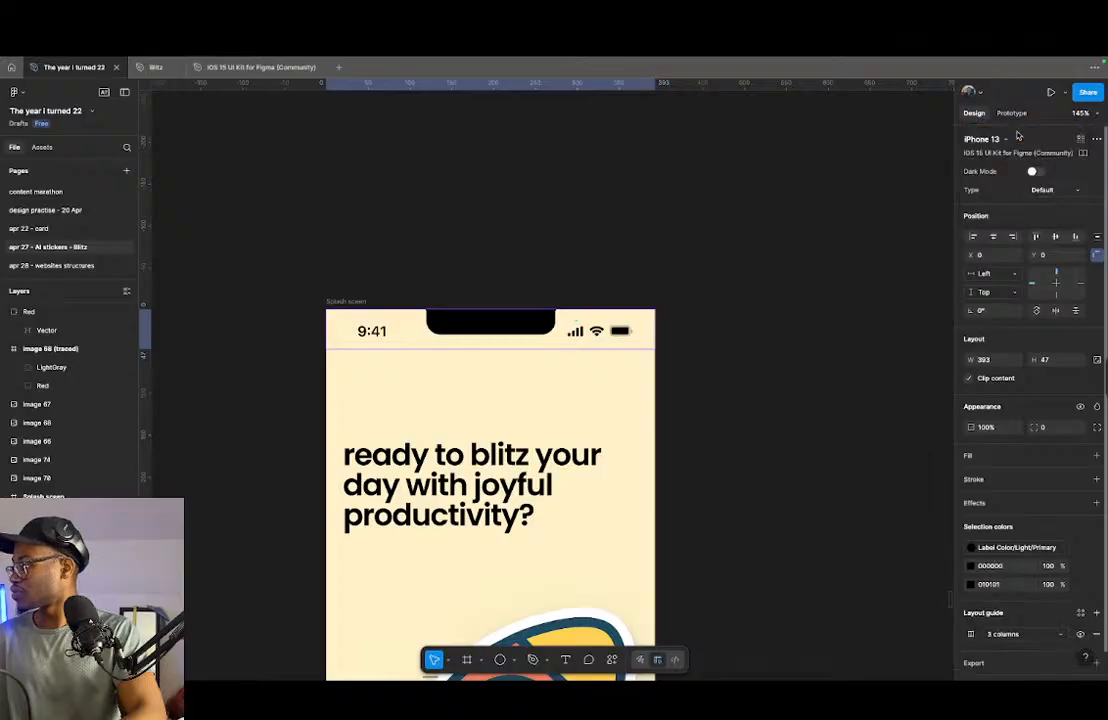
pyautogui.click(660, 320)
# - Rename the separate splash screen frame that has the status bar as "Streak sceen"
pyautogui.scroll(-1, 597, 350)
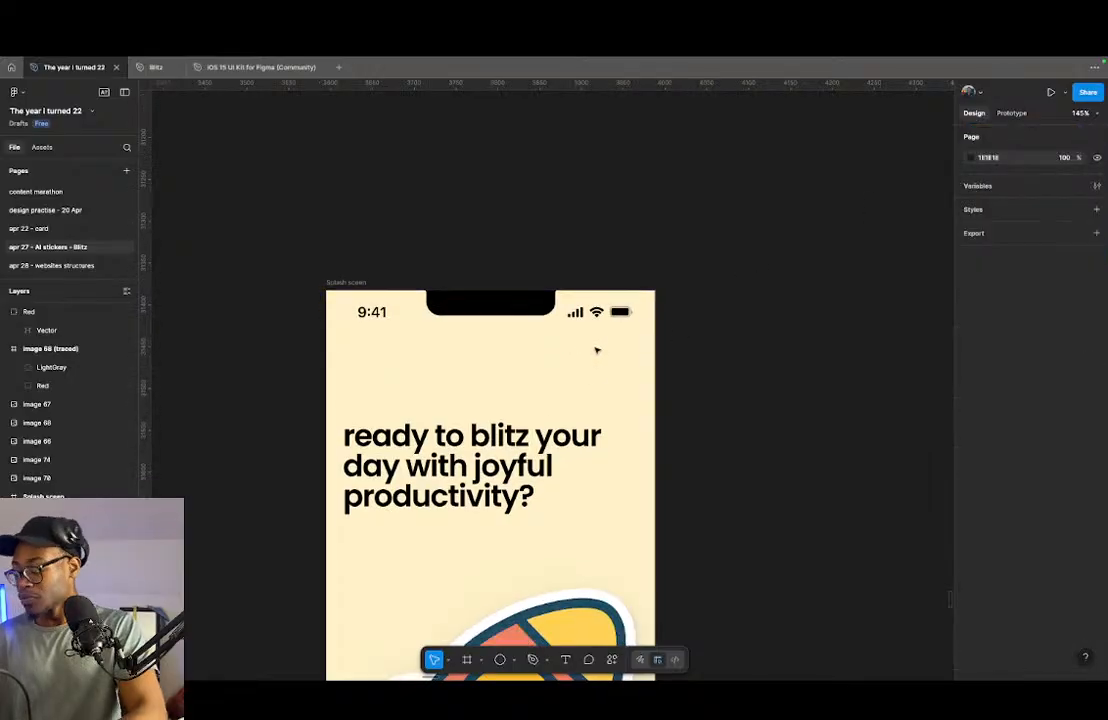
pyautogui.scroll(-5, 596, 351)
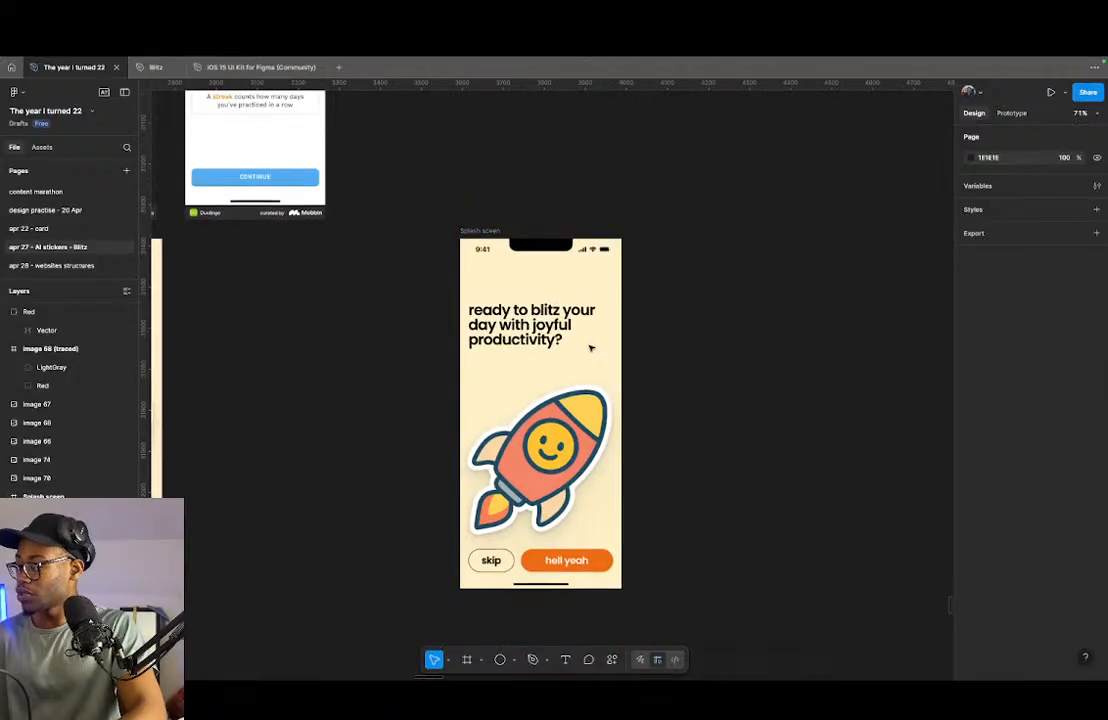
pyautogui.scroll(3, 655, 349)
pyautogui.scroll(-5, 663, 351)
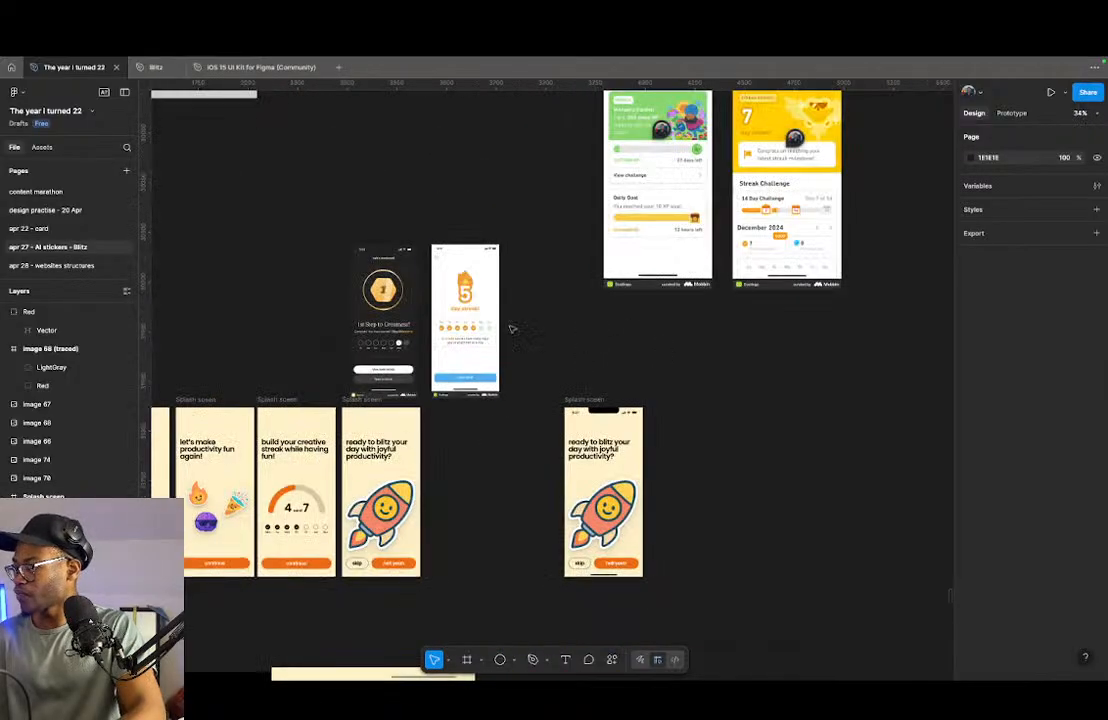
pyautogui.scroll(3, 470, 325)
pyautogui.scroll(-5, 450, 283)
pyautogui.scroll(2, 567, 238)
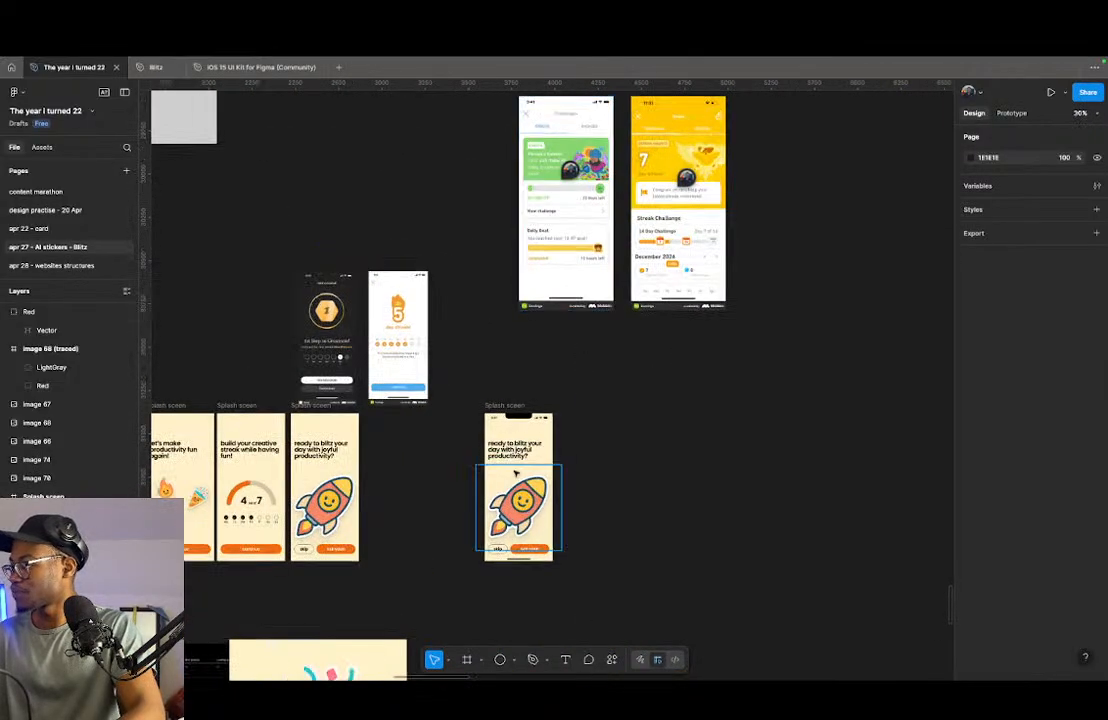
pyautogui.click(496, 405)
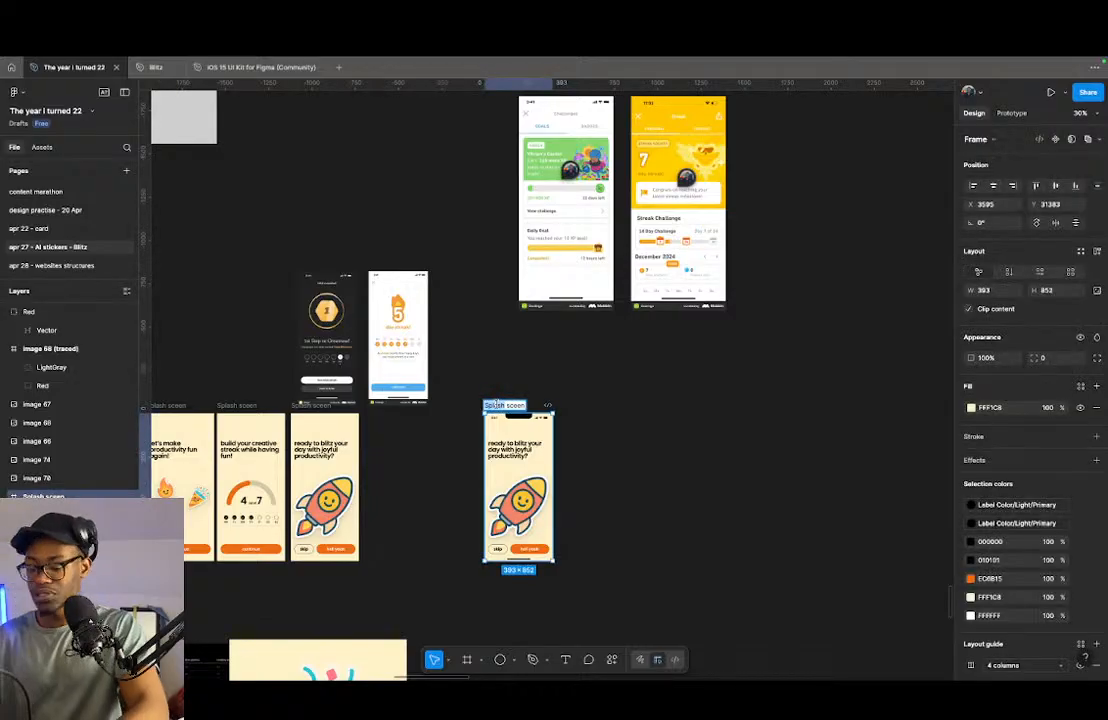
pyautogui.write('S')
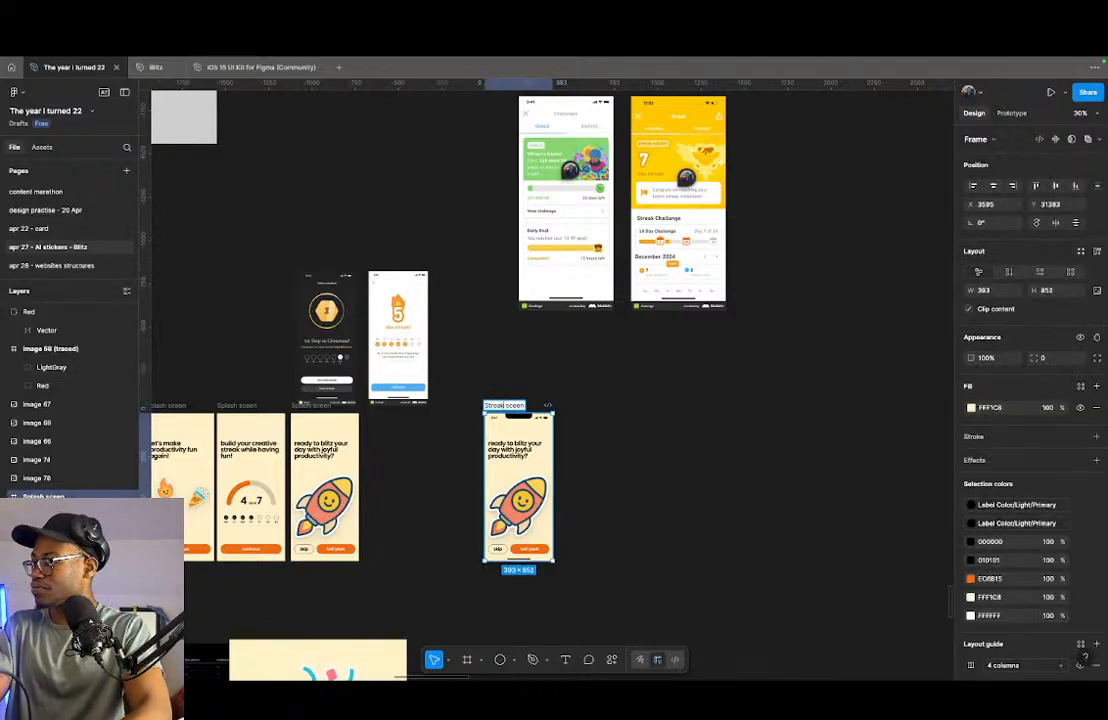
pyautogui.press('Return')
# - Move the "Streak sceen" frame up beside the yellow streak reference screenshot, to X 5037, Y 29745
pyautogui.scroll(2, 536, 358)
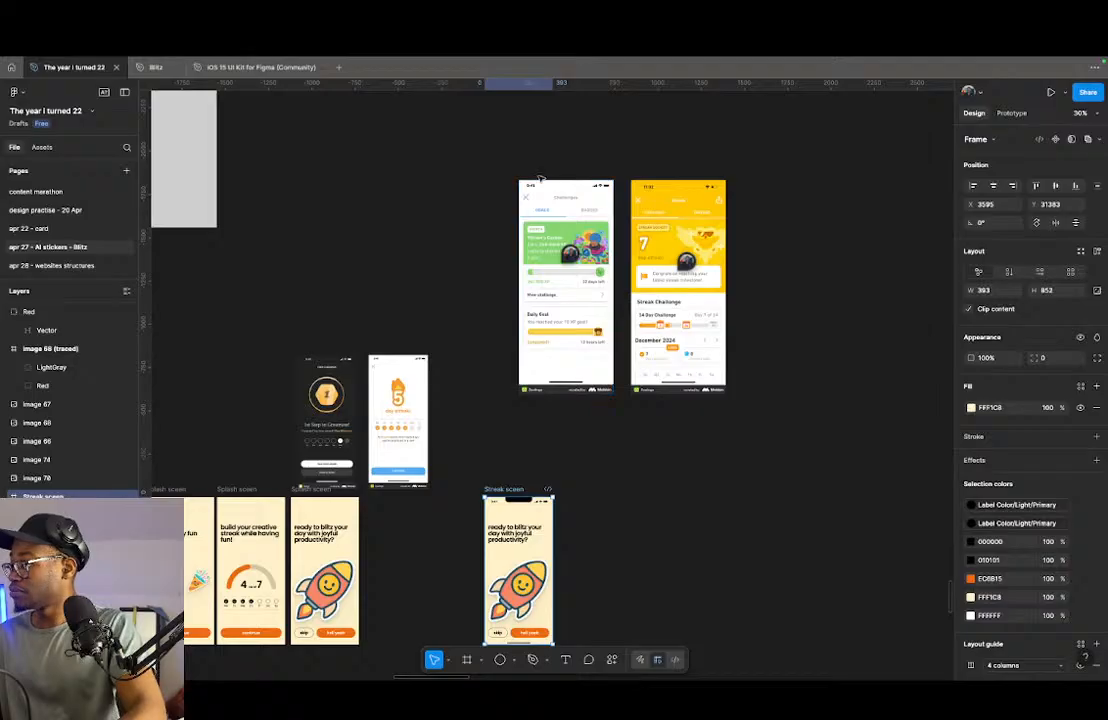
pyautogui.click(541, 195)
pyautogui.moveTo(514, 492)
pyautogui.mouseDown()
pyautogui.moveTo(457, 204)
pyautogui.moveTo(722, 199)
pyautogui.mouseUp()
pyautogui.moveTo(455, 192); pyautogui.dragTo(757, 205)
pyautogui.hscroll(5, 757, 205)
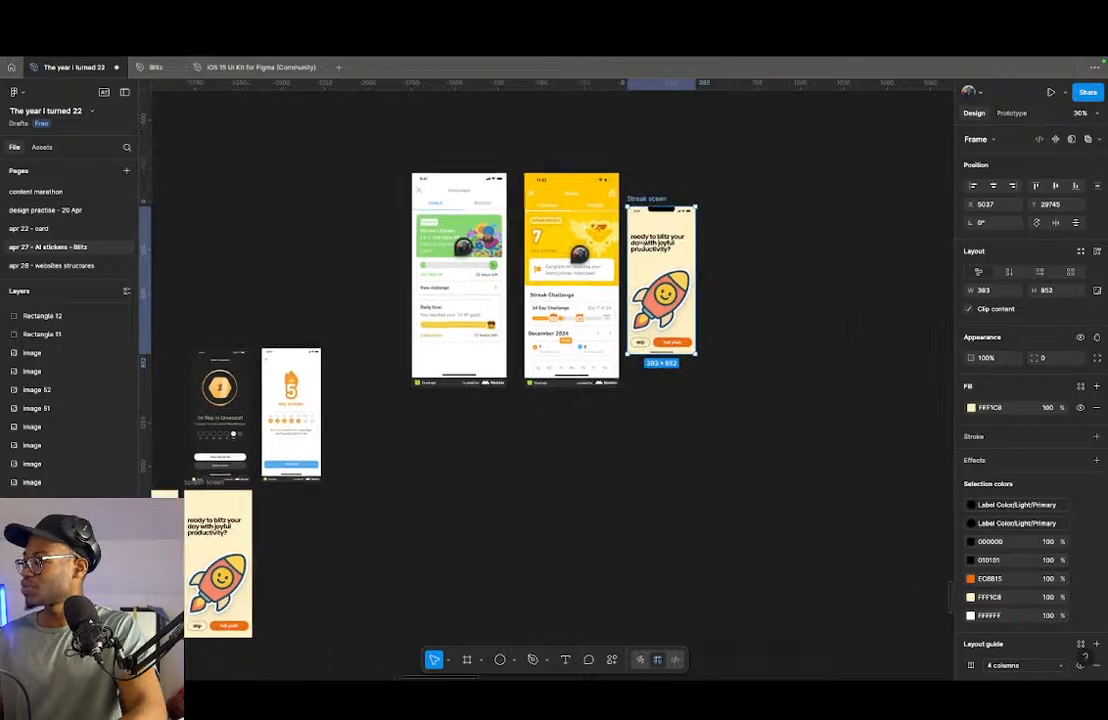
# - Scale the yellow streak screenshot to 376 × 852 and align it with the top of the "Streak sceen" frame at X 4600, Y 29745
pyautogui.click(461, 199)
pyautogui.moveTo(461, 199); pyautogui.dragTo(466, 233)
pyautogui.moveTo(475, 411); pyautogui.dragTo(476, 317)
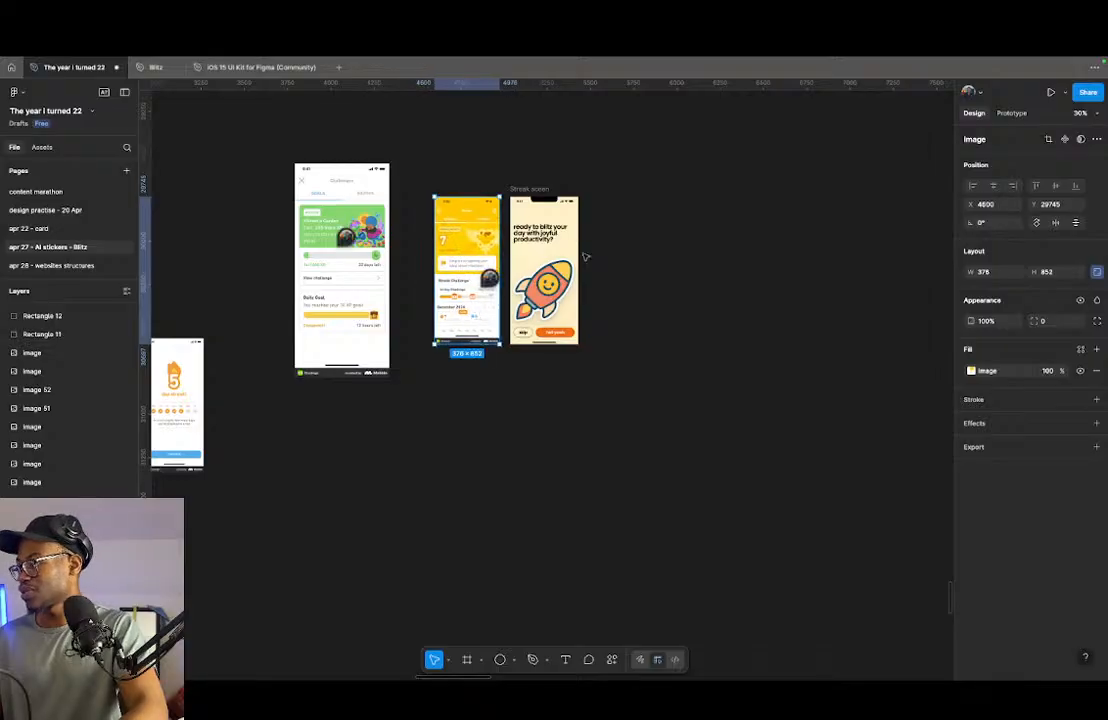
# - Delete the rocket illustration from the "Streak sceen" frame
pyautogui.scroll(10, 536, 257)
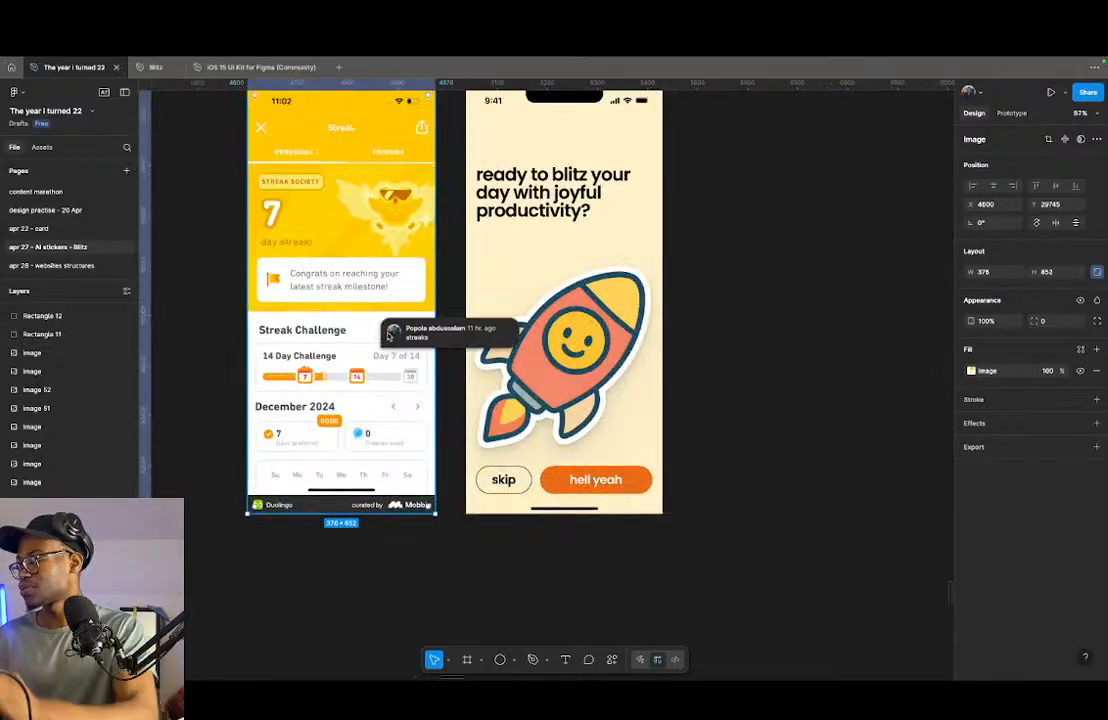
pyautogui.scroll(1, 391, 341)
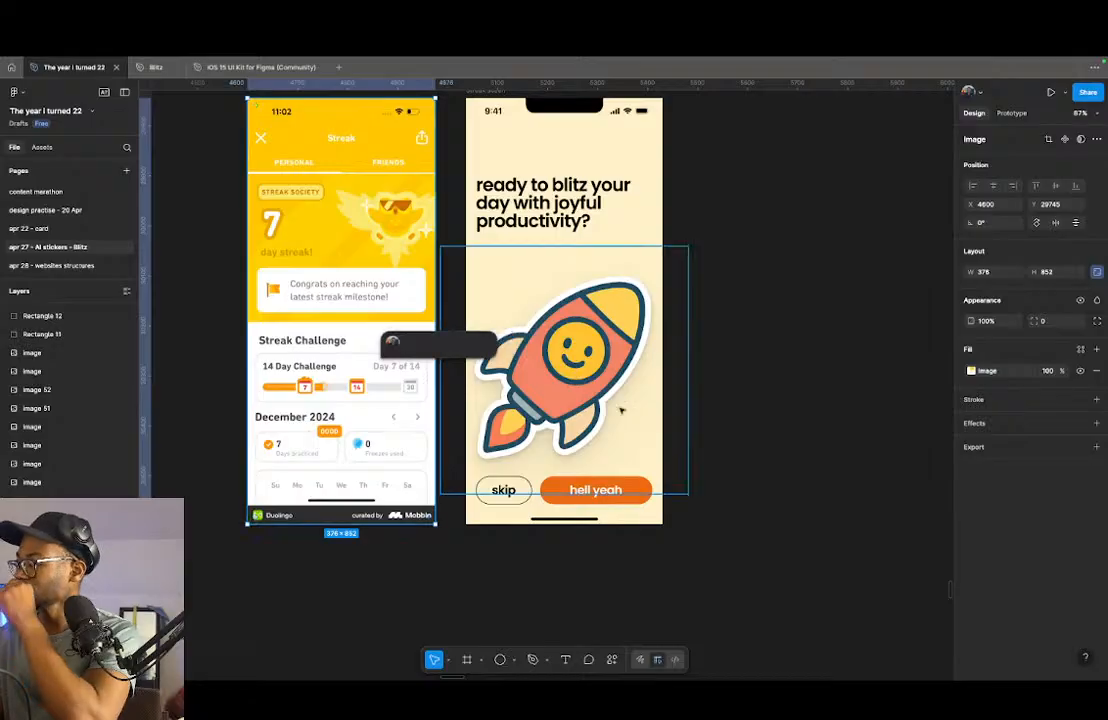
pyautogui.click(597, 383)
pyautogui.press('Delete')
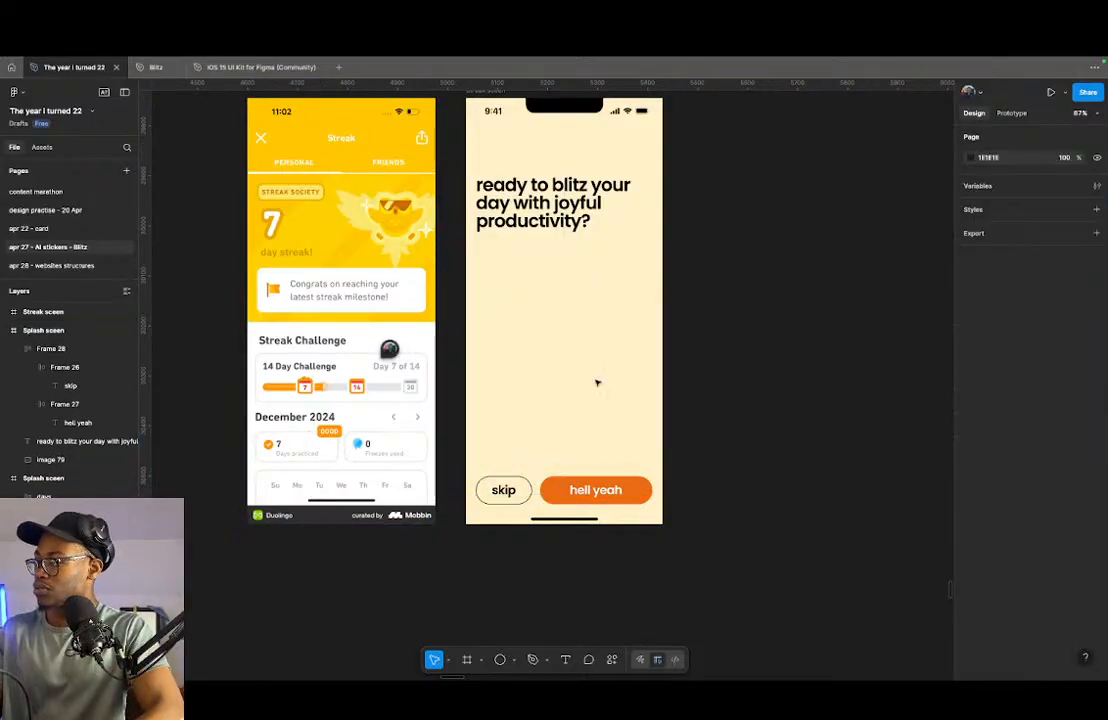
# - Replace the heading in the "Streak sceen" frame with "Streak" and set its font weight to Medium
pyautogui.scroll(-5, 598, 405)
pyautogui.scroll(4, 603, 330)
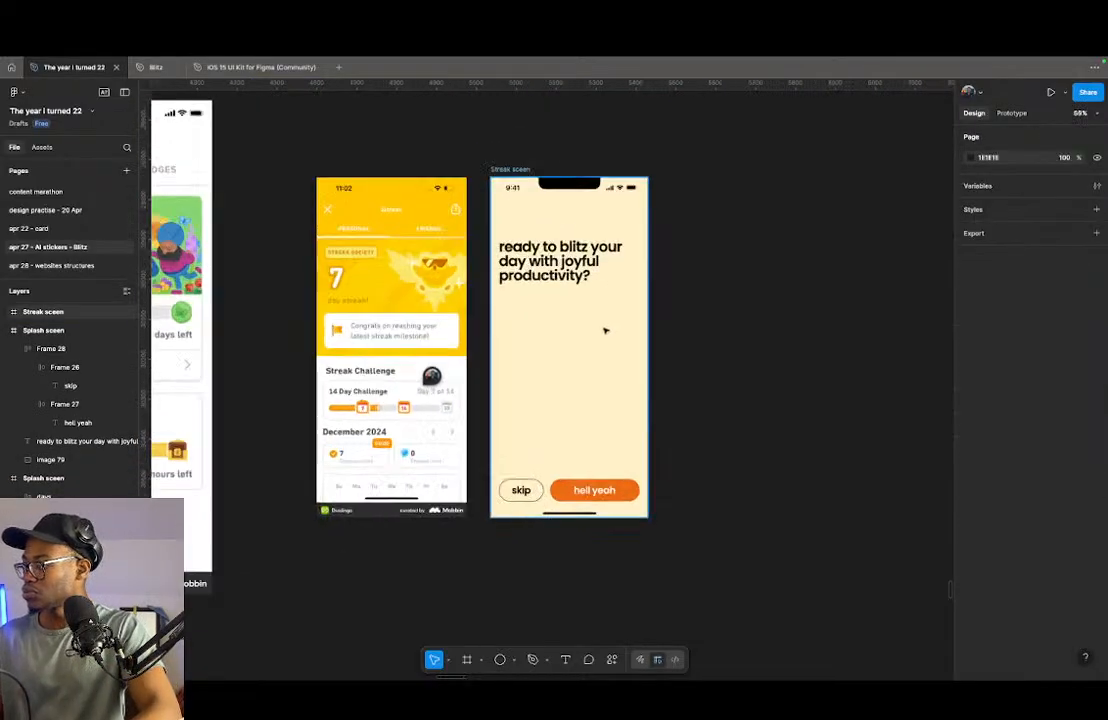
pyautogui.scroll(2, 549, 352)
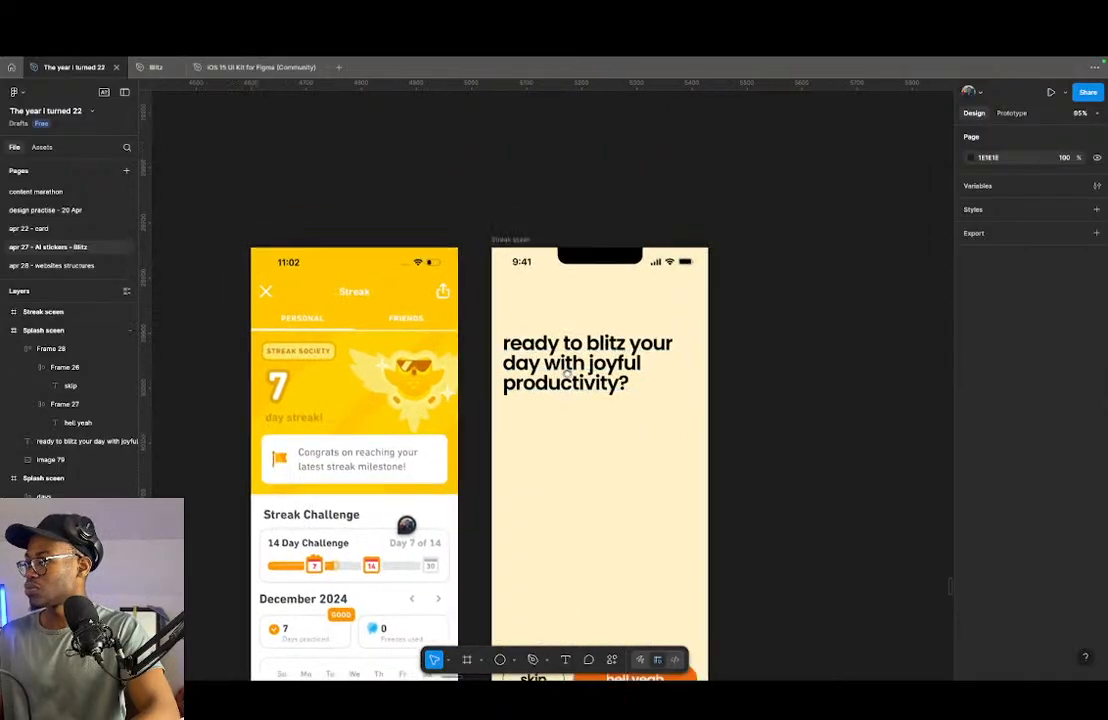
pyautogui.doubleClick(633, 417)
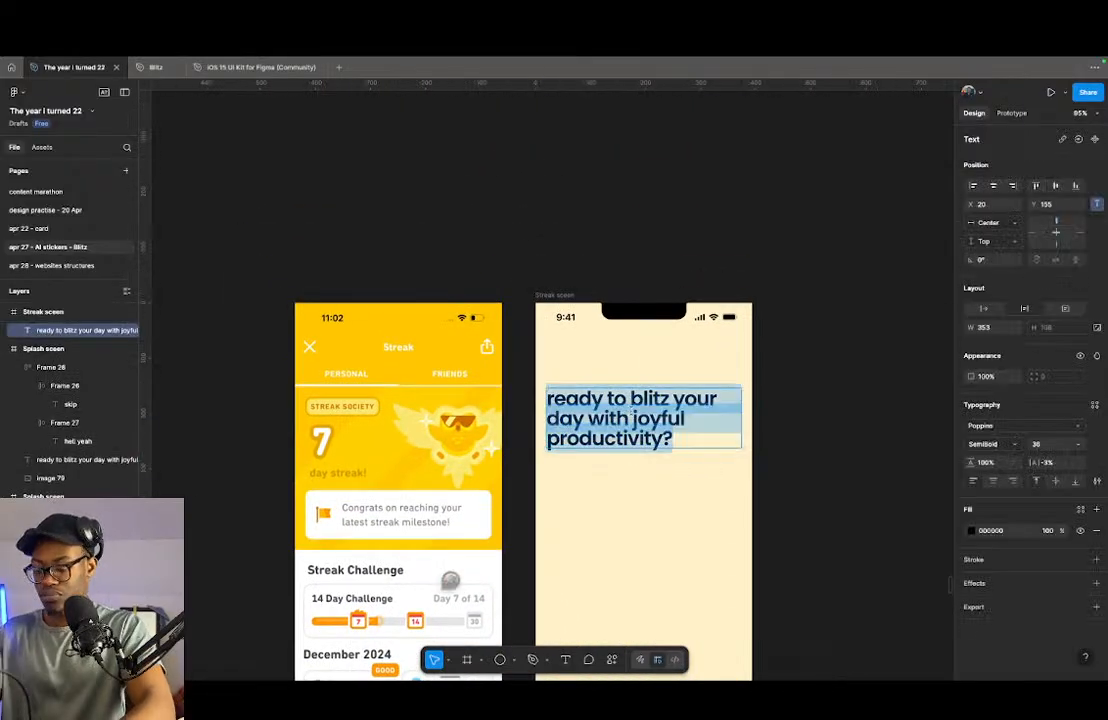
pyautogui.write('Streak')
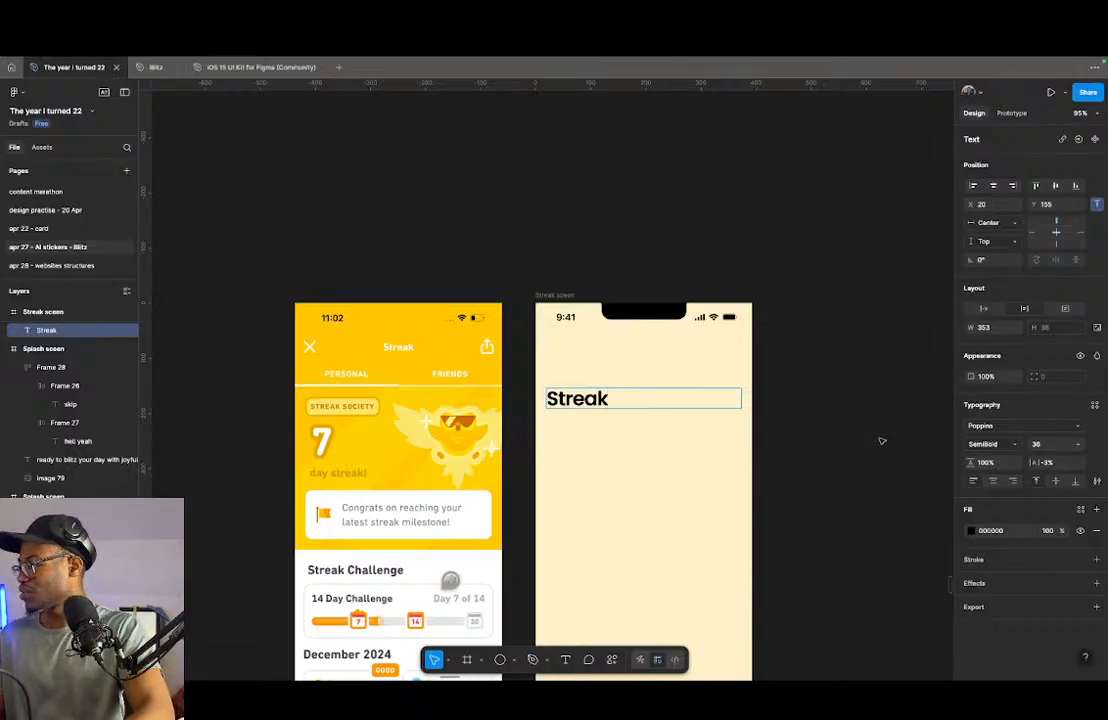
pyautogui.press('Escape')
pyautogui.click(990, 443)
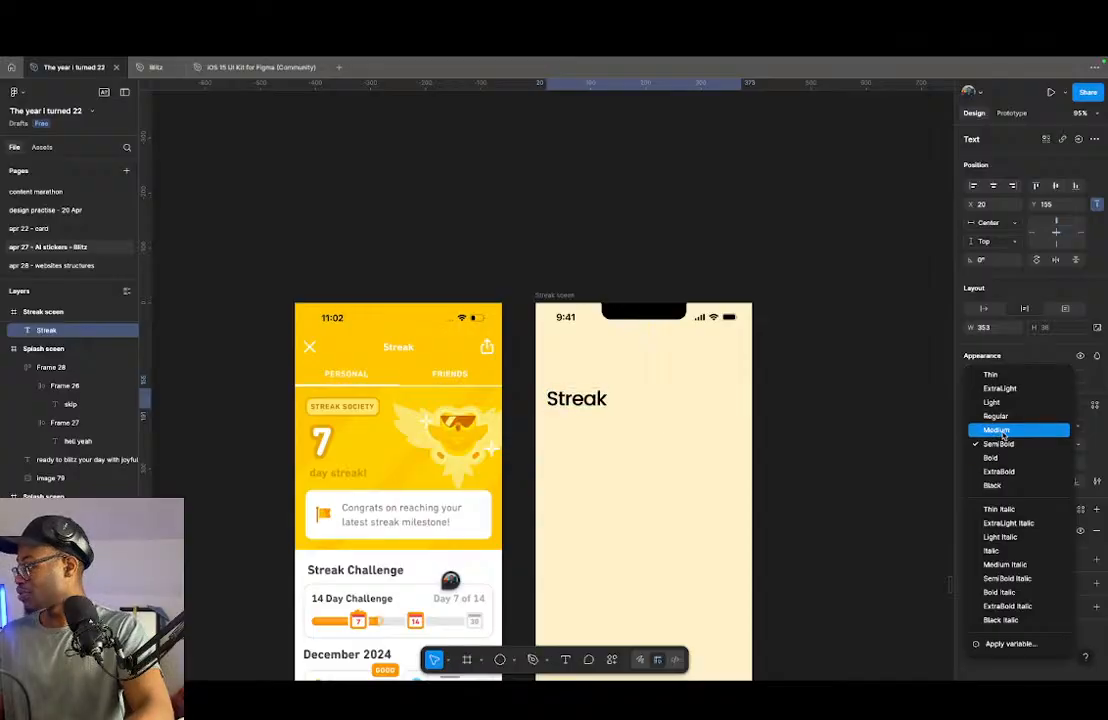
pyautogui.click(1003, 431)
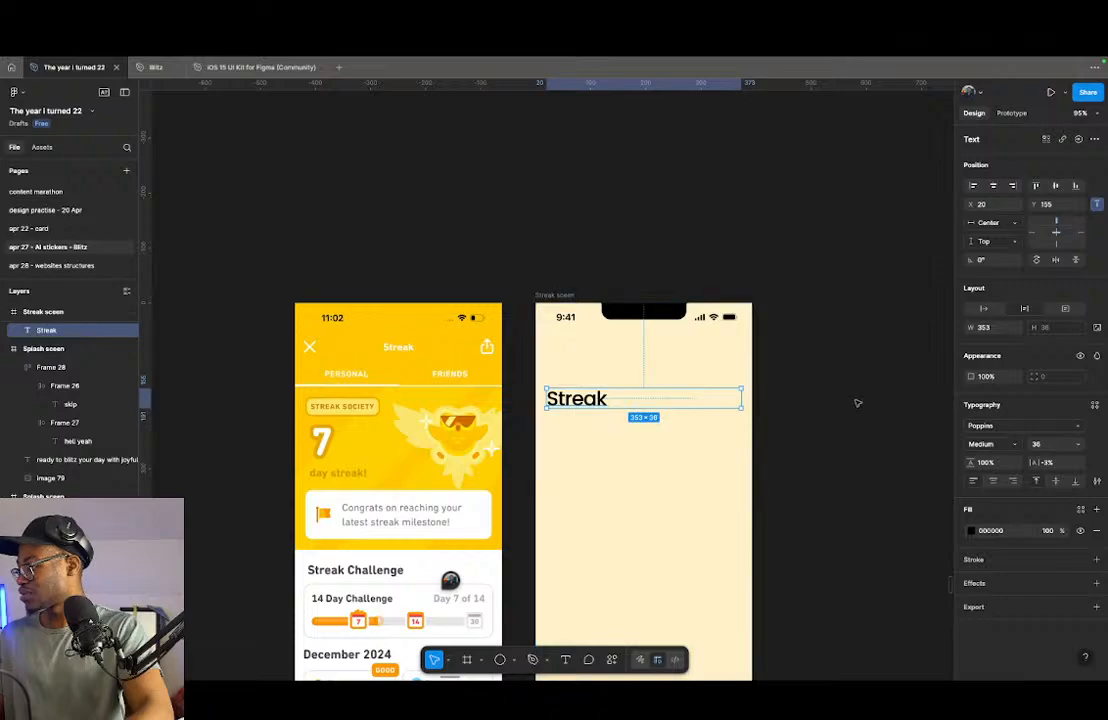
# - Look over the splash screens, reference screenshots and sticker artwork on the canvas
pyautogui.scroll(-5, 663, 453)
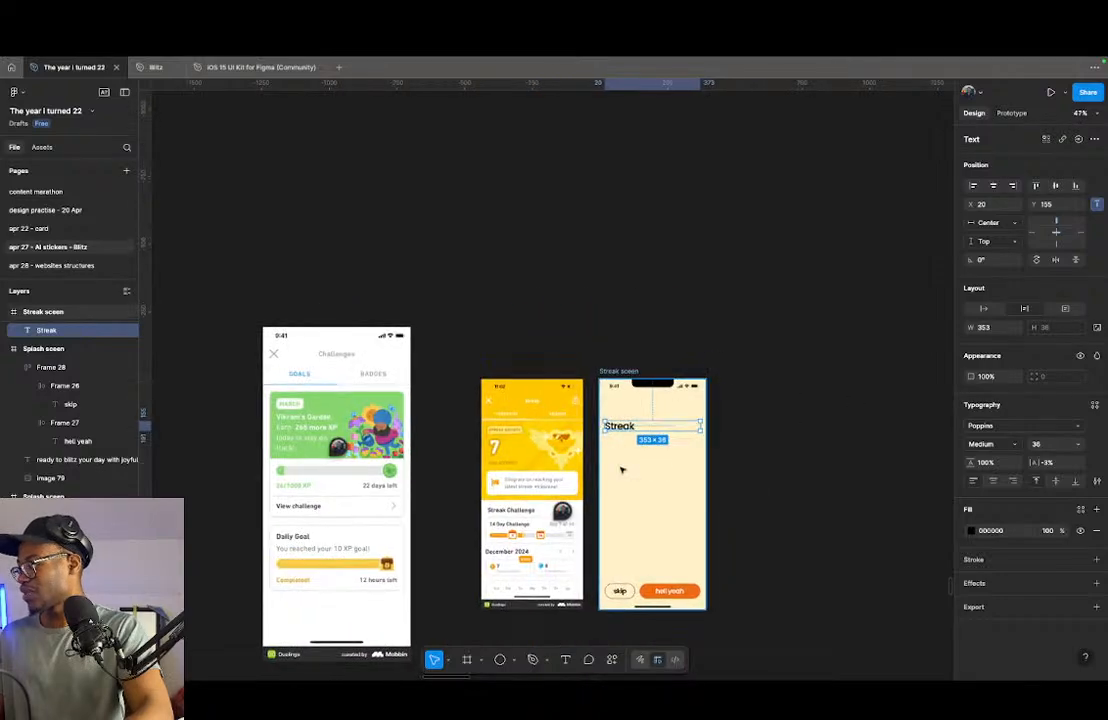
pyautogui.scroll(-5, 645, 458)
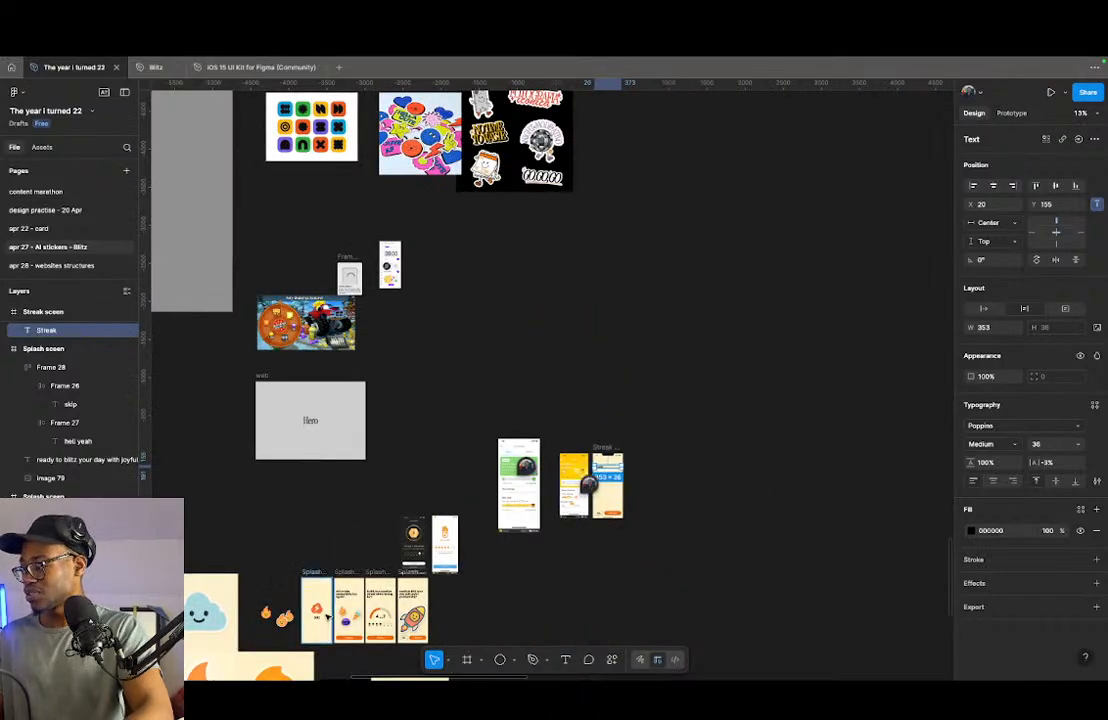
pyautogui.scroll(8, 326, 617)
pyautogui.scroll(-4, 299, 495)
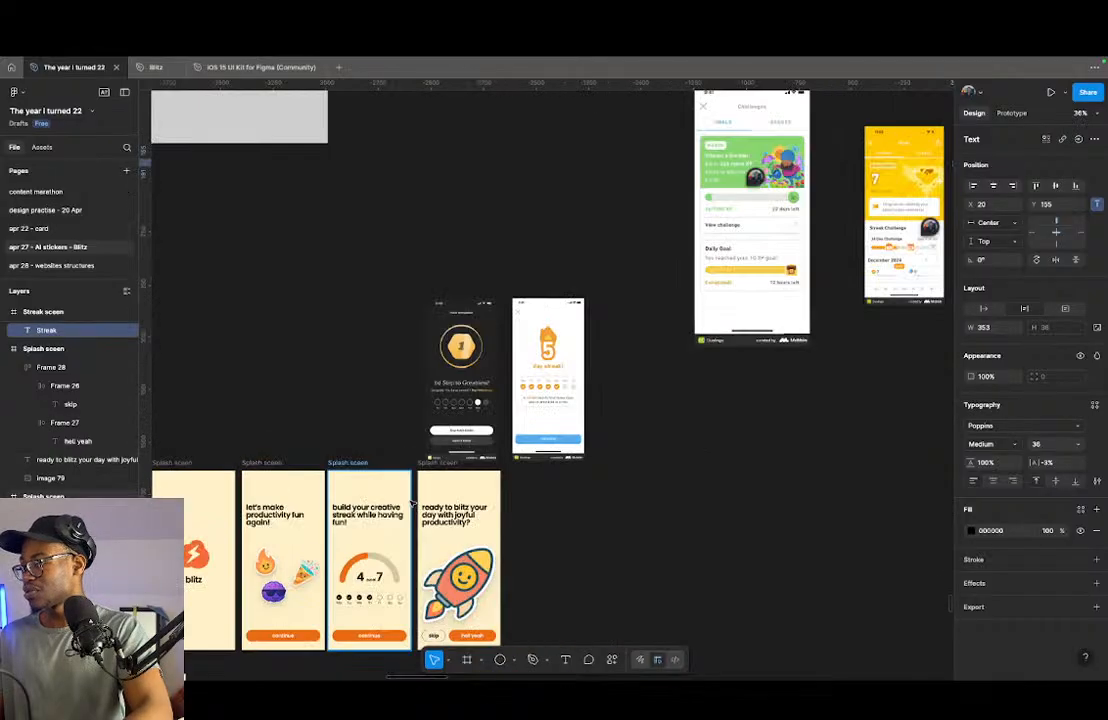
pyautogui.scroll(-6, 299, 495)
pyautogui.scroll(-3, 400, 420)
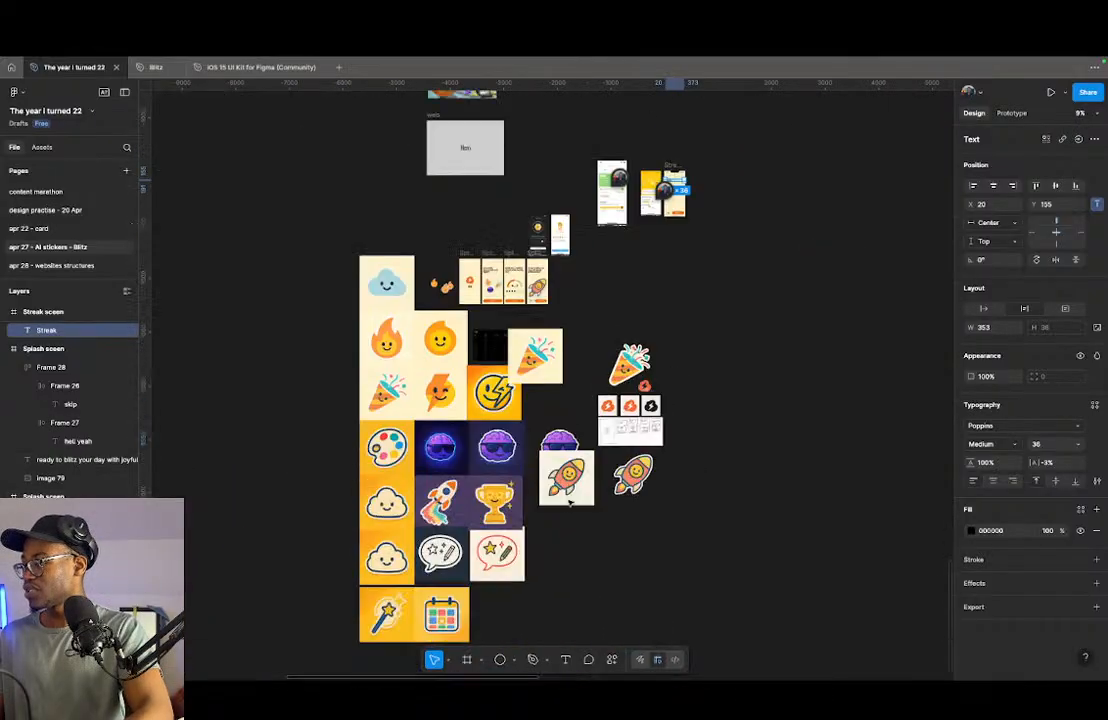
pyautogui.scroll(3, 486, 344)
pyautogui.click(486, 344)
pyautogui.hscroll(3, 305, 469)
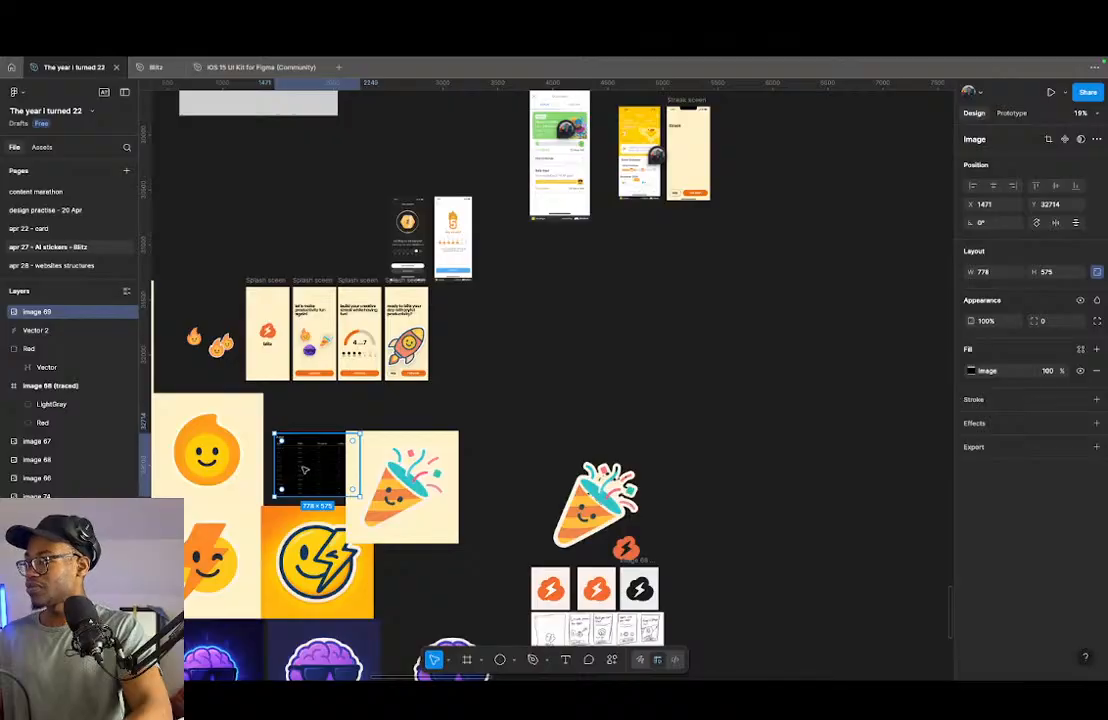
pyautogui.click(292, 180)
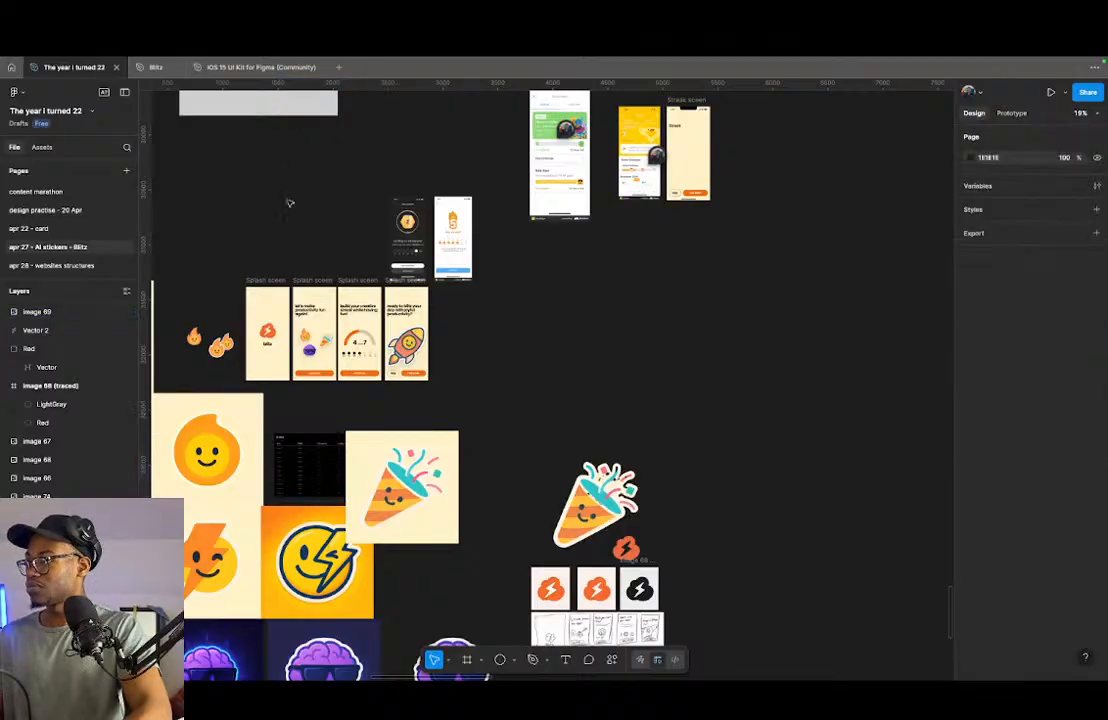
# - In the iOS 15 UI Kit file, examine the text style sizes of the bold Footnote and Headline samples in the Typography frame
pyautogui.click(256, 68)
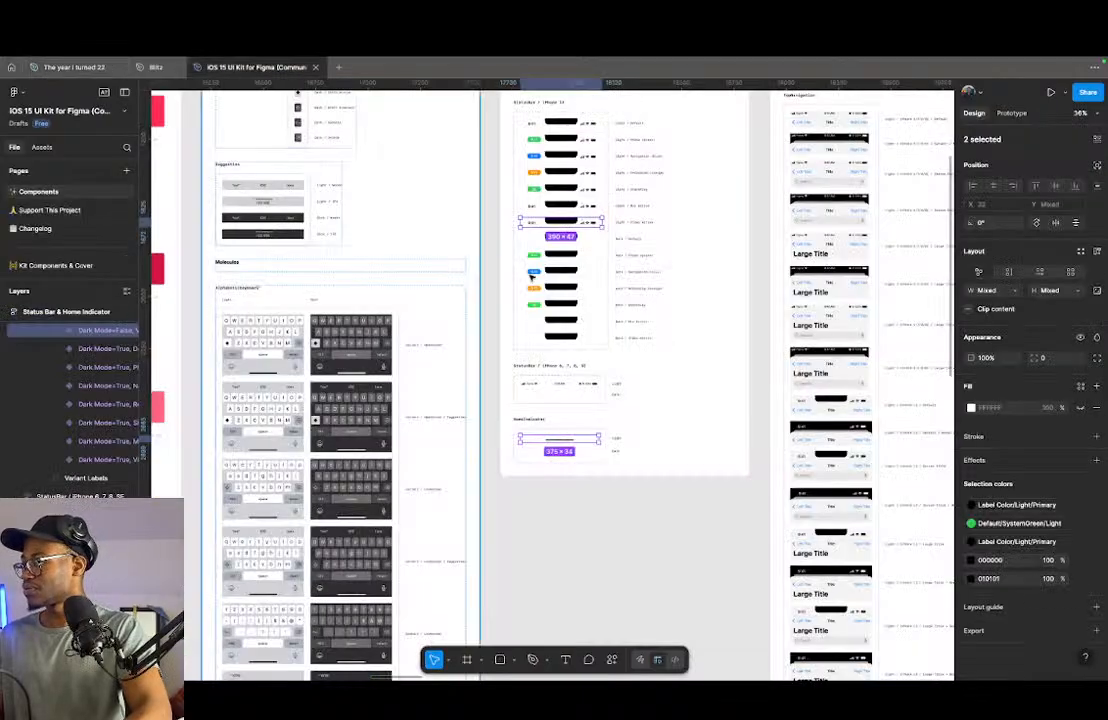
pyautogui.scroll(-5, 556, 285)
pyautogui.hscroll(-3, 544, 275)
pyautogui.scroll(3, 537, 205)
pyautogui.scroll(10, 537, 203)
pyautogui.scroll(-3, 498, 374)
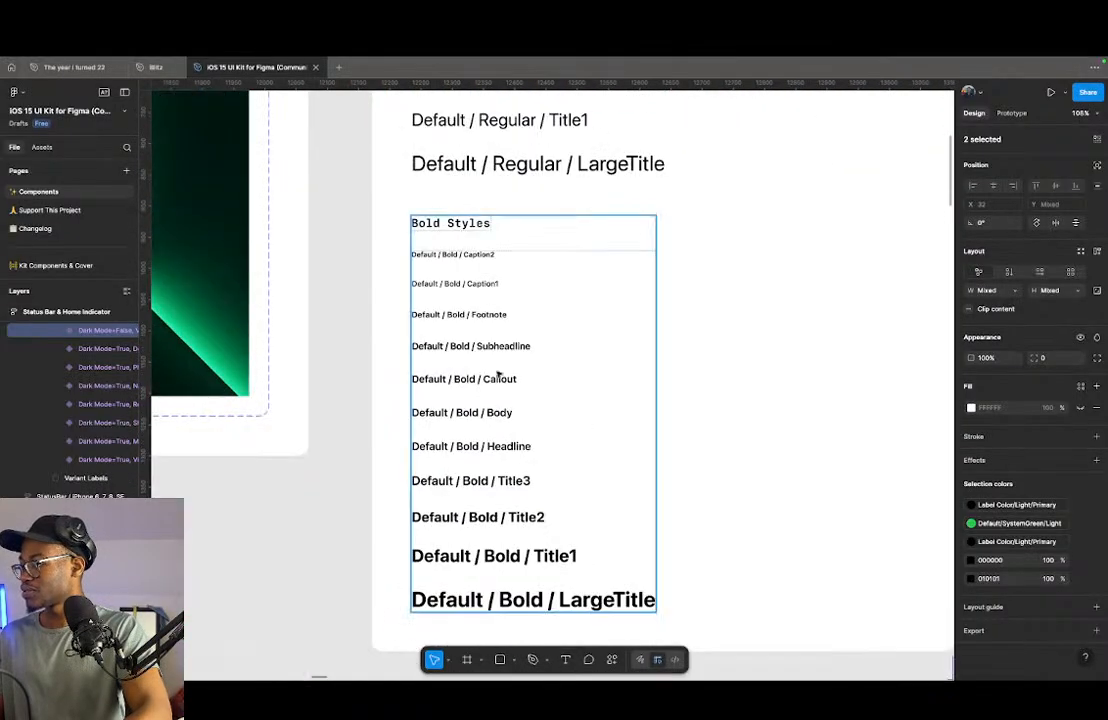
pyautogui.keyDown('super'); pyautogui.click(472, 317); pyautogui.keyUp('super')
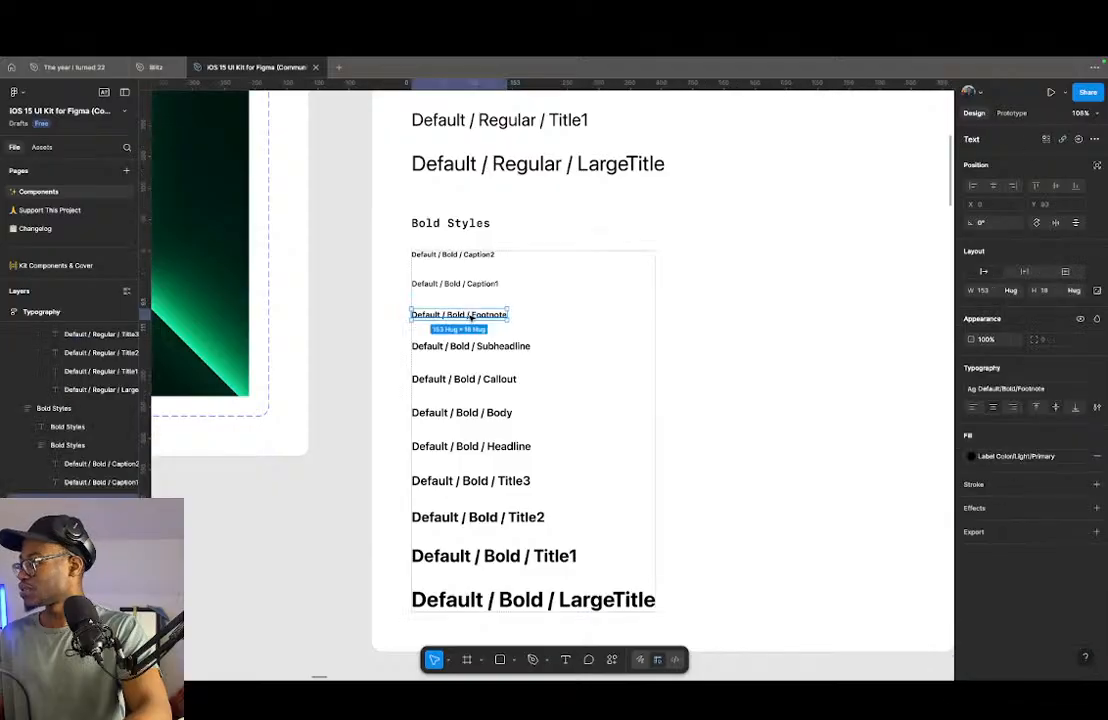
pyautogui.click(1067, 390)
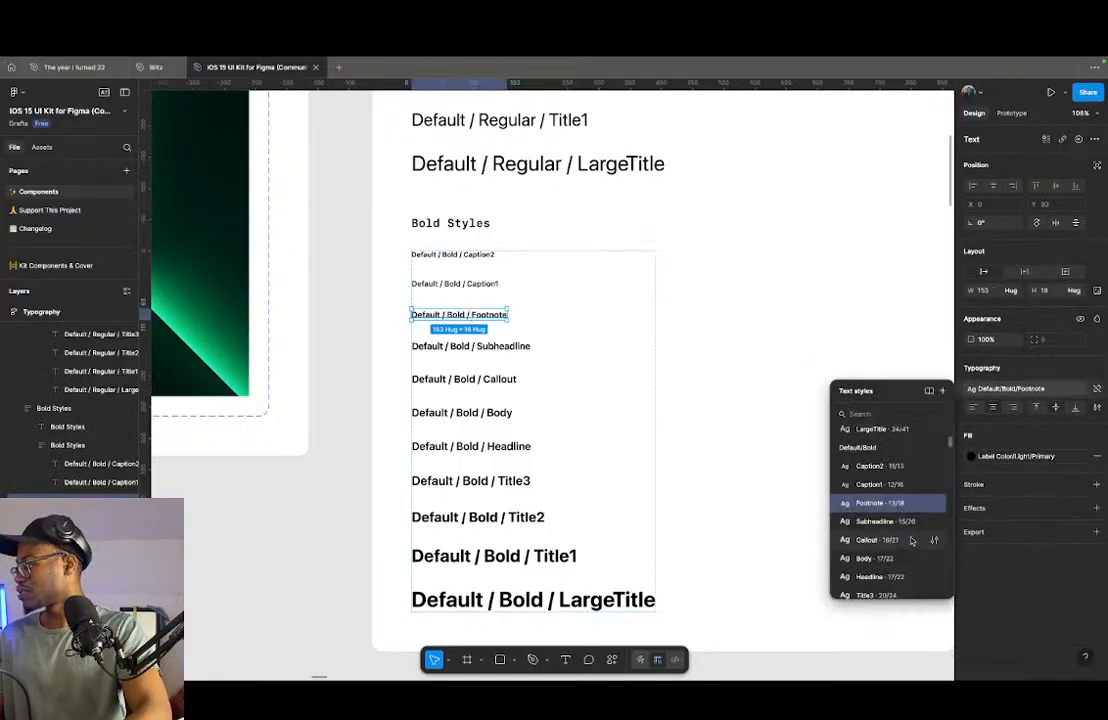
pyautogui.scroll(-5, 425, 373)
pyautogui.click(499, 376)
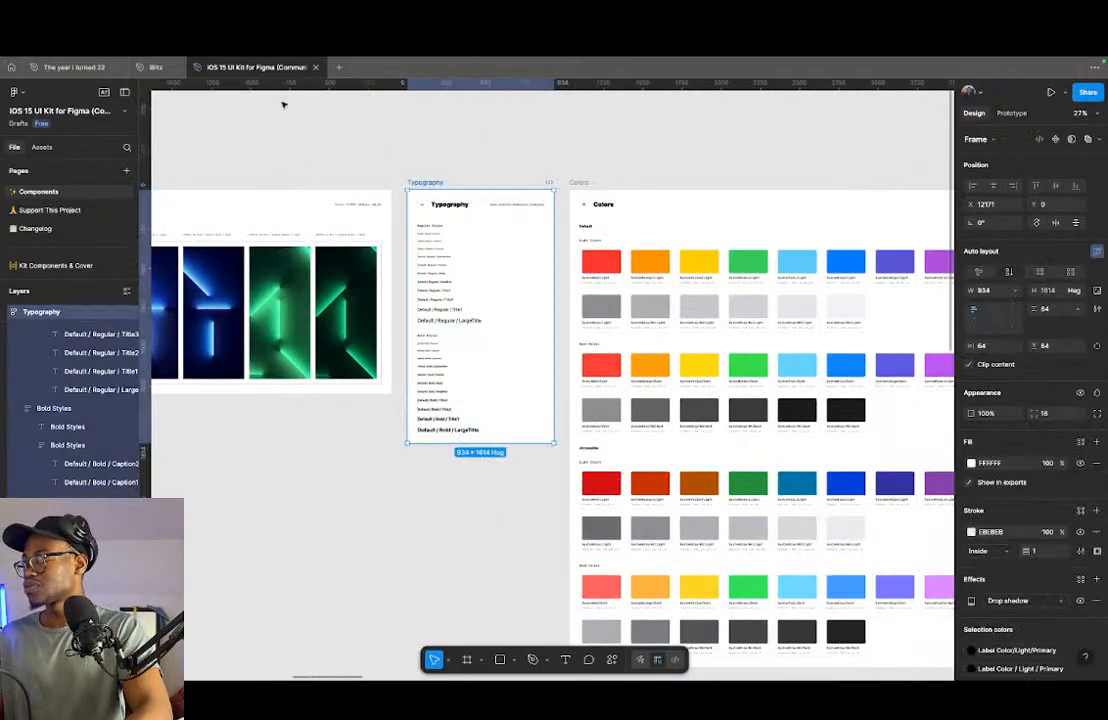
pyautogui.click(432, 391)
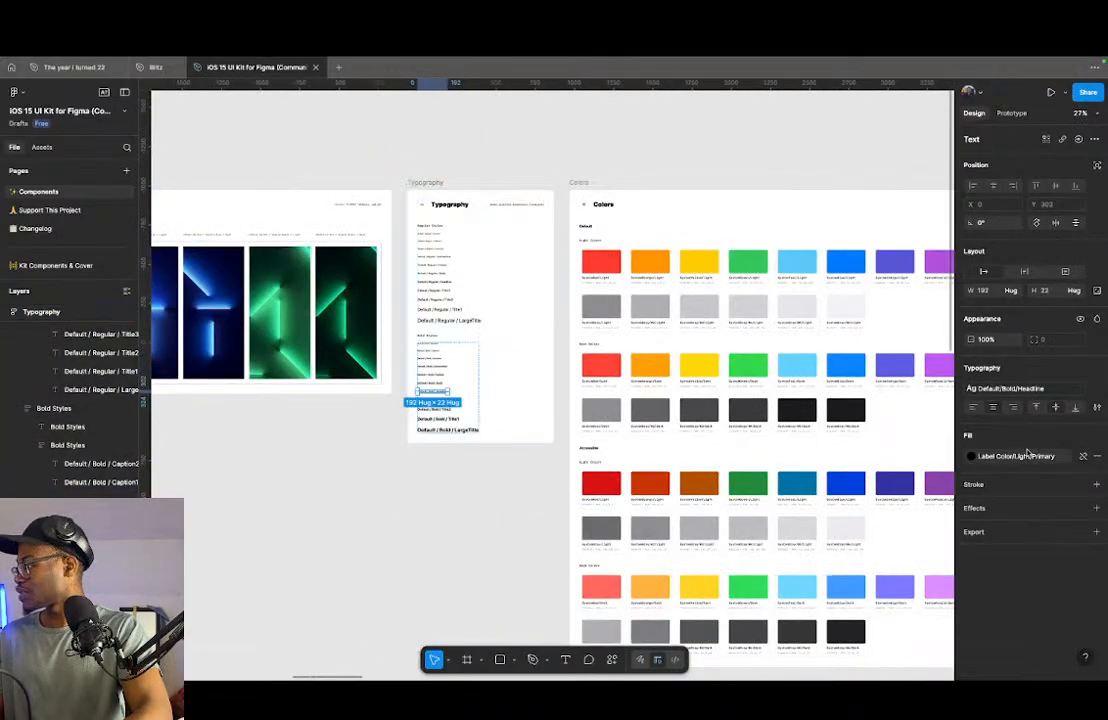
pyautogui.click(1040, 388)
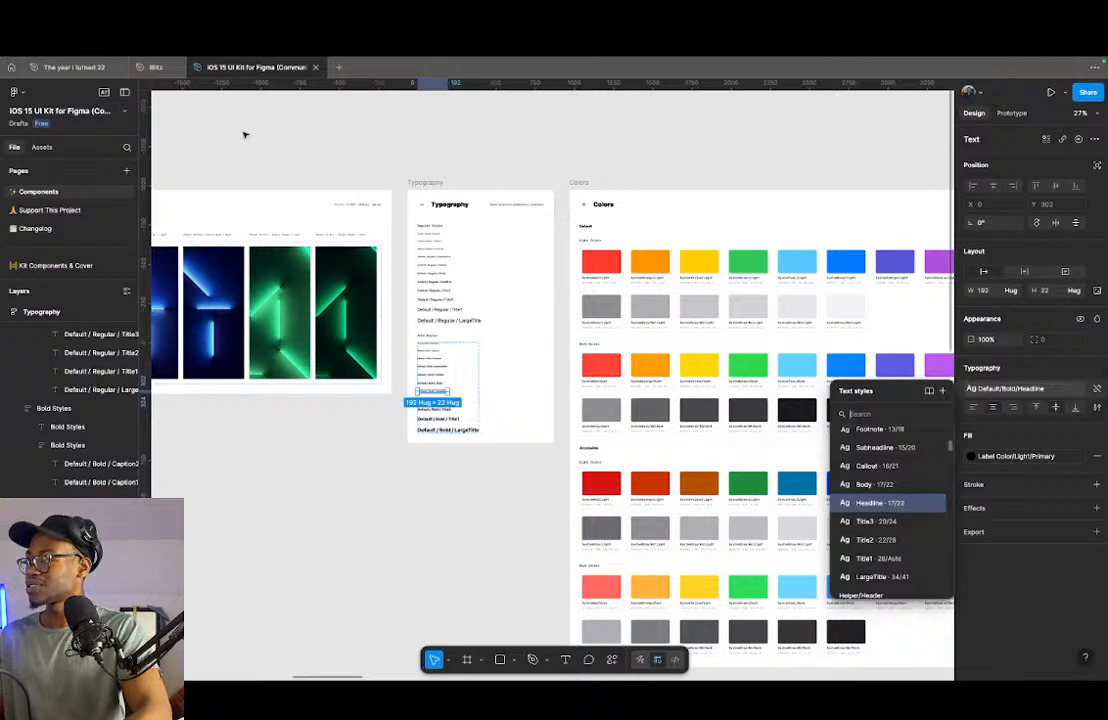
# - Return to the "The year i turned 22" file and set the font size of the "Streak" heading to 24
pyautogui.click(72, 67)
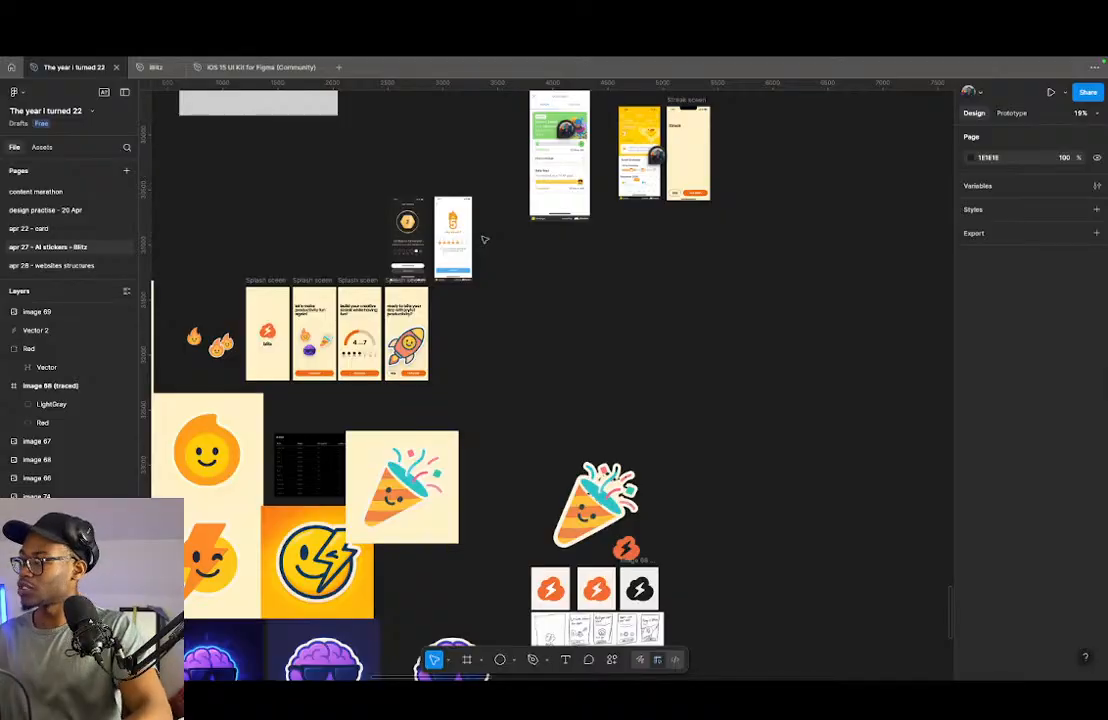
pyautogui.scroll(3, 512, 228)
pyautogui.scroll(3, 600, 222)
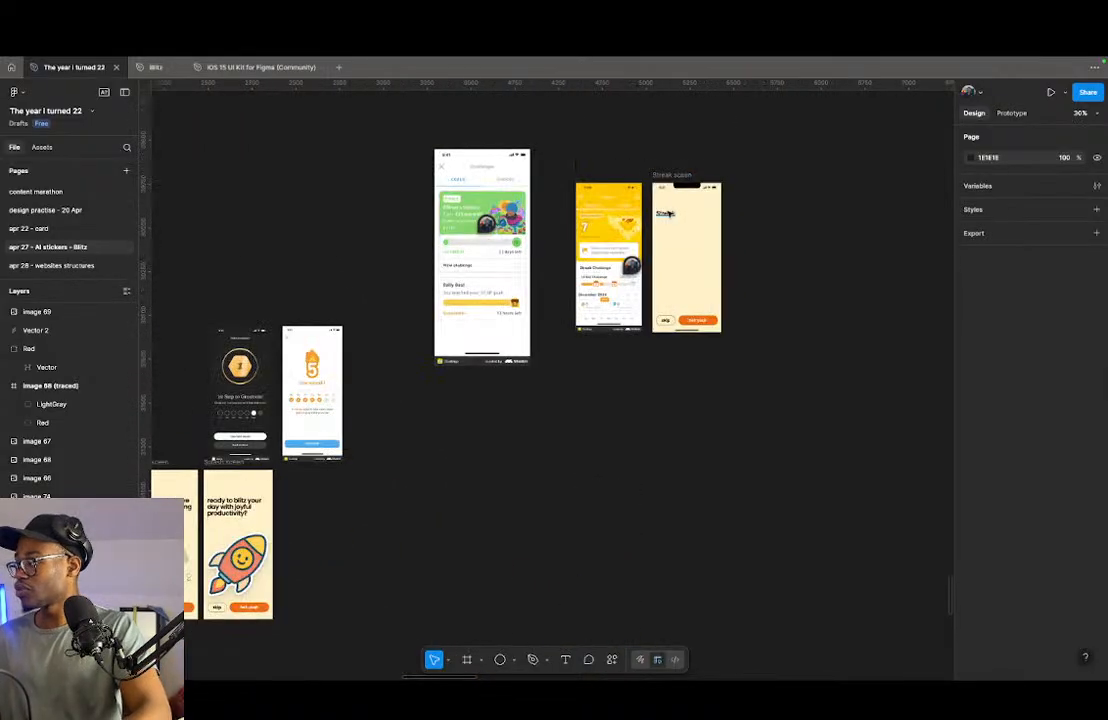
pyautogui.click(664, 215)
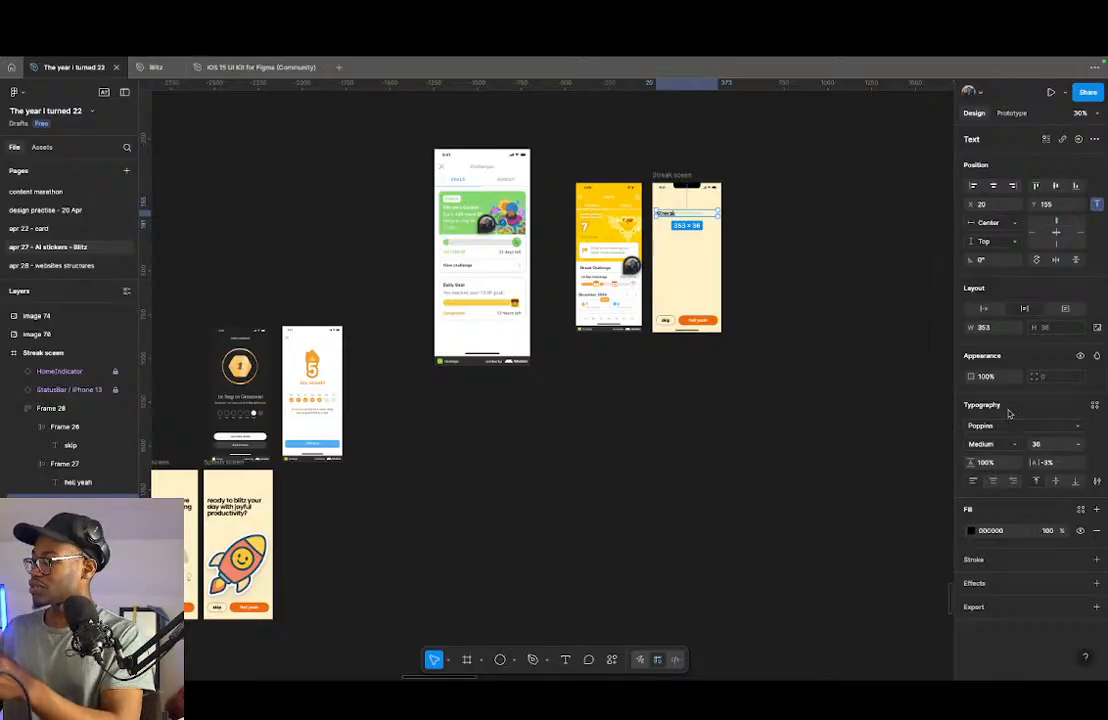
pyautogui.click(996, 465)
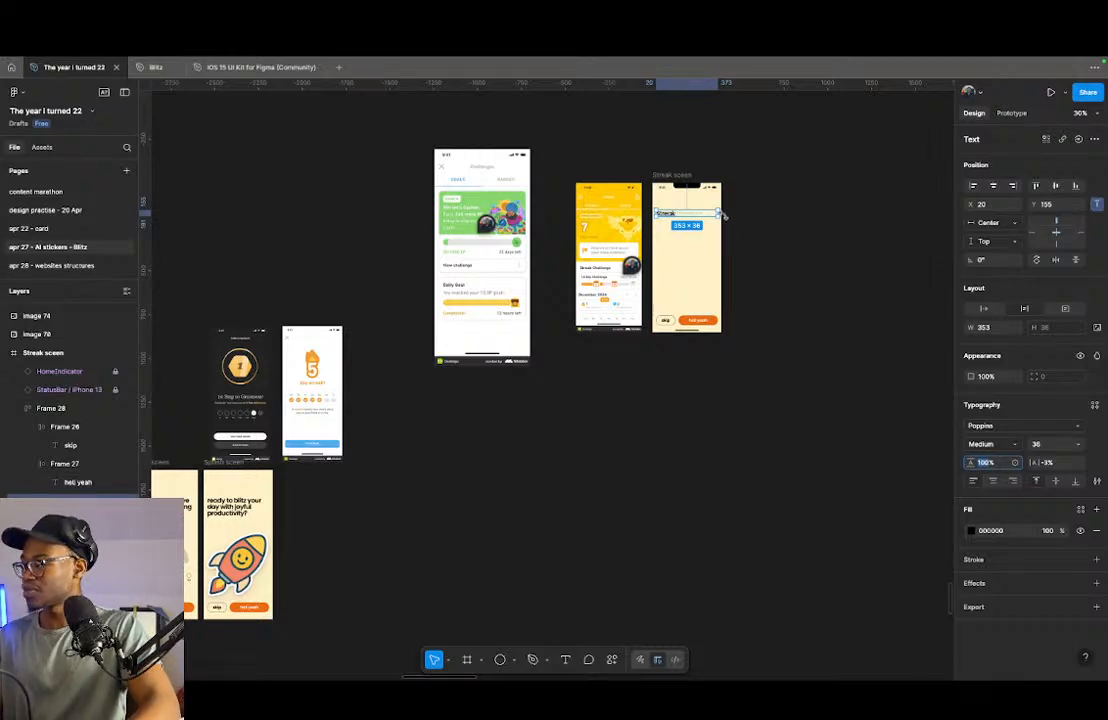
pyautogui.scroll(5, 688, 185)
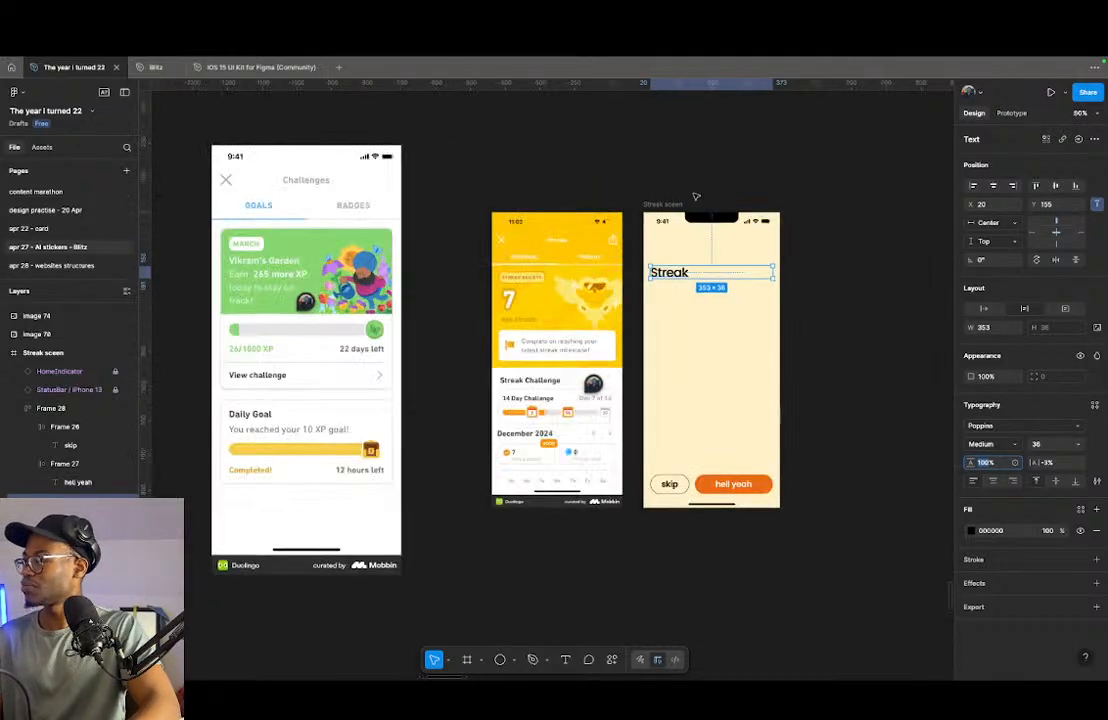
pyautogui.scroll(5, 738, 258)
pyautogui.scroll(-3, 738, 258)
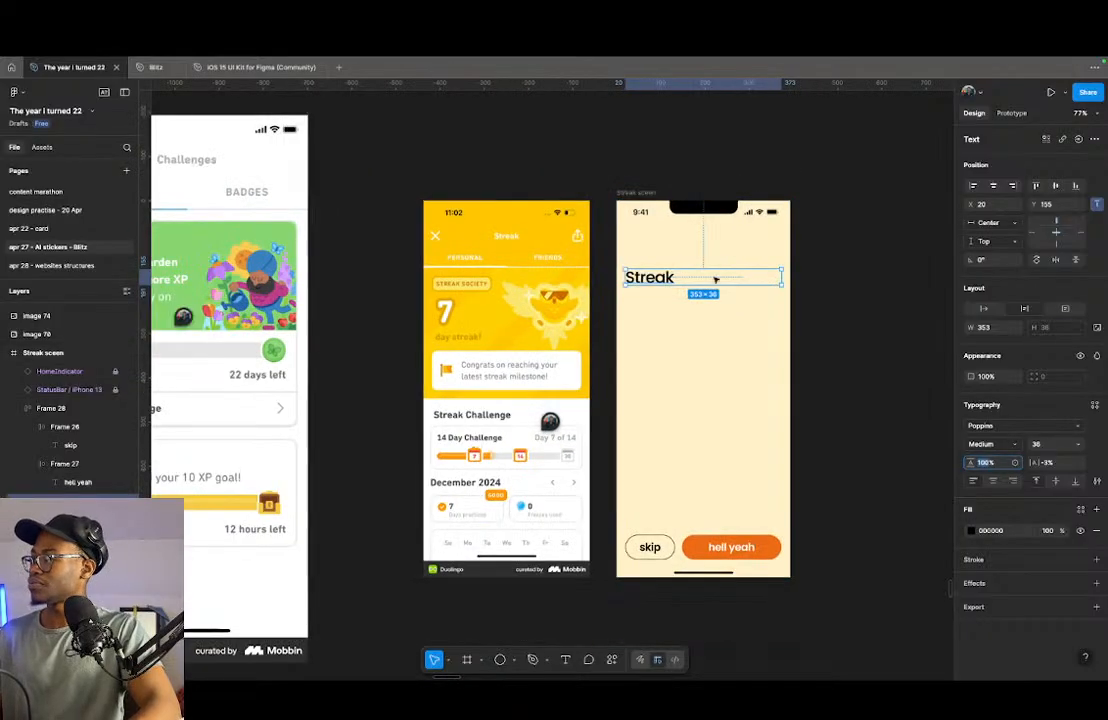
pyautogui.scroll(-2, 749, 274)
pyautogui.scroll(1, 773, 257)
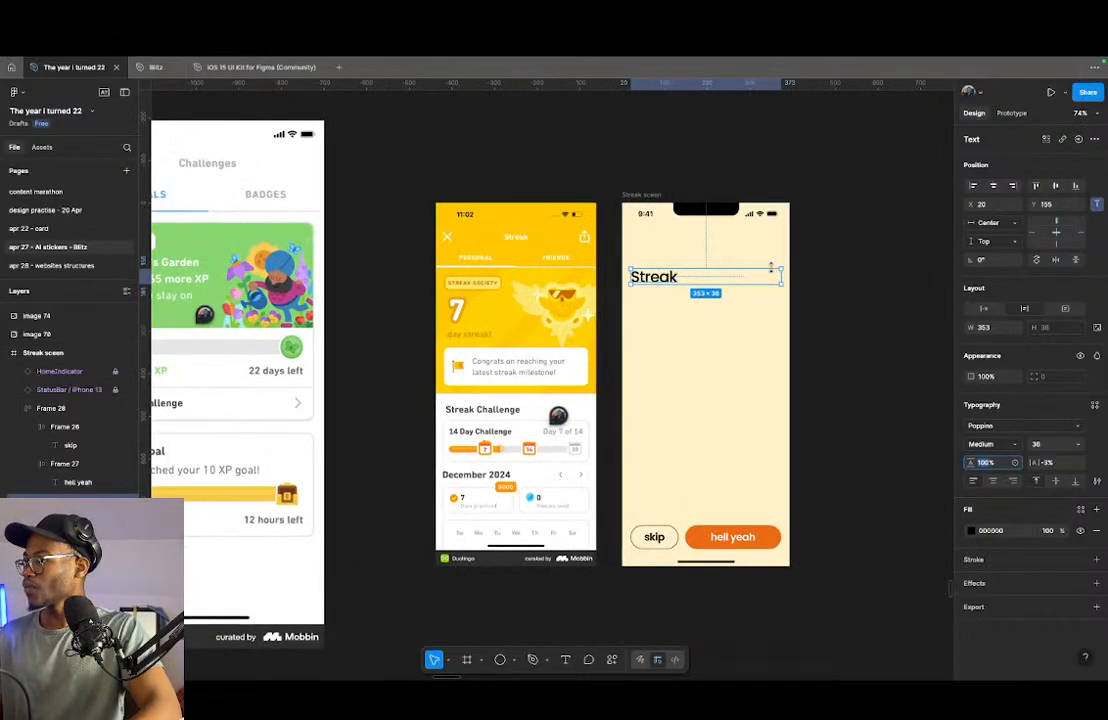
pyautogui.click(1062, 444)
pyautogui.write('24')
pyautogui.press('Return')
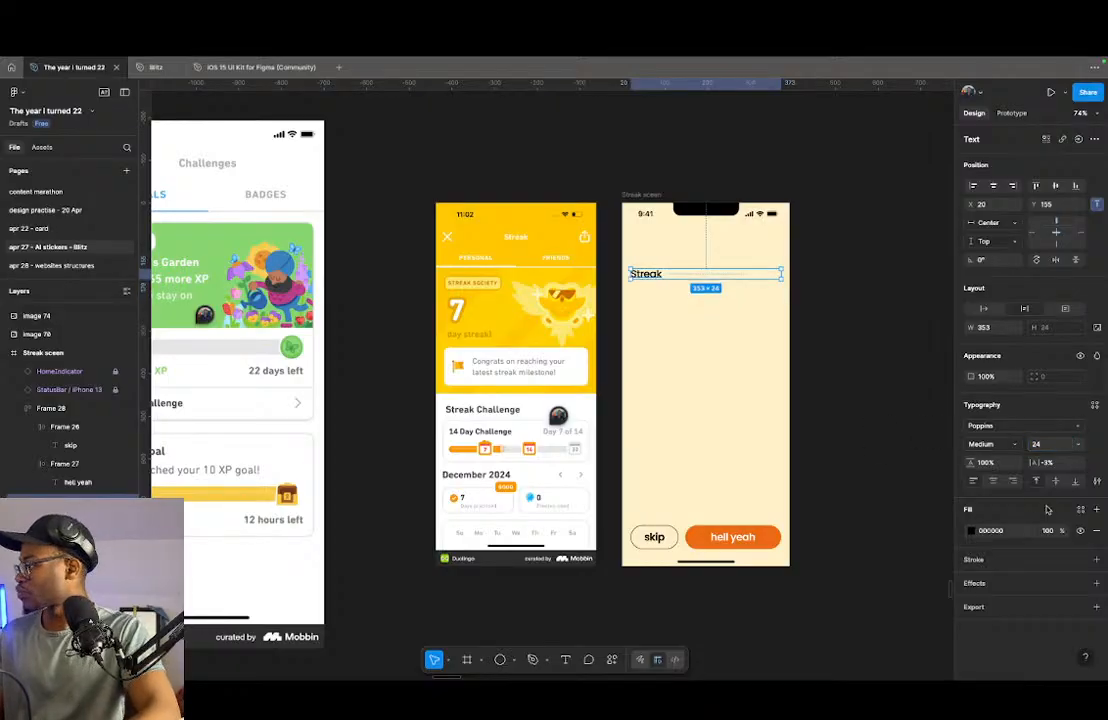
# - Center-align the "Streak" heading text and move it up to Y 84 in the frame
pyautogui.click(994, 481)
pyautogui.scroll(1, 682, 234)
pyautogui.scroll(2, 682, 234)
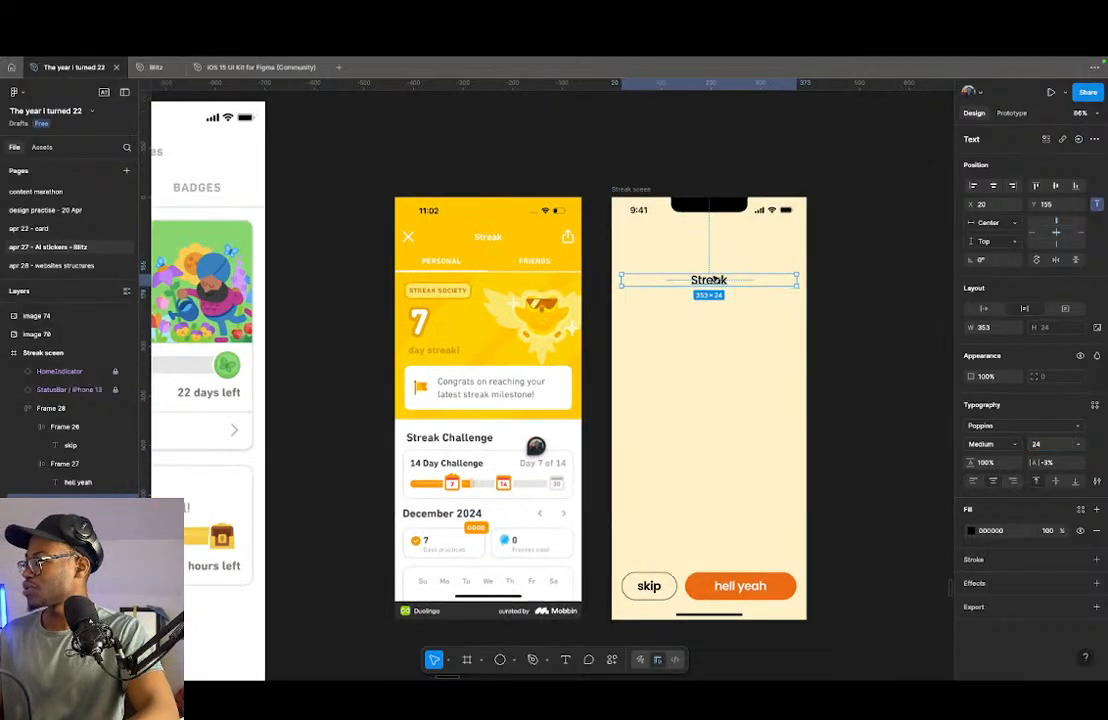
pyautogui.moveTo(718, 283); pyautogui.dragTo(718, 247)
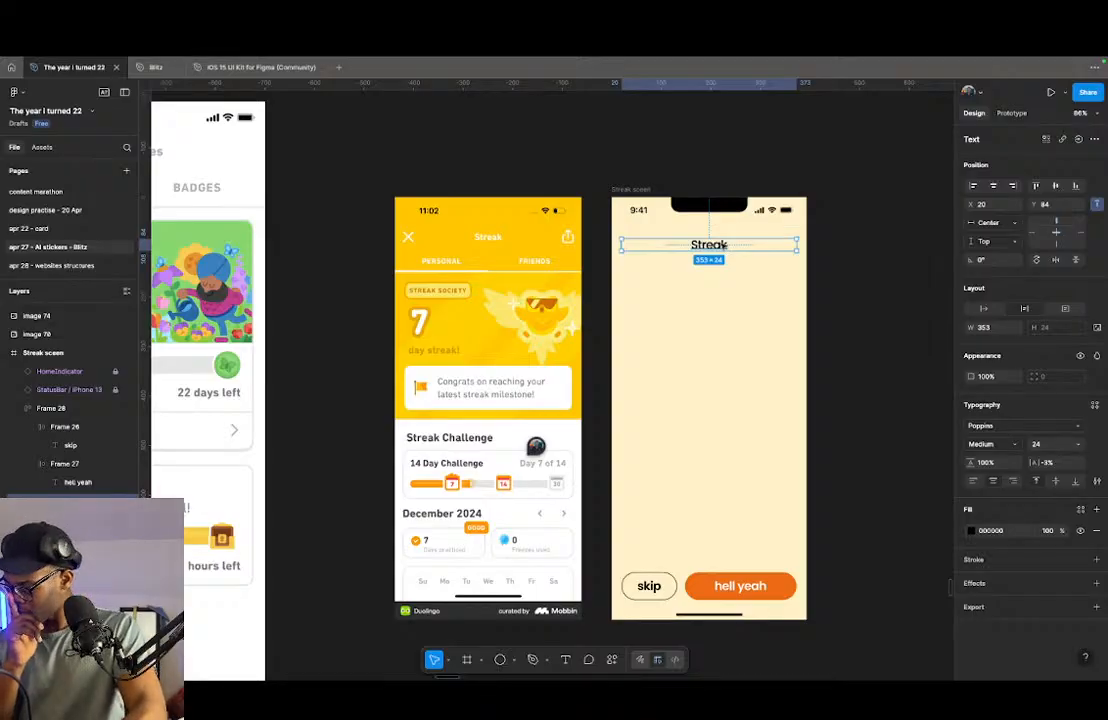
# - Duplicate the "Streak" heading onto the canvas beside the frame at X 5457, Y 29829, and set the copy's fill to FFFFFF
pyautogui.moveTo(711, 247)
pyautogui.mouseDown()
pyautogui.moveTo(513, 196)
pyautogui.moveTo(710, 196)
pyautogui.mouseUp()
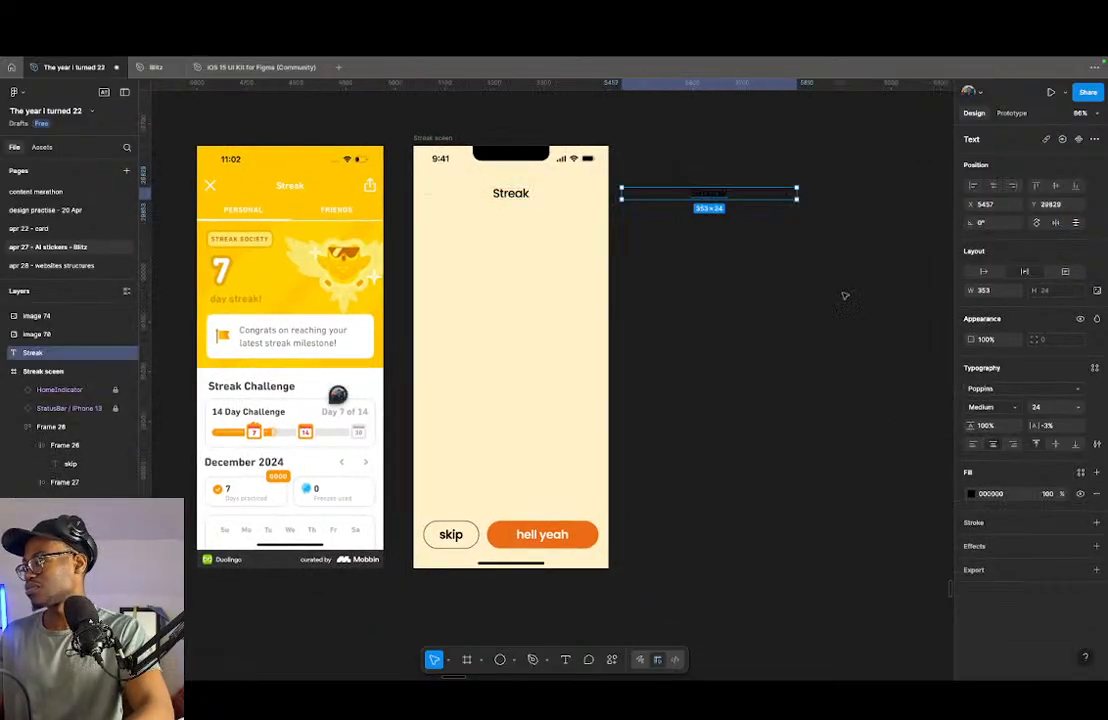
pyautogui.click(971, 494)
pyautogui.moveTo(888, 445); pyautogui.dragTo(822, 409)
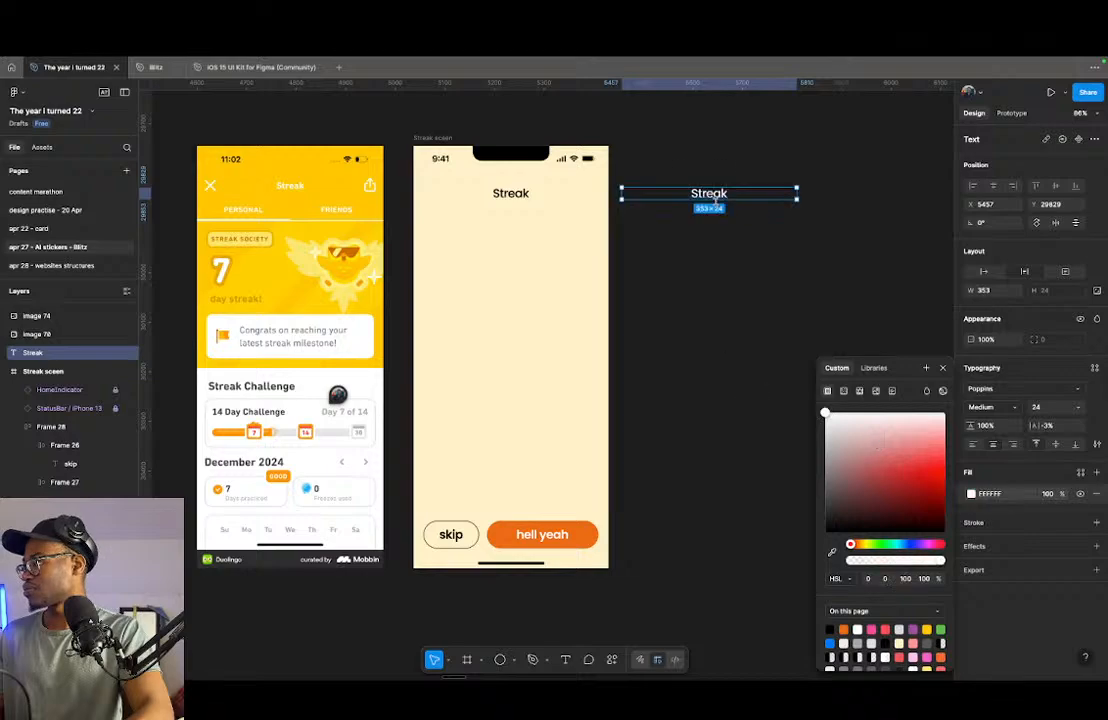
# - Replace the duplicated text with a bulleted list containing "show streak" and "show past progress"
pyautogui.doubleClick(718, 195)
pyautogui.press('BackSpace')
pyautogui.write('sh')
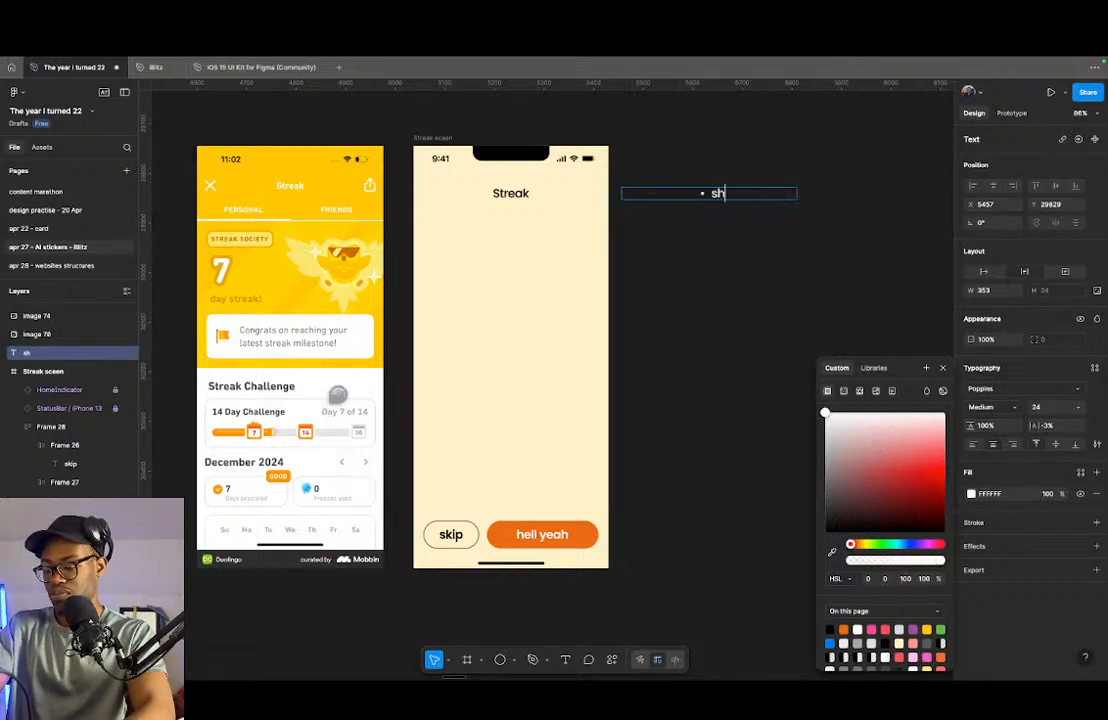
pyautogui.write('ow streak')
pyautogui.press('Return')
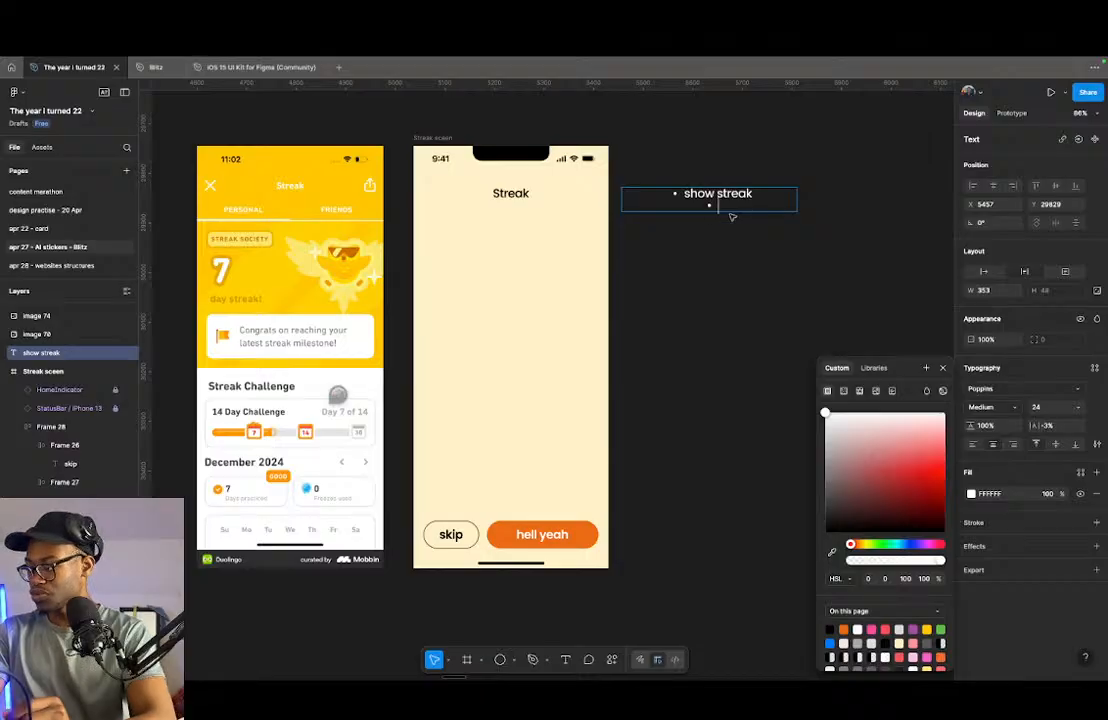
pyautogui.write('show')
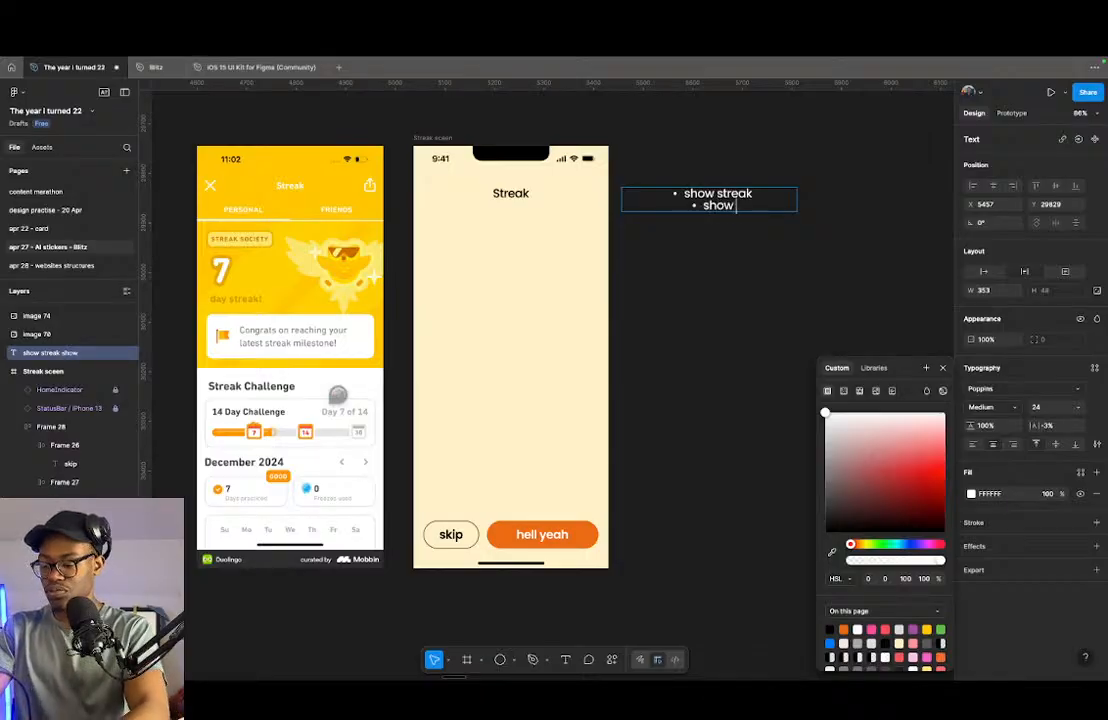
pyautogui.write(' past progress')
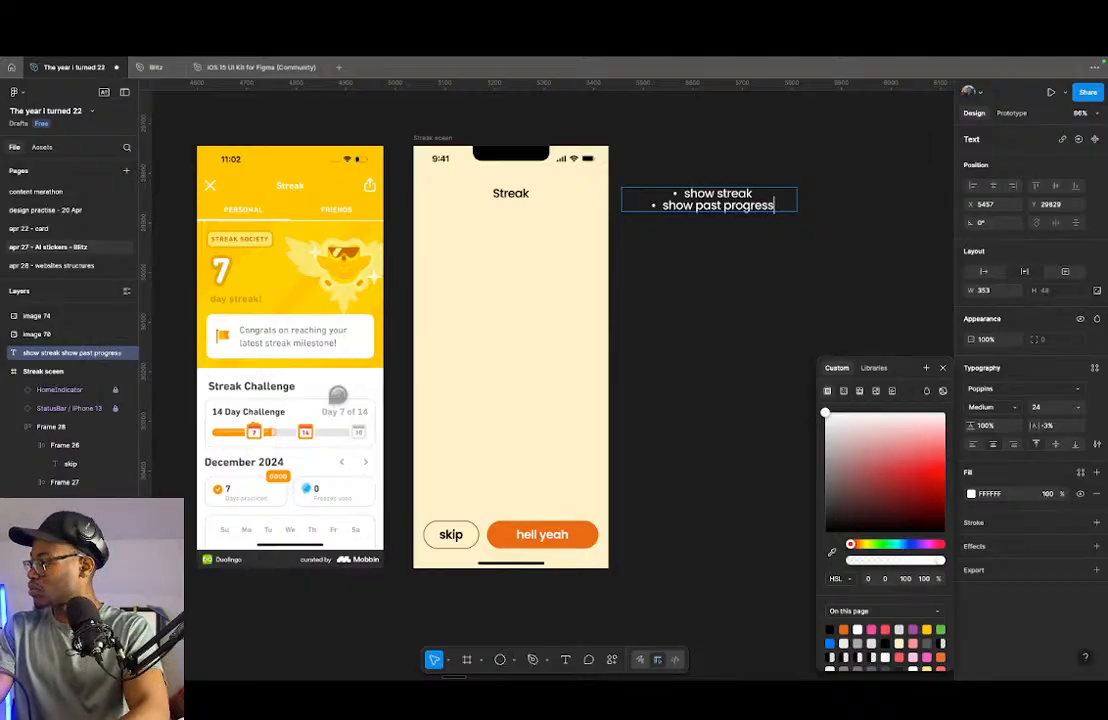
pyautogui.press('Return')
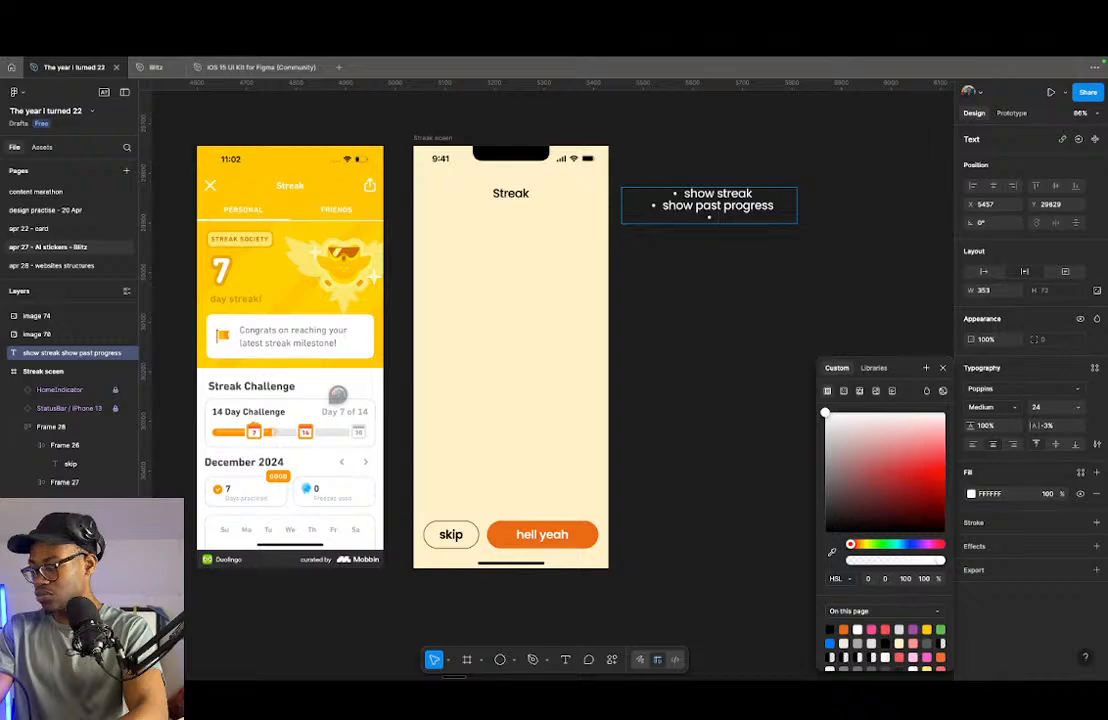
# - Add the bullets "show current challenge date" and "congrats the user" to the requirements list beside the frame
pyautogui.write('show cur')
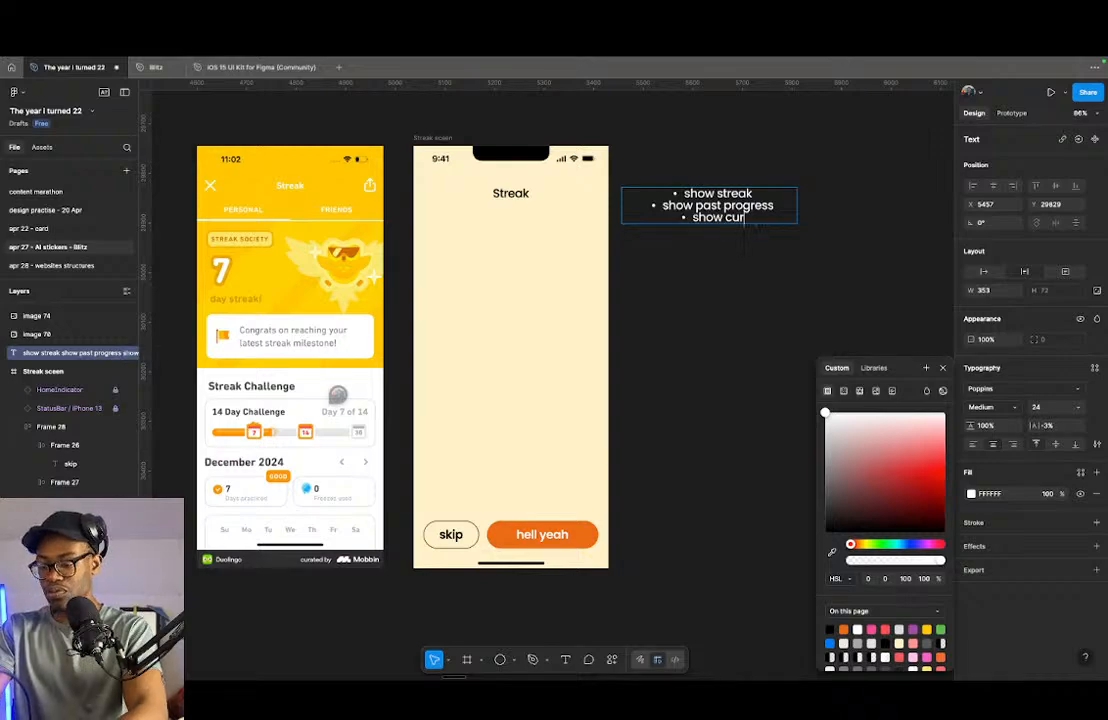
pyautogui.write('rent c')
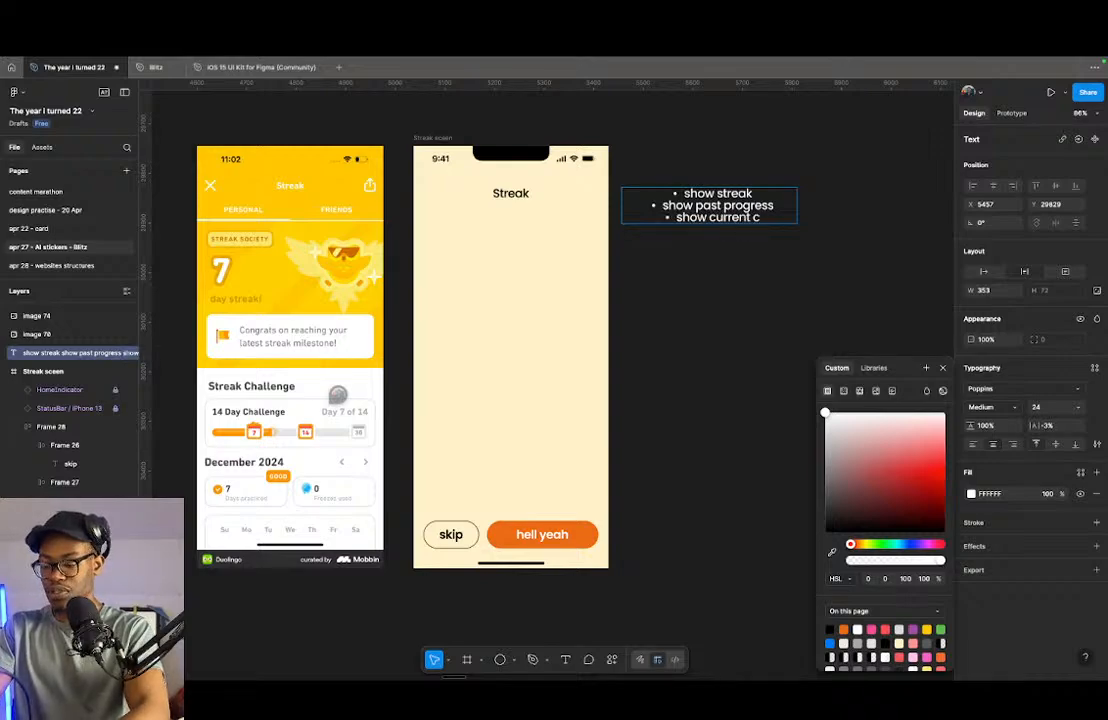
pyautogui.write('hallenge date')
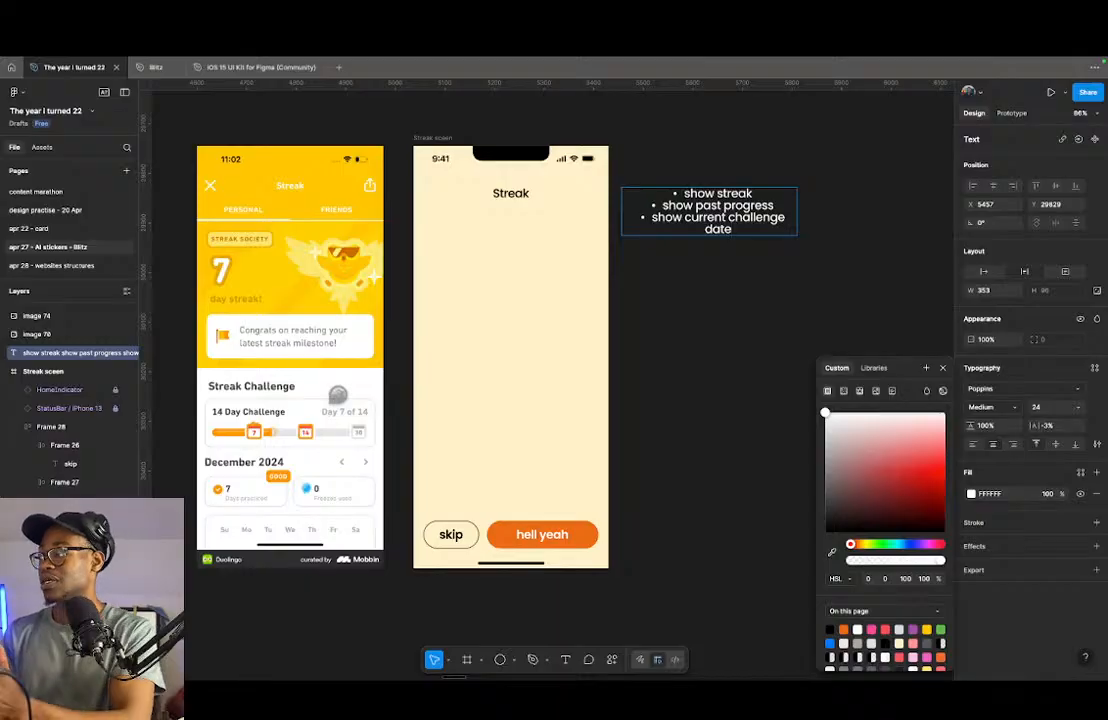
pyautogui.press('Return')
pyautogui.write('congrat')
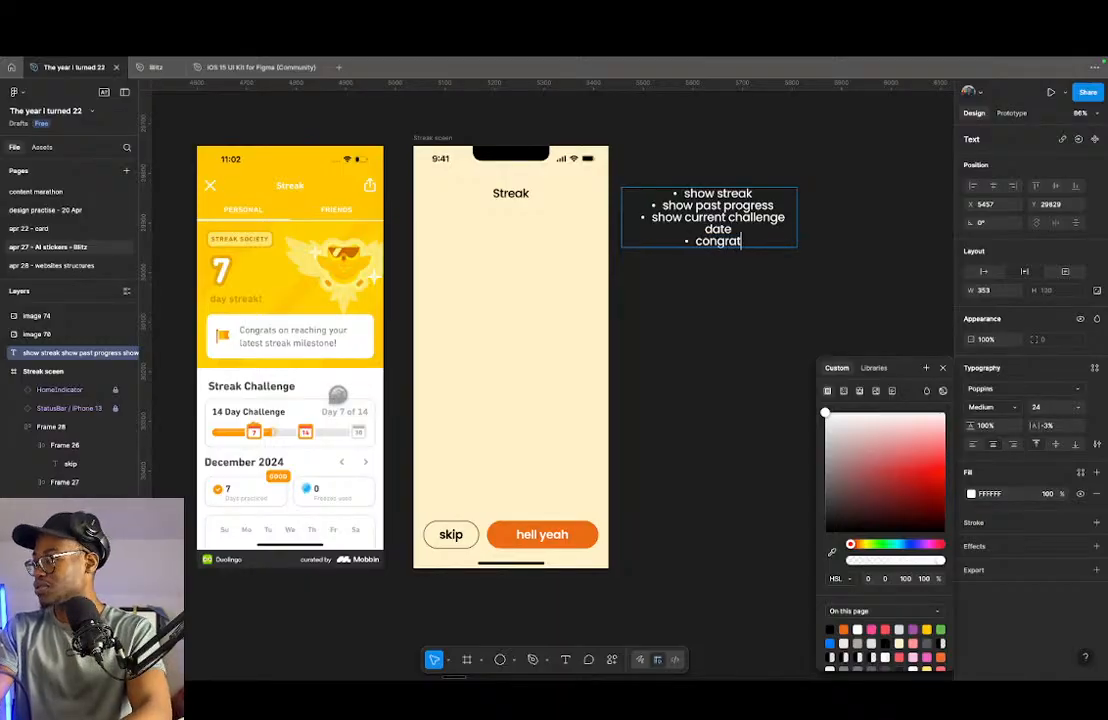
pyautogui.write('s the')
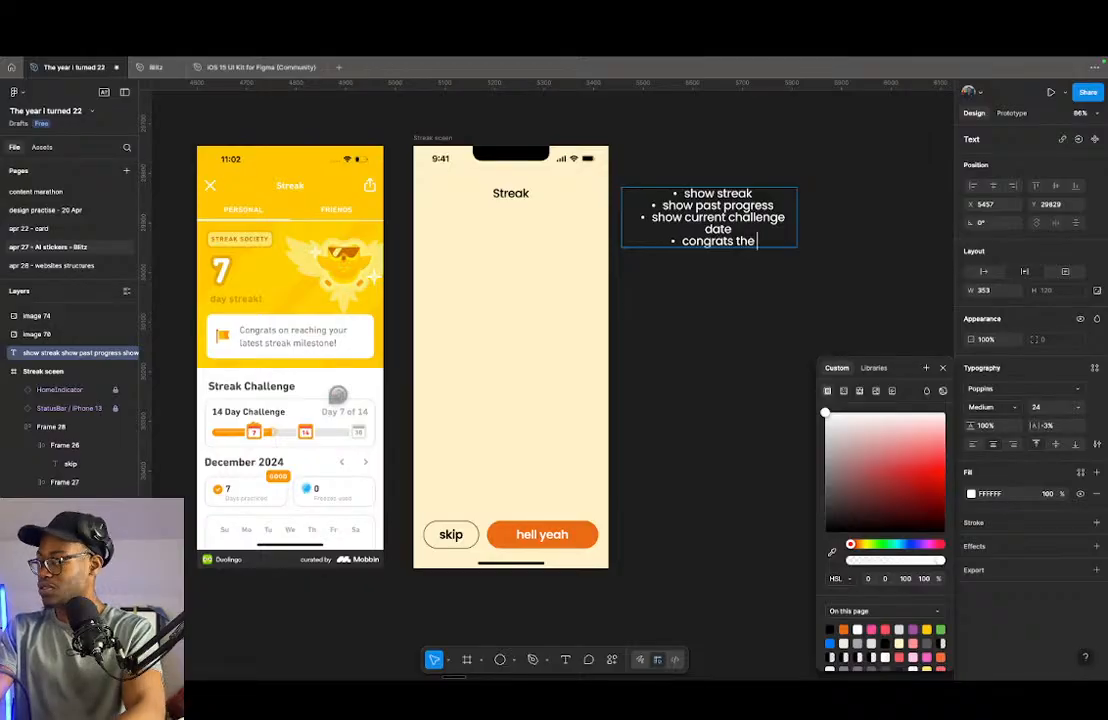
pyautogui.write(' user')
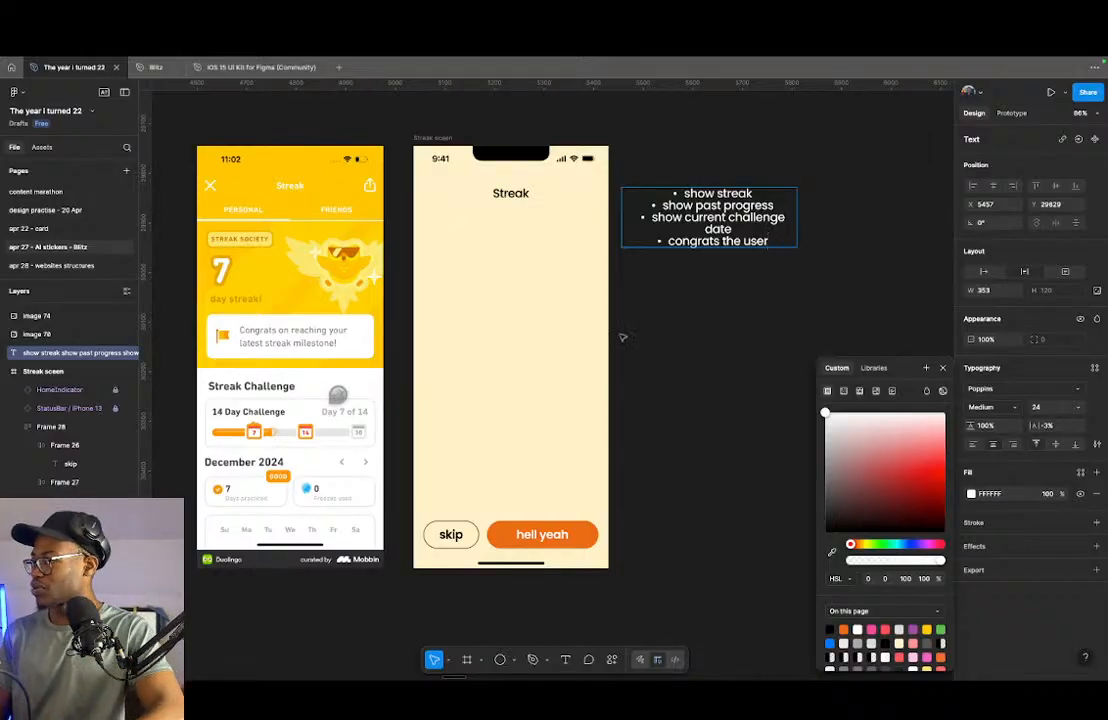
# - Left-align the requirements list and widen its text box to 380
pyautogui.press('Escape')
pyautogui.click(973, 444)
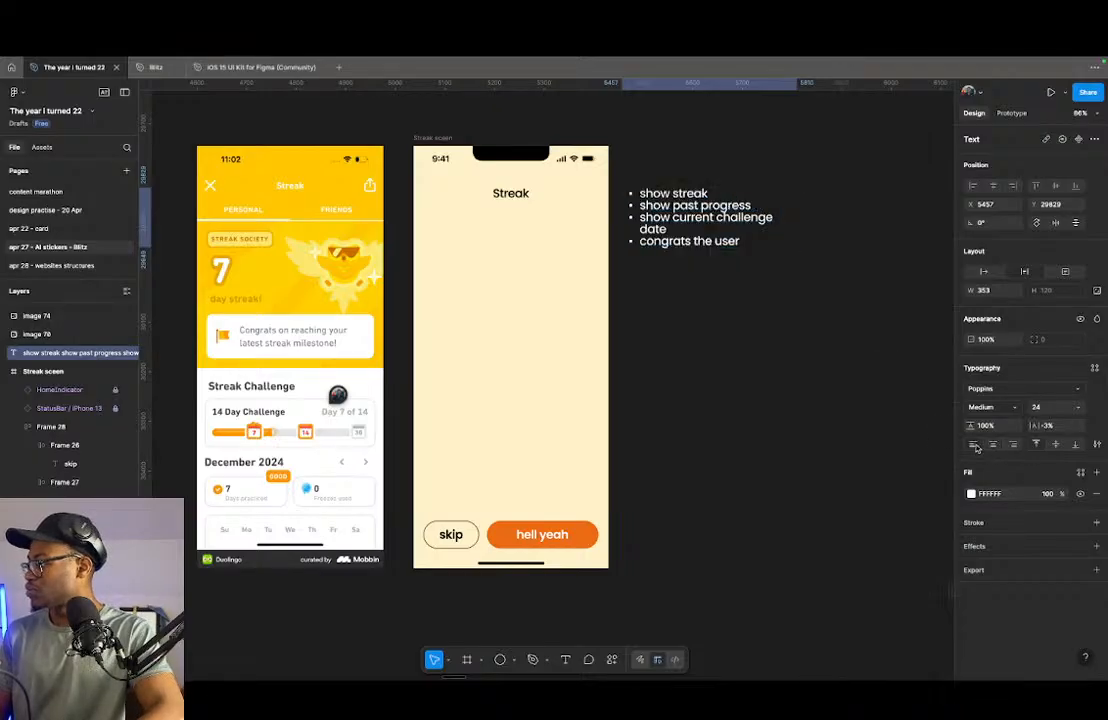
pyautogui.moveTo(796, 230); pyautogui.dragTo(810, 230)
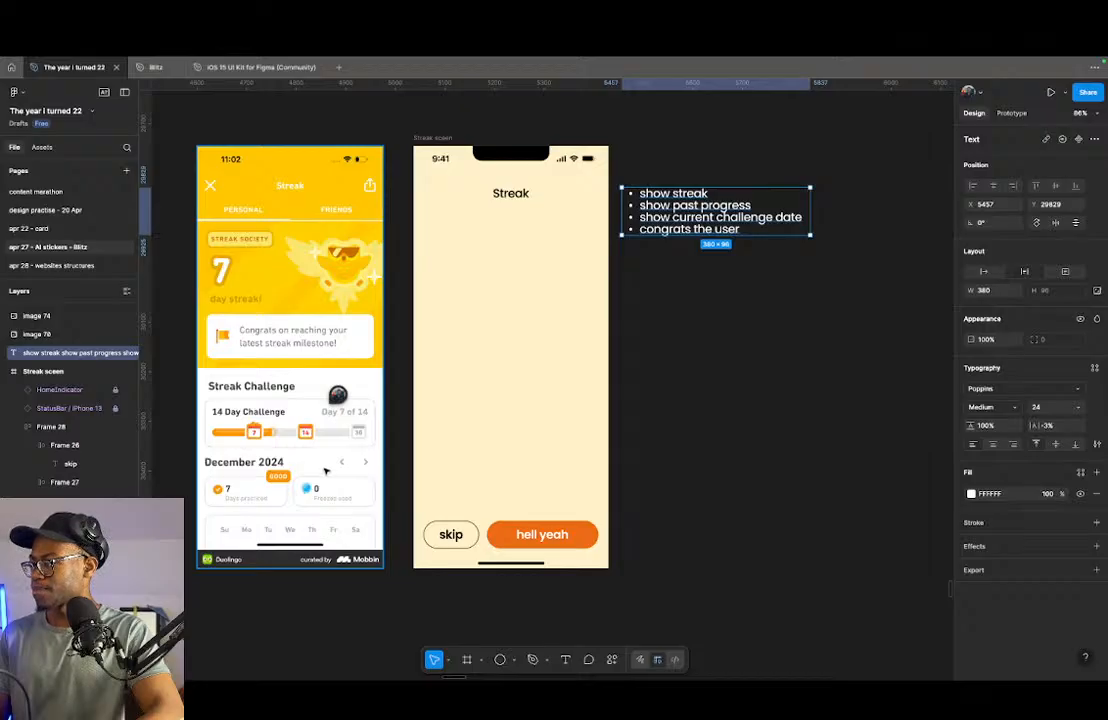
# - Examine the earlier Blitz splash screens, including the weekly progress tracker, and return to the streak frame
pyautogui.click(476, 262)
pyautogui.click(476, 264)
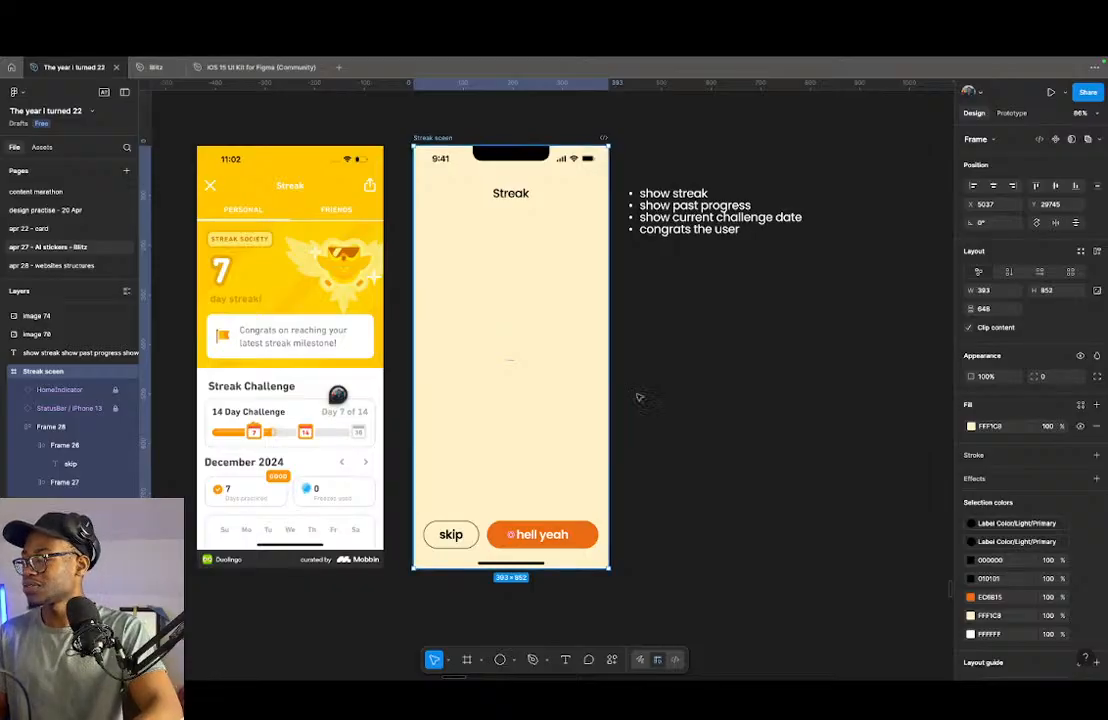
pyautogui.scroll(-5, 569, 336)
pyautogui.scroll(-2, 544, 454)
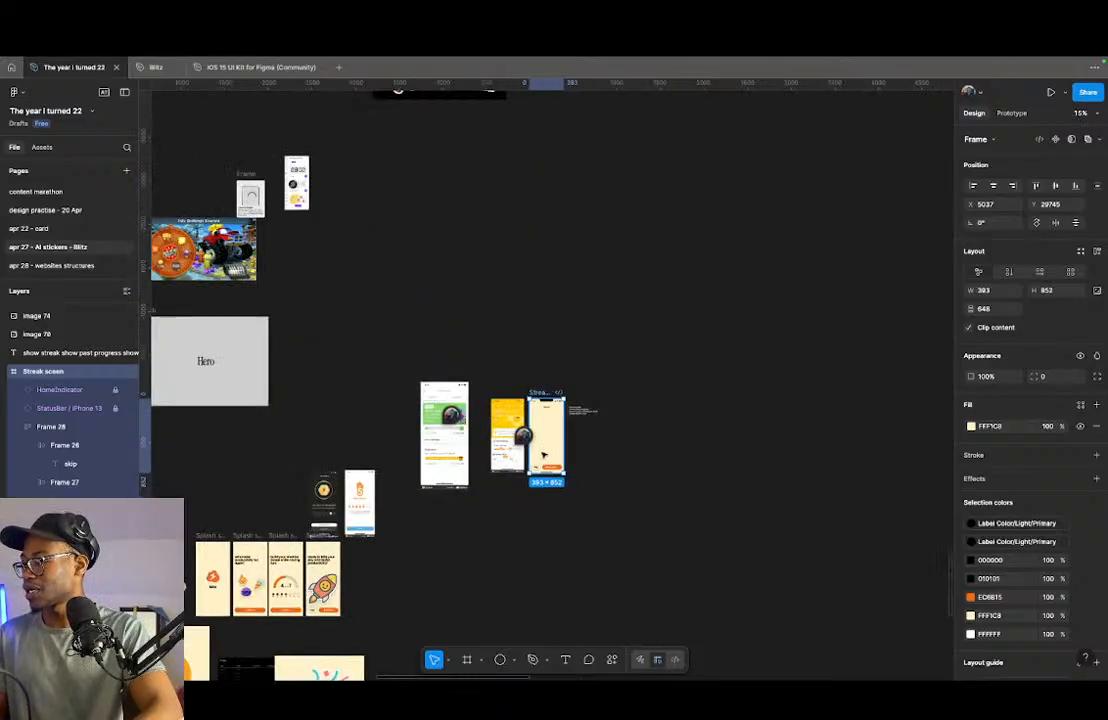
pyautogui.scroll(10, 417, 497)
pyautogui.scroll(4, 469, 494)
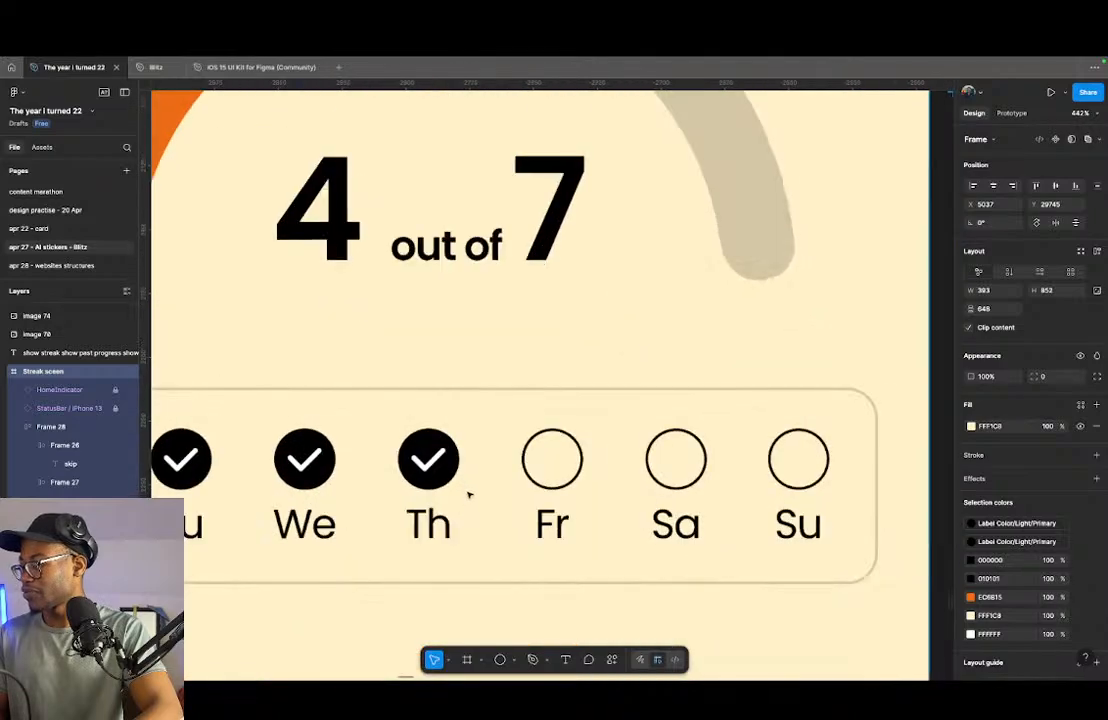
pyautogui.scroll(-8, 470, 492)
pyautogui.scroll(-5, 601, 380)
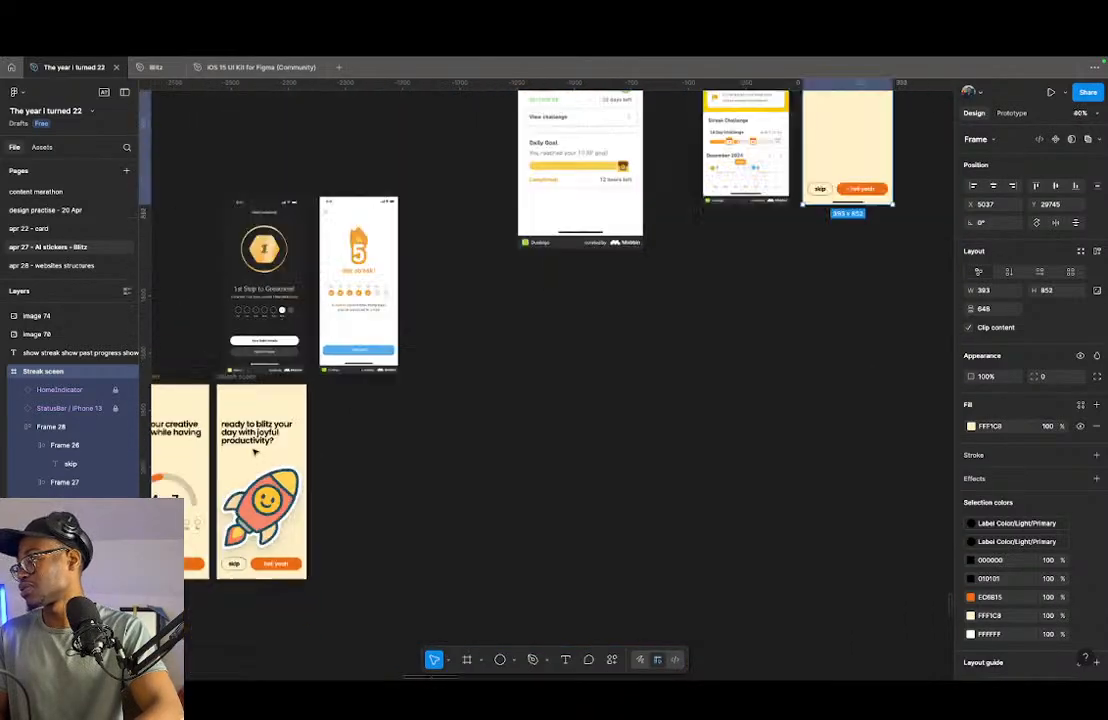
pyautogui.scroll(4, 708, 365)
pyautogui.moveTo(708, 365); pyautogui.dragTo(561, 403)
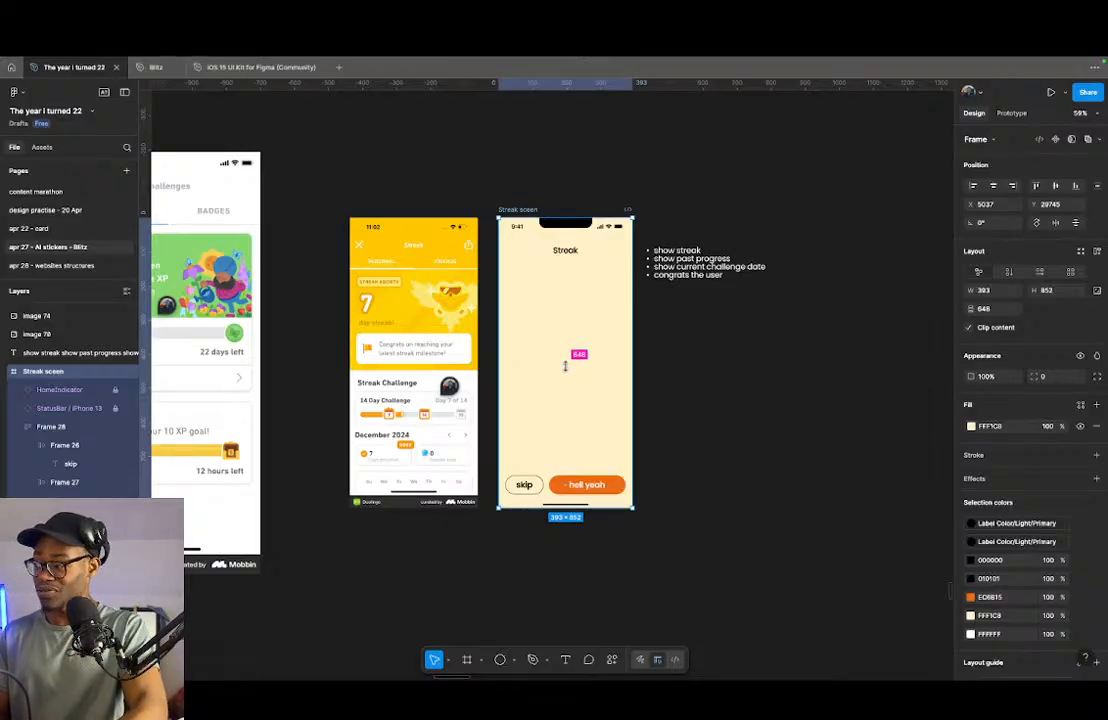
# - Open the Hugeicons Icon Library plugin and switch it to the free Stroke (Rounded) icon style
pyautogui.click(556, 302)
pyautogui.press('super+slash')
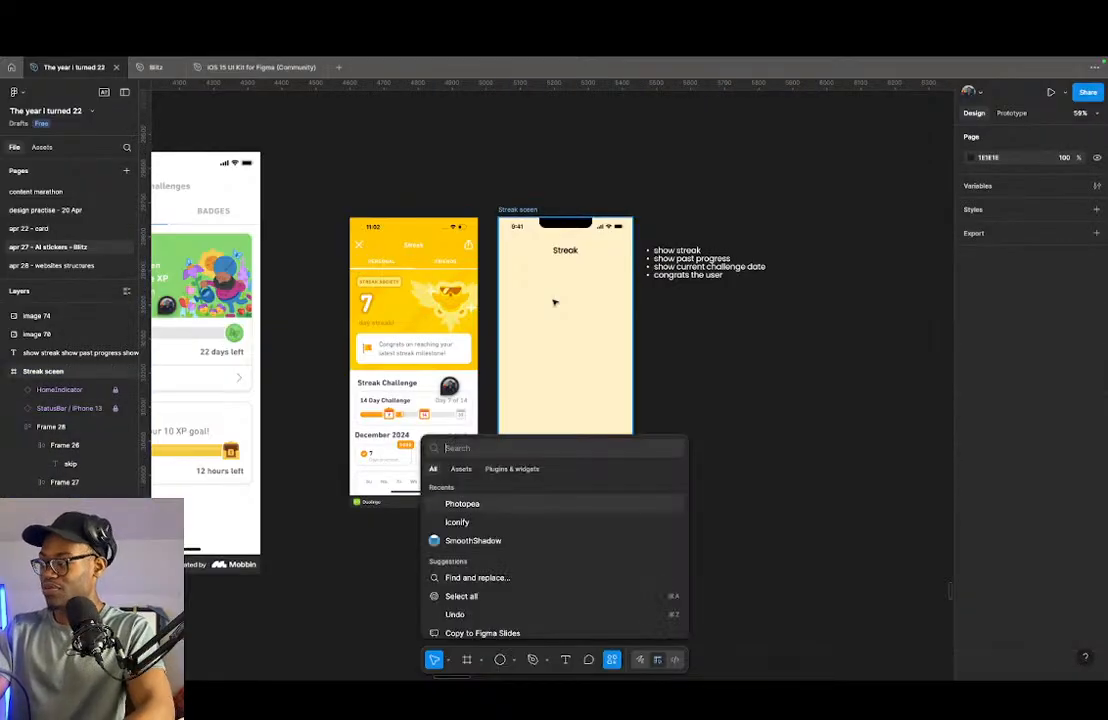
pyautogui.write('huge')
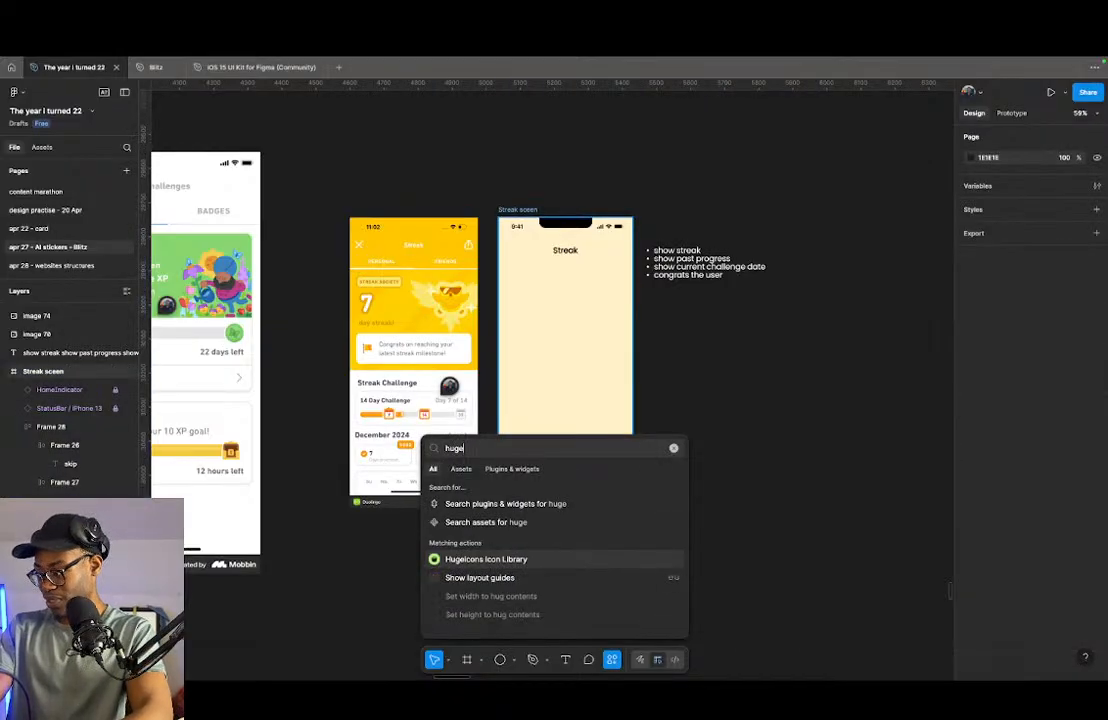
pyautogui.press('Return')
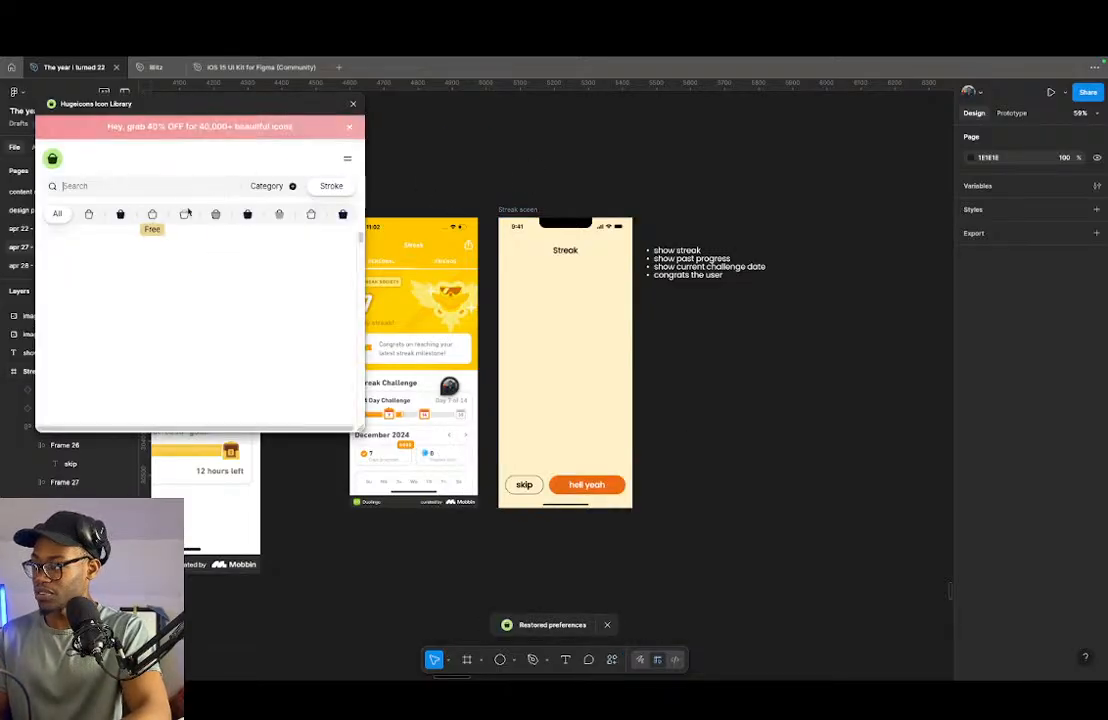
pyautogui.click(152, 214)
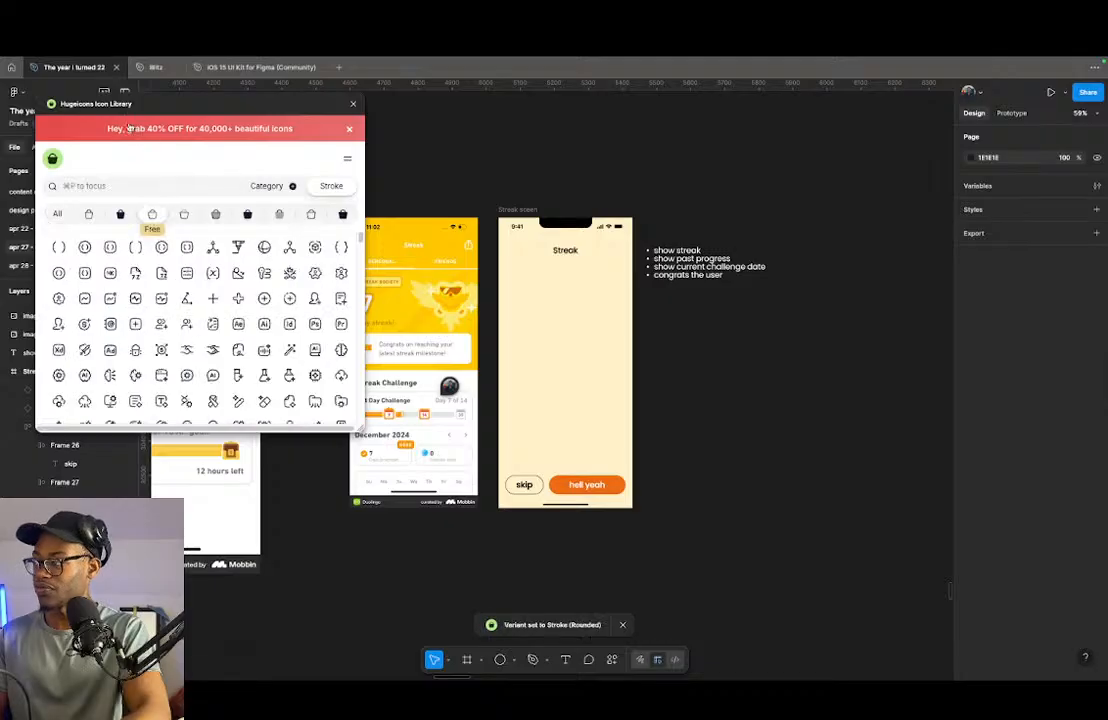
# - Search the icon library for "x" and place the multiplication-sign icon in the streak frame, below and left of the heading
pyautogui.click(140, 186)
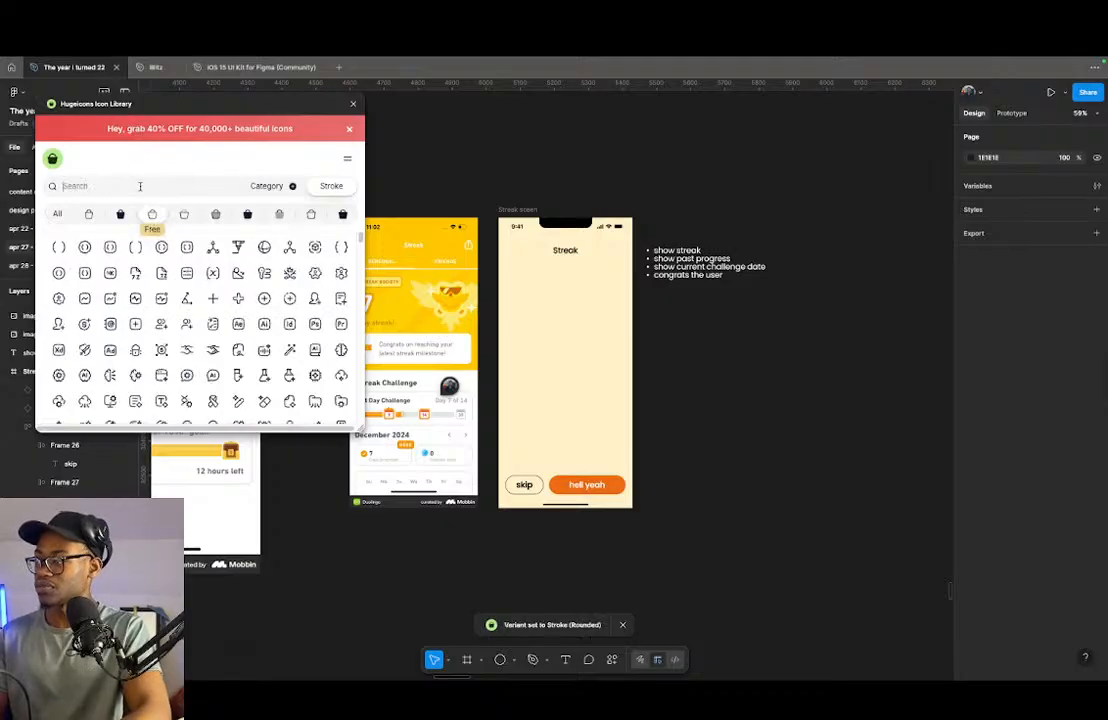
pyautogui.write('x')
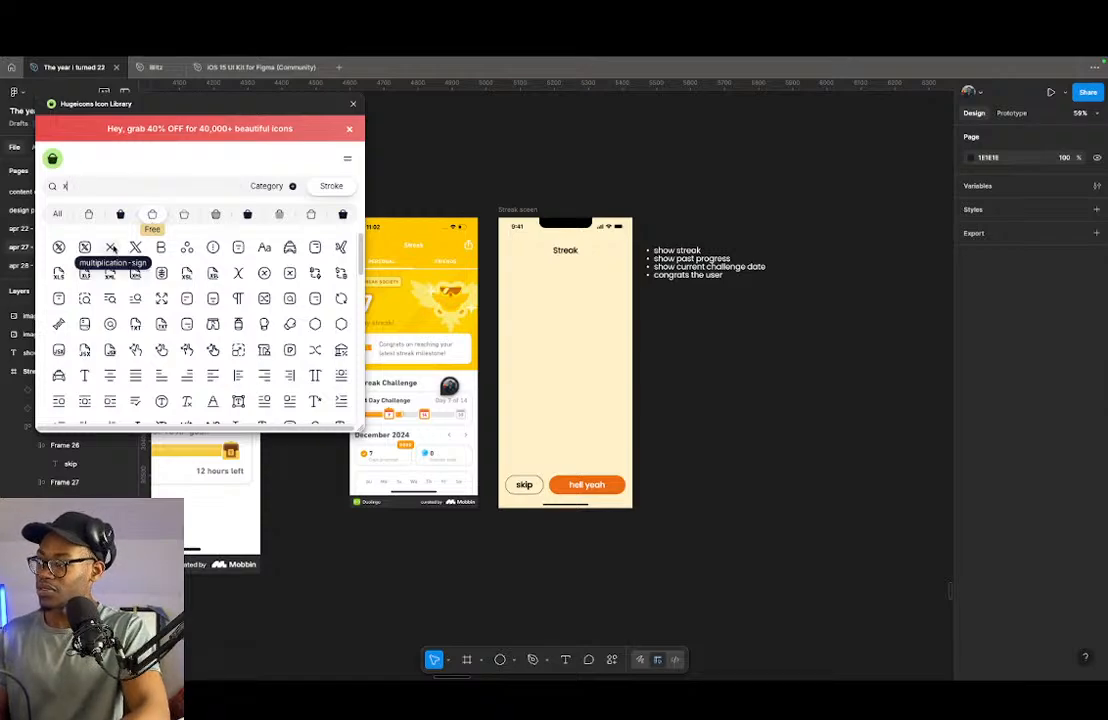
pyautogui.scroll(-10, 115, 376)
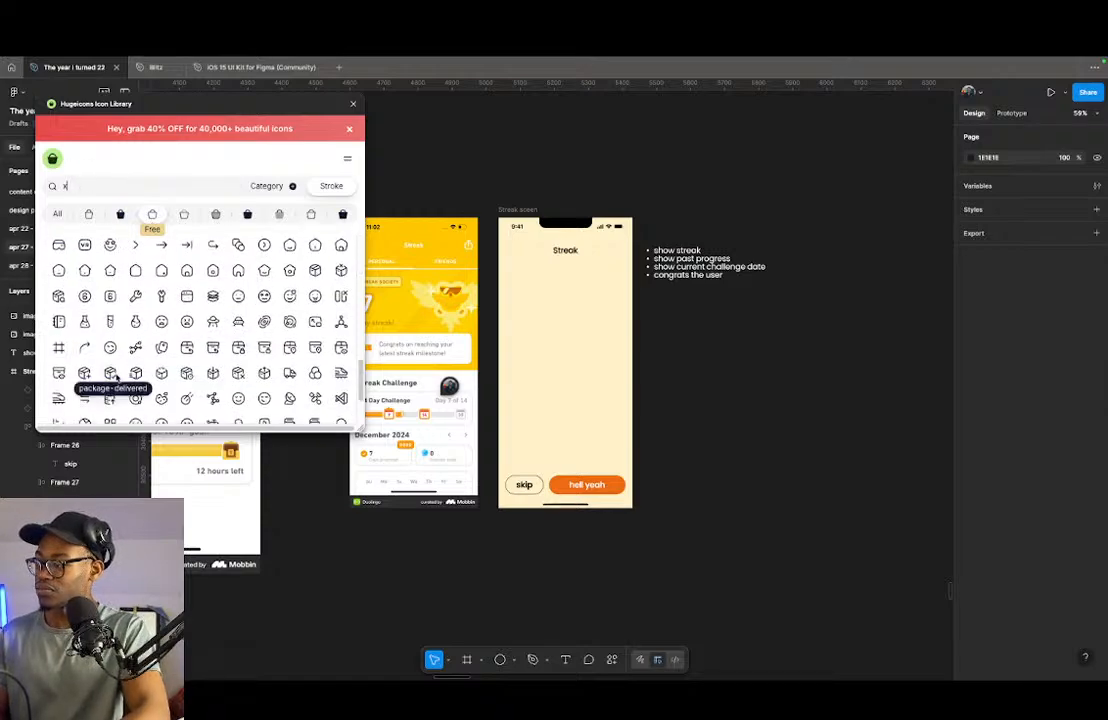
pyautogui.scroll(10, 116, 377)
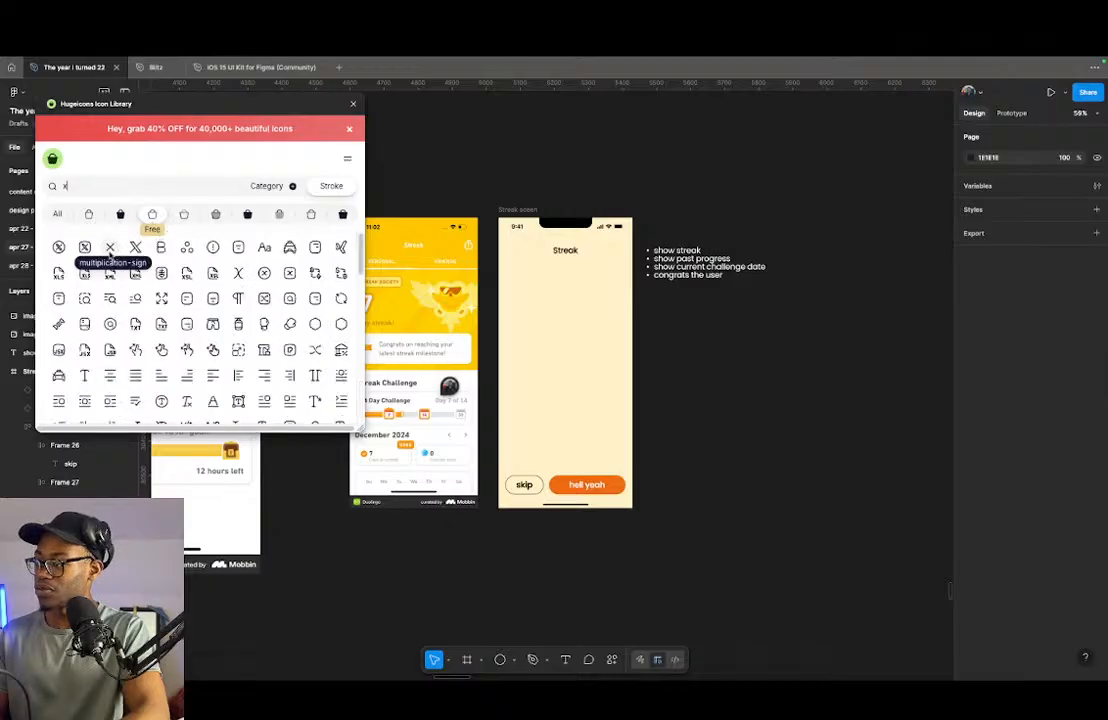
pyautogui.moveTo(110, 248); pyautogui.dragTo(510, 265)
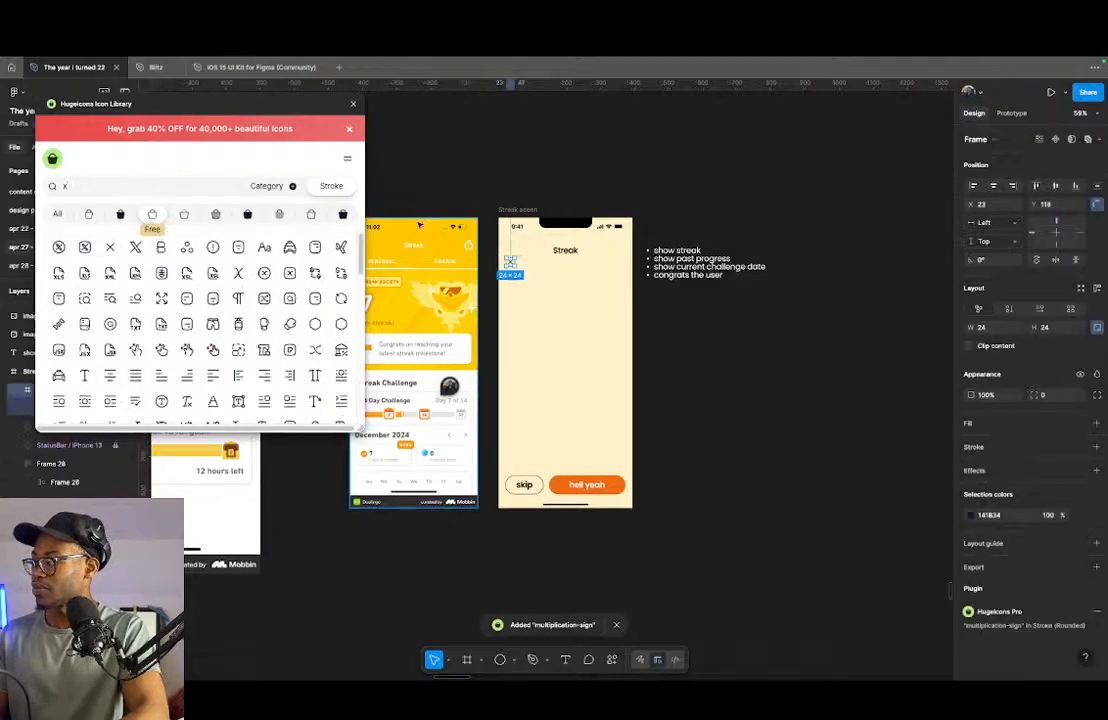
pyautogui.click(353, 104)
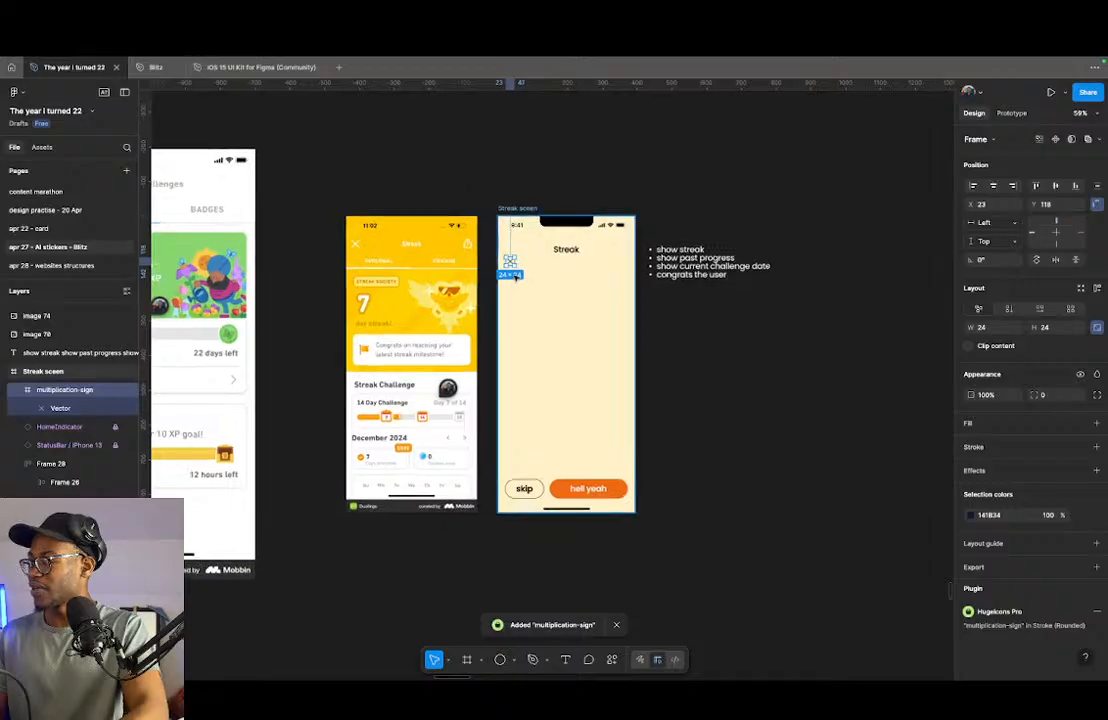
# - Move the multiplication-sign icon to X 12, Y 84 and place a copy of it at X 349, Y 84
pyautogui.scroll(5, 513, 271)
pyautogui.moveTo(502, 242); pyautogui.dragTo(490, 207)
pyautogui.scroll(-5, 606, 360)
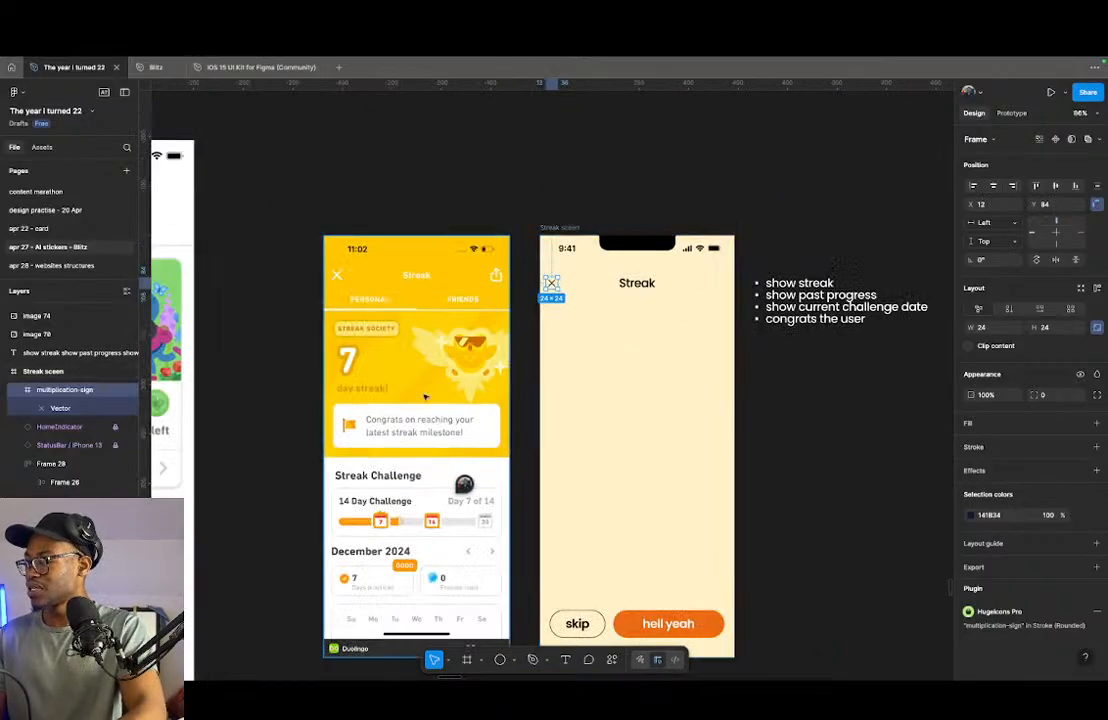
pyautogui.hscroll(-3, 563, 398)
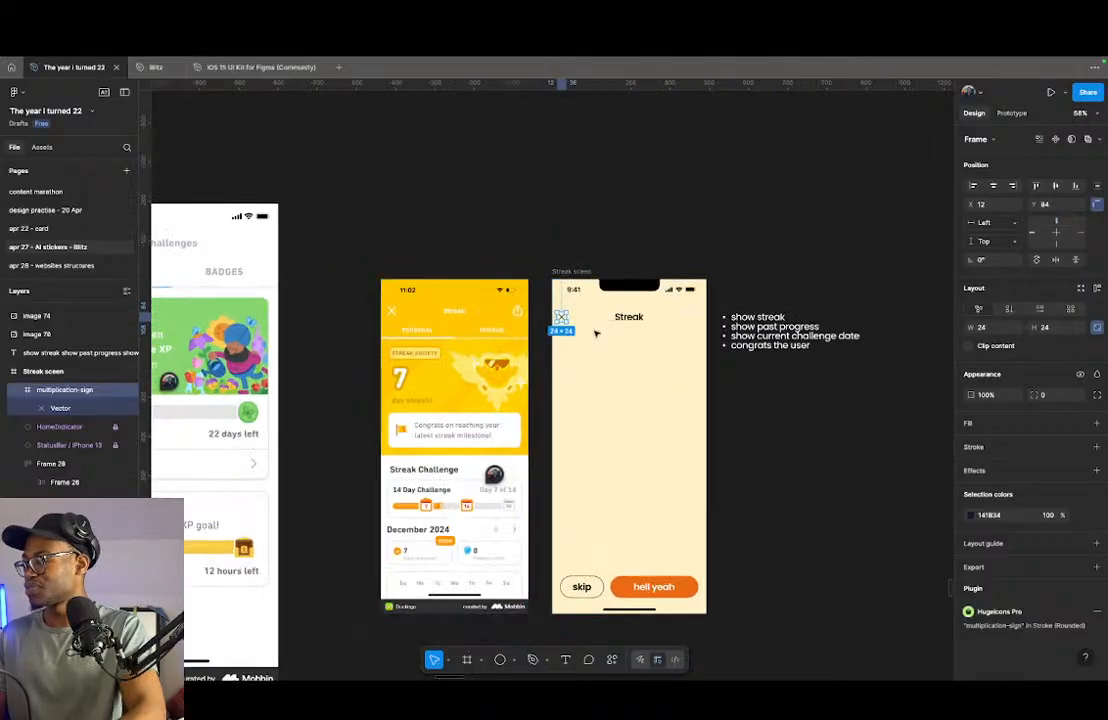
pyautogui.scroll(2, 613, 329)
pyautogui.moveTo(538, 313); pyautogui.dragTo(739, 321)
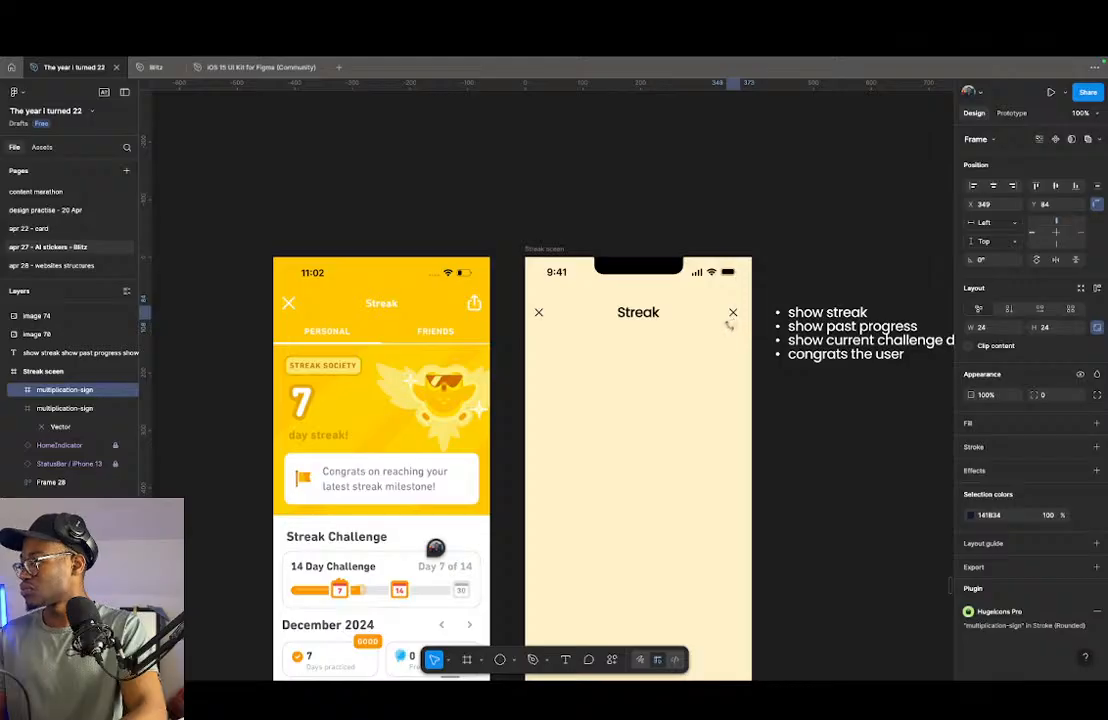
# - Swap the copied icon to the right of the "Streak" heading for the Hugeicons "share-03" icon
pyautogui.click(997, 611)
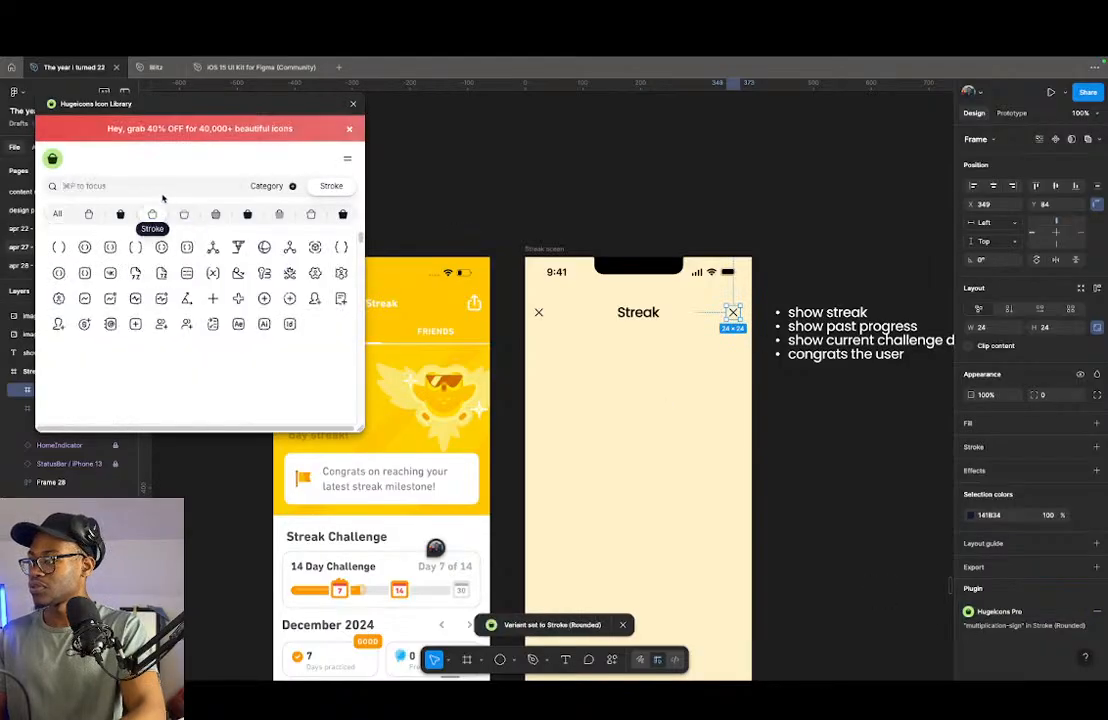
pyautogui.click(161, 186)
pyautogui.write('share')
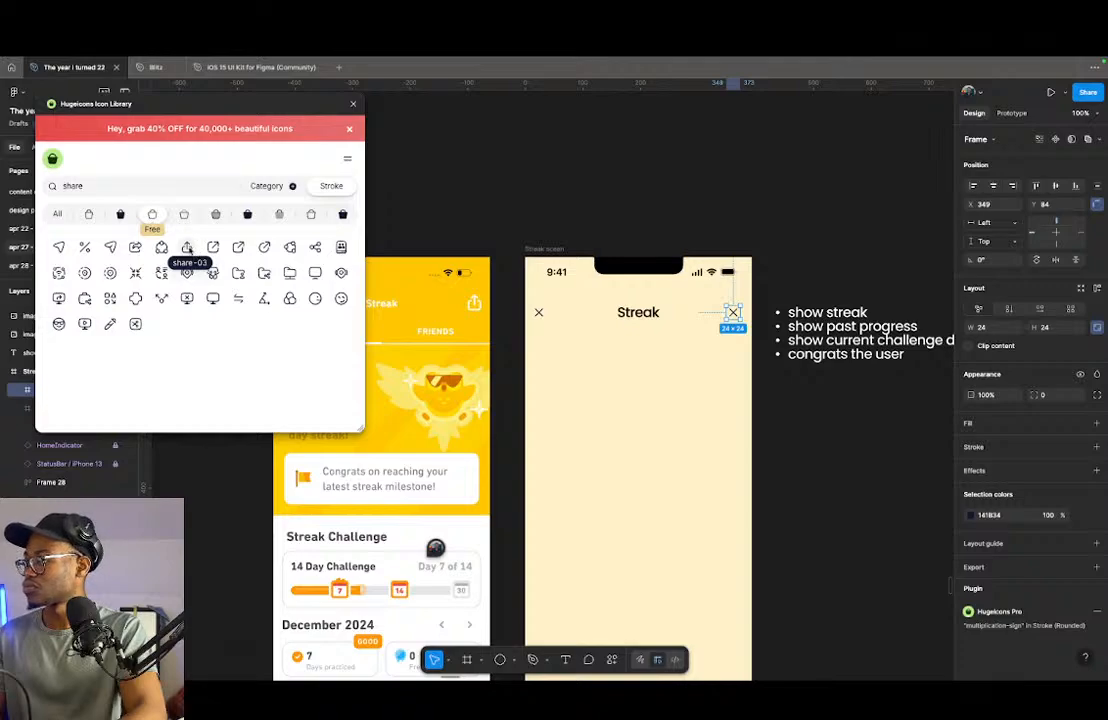
pyautogui.click(191, 249)
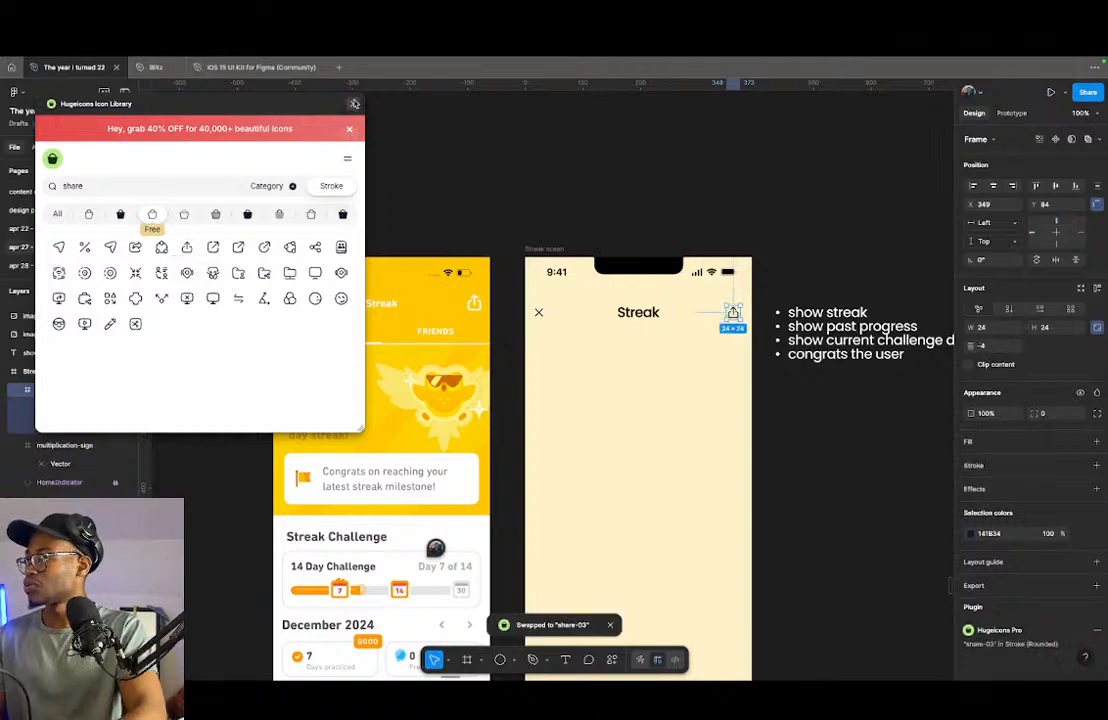
pyautogui.click(353, 103)
# - Set the color of both the share and multiplication-sign icons to 000000
pyautogui.keyDown('shift'); pyautogui.click(538, 313); pyautogui.keyUp('shift')
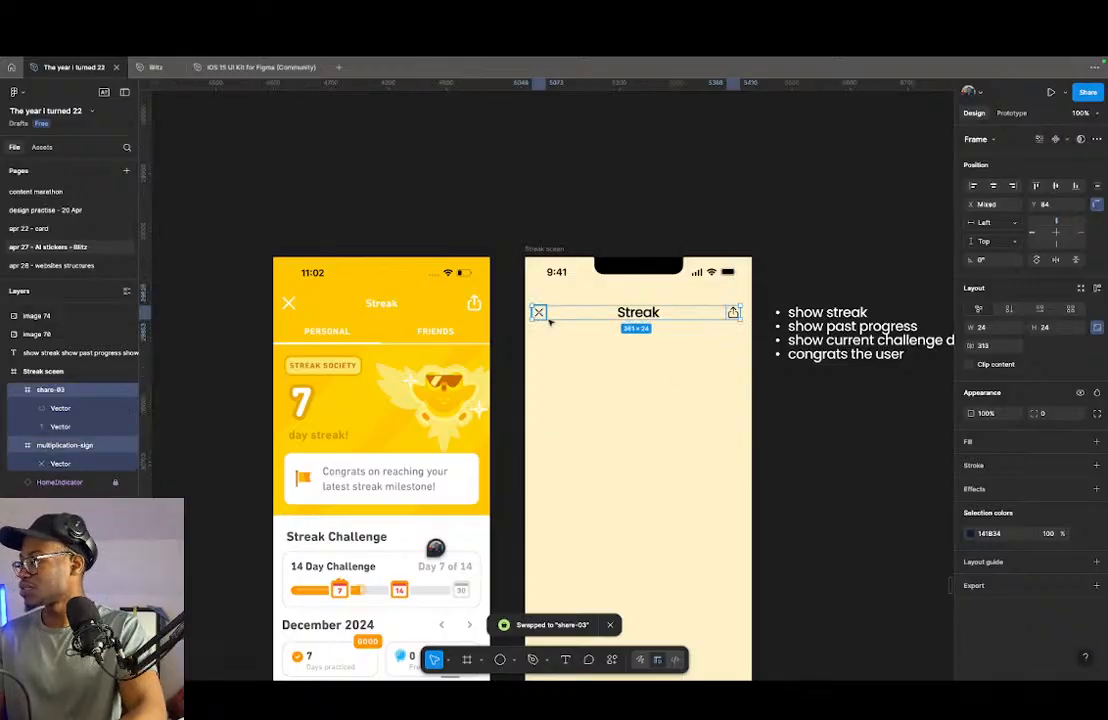
pyautogui.click(969, 533)
pyautogui.moveTo(878, 515); pyautogui.dragTo(946, 451)
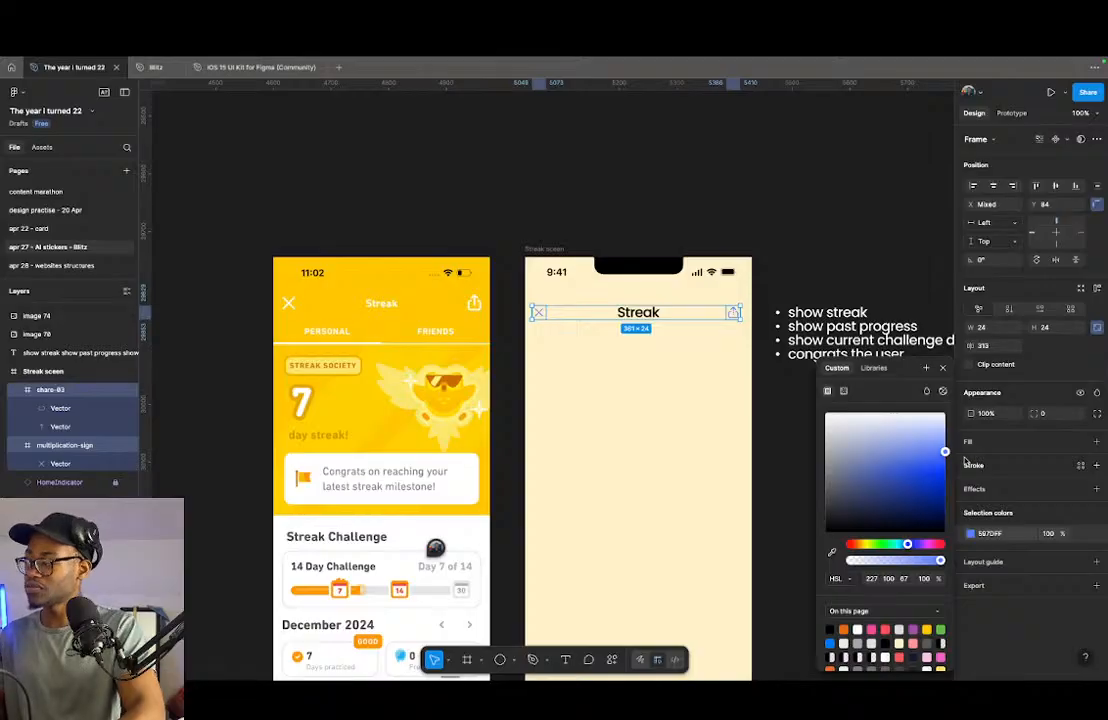
pyautogui.moveTo(944, 452); pyautogui.dragTo(825, 533)
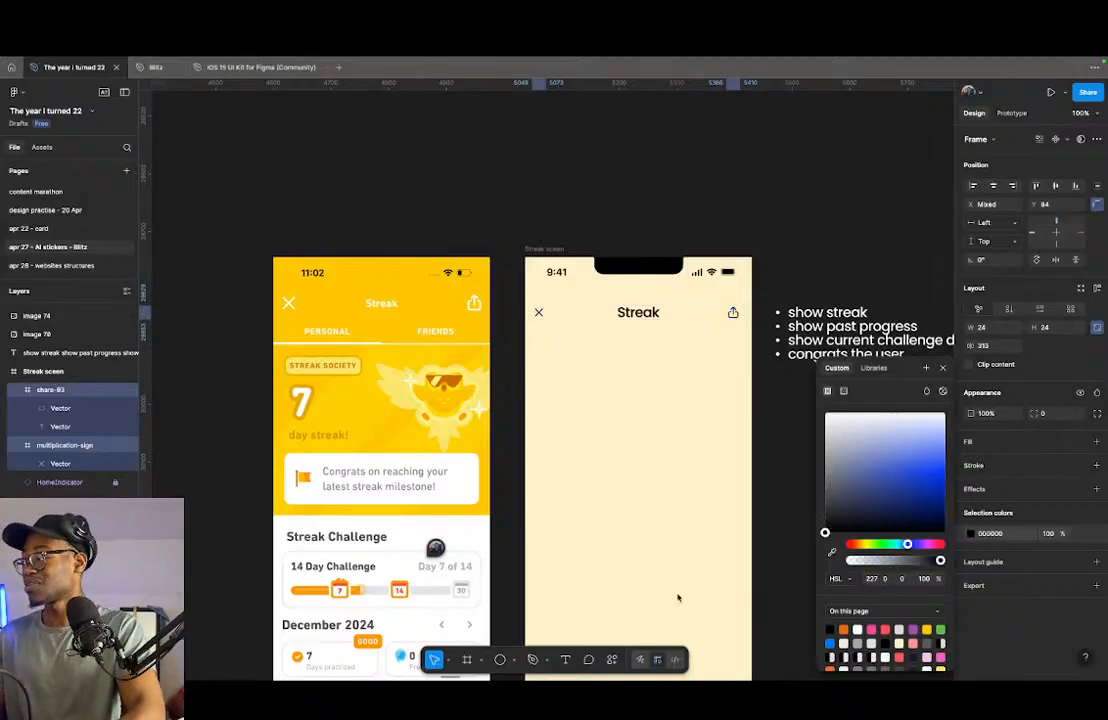
# - Wrap the multiplication-sign icon, "Streak" heading and share icon together in an auto layout frame
pyautogui.click(765, 312)
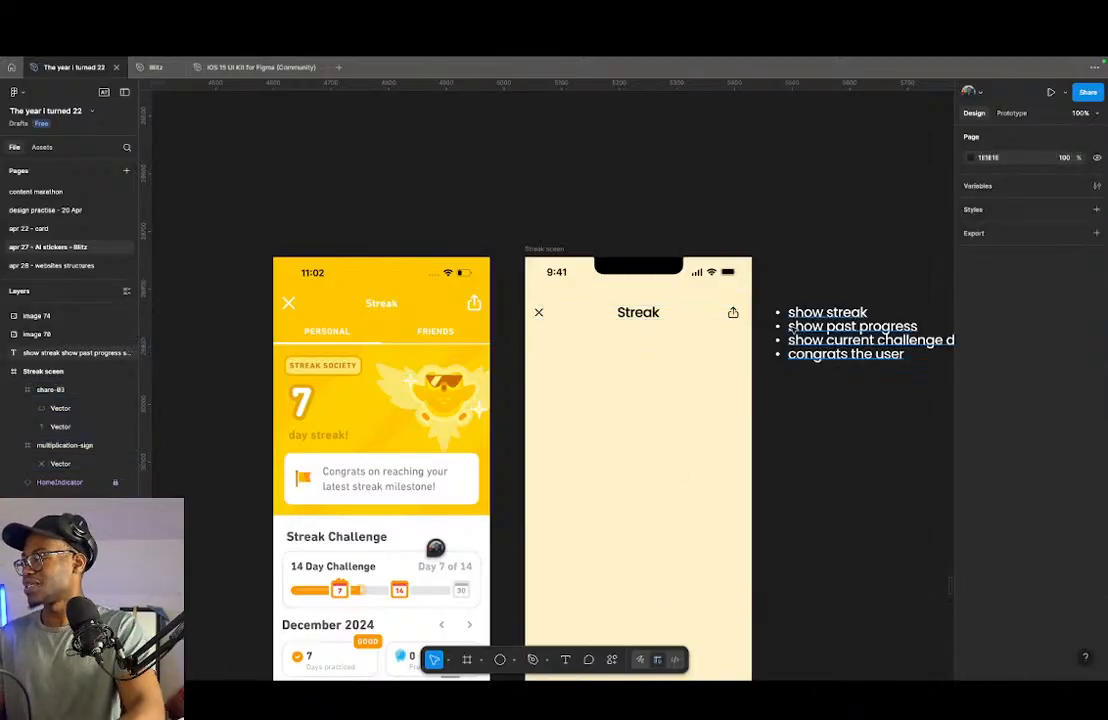
pyautogui.moveTo(765, 312); pyautogui.dragTo(518, 336)
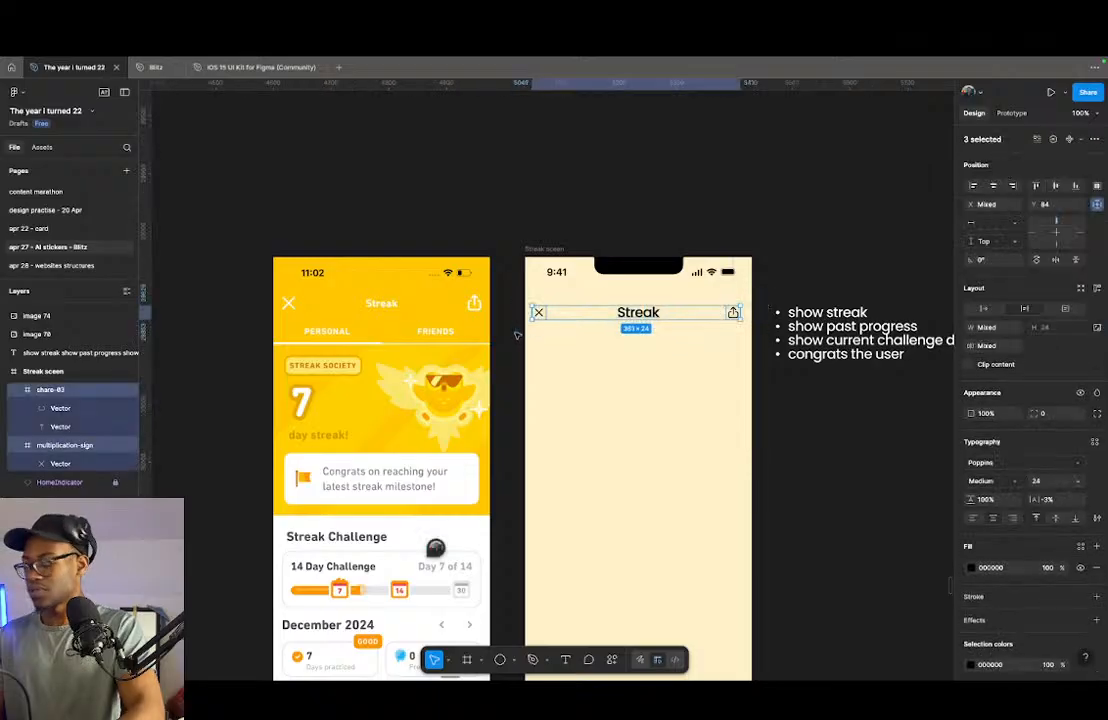
pyautogui.hotkey('shift', 'a')
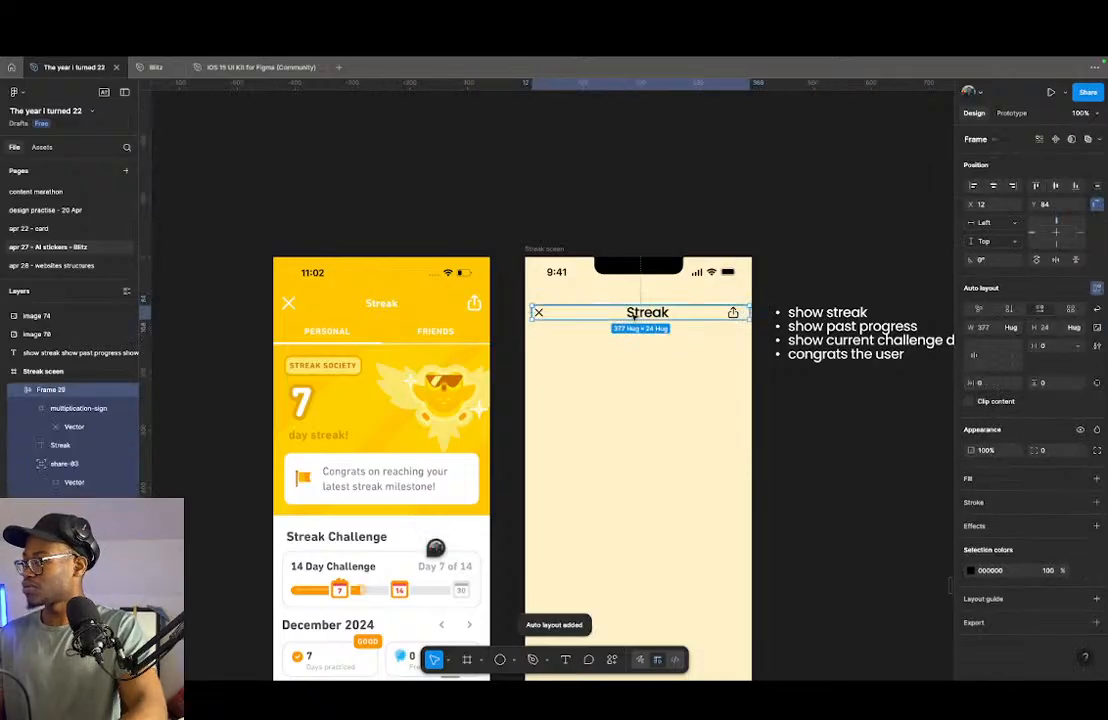
# - Show the layout guides and center the header frame horizontally on the streak screen
pyautogui.click(669, 370)
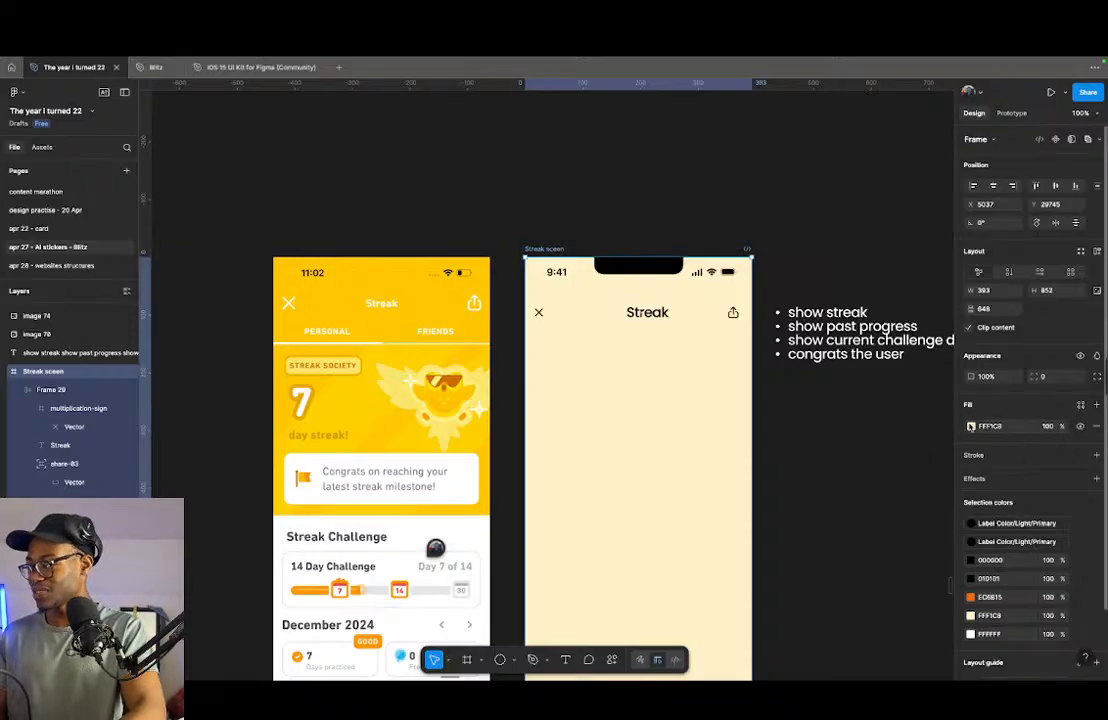
pyautogui.scroll(2, 653, 398)
pyautogui.click(650, 330)
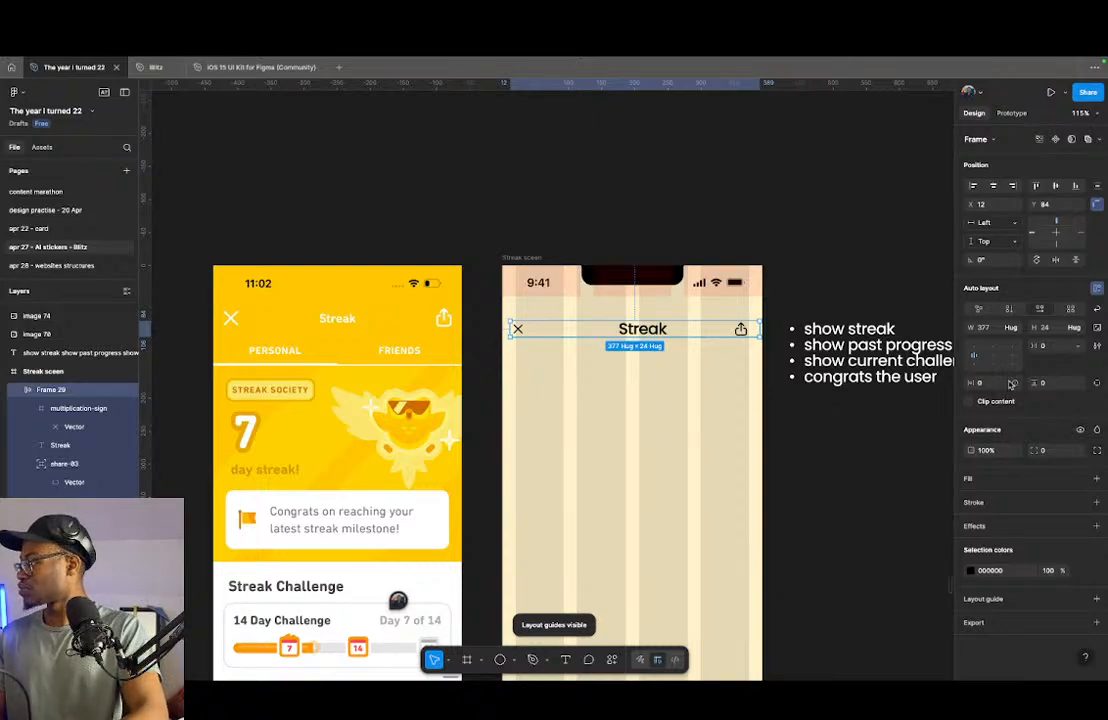
pyautogui.click(993, 186)
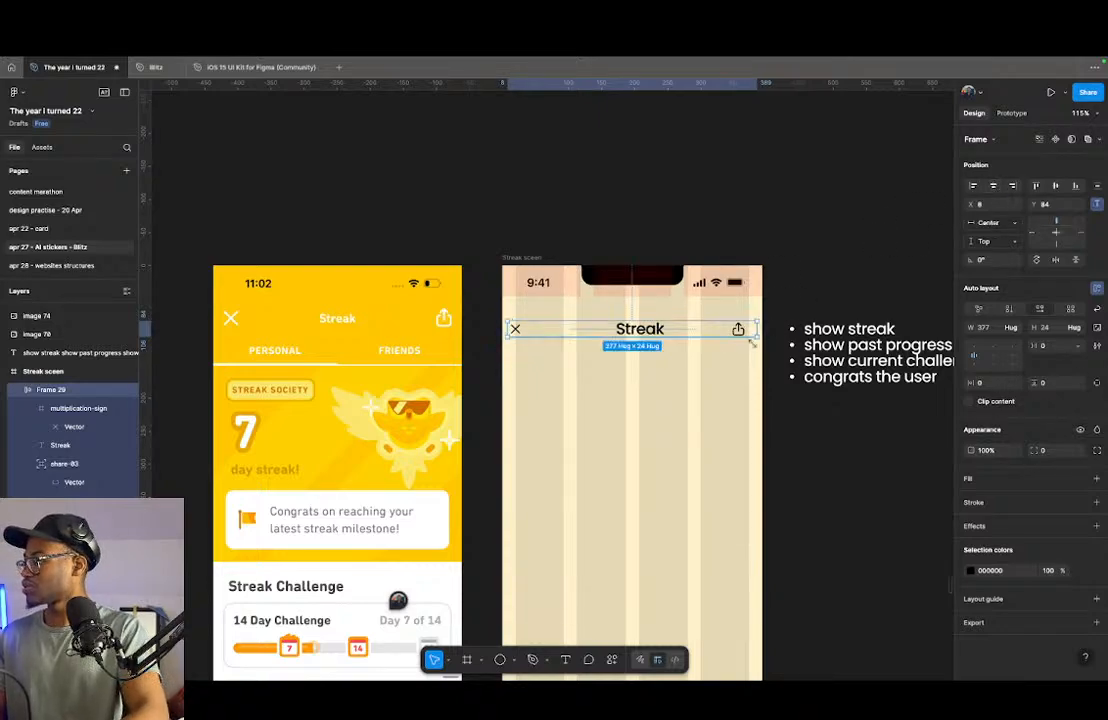
# - Stretch the header frame to the screen's full width of 393, starting at X 0
pyautogui.scroll(5, 757, 327)
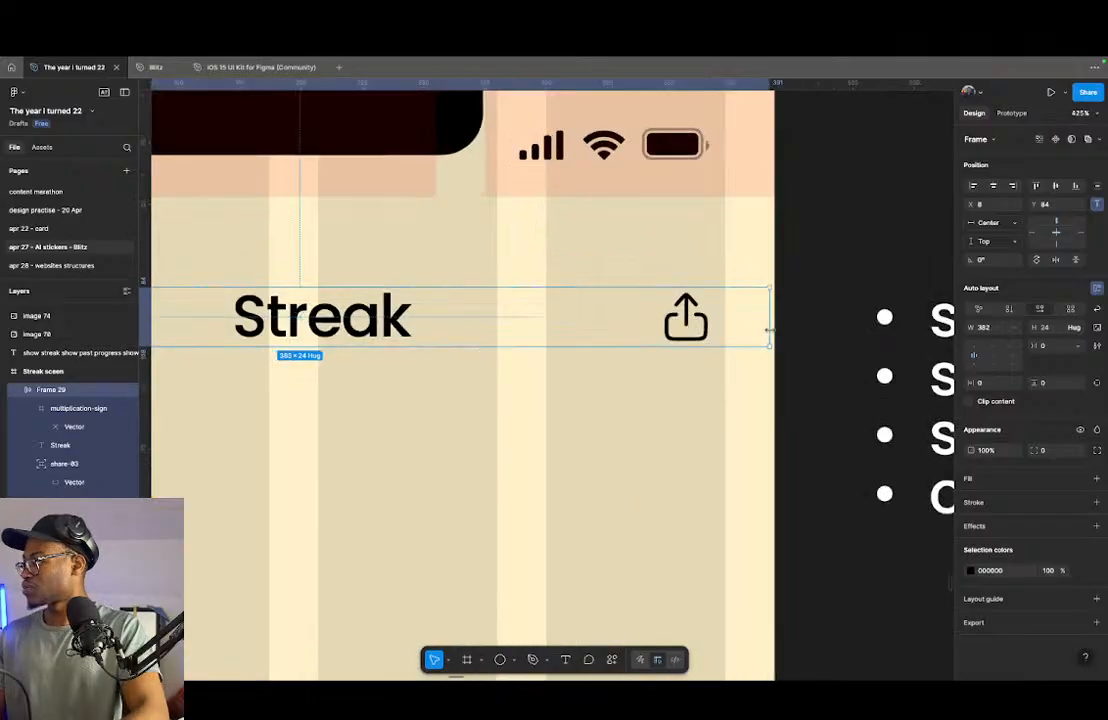
pyautogui.scroll(-4, 774, 331)
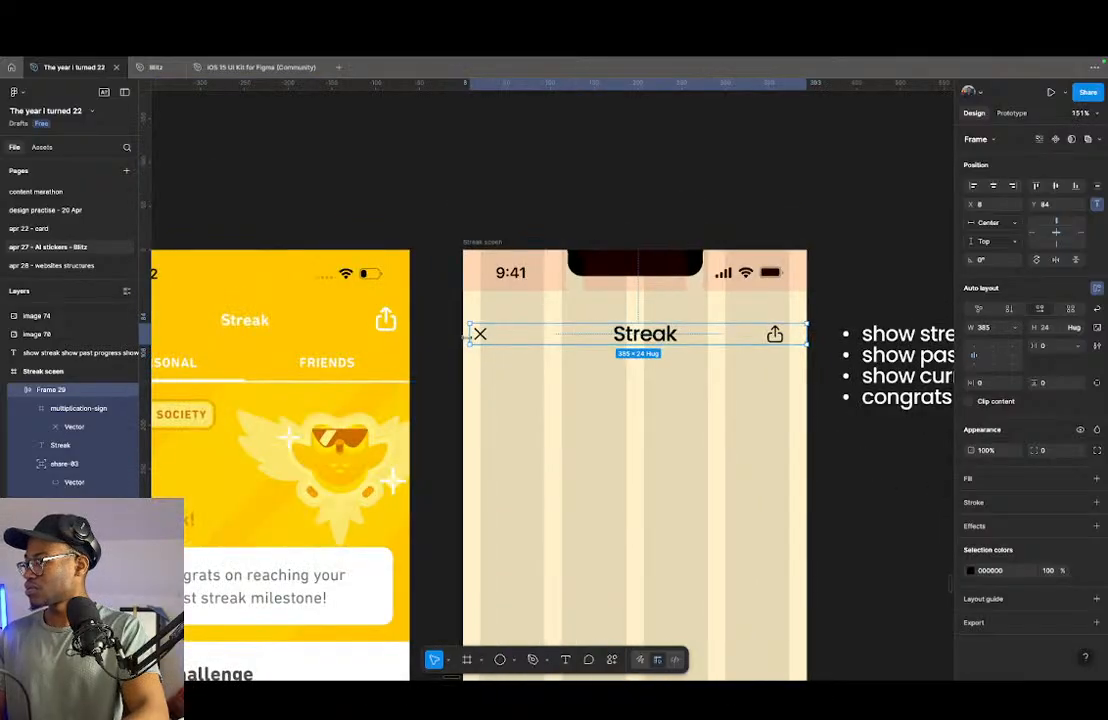
pyautogui.moveTo(468, 339); pyautogui.dragTo(462, 339)
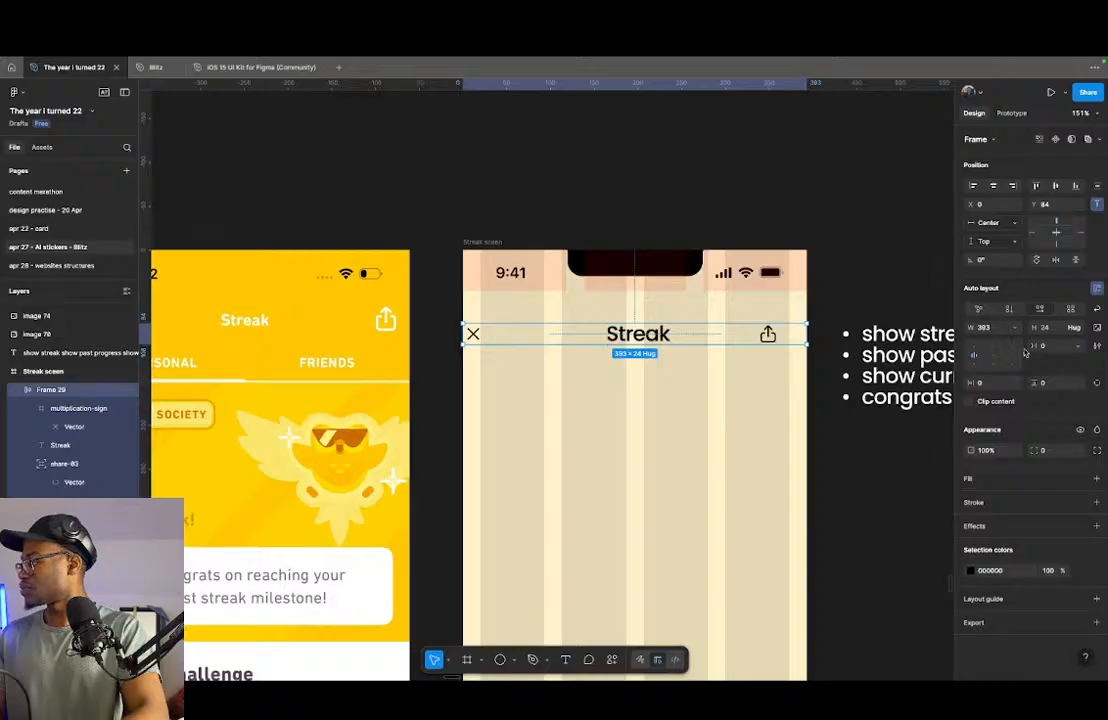
# - Set the header frame's horizontal gap between items to Auto
pyautogui.click(1081, 329)
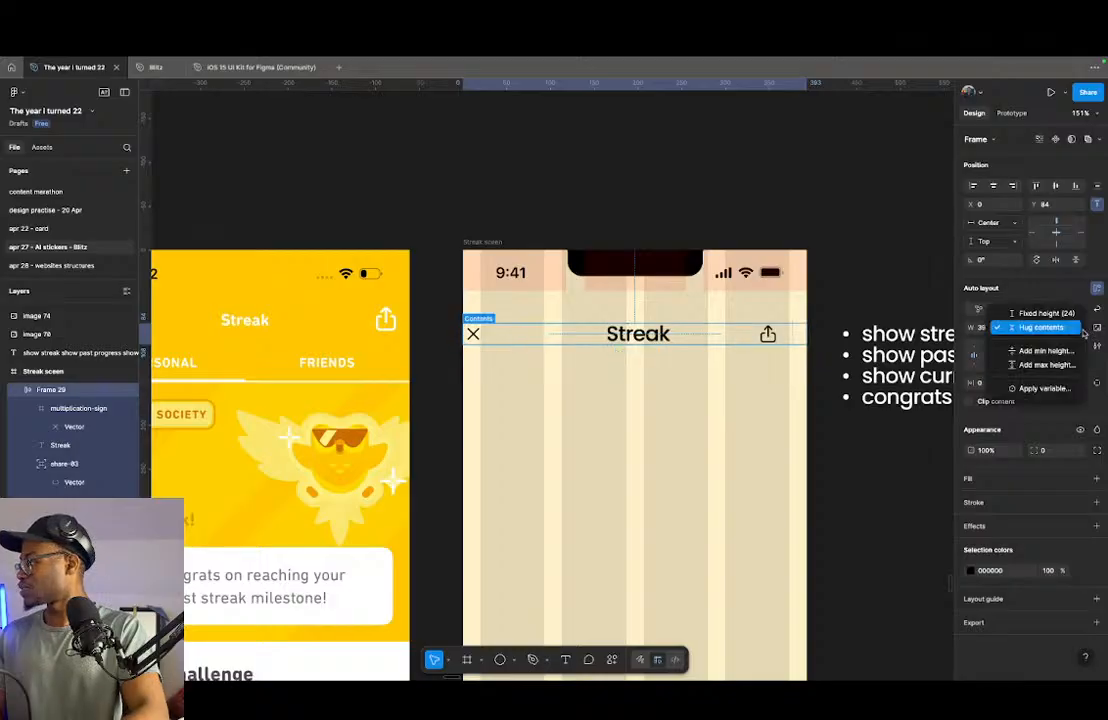
pyautogui.click(1084, 332)
pyautogui.click(1080, 346)
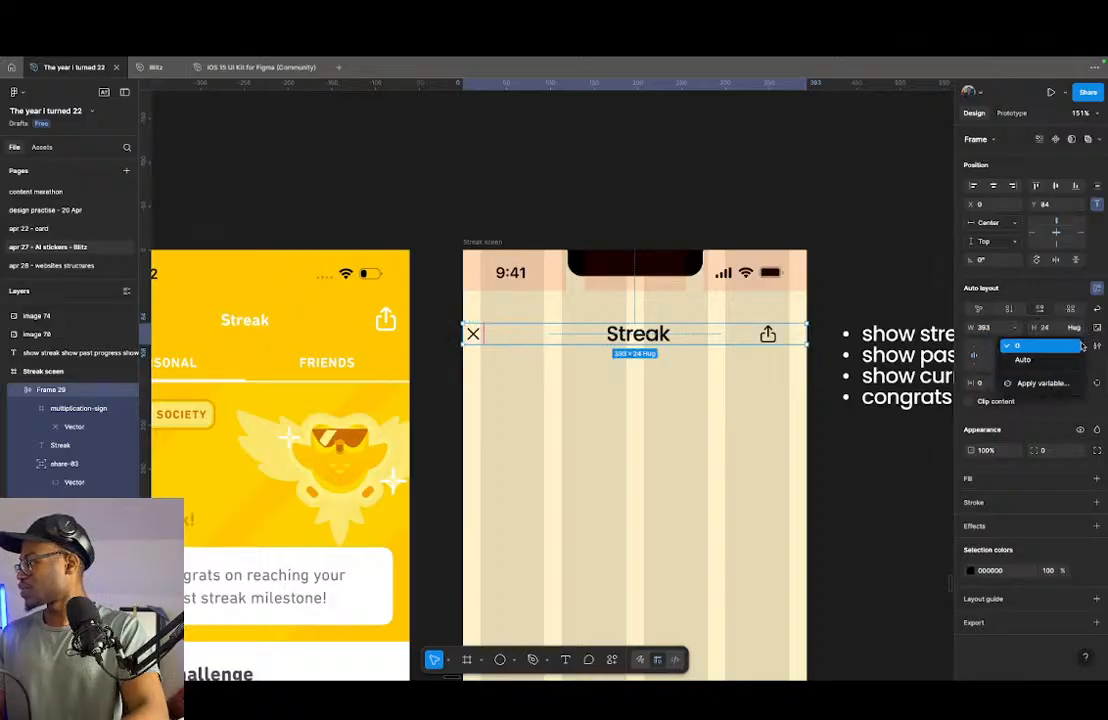
pyautogui.click(1035, 357)
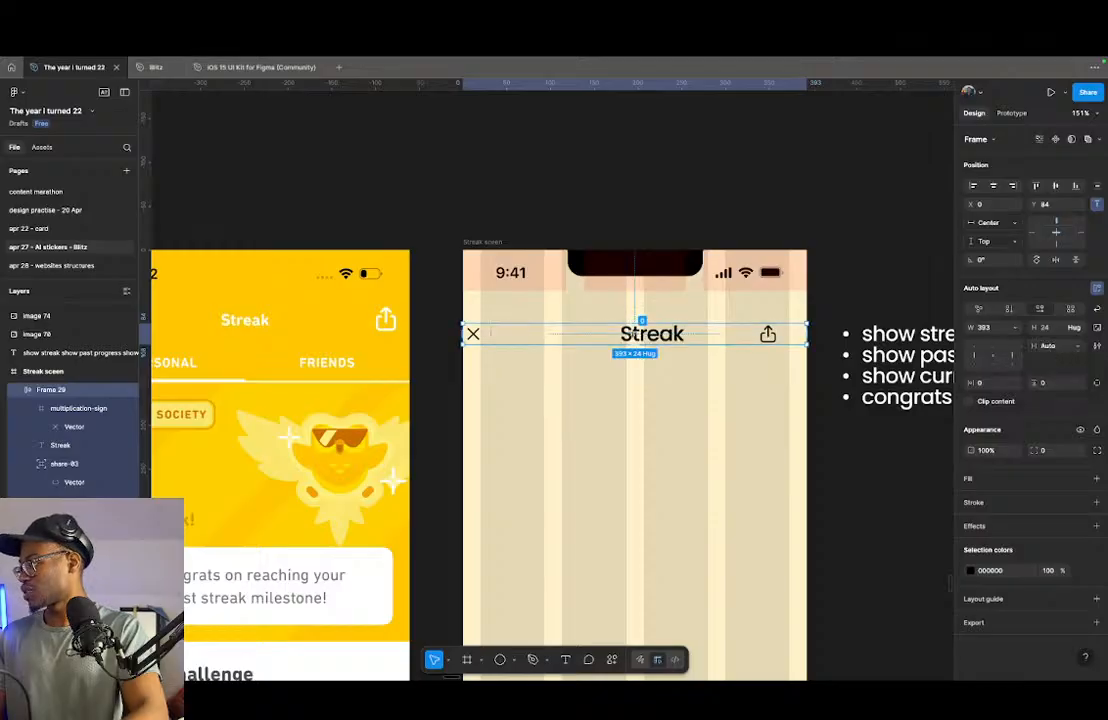
# - Set the "Streak" heading's width to Fill container
pyautogui.keyDown('super'); pyautogui.click(656, 336); pyautogui.keyUp('super')
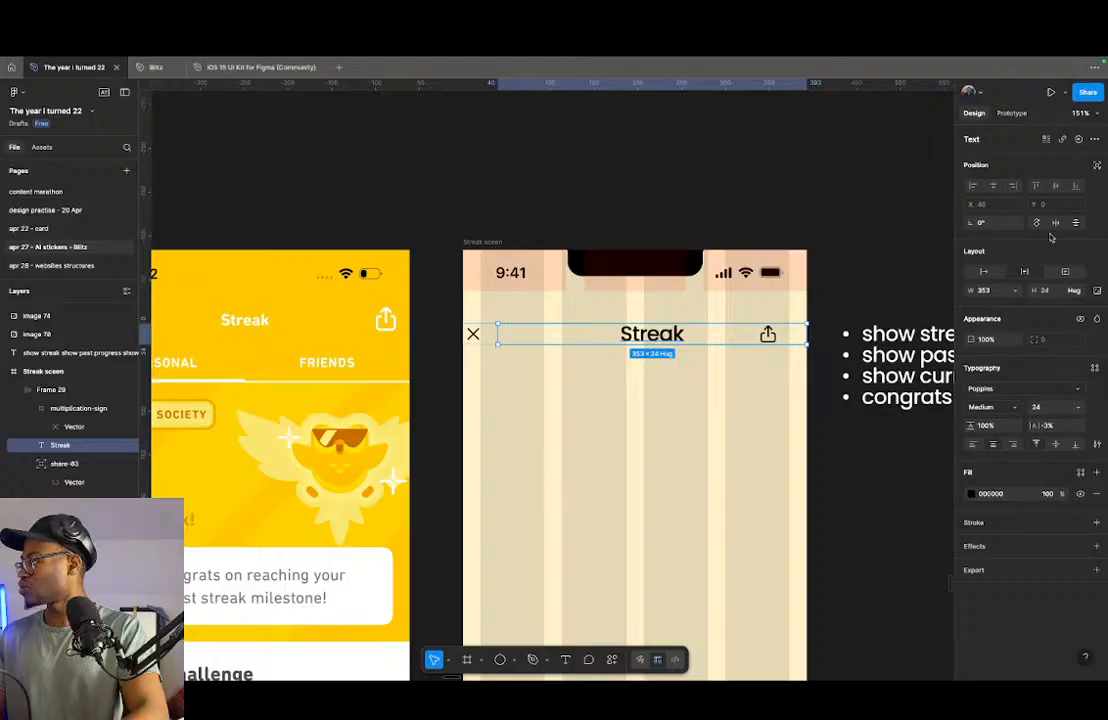
pyautogui.click(1016, 290)
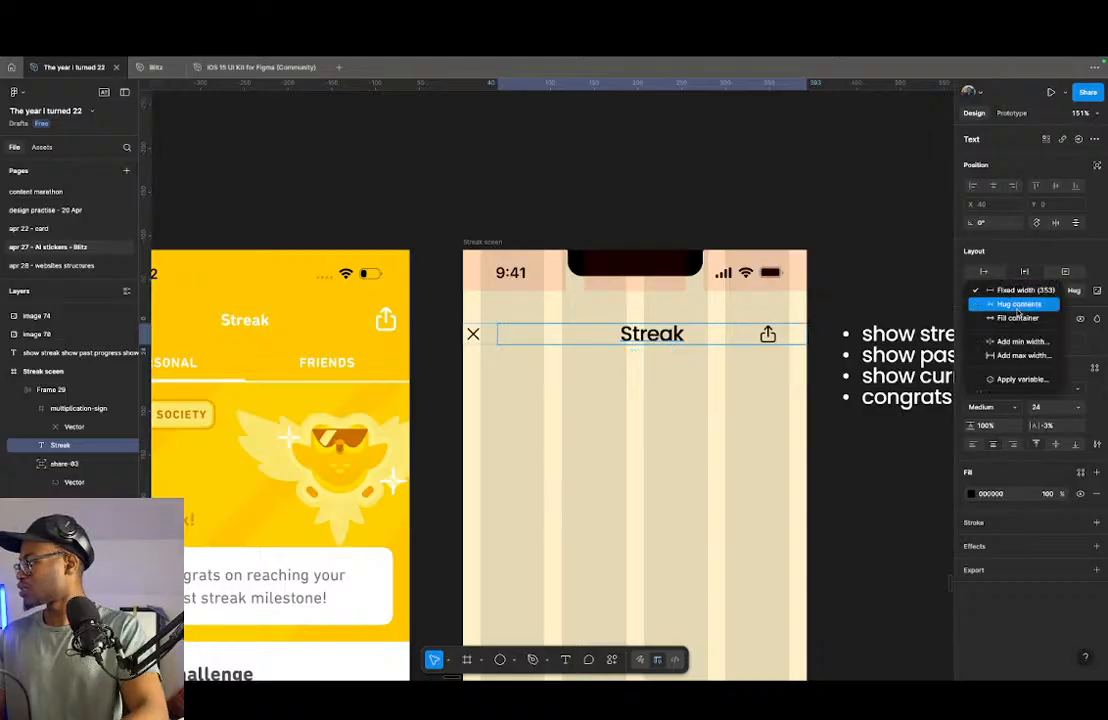
pyautogui.click(1018, 318)
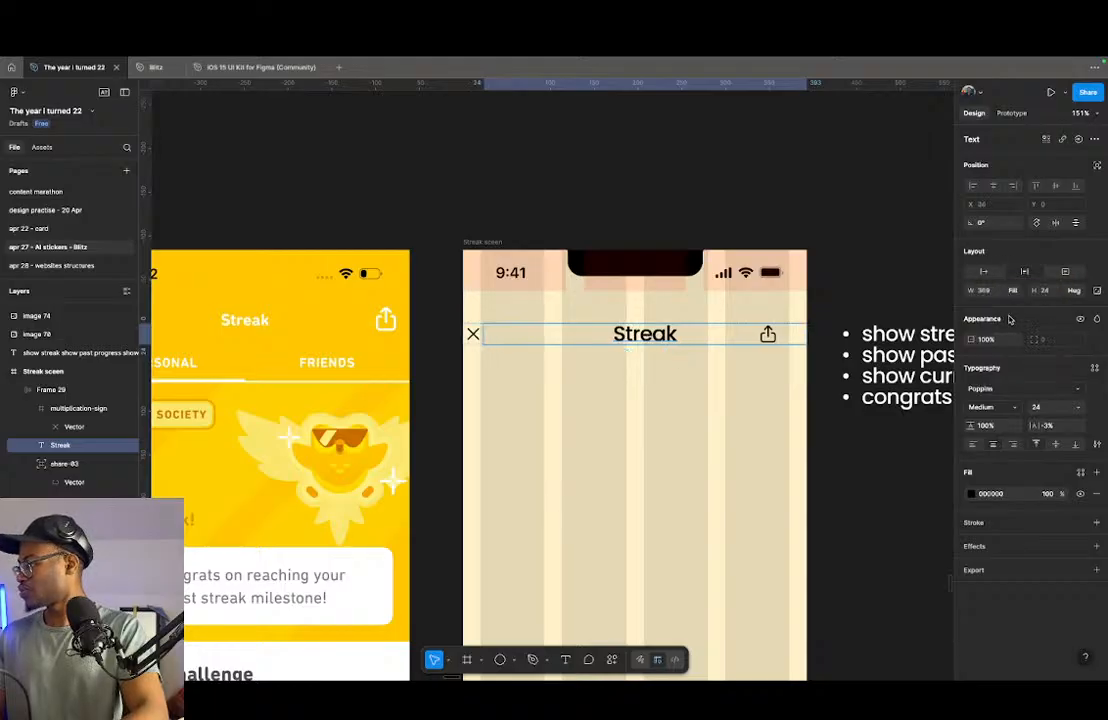
# - Bring the share icon back into the header's auto layout flow and set the "Streak" heading's width to Hug contents
pyautogui.click(64, 463)
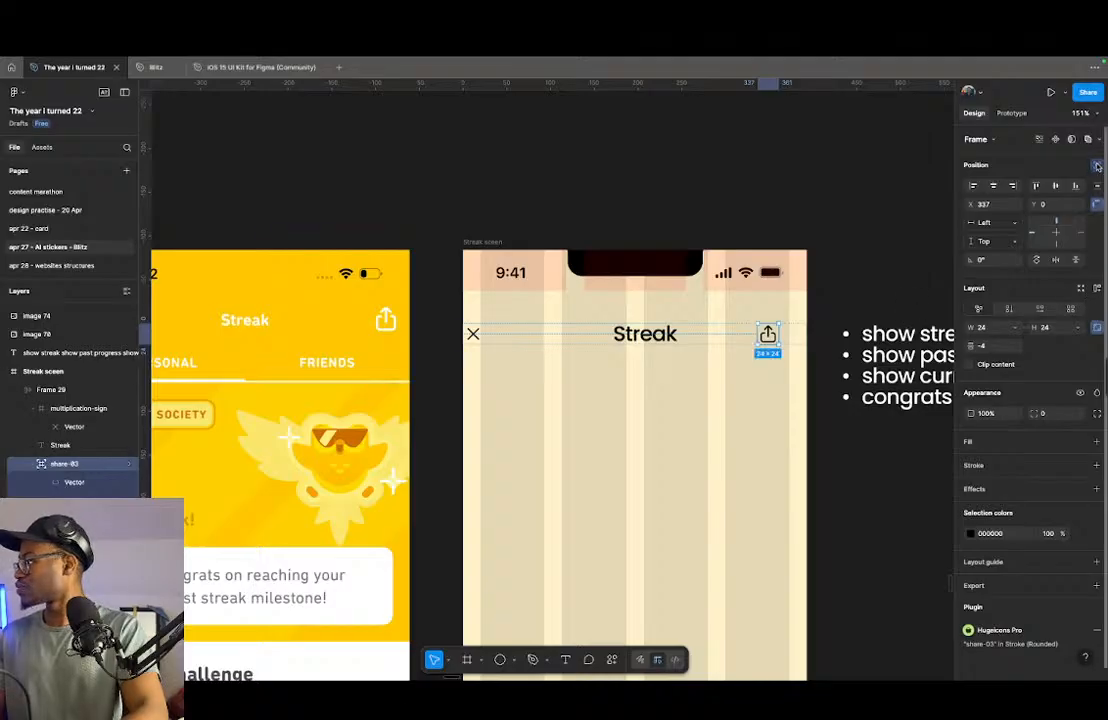
pyautogui.click(1097, 204)
pyautogui.click(640, 334)
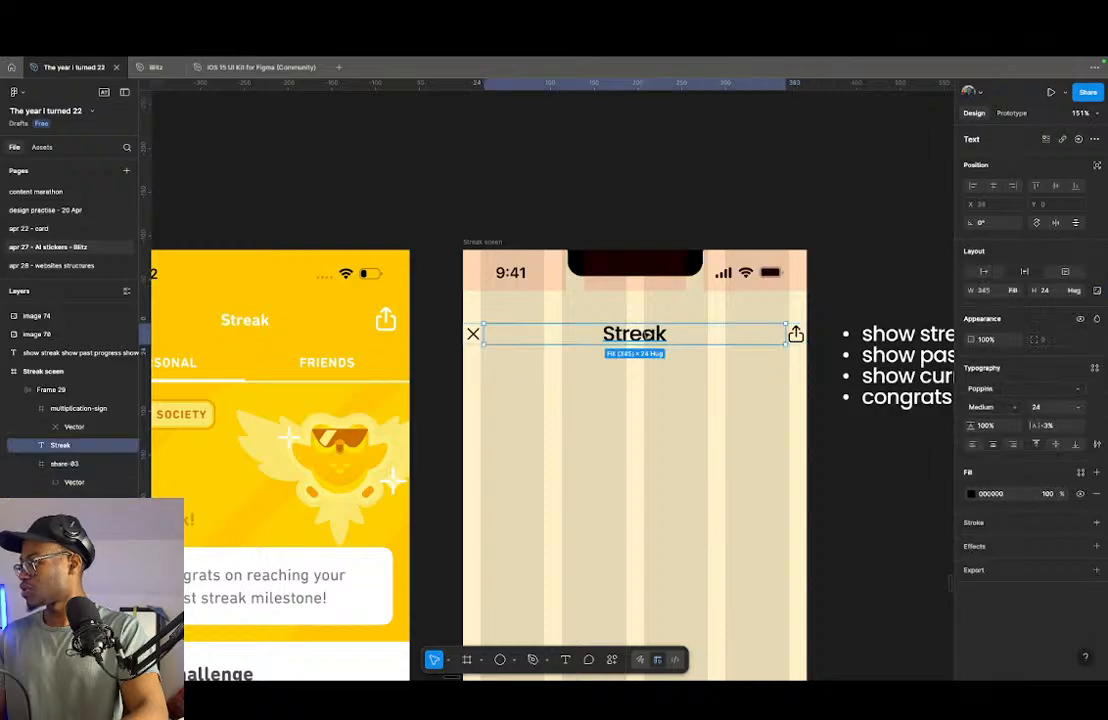
pyautogui.click(1012, 290)
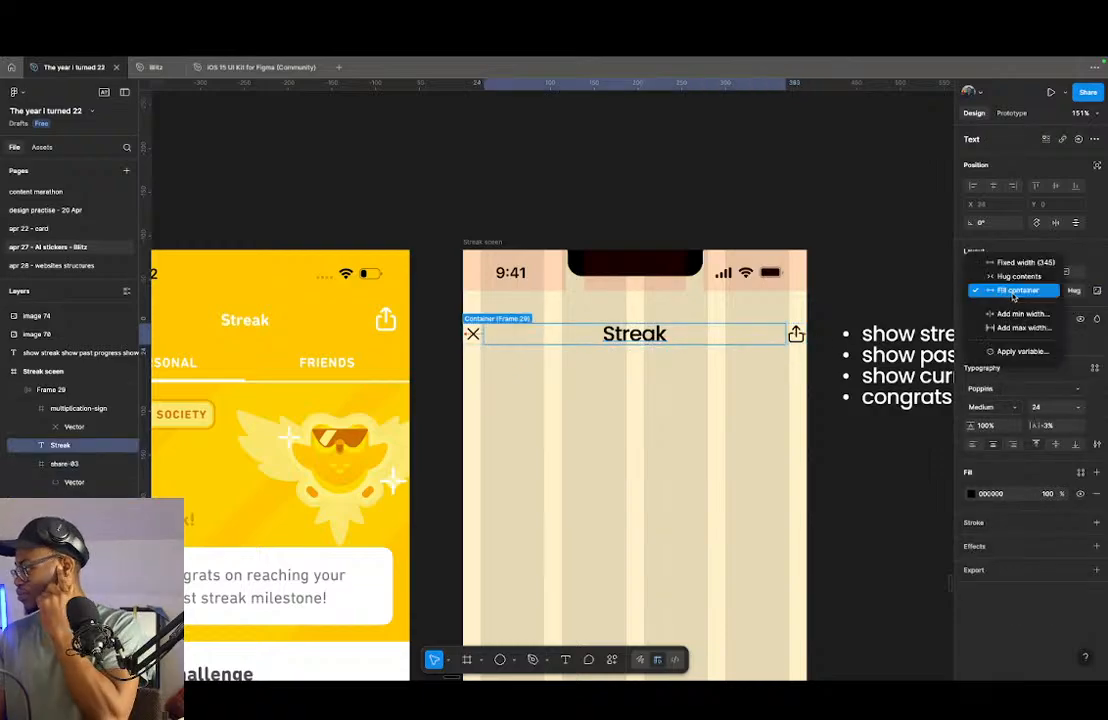
pyautogui.click(1014, 279)
# - Wrap the multiplication-sign icon in its own frame and name it "frame"
pyautogui.click(700, 334)
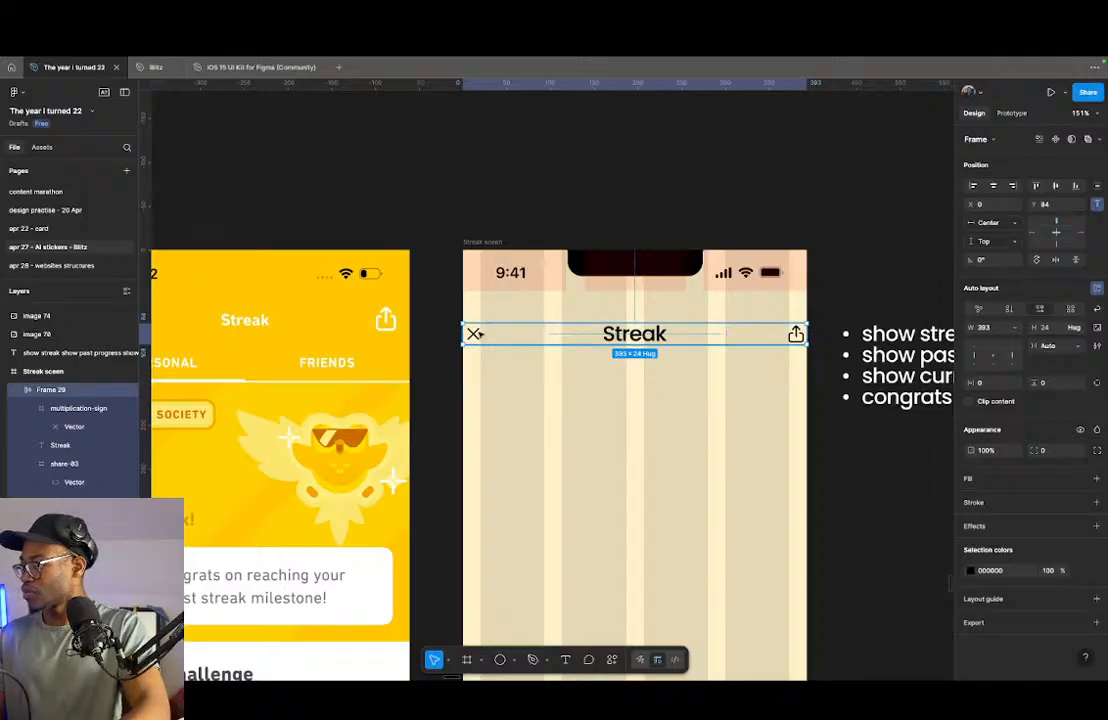
pyautogui.click(476, 335)
pyautogui.hotkey('ctrl', 'alt', 'g')
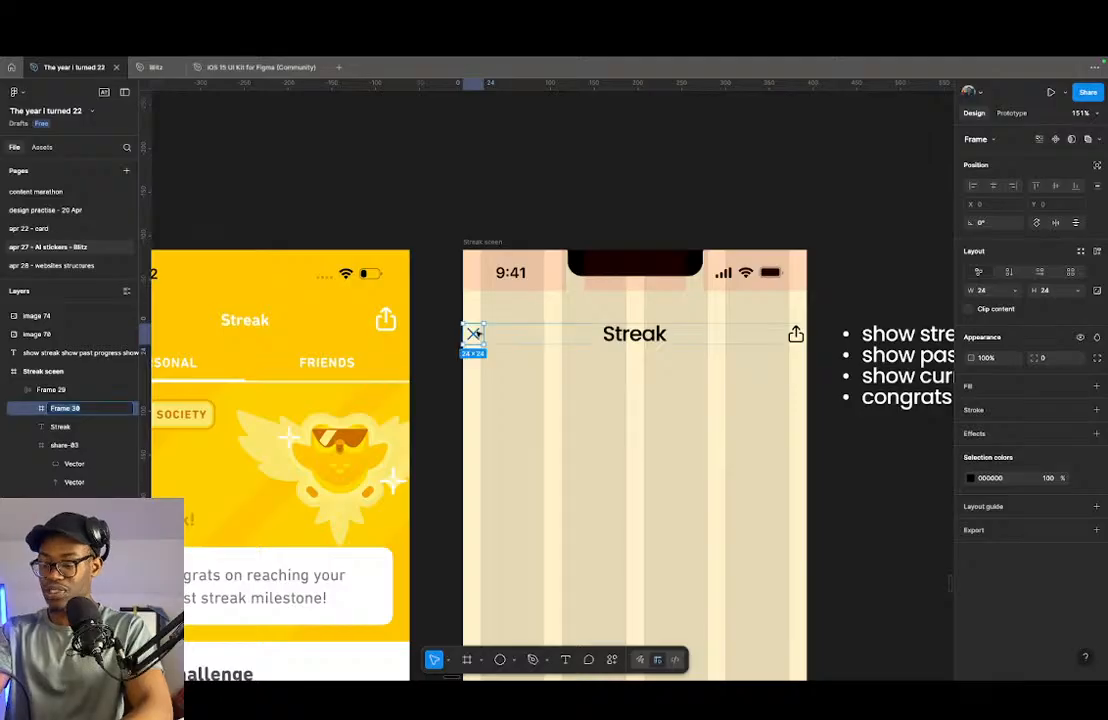
pyautogui.write('frame')
pyautogui.press('Return')
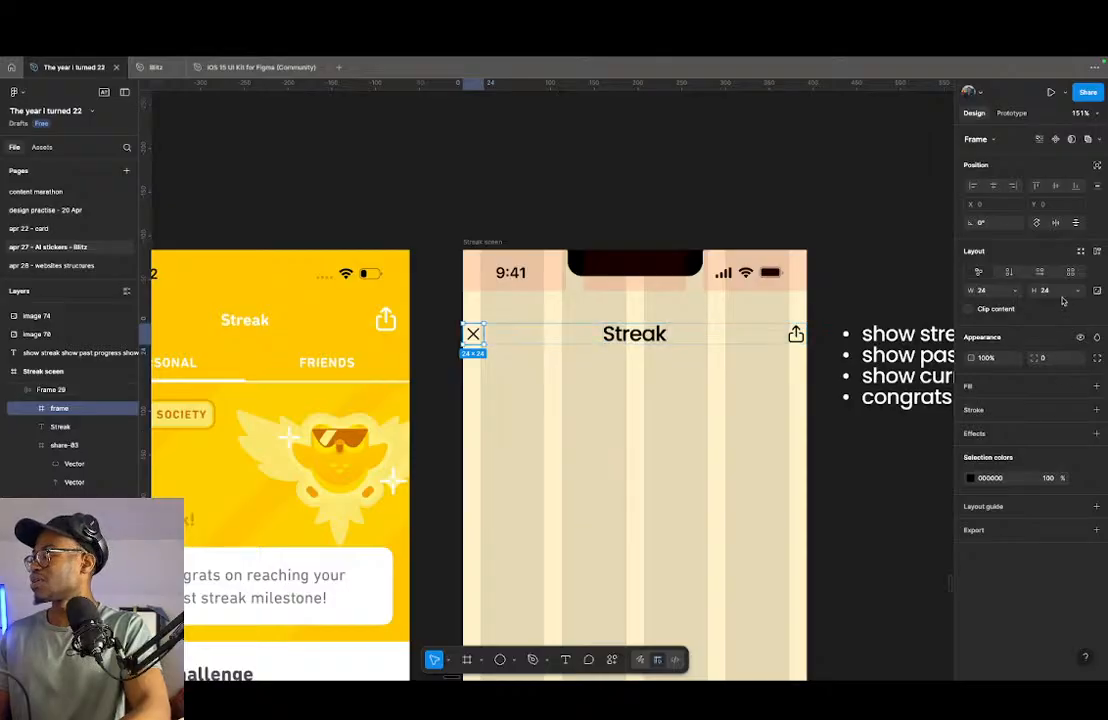
# - Apply auto layout to the frame around the multiplication-sign icon, with a padding of 8 on all sides
pyautogui.hotkey('shift', 'a')
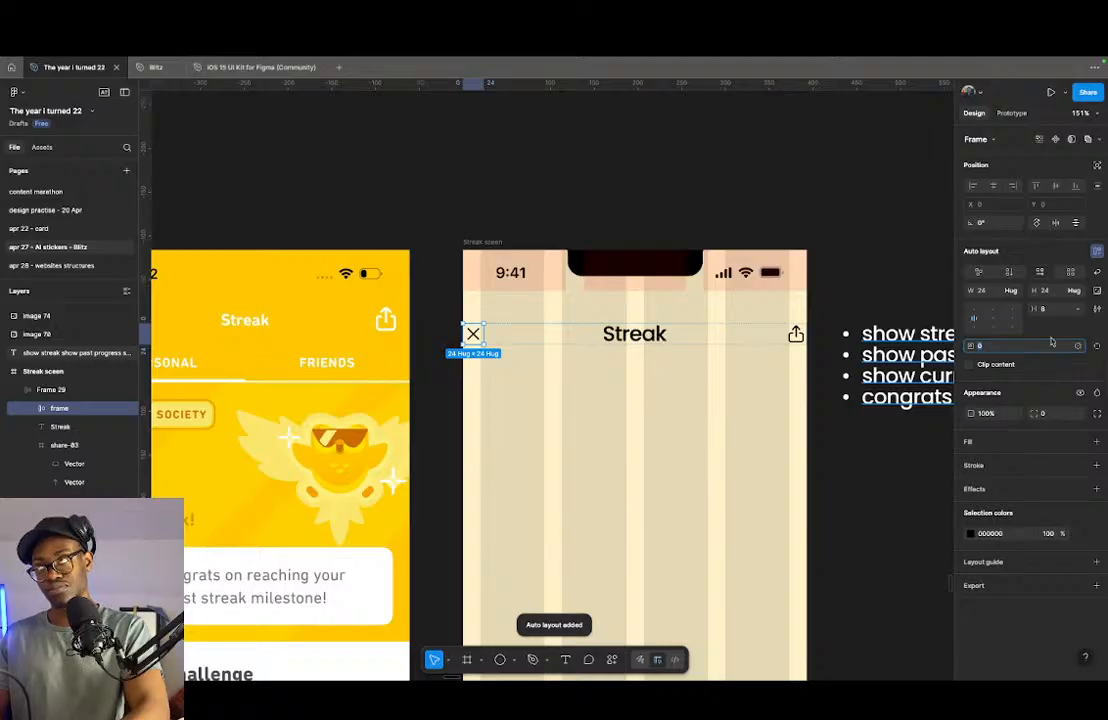
pyautogui.write('8')
pyautogui.press('Return')
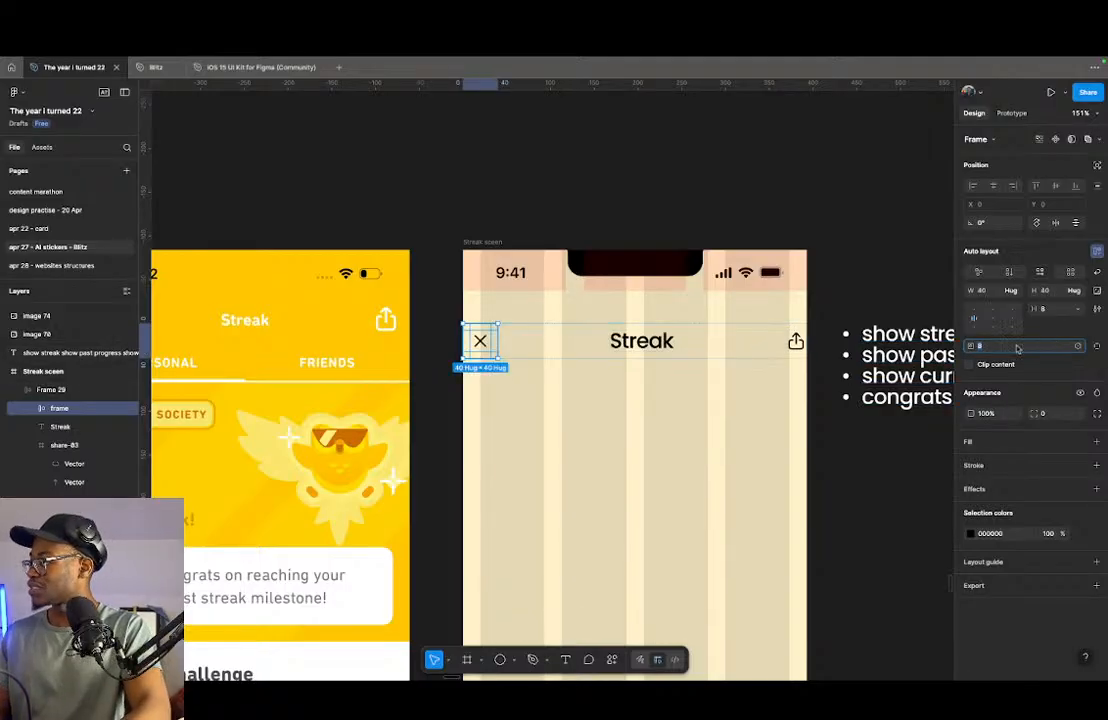
# - Wrap the share-03 icon in its own frame and name it "share"
pyautogui.click(795, 342)
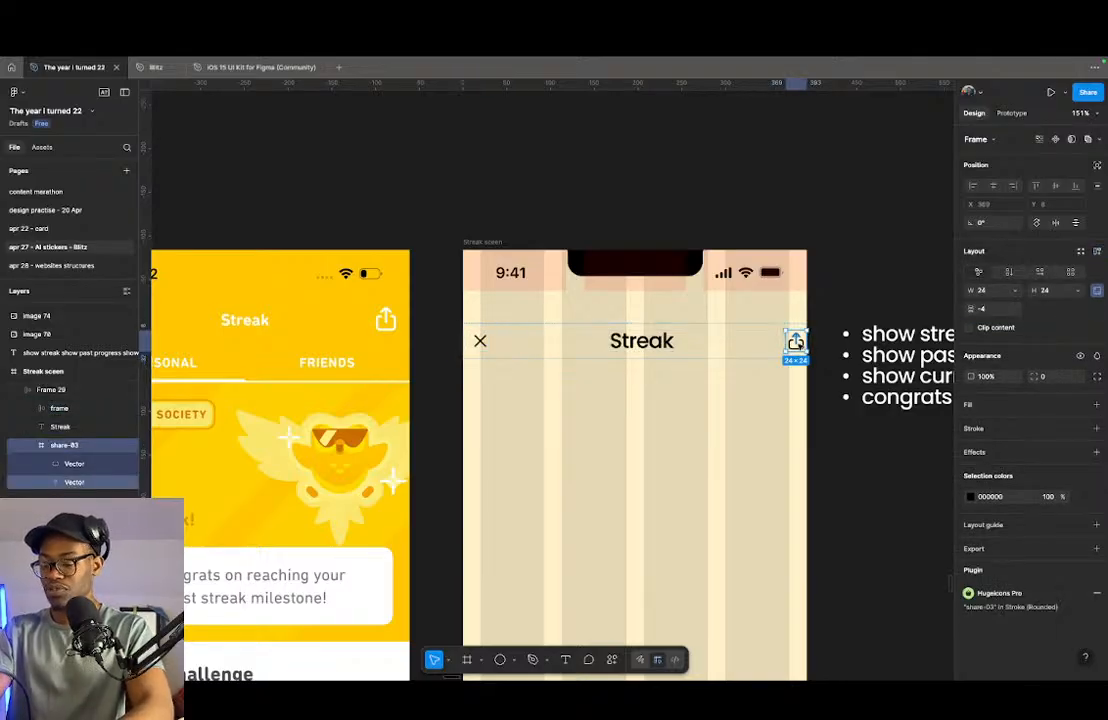
pyautogui.press('shift+super+g')
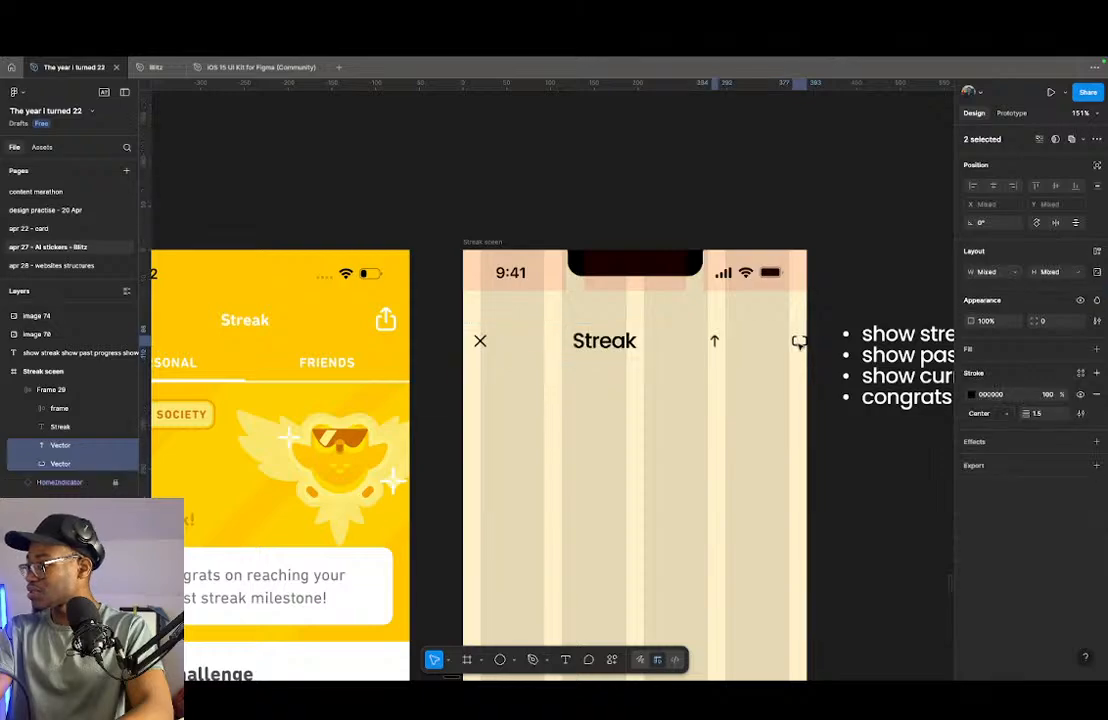
pyautogui.press('super+z')
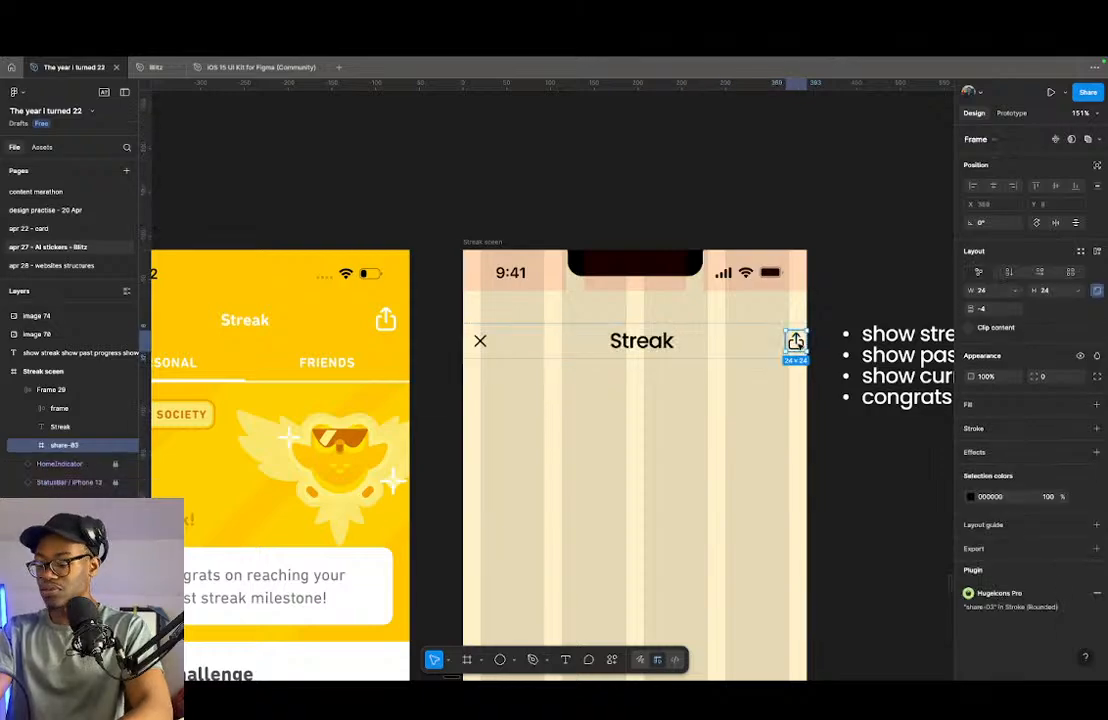
pyautogui.press('super+alt+g')
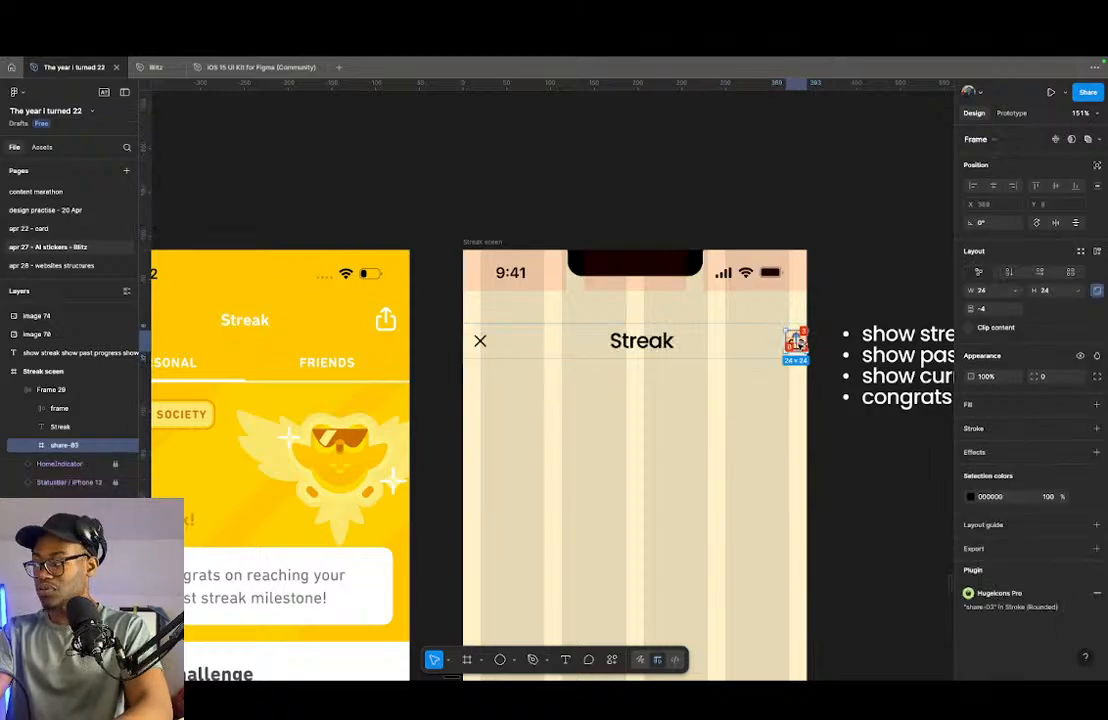
pyautogui.press('super+z')
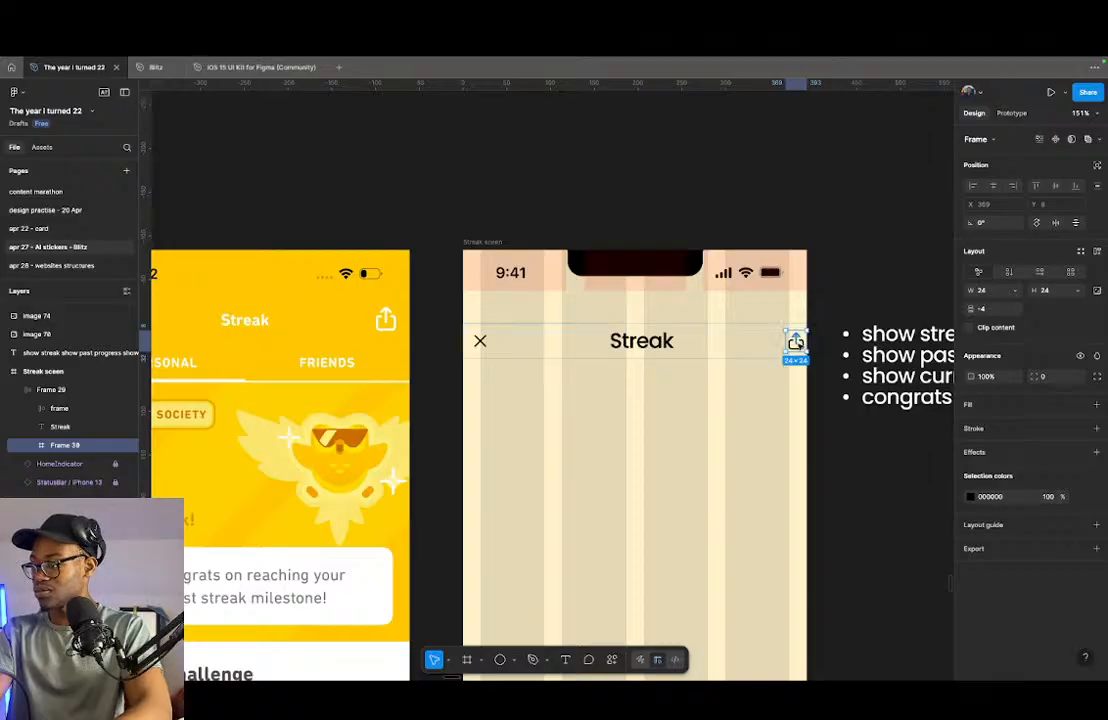
pyautogui.press('super+shift+z')
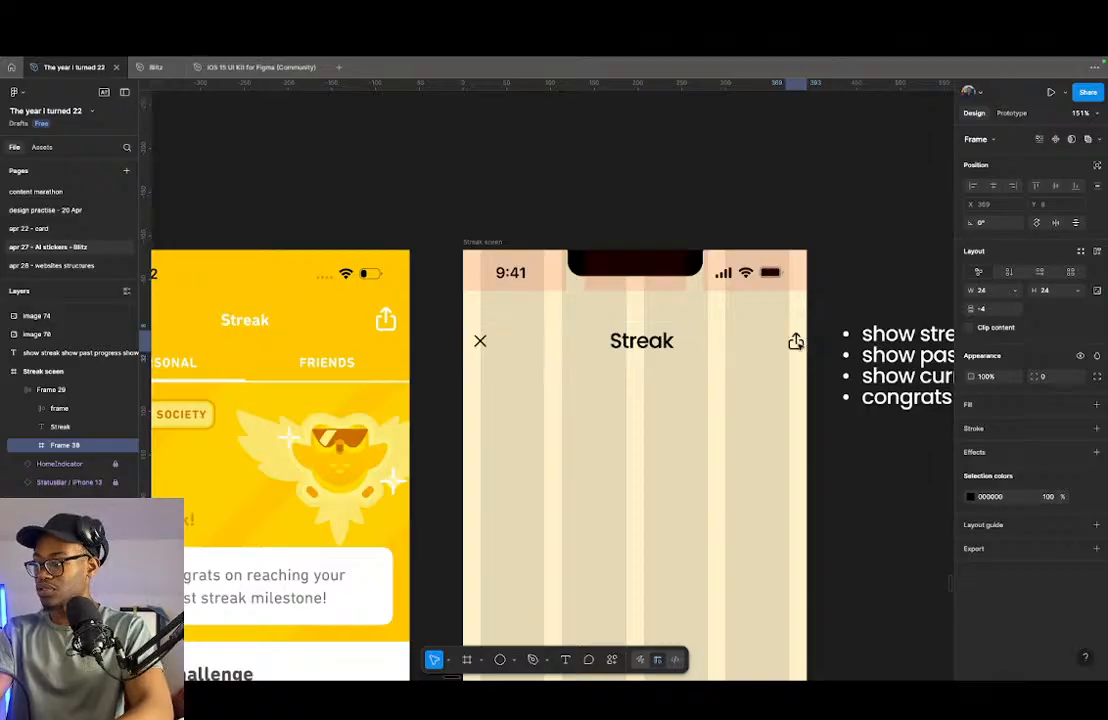
pyautogui.press('super+r')
pyautogui.write('share')
pyautogui.press('Return')
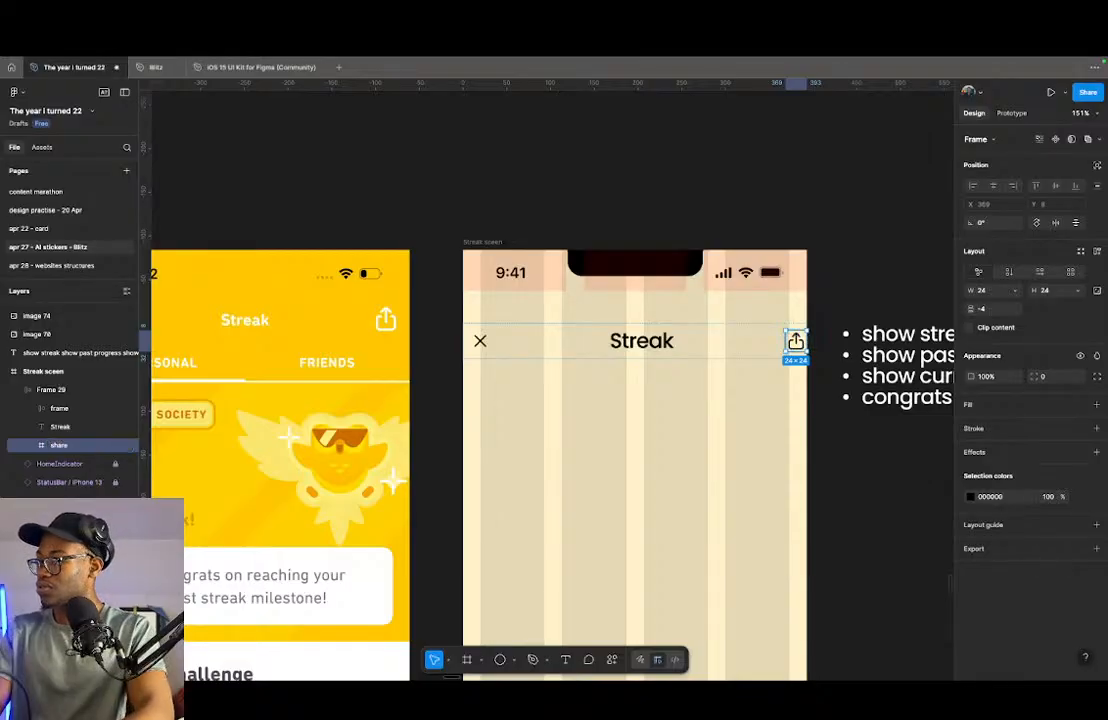
# - Apply auto layout with a padding of 8 on all sides to the "share" frame and check its nested layers
pyautogui.hotkey('shift', 'a')
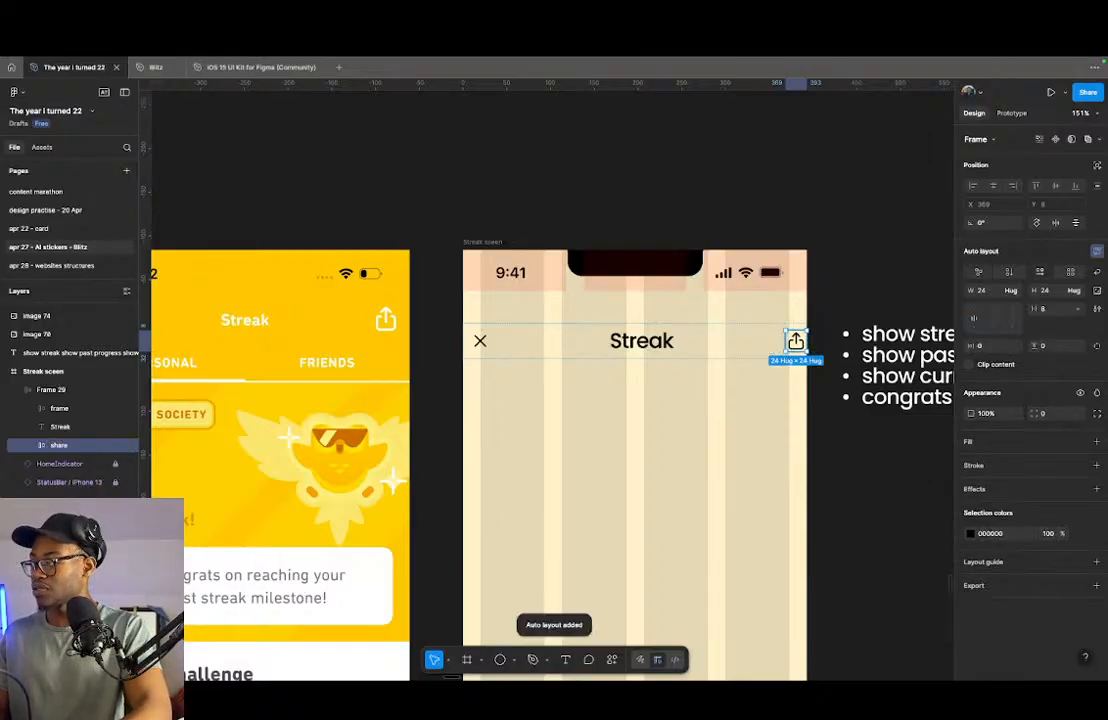
pyautogui.keyDown('super'); pyautogui.click(1068, 347); pyautogui.keyUp('super')
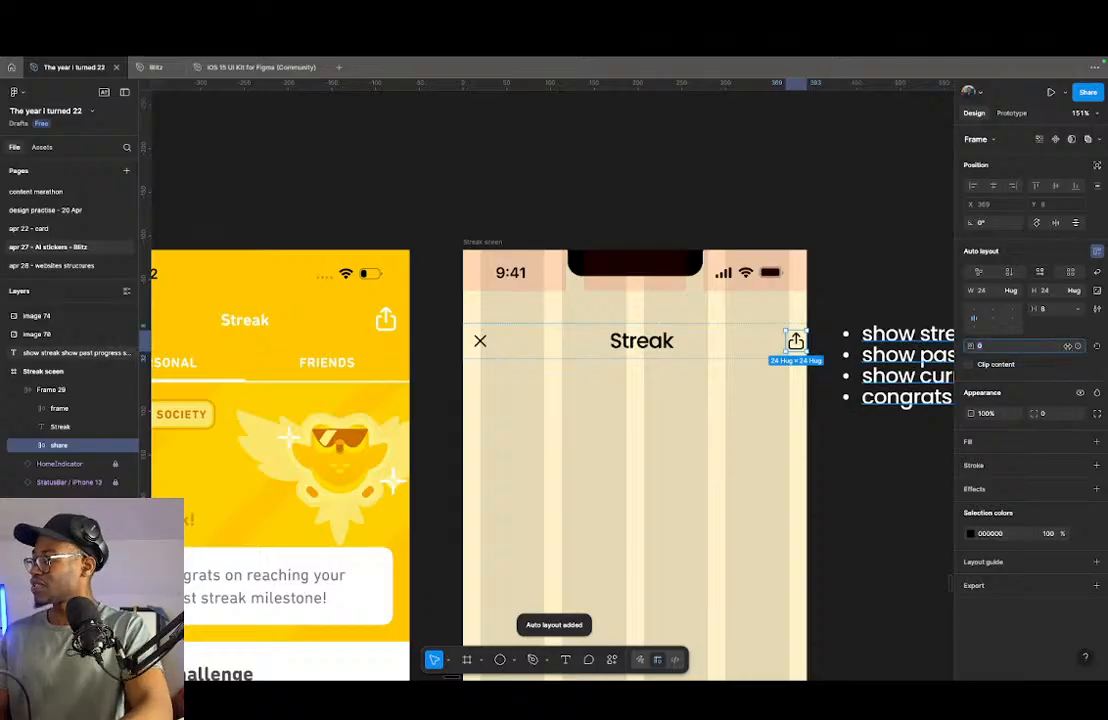
pyautogui.write('8')
pyautogui.press('Return')
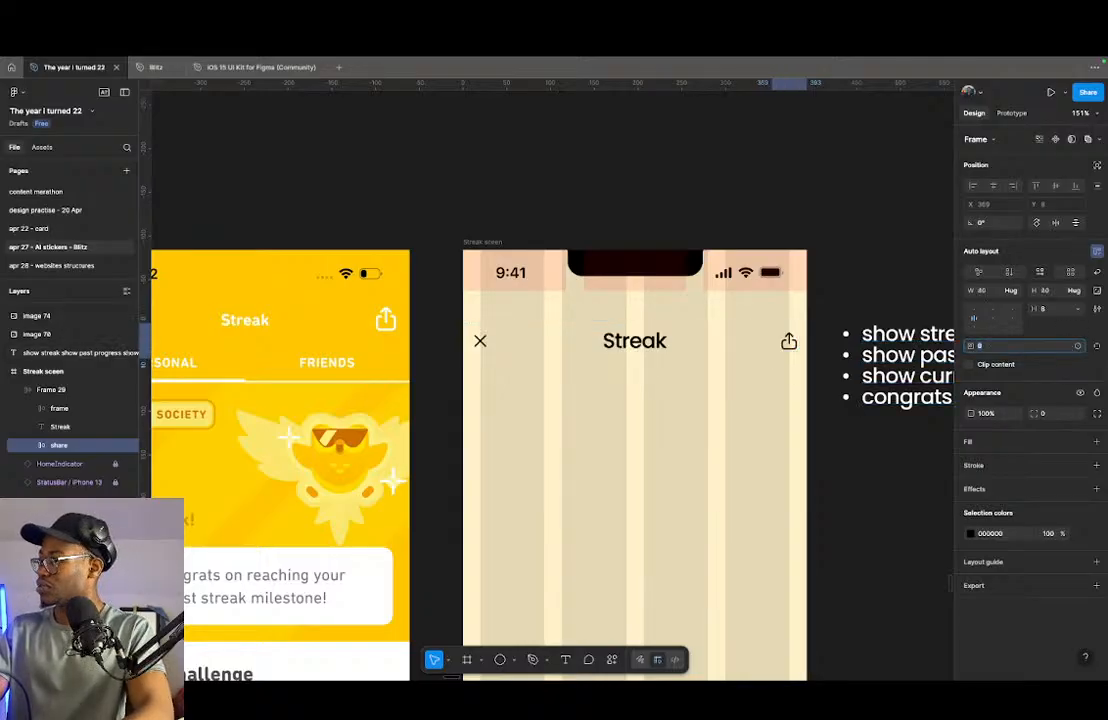
pyautogui.click(32, 448)
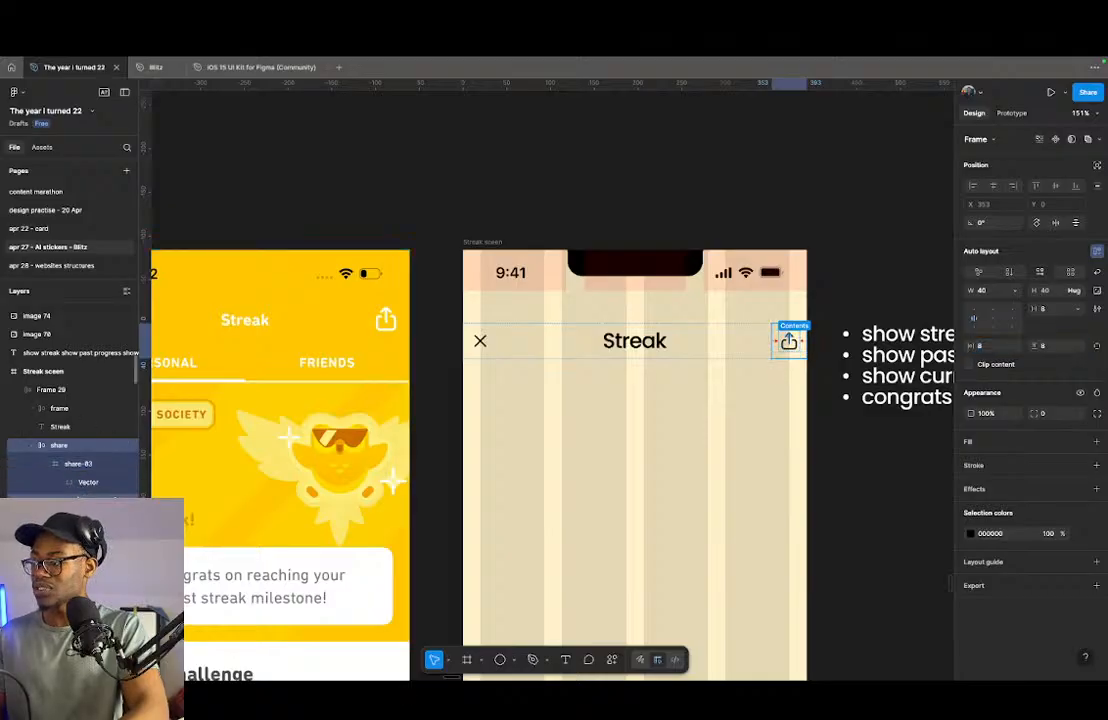
pyautogui.click(48, 467)
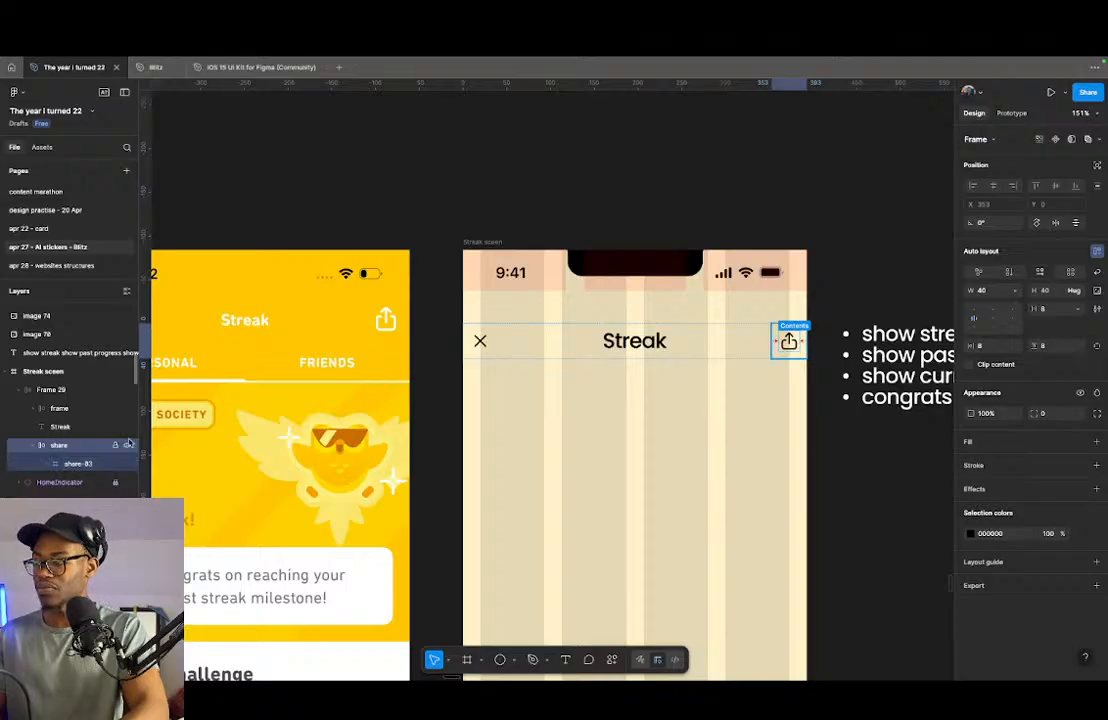
# - Set the header frame's horizontal padding to 16
pyautogui.click(714, 337)
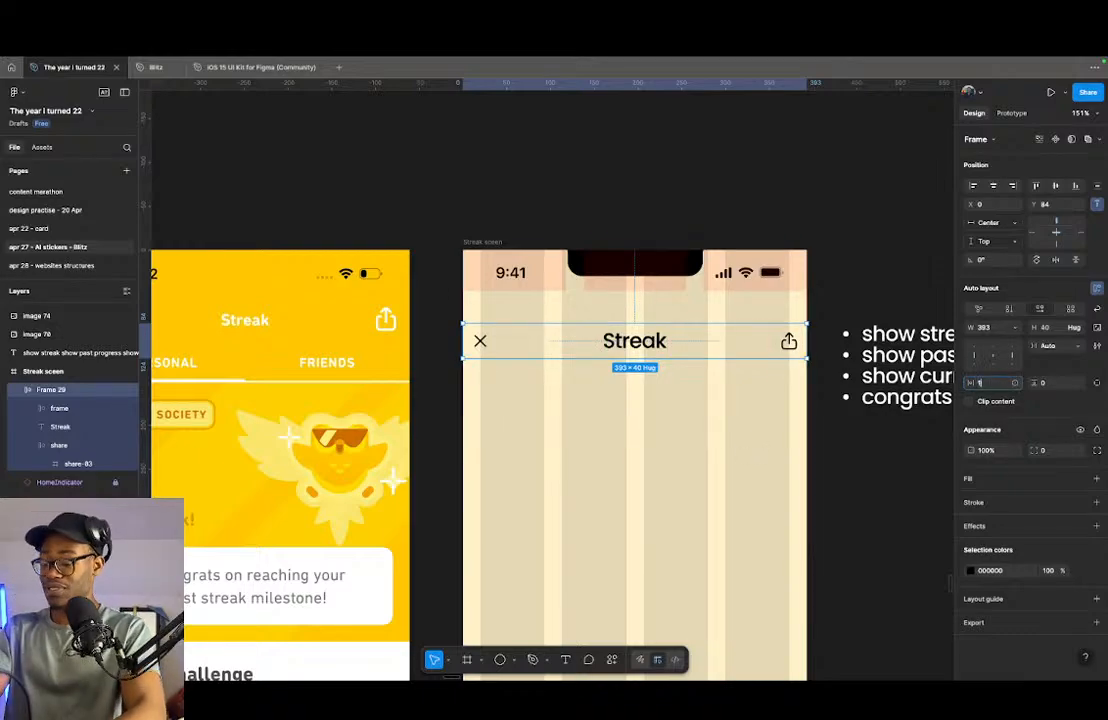
pyautogui.press('Return')
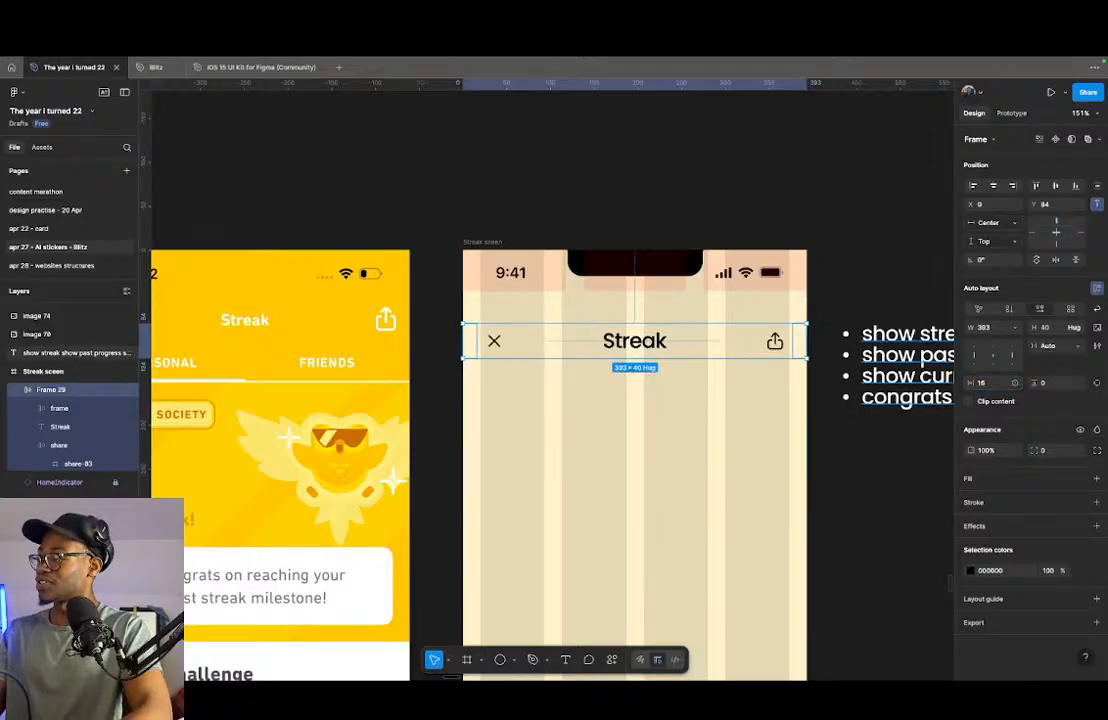
pyautogui.click(996, 387)
pyautogui.scroll(6, 835, 356)
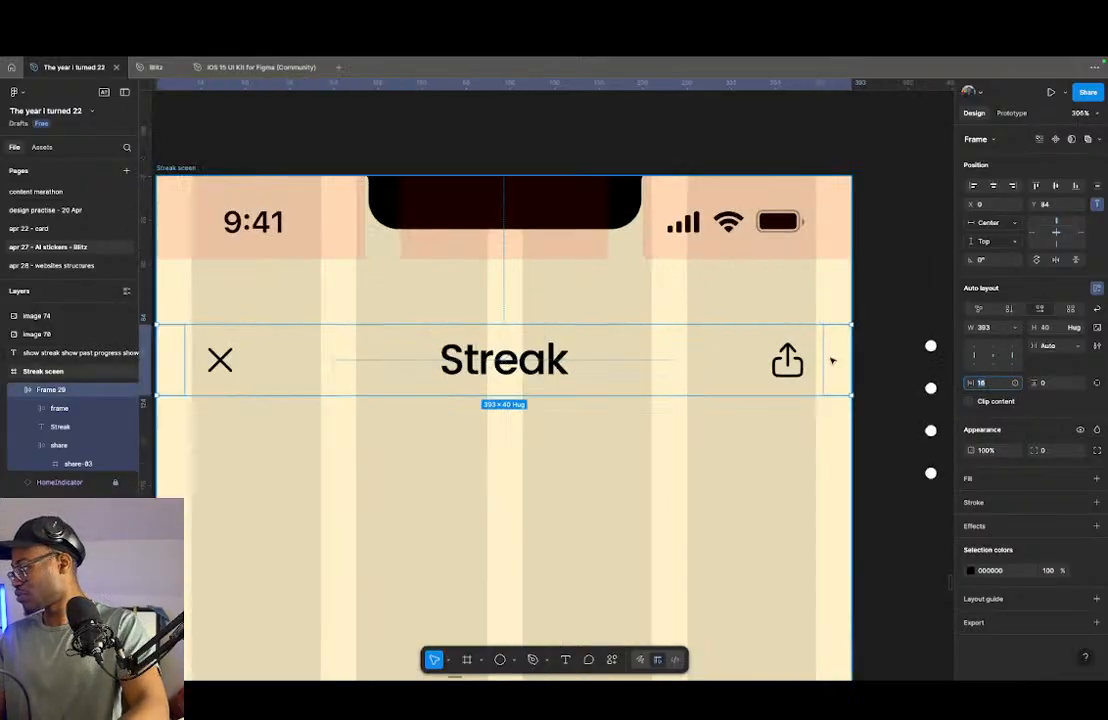
# - Set the header frame's horizontal padding to 20, trying 24 first
pyautogui.write('24')
pyautogui.press('Return')
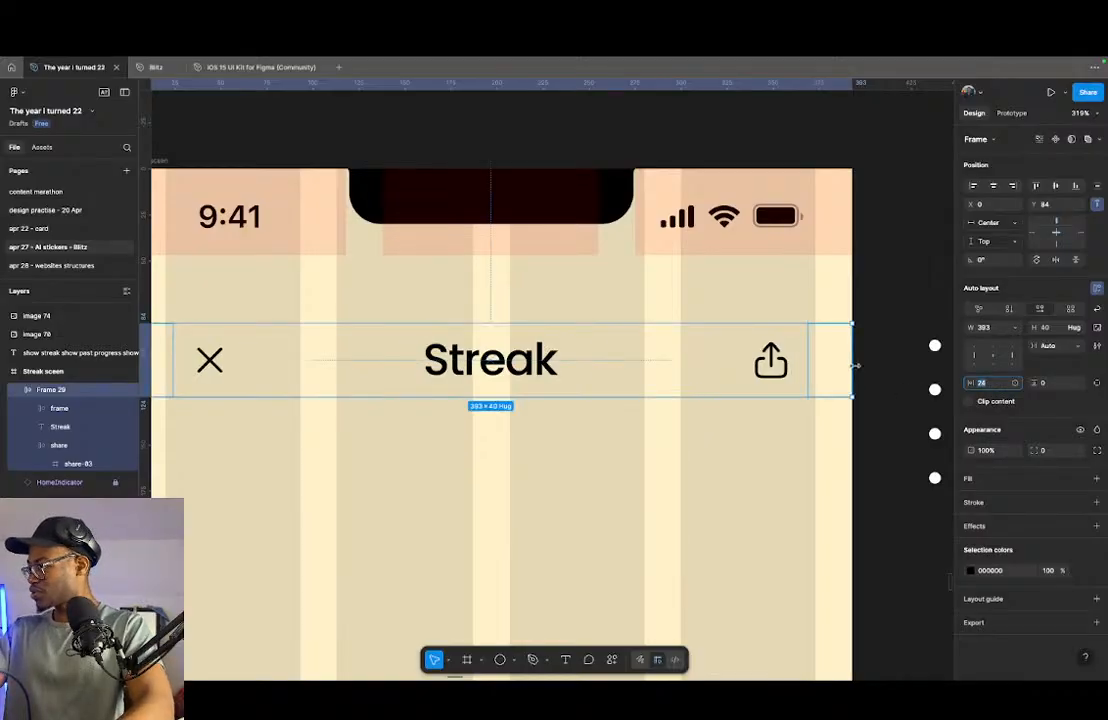
pyautogui.press('Down')
pyautogui.press('Down')
pyautogui.press('Down')
pyautogui.press('Down')
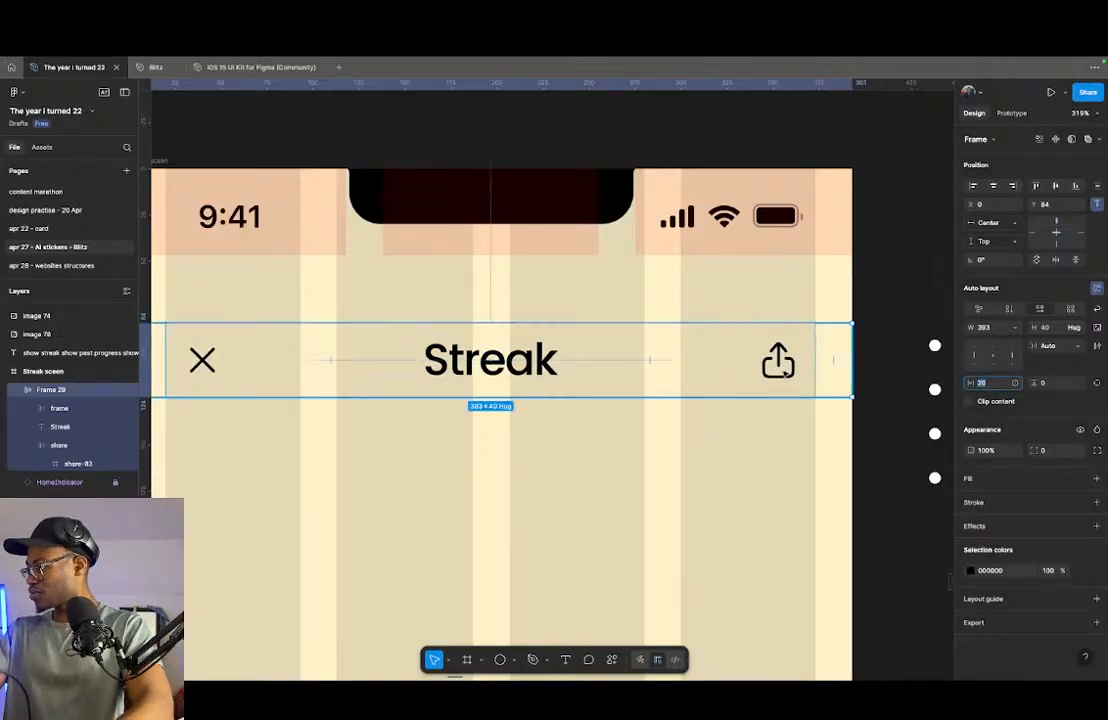
# - Set the header frame's vertical padding to 8 after trying 16
pyautogui.scroll(-5, 789, 366)
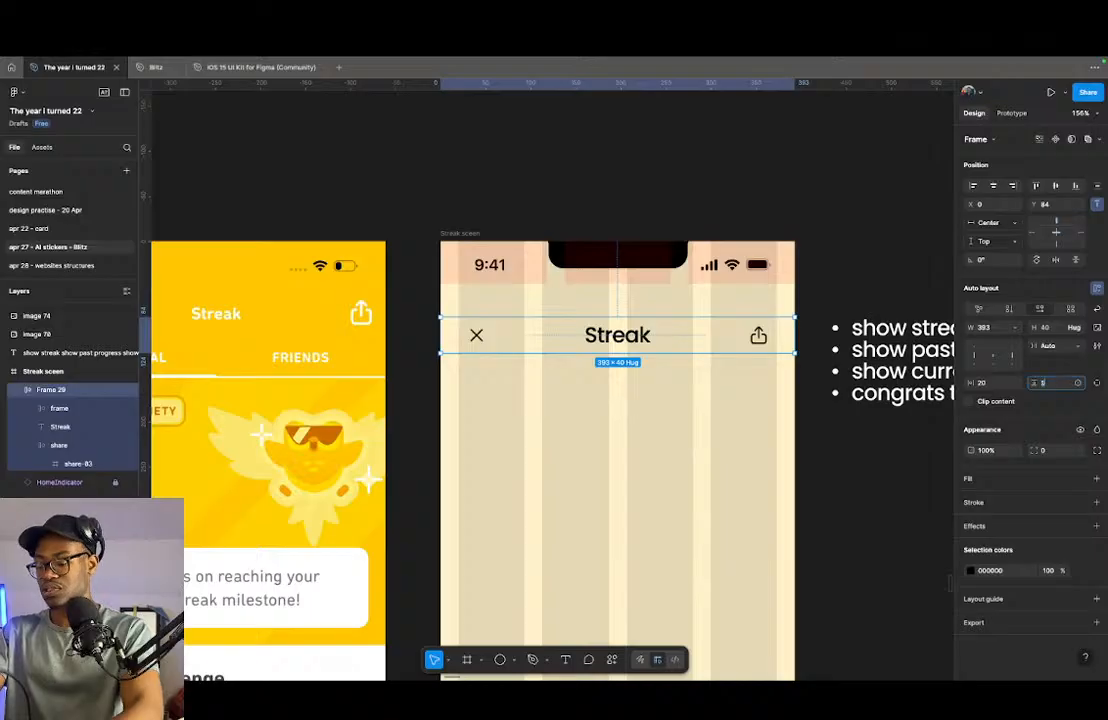
pyautogui.write('16')
pyautogui.press('Return')
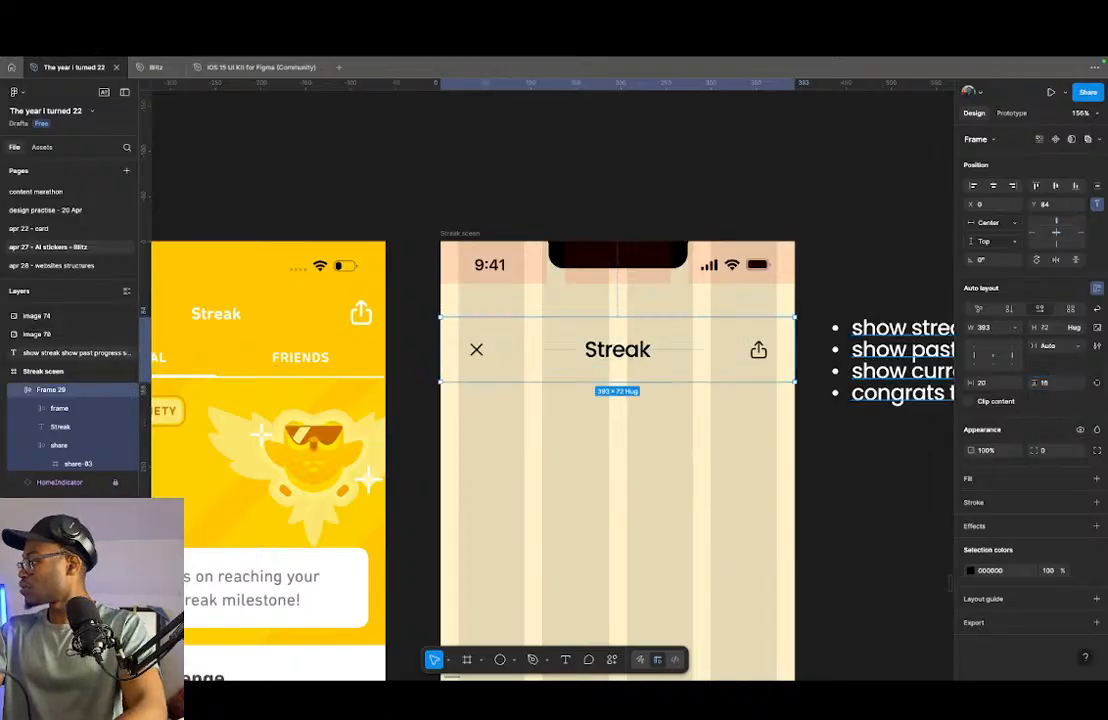
pyautogui.click(1044, 383)
pyautogui.write('8')
pyautogui.press('Return')
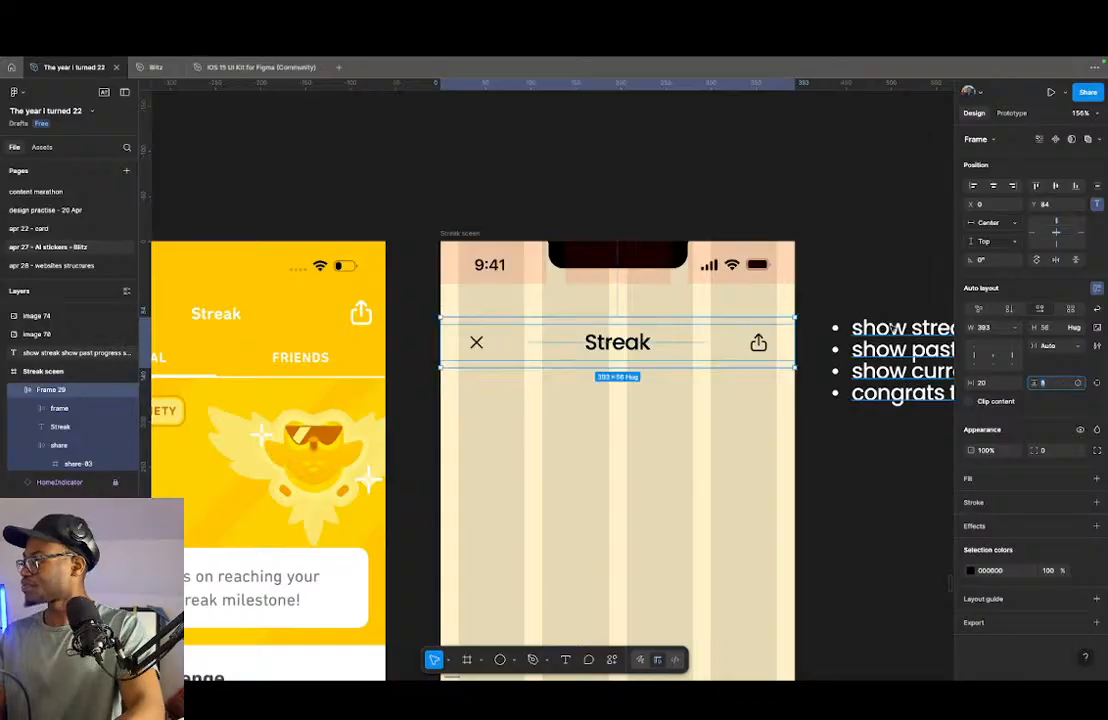
# - Move the header frame up to sit directly below the status bar on the streak screen, and deselect it
pyautogui.moveTo(649, 345); pyautogui.dragTo(636, 311)
pyautogui.click(696, 444)
pyautogui.scroll(-5, 551, 378)
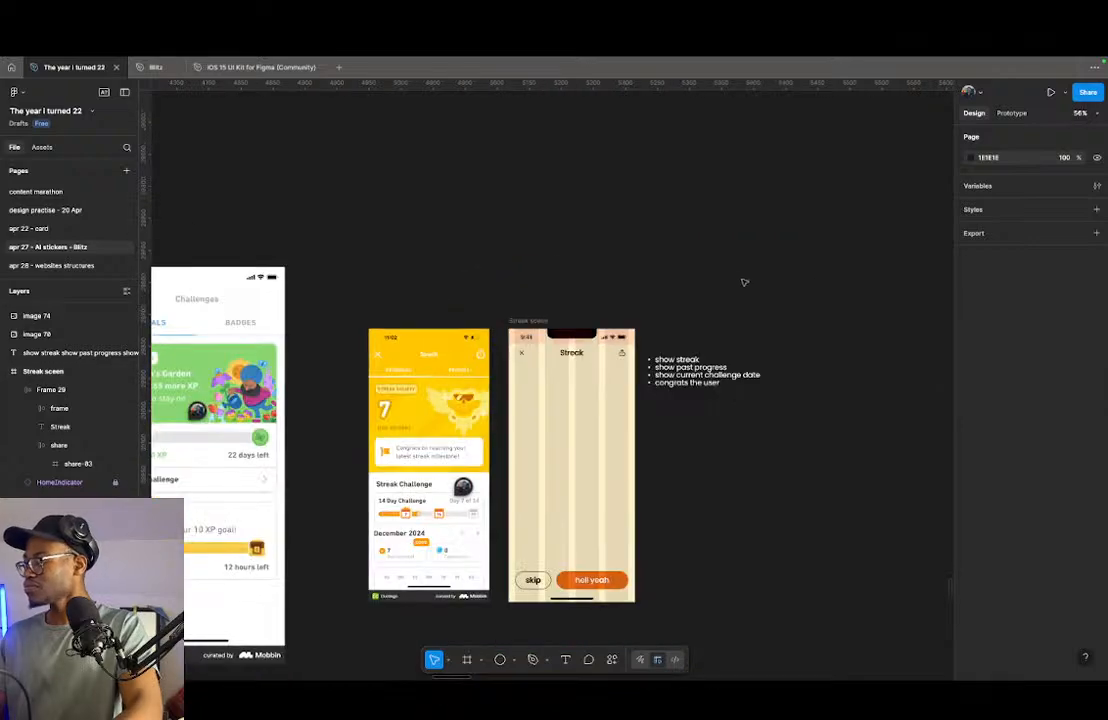
pyautogui.scroll(3, 576, 372)
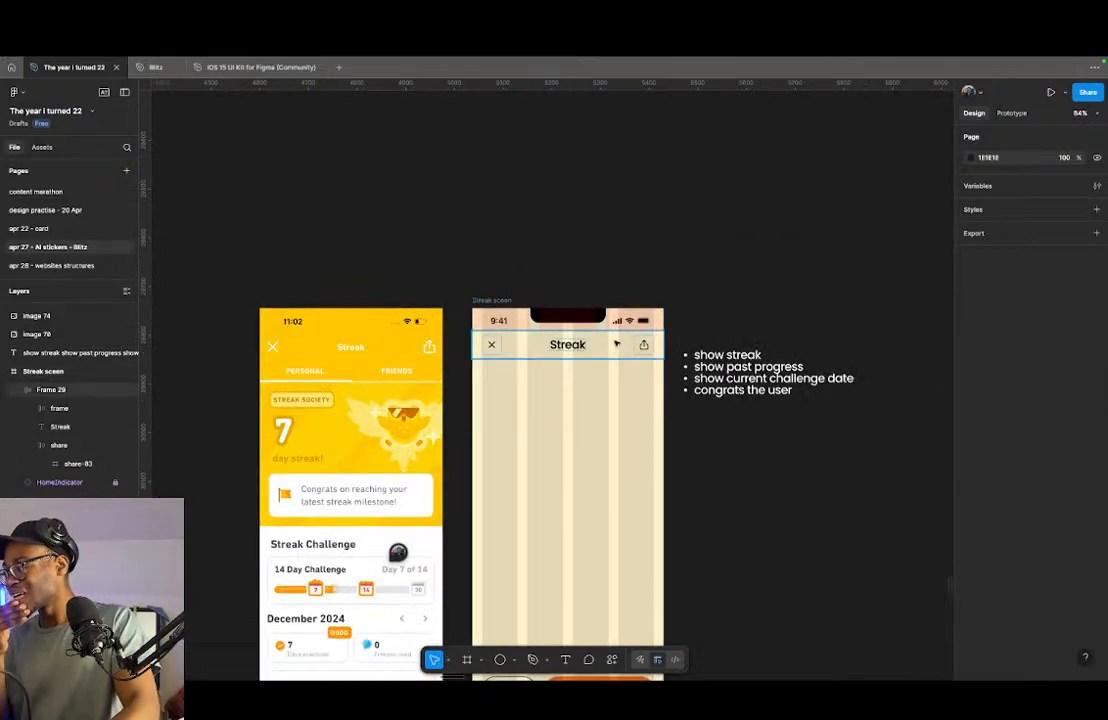
# - Examine the orange planner app reference screens for how they present progress bars, the progress ring and day cards
pyautogui.scroll(-10, 617, 344)
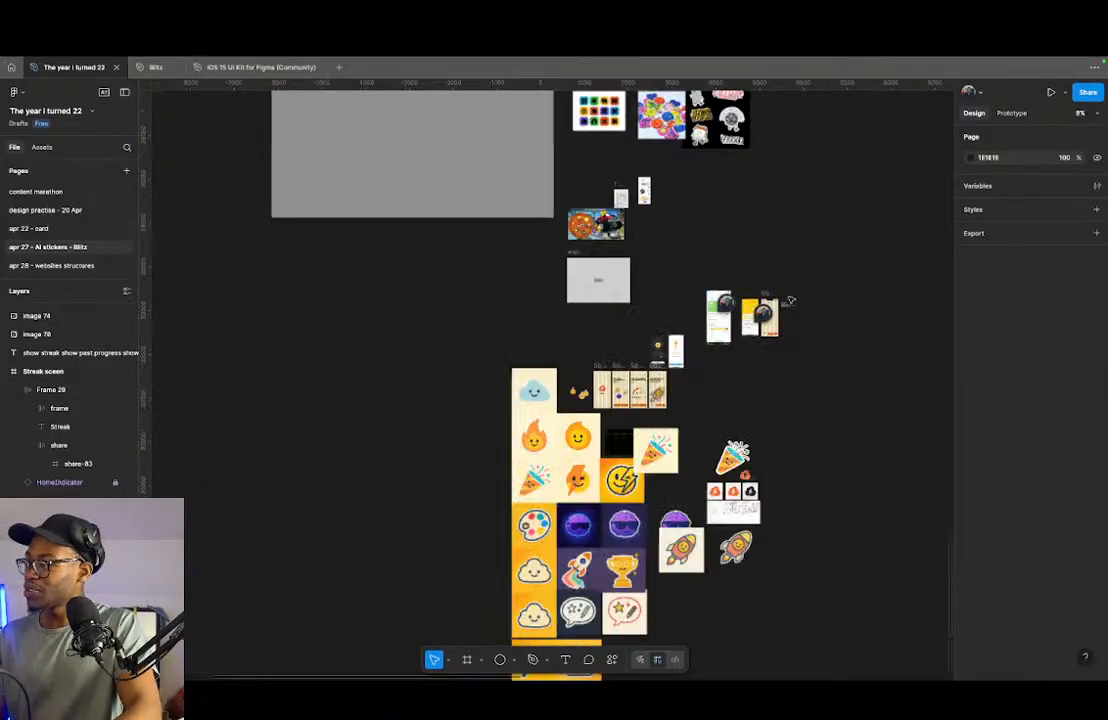
pyautogui.scroll(5, 676, 300)
pyautogui.scroll(4, 717, 188)
pyautogui.moveTo(461, 188); pyautogui.dragTo(650, 257)
pyautogui.scroll(5, 256, 198)
pyautogui.scroll(6, 642, 202)
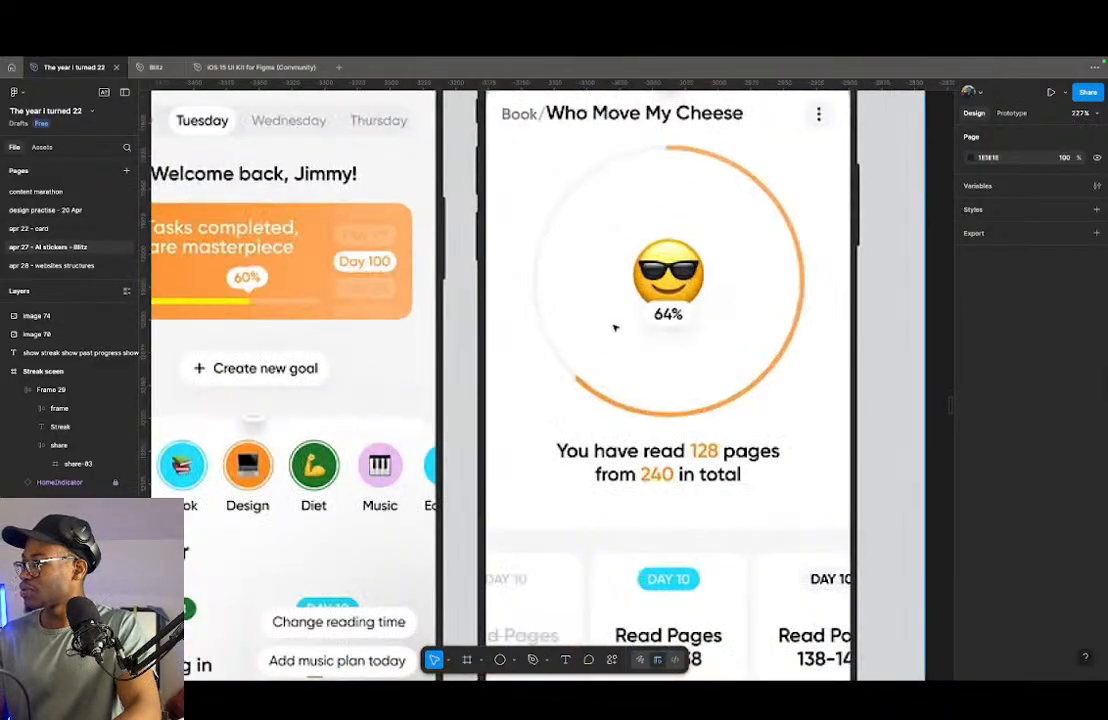
pyautogui.scroll(-1, 611, 322)
pyautogui.scroll(-5, 600, 320)
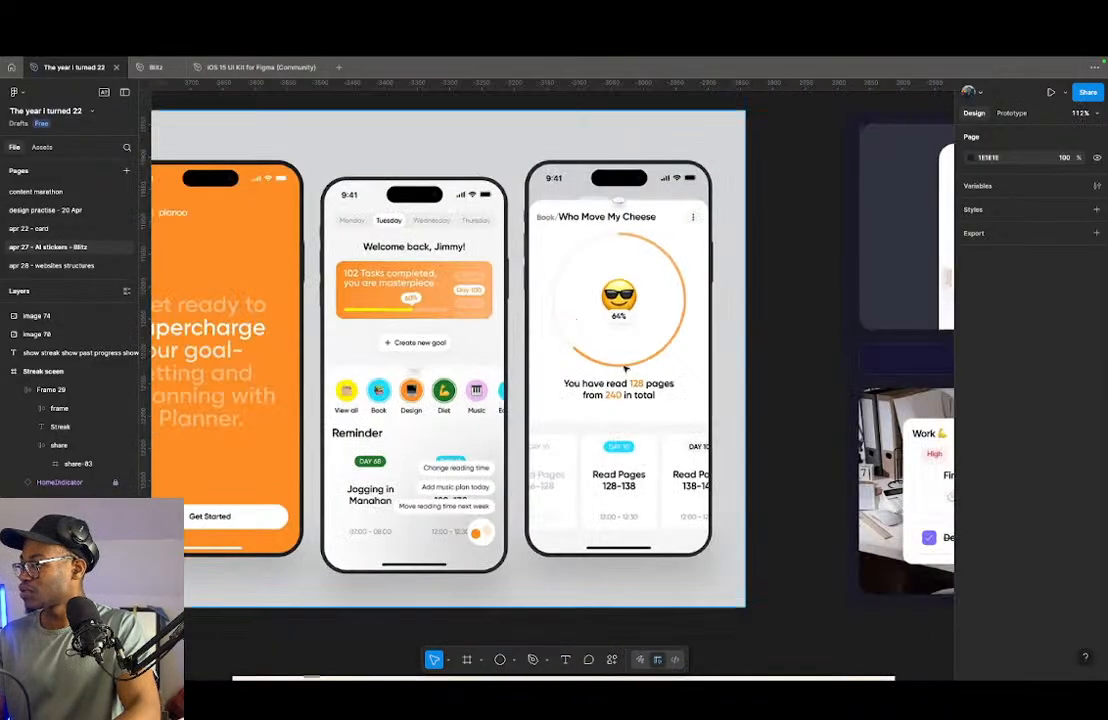
pyautogui.scroll(3, 441, 345)
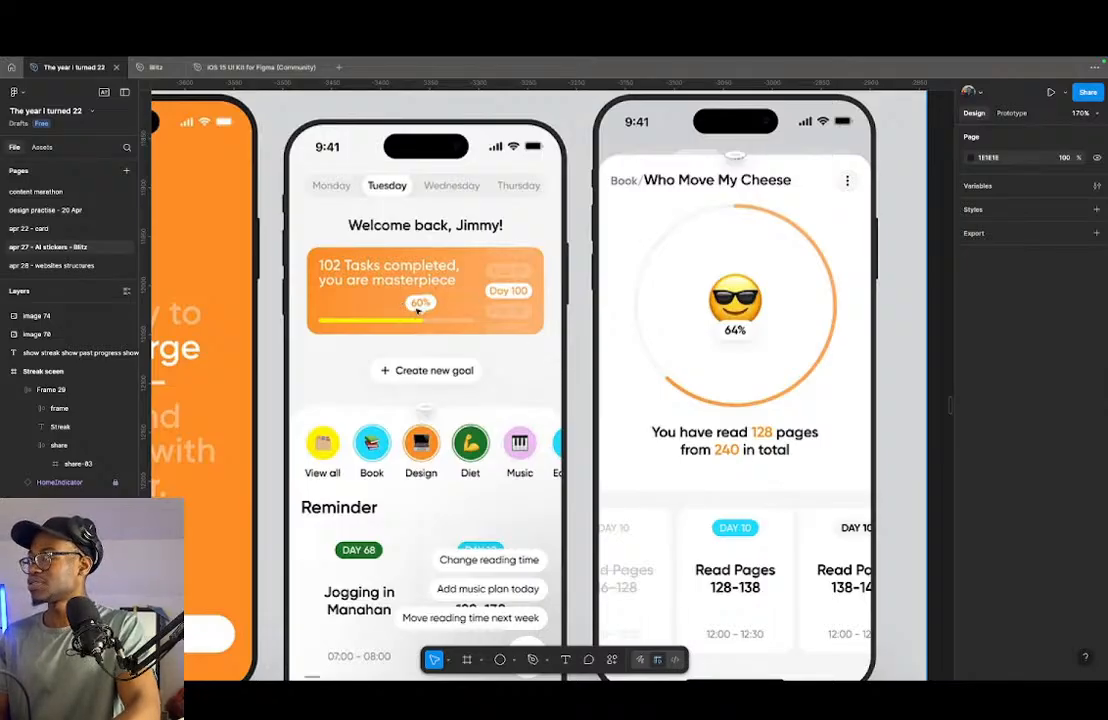
pyautogui.scroll(-2, 519, 287)
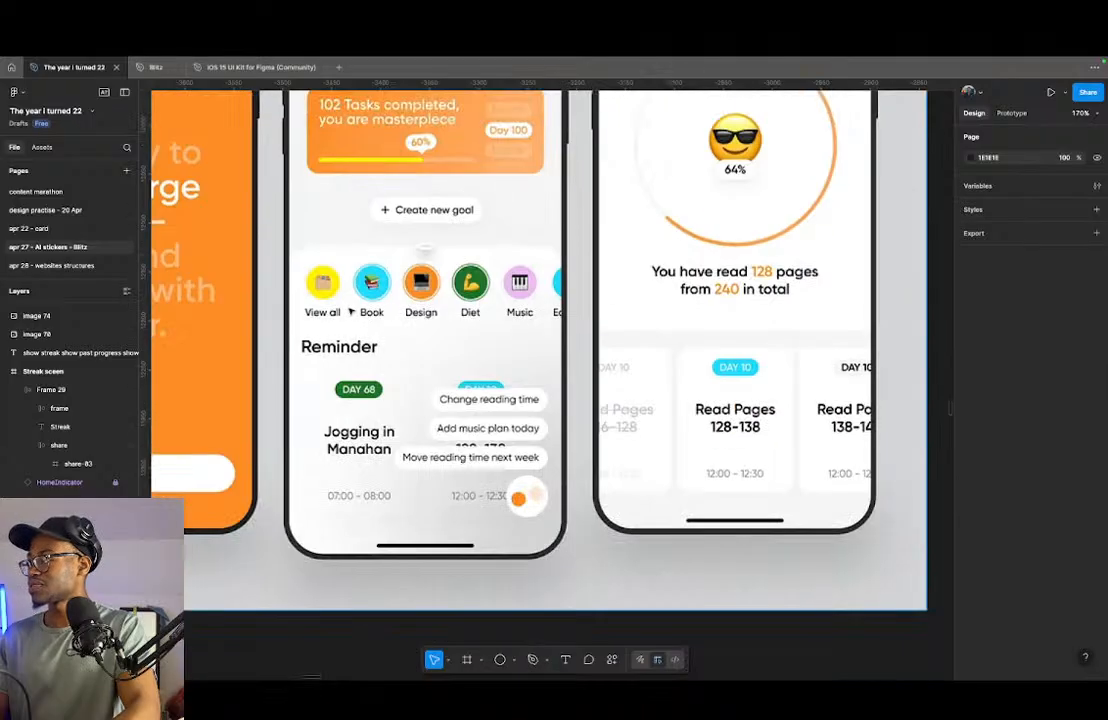
pyautogui.scroll(-5, 518, 350)
pyautogui.scroll(6, 518, 350)
pyautogui.scroll(-1, 358, 324)
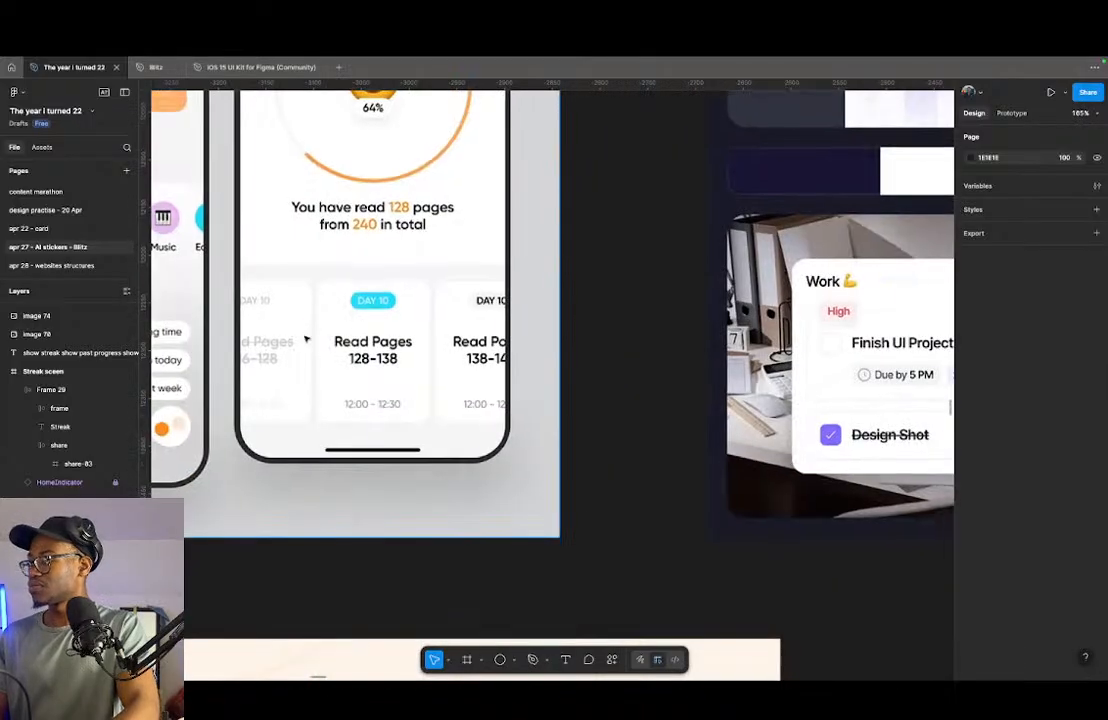
pyautogui.scroll(-2, 335, 358)
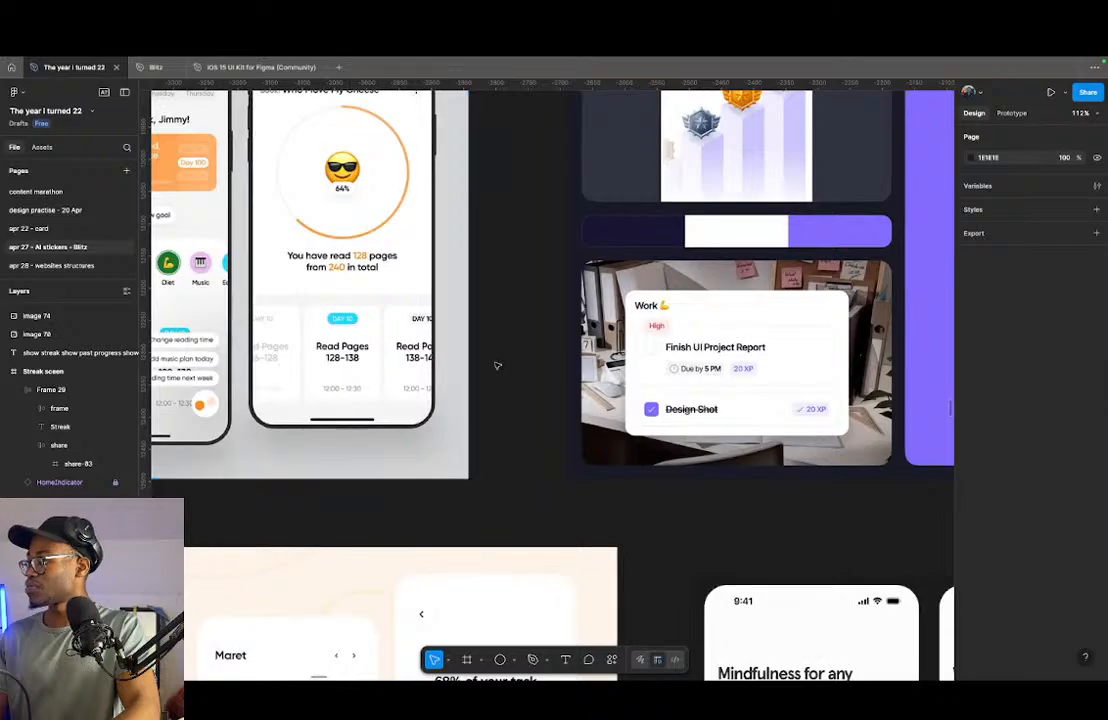
# - Examine the purple task app reference for its badges, level card and XP tags, and the mindfulness onboarding screens for their layout
pyautogui.scroll(-5, 497, 368)
pyautogui.scroll(6, 570, 256)
pyautogui.scroll(2, 729, 256)
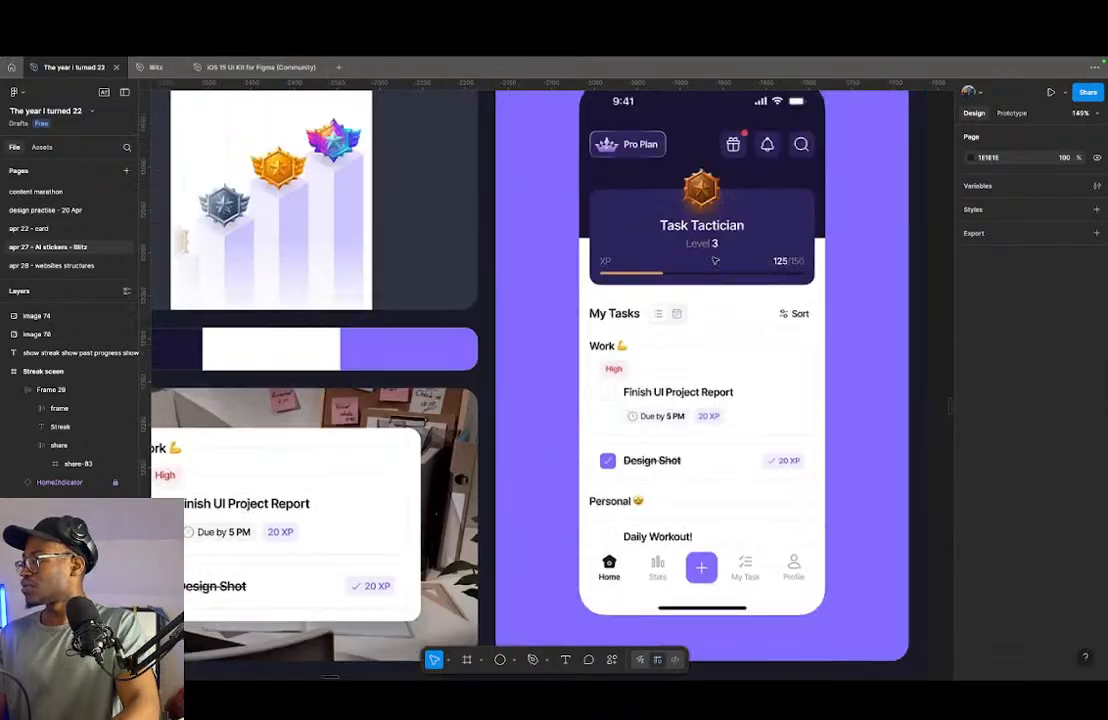
pyautogui.scroll(-2, 729, 256)
pyautogui.scroll(7, 336, 218)
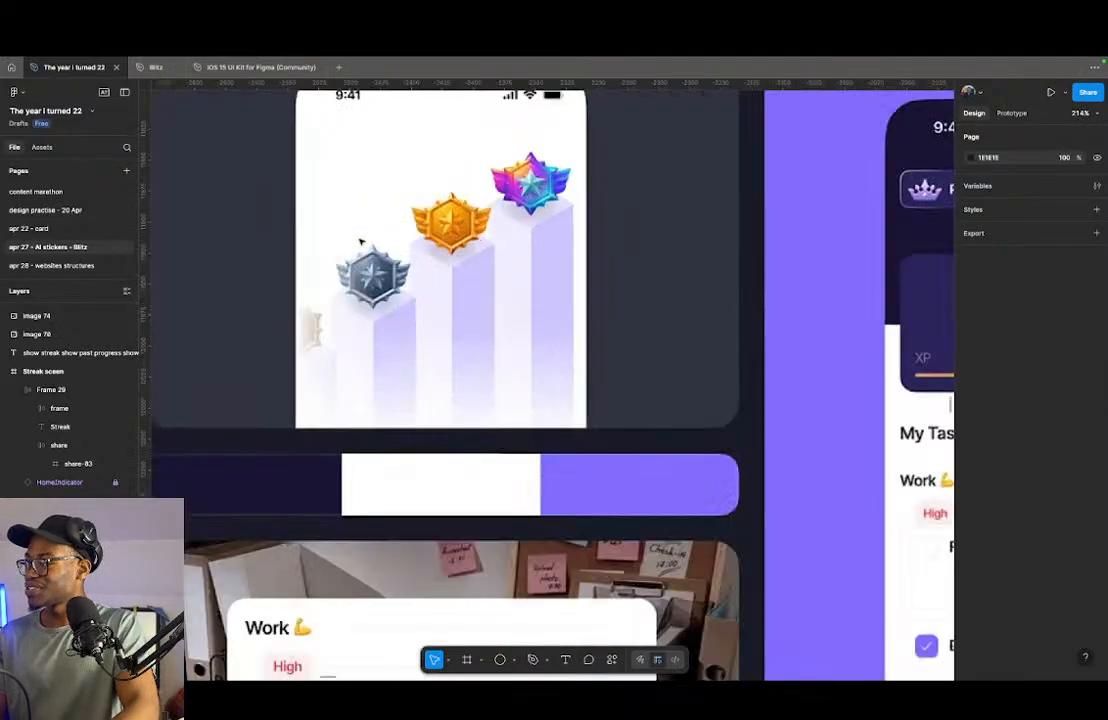
pyautogui.scroll(-4, 462, 247)
pyautogui.scroll(-5, 487, 292)
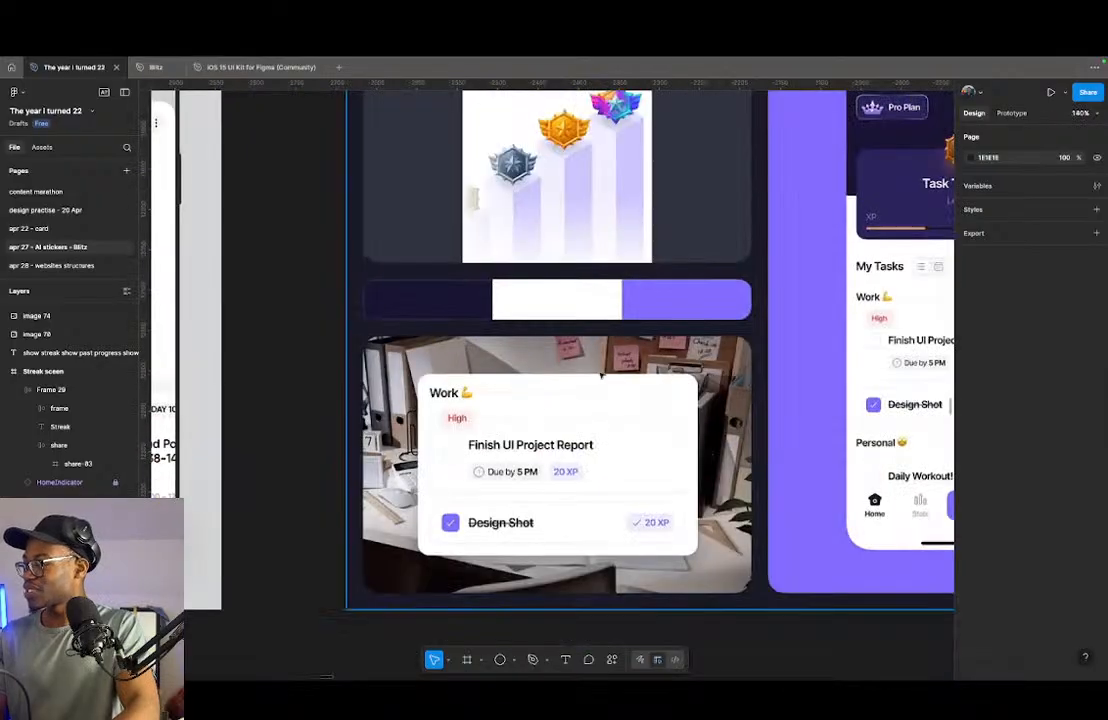
pyautogui.scroll(-3, 433, 386)
pyautogui.scroll(5, 663, 370)
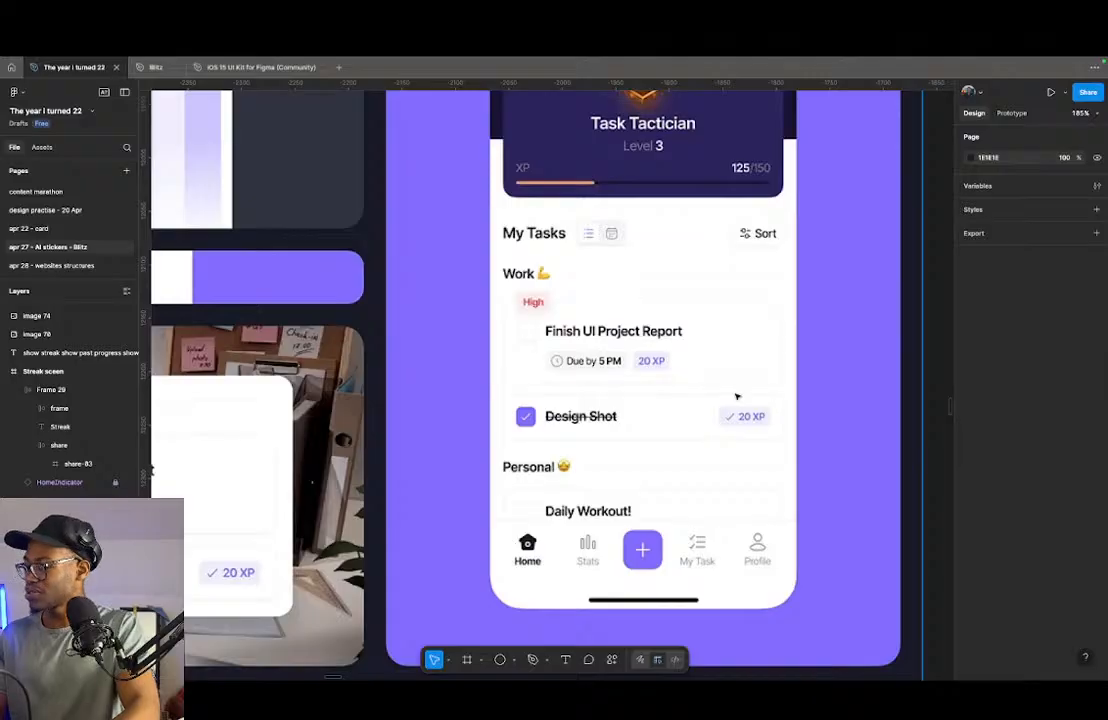
pyautogui.scroll(-2, 555, 355)
pyautogui.scroll(-5, 578, 390)
pyautogui.scroll(-2, 578, 390)
pyautogui.scroll(3, 584, 406)
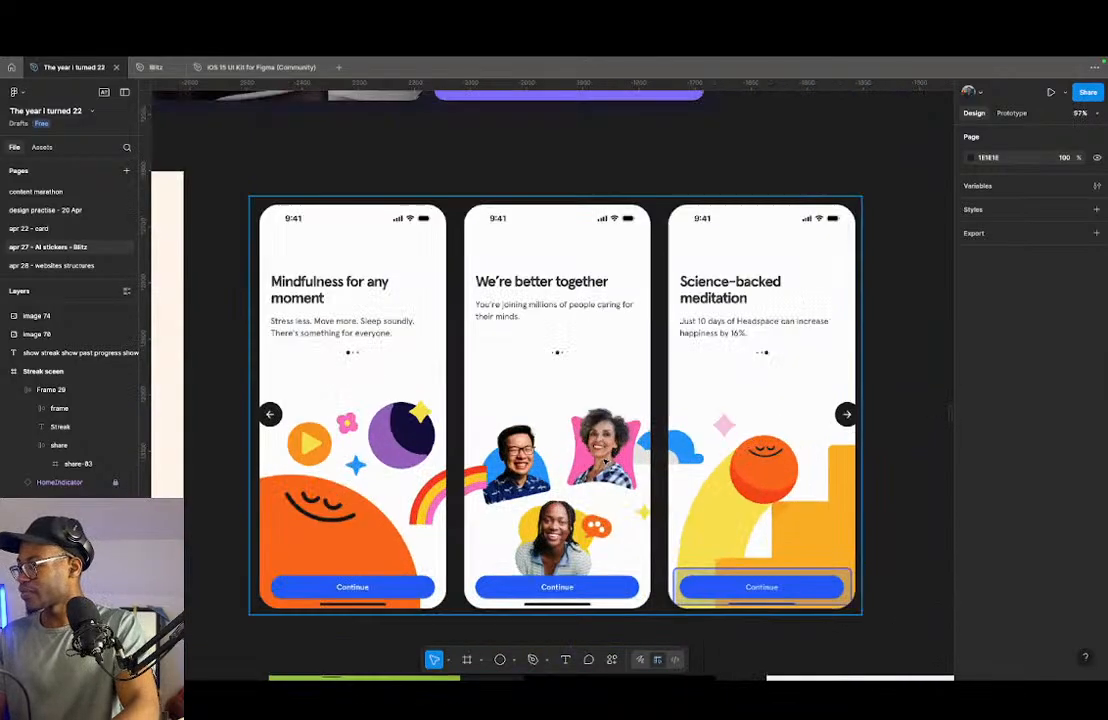
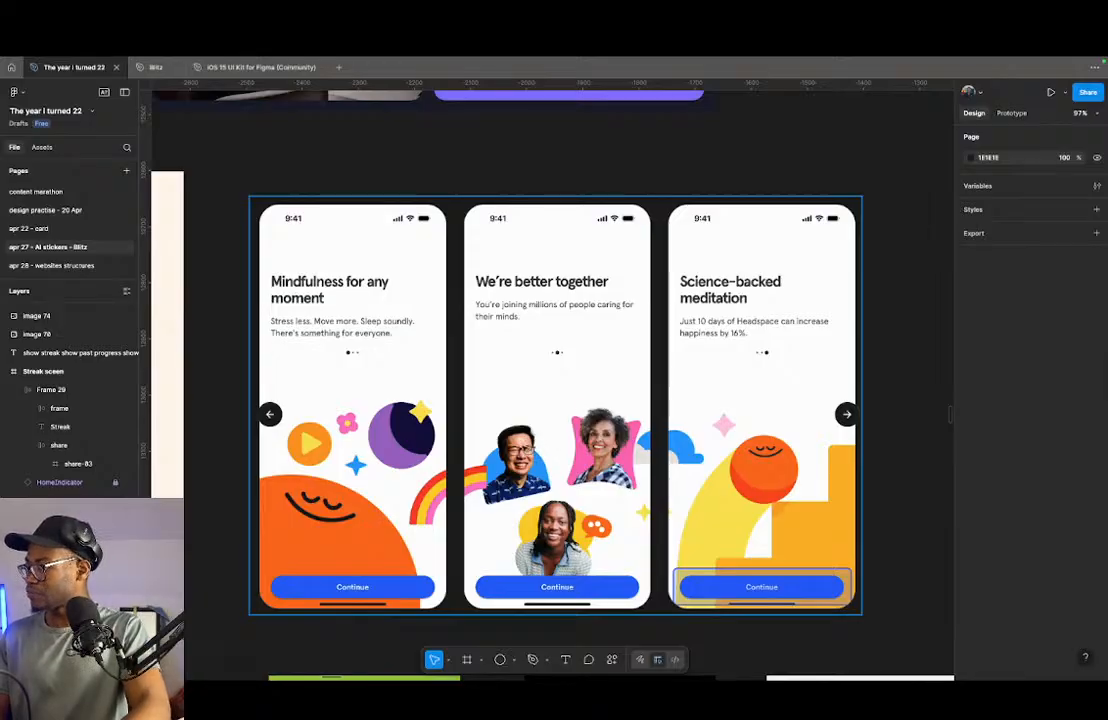
# - Compare the mindfulness onboarding screens with the peach task tracker reference for their headings and progress display
pyautogui.scroll(5, 308, 285)
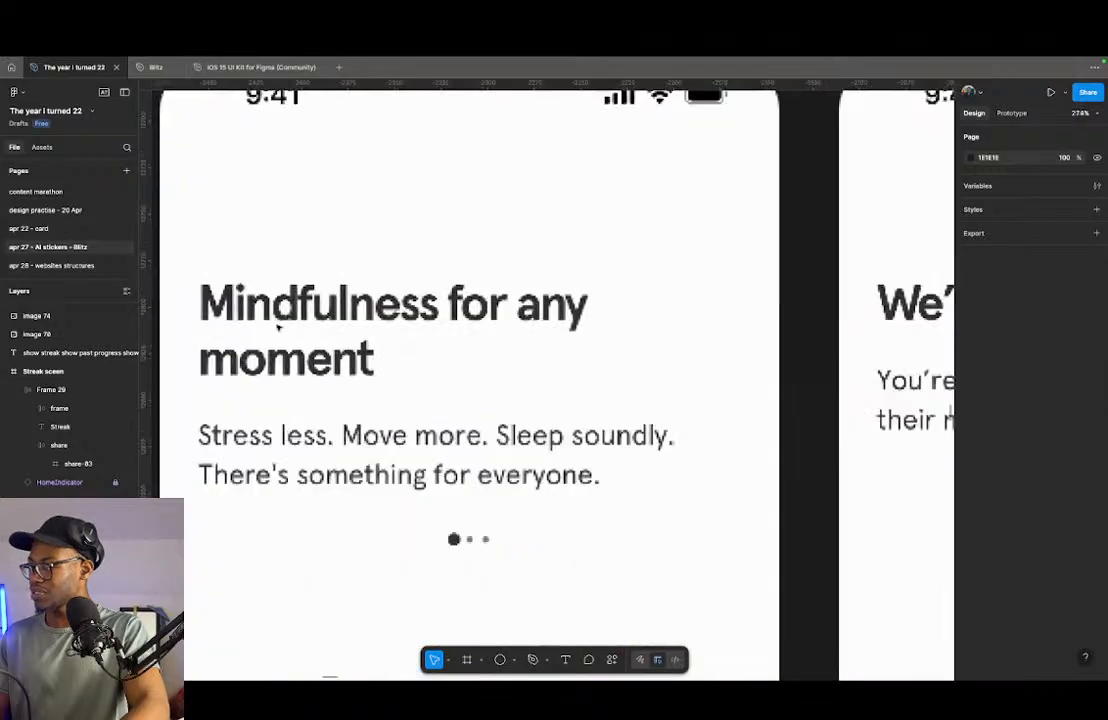
pyautogui.scroll(-5, 310, 295)
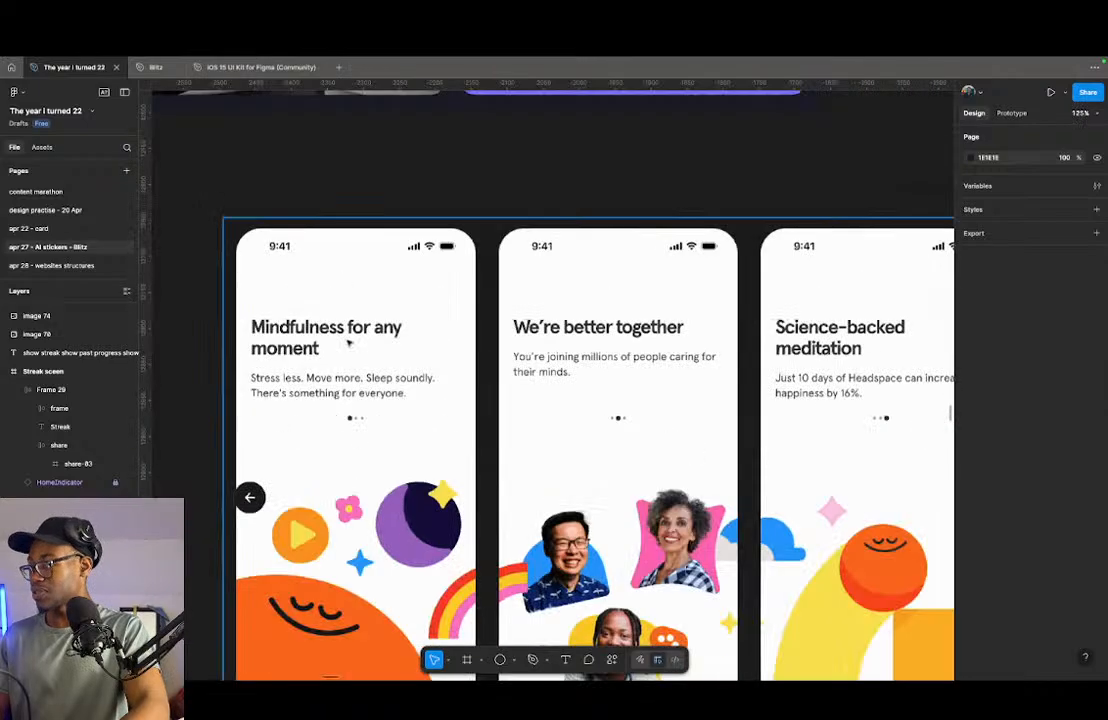
pyautogui.scroll(-5, 365, 395)
pyautogui.scroll(-2, 500, 390)
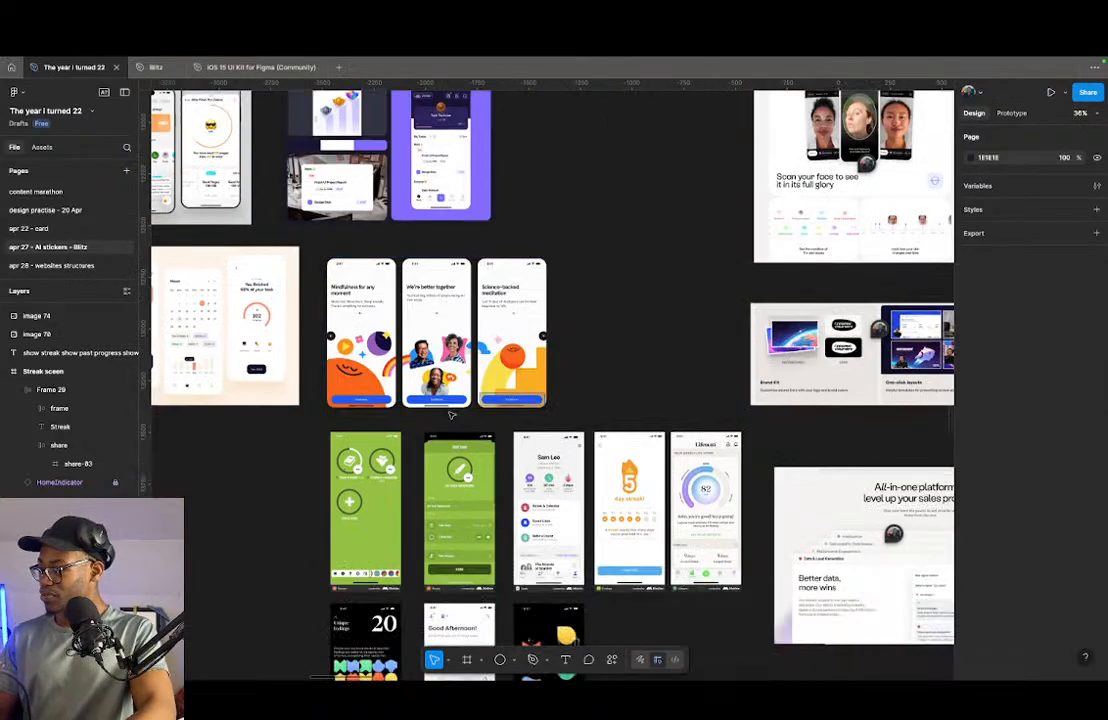
pyautogui.scroll(-1, 519, 389)
pyautogui.scroll(6, 520, 387)
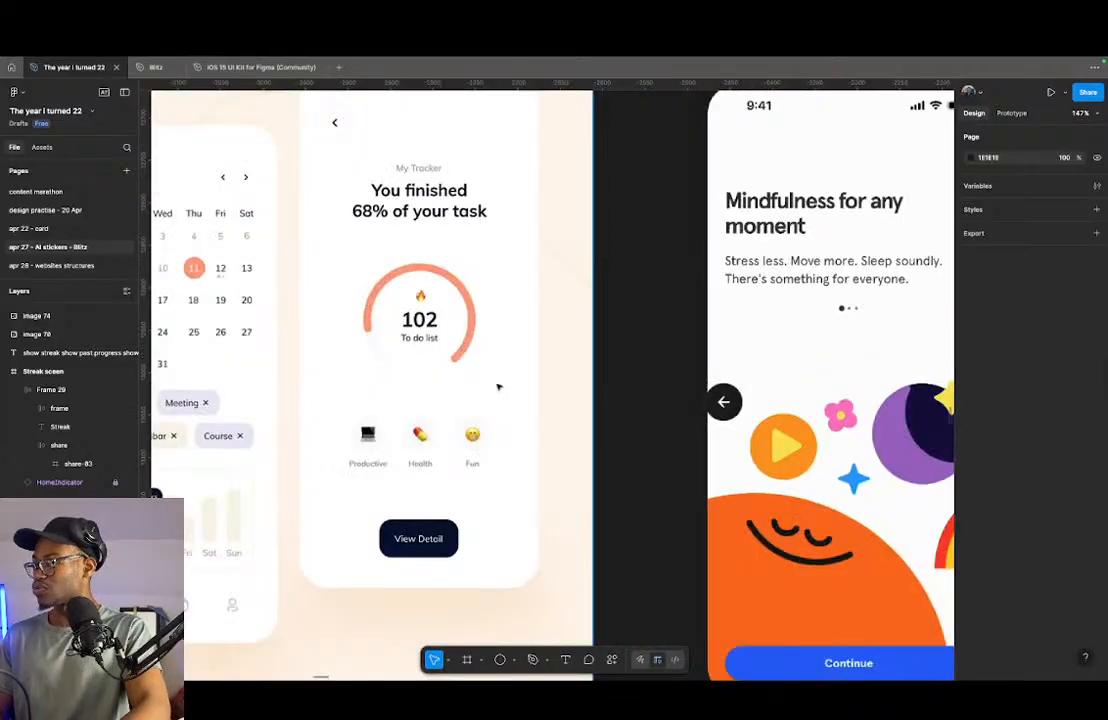
# - Select the peach task tracker image and the orange planner image together
pyautogui.scroll(-5, 497, 386)
pyautogui.scroll(3, 497, 388)
pyautogui.click(467, 443)
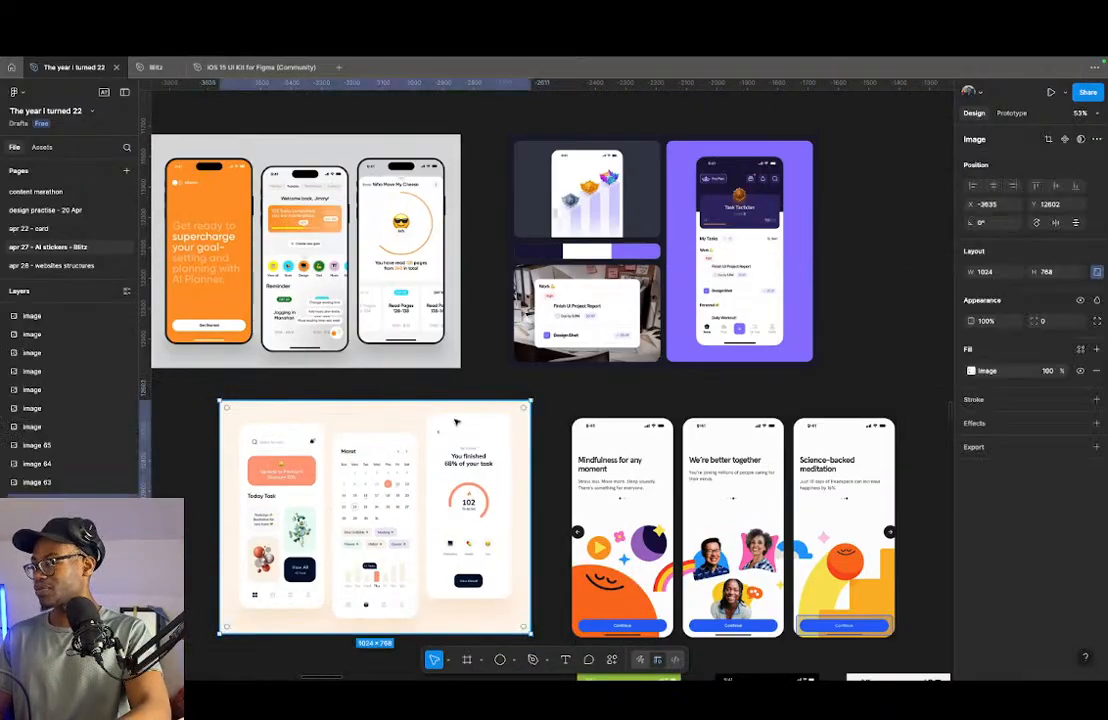
pyautogui.keyDown('shift'); pyautogui.click(380, 305); pyautogui.keyUp('shift')
# - Examine the Lifesum screen's score gauge and streaks card, and add that screen to the selected reference images
pyautogui.scroll(-5, 381, 306)
pyautogui.scroll(-3, 450, 330)
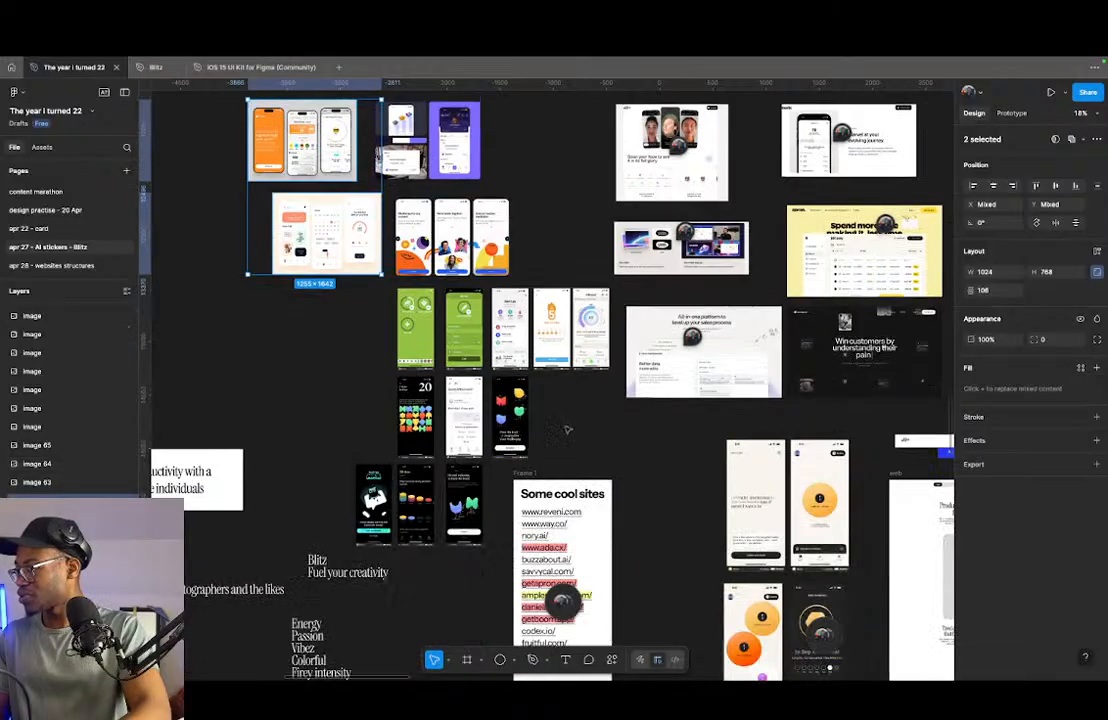
pyautogui.scroll(5, 513, 352)
pyautogui.scroll(5, 514, 352)
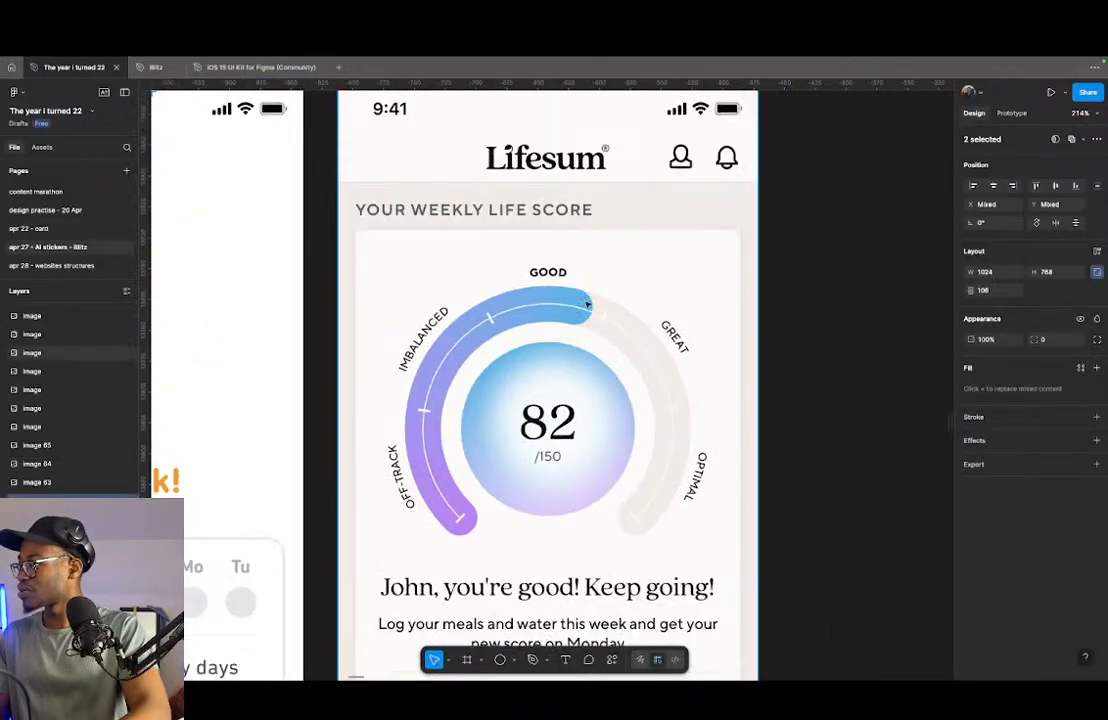
pyautogui.scroll(-3, 588, 305)
pyautogui.scroll(-2, 588, 305)
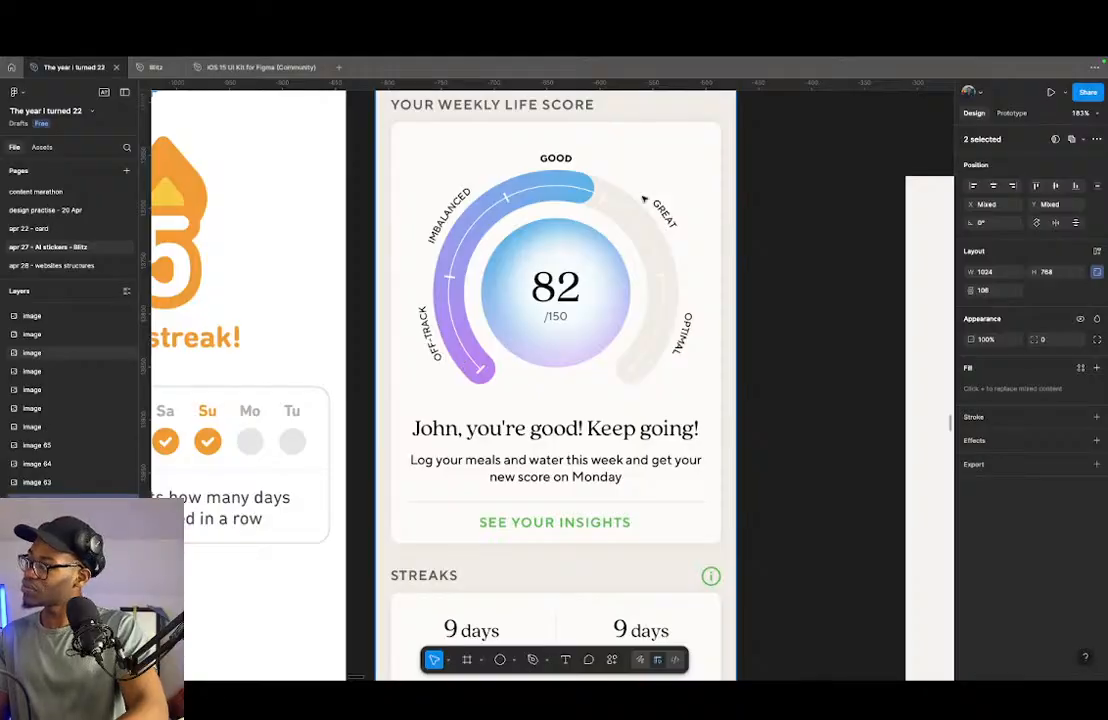
pyautogui.scroll(-5, 576, 212)
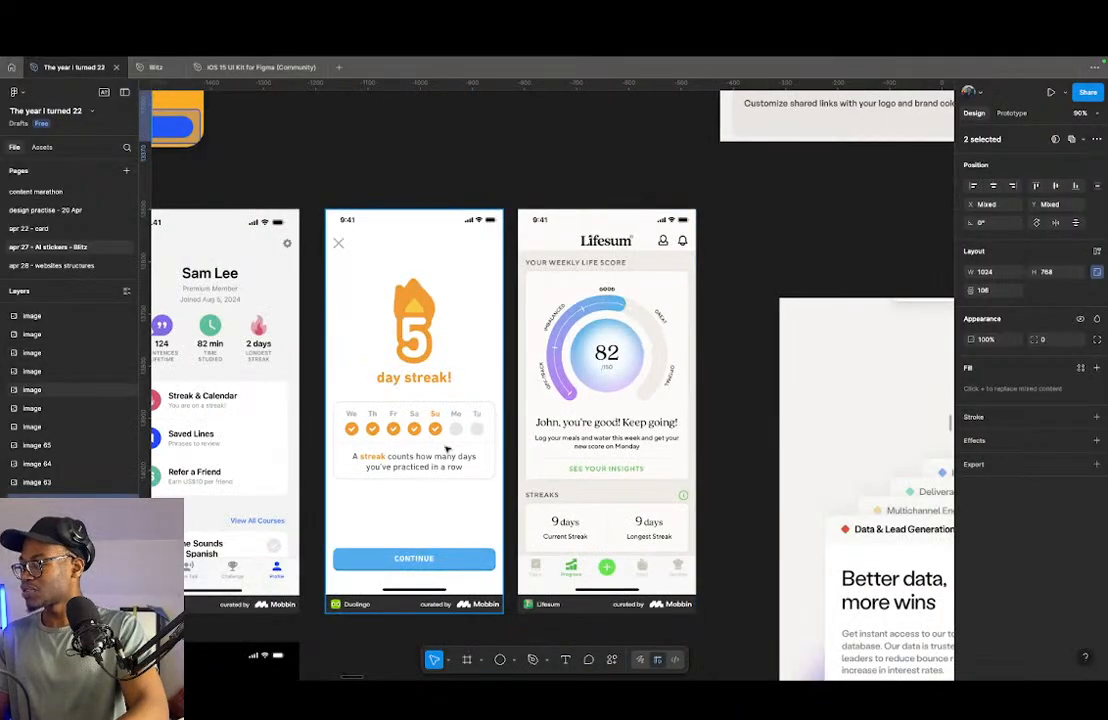
pyautogui.scroll(3, 490, 441)
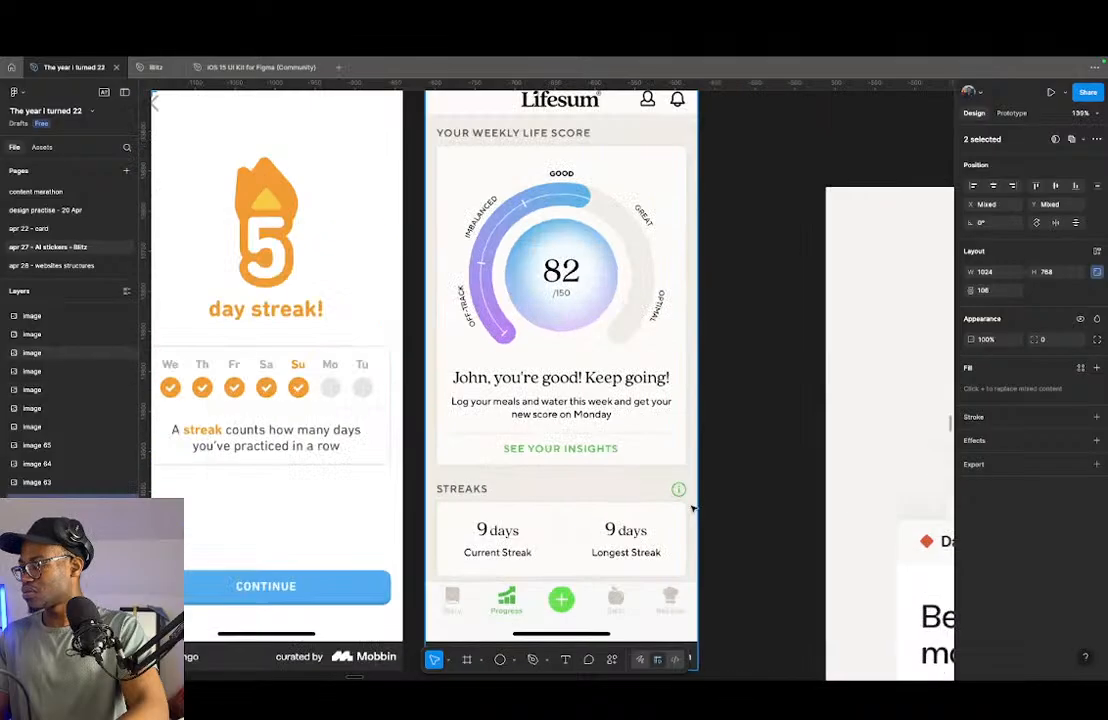
pyautogui.scroll(-2, 578, 483)
pyautogui.keyDown('shift'); pyautogui.click(560, 432); pyautogui.keyUp('shift')
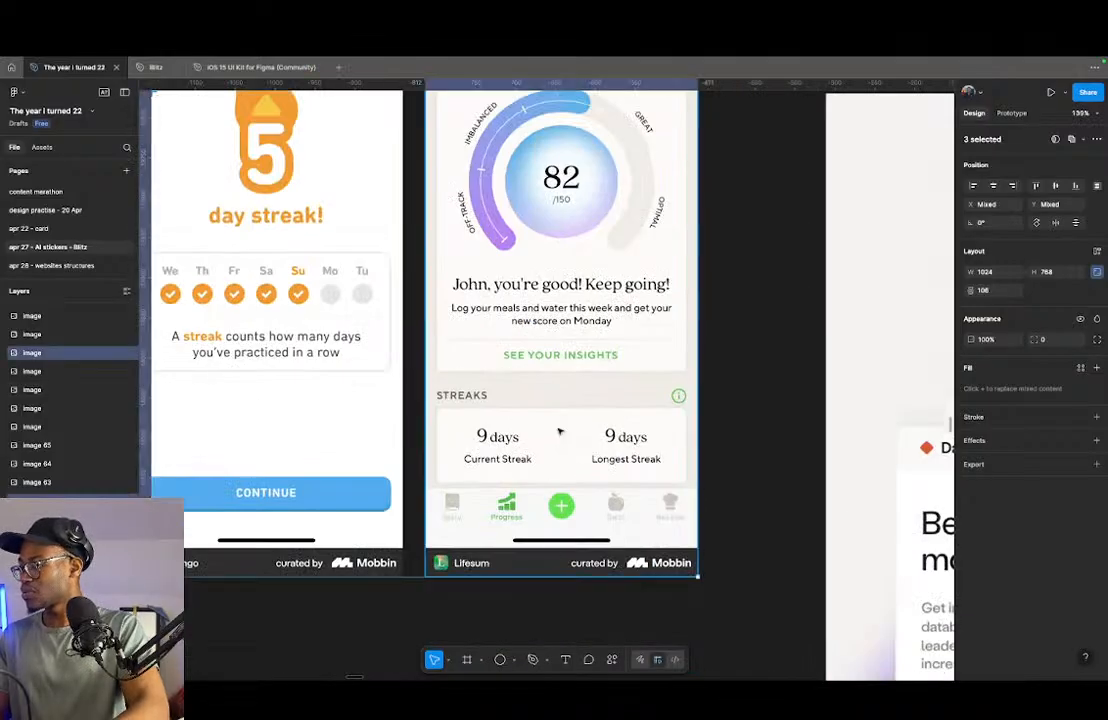
# - Look over the How We Feel and Duolingo Max reference screens for more streak and progress ideas
pyautogui.scroll(-6, 487, 456)
pyautogui.scroll(-3, 590, 495)
pyautogui.moveTo(478, 490); pyautogui.dragTo(661, 381)
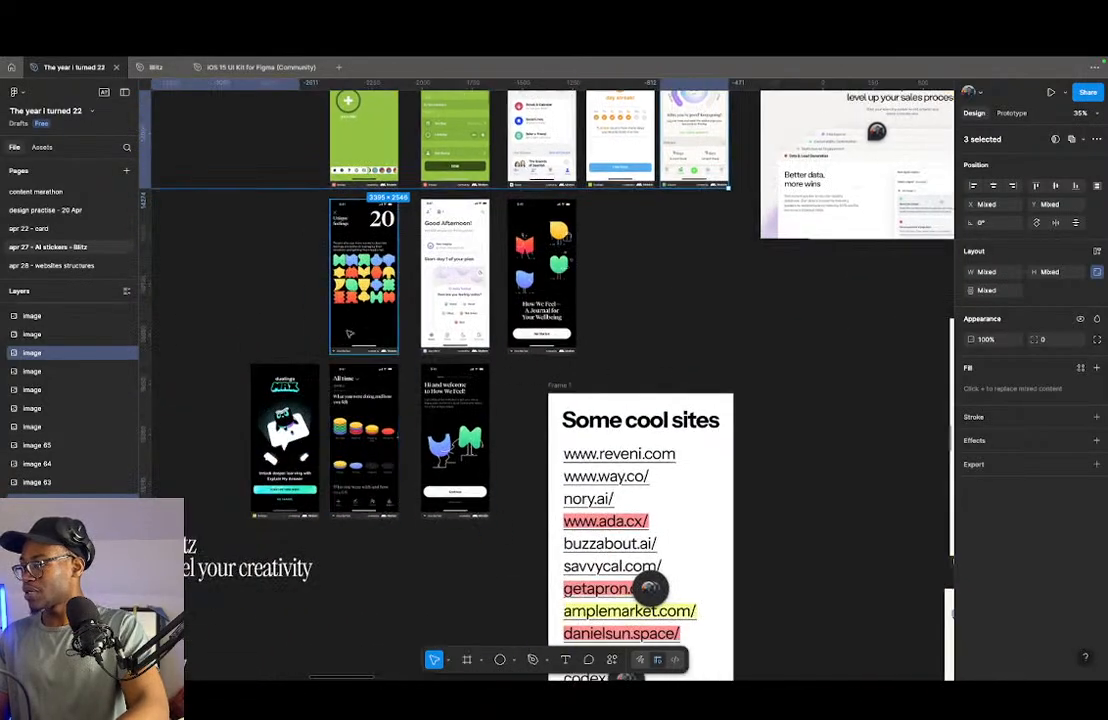
pyautogui.scroll(3, 345, 450)
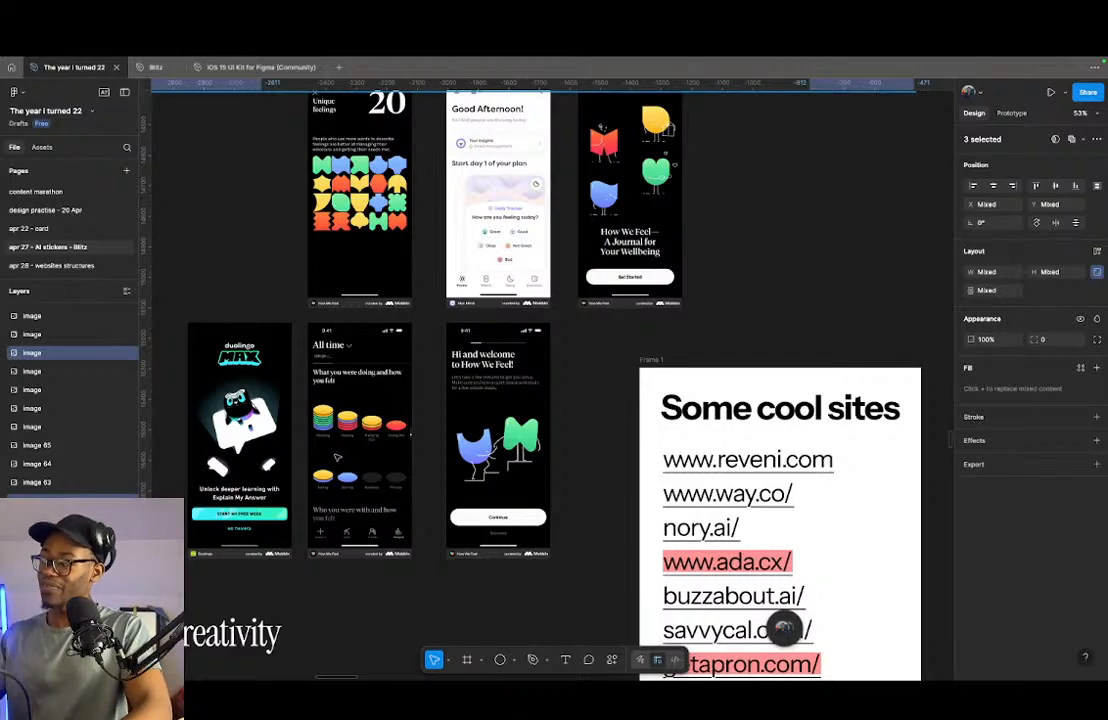
pyautogui.scroll(-8, 336, 456)
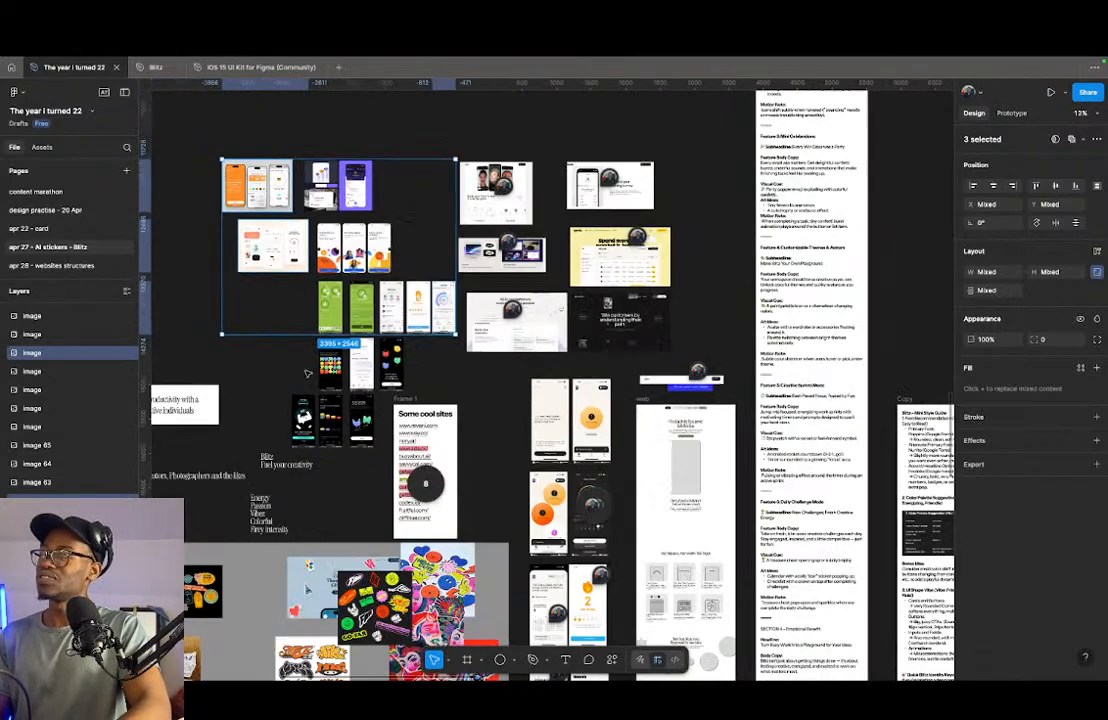
# - Move the three selected reference images down the canvas to the area beside the streak screen and its requirements list
pyautogui.scroll(-3, 383, 332)
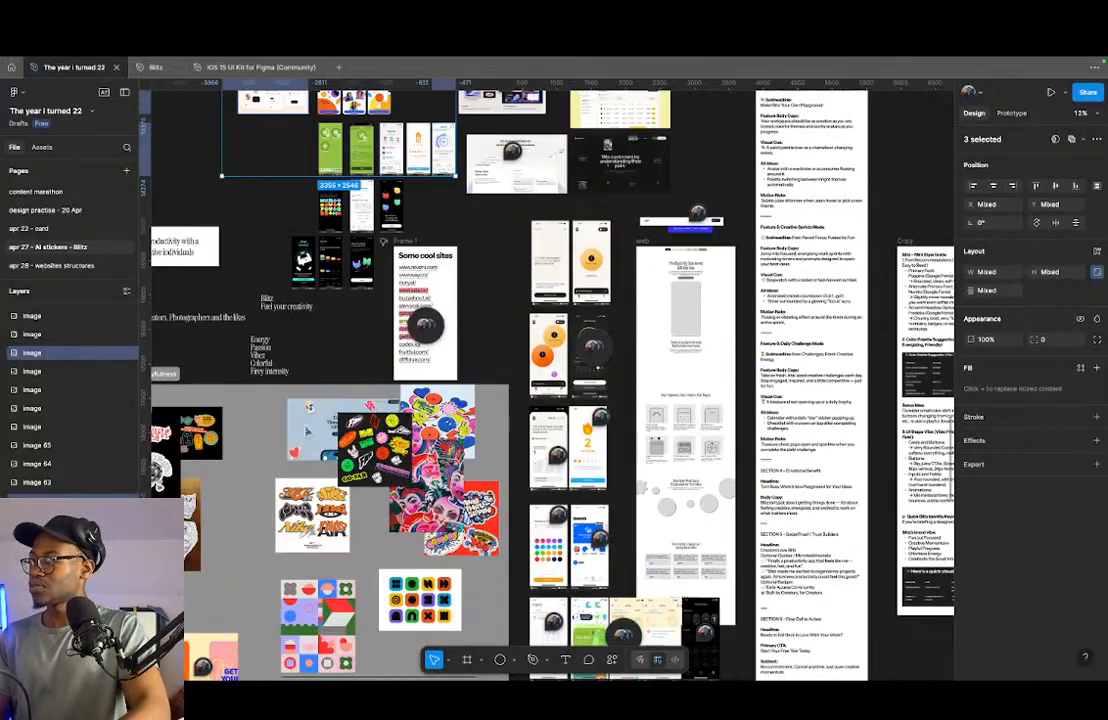
pyautogui.scroll(-4, 277, 269)
pyautogui.moveTo(314, 161); pyautogui.dragTo(606, 585)
pyautogui.scroll(-4, 572, 527)
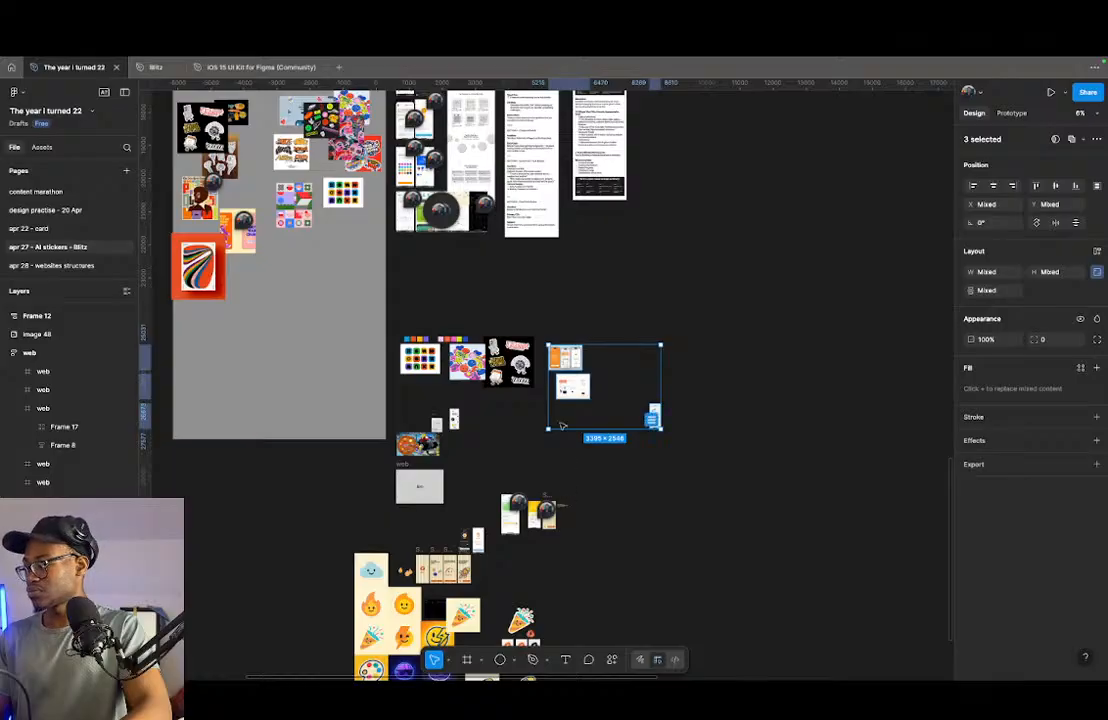
pyautogui.scroll(-2, 557, 383)
pyautogui.moveTo(576, 289); pyautogui.dragTo(651, 423)
# - Move the Lifesum screen on its own to sit between the requirements list and the orange planner reference, aligned with the planner's top edge
pyautogui.click(616, 453)
pyautogui.moveTo(695, 476); pyautogui.dragTo(582, 451)
pyautogui.scroll(5, 613, 432)
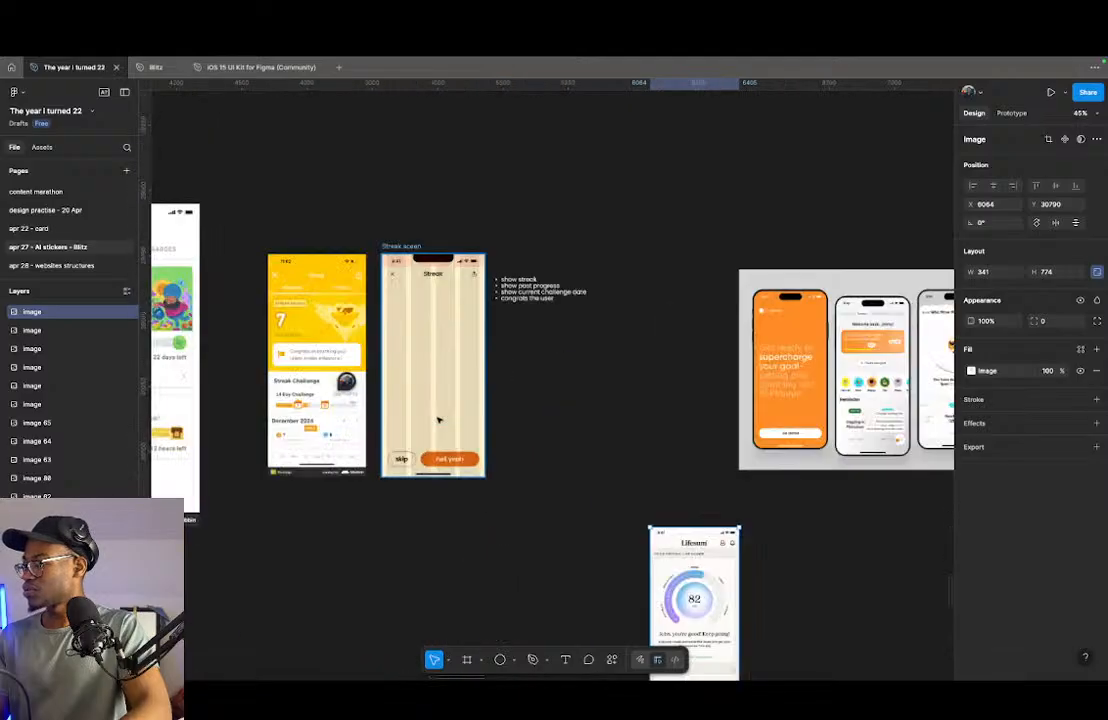
pyautogui.moveTo(666, 289); pyautogui.dragTo(677, 325)
pyautogui.scroll(3, 514, 324)
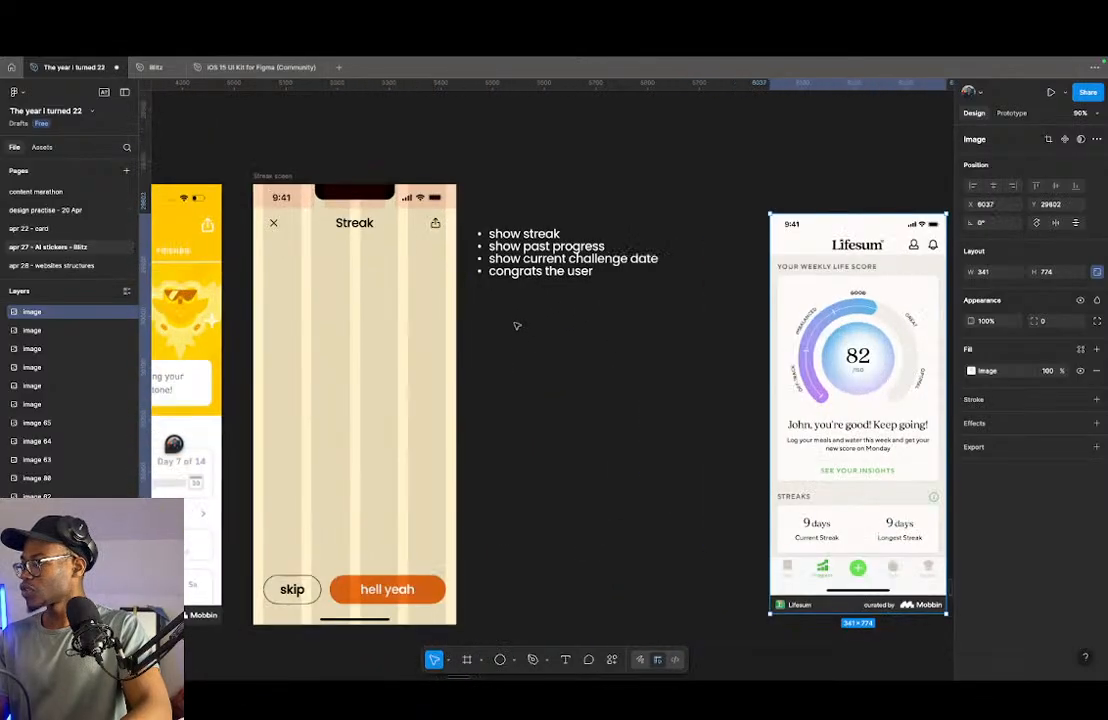
# - Examine the orange planner reference for its emoji progress ring, pages-read text and task completion card
pyautogui.hscroll(5, 504, 396)
pyautogui.hscroll(5, 830, 428)
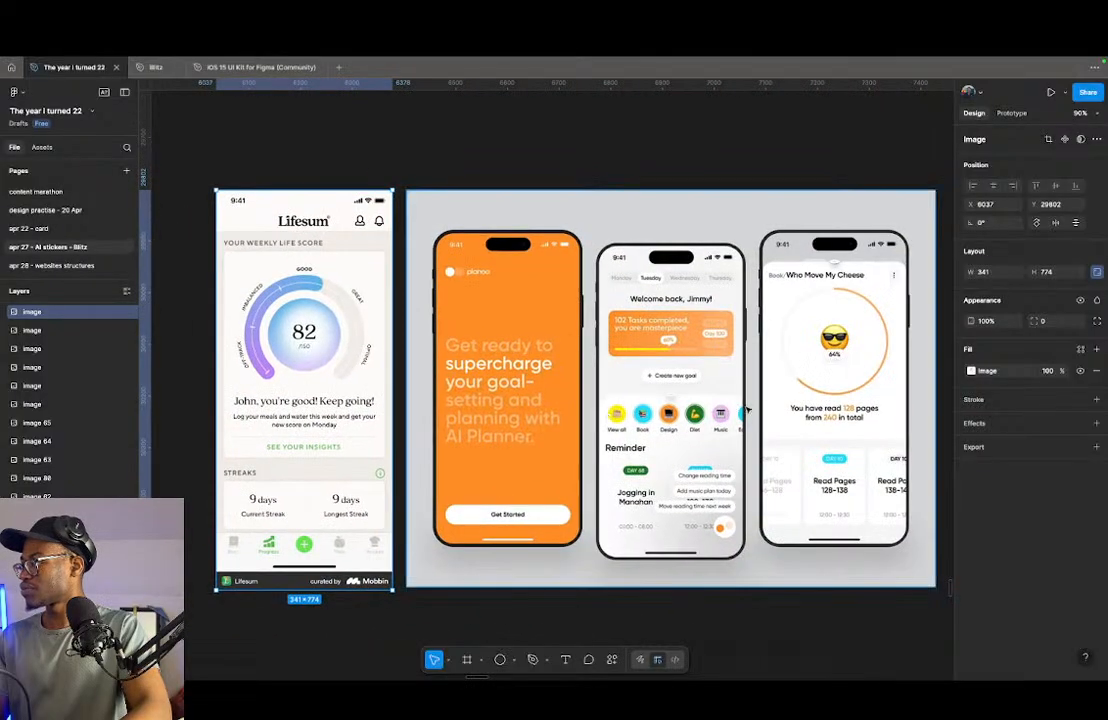
pyautogui.scroll(3, 790, 330)
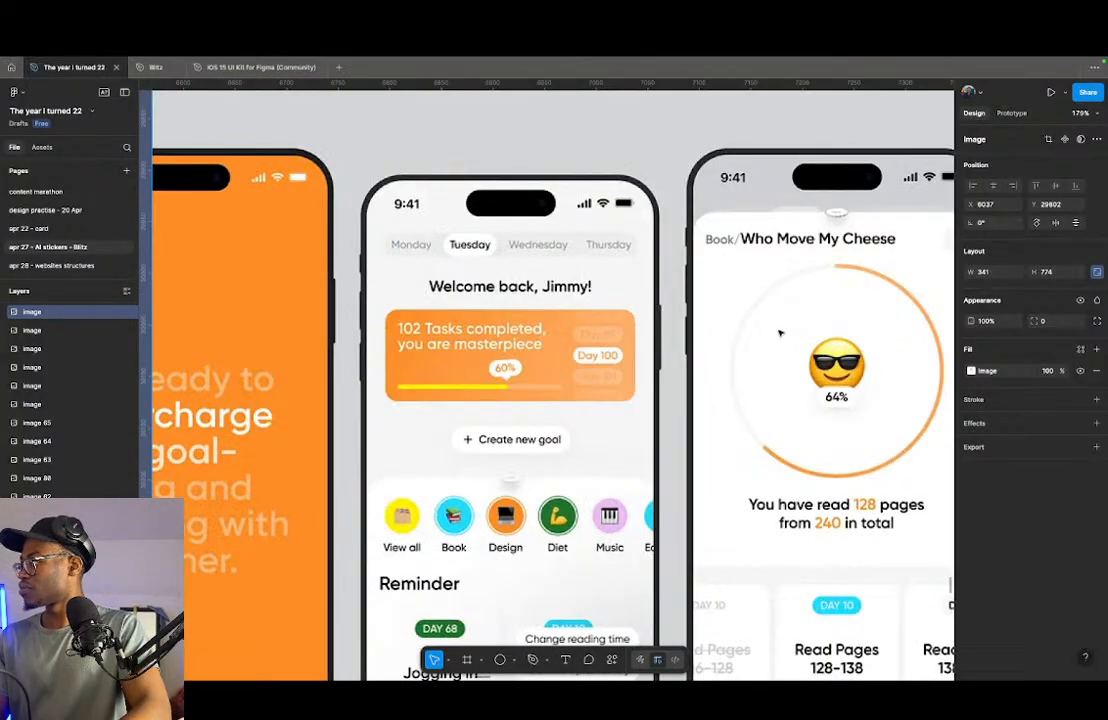
pyautogui.scroll(5, 788, 334)
pyautogui.scroll(-2, 708, 350)
pyautogui.scroll(-5, 708, 350)
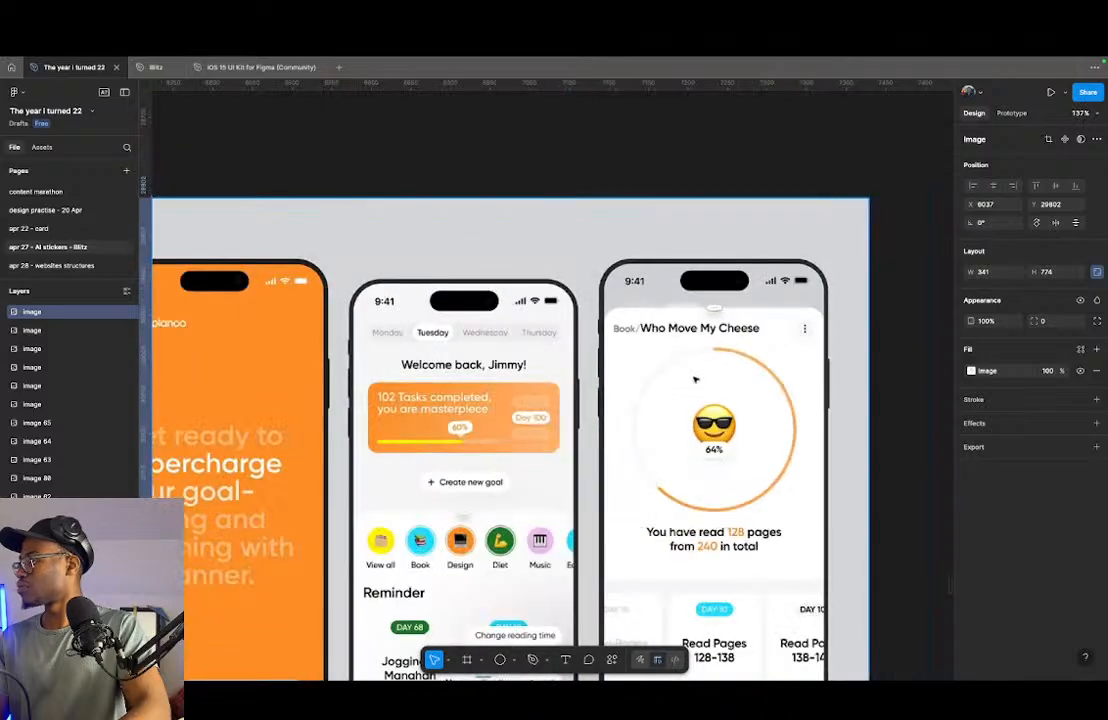
pyautogui.scroll(4, 732, 376)
pyautogui.scroll(-4, 732, 375)
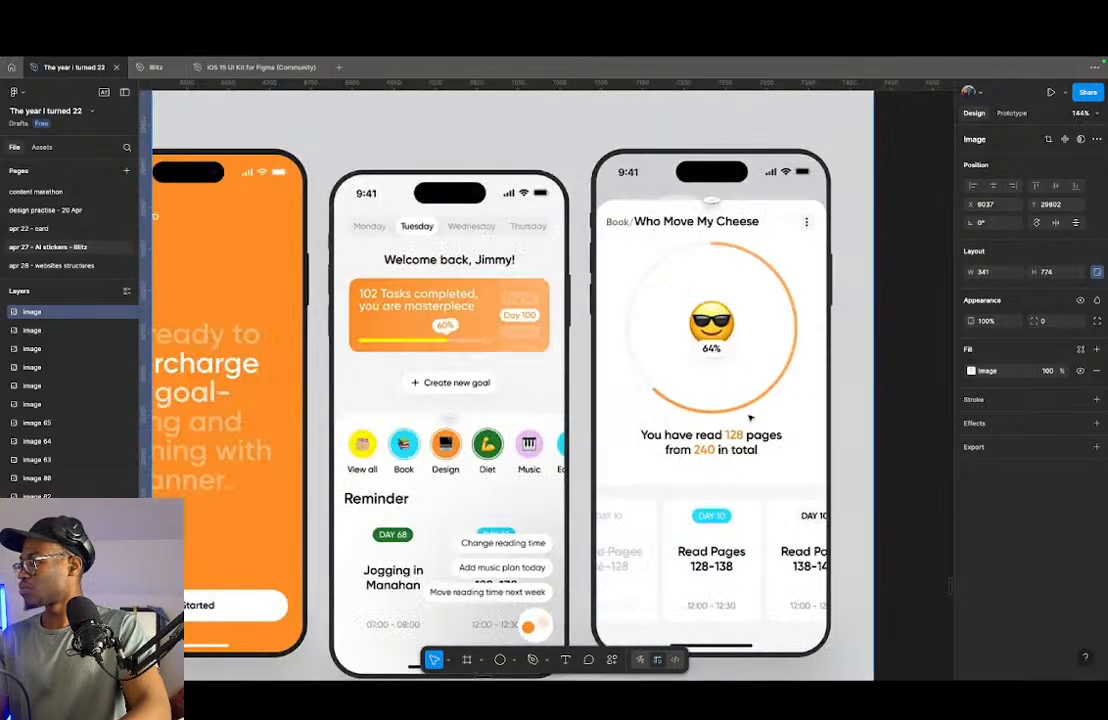
# - Move the peach task tracker image to sit directly to the right of the orange planner reference, aligned at its top edge
pyautogui.scroll(-6, 732, 376)
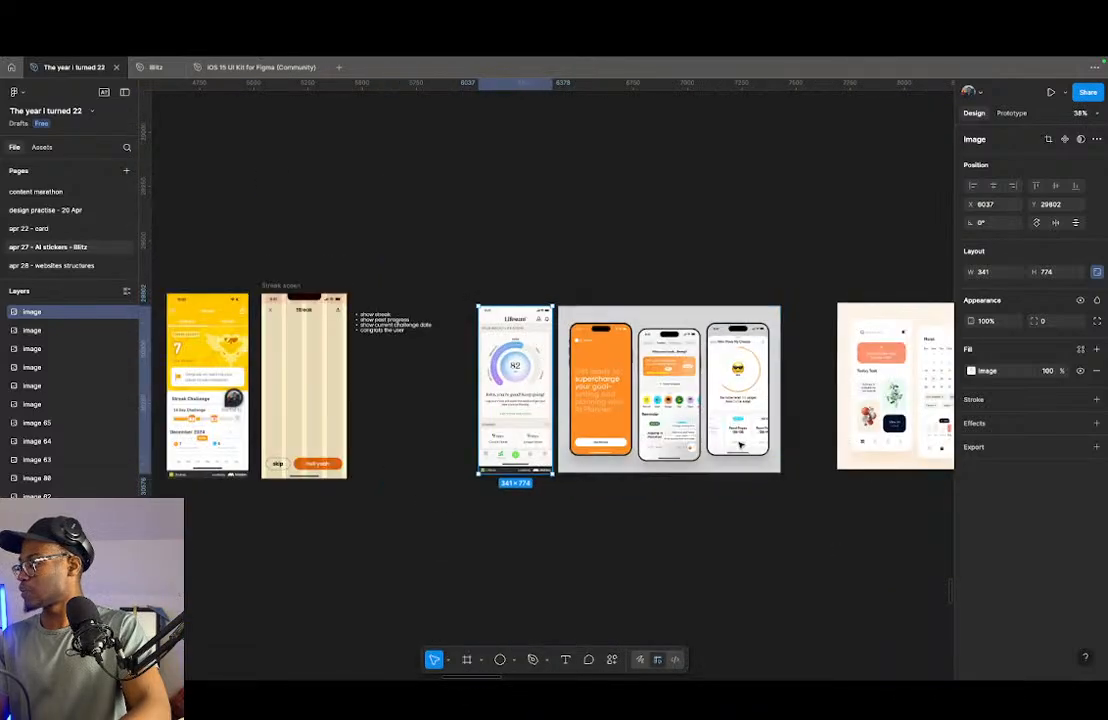
pyautogui.moveTo(900, 374); pyautogui.dragTo(851, 371)
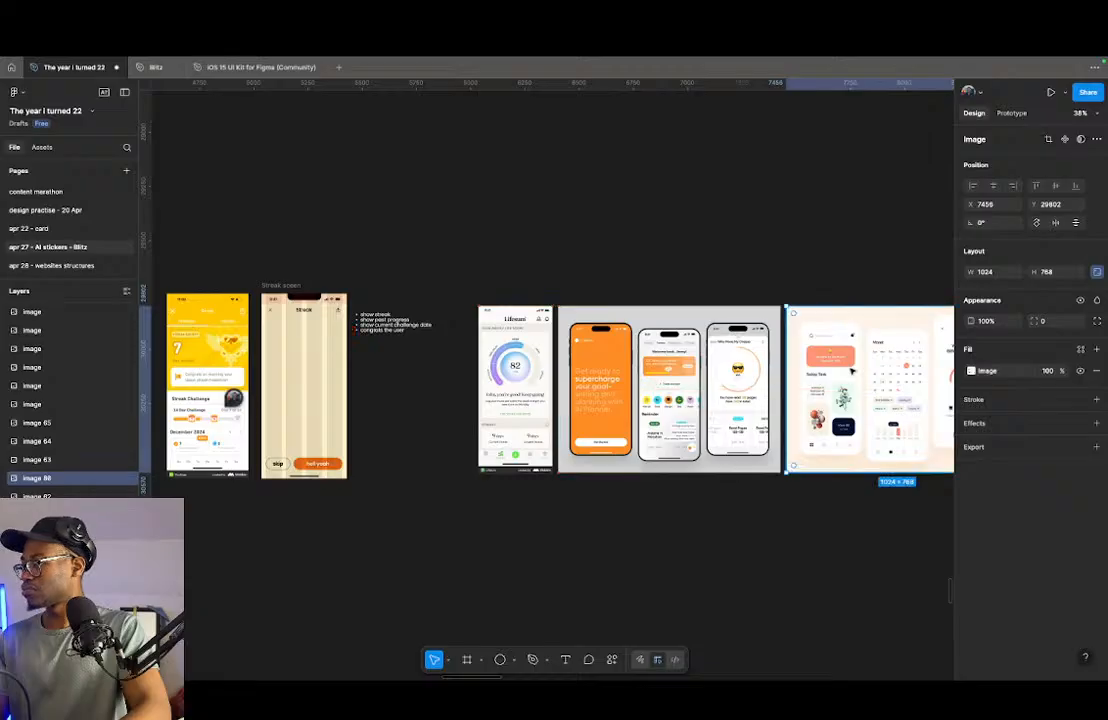
pyautogui.hscroll(4, 850, 371)
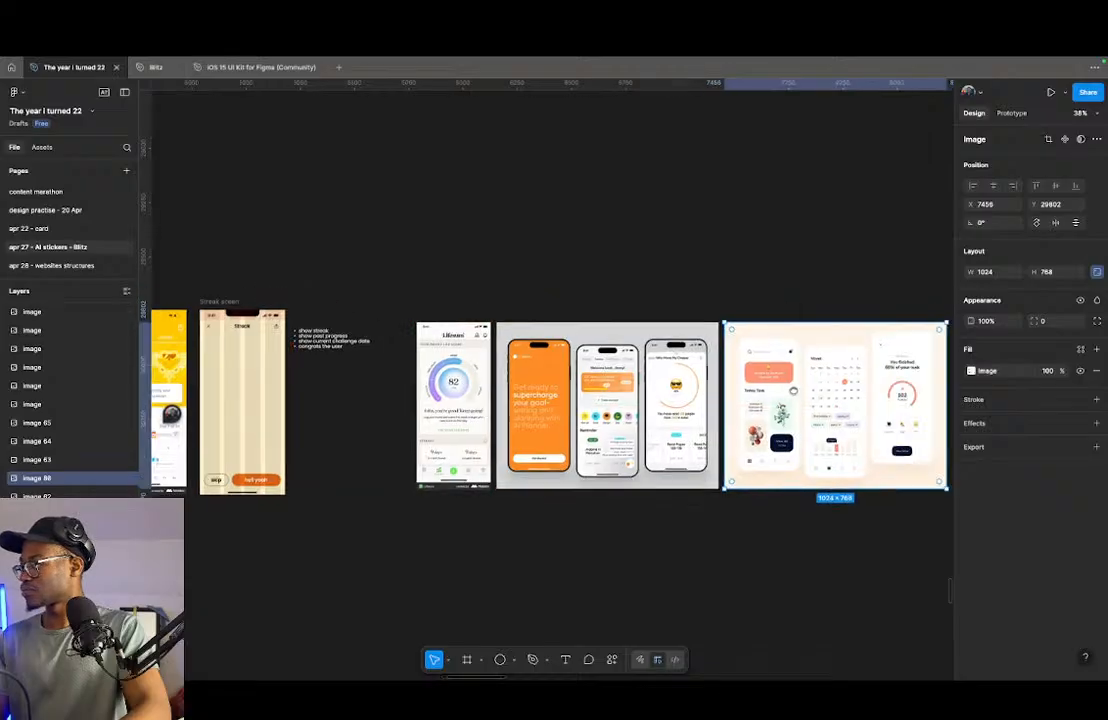
# - Examine the peach task tracker reference for its flame progress arc, category icons, calendar, tags and daily bar chart
pyautogui.scroll(10, 777, 383)
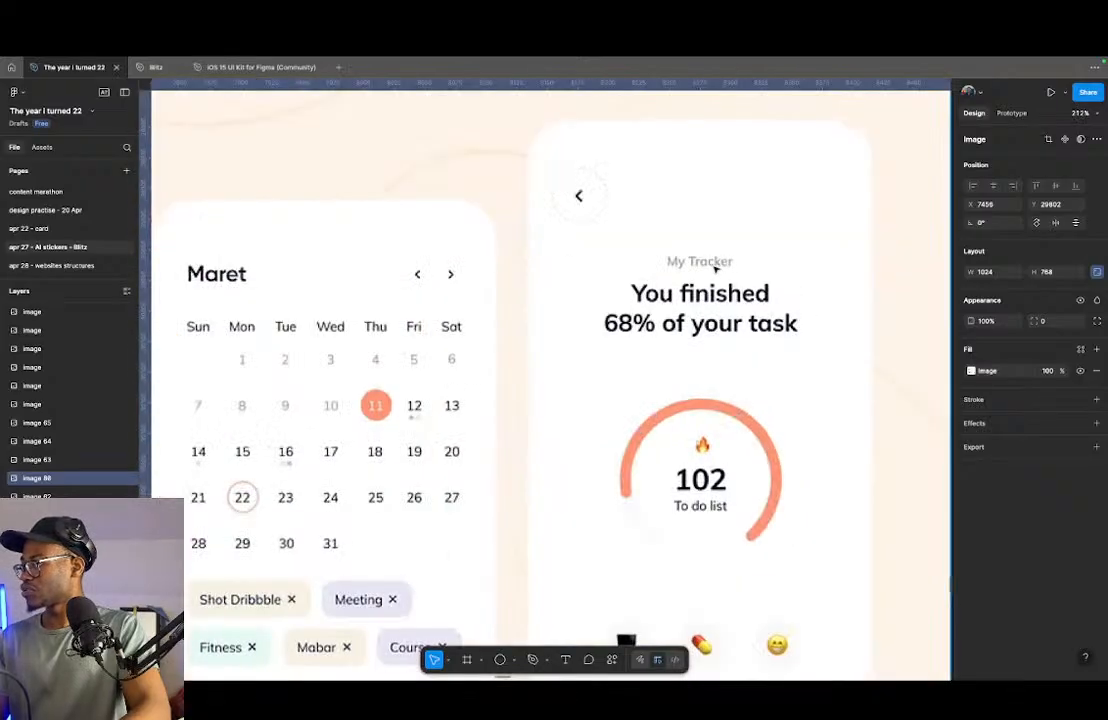
pyautogui.scroll(-3, 771, 383)
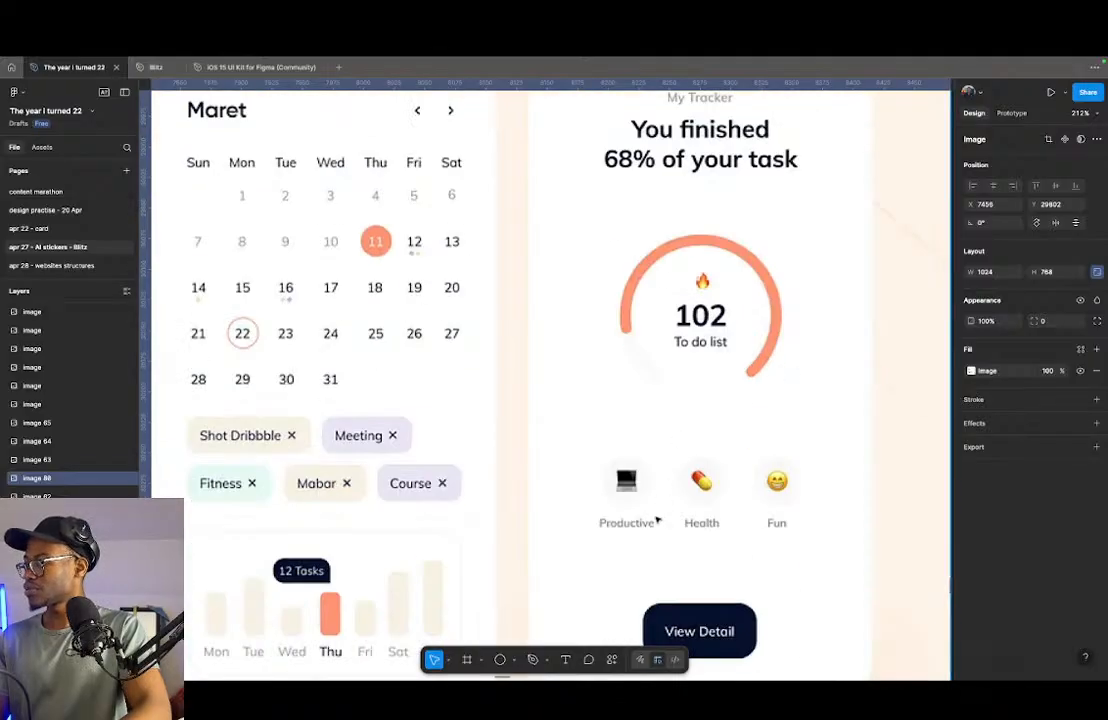
pyautogui.scroll(-2, 722, 505)
pyautogui.scroll(-5, 701, 457)
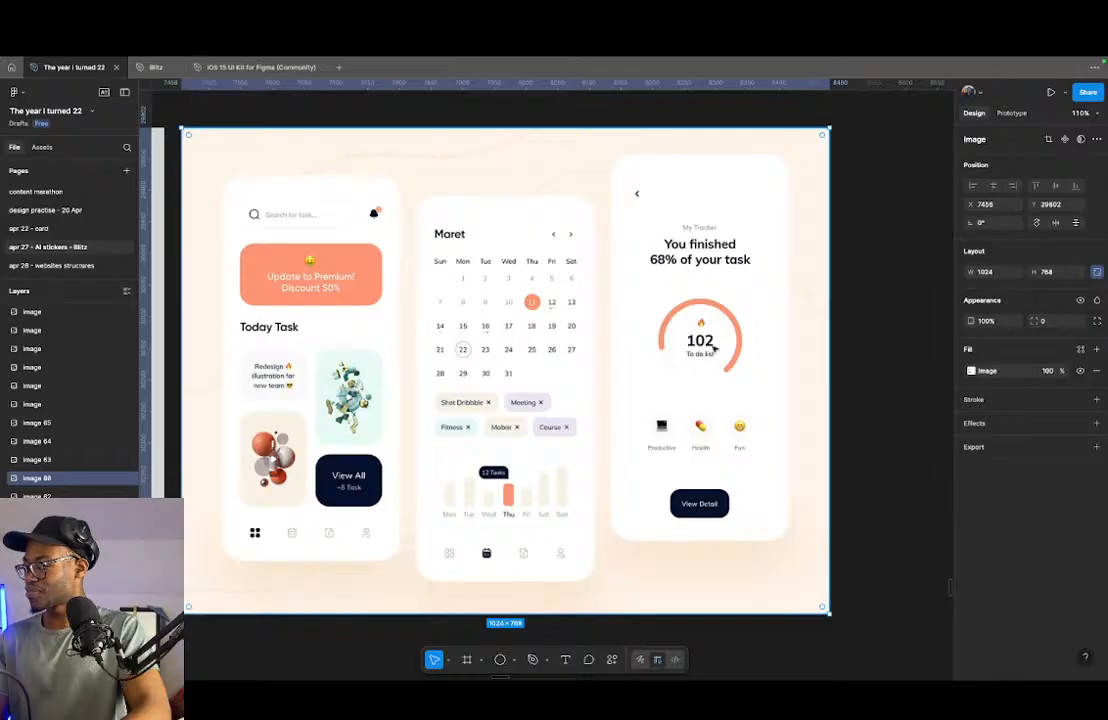
pyautogui.hscroll(-2, 636, 422)
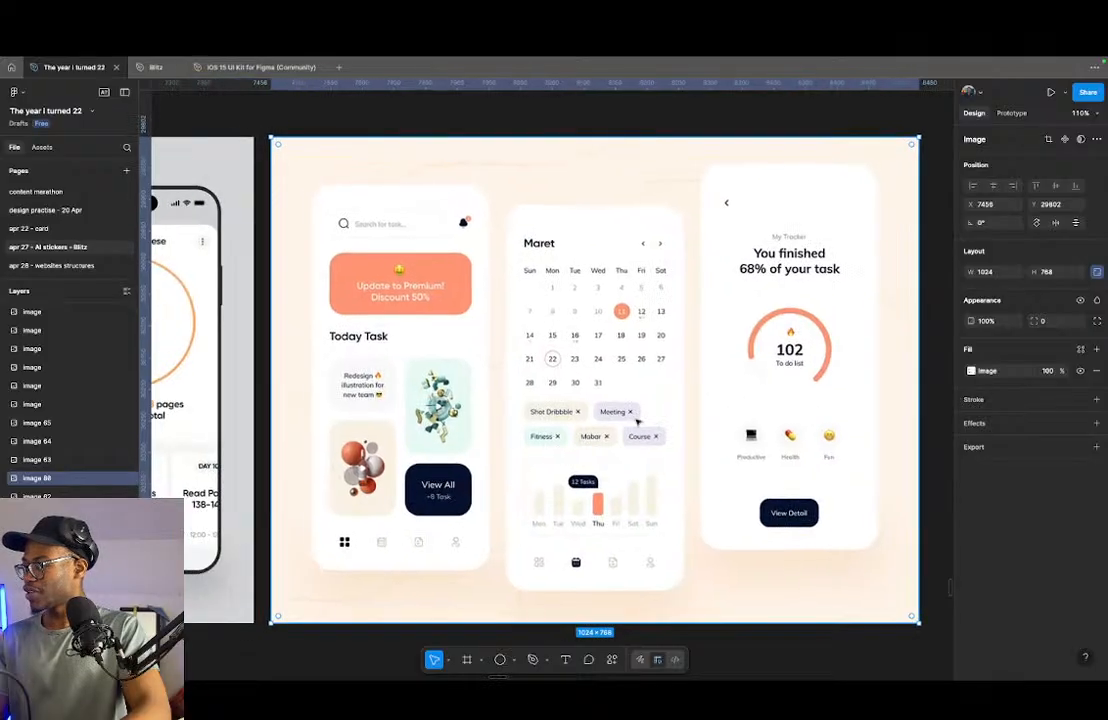
pyautogui.hscroll(-3, 631, 417)
pyautogui.hscroll(3, 650, 500)
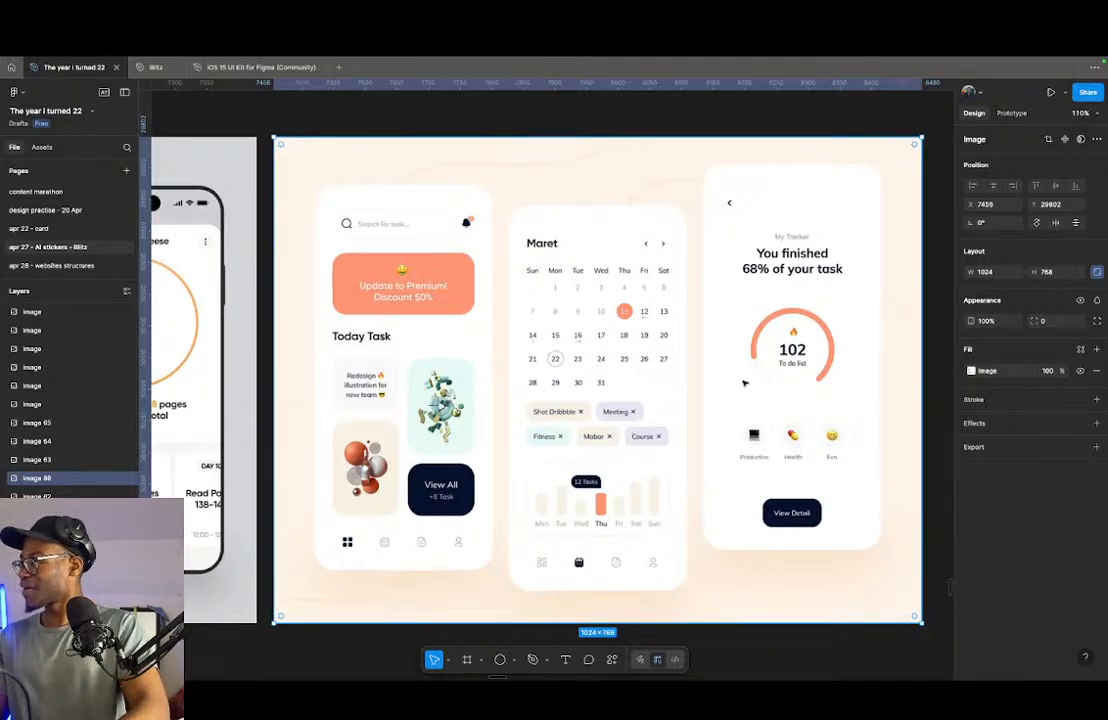
# - Examine the orange planner's middle screen for its weekday tabs, Day 100 card, category icons and reminder cards, alongside its neighbouring screens
pyautogui.scroll(-5, 799, 382)
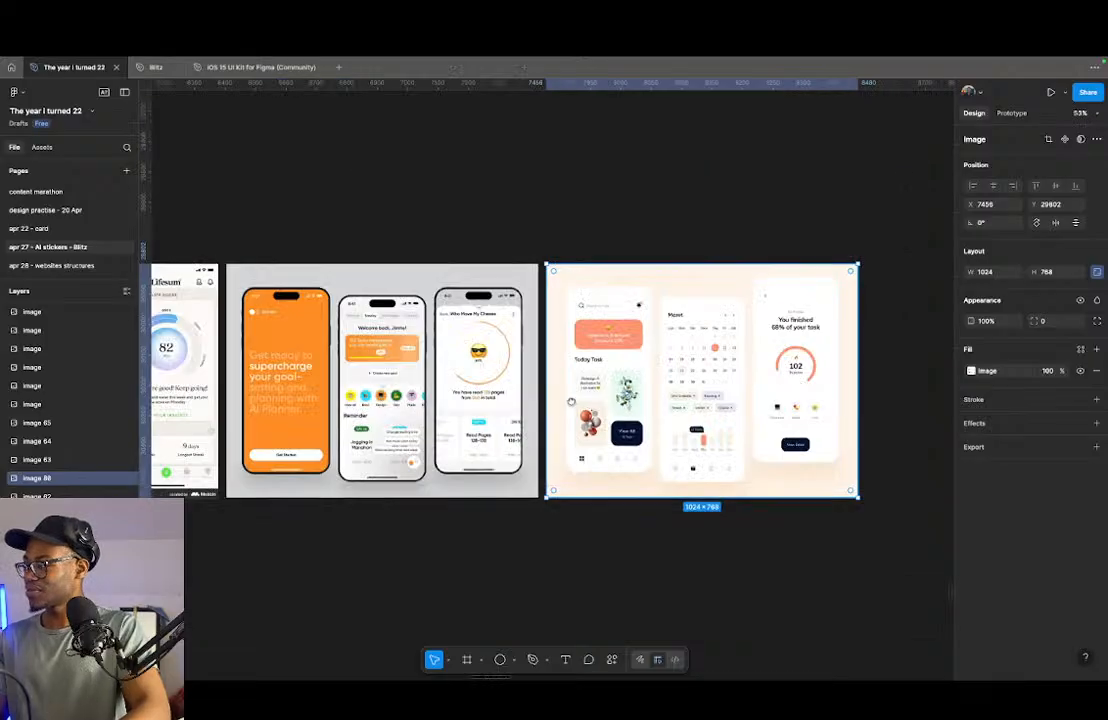
pyautogui.hscroll(-4, 780, 390)
pyautogui.scroll(5, 705, 440)
pyautogui.scroll(5, 475, 395)
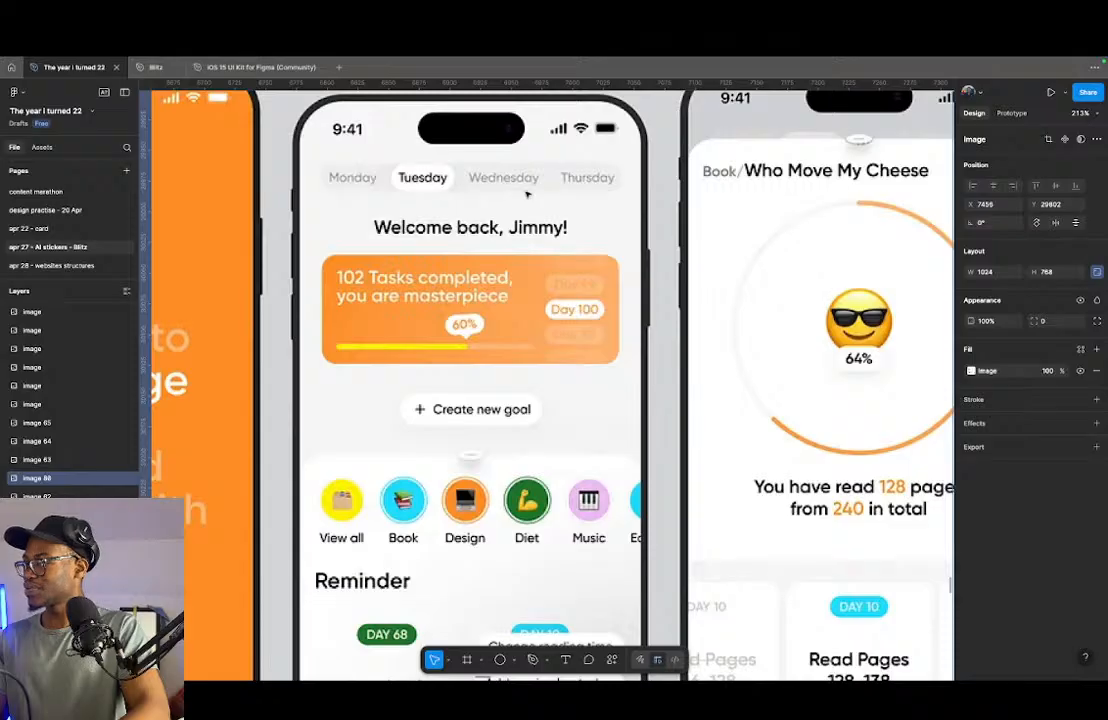
pyautogui.scroll(-1, 494, 351)
pyautogui.scroll(1, 493, 351)
pyautogui.scroll(-1, 459, 221)
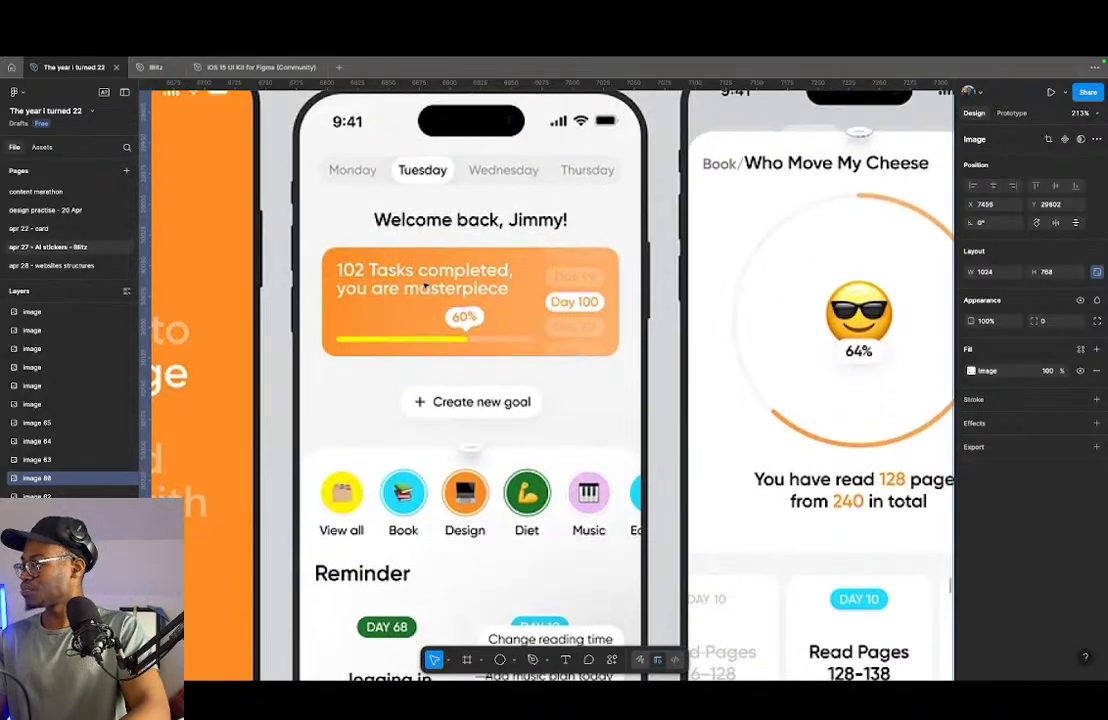
pyautogui.scroll(-3, 430, 285)
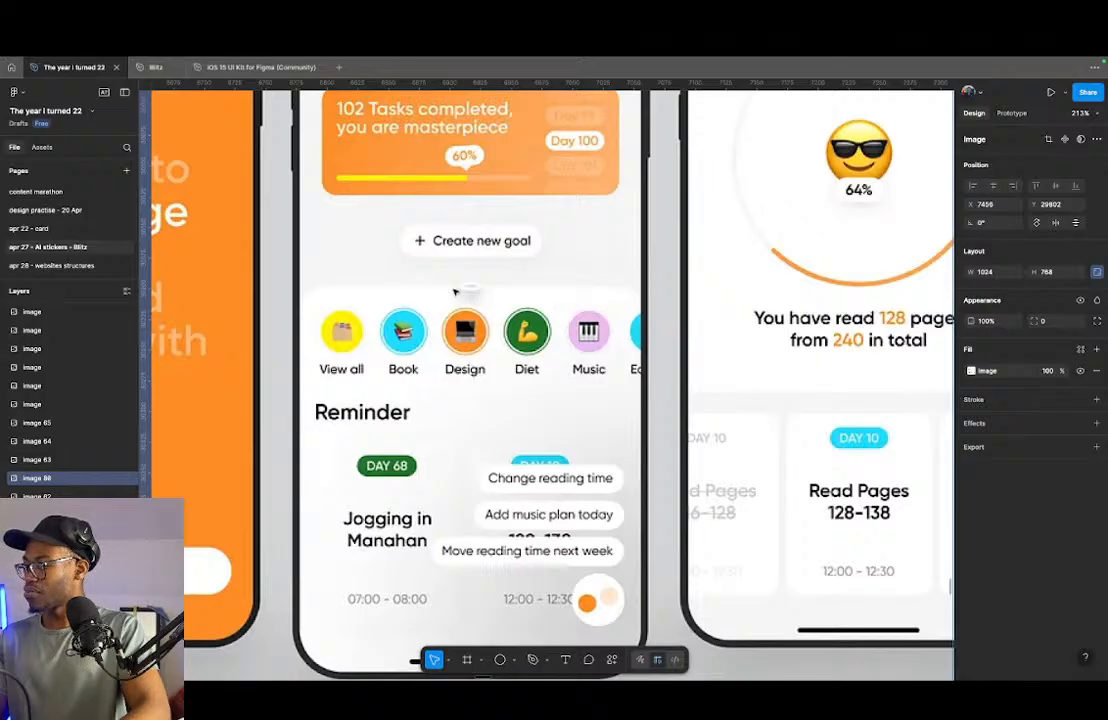
pyautogui.scroll(-5, 567, 352)
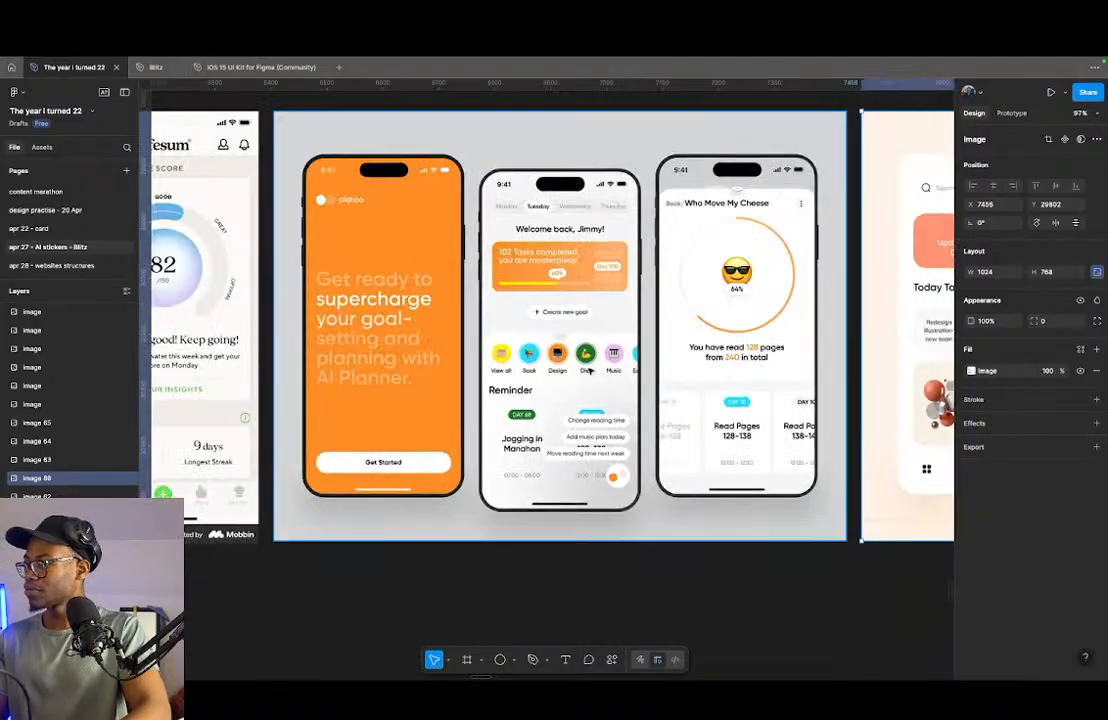
pyautogui.scroll(-3, 587, 370)
pyautogui.moveTo(284, 329); pyautogui.dragTo(363, 366)
pyautogui.scroll(4, 707, 328)
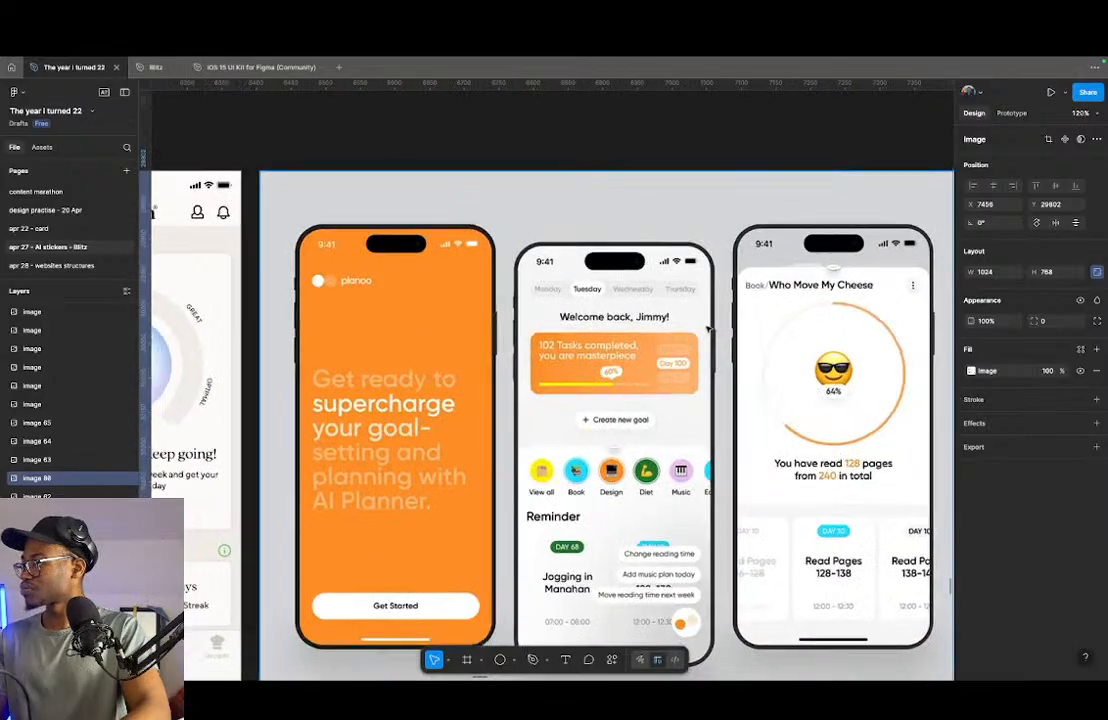
# - Delete the row holding the skip and hell yeah buttons from the streak screen
pyautogui.scroll(-7, 707, 328)
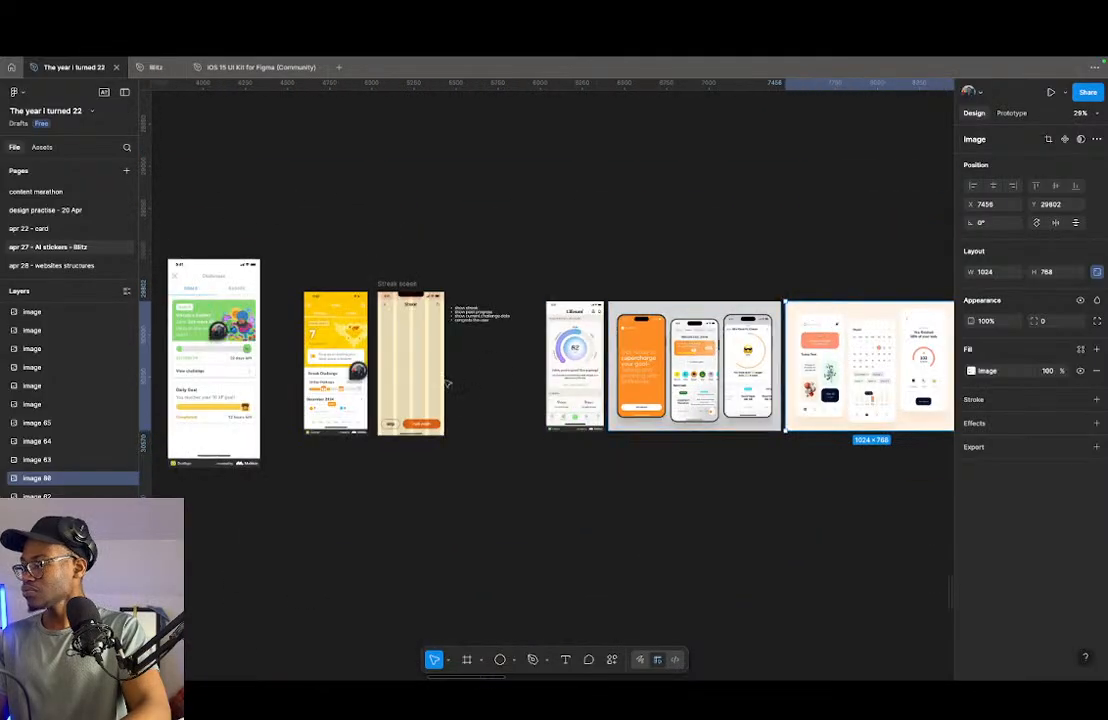
pyautogui.scroll(5, 458, 382)
pyautogui.click(397, 470)
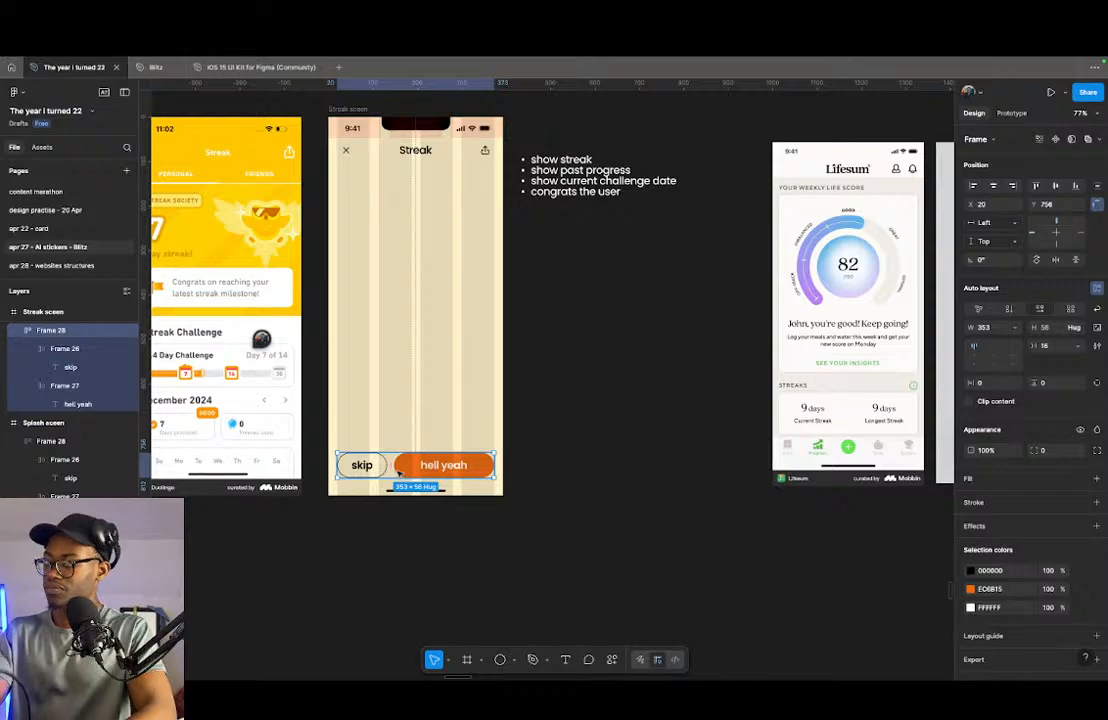
pyautogui.press('Delete')
# - Place a copy of the header's close icon frame at the streak screen's lower left, just above the home indicator
pyautogui.scroll(-2, 392, 470)
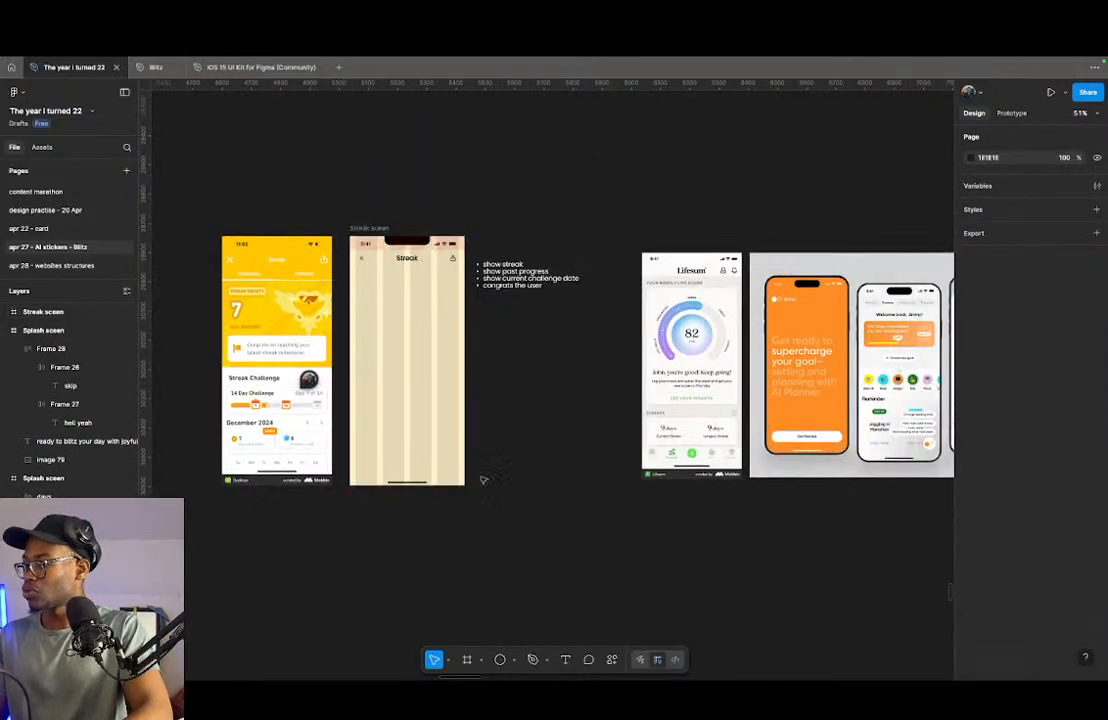
pyautogui.hscroll(5, 400, 480)
pyautogui.scroll(4, 456, 440)
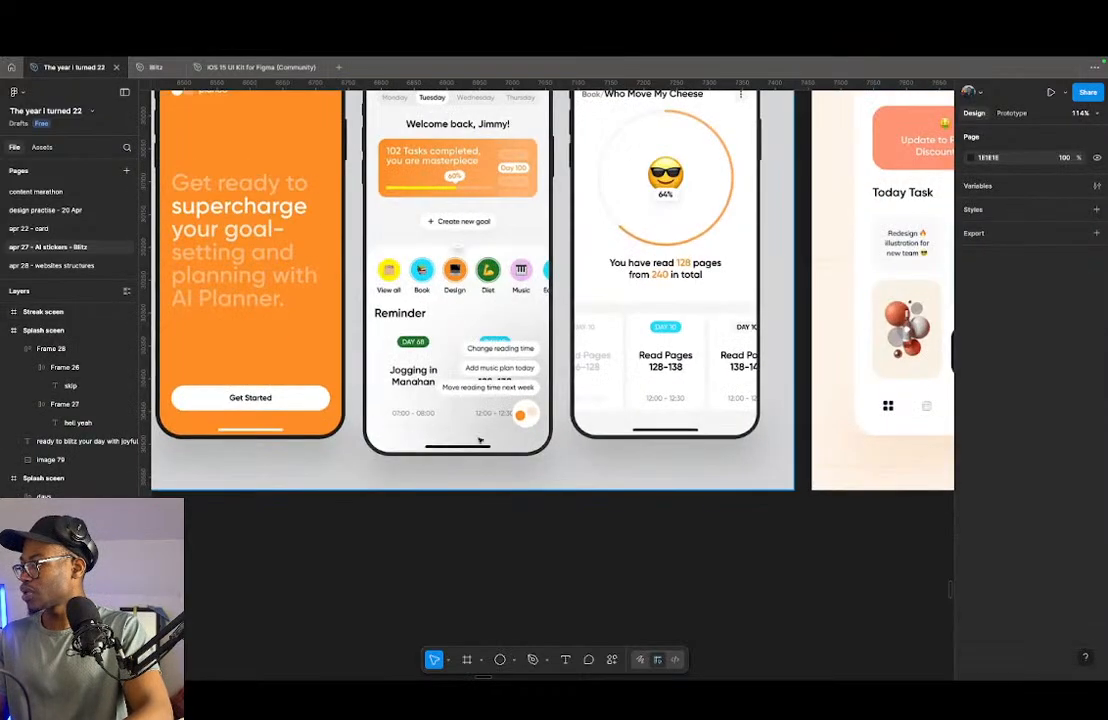
pyautogui.scroll(-4, 600, 480)
pyautogui.hscroll(-5, 430, 483)
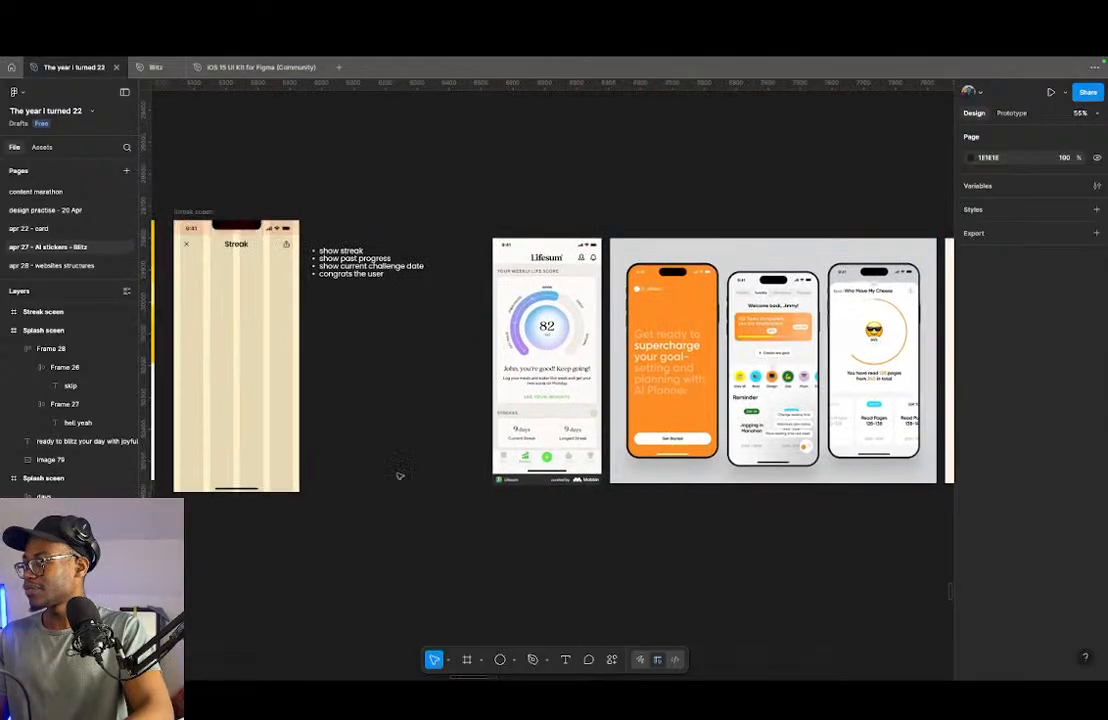
pyautogui.scroll(4, 430, 483)
pyautogui.scroll(2, 359, 389)
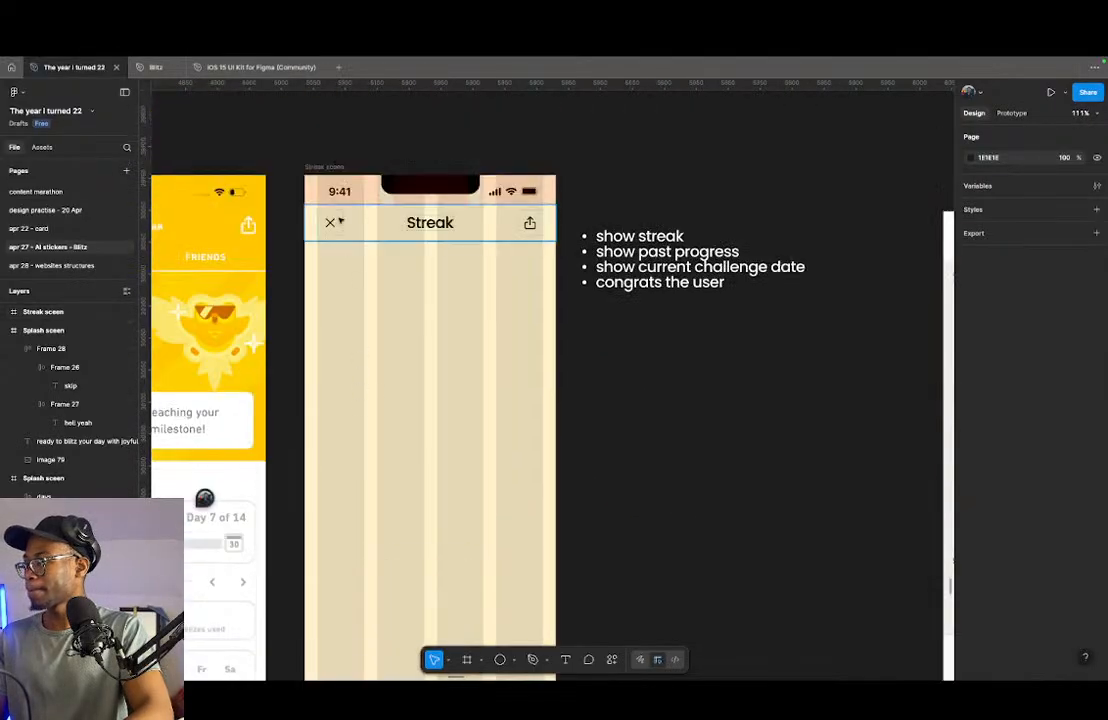
pyautogui.click(331, 224)
pyautogui.moveTo(331, 224); pyautogui.dragTo(340, 528)
pyautogui.scroll(-2, 341, 455)
pyautogui.moveTo(329, 303); pyautogui.dragTo(330, 442)
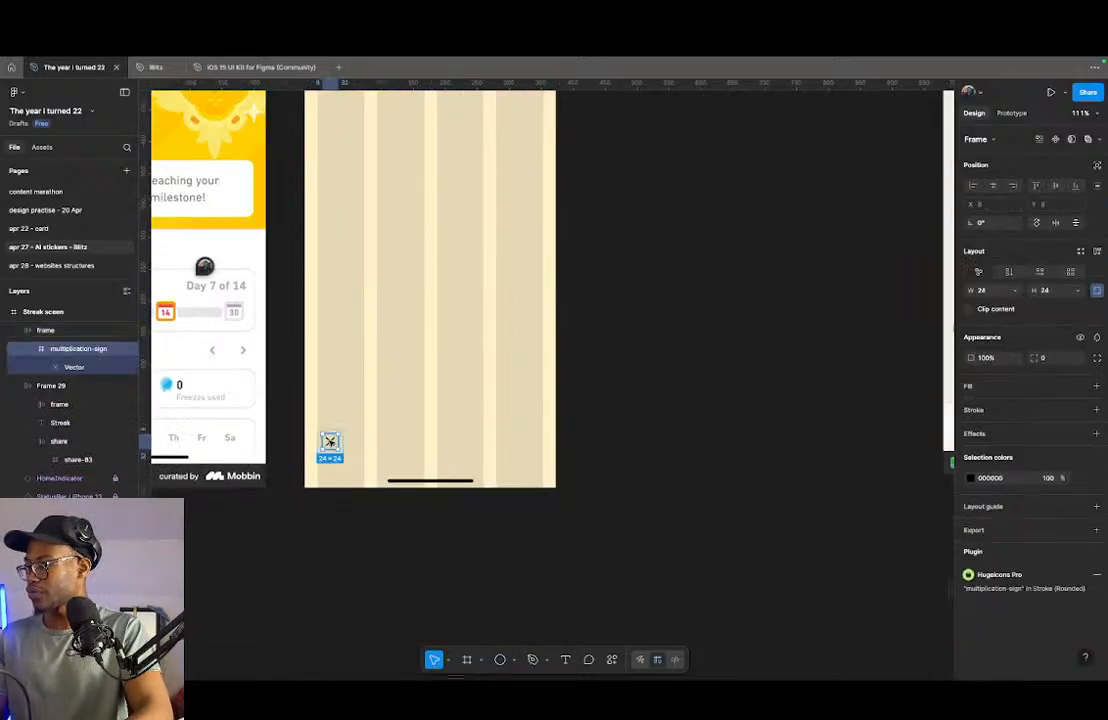
# - Swap the copied close icon for the free Hugeicons icon home-13, found by searching for "home"
pyautogui.click(989, 580)
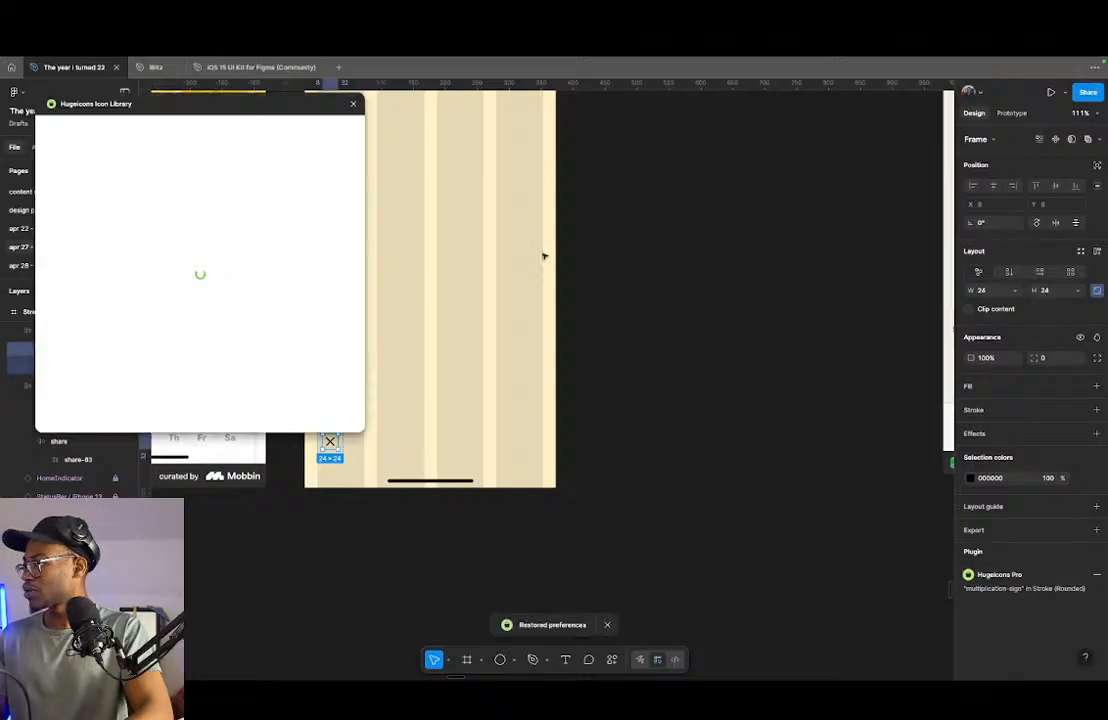
pyautogui.moveTo(250, 109); pyautogui.dragTo(715, 148)
pyautogui.click(610, 222)
pyautogui.write('home')
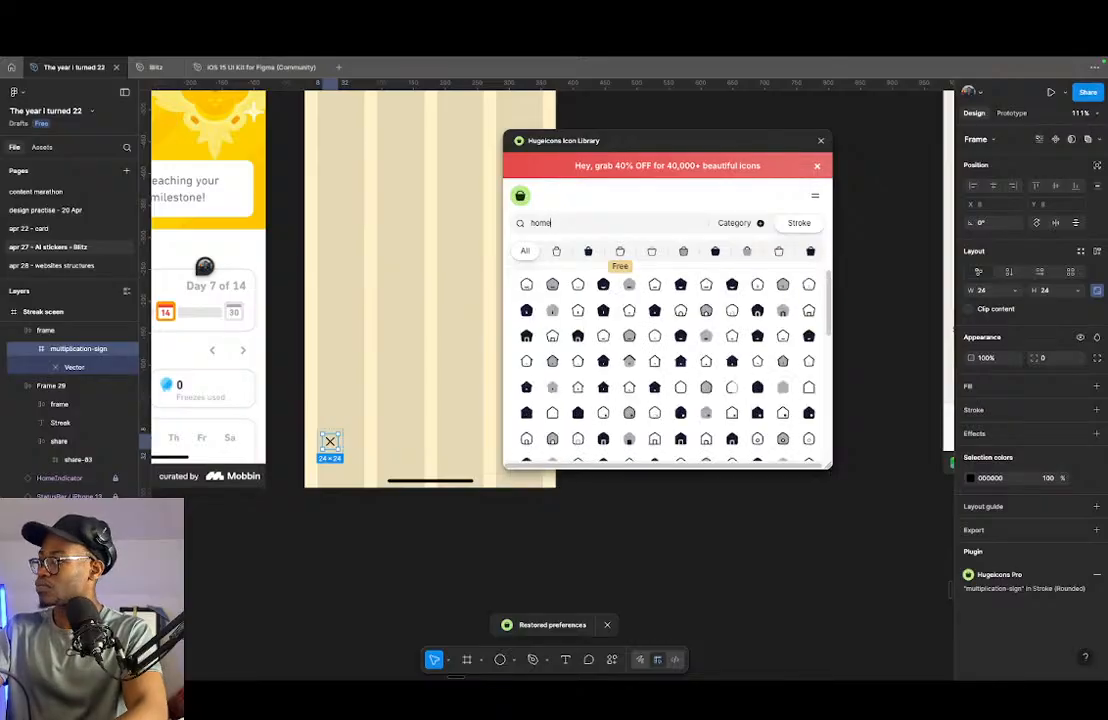
pyautogui.click(619, 251)
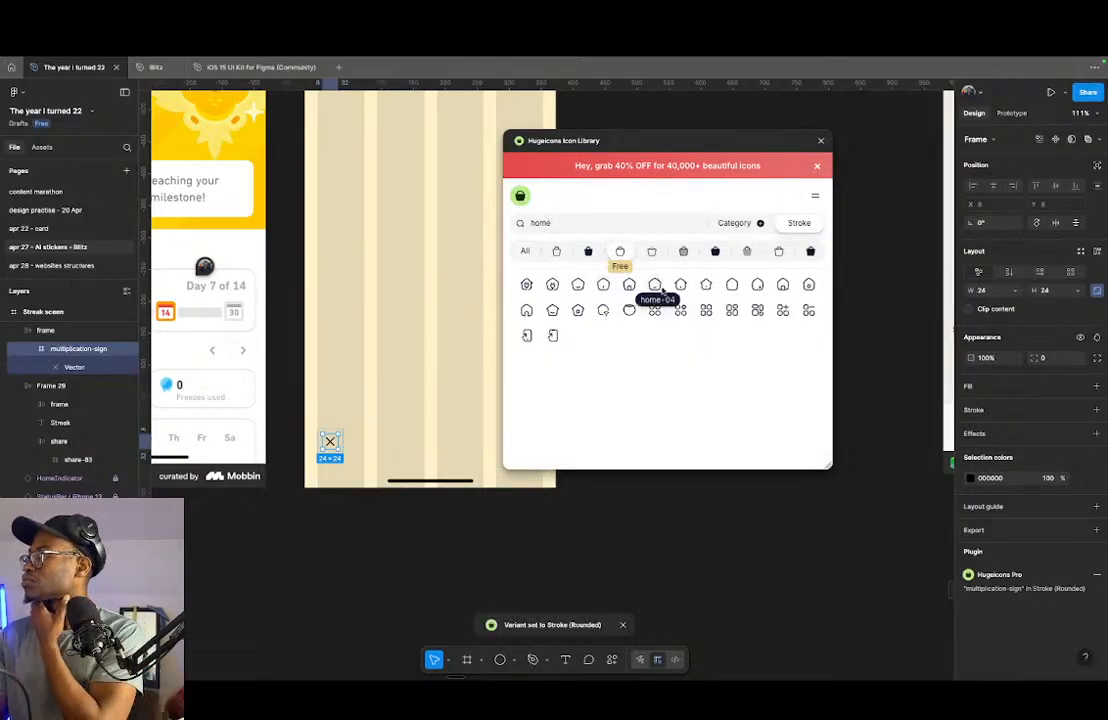
pyautogui.click(578, 311)
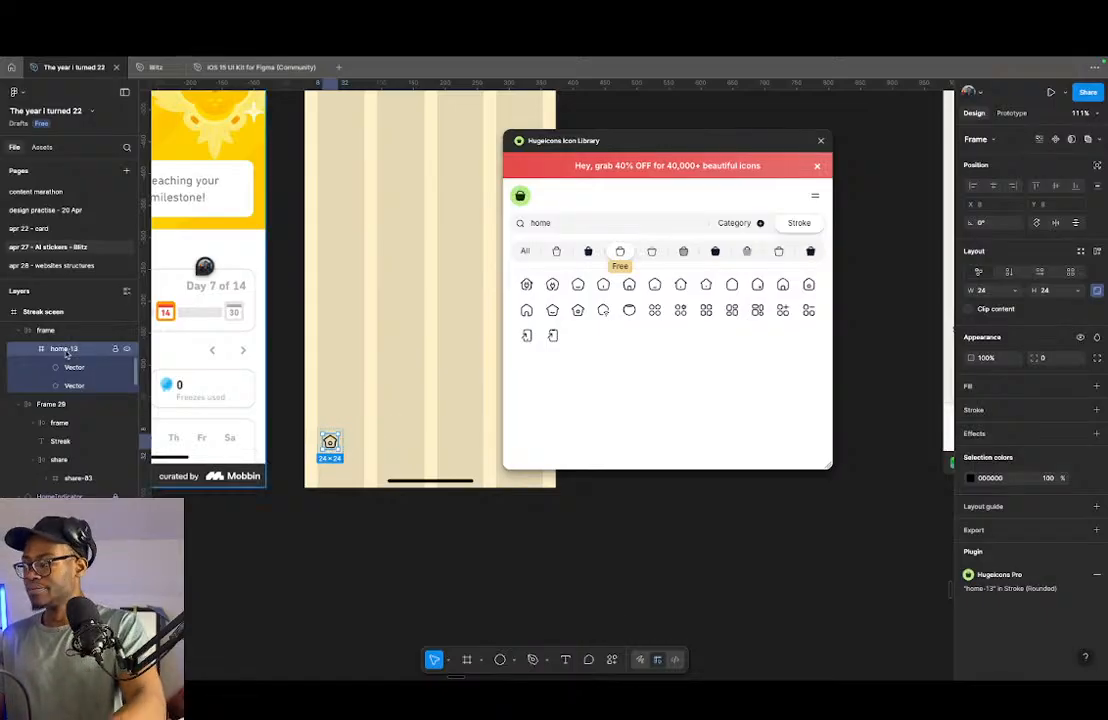
# - Duplicate the home icon three times inside its frame to make a row of four
pyautogui.hotkey('ctrl', 'd')
pyautogui.hotkey('ctrl', 'd')
pyautogui.hotkey('ctrl', 'd')
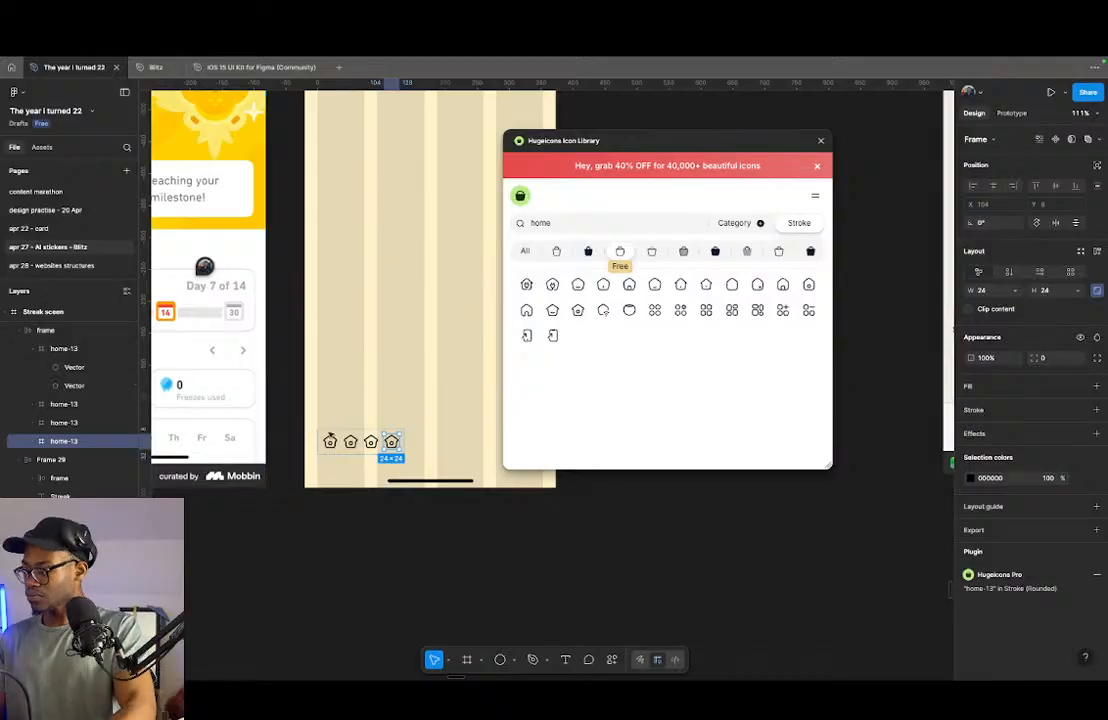
# - Swap the second home icon for the zap icon, searching the icon library for "streak" and for "light"
pyautogui.click(351, 442)
pyautogui.doubleClick(606, 224)
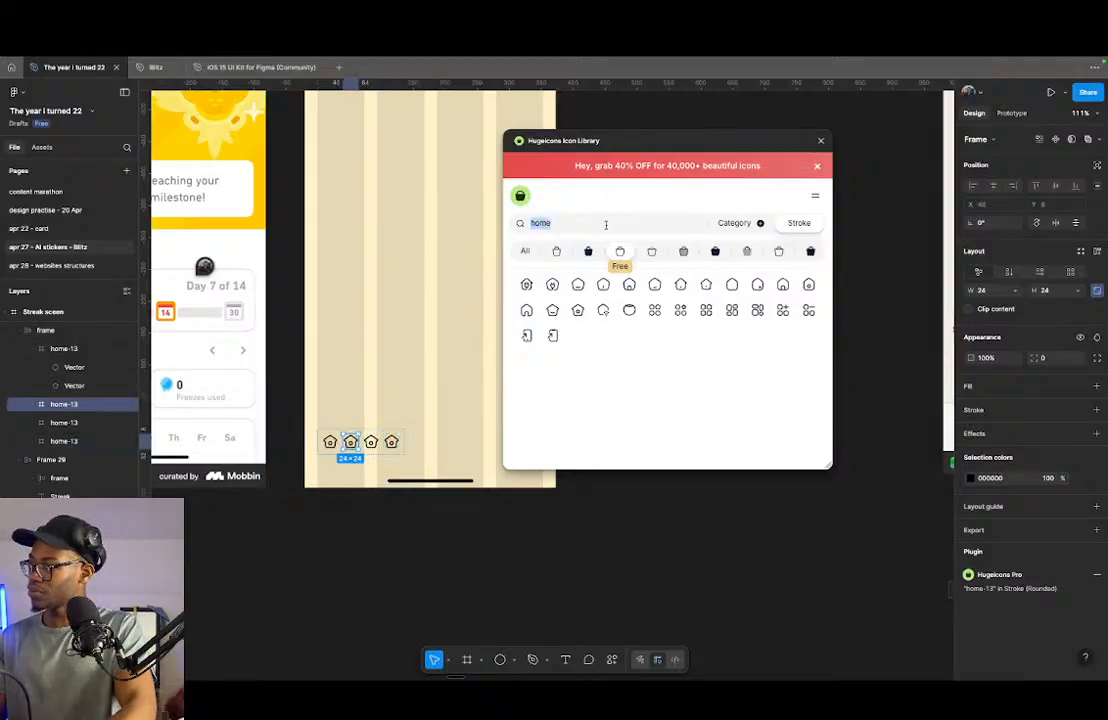
pyautogui.write('streak')
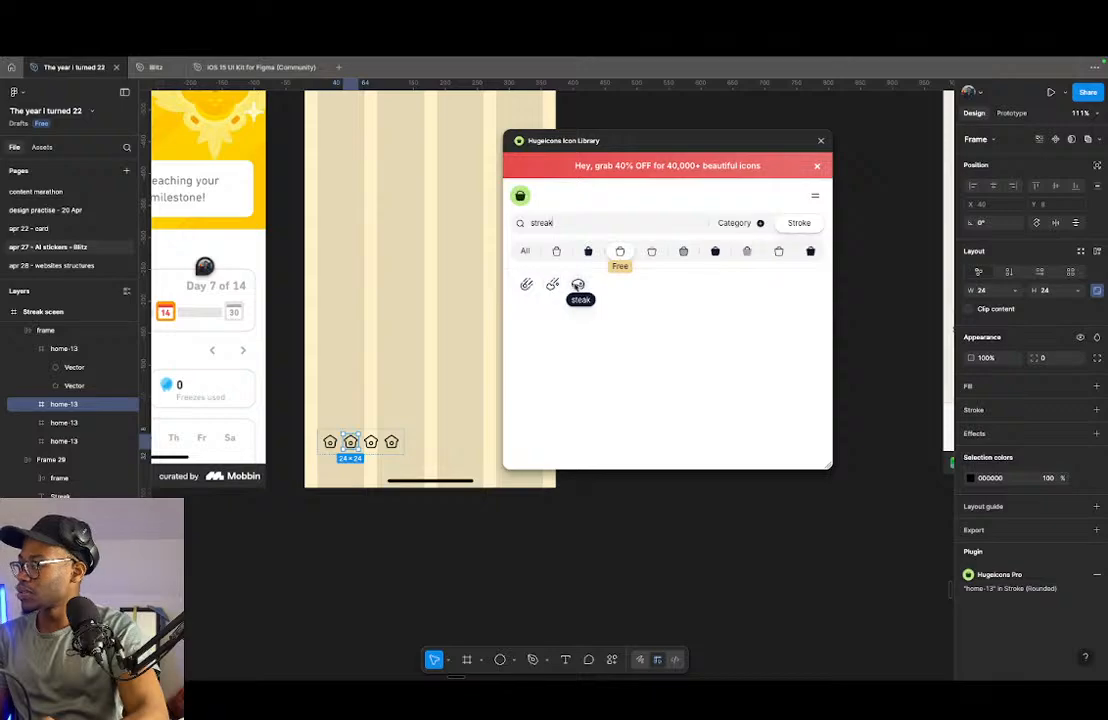
pyautogui.doubleClick(568, 221)
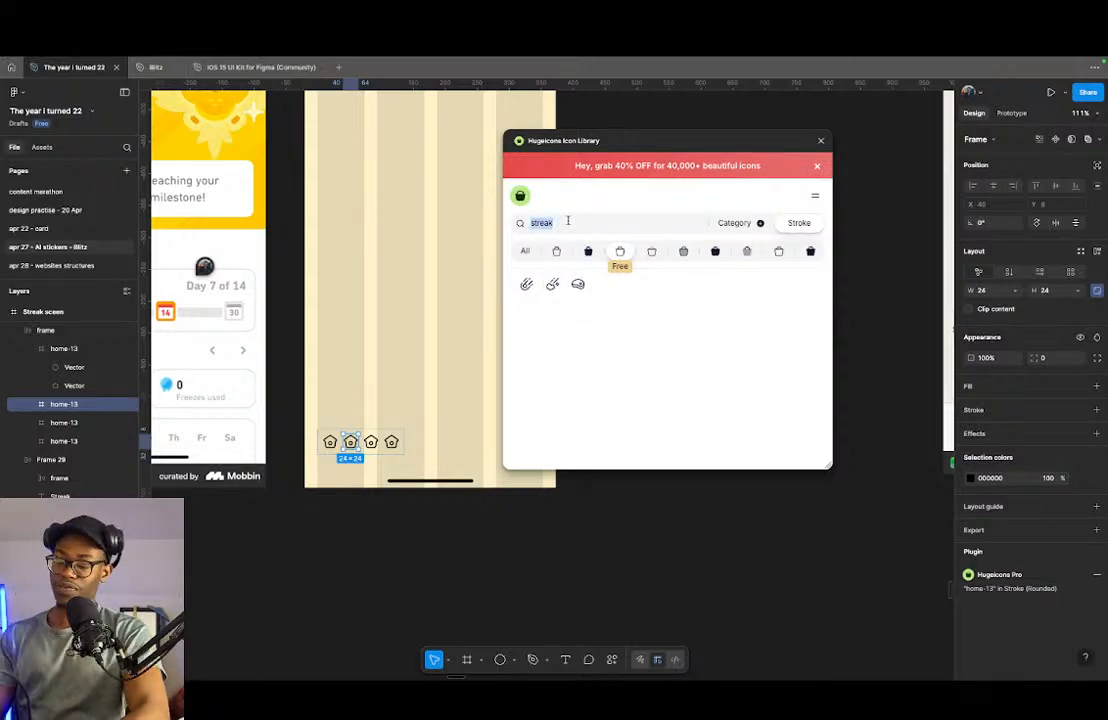
pyautogui.write('lig')
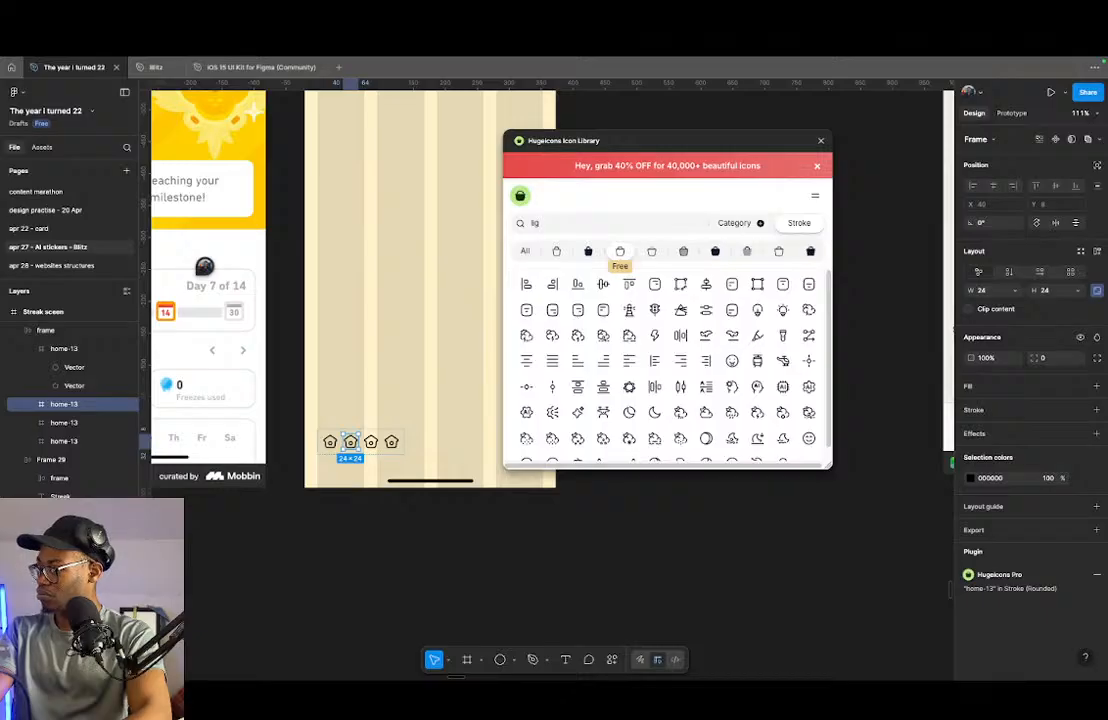
pyautogui.write('htt')
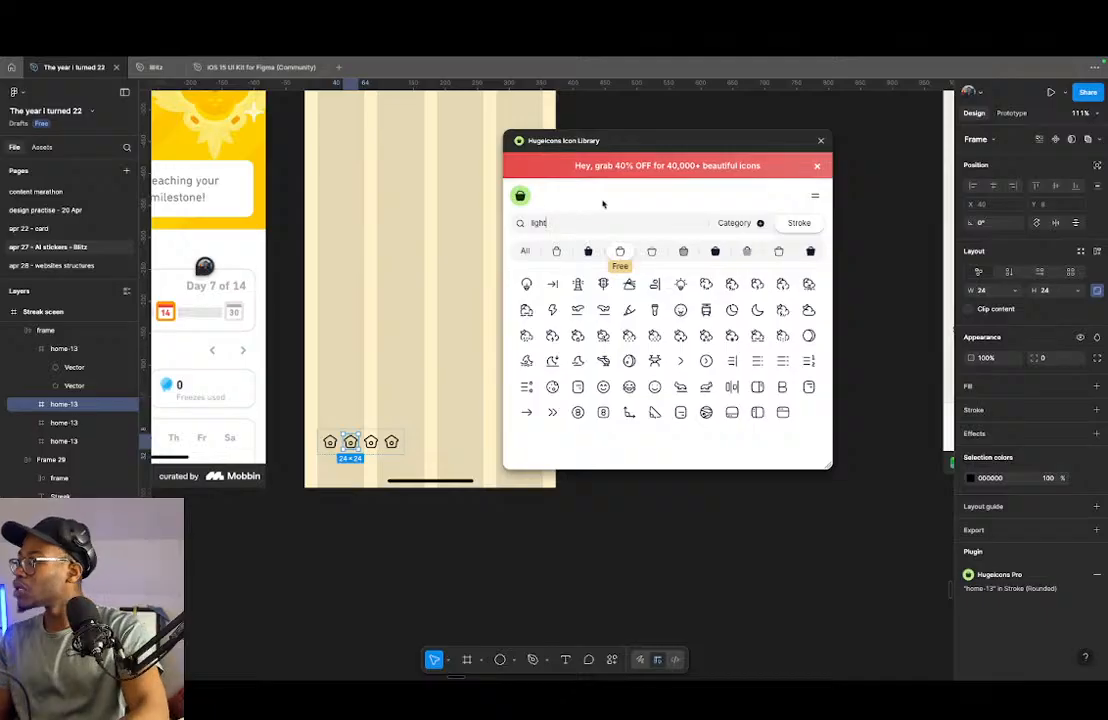
pyautogui.click(552, 310)
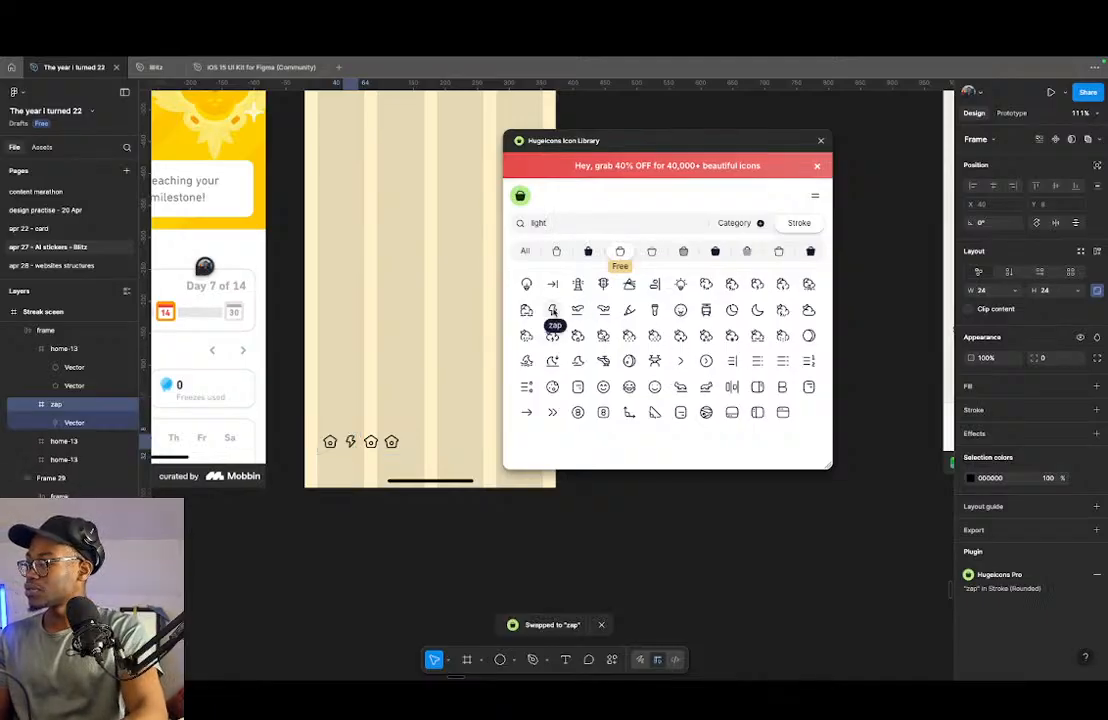
# - Swap the third home icon for user-circle, found by searching the icon library for "profile"
pyautogui.click(378, 441)
pyautogui.click(596, 220)
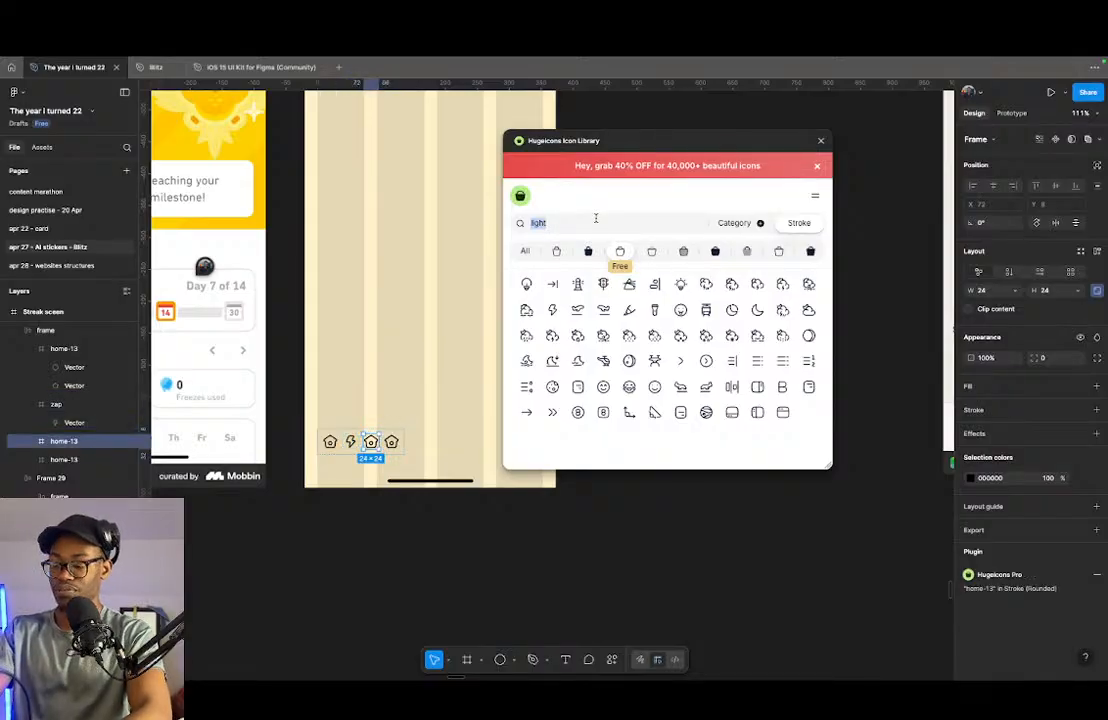
pyautogui.write('profile')
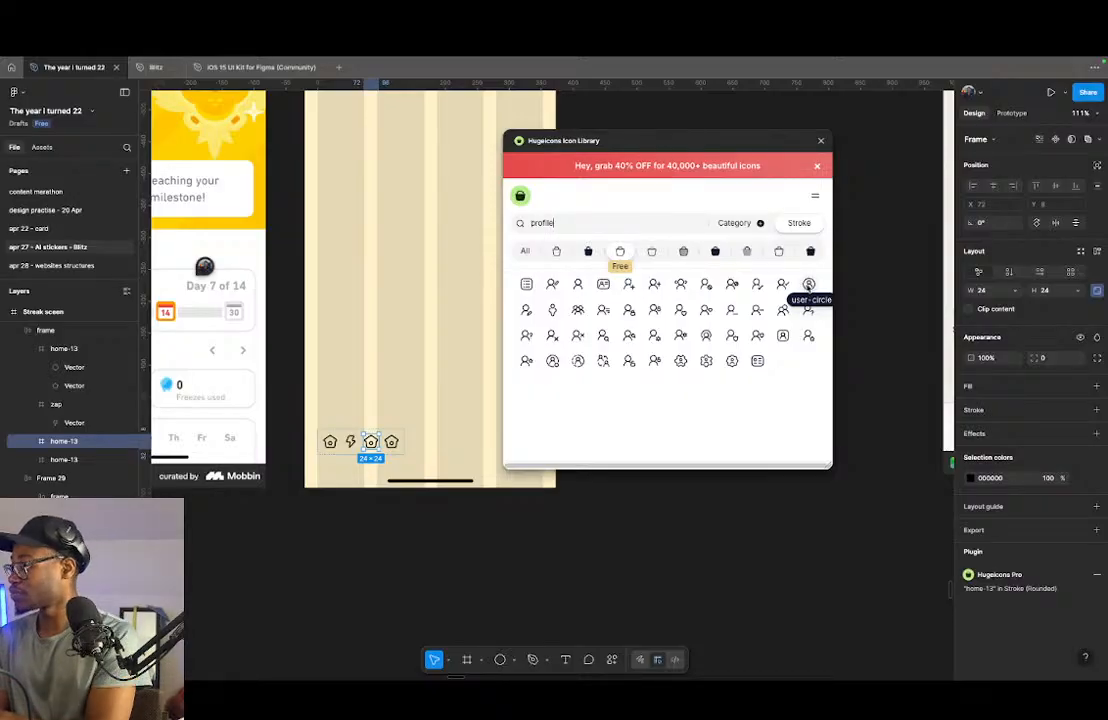
pyautogui.click(808, 285)
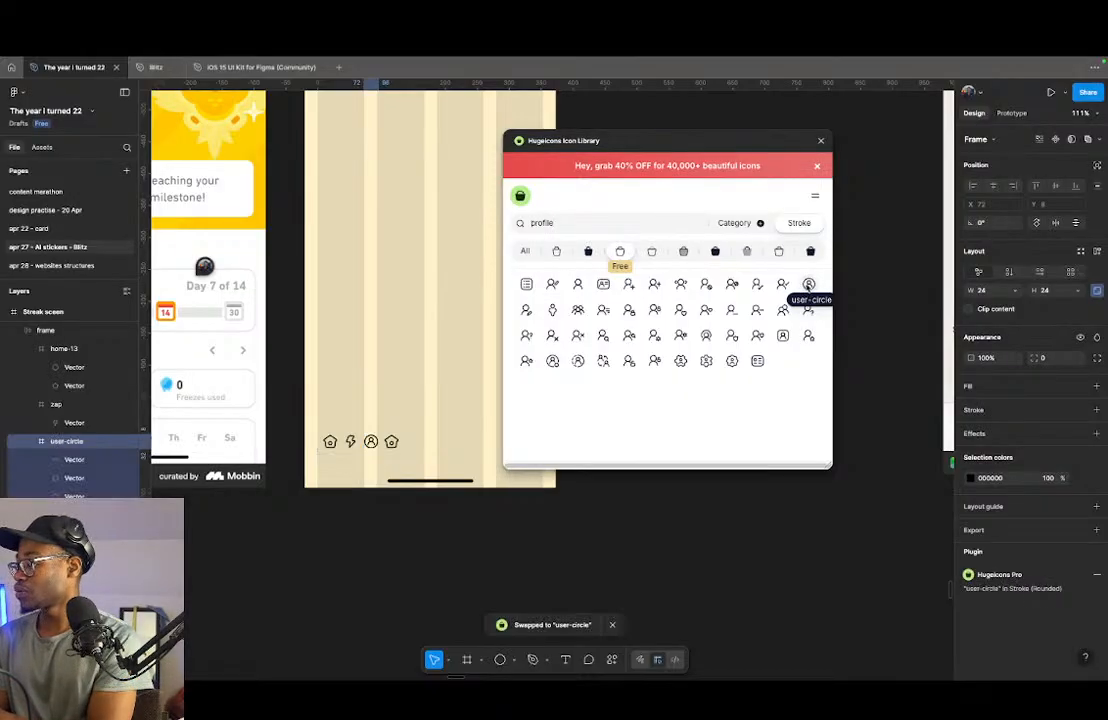
# - Swap the fourth home icon for timer-02, found by searching the icon library for "timer"
pyautogui.click(391, 441)
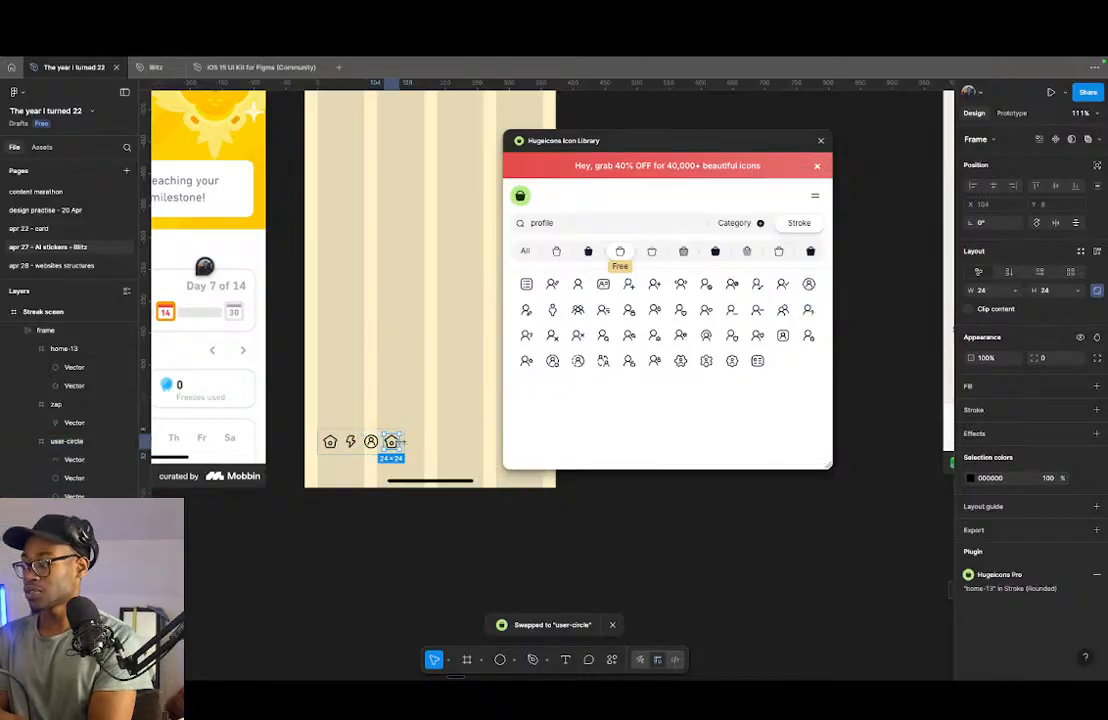
pyautogui.hscroll(-1, 440, 392)
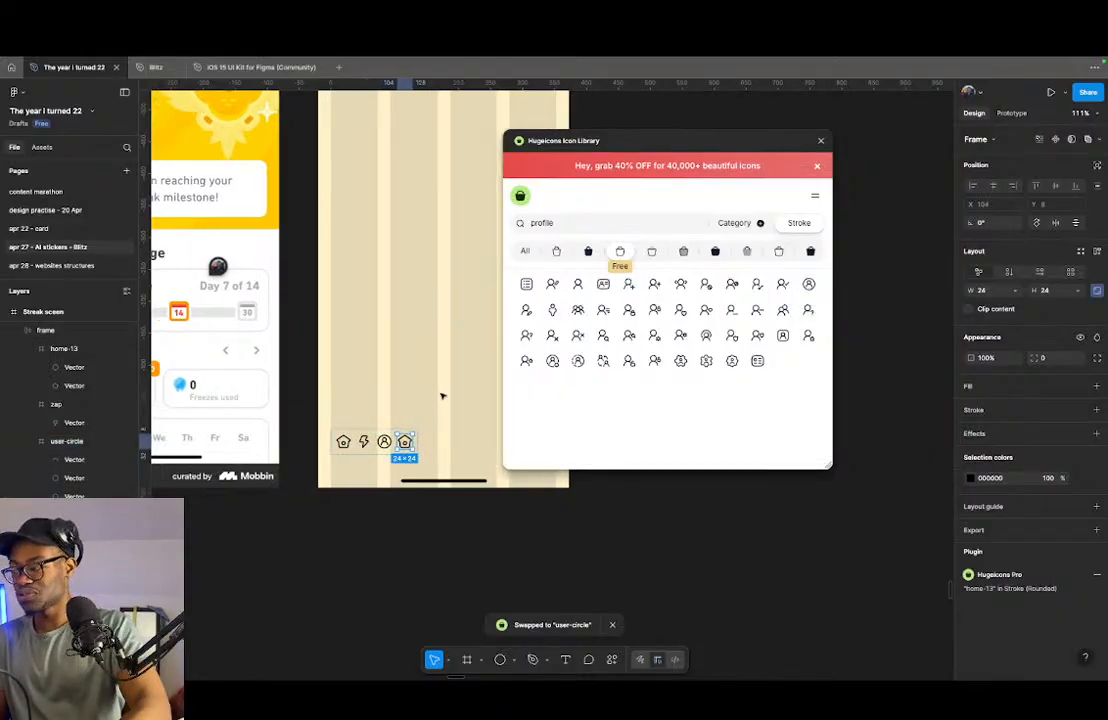
pyautogui.scroll(-5, 441, 396)
pyautogui.scroll(5, 444, 398)
pyautogui.doubleClick(597, 225)
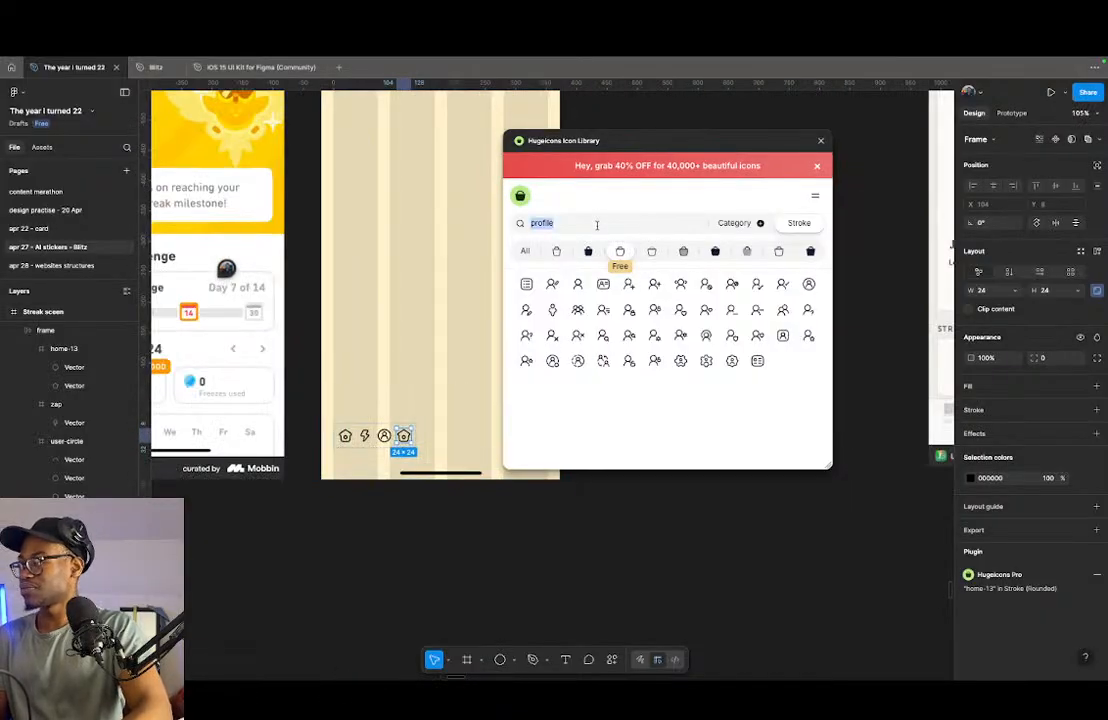
pyautogui.write('timer')
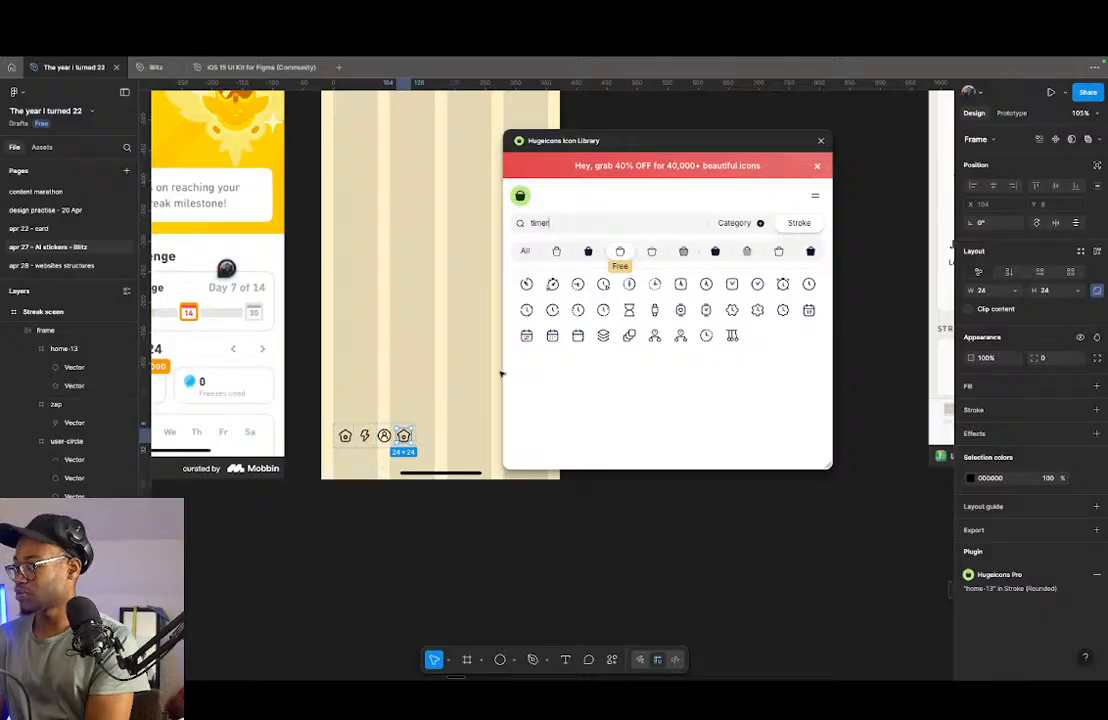
pyautogui.click(553, 285)
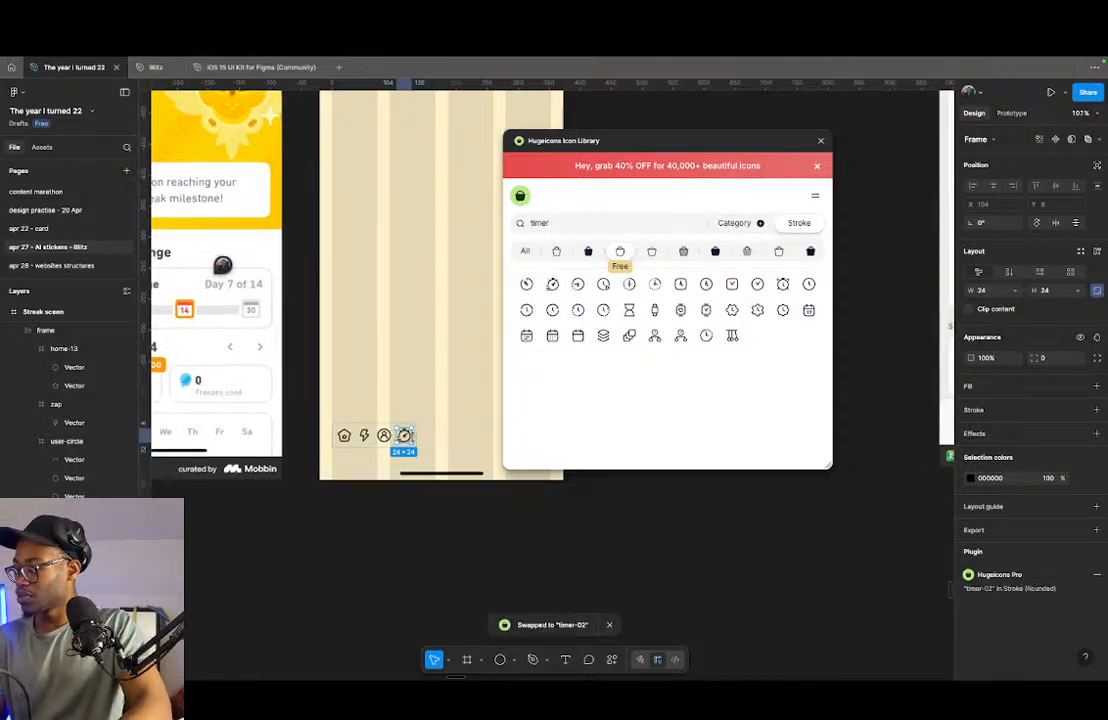
# - Reorder the icon row so the timer icon comes before the profile icon, and close the icon library
pyautogui.scroll(5, 402, 432)
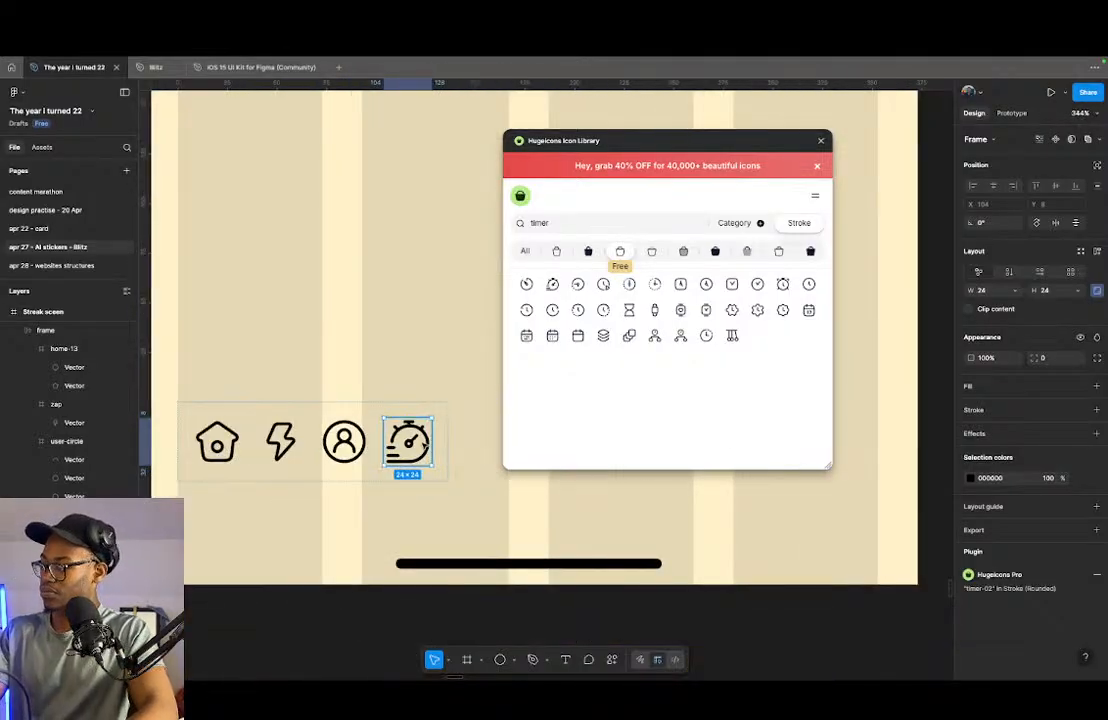
pyautogui.press('Left')
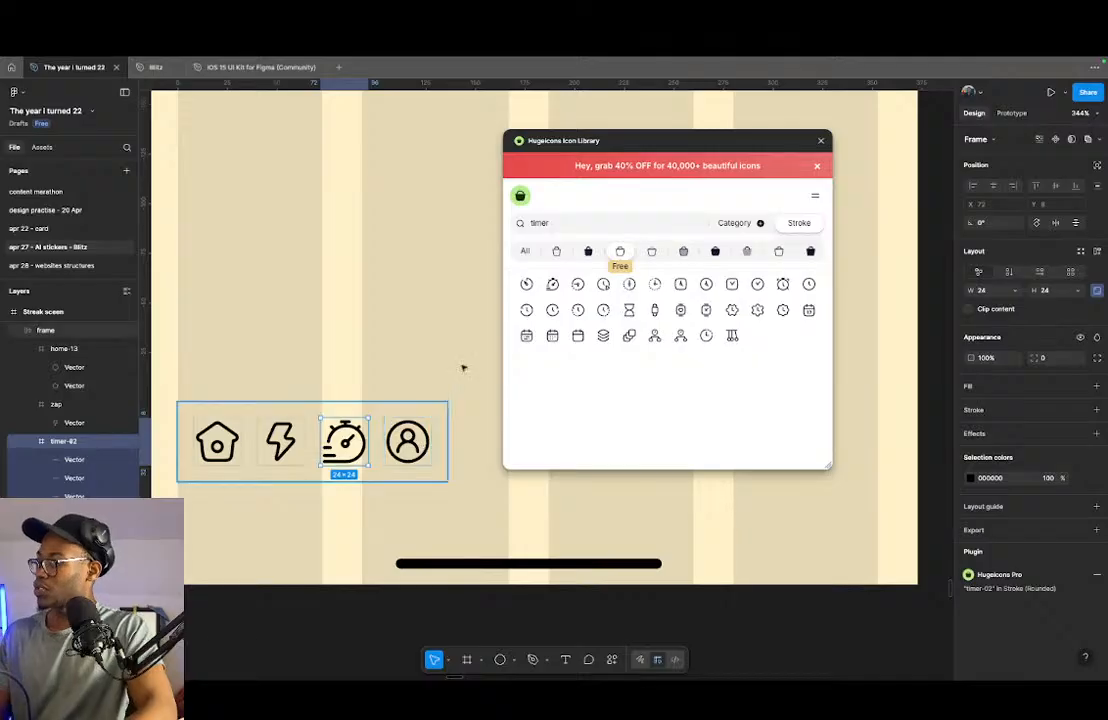
pyautogui.click(821, 141)
pyautogui.scroll(-5, 400, 431)
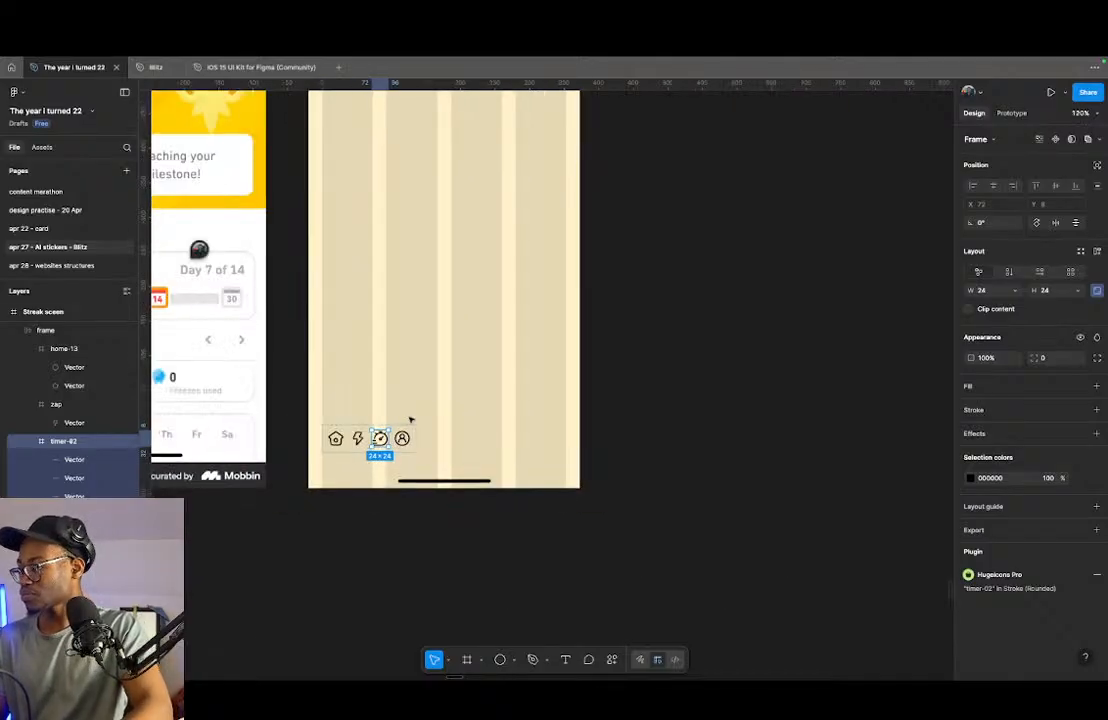
# - Set the icon row's spacing to Auto and widen the row to 353 to span the layout columns
pyautogui.click(412, 428)
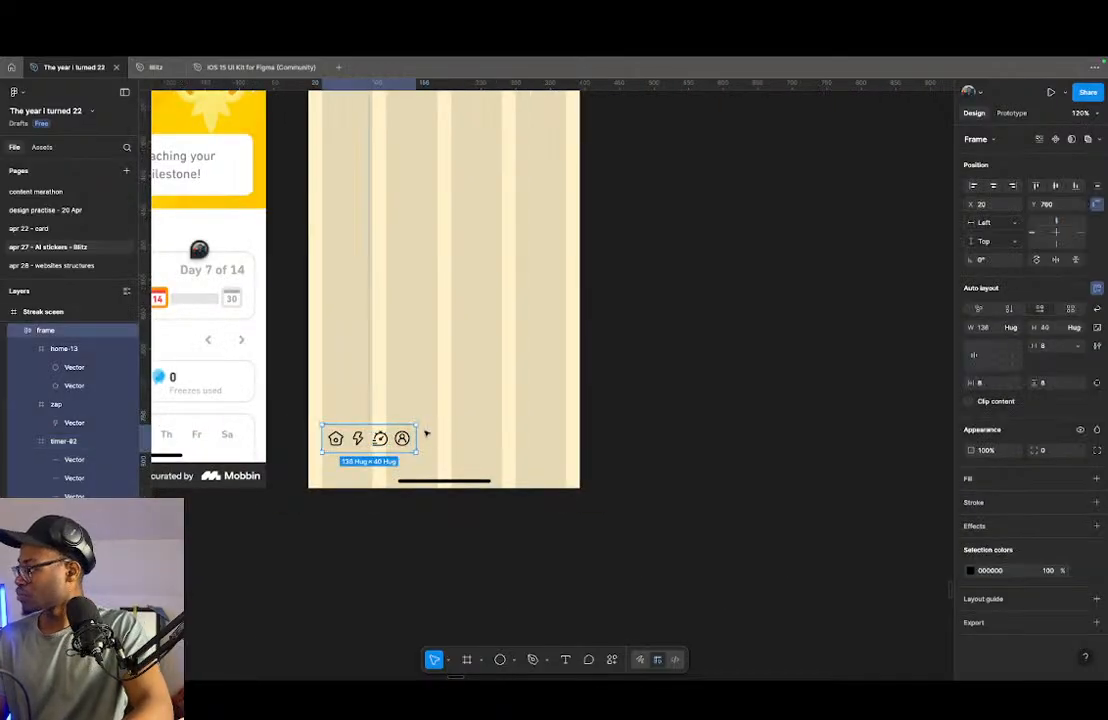
pyautogui.click(1078, 346)
pyautogui.click(1050, 362)
pyautogui.moveTo(416, 442); pyautogui.dragTo(565, 440)
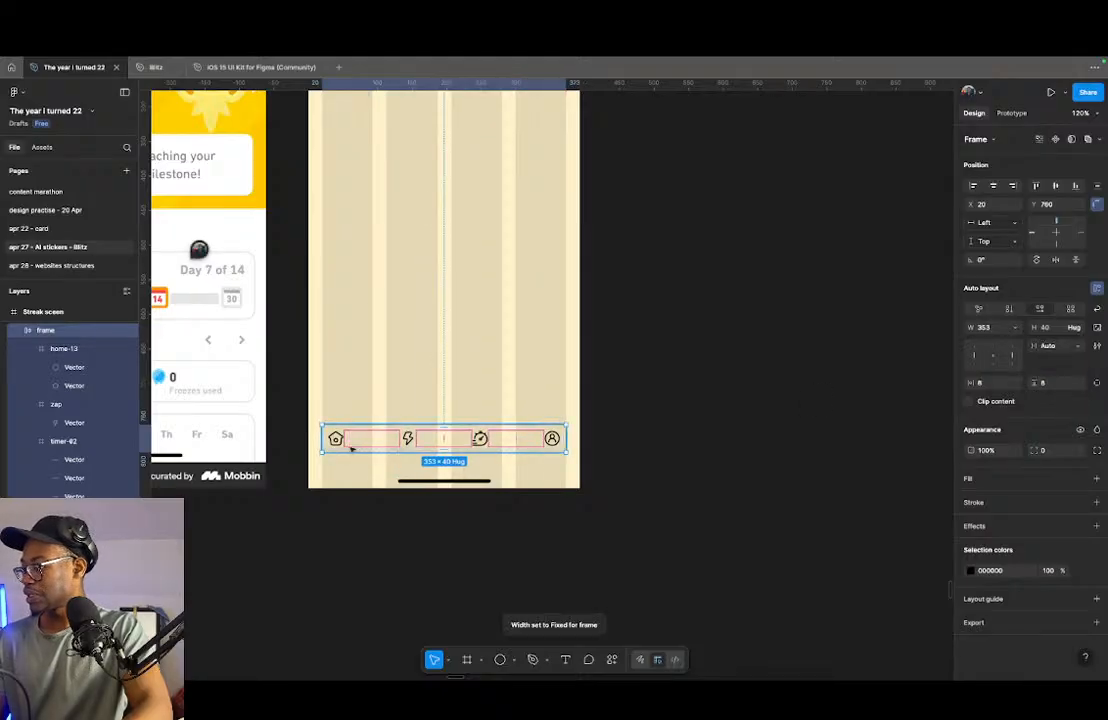
# - Wrap the home icon in the navigation row in its own frame and rename that frame "home"
pyautogui.scroll(5, 330, 438)
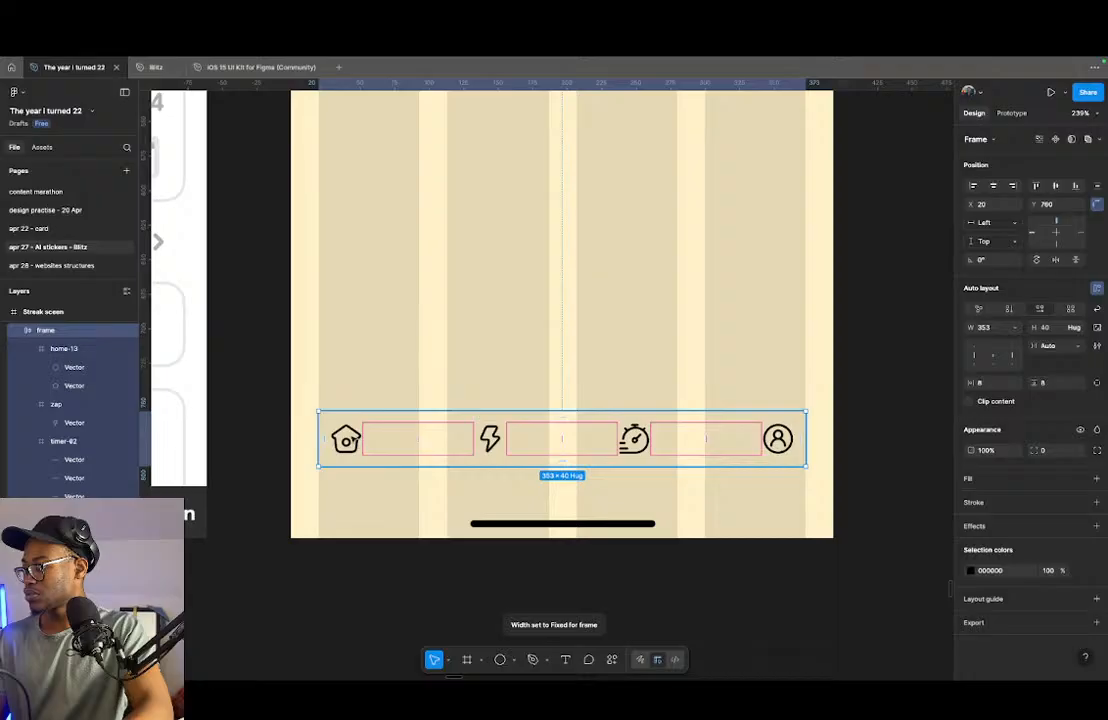
pyautogui.doubleClick(352, 440)
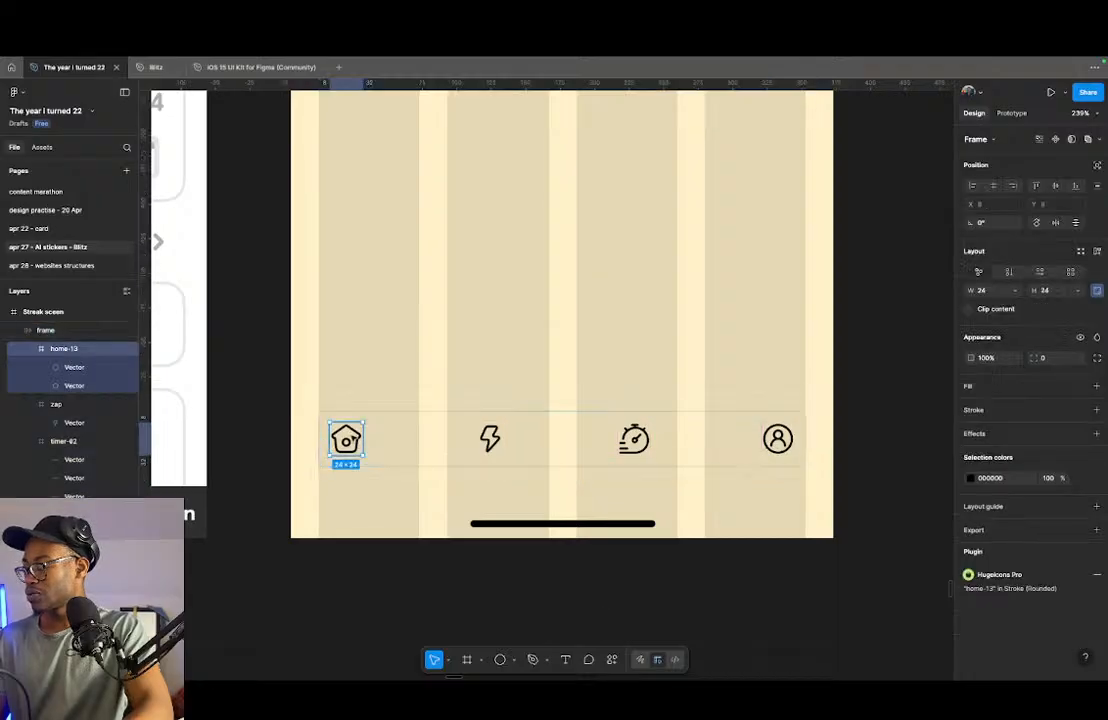
pyautogui.hotkey('ctrl', 'alt', 'g')
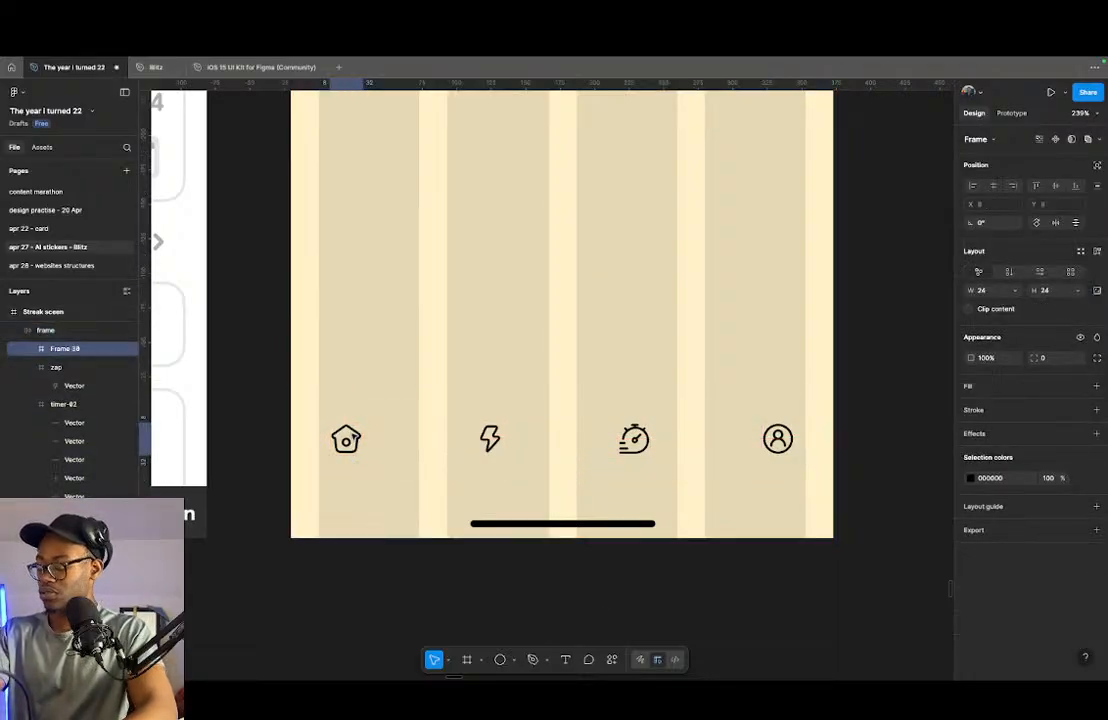
pyautogui.hotkey('ctrl', 'r')
pyautogui.write('ho')
pyautogui.press('Return')
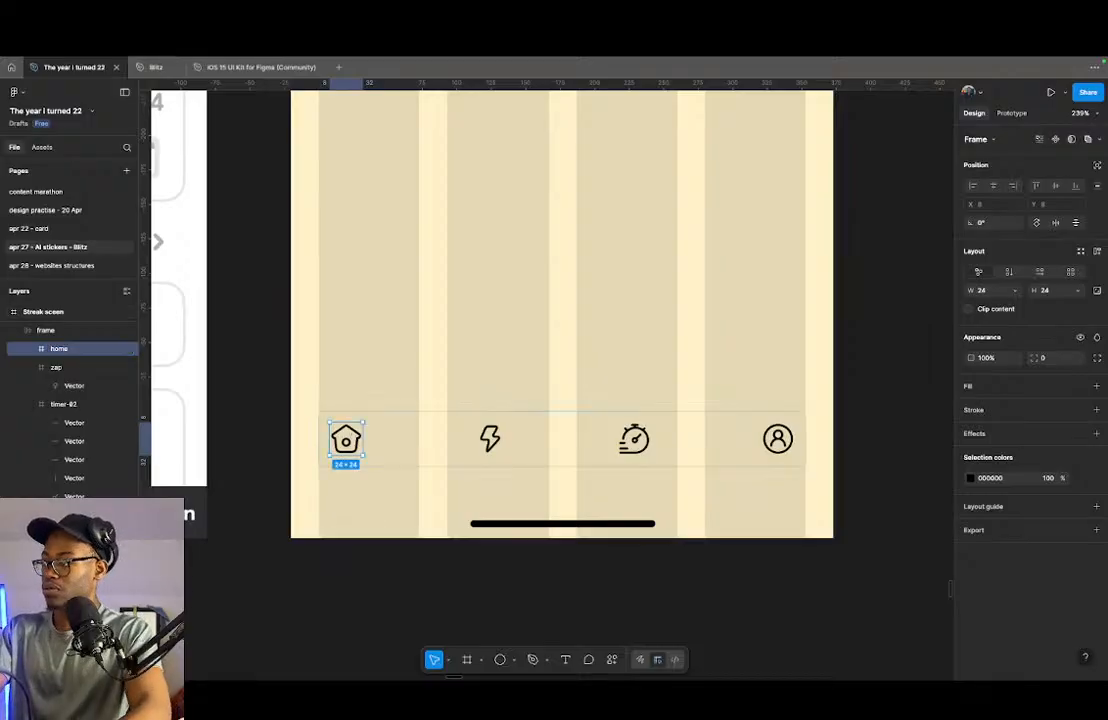
# - Add auto layout to the home frame and place a "home" text label above it at font size 13
pyautogui.hotkey('shift', 'a')
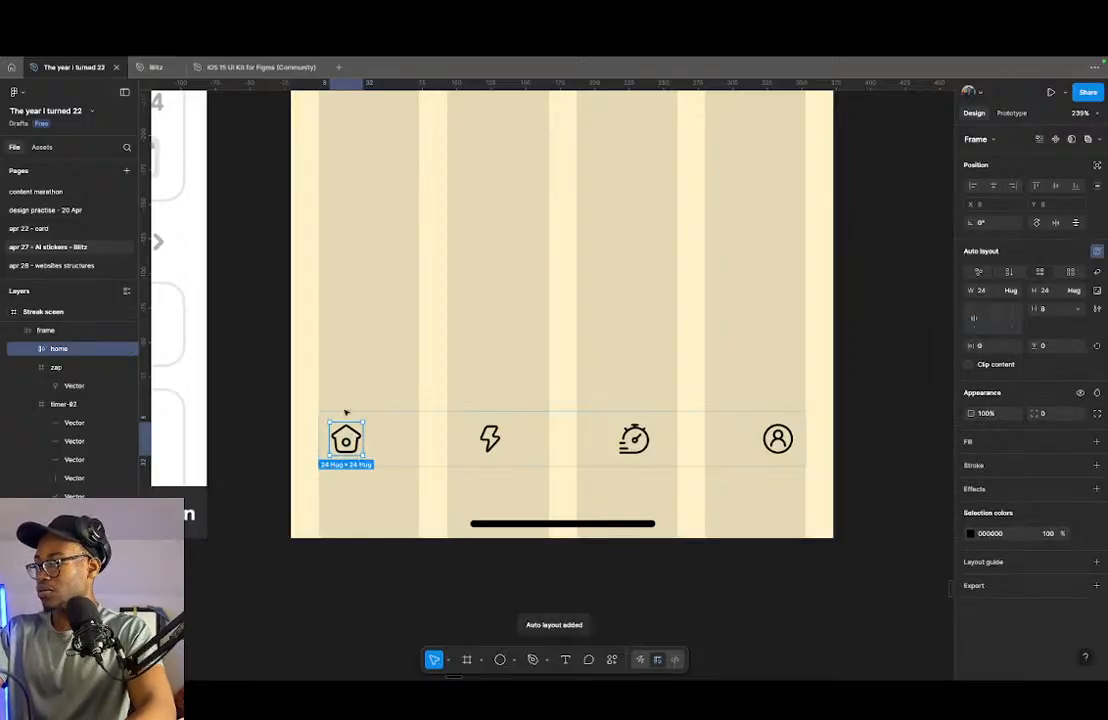
pyautogui.press('t')
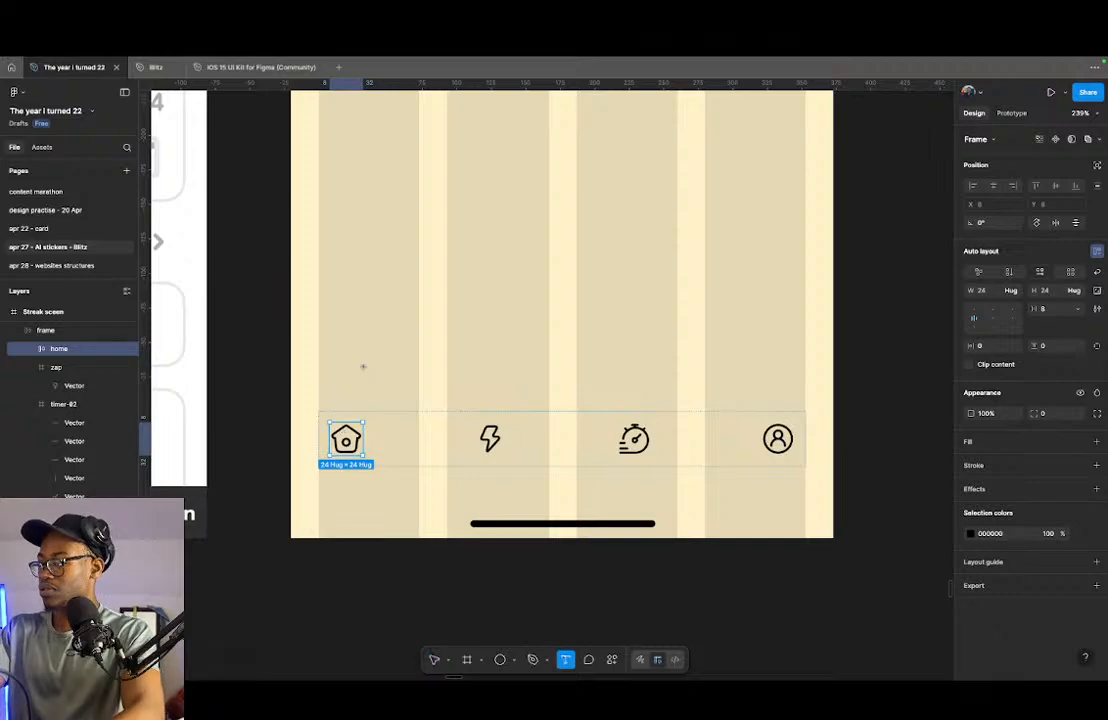
pyautogui.click(356, 367)
pyautogui.write('home')
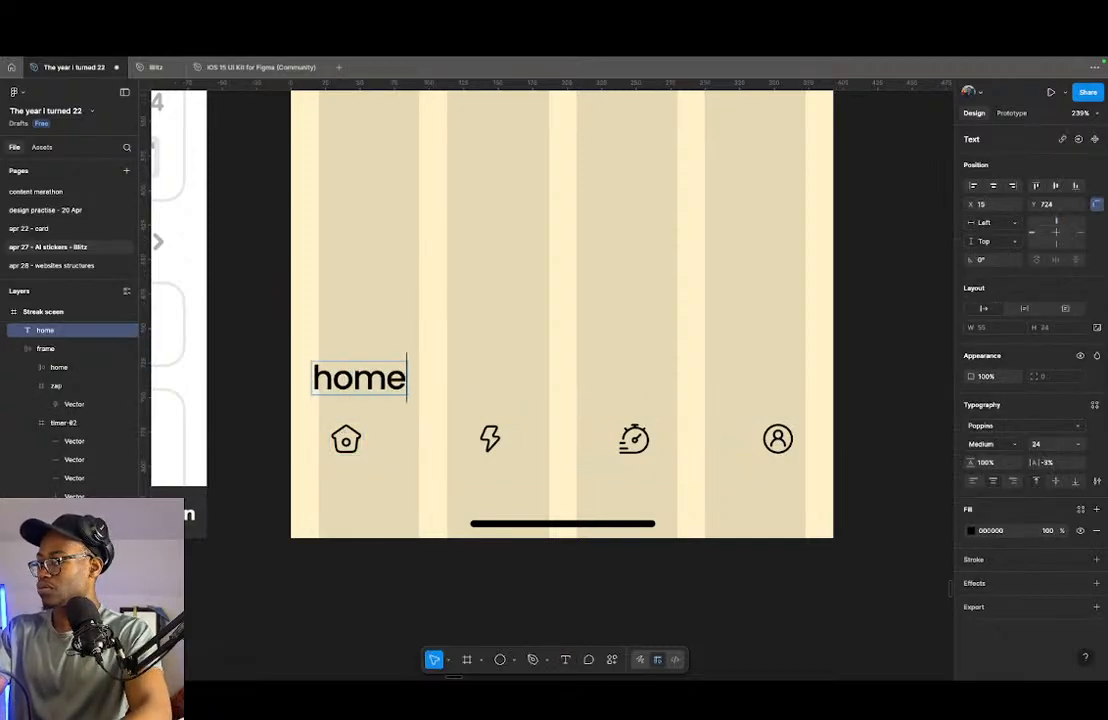
pyautogui.press('Escape')
pyautogui.click(1056, 442)
pyautogui.write('13')
pyautogui.press('Return')
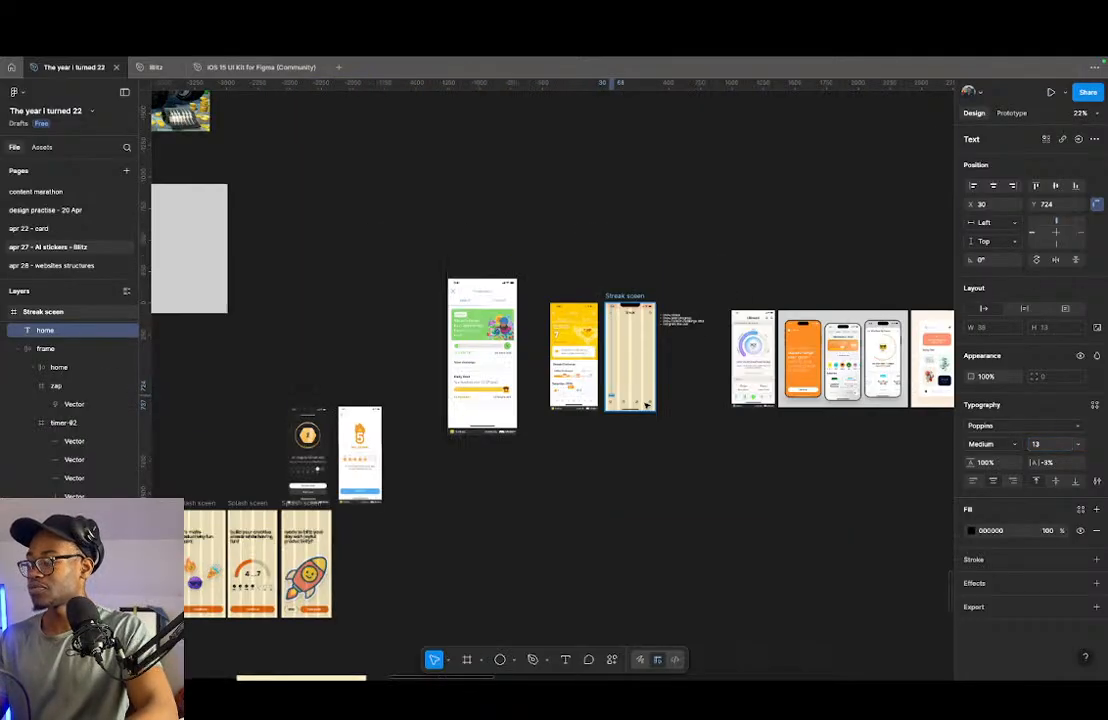
# - Look across the page's reference boards and stickers for the image of the typography size table
pyautogui.hotkey('shift', '1')
pyautogui.moveTo(483, 465); pyautogui.dragTo(814, 446)
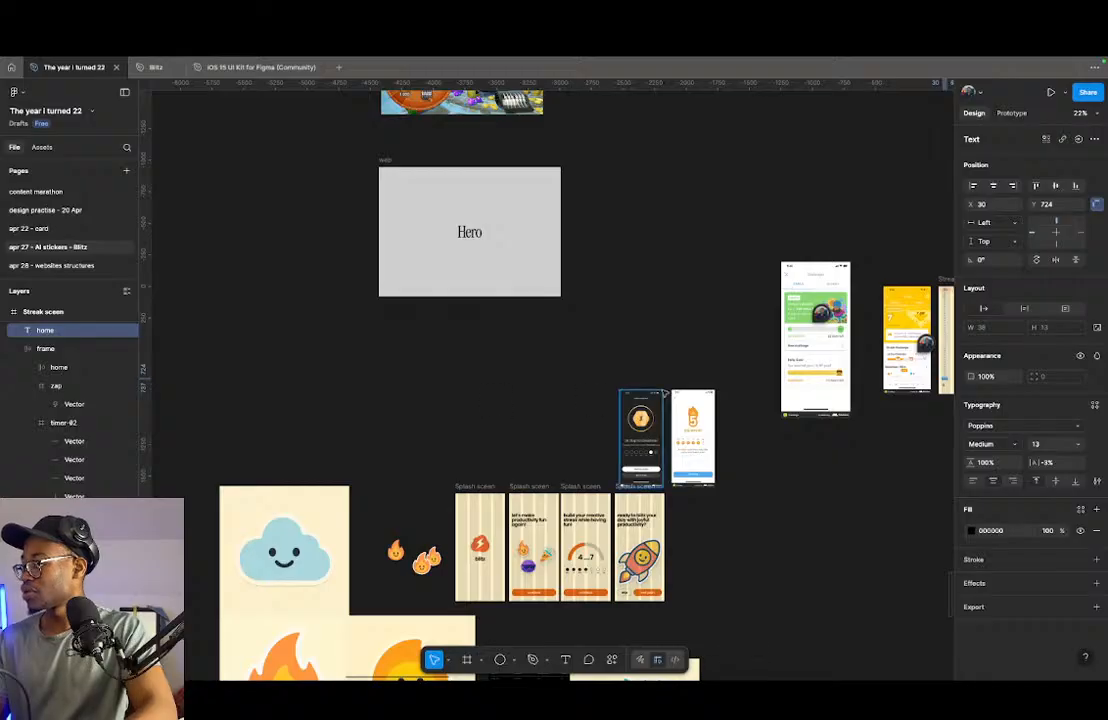
pyautogui.scroll(-5, 701, 387)
pyautogui.scroll(3, 704, 372)
pyautogui.scroll(-3, 388, 385)
pyautogui.scroll(5, 395, 350)
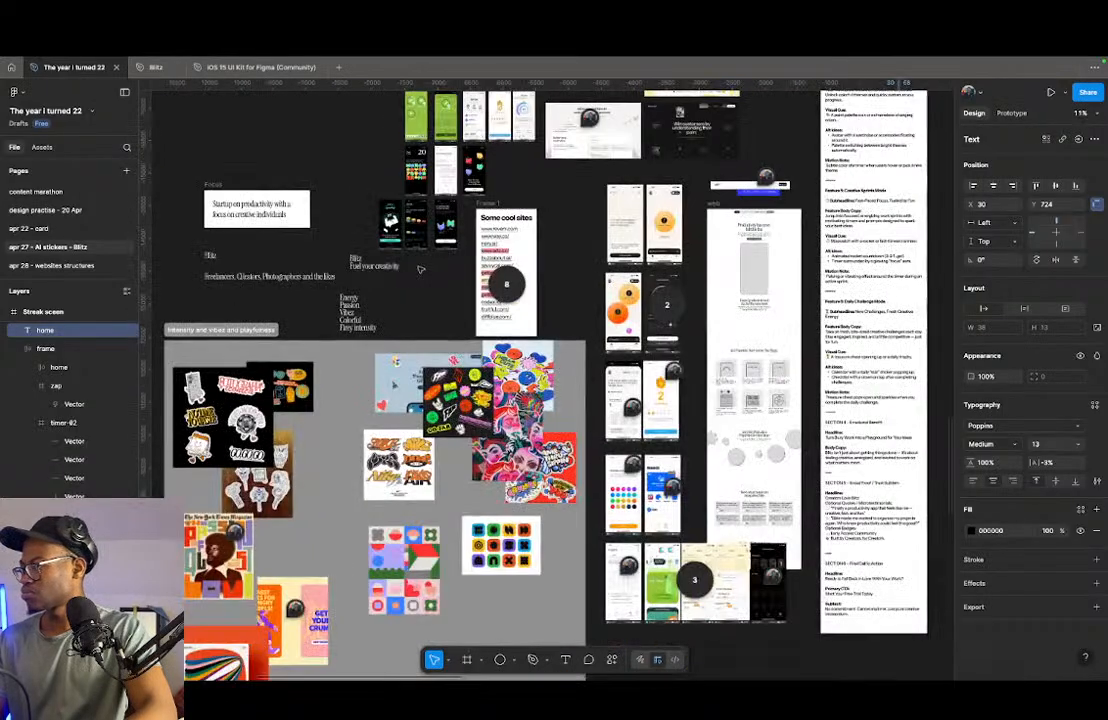
pyautogui.scroll(-2, 395, 350)
pyautogui.scroll(3, 396, 350)
pyautogui.scroll(-10, 480, 408)
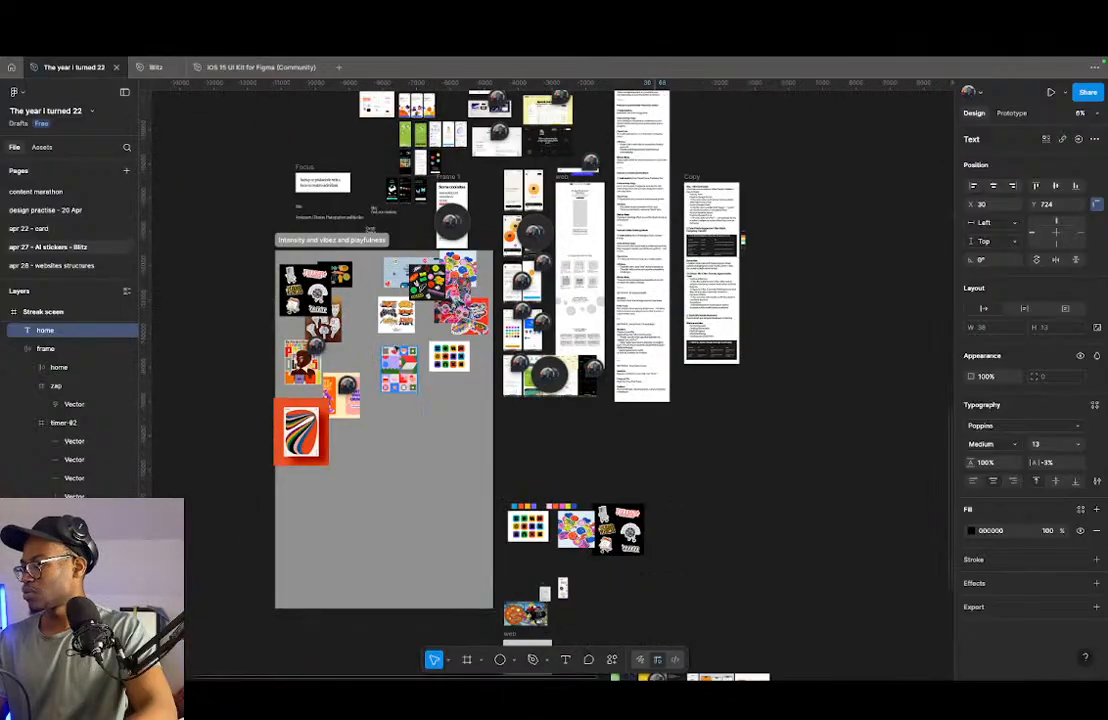
pyautogui.scroll(-6, 555, 375)
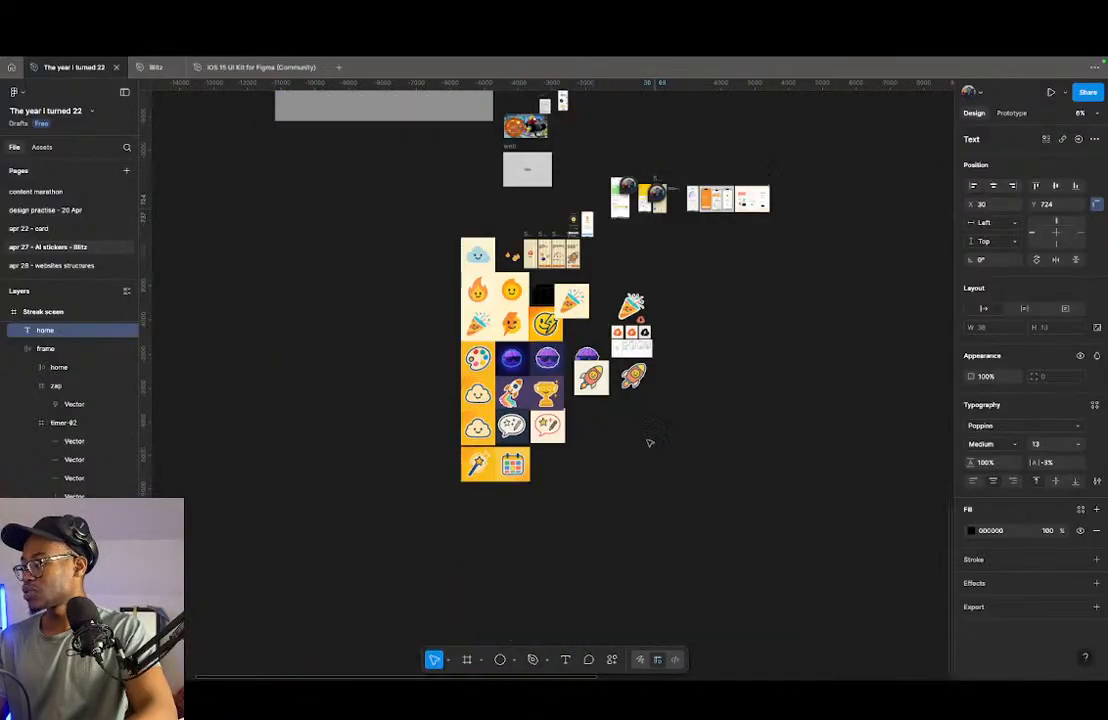
pyautogui.scroll(3, 578, 298)
pyautogui.scroll(4, 502, 299)
pyautogui.scroll(-2, 386, 302)
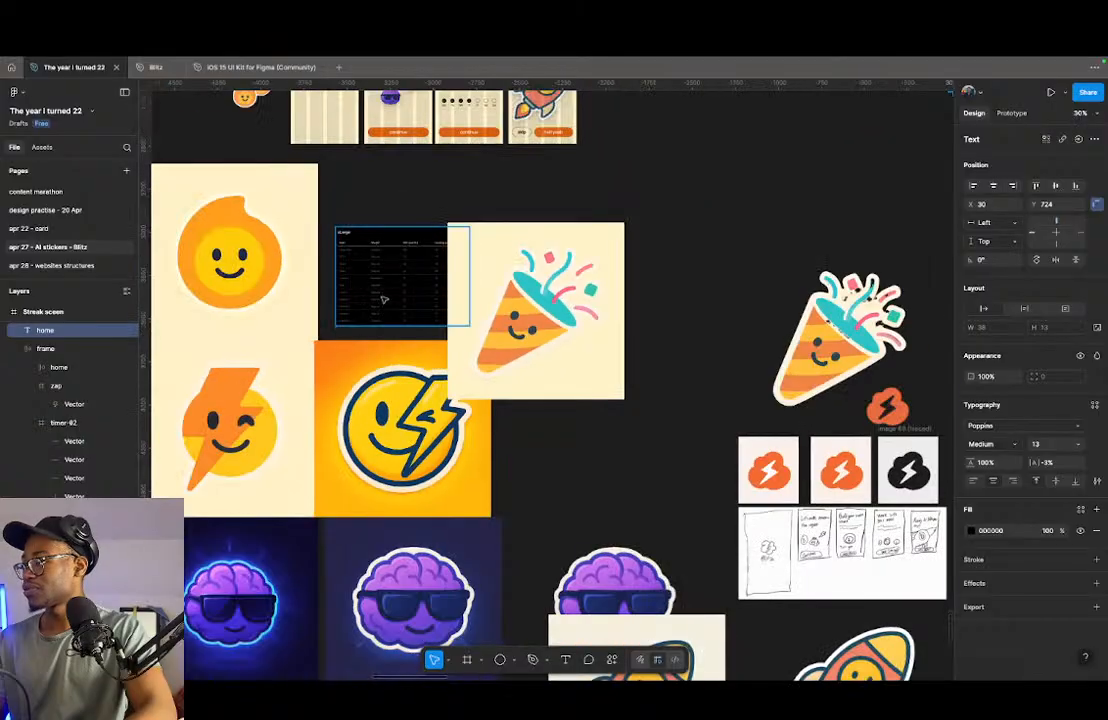
# - Move the typography table image onto the empty canvas beside the party popper sticker and review its text style sizes
pyautogui.click(390, 302)
pyautogui.moveTo(390, 302); pyautogui.dragTo(709, 200)
pyautogui.hscroll(3, 709, 200)
pyautogui.scroll(10, 467, 373)
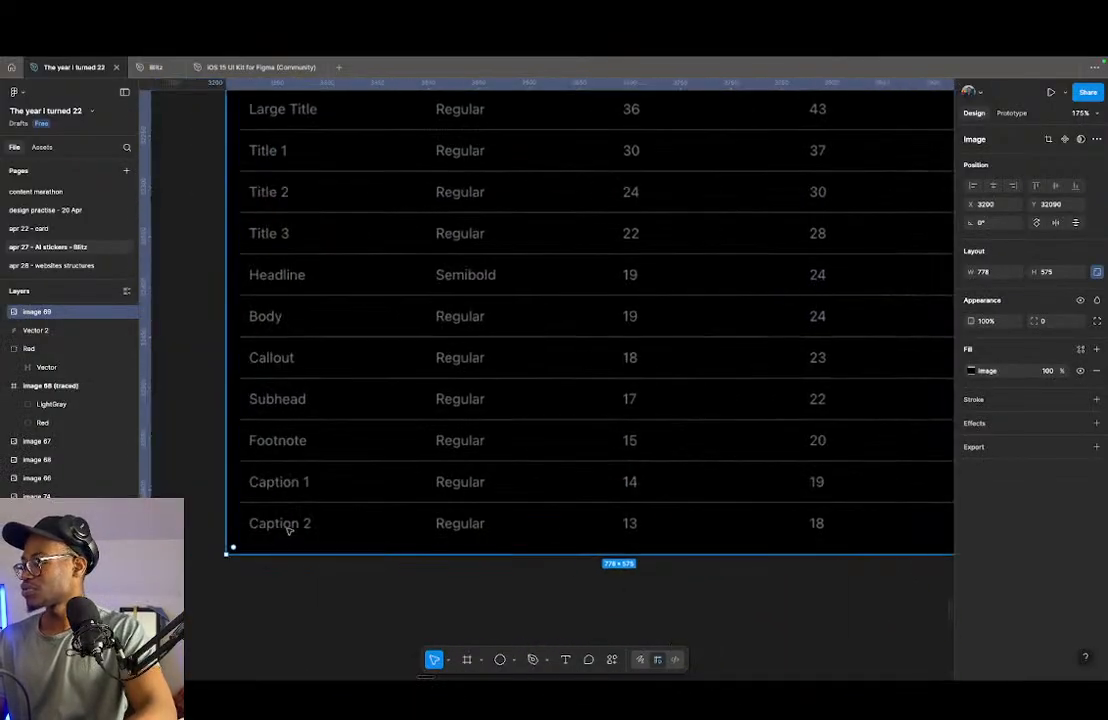
pyautogui.scroll(1, 642, 481)
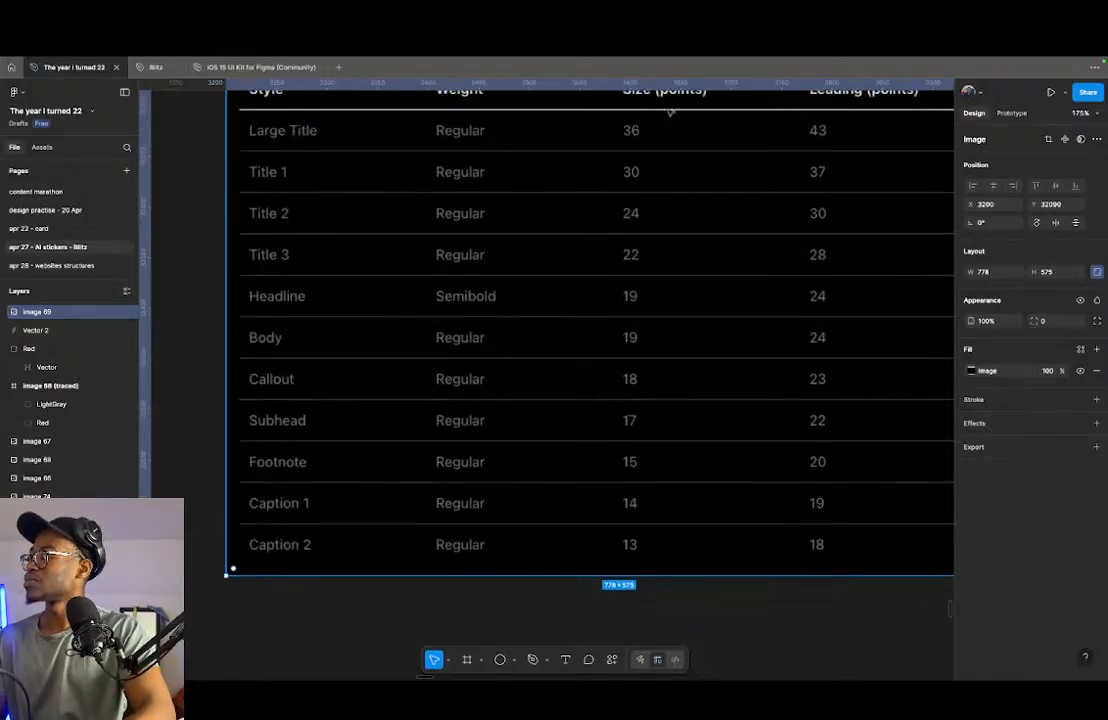
# - Return to the streak screen and place the "home" label inside the home frame's auto layout, beside the icon
pyautogui.scroll(-5, 583, 444)
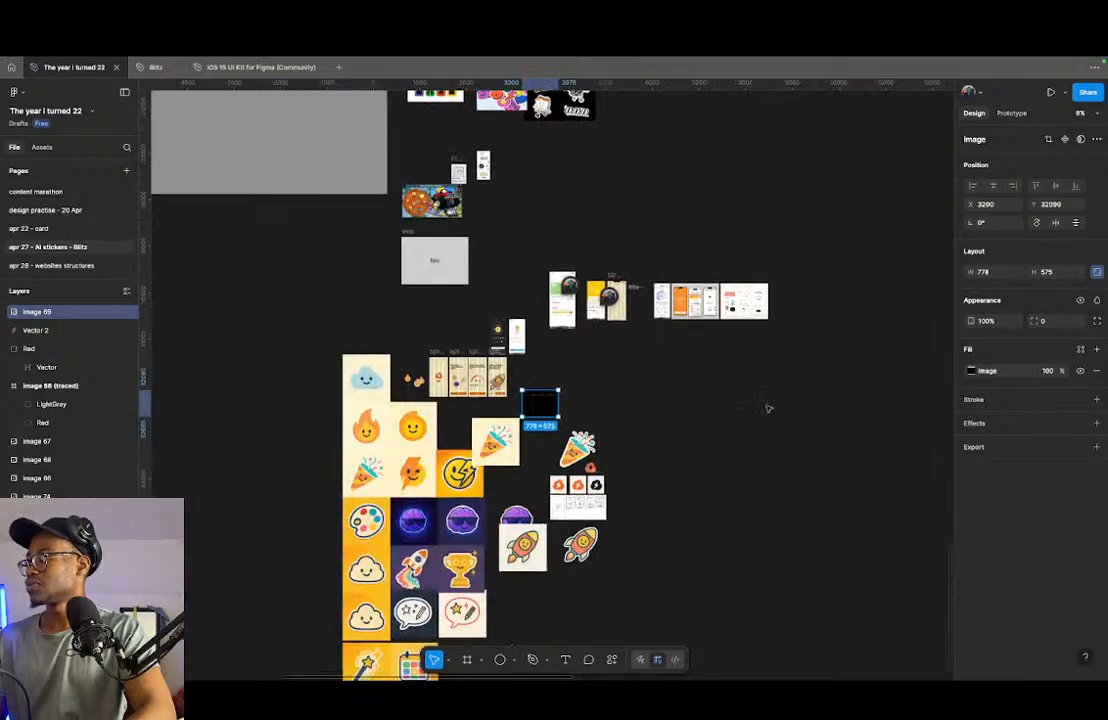
pyautogui.scroll(5, 497, 540)
pyautogui.scroll(-5, 497, 540)
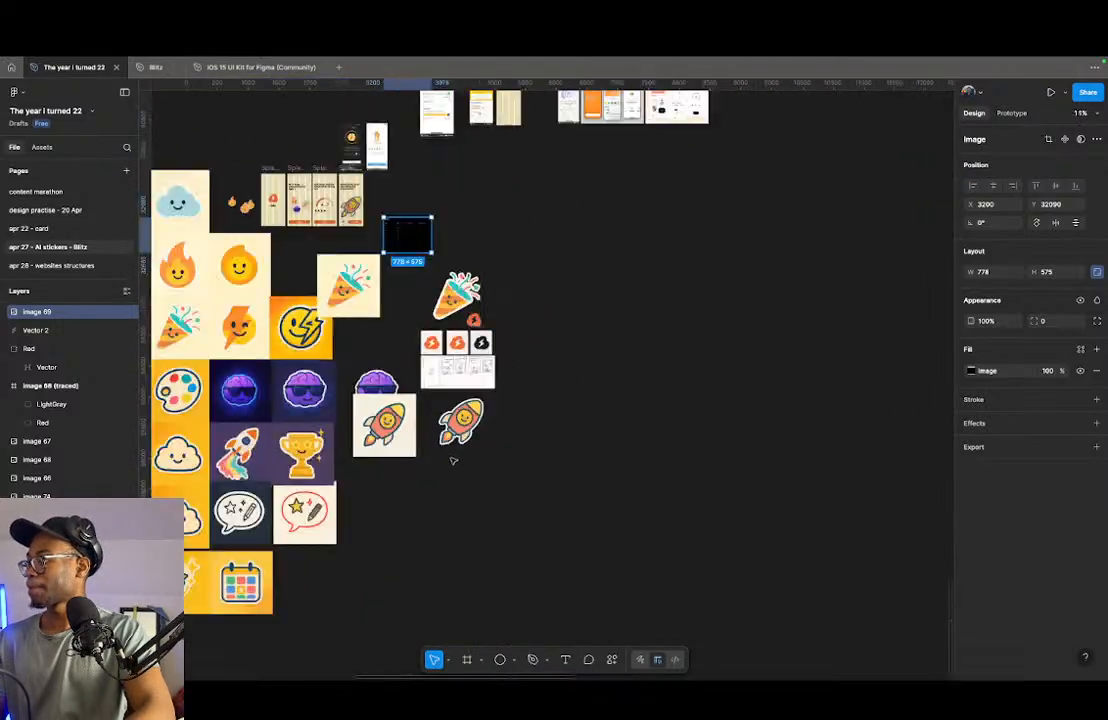
pyautogui.scroll(-6, 456, 378)
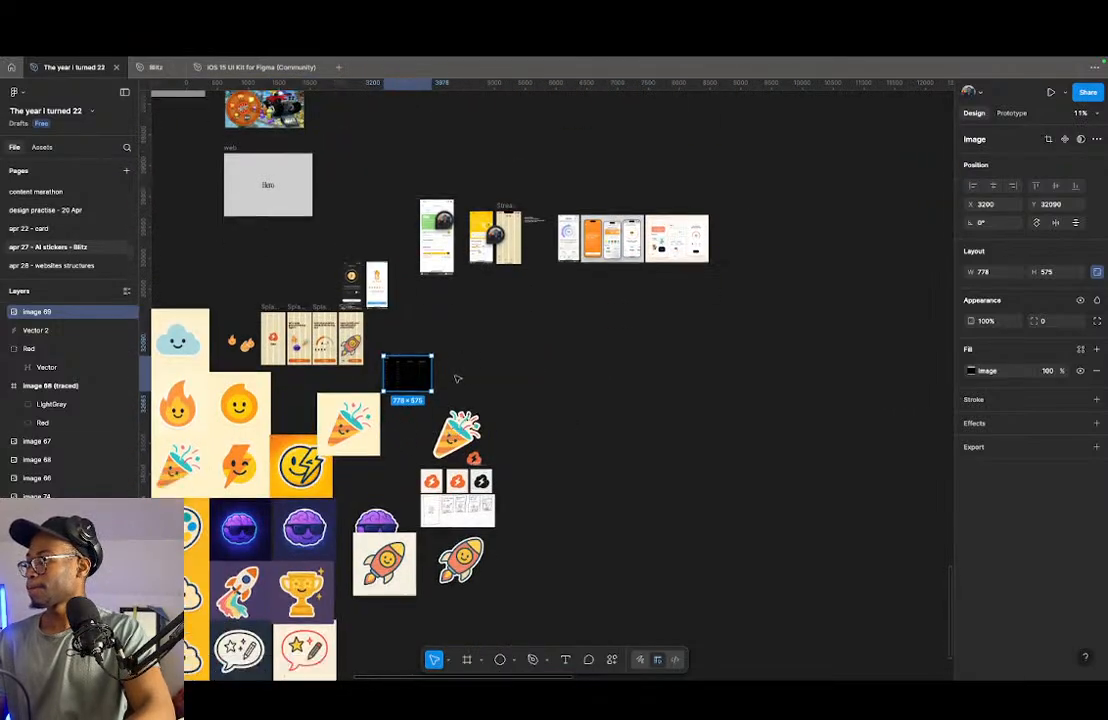
pyautogui.scroll(5, 461, 364)
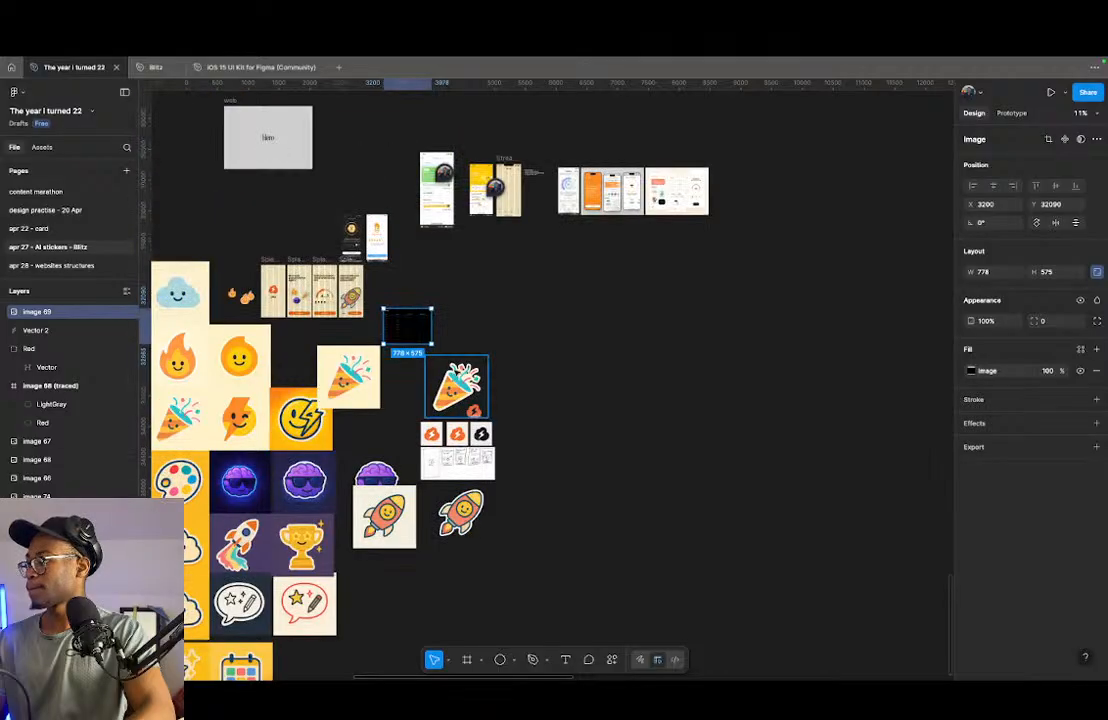
pyautogui.scroll(10, 516, 162)
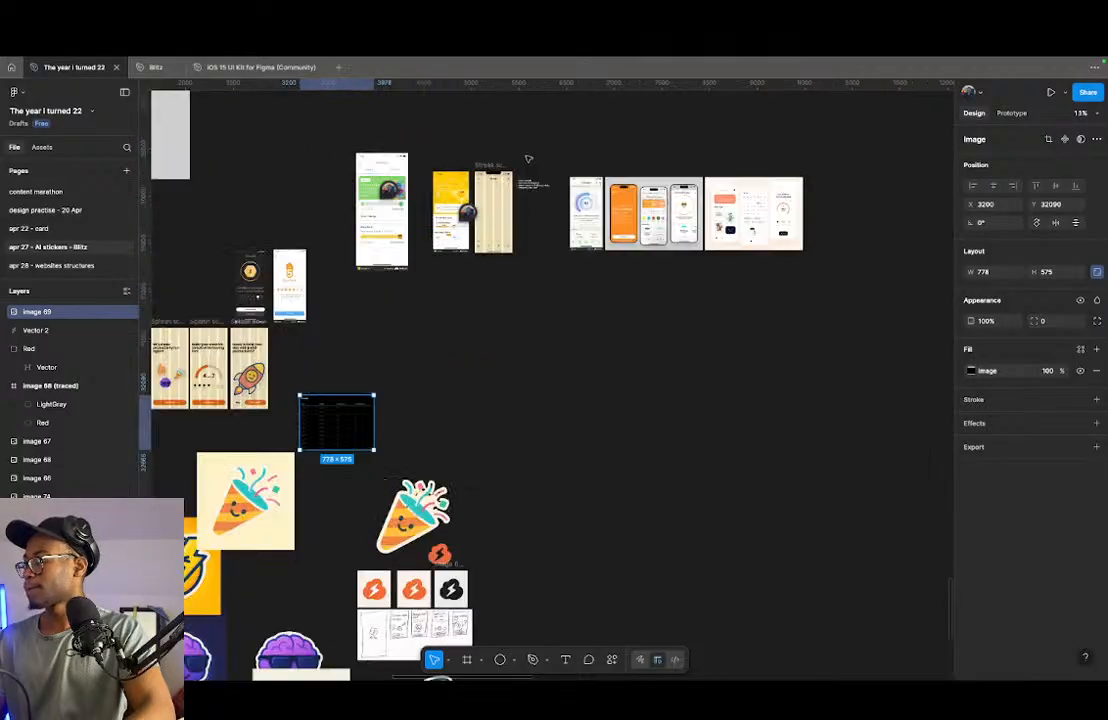
pyautogui.scroll(-6, 462, 566)
pyautogui.scroll(8, 373, 333)
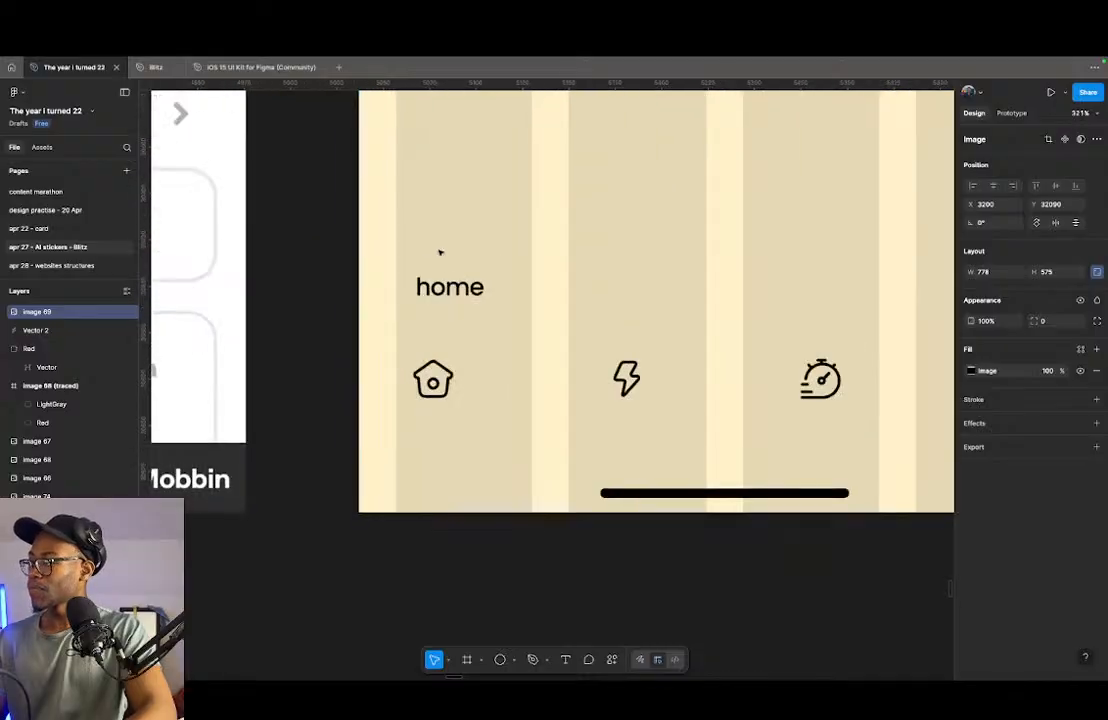
pyautogui.click(451, 289)
pyautogui.moveTo(451, 289); pyautogui.dragTo(431, 397)
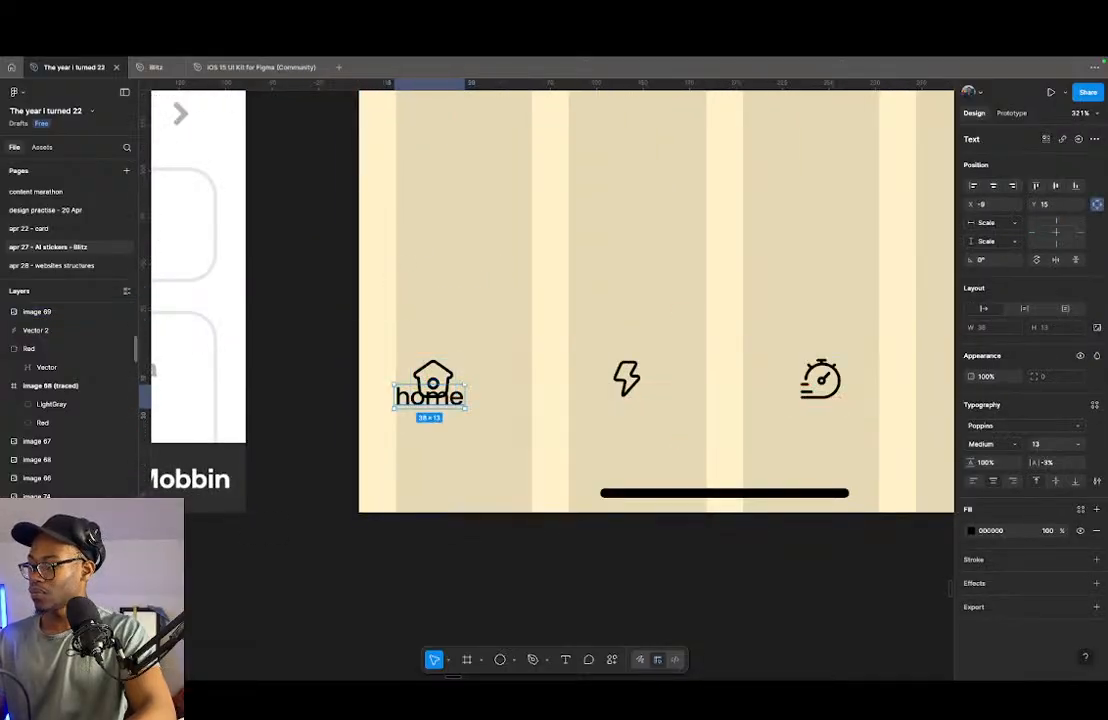
pyautogui.hotkey('shift', 'a')
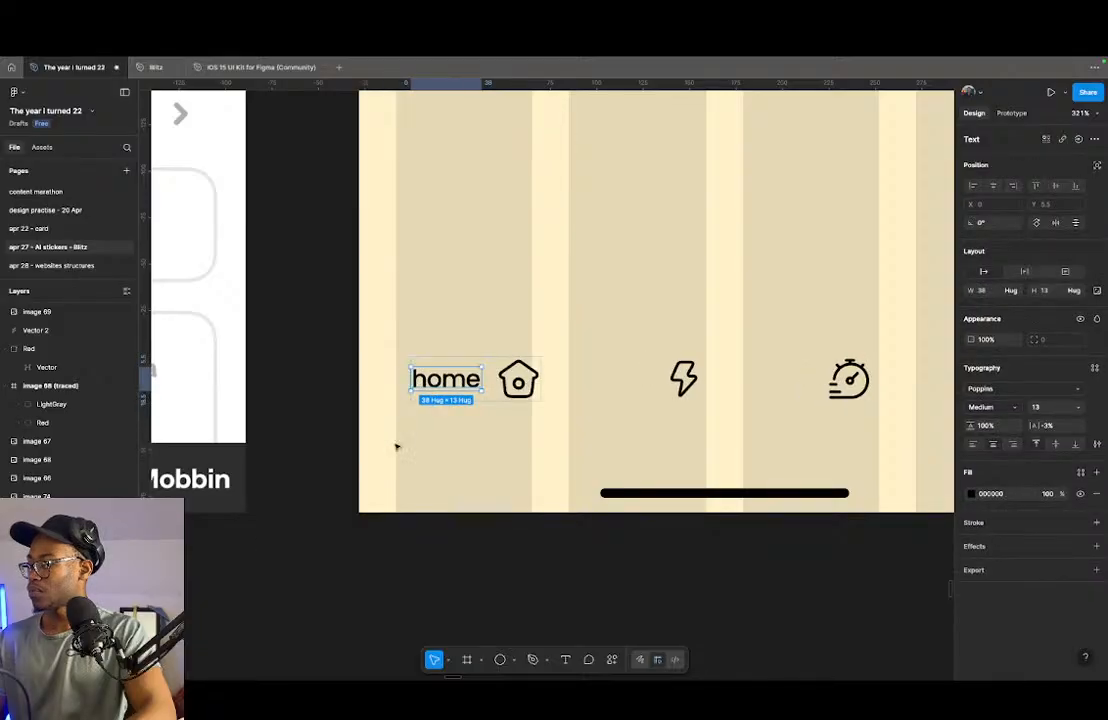
# - Set the home frame's horizontal and vertical padding to 8 and reorder its contents so the icon precedes the label
pyautogui.click(493, 396)
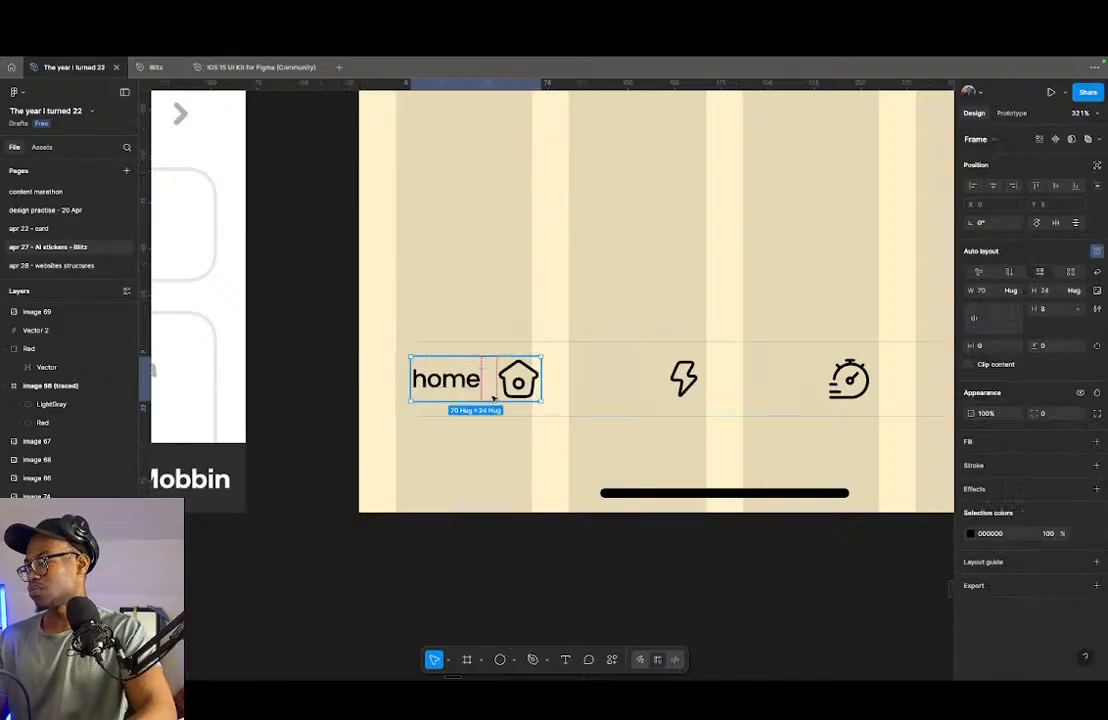
pyautogui.scroll(-3, 346, 432)
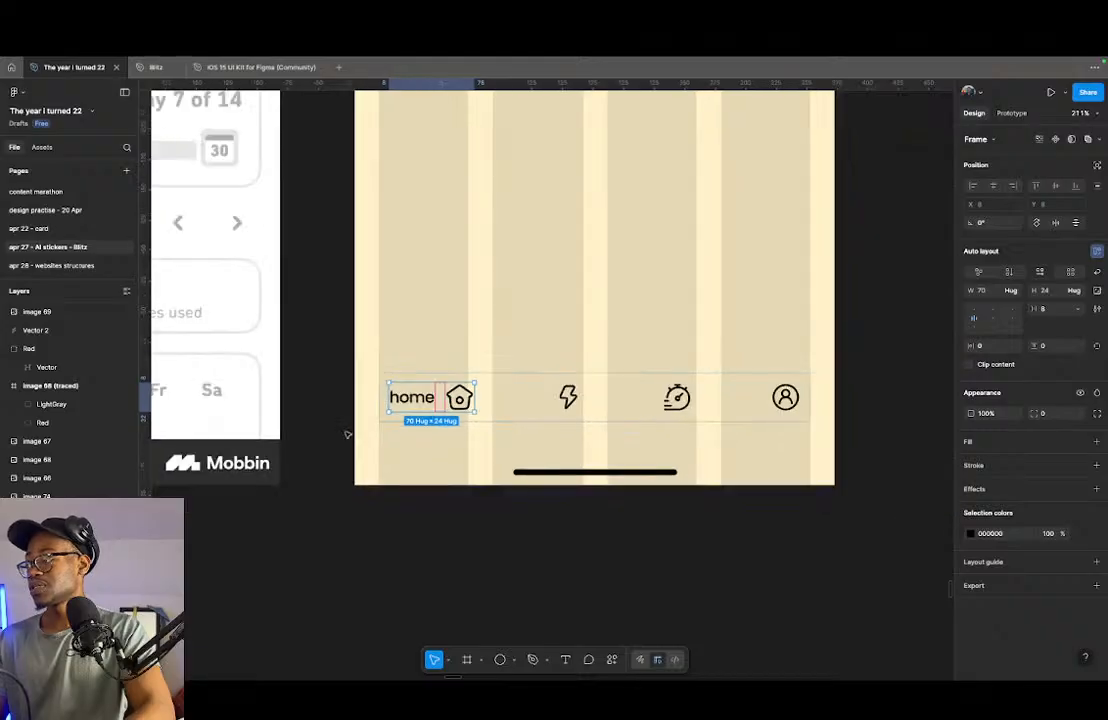
pyautogui.scroll(3, 443, 394)
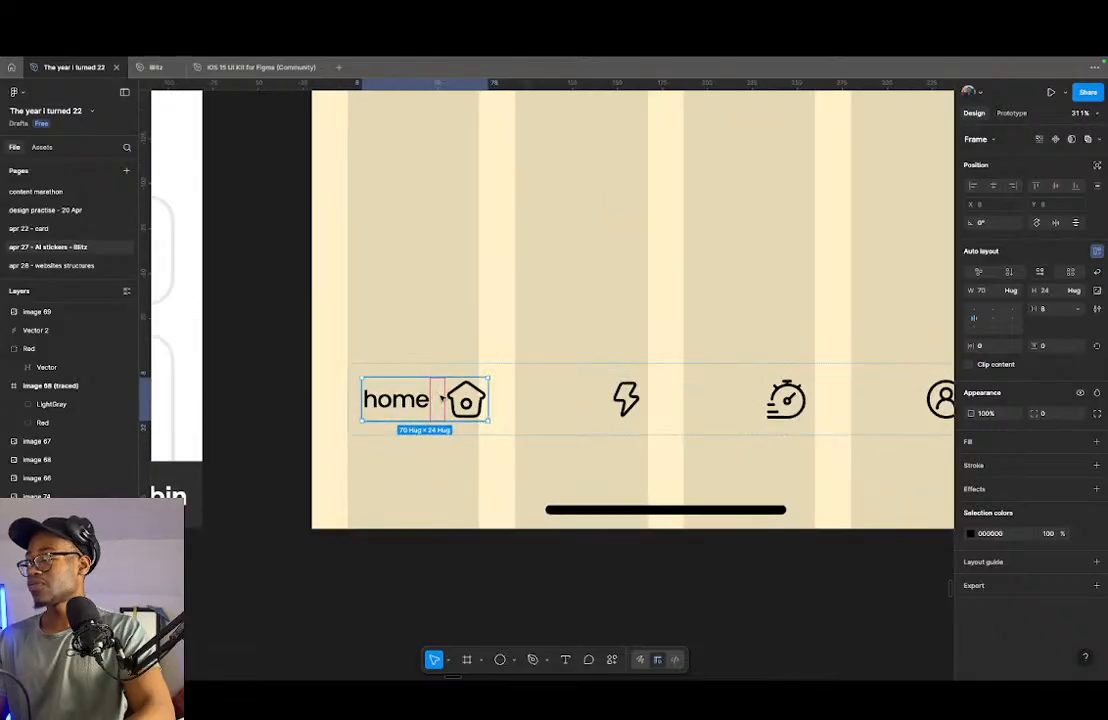
pyautogui.keyDown('super'); pyautogui.click(1059, 347); pyautogui.keyUp('super')
pyautogui.write('8')
pyautogui.press('Return')
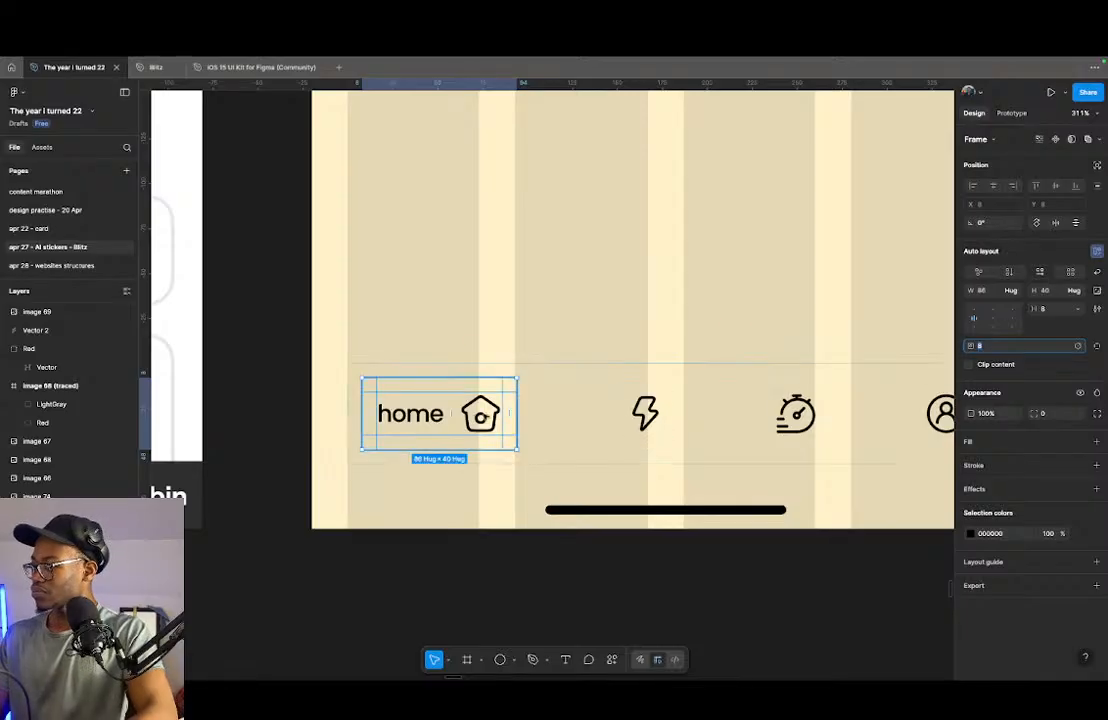
pyautogui.doubleClick(485, 417)
pyautogui.press('Left')
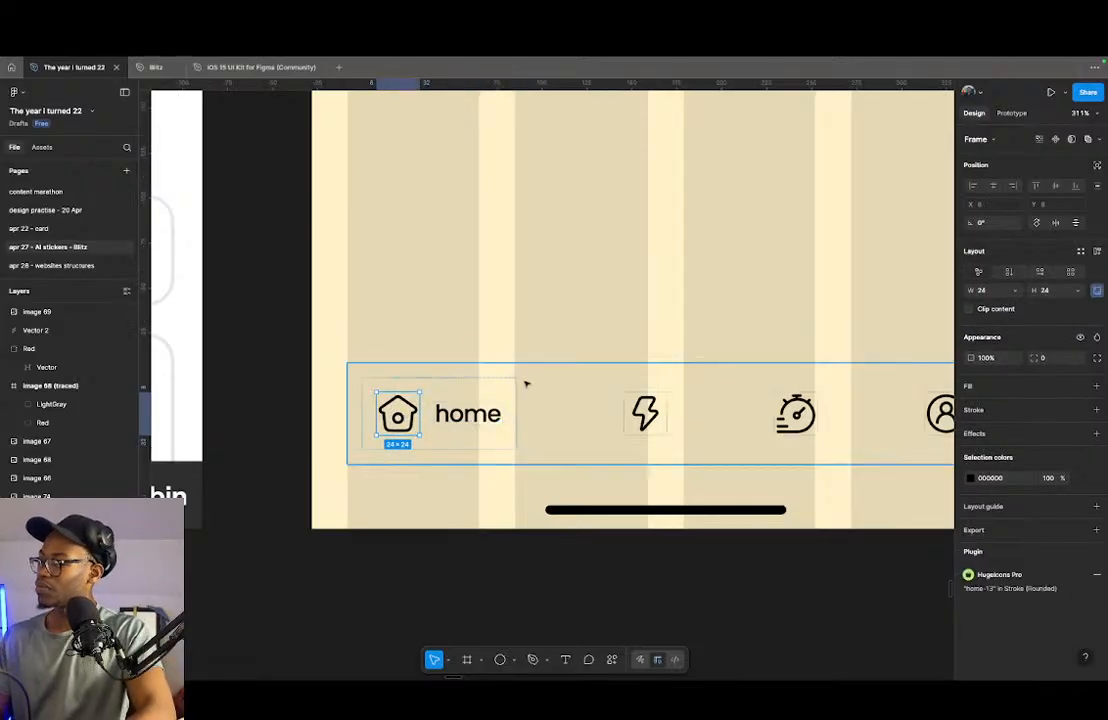
# - Give the home frame a white FFFFFF fill and a corner radius of 24
pyautogui.click(490, 393)
pyautogui.click(992, 444)
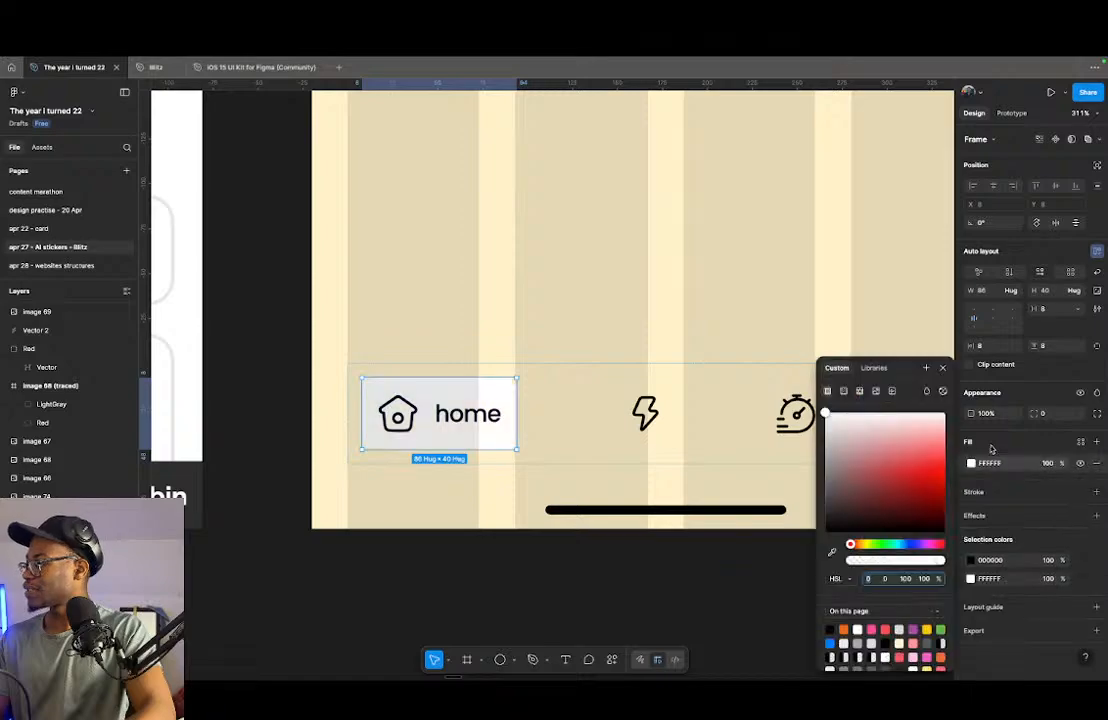
pyautogui.click(1046, 413)
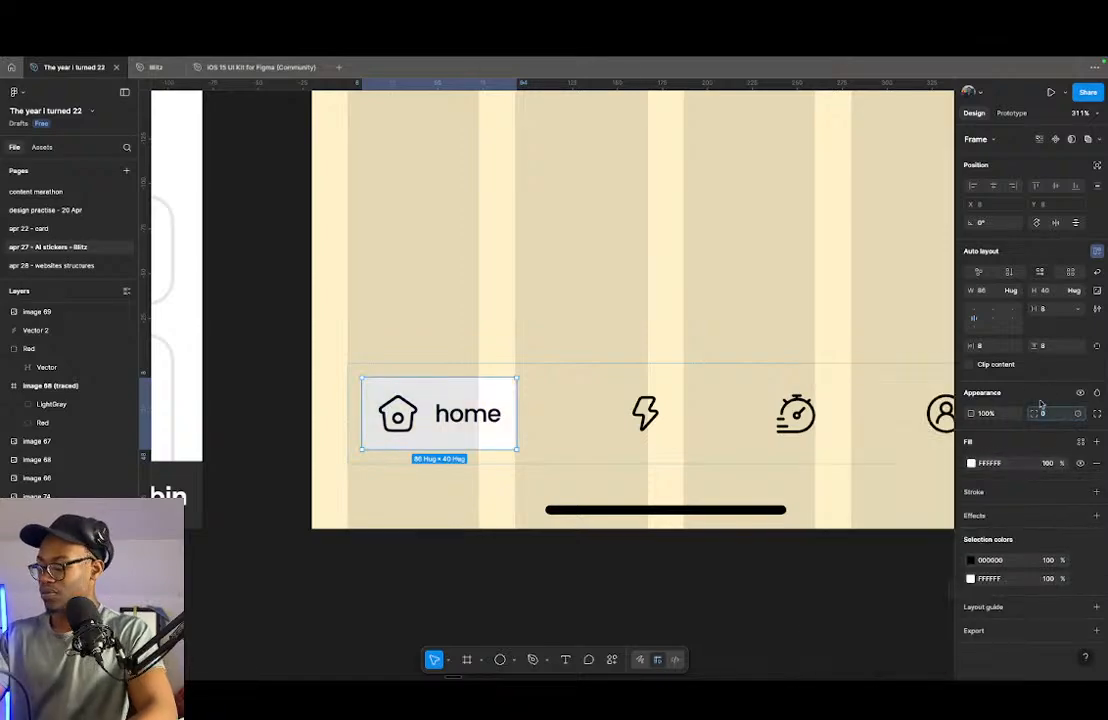
pyautogui.write('16')
pyautogui.press('Return')
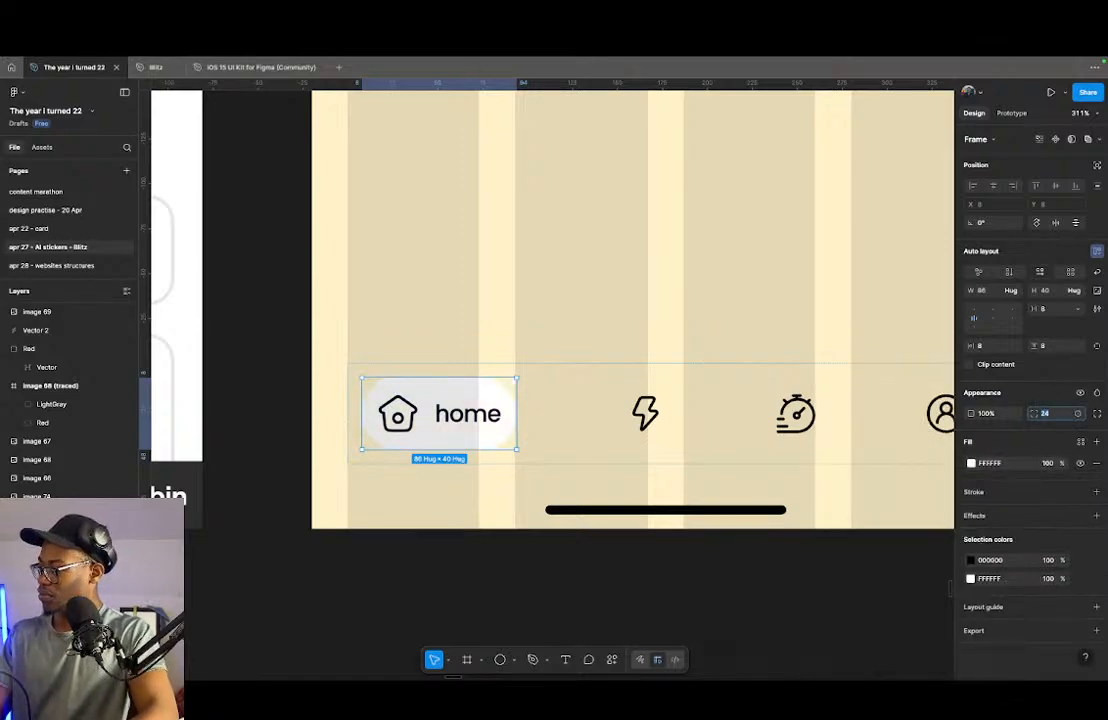
# - Reduce the home pill's vertical padding to 4
pyautogui.click(1056, 345)
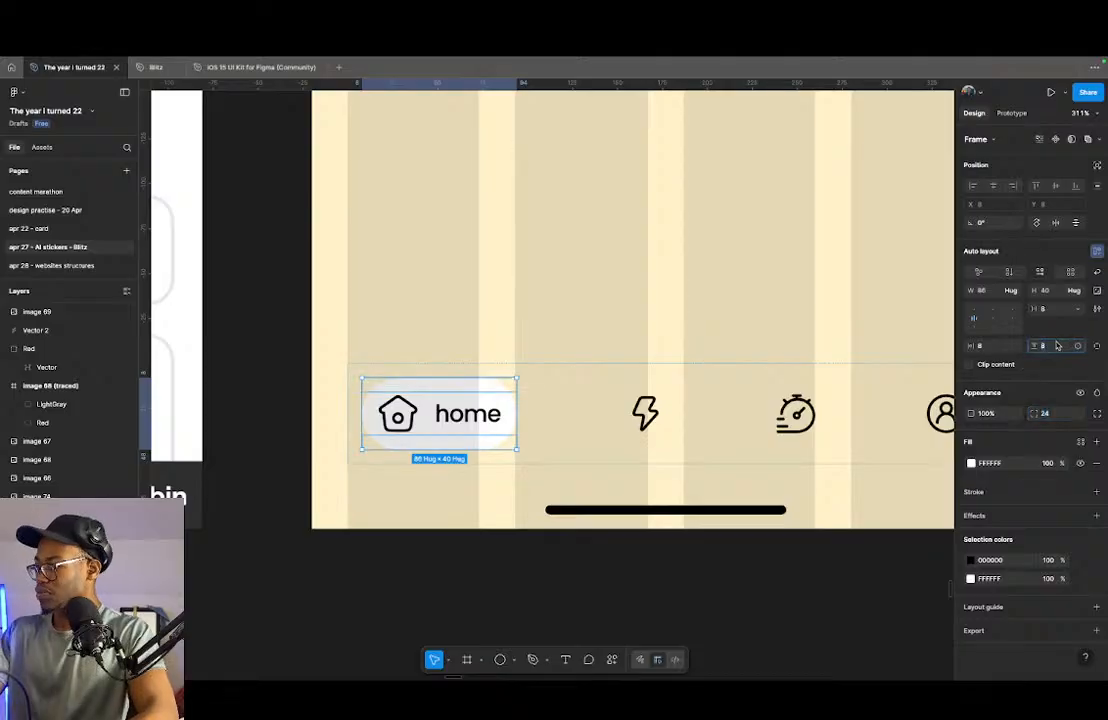
pyautogui.press('Down')
pyautogui.press('Down')
pyautogui.press('Down')
pyautogui.press('Up')
pyautogui.press('Down')
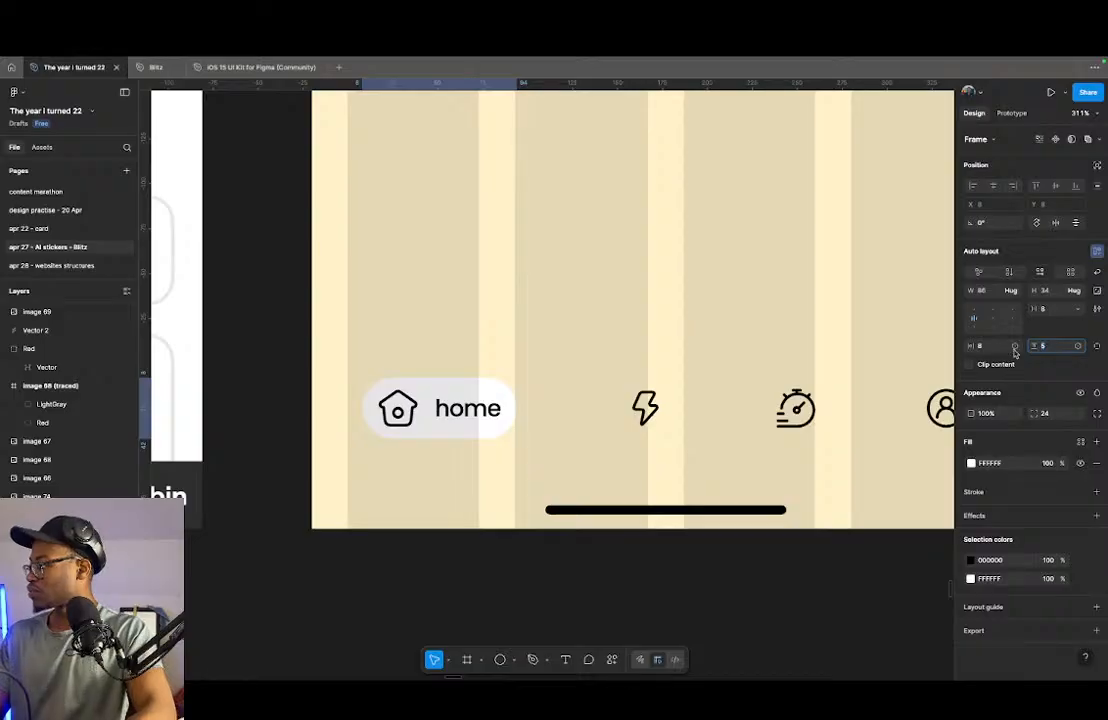
pyautogui.press('Down')
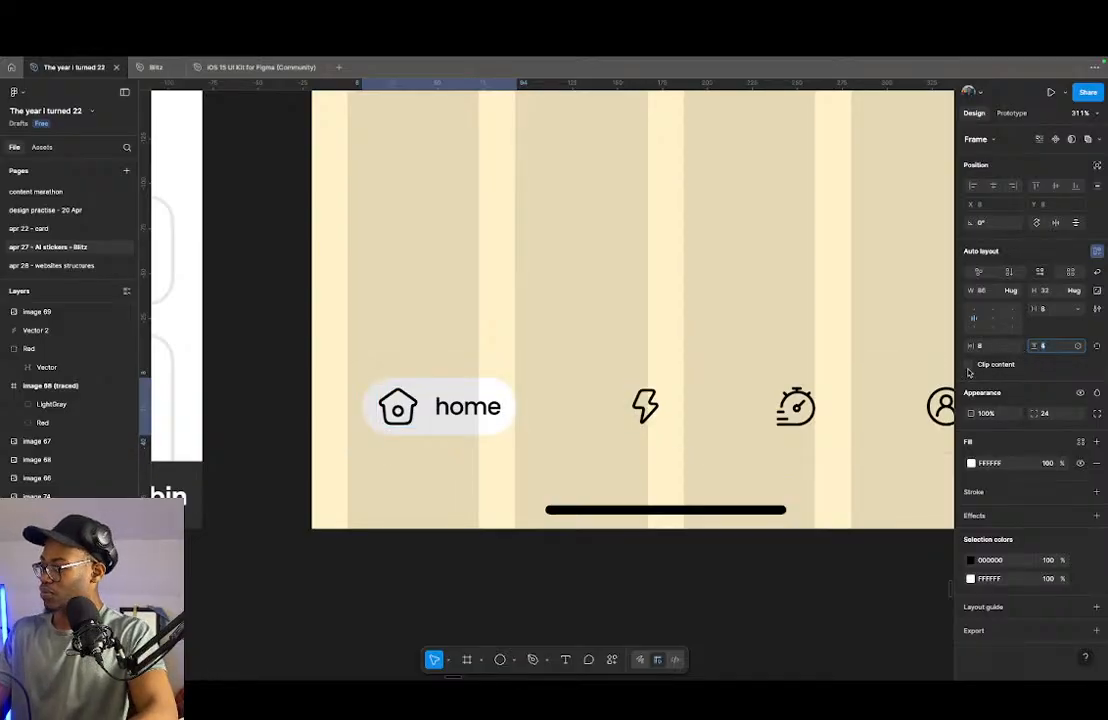
# - Scale the home icon inside the pill proportionally to 20 × 20
pyautogui.click(398, 407)
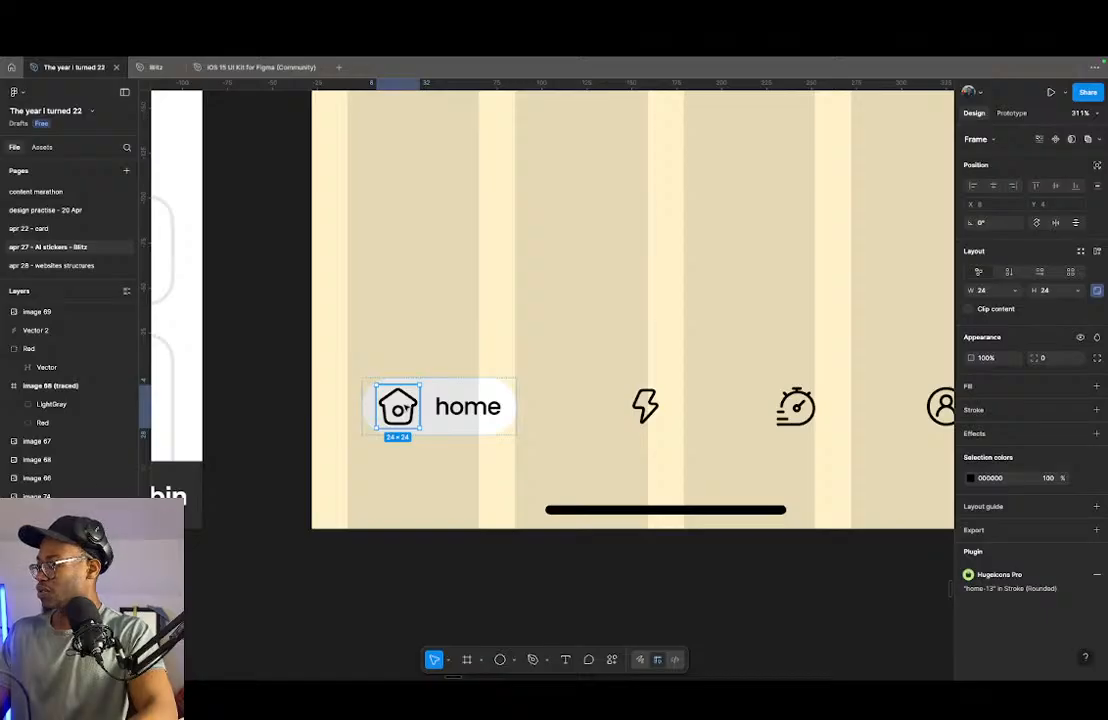
pyautogui.scroll(-5, 425, 410)
pyautogui.scroll(6, 428, 418)
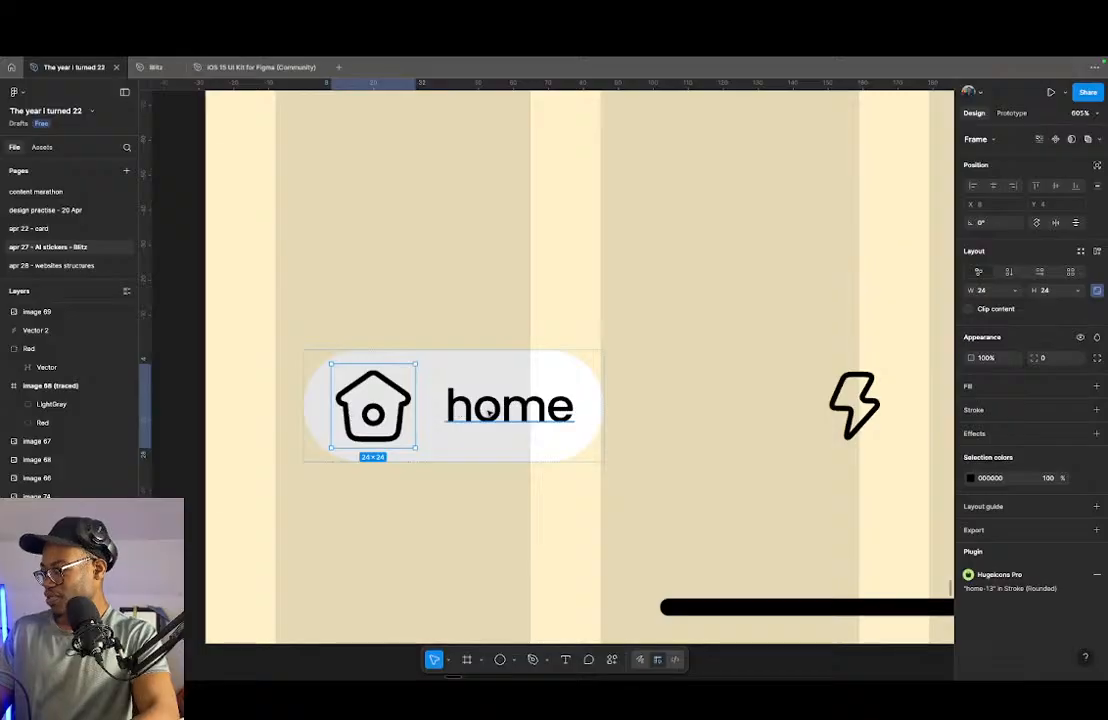
pyautogui.click(490, 412)
pyautogui.click(384, 403)
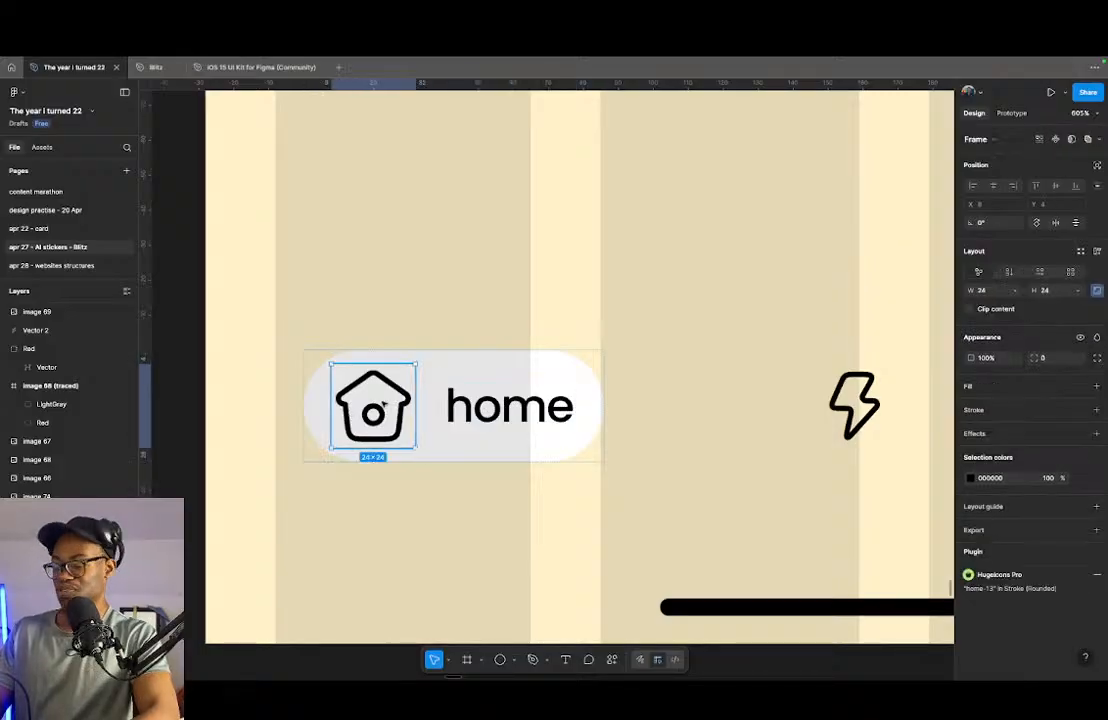
pyautogui.press('k')
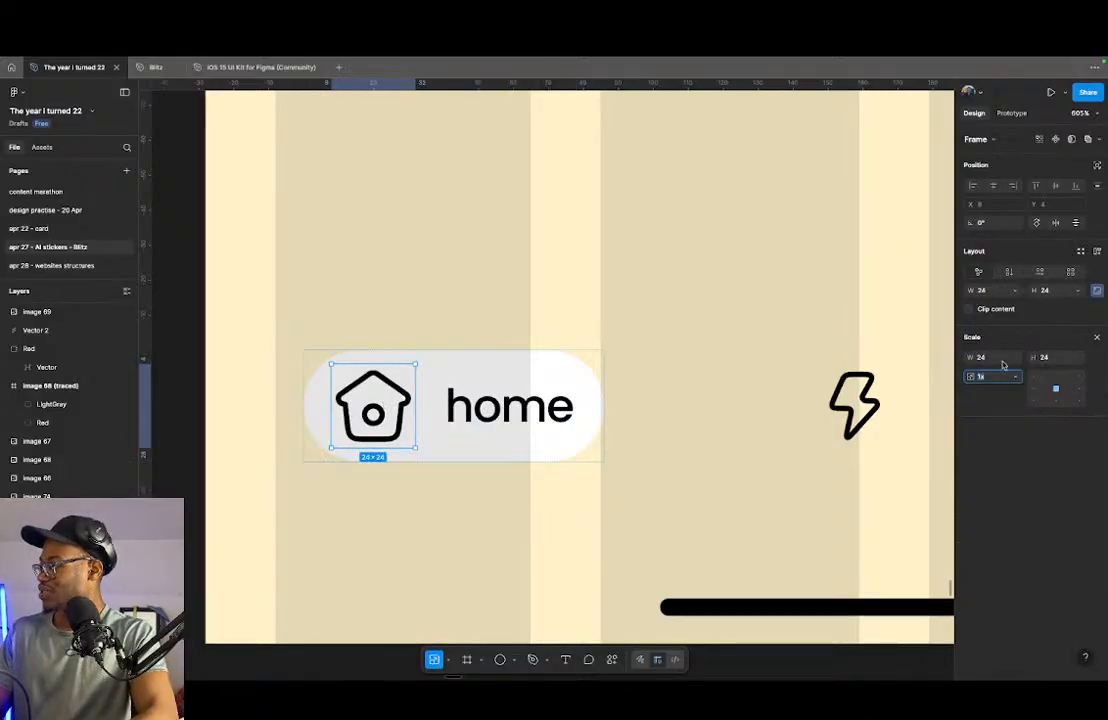
pyautogui.write('20')
pyautogui.press('Return')
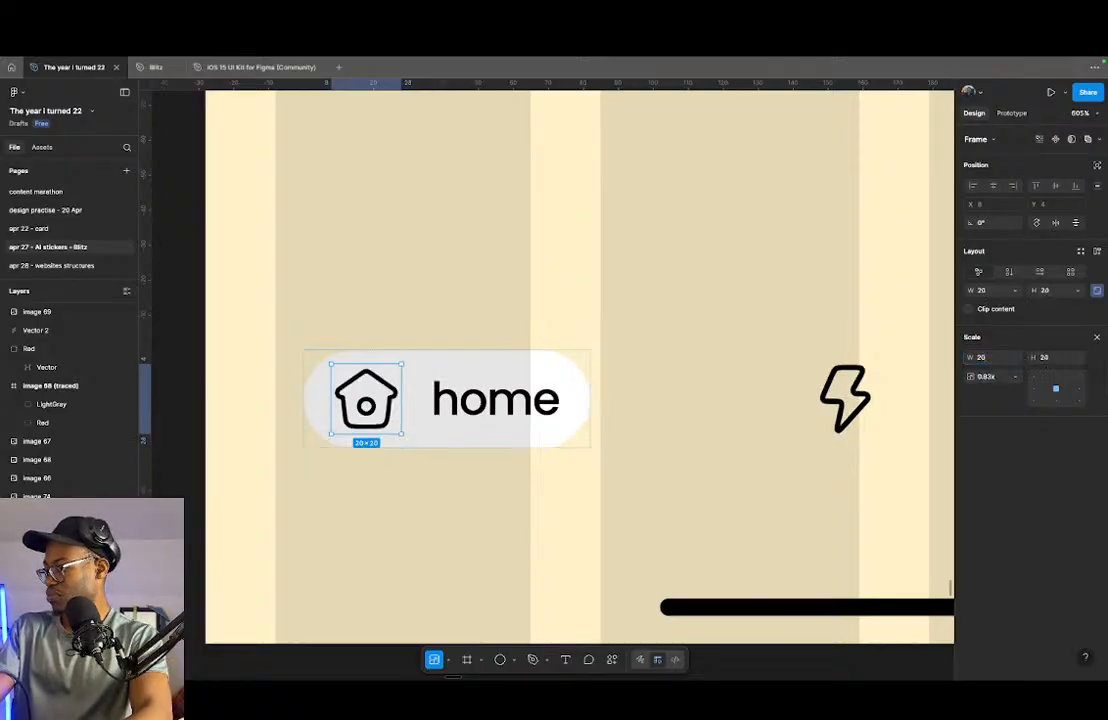
# - Hide the layout guides around the home pill in the bottom navigation
pyautogui.click(455, 435)
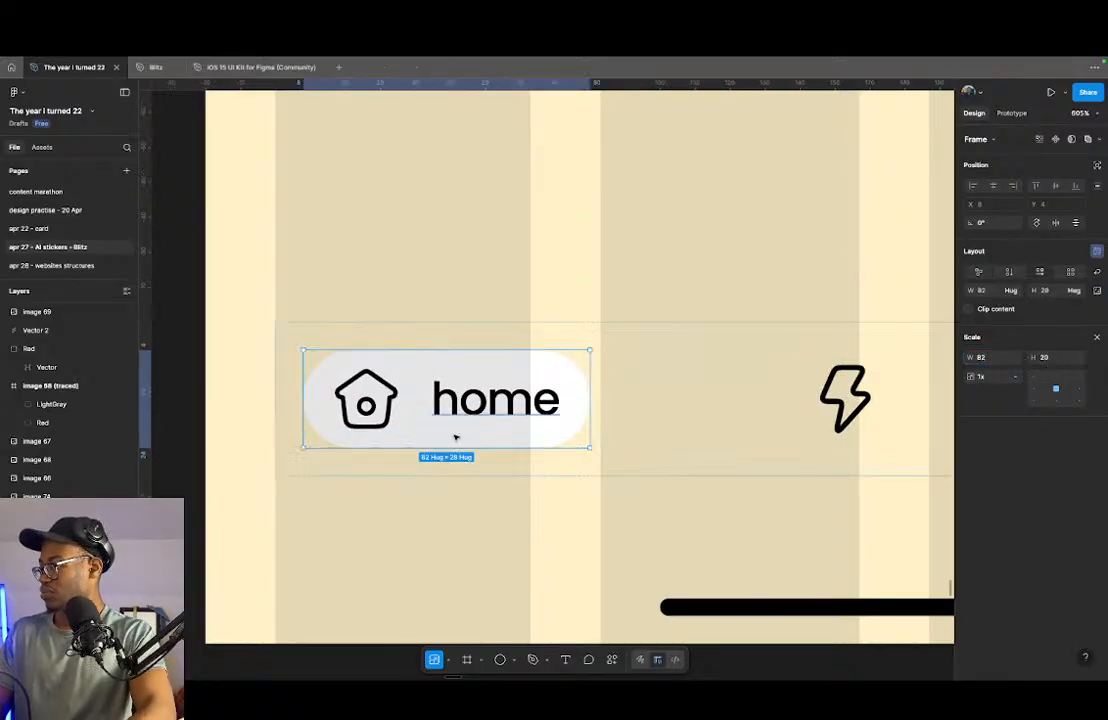
pyautogui.scroll(-5, 455, 438)
pyautogui.scroll(4, 503, 432)
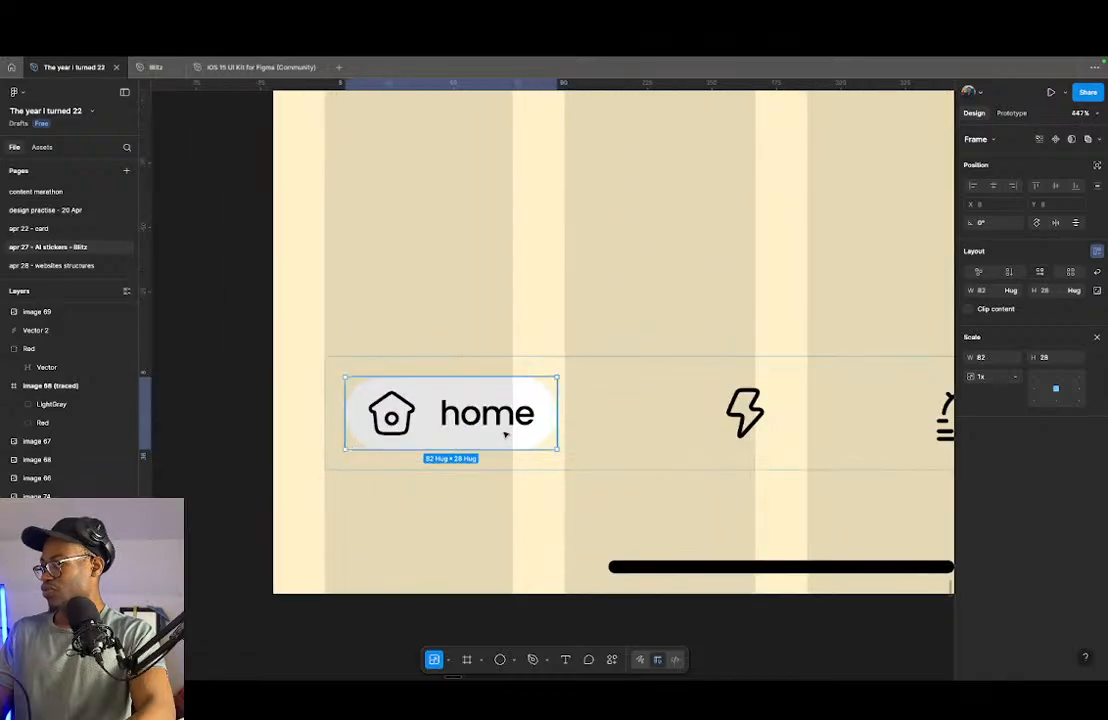
pyautogui.hotkey('shift', 'g')
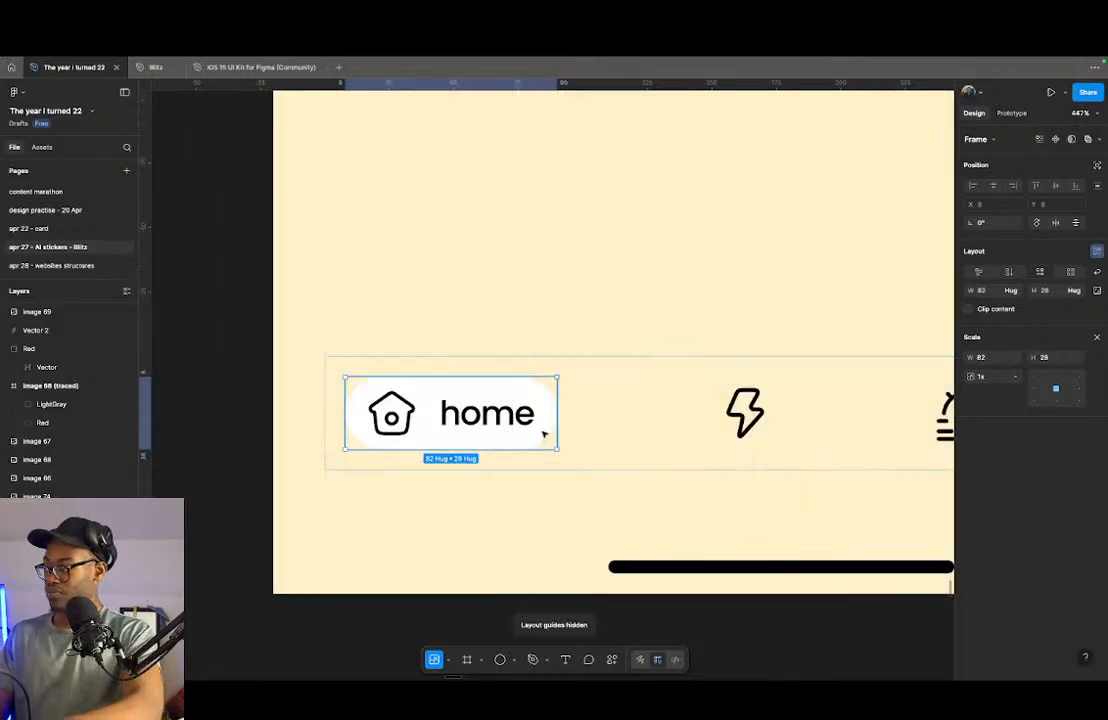
# - Fill the home pill with orange EC6B15 and recolour its icon and label to white FFFFFF
pyautogui.click(666, 443)
pyautogui.click(552, 435)
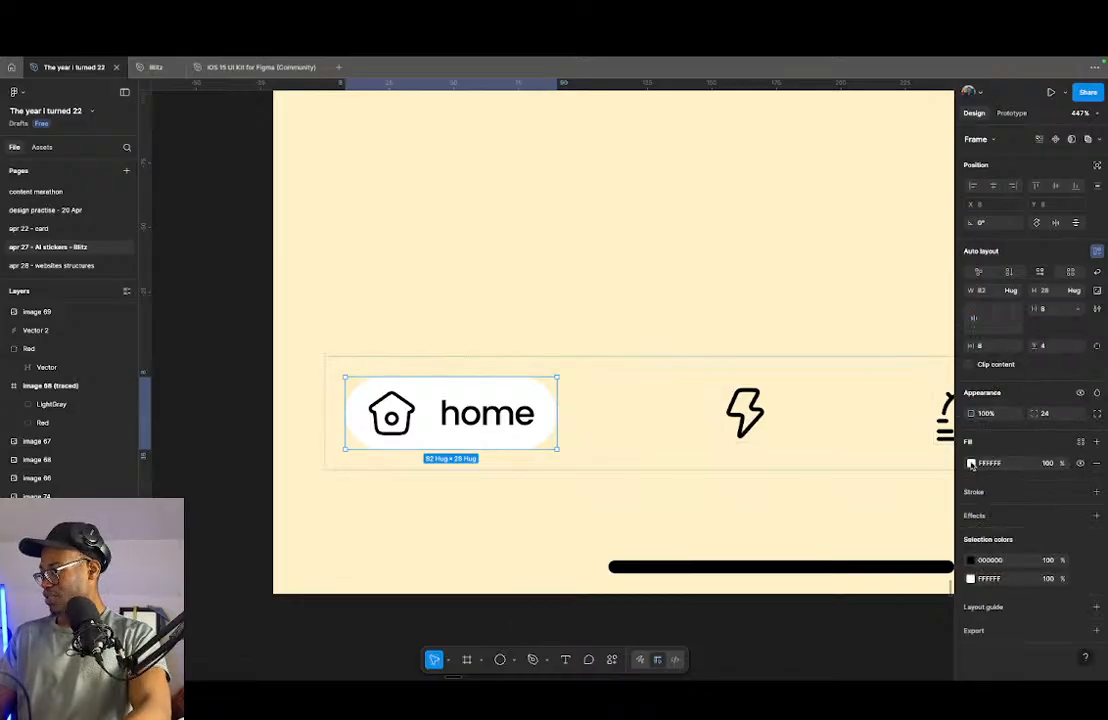
pyautogui.click(971, 464)
pyautogui.click(844, 630)
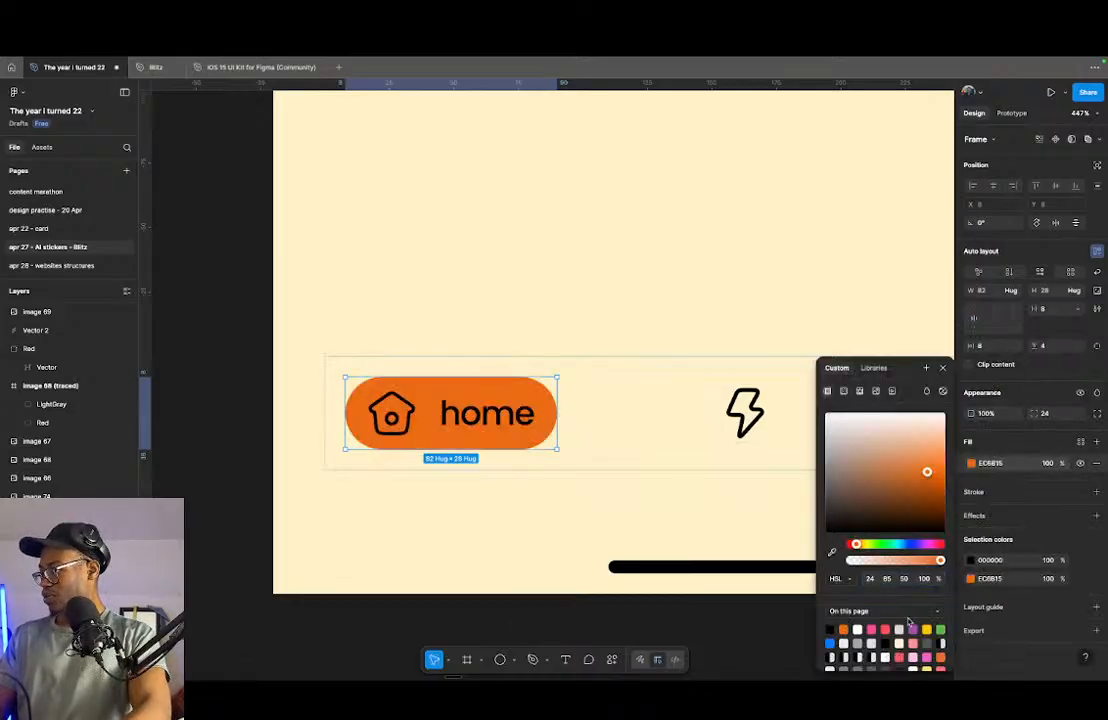
pyautogui.click(970, 561)
pyautogui.click(970, 561)
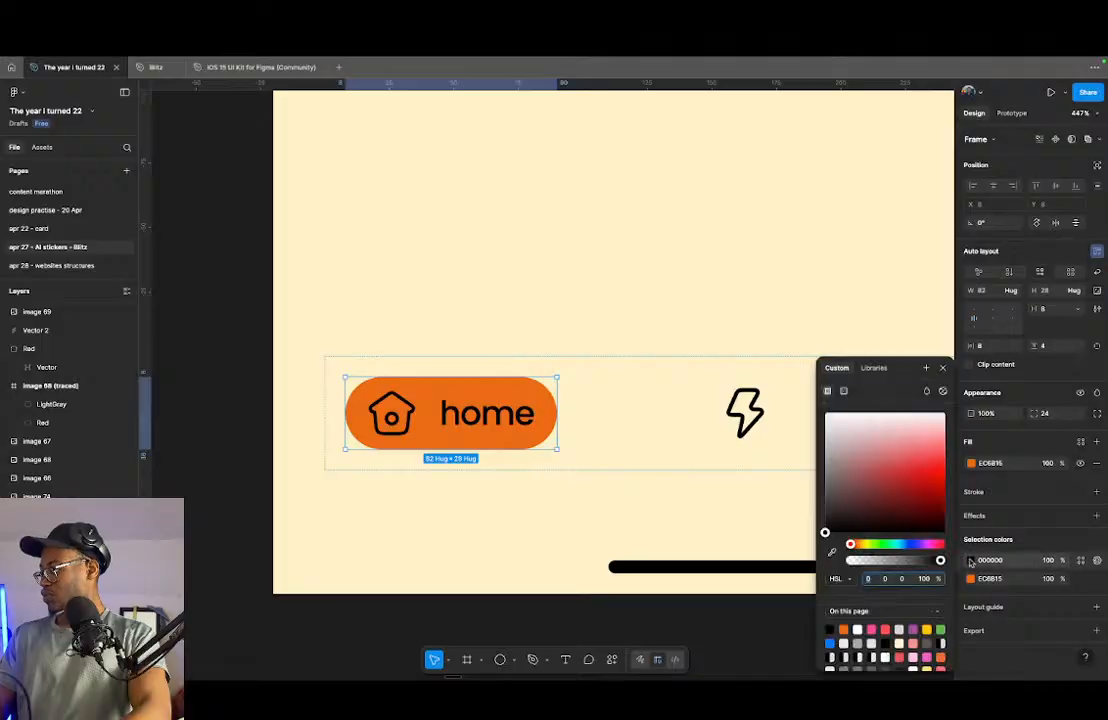
pyautogui.moveTo(870, 471); pyautogui.dragTo(681, 334)
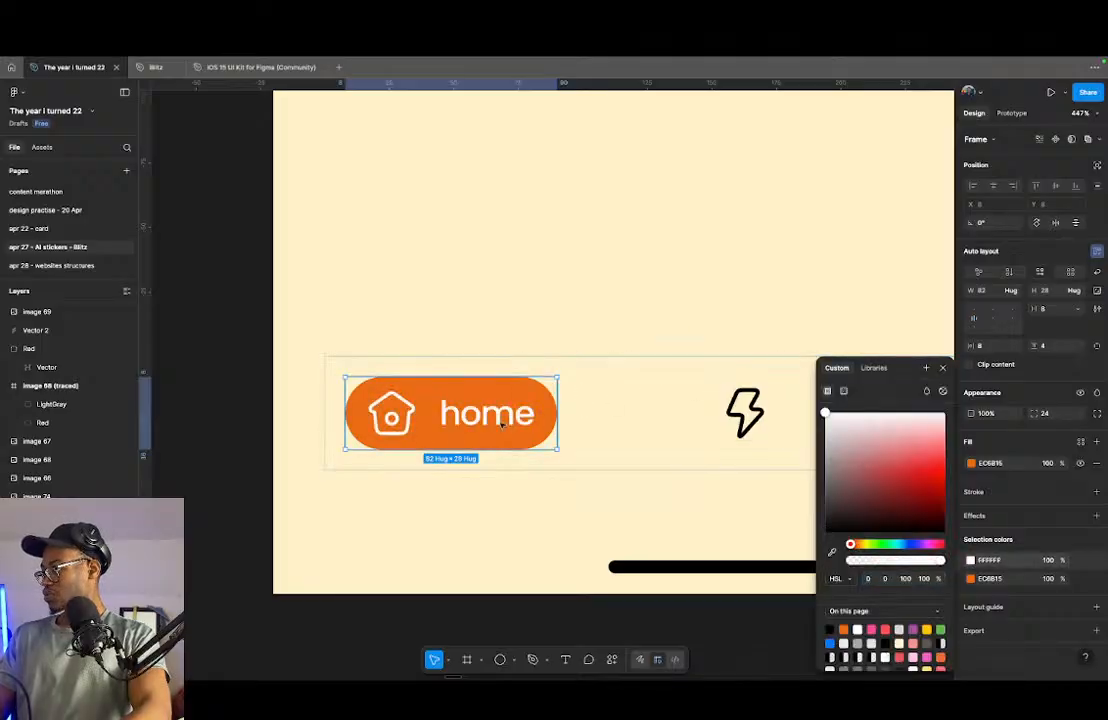
# - Swap the house outline in the home icon from a stroke to a solid fill
pyautogui.scroll(5, 411, 418)
pyautogui.click(412, 418)
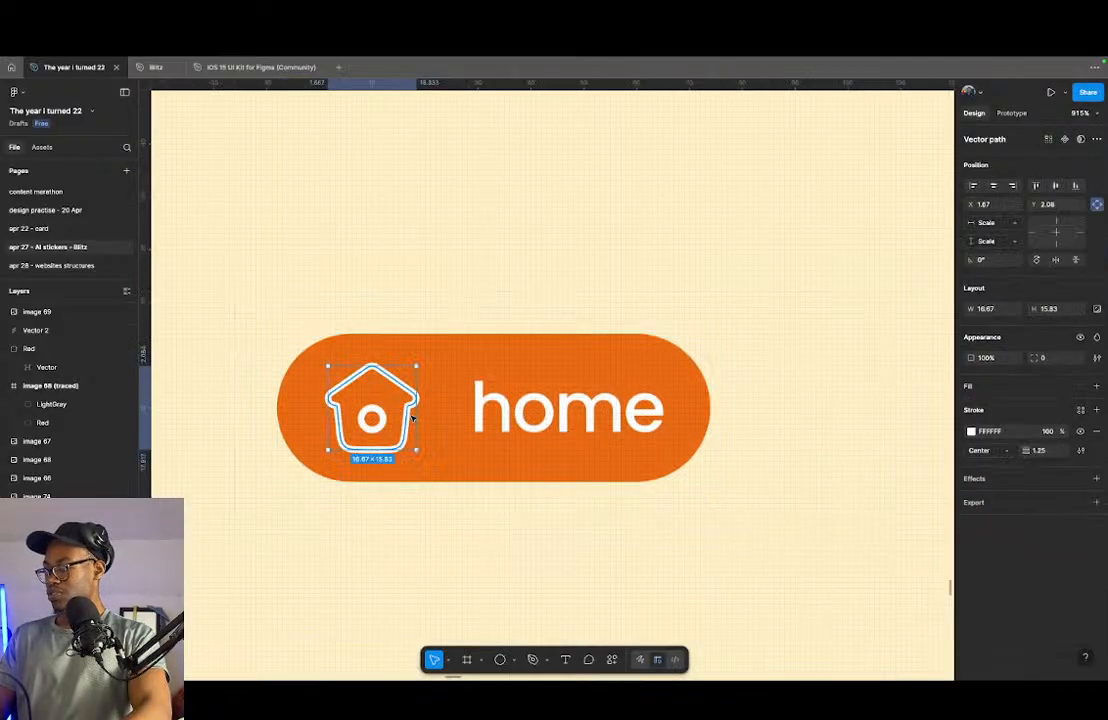
pyautogui.hotkey('shift', 'x')
# - Sample the pill's orange for the stroke of the small circle inside the house, trying it as a fill before restoring the stroke
pyautogui.click(381, 418)
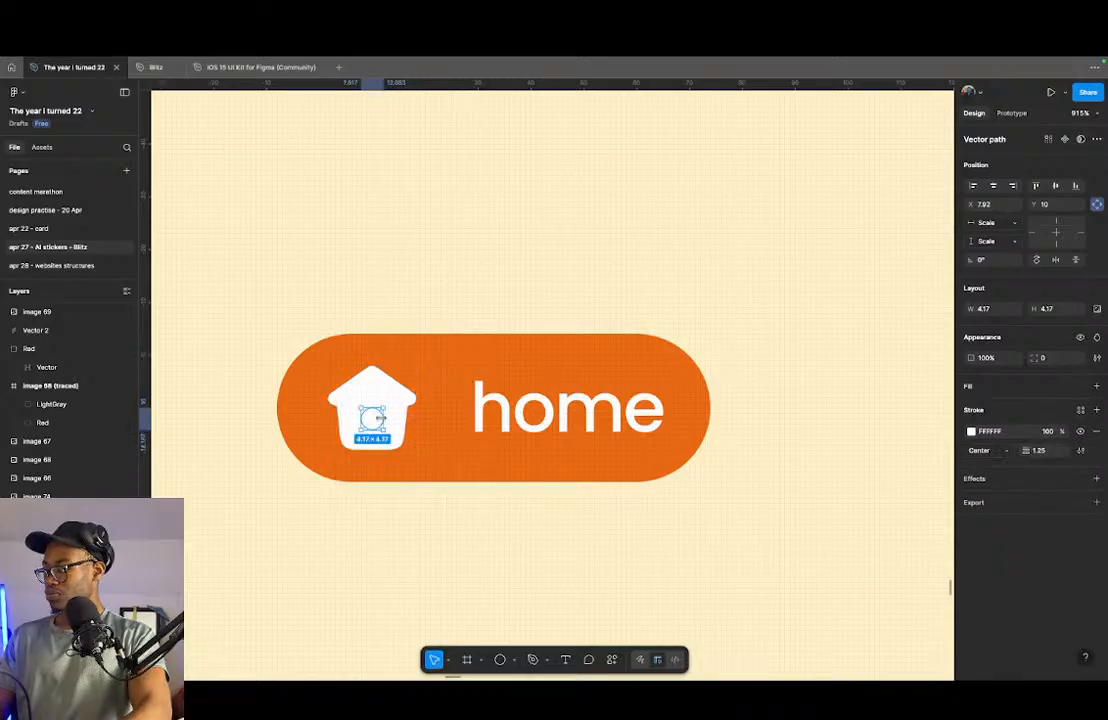
pyautogui.click(970, 431)
pyautogui.click(832, 552)
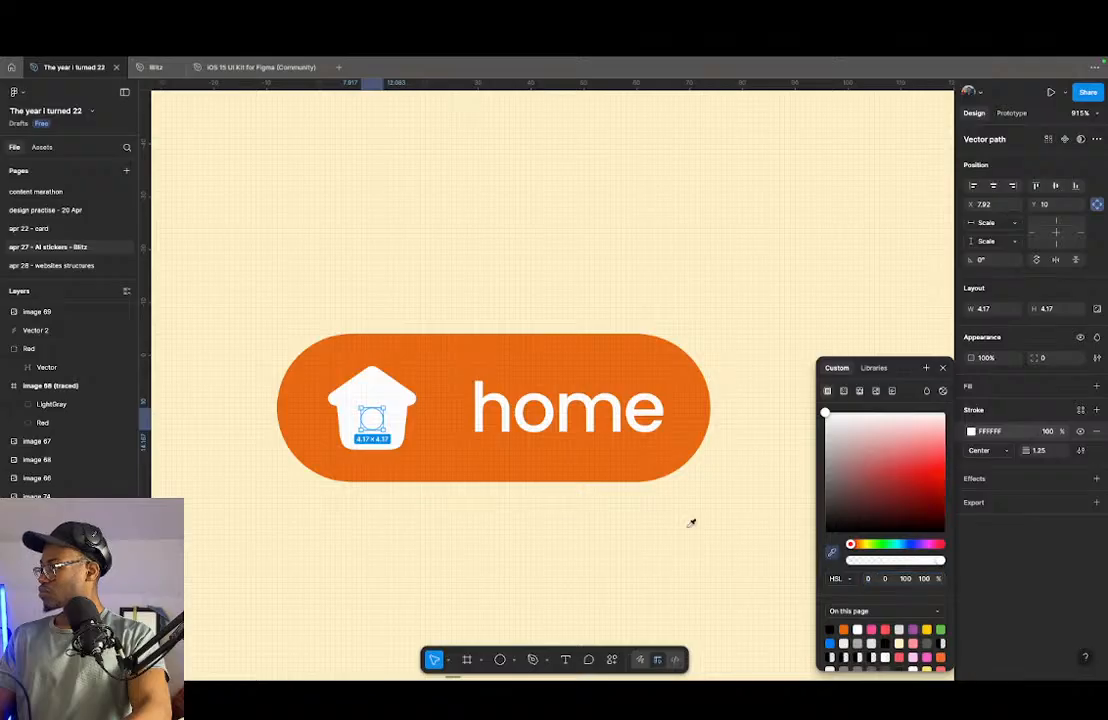
pyautogui.click(565, 461)
pyautogui.hotkey('shift', 'x')
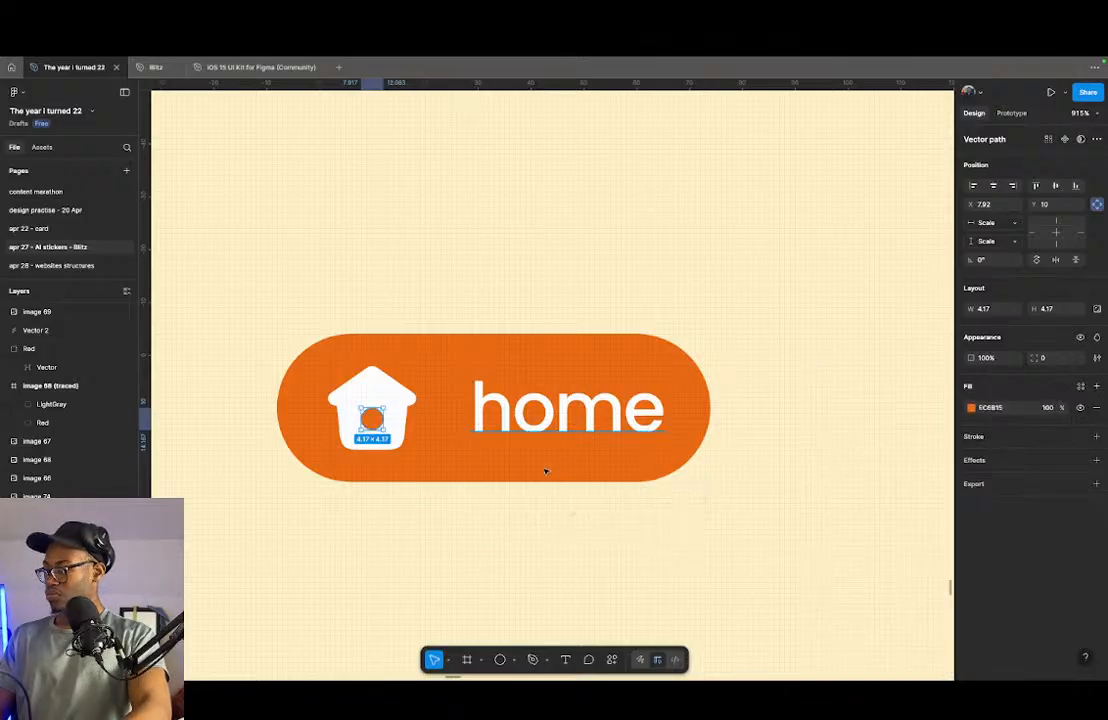
pyautogui.hotkey('shift', 'x')
# - Show the layout guides and set the navigation frame's horizontal padding to 20
pyautogui.click(453, 477)
pyautogui.scroll(-5, 352, 529)
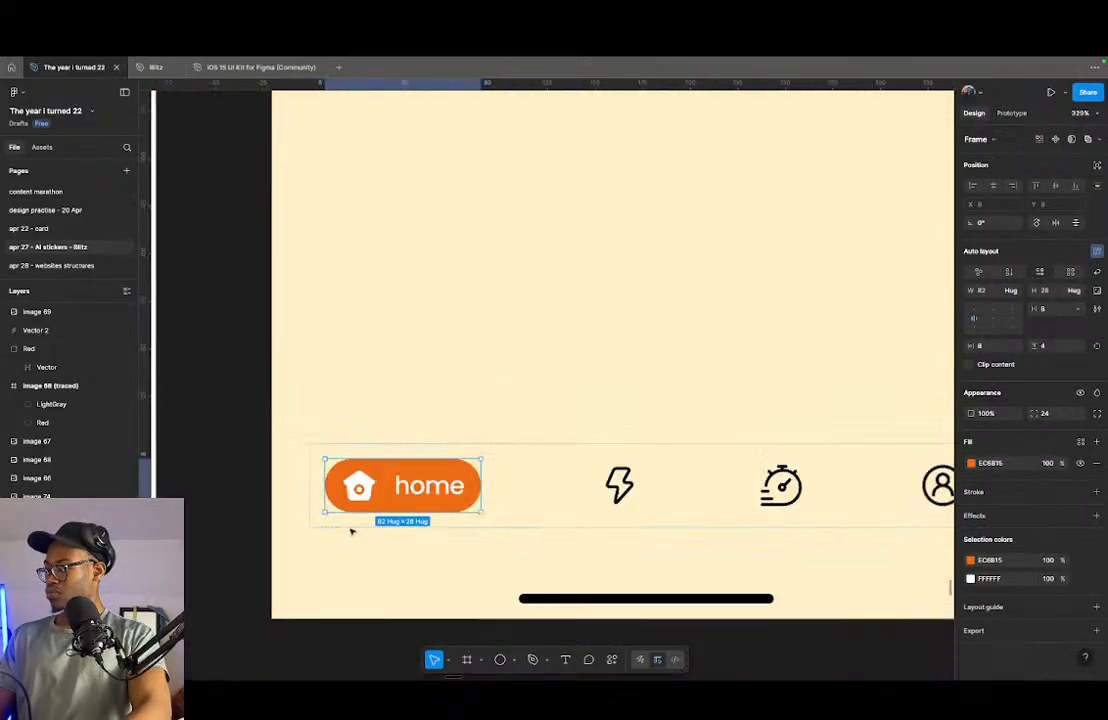
pyautogui.scroll(-3, 318, 507)
pyautogui.click(517, 489)
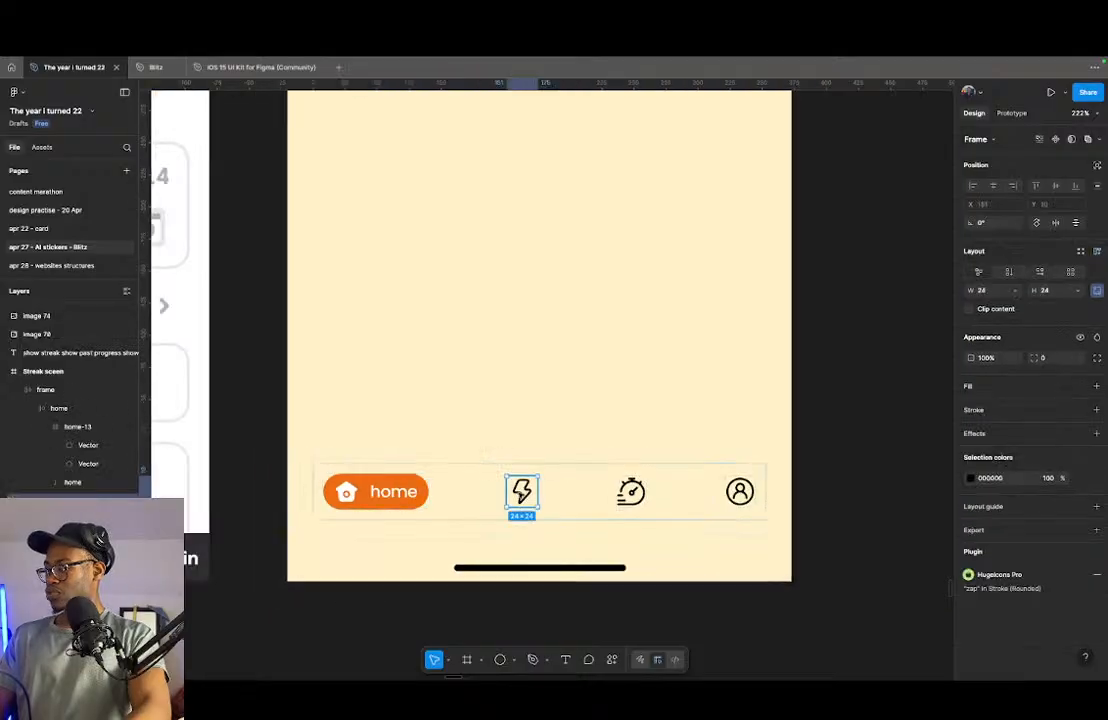
pyautogui.click(466, 489)
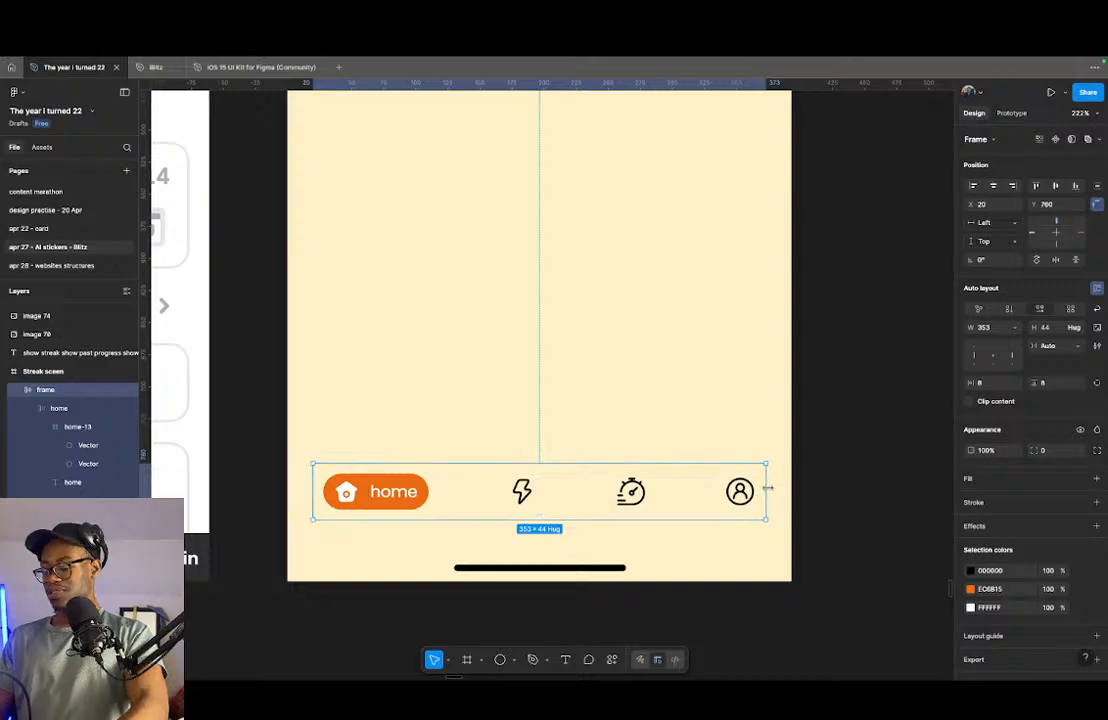
pyautogui.hotkey('ctrl', 'g')
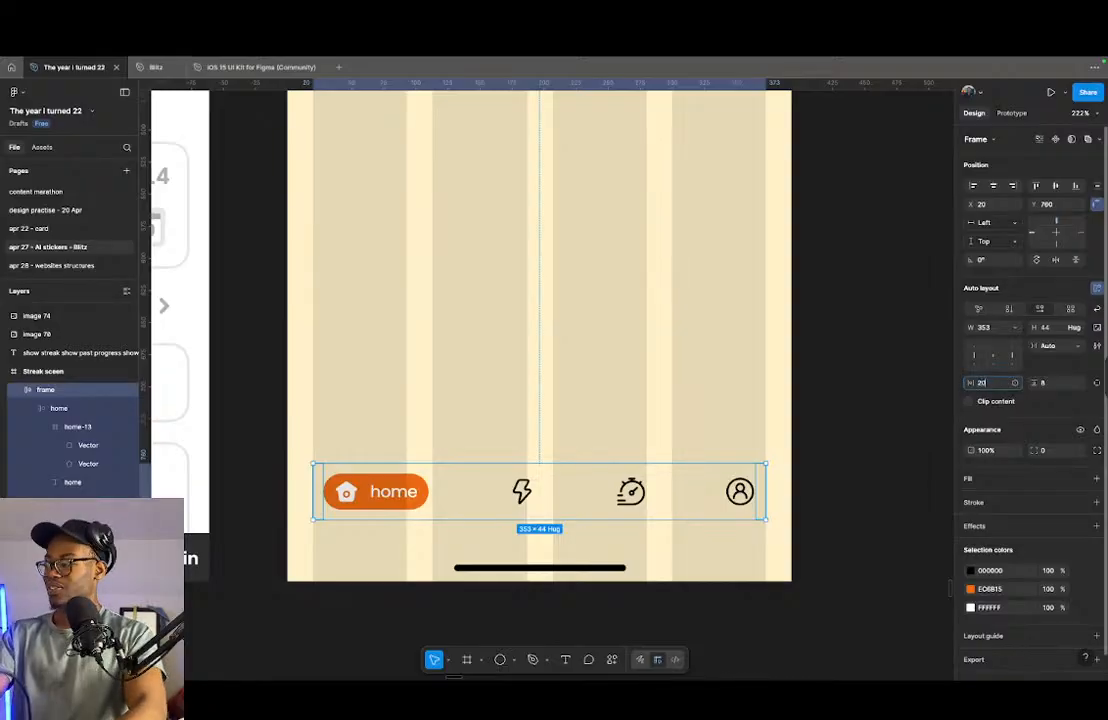
pyautogui.press('Return')
# - Widen the navigation frame to the full 393 screen width and rename it "bottom nav"
pyautogui.moveTo(766, 490); pyautogui.dragTo(790, 491)
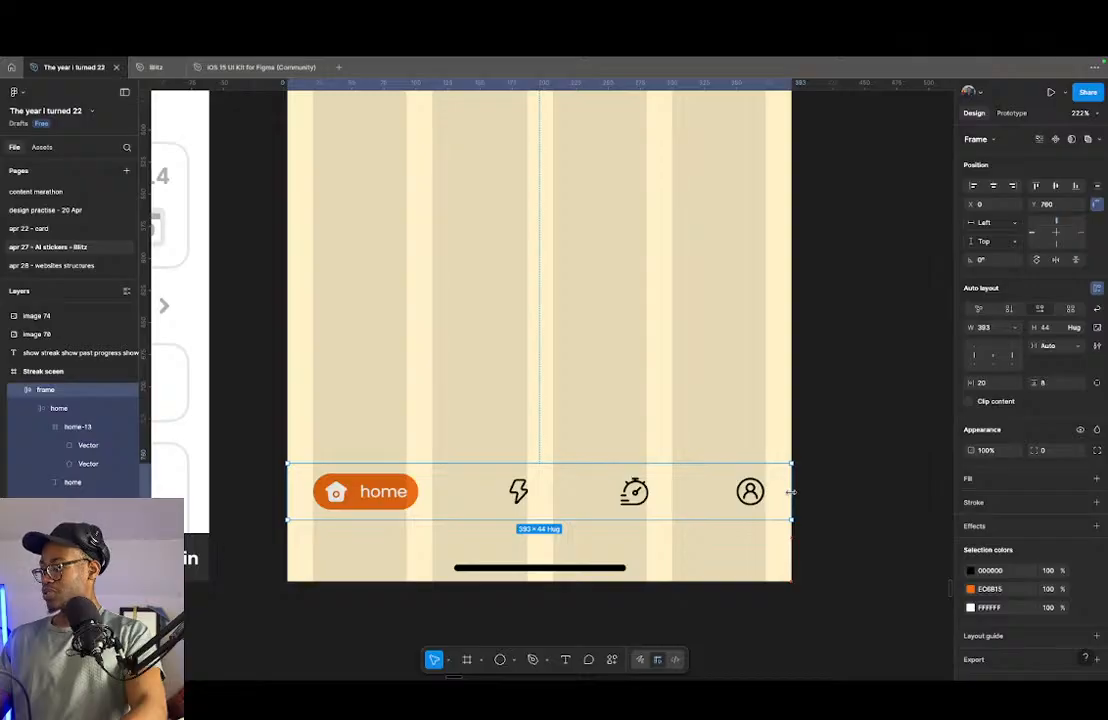
pyautogui.click(817, 473)
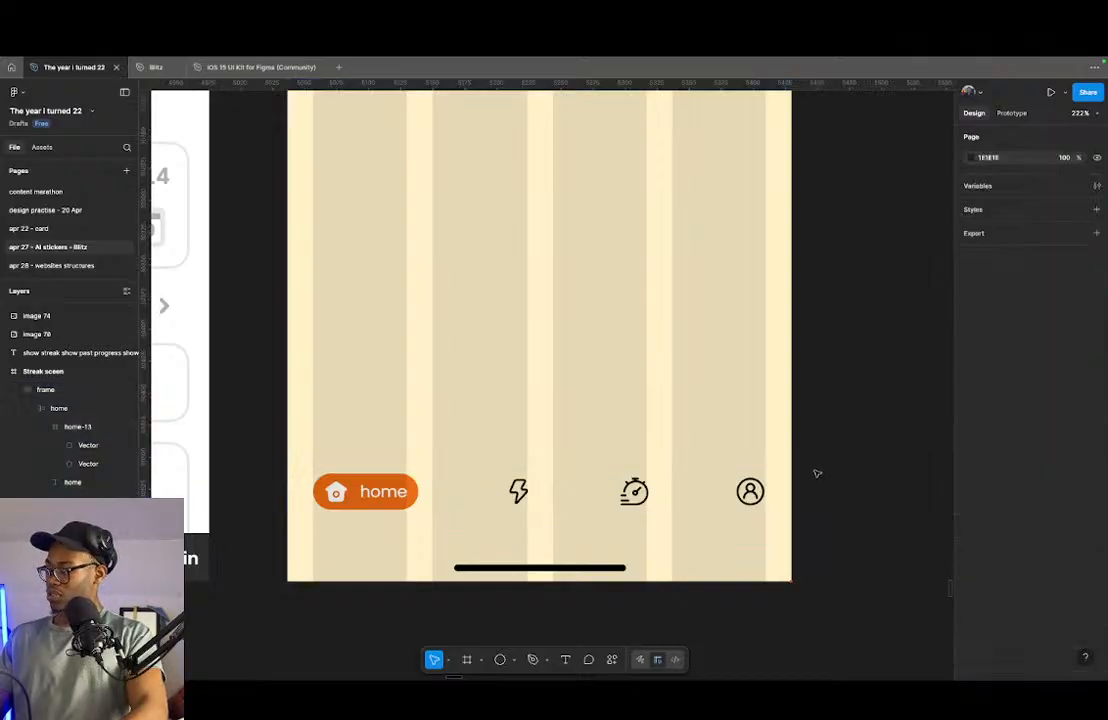
pyautogui.click(675, 482)
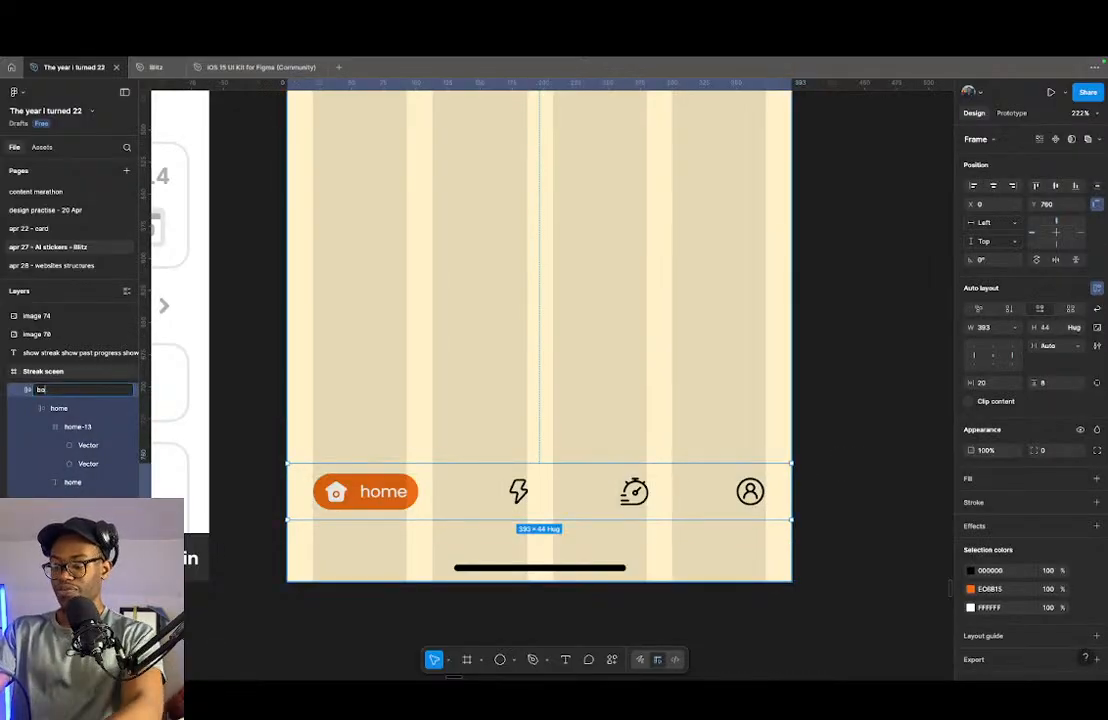
pyautogui.press('Return')
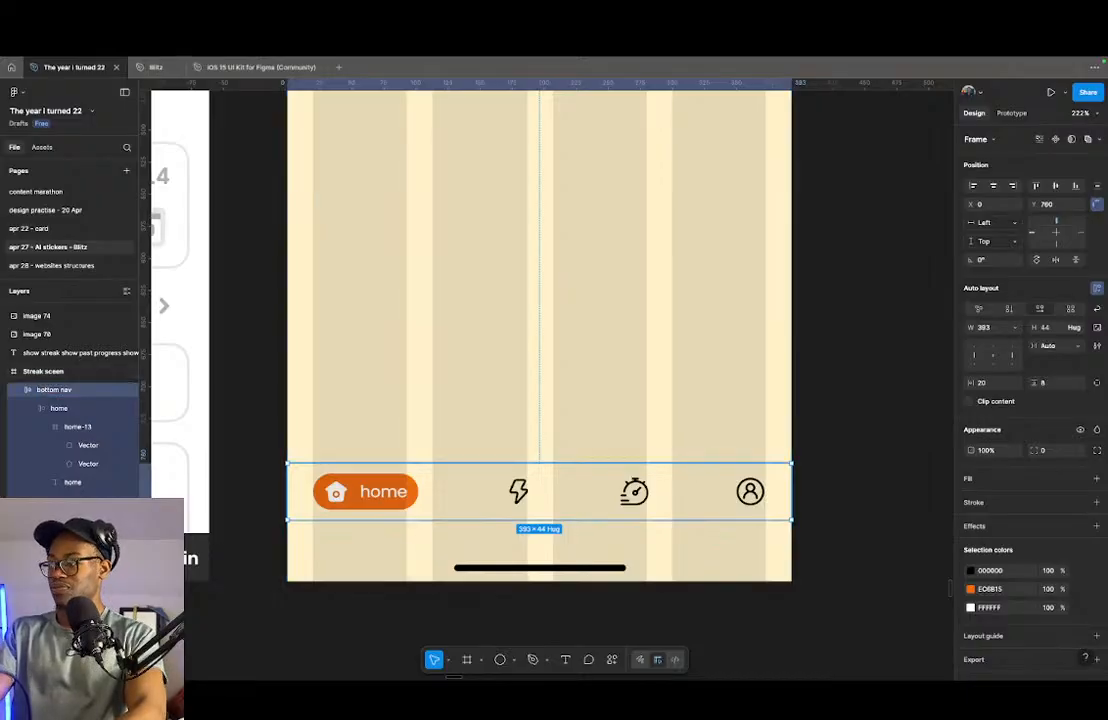
# - Review the Duolingo streak reference, the requirement notes and the planner app references around the streak screen
pyautogui.scroll(-5, 546, 505)
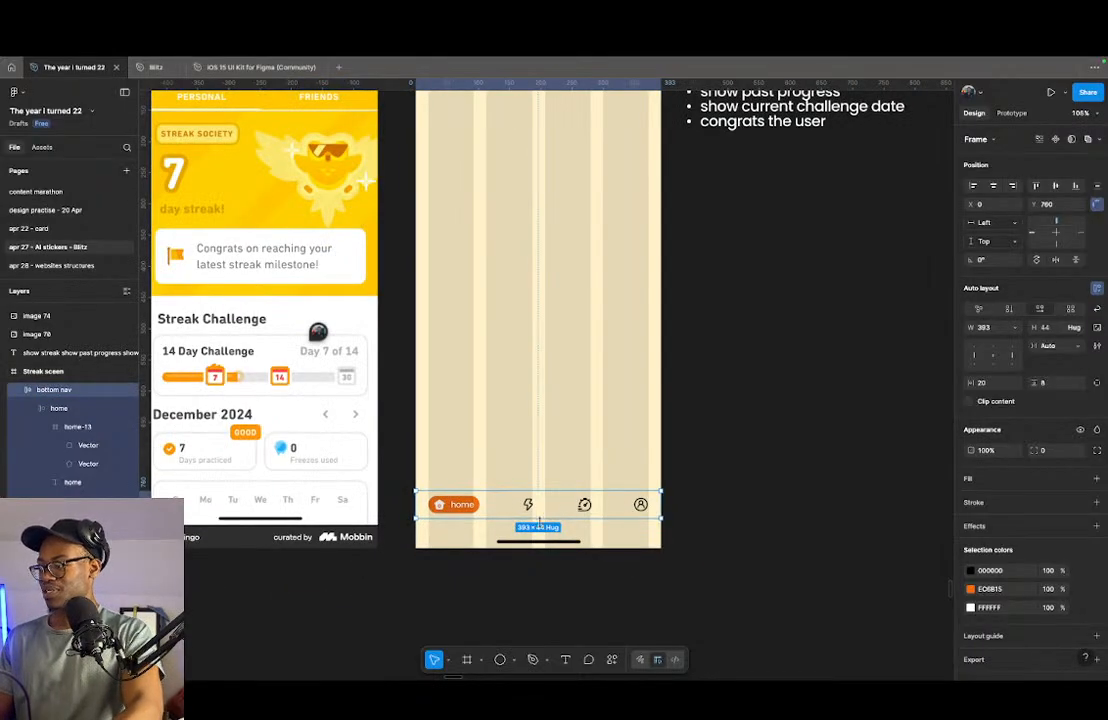
pyautogui.scroll(3, 528, 478)
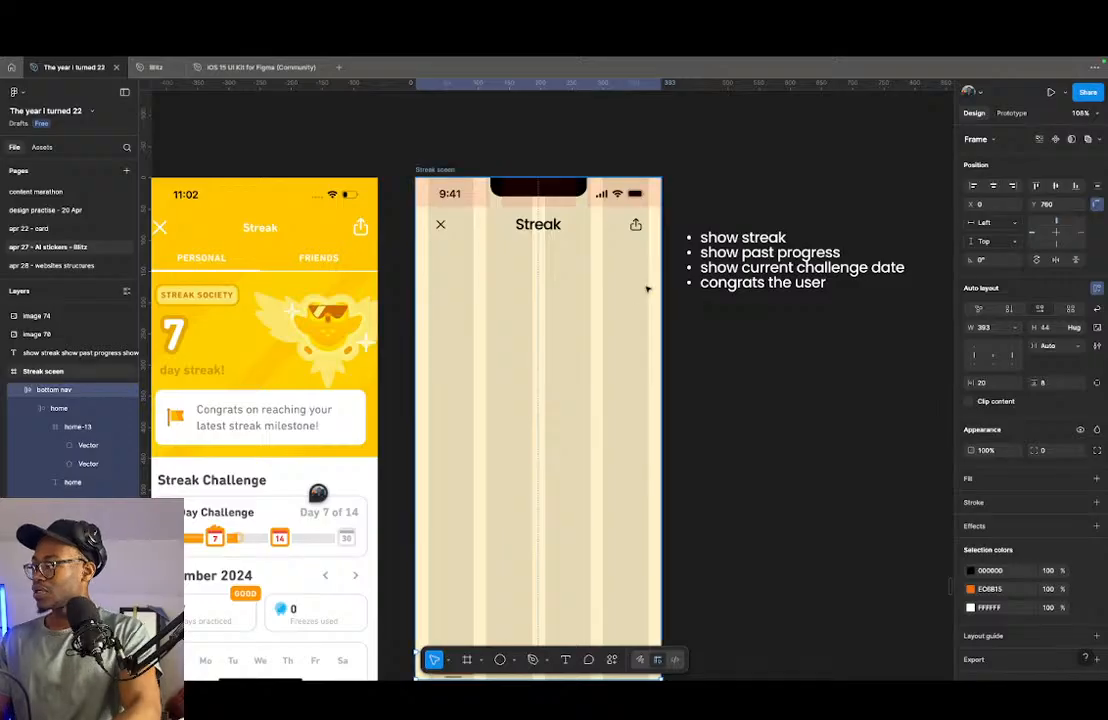
pyautogui.hscroll(-3, 449, 256)
pyautogui.scroll(-1, 449, 256)
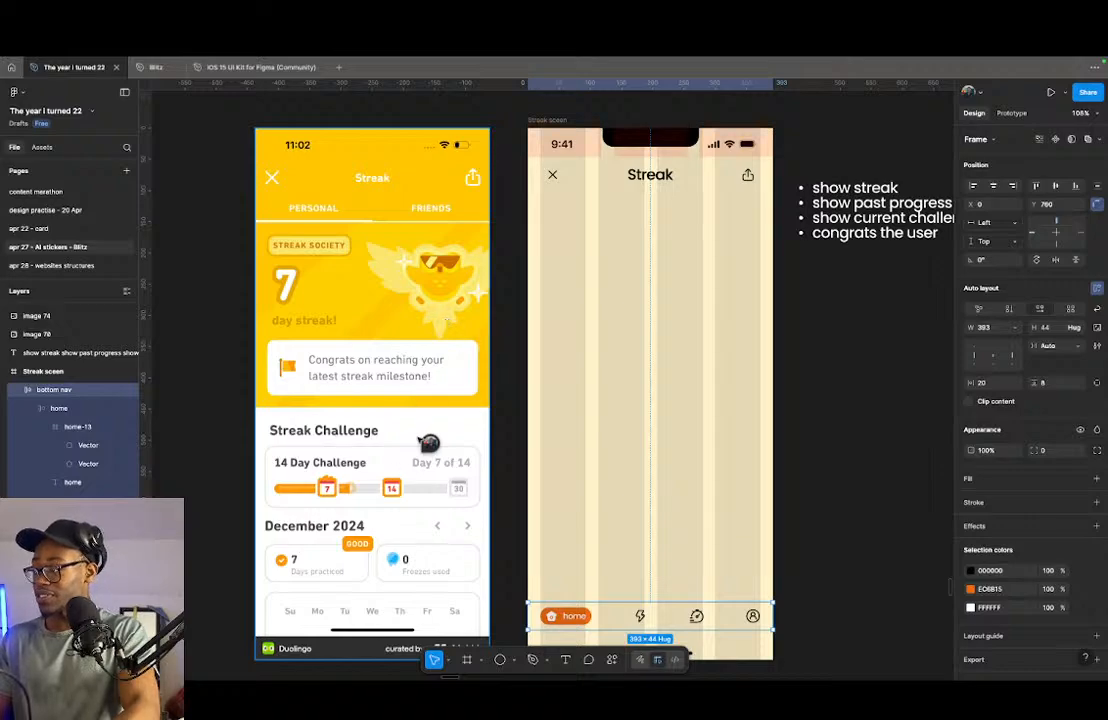
pyautogui.scroll(-5, 429, 443)
pyautogui.scroll(3, 700, 410)
pyautogui.scroll(10, 665, 320)
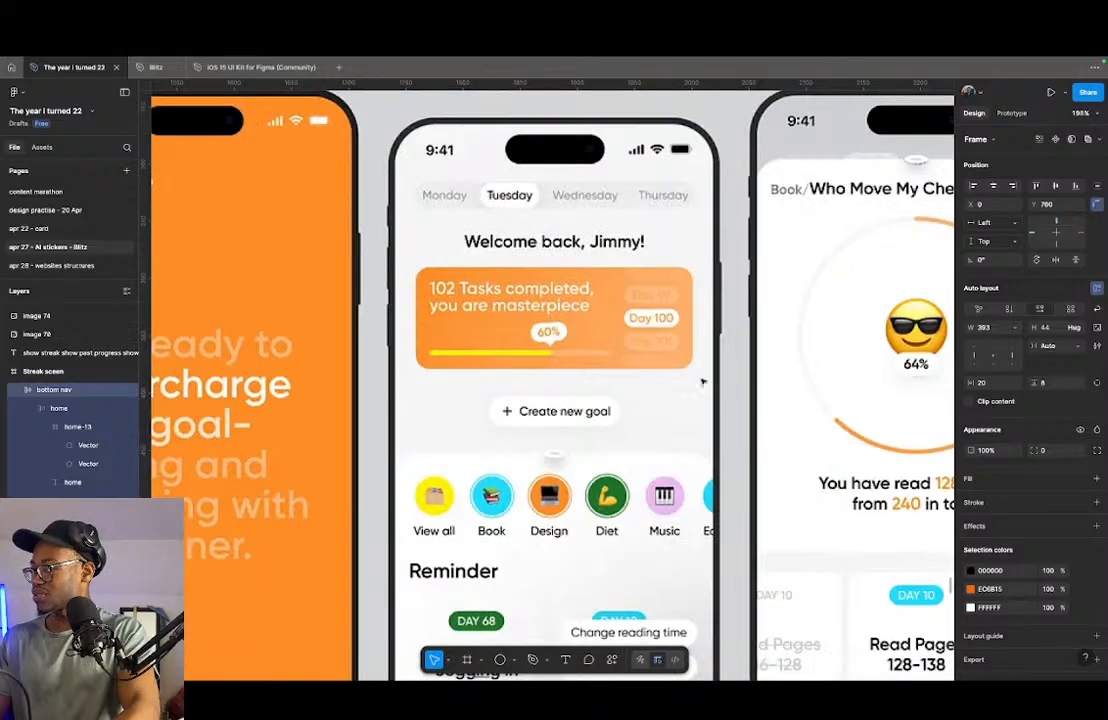
pyautogui.scroll(-6, 611, 386)
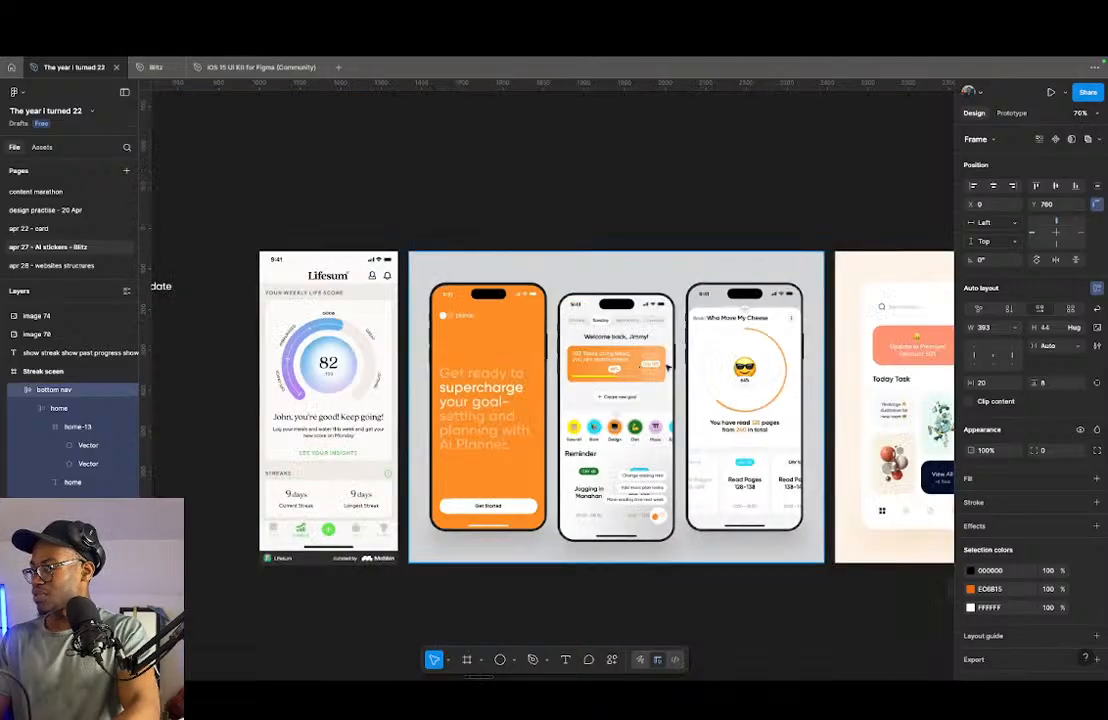
pyautogui.scroll(-5, 668, 367)
pyautogui.scroll(5, 208, 328)
pyautogui.moveTo(336, 354); pyautogui.dragTo(413, 341)
pyautogui.scroll(2, 445, 317)
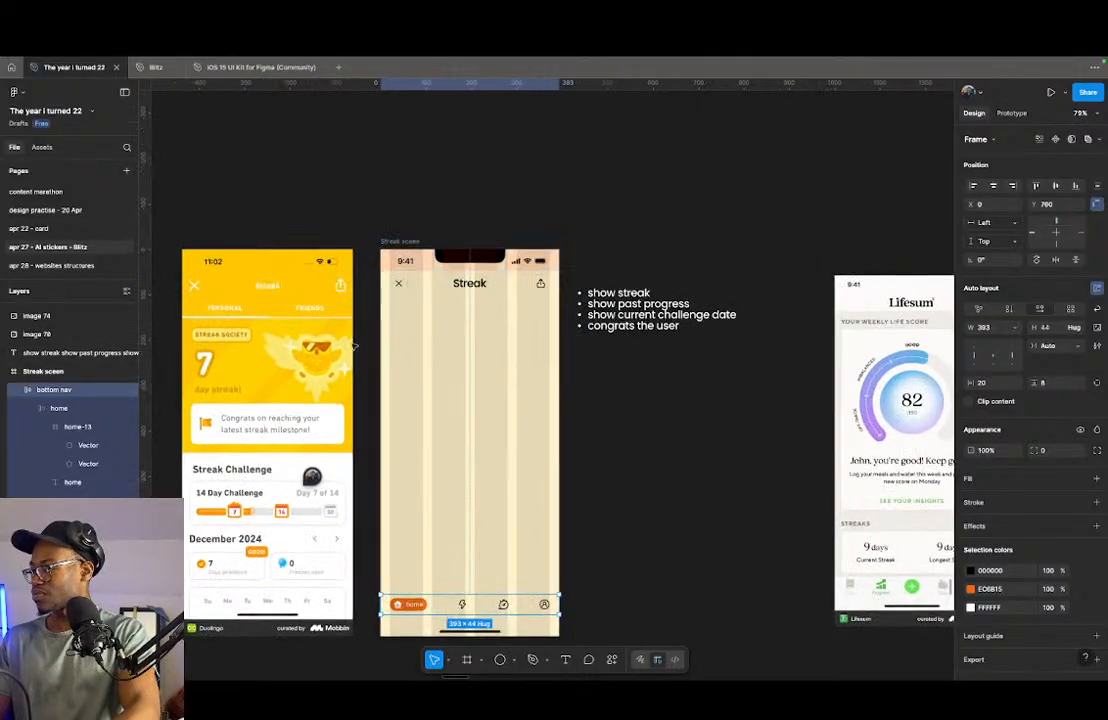
# - Move the Lifesum life score reference image beside the streak screen, just below the requirement notes
pyautogui.scroll(-5, 330, 352)
pyautogui.scroll(6, 685, 372)
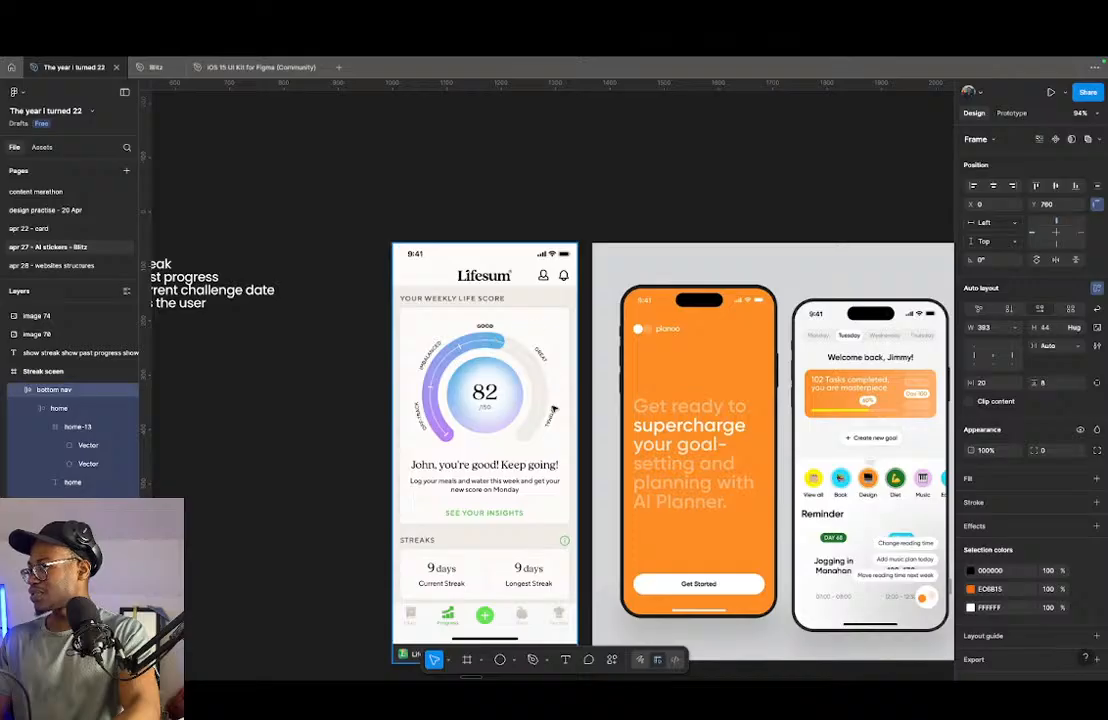
pyautogui.scroll(8, 447, 436)
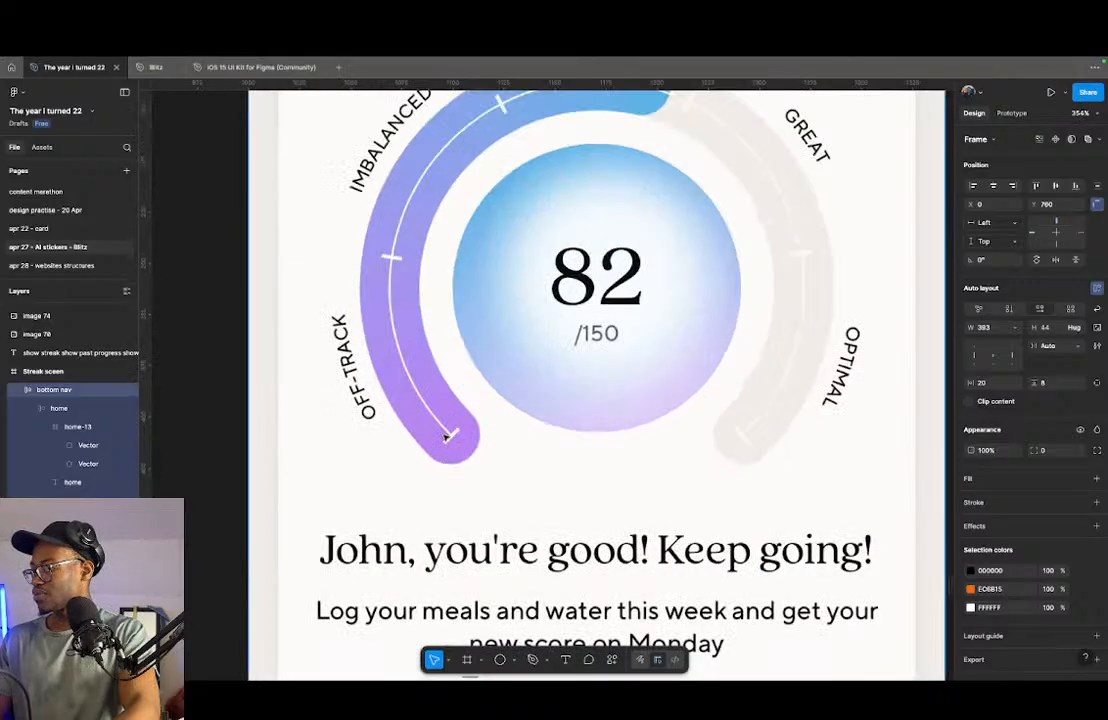
pyautogui.scroll(-4, 570, 385)
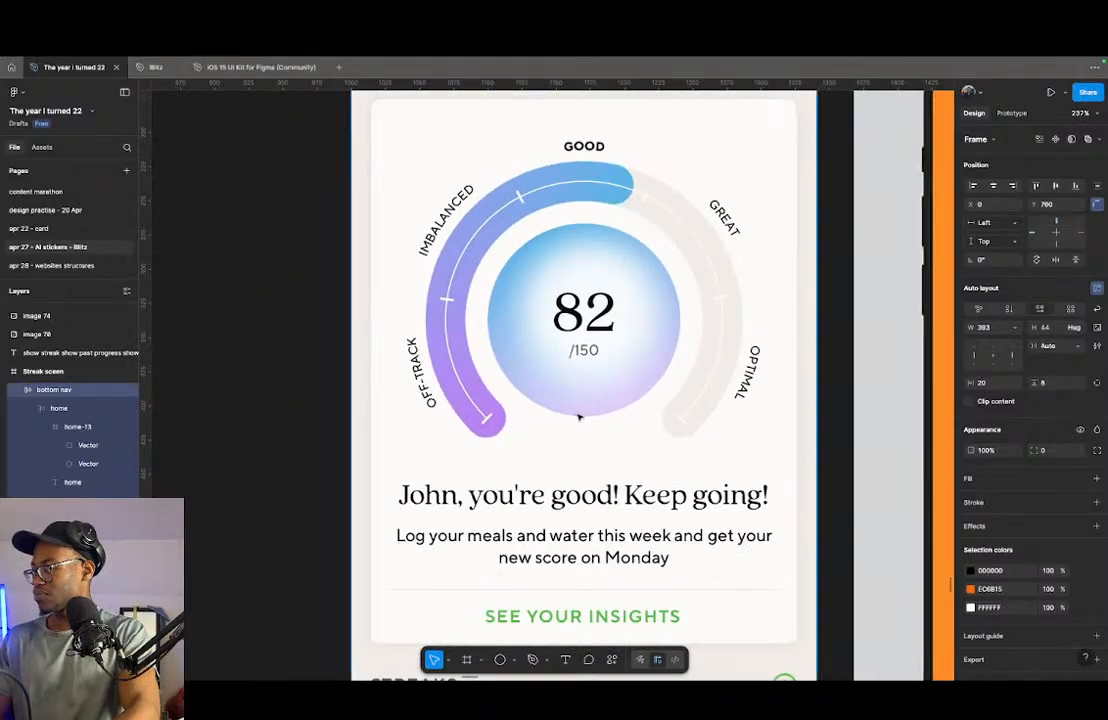
pyautogui.scroll(-5, 617, 418)
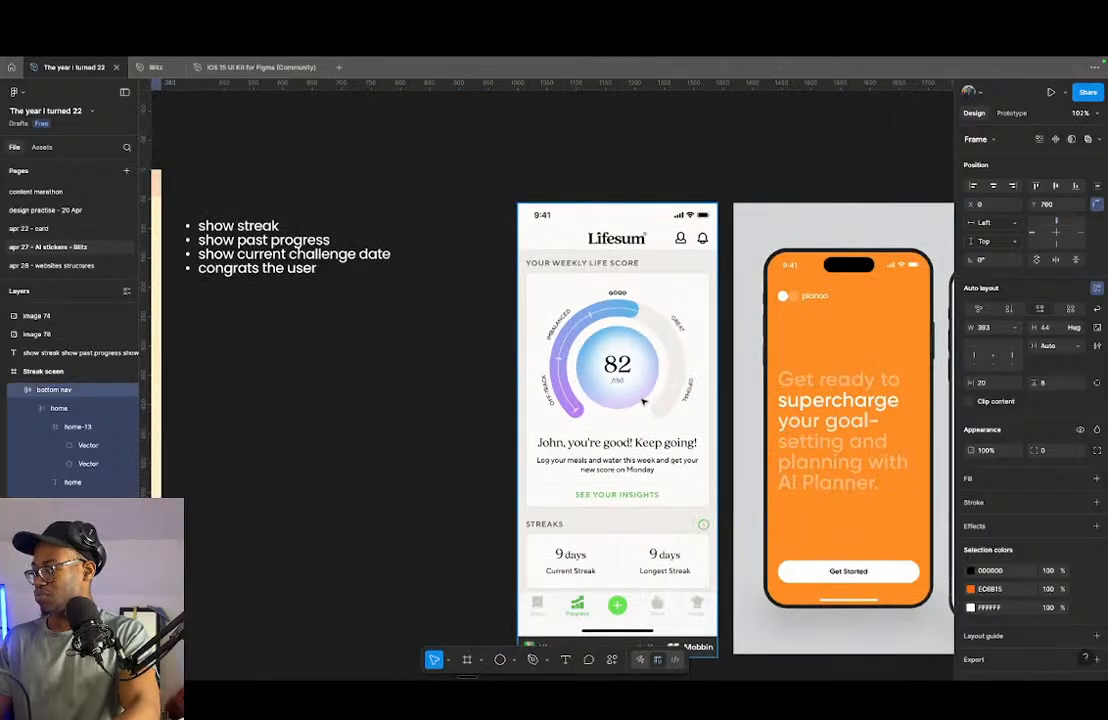
pyautogui.scroll(-5, 604, 385)
pyautogui.moveTo(604, 385)
pyautogui.mouseDown()
pyautogui.moveTo(529, 383)
pyautogui.moveTo(484, 432)
pyautogui.mouseUp()
# - Compare the progress gauge on the creative streak splash screen with the Lifesum reference's score gauge
pyautogui.scroll(-6, 476, 424)
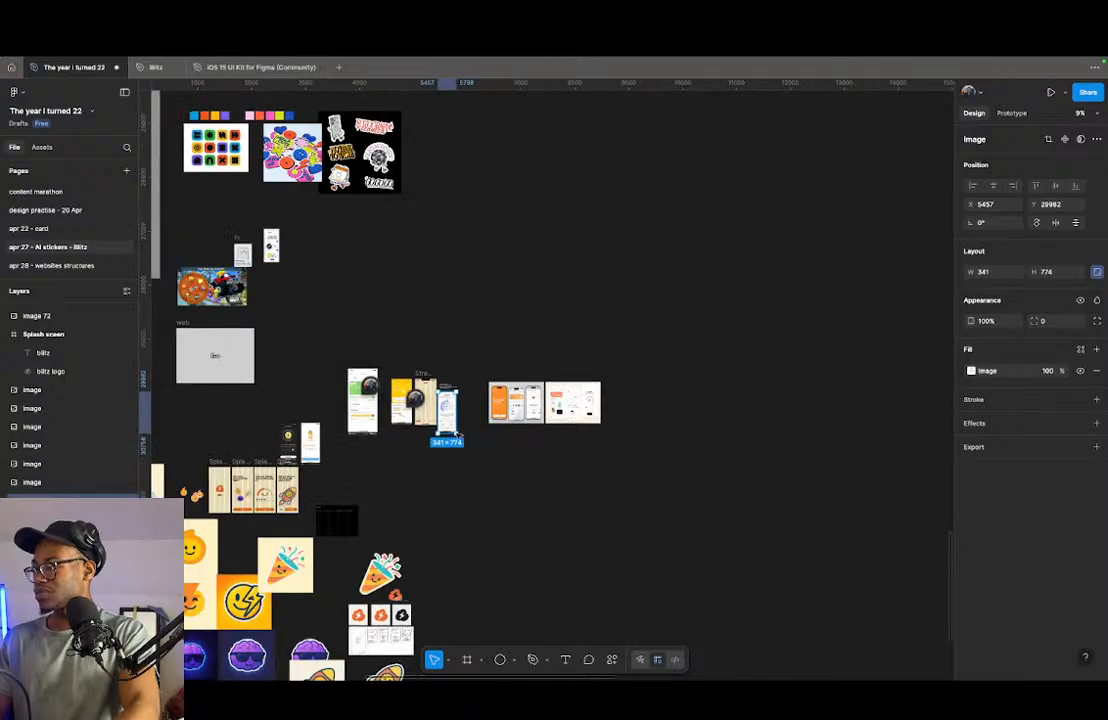
pyautogui.scroll(3, 472, 420)
pyautogui.scroll(-3, 532, 408)
pyautogui.scroll(-3, 507, 388)
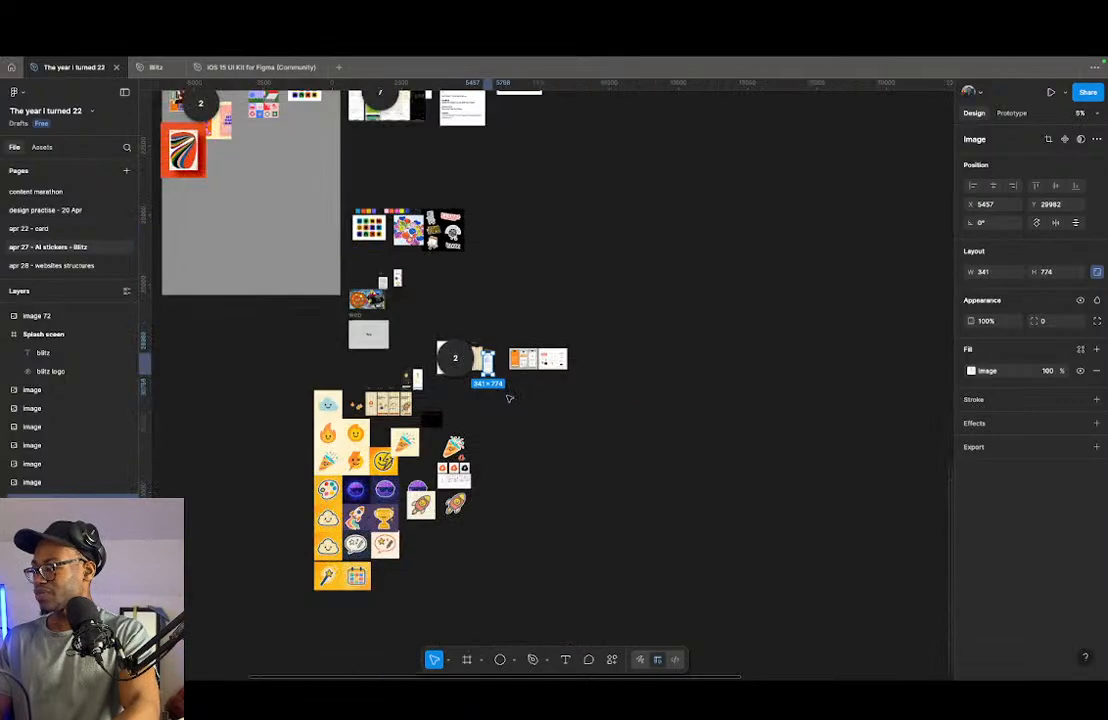
pyautogui.scroll(15, 487, 360)
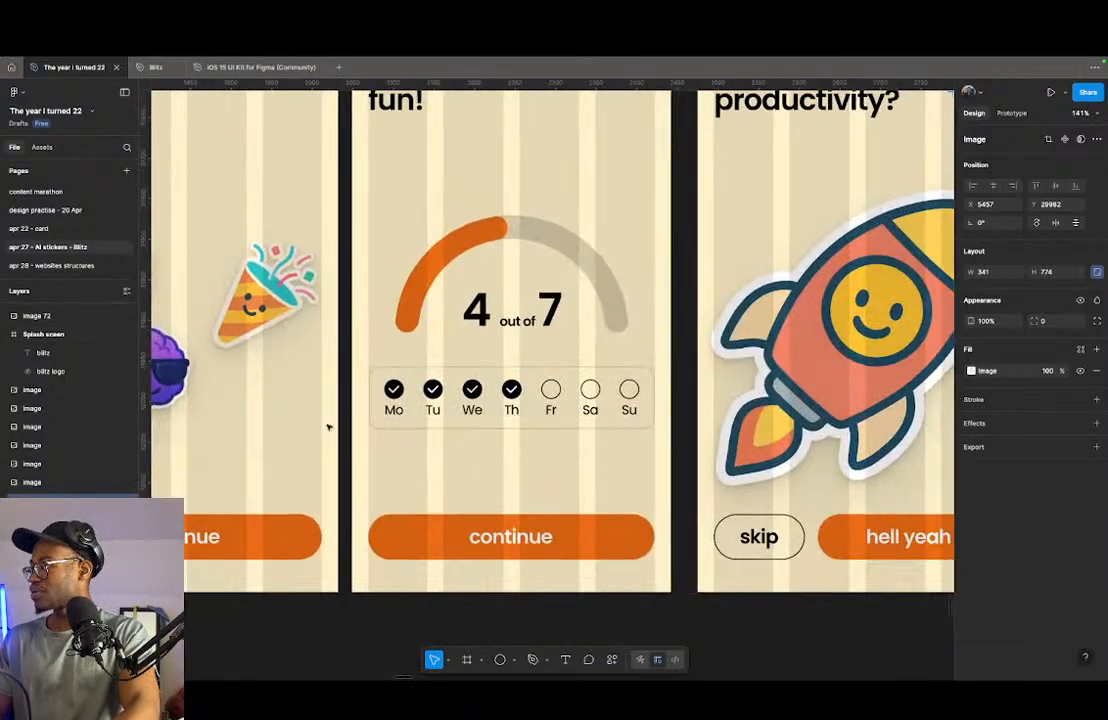
pyautogui.hscroll(3, 470, 285)
pyautogui.scroll(2, 470, 285)
pyautogui.scroll(-6, 480, 380)
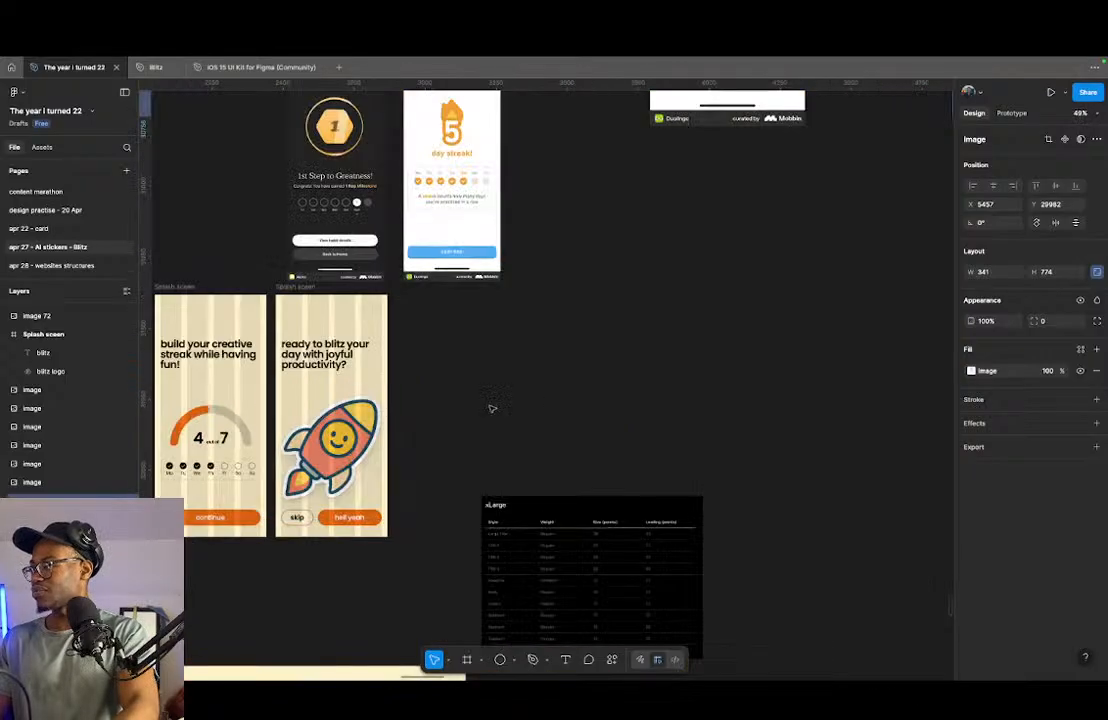
pyautogui.scroll(-3, 525, 368)
pyautogui.scroll(-6, 530, 356)
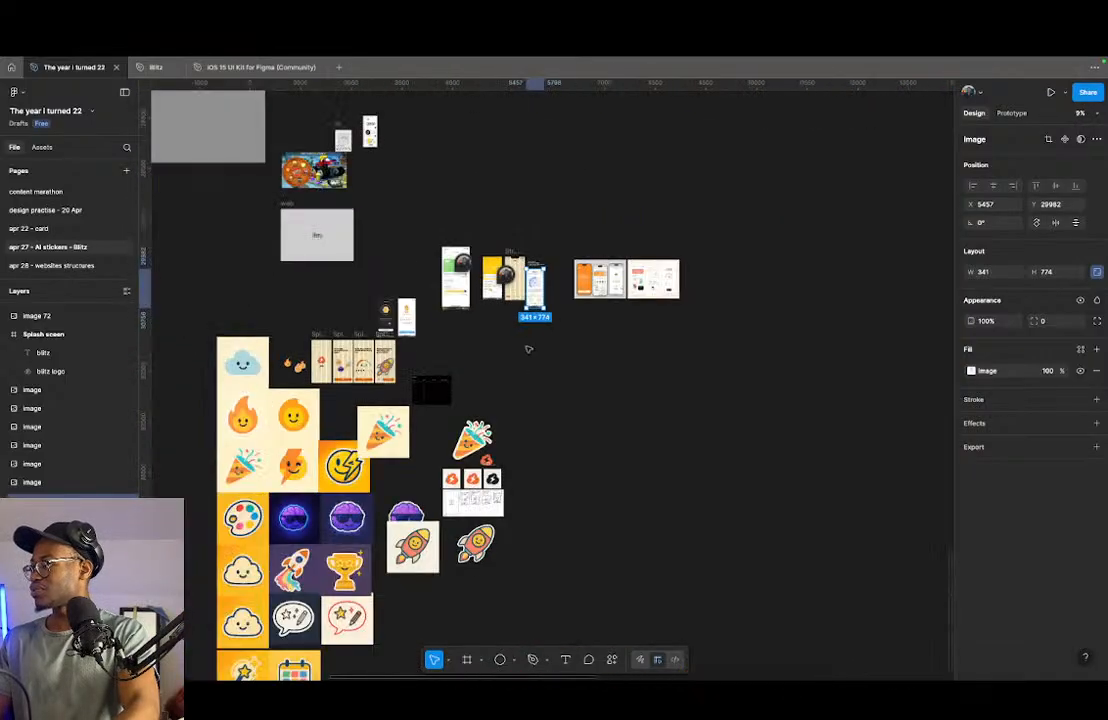
pyautogui.scroll(3, 512, 320)
pyautogui.scroll(5, 540, 540)
pyautogui.scroll(-5, 544, 563)
pyautogui.scroll(10, 560, 430)
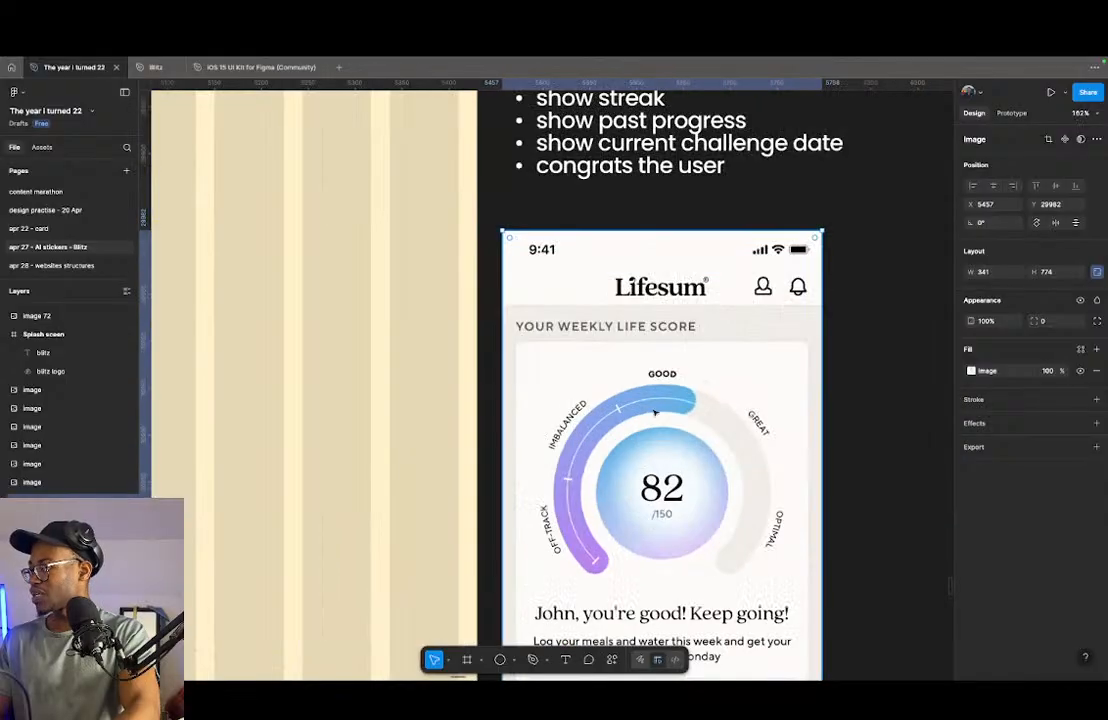
# - Draw a circle about 126 × 126 below the Streak title and centre it horizontally on the streak screen
pyautogui.scroll(-3, 560, 430)
pyautogui.scroll(2, 708, 361)
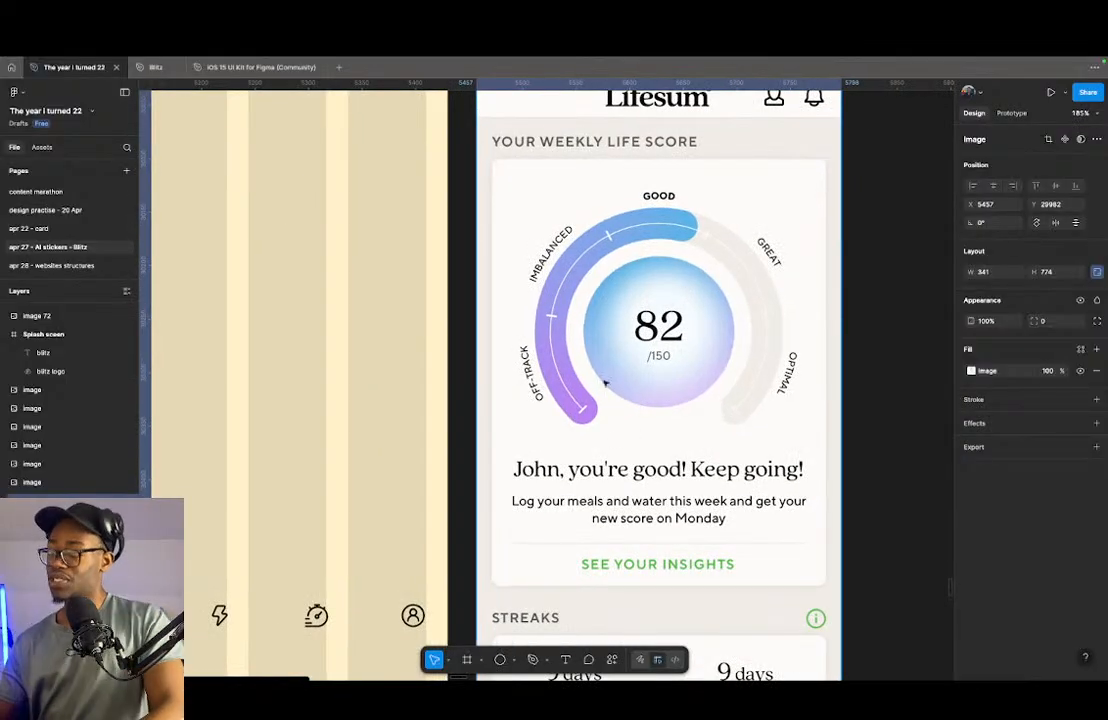
pyautogui.scroll(-4, 606, 364)
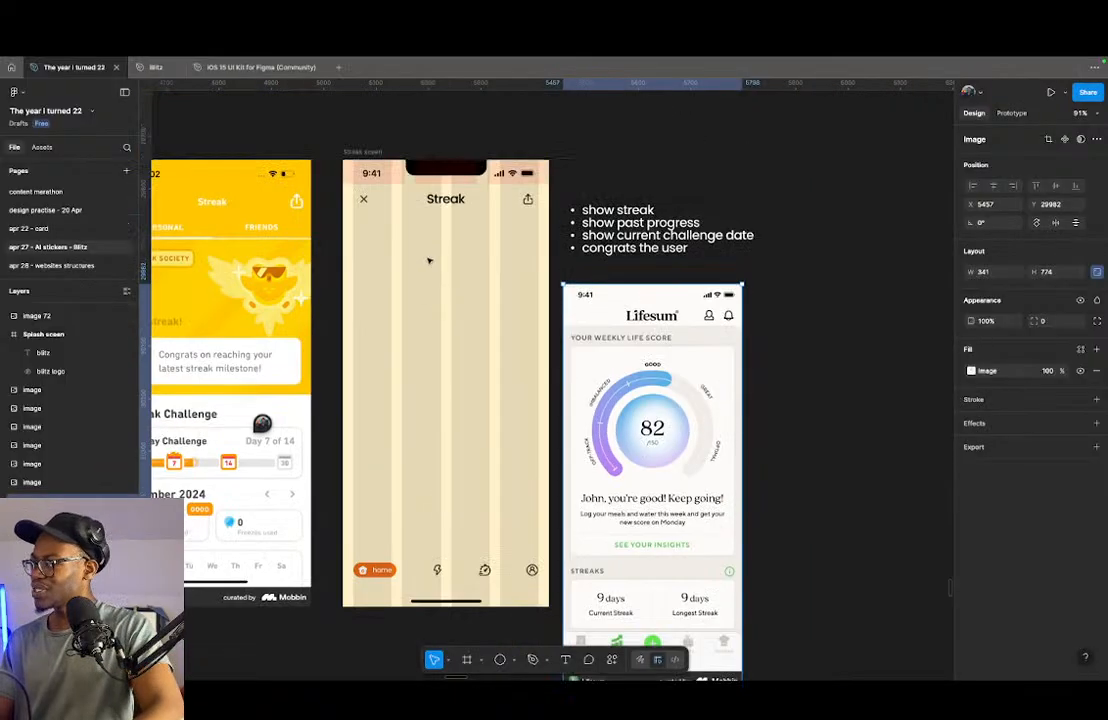
pyautogui.press('o')
pyautogui.moveTo(423, 260)
pyautogui.mouseDown()
pyautogui.moveTo(484, 325)
pyautogui.moveTo(447, 290)
pyautogui.mouseUp()
pyautogui.scroll(-3, 690, 397)
pyautogui.scroll(3, 672, 359)
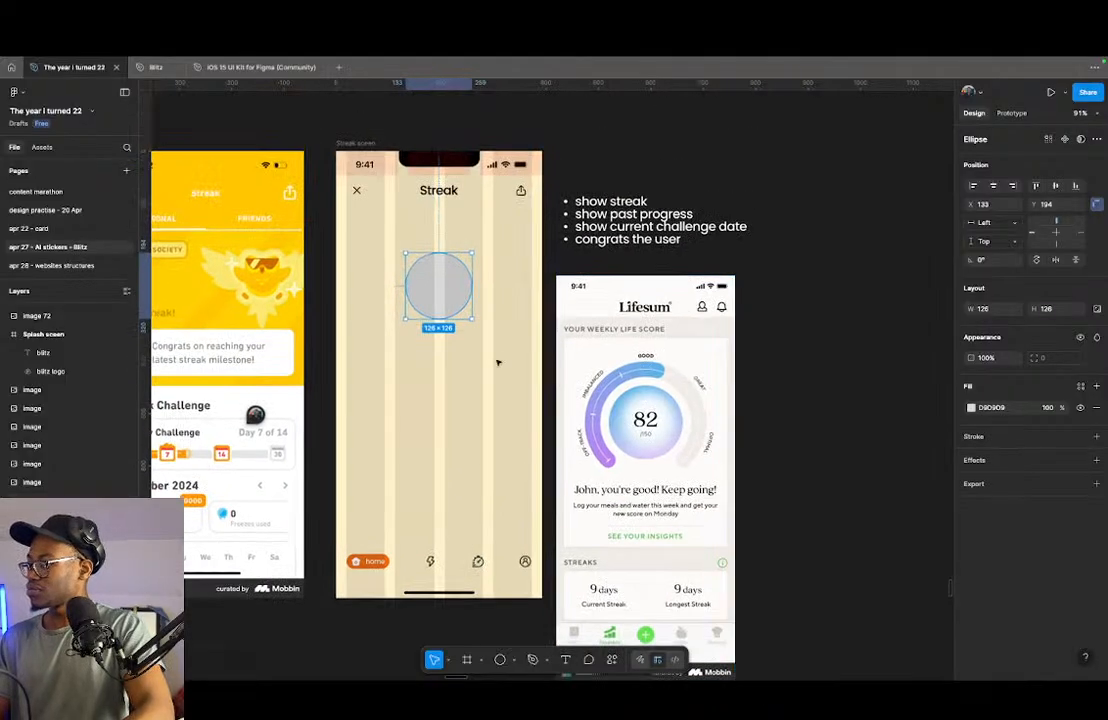
pyautogui.click(993, 186)
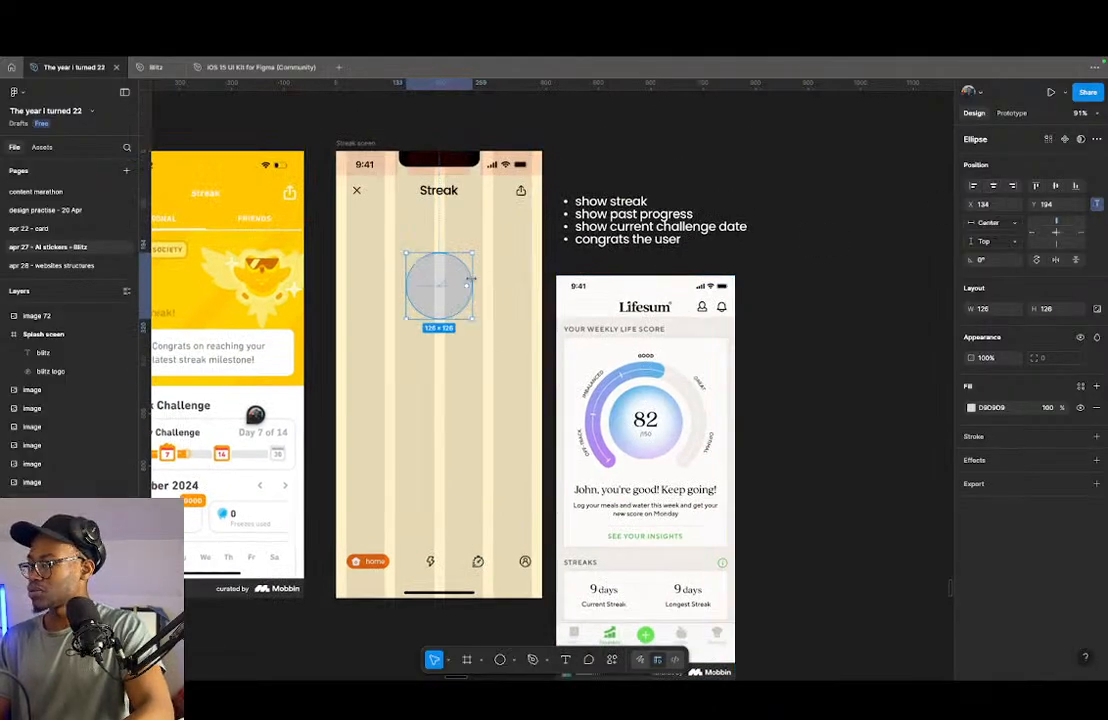
# - Rename the new circle's layer "circle in"
pyautogui.doubleClick(435, 289)
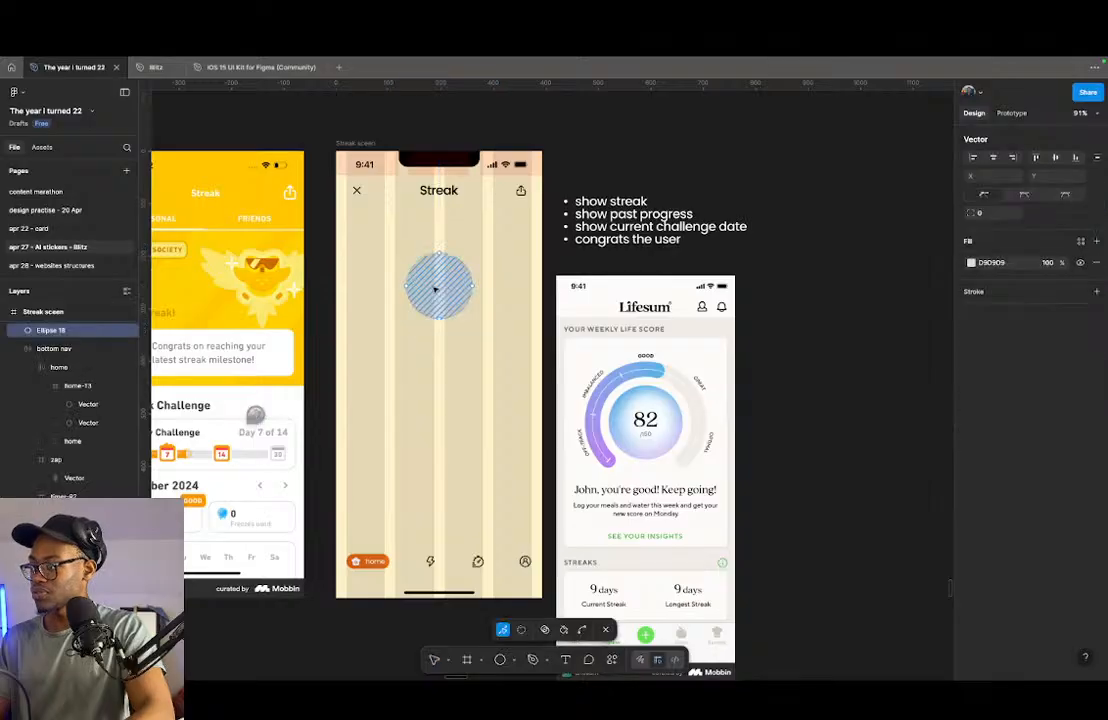
pyautogui.press('super+r')
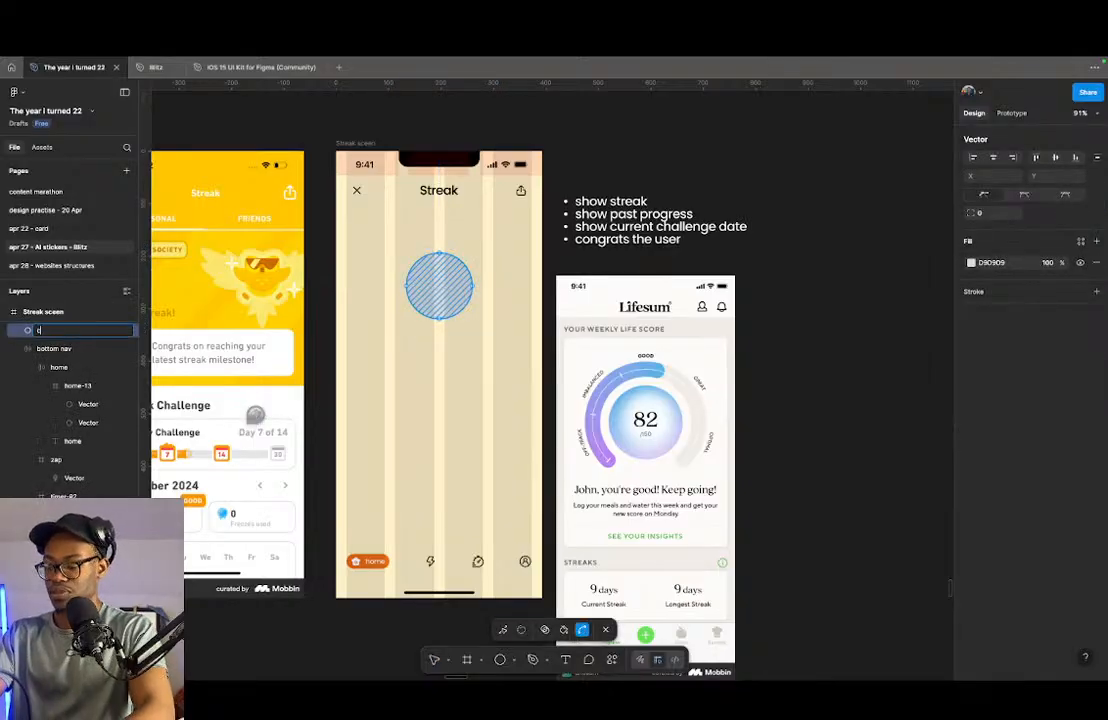
pyautogui.write('circle in')
pyautogui.press('Return')
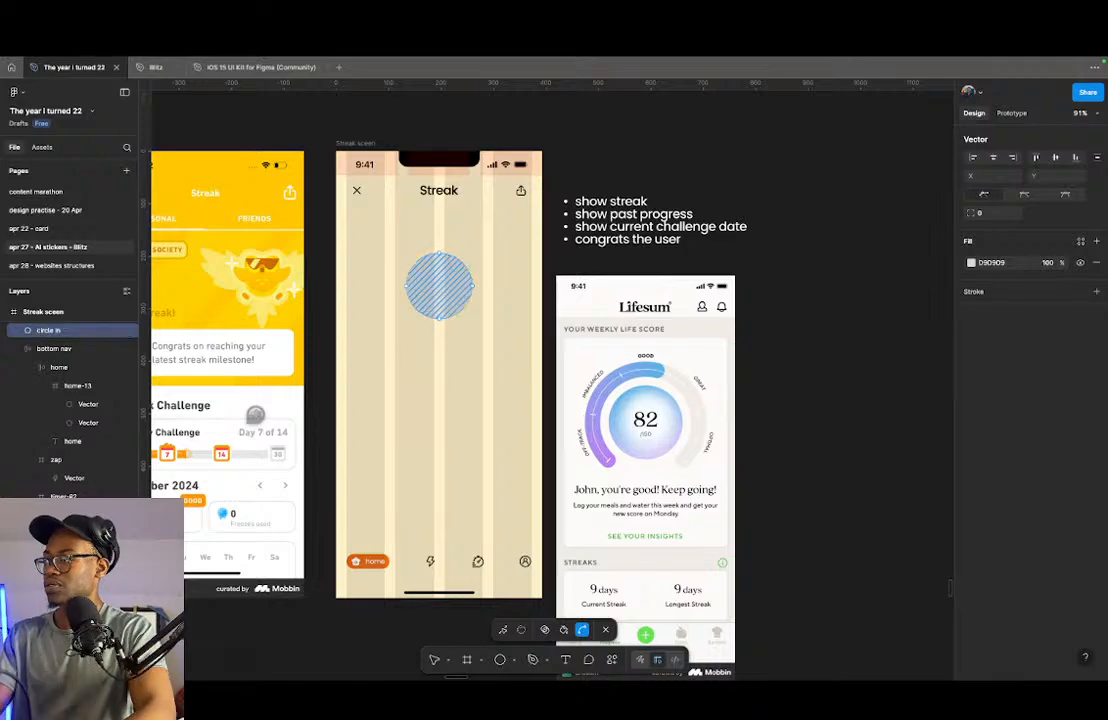
pyautogui.press('Escape')
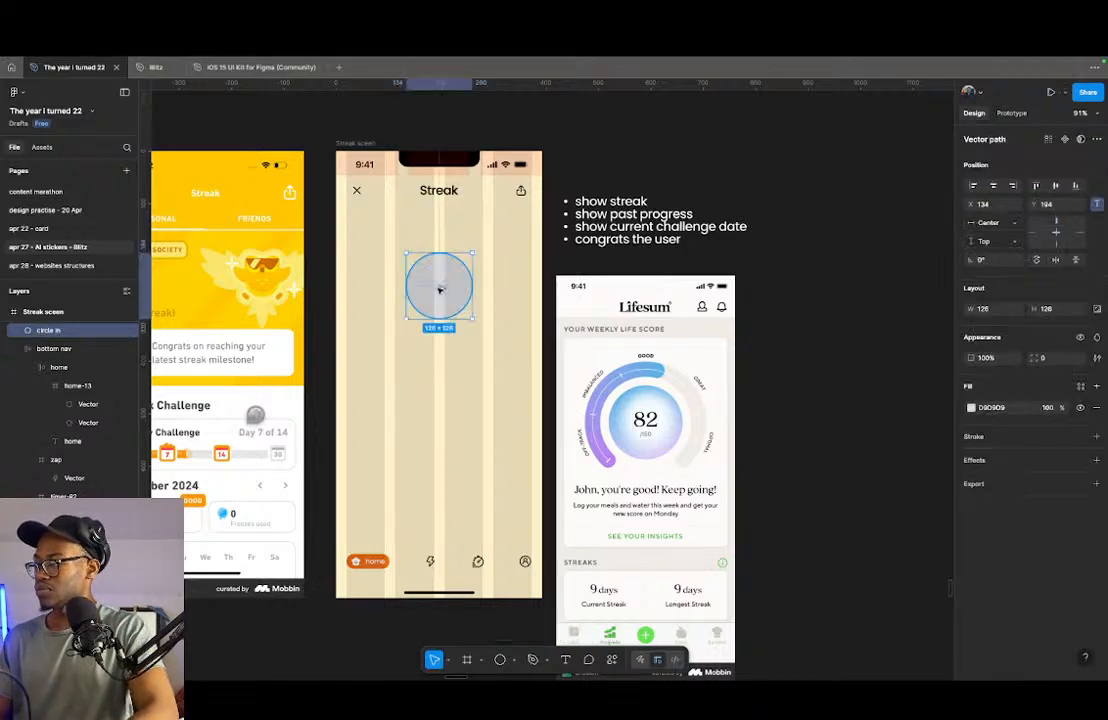
# - Duplicate the circle in place and enlarge the copy from its centre to about 272 × 272
pyautogui.press('super+d')
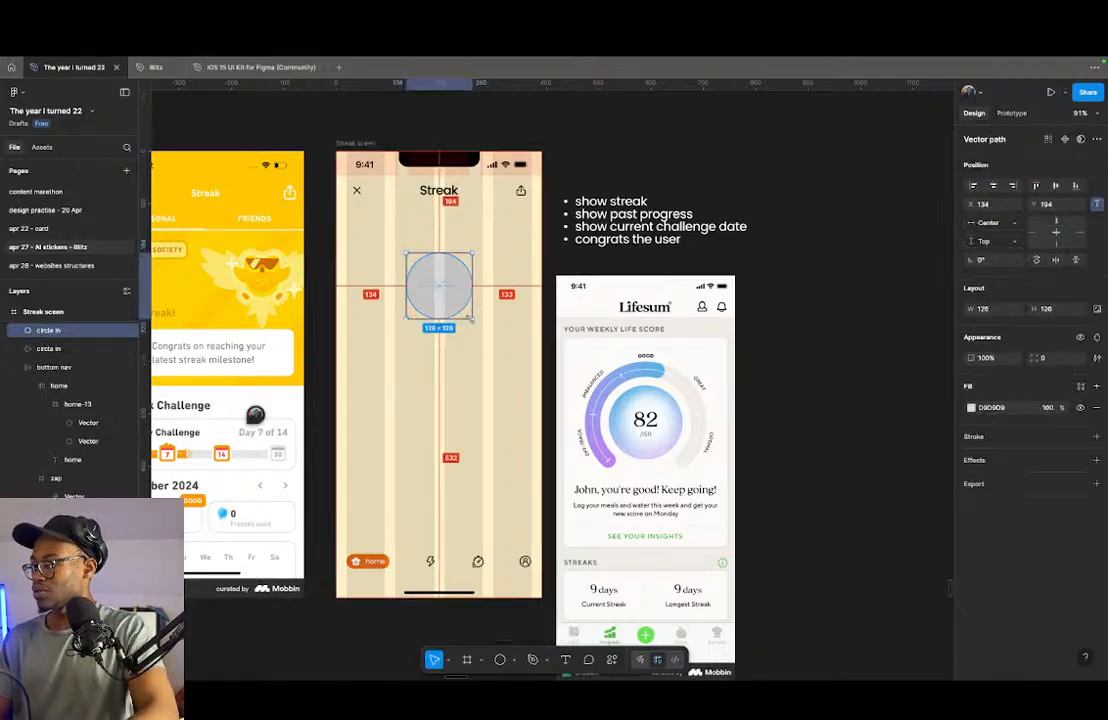
pyautogui.moveTo(478, 325); pyautogui.dragTo(511, 357)
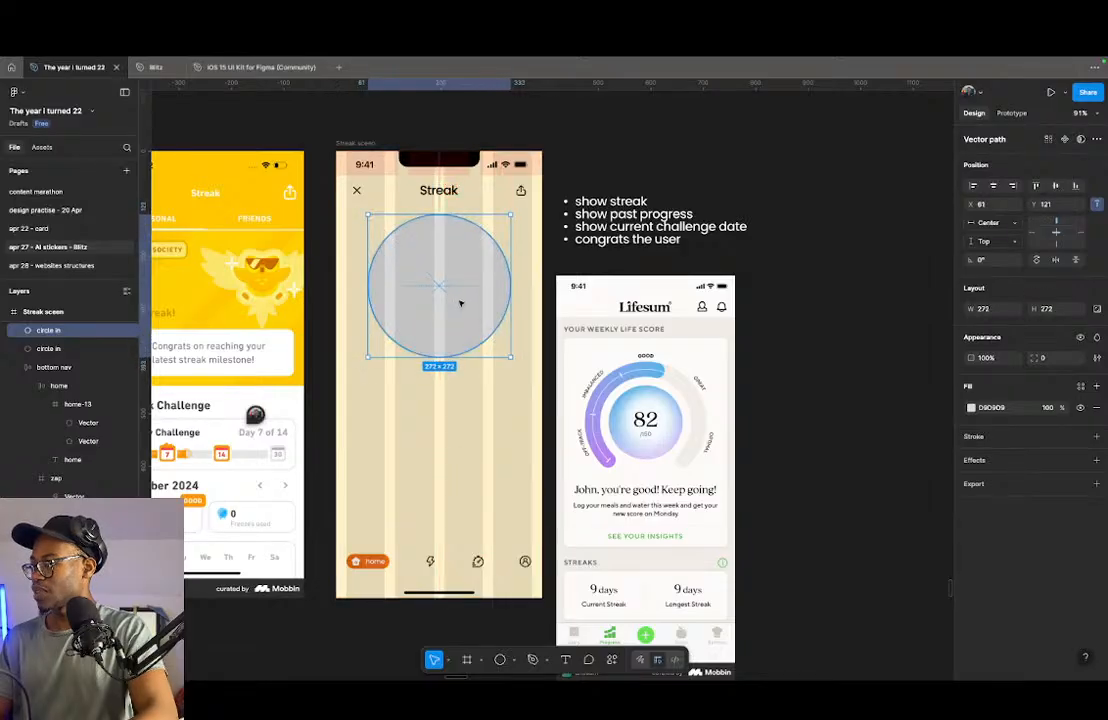
pyautogui.scroll(5, 504, 289)
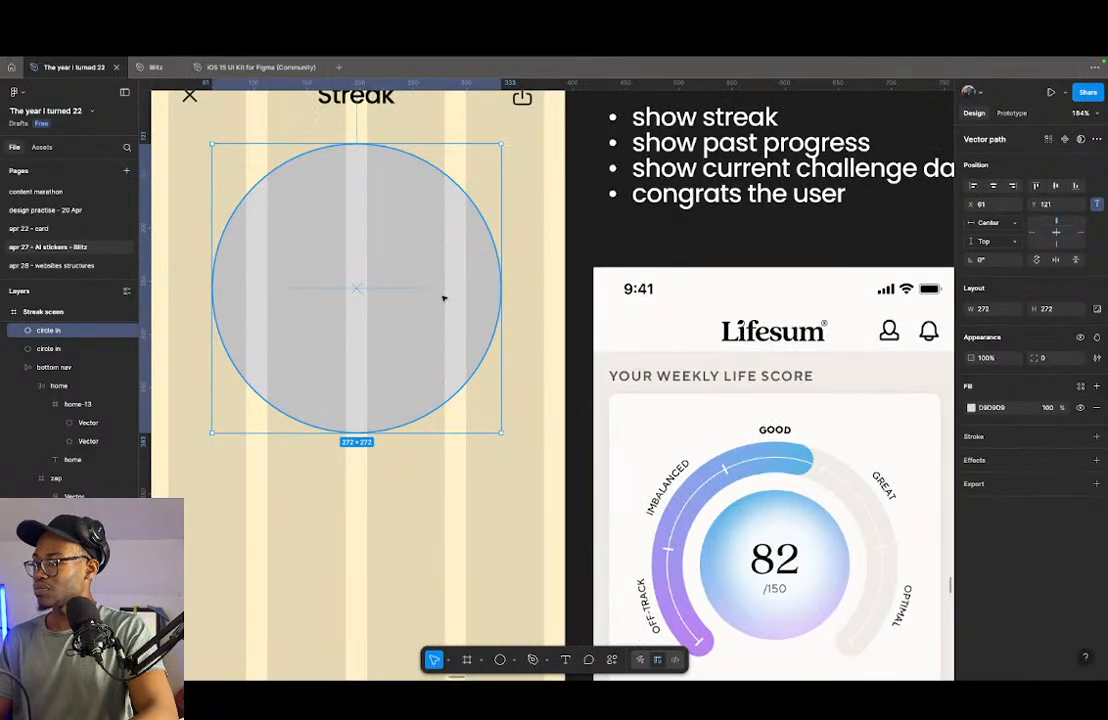
pyautogui.click(547, 270)
pyautogui.doubleClick(478, 293)
pyautogui.press('Escape')
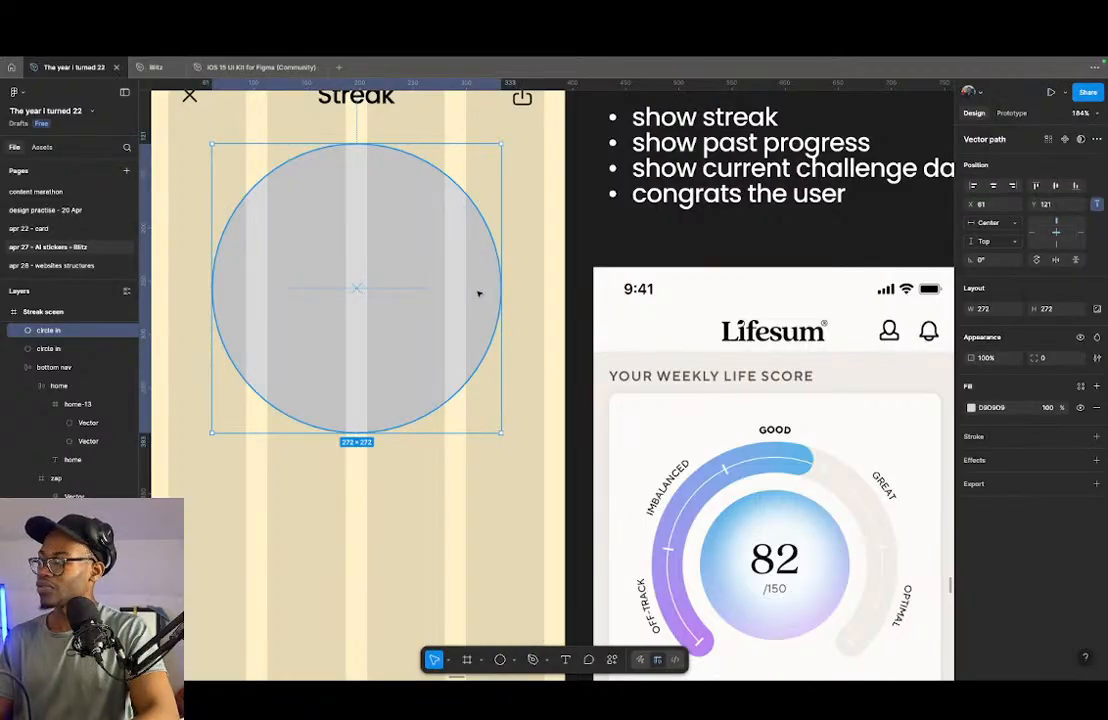
# - Delete the enlarged copy and the original small circle from the streak screen
pyautogui.press('Delete')
pyautogui.click(352, 305)
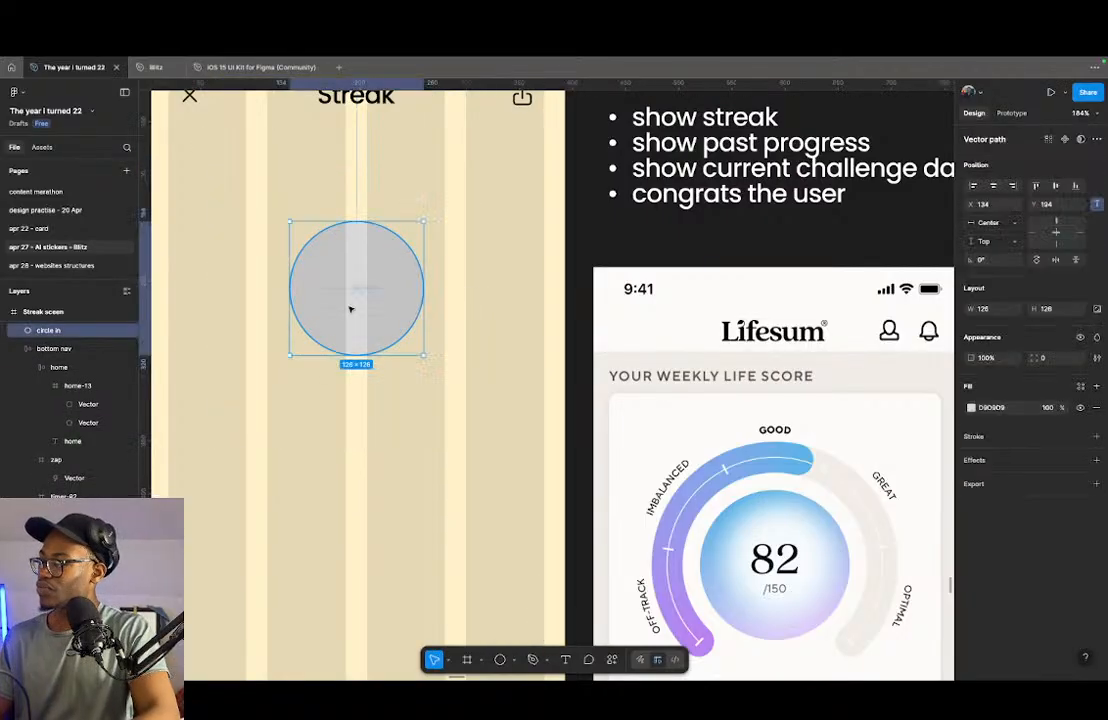
pyautogui.scroll(6, 423, 293)
pyautogui.scroll(-5, 485, 321)
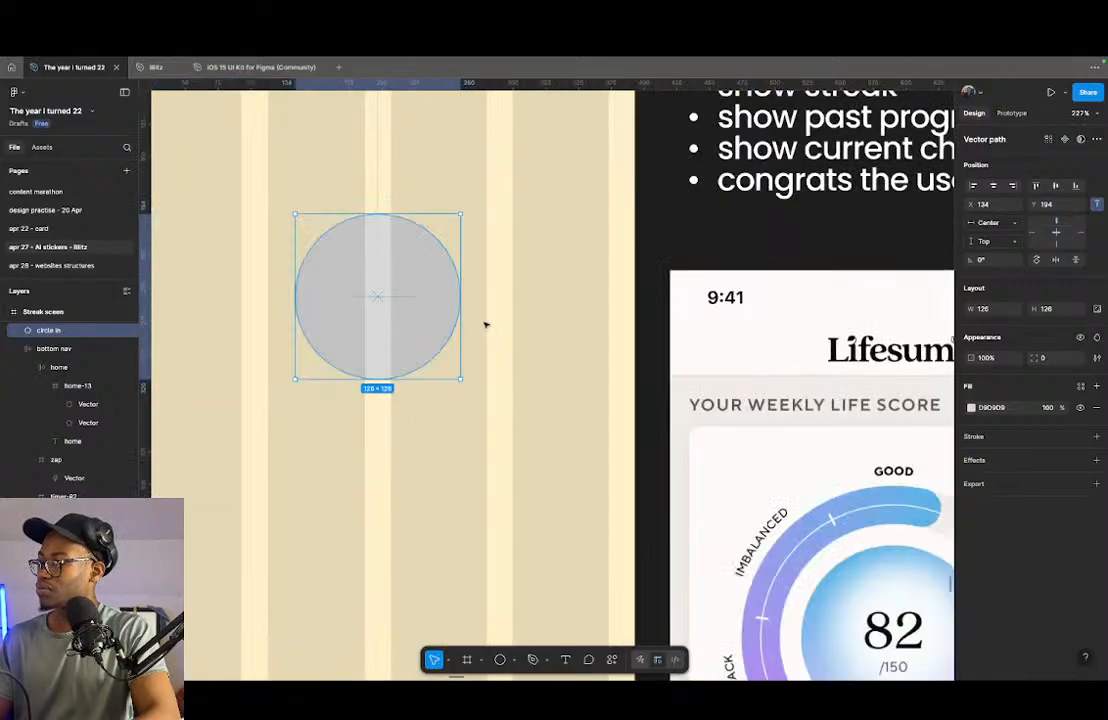
pyautogui.press('Delete')
# - Draw a new circle about 204 × 204 on the streak screen and move it near the middle, below the Streak title
pyautogui.scroll(3, 483, 322)
pyautogui.press('o')
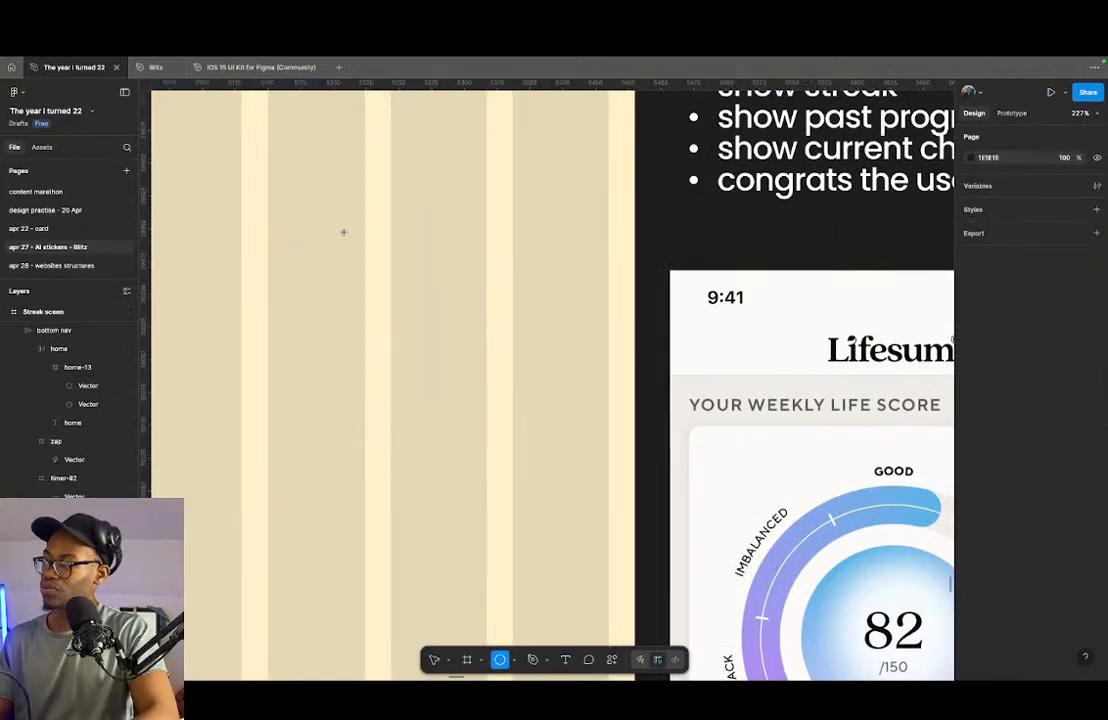
pyautogui.click(258, 218)
pyautogui.scroll(-4, 515, 350)
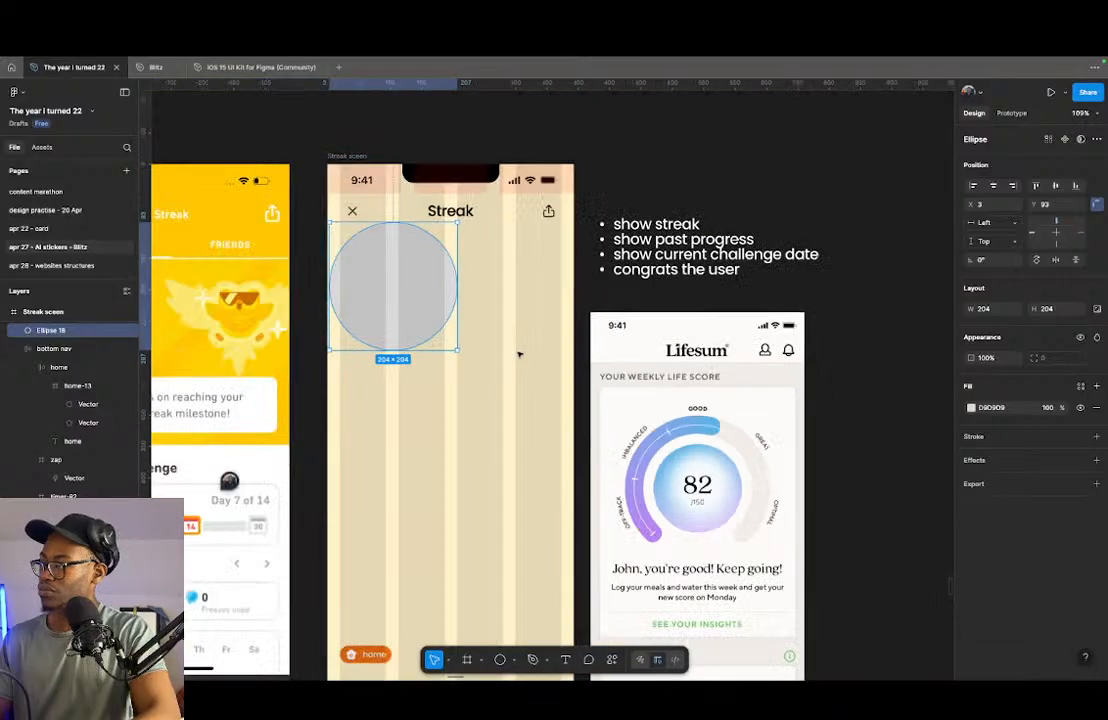
pyautogui.moveTo(423, 296); pyautogui.dragTo(474, 327)
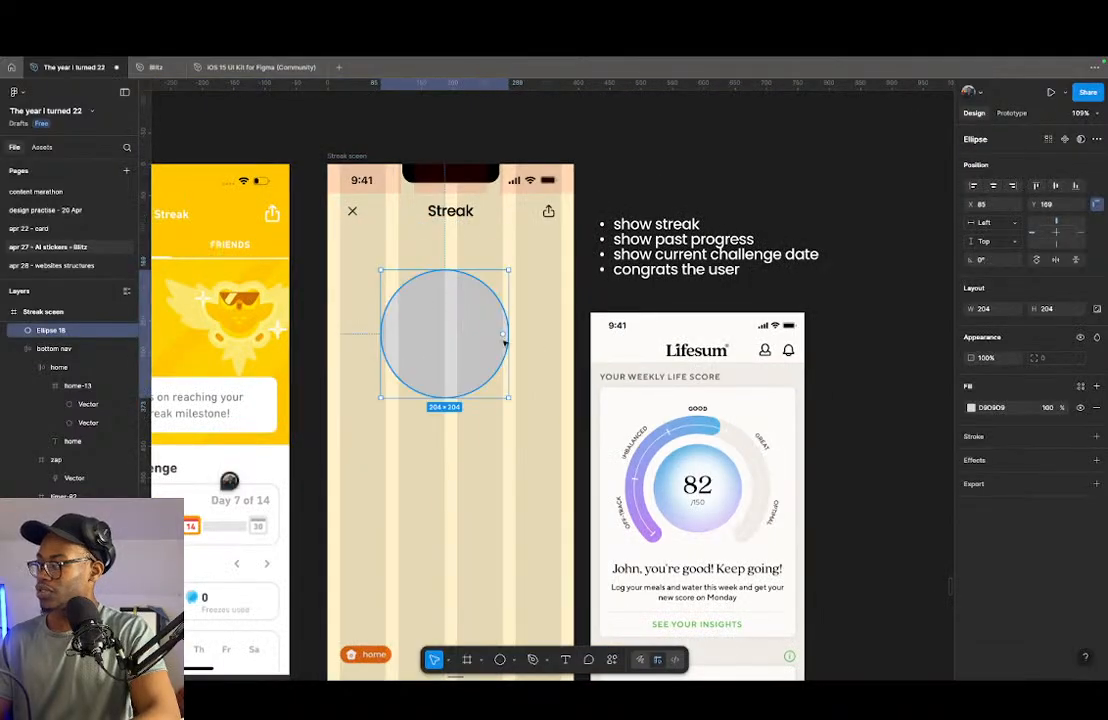
pyautogui.scroll(4, 506, 321)
pyautogui.click(510, 331)
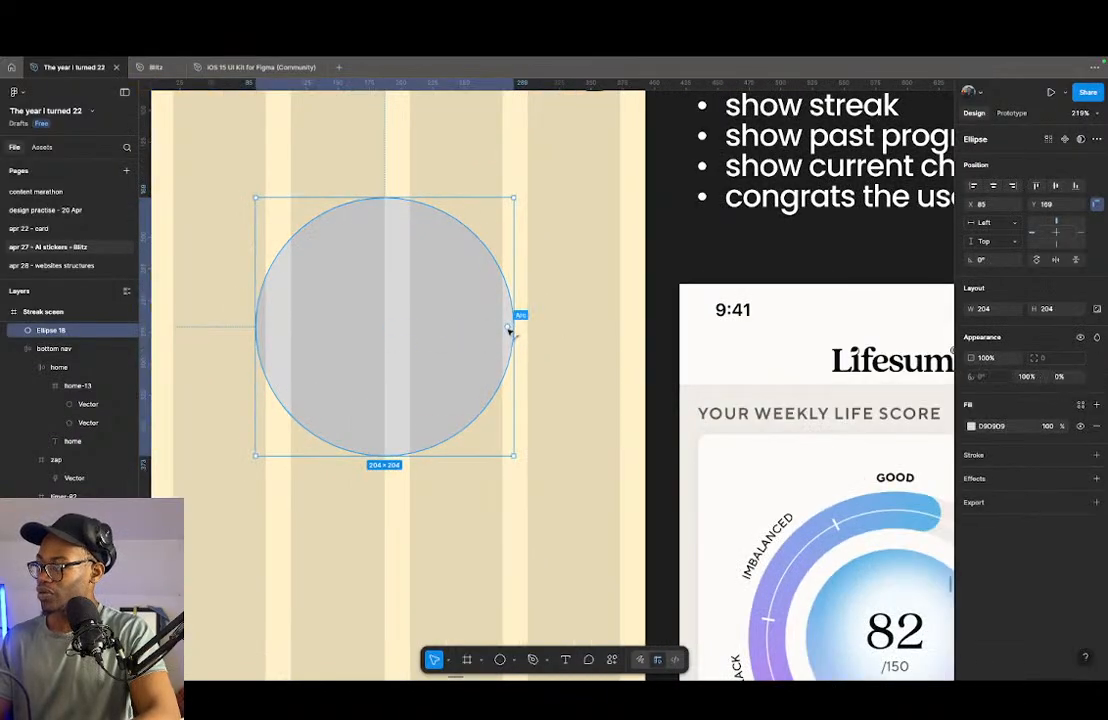
pyautogui.doubleClick(442, 362)
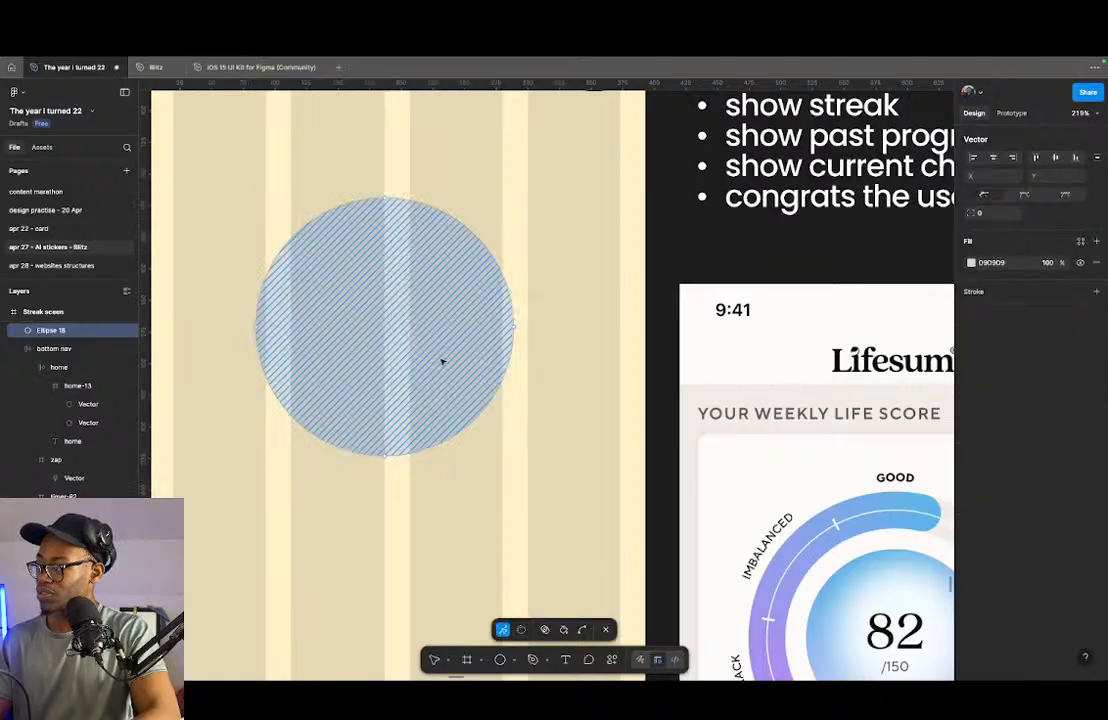
pyautogui.press('Escape')
pyautogui.moveTo(510, 325)
pyautogui.mouseDown()
pyautogui.moveTo(497, 360)
pyautogui.moveTo(504, 324)
pyautogui.mouseUp()
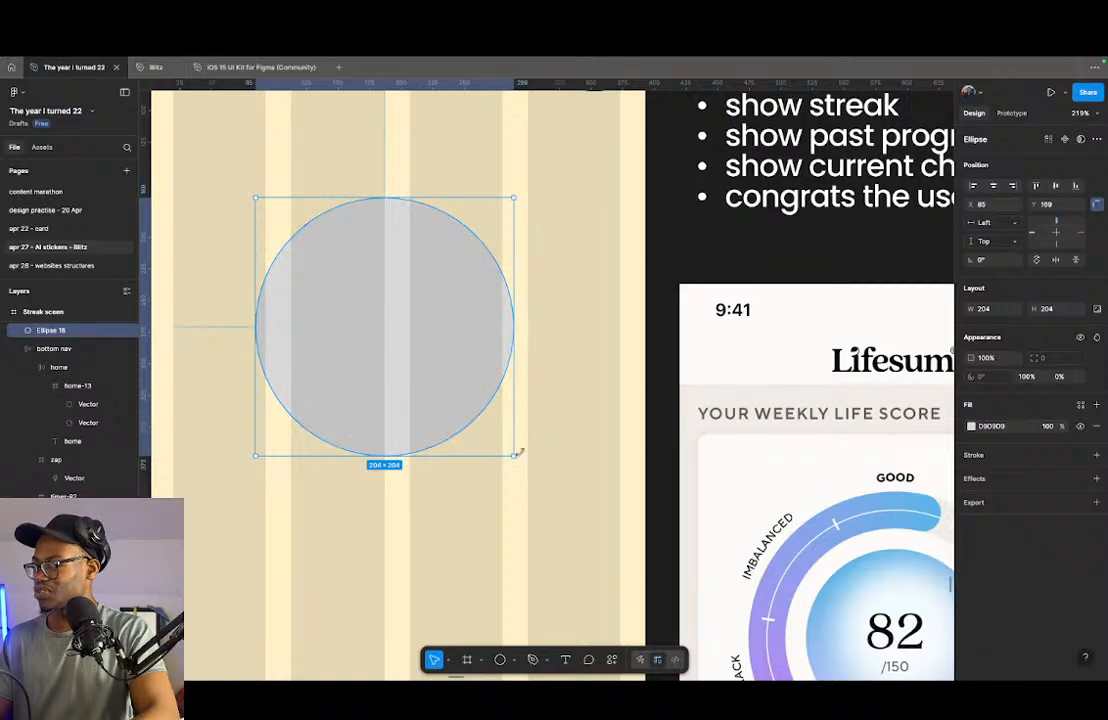
# - Centre the circle horizontally on the streak screen and shrink it around its centre to about 166 × 166
pyautogui.click(993, 185)
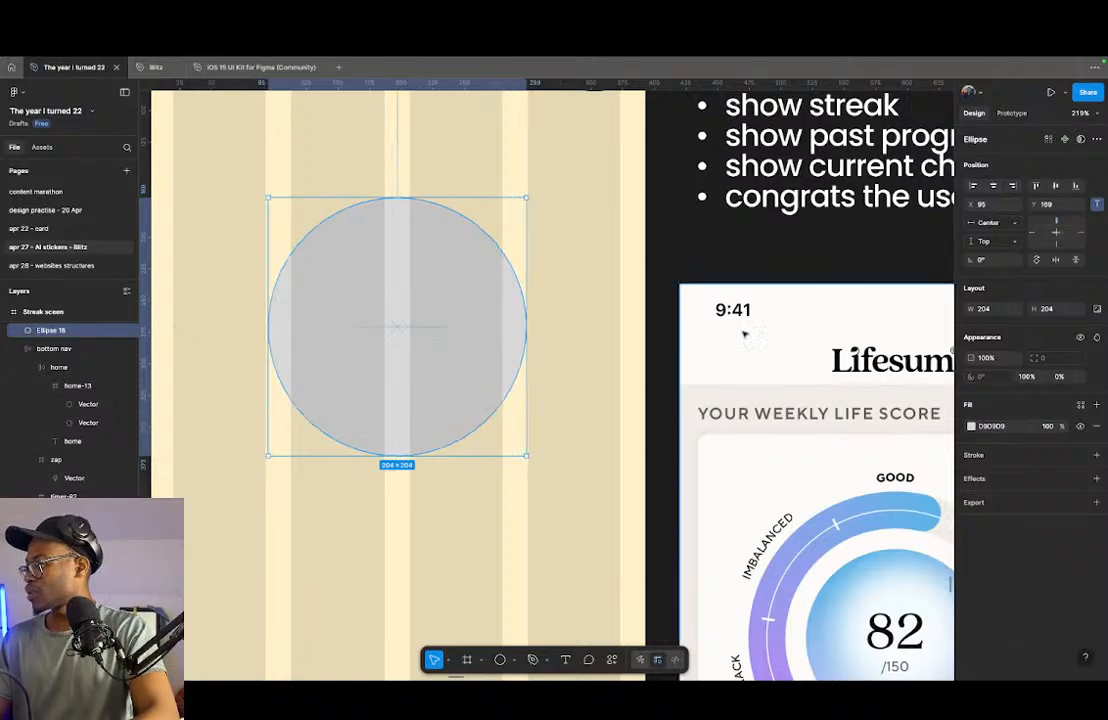
pyautogui.moveTo(527, 456); pyautogui.dragTo(502, 433)
# - Name the resized circle's layer "circle in"
pyautogui.press('super+r')
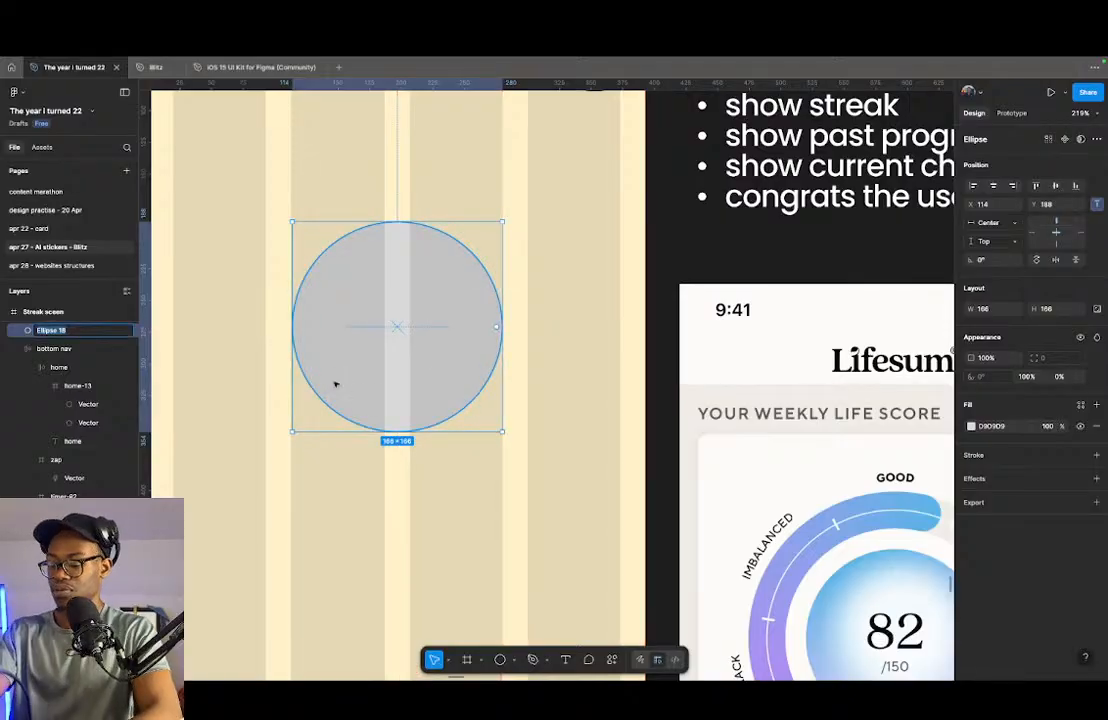
pyautogui.write('circle in')
pyautogui.press('Return')
# - Duplicate the circle, enlarge the copy to about 304 × 304 and cut it into an arc with about a -65% sweep
pyautogui.moveTo(383, 366); pyautogui.dragTo(383, 336)
pyautogui.moveTo(510, 413); pyautogui.dragTo(585, 458)
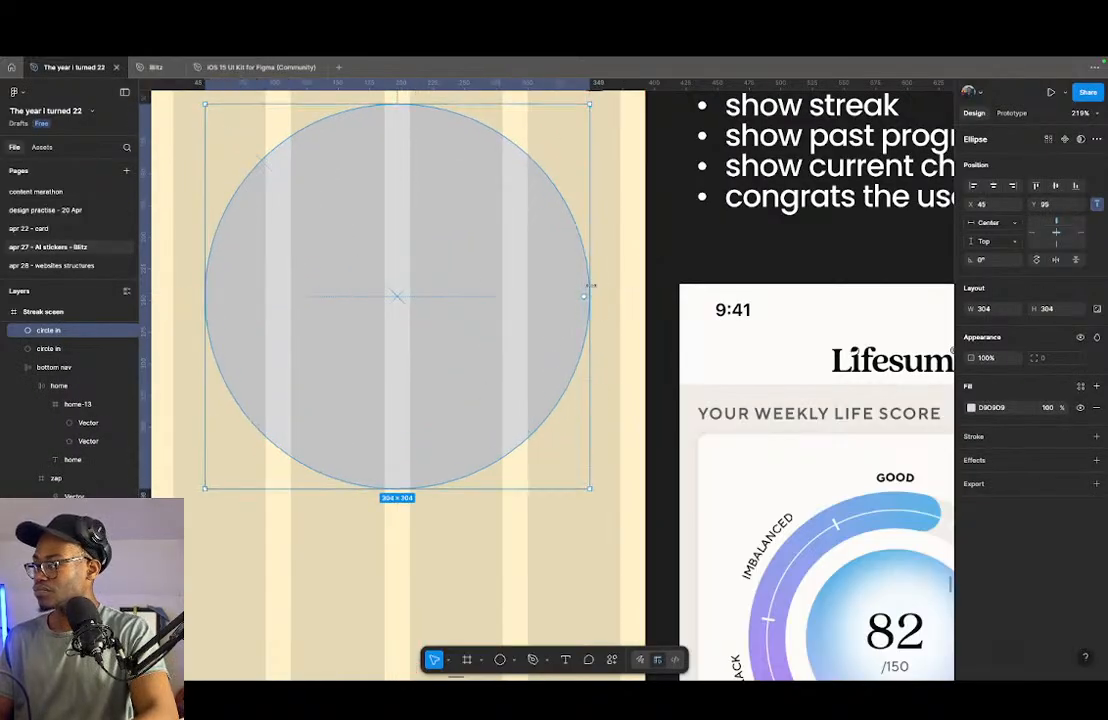
pyautogui.moveTo(585, 298); pyautogui.dragTo(290, 418)
pyautogui.scroll(-5, 263, 357)
pyautogui.scroll(3, 310, 322)
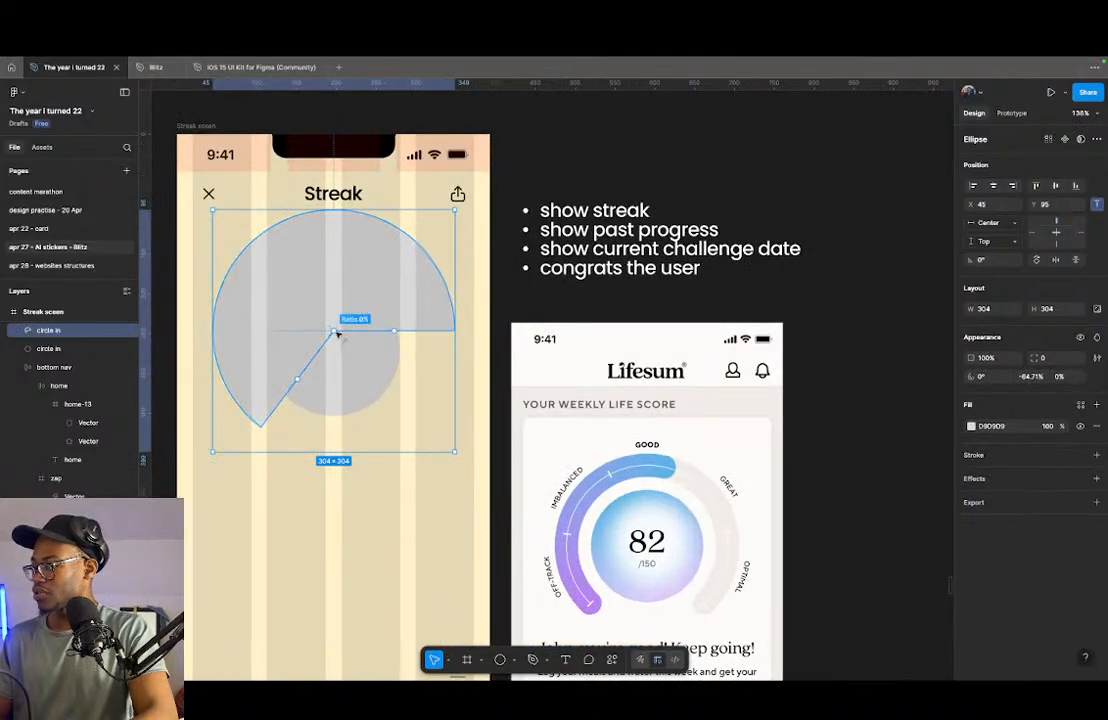
# - Hollow the large arc into a gauge ring and set its ratio to 80%
pyautogui.moveTo(335, 333); pyautogui.dragTo(294, 251)
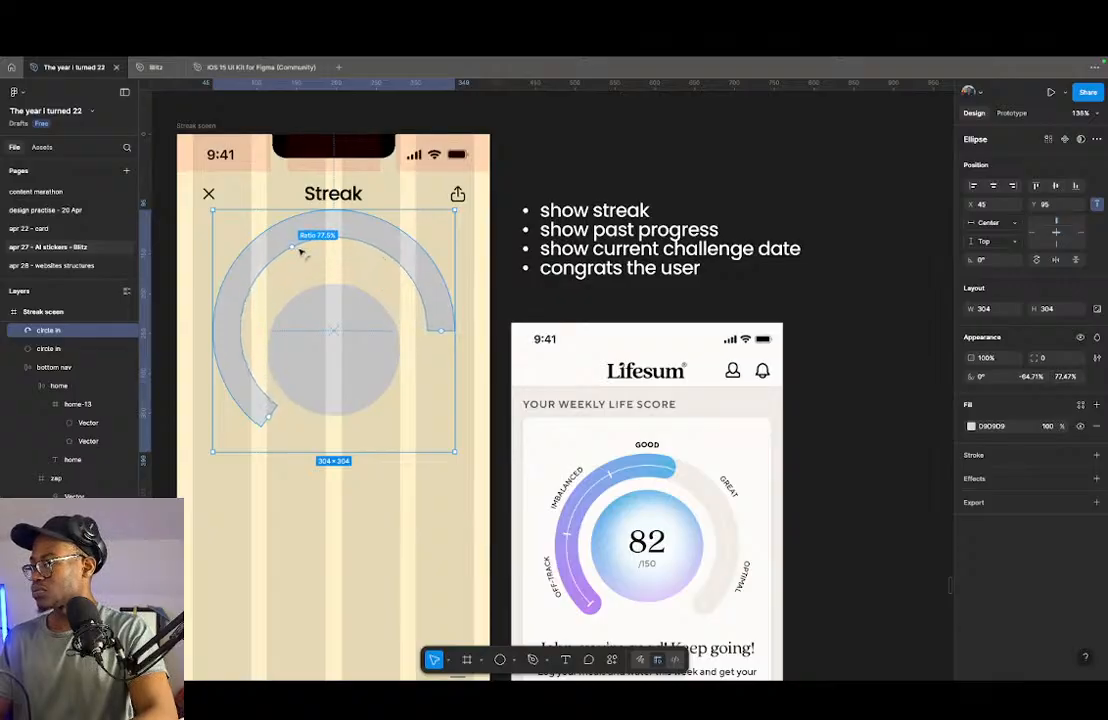
pyautogui.click(1066, 377)
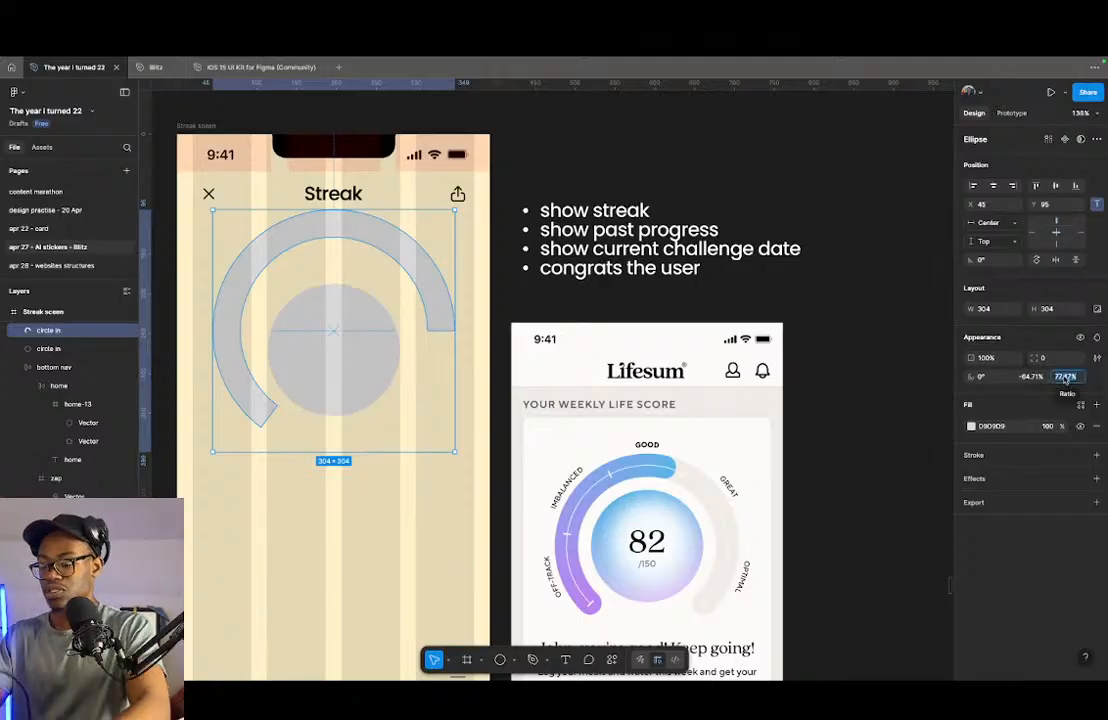
pyautogui.write('80')
pyautogui.press('Return')
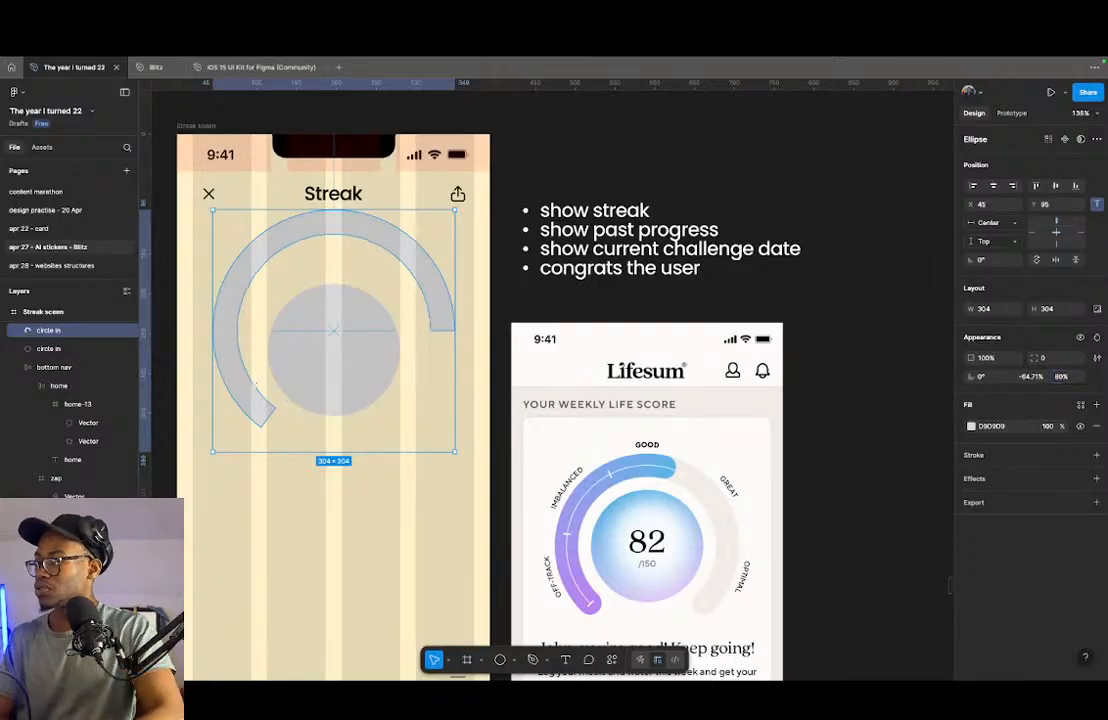
# - Align the vertical centres of the inner circle and the gauge ring, and move both slightly down from the Streak title
pyautogui.click(336, 353)
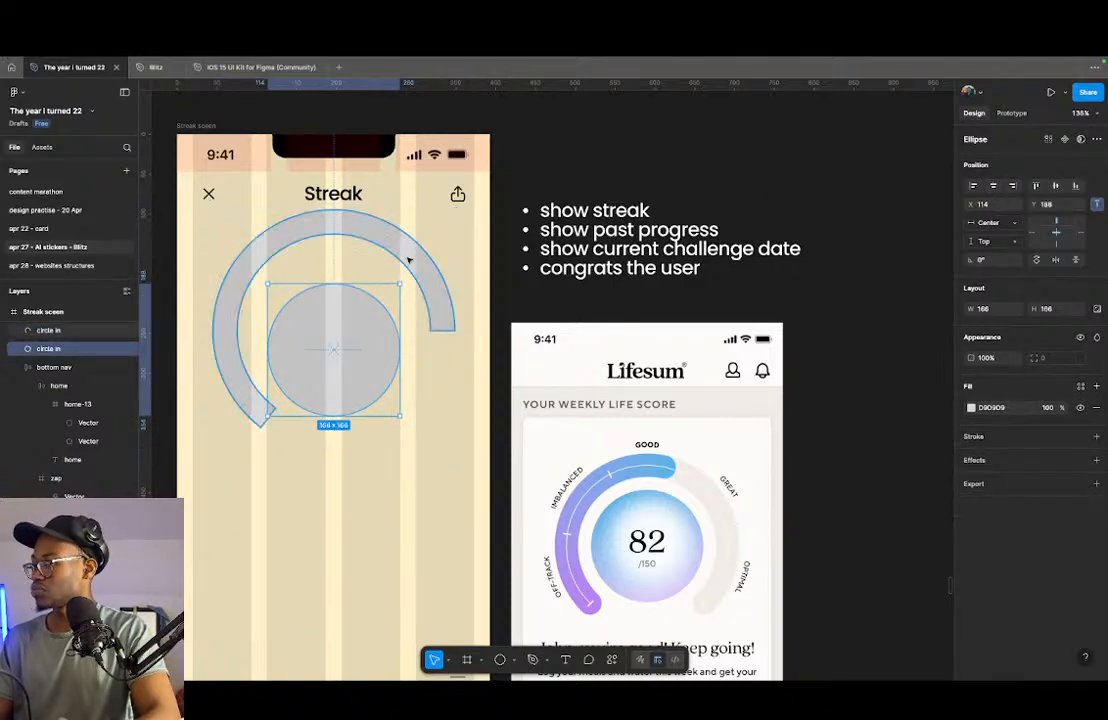
pyautogui.keyDown('shift'); pyautogui.click(410, 259); pyautogui.keyUp('shift')
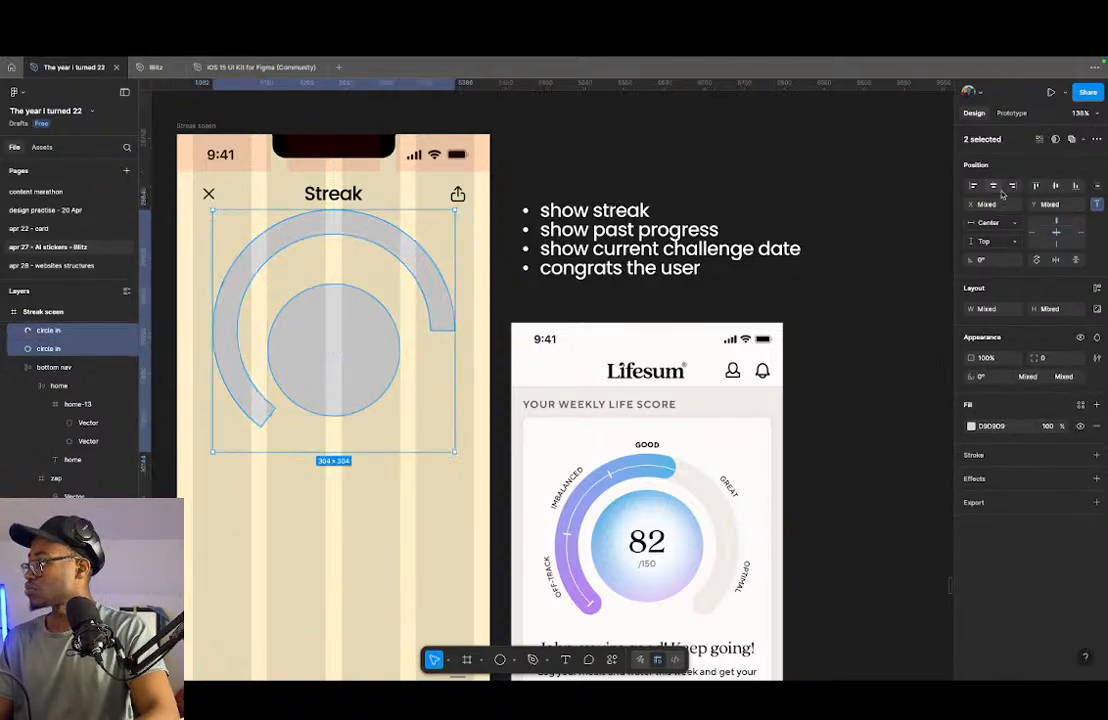
pyautogui.click(1054, 187)
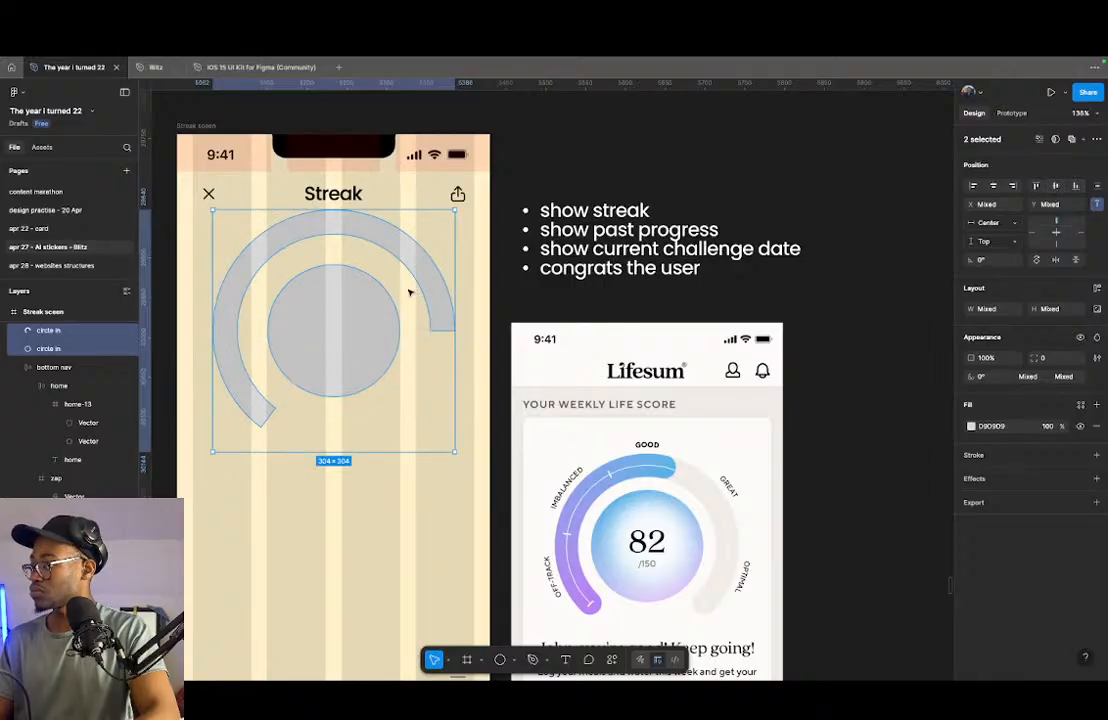
pyautogui.moveTo(418, 288); pyautogui.dragTo(415, 317)
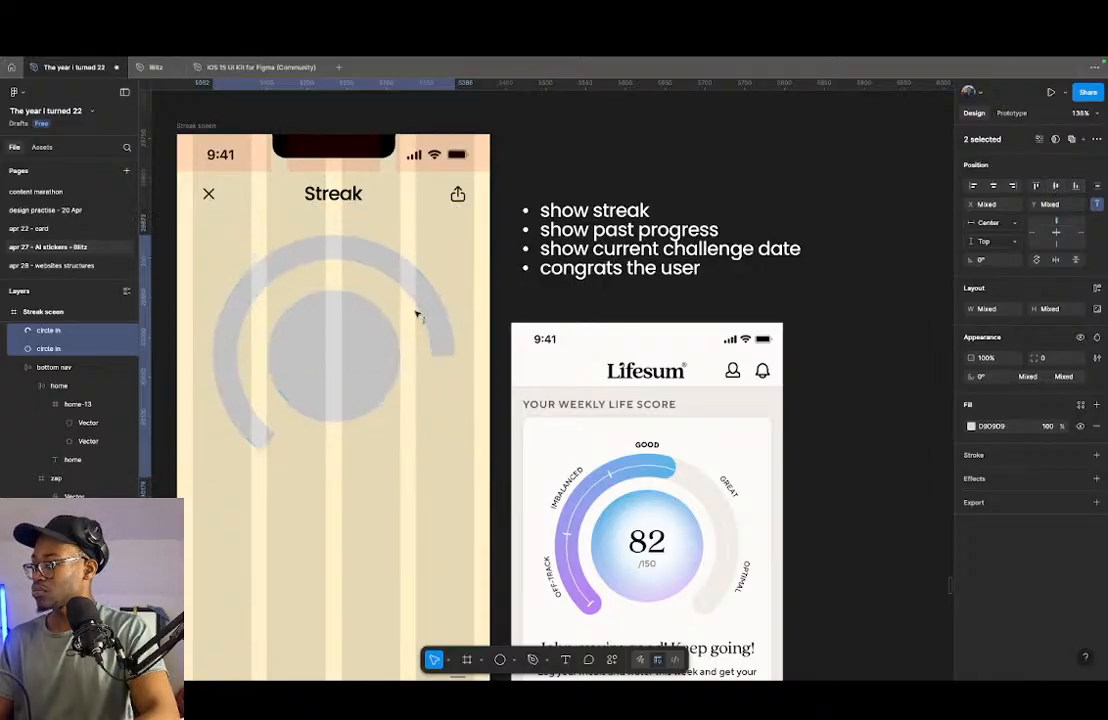
# - Adjust both ends of the gauge ring so its gap is roughly symmetrical beneath the inner circle, like the Lifesum gauge
pyautogui.click(253, 425)
pyautogui.moveTo(447, 355); pyautogui.dragTo(435, 403)
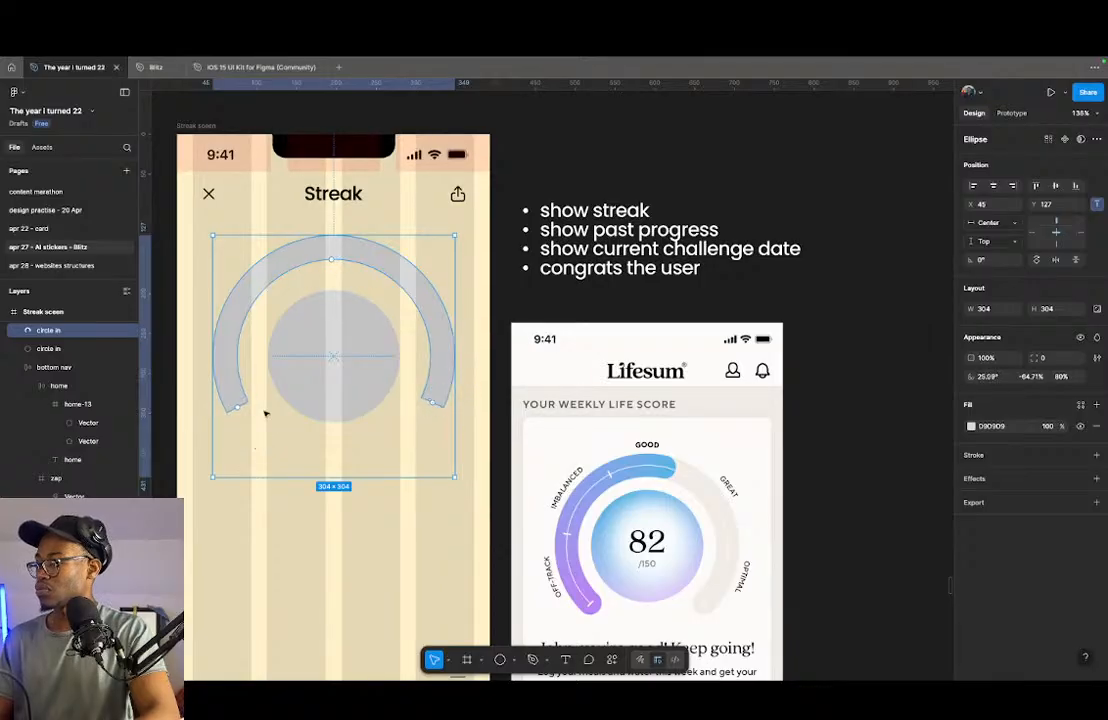
pyautogui.moveTo(238, 410); pyautogui.dragTo(248, 420)
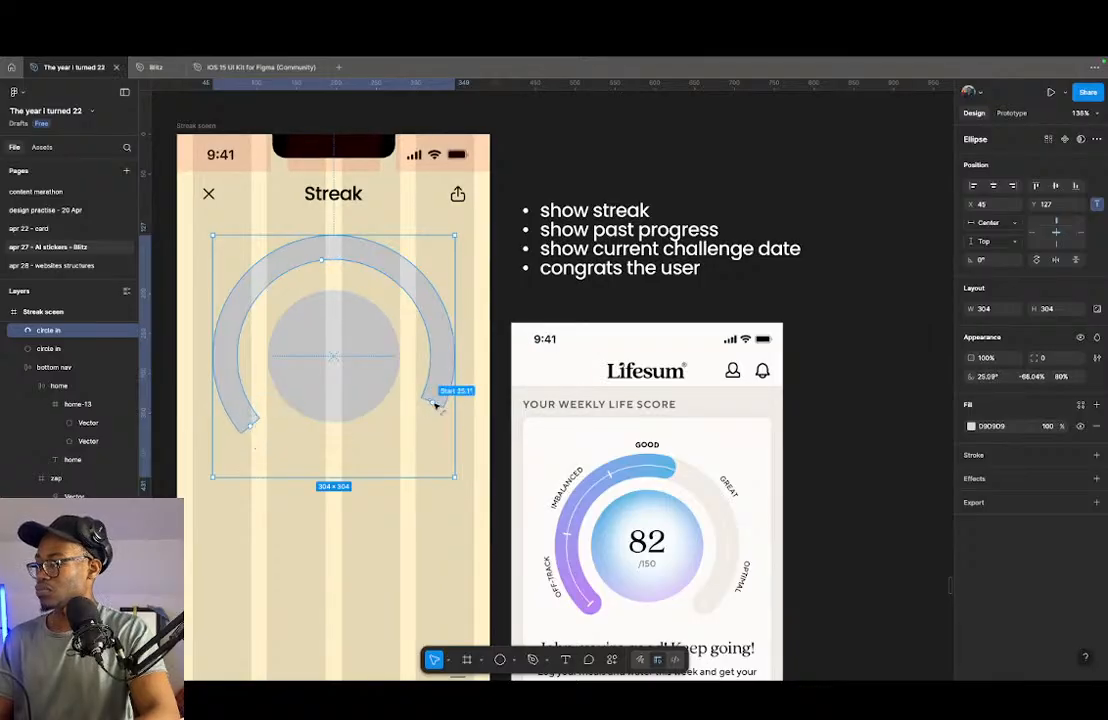
pyautogui.moveTo(435, 404); pyautogui.dragTo(423, 420)
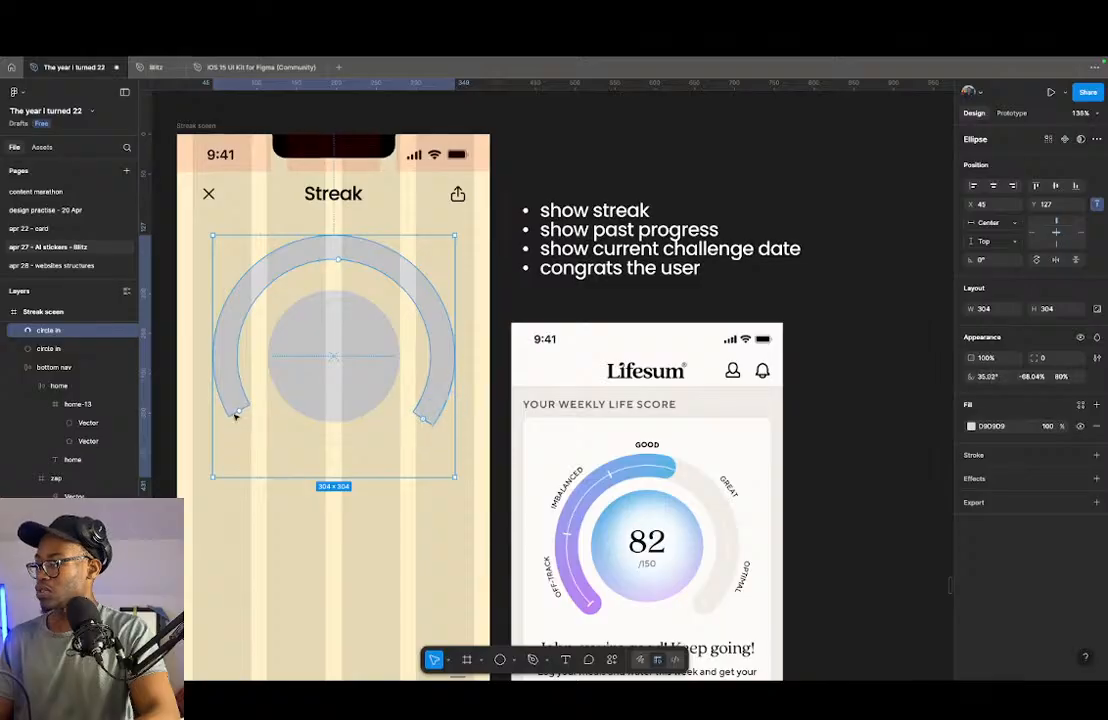
pyautogui.moveTo(240, 413); pyautogui.dragTo(290, 438)
pyautogui.moveTo(420, 421); pyautogui.dragTo(420, 436)
pyautogui.click(425, 544)
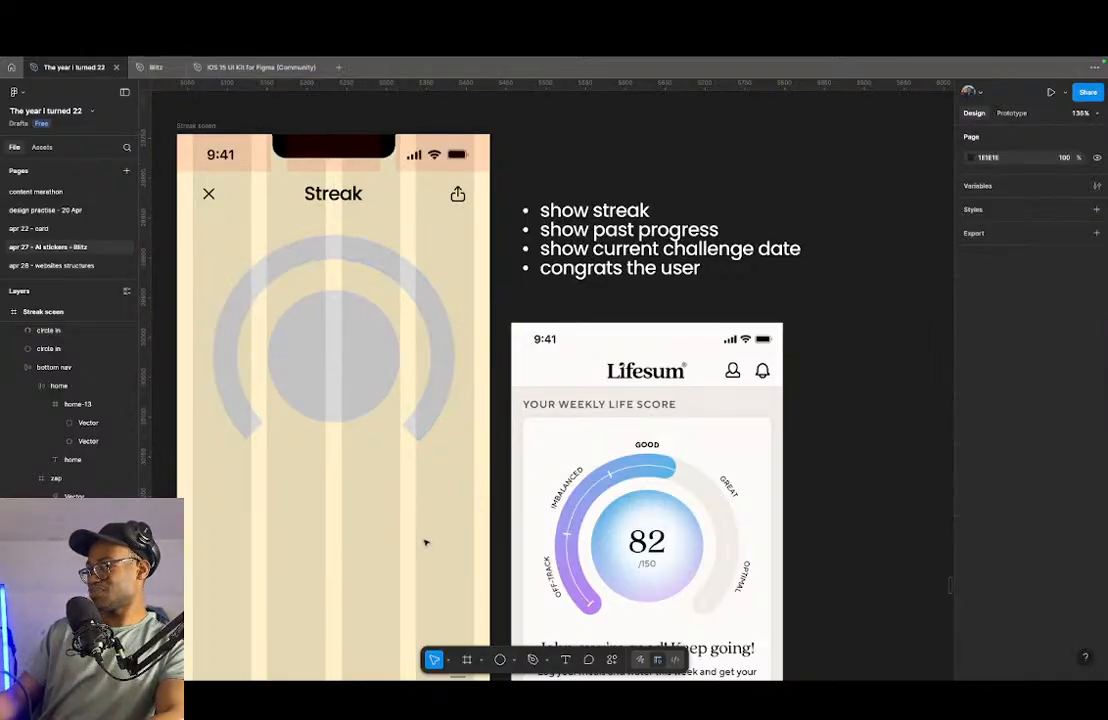
# - Shrink the gauge ring to 270 × 270 around its centre so it sits closer to the inner circle
pyautogui.scroll(1, 293, 444)
pyautogui.scroll(5, 293, 444)
pyautogui.scroll(-5, 596, 425)
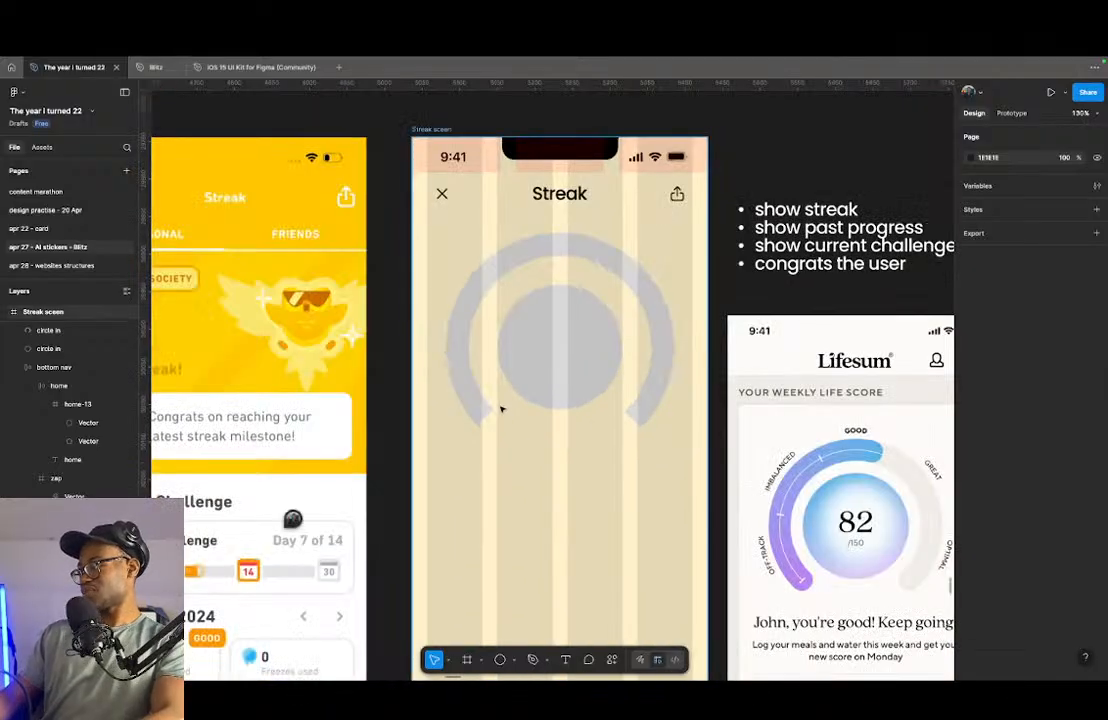
pyautogui.scroll(-3, 503, 410)
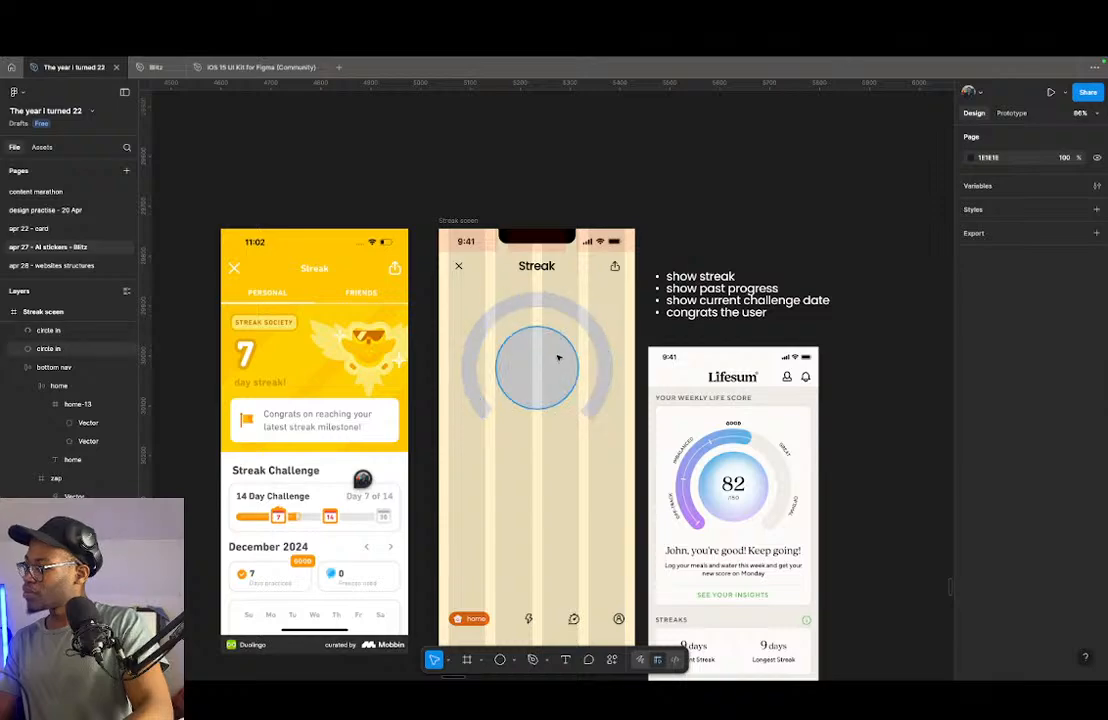
pyautogui.click(558, 357)
pyautogui.click(609, 338)
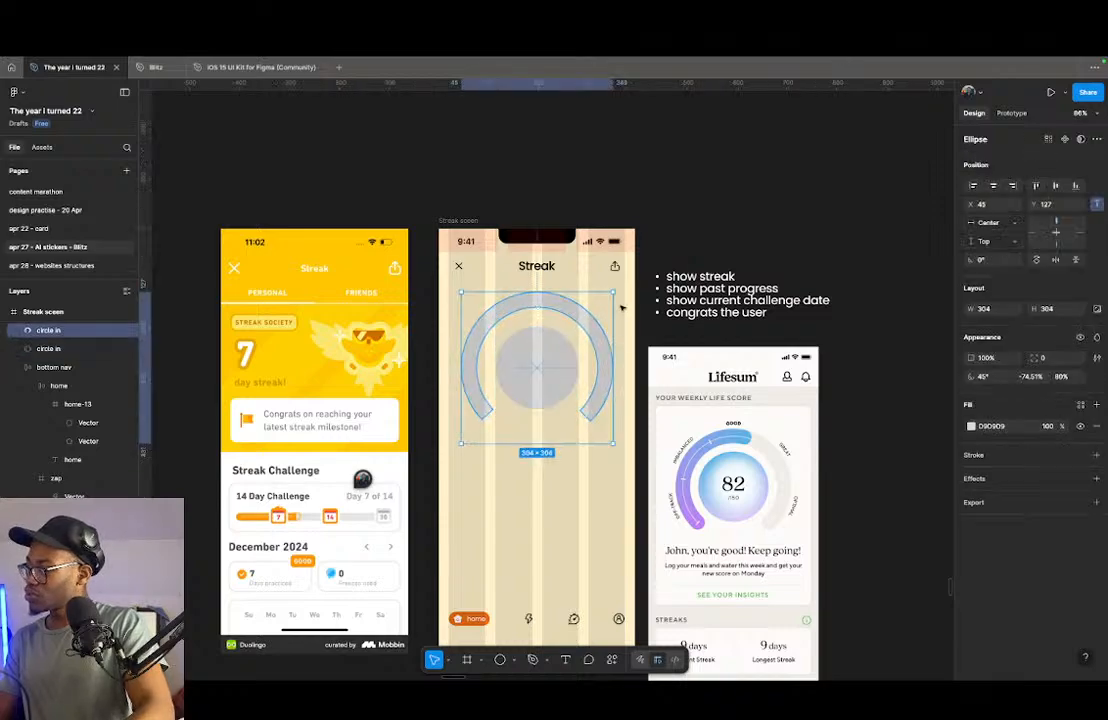
pyautogui.press('alt')
pyautogui.moveTo(612, 294); pyautogui.dragTo(605, 302)
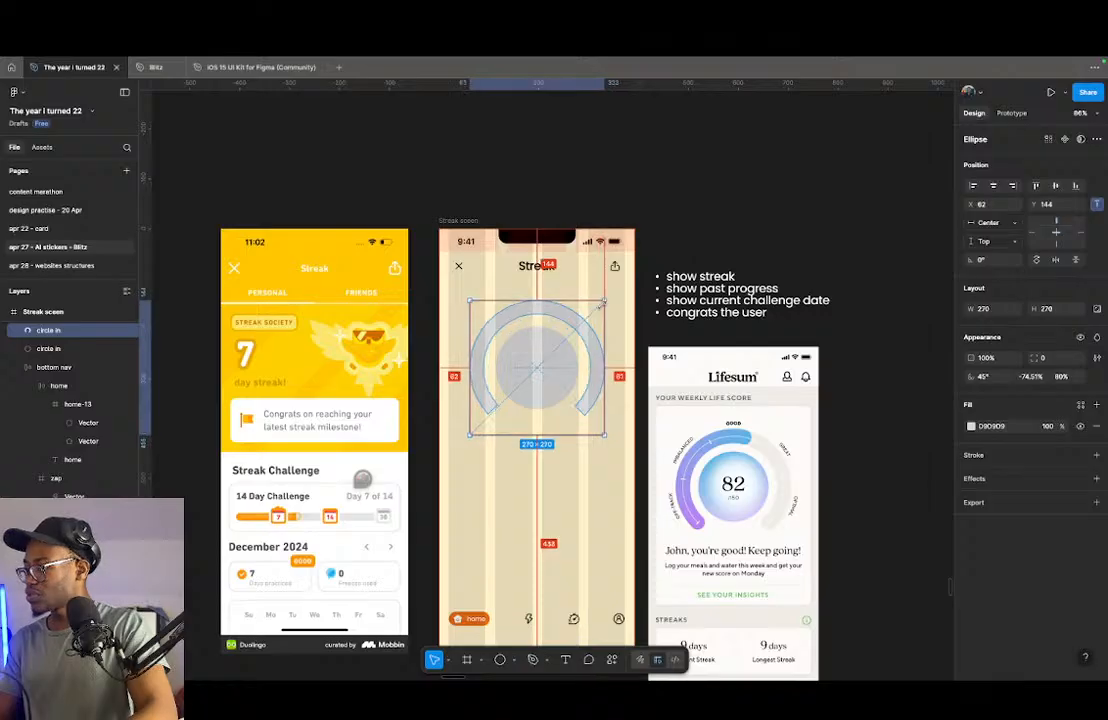
# - Check the spacing between the inner circle and the gauge ring on all four sides
pyautogui.click(554, 349)
pyautogui.press('alt')
pyautogui.scroll(5, 560, 310)
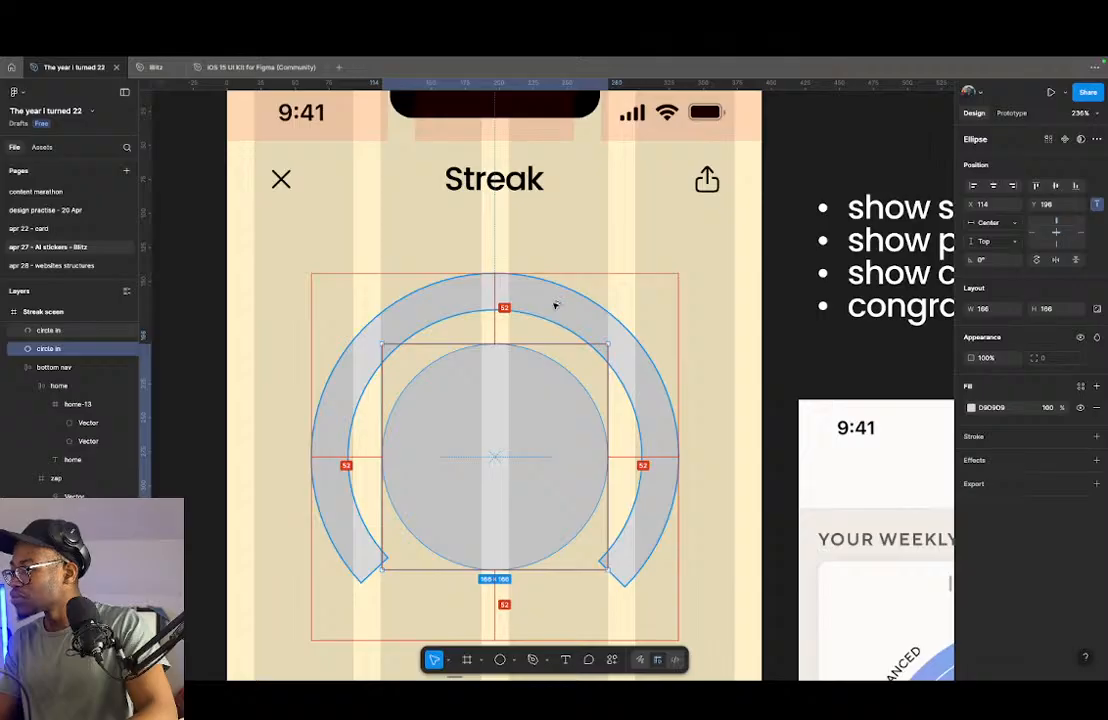
pyautogui.keyDown('shift'); pyautogui.click(586, 317); pyautogui.keyUp('shift')
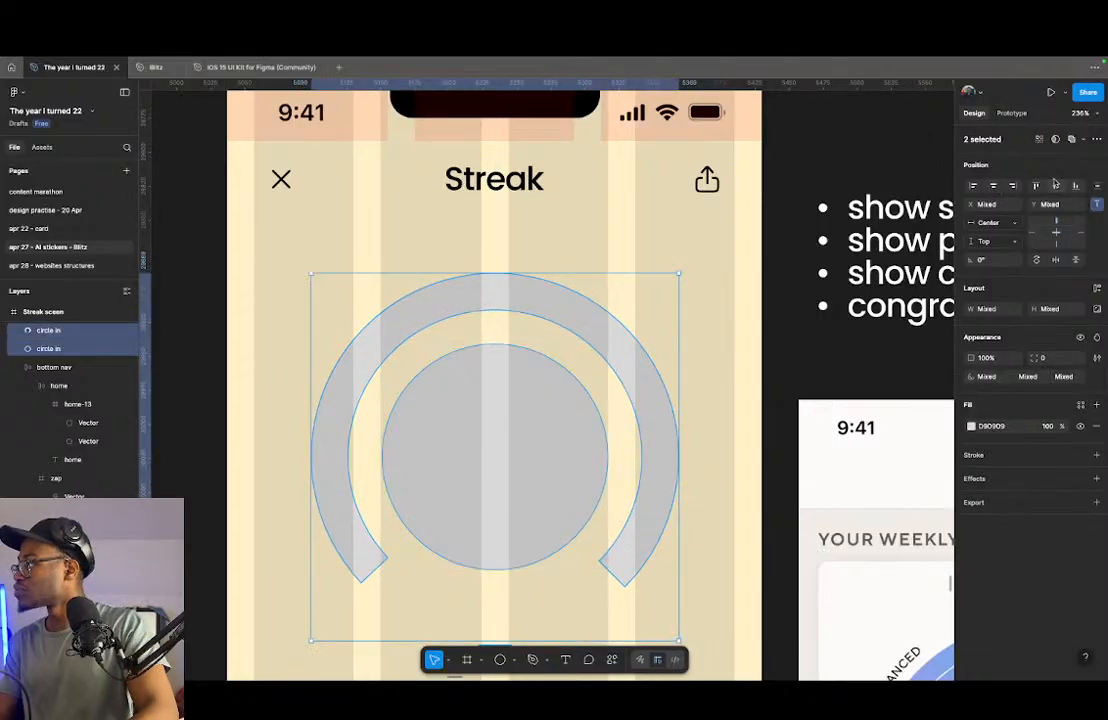
pyautogui.scroll(-10, 470, 345)
pyautogui.press('Escape')
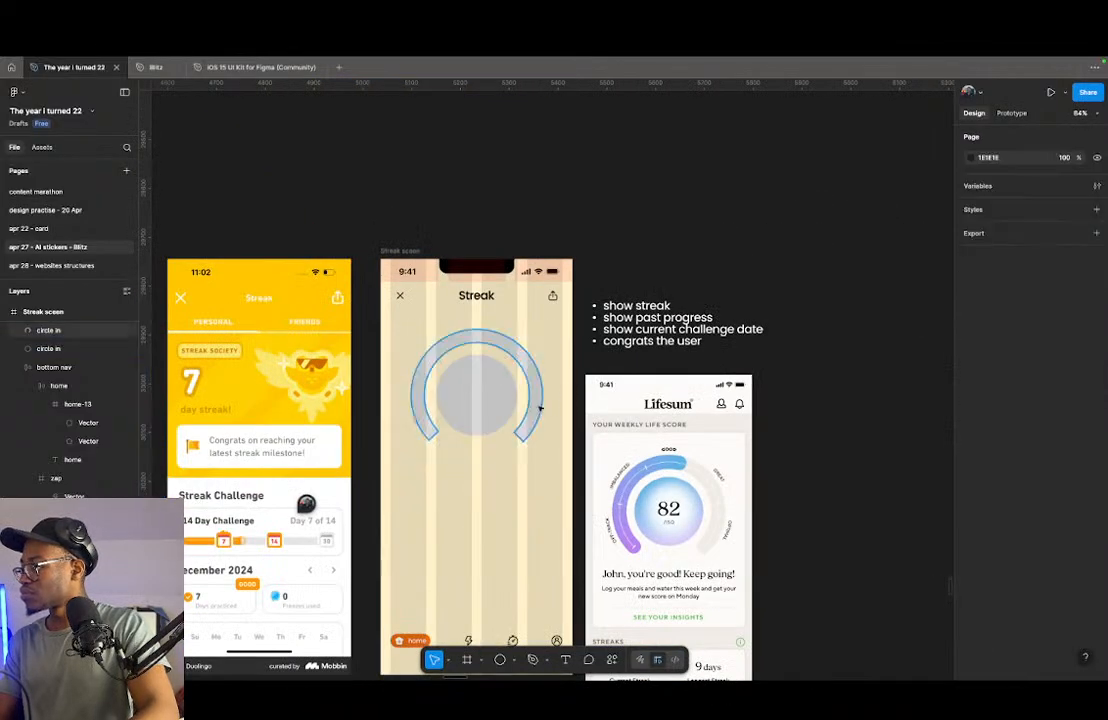
# - Thicken the gauge ring to a ratio of about 77% and round its ends with a corner radius of 37
pyautogui.click(527, 435)
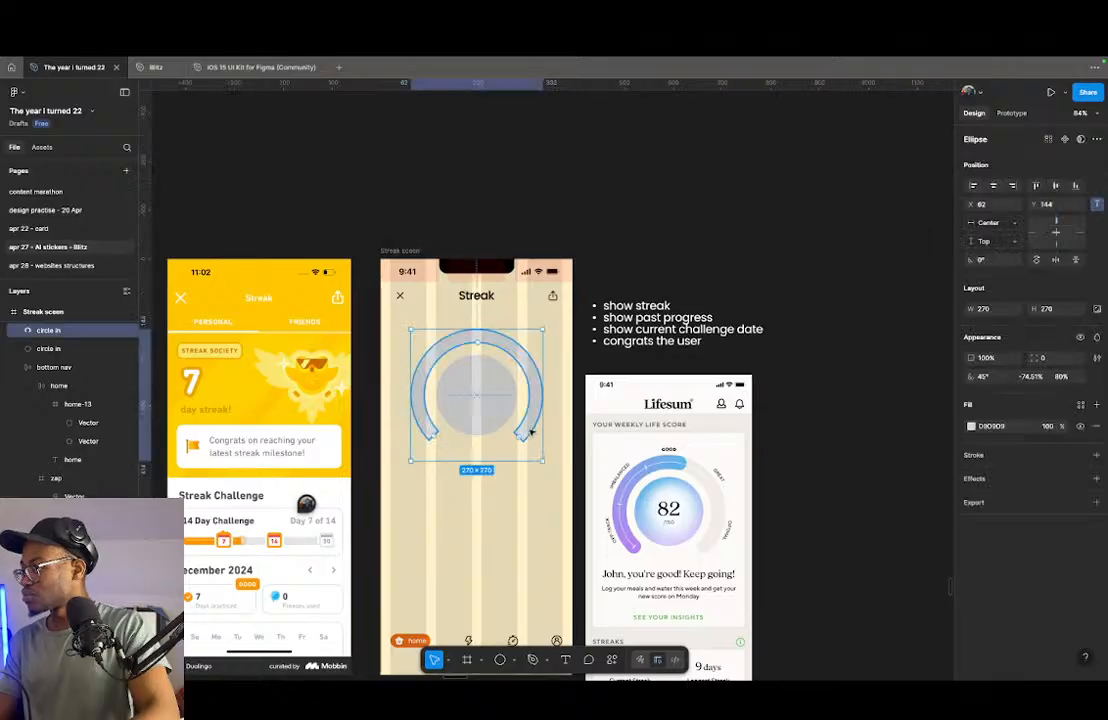
pyautogui.scroll(4, 530, 431)
pyautogui.moveTo(457, 304); pyautogui.dragTo(457, 308)
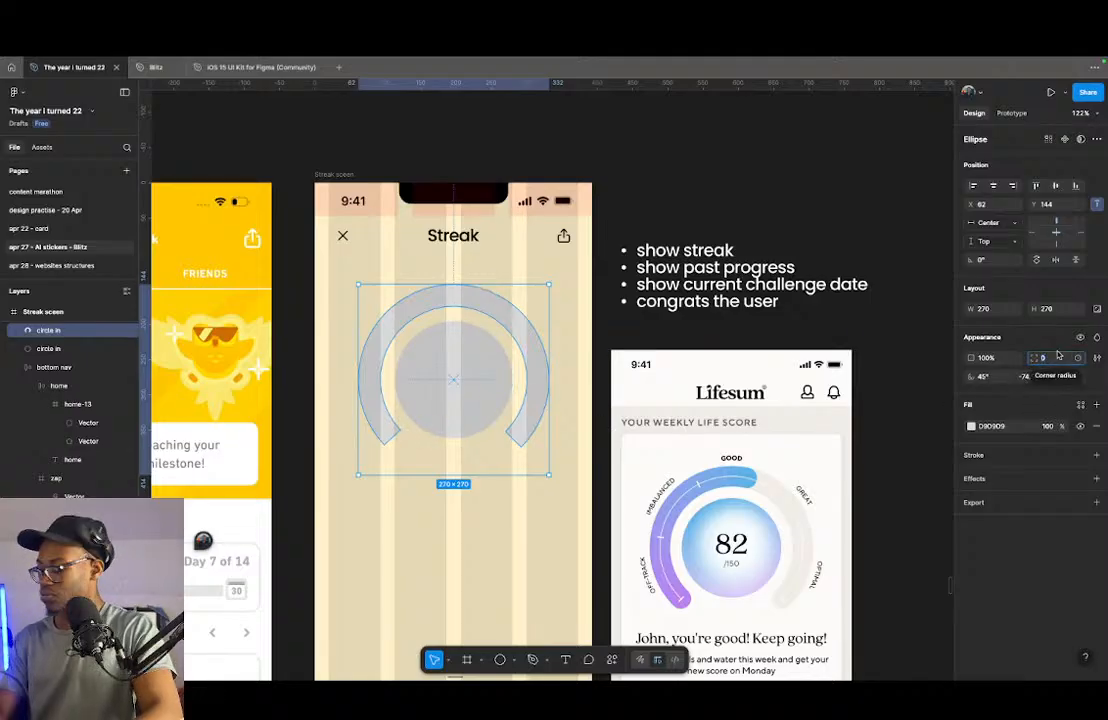
pyautogui.write('1')
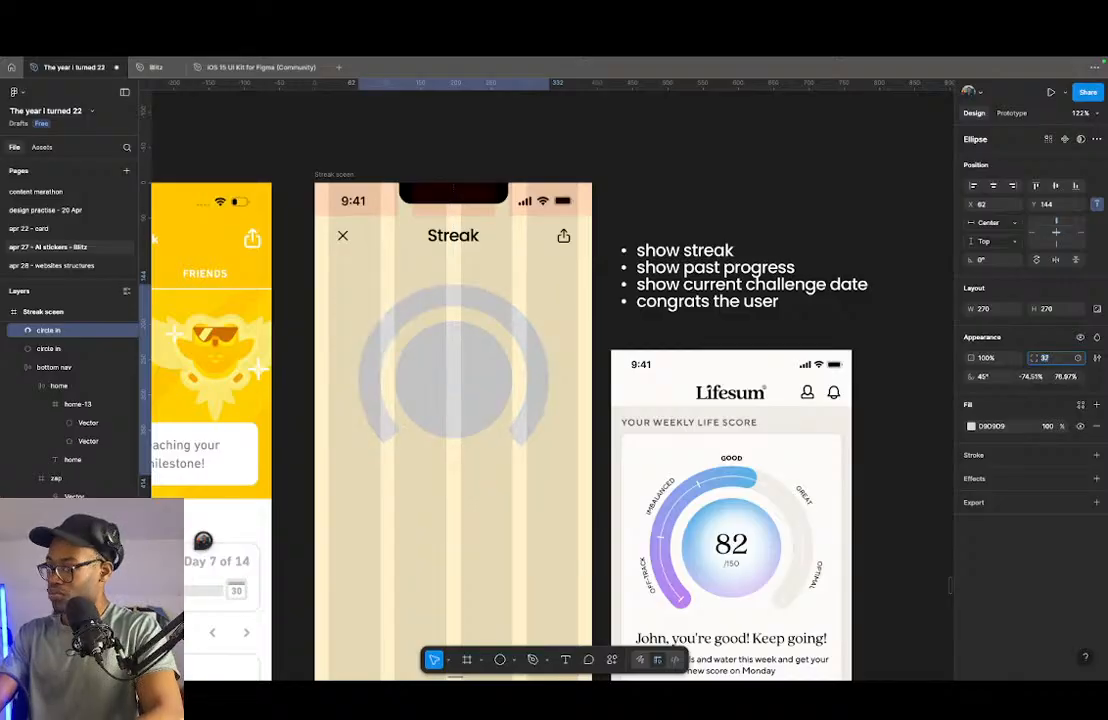
pyautogui.press('Return')
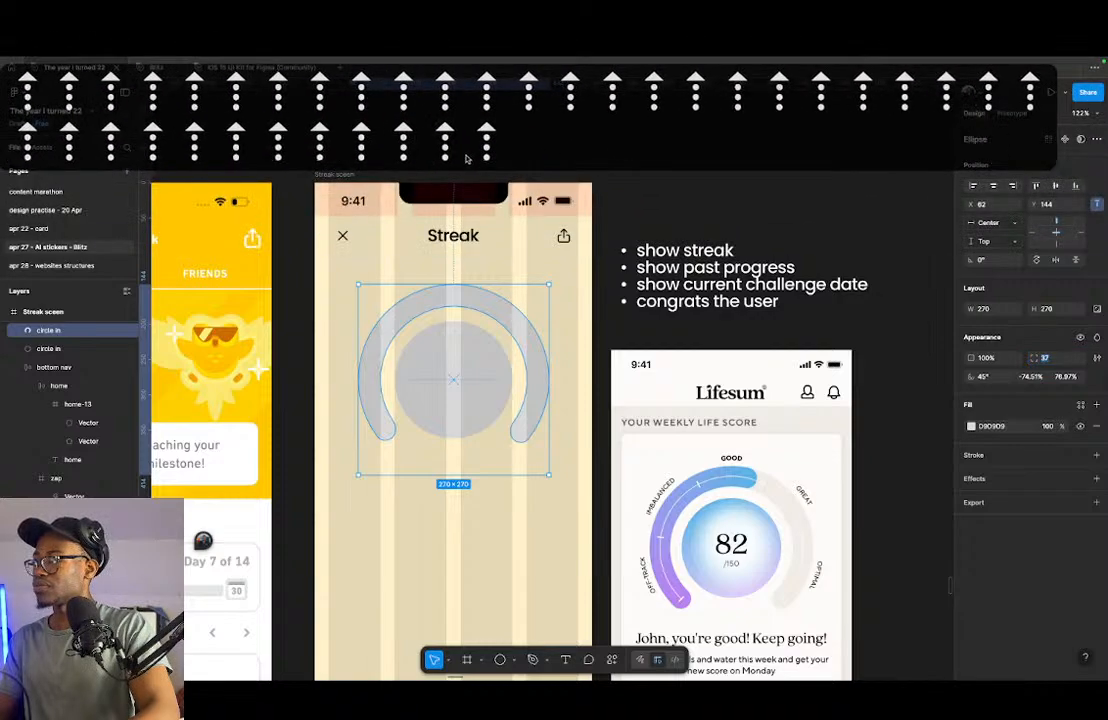
pyautogui.rightClick(493, 149)
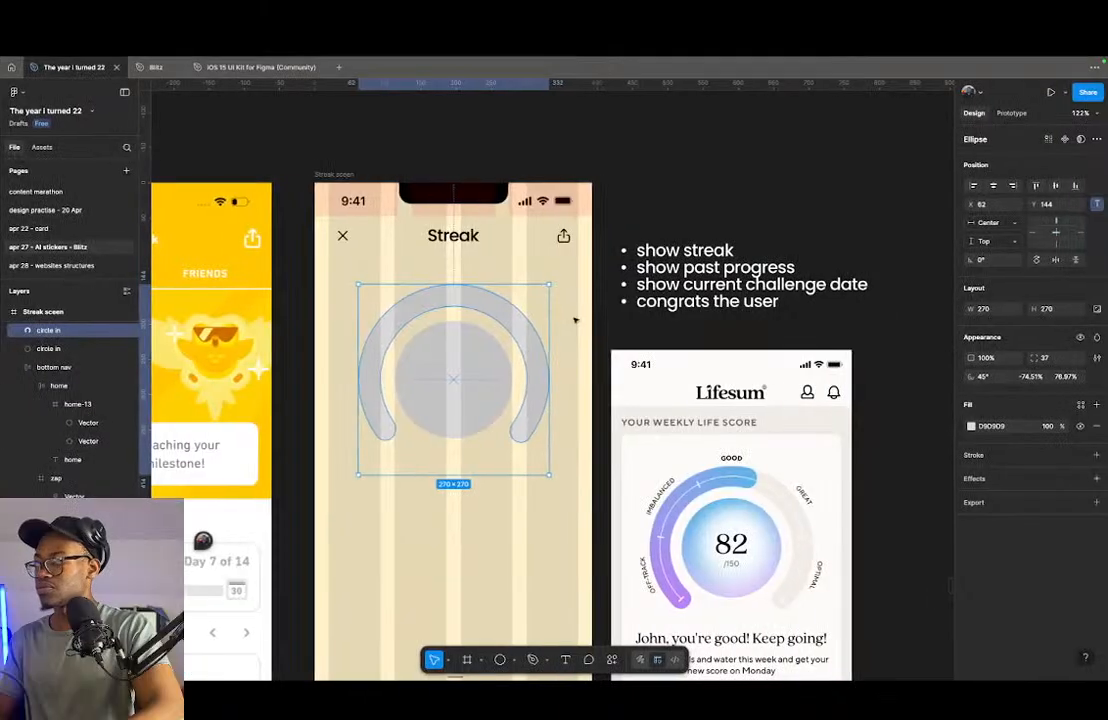
pyautogui.click(637, 411)
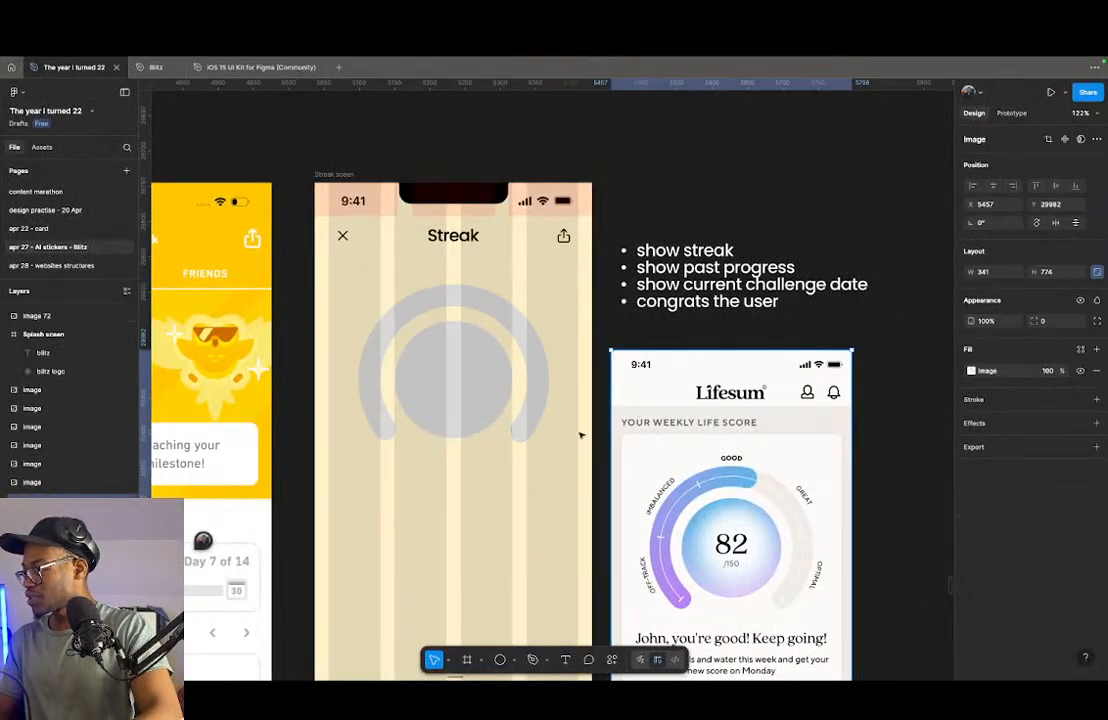
pyautogui.click(537, 411)
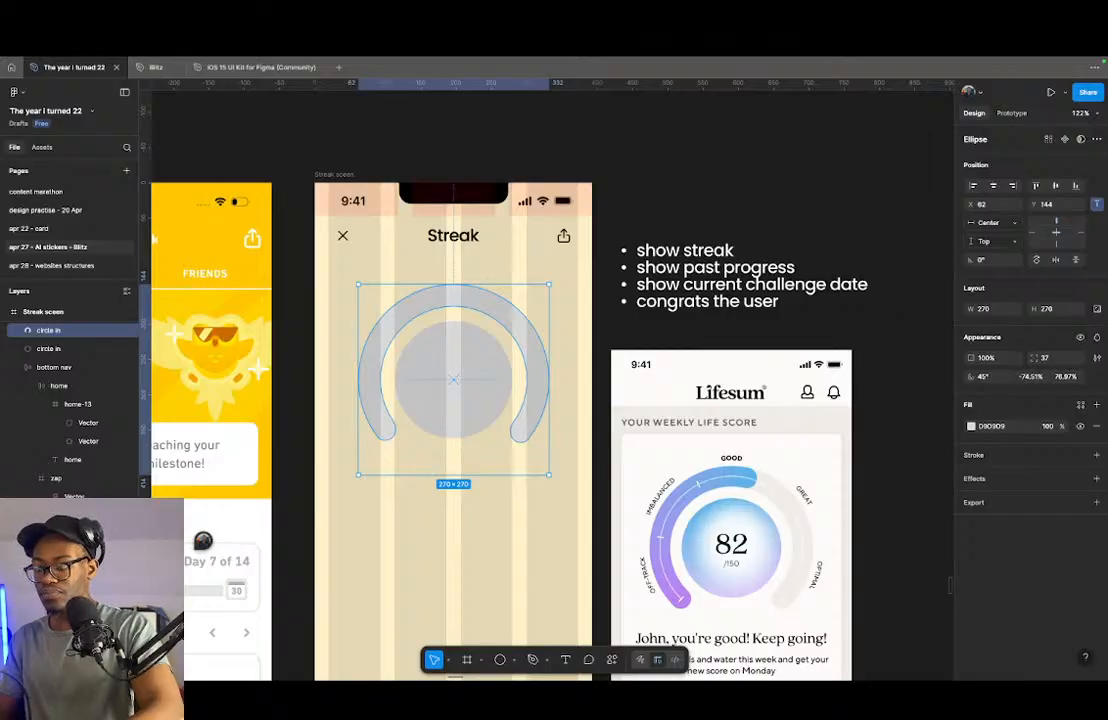
pyautogui.hotkey('ctrl', 'Up')
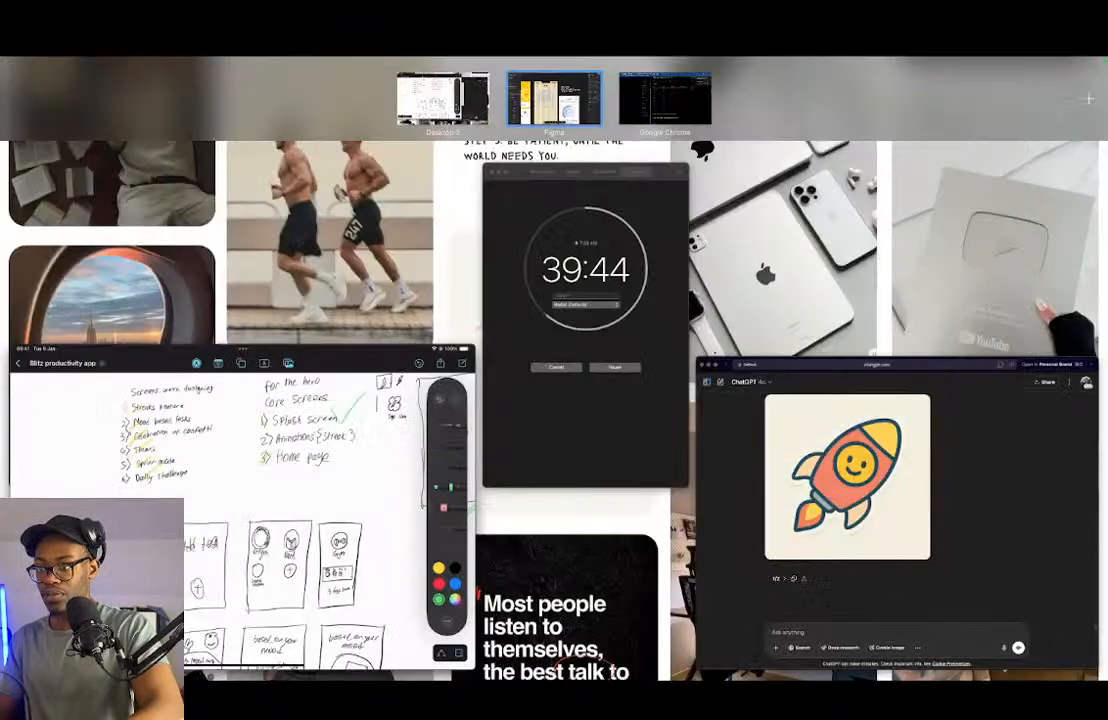
pyautogui.hotkey('ctrl', 'Up')
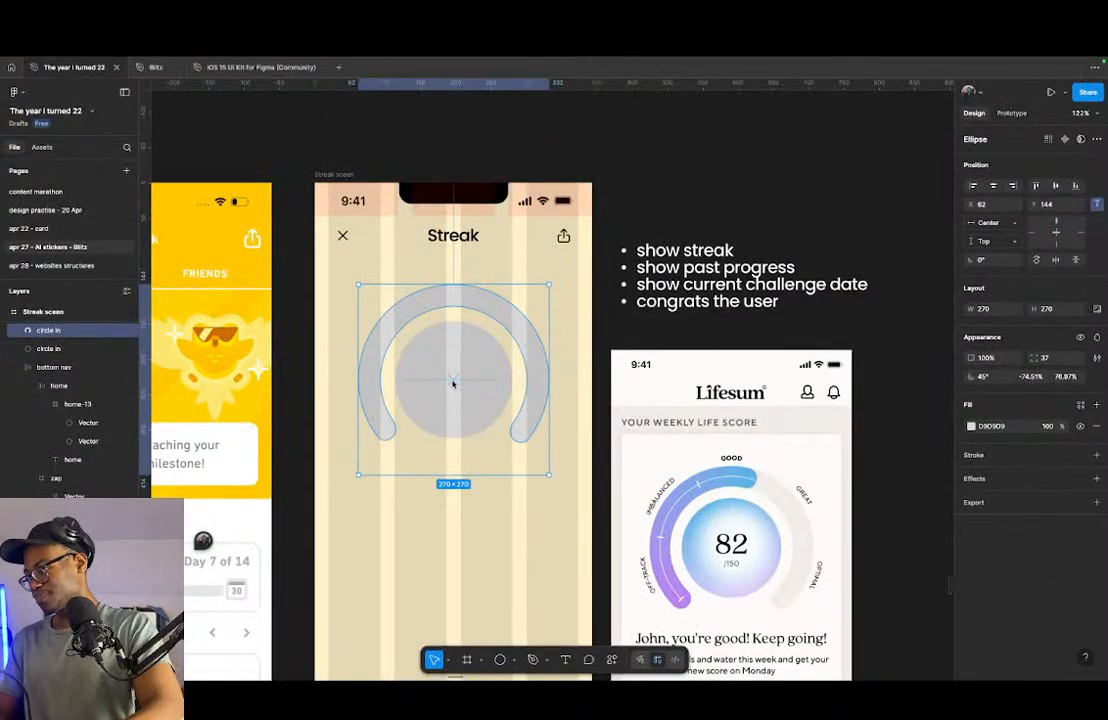
pyautogui.click(680, 280)
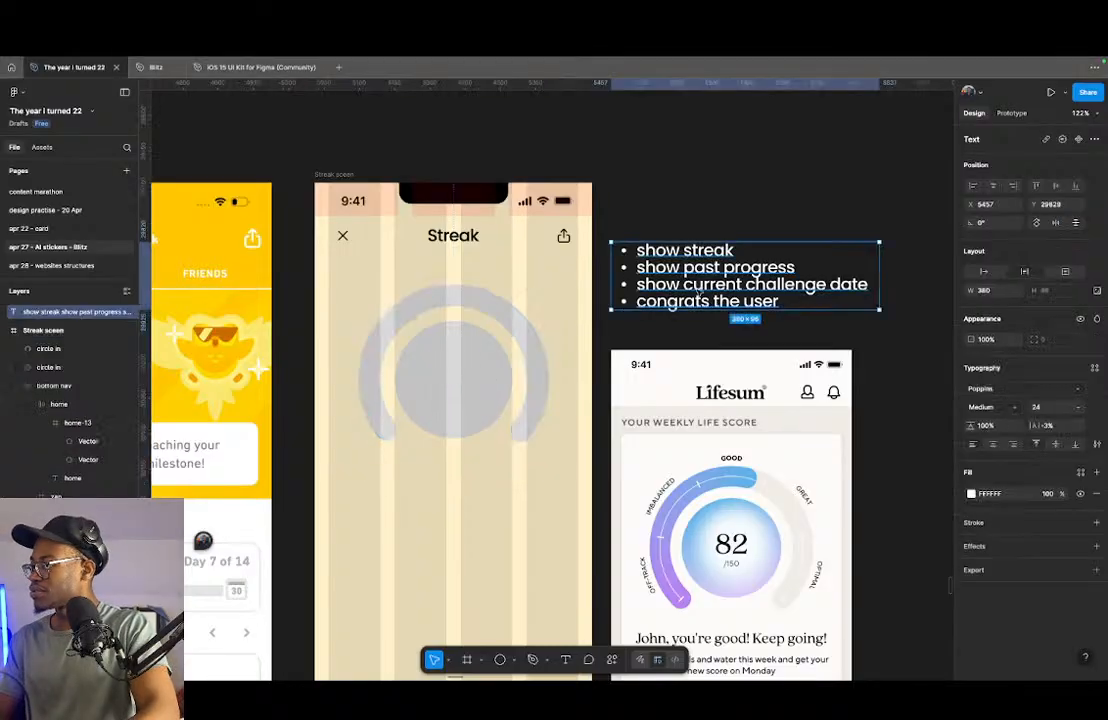
# - Change the fill of the inner circle to the darker grey 818181
pyautogui.click(453, 385)
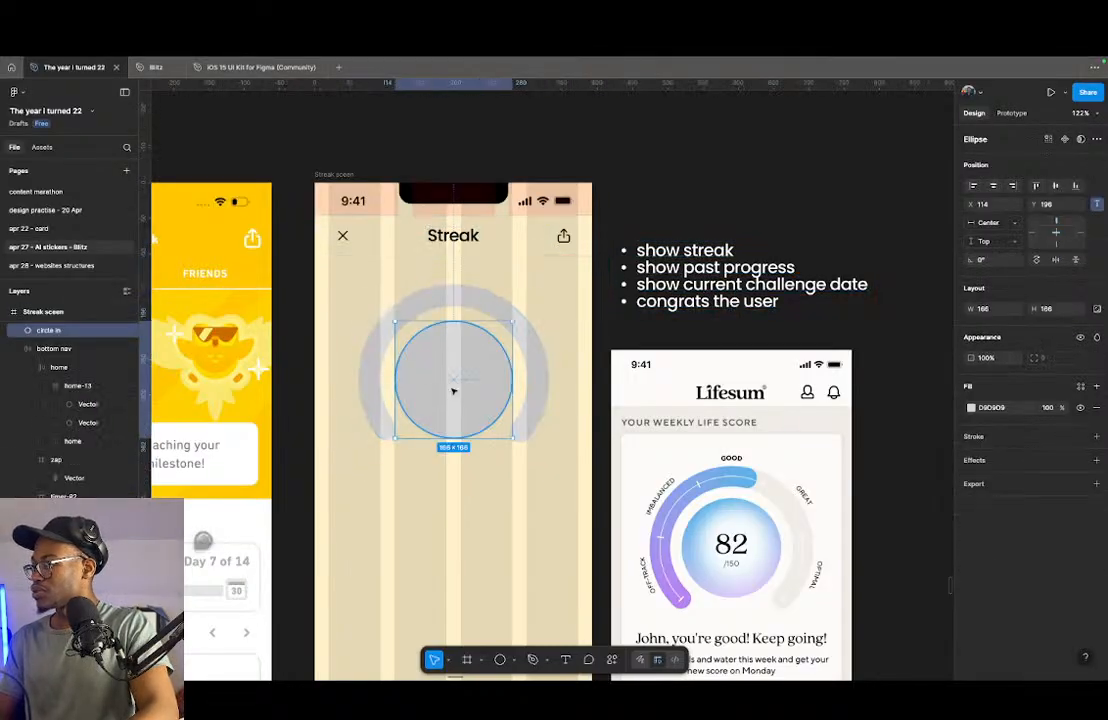
pyautogui.click(970, 408)
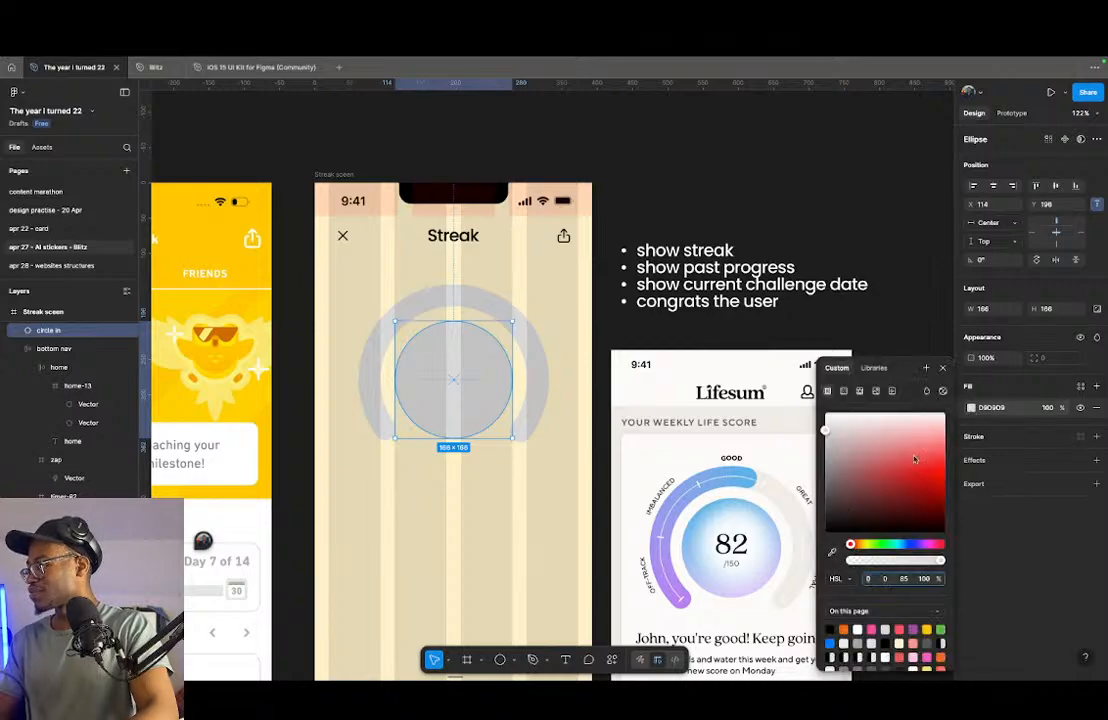
pyautogui.click(834, 550)
pyautogui.moveTo(786, 441); pyautogui.dragTo(787, 479)
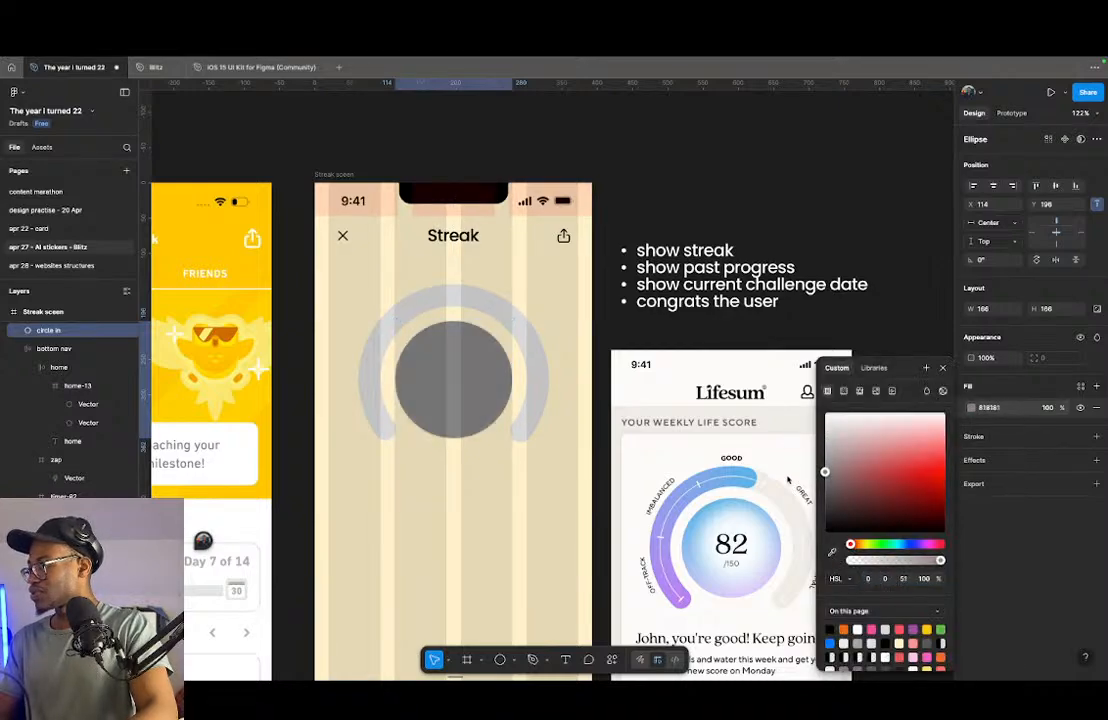
pyautogui.click(788, 475)
# - Fill the gauge ring with the orange EC6B15 from the colours used on this page
pyautogui.click(492, 298)
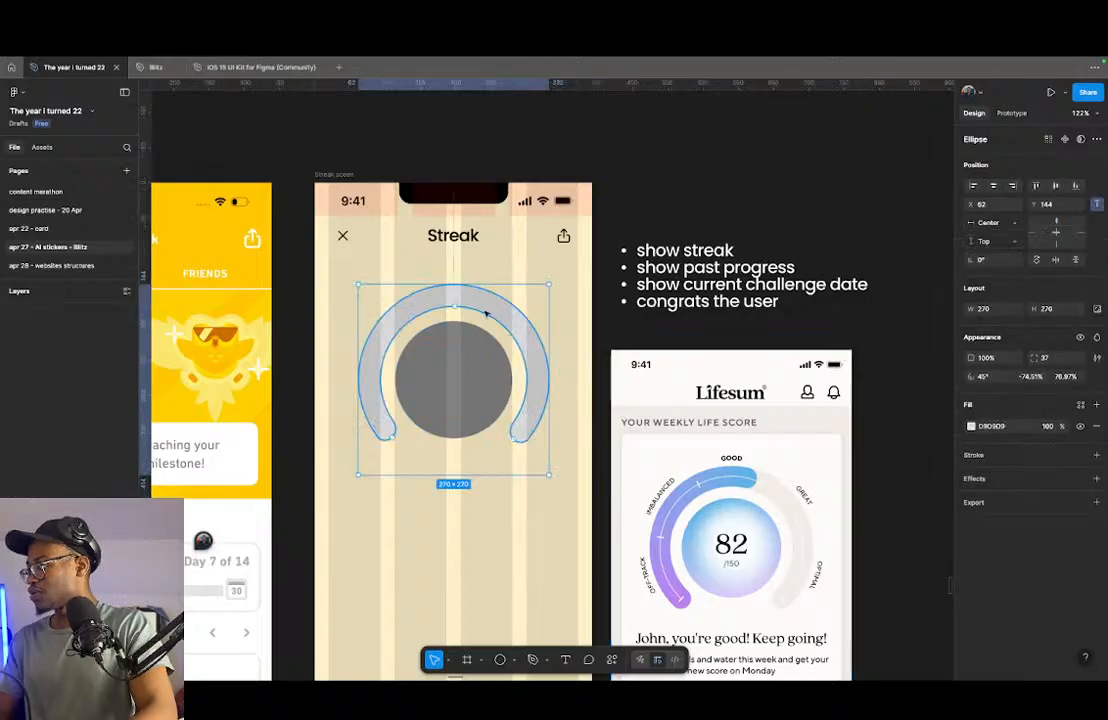
pyautogui.click(971, 427)
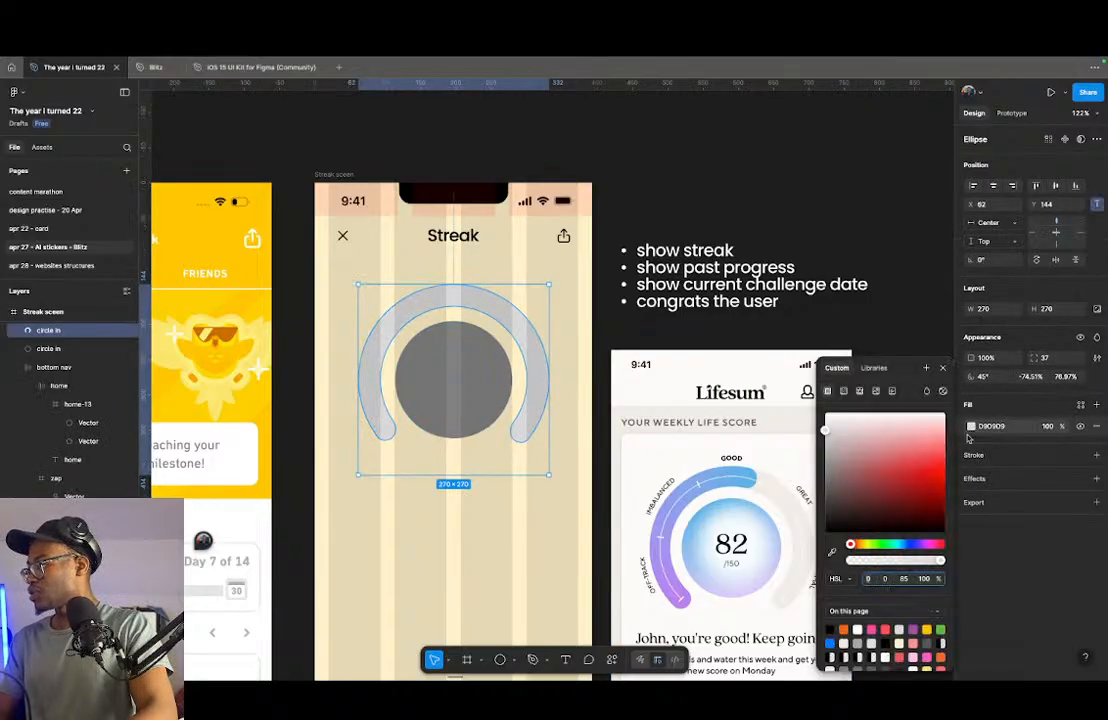
pyautogui.click(843, 629)
pyautogui.click(549, 574)
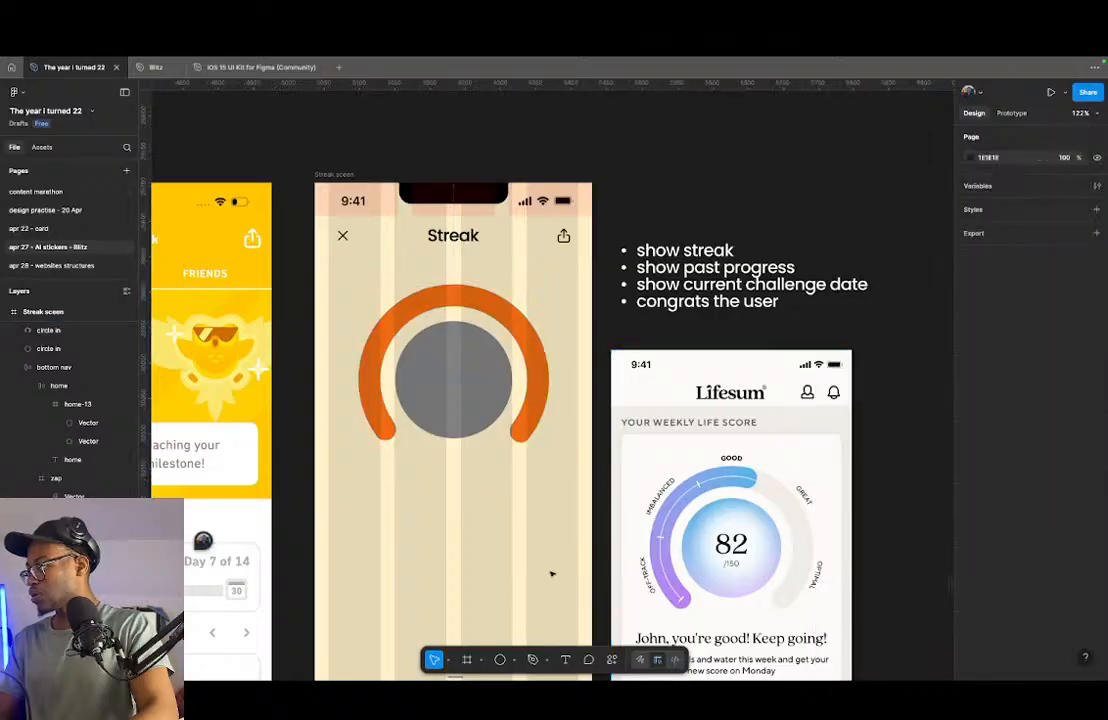
# - Duplicate the orange gauge ring in place and rename the lower ring layer "circle outline base"
pyautogui.click(538, 405)
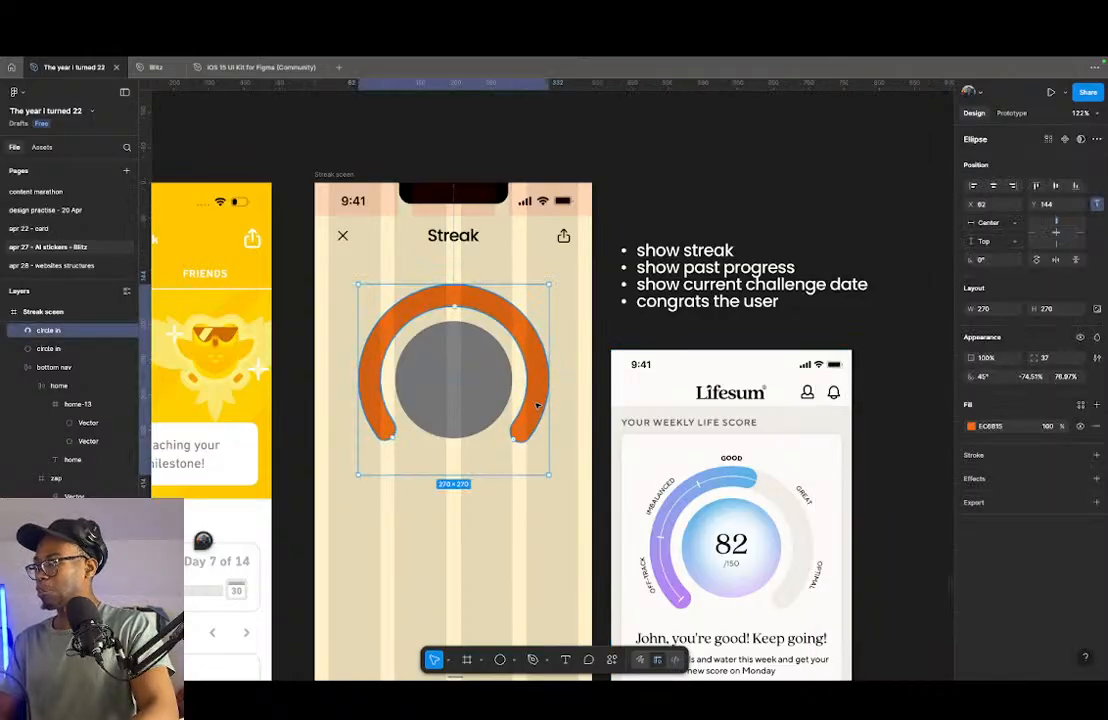
pyautogui.press('super+d')
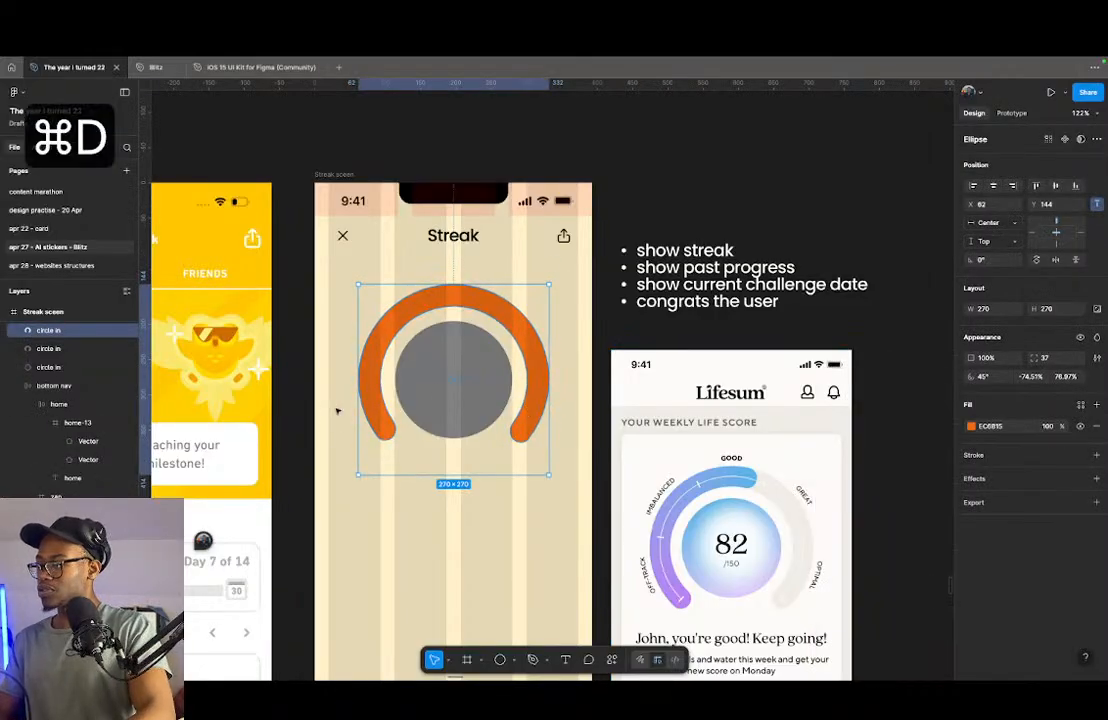
pyautogui.doubleClick(77, 350)
pyautogui.press('Right')
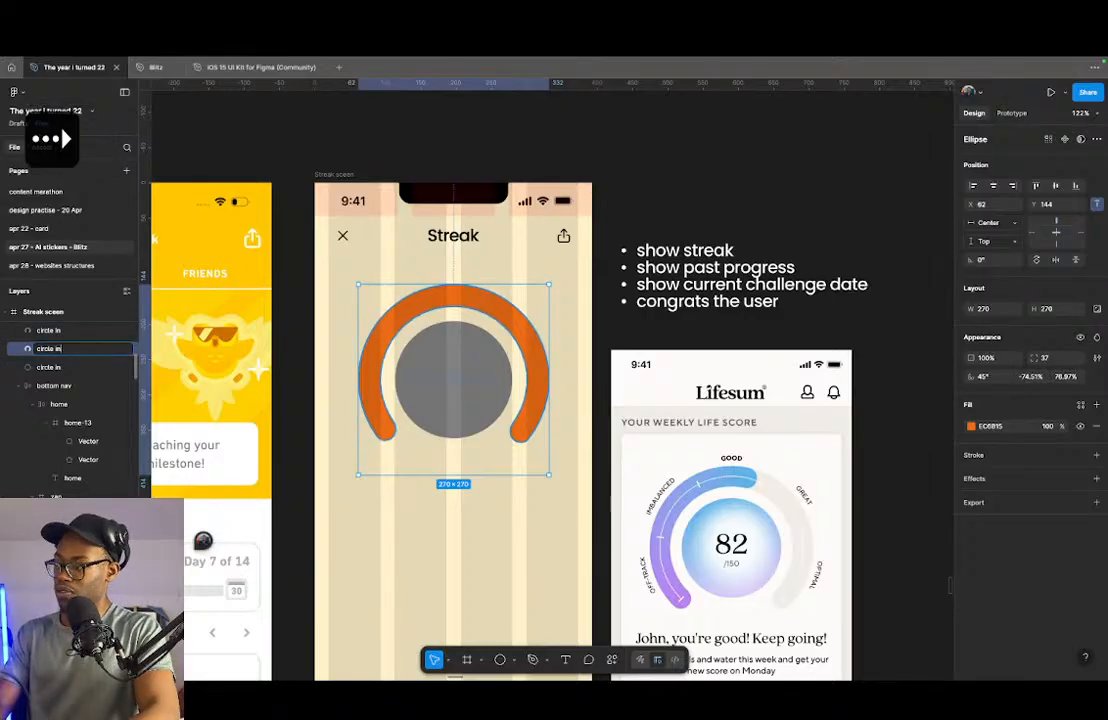
pyautogui.press('shift+super+Left')
pyautogui.write('c')
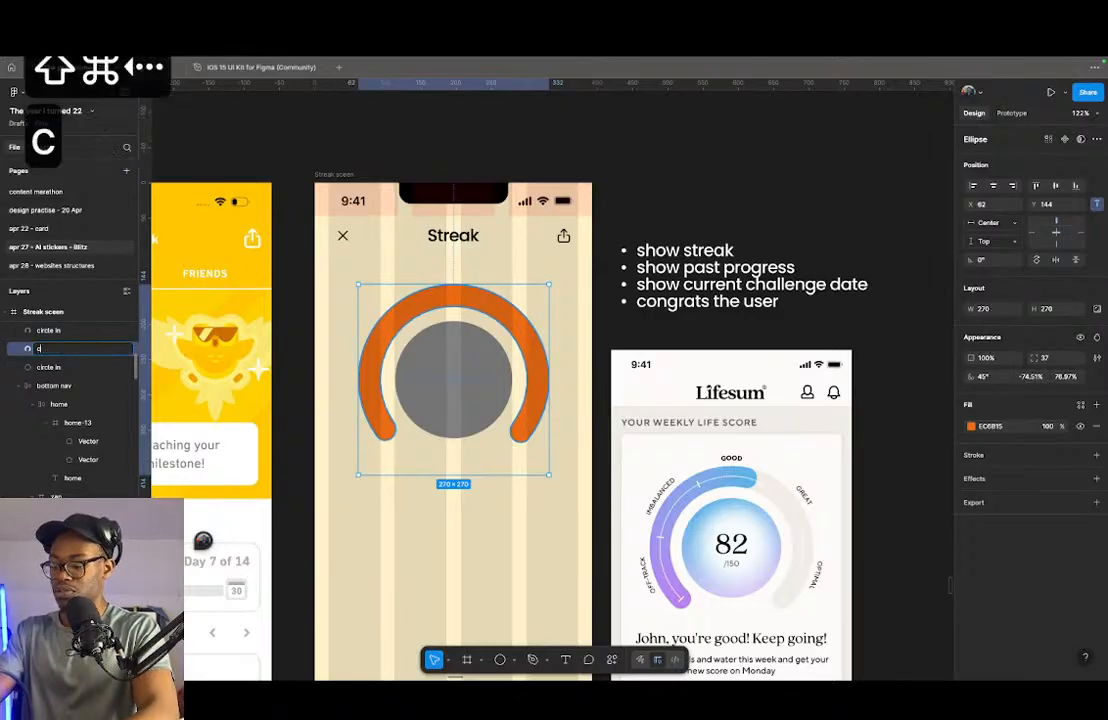
pyautogui.write('ircle out')
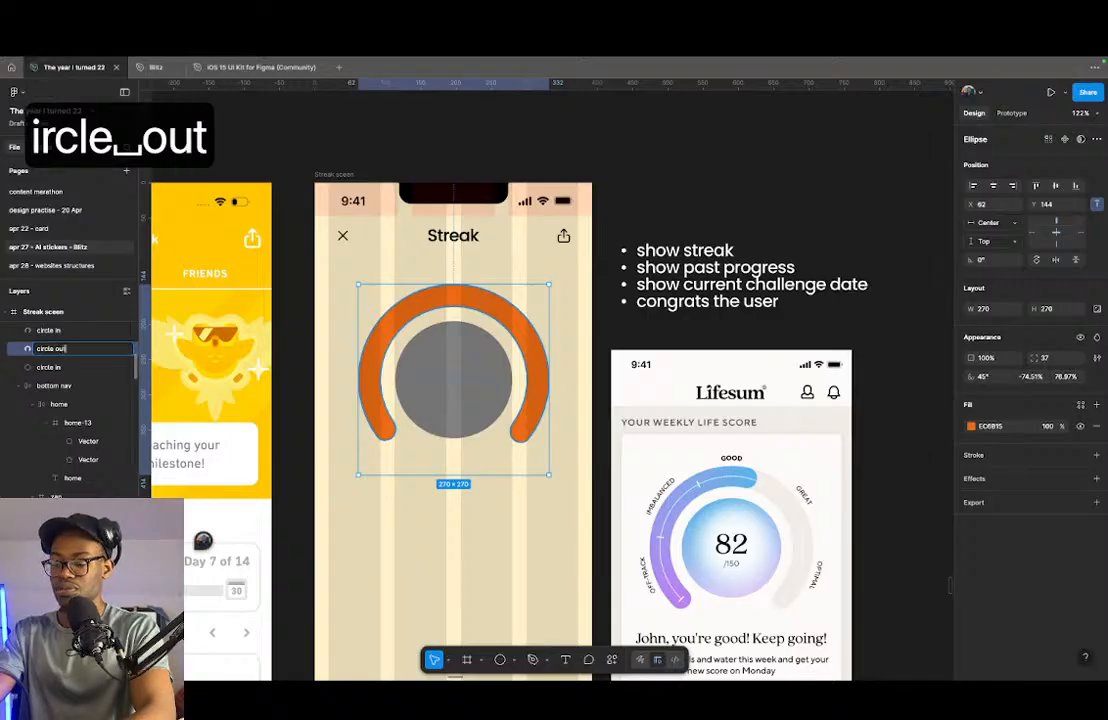
pyautogui.write('line base')
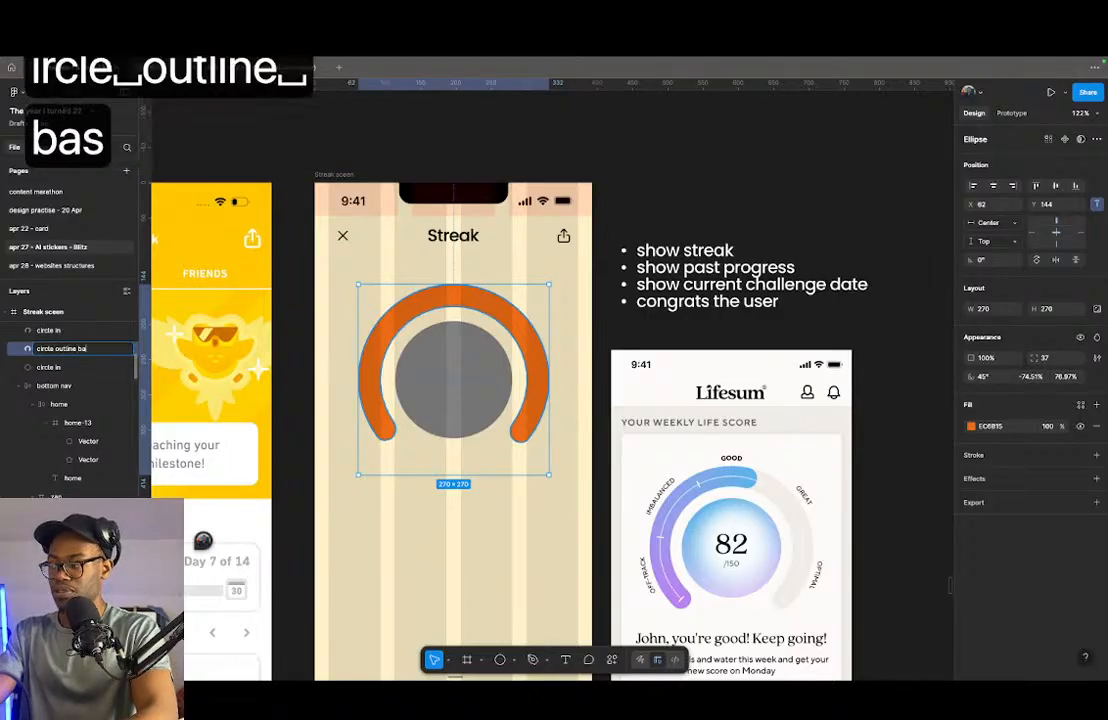
pyautogui.press('Return')
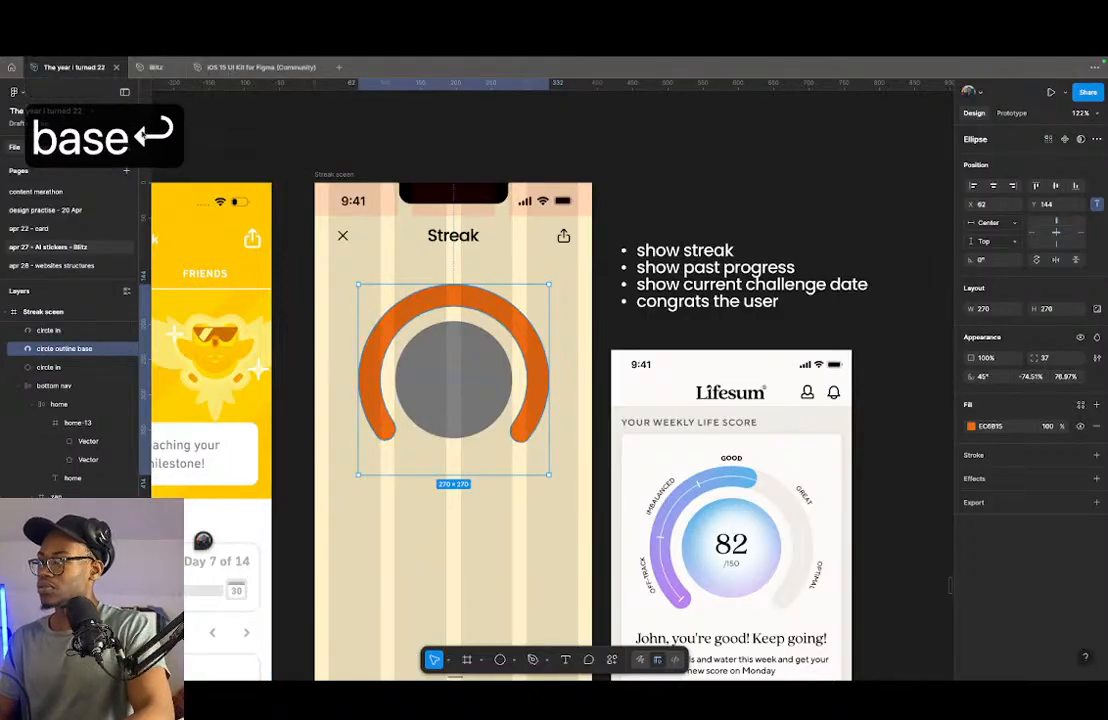
# - Change the fill of the circle outline base ring to grey 808080
pyautogui.click(971, 426)
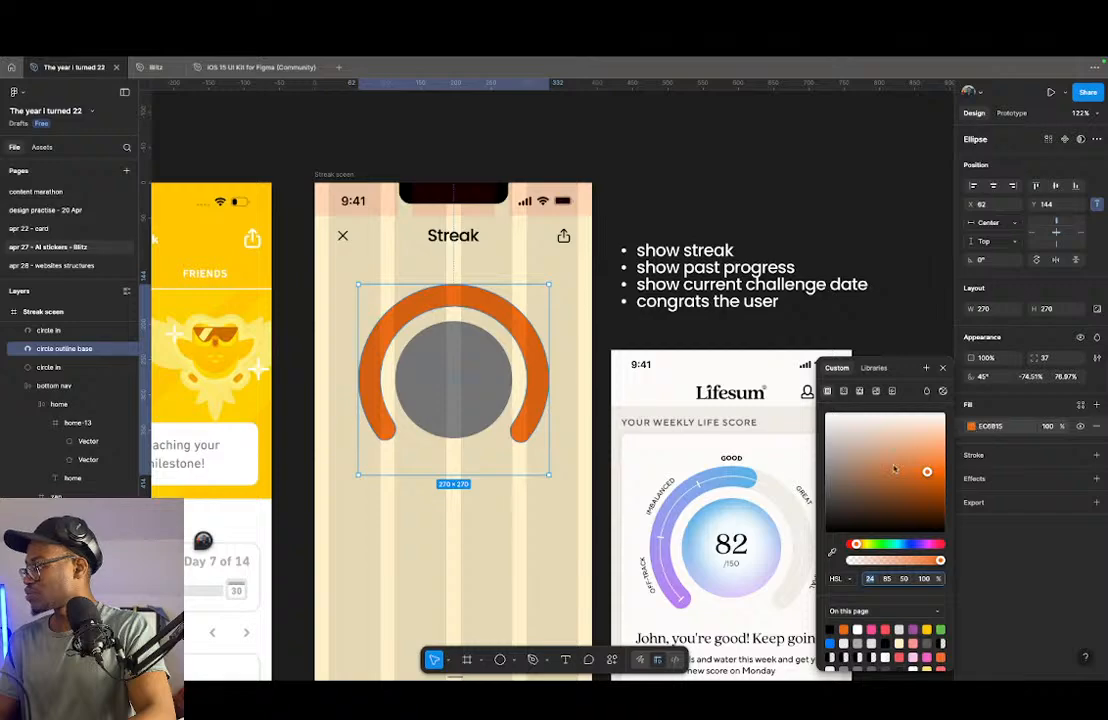
pyautogui.moveTo(903, 463); pyautogui.dragTo(825, 472)
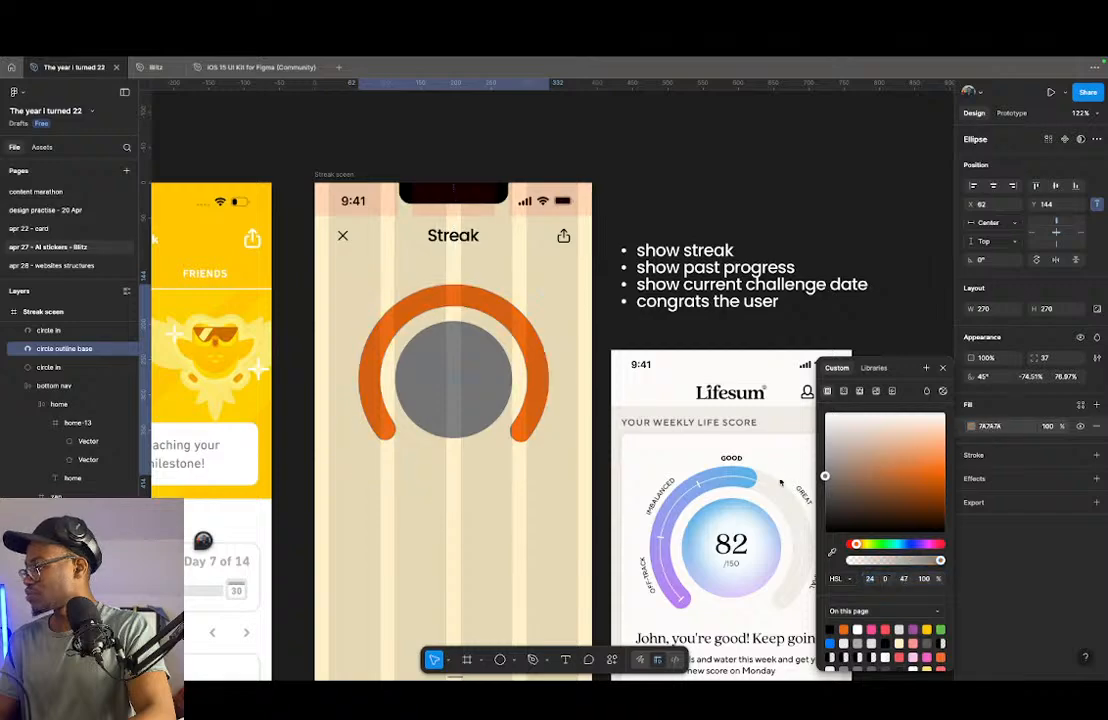
pyautogui.click(80, 333)
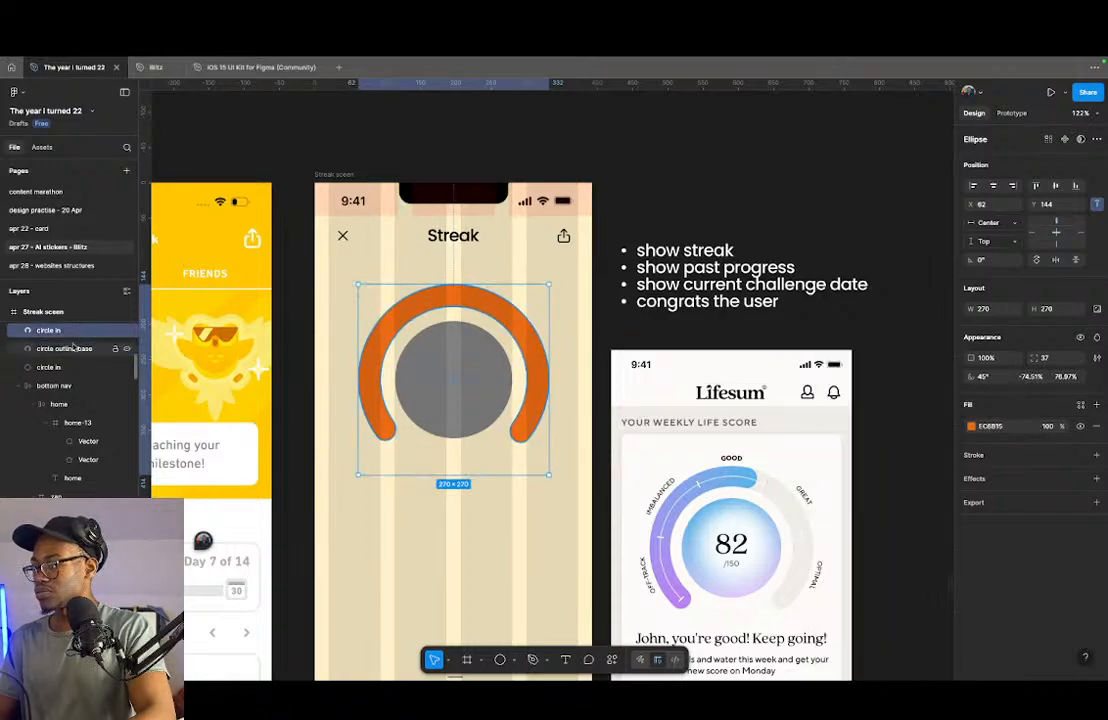
# - Rename the upper orange ring layer "circle outline top", reusing the base ring layer's name
pyautogui.doubleClick(73, 347)
pyautogui.press('super+c')
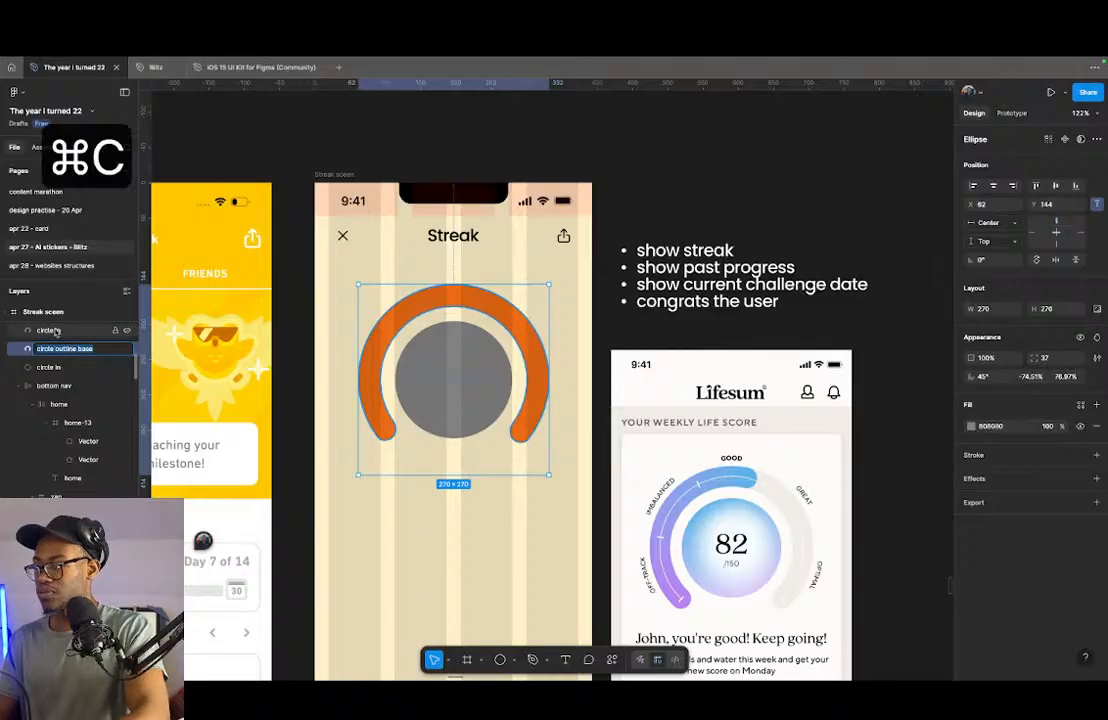
pyautogui.doubleClick(56, 331)
pyautogui.press('super+v')
pyautogui.hotkey('alt', 'shift', 'Left')
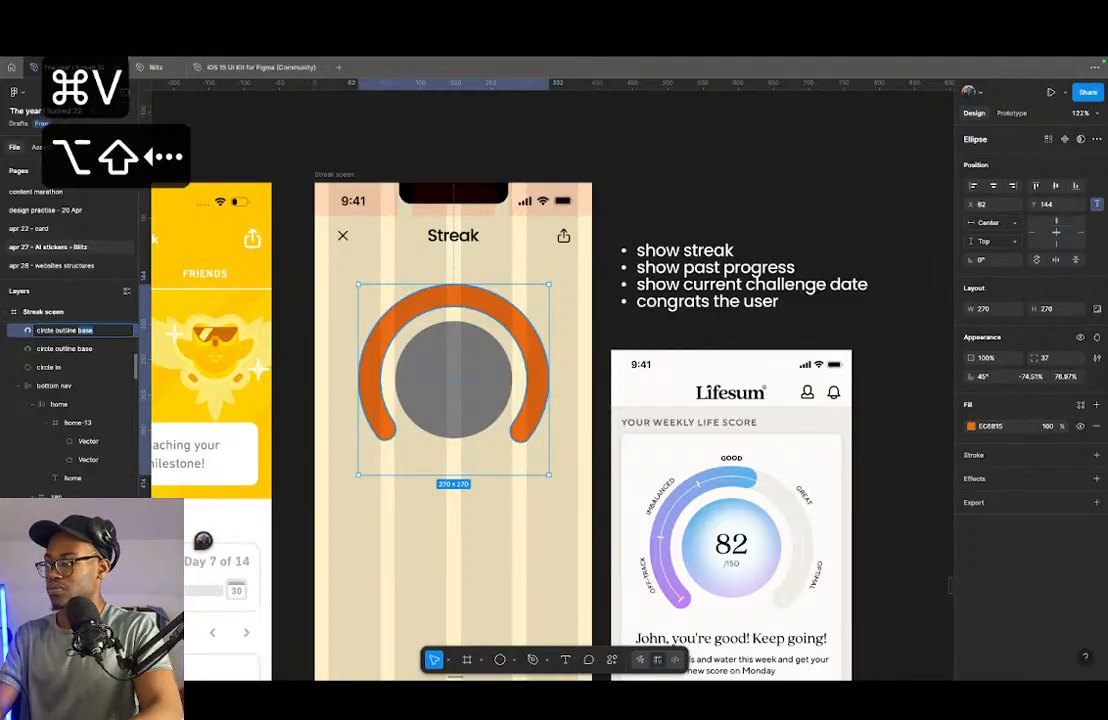
pyautogui.write('top')
pyautogui.press('Return')
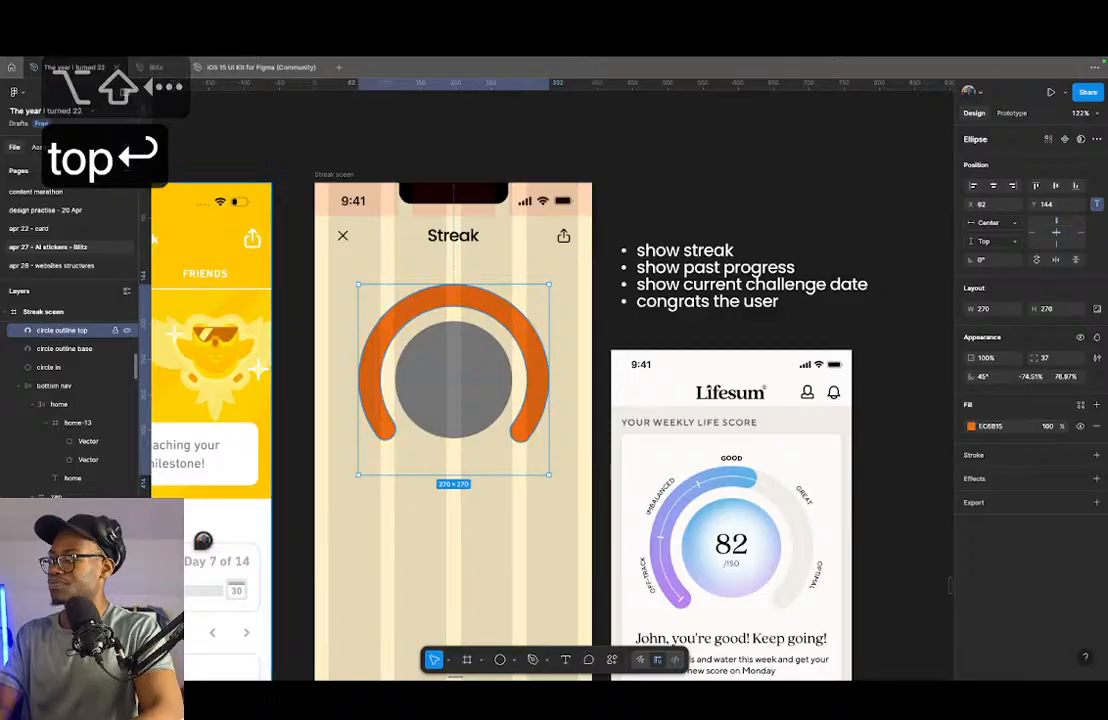
# - Shorten the orange top ring's arc to a 135° start and about 39% sweep, from the lower-left end to the top centre
pyautogui.moveTo(512, 445); pyautogui.dragTo(517, 413)
pyautogui.press('super+z')
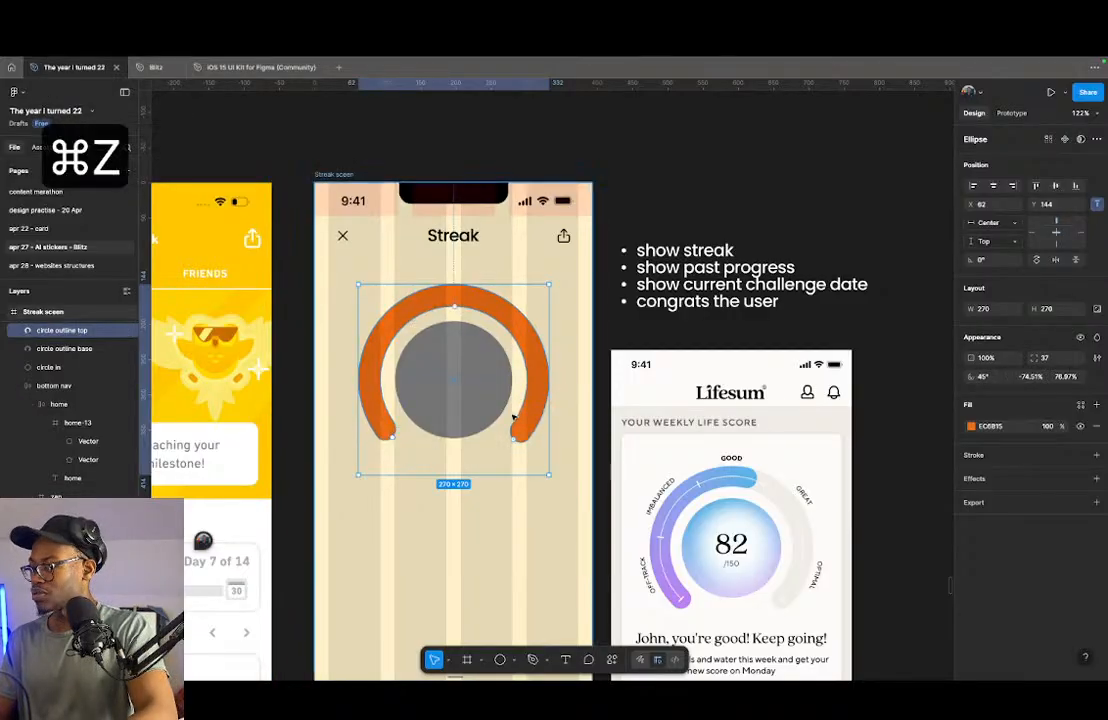
pyautogui.moveTo(396, 452); pyautogui.dragTo(541, 406)
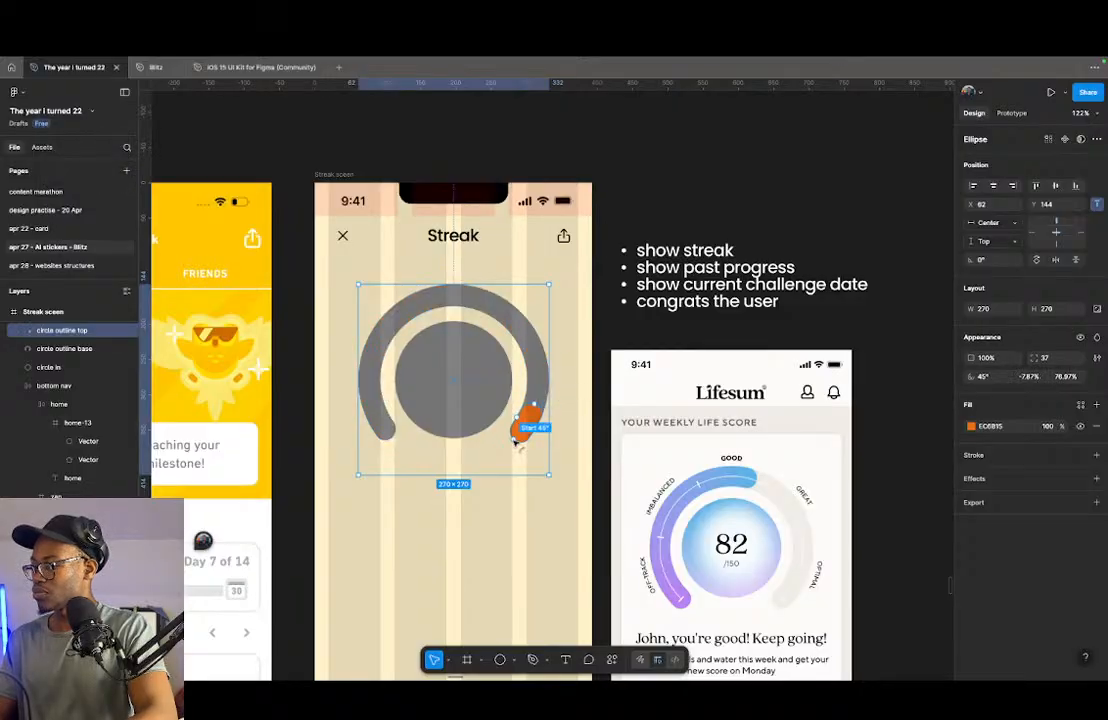
pyautogui.moveTo(515, 443); pyautogui.dragTo(460, 312)
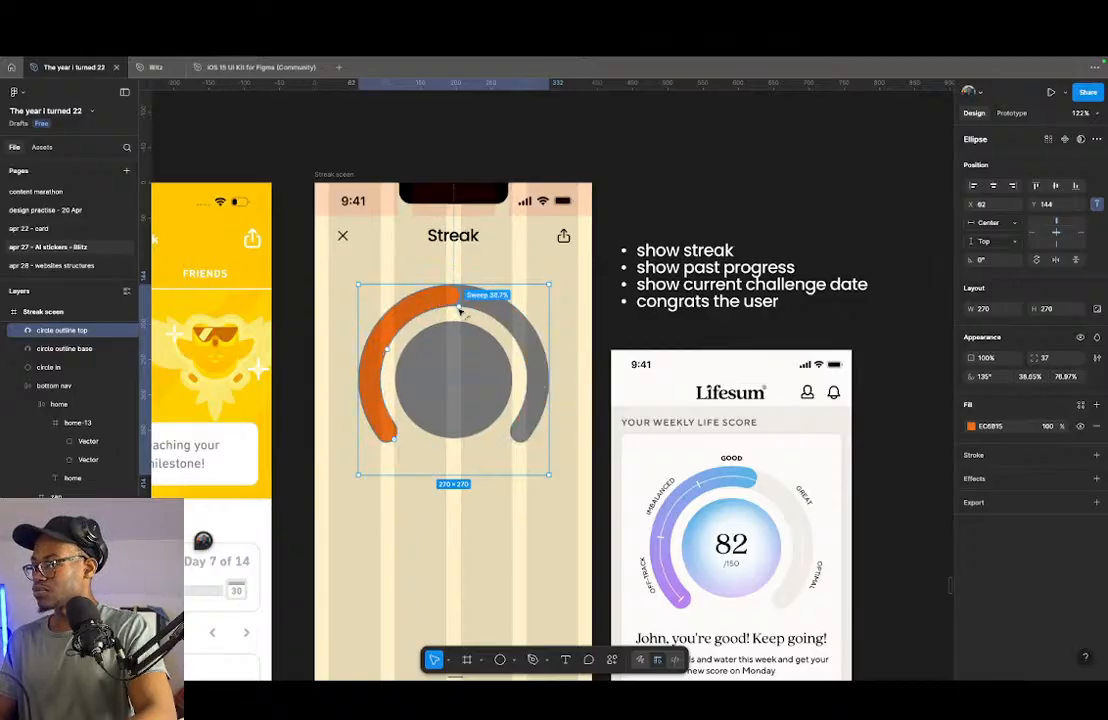
# - Inspect the orange ring's rounded lower end against the grey base ring and the inner circle
pyautogui.click(585, 371)
pyautogui.scroll(3, 543, 382)
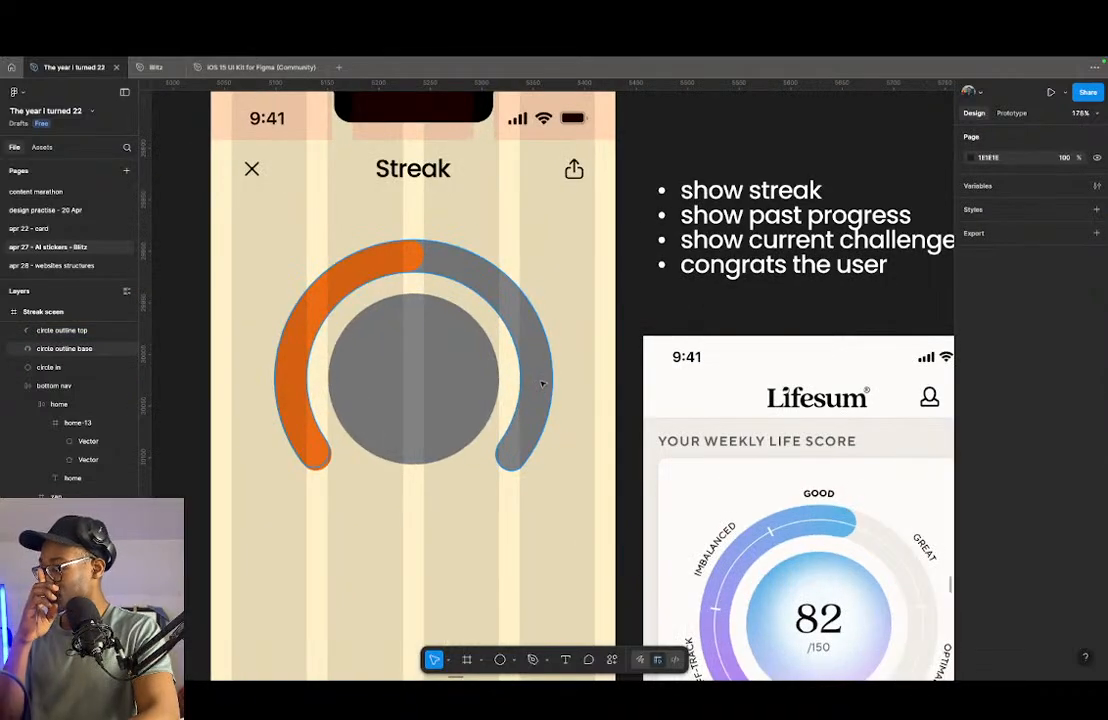
pyautogui.scroll(5, 320, 445)
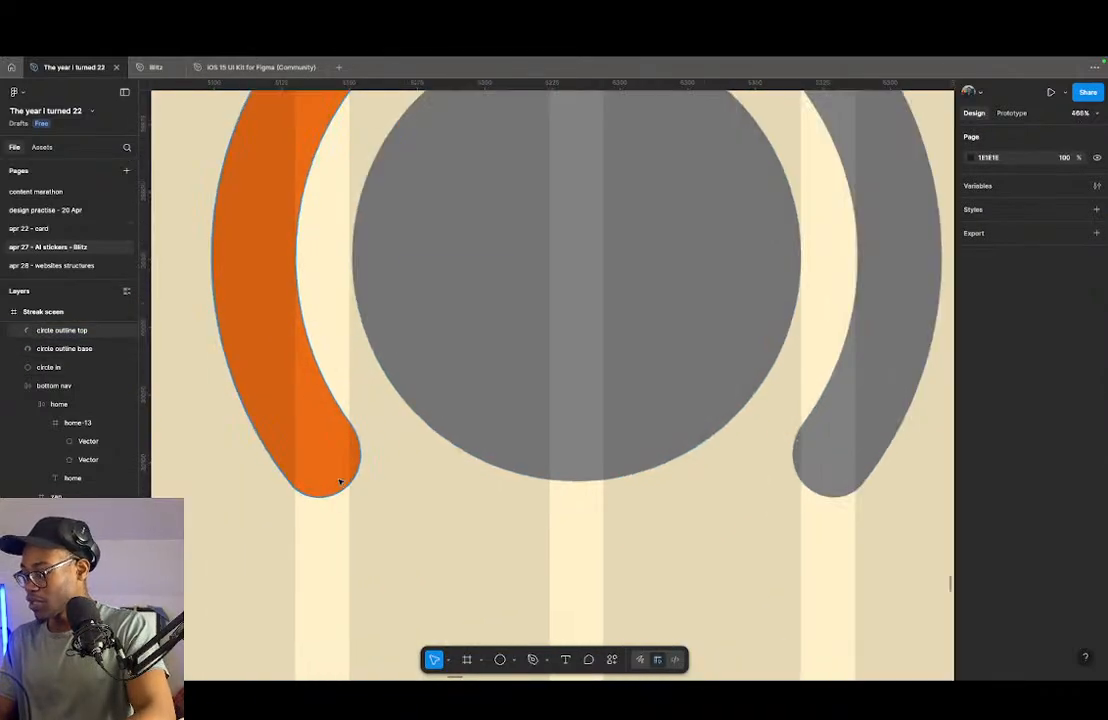
pyautogui.click(325, 476)
pyautogui.hotkey('shift', '1')
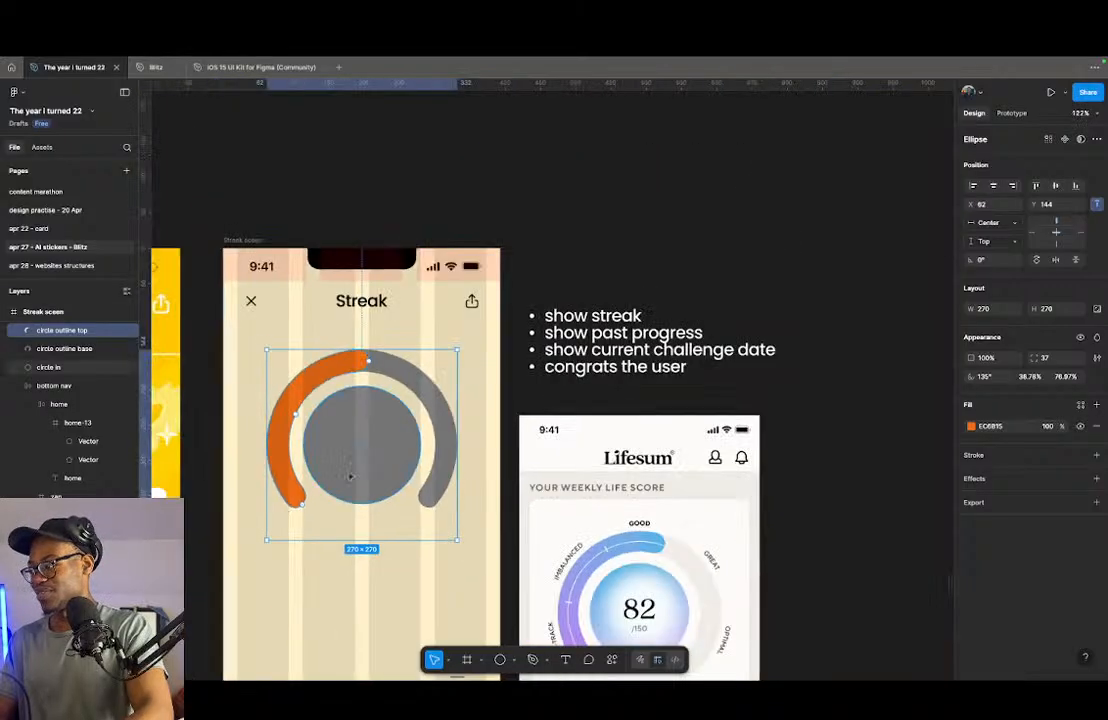
pyautogui.click(347, 456)
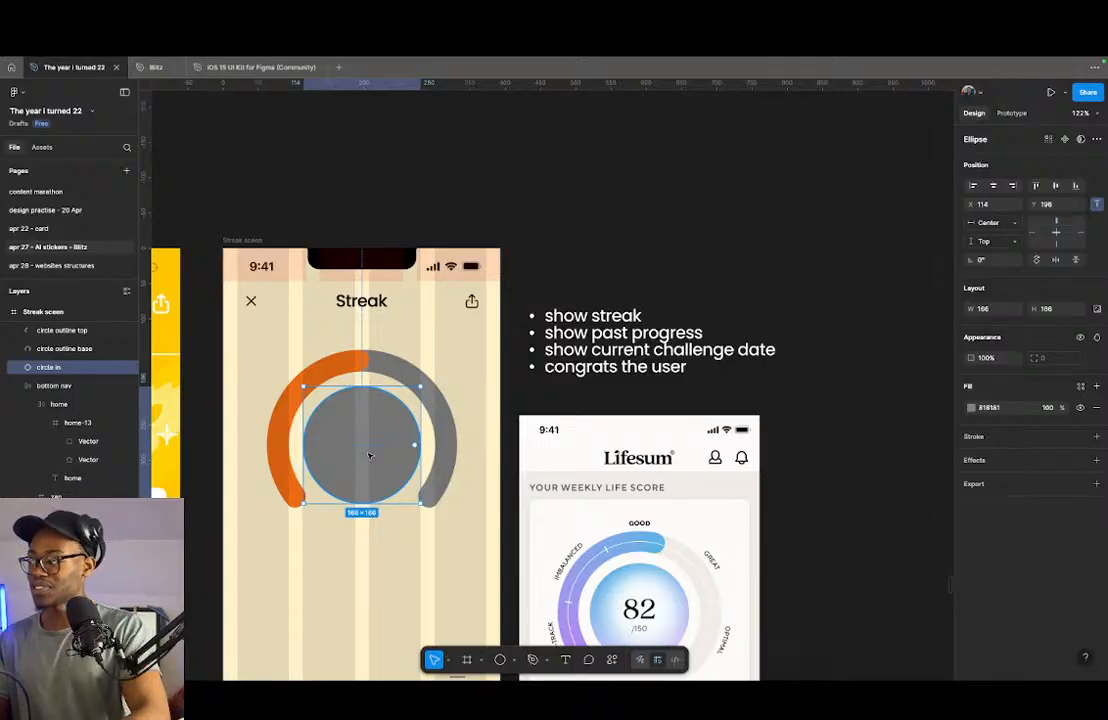
pyautogui.scroll(-1, 370, 462)
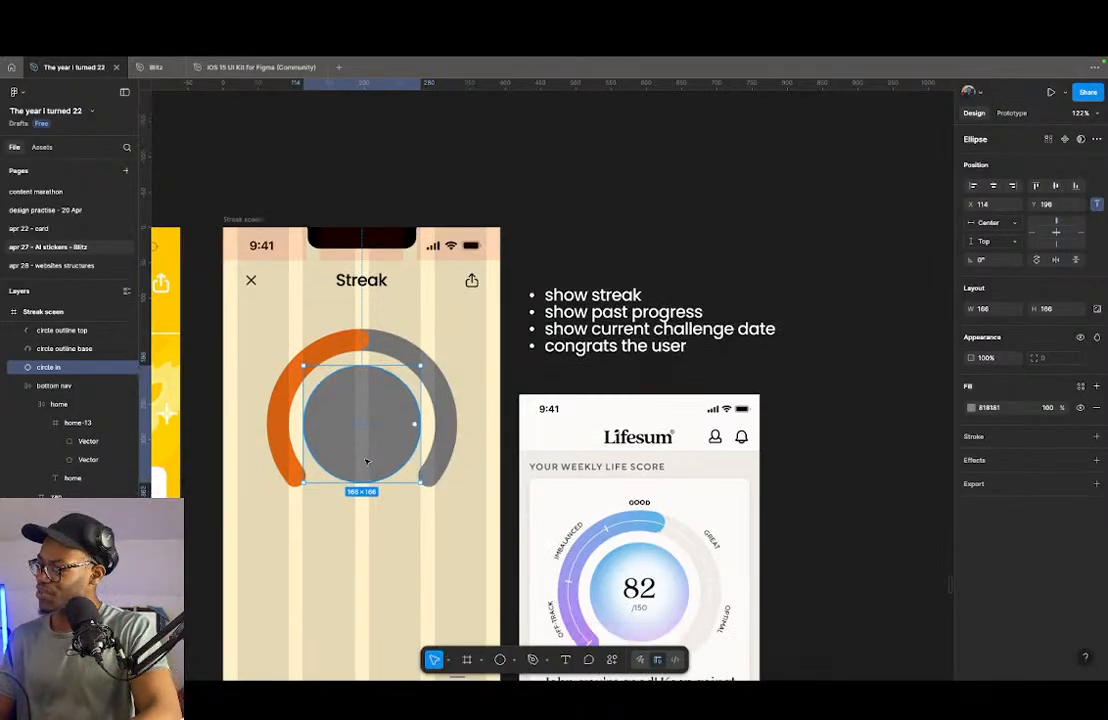
pyautogui.click(540, 330)
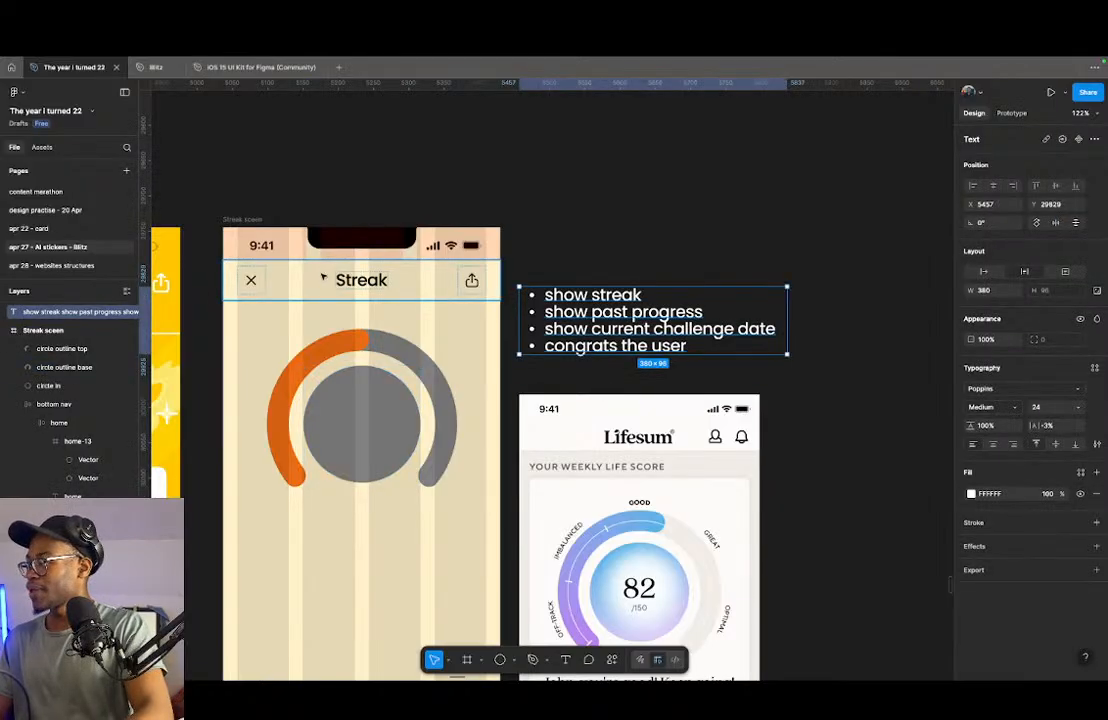
# - Copy the Streak title into the middle of the inner circle, bring it to the front and change its text to "50"
pyautogui.click(363, 282)
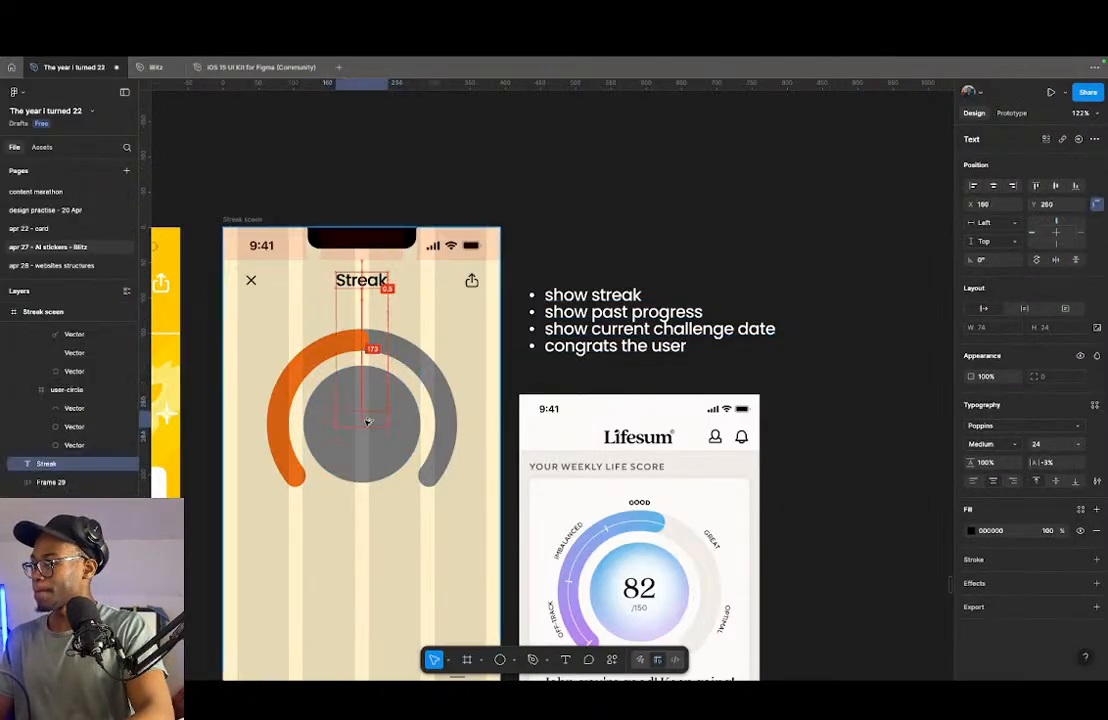
pyautogui.press(']')
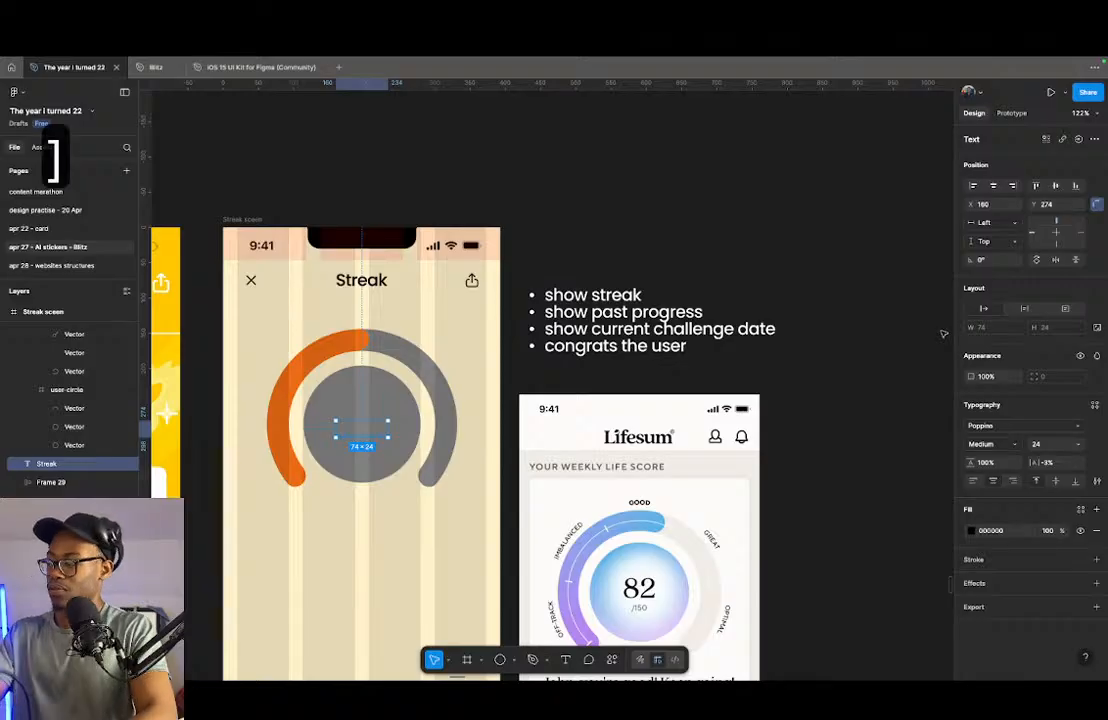
pyautogui.scroll(5, 328, 430)
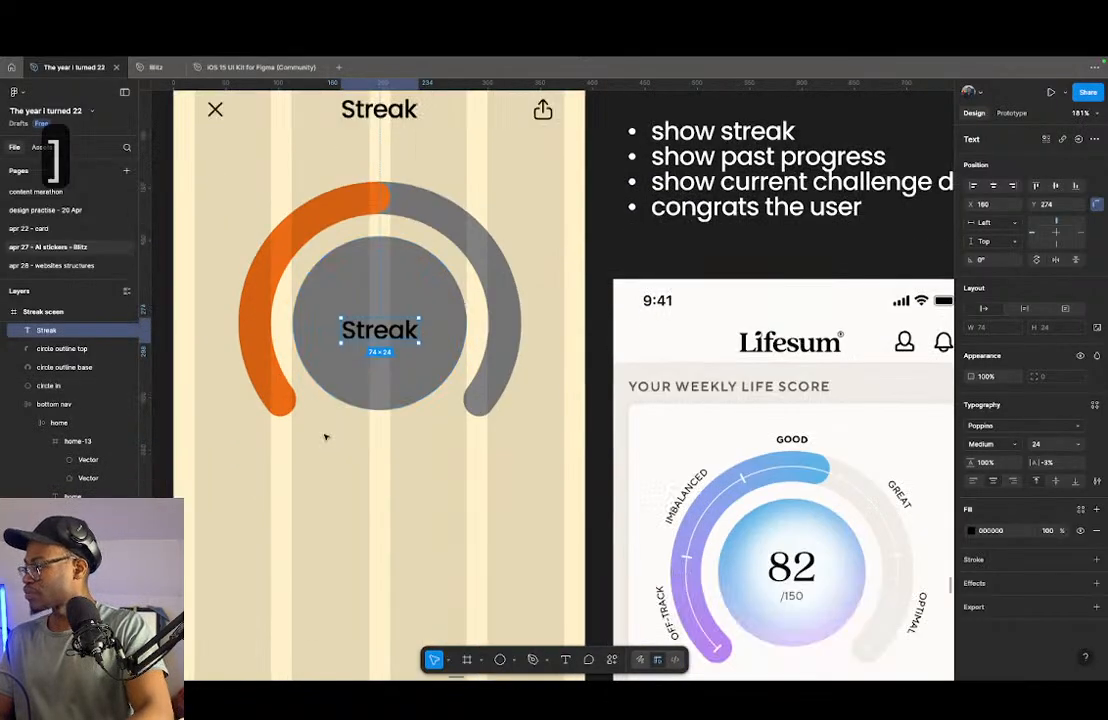
pyautogui.doubleClick(372, 336)
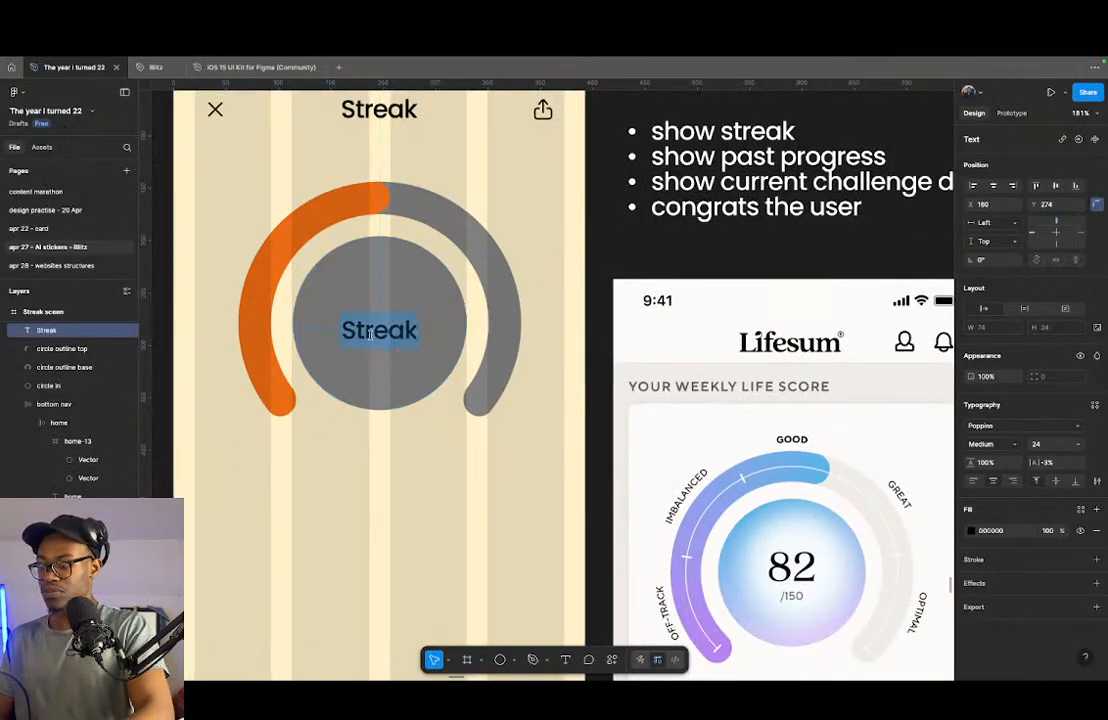
pyautogui.scroll(-4, 367, 335)
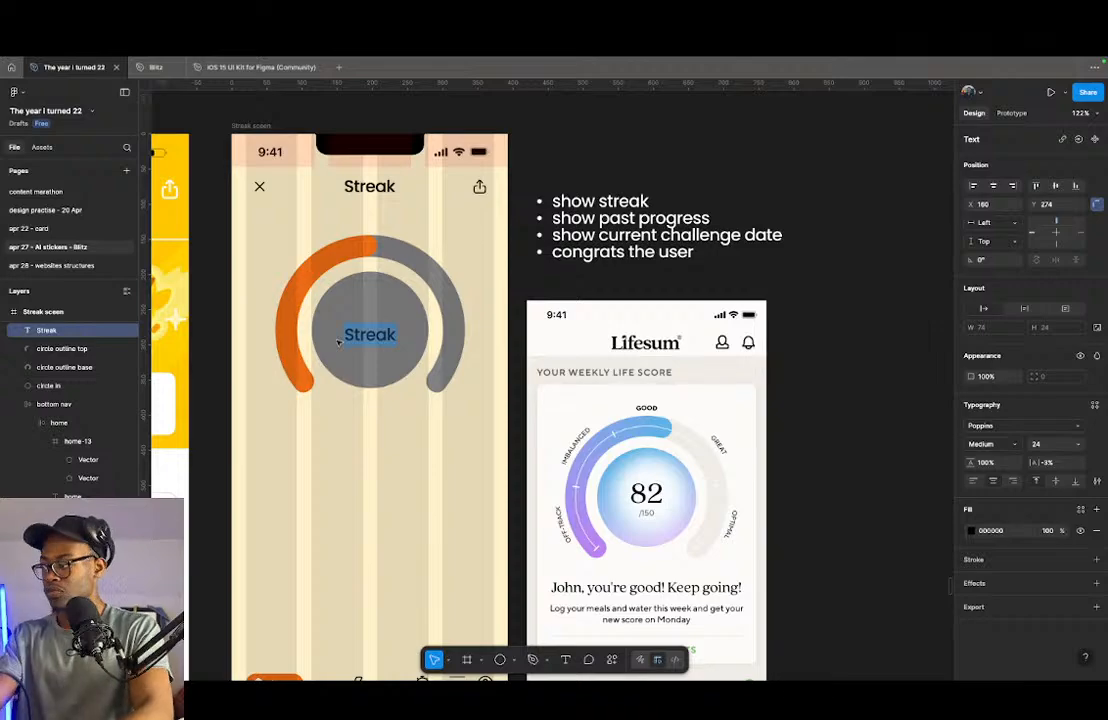
pyautogui.write('50')
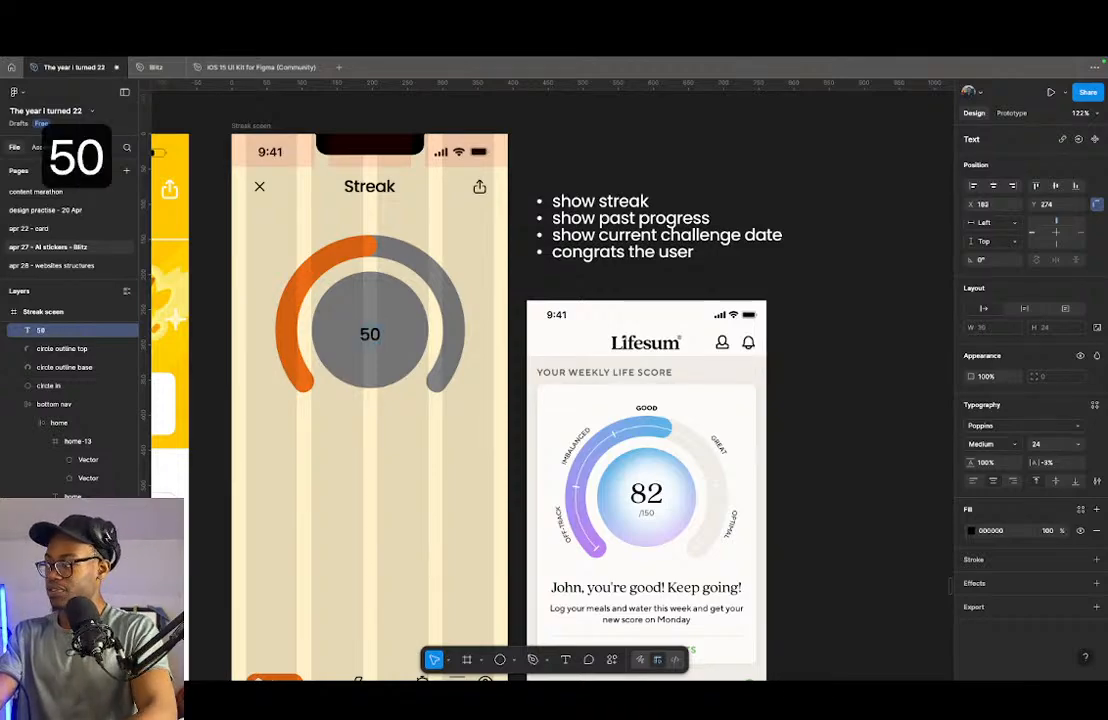
pyautogui.press('Escape')
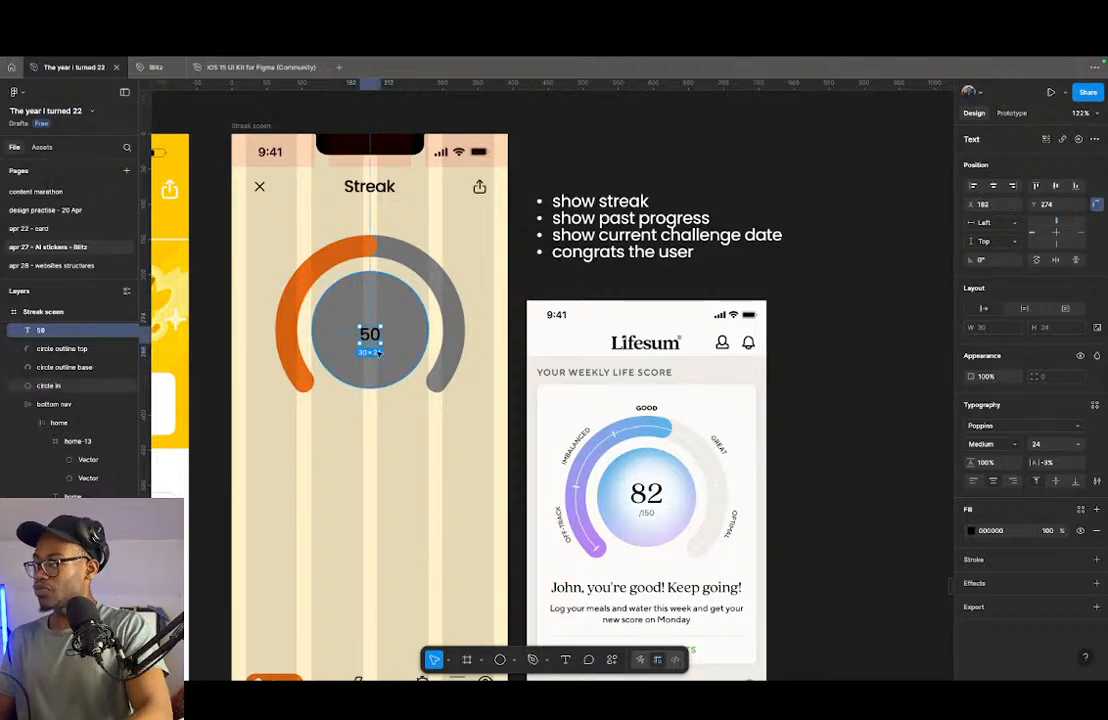
# - Scale the 50 text up to font size 66 in the inner circle and duplicate it directly below
pyautogui.scroll(5, 377, 340)
pyautogui.press('k')
pyautogui.moveTo(363, 310); pyautogui.dragTo(354, 251)
pyautogui.moveTo(383, 311); pyautogui.dragTo(360, 372)
pyautogui.scroll(-2, 350, 370)
pyautogui.press('v')
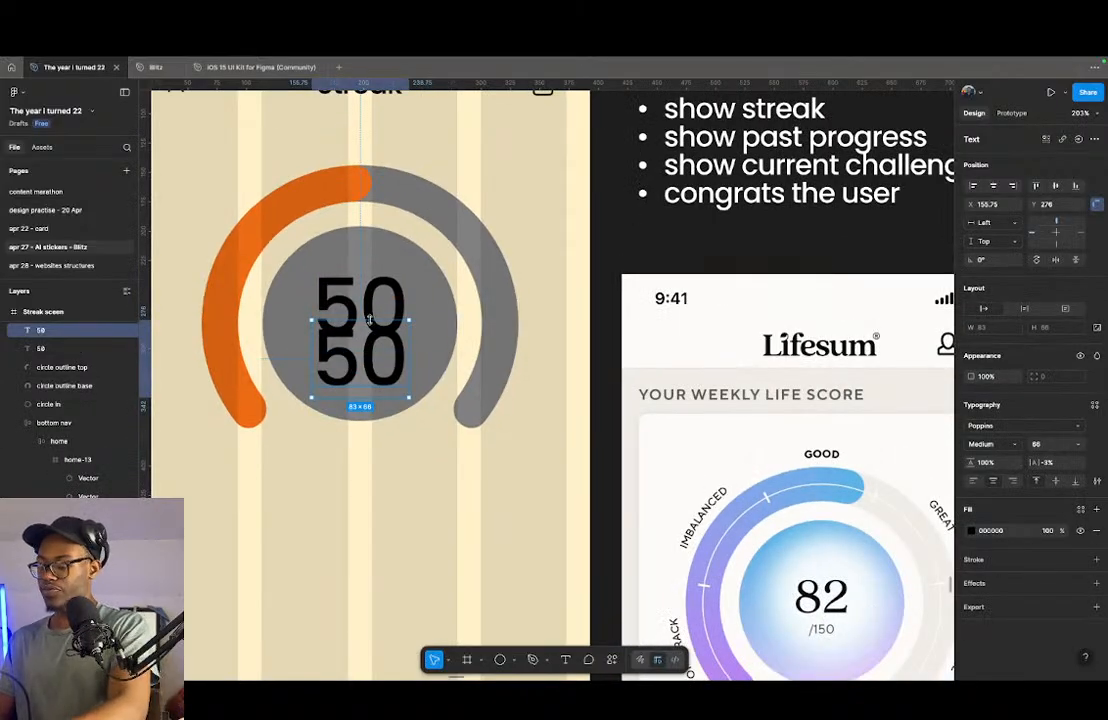
# - Scale the lower 50 text down to font size 18 and change its text to "/365"
pyautogui.press('k')
pyautogui.moveTo(368, 318); pyautogui.dragTo(359, 372)
pyautogui.doubleClick(360, 386)
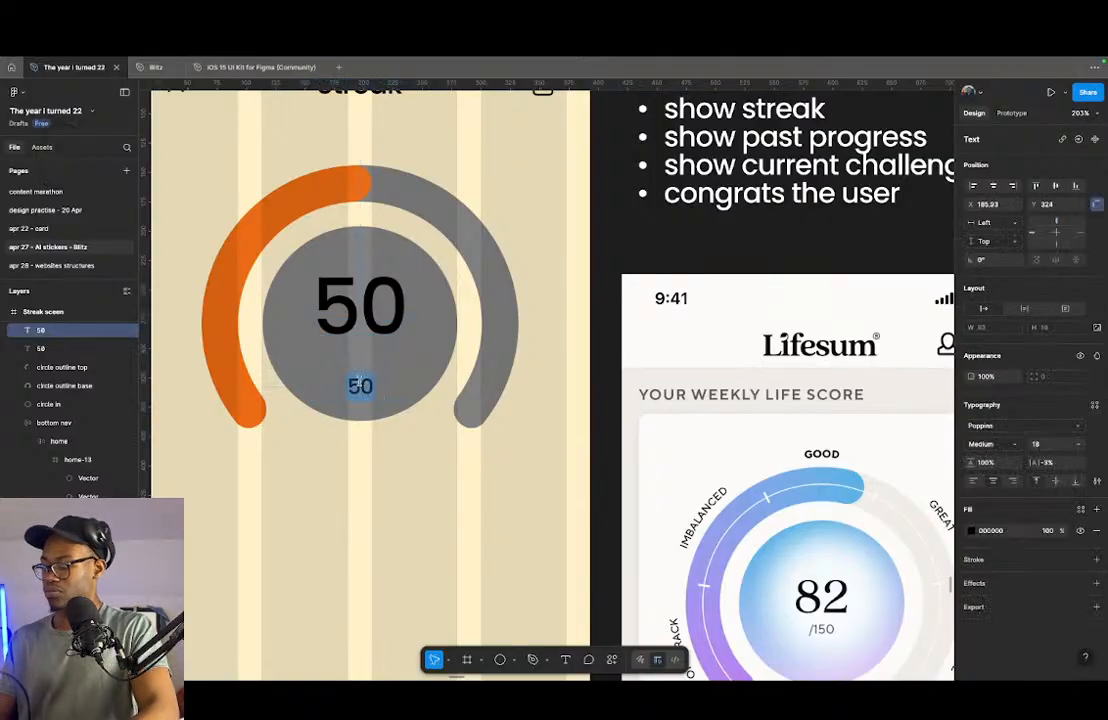
pyautogui.write('/365')
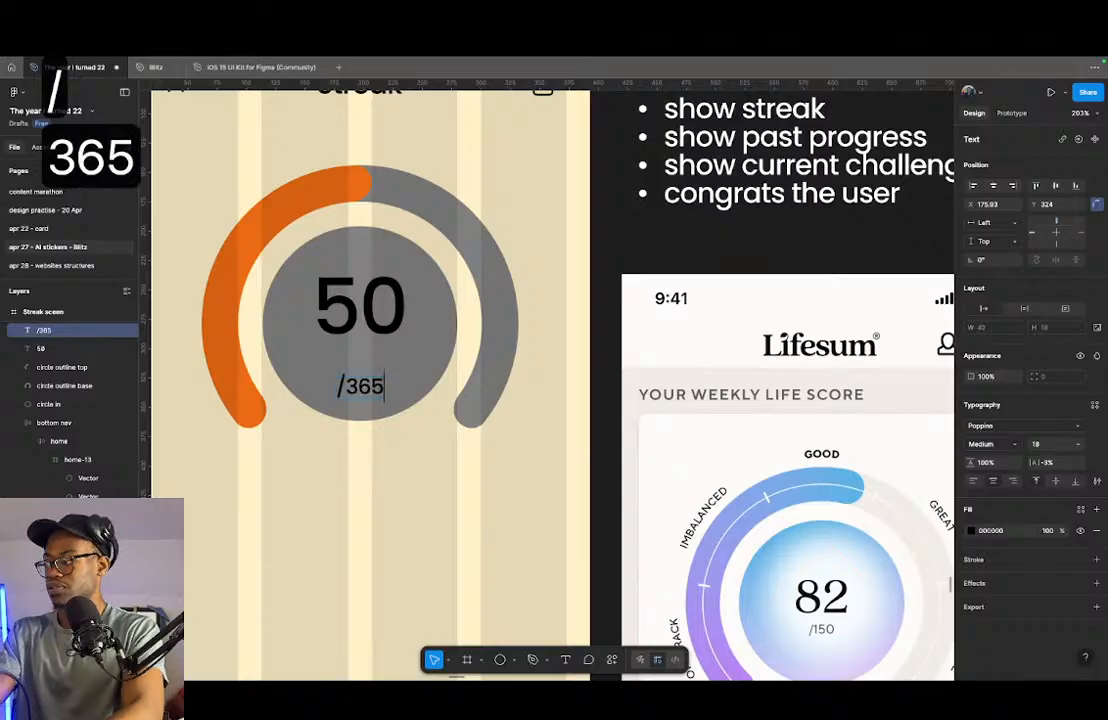
pyautogui.press('Escape')
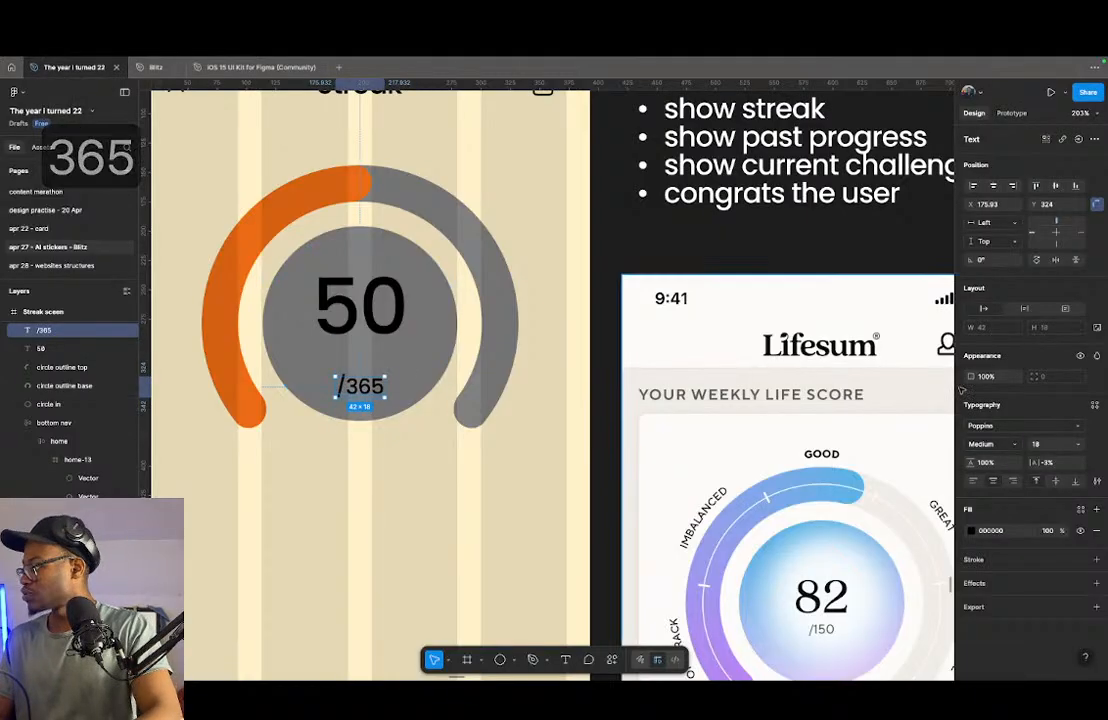
# - Set the /365 text to the Light weight and move it up close beneath the large 50
pyautogui.click(990, 443)
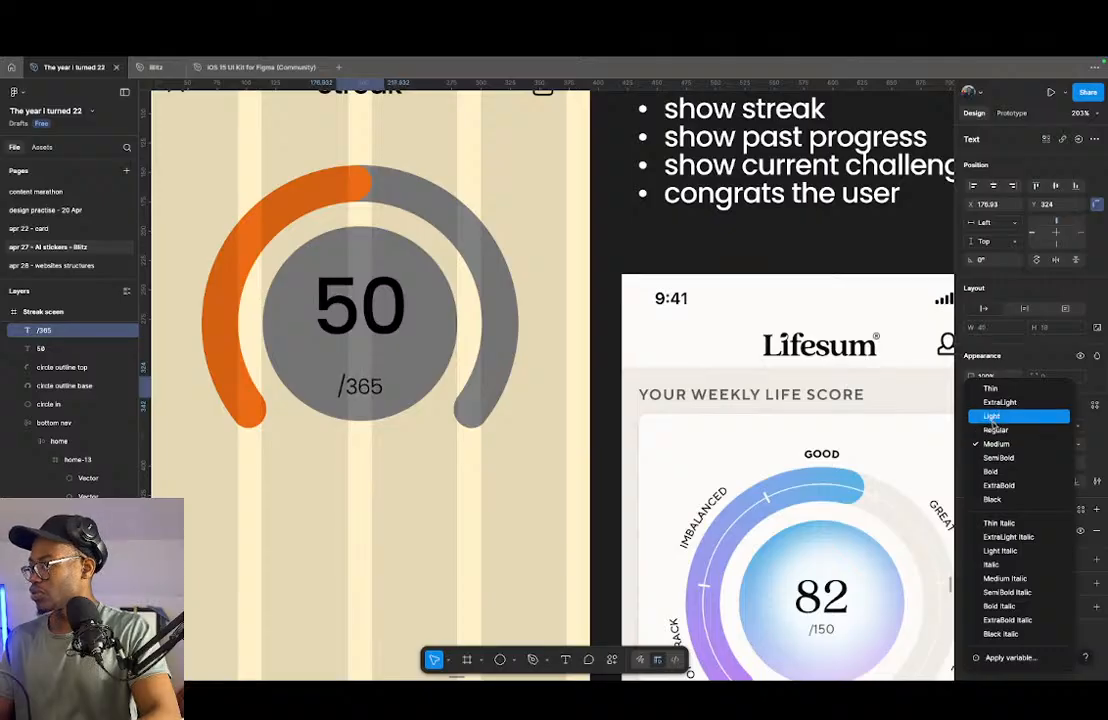
pyautogui.click(993, 417)
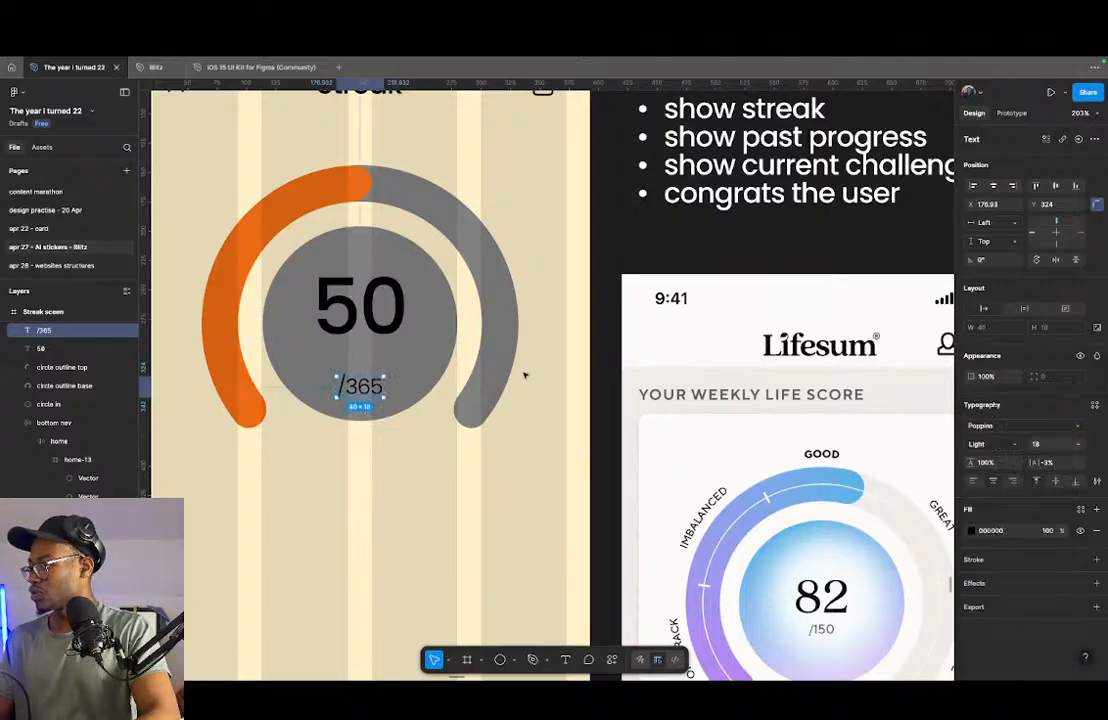
pyautogui.moveTo(361, 387); pyautogui.dragTo(361, 357)
# - Group the 50 and /365 texts in a vertical auto layout and centre it vertically on the inner circle
pyautogui.keyDown('shift'); pyautogui.click(360, 328); pyautogui.keyUp('shift')
pyautogui.hotkey('shift', 'a')
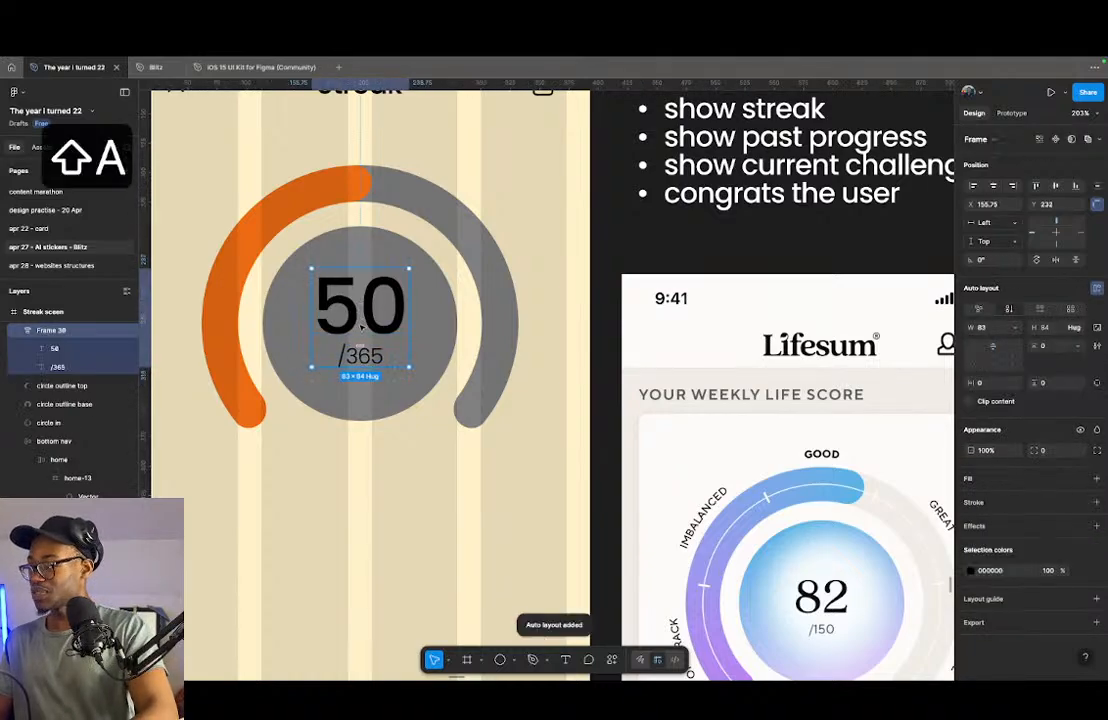
pyautogui.keyDown('shift'); pyautogui.click(425, 314); pyautogui.keyUp('shift')
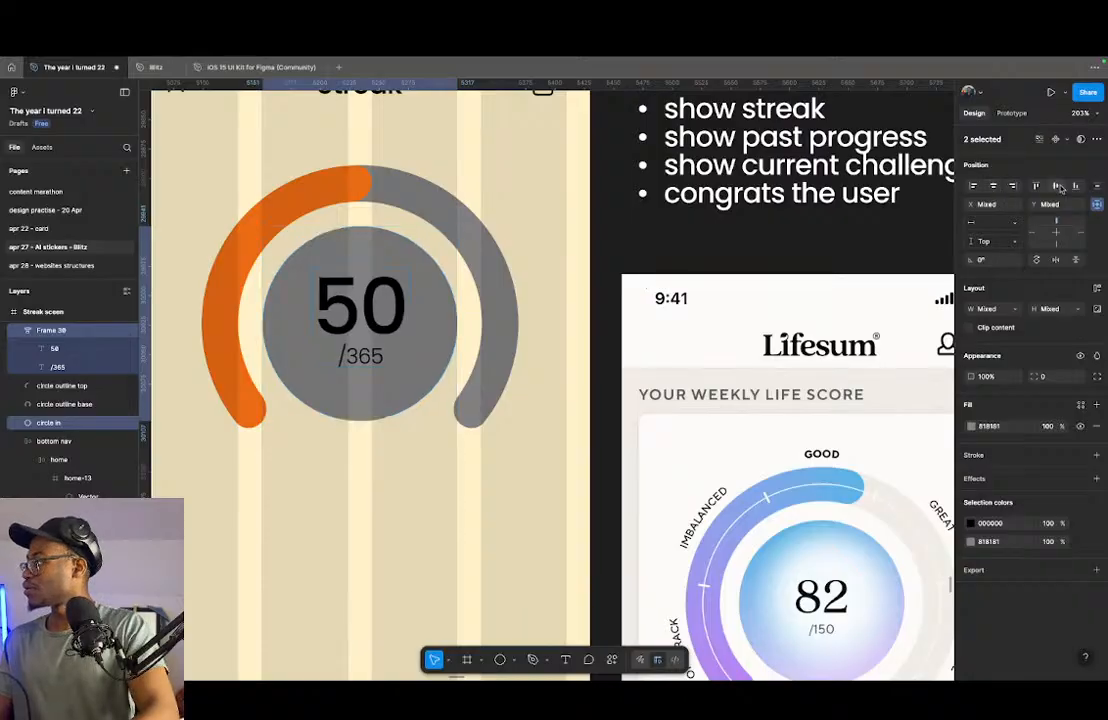
pyautogui.hotkey('alt', 'v')
pyautogui.click(489, 348)
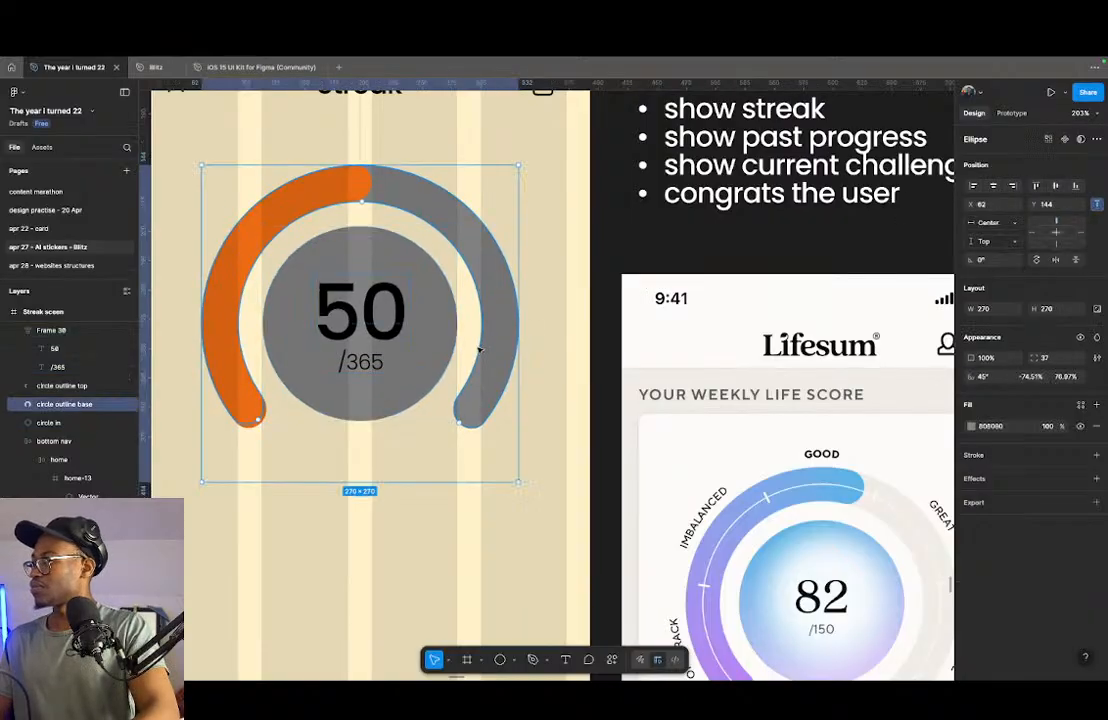
pyautogui.click(443, 324)
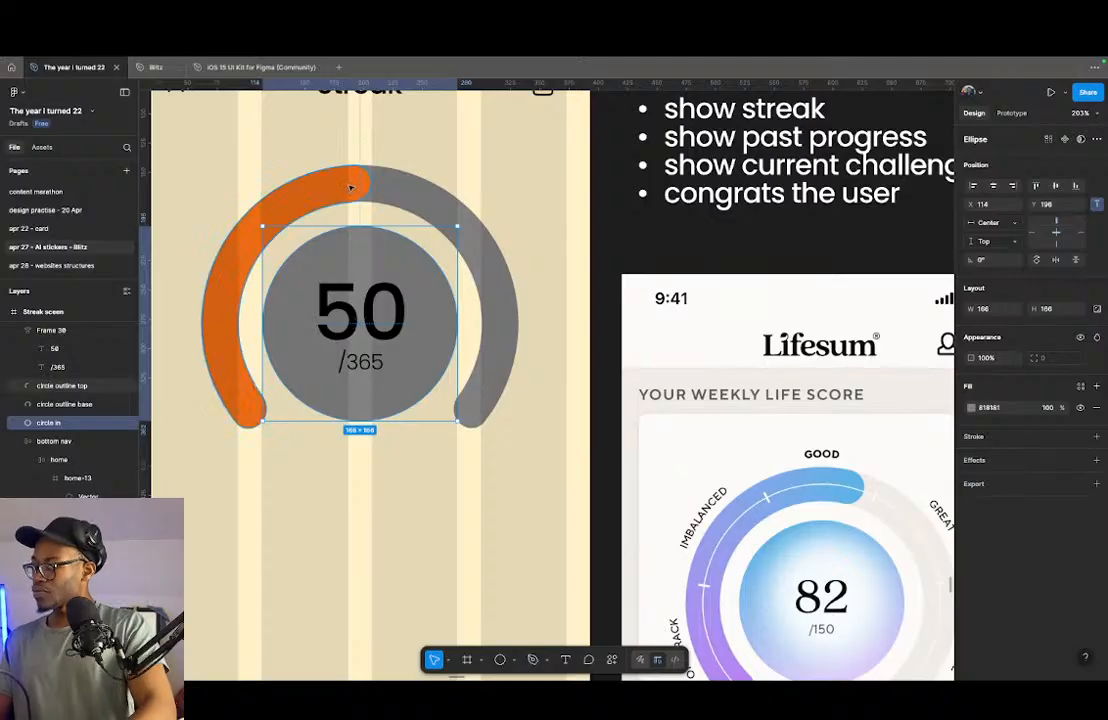
pyautogui.scroll(-3, 228, 300)
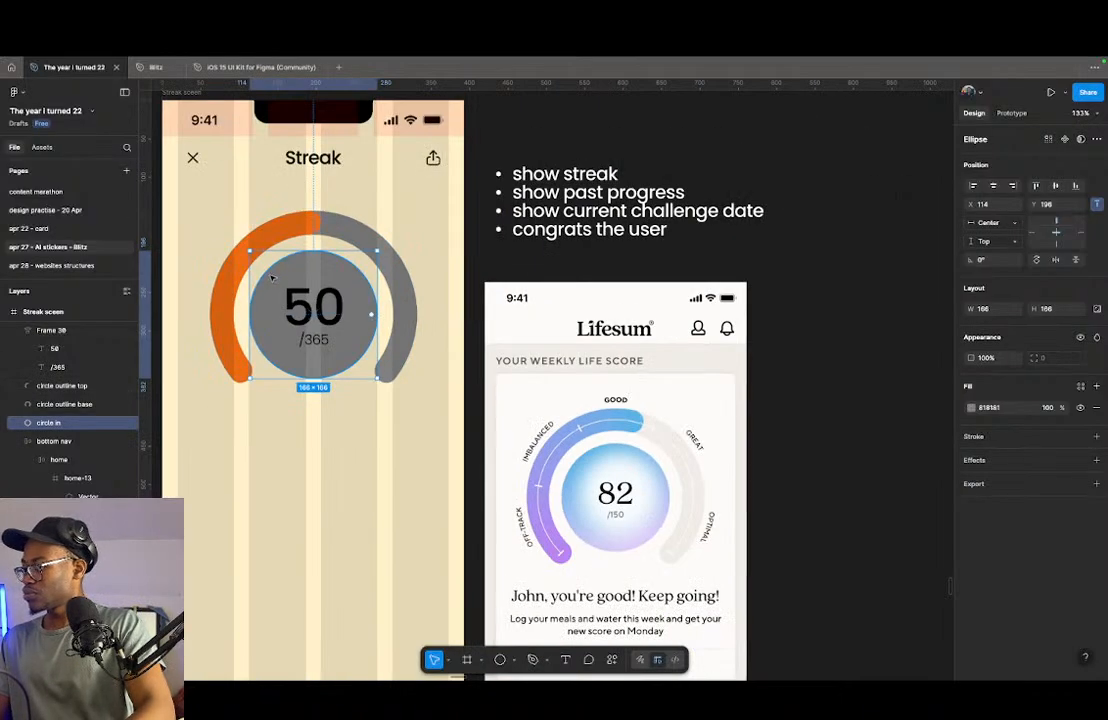
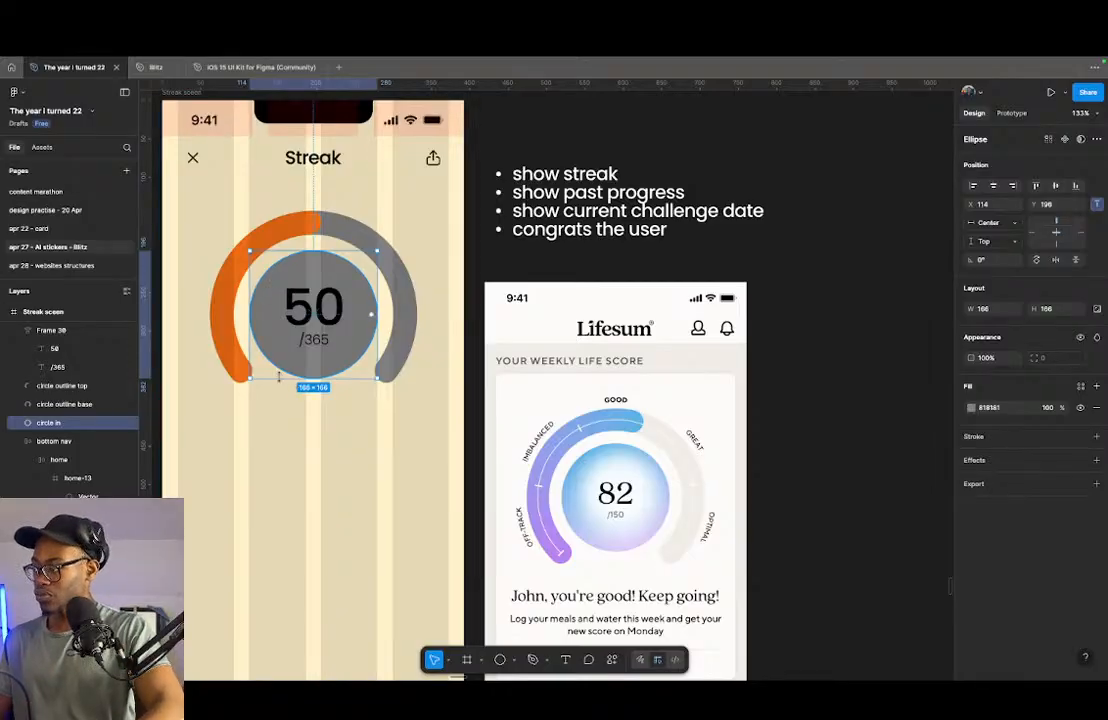
# - Lighten the gauge's base ring by setting its fill to the light grey E8E8E8
pyautogui.scroll(-2, 279, 377)
pyautogui.click(321, 388)
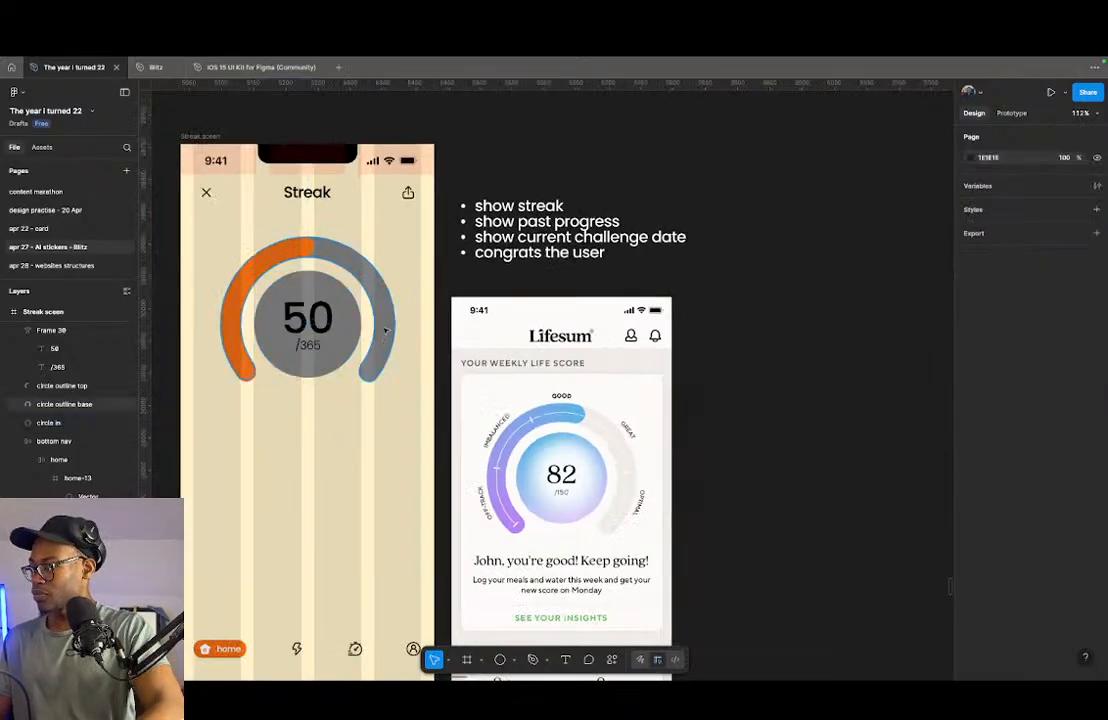
pyautogui.click(384, 329)
pyautogui.click(972, 426)
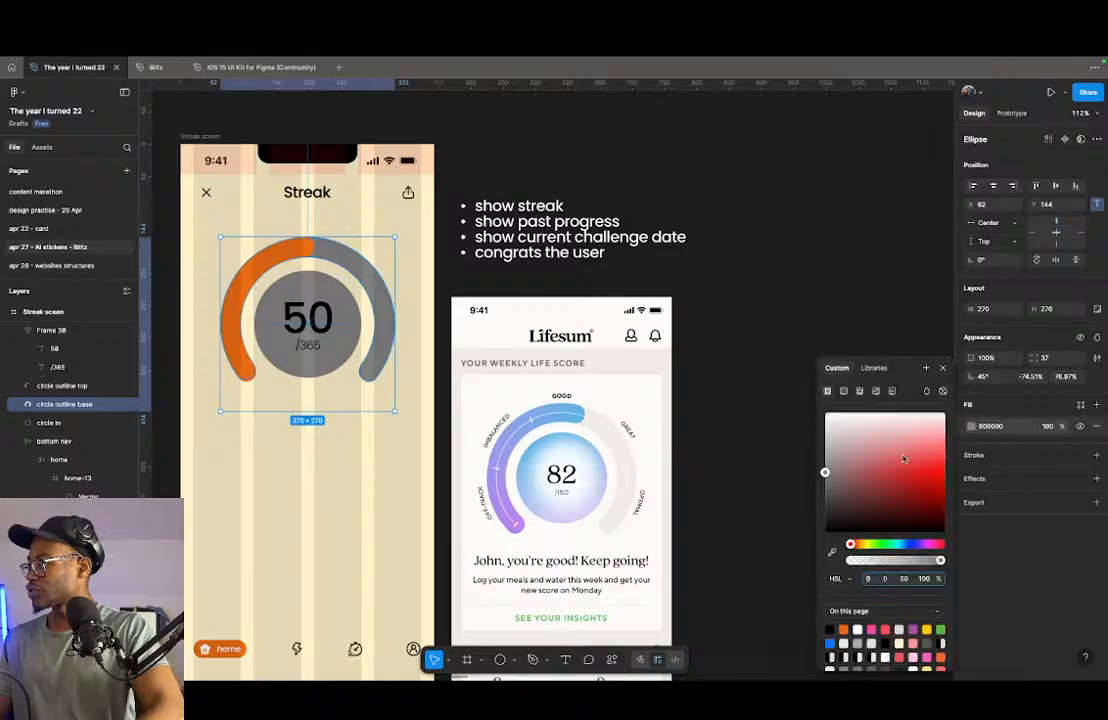
pyautogui.moveTo(826, 488); pyautogui.dragTo(767, 432)
# - Copy the fill colour code 090909 from the unfilled arc of the "4 out of 7" gauge on the splash screen
pyautogui.scroll(-10, 626, 465)
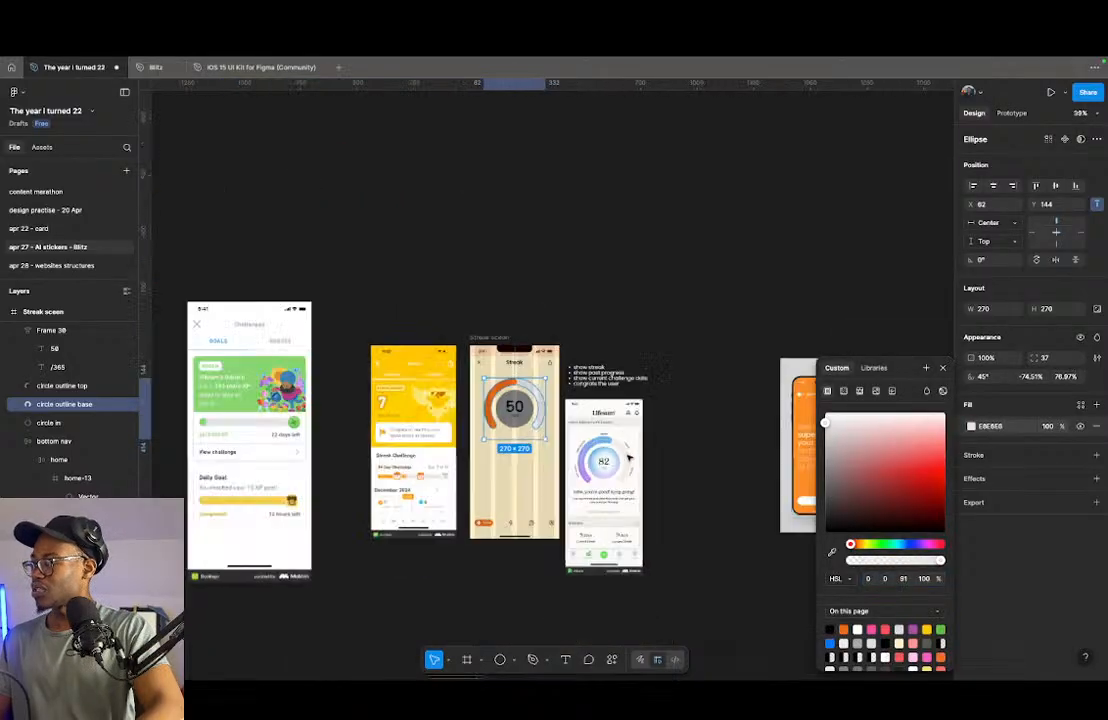
pyautogui.scroll(-5, 624, 459)
pyautogui.scroll(15, 549, 538)
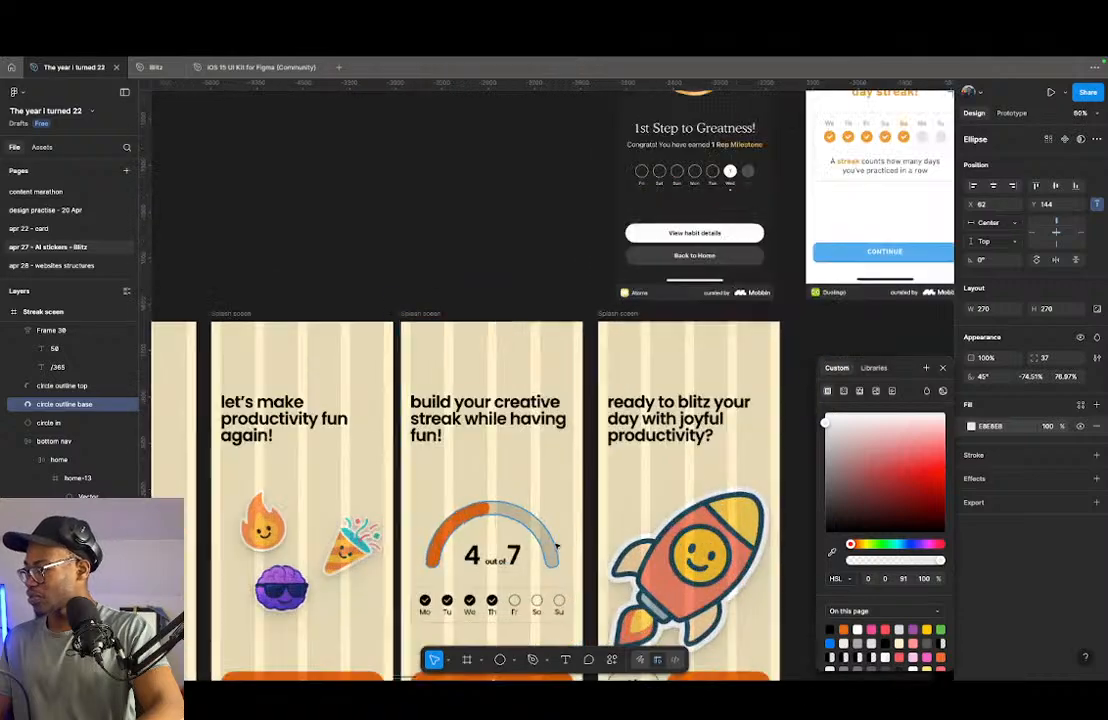
pyautogui.click(549, 538)
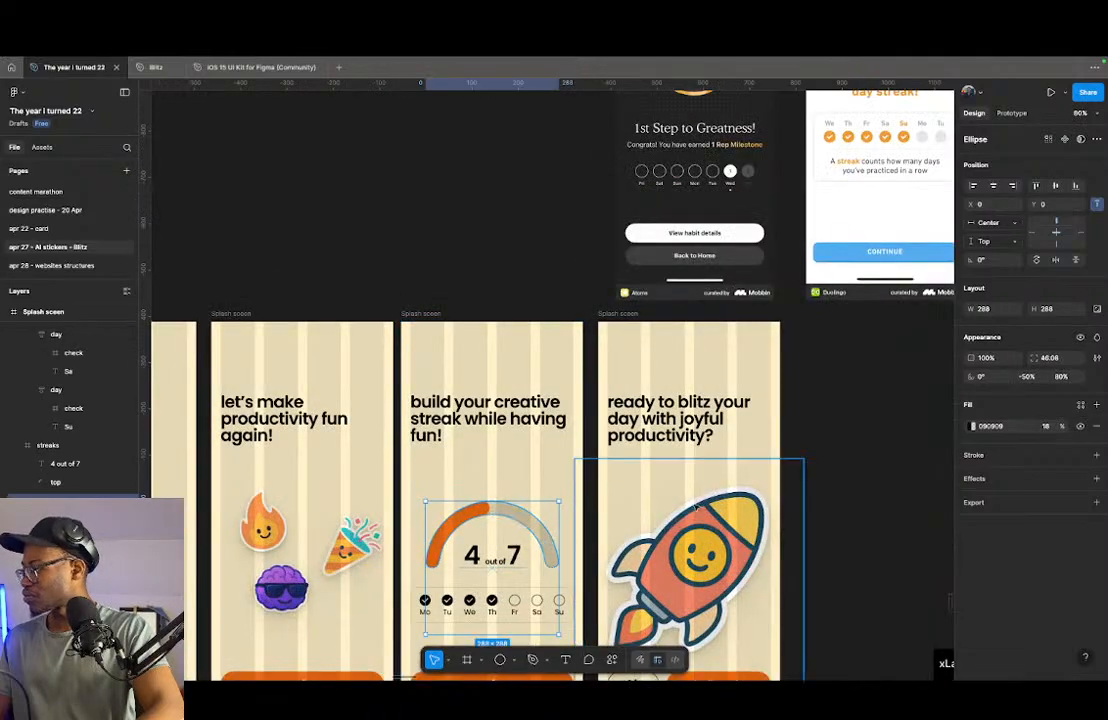
pyautogui.click(997, 427)
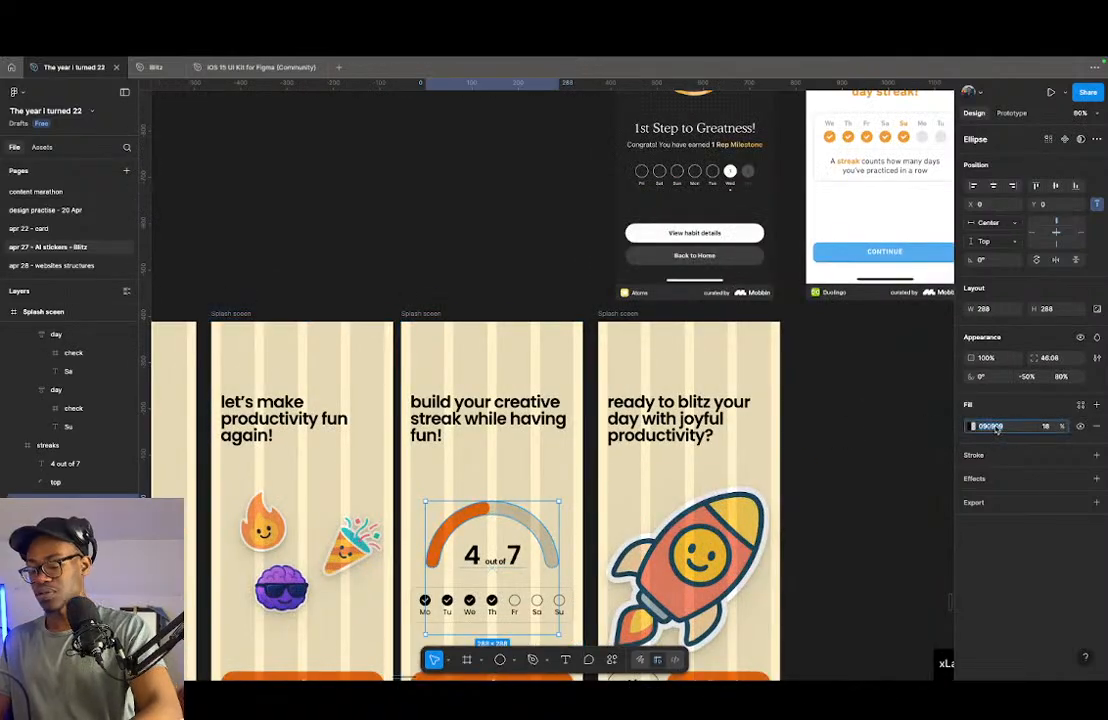
pyautogui.press('super+c')
# - Apply the copied colour 090909 to the streak gauge's base ring and set the fill opacity to 18%
pyautogui.scroll(-10, 500, 430)
pyautogui.scroll(2, 710, 403)
pyautogui.scroll(8, 832, 328)
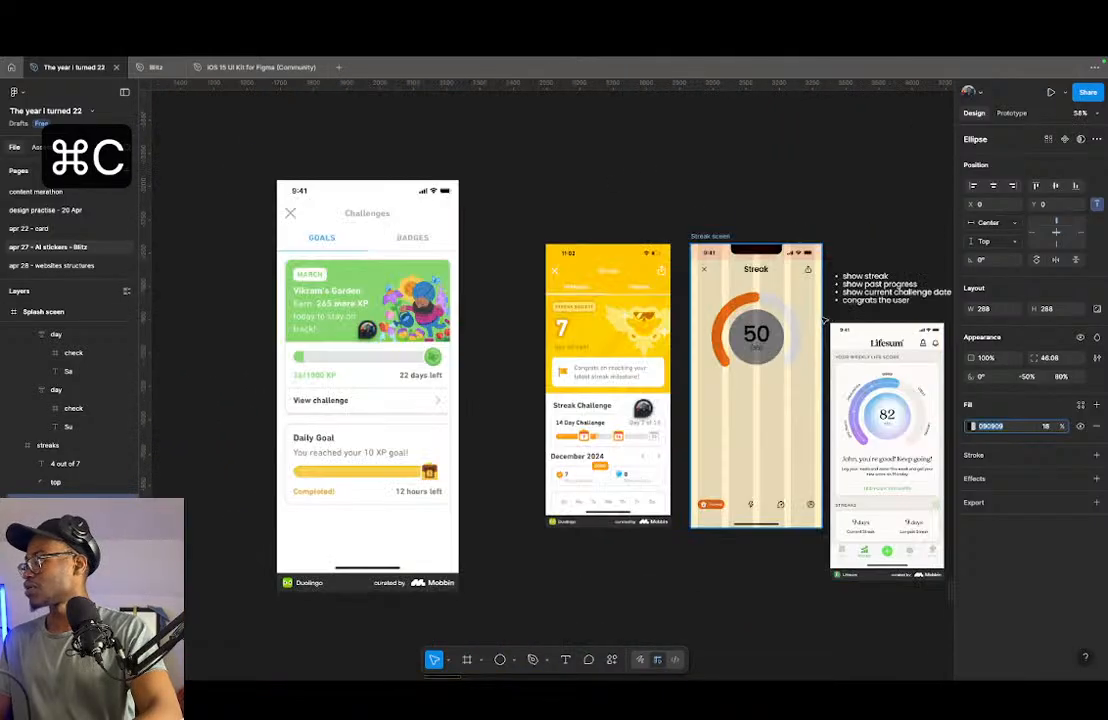
pyautogui.scroll(5, 796, 330)
pyautogui.click(799, 336)
pyautogui.click(981, 427)
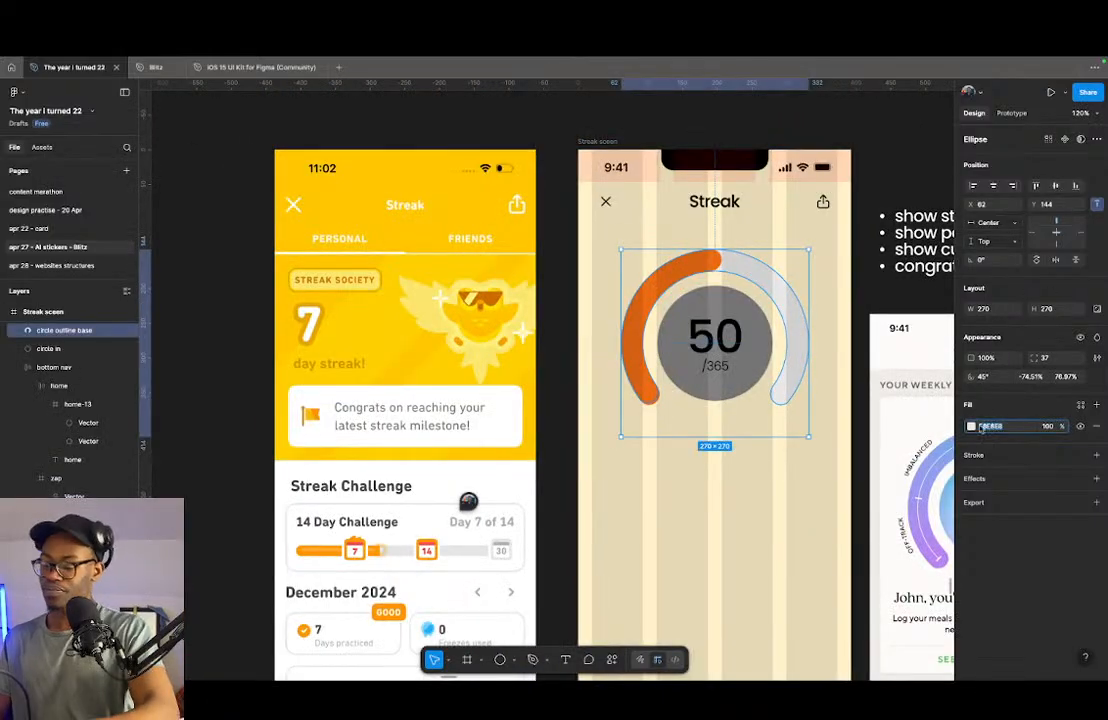
pyautogui.press('super+v')
pyautogui.press('Return')
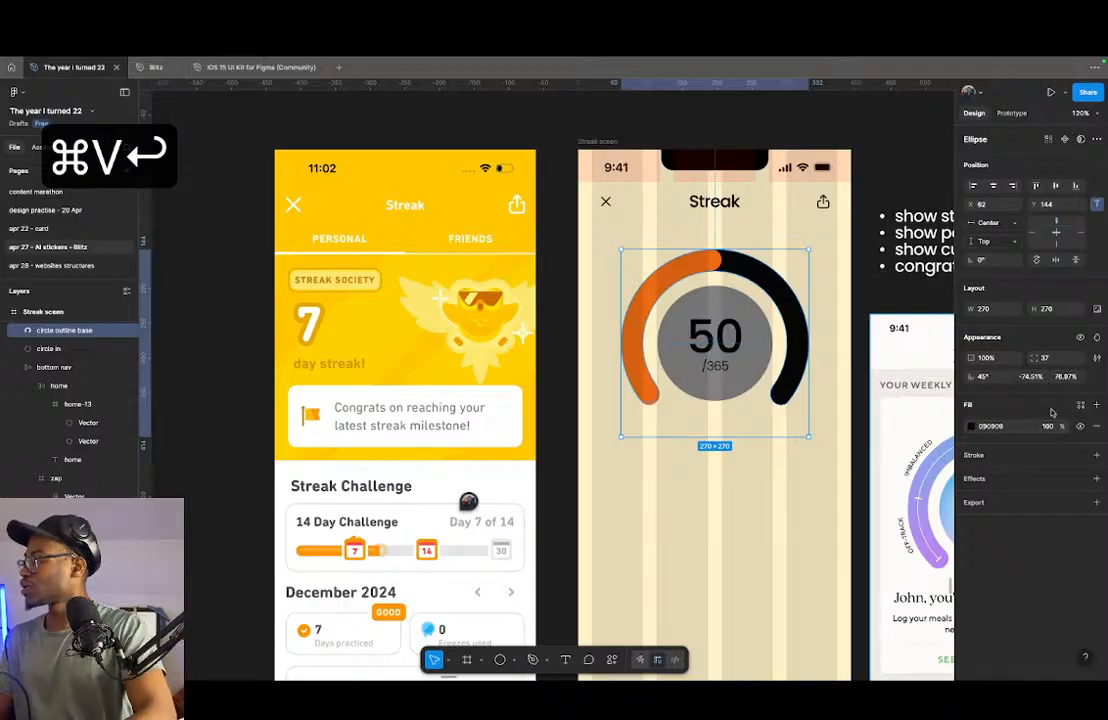
pyautogui.write('18')
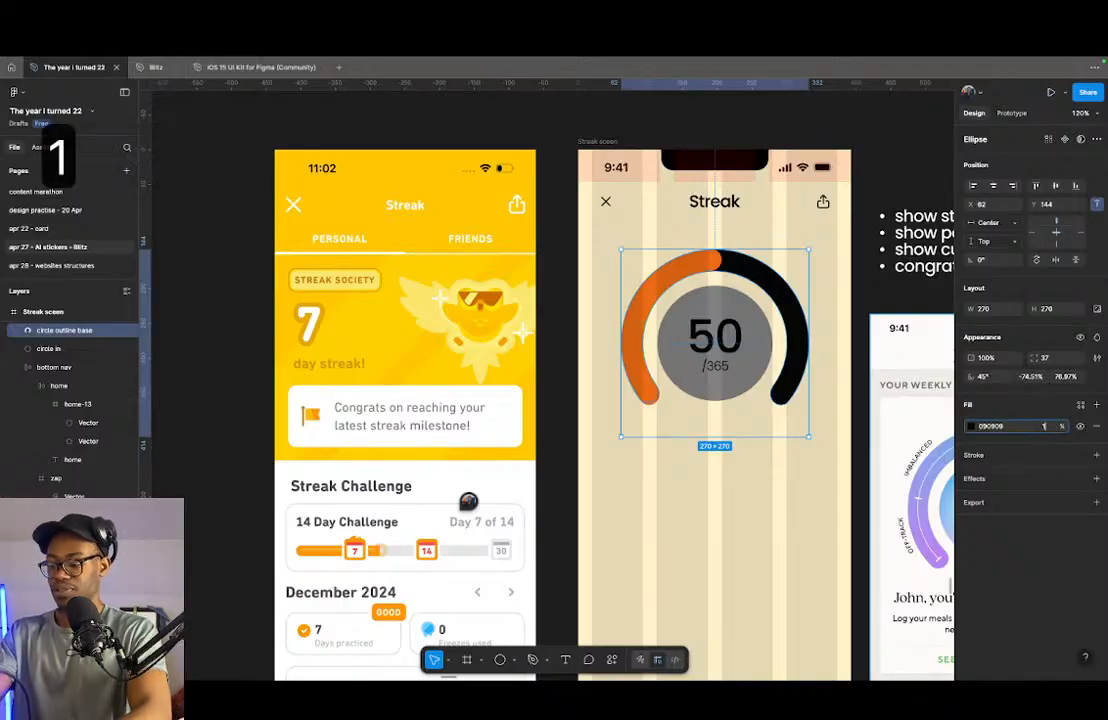
pyautogui.press('Return')
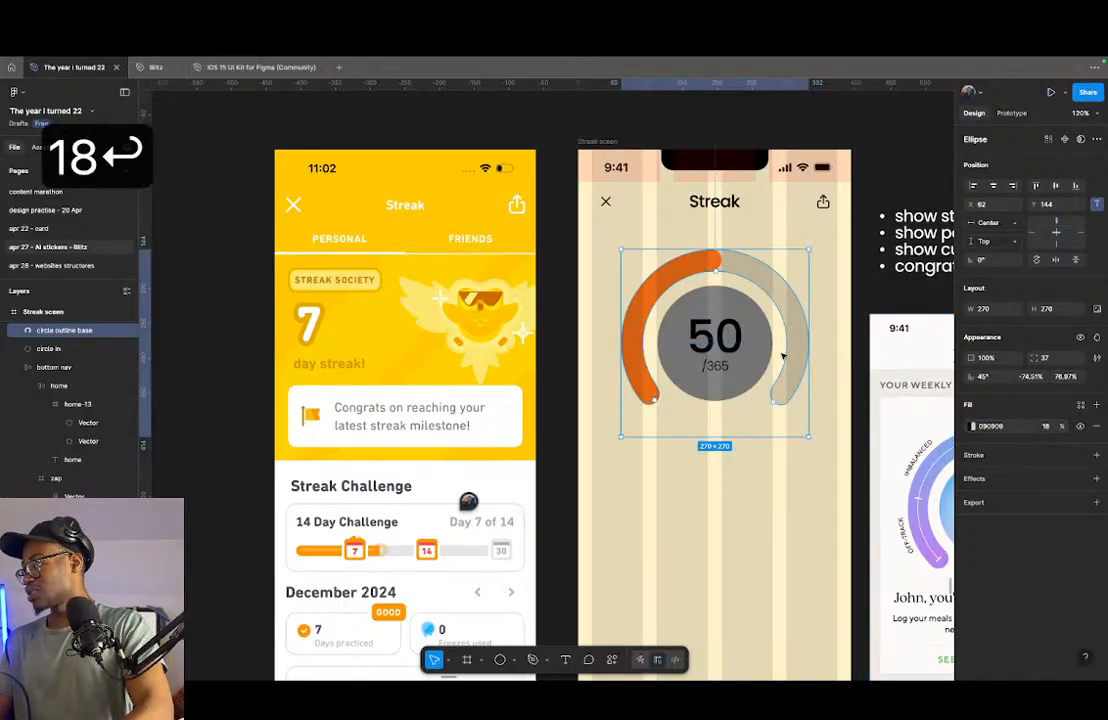
# - Set the gauge's inner circle fill to black 000000 at 18% opacity
pyautogui.click(768, 350)
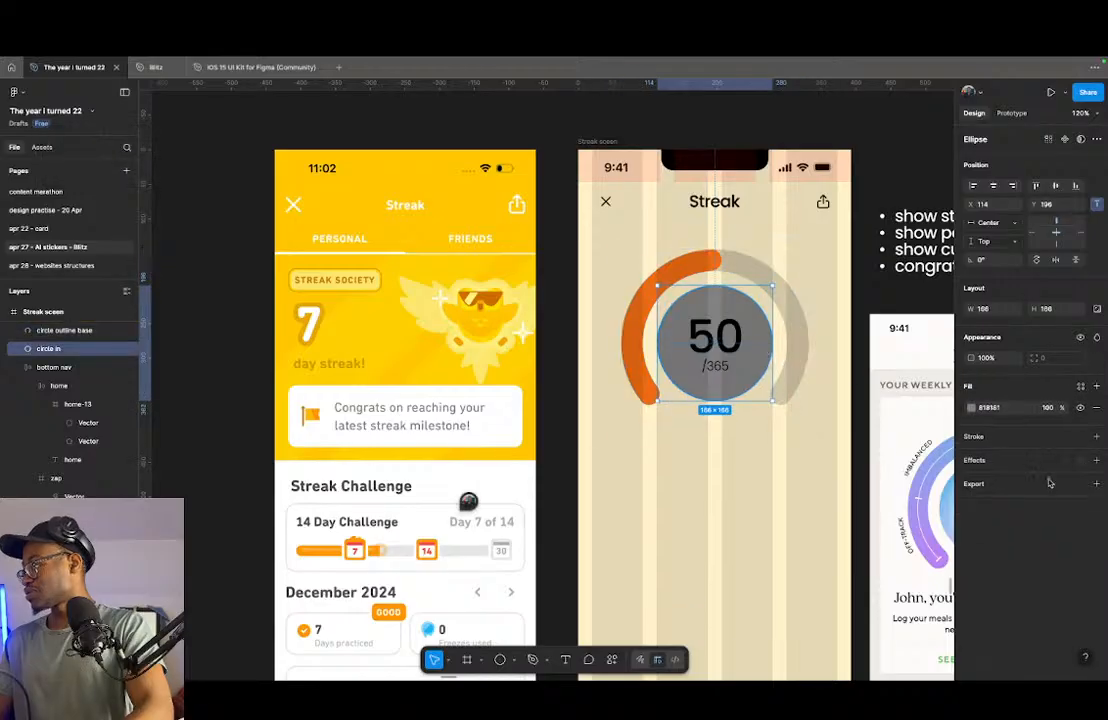
pyautogui.click(968, 408)
pyautogui.moveTo(899, 481); pyautogui.dragTo(790, 490)
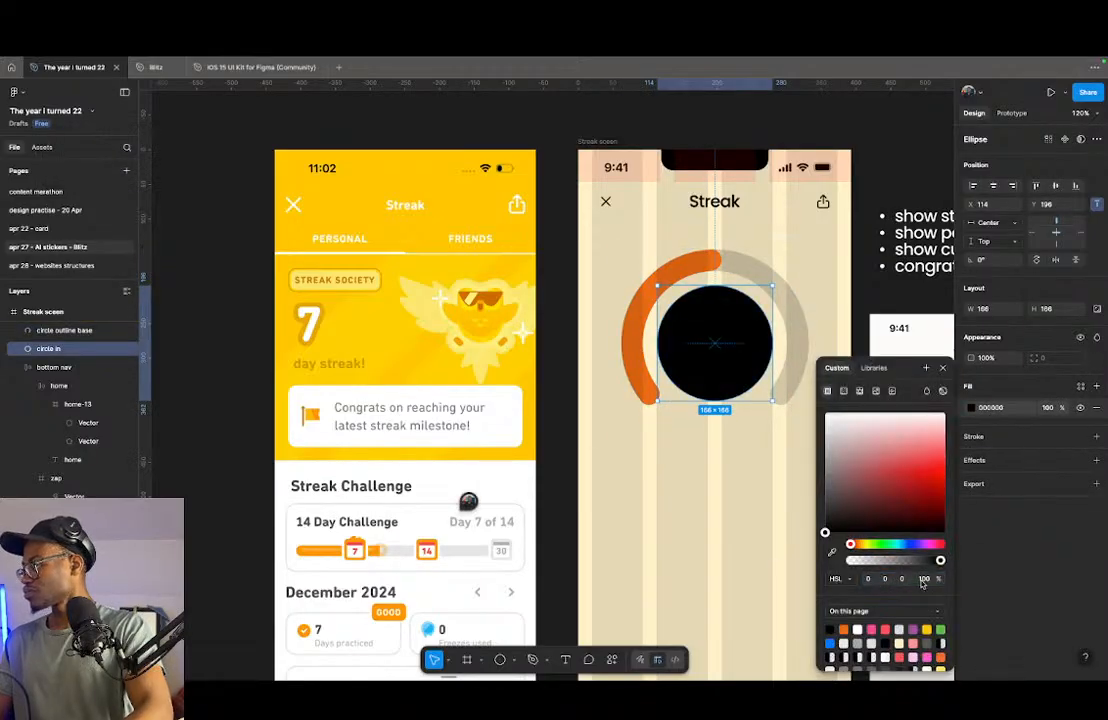
pyautogui.write('18')
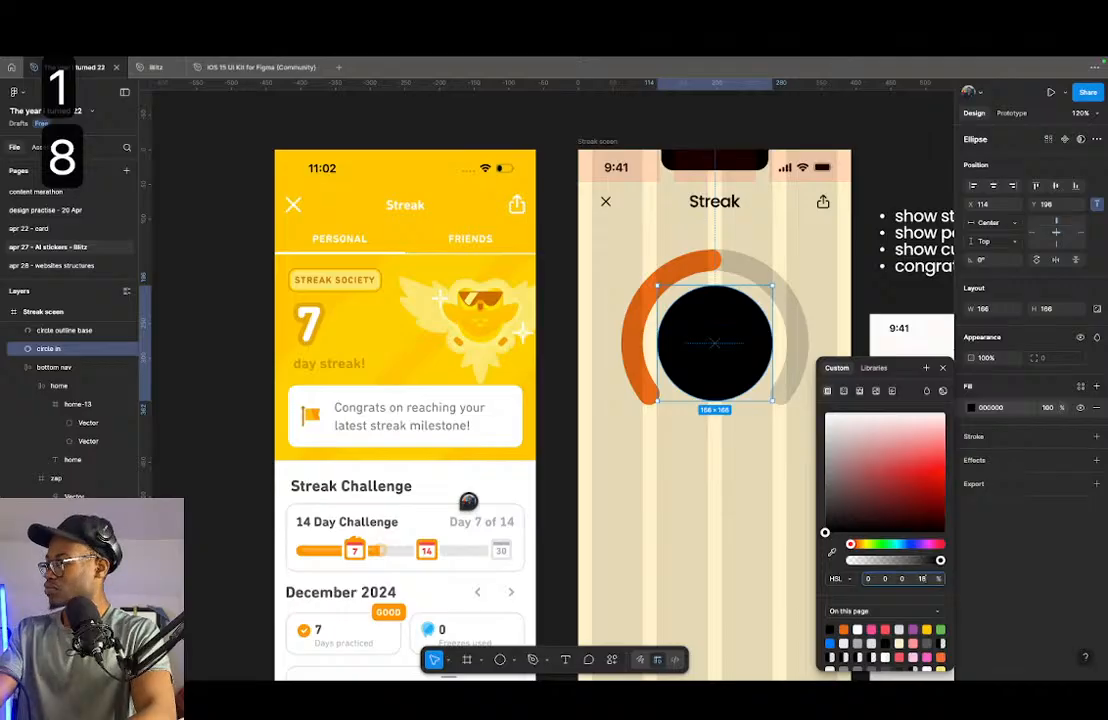
pyautogui.press('Return')
pyautogui.click(715, 475)
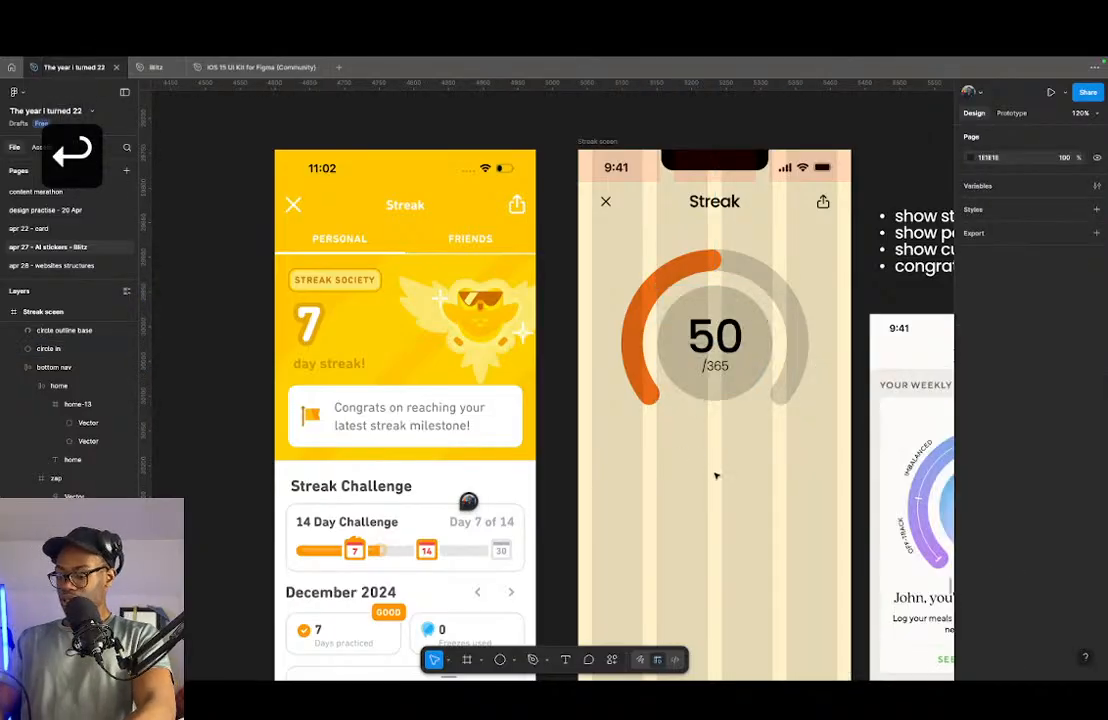
# - Hide the layout guides and compare the streak gauge with the Lifesum reference gauge up close
pyautogui.hotkey('shift', 'g')
pyautogui.moveTo(758, 444); pyautogui.dragTo(517, 455)
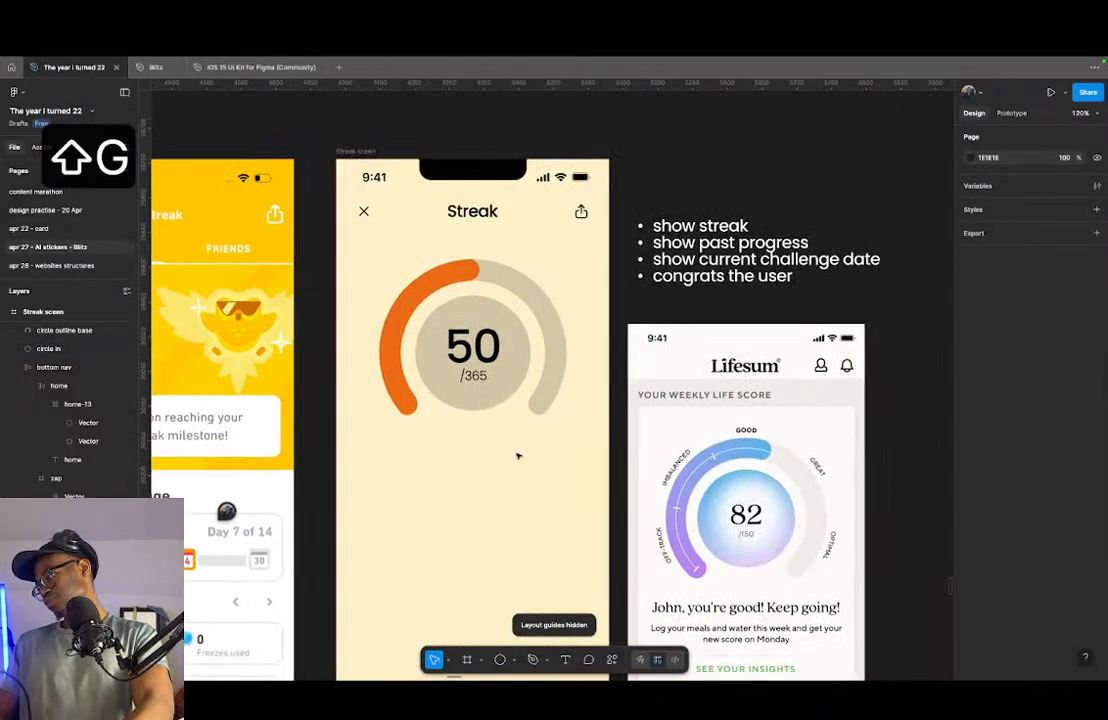
pyautogui.scroll(1, 441, 334)
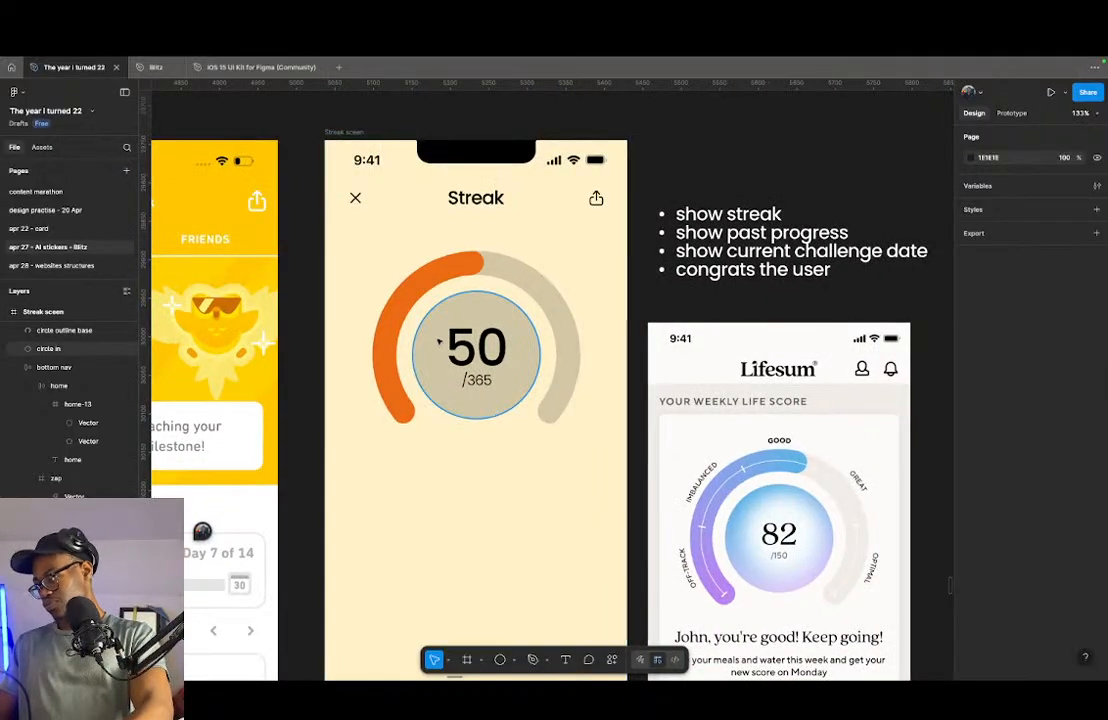
pyautogui.moveTo(786, 431); pyautogui.dragTo(640, 337)
pyautogui.scroll(10, 732, 392)
pyautogui.scroll(-6, 680, 399)
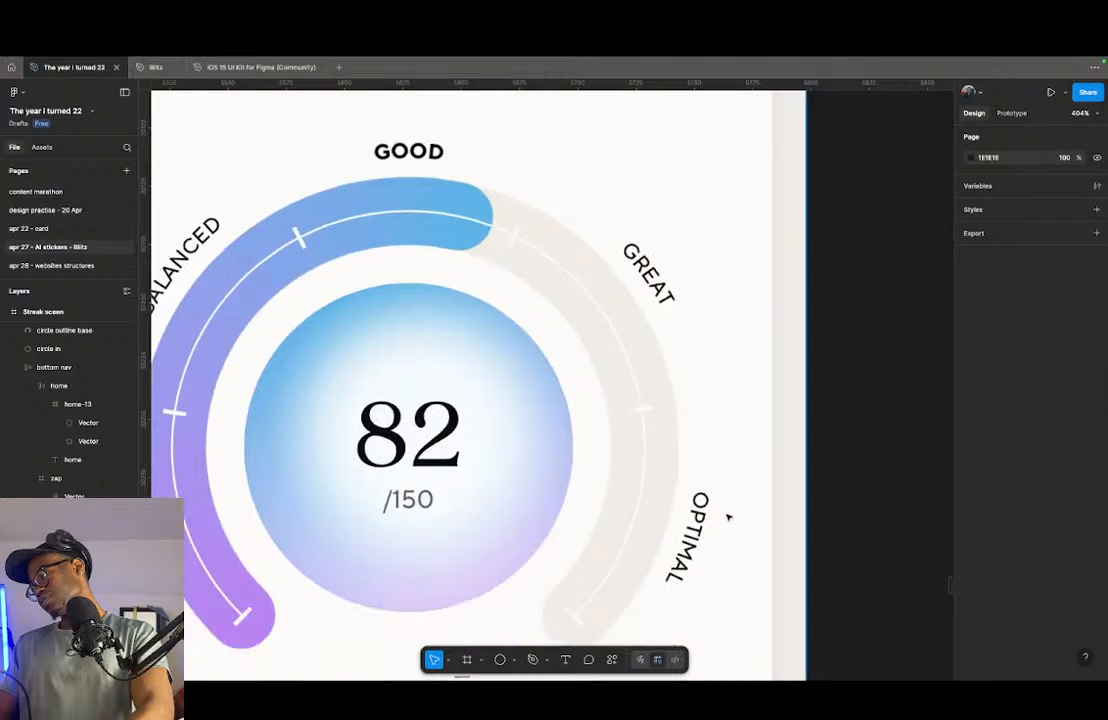
pyautogui.scroll(-2, 670, 465)
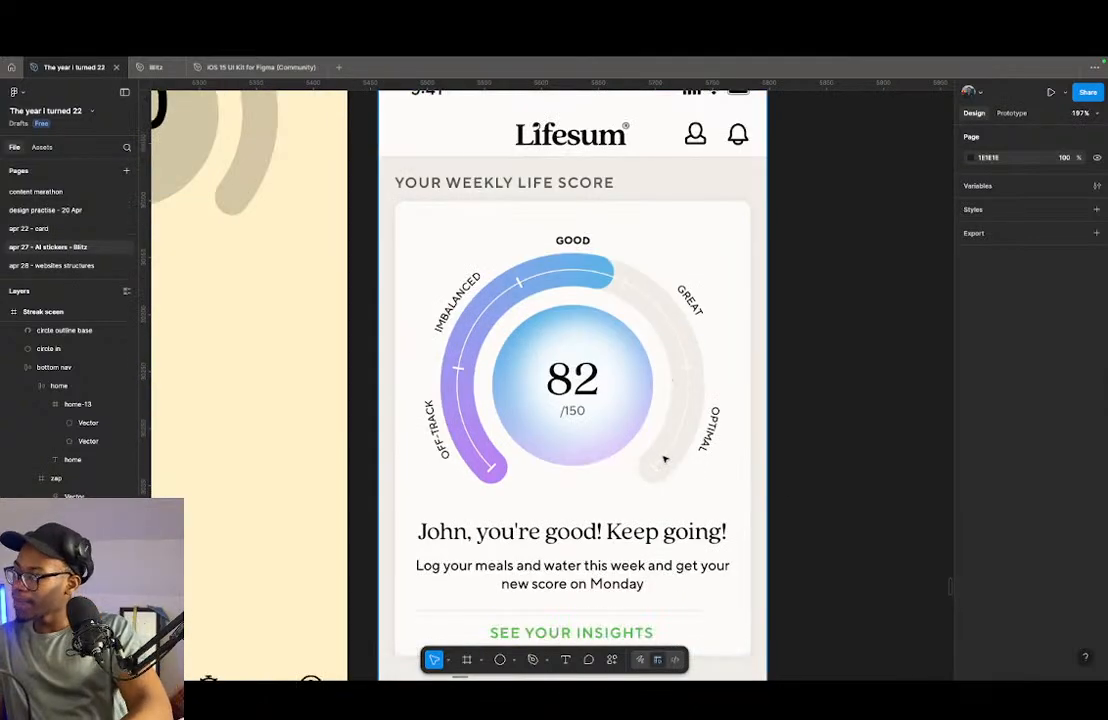
pyautogui.scroll(-9, 714, 464)
pyautogui.scroll(4, 506, 351)
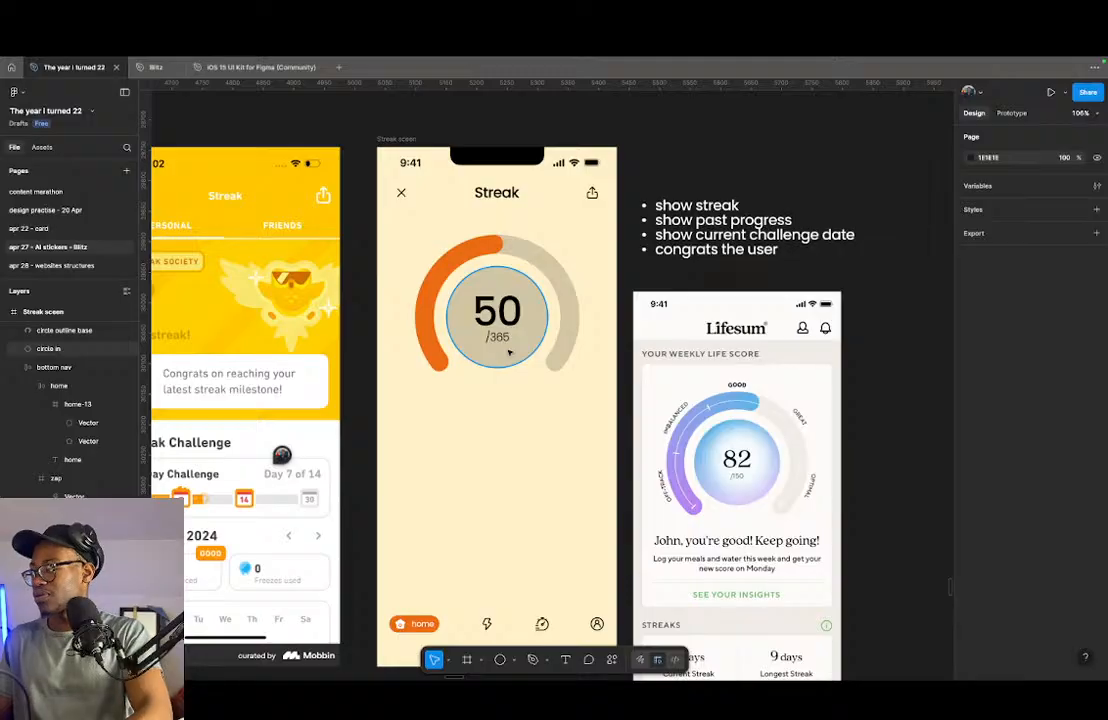
# - Wrap the count text, inner circle and both rings in one frame and rename it "Streak"
pyautogui.click(482, 313)
pyautogui.click(487, 275)
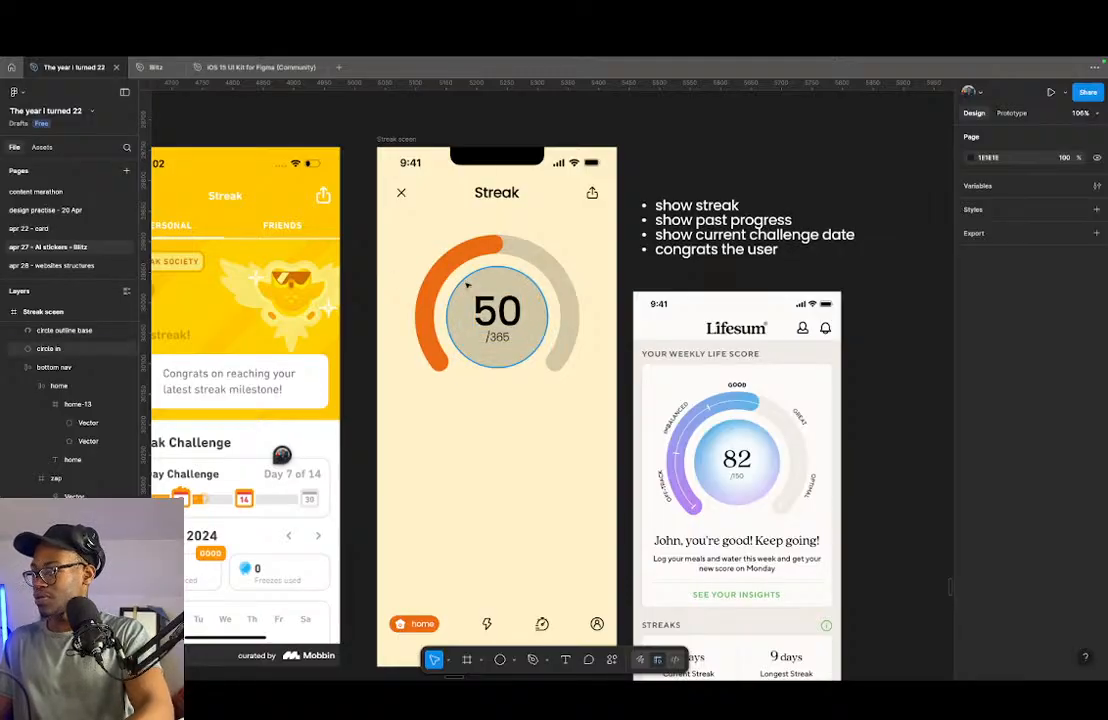
pyautogui.click(466, 285)
pyautogui.moveTo(624, 235); pyautogui.dragTo(396, 388)
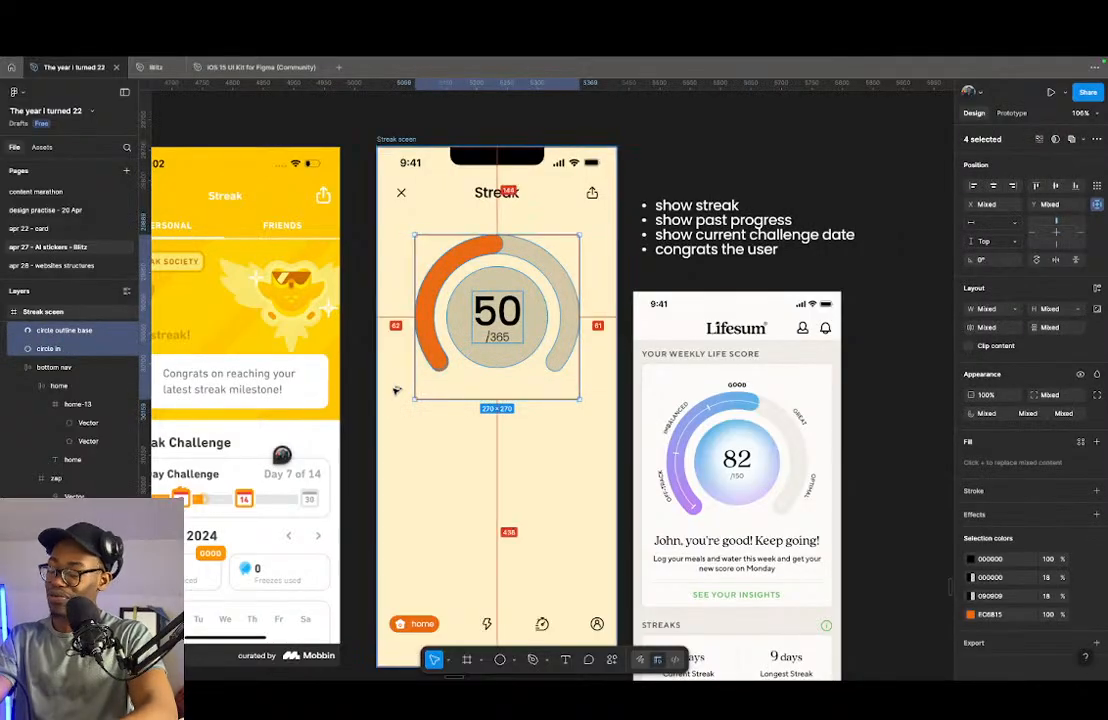
pyautogui.press('alt+super+g')
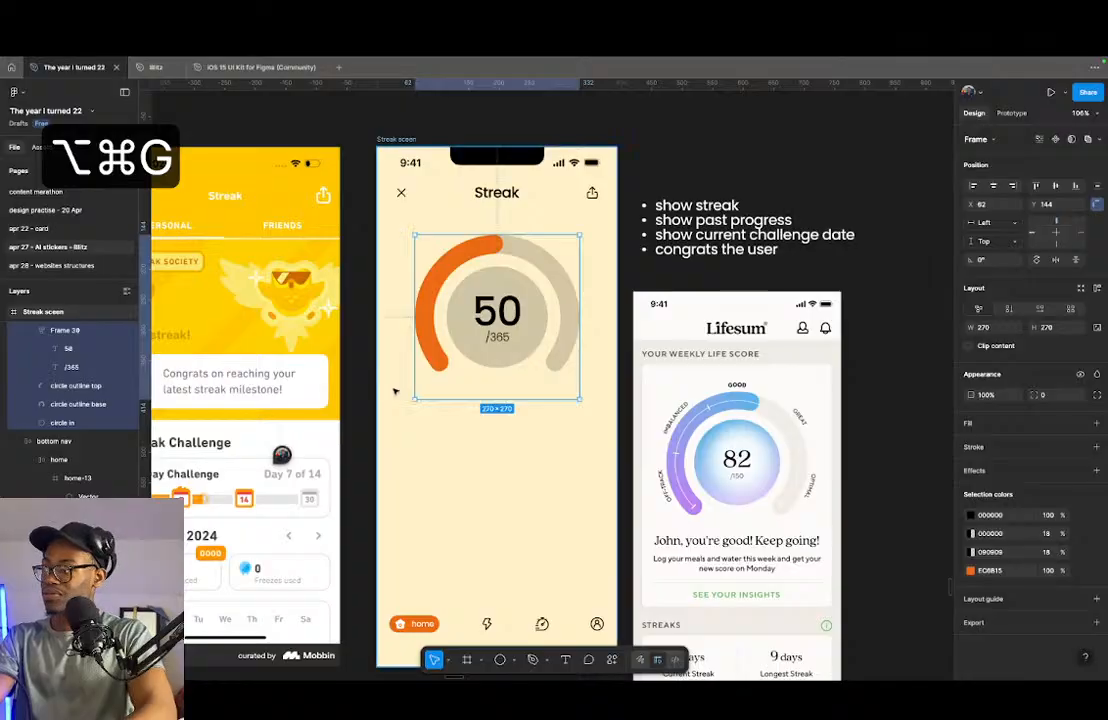
pyautogui.press('super+r')
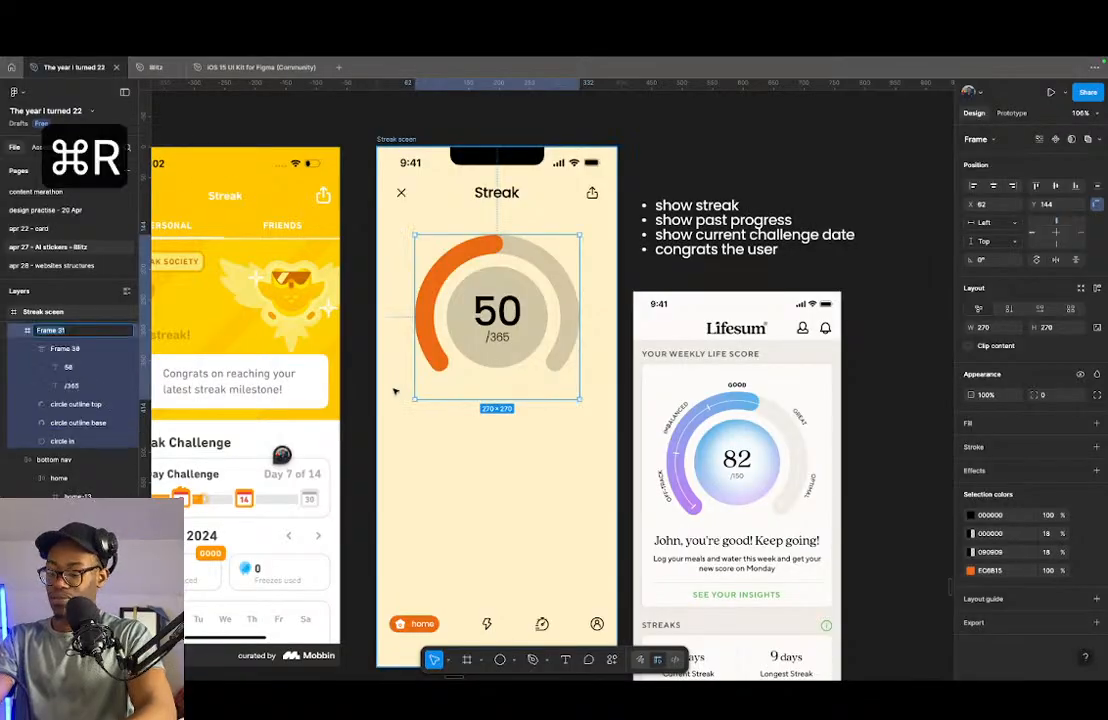
pyautogui.write('Streak')
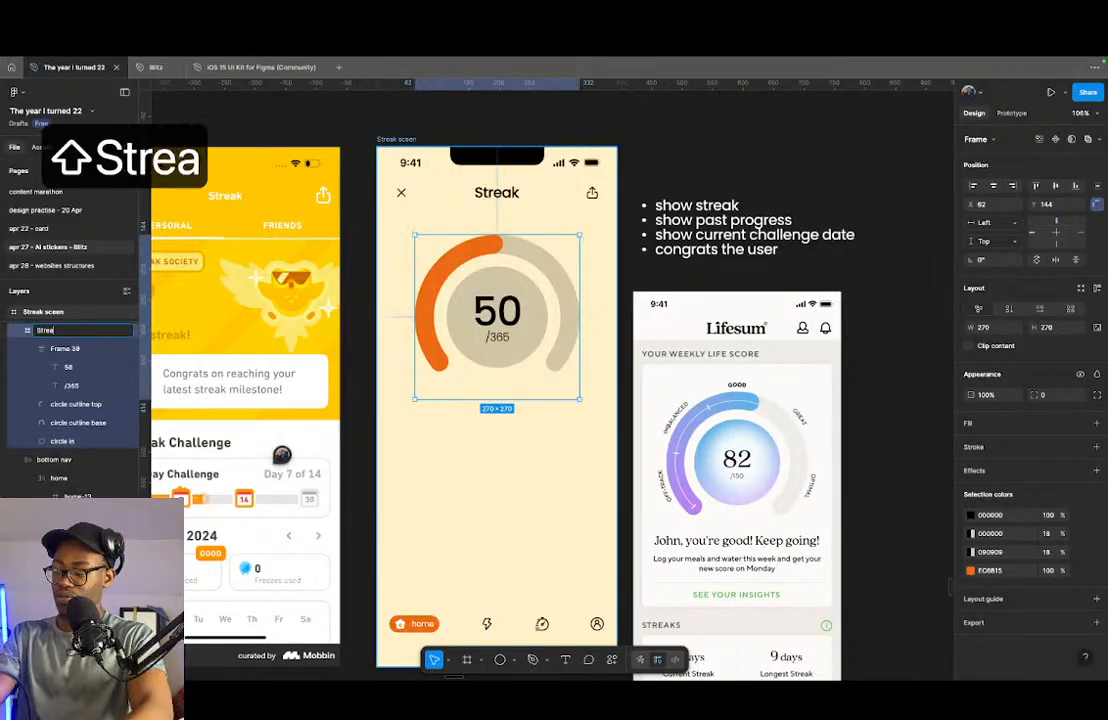
pyautogui.press('Return')
# - Shorten the gauge frame to a height of 225 so its lower edge meets the ring ends
pyautogui.moveTo(511, 410); pyautogui.dragTo(518, 373)
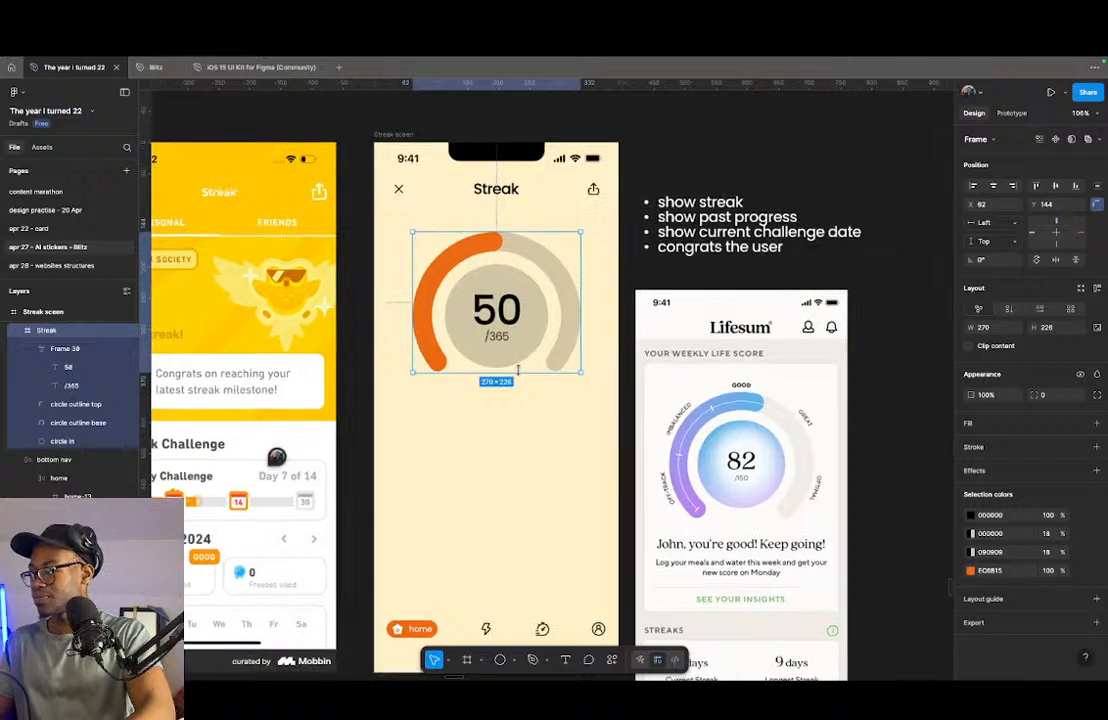
pyautogui.scroll(8, 505, 372)
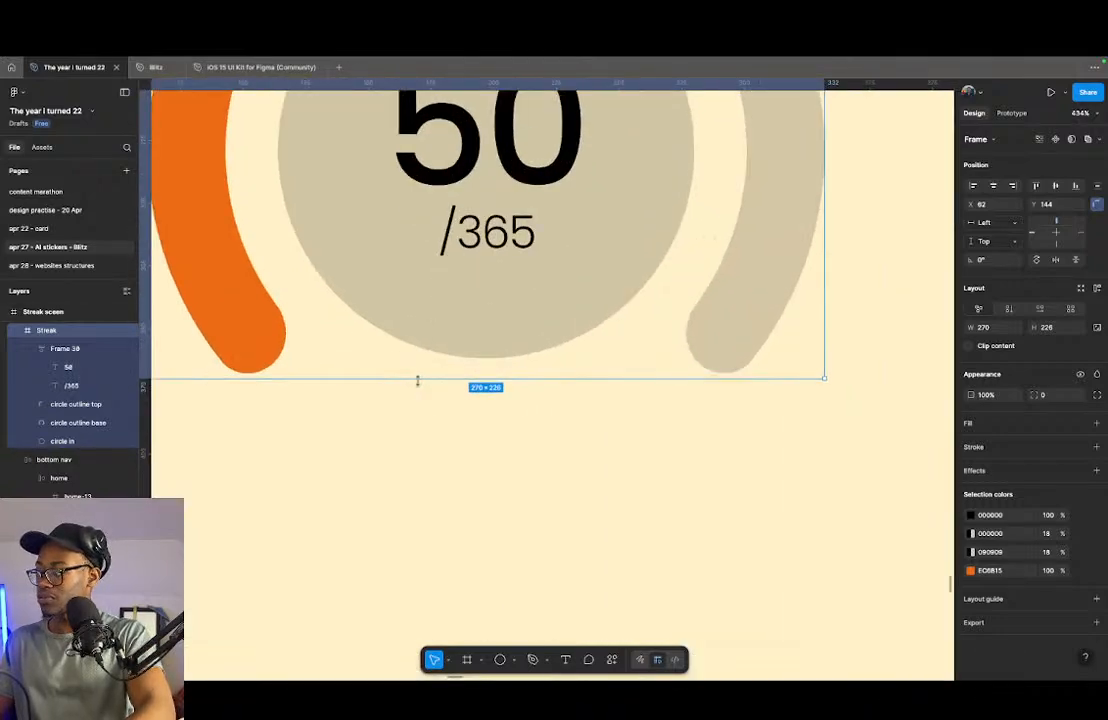
pyautogui.moveTo(418, 378); pyautogui.dragTo(418, 374)
pyautogui.scroll(-6, 406, 411)
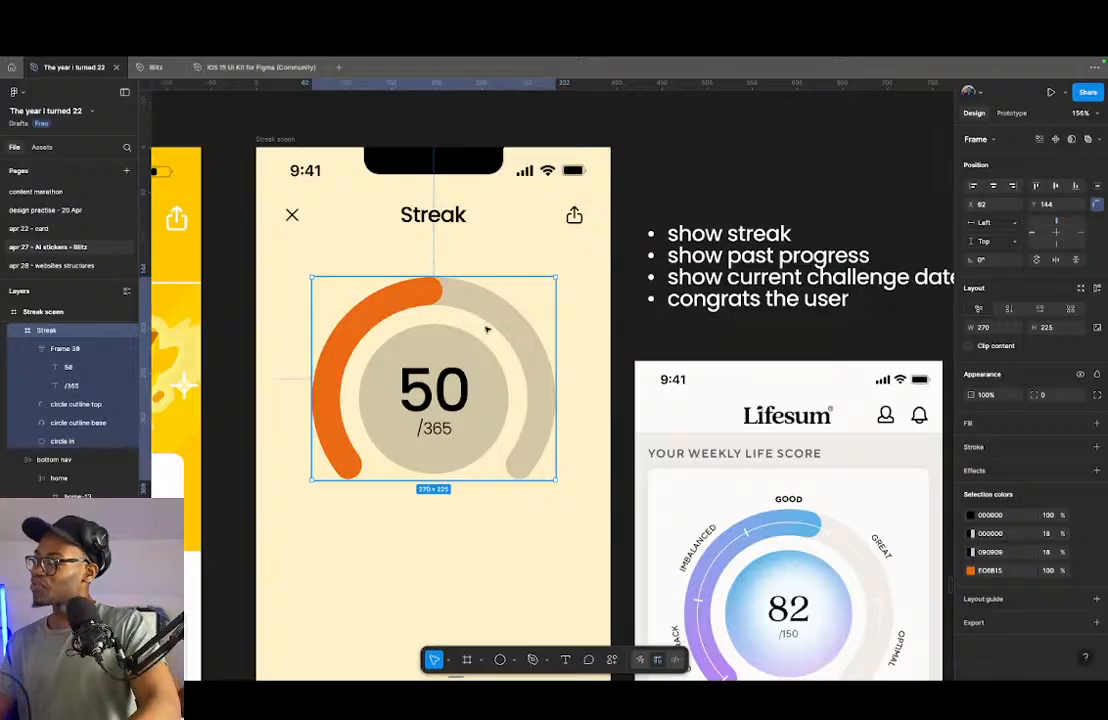
# - Duplicate the "Streak" title, place the copy centred below the gauge and change its text to "Well done!"
pyautogui.scroll(-3, 430, 299)
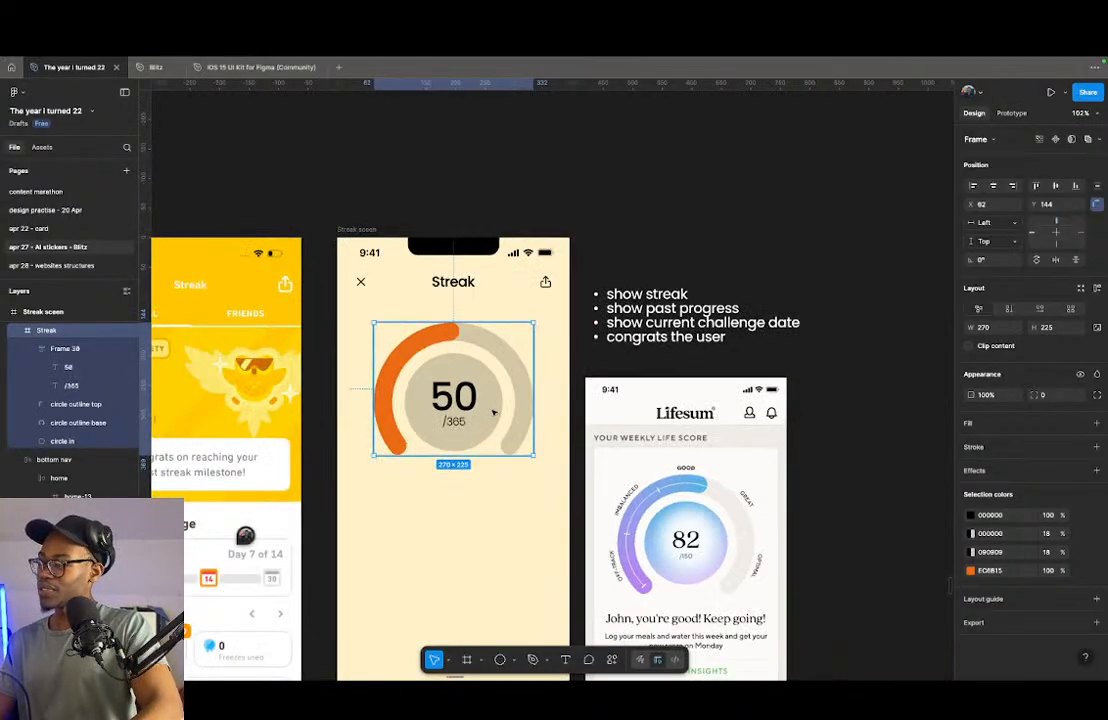
pyautogui.scroll(-2, 514, 457)
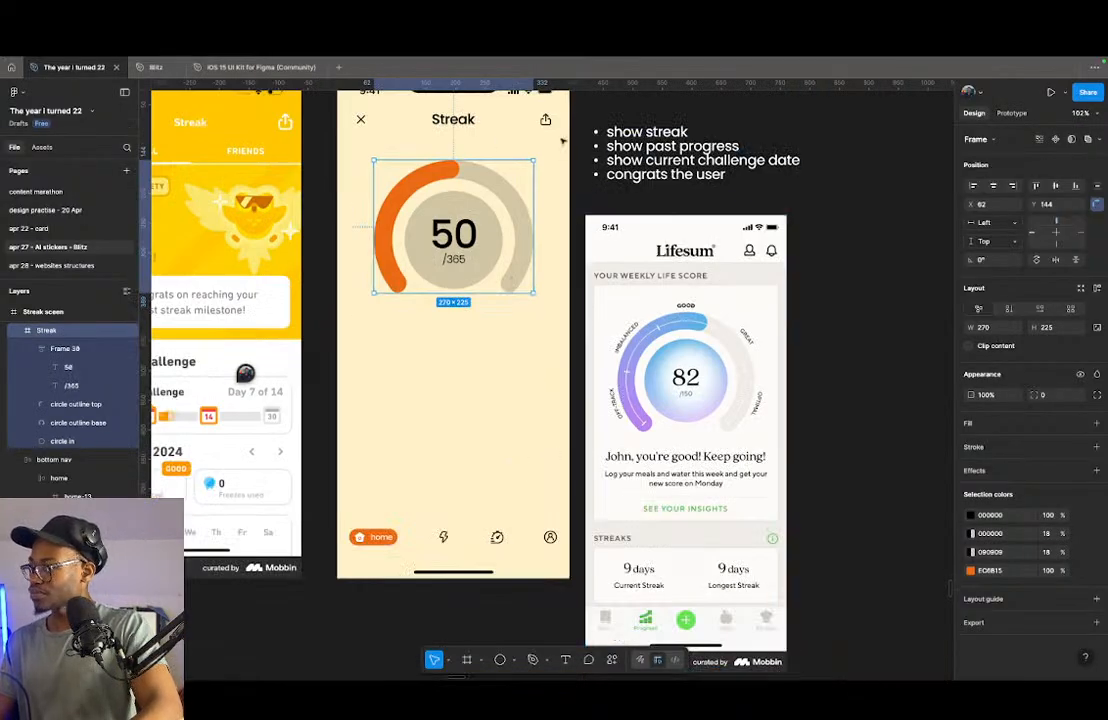
pyautogui.keyDown('super'); pyautogui.click(462, 119); pyautogui.keyUp('super')
pyautogui.moveTo(462, 119); pyautogui.dragTo(453, 348)
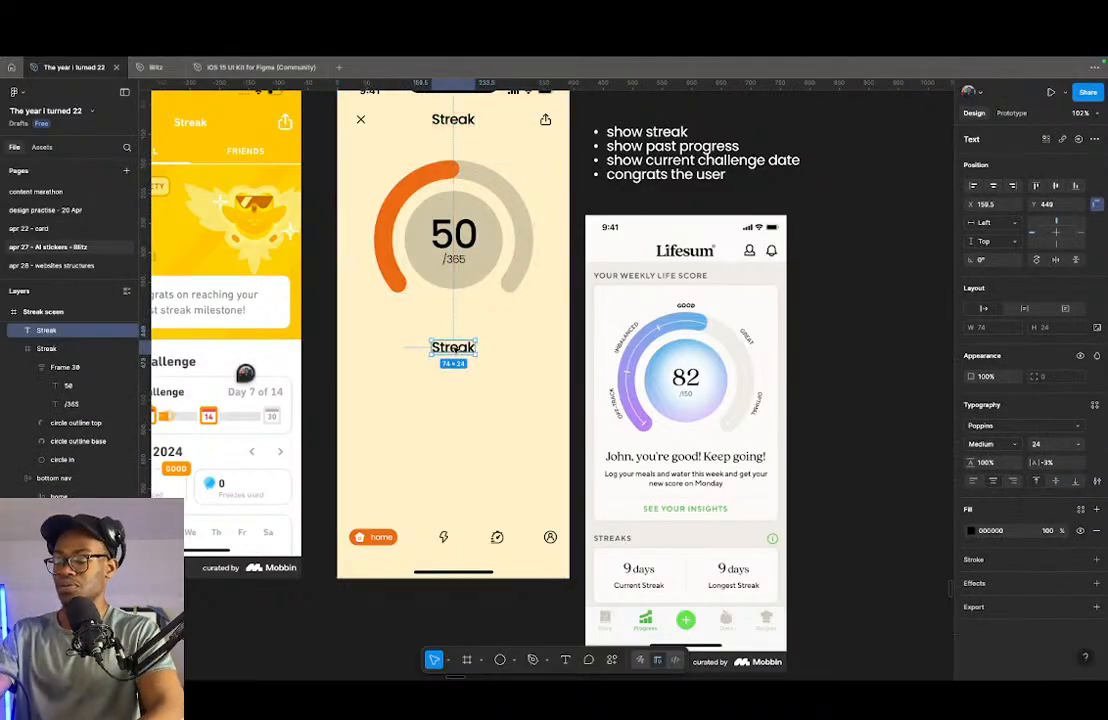
pyautogui.hotkey('shift', 'j')
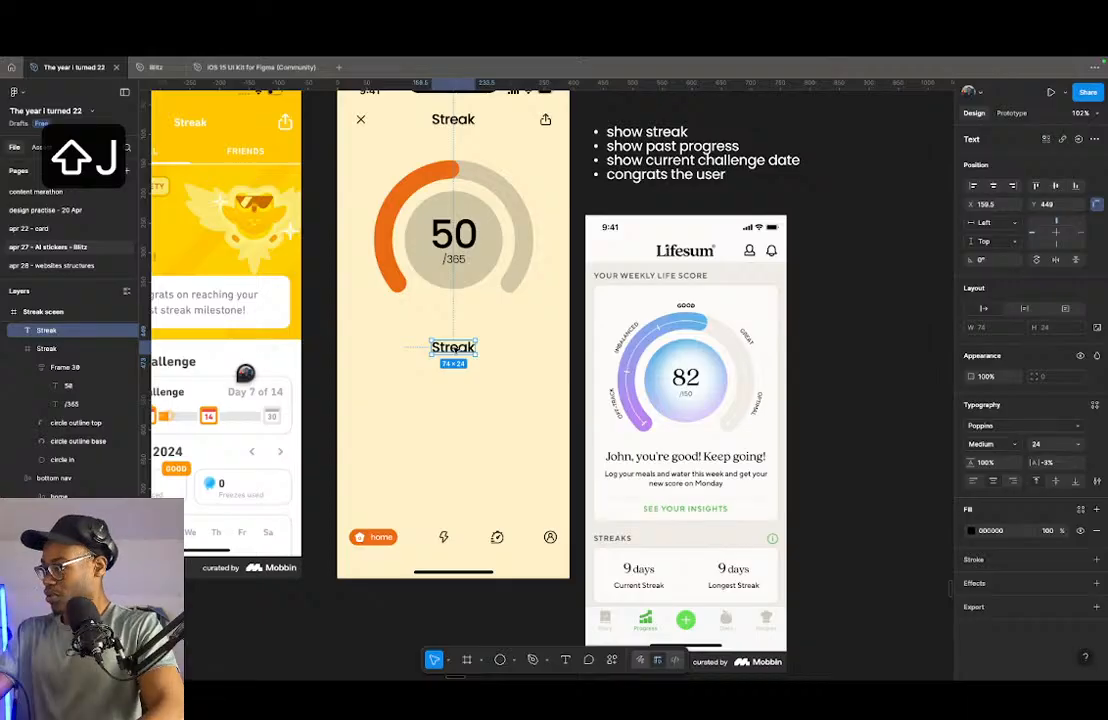
pyautogui.doubleClick(453, 347)
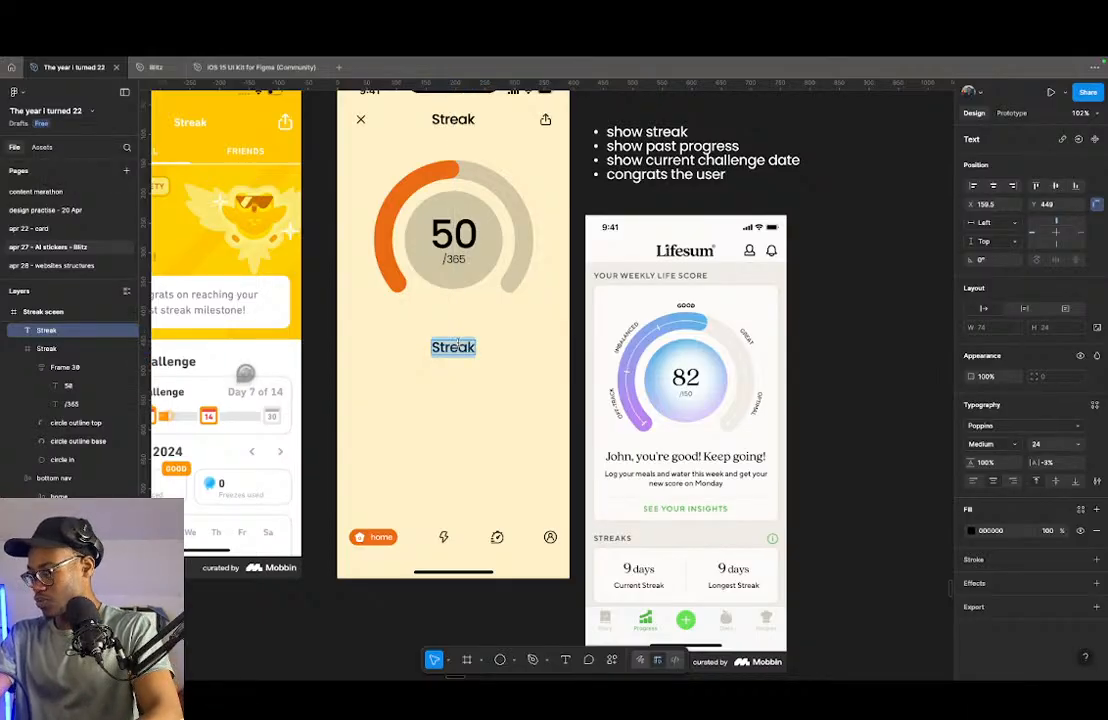
pyautogui.write('Well')
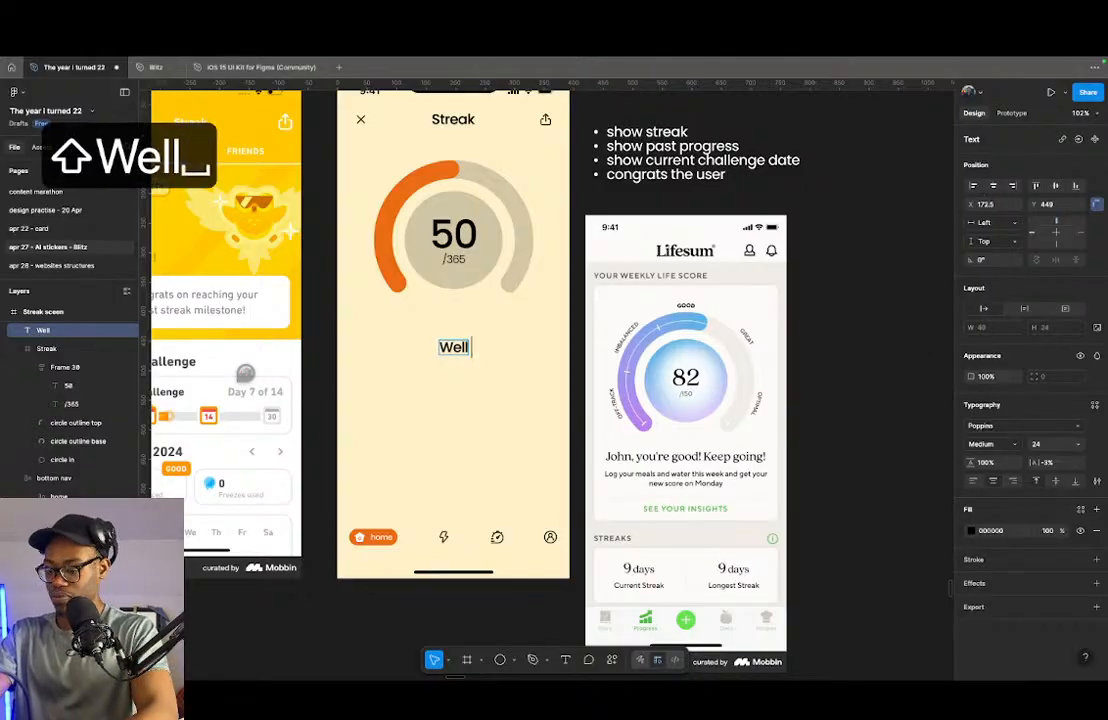
pyautogui.write(' done!')
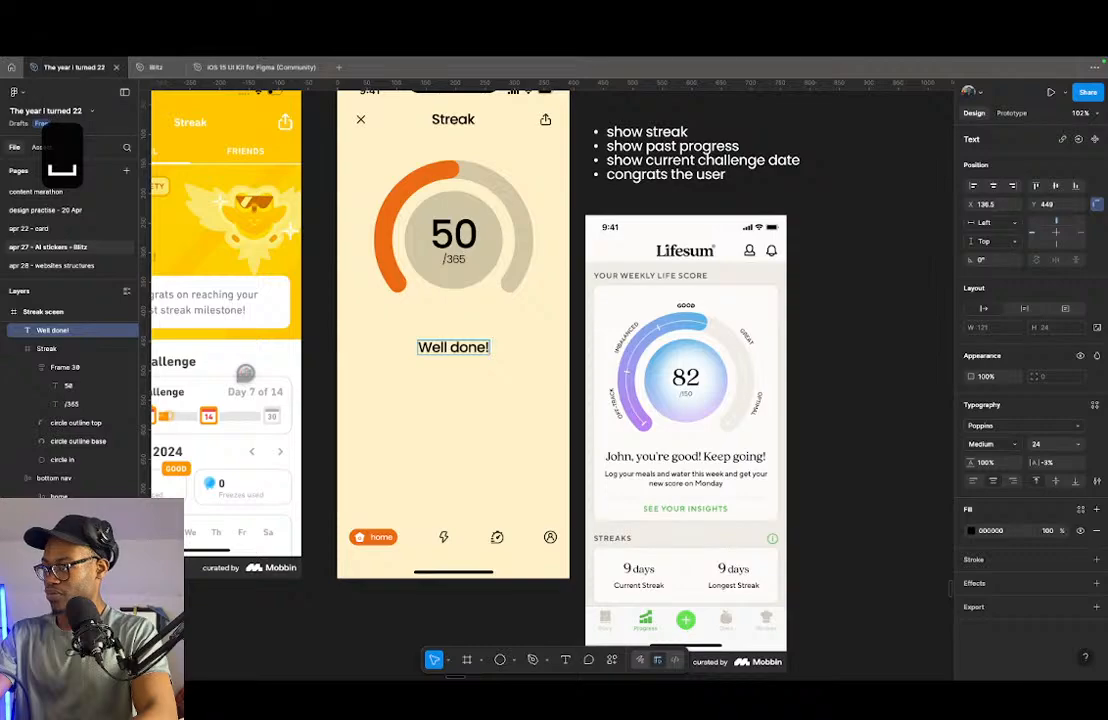
pyautogui.write(' Kee')
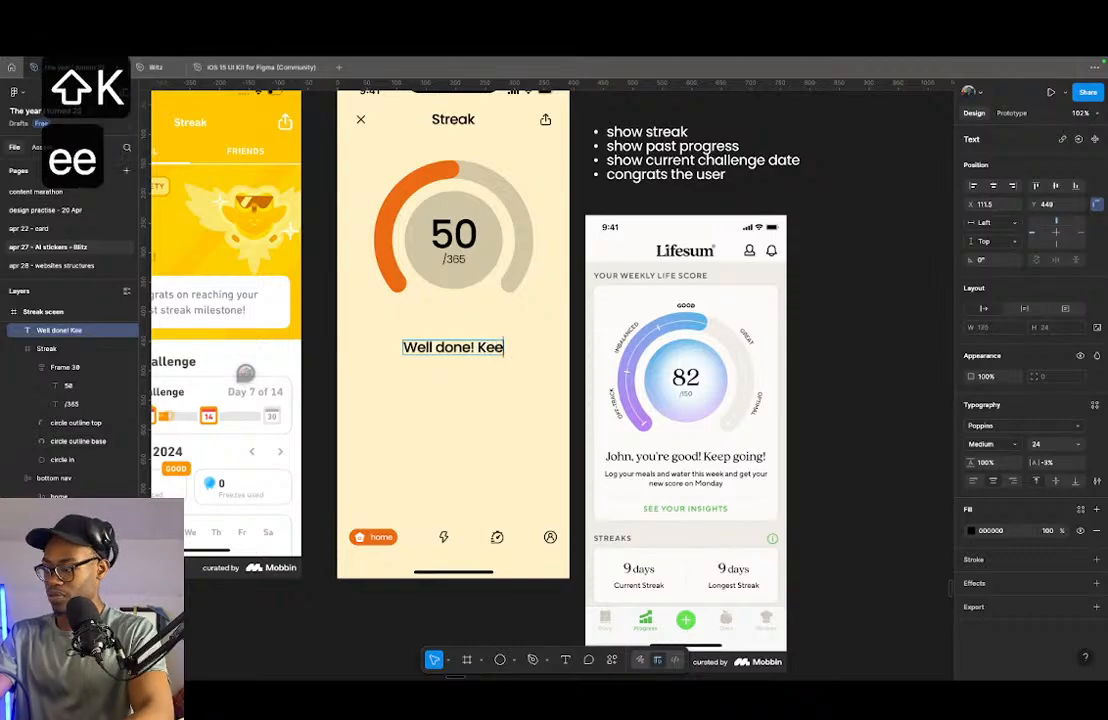
pyautogui.write('p going')
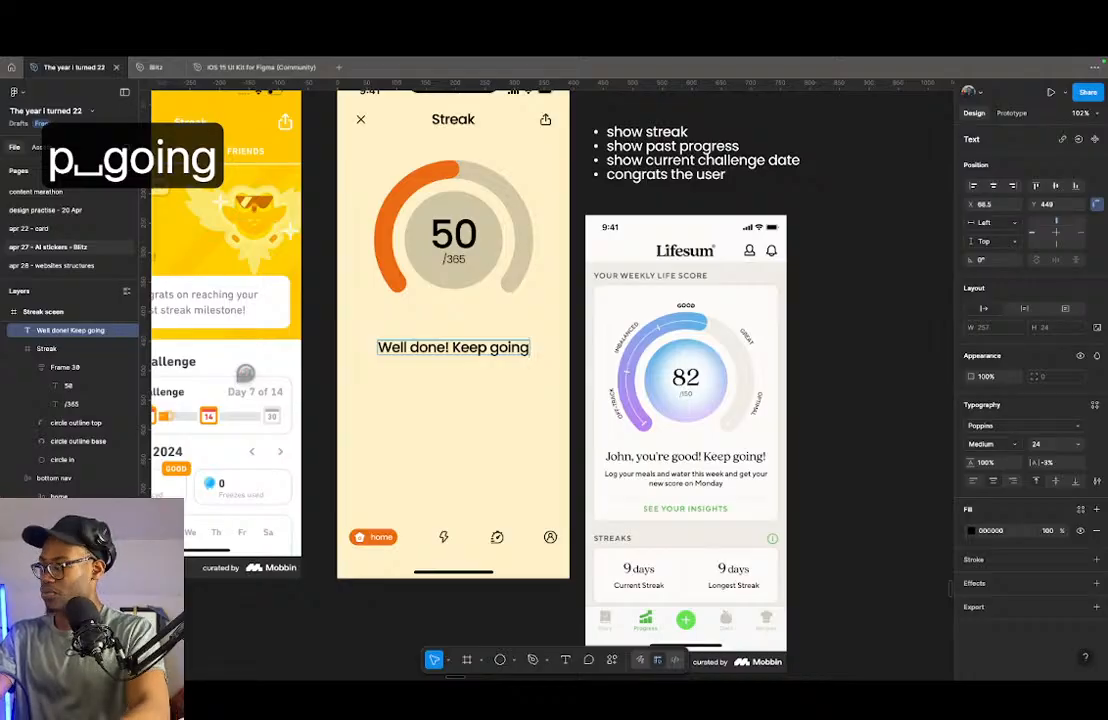
pyautogui.write('!')
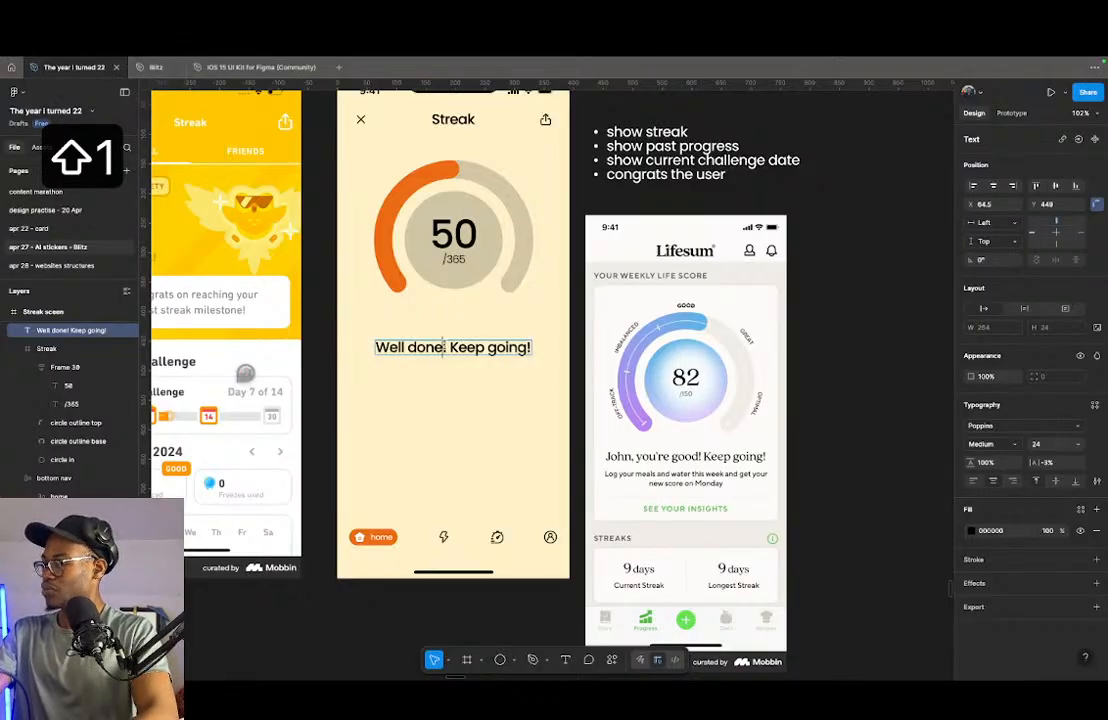
pyautogui.write(', Bob')
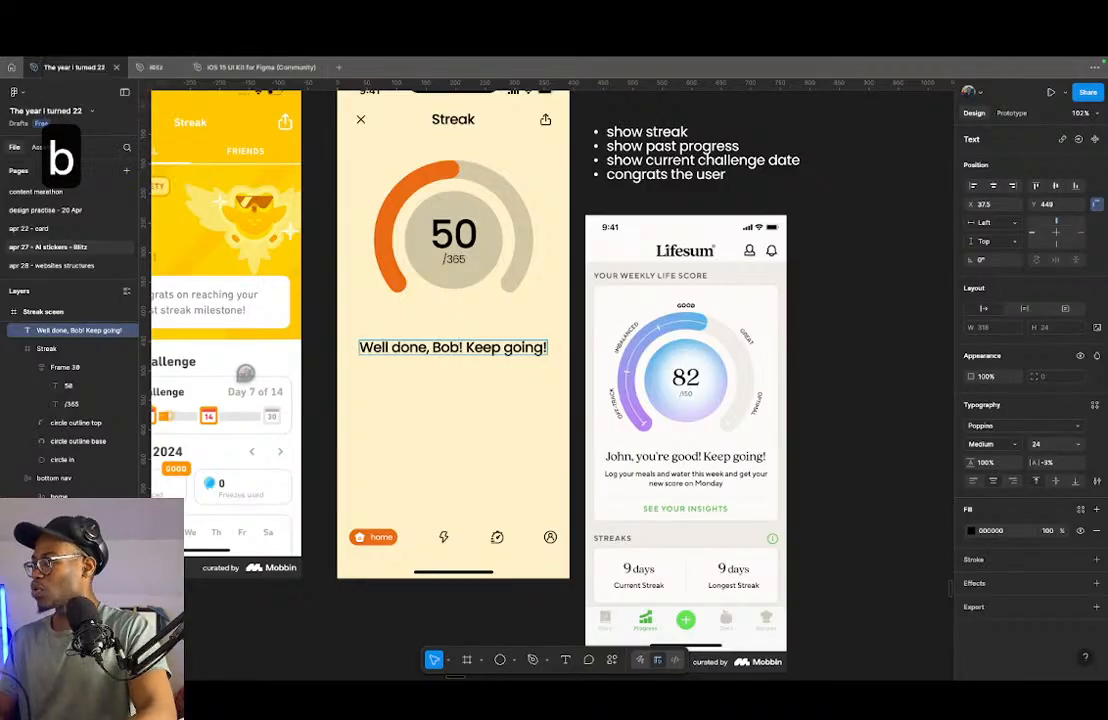
# - Extend the message to "Well done! Keep going!" with a comma and the sample first name after "done", and place a copy directly below
pyautogui.press('Escape')
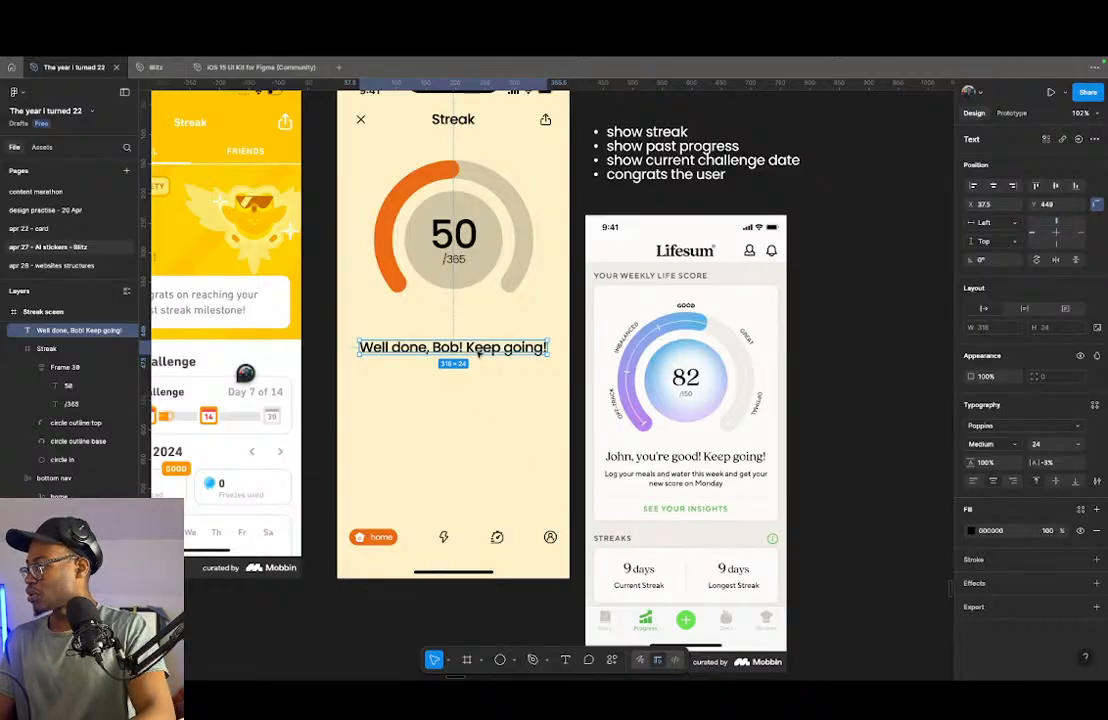
pyautogui.moveTo(473, 351); pyautogui.dragTo(473, 371)
# - Examine the weights, sizes and leading of the text styles in the xLarge typography table
pyautogui.scroll(-10, 541, 488)
pyautogui.scroll(-2, 539, 497)
pyautogui.scroll(10, 424, 376)
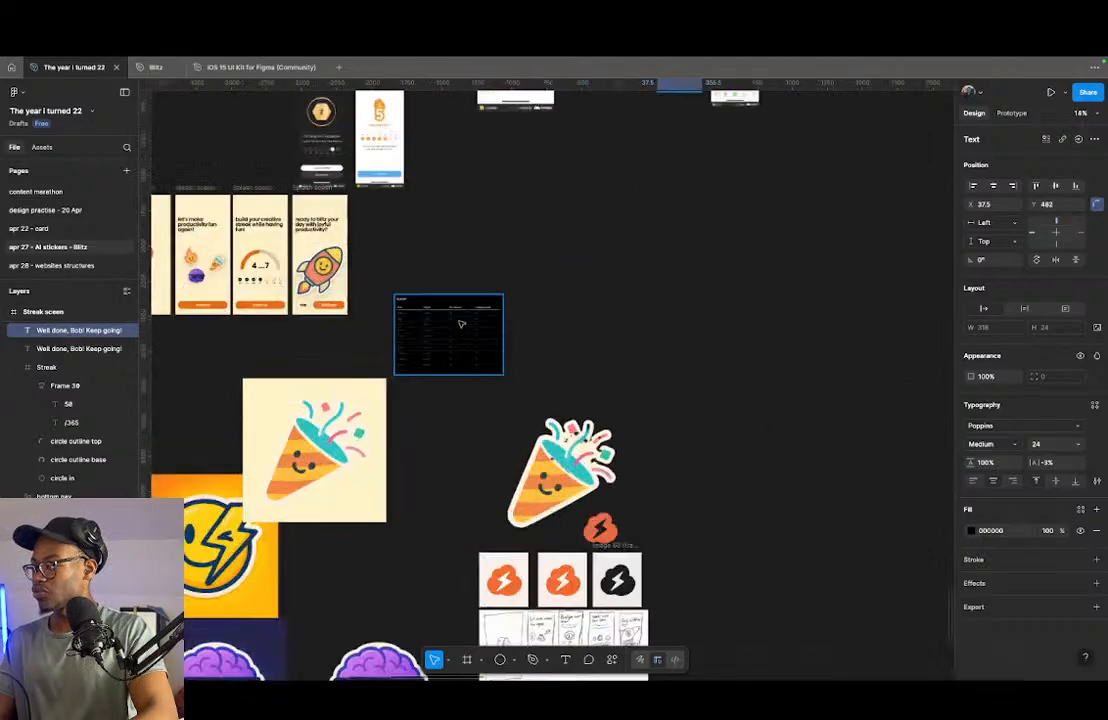
pyautogui.scroll(4, 424, 376)
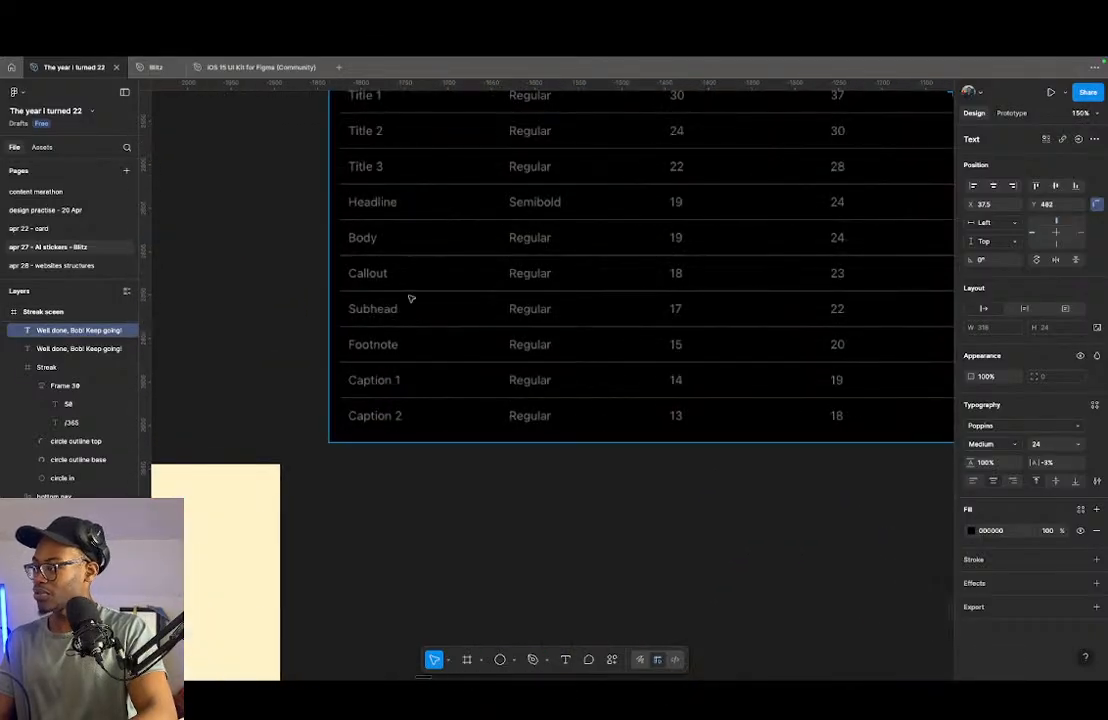
pyautogui.scroll(-4, 502, 398)
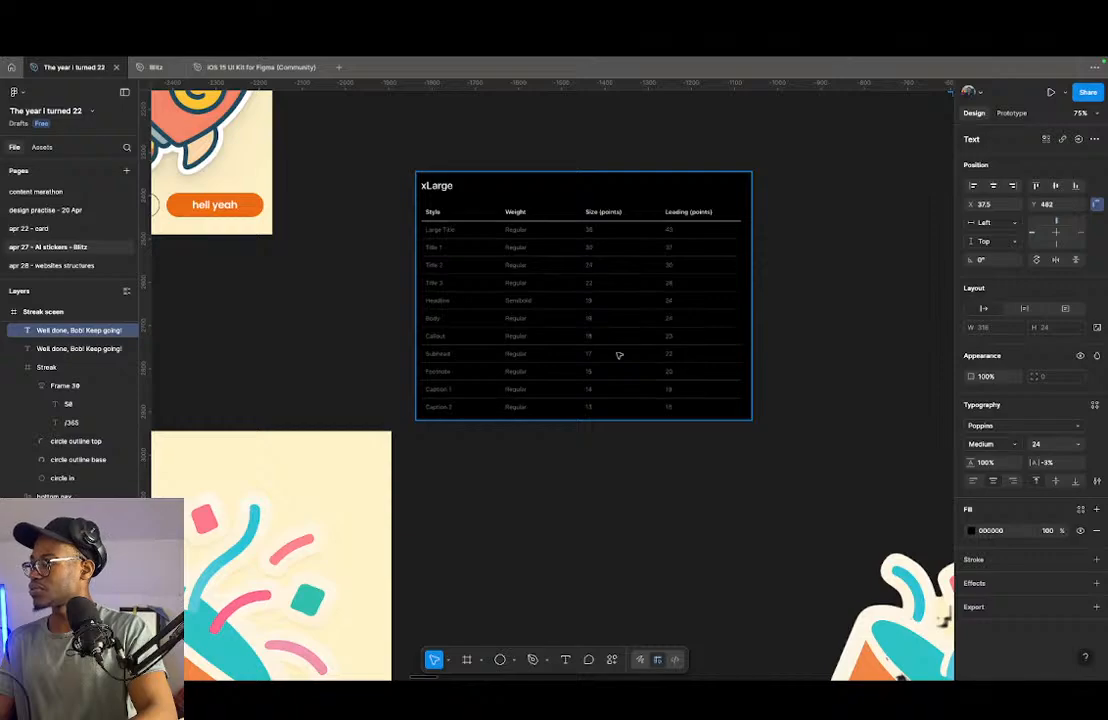
pyautogui.scroll(-3, 445, 440)
pyautogui.scroll(10, 540, 400)
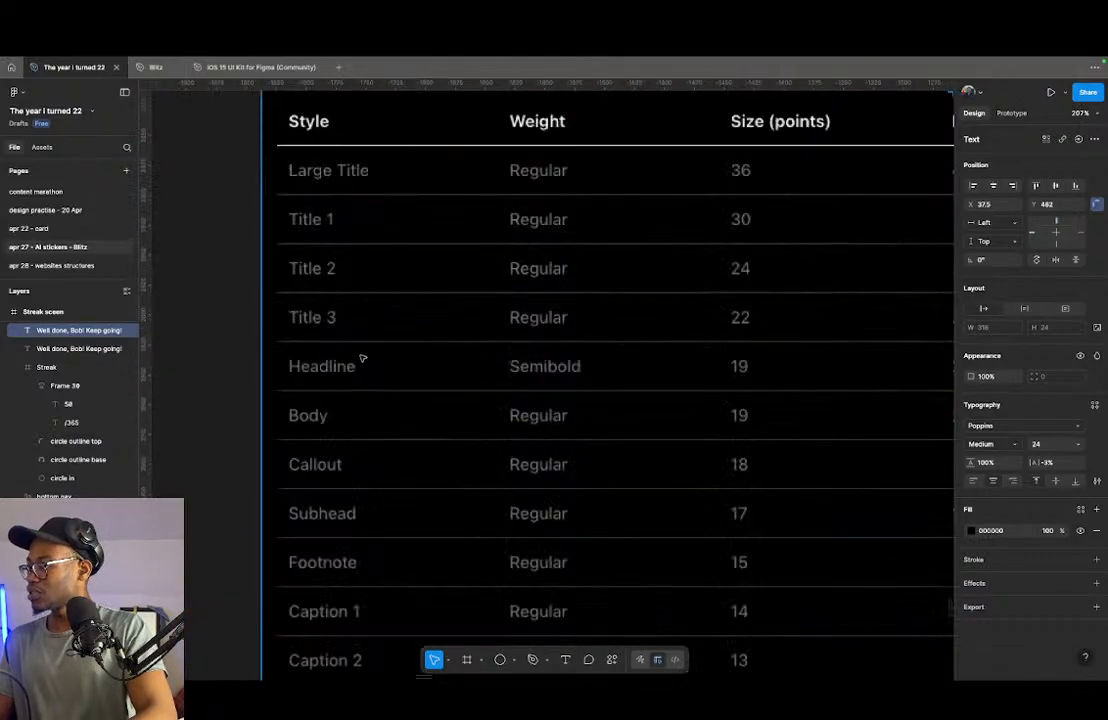
pyautogui.hscroll(3, 549, 354)
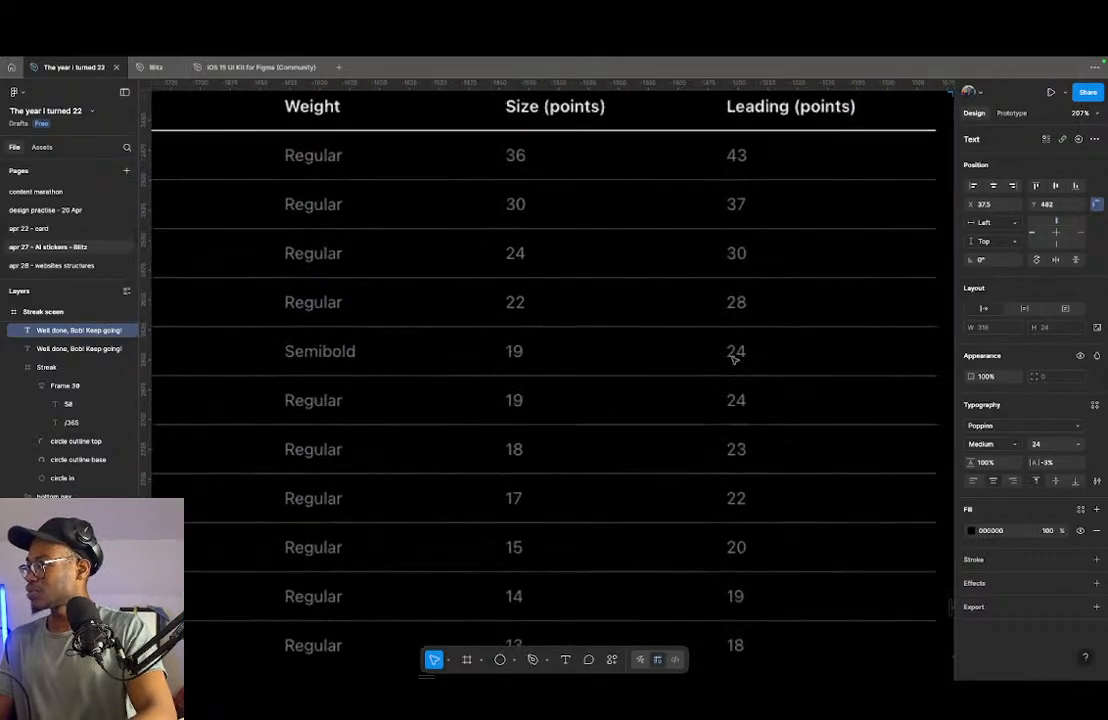
pyautogui.scroll(-3, 608, 400)
pyautogui.scroll(1, 447, 376)
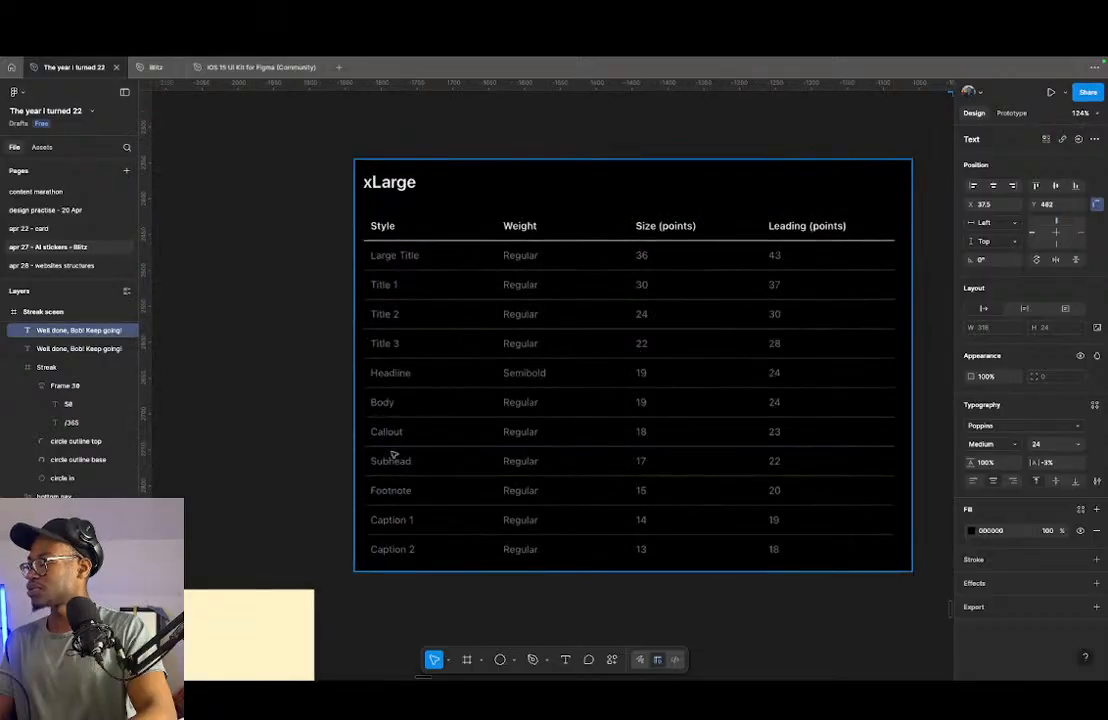
pyautogui.scroll(-3, 391, 452)
pyautogui.scroll(10, 487, 435)
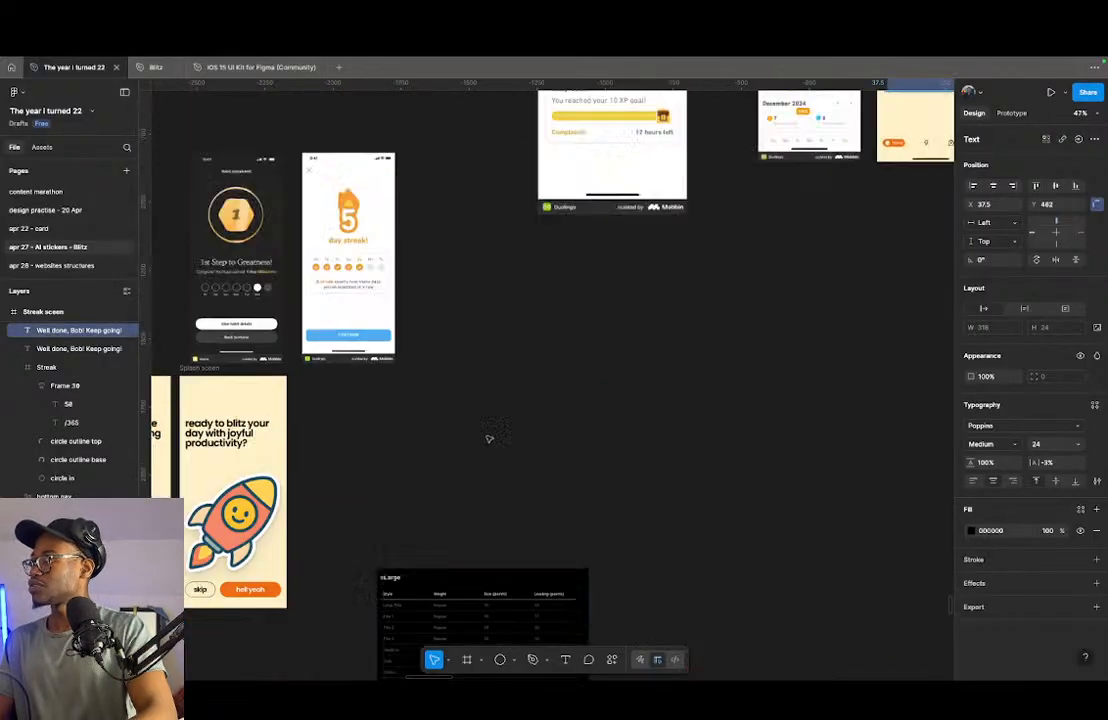
pyautogui.hscroll(5, 420, 420)
pyautogui.scroll(5, 583, 309)
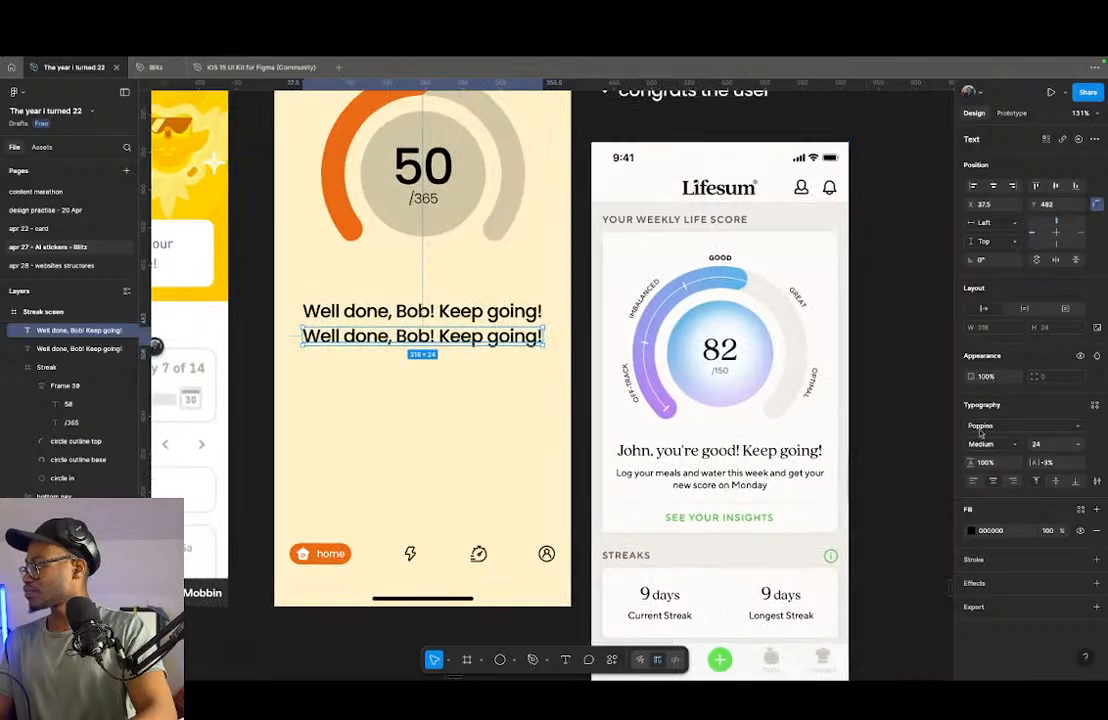
# - Set the lower message copy to font size 19 and Regular weight
pyautogui.write('19')
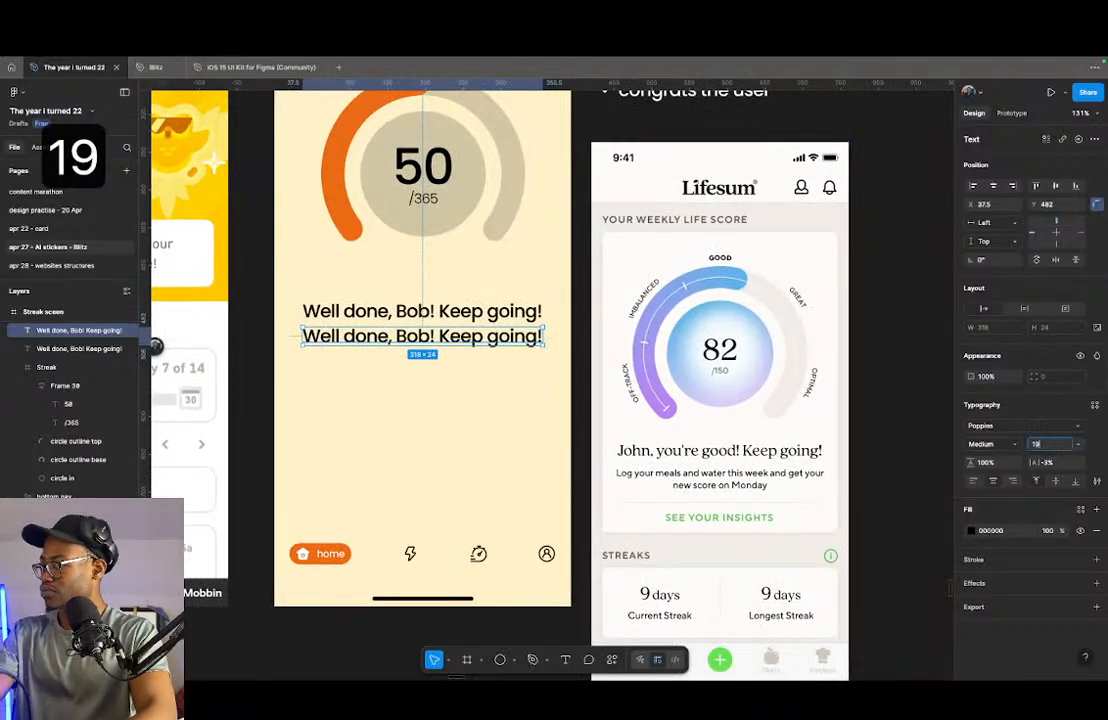
pyautogui.press('Return')
pyautogui.click(1000, 444)
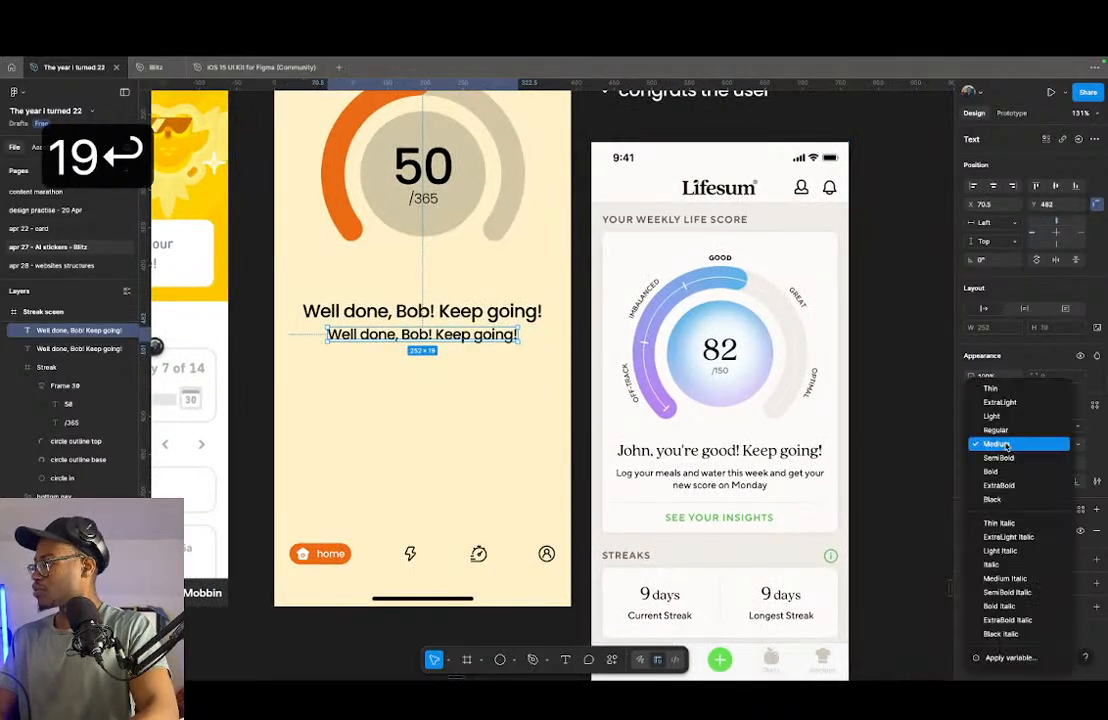
pyautogui.click(1003, 430)
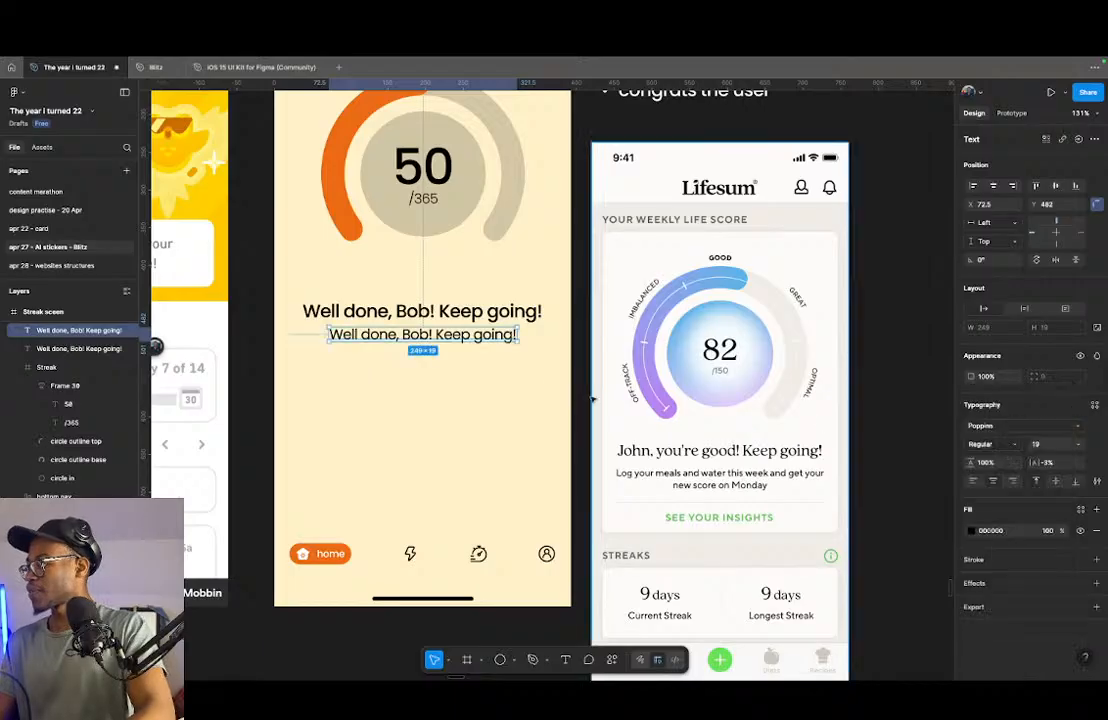
# - Replace the lower message's text with "Keep tackling those tasks, one day at a time, you are making great progress."
pyautogui.doubleClick(456, 336)
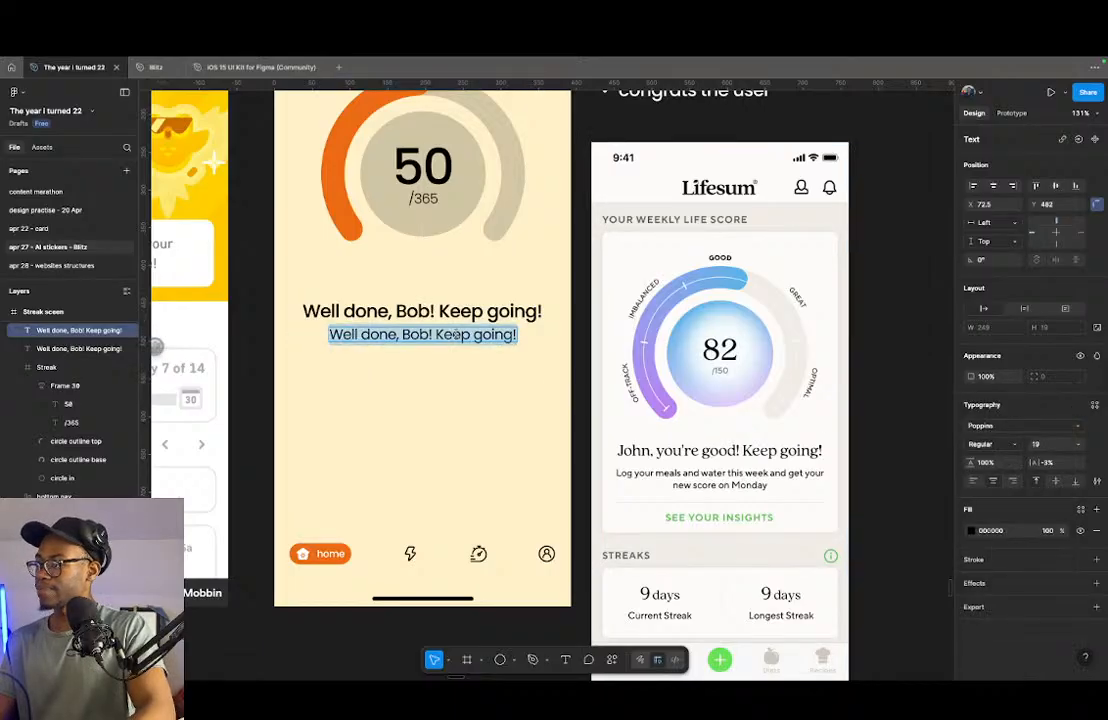
pyautogui.write('Keep')
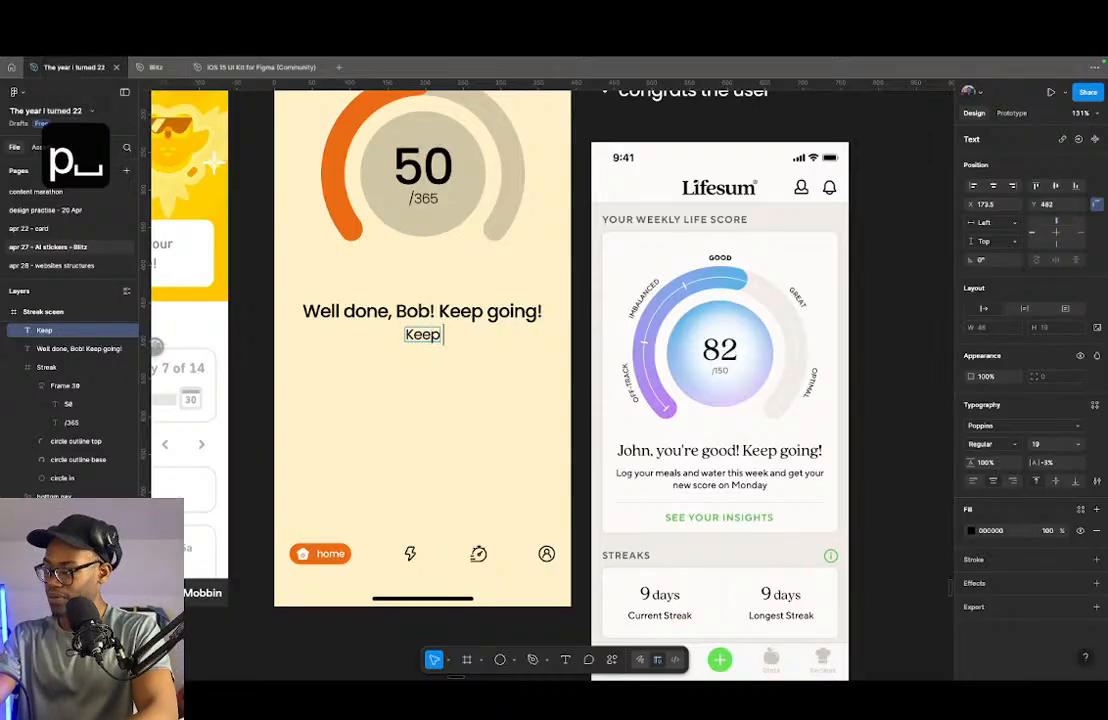
pyautogui.write(' tacki')
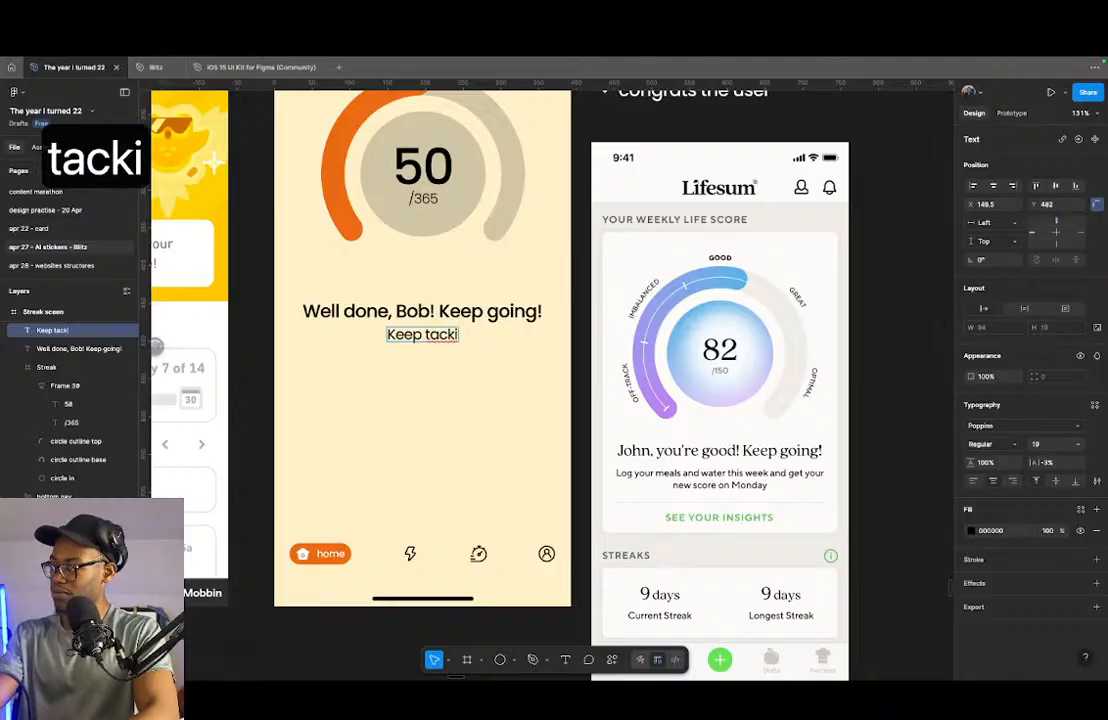
pyautogui.press('BackSpace')
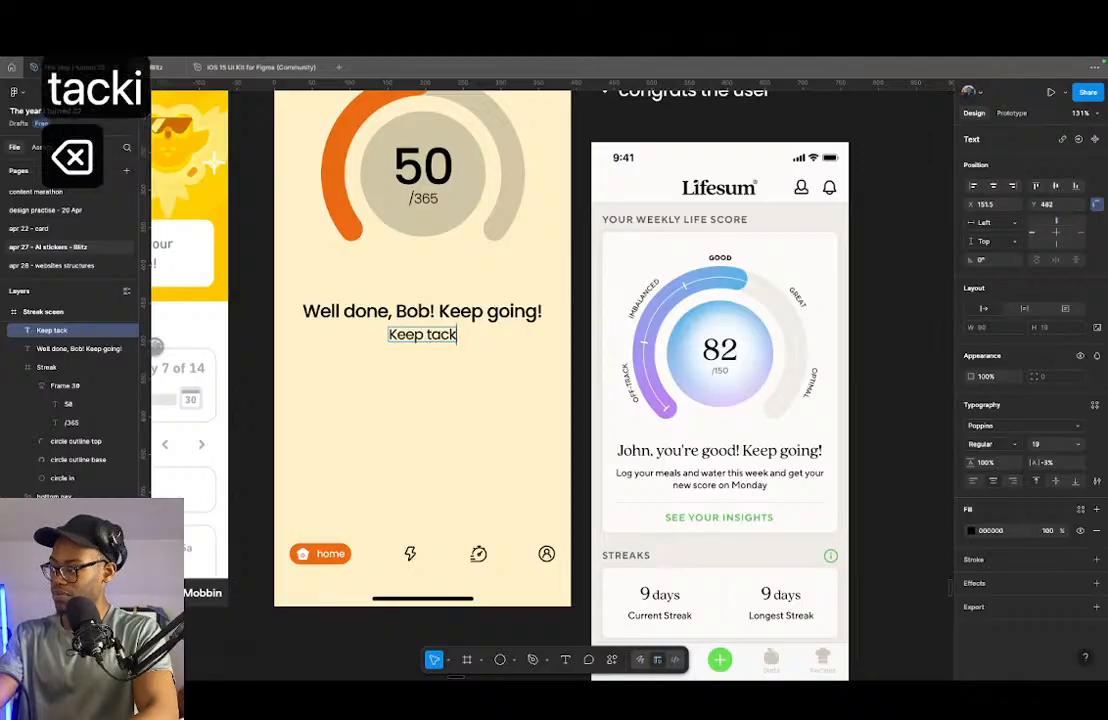
pyautogui.write('li')
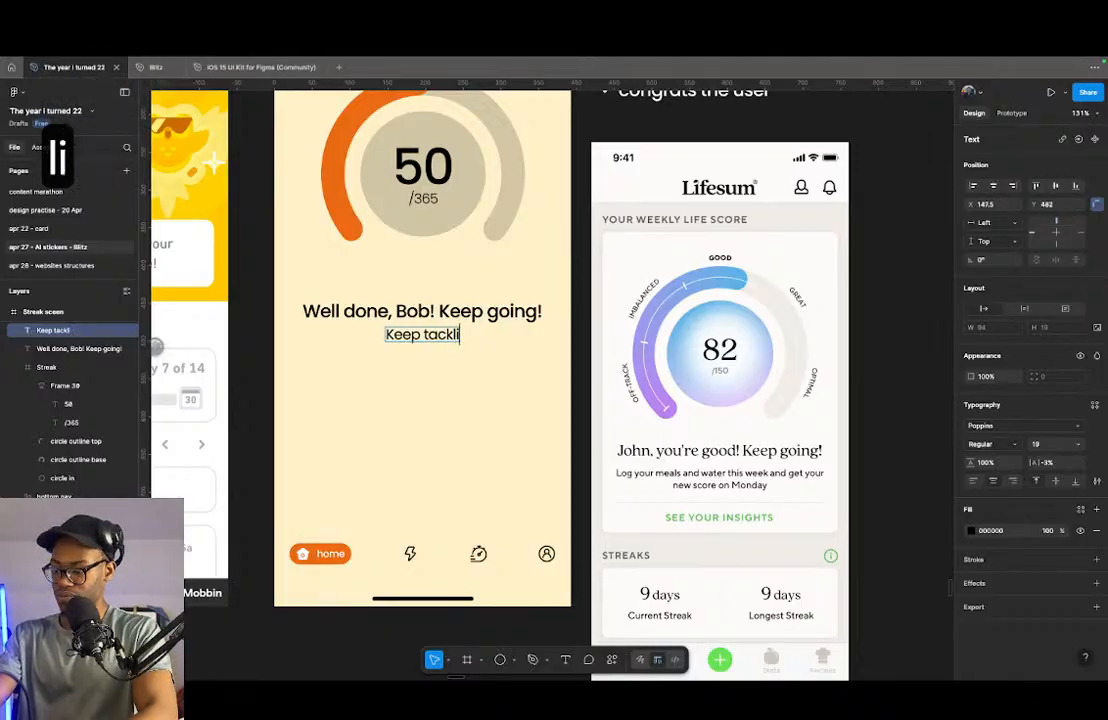
pyautogui.write('ng those goals')
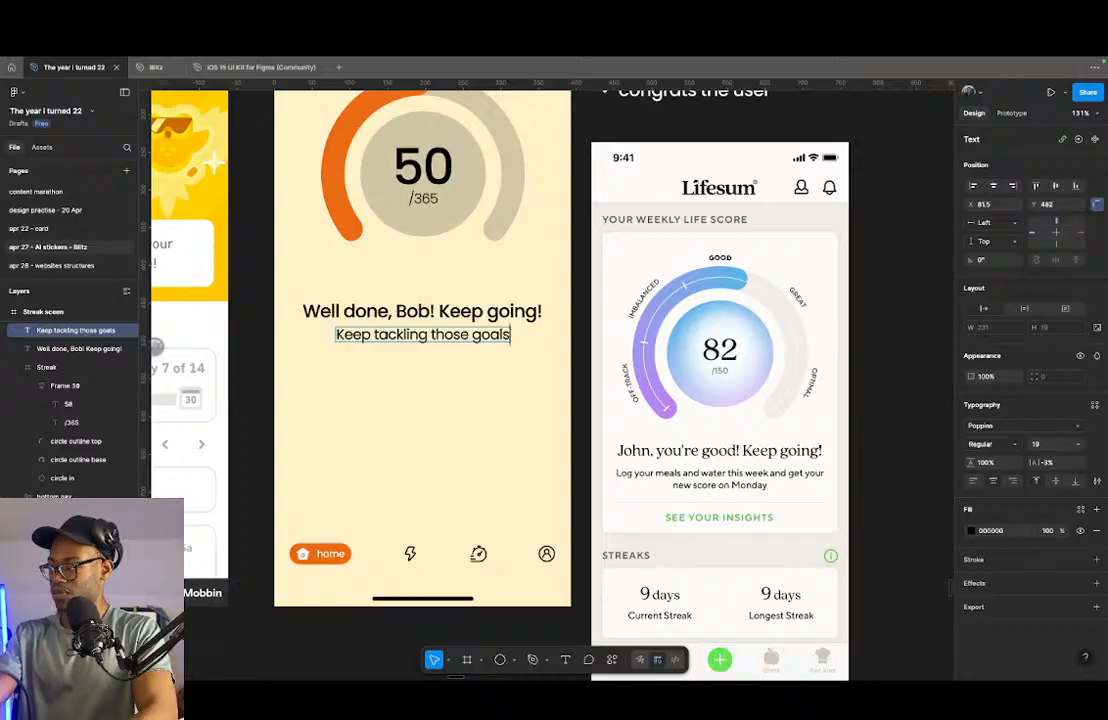
pyautogui.hotkey('alt', 'shift', 'Left')
pyautogui.write('ta')
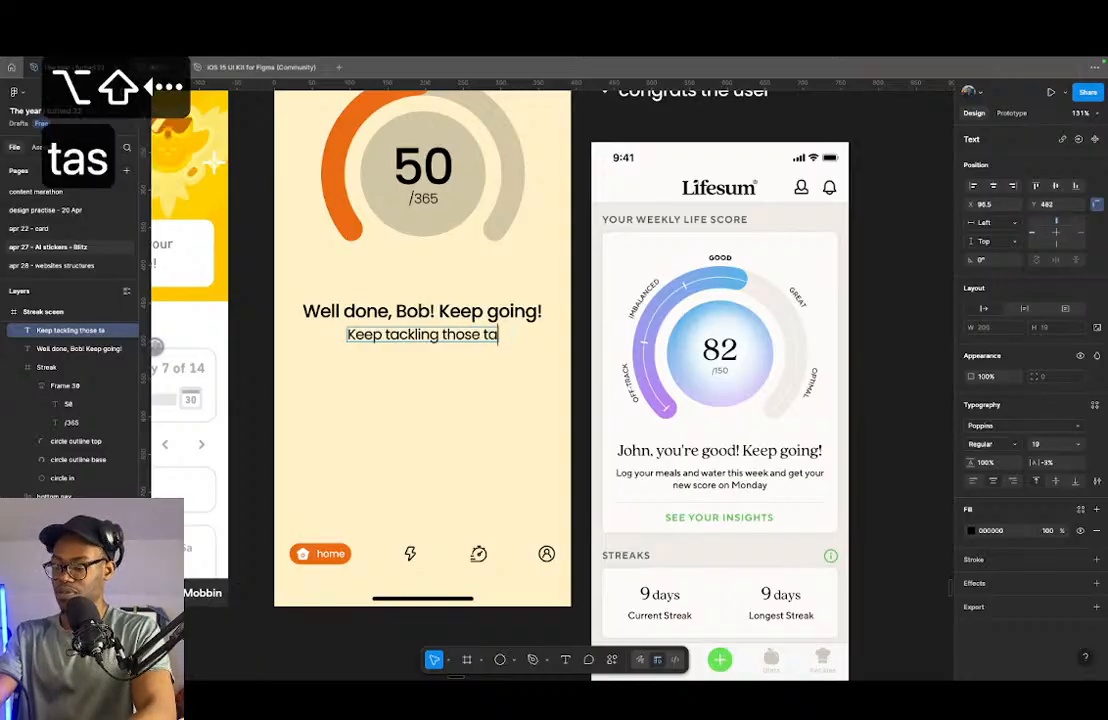
pyautogui.write('sks, on')
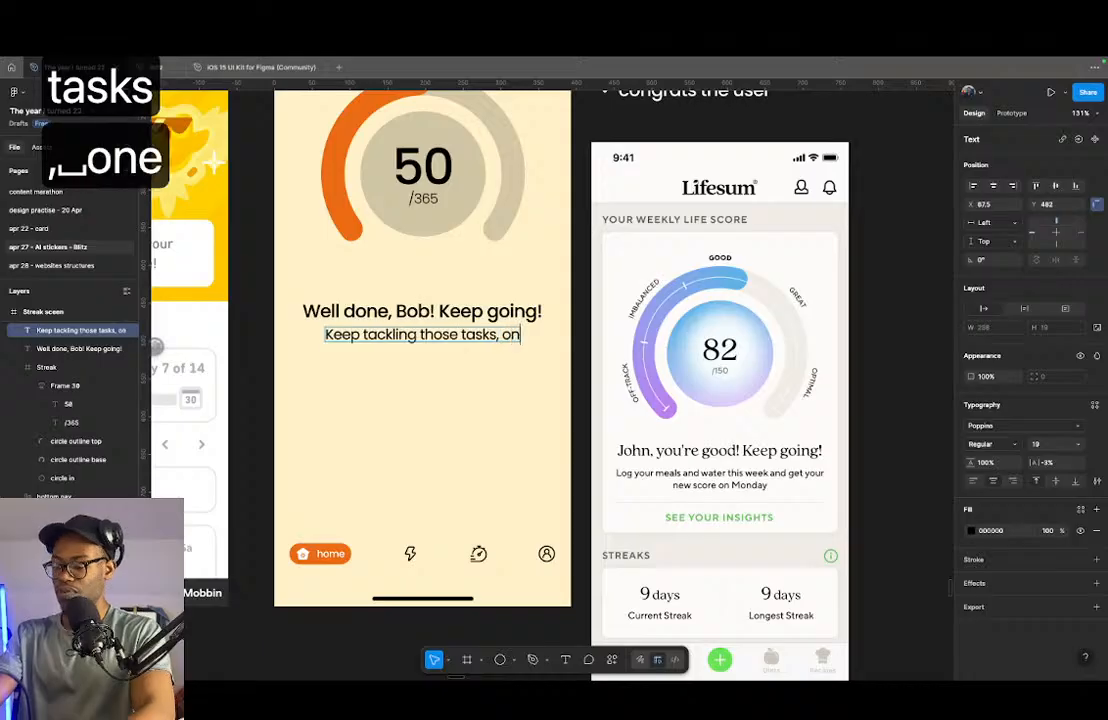
pyautogui.write('e day at a t')
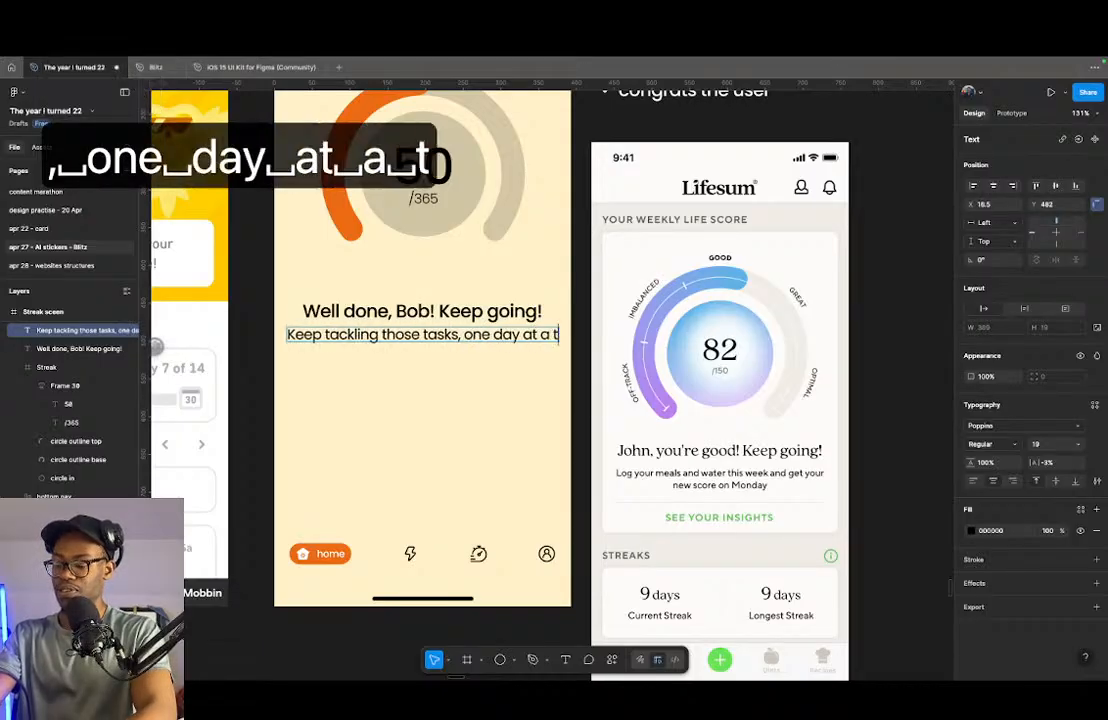
pyautogui.write('ime, y')
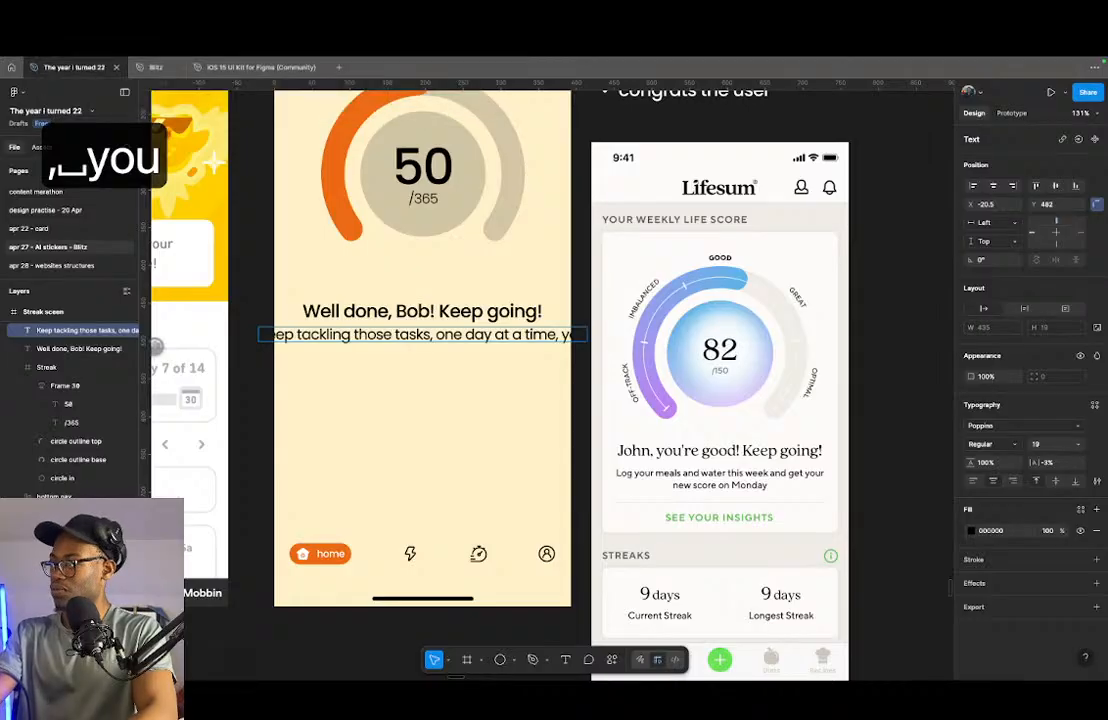
pyautogui.write('ou are making great ')
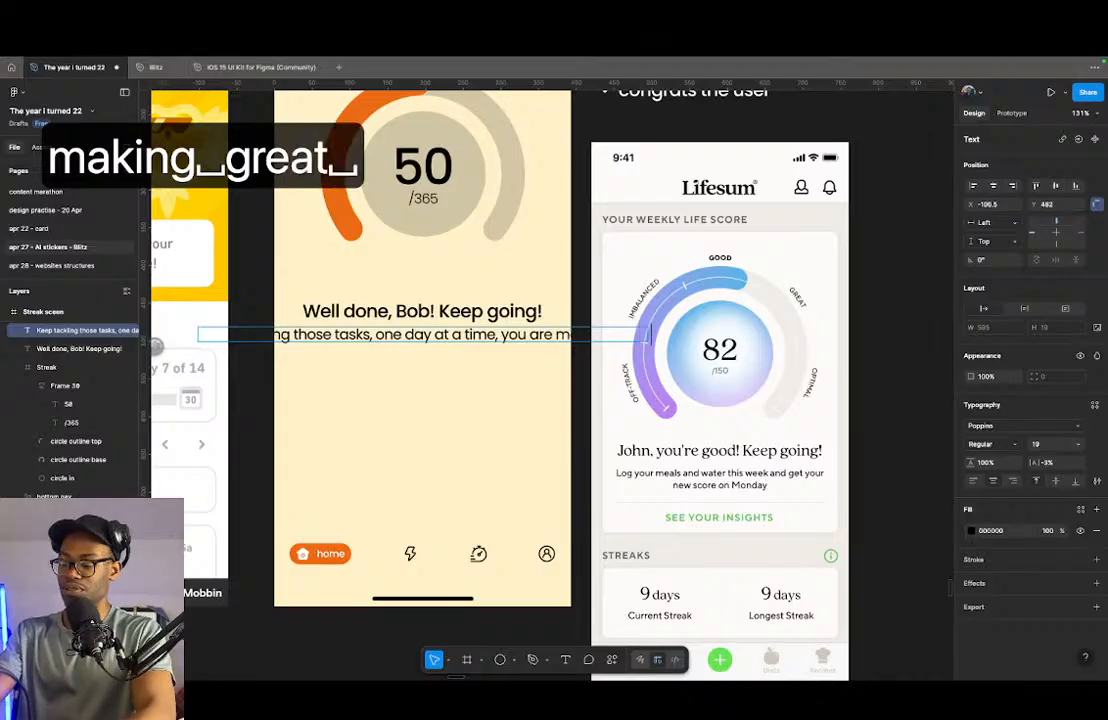
pyautogui.write('progress.')
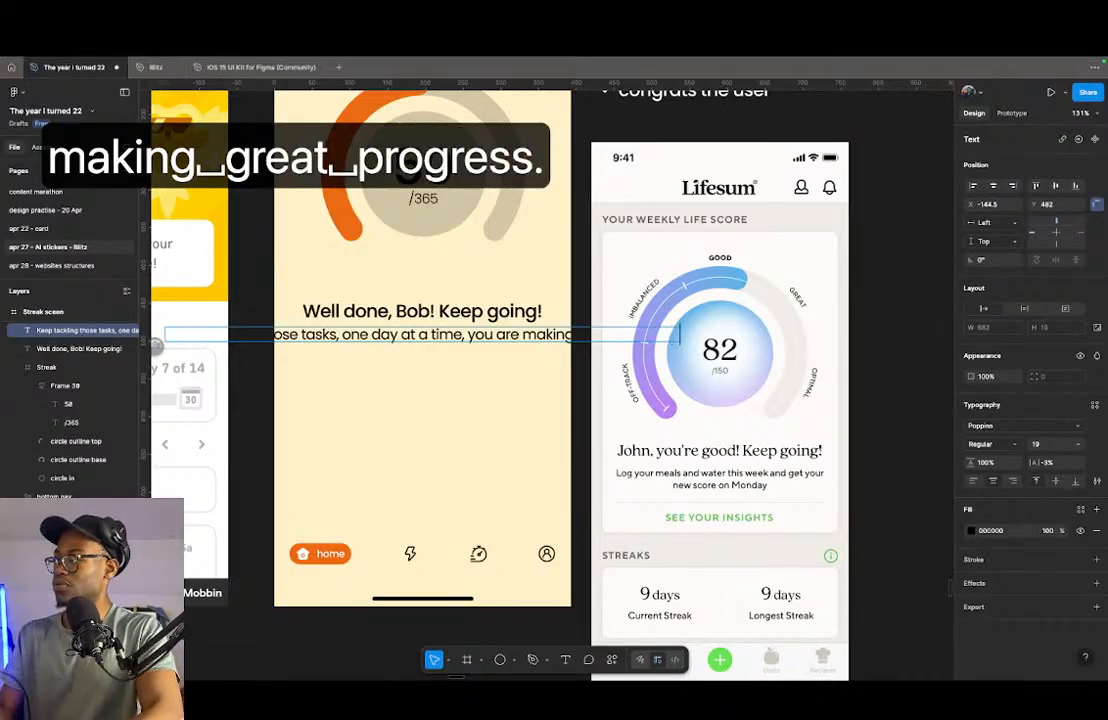
pyautogui.press('Escape')
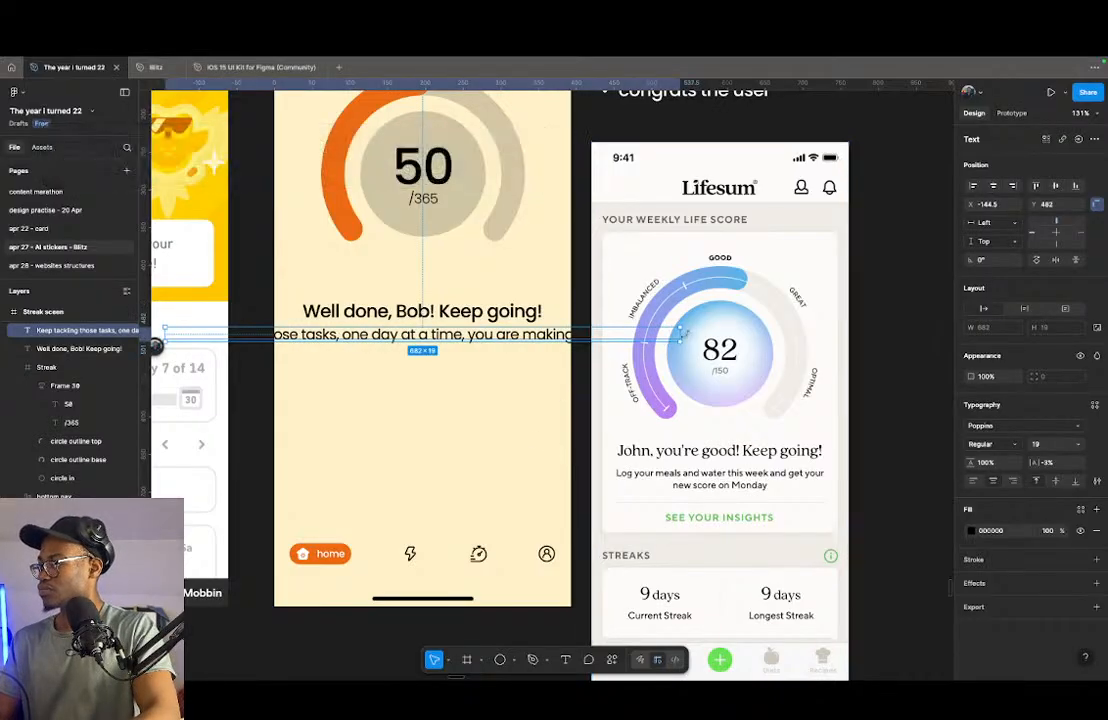
# - Show the layout guides and narrow the supporting text box to 353 wide so it spans the outer column edges
pyautogui.moveTo(683, 336); pyautogui.dragTo(553, 348)
pyautogui.hotkey('shift', 'g')
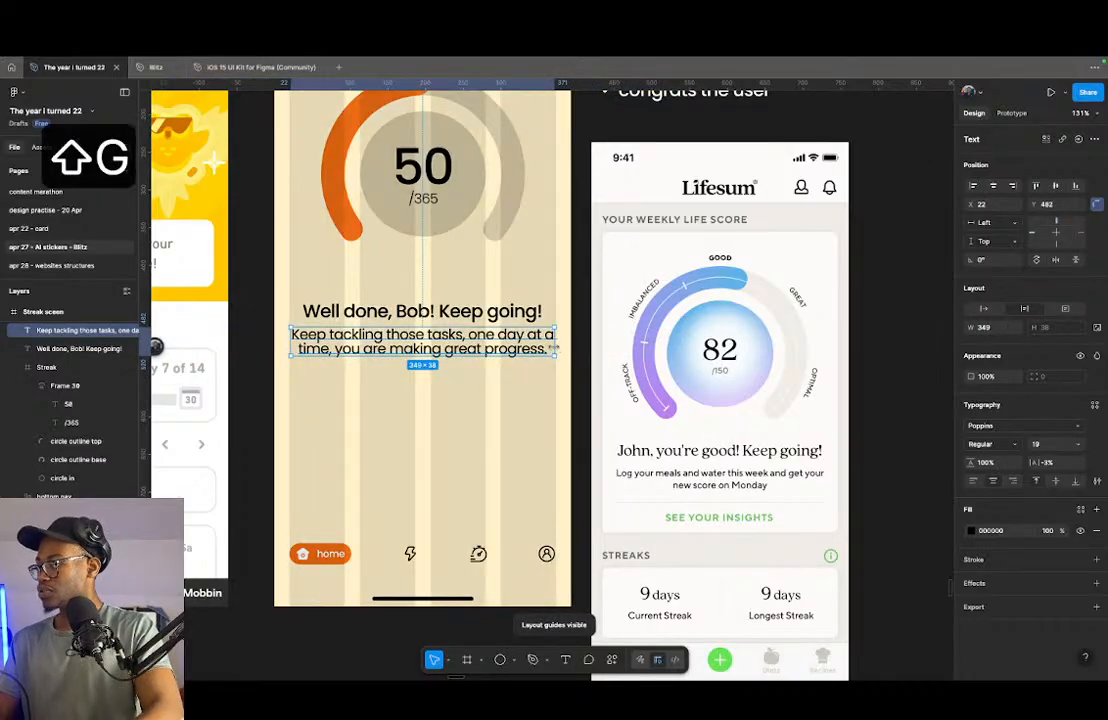
pyautogui.scroll(5, 553, 348)
pyautogui.moveTo(550, 345); pyautogui.dragTo(555, 346)
pyautogui.scroll(-6, 560, 343)
# - Wrap the heading and supporting text in an auto layout frame and set the supporting text's line height to 150%
pyautogui.keyDown('shift'); pyautogui.click(519, 316); pyautogui.keyUp('shift')
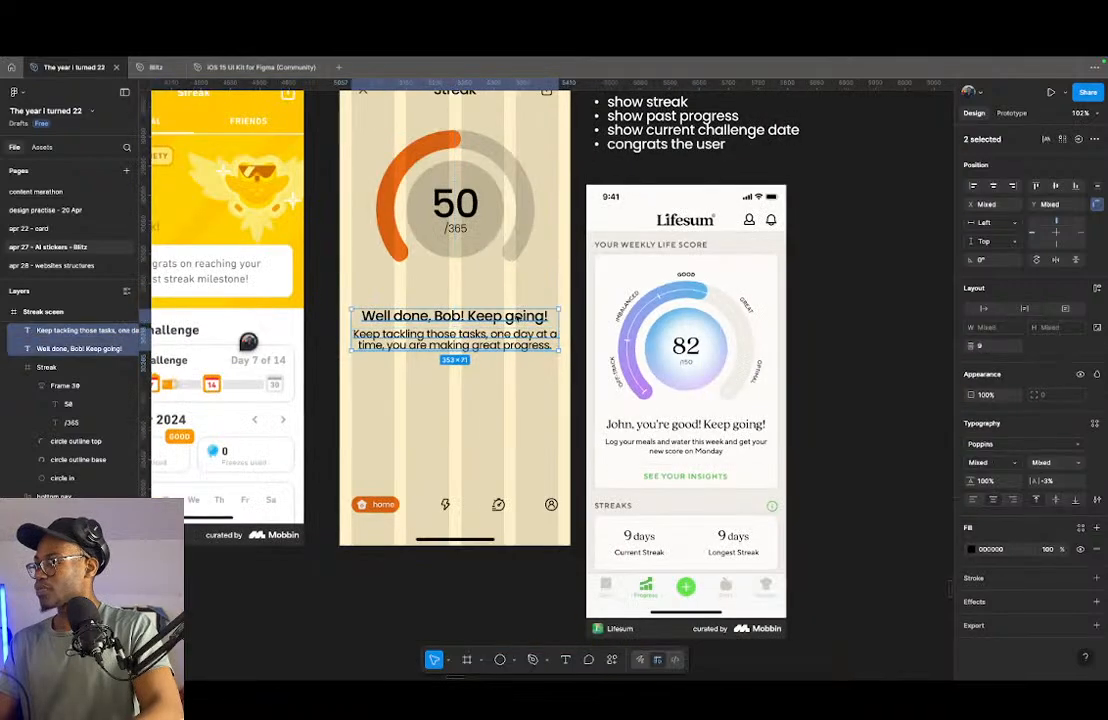
pyautogui.hotkey('shift', 'a')
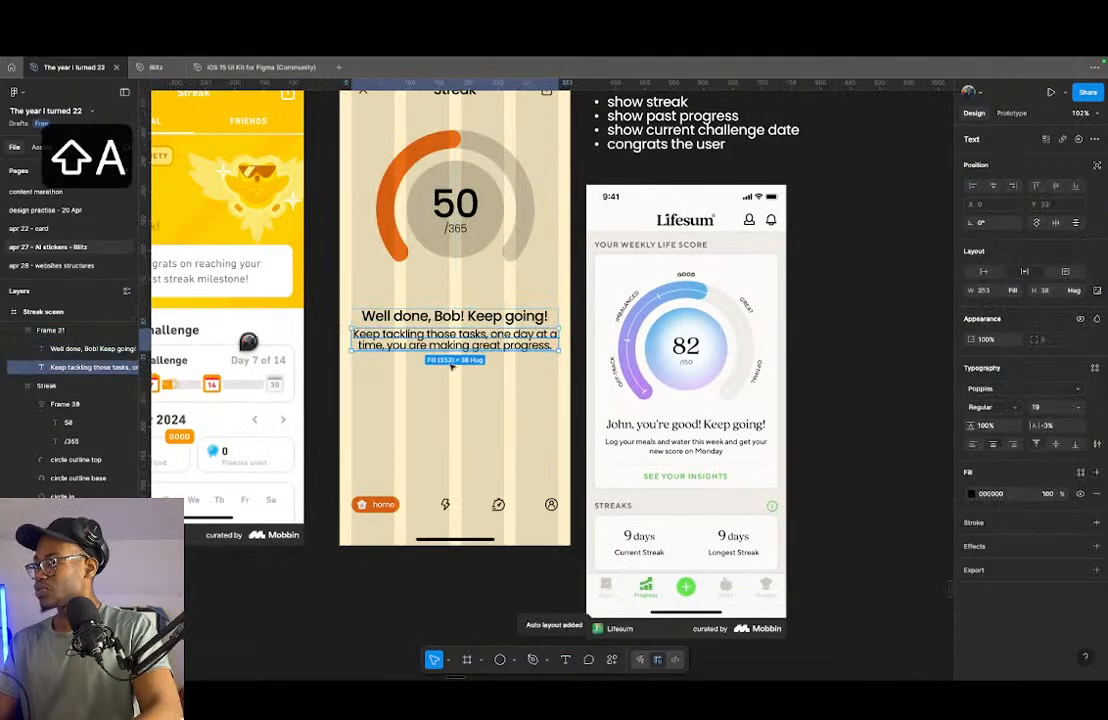
pyautogui.scroll(5, 455, 364)
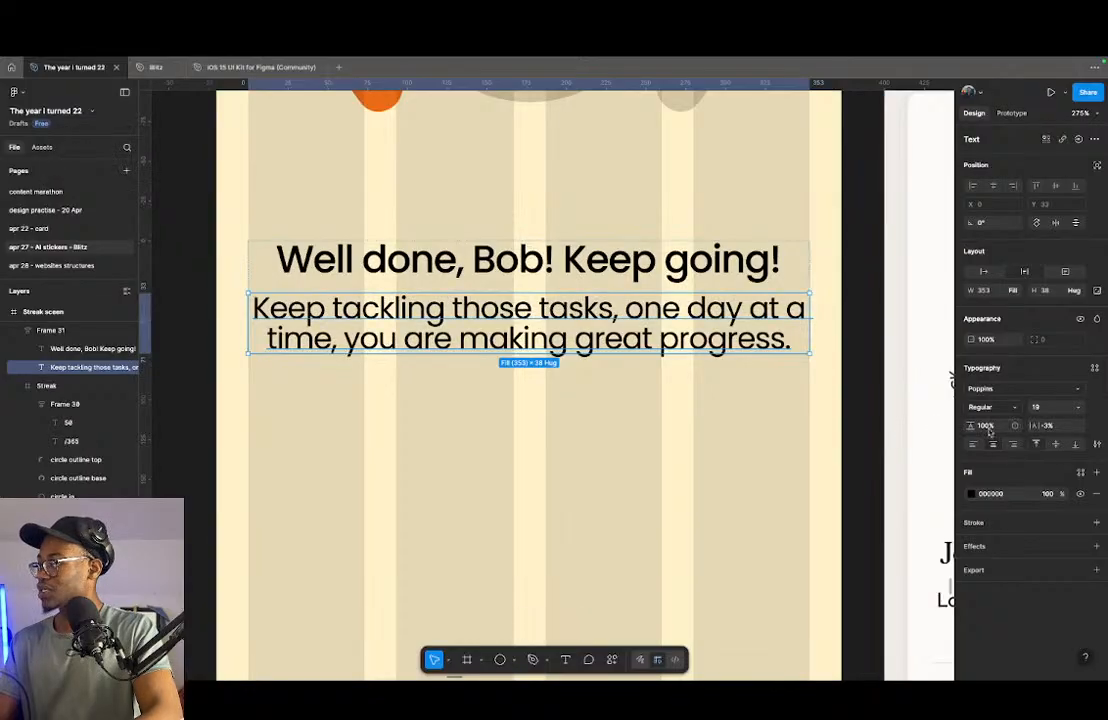
pyautogui.write('150')
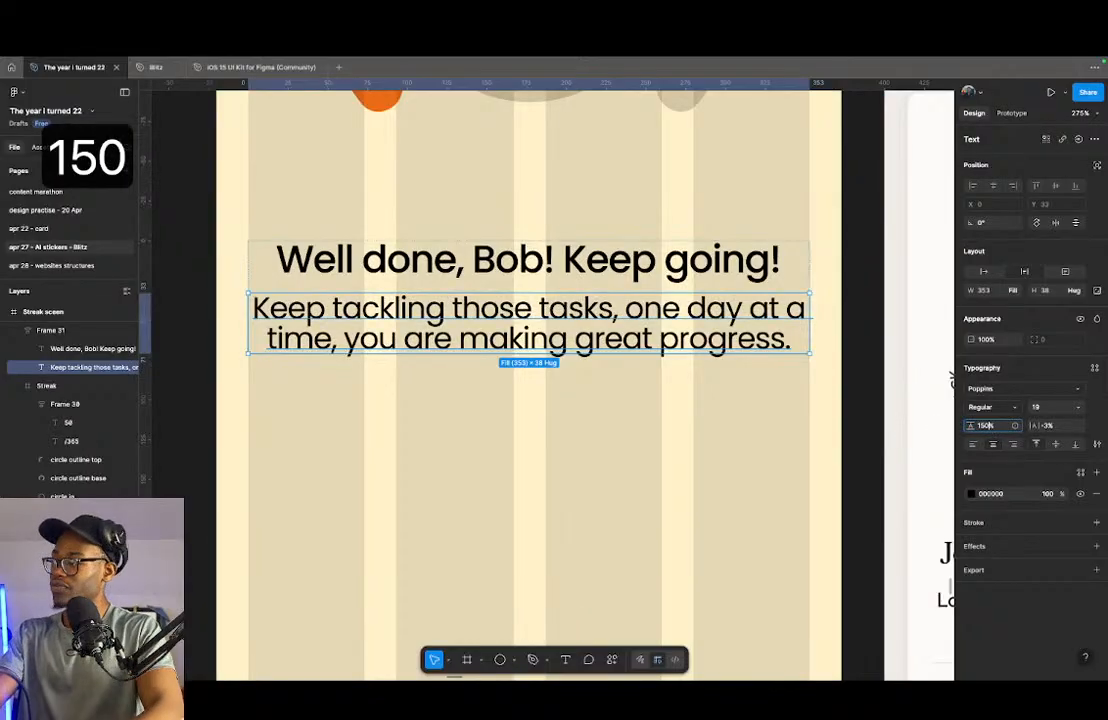
pyautogui.press('Return')
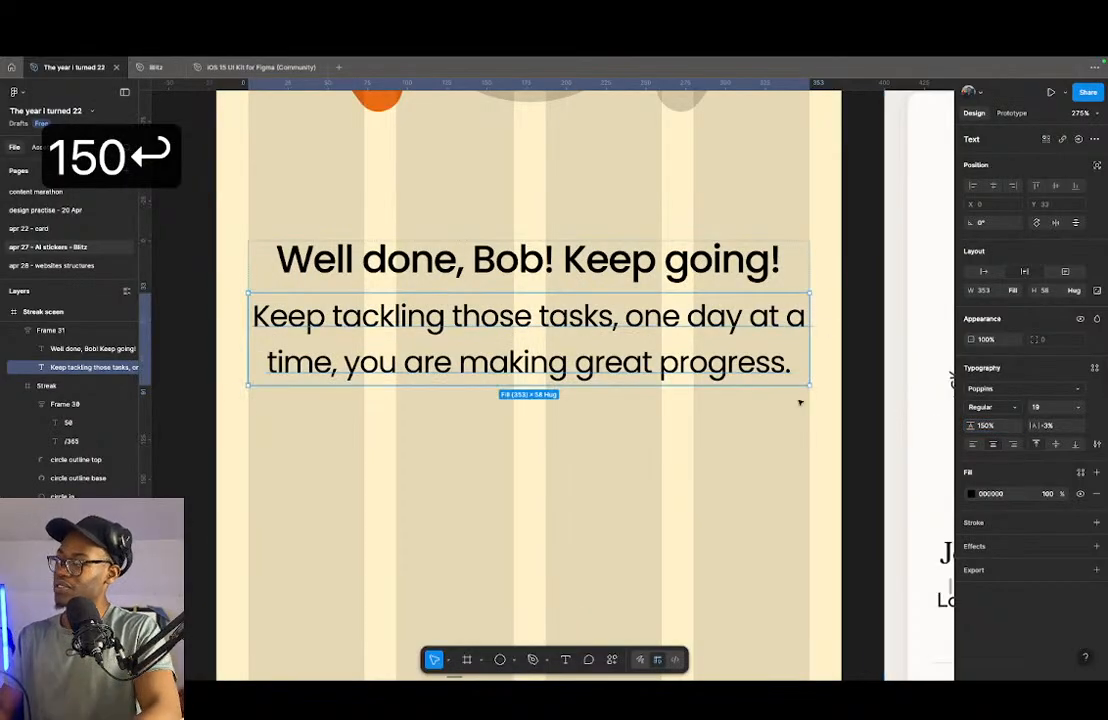
# - Set the supporting text's line height to 120% and hide the layout guides
pyautogui.click(987, 427)
pyautogui.write('120')
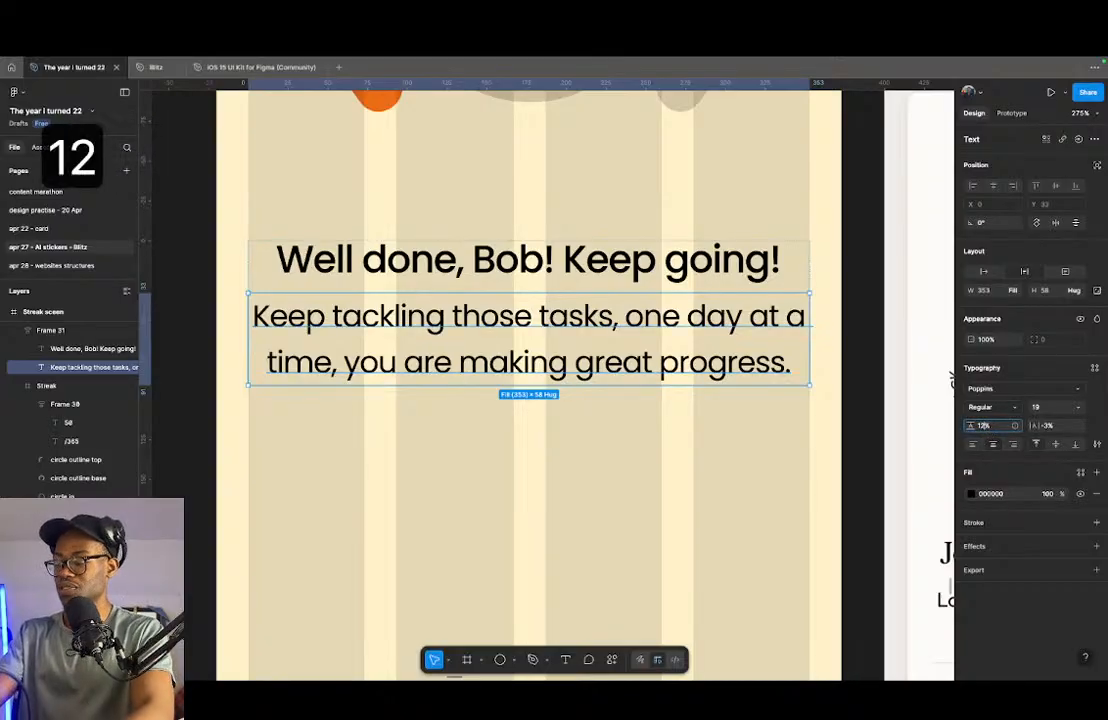
pyautogui.press('Return')
pyautogui.click(571, 267)
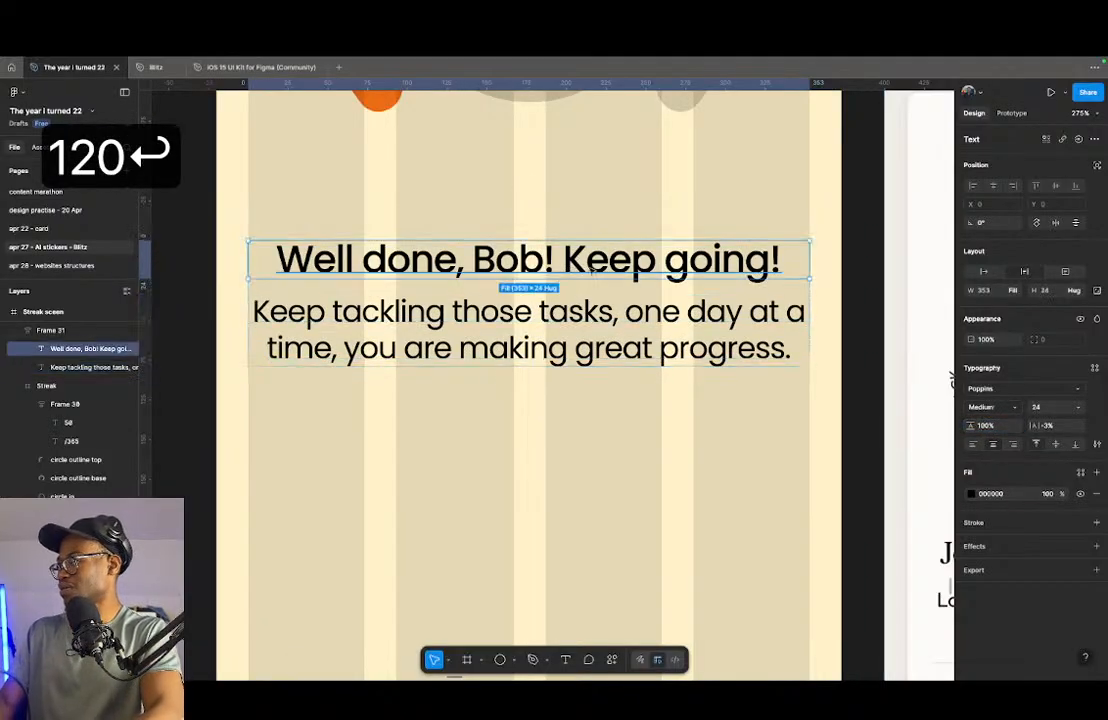
pyautogui.click(804, 290)
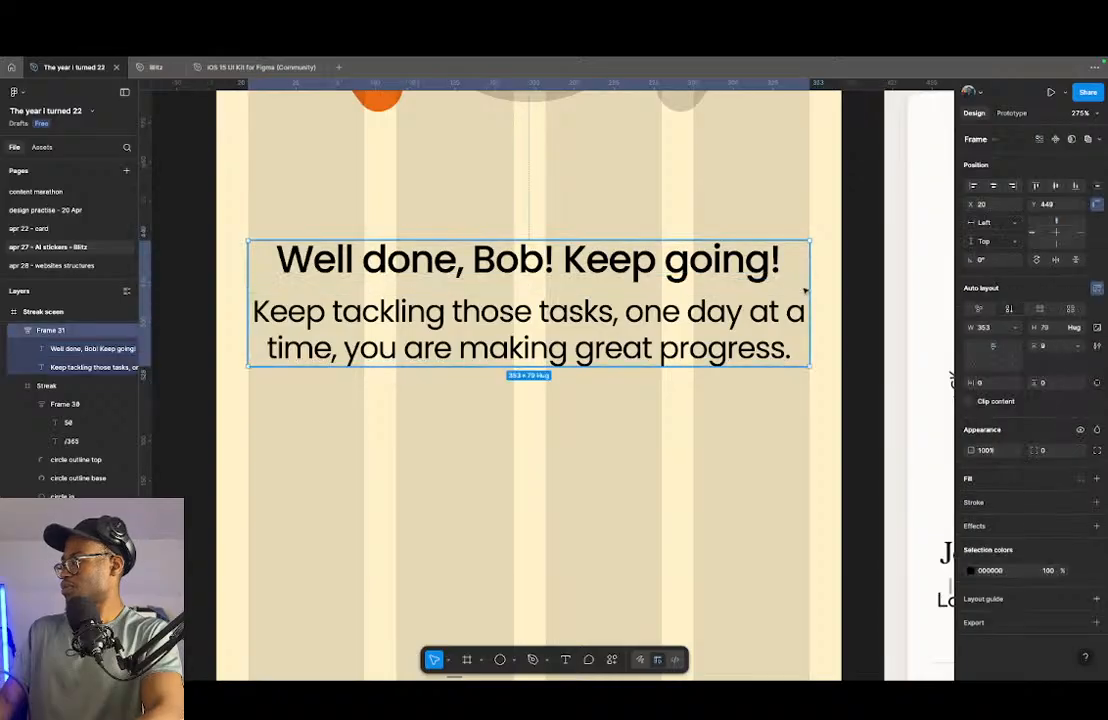
pyautogui.click(869, 287)
pyautogui.hotkey('shift', 'g')
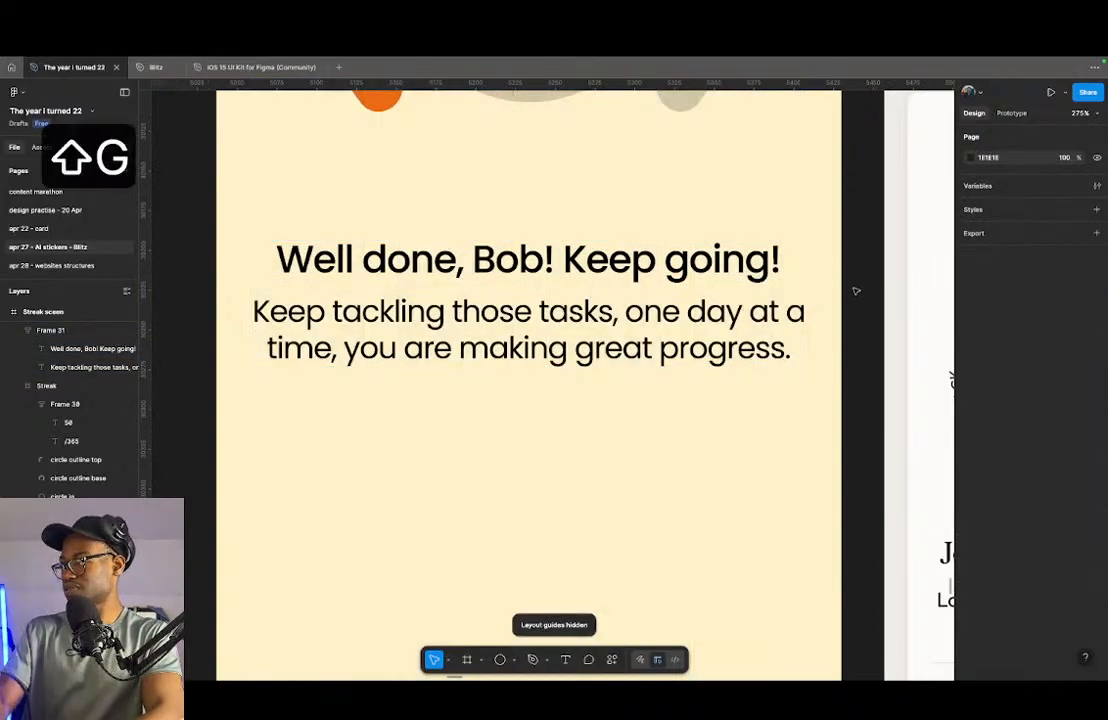
# - Set the vertical gap between the heading and the supporting text to 12
pyautogui.click(606, 272)
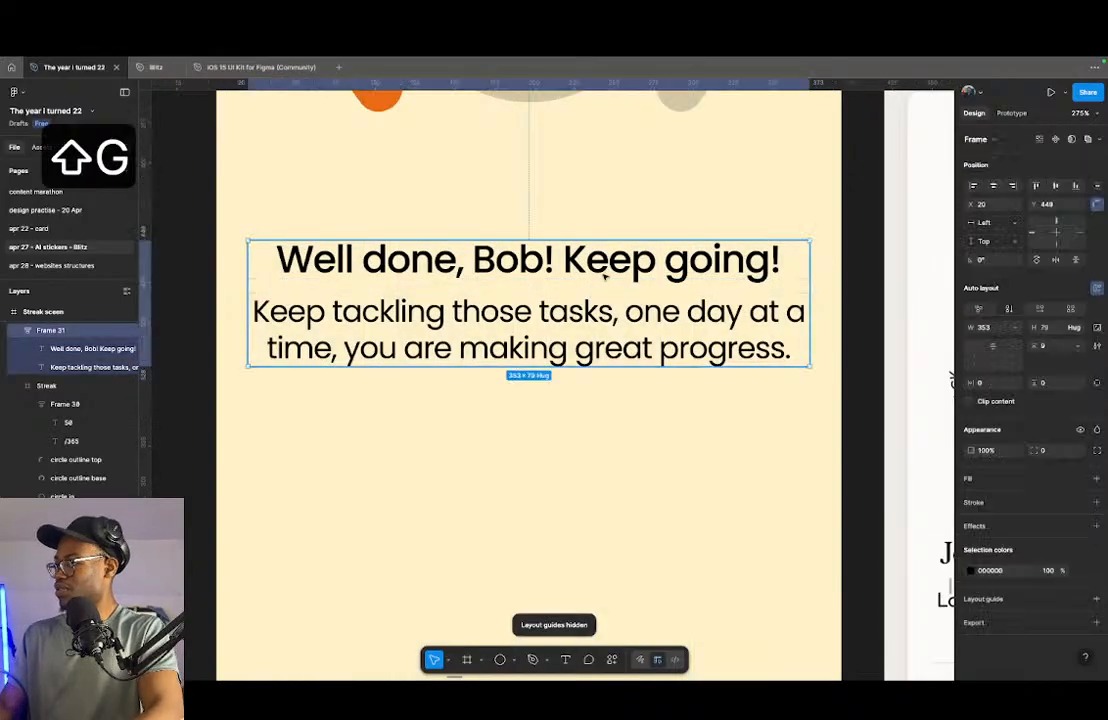
pyautogui.click(531, 289)
pyautogui.write('12')
pyautogui.press('Return')
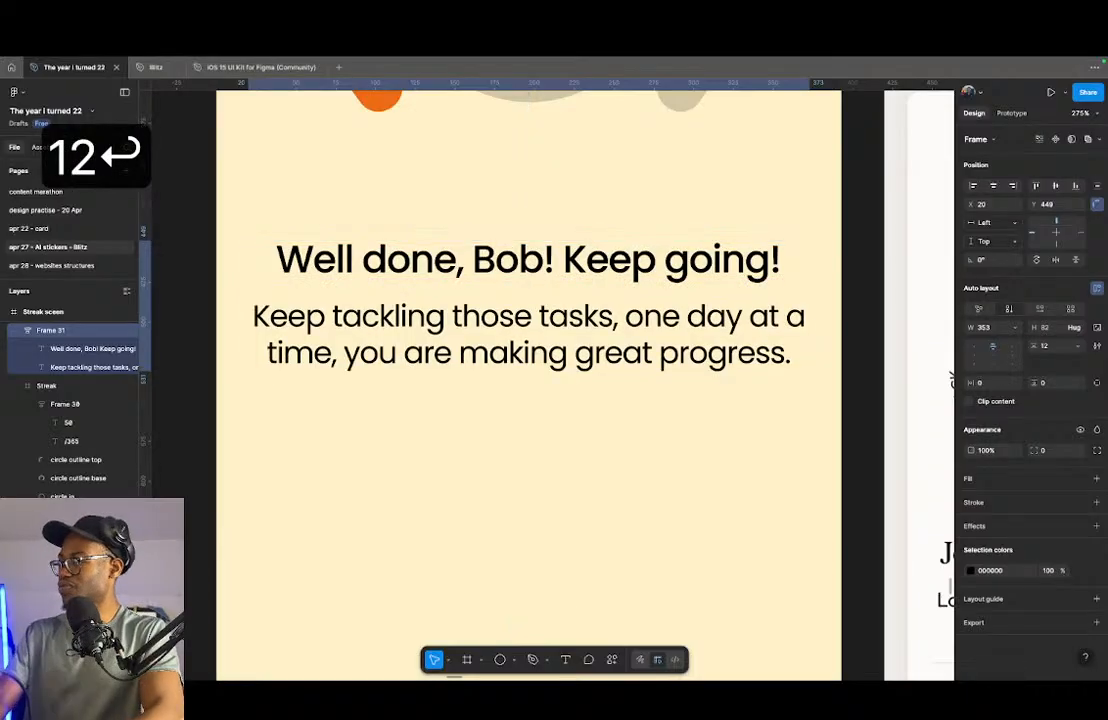
# - Compare the message with the Lifesum reference and set the supporting text's font size to 17
pyautogui.scroll(-5, 446, 327)
pyautogui.scroll(4, 610, 465)
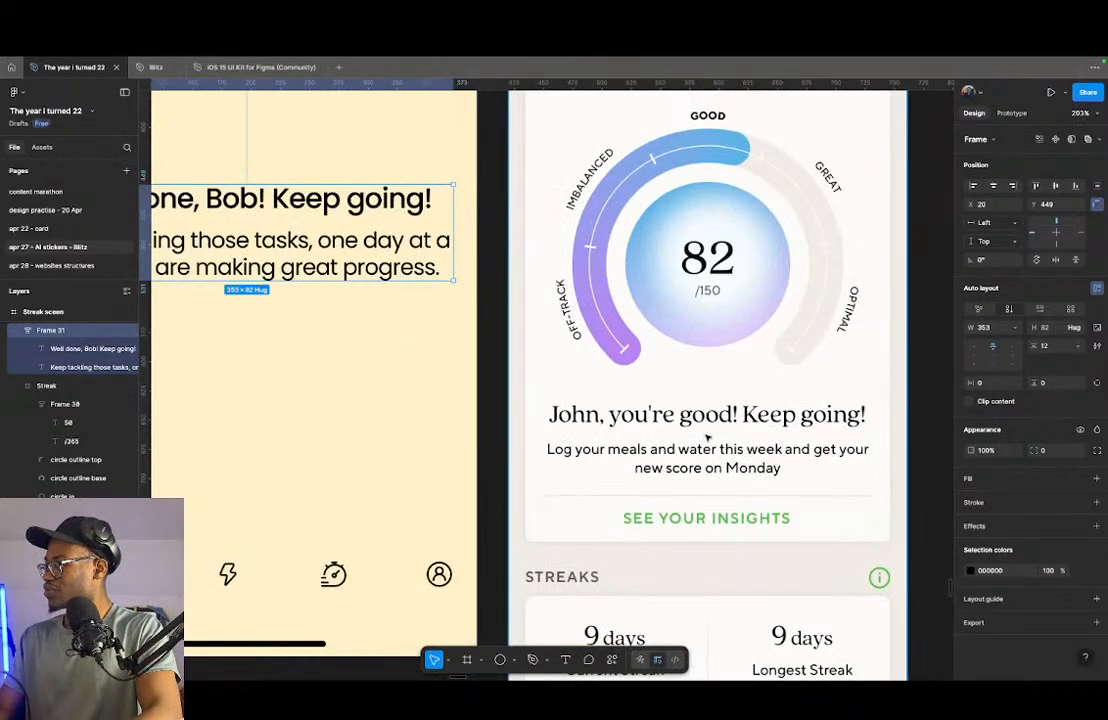
pyautogui.scroll(-1, 418, 324)
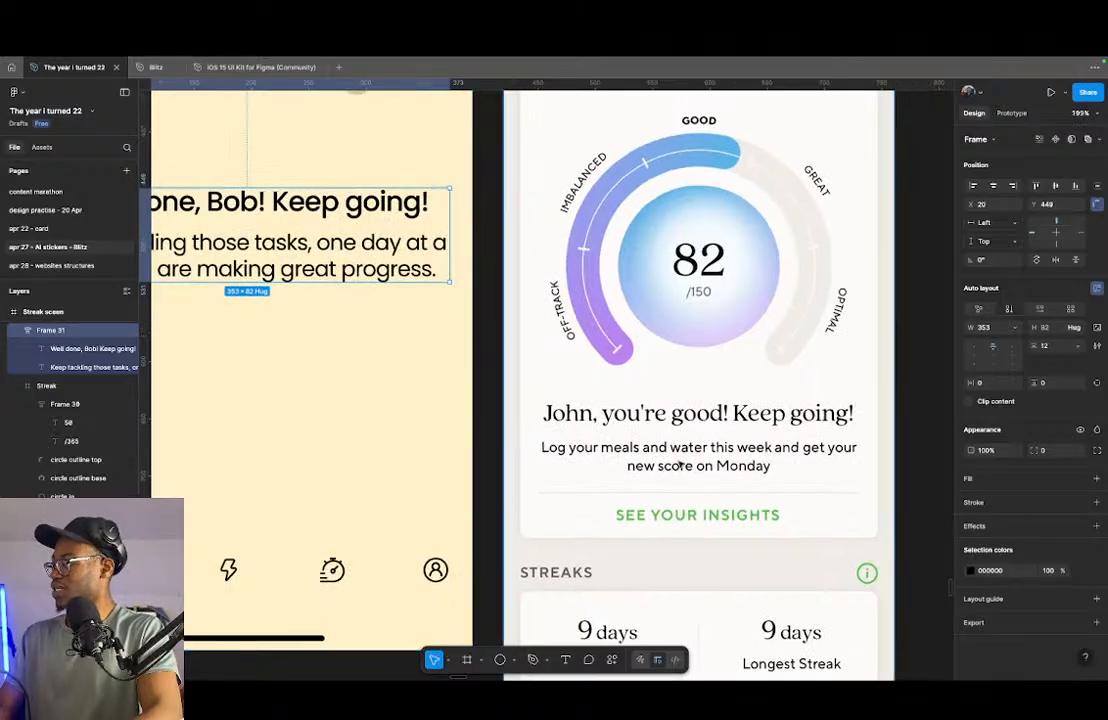
pyautogui.scroll(-5, 733, 453)
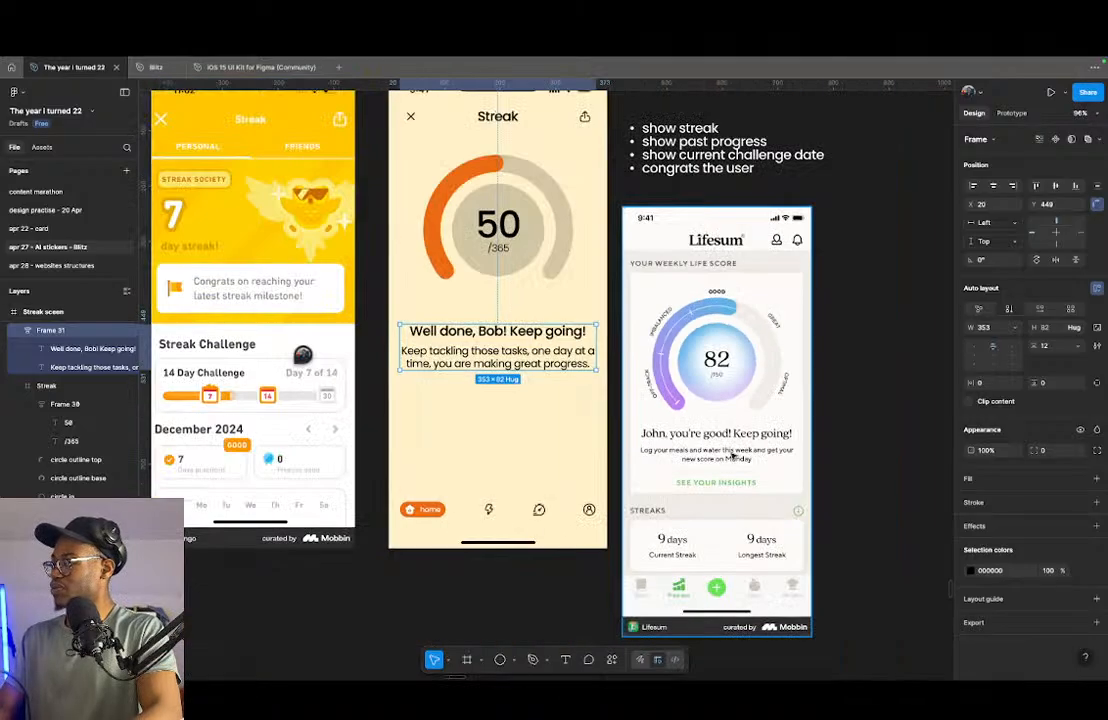
pyautogui.keyDown('super'); pyautogui.click(556, 355); pyautogui.keyUp('super')
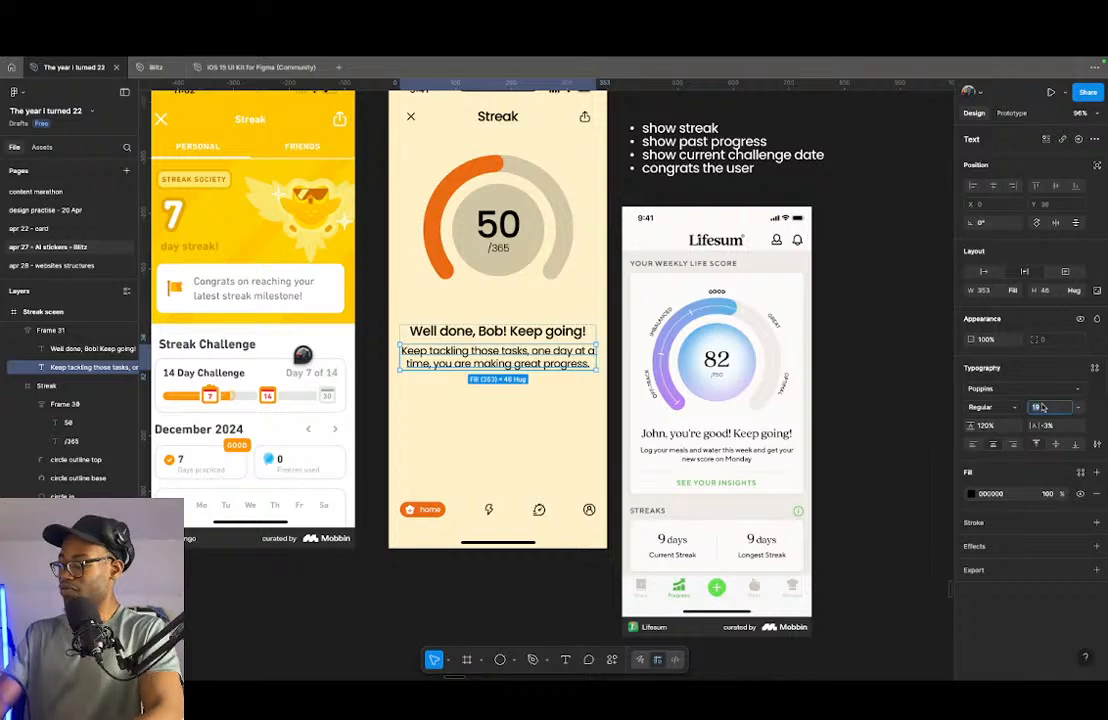
pyautogui.write('16')
pyautogui.press('Down')
pyautogui.press('Down')
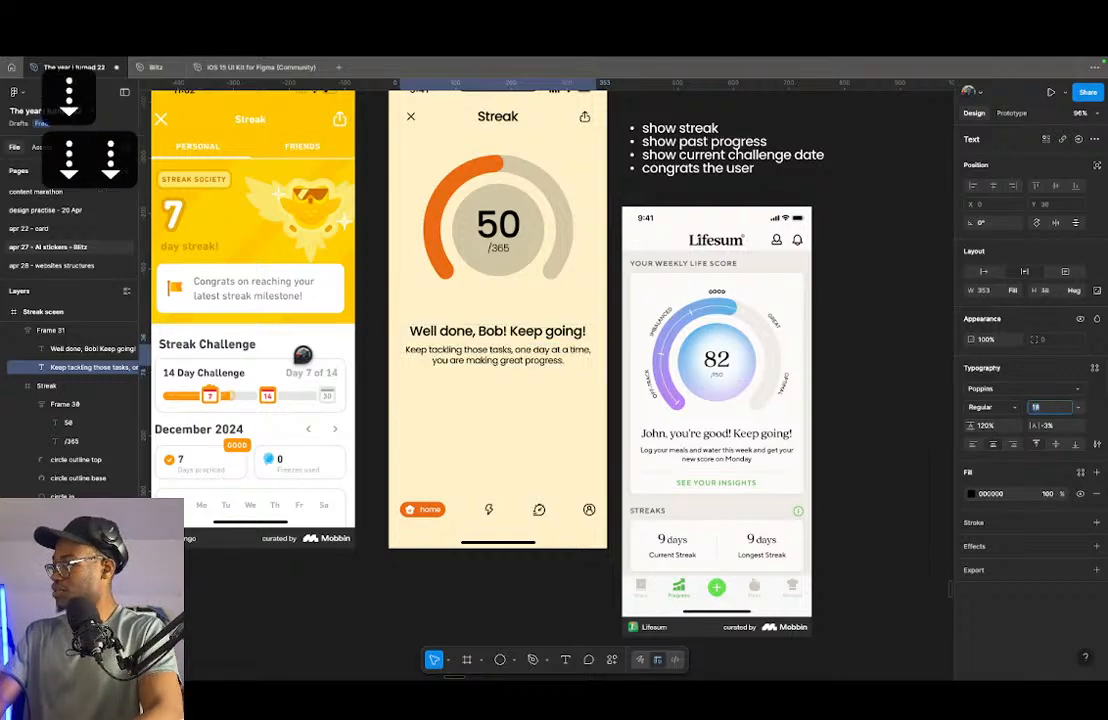
pyautogui.press('Up')
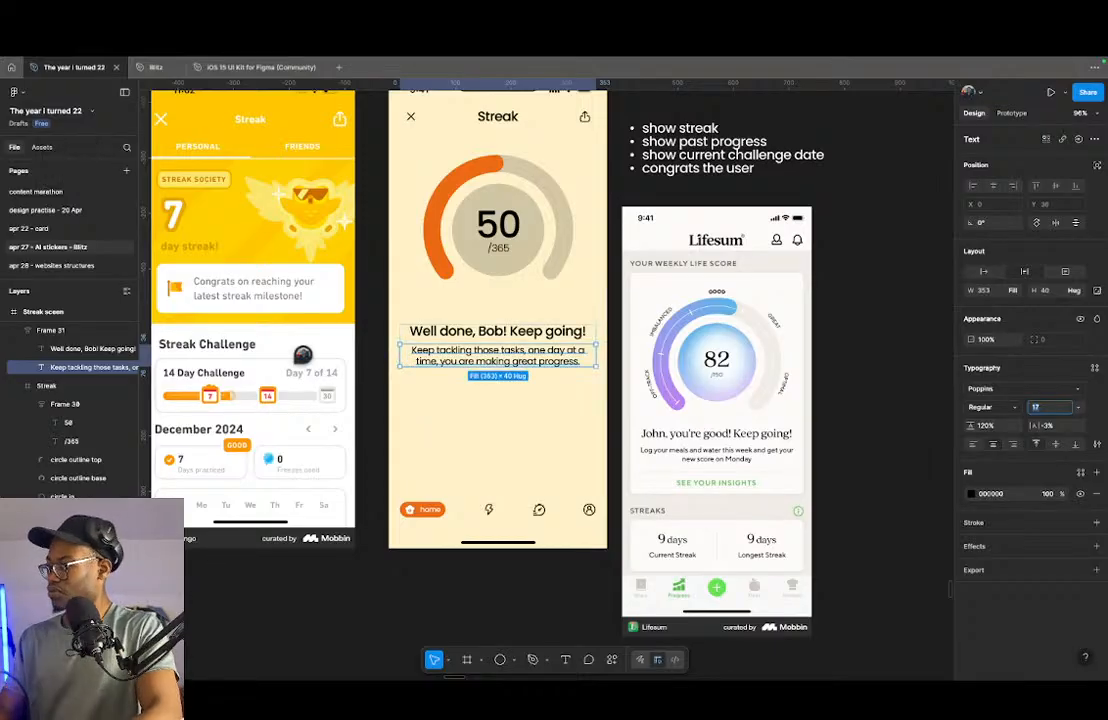
# - Set the auto layout gap between the heading and the supporting text to 16
pyautogui.hotkey('shift', 'Return')
pyautogui.hotkey('shift', 'Return')
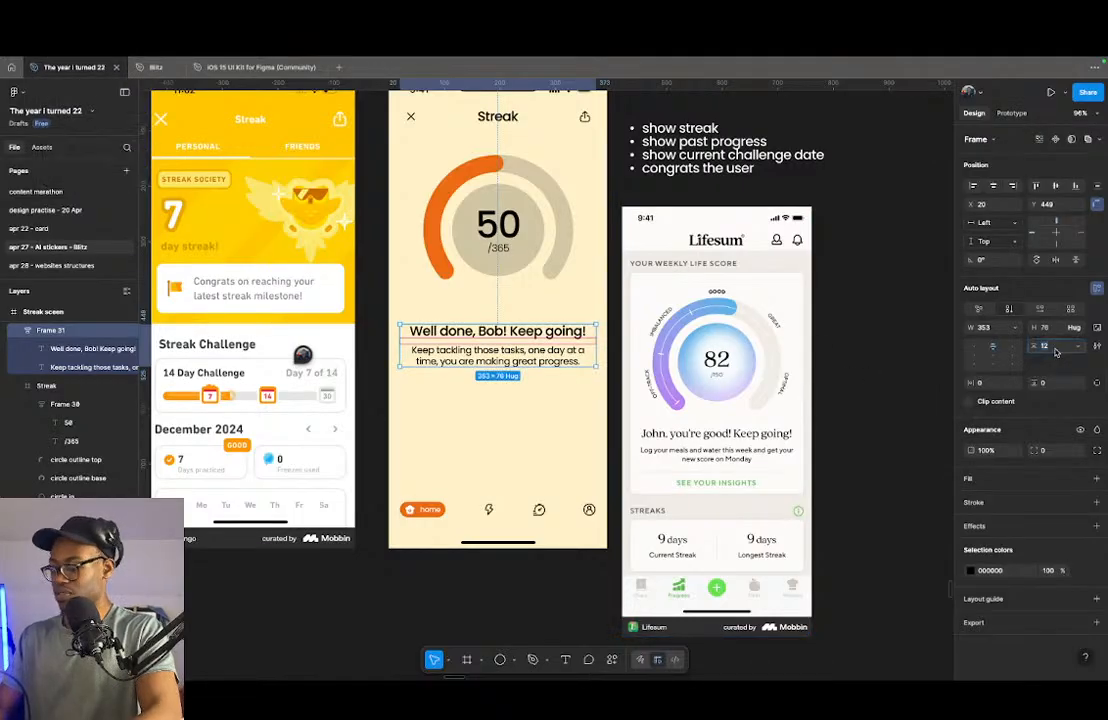
pyautogui.write('16')
pyautogui.press('Return')
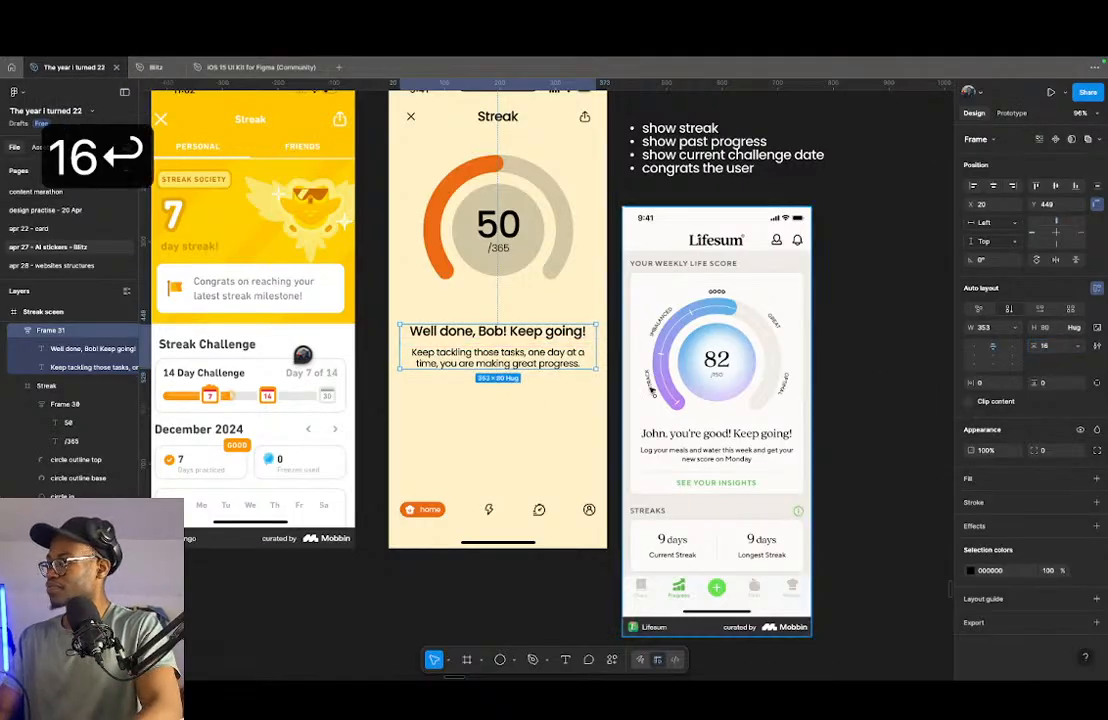
pyautogui.click(523, 411)
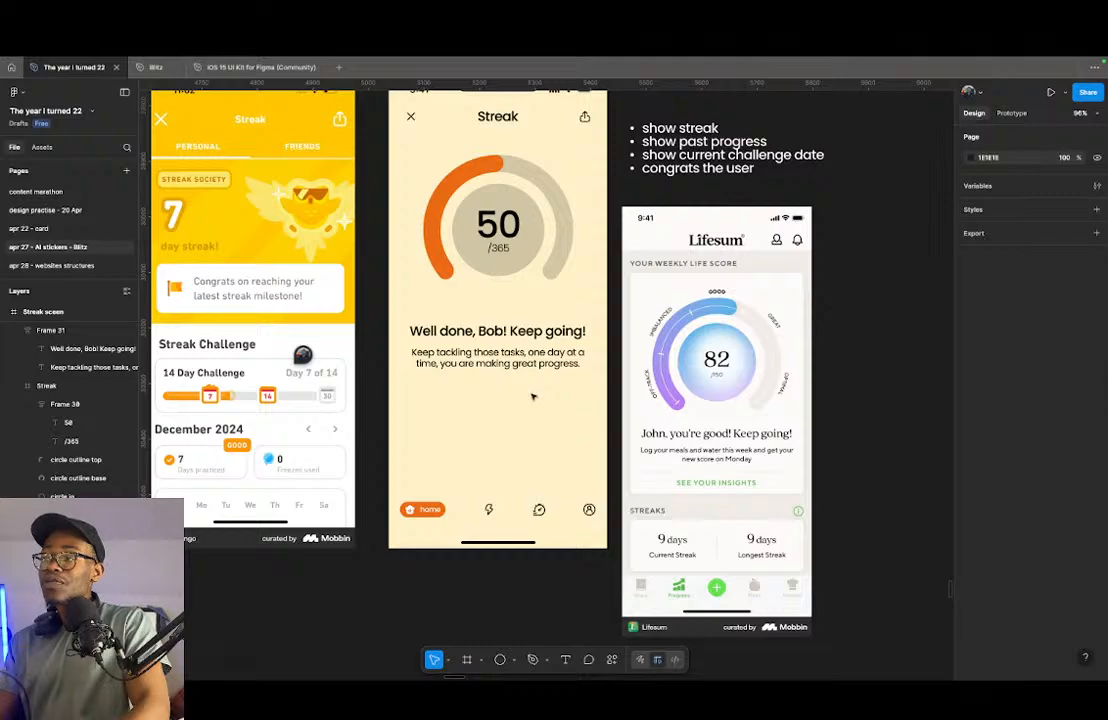
# - Try turning the streak screen's bottom navigation bar into a component and placing an instance on the empty canvas below the screen
pyautogui.click(471, 514)
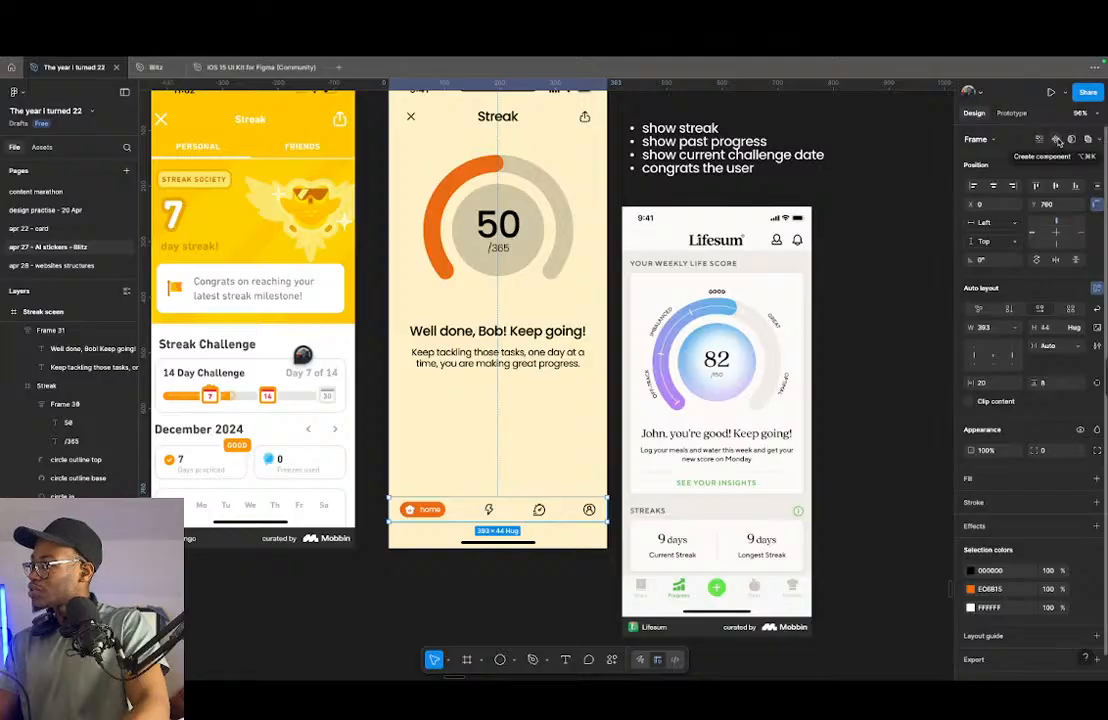
pyautogui.click(520, 545)
pyautogui.click(518, 521)
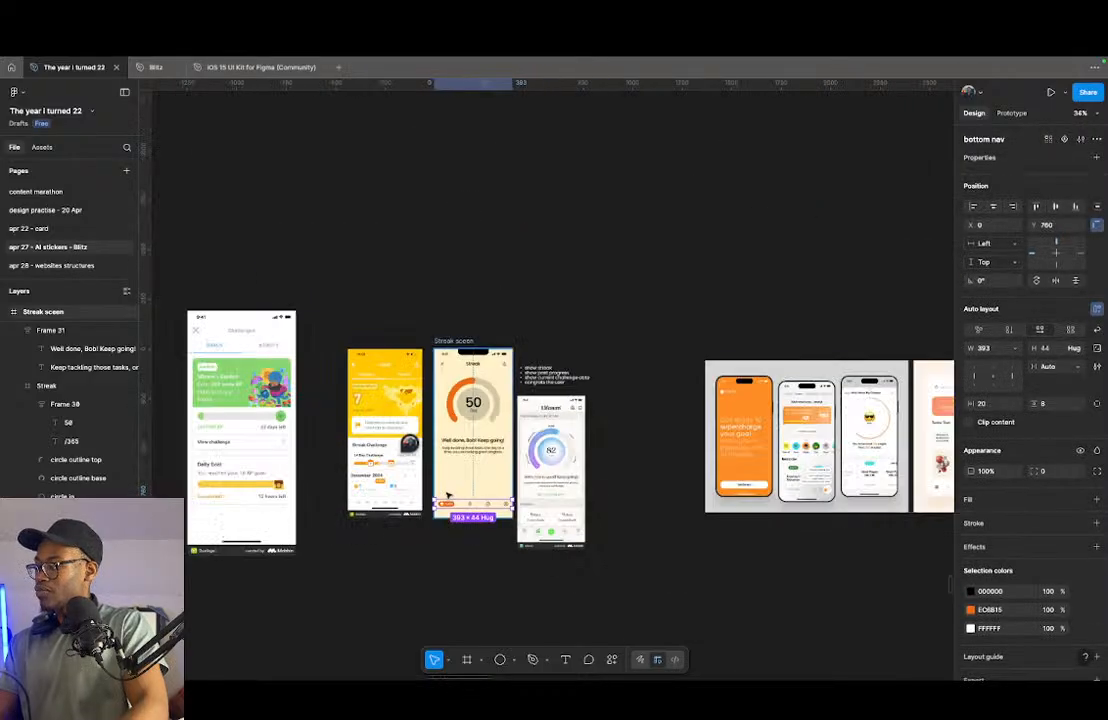
pyautogui.scroll(-5, 460, 508)
pyautogui.moveTo(460, 508); pyautogui.dragTo(470, 545)
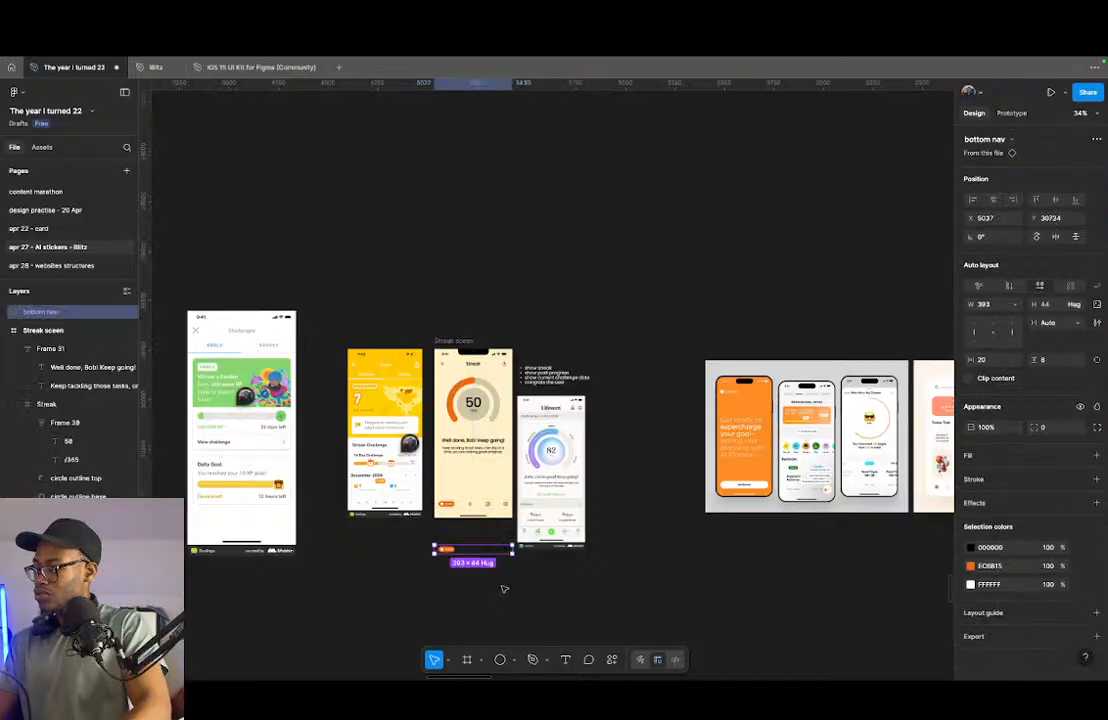
pyautogui.scroll(5, 500, 580)
pyautogui.scroll(3, 355, 515)
pyautogui.scroll(-5, 510, 465)
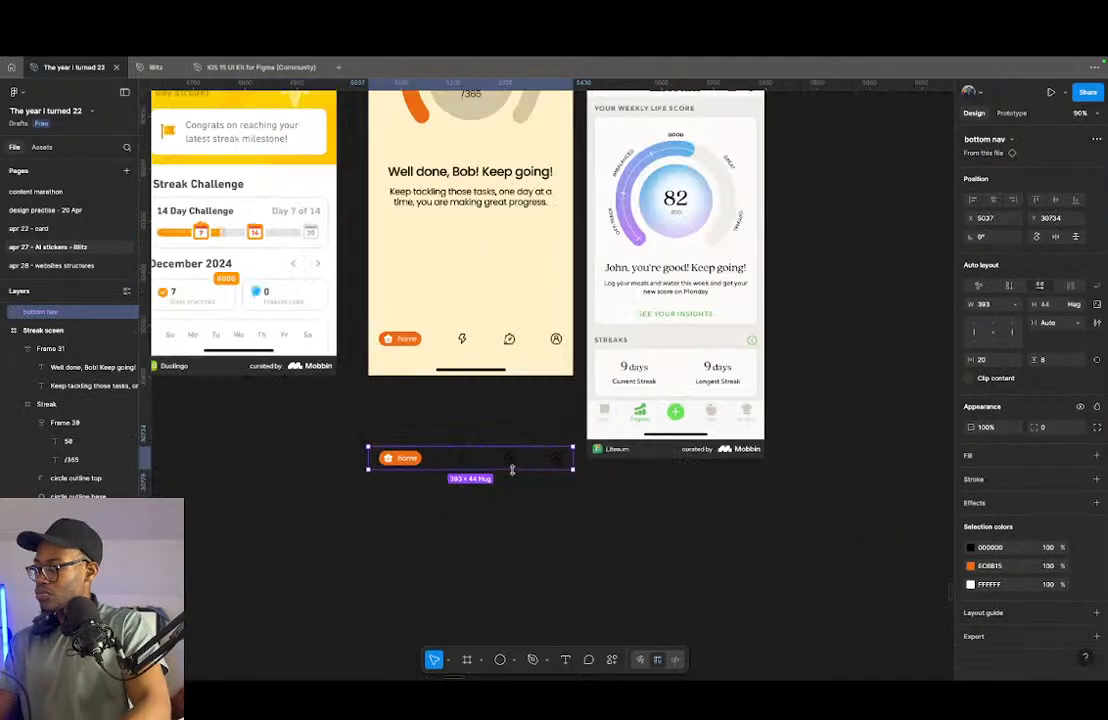
pyautogui.moveTo(511, 464); pyautogui.dragTo(489, 534)
pyautogui.scroll(-1, 472, 492)
pyautogui.scroll(5, 410, 469)
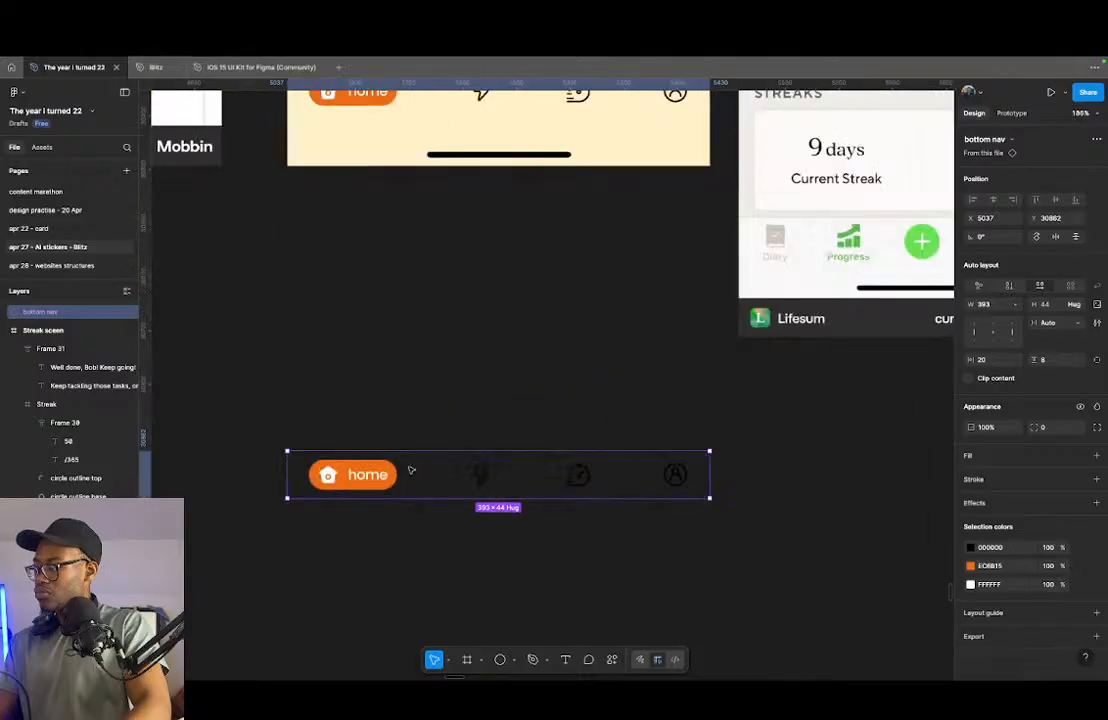
# - Check the home and zap items inside the placed navigation instance, and undo its moves and the component creation
pyautogui.doubleClick(368, 478)
pyautogui.click(481, 473)
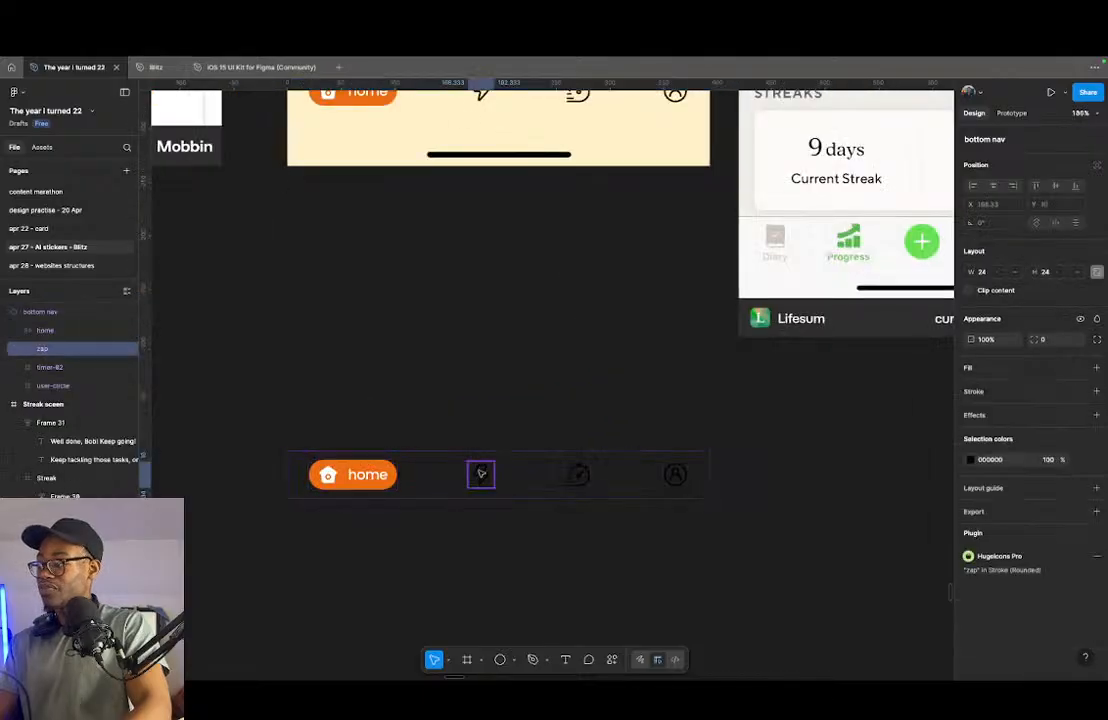
pyautogui.click(389, 476)
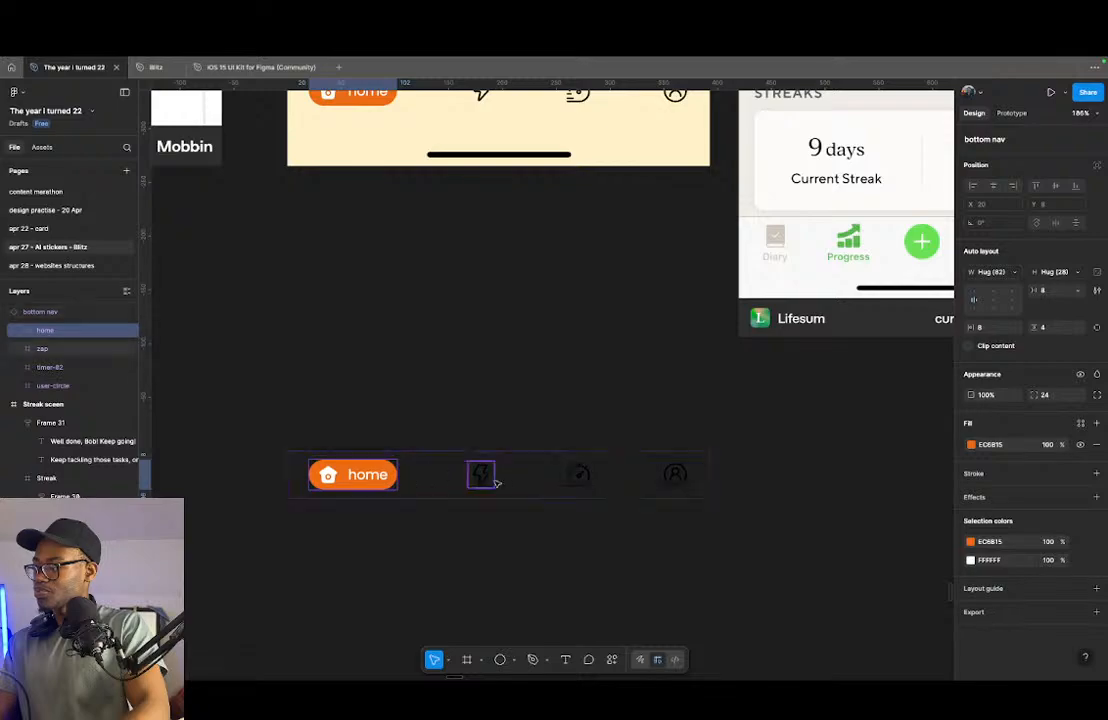
pyautogui.press('Escape')
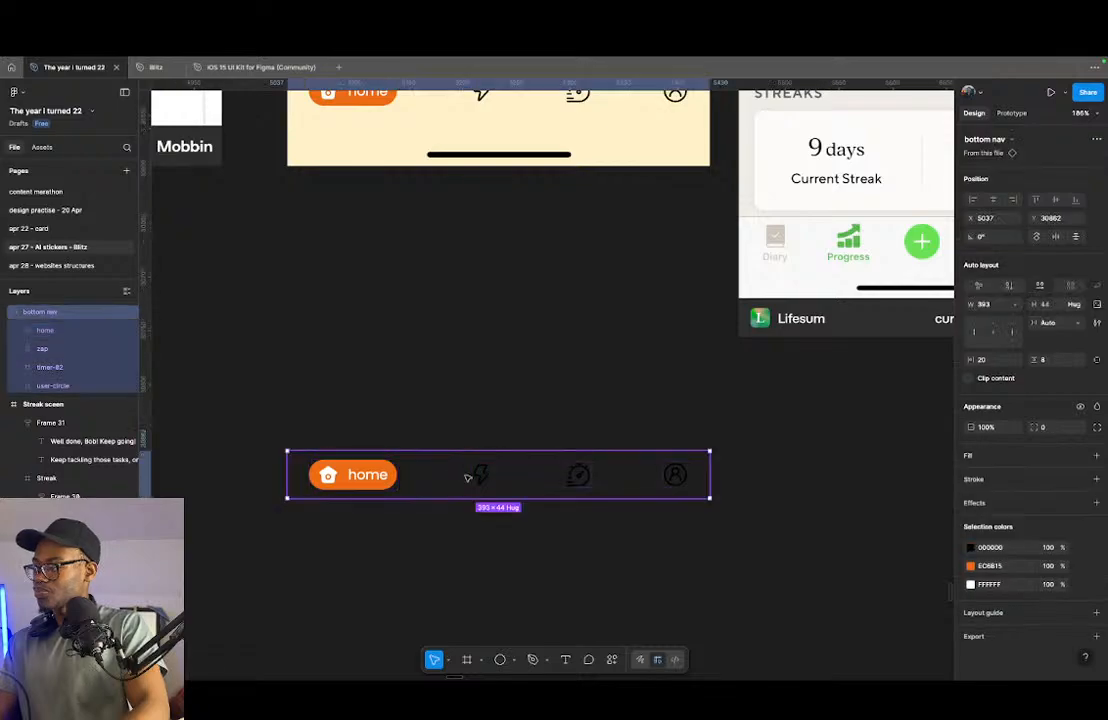
pyautogui.press('super+z')
pyautogui.press('super+z')
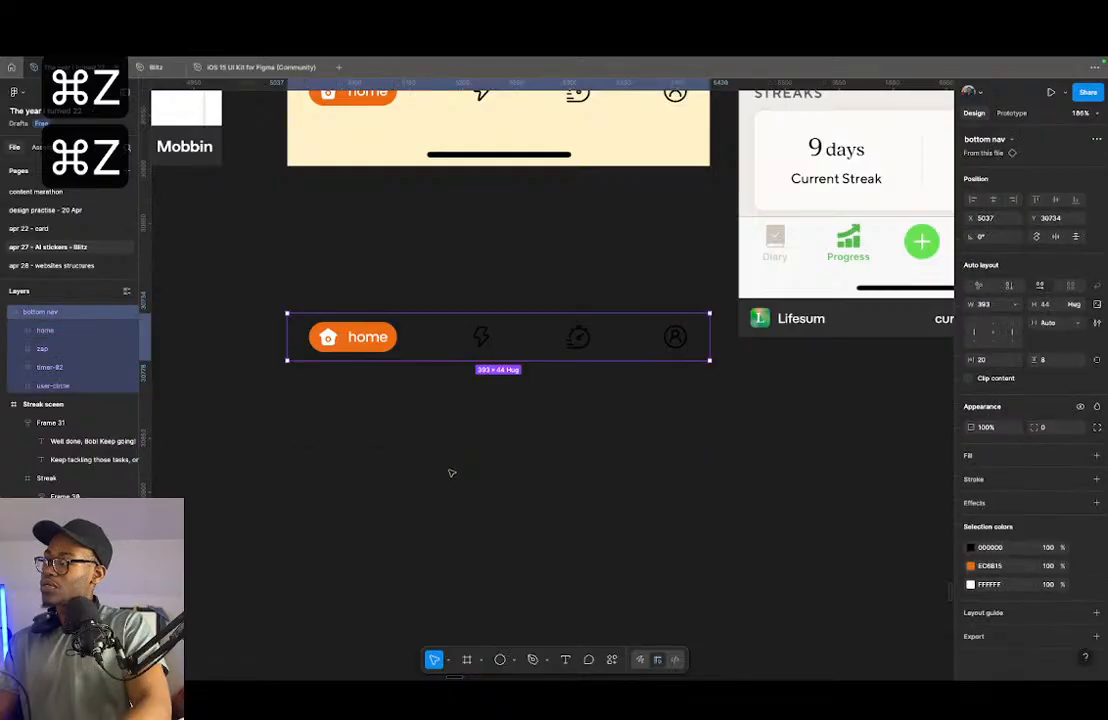
pyautogui.press('super+z')
pyautogui.scroll(3, 452, 471)
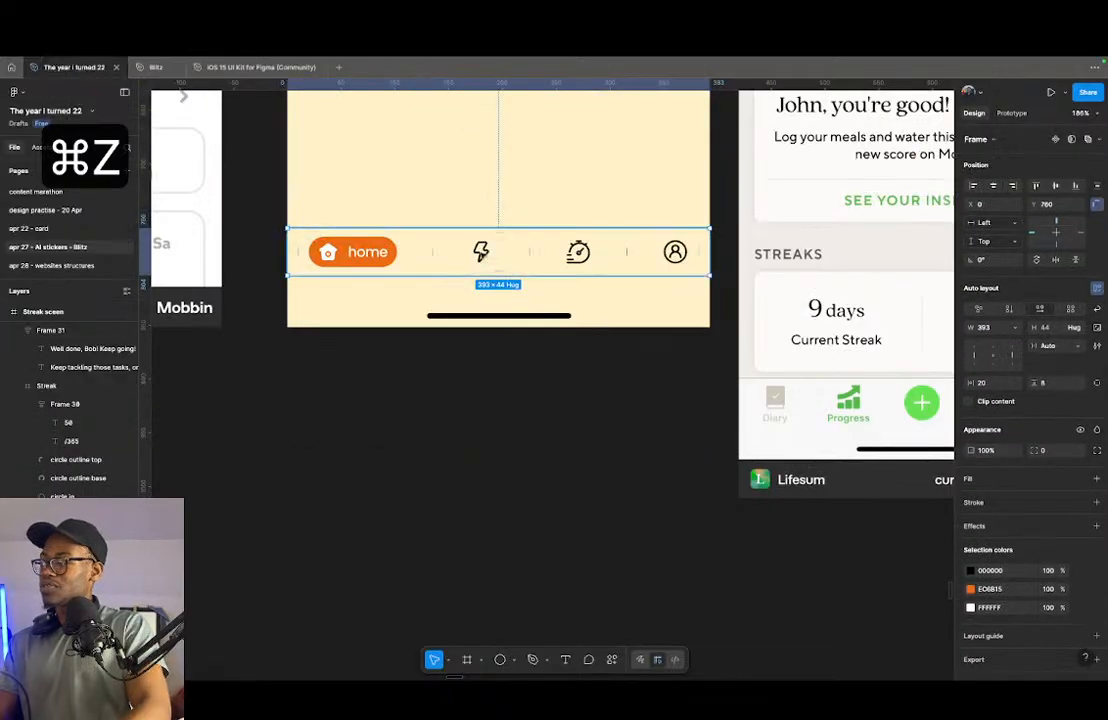
# - Wrap the navigation bar's zap icon in its own frame and rename the frame streak
pyautogui.click(476, 256)
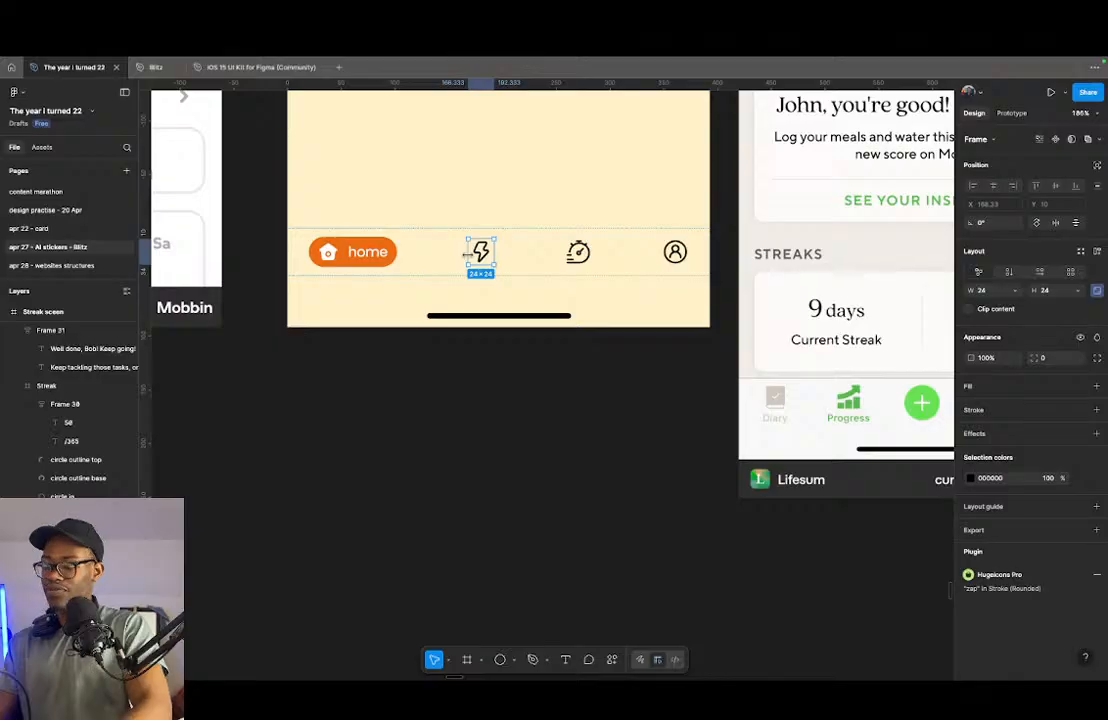
pyautogui.press('alt+super+g')
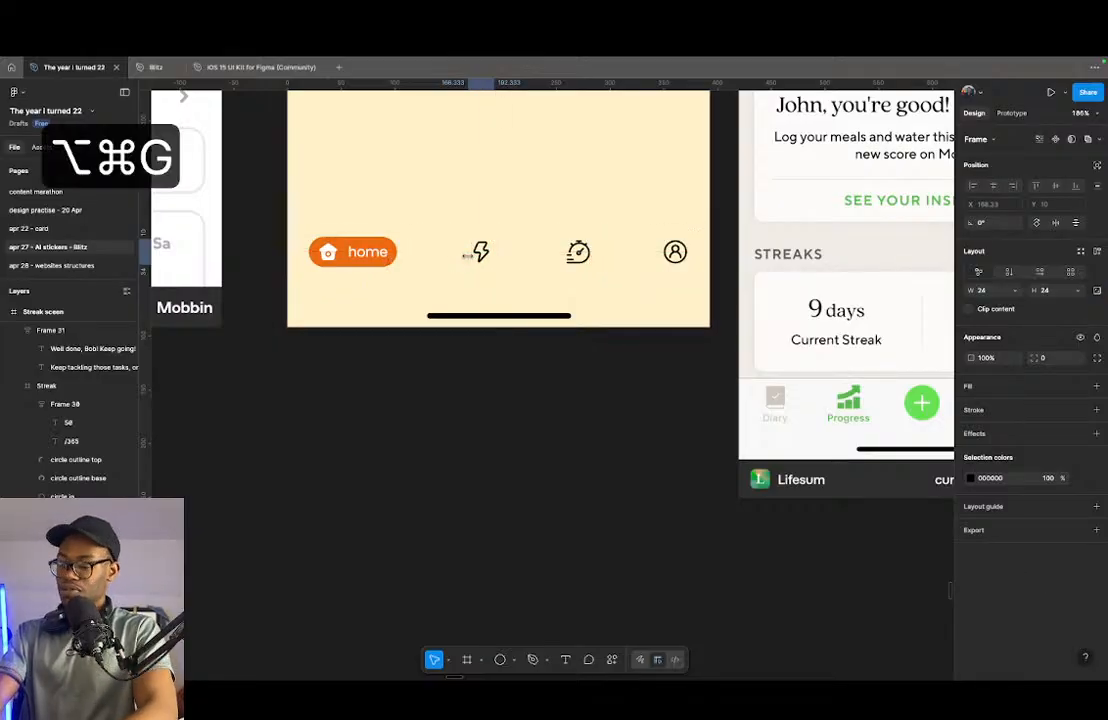
pyautogui.press('super+r')
pyautogui.write('streak')
pyautogui.press('Return')
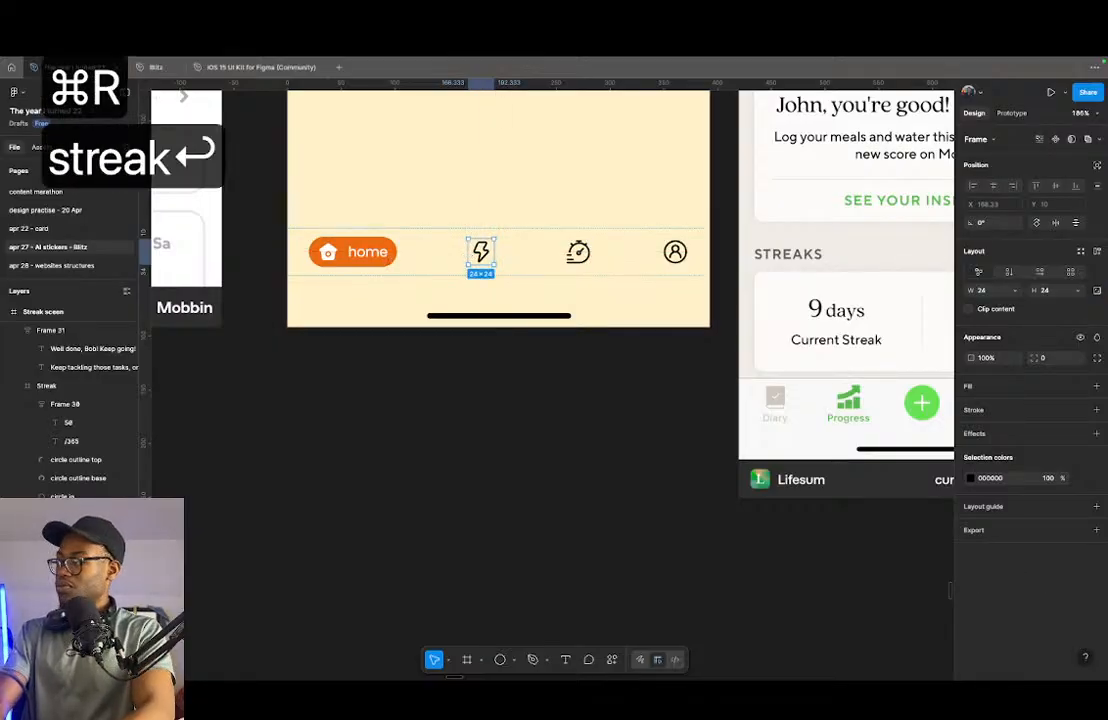
# - Add auto layout to the streak frame and place a copy of the "home" label beside its zap icon
pyautogui.click(360, 252)
pyautogui.doubleClick(372, 255)
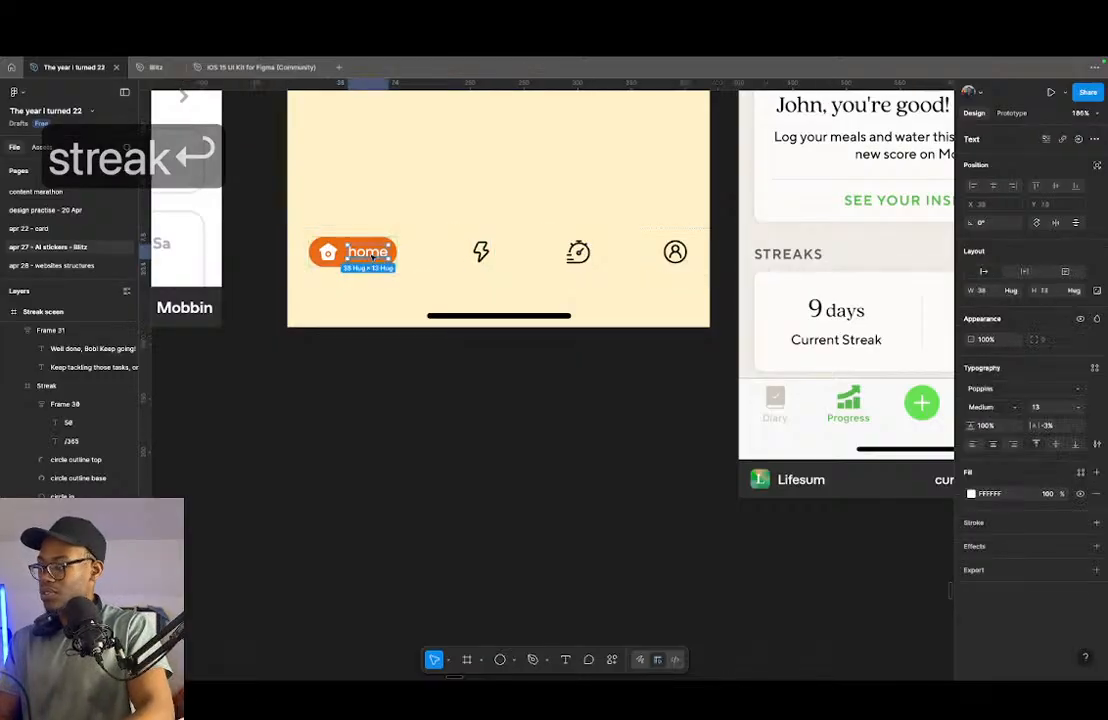
pyautogui.press('super+c')
pyautogui.click(481, 252)
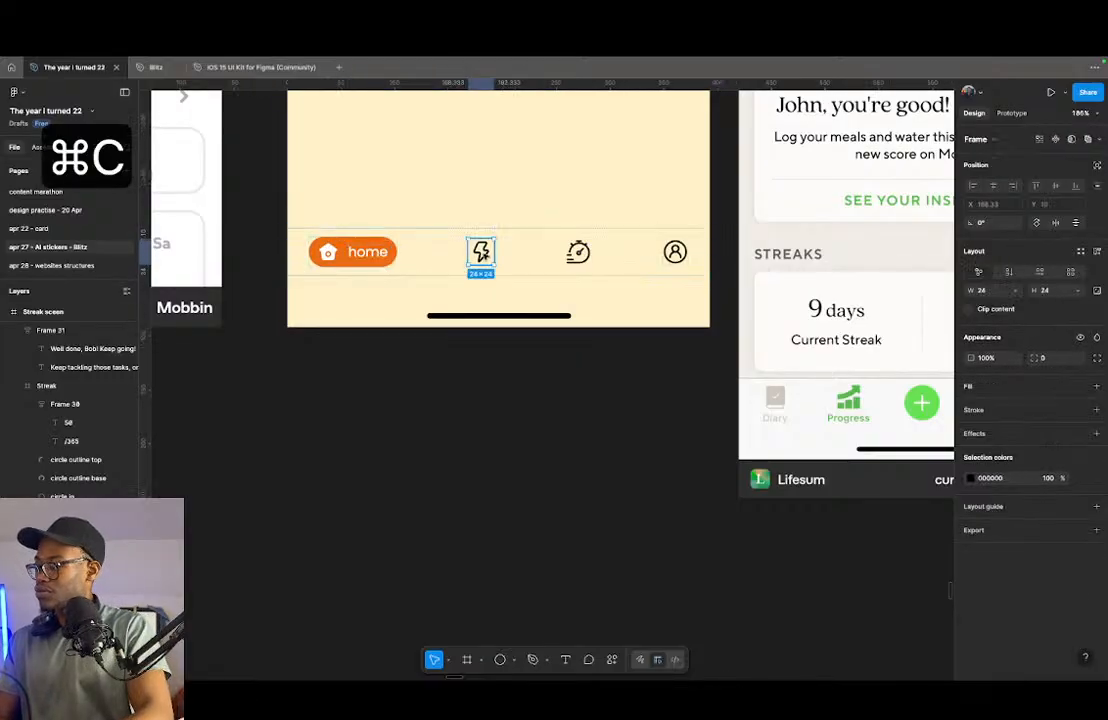
pyautogui.hotkey('shift', 'a')
pyautogui.press('super+v')
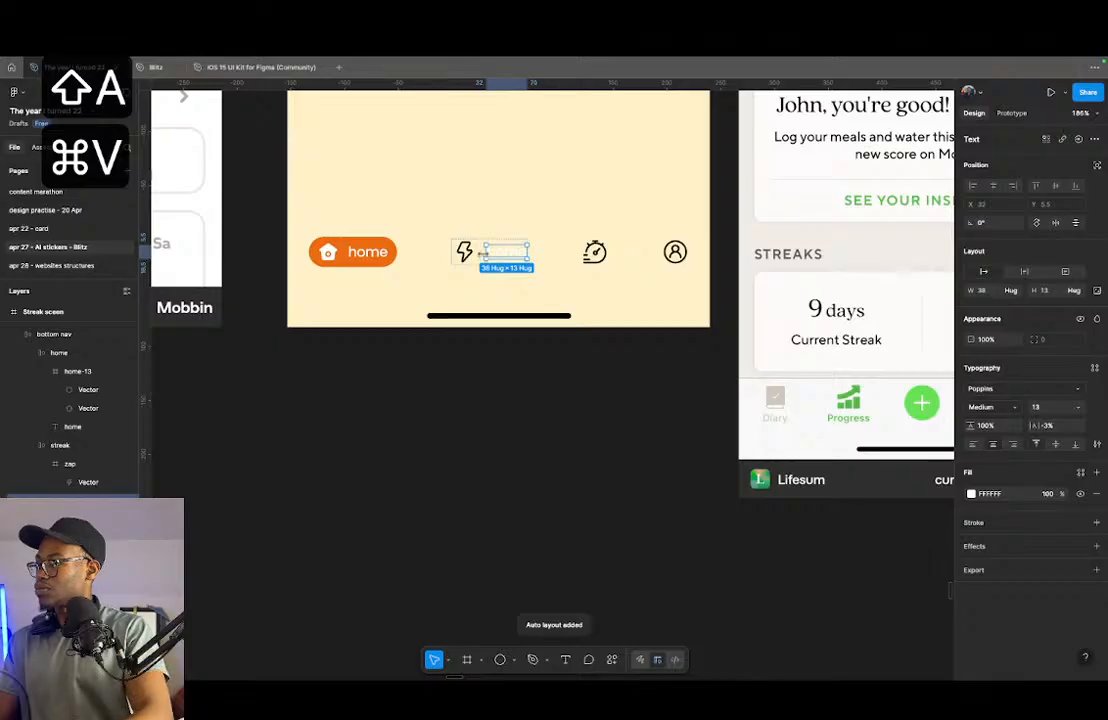
# - Scale the navigation bar's zap, timer and profile icons together to a height of 20
pyautogui.click(350, 250)
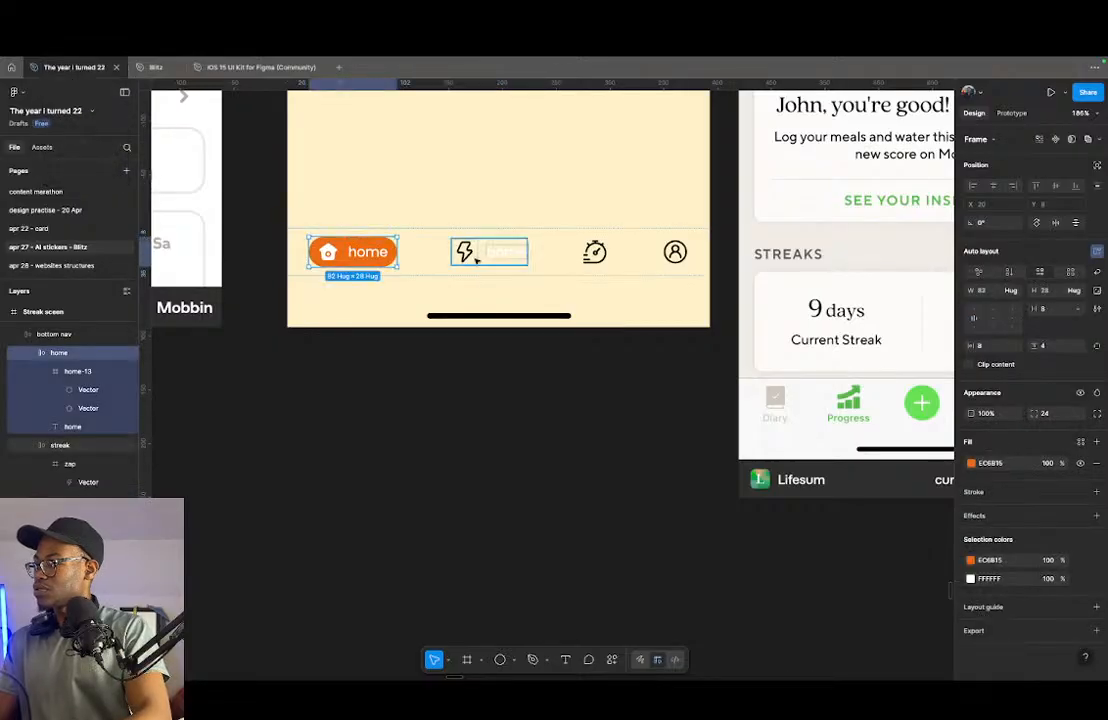
pyautogui.click(470, 252)
pyautogui.click(464, 252)
pyautogui.keyDown('shift'); pyautogui.click(595, 252); pyautogui.keyUp('shift')
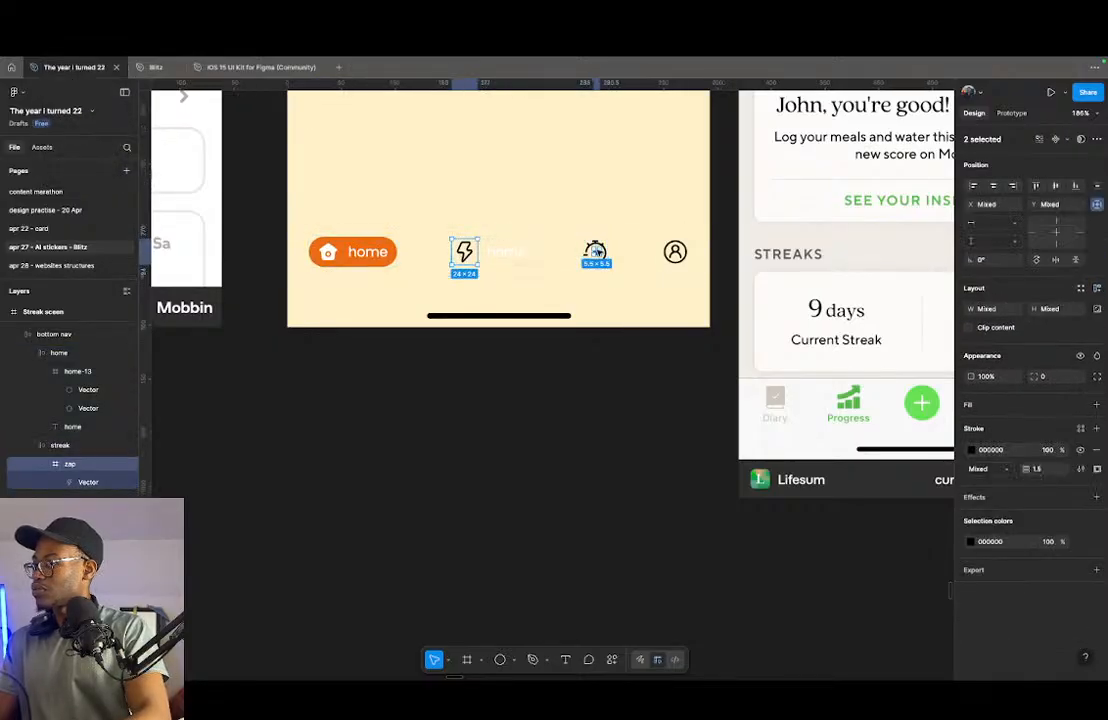
pyautogui.keyDown('shift'); pyautogui.click(675, 252); pyautogui.keyUp('shift')
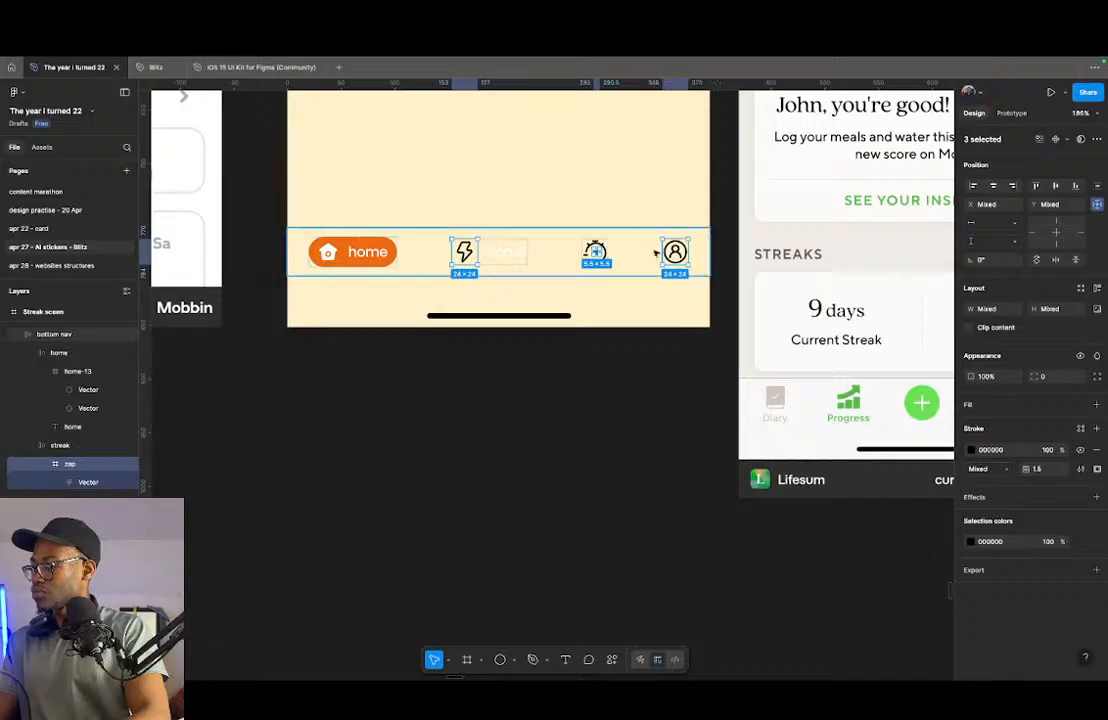
pyautogui.click(617, 245)
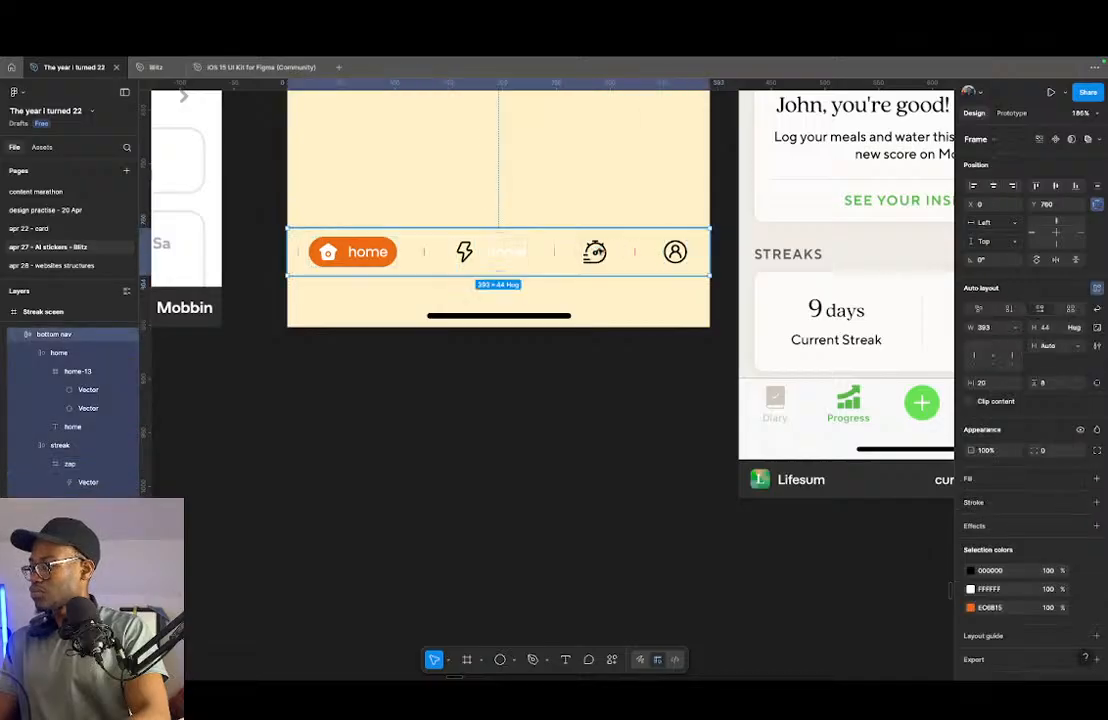
pyautogui.click(595, 252)
pyautogui.keyDown('shift'); pyautogui.click(675, 252); pyautogui.keyUp('shift')
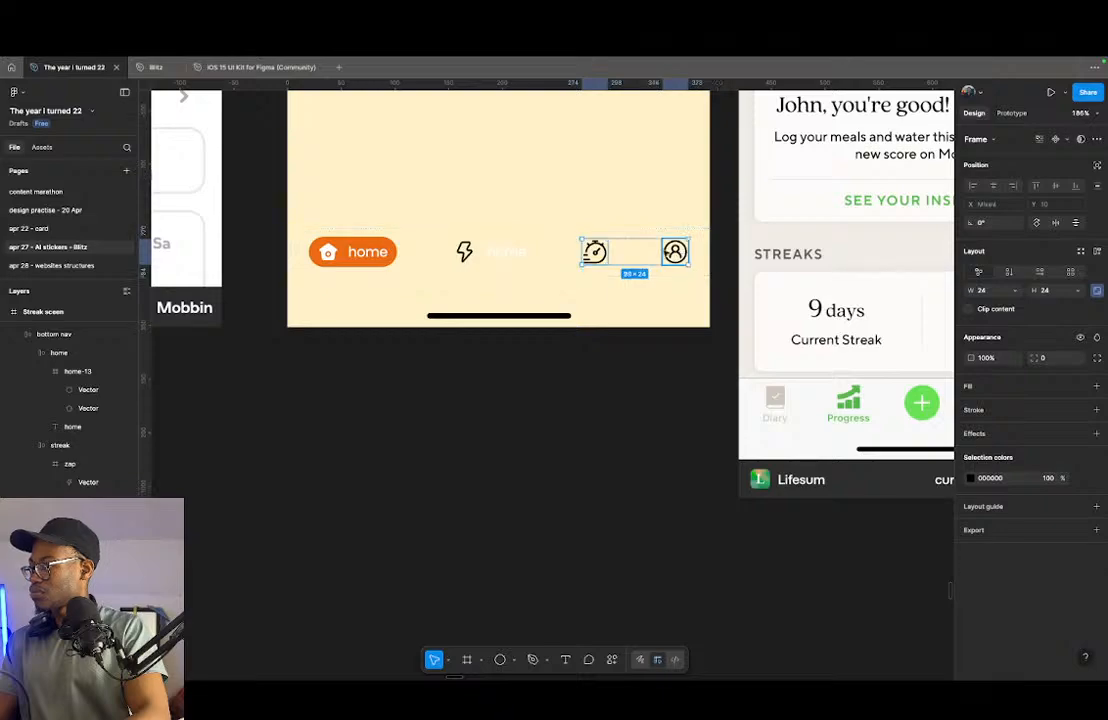
pyautogui.keyDown('shift'); pyautogui.doubleClick(467, 252); pyautogui.keyUp('shift')
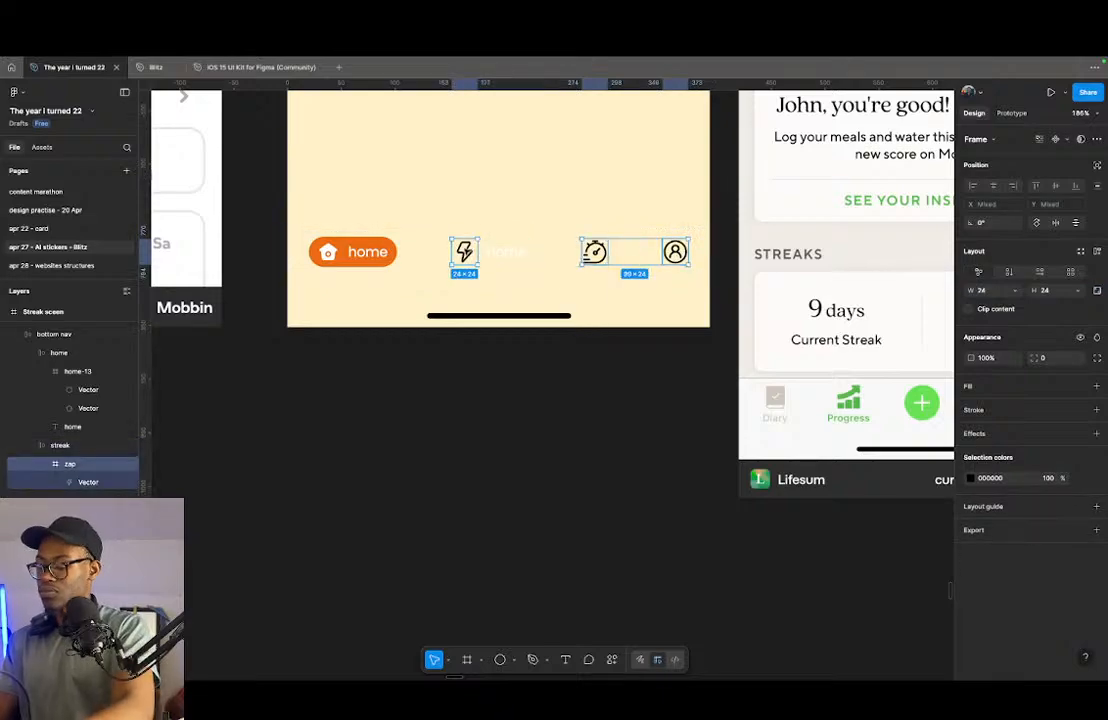
pyautogui.press('k')
pyautogui.click(1045, 357)
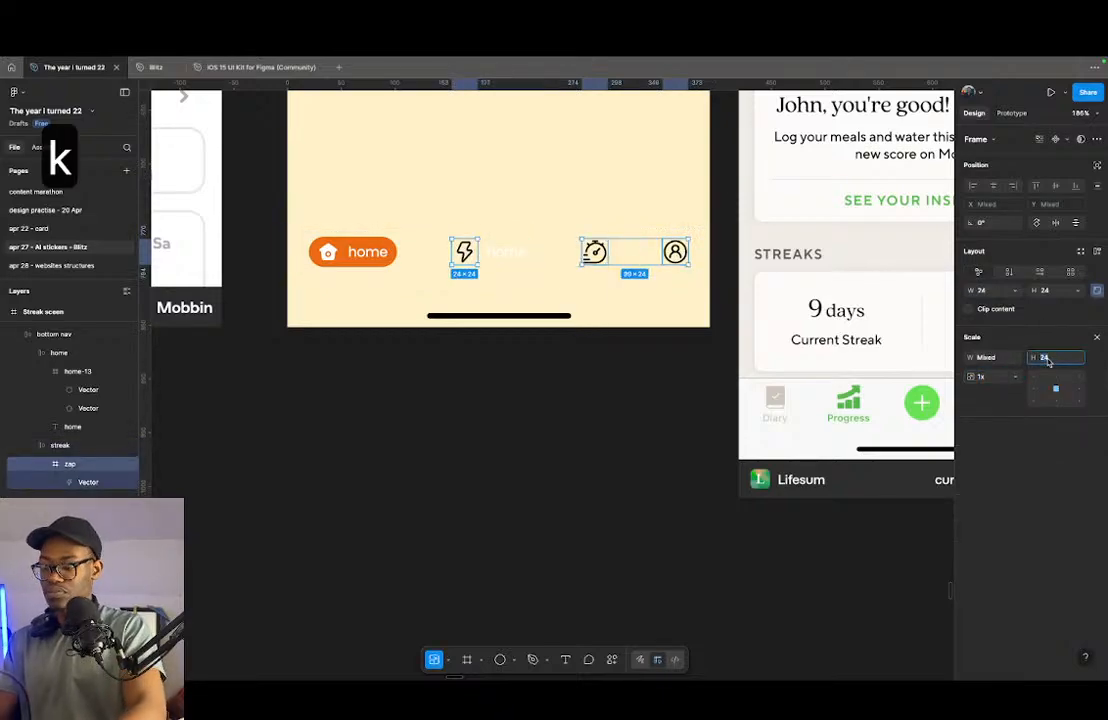
pyautogui.write('20')
pyautogui.press('Return')
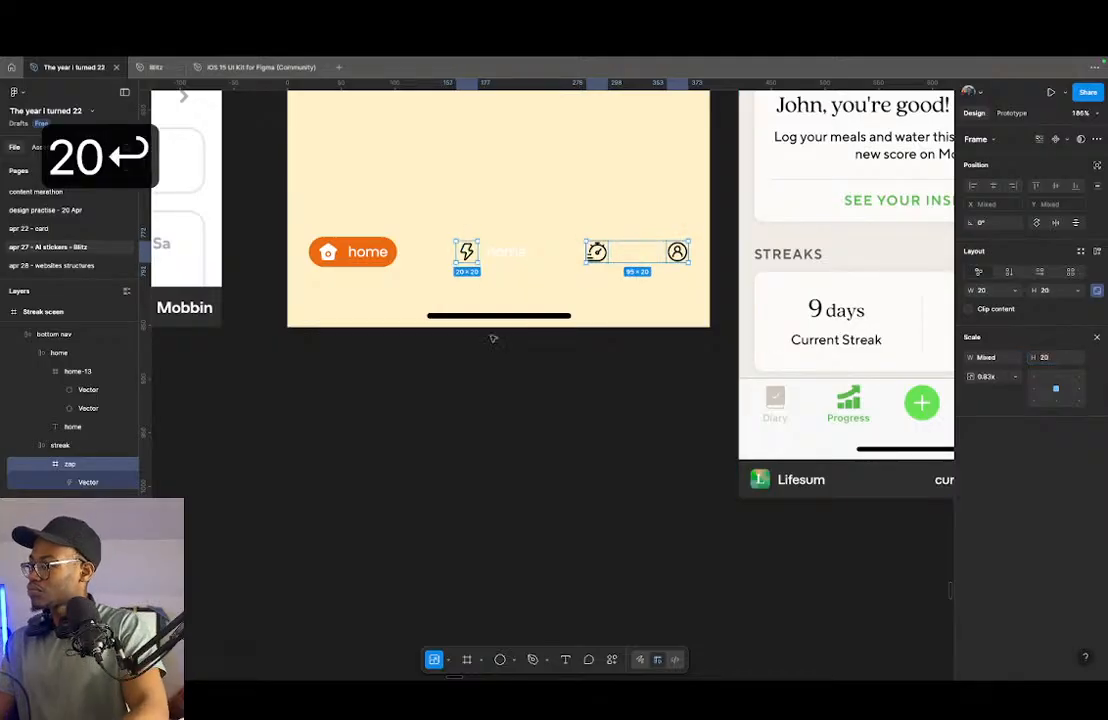
# - Set the streak frame's auto layout padding to 8 horizontally and 4 vertically
pyautogui.scroll(3, 500, 295)
pyautogui.click(300, 238)
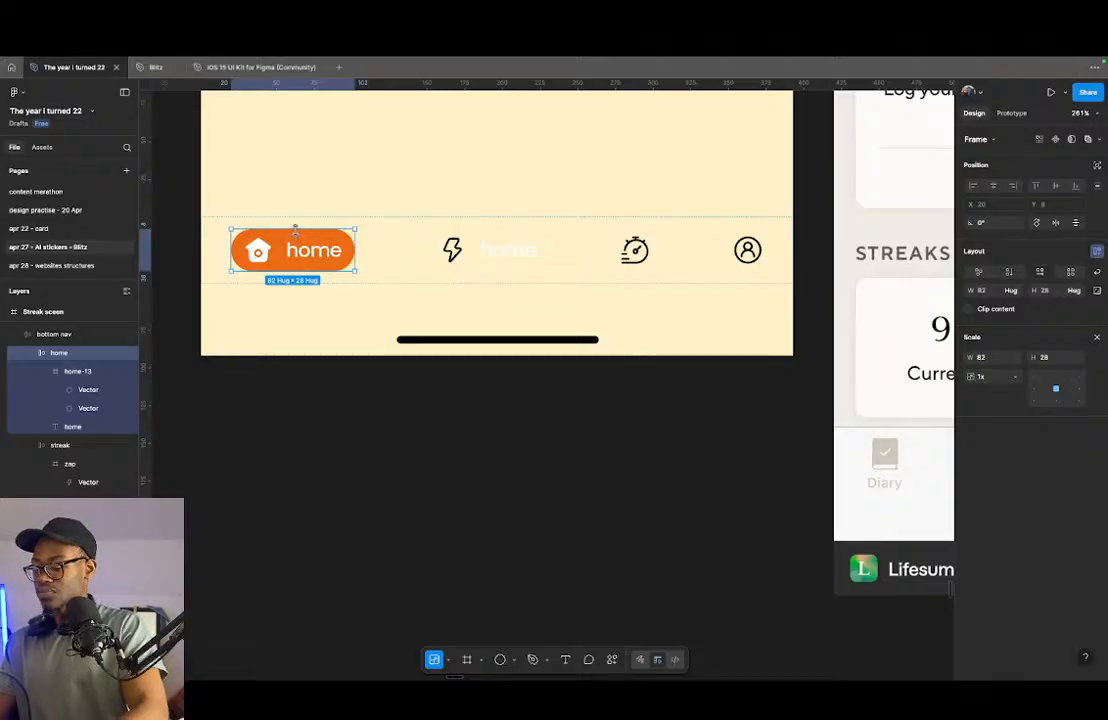
pyautogui.press('v')
pyautogui.click(495, 250)
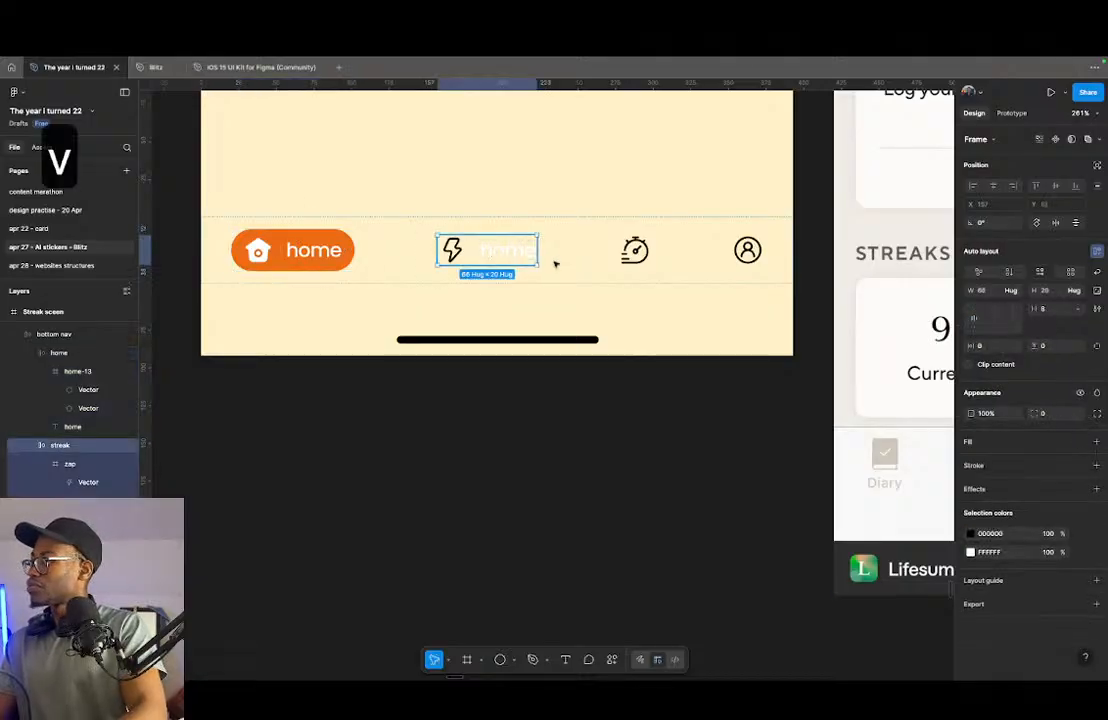
pyautogui.click(994, 350)
pyautogui.write('8')
pyautogui.click(1050, 346)
pyautogui.write('4')
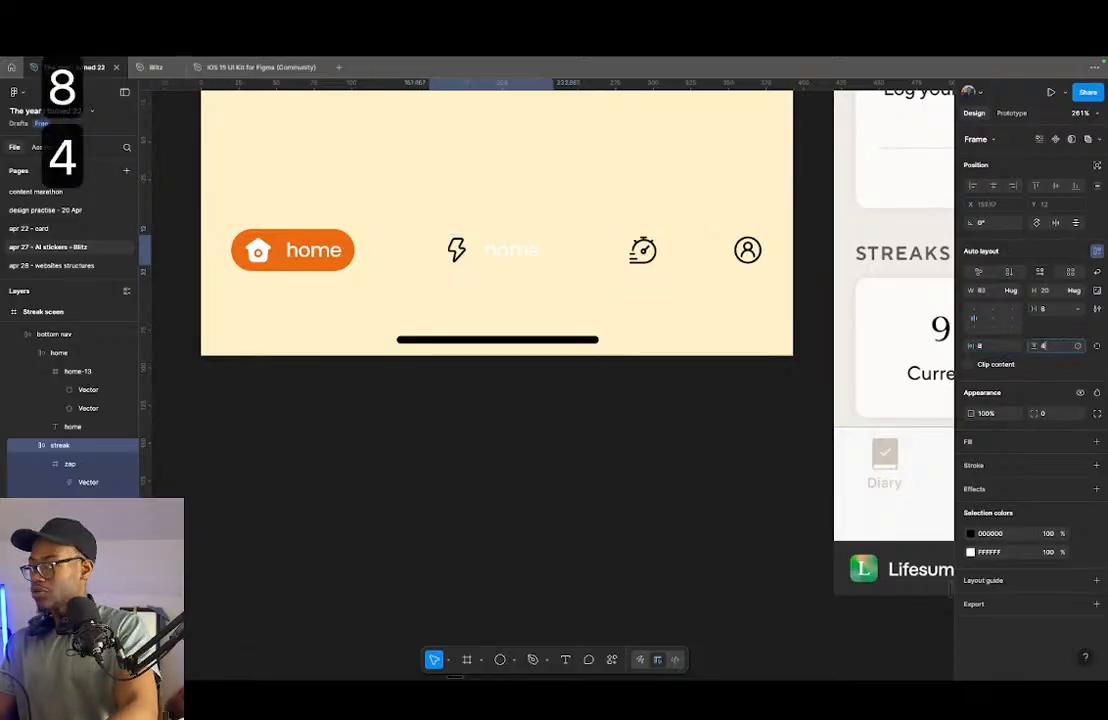
pyautogui.click(495, 291)
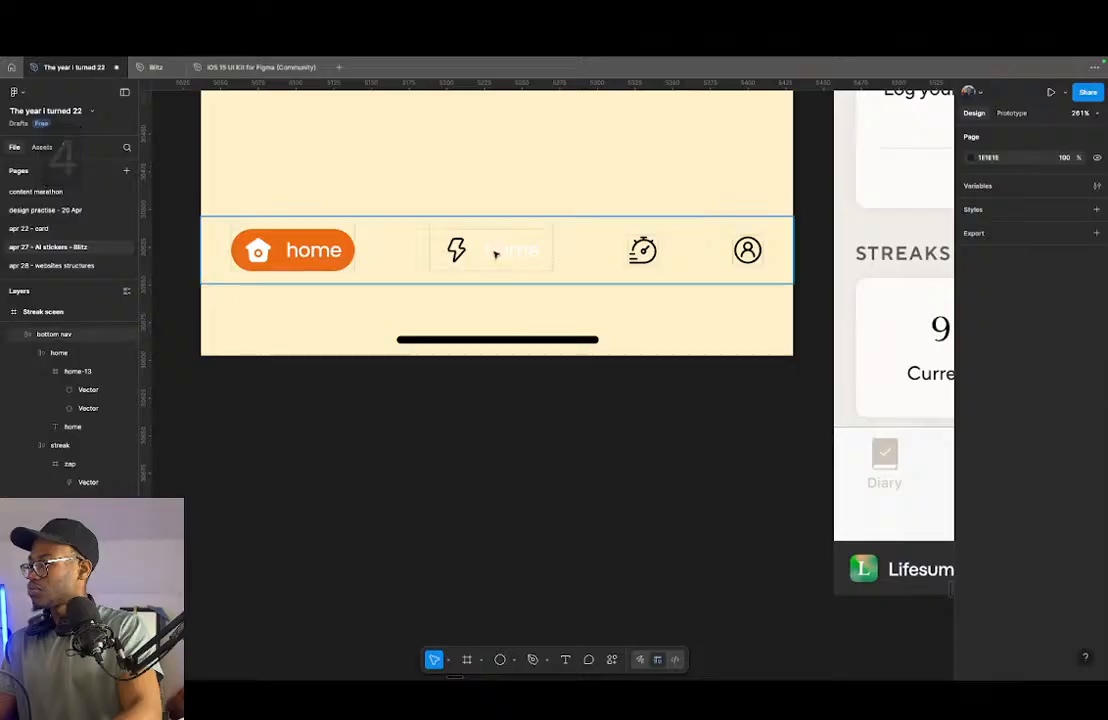
# - Add a fill to the streak frame using the home pill's orange, EC6B15
pyautogui.doubleClick(468, 242)
pyautogui.click(325, 256)
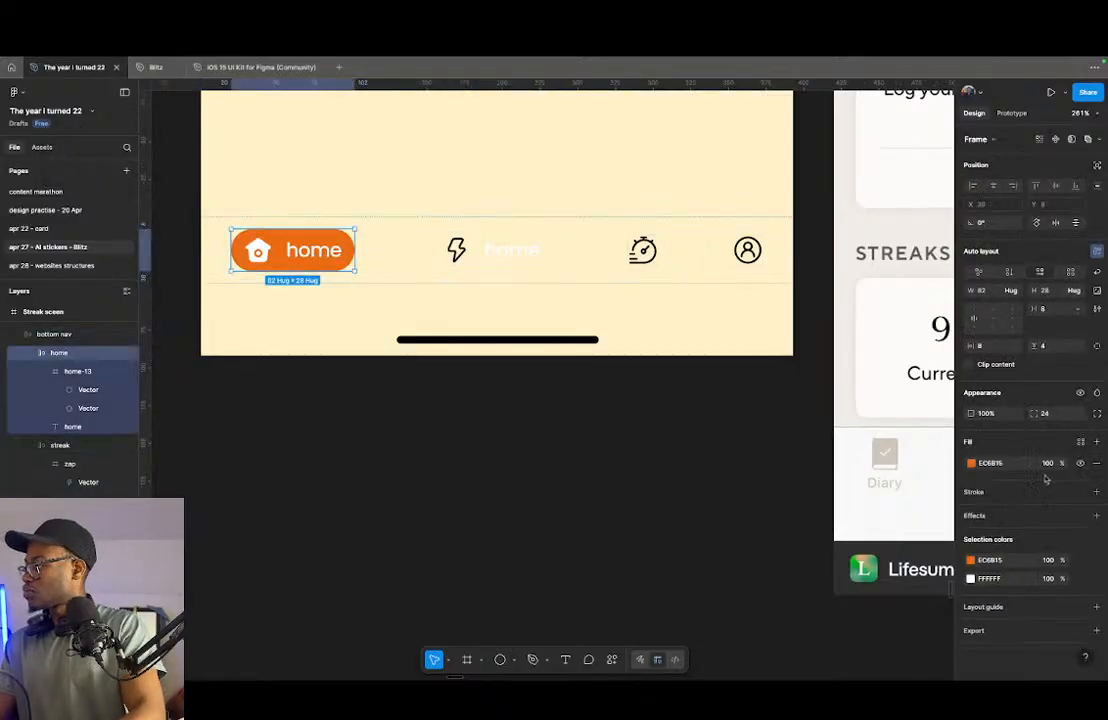
pyautogui.click(1006, 464)
pyautogui.press('super+c')
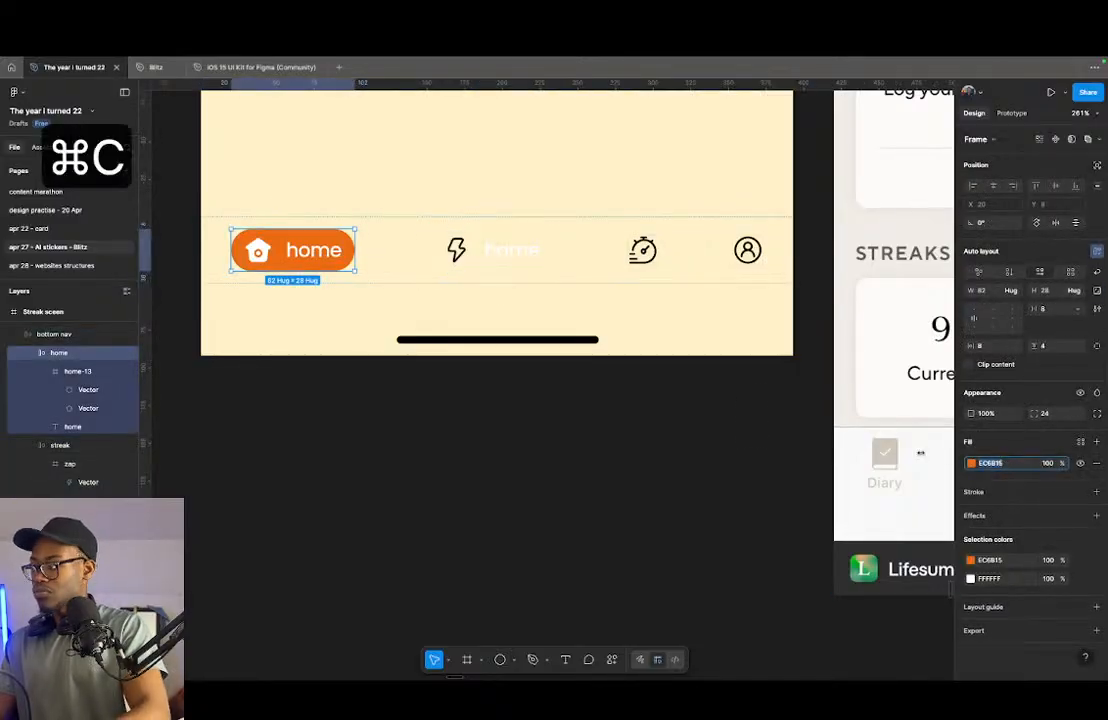
pyautogui.click(497, 260)
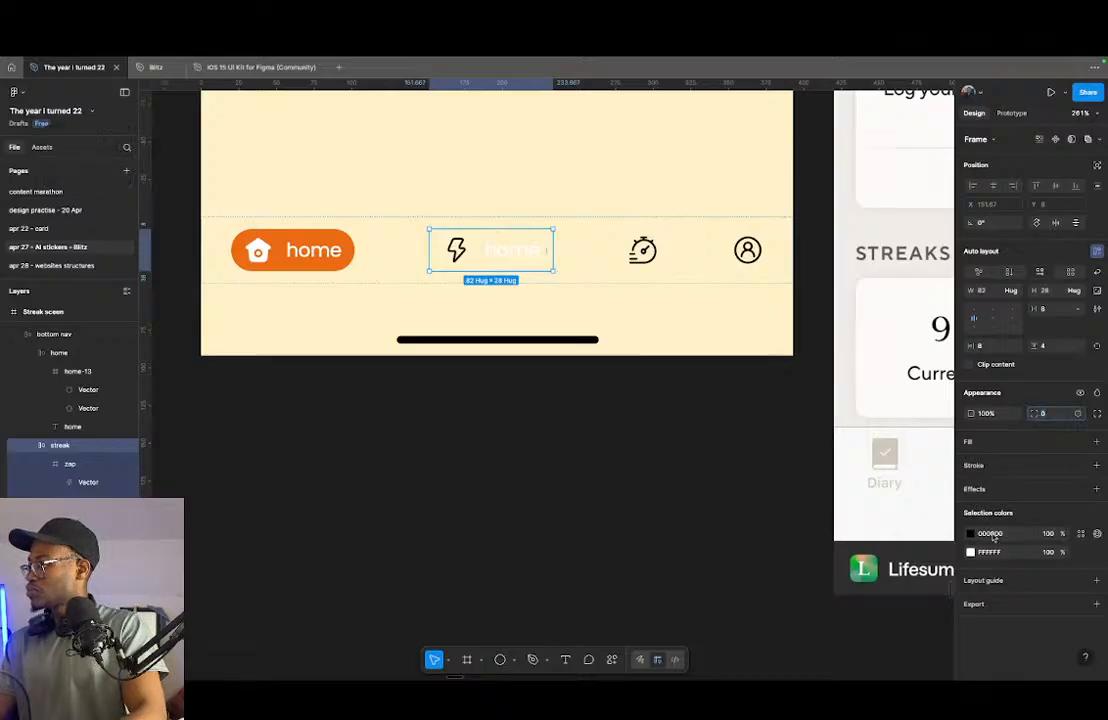
pyautogui.click(986, 443)
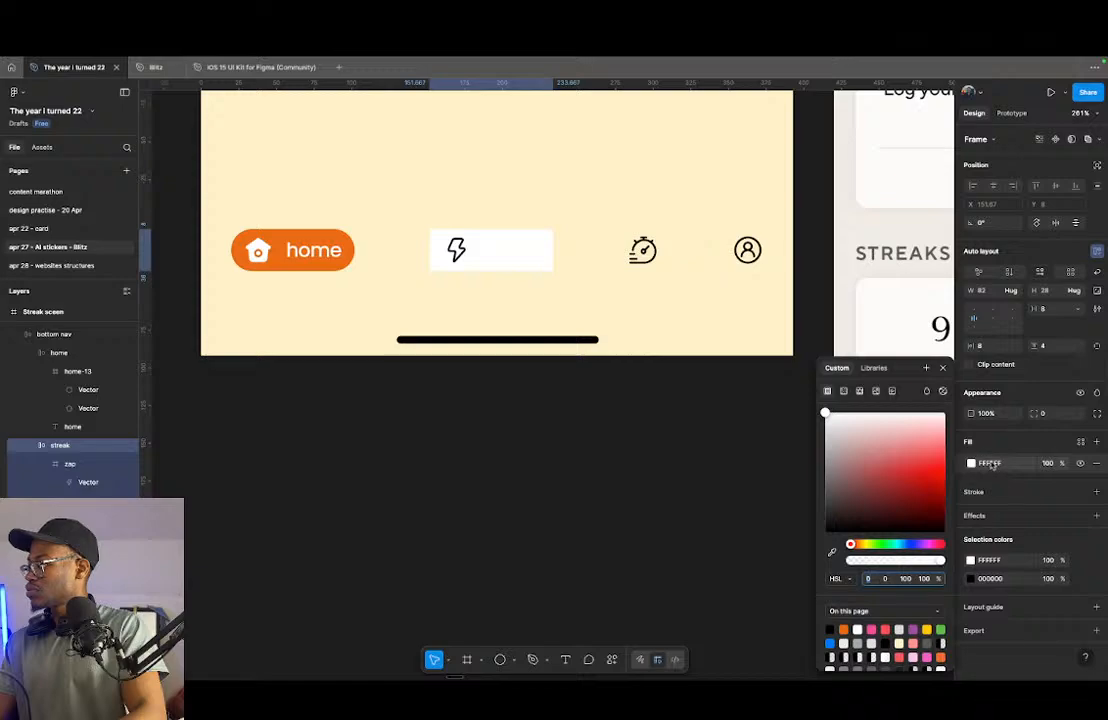
pyautogui.click(990, 464)
pyautogui.press('super+v')
pyautogui.press('Return')
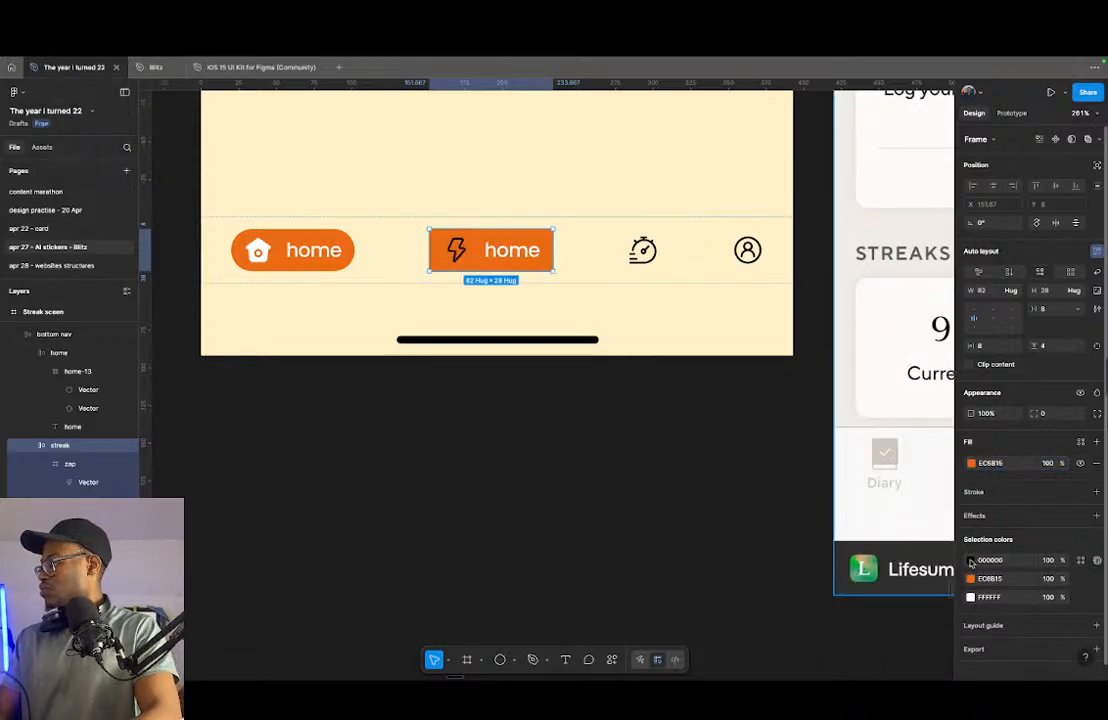
# - Recolor the streak item's zap icon white (FFFFFF) and set the streak frame's corner radius to 40
pyautogui.click(970, 561)
pyautogui.moveTo(878, 482); pyautogui.dragTo(684, 332)
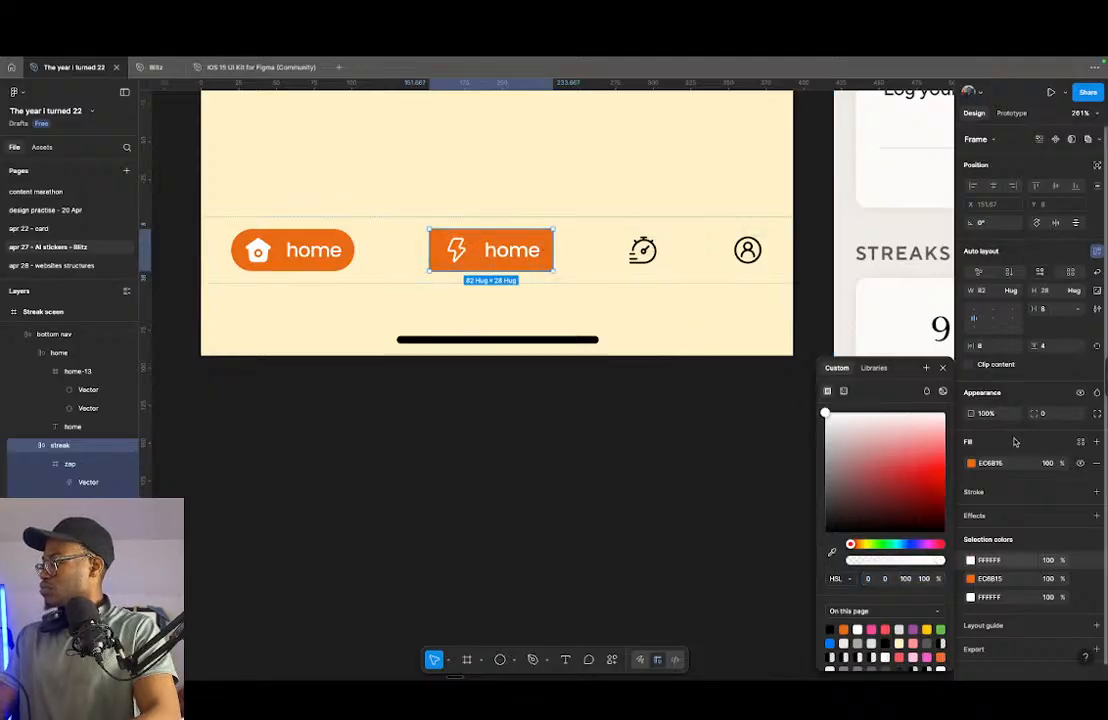
pyautogui.click(1048, 414)
pyautogui.hotkey('shift', 'Up')
pyautogui.hotkey('shift', 'Up')
pyautogui.hotkey('shift', 'Up')
pyautogui.hotkey('shift', 'Up')
pyautogui.hotkey('shift', 'Up')
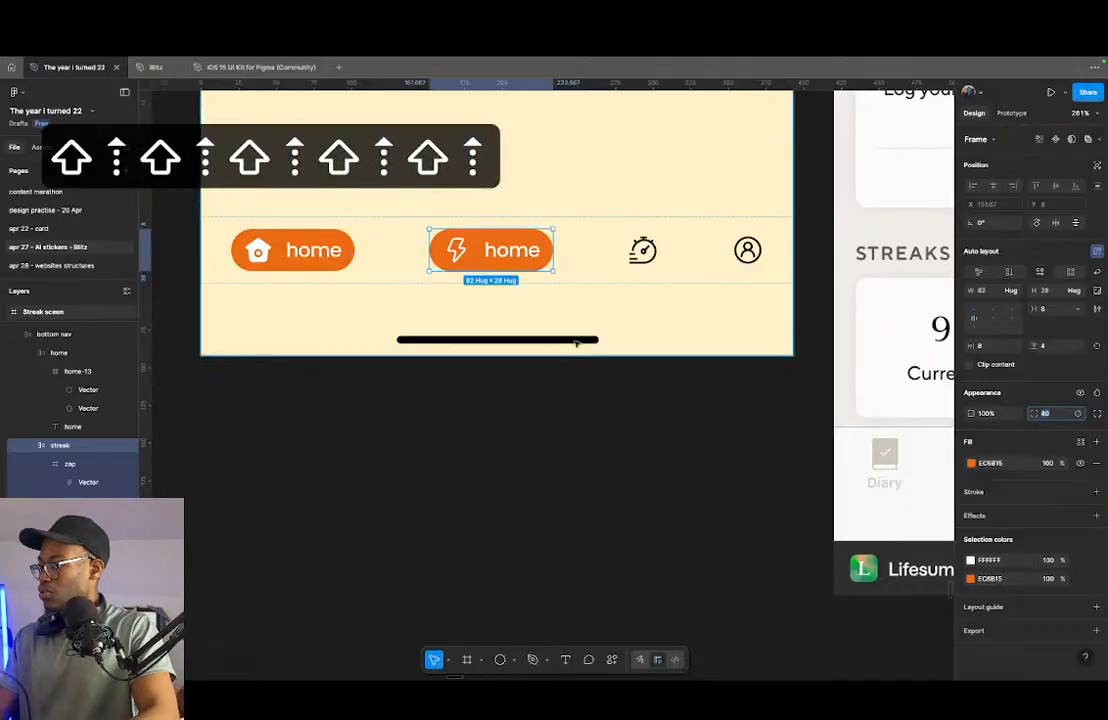
# - Swap the zap vector's stroke and fill so the lightning bolt is solid white
pyautogui.scroll(4, 438, 225)
pyautogui.keyDown('super'); pyautogui.click(470, 262); pyautogui.keyUp('super')
pyautogui.hotkey('shift', 'x')
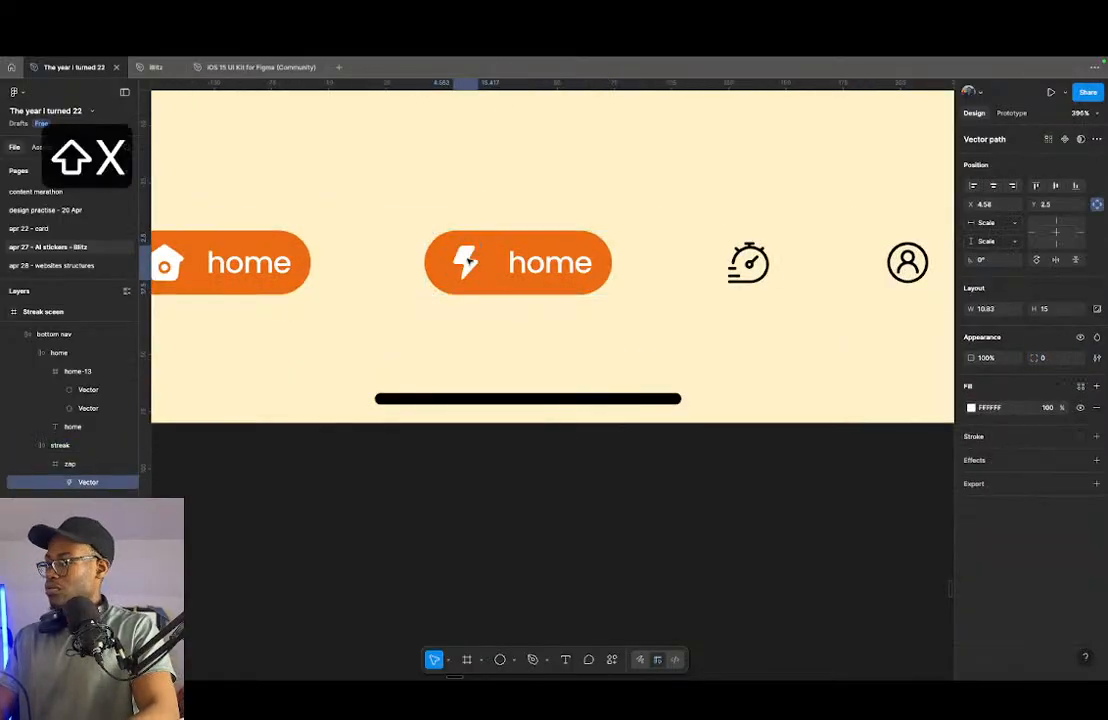
pyautogui.click(406, 260)
# - Wrap the navigation bar's timer icon in its own frame and rename the frame timer
pyautogui.scroll(-5, 590, 318)
pyautogui.click(506, 288)
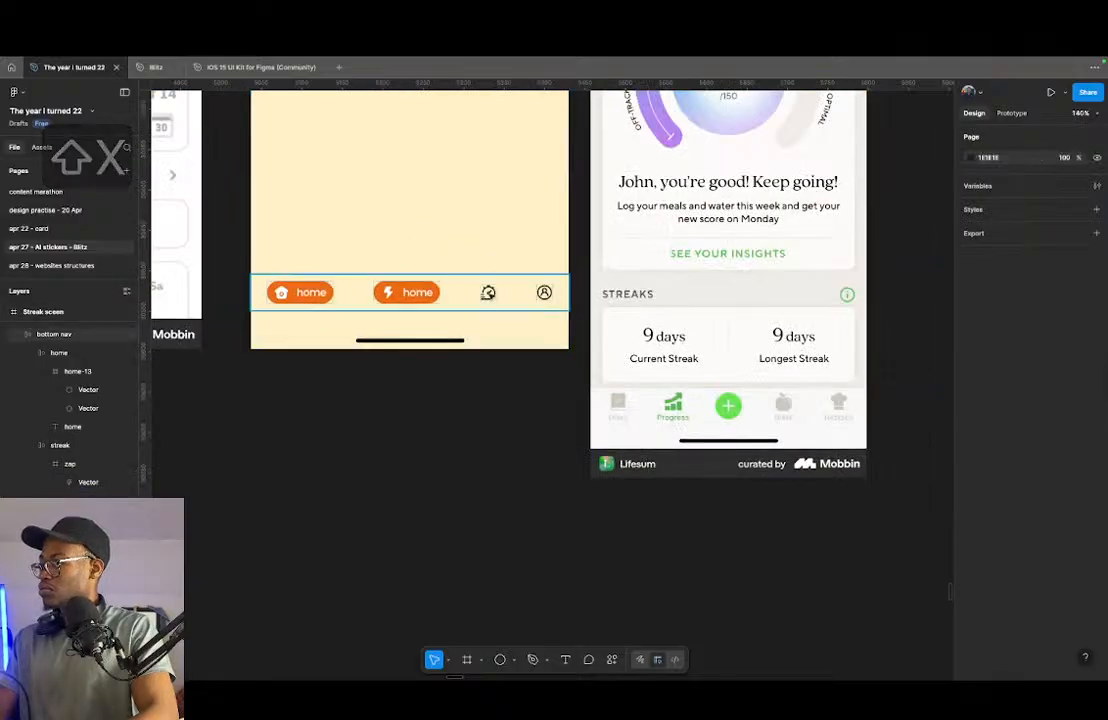
pyautogui.scroll(3, 506, 288)
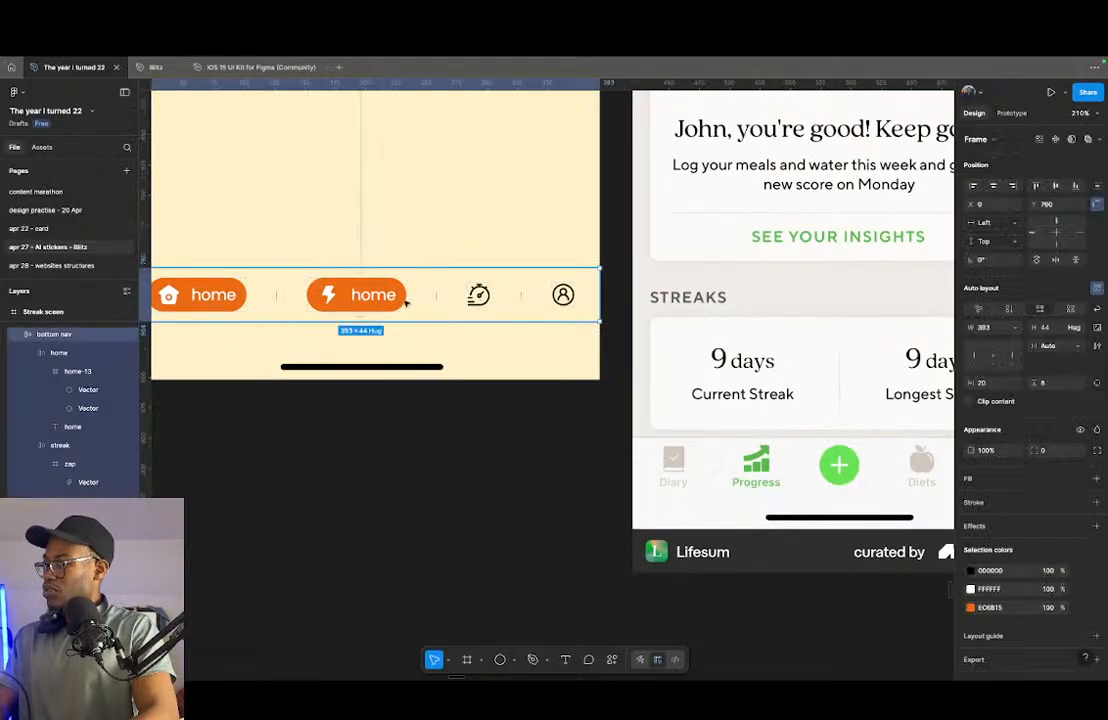
pyautogui.click(389, 297)
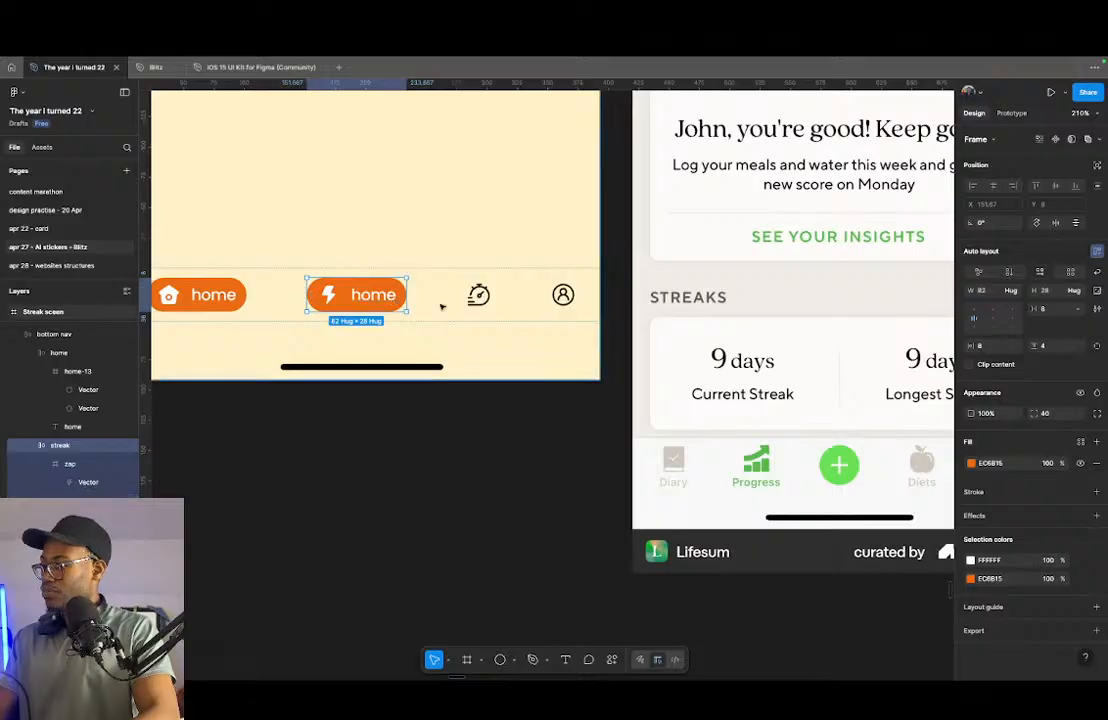
pyautogui.click(478, 295)
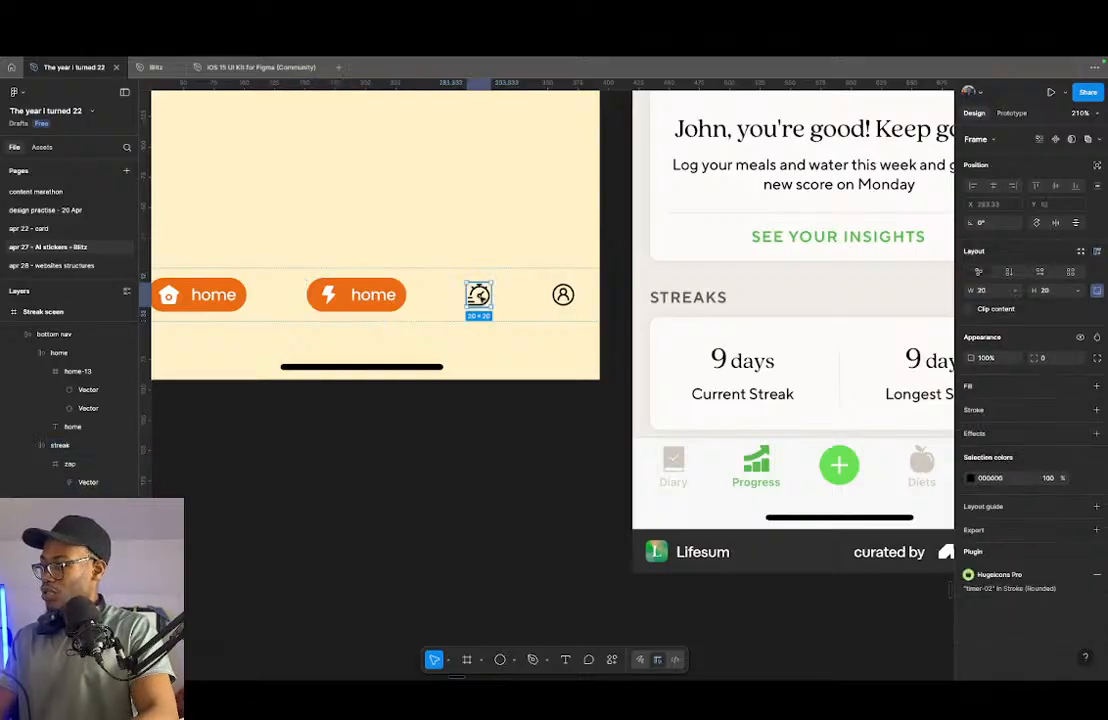
pyautogui.hotkey('shift', 'a')
pyautogui.press('super+z')
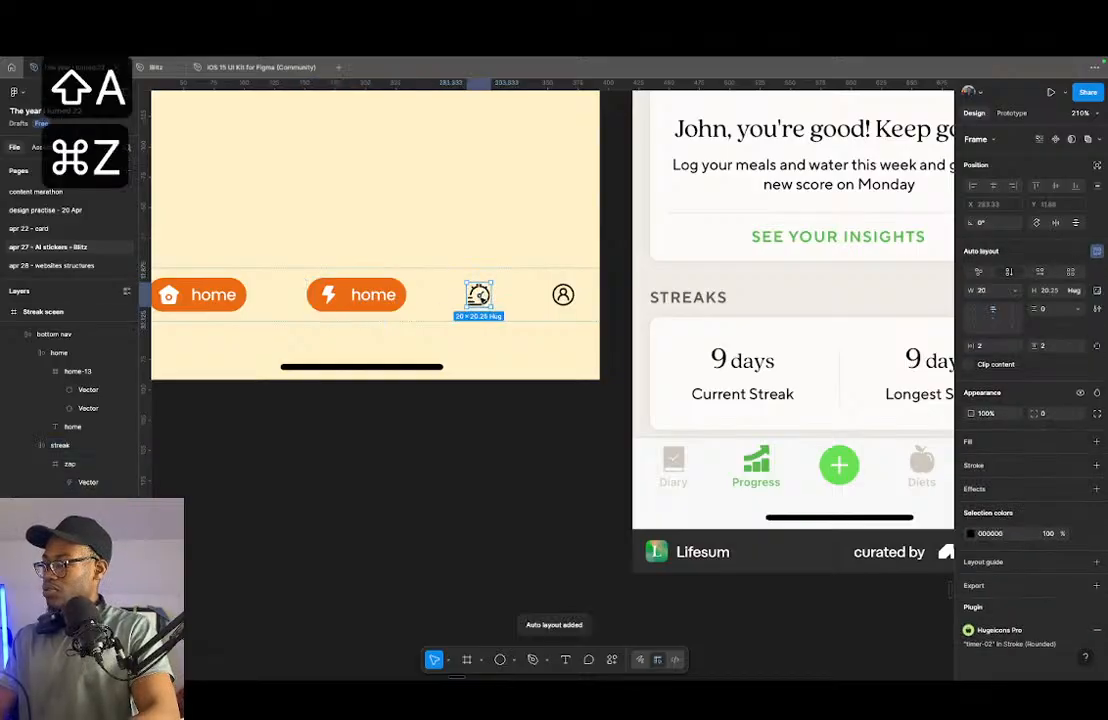
pyautogui.press('alt+super+g')
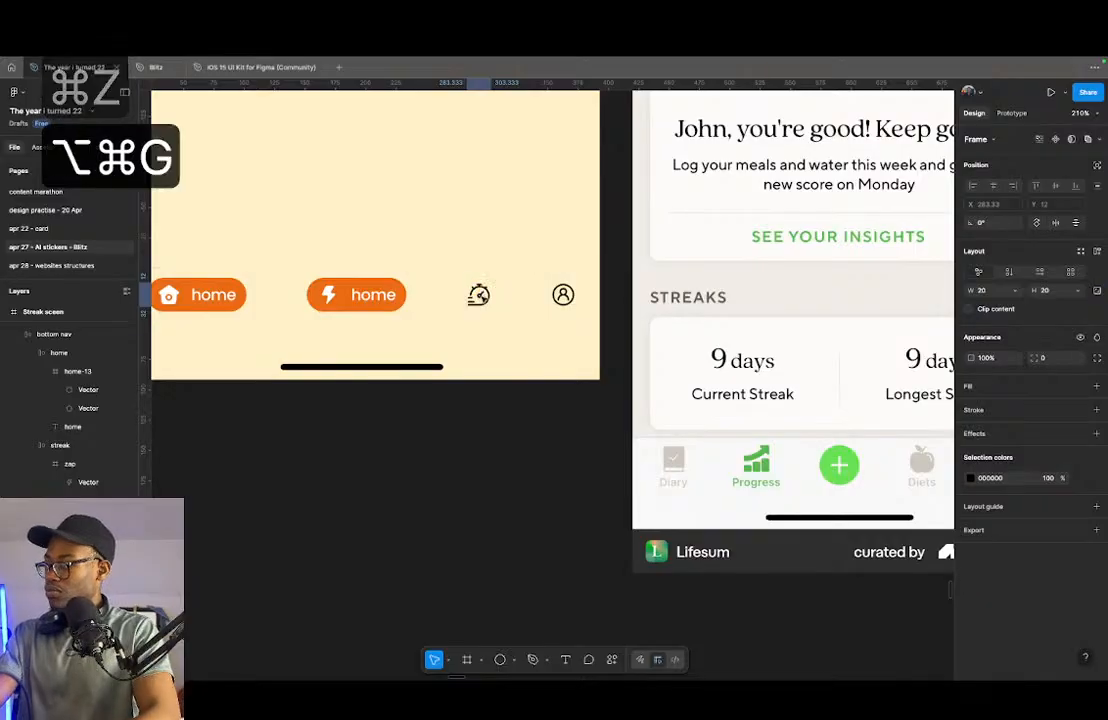
pyautogui.press('super+r')
pyautogui.write('timer')
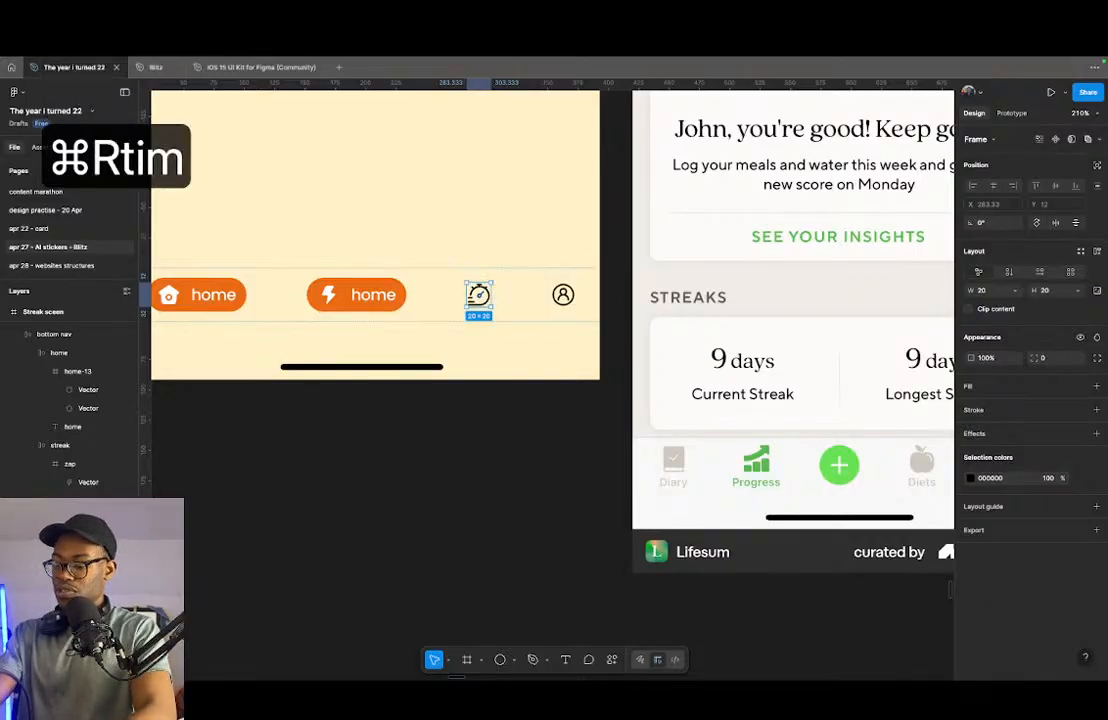
pyautogui.press('Return')
# - Change the text label beside the zap icon to "streak"
pyautogui.doubleClick(378, 296)
pyautogui.doubleClick(378, 296)
pyautogui.write('streak')
pyautogui.press('Return')
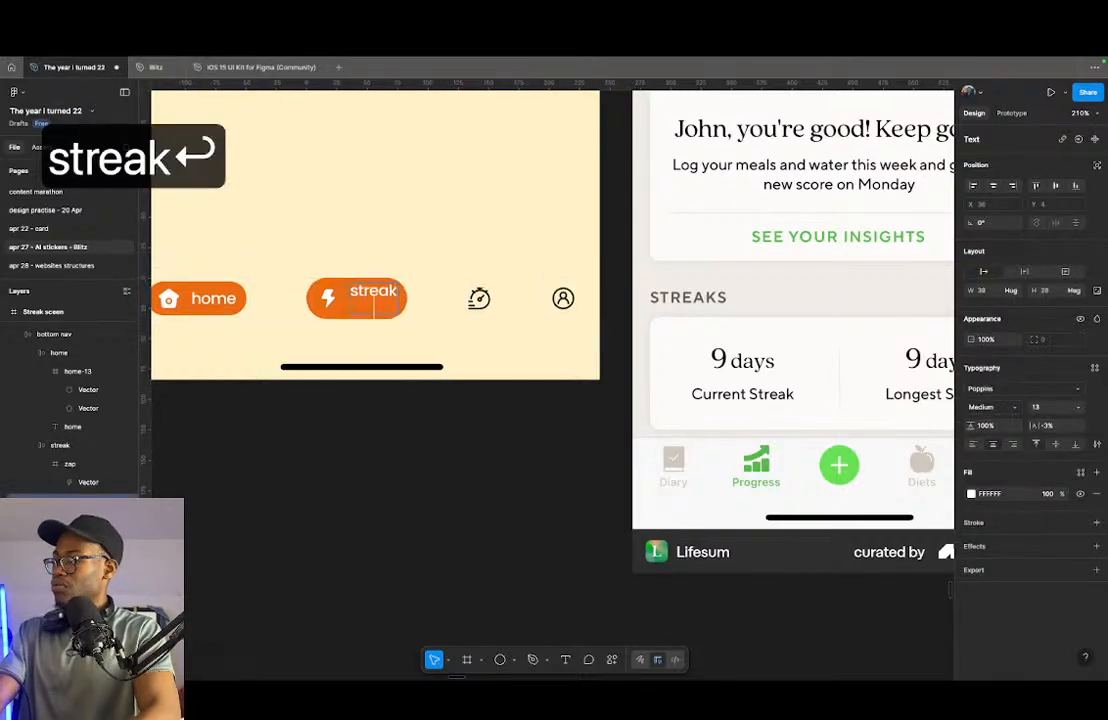
pyautogui.press('BackSpace')
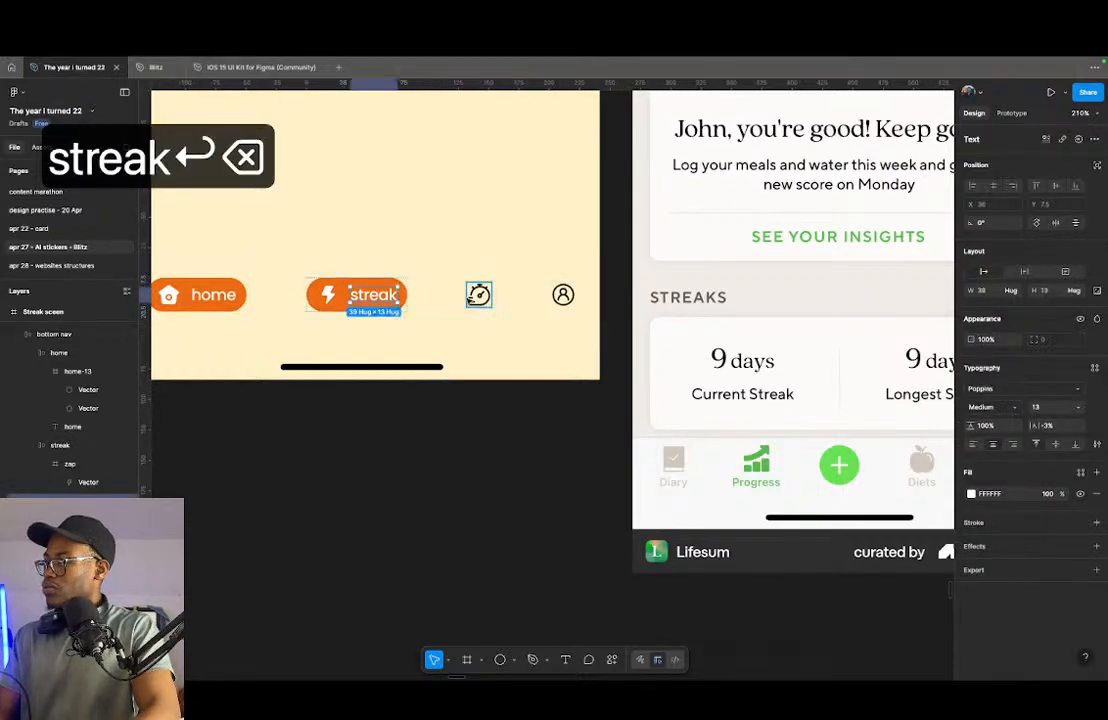
# - Add auto layout to the timer frame and place a copy of the "streak" label beside its icon
pyautogui.click(470, 296)
pyautogui.hotkey('shift', 'a')
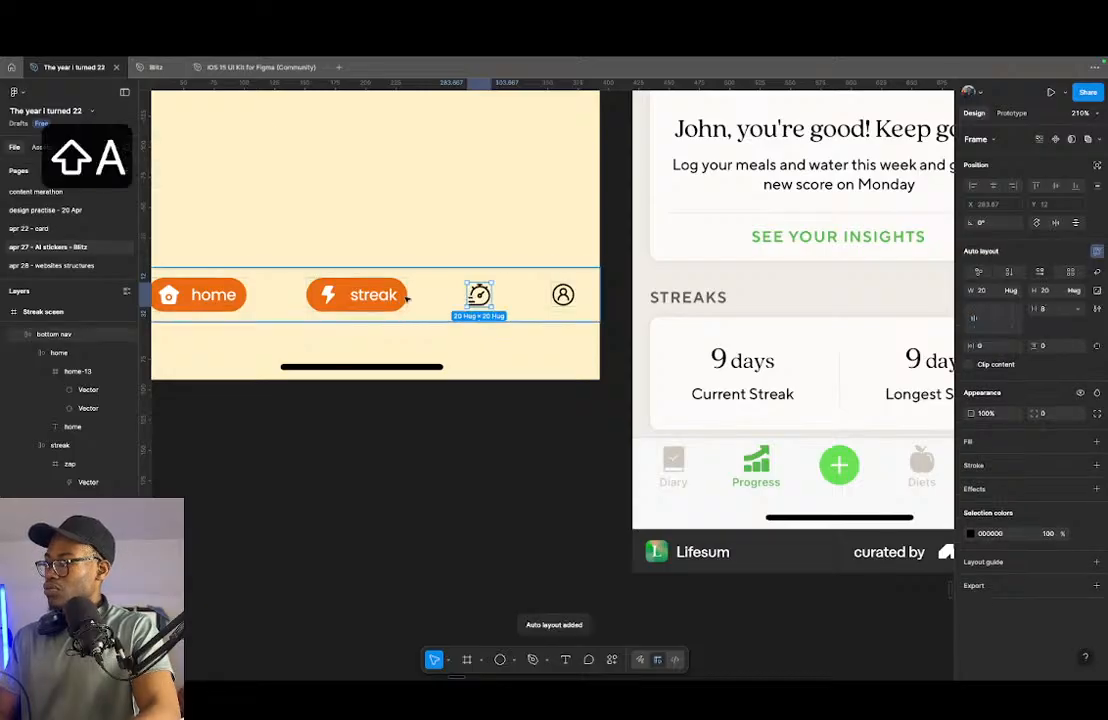
pyautogui.doubleClick(373, 296)
pyautogui.press('super+c')
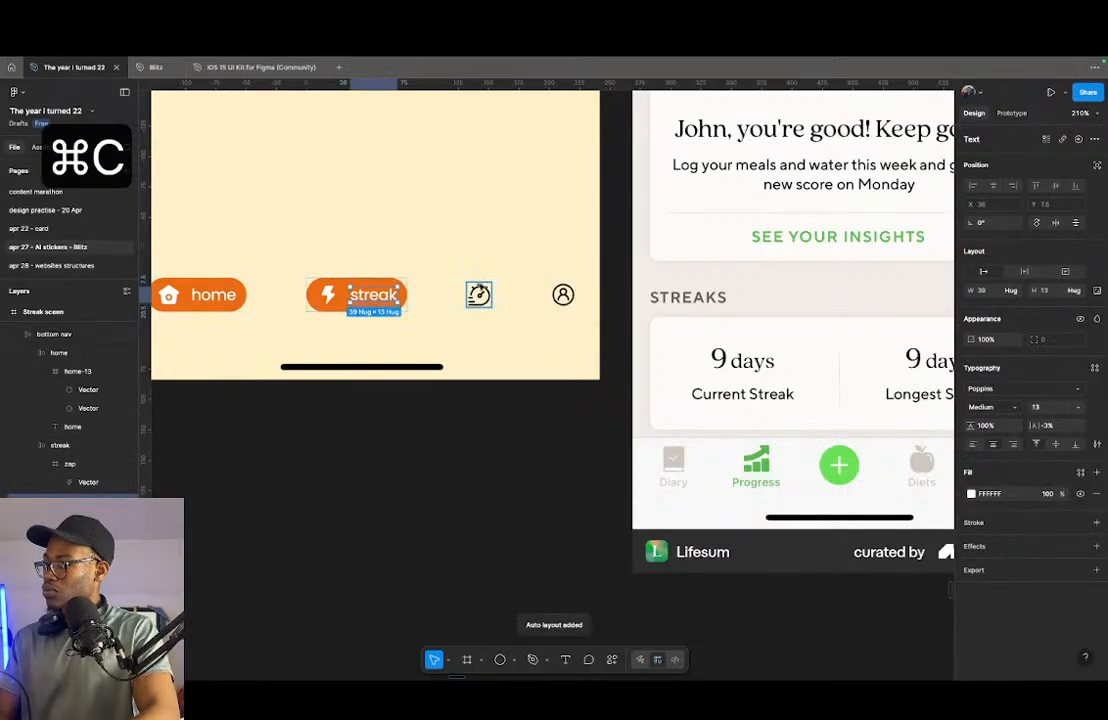
pyautogui.click(478, 295)
pyautogui.press('super+v')
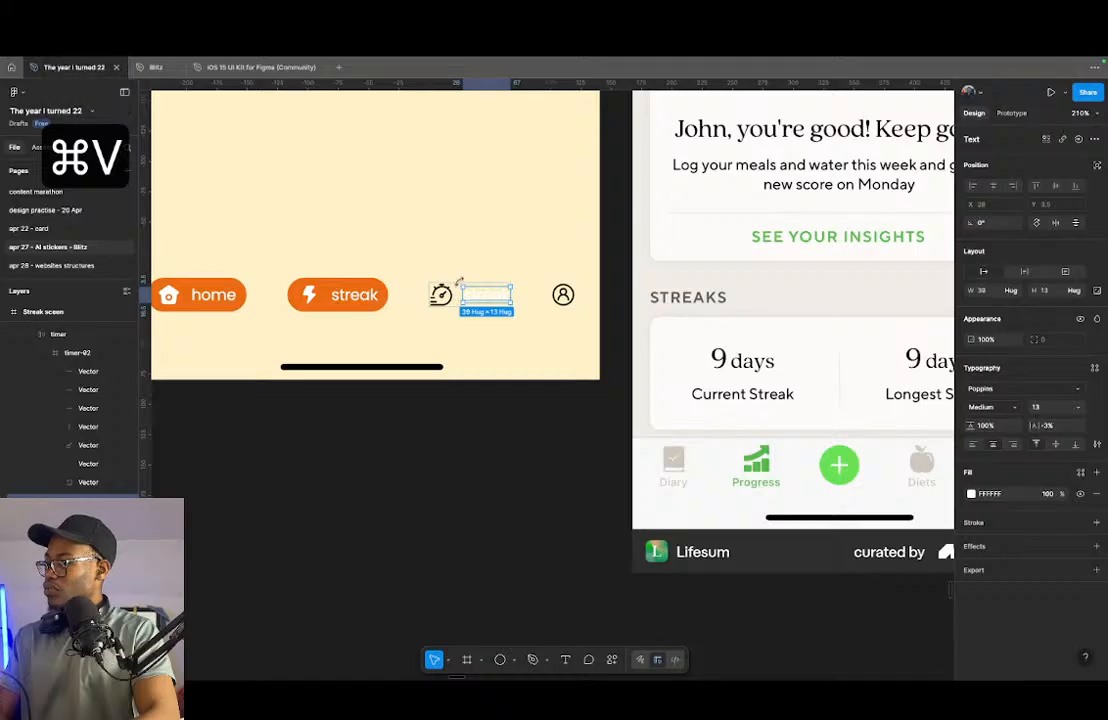
# - Set the timer frame's auto layout padding to 4 vertical and 8 horizontal
pyautogui.scroll(5, 465, 262)
pyautogui.click(456, 307)
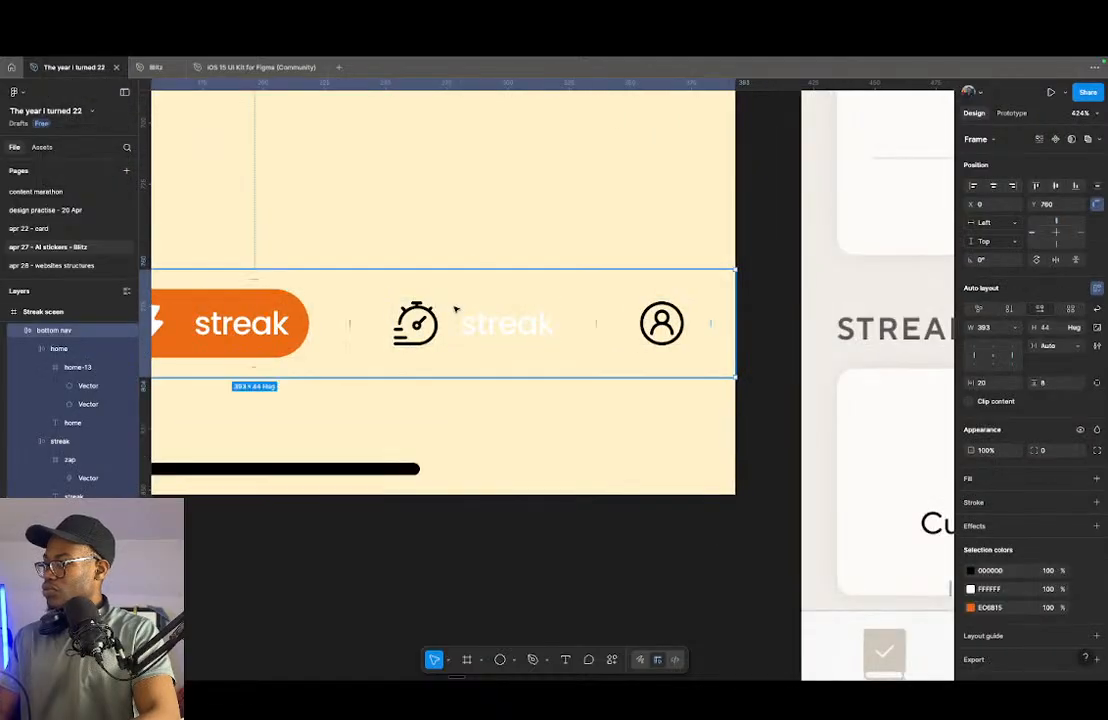
pyautogui.doubleClick(456, 307)
pyautogui.click(1055, 345)
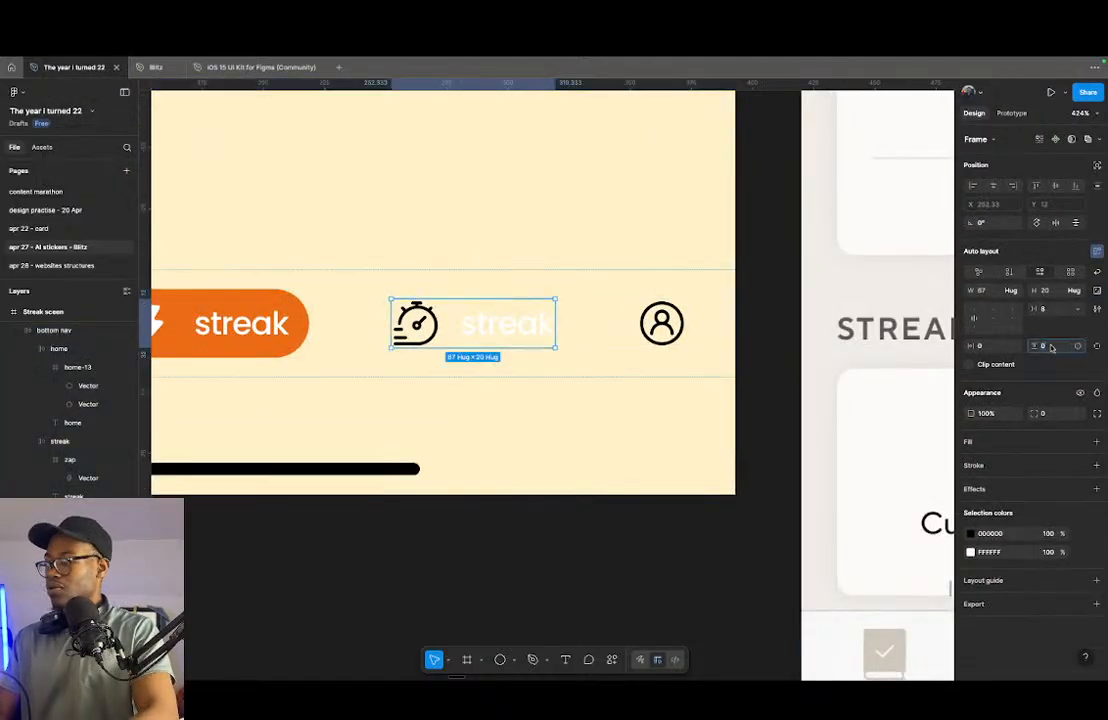
pyautogui.write('4')
pyautogui.press('Return')
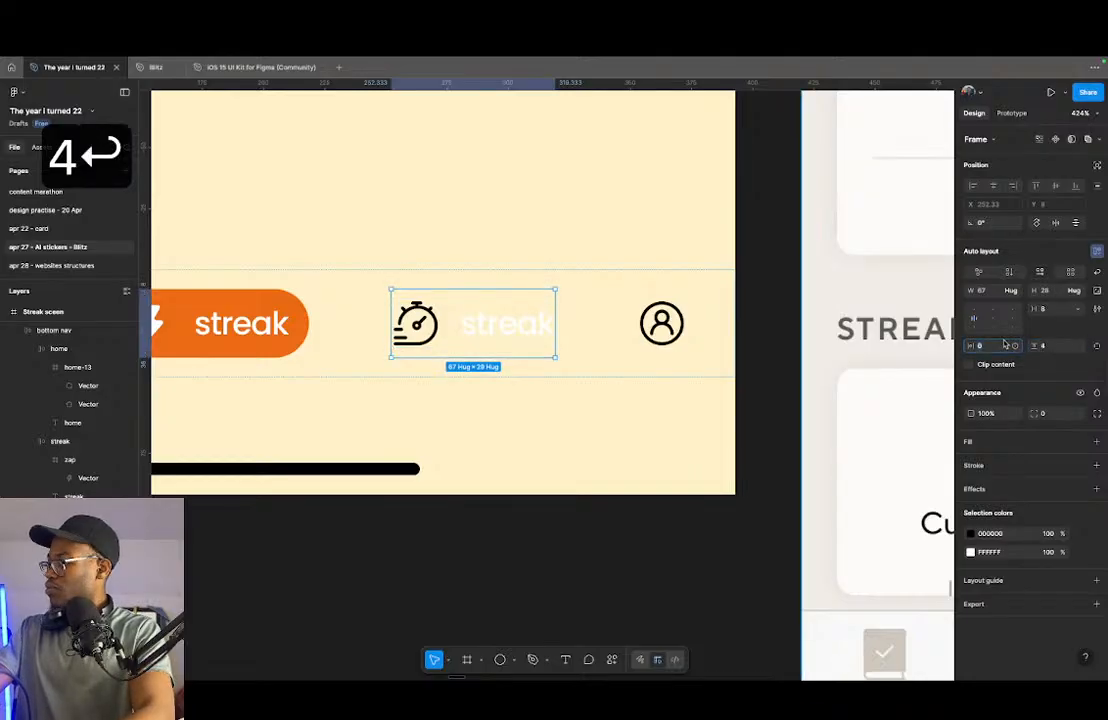
pyautogui.click(1005, 344)
pyautogui.write('8')
pyautogui.press('Return')
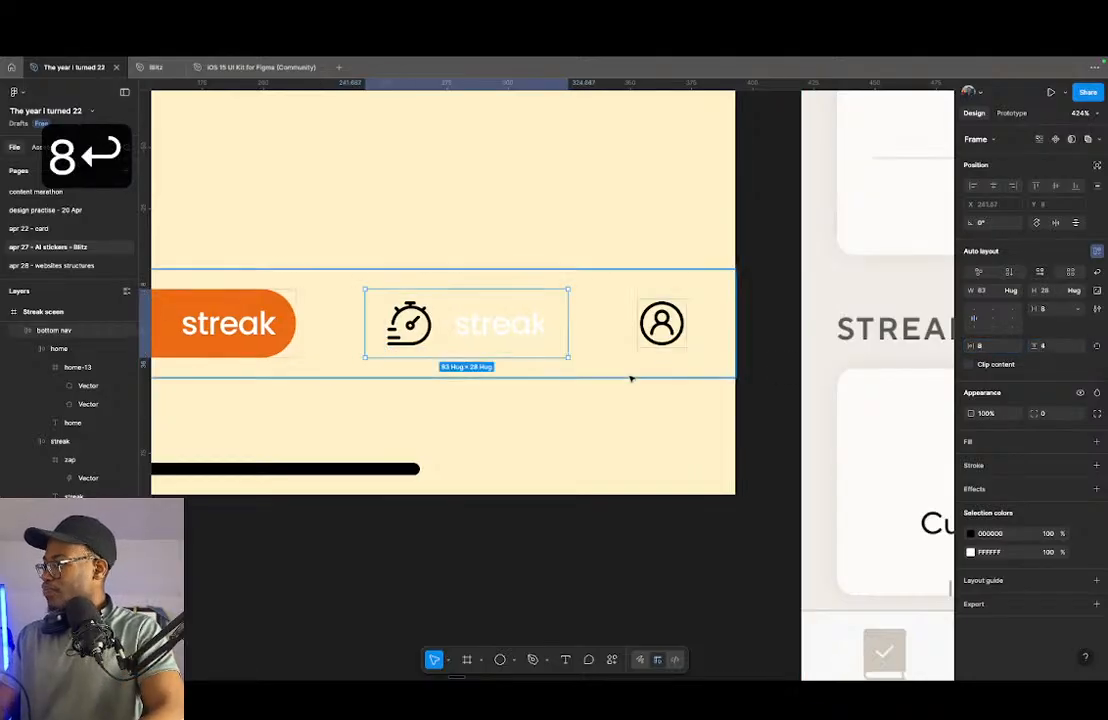
# - Give the timer frame an orange EC6B15 fill and a corner radius of 16
pyautogui.click(1010, 446)
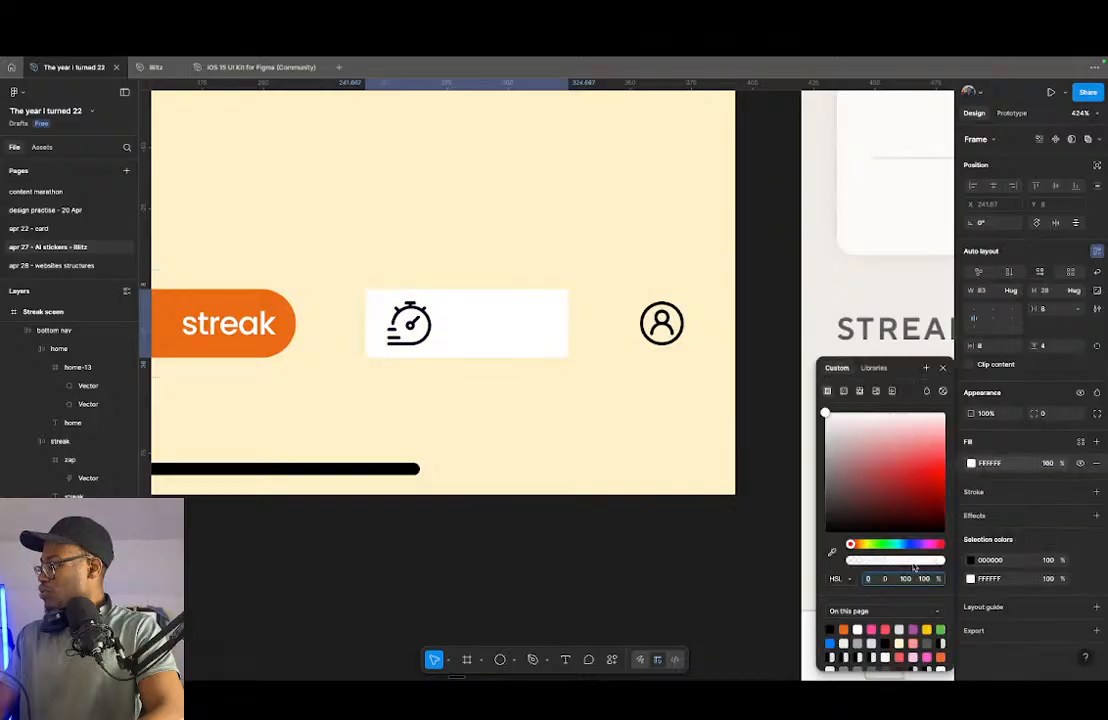
pyautogui.click(845, 629)
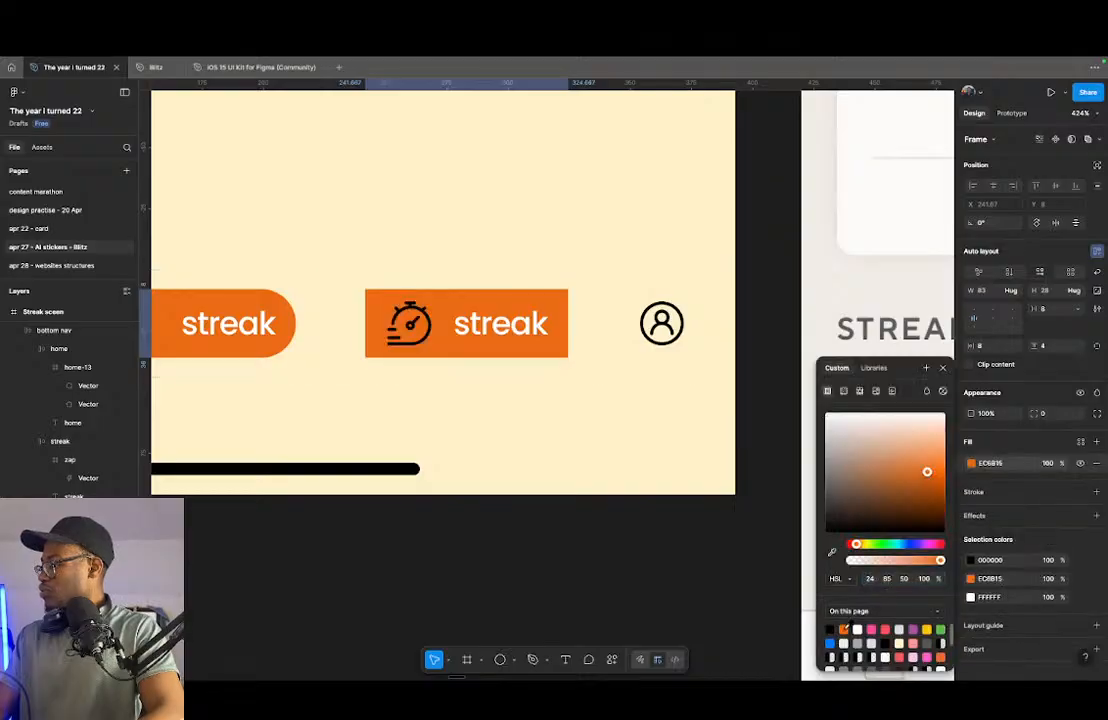
pyautogui.click(1040, 413)
pyautogui.write('16')
pyautogui.press('Return')
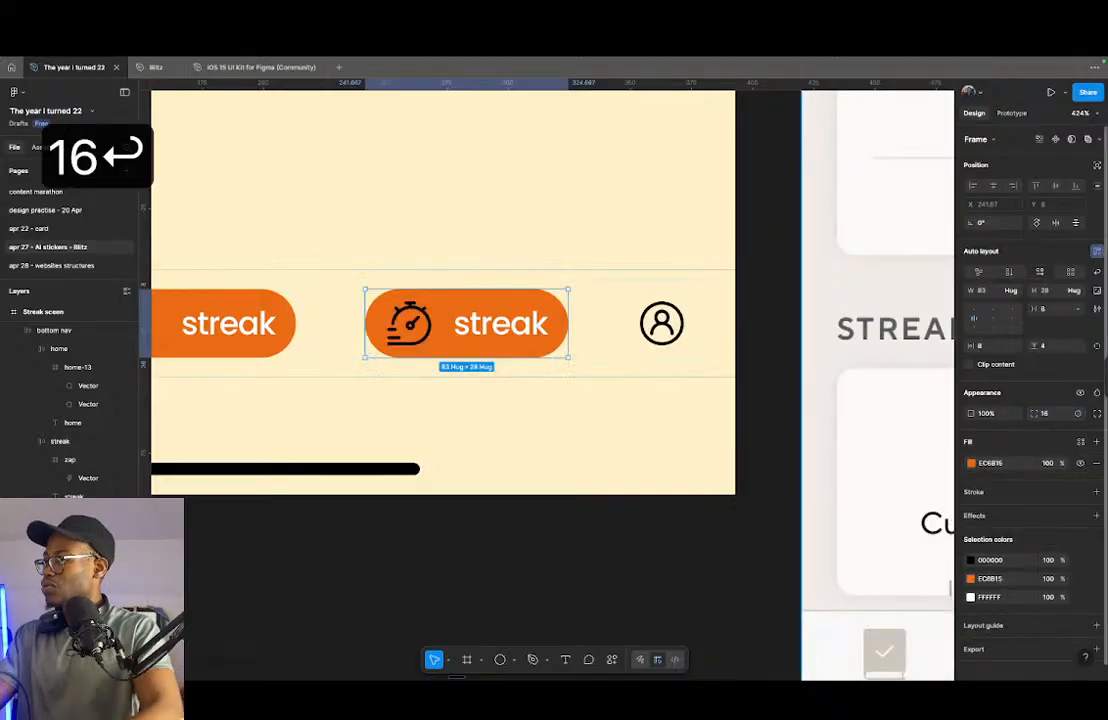
# - Recolour the timer icon inside its orange pill to white FFFFFF
pyautogui.scroll(-3, 564, 178)
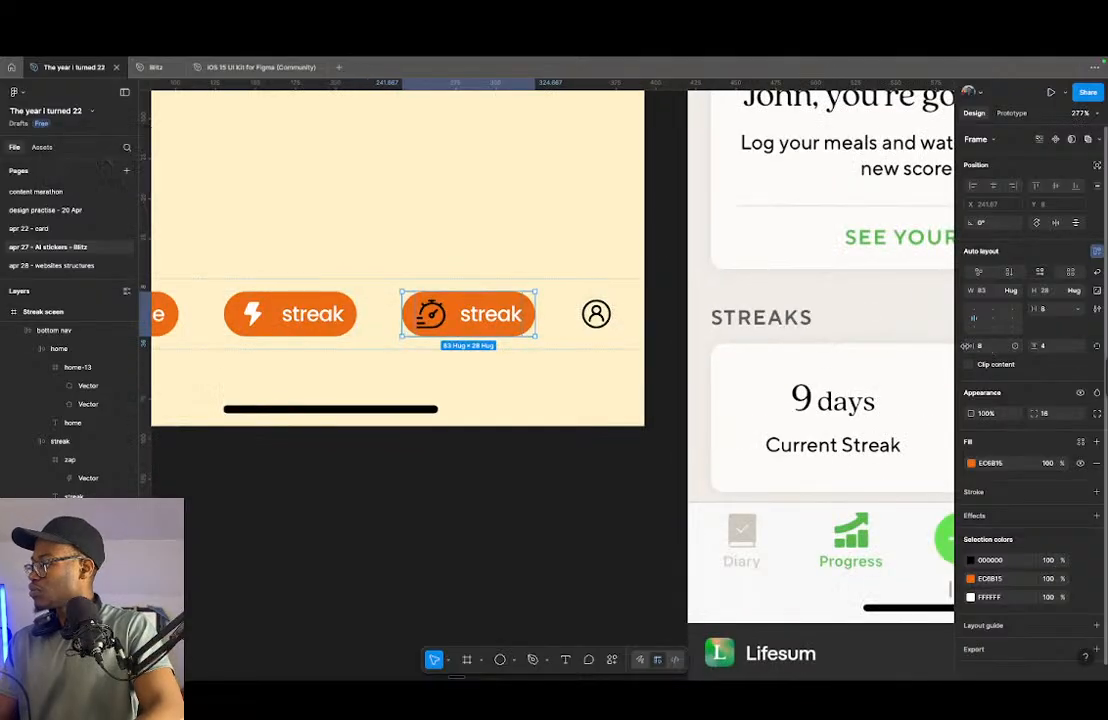
pyautogui.click(296, 327)
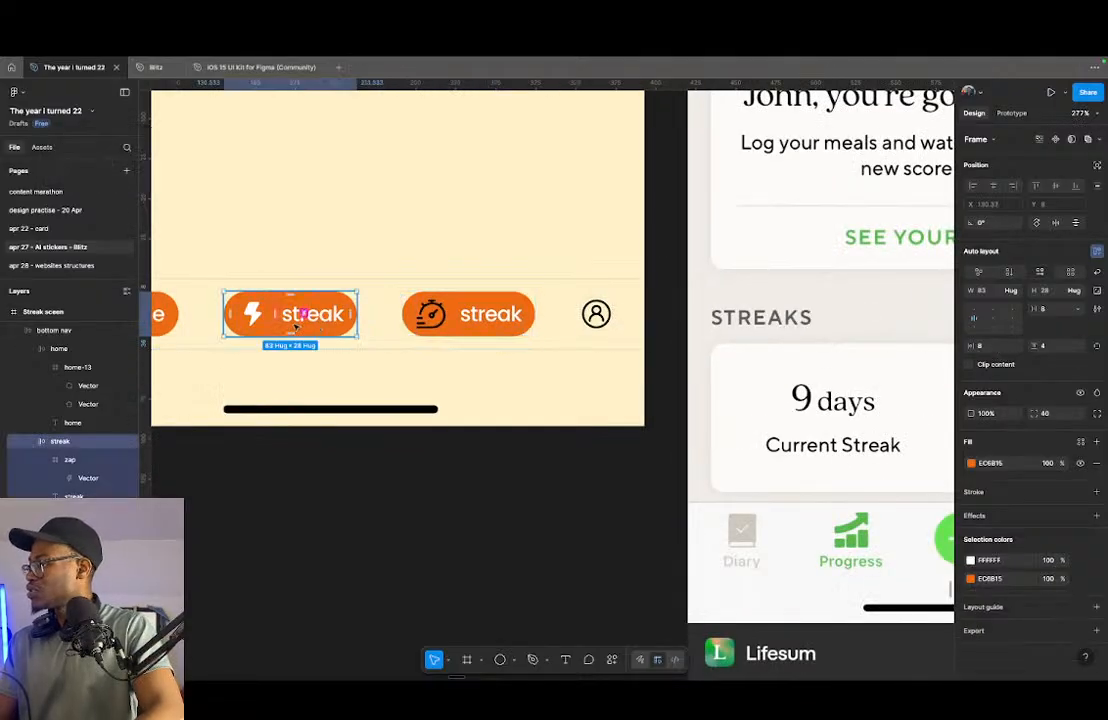
pyautogui.click(447, 318)
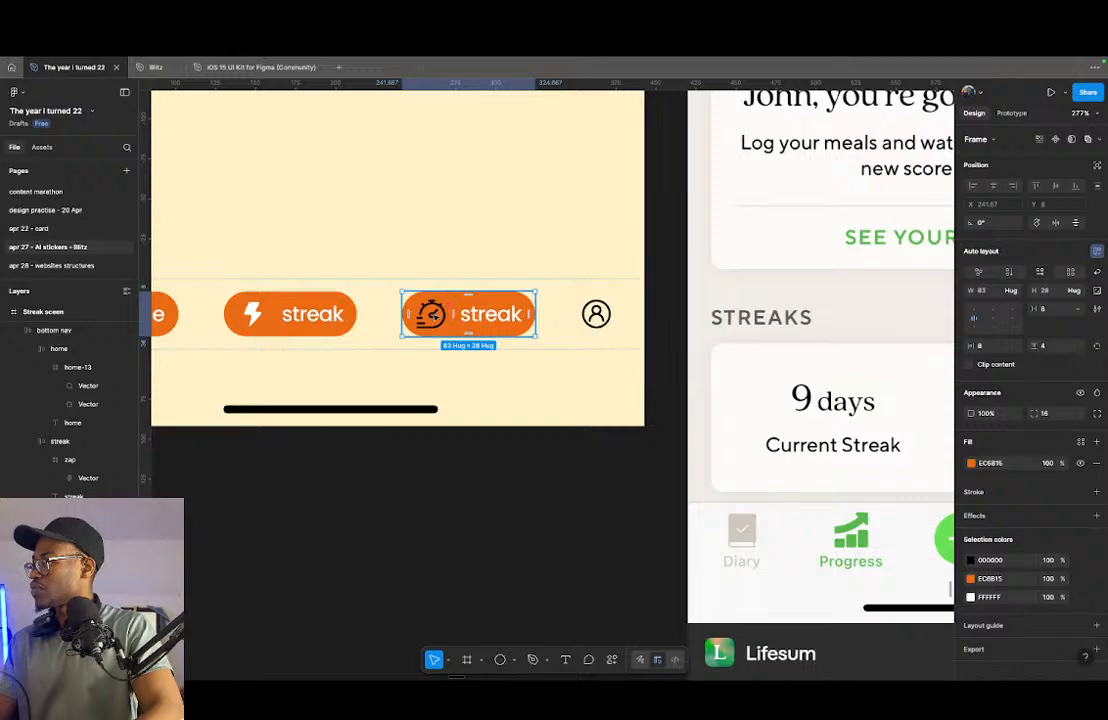
pyautogui.doubleClick(430, 315)
pyautogui.click(970, 478)
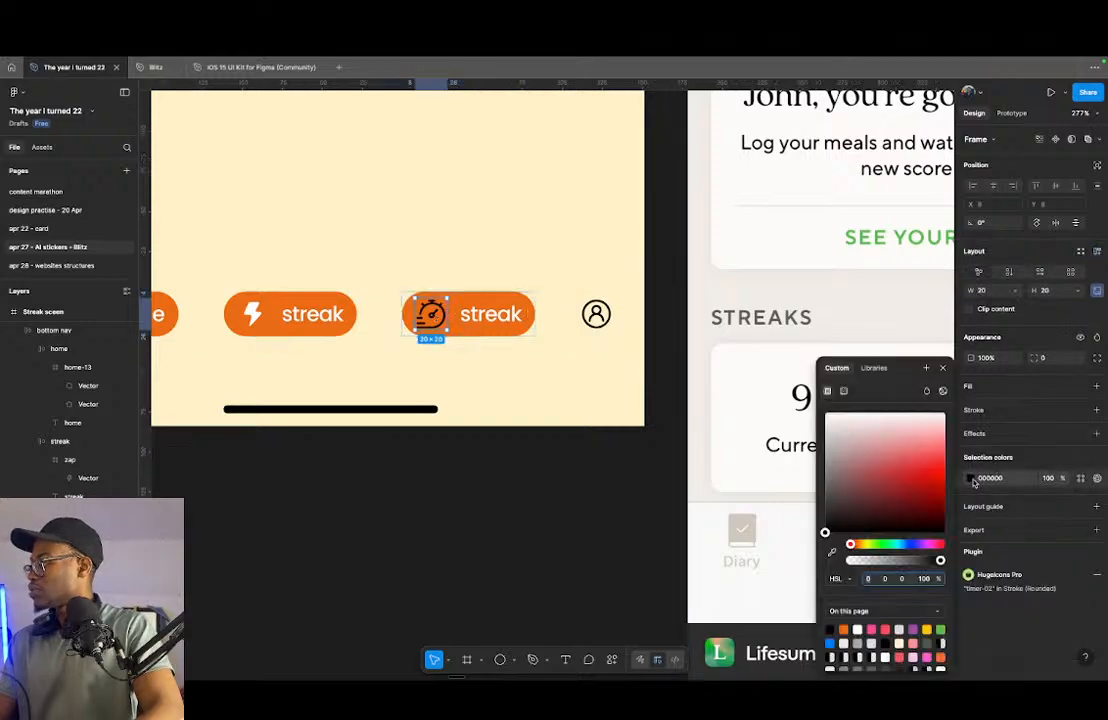
pyautogui.moveTo(827, 535); pyautogui.dragTo(826, 413)
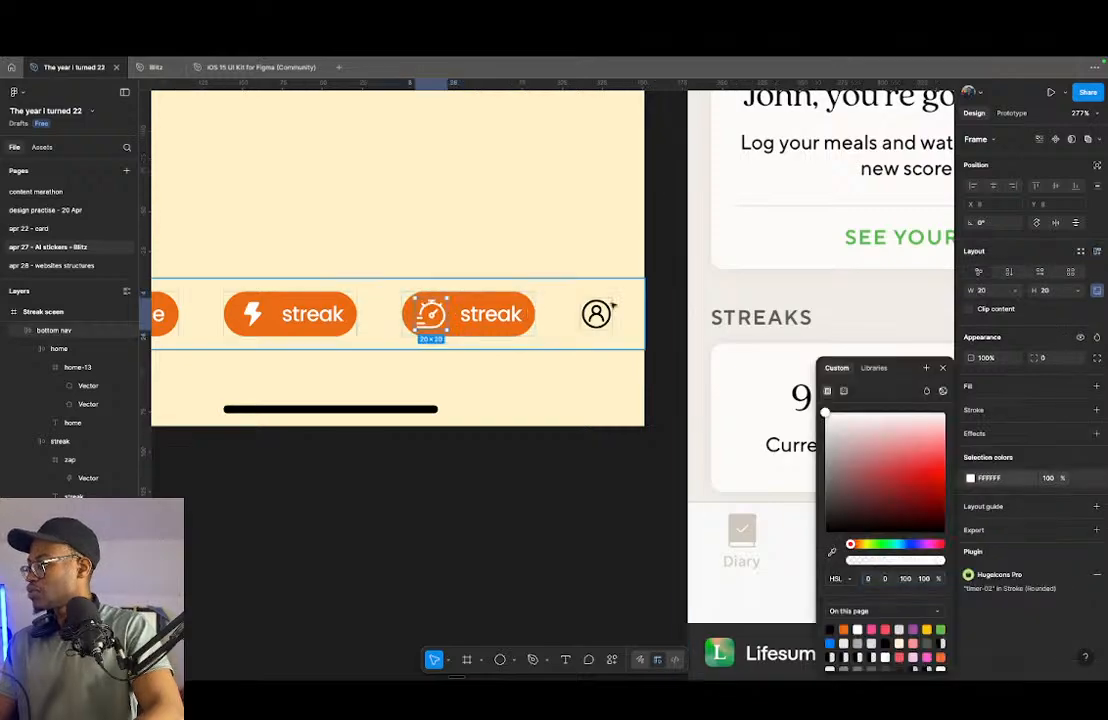
# - Try swapping the stroke and fill of the timer icon's stopwatch body to make it solid white
pyautogui.scroll(5, 425, 292)
pyautogui.doubleClick(425, 292)
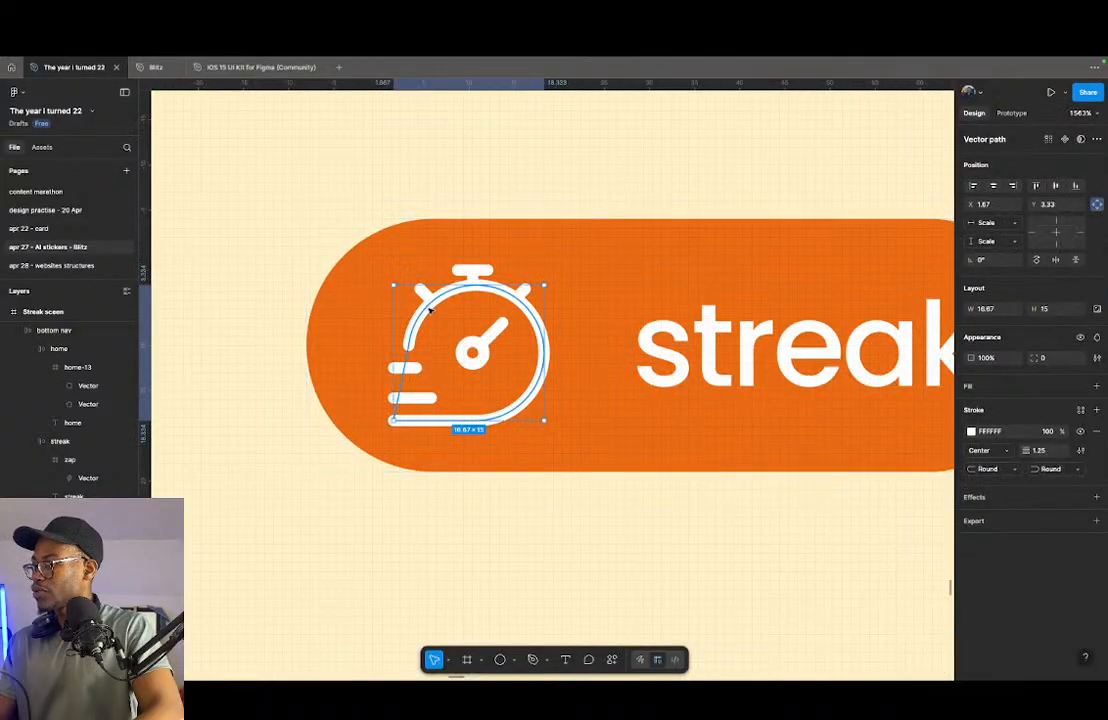
pyautogui.scroll(3, 424, 360)
pyautogui.hotkey('shift', 'x')
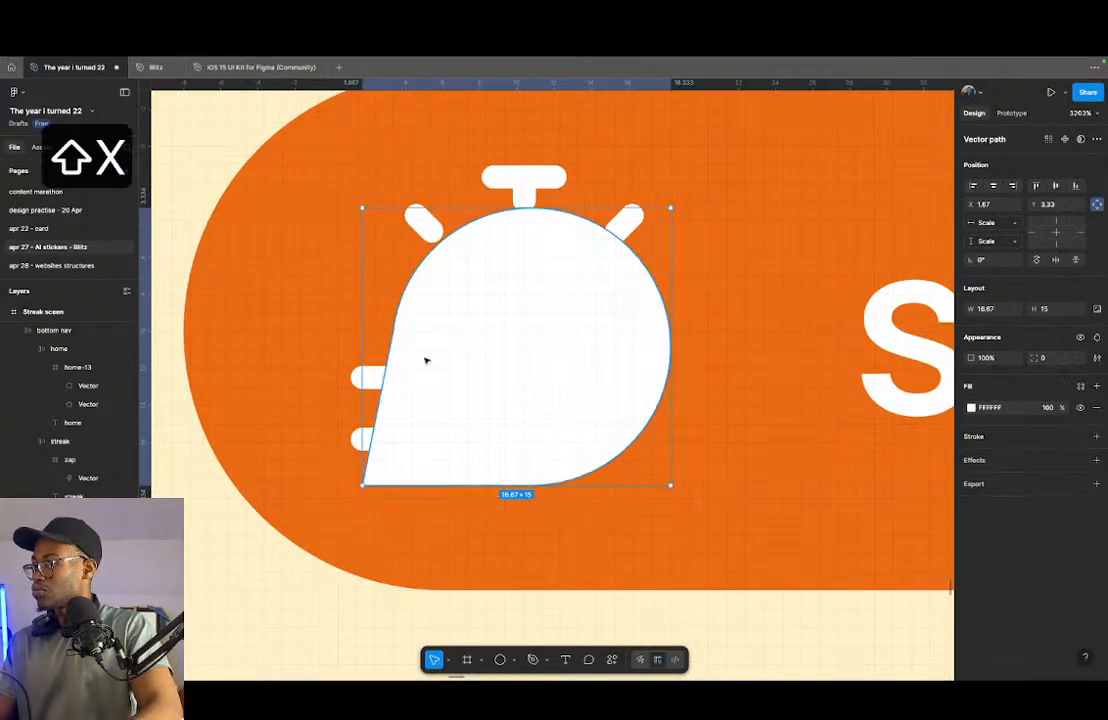
pyautogui.hotkey('shift', 'x')
pyautogui.hotkey('shift', 'x')
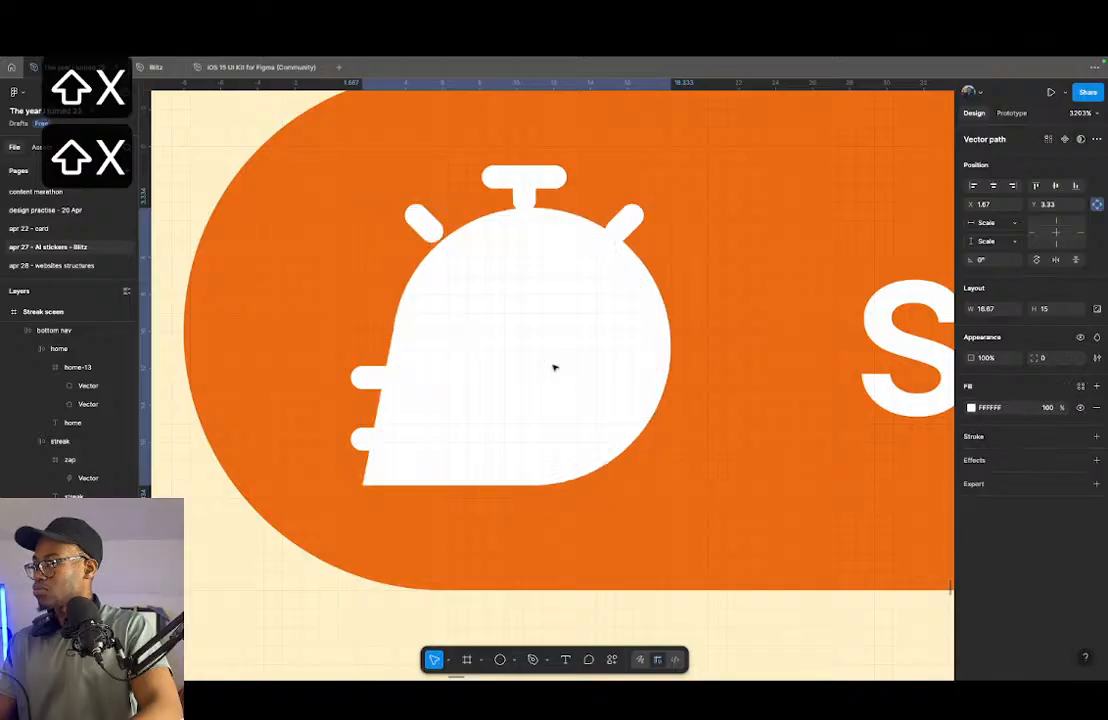
# - Restore the stopwatch body's outline by swapping its fill back to a stroke
pyautogui.click(539, 344)
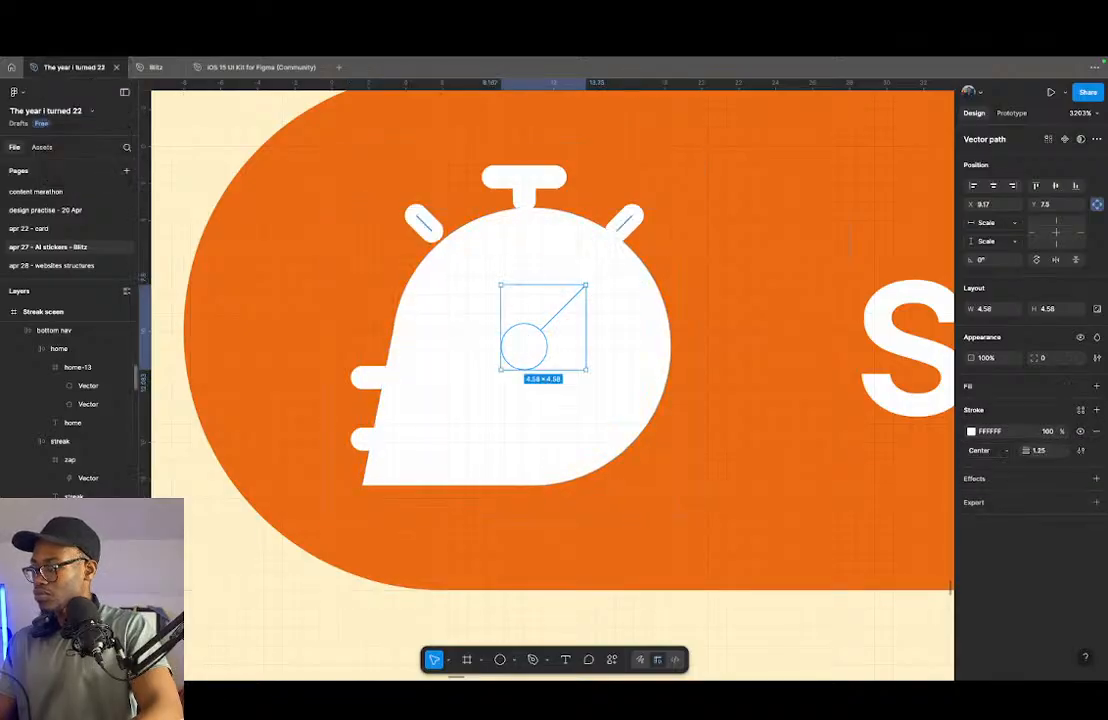
pyautogui.click(422, 222)
pyautogui.click(533, 338)
pyautogui.keyDown('shift'); pyautogui.click(524, 191); pyautogui.keyUp('shift')
pyautogui.keyDown('shift'); pyautogui.click(524, 191); pyautogui.keyUp('shift')
pyautogui.keyDown('shift'); pyautogui.click(526, 178); pyautogui.keyUp('shift')
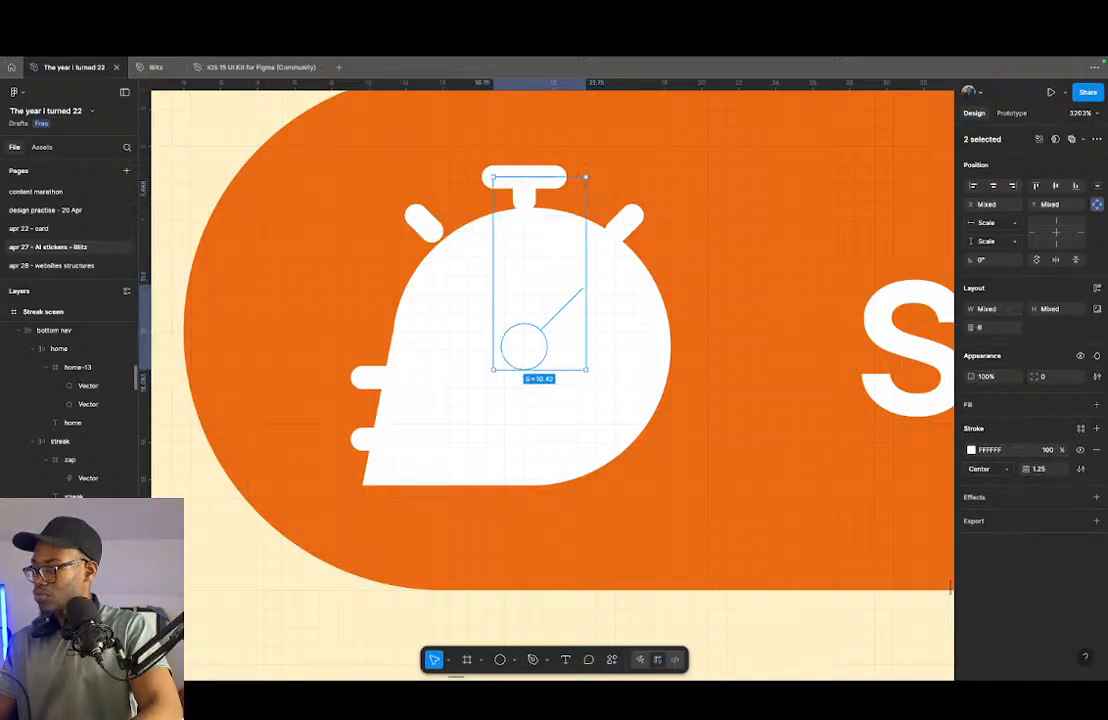
pyautogui.keyDown('shift'); pyautogui.click(526, 178); pyautogui.keyUp('shift')
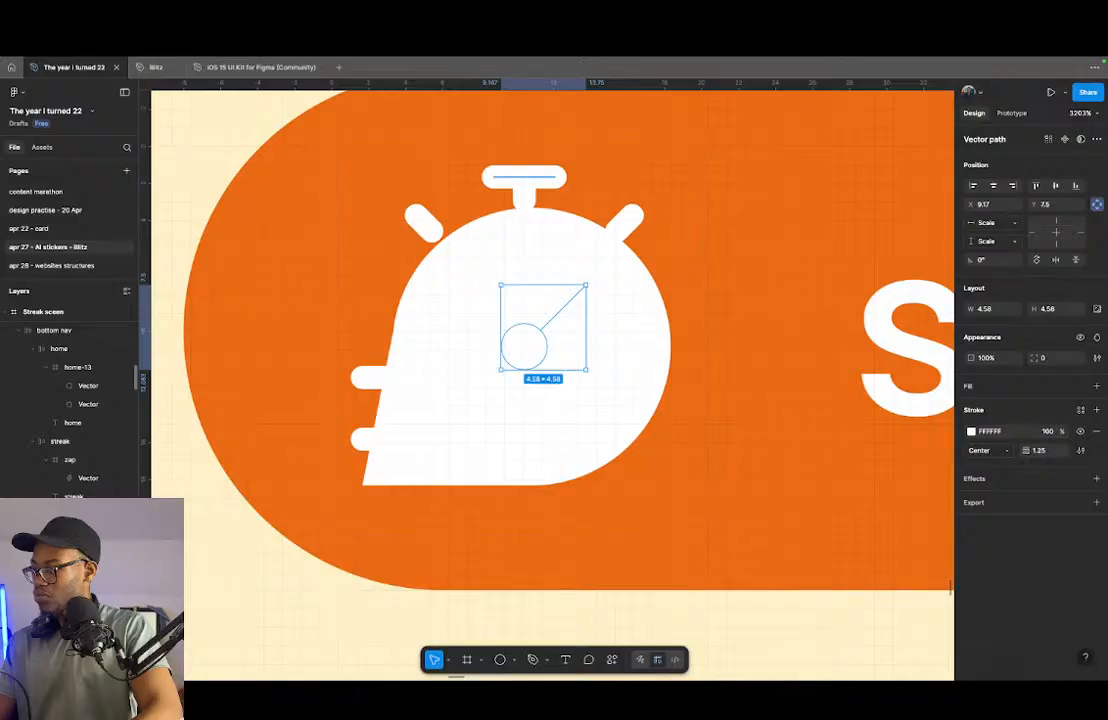
pyautogui.click(460, 300)
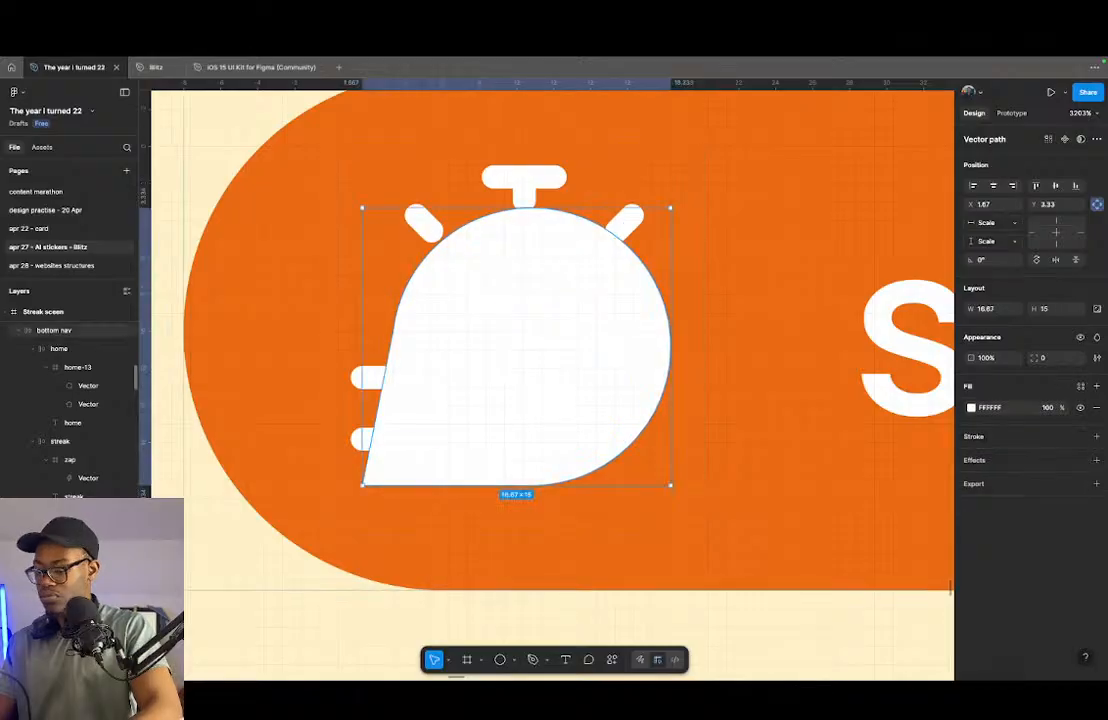
pyautogui.hotkey('shift', 'x')
# - Recolour the stopwatch hand's stroke with the pill's orange EC6B15, and swap the body's stroke and fill so it is solid white
pyautogui.click(546, 358)
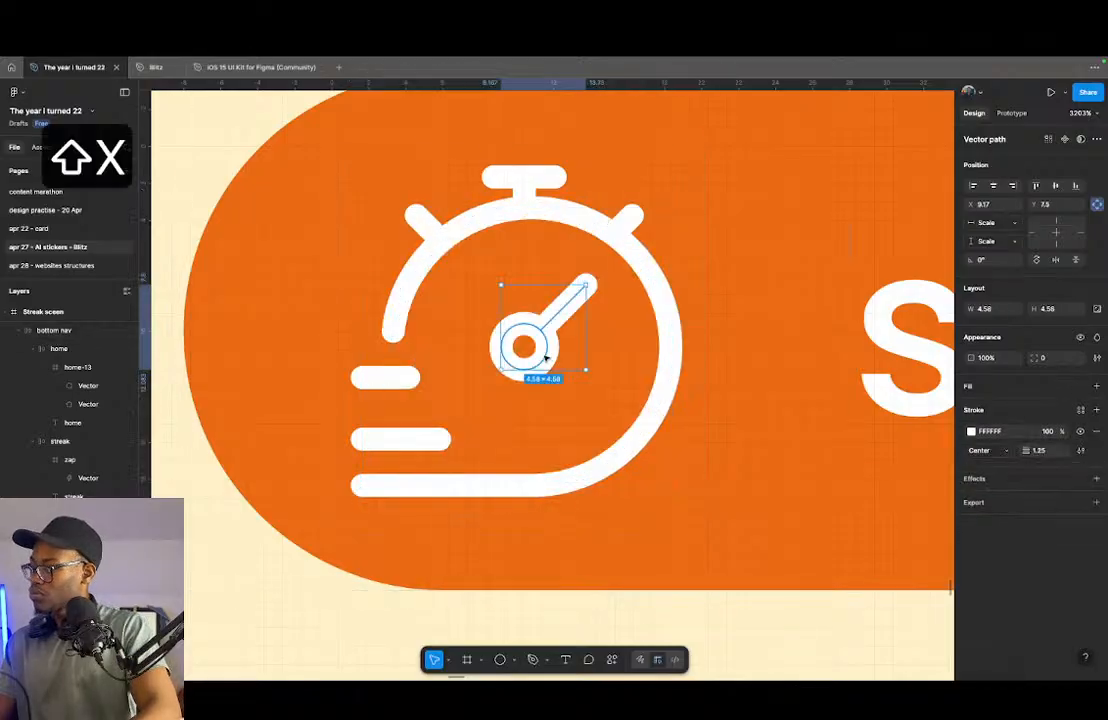
pyautogui.hotkey('shift', 'x')
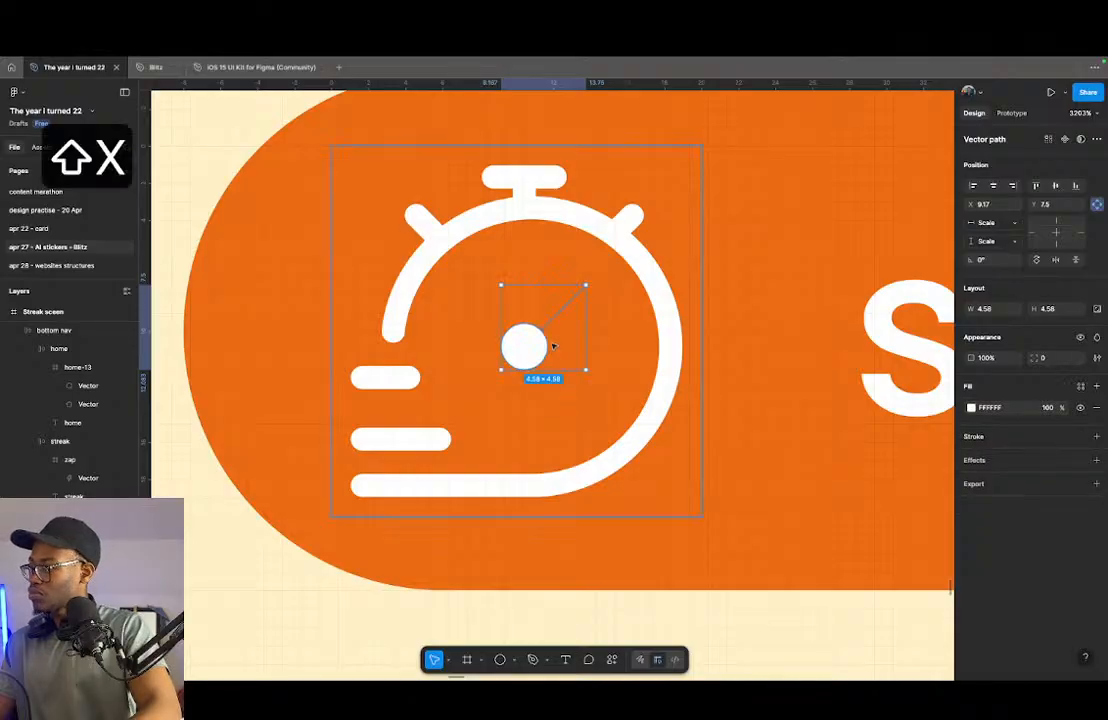
pyautogui.hotkey('shift', 'x')
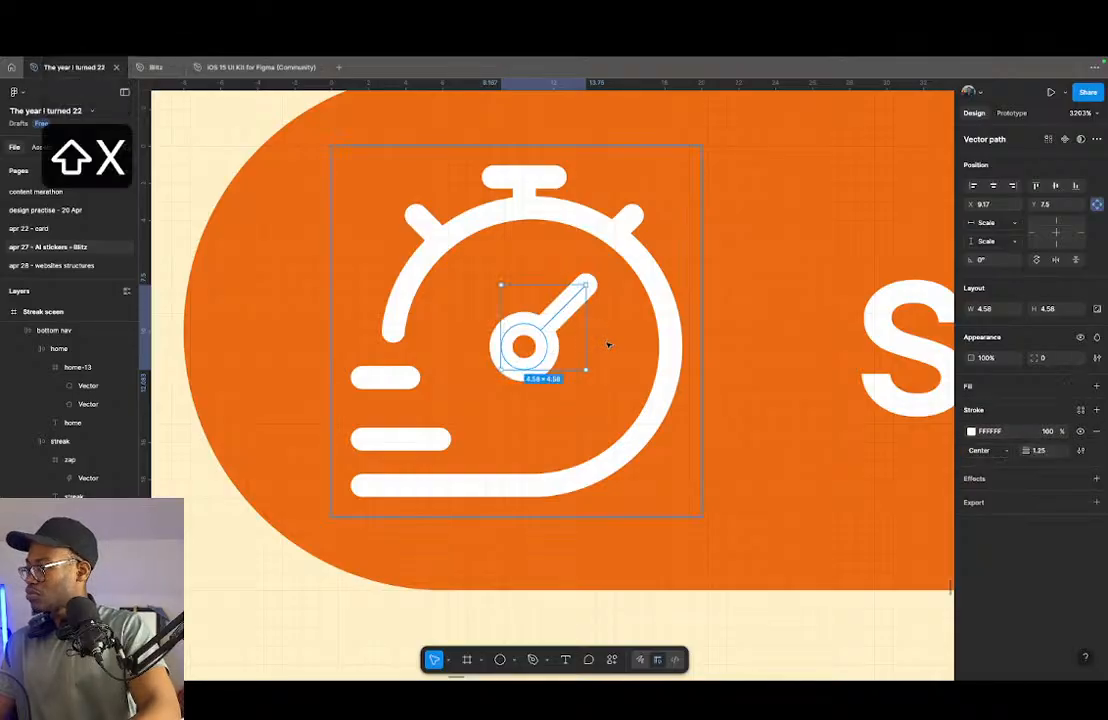
pyautogui.click(972, 432)
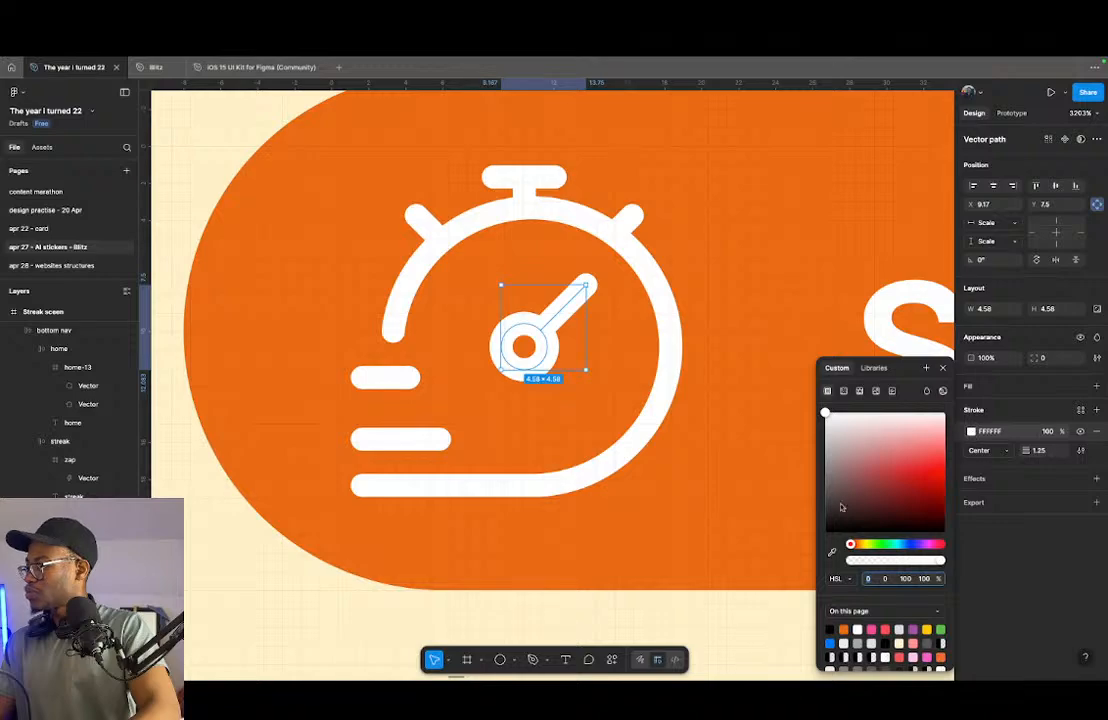
pyautogui.click(832, 556)
pyautogui.click(715, 533)
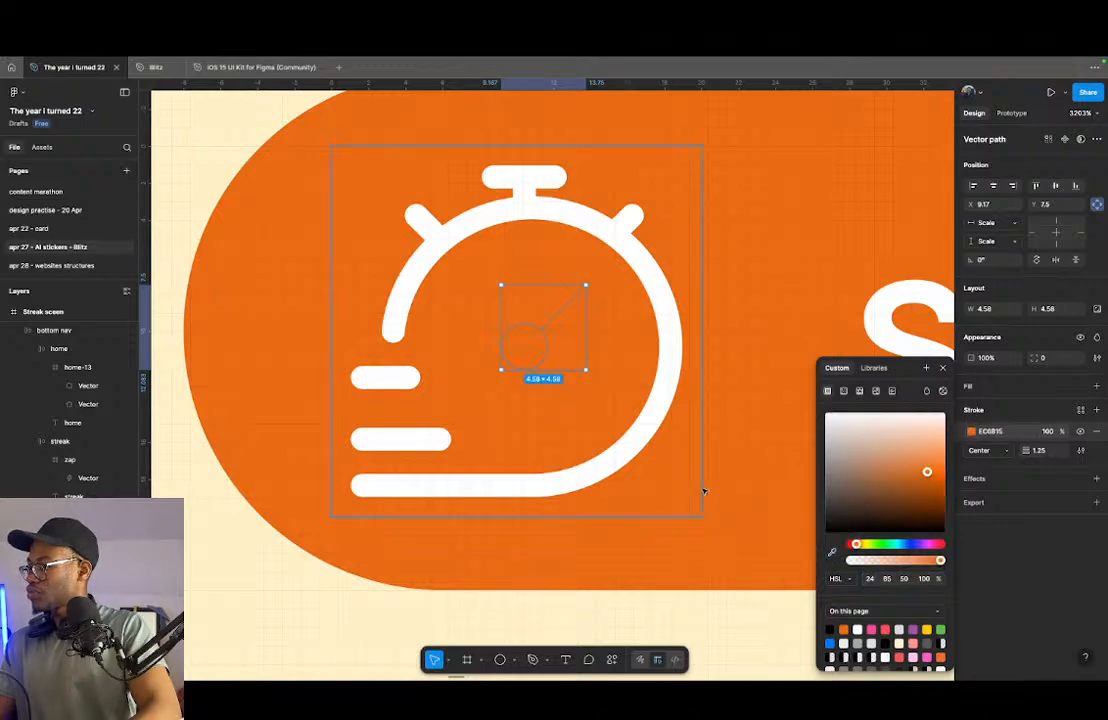
pyautogui.click(596, 457)
pyautogui.hotkey('shift', 'x')
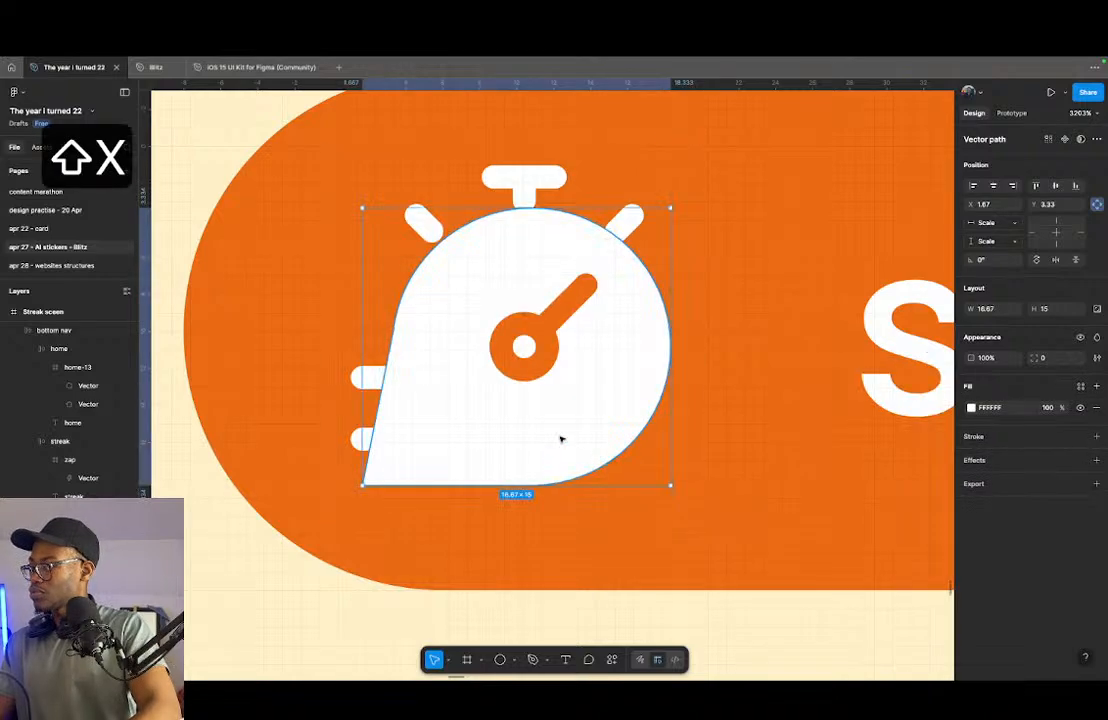
# - Recolour the timer icon's two horizontal speed lines with orange sampled from the pill
pyautogui.click(392, 379)
pyautogui.keyDown('shift'); pyautogui.click(384, 433); pyautogui.keyUp('shift')
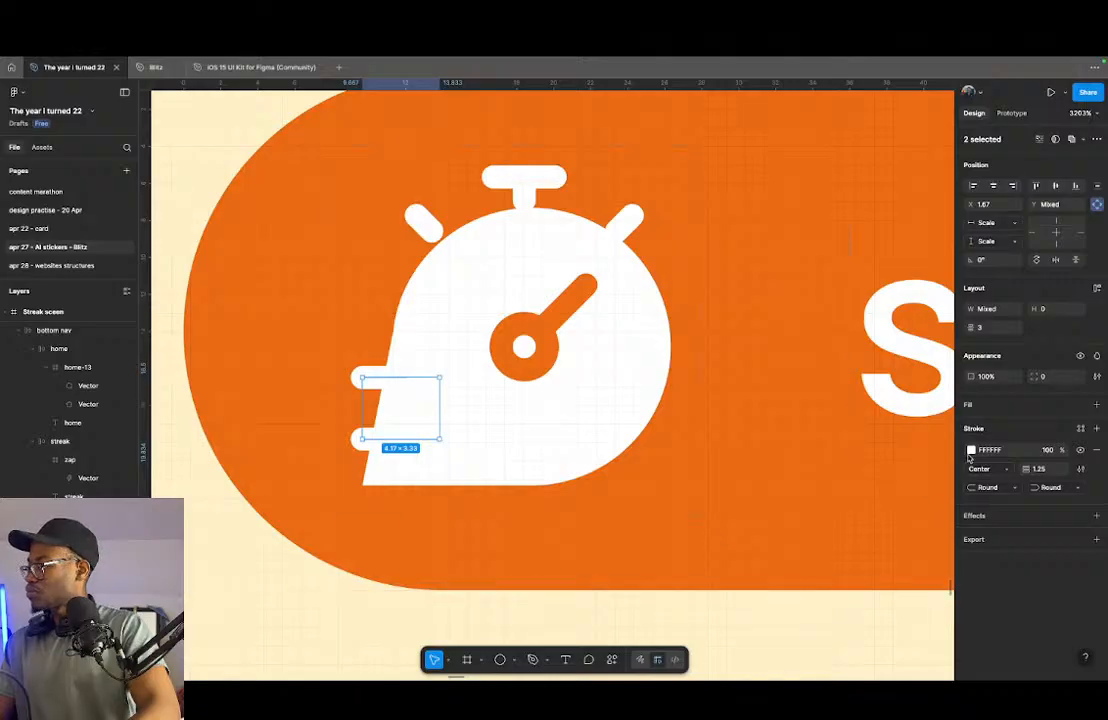
pyautogui.click(970, 450)
pyautogui.press('i')
pyautogui.click(752, 526)
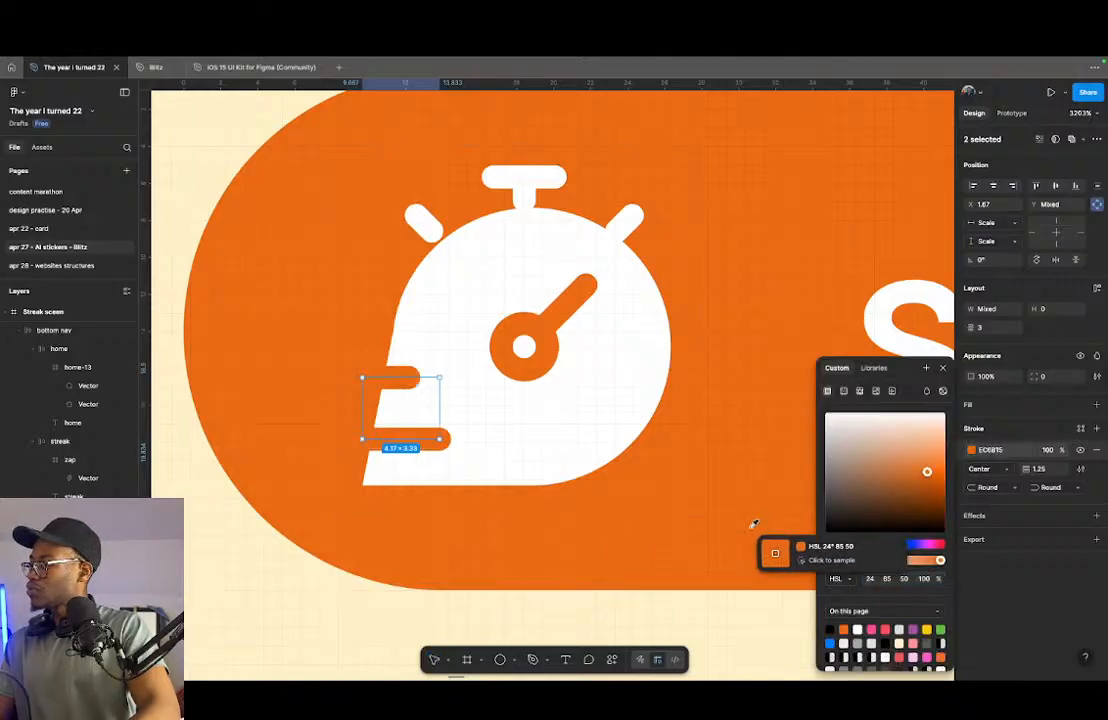
pyautogui.click(579, 514)
pyautogui.scroll(-5, 486, 545)
pyautogui.click(596, 592)
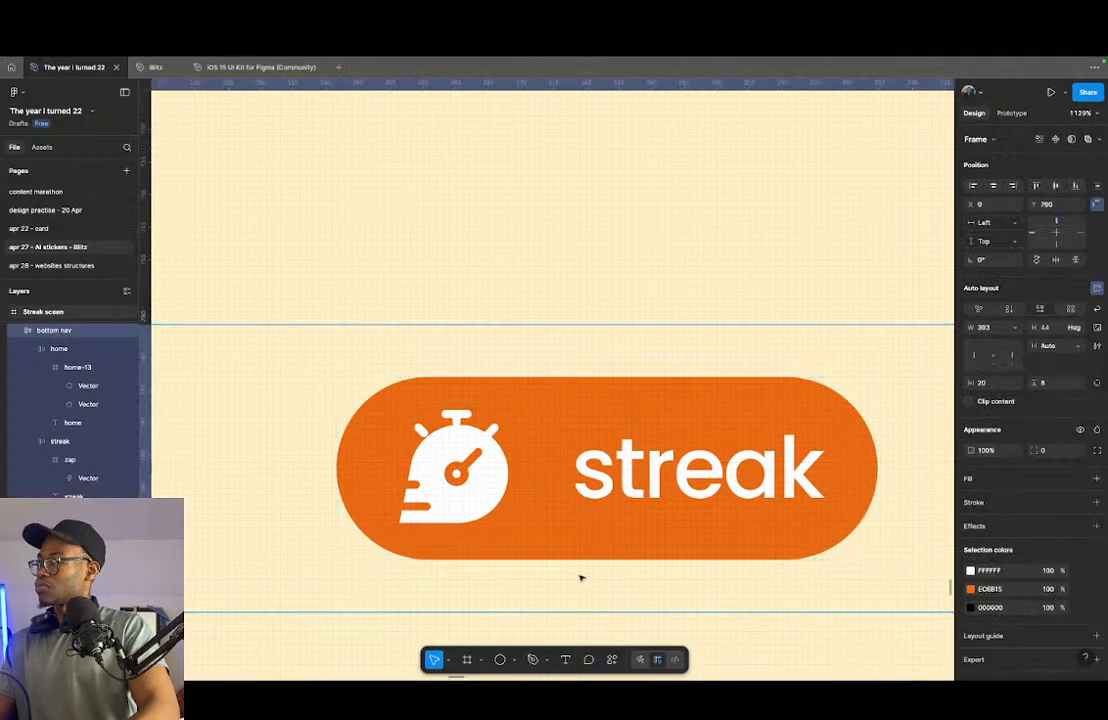
# - Change the "streak" label beside the timer icon to "timer"
pyautogui.scroll(-5, 445, 532)
pyautogui.scroll(-3, 549, 539)
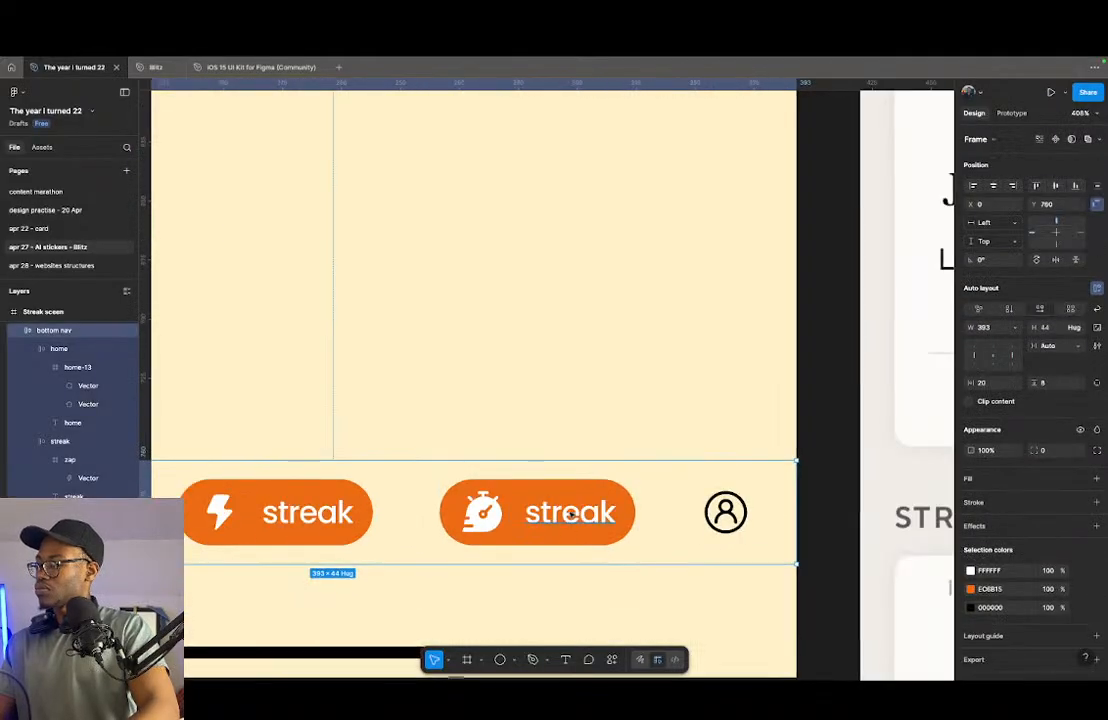
pyautogui.doubleClick(570, 514)
pyautogui.write('timer')
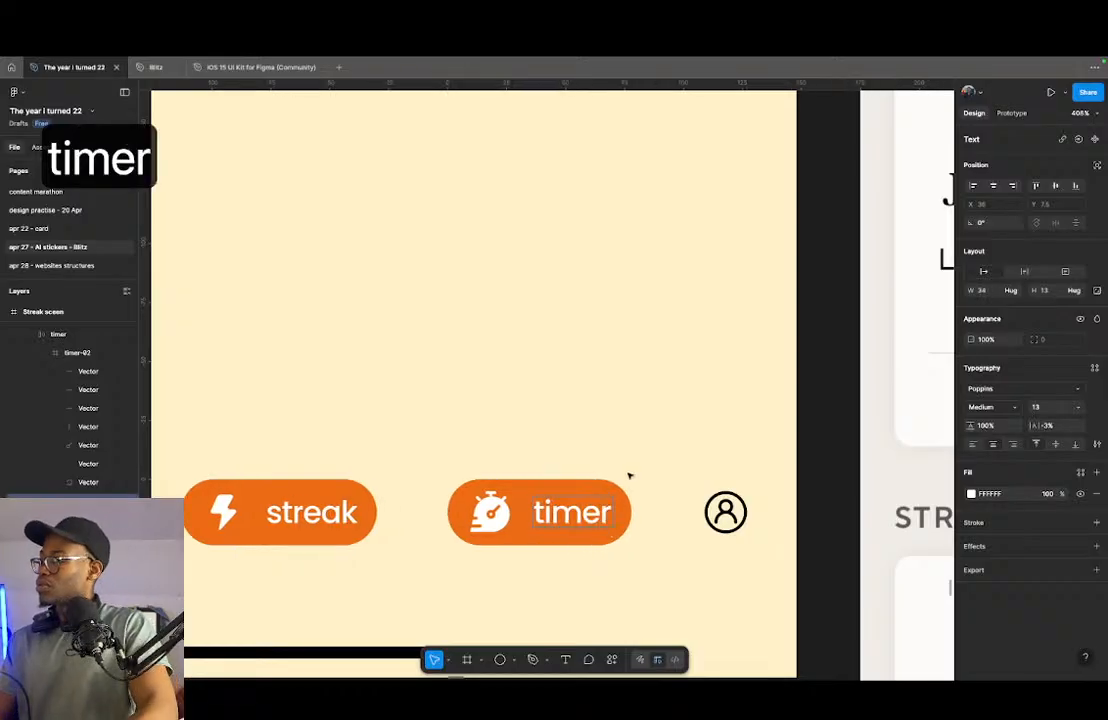
pyautogui.press('Escape')
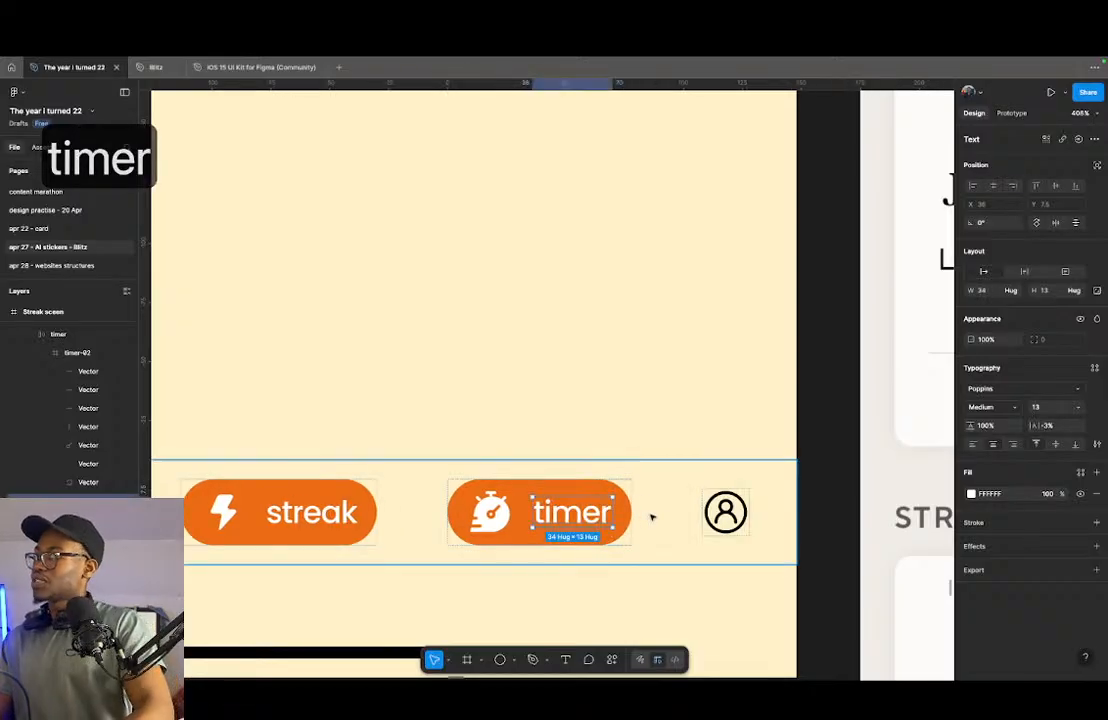
# - Wrap the navigation bar's user icon in its own frame and rename the frame user
pyautogui.click(726, 512)
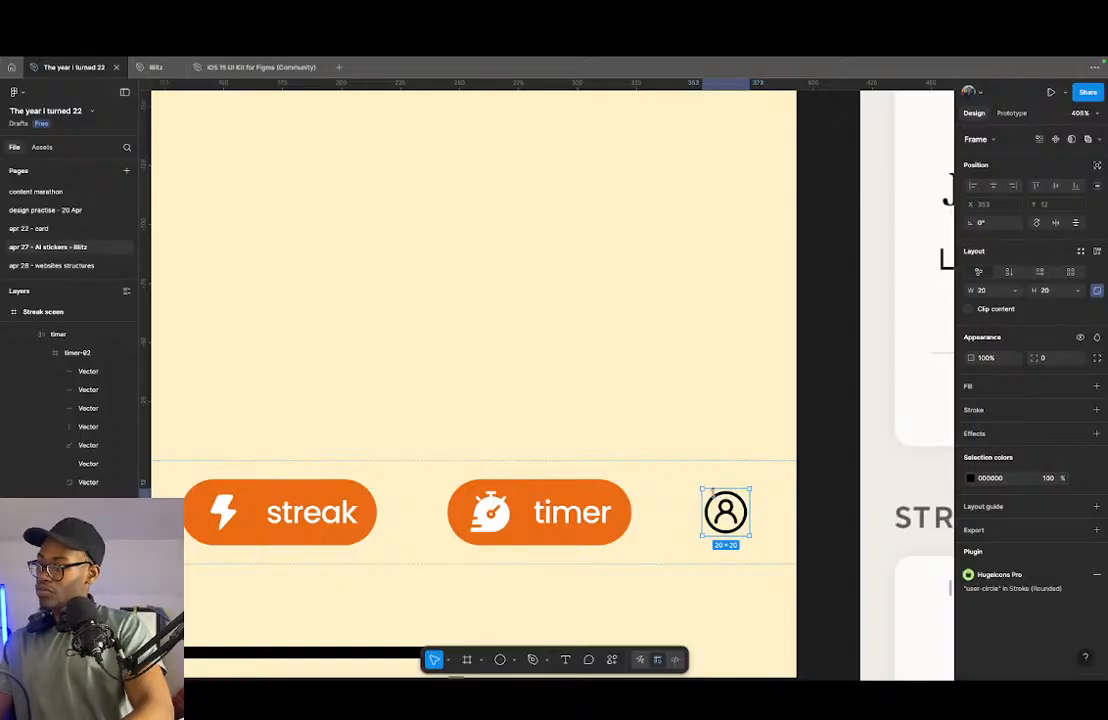
pyautogui.press('alt+super+g')
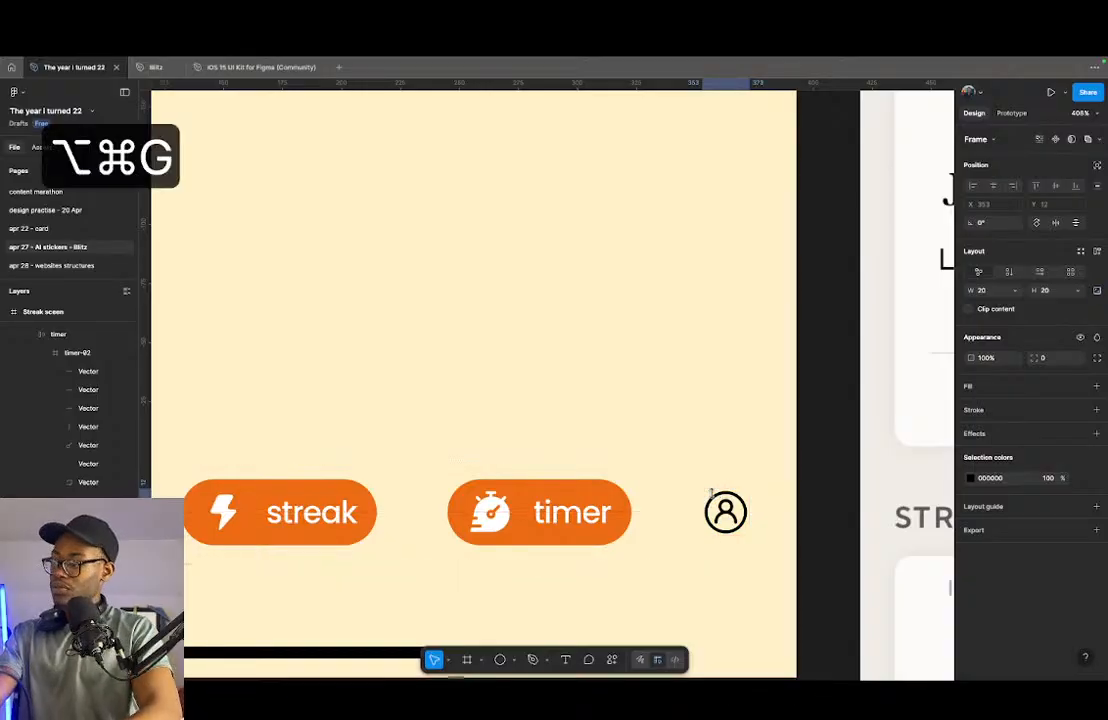
pyautogui.press('super+r')
pyautogui.write('user')
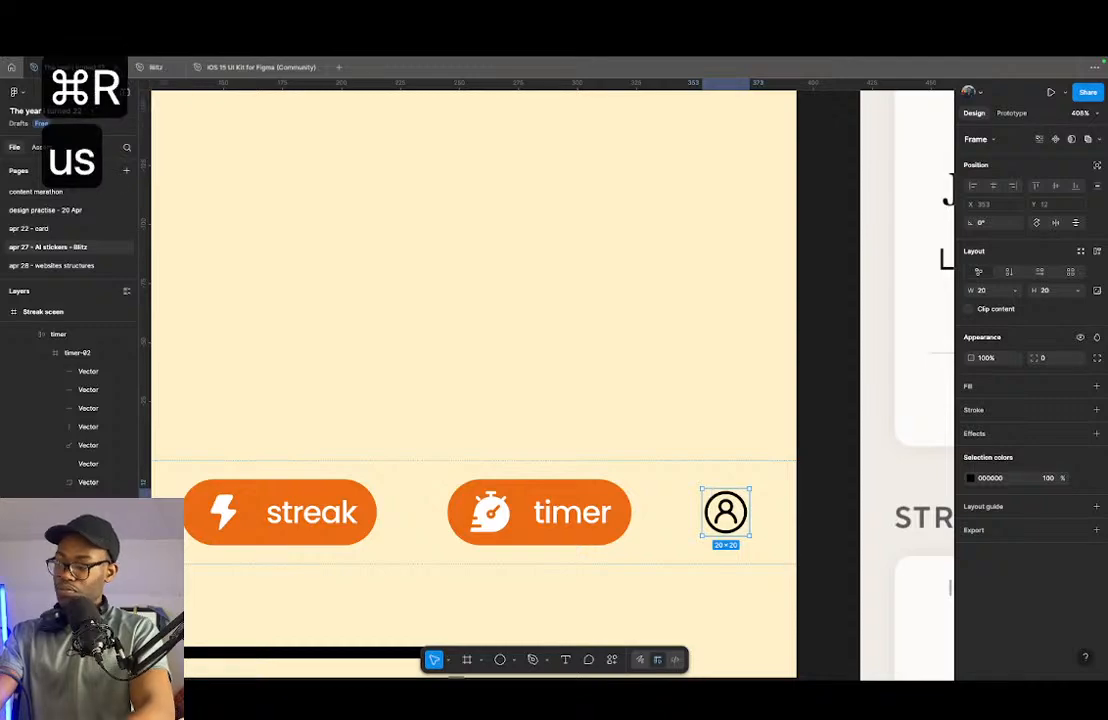
pyautogui.press('Return')
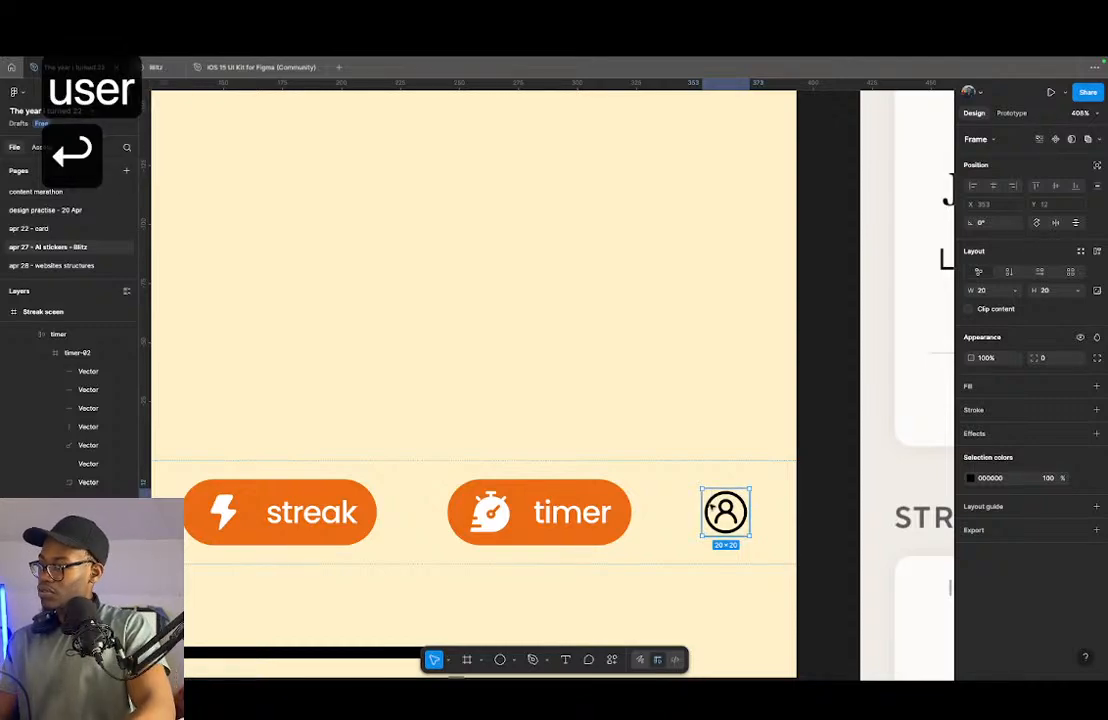
# - Add auto layout to the user icon's frame and paste a copy of the "timer" label beside the icon
pyautogui.hotkey('shift', 'a')
pyautogui.doubleClick(575, 515)
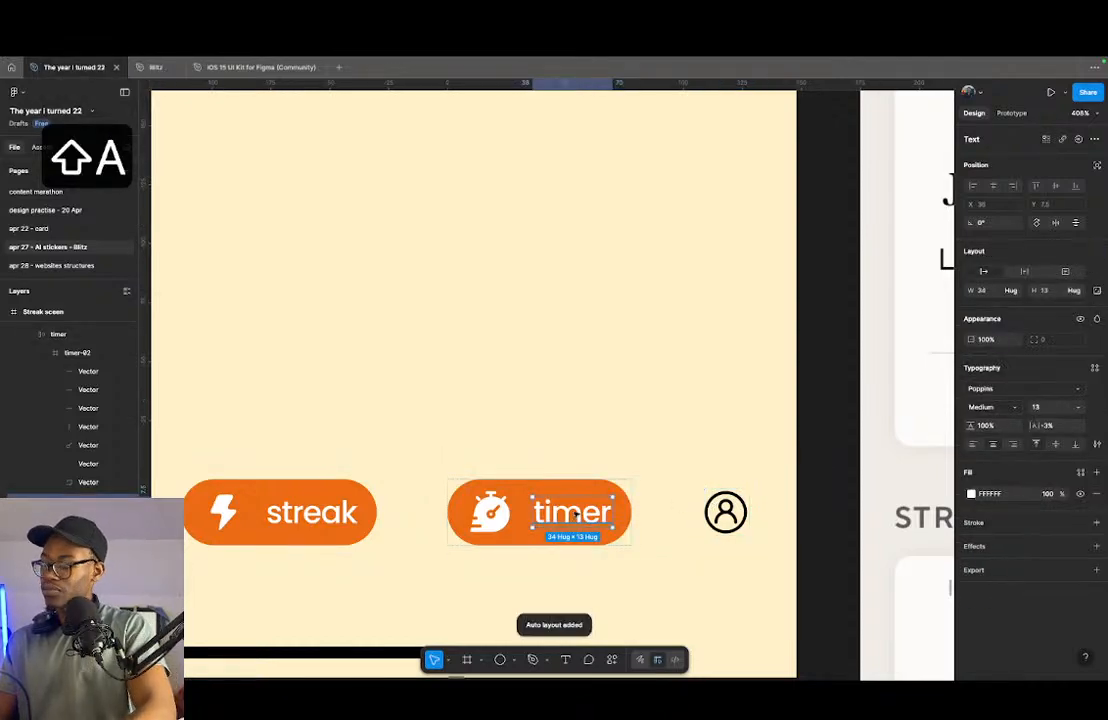
pyautogui.press('super+c')
pyautogui.click(736, 510)
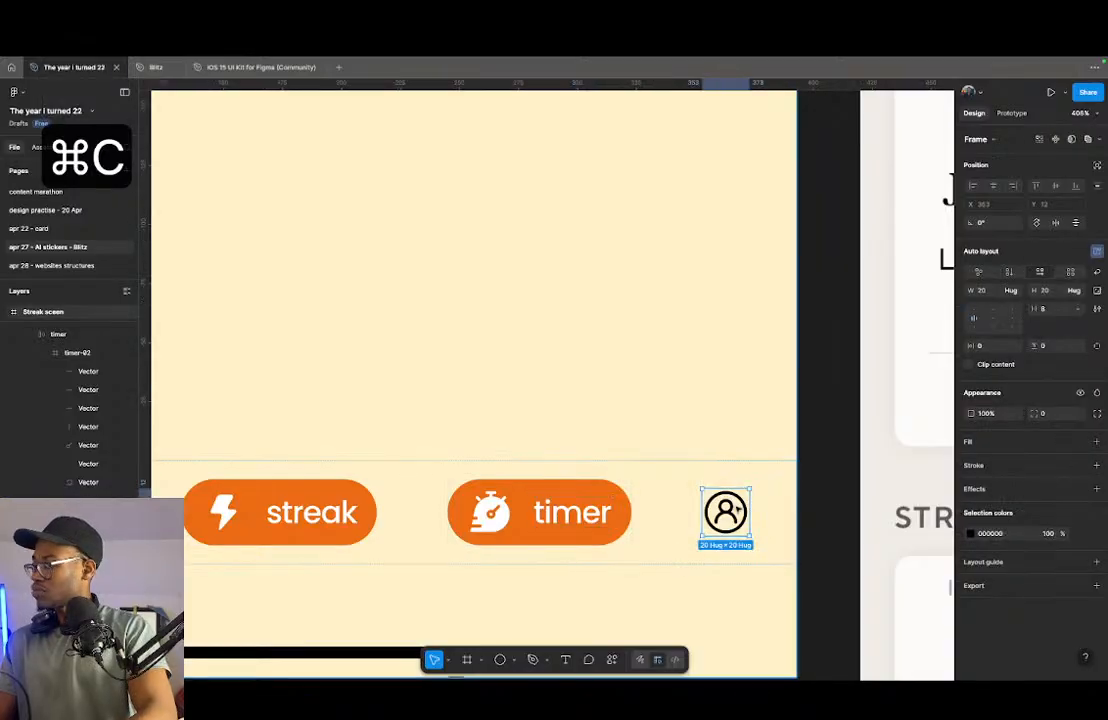
pyautogui.press('super+v')
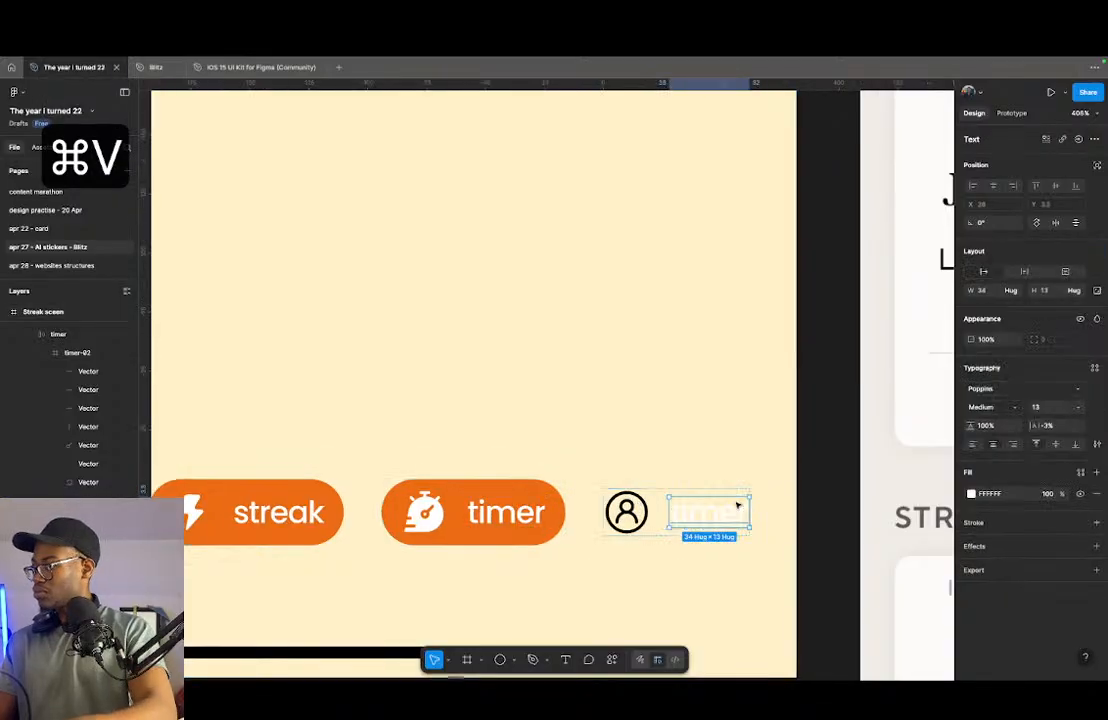
# - Set the user item's auto layout padding to 4 vertically and 8 horizontally
pyautogui.click(658, 502)
pyautogui.doubleClick(658, 502)
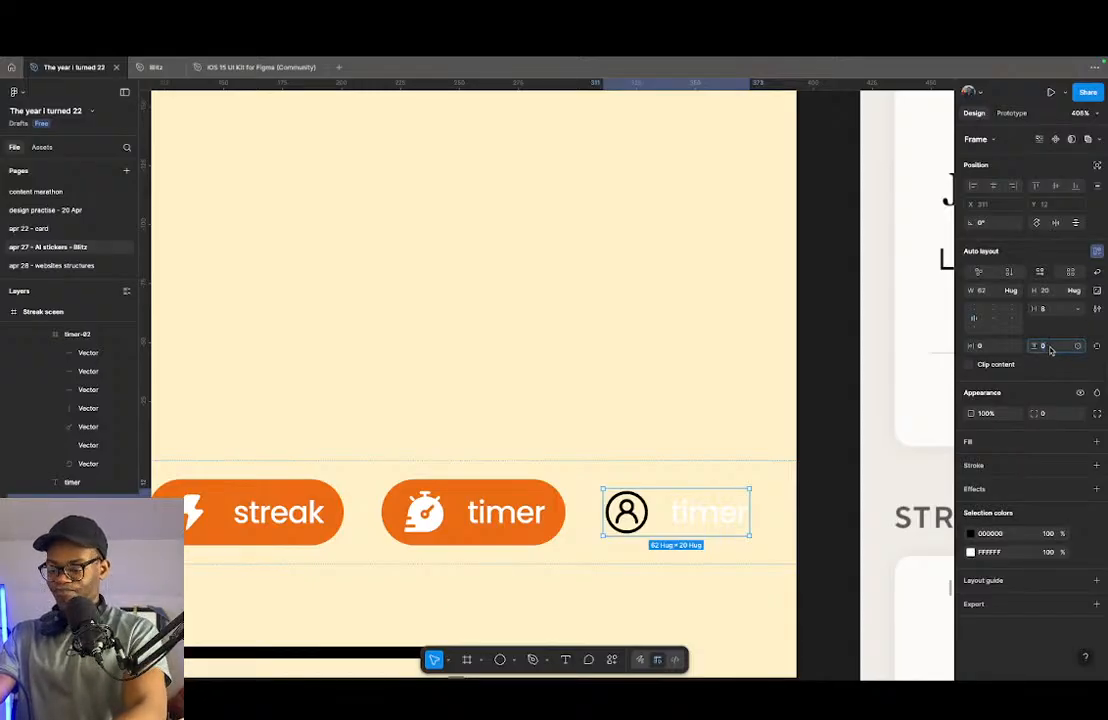
pyautogui.write('4')
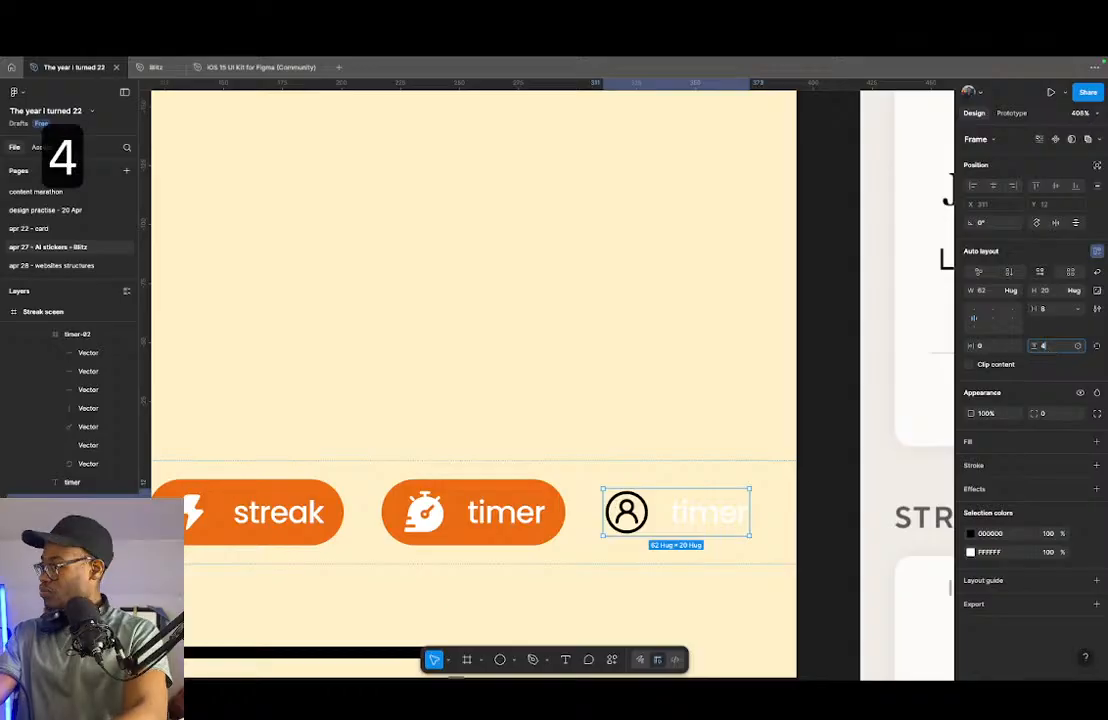
pyautogui.press('Return')
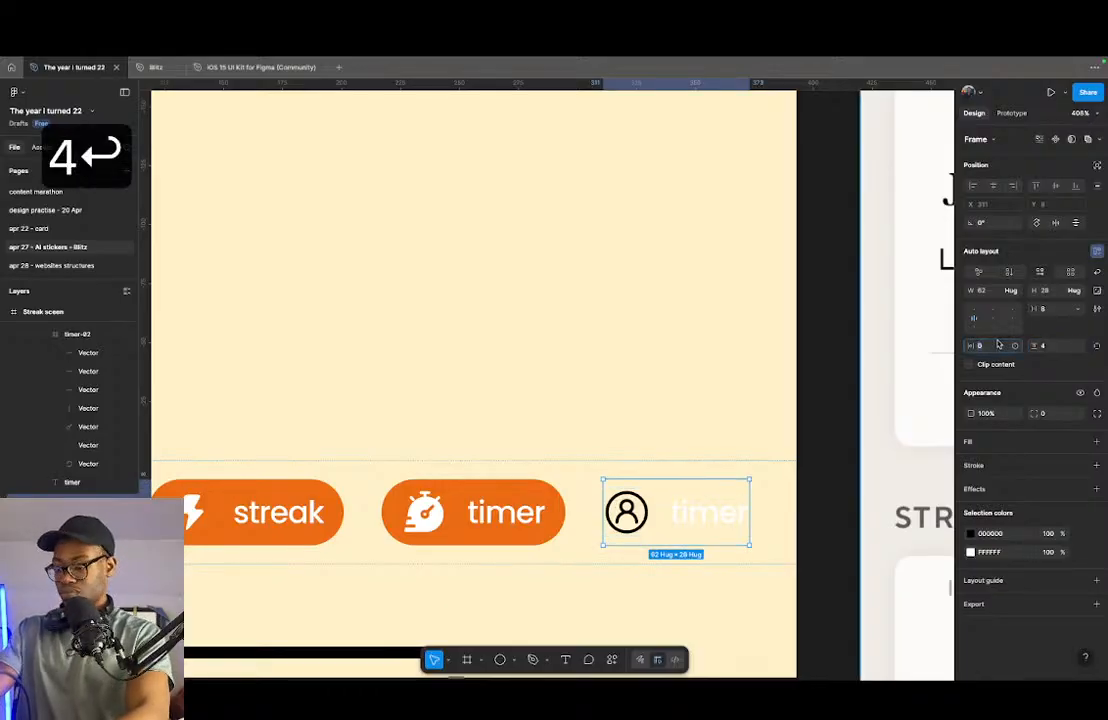
pyautogui.click(985, 345)
pyautogui.write('8')
pyautogui.press('Return')
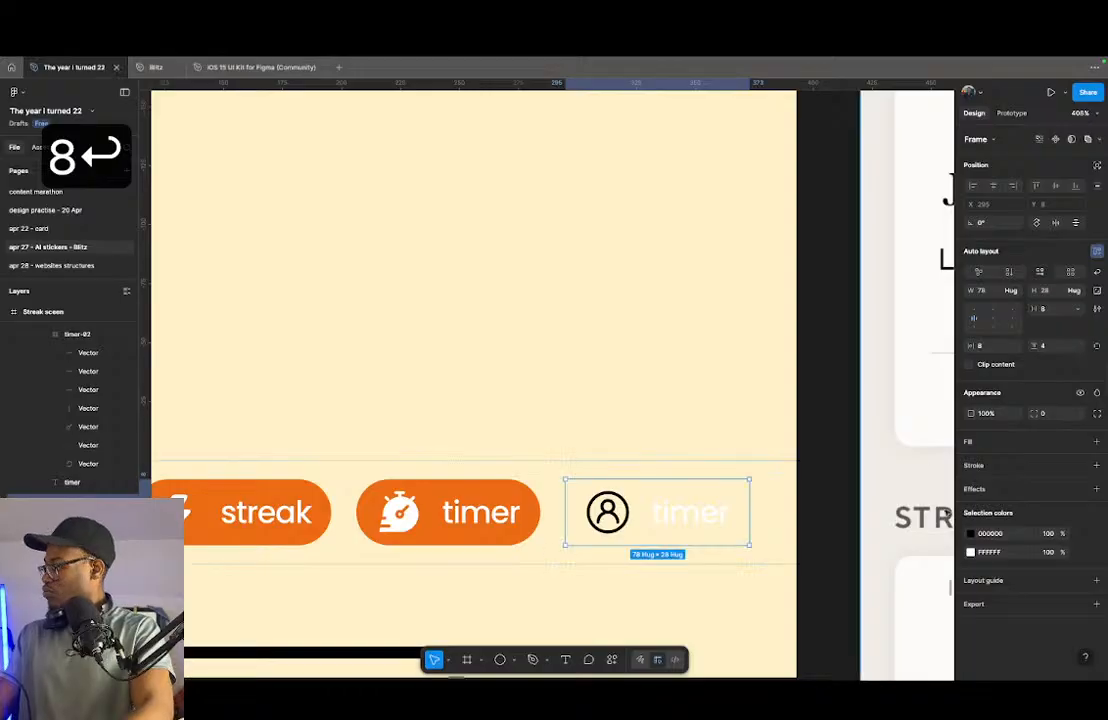
# - Fill the user item's frame with the page's orange EC6B15 and set its corner radius to 32
pyautogui.click(986, 443)
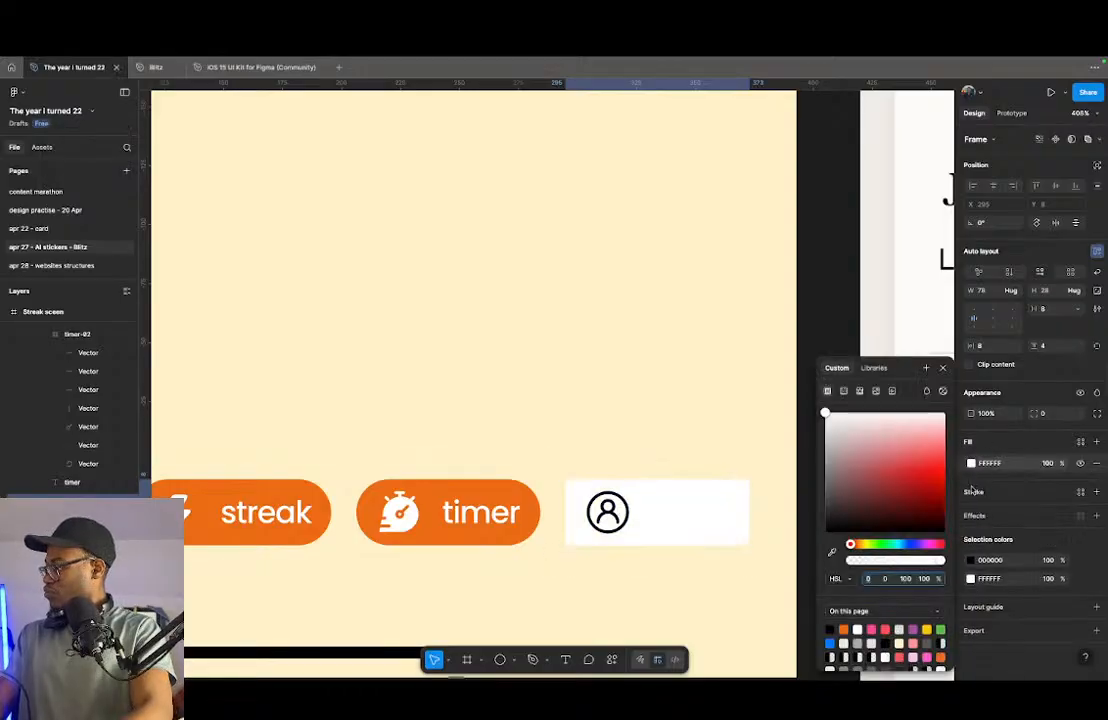
pyautogui.click(972, 466)
pyautogui.click(973, 466)
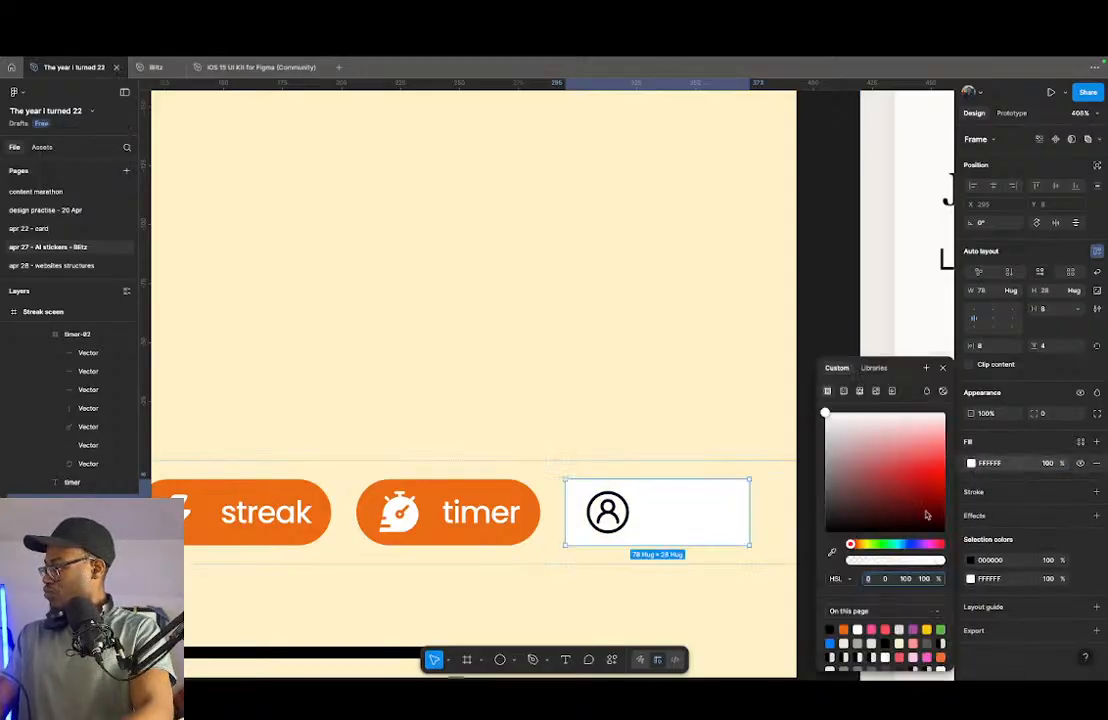
pyautogui.click(844, 629)
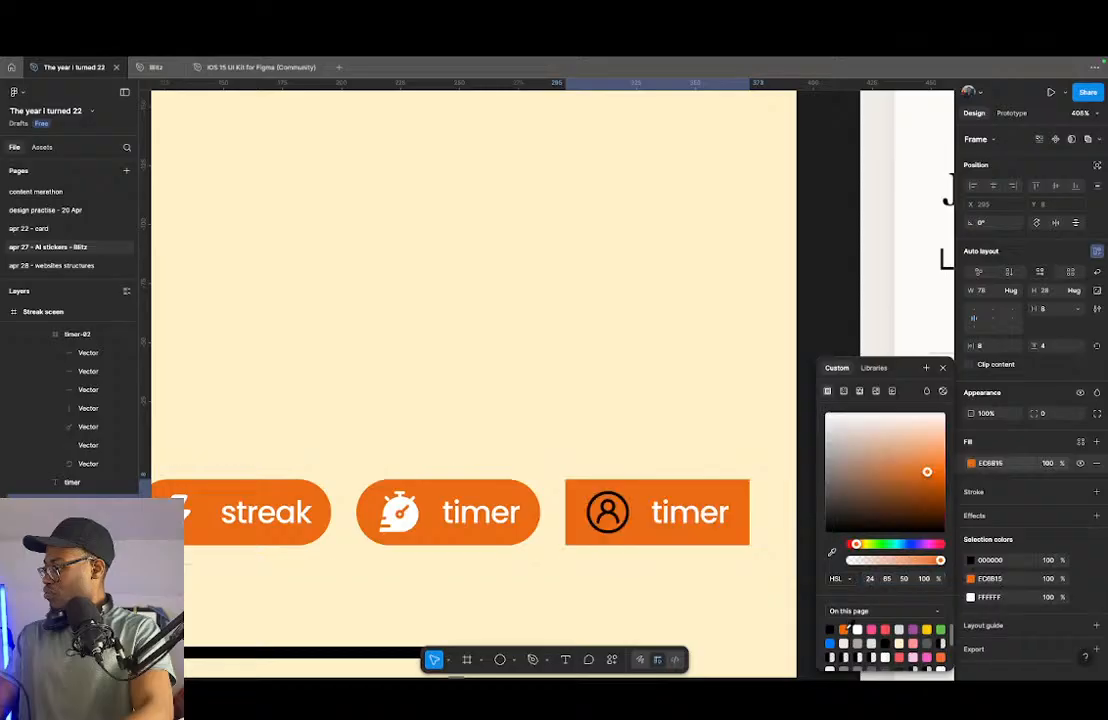
pyautogui.press('Escape')
pyautogui.click(1045, 413)
pyautogui.hotkey('shift', 'Up')
pyautogui.hotkey('shift', 'Up')
pyautogui.hotkey('shift', 'Up')
pyautogui.hotkey('shift', 'Up')
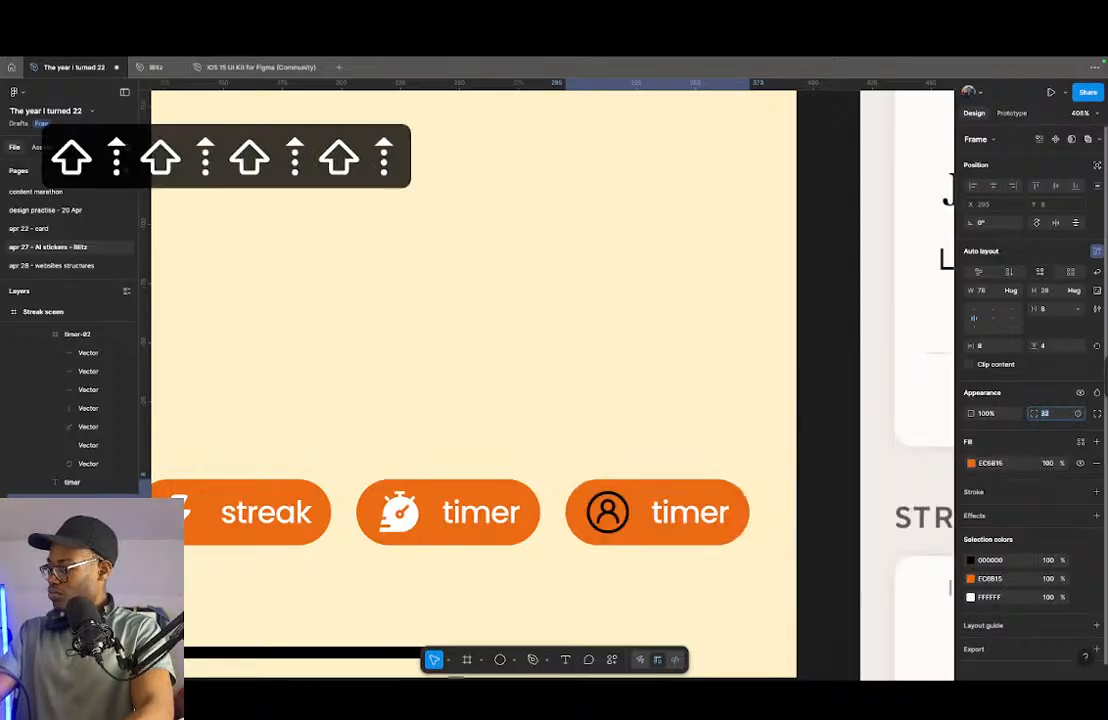
# - Recolour the user icon white FFFFFF, and swap its outer circle's stroke and fill so the circle is solid
pyautogui.click(970, 560)
pyautogui.click(877, 463)
pyautogui.moveTo(877, 463); pyautogui.dragTo(825, 413)
pyautogui.scroll(10, 596, 448)
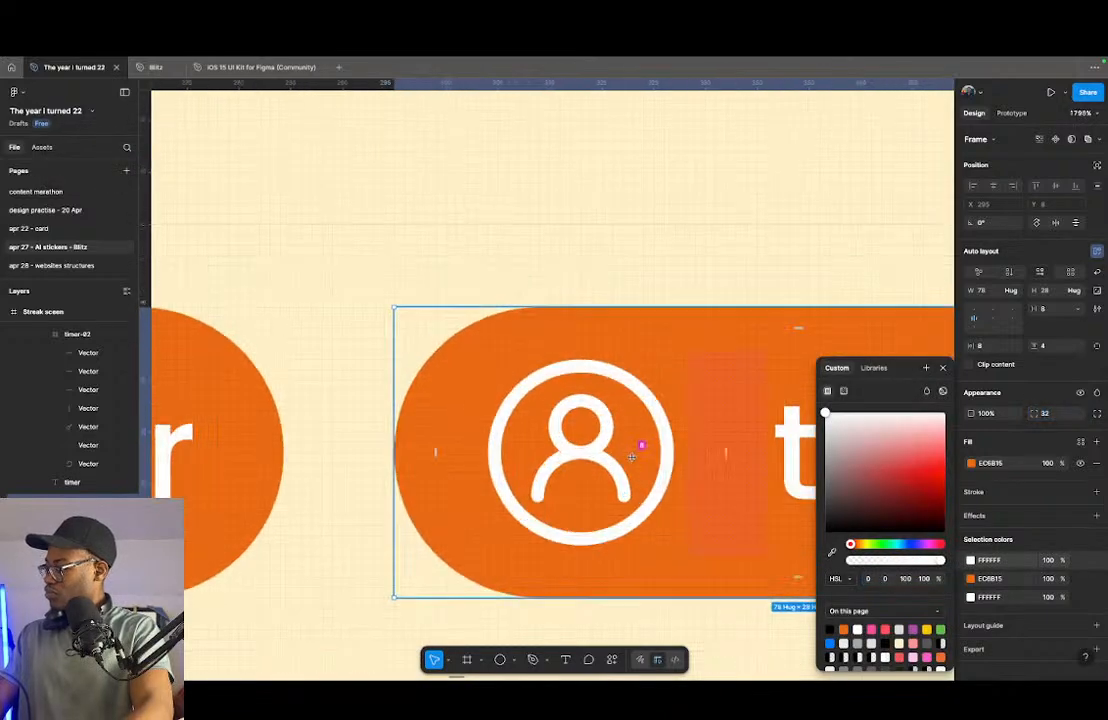
pyautogui.doubleClick(665, 462)
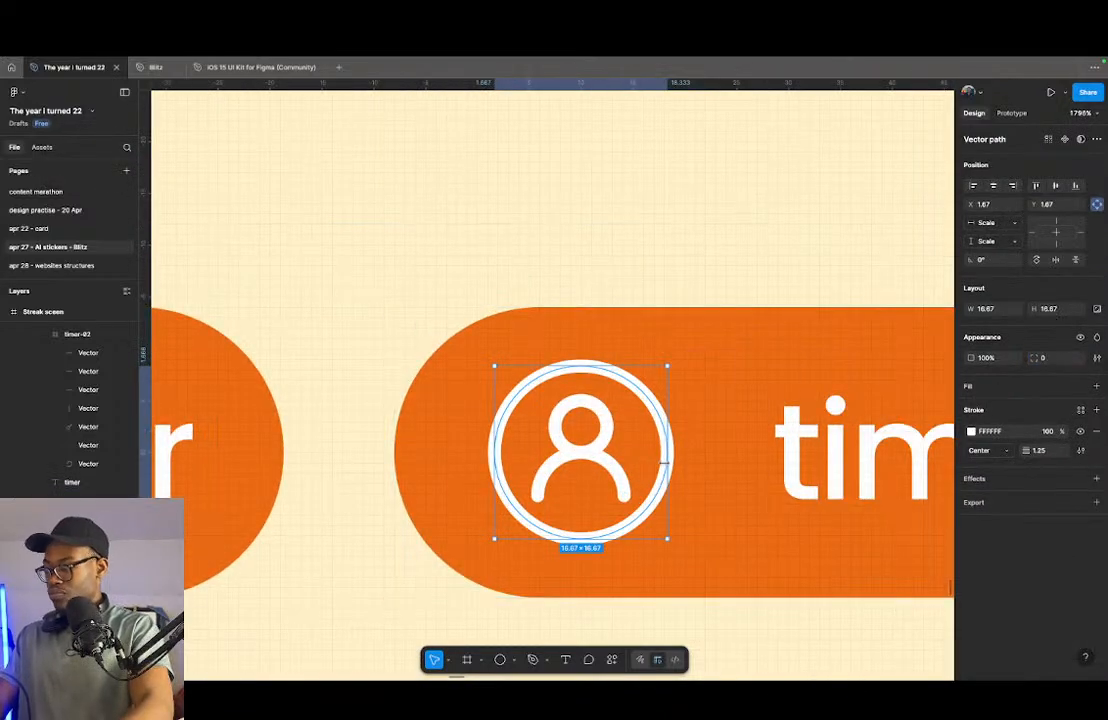
pyautogui.hotkey('shift', 'x')
# - Recolour the strokes of the user icon's head and shoulders with orange sampled from the pill
pyautogui.click(579, 458)
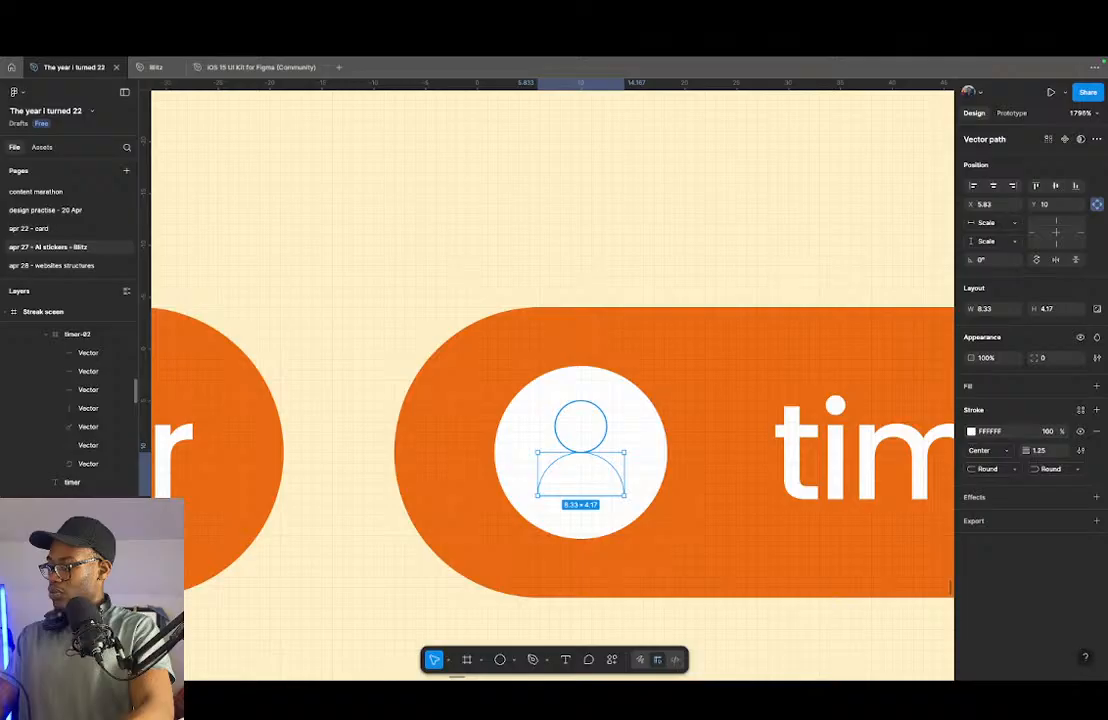
pyautogui.keyDown('shift'); pyautogui.click(581, 426); pyautogui.keyUp('shift')
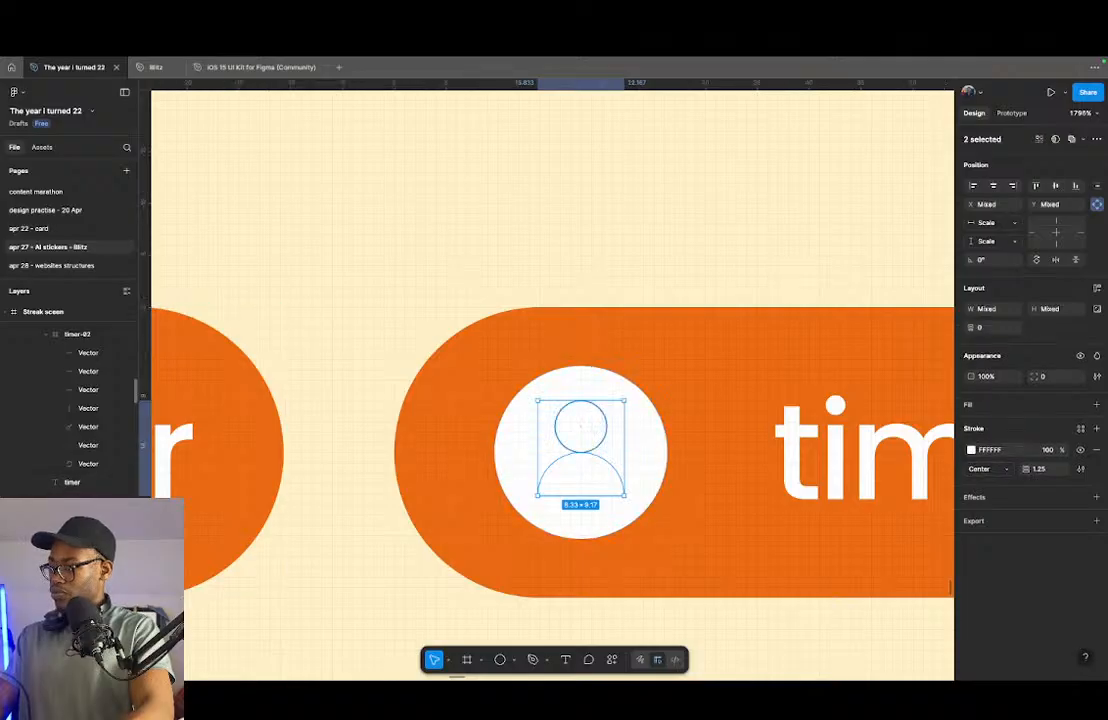
pyautogui.press('i')
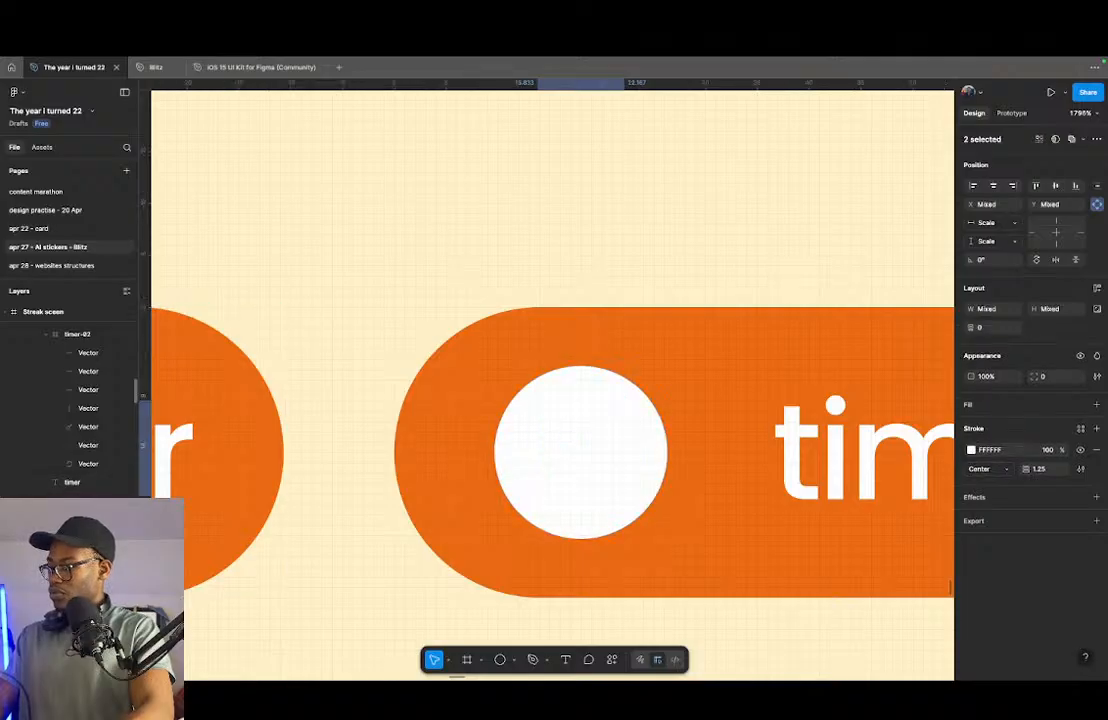
pyautogui.click(970, 450)
pyautogui.moveTo(878, 462)
pyautogui.mouseDown()
pyautogui.moveTo(883, 470)
pyautogui.moveTo(826, 413)
pyautogui.moveTo(750, 583)
pyautogui.mouseUp()
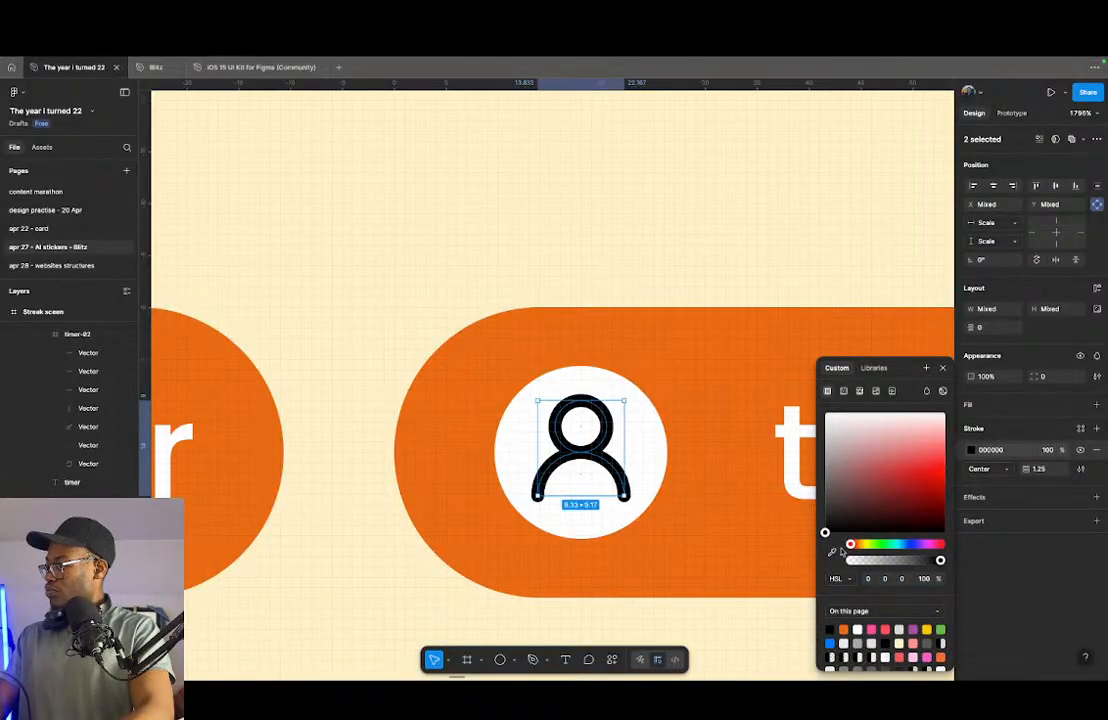
pyautogui.click(834, 553)
pyautogui.click(702, 544)
pyautogui.scroll(-5, 541, 562)
pyautogui.click(629, 426)
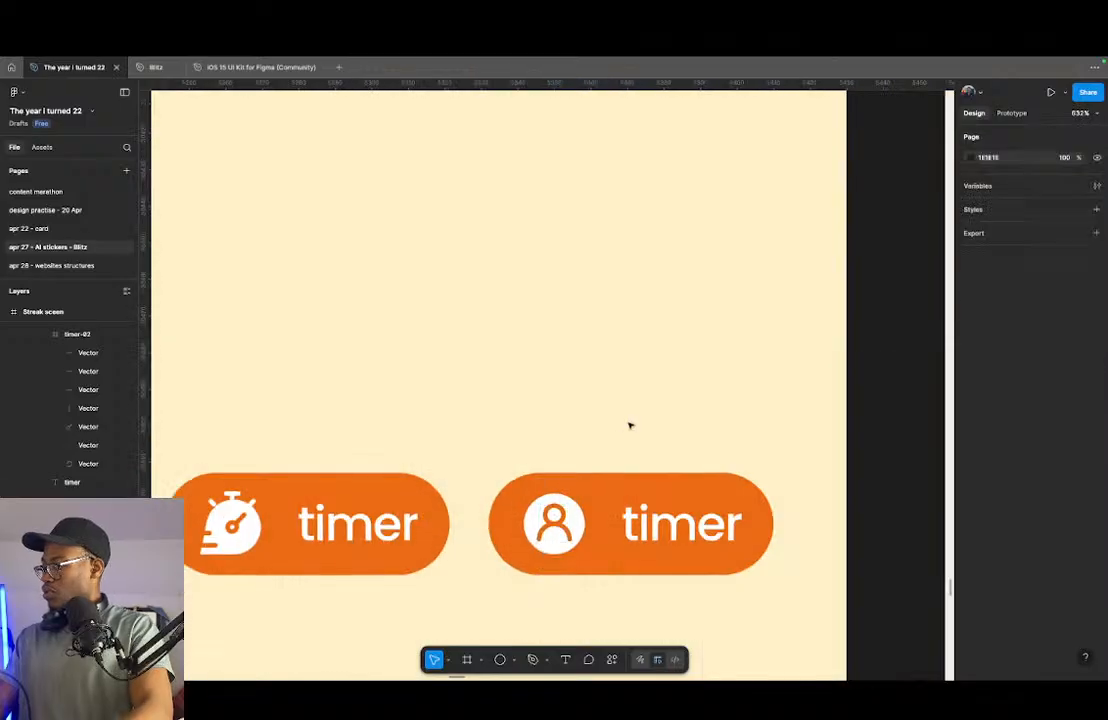
pyautogui.click(554, 523)
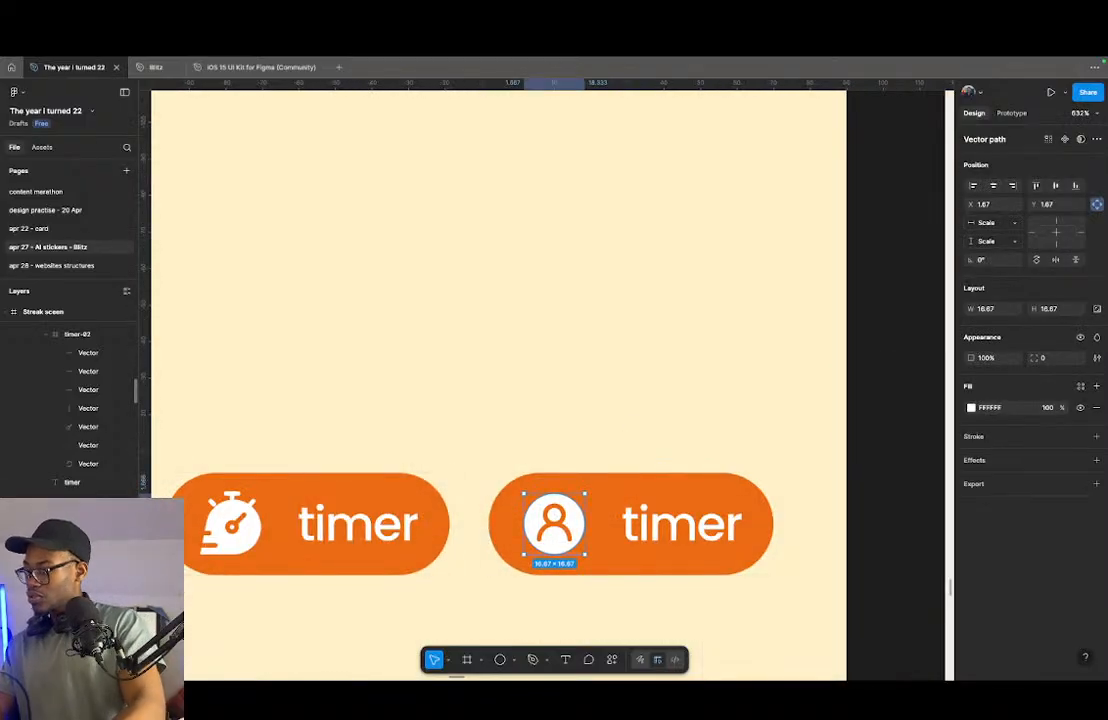
pyautogui.hotkey('shift', 'x')
pyautogui.hotkey('shift', 'x')
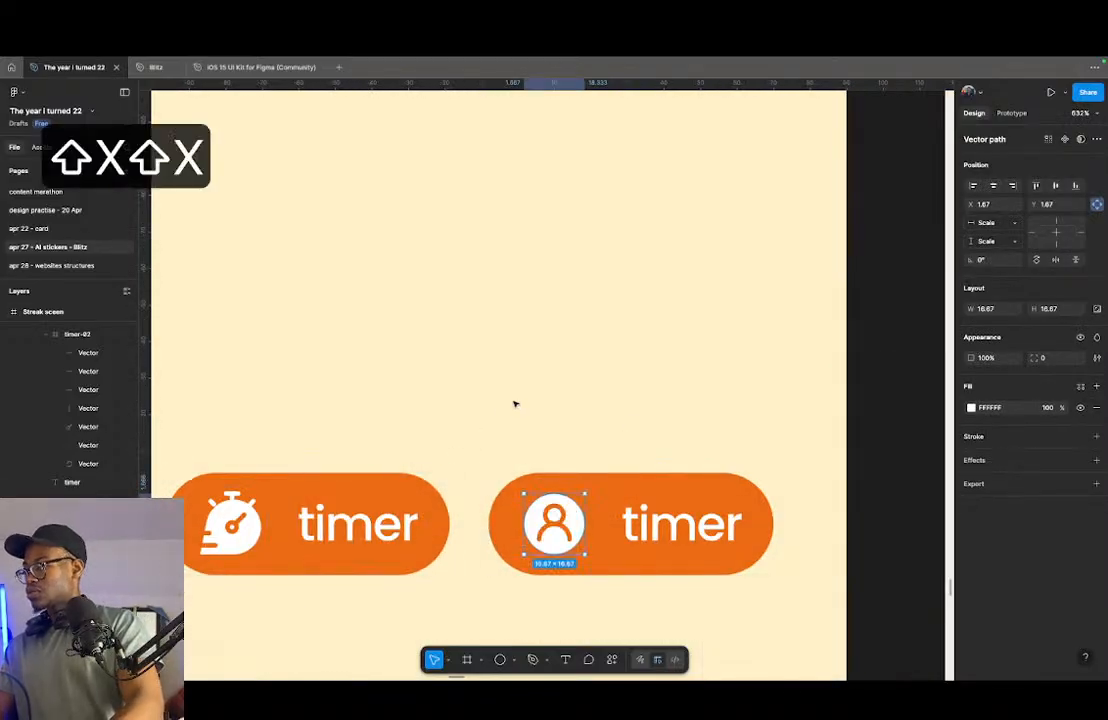
# - Change the "timer" label beside the user icon to "profile"
pyautogui.scroll(-6, 645, 485)
pyautogui.click(655, 488)
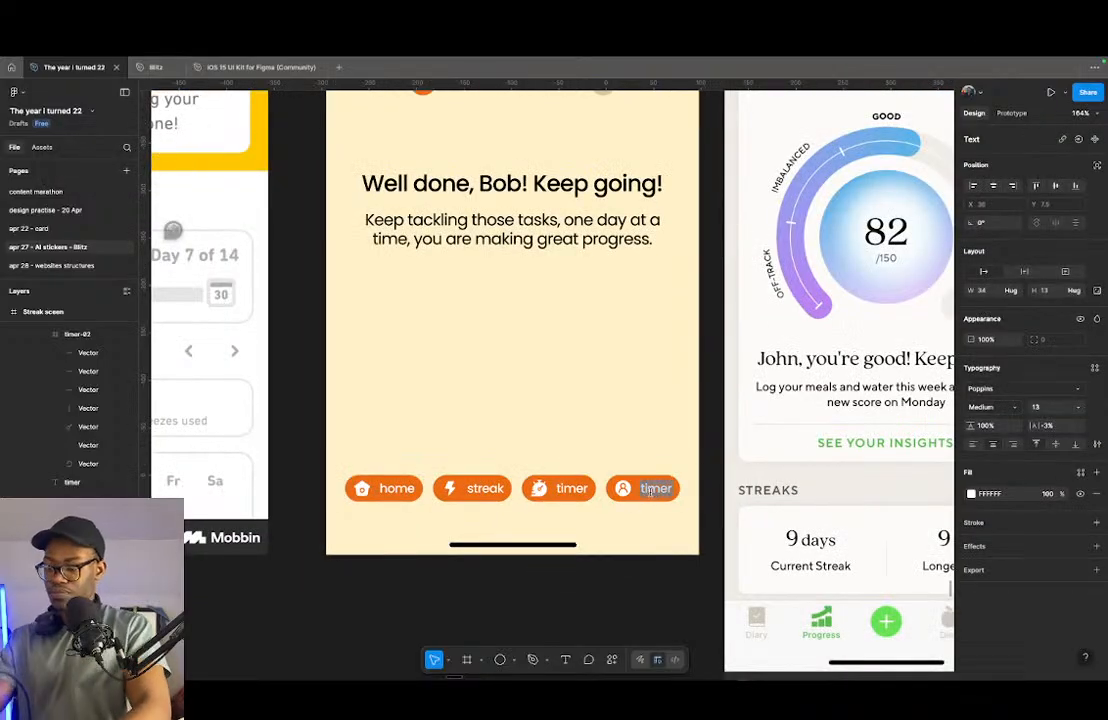
pyautogui.write('profile')
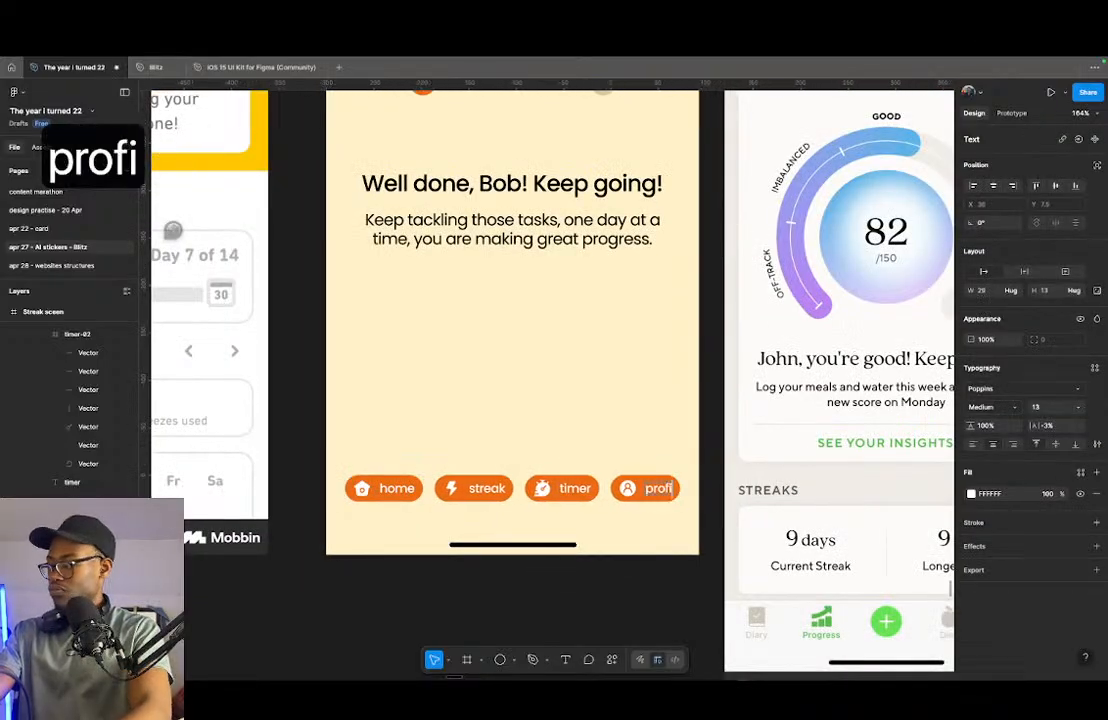
pyautogui.click(625, 530)
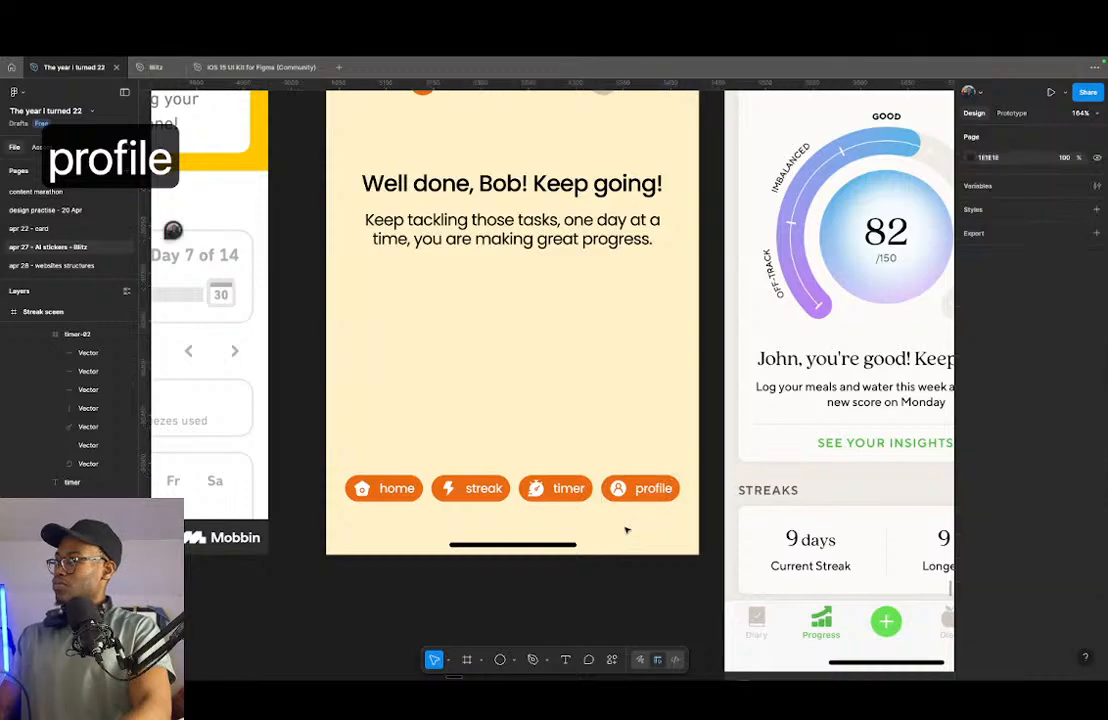
# - Duplicate the streak pill's lightning icon into the bottom navigation bar between the home and streak pills
pyautogui.scroll(3, 465, 495)
pyautogui.scroll(-3, 523, 516)
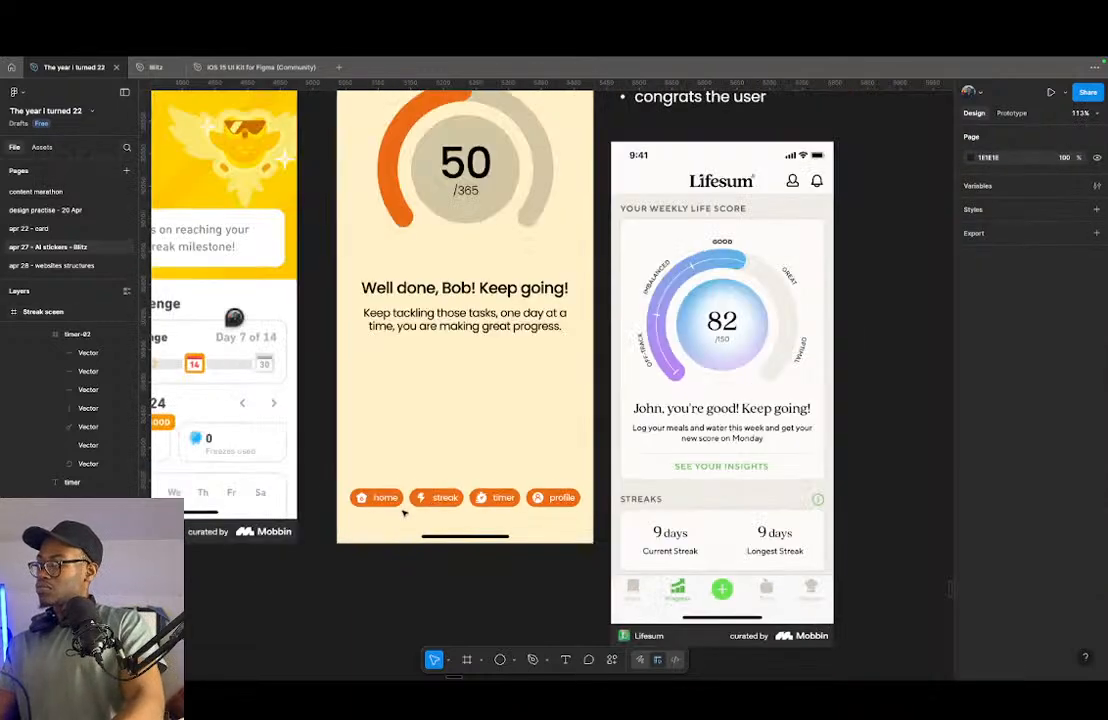
pyautogui.click(446, 497)
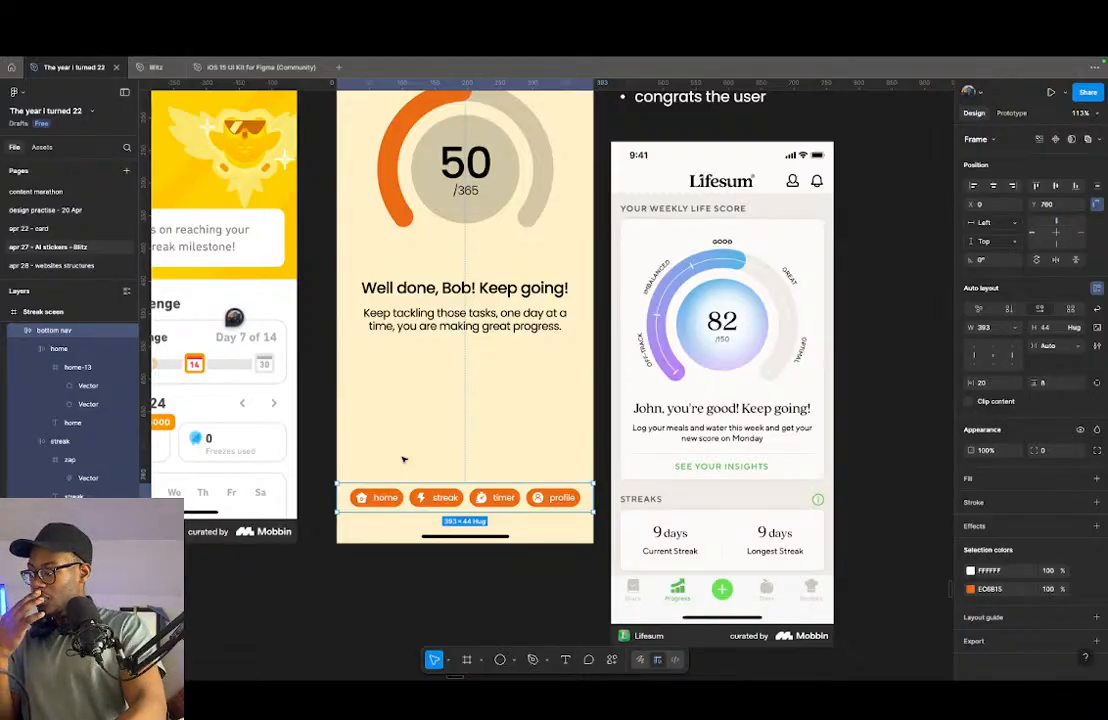
pyautogui.scroll(5, 403, 459)
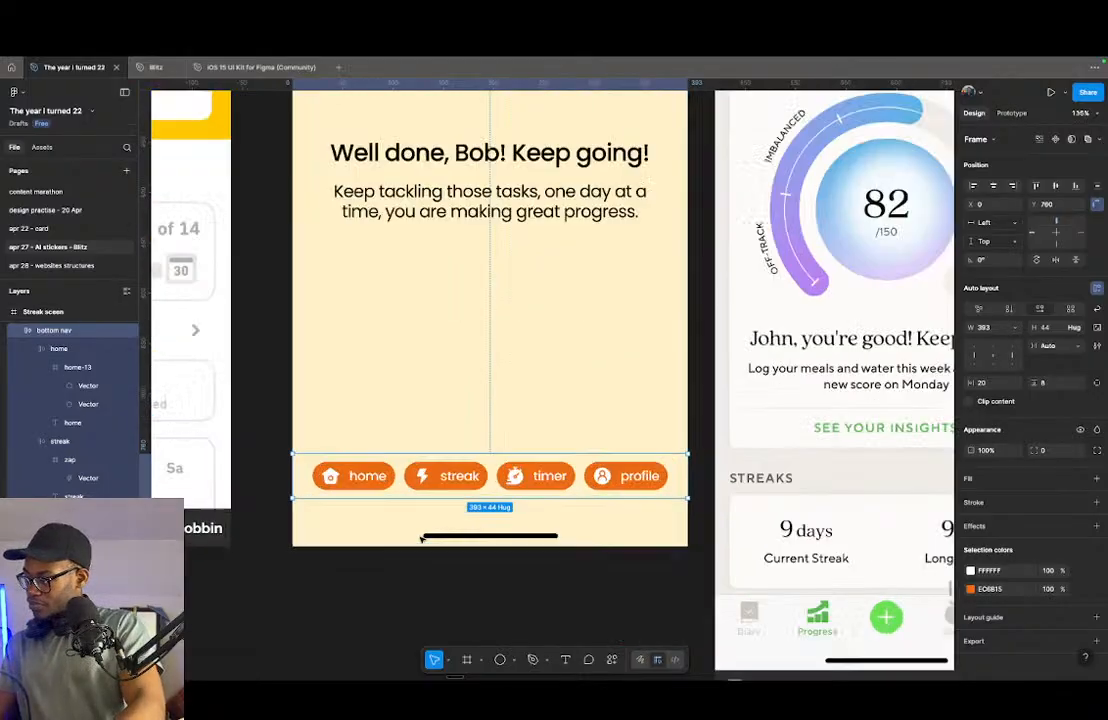
pyautogui.click(423, 457)
pyautogui.click(423, 458)
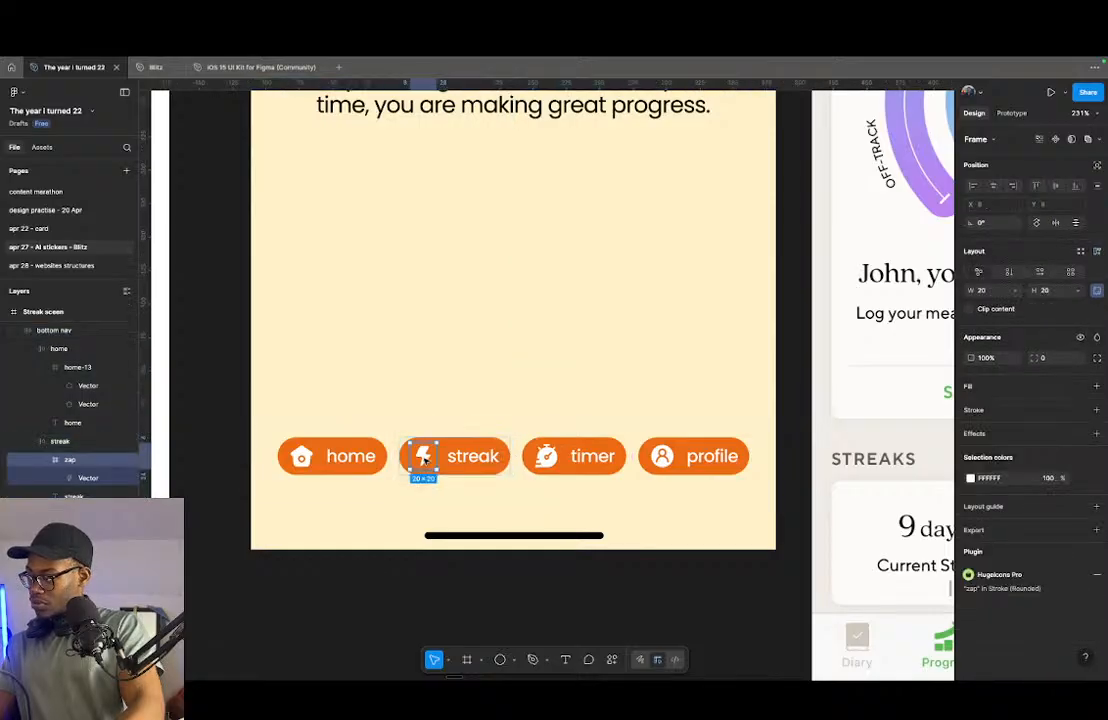
pyautogui.moveTo(425, 460); pyautogui.dragTo(398, 457)
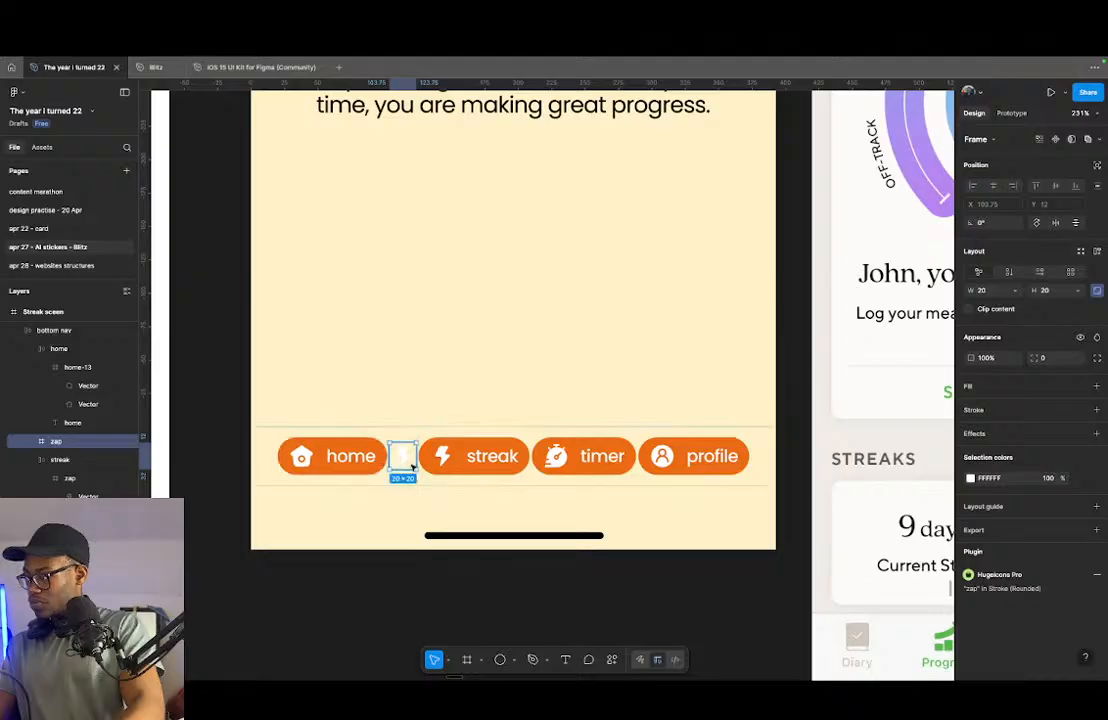
# - Swap the copied lightning icon's fill and stroke so it is only outlined, and colour the outline black 000000
pyautogui.scroll(5, 409, 460)
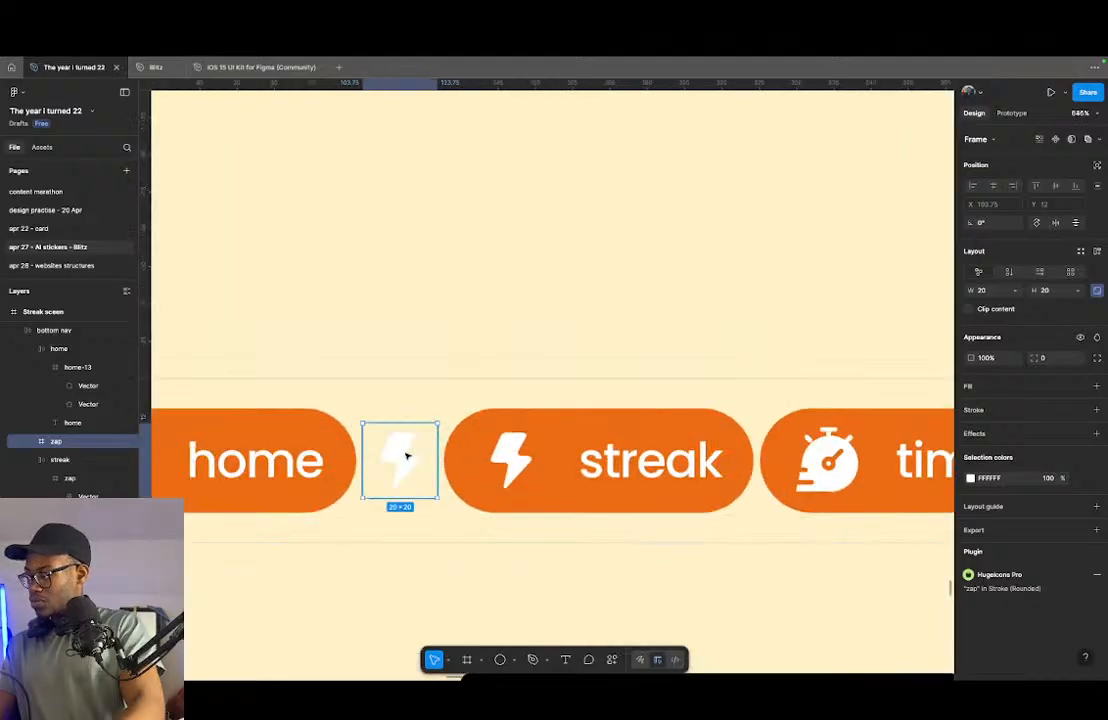
pyautogui.doubleClick(406, 456)
pyautogui.hotkey('shift', 'x')
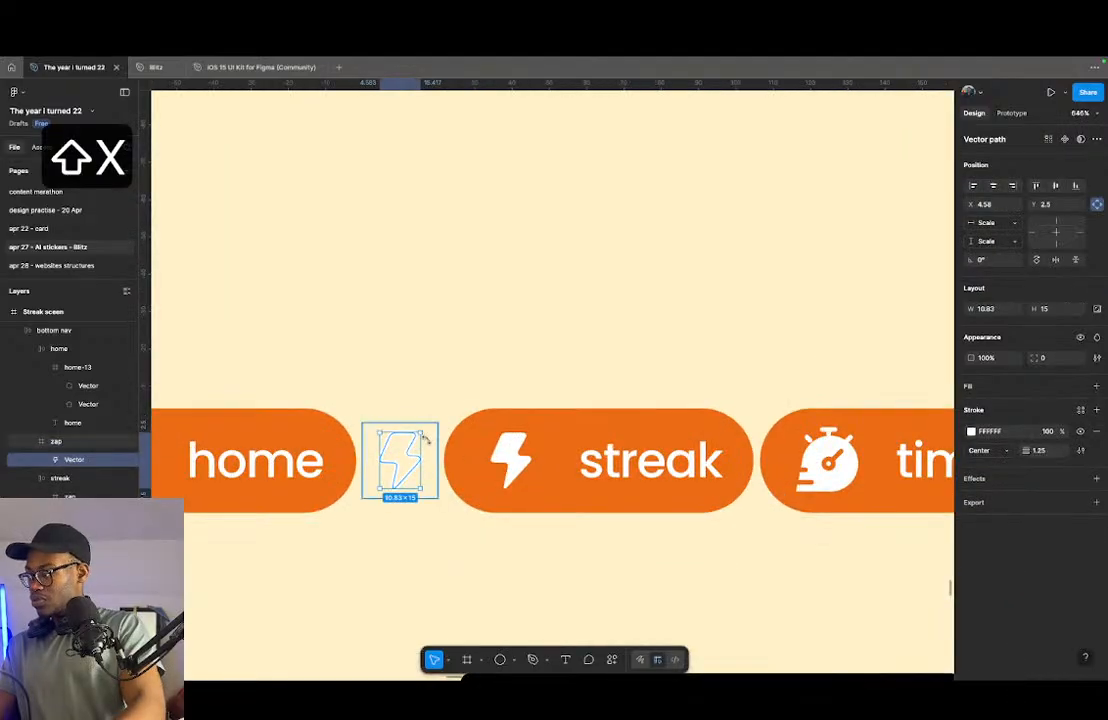
pyautogui.click(428, 442)
pyautogui.click(970, 478)
pyautogui.moveTo(858, 476); pyautogui.dragTo(692, 615)
# - Duplicate the timer pill's stopwatch icon into the bottom navigation bar between the streak and timer pills
pyautogui.scroll(-5, 380, 495)
pyautogui.scroll(-3, 385, 490)
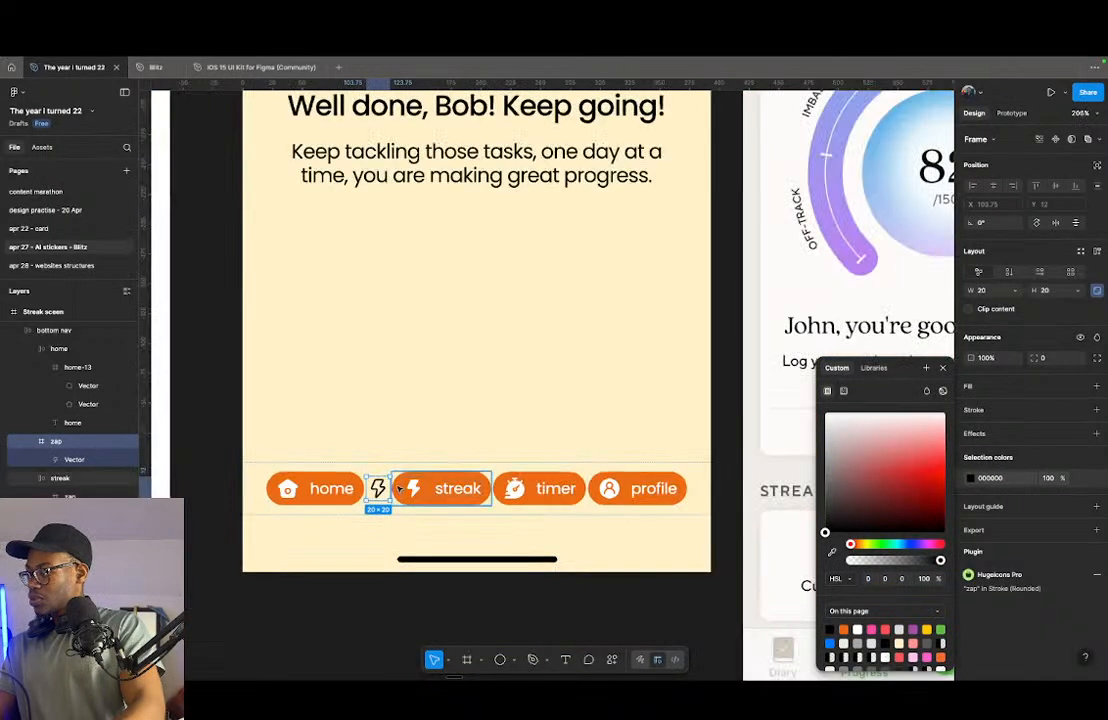
pyautogui.click(513, 488)
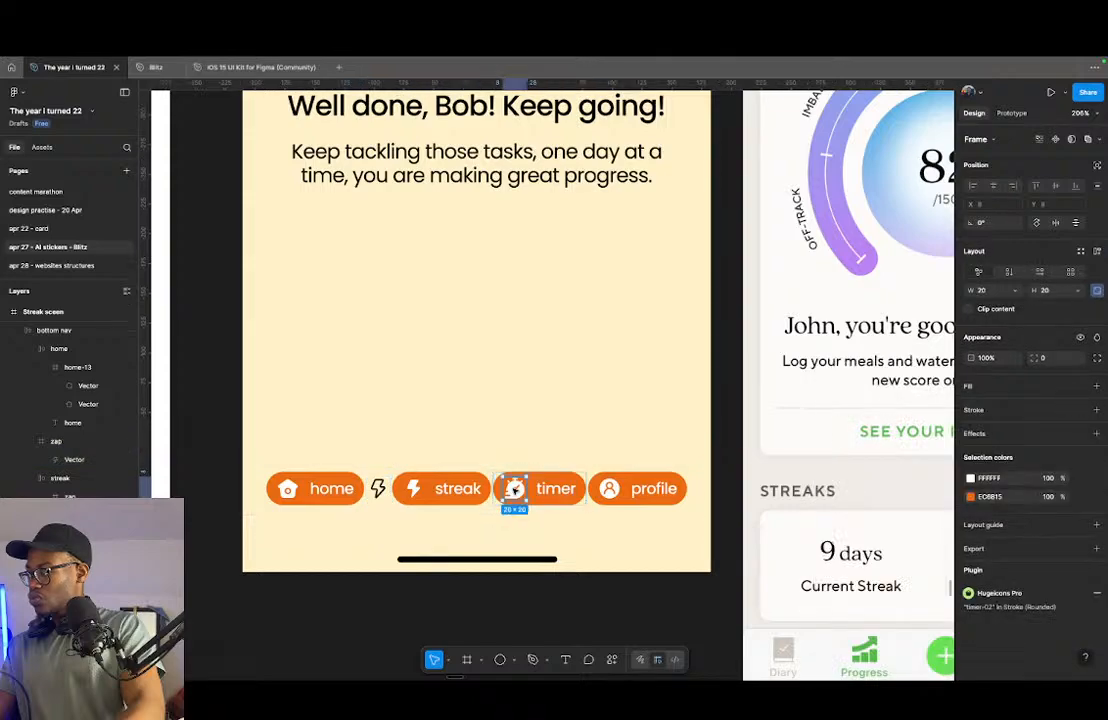
pyautogui.moveTo(516, 491)
pyautogui.mouseDown()
pyautogui.moveTo(491, 490)
pyautogui.moveTo(485, 477)
pyautogui.moveTo(418, 480)
pyautogui.moveTo(491, 470)
pyautogui.mouseUp()
pyautogui.scroll(10, 491, 470)
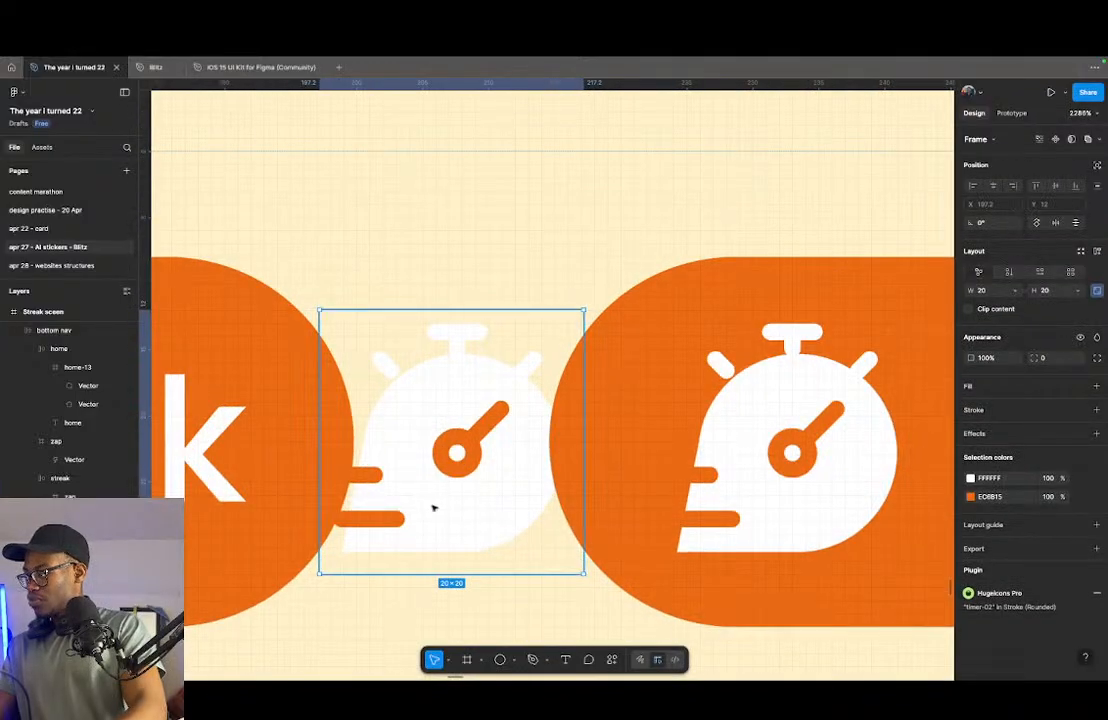
# - Swap the copied stopwatch body's fill and stroke so it is only outlined, and colour the whole icon black 000000
pyautogui.click(435, 506)
pyautogui.hotkey('shift', 'x')
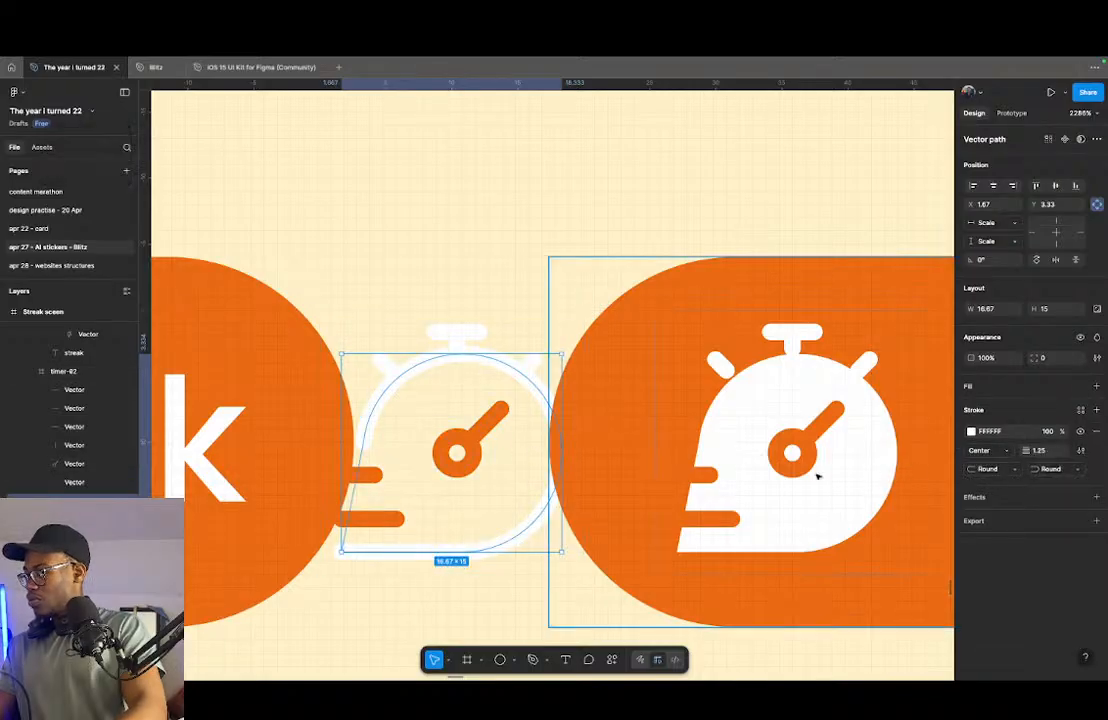
pyautogui.hotkey('shift', 'Return')
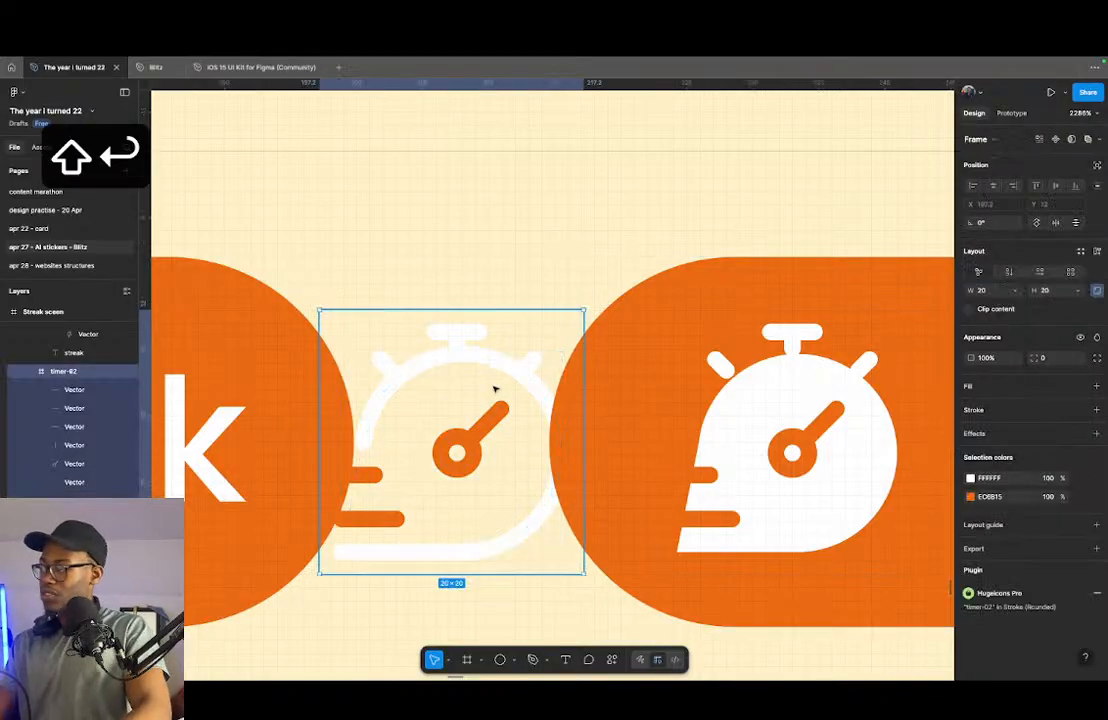
pyautogui.click(970, 497)
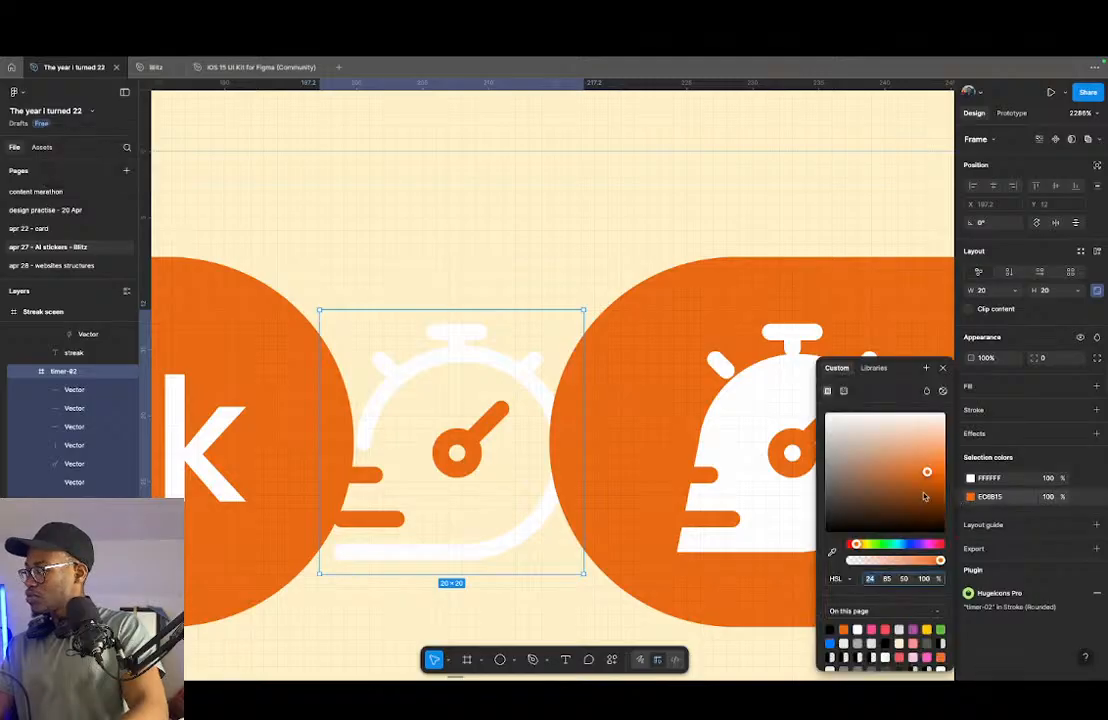
pyautogui.moveTo(926, 494); pyautogui.dragTo(718, 357)
pyautogui.click(970, 478)
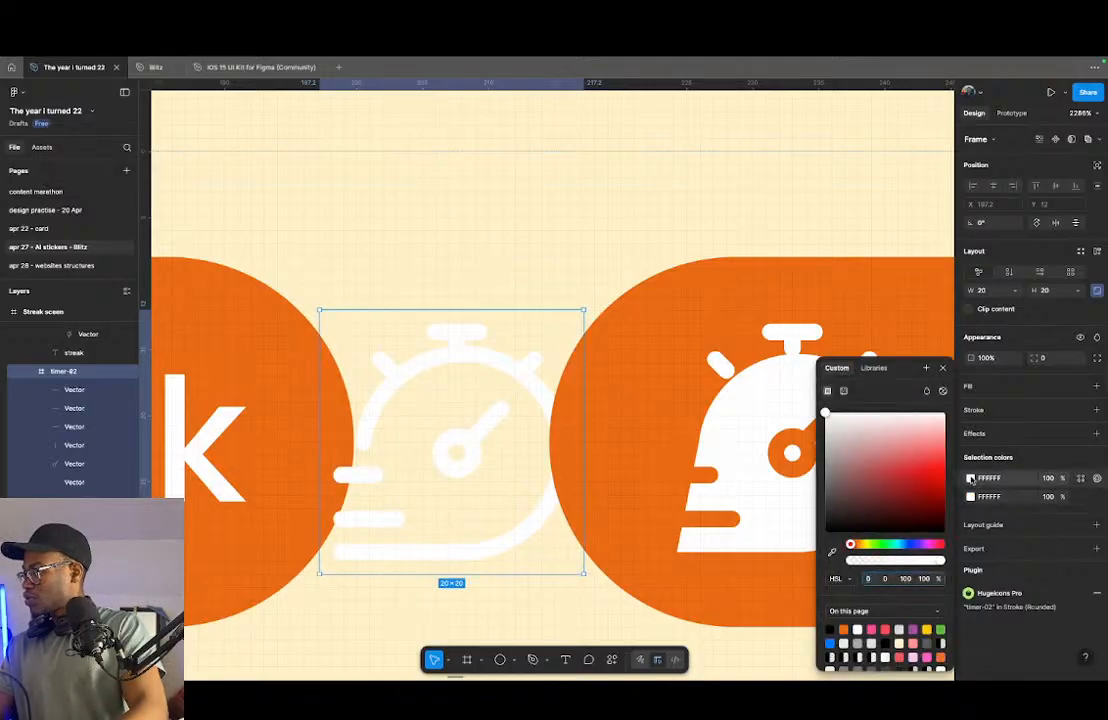
pyautogui.moveTo(825, 412); pyautogui.dragTo(825, 532)
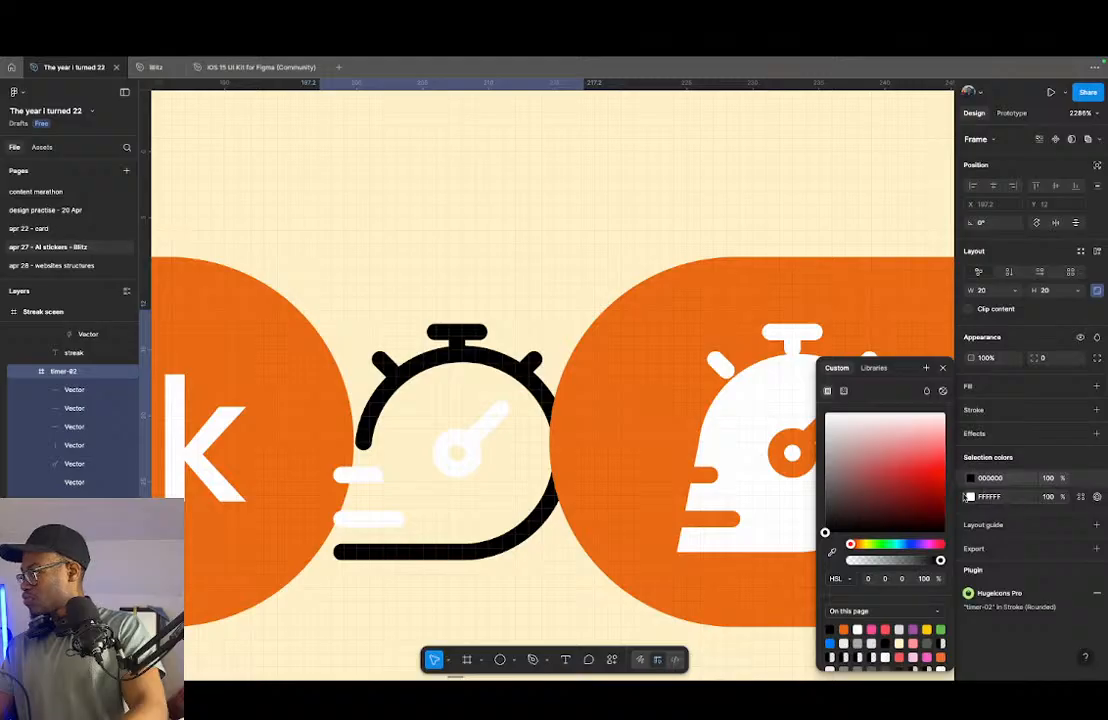
pyautogui.click(969, 497)
pyautogui.click(831, 629)
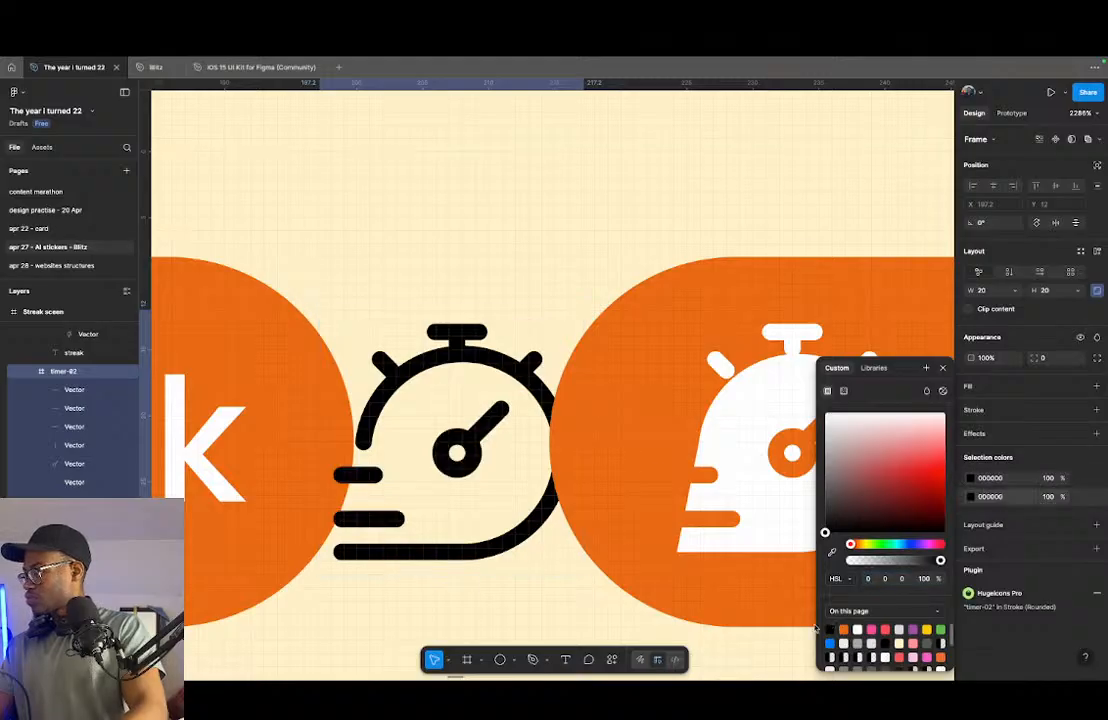
# - Duplicate the profile pill's user icon into the bottom navigation bar between the timer and profile pills
pyautogui.scroll(-10, 572, 541)
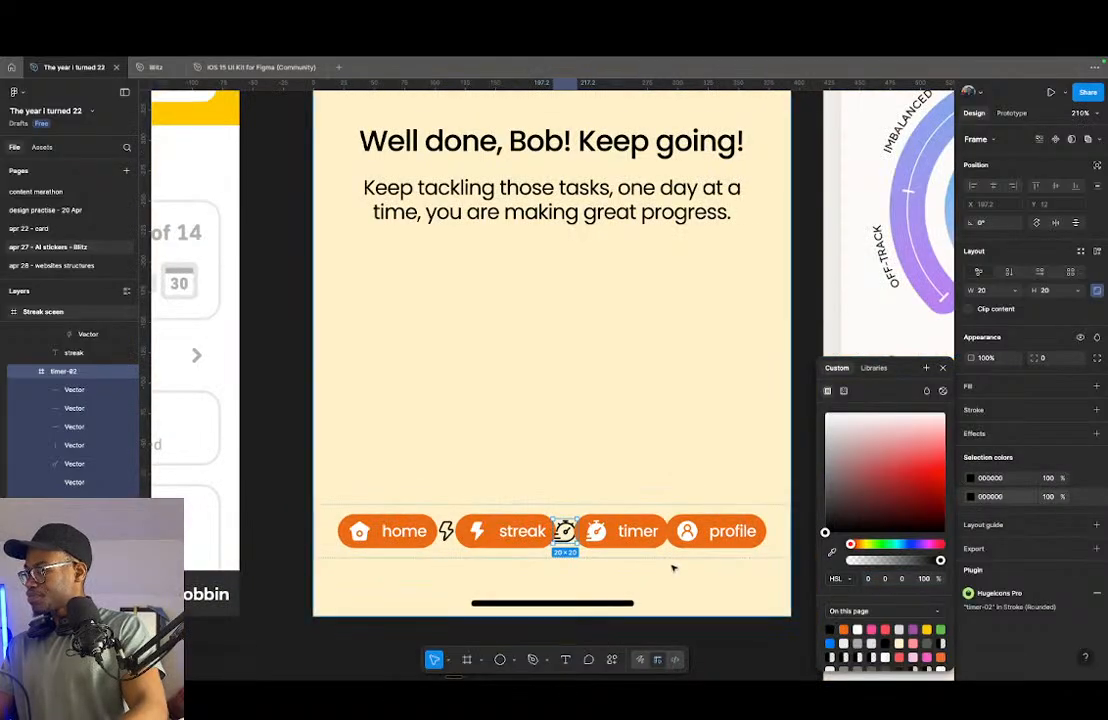
pyautogui.scroll(5, 673, 566)
pyautogui.click(697, 517)
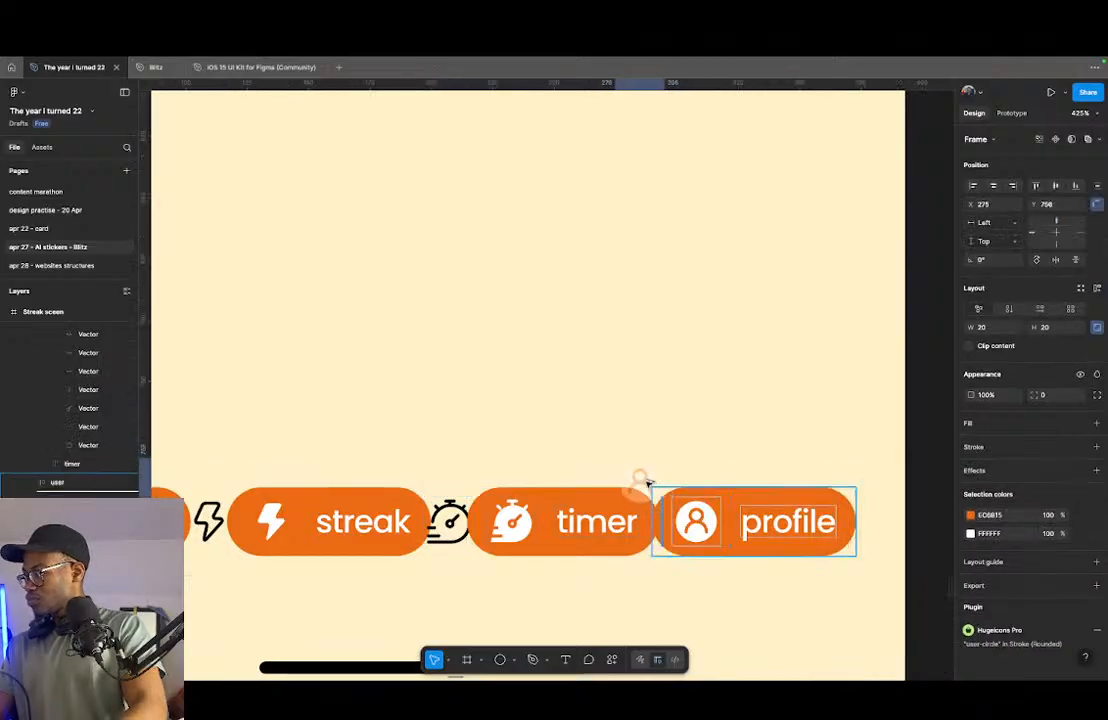
pyautogui.hotkey('ctrl', 'd')
pyautogui.moveTo(627, 519)
pyautogui.mouseDown()
pyautogui.moveTo(584, 487)
pyautogui.moveTo(722, 470)
pyautogui.moveTo(640, 520)
pyautogui.mouseUp()
# - Colour the copied user icon's figure black 000000 and turn its white circle into a black outline without fill
pyautogui.scroll(5, 640, 520)
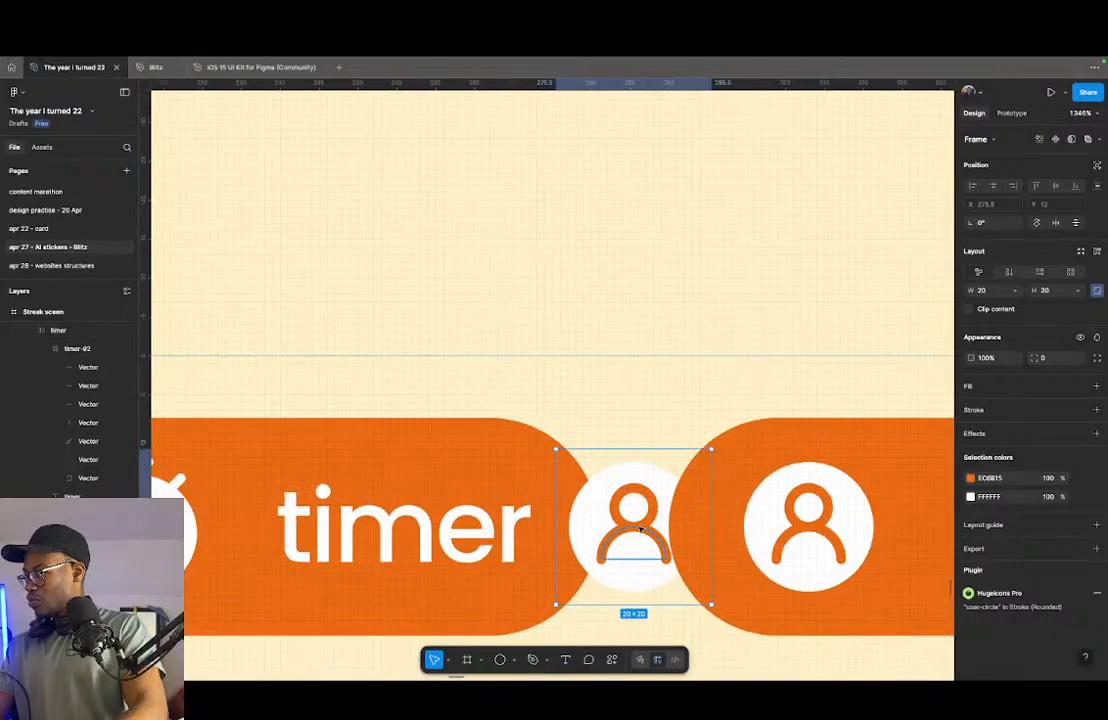
pyautogui.press('Return')
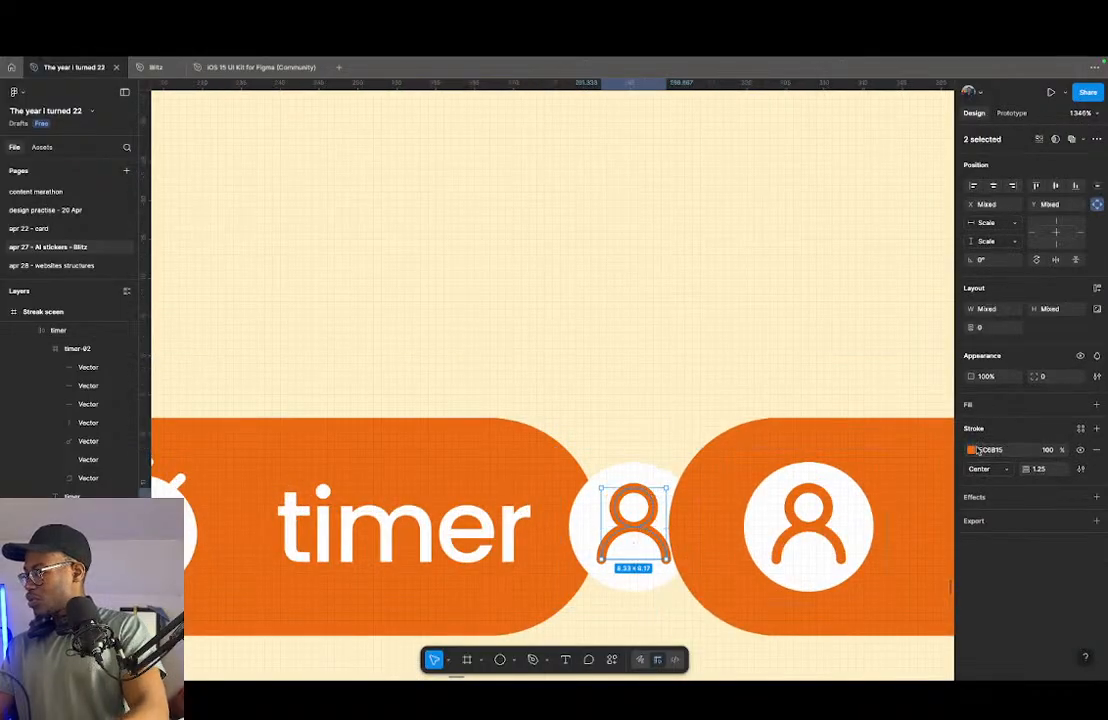
pyautogui.click(972, 450)
pyautogui.click(826, 531)
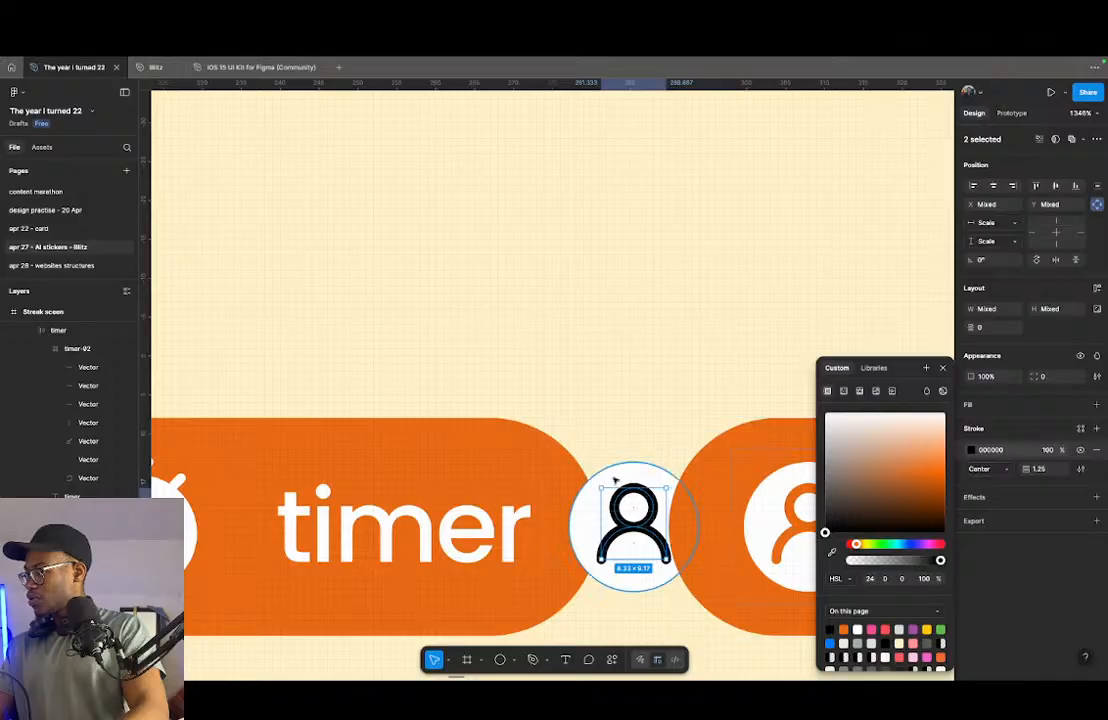
pyautogui.click(615, 481)
pyautogui.hotkey('shift', 'x')
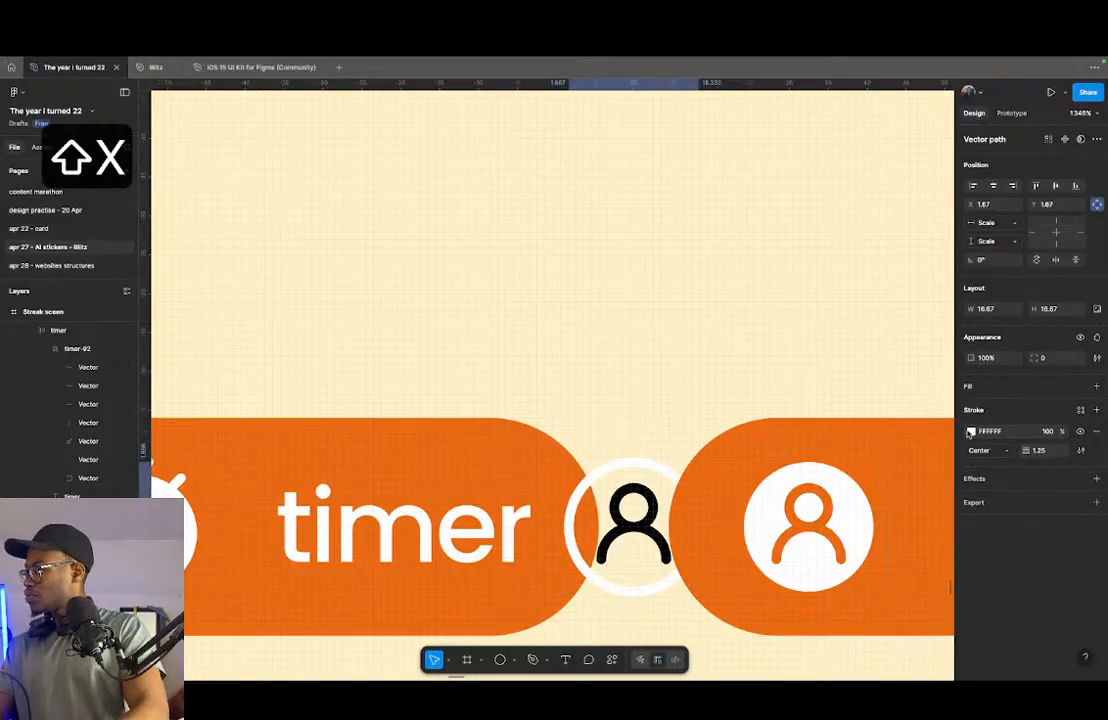
pyautogui.click(970, 432)
pyautogui.moveTo(930, 450); pyautogui.dragTo(732, 601)
# - Move the outlined lightning, stopwatch and user icons together to the end of the bottom navigation bar, after the profile pill
pyautogui.scroll(-5, 526, 527)
pyautogui.click(599, 464)
pyautogui.scroll(-2, 562, 527)
pyautogui.click(560, 527)
pyautogui.scroll(-5, 558, 522)
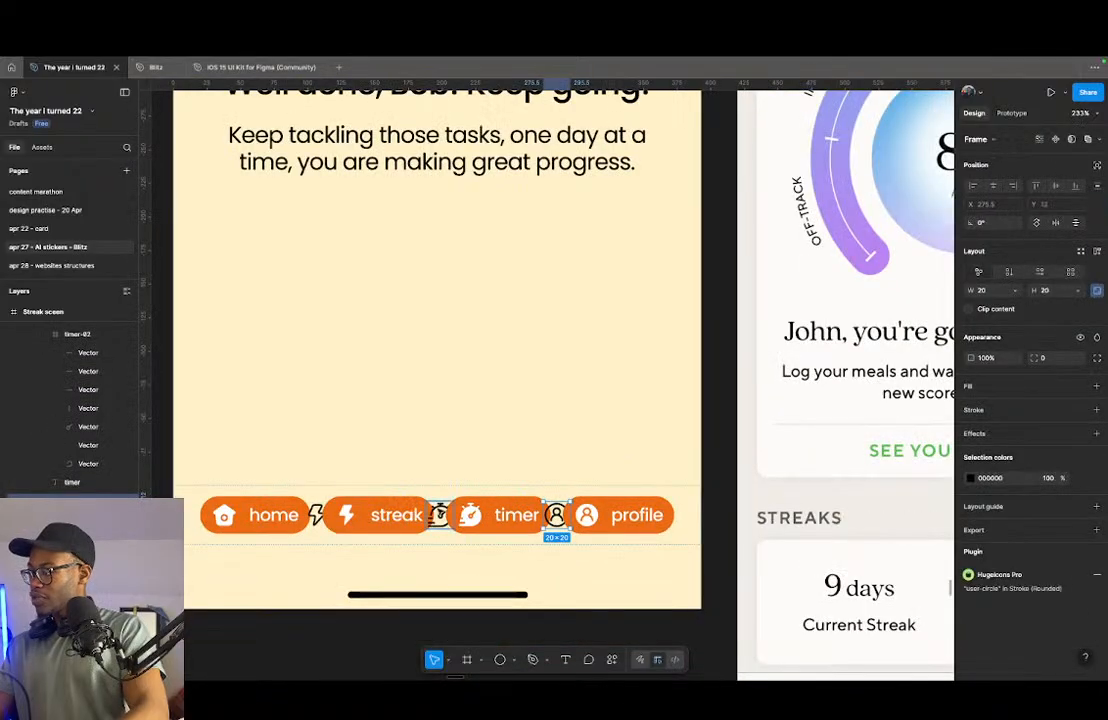
pyautogui.keyDown('shift'); pyautogui.click(438, 515); pyautogui.keyUp('shift')
pyautogui.keyDown('shift'); pyautogui.click(315, 515); pyautogui.keyUp('shift')
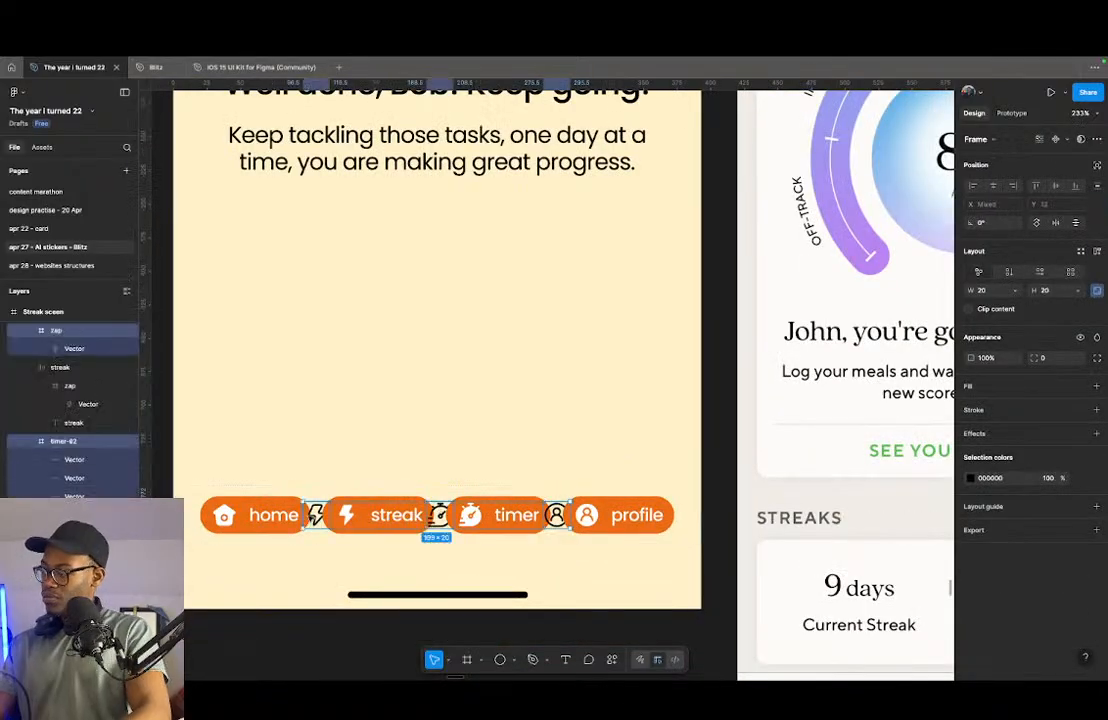
pyautogui.press('Right')
pyautogui.press('Right')
pyautogui.press('Right')
pyautogui.press('Right')
pyautogui.press('Right')
pyautogui.press('Right')
pyautogui.press('Right')
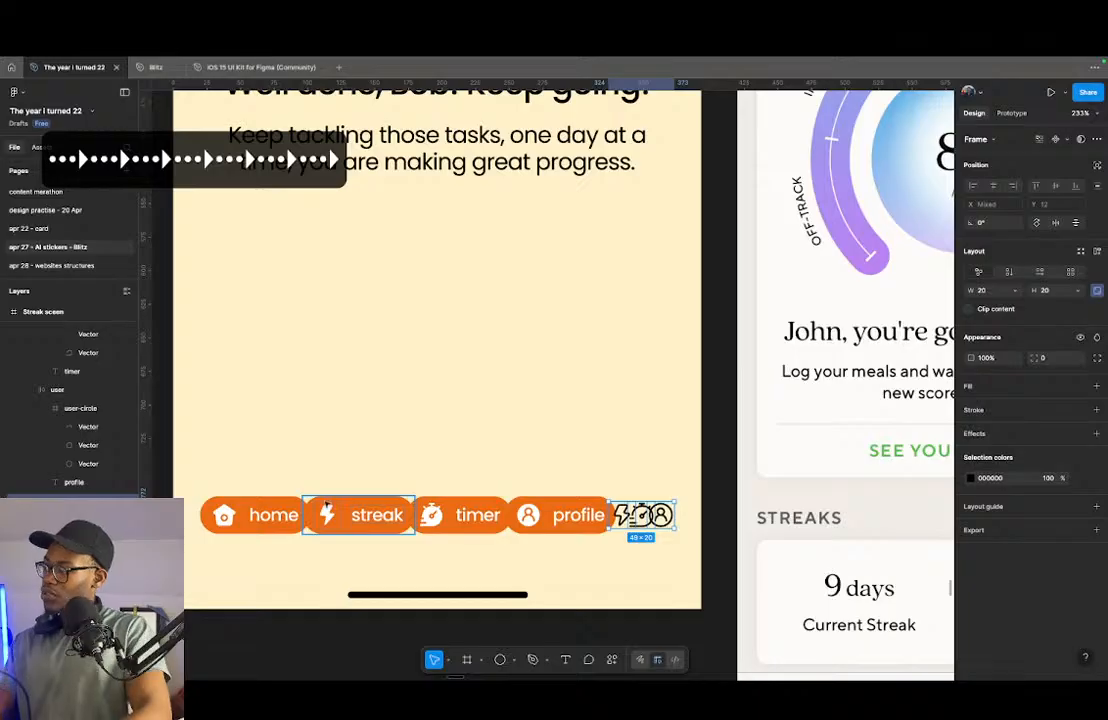
# - Hide the orange streak, timer and profile pills, and turn the bottom nav frame into a component
pyautogui.click(549, 520)
pyautogui.keyDown('shift'); pyautogui.click(450, 519); pyautogui.keyUp('shift')
pyautogui.keyDown('shift'); pyautogui.click(356, 519); pyautogui.keyUp('shift')
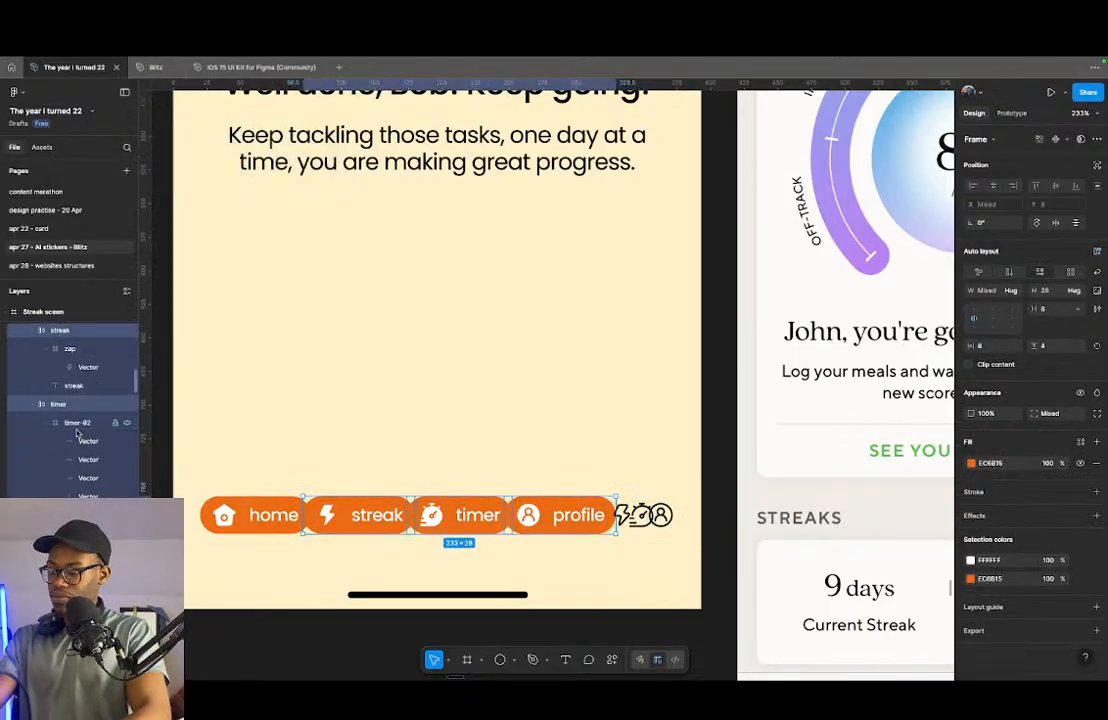
pyautogui.hotkey('alt', 'l')
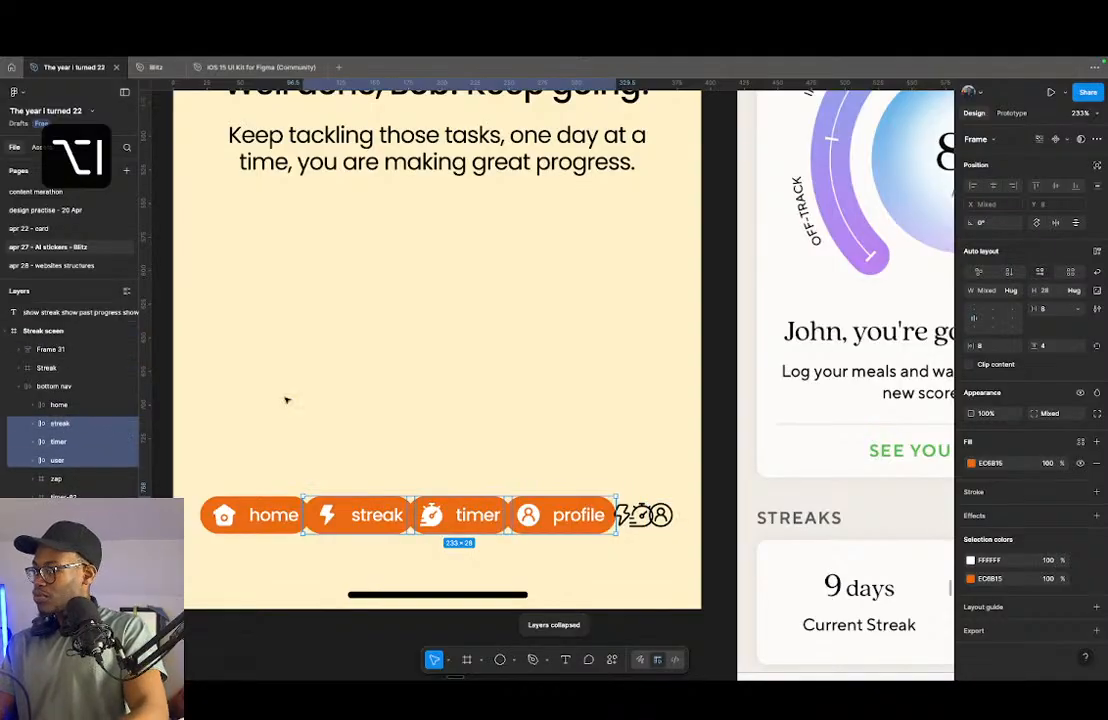
pyautogui.click(1080, 393)
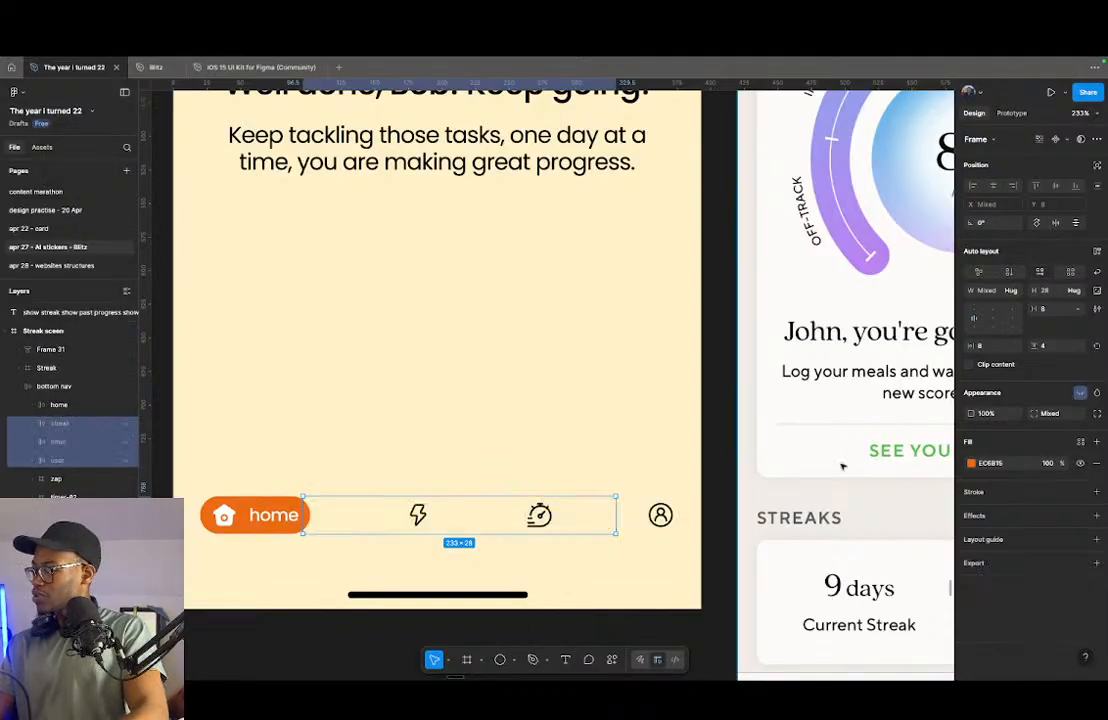
pyautogui.click(650, 533)
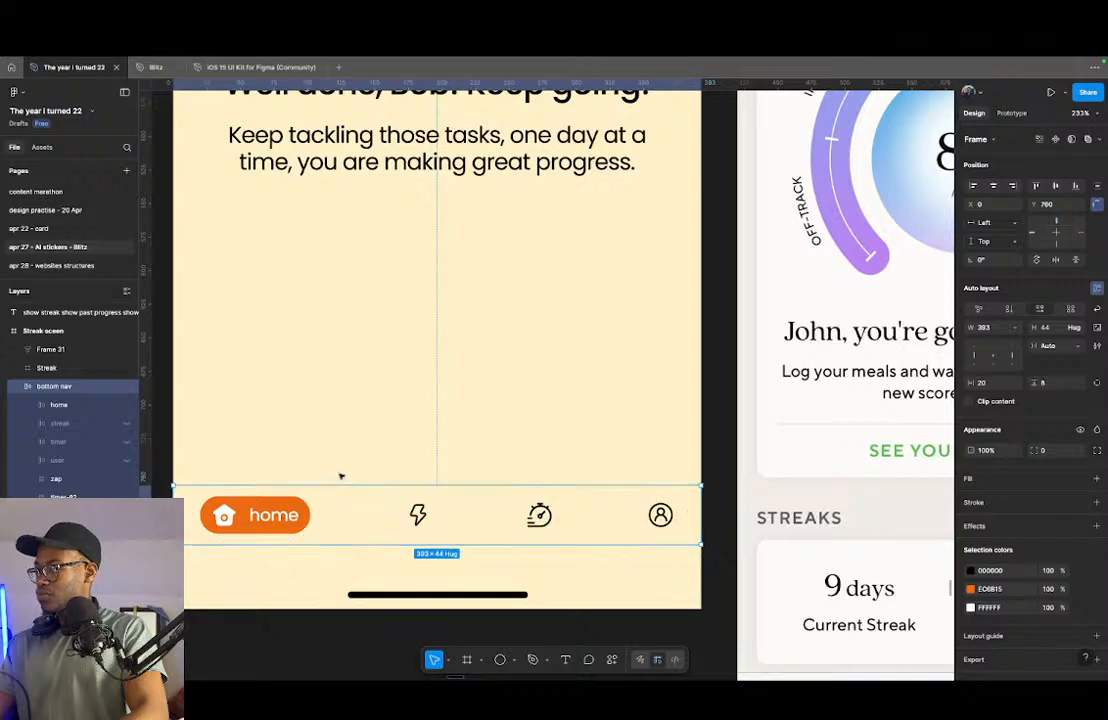
pyautogui.click(1055, 140)
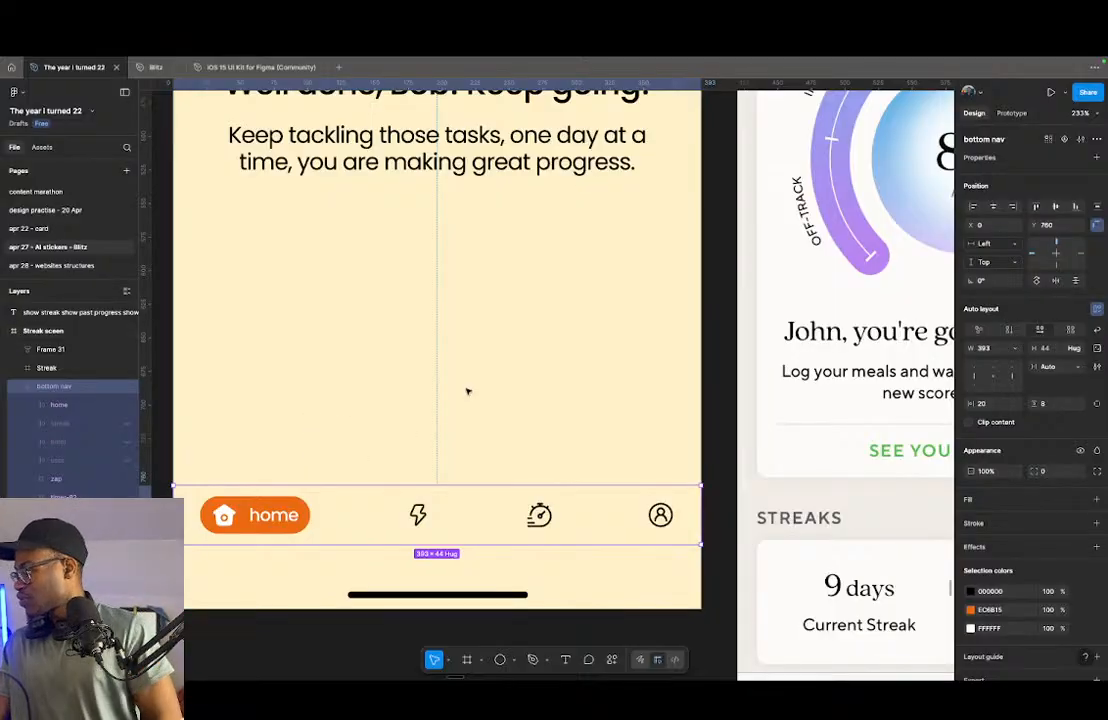
# - Move the congratulatory text block up closer to the ring gauge, to Y 421
pyautogui.hscroll(1, 452, 508)
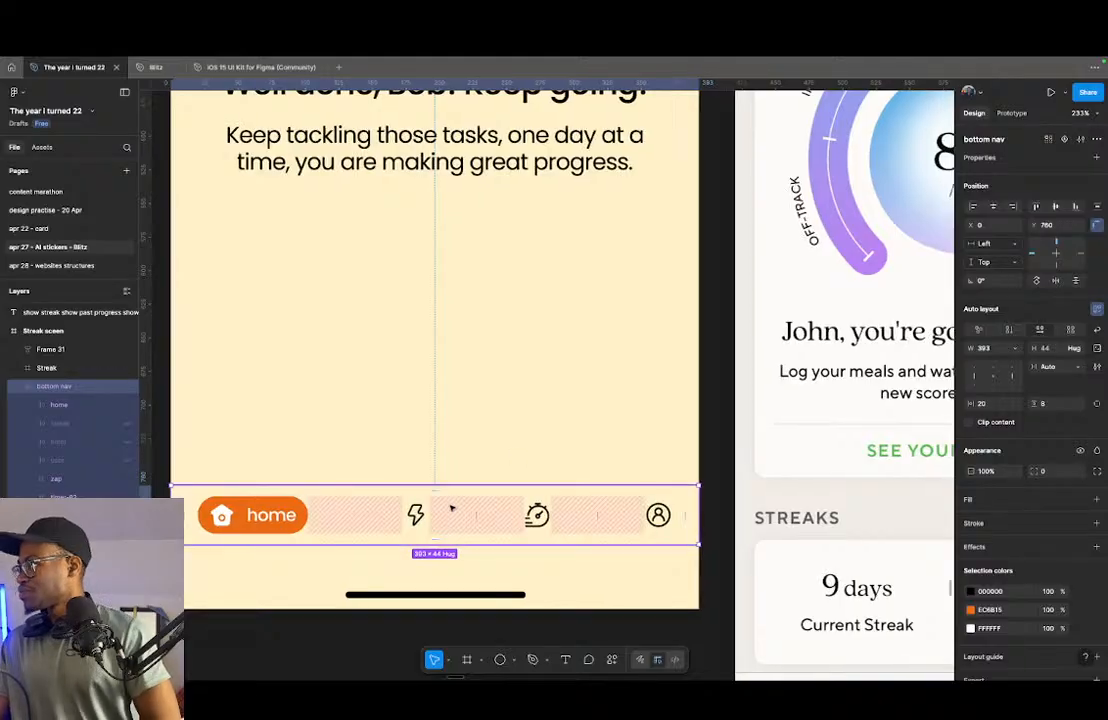
pyautogui.hscroll(1, 441, 443)
pyautogui.hscroll(5, 433, 445)
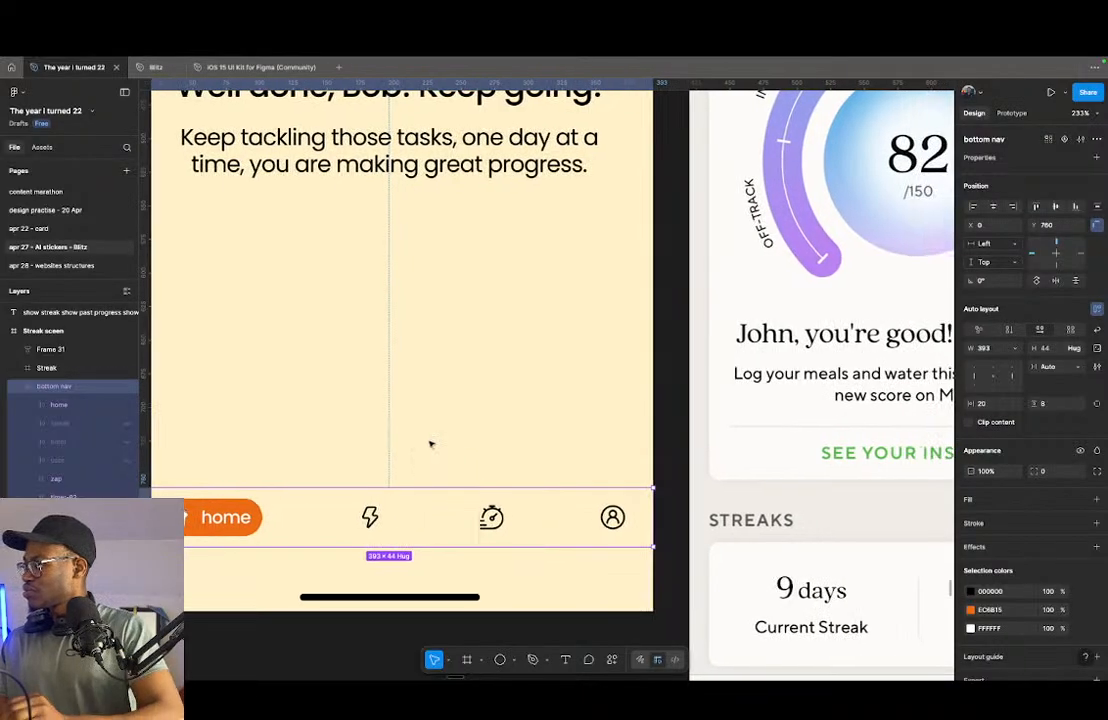
pyautogui.scroll(-5, 454, 451)
pyautogui.scroll(3, 454, 451)
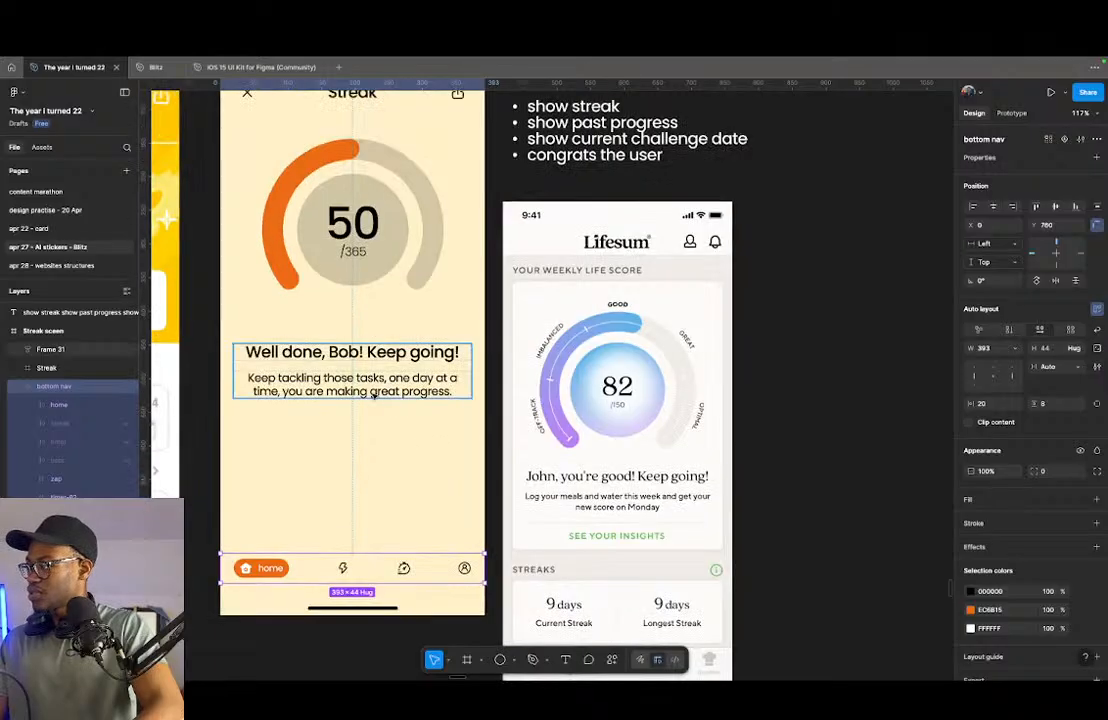
pyautogui.click(357, 380)
pyautogui.moveTo(380, 383); pyautogui.dragTo(379, 364)
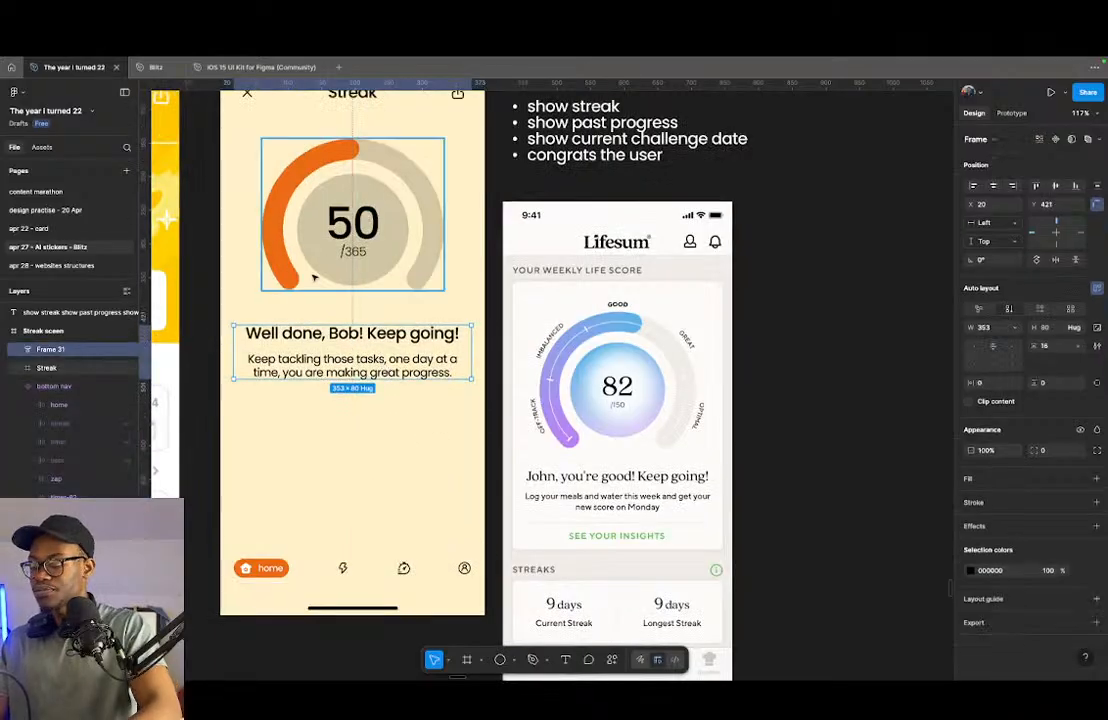
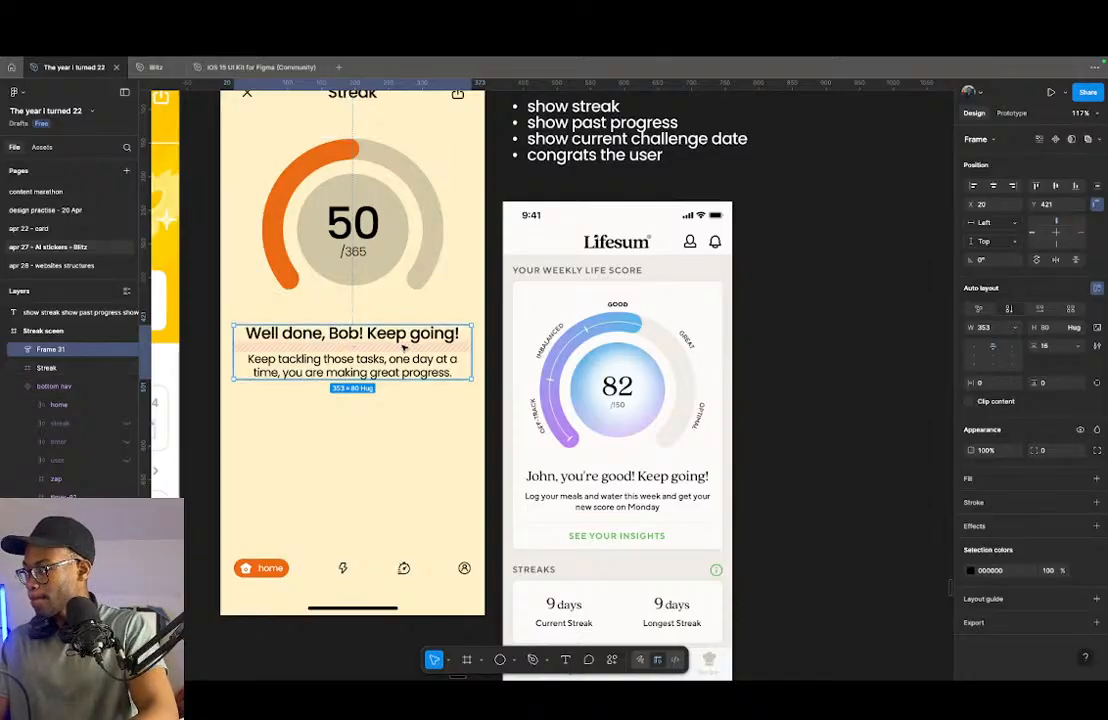
# - Show the layout guides and wrap the ring gauge and congratulatory text in a vertical auto layout with a gap of 30
pyautogui.hotkey('shift', 'g')
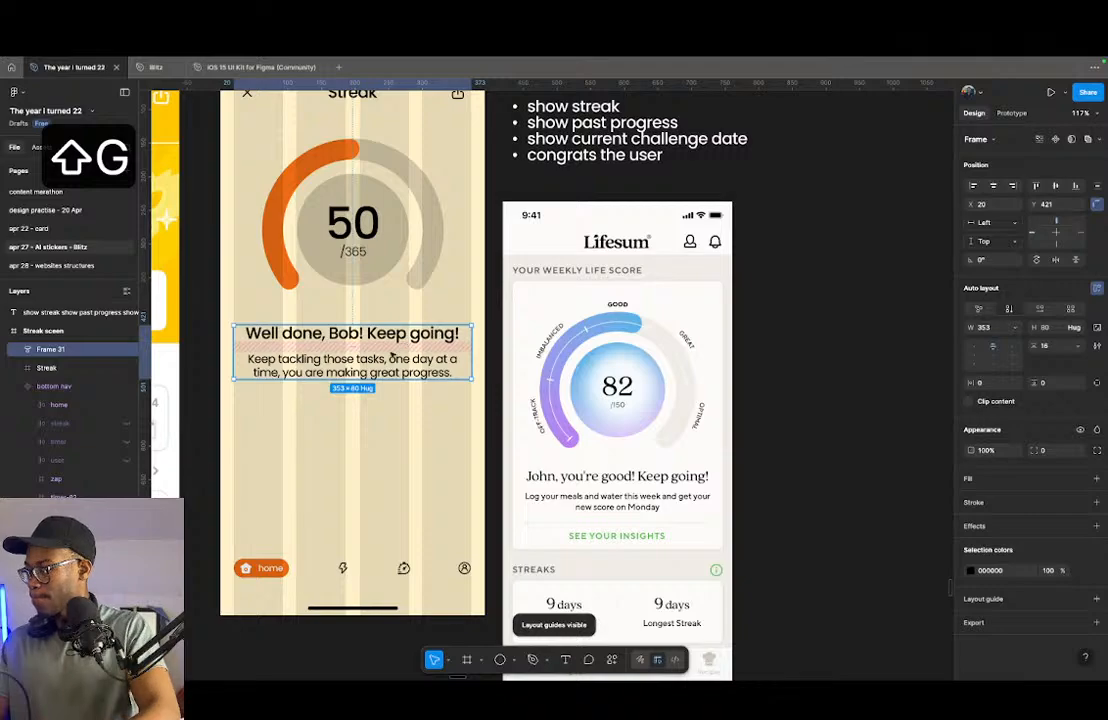
pyautogui.moveTo(467, 360); pyautogui.dragTo(462, 359)
pyautogui.keyDown('shift'); pyautogui.click(353, 225); pyautogui.keyUp('shift')
pyautogui.hotkey('shift', 'a')
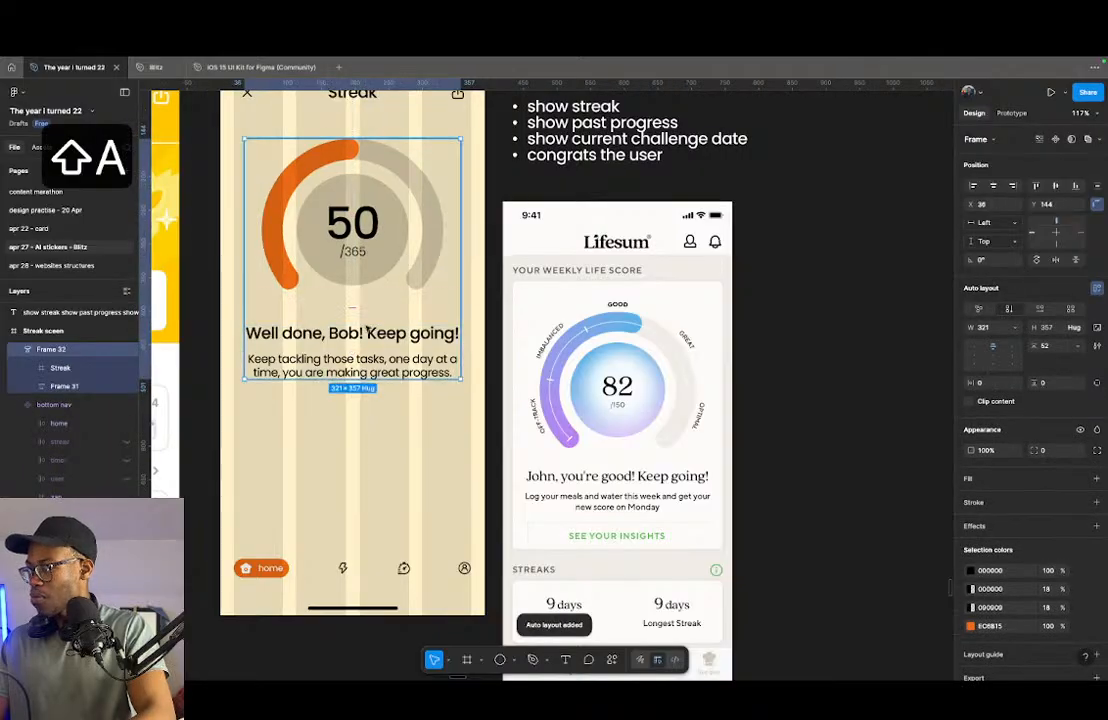
pyautogui.moveTo(352, 305)
pyautogui.mouseDown()
pyautogui.moveTo(353, 325)
pyautogui.moveTo(352, 302)
pyautogui.mouseUp()
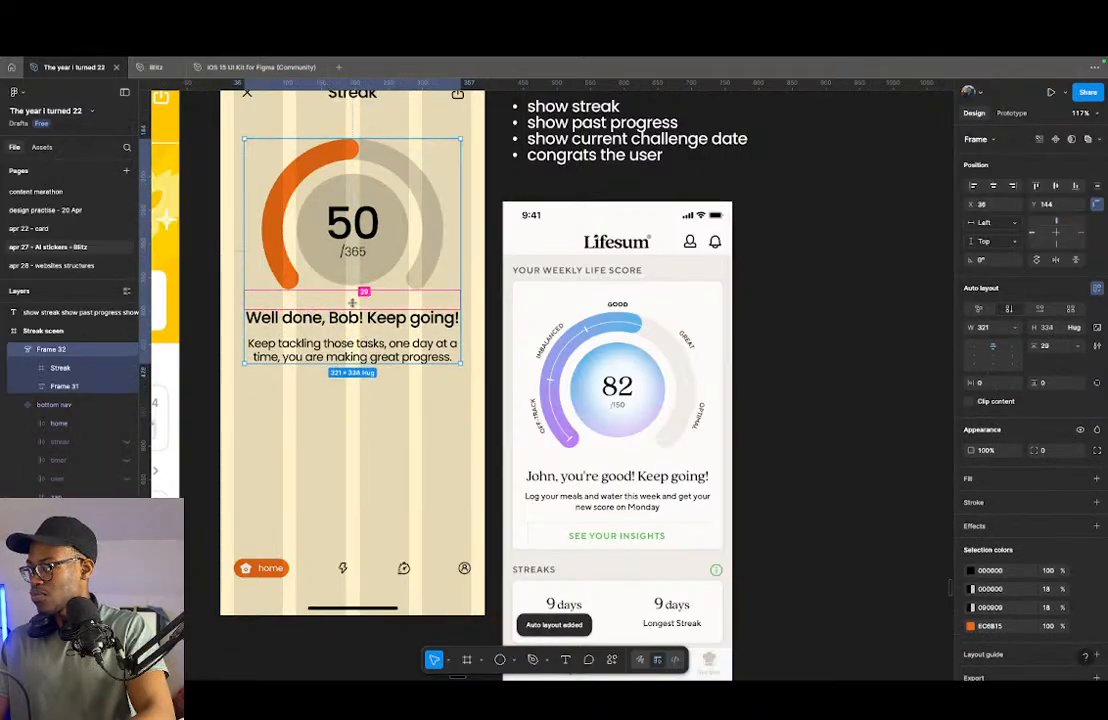
pyautogui.click(352, 303)
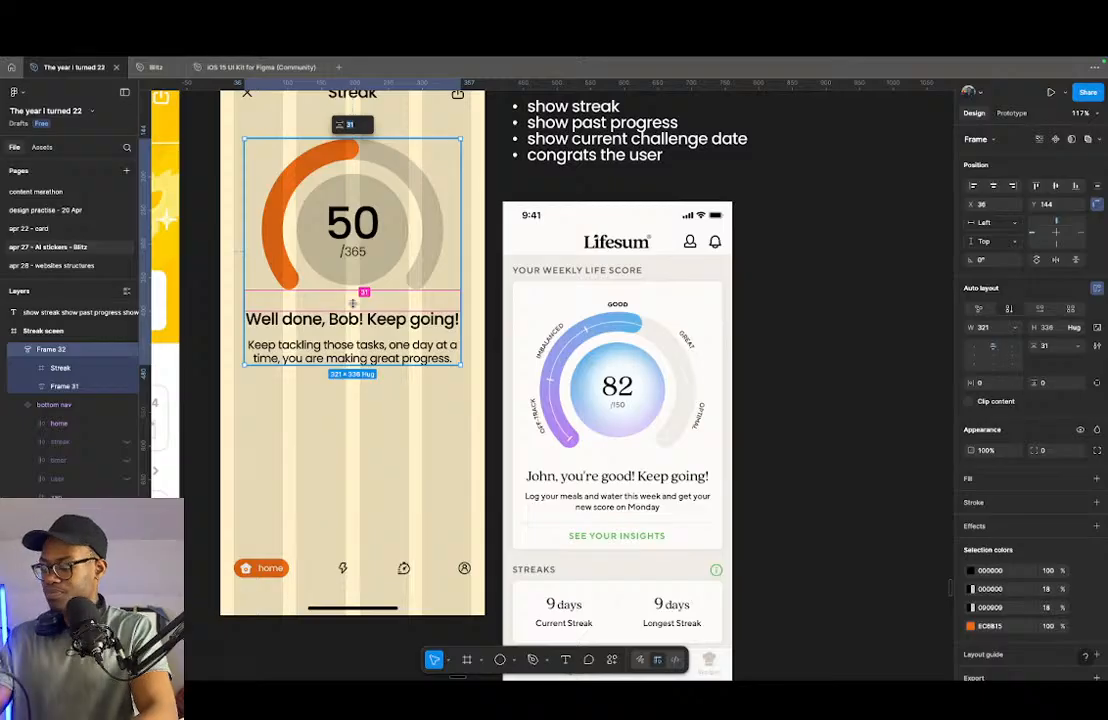
pyautogui.press('Down')
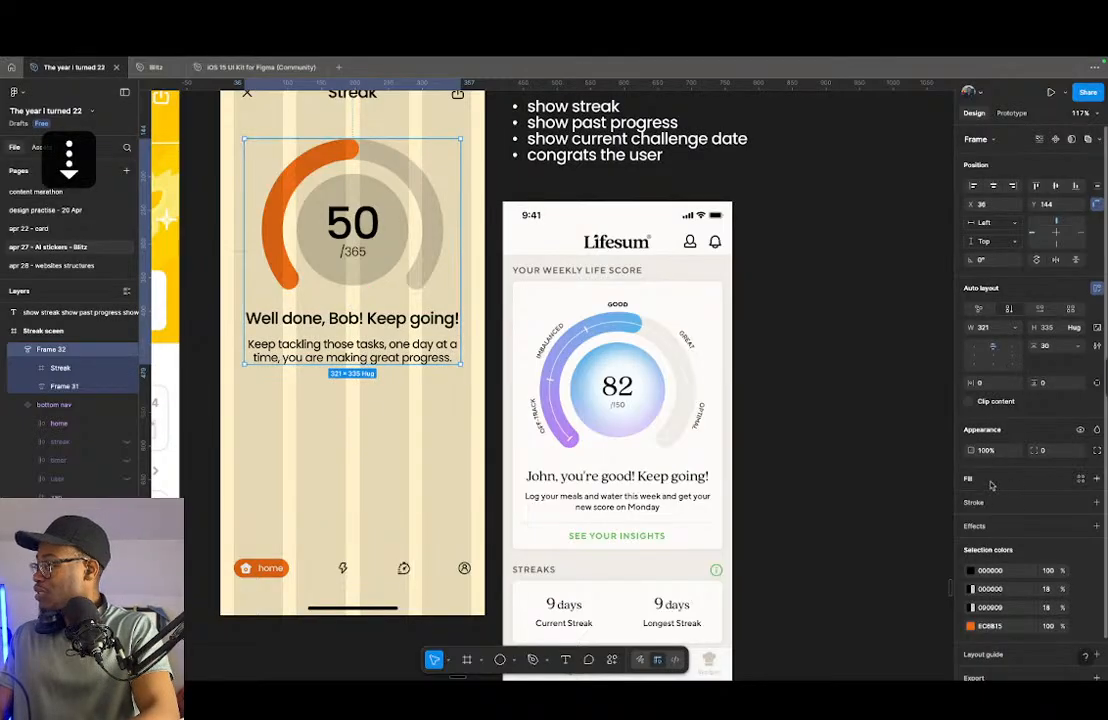
# - Give the new gauge and text frame a white FFFFFF fill and a corner radius of 8
pyautogui.click(990, 484)
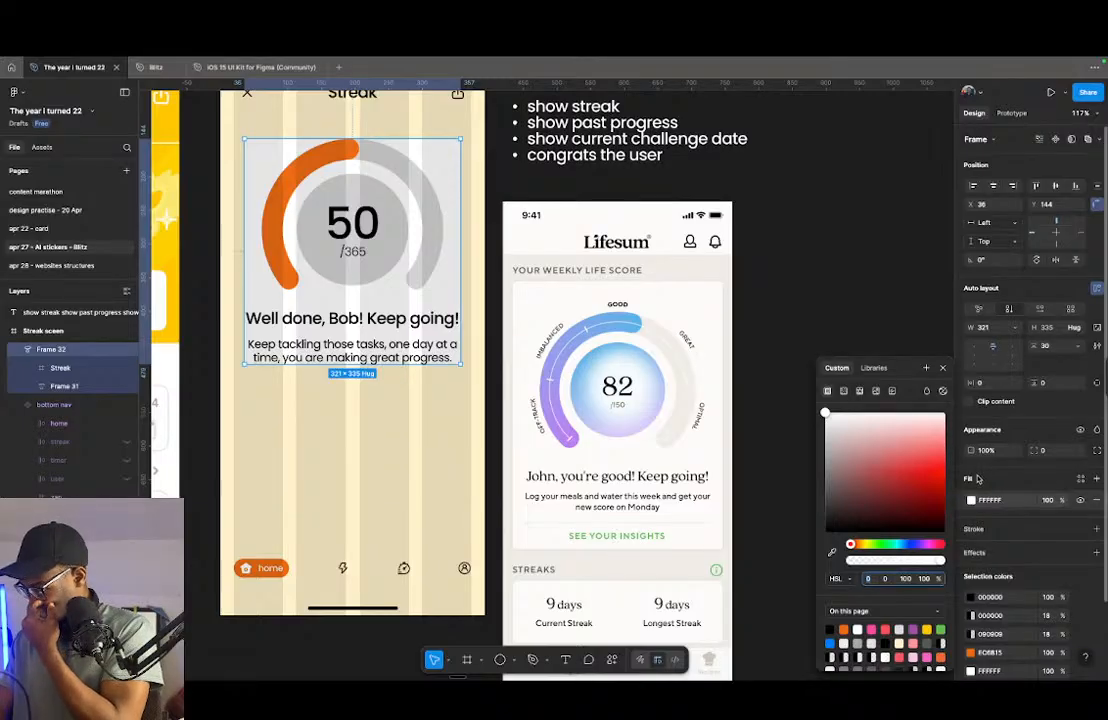
pyautogui.click(971, 502)
pyautogui.click(971, 502)
pyautogui.moveTo(892, 496); pyautogui.dragTo(786, 414)
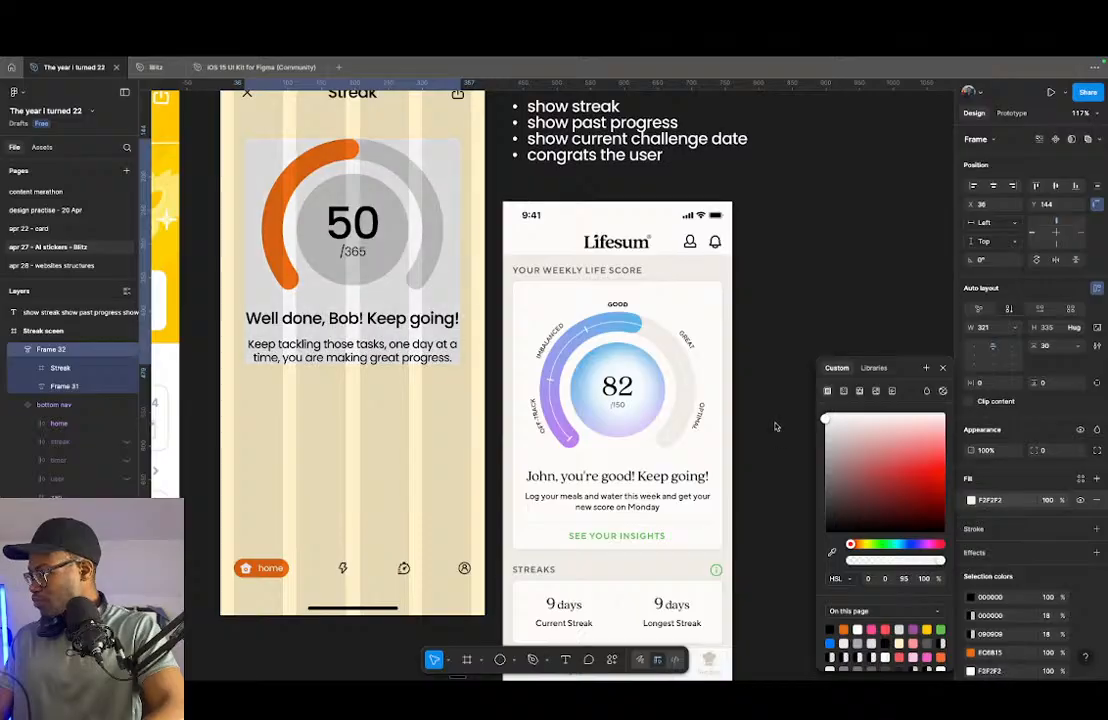
pyautogui.click(1052, 451)
pyautogui.hotkey('shift', 'Up')
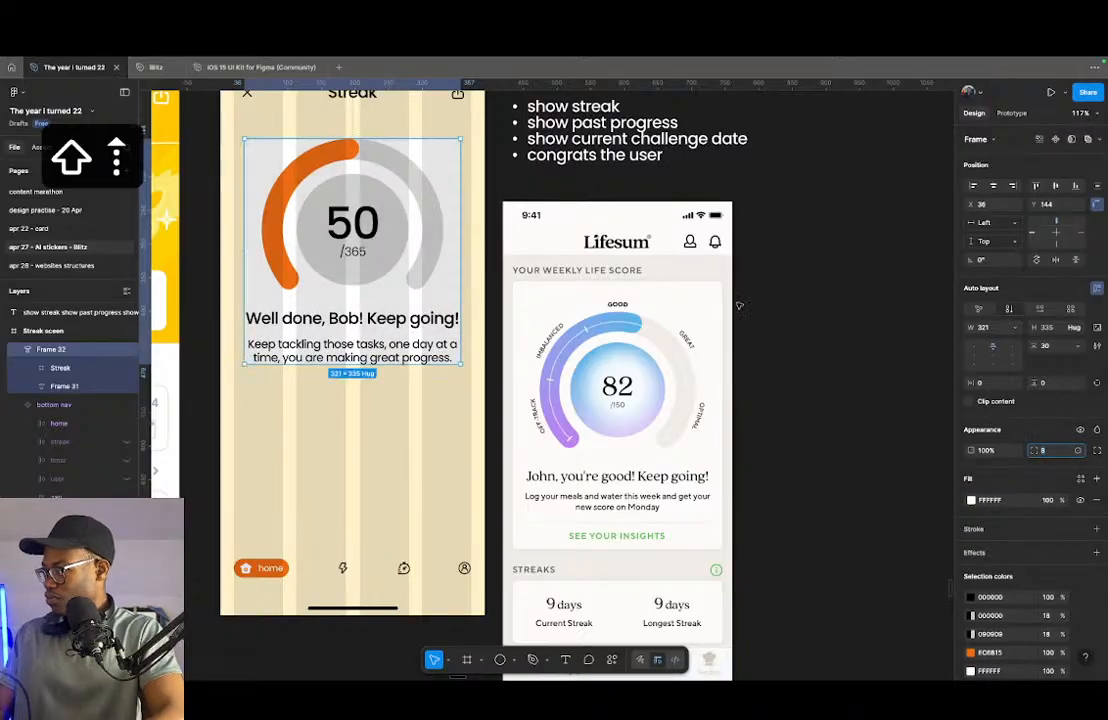
# - Set the white card's padding to 8 on all sides and widen it to 353 to match the layout columns
pyautogui.keyDown('super'); pyautogui.click(1048, 385); pyautogui.keyUp('super')
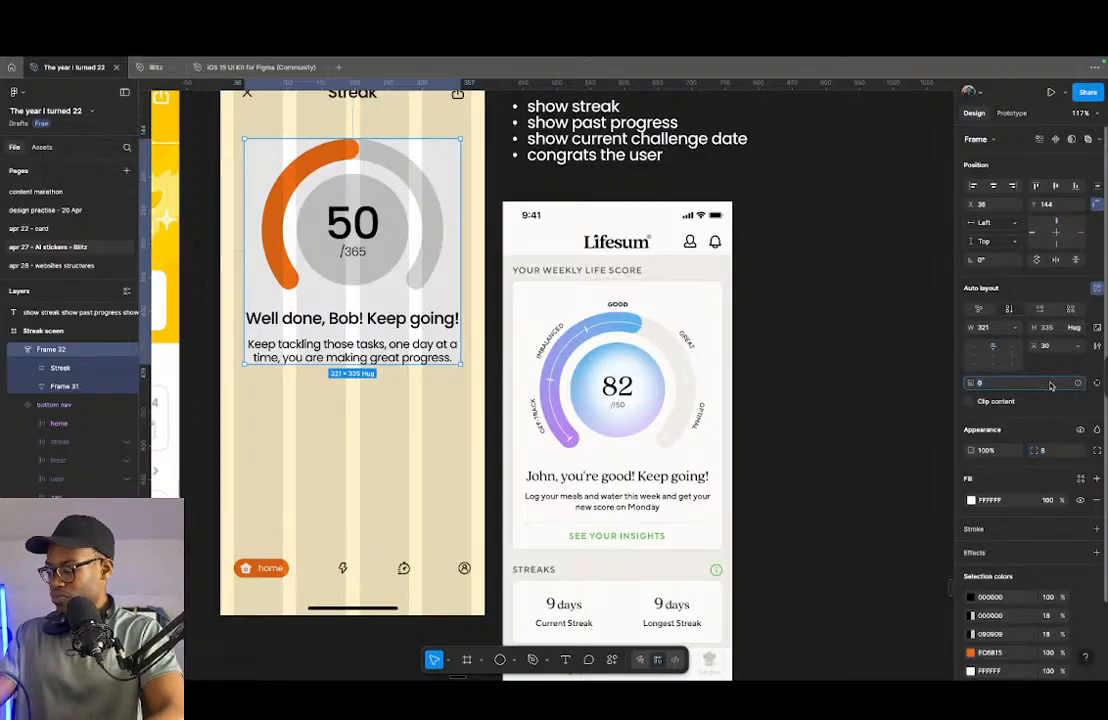
pyautogui.hotkey('shift', 'Up')
pyautogui.moveTo(462, 350); pyautogui.dragTo(470, 350)
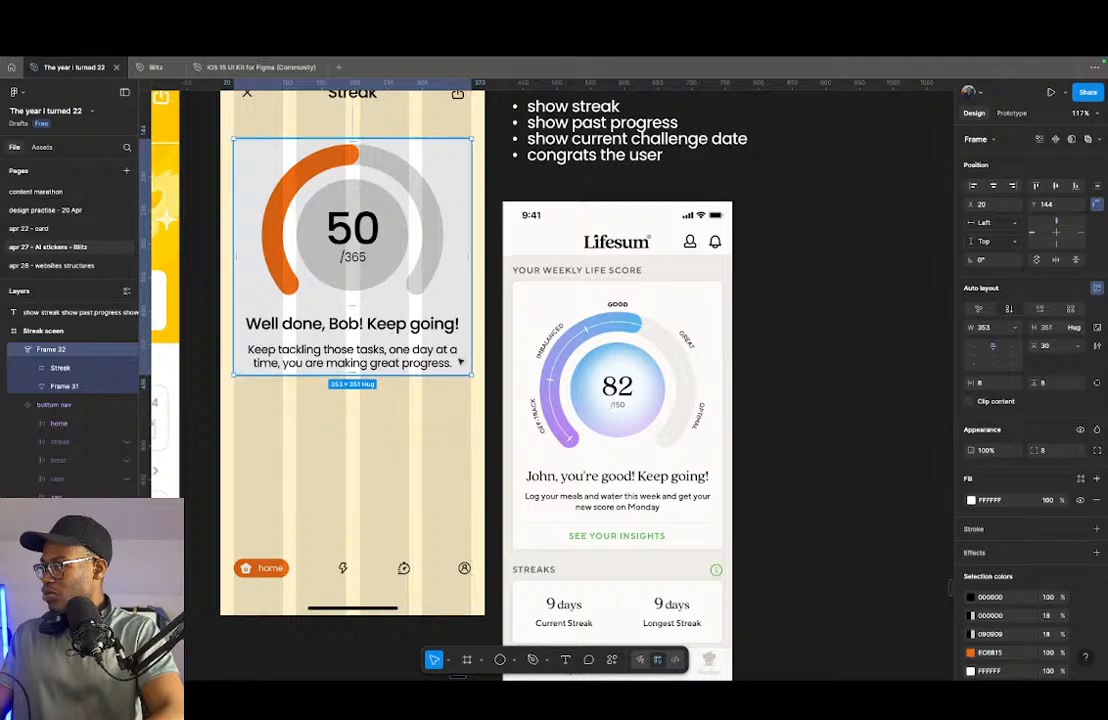
# - Set the gap between the ring gauge and the congratulatory text block to 32
pyautogui.click(357, 345)
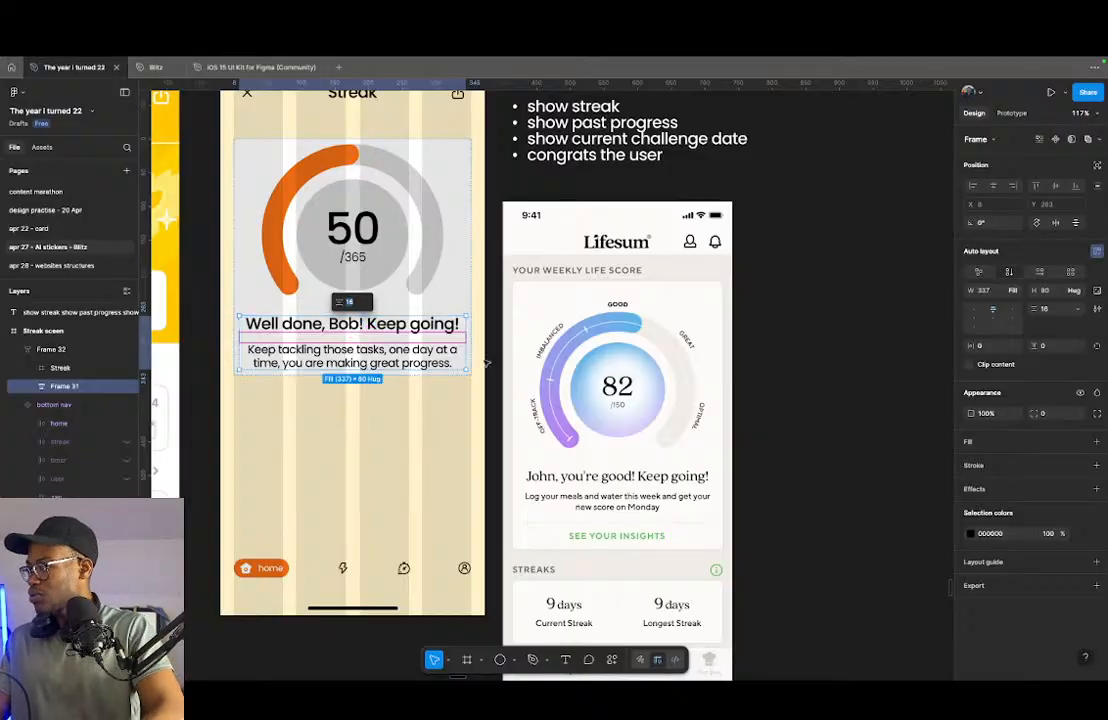
pyautogui.click(461, 294)
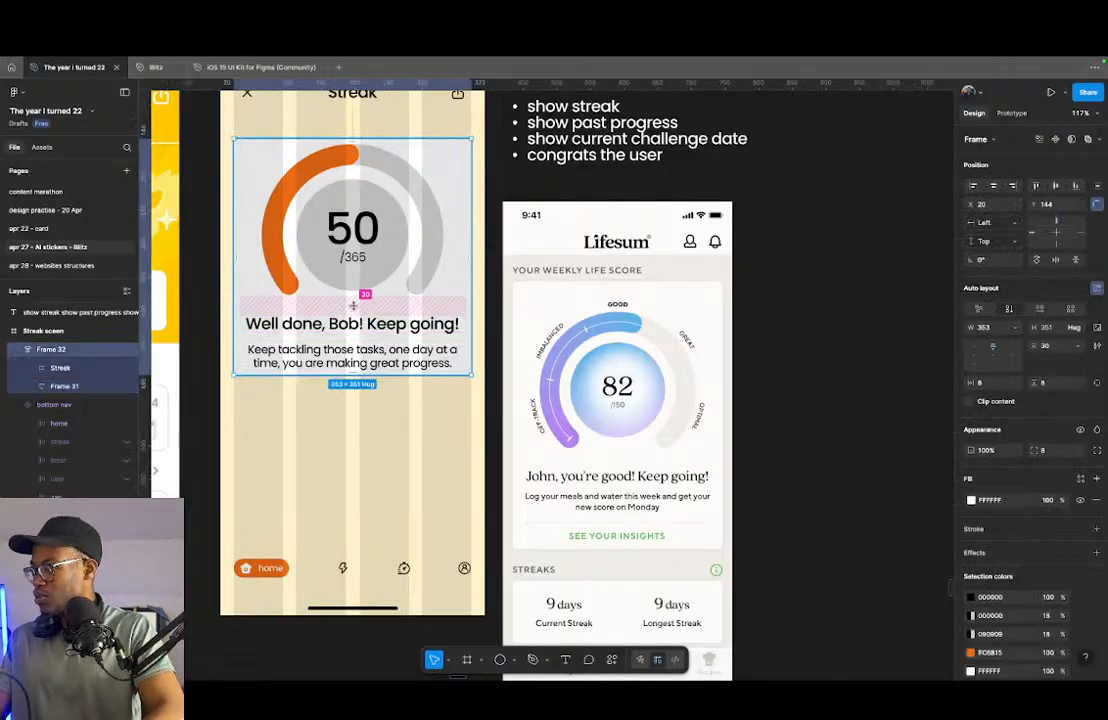
pyautogui.press('Up')
pyautogui.press('Up')
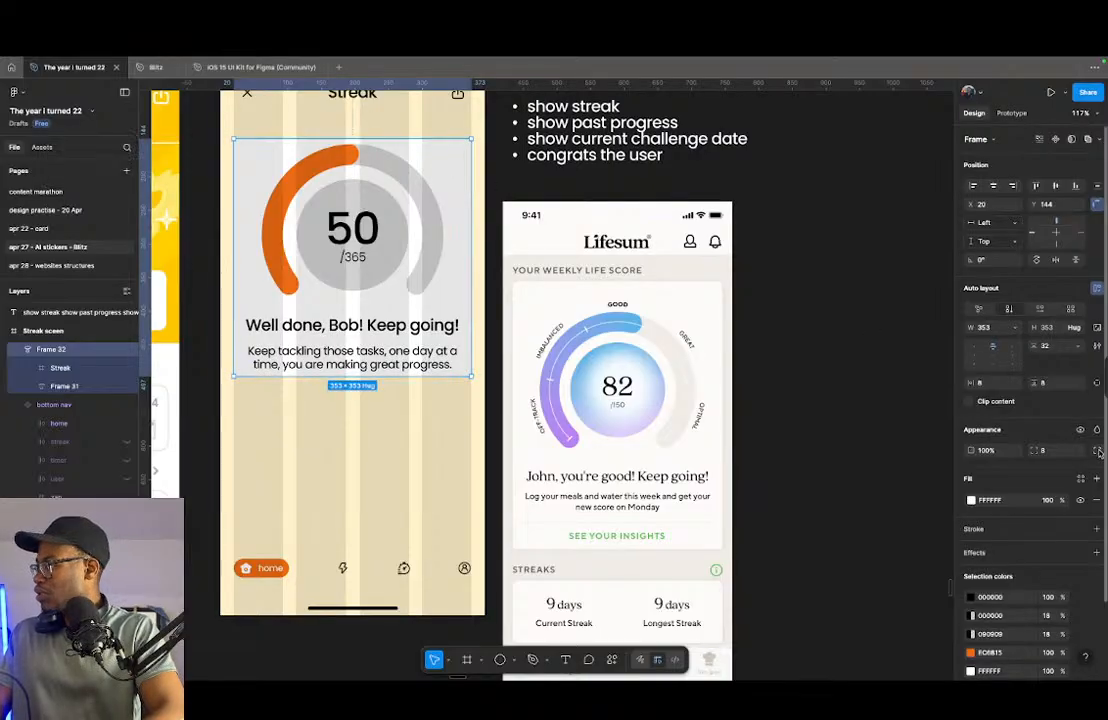
# - Set the card's padding to 16 horizontally and 32 vertically, and turn on content clipping
pyautogui.click(1050, 384)
pyautogui.hotkey('shift', 'Up')
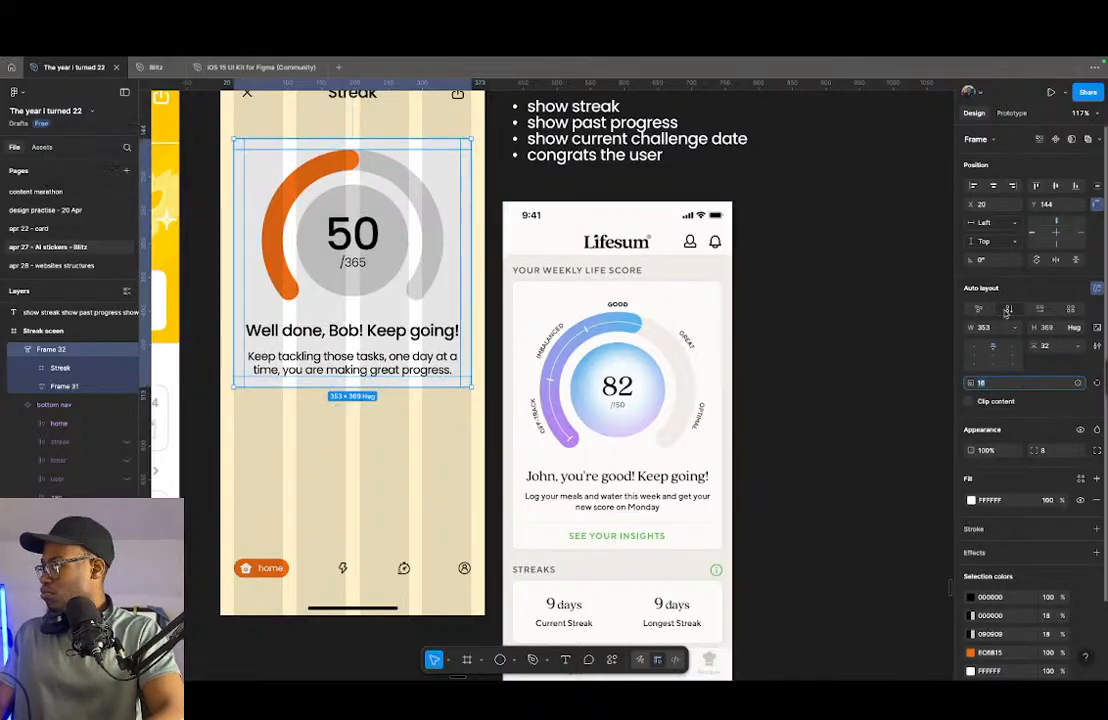
pyautogui.click(1073, 401)
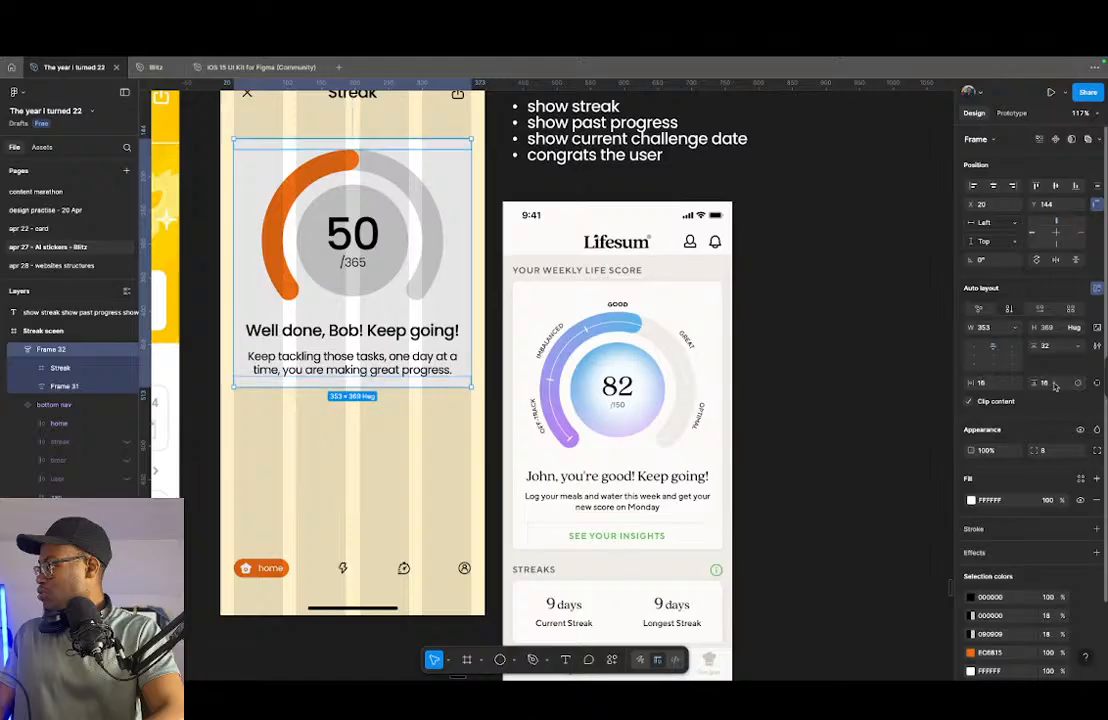
pyautogui.hotkey('shift', 'Up')
pyautogui.hotkey('shift', 'Up')
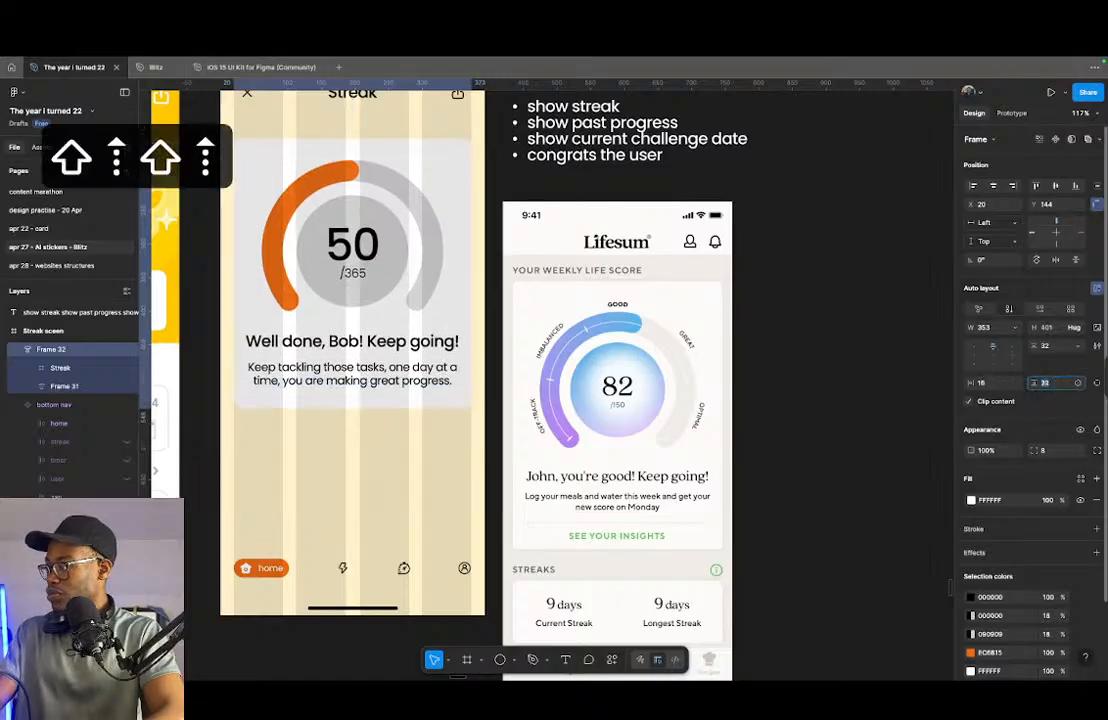
# - Set the white card's corner radius to 12 and hide the layout guides
pyautogui.click(1042, 450)
pyautogui.press('Up')
pyautogui.press('Up')
pyautogui.press('Up')
pyautogui.press('Up')
pyautogui.press('Up')
pyautogui.press('Up')
pyautogui.press('Up')
pyautogui.press('Up')
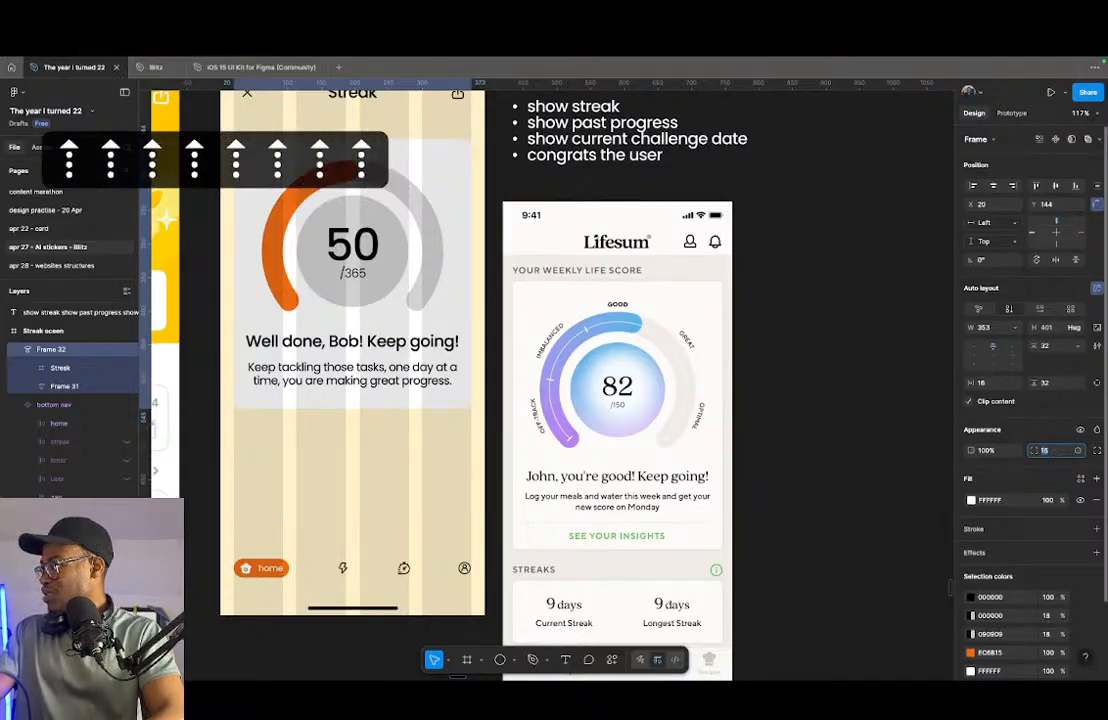
pyautogui.press('Down')
pyautogui.press('Down')
pyautogui.press('Down')
pyautogui.press('Down')
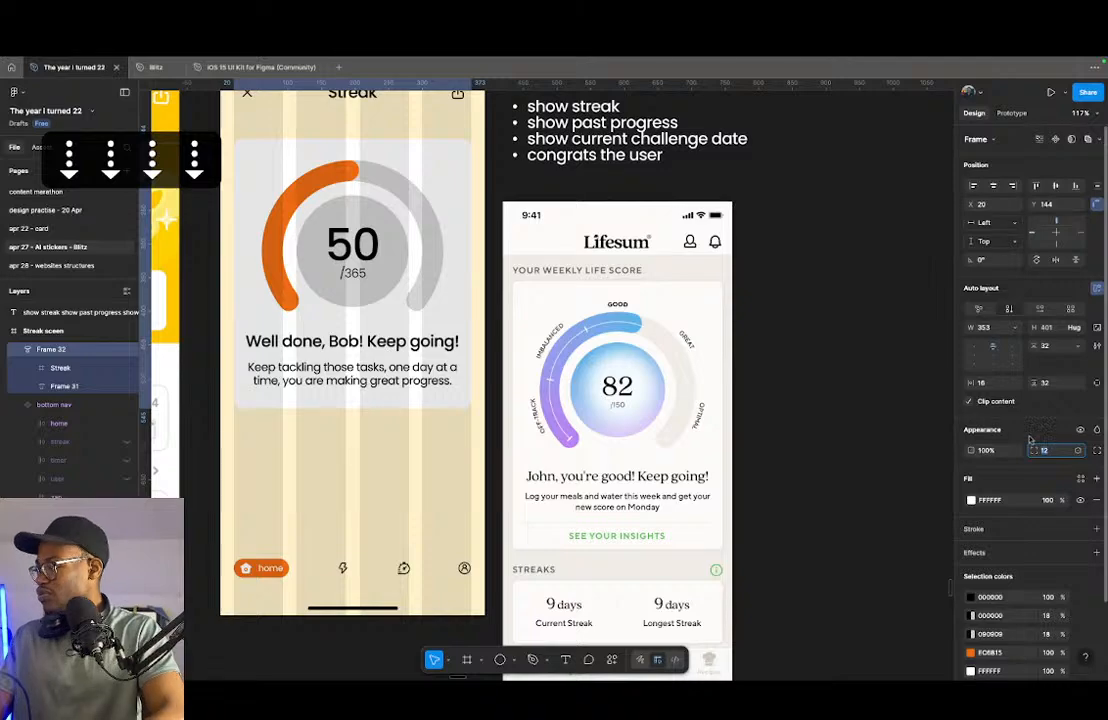
pyautogui.hotkey('shift', 'g')
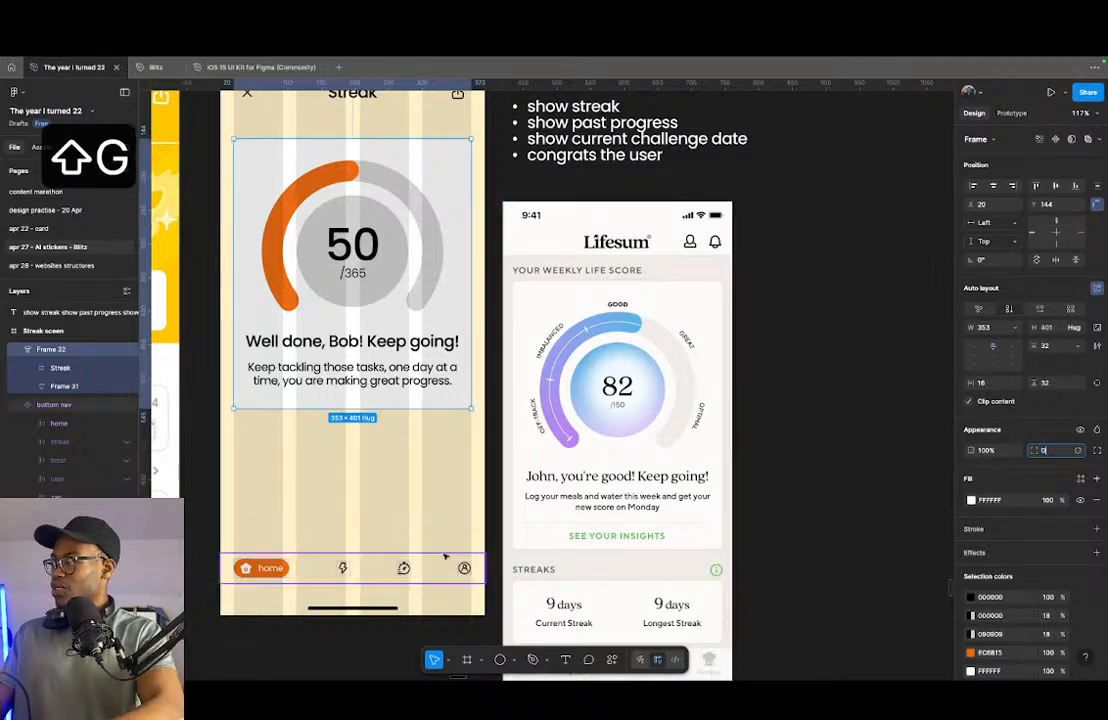
pyautogui.click(357, 474)
pyautogui.hotkey('shift', 'g')
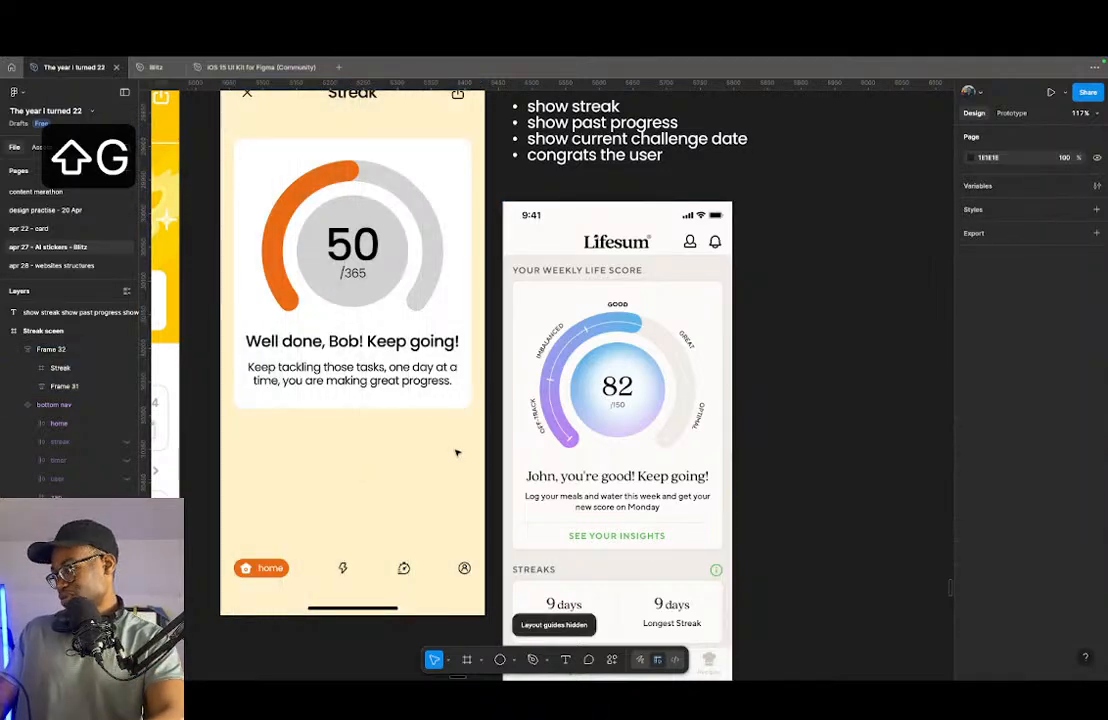
# - Try the Lifesum screen's beige F1EDE7 and the page's orange as the card's fill, and settle on green 74DF3F
pyautogui.click(468, 318)
pyautogui.click(970, 500)
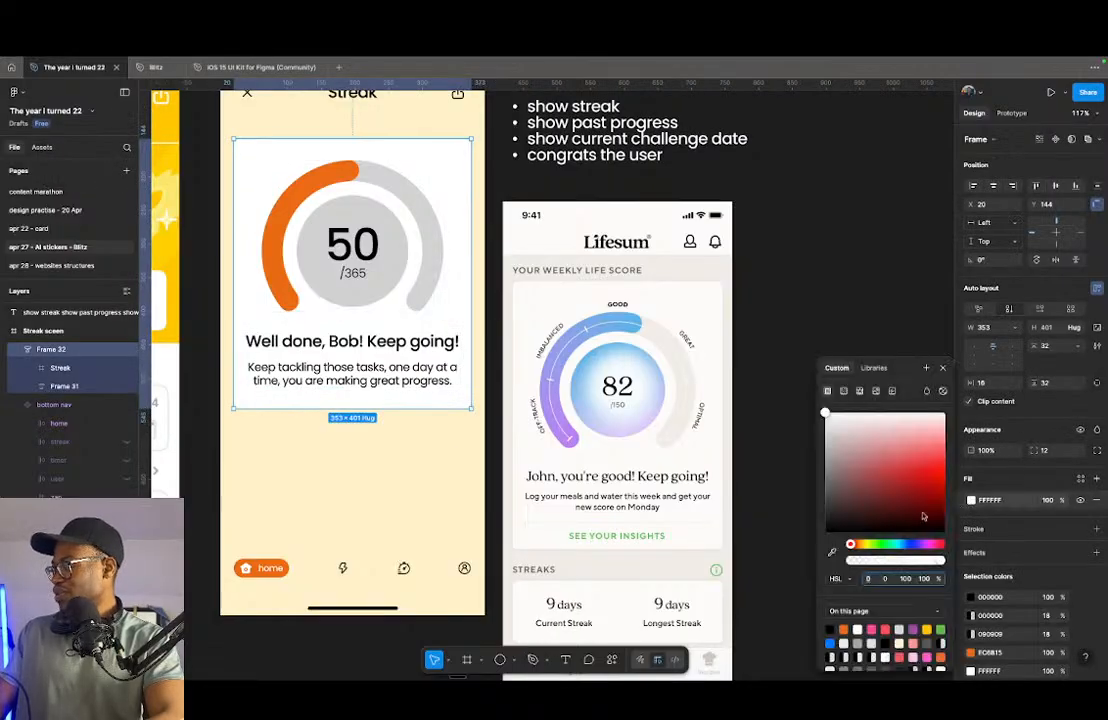
pyautogui.click(830, 552)
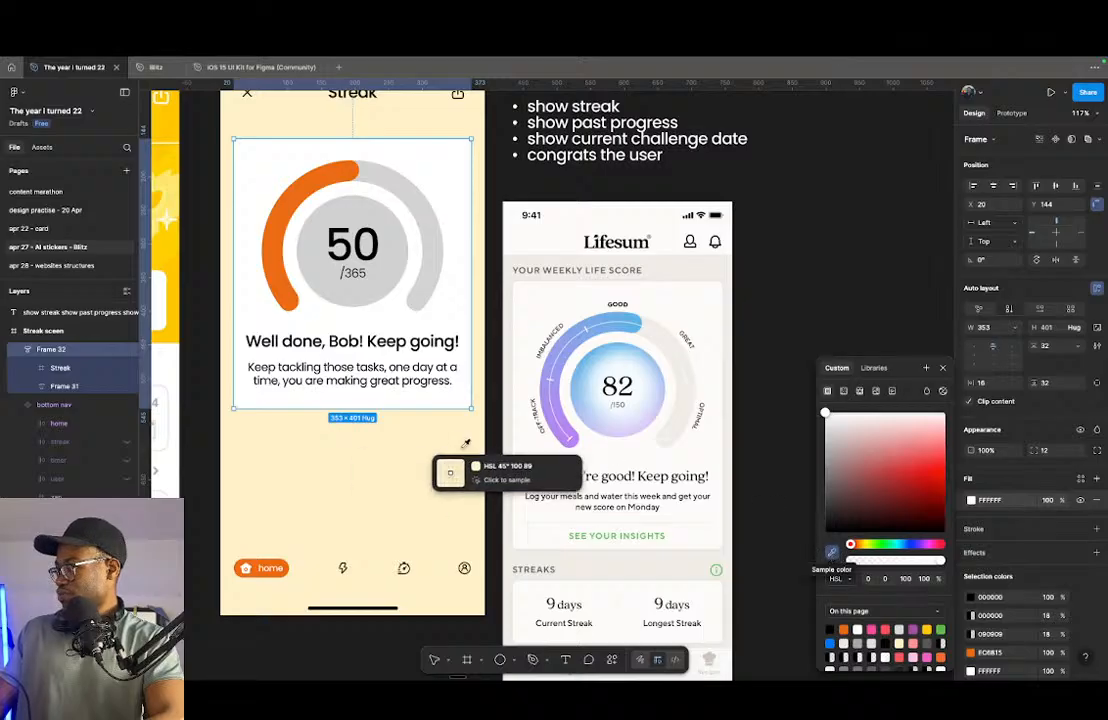
pyautogui.click(612, 565)
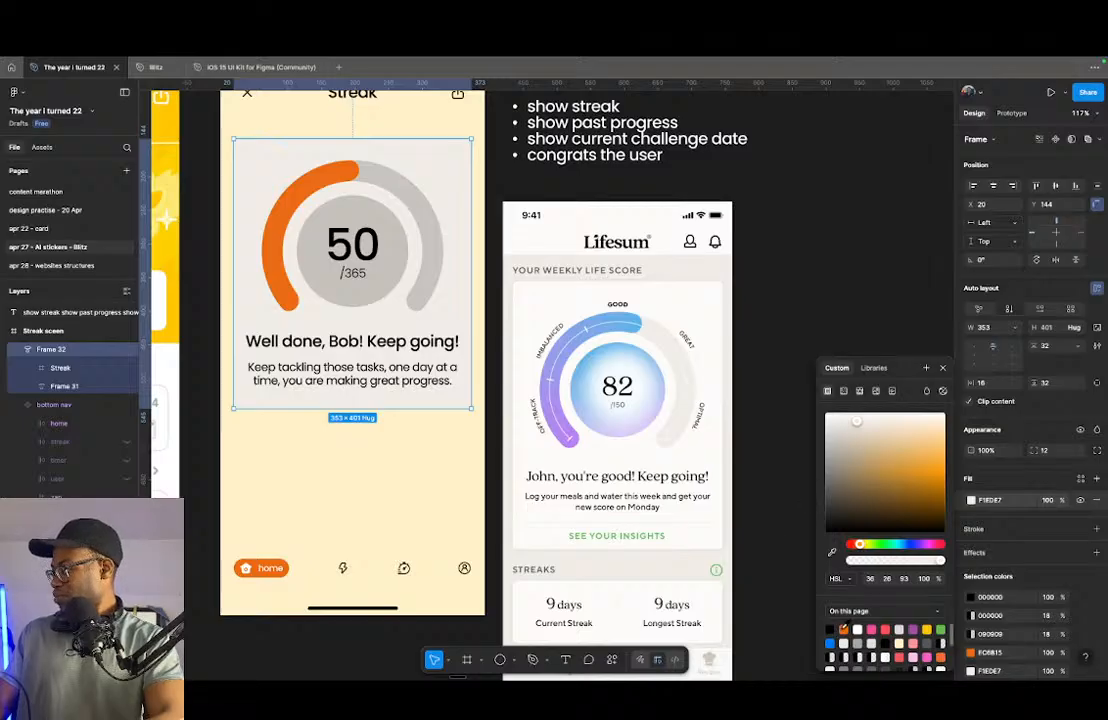
pyautogui.click(843, 629)
pyautogui.moveTo(926, 472)
pyautogui.mouseDown()
pyautogui.moveTo(902, 440)
pyautogui.moveTo(924, 421)
pyautogui.moveTo(812, 480)
pyautogui.moveTo(740, 382)
pyautogui.moveTo(800, 421)
pyautogui.moveTo(809, 452)
pyautogui.moveTo(806, 418)
pyautogui.moveTo(910, 465)
pyautogui.mouseUp()
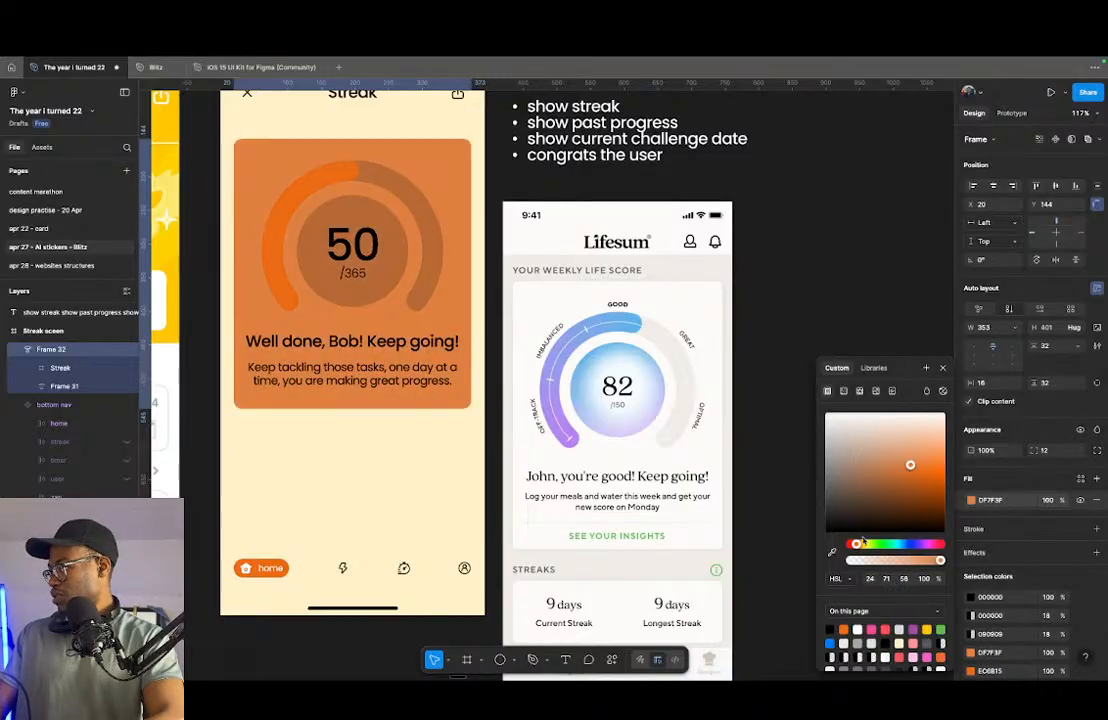
pyautogui.click(875, 544)
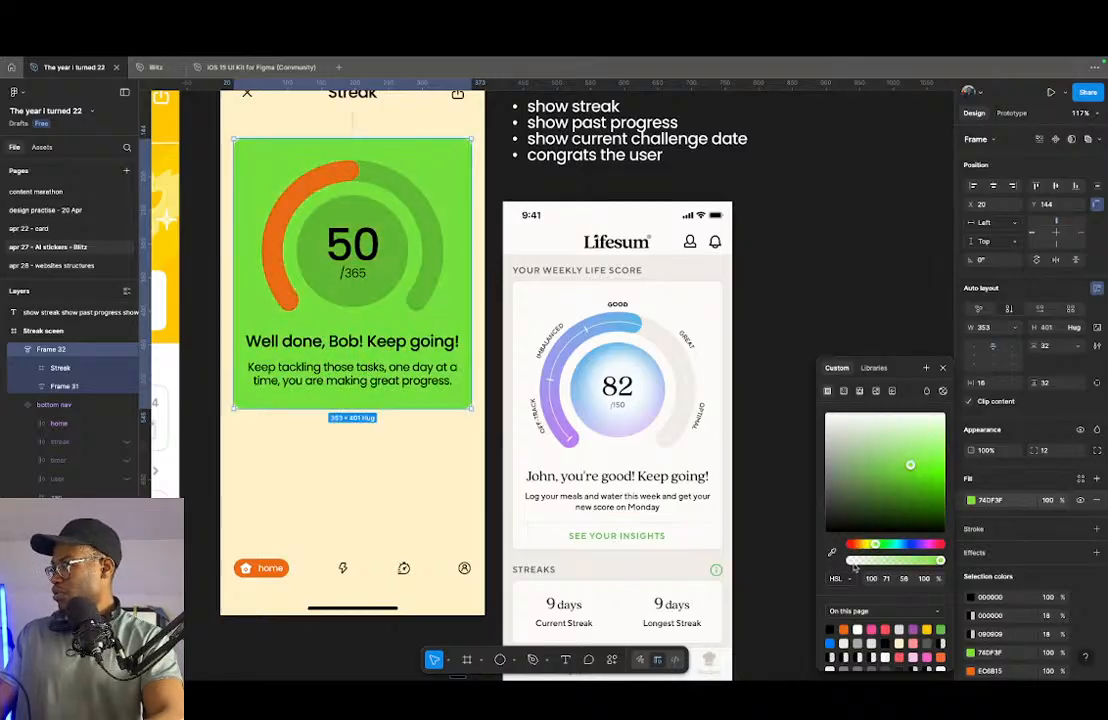
# - Find the colour palette frame beside the branding copy document and copy it
pyautogui.scroll(-10, 497, 503)
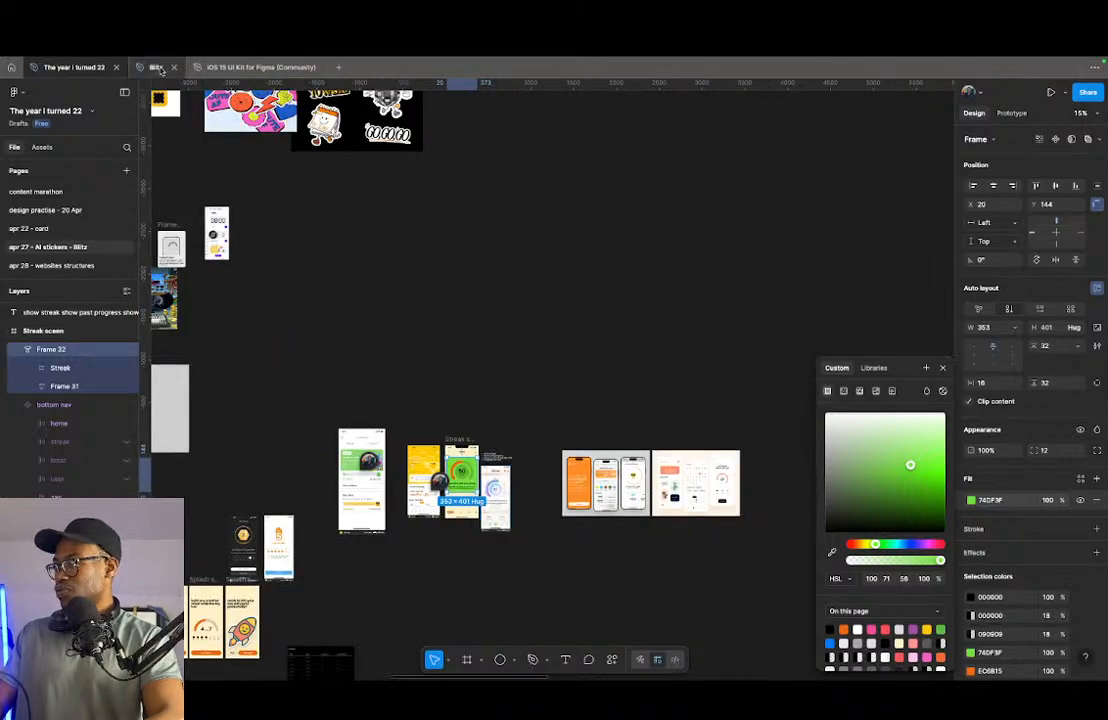
pyautogui.scroll(-2, 512, 360)
pyautogui.scroll(-3, 460, 485)
pyautogui.scroll(6, 460, 485)
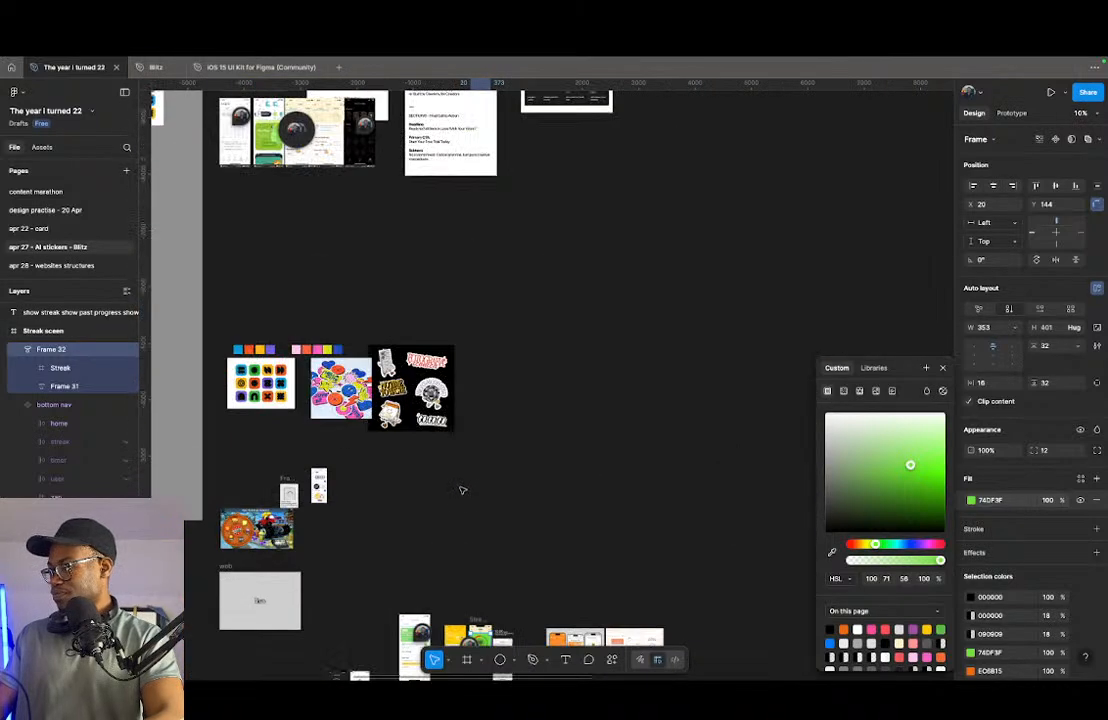
pyautogui.scroll(5, 280, 362)
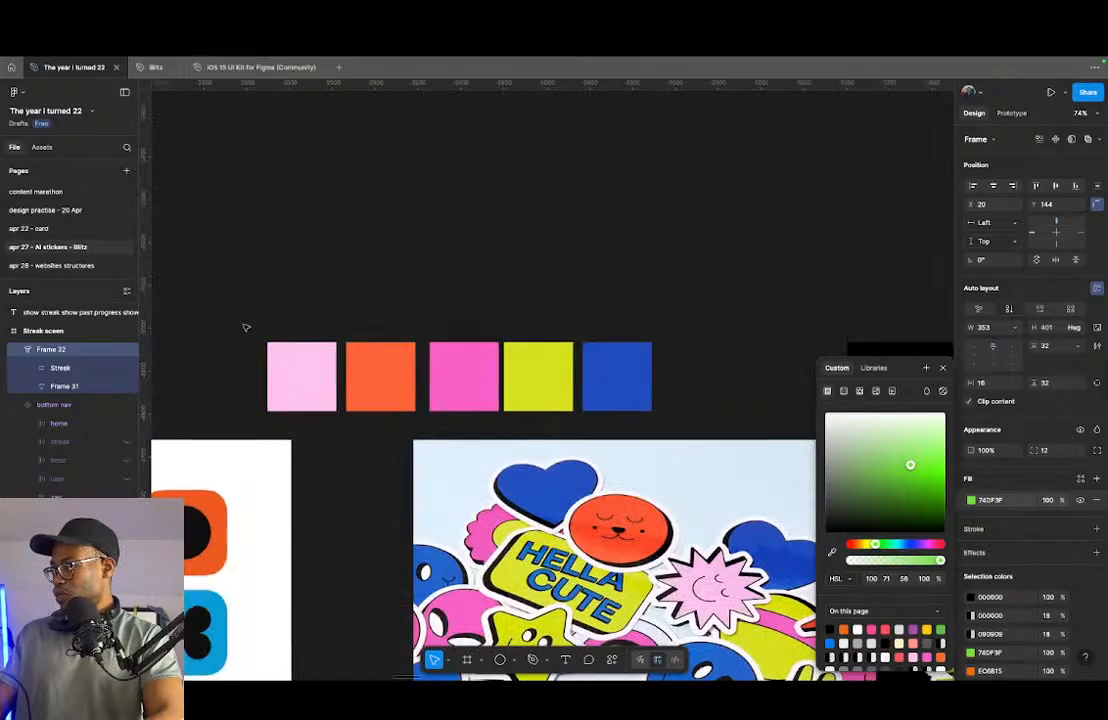
pyautogui.scroll(-6, 390, 316)
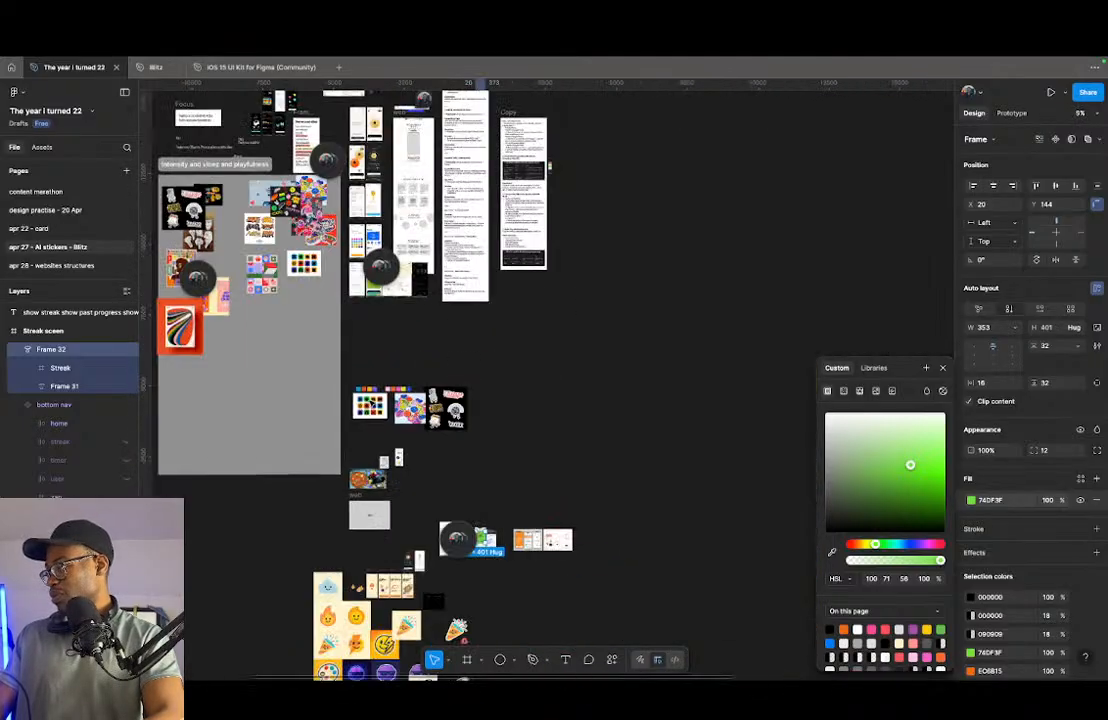
pyautogui.scroll(4, 587, 274)
pyautogui.scroll(3, 587, 274)
pyautogui.click(538, 262)
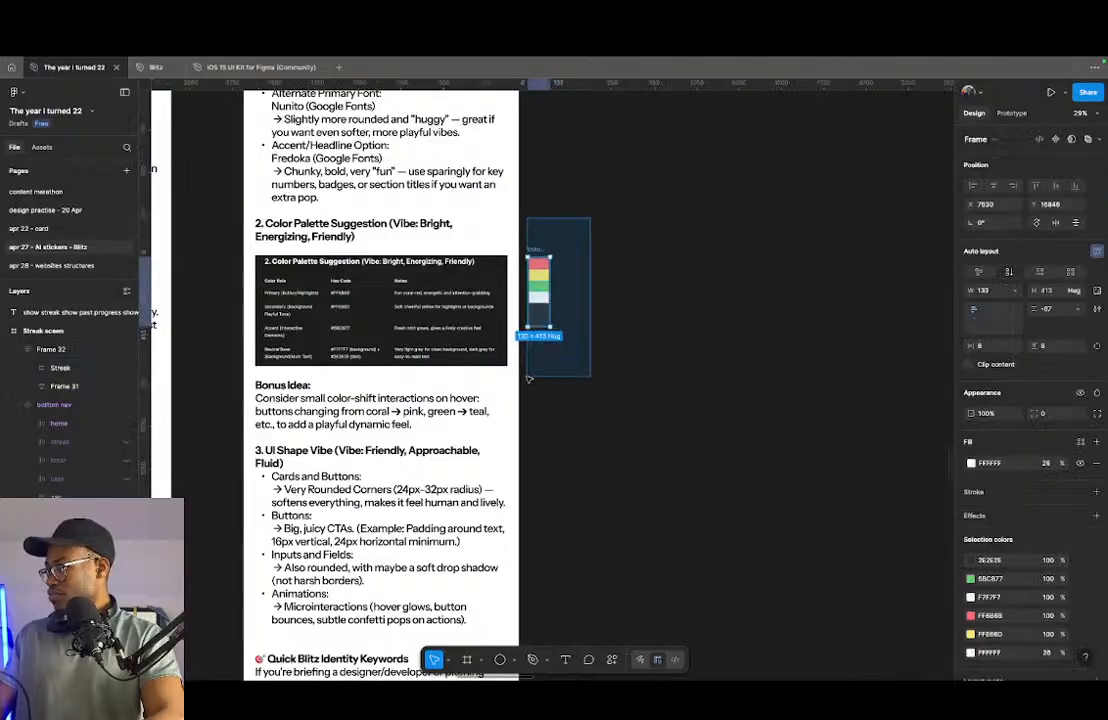
pyautogui.moveTo(538, 251); pyautogui.dragTo(557, 142)
pyautogui.scroll(-12, 549, 426)
pyautogui.press('super+z')
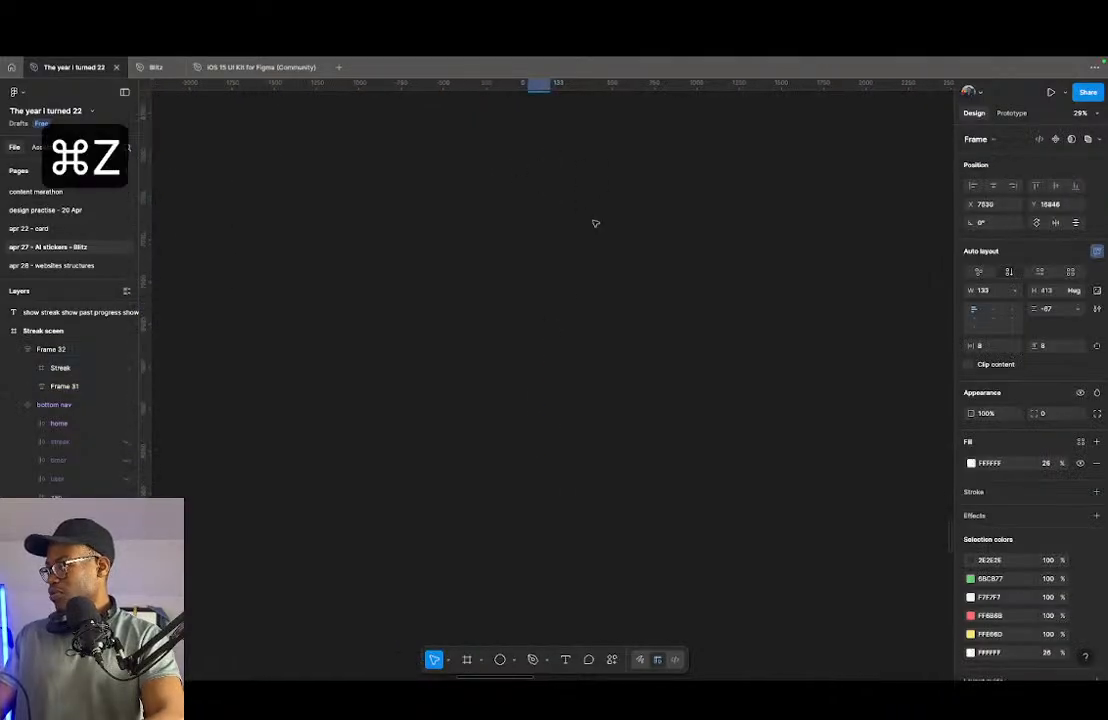
pyautogui.press('super+c')
pyautogui.press('super+c')
# - Paste the colour palette frame near the streak screen and place it just below, at X 5141, Y 30784
pyautogui.scroll(-10, 560, 244)
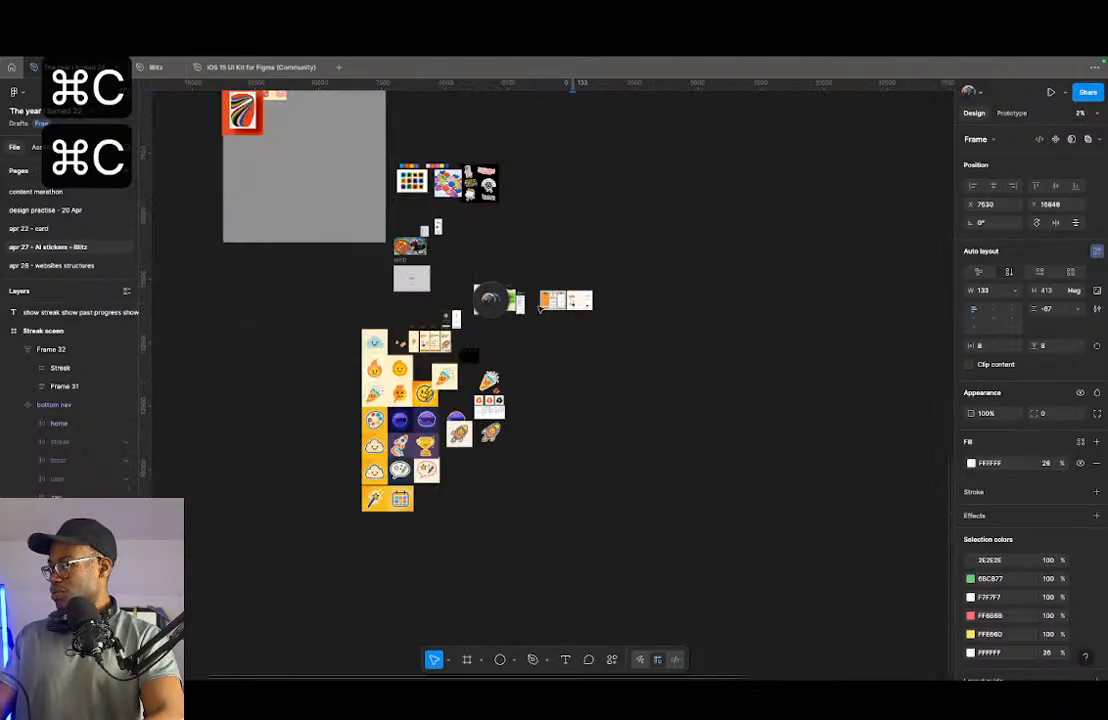
pyautogui.scroll(10, 586, 326)
pyautogui.moveTo(498, 338); pyautogui.dragTo(589, 365)
pyautogui.rightClick(447, 365)
pyautogui.click(454, 371)
pyautogui.scroll(5, 450, 360)
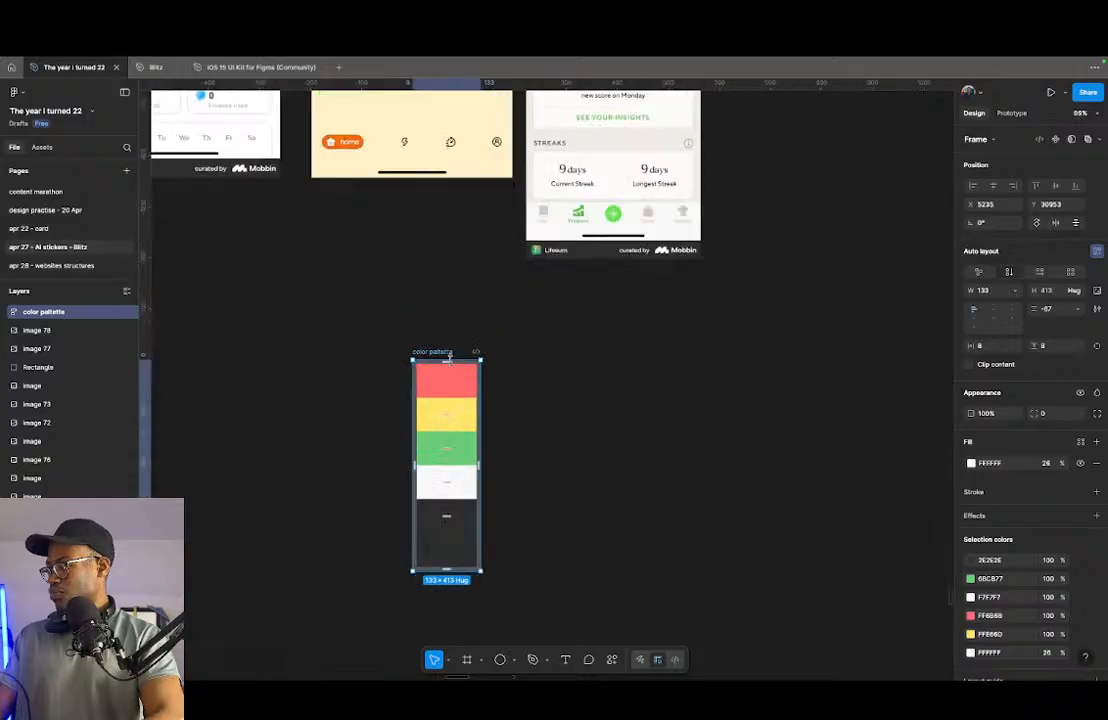
pyautogui.moveTo(445, 351); pyautogui.dragTo(399, 270)
pyautogui.scroll(5, 424, 273)
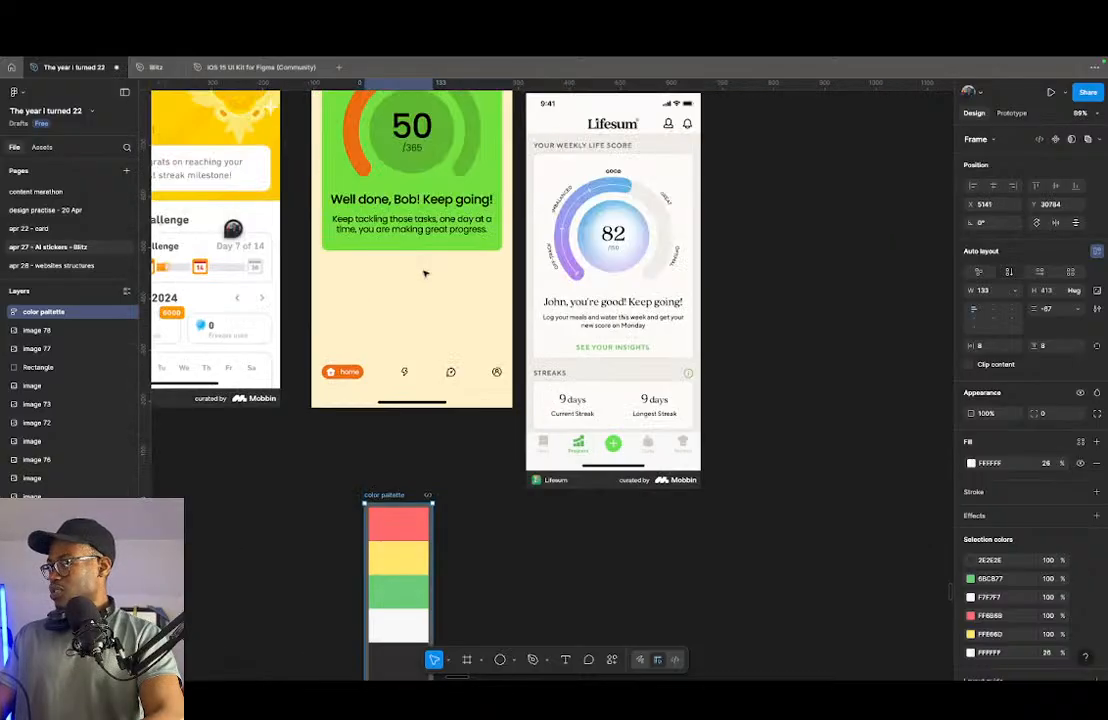
# - Try the palette's green 6BCB77 as the streak card's fill and settle on the palette's yellow FFE66D
pyautogui.click(474, 203)
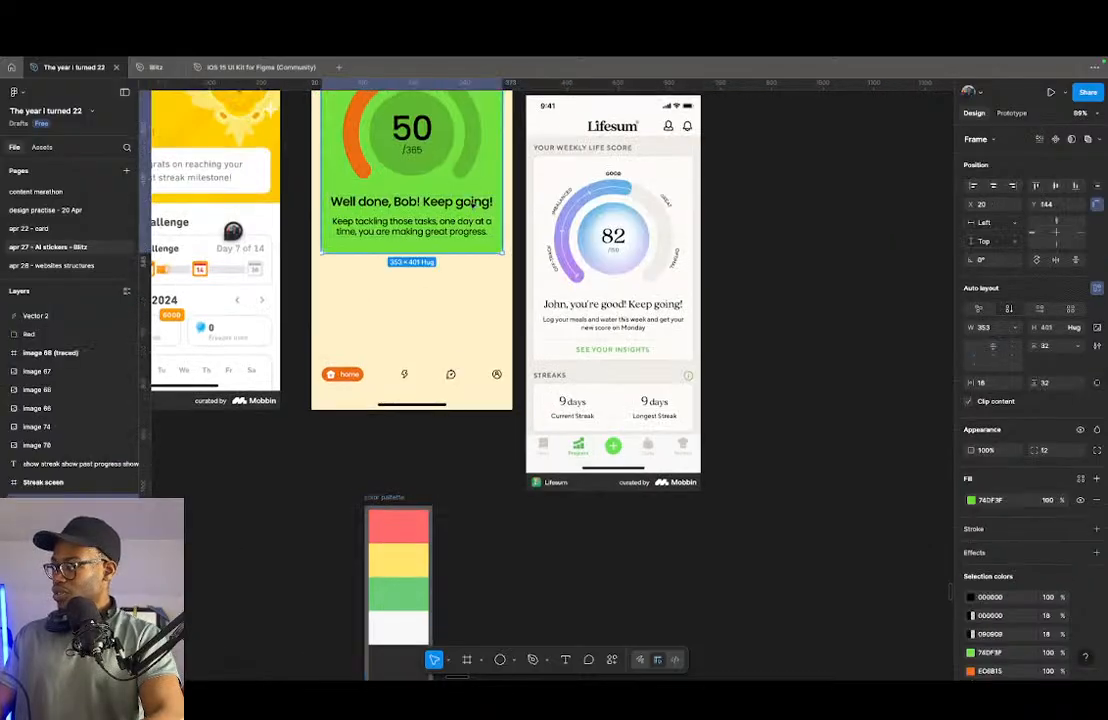
pyautogui.click(971, 499)
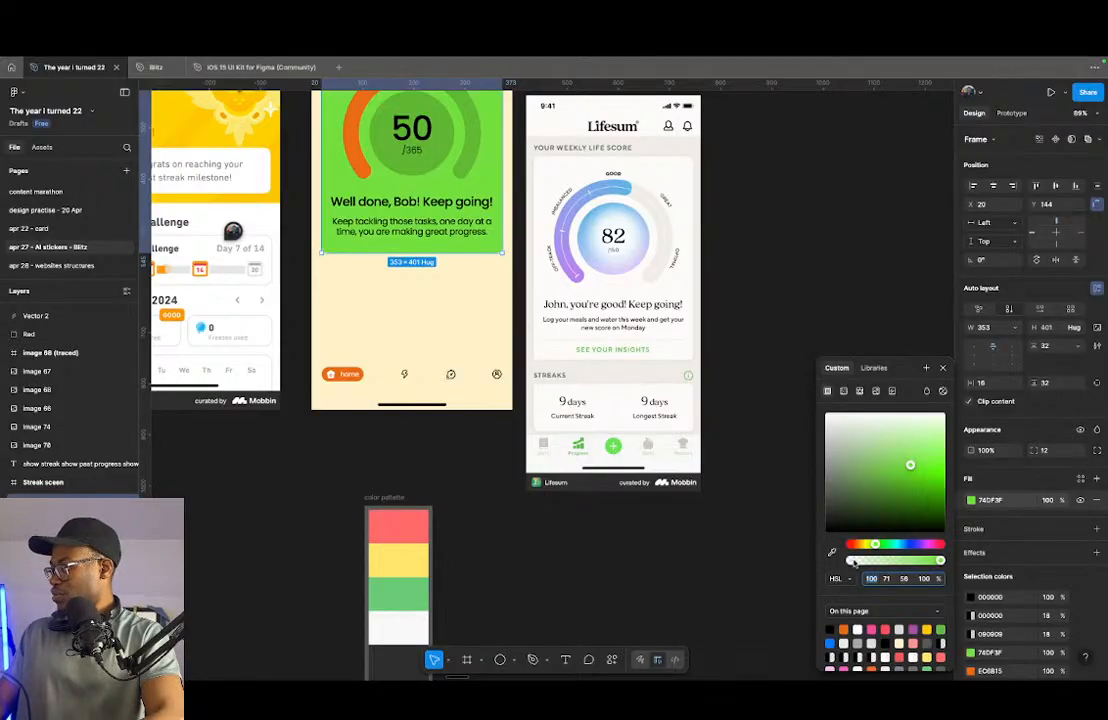
pyautogui.press('i')
pyautogui.click(400, 596)
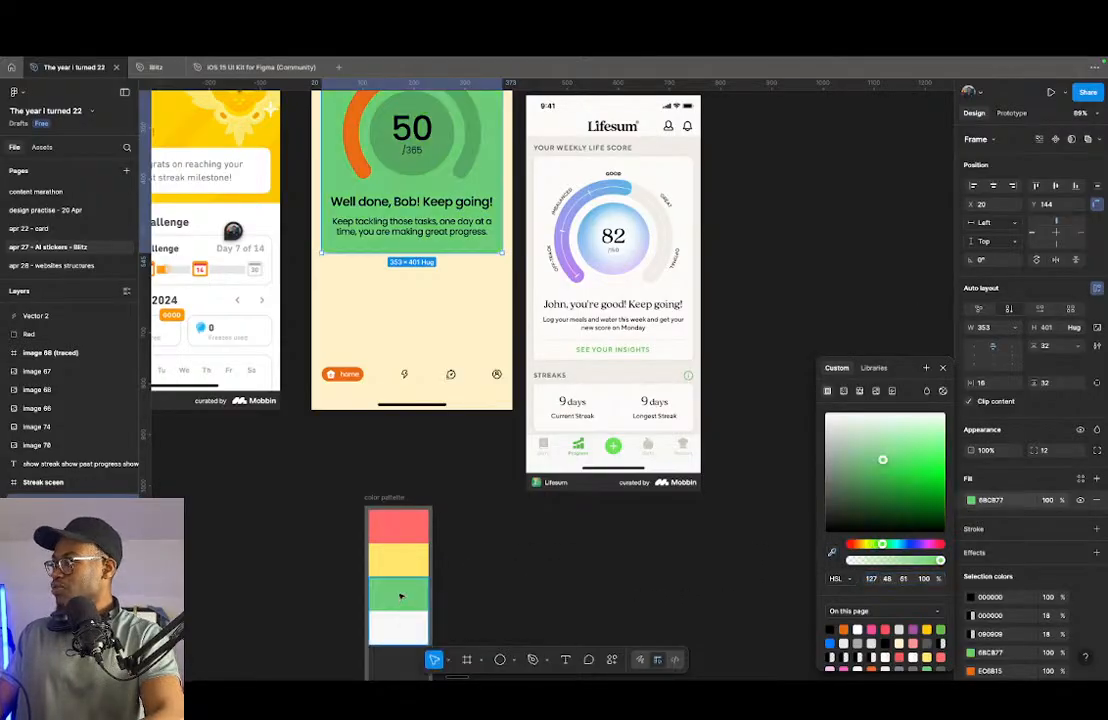
pyautogui.click(832, 552)
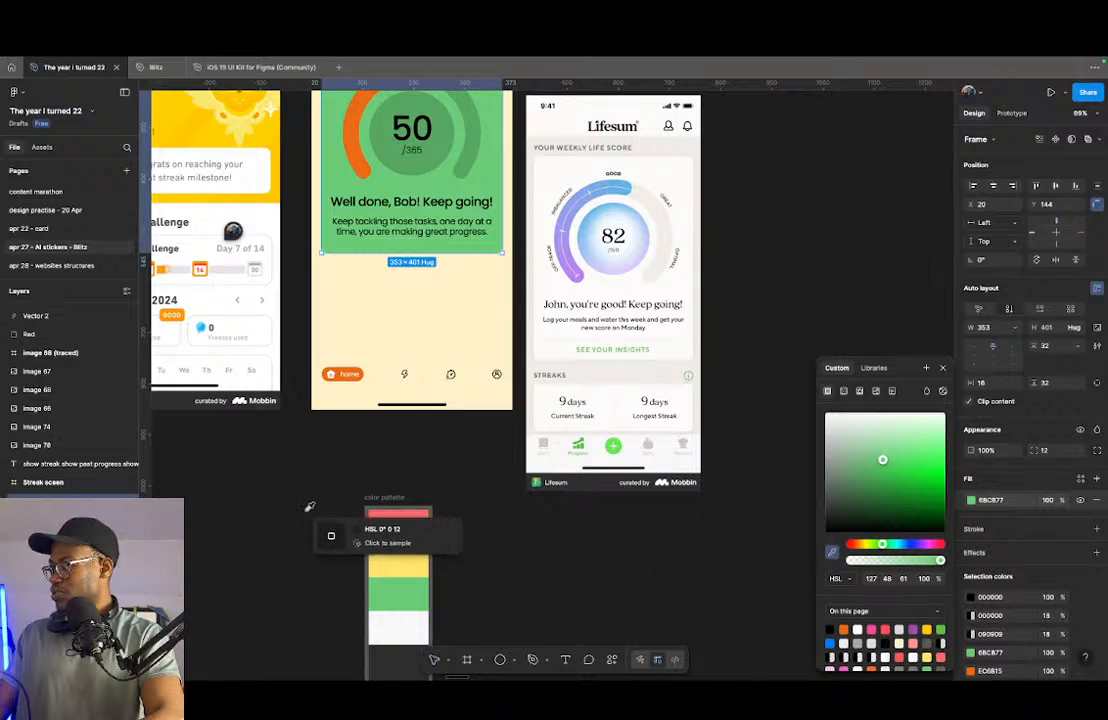
pyautogui.click(400, 558)
pyautogui.click(470, 421)
# - Duplicate the card's encouragement paragraph below itself and change the copy's text to "See your insights"
pyautogui.scroll(2, 460, 410)
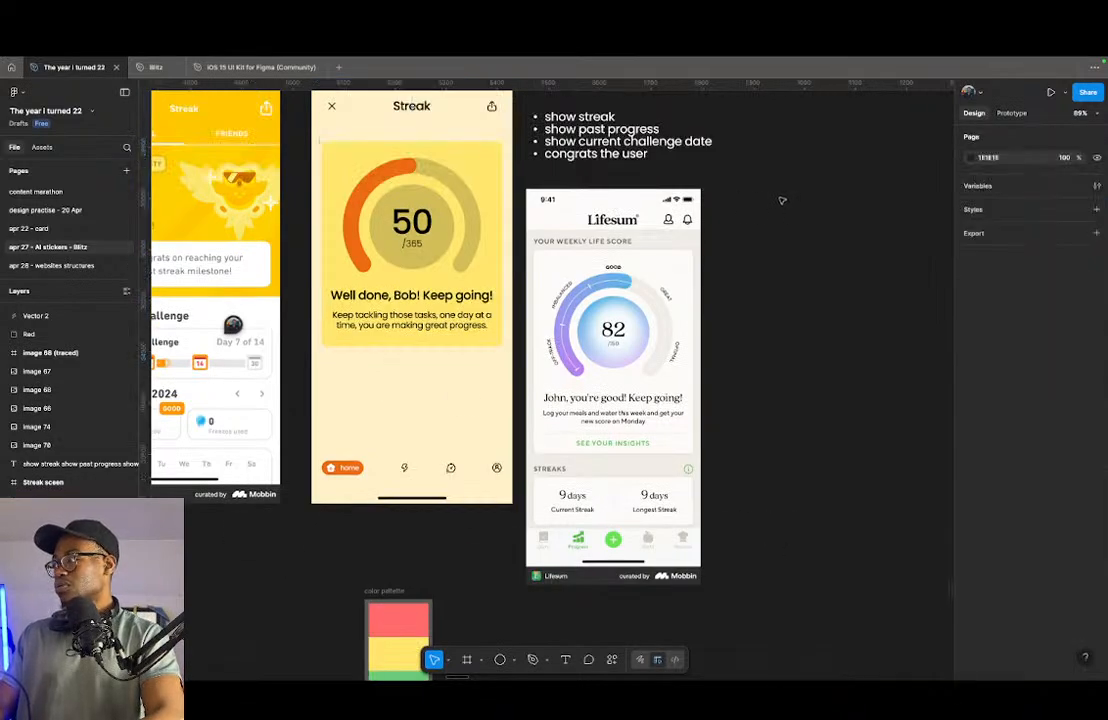
pyautogui.scroll(-3, 448, 359)
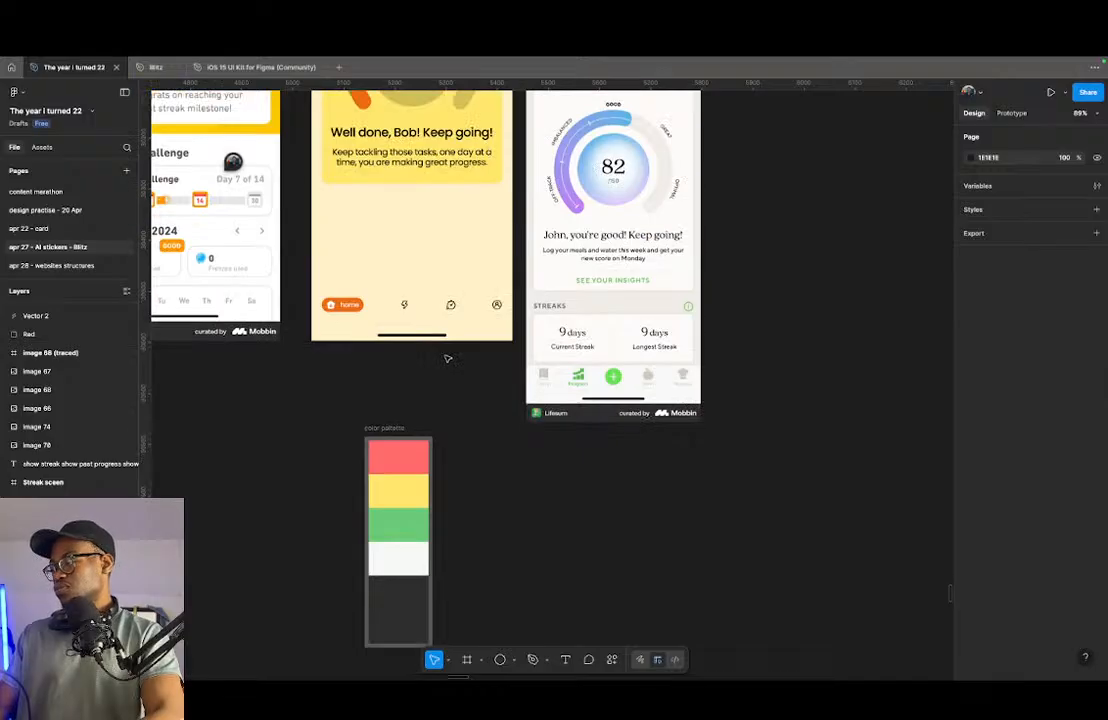
pyautogui.scroll(1, 448, 359)
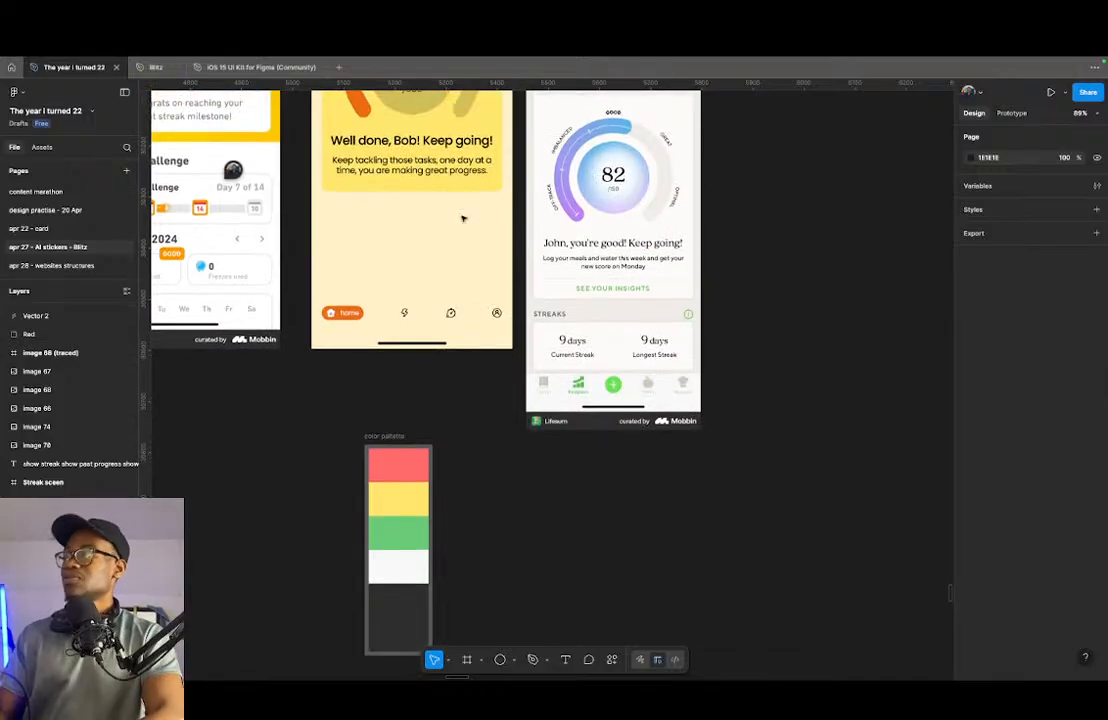
pyautogui.scroll(2, 400, 330)
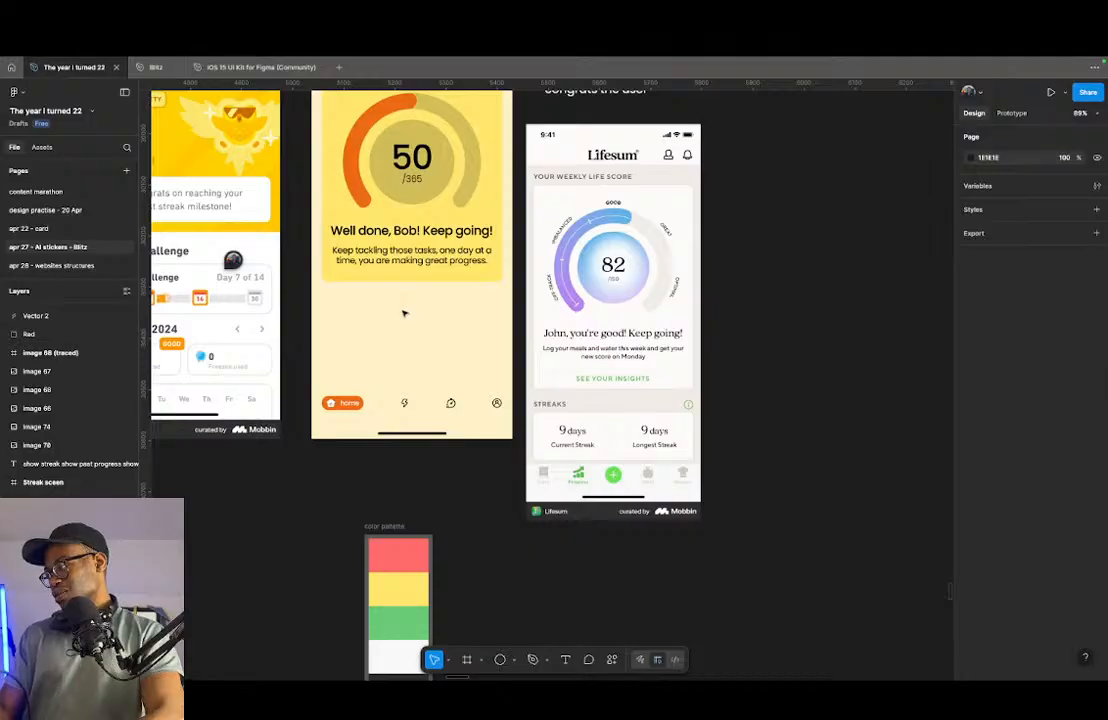
pyautogui.scroll(2, 404, 314)
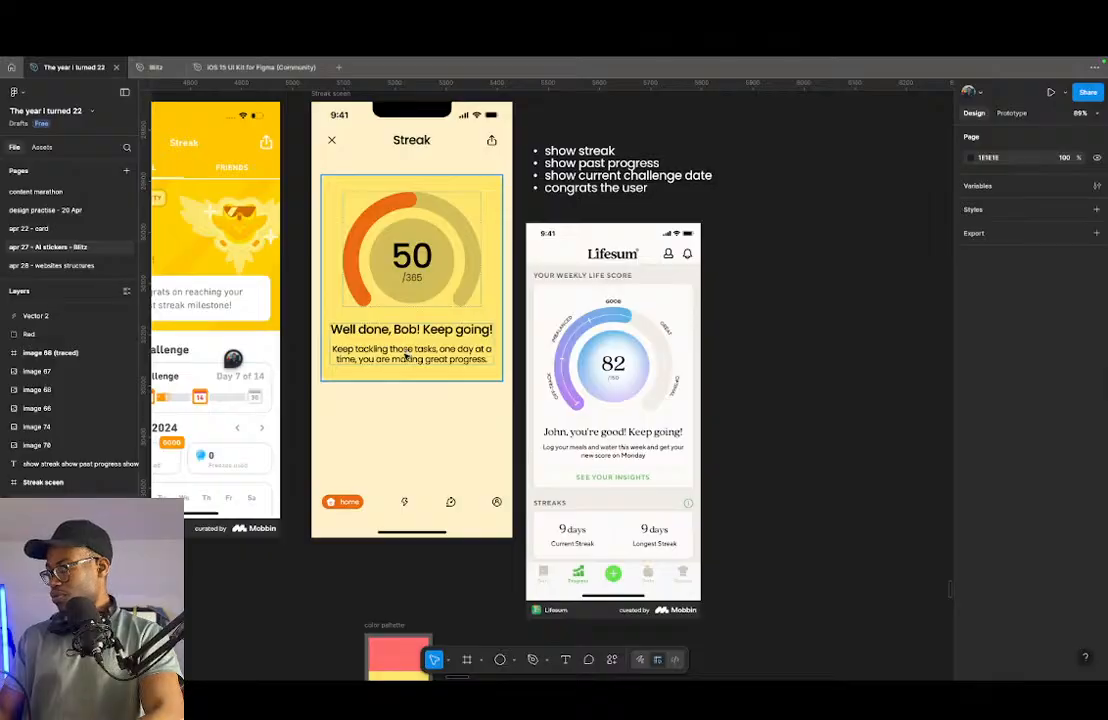
pyautogui.click(384, 354)
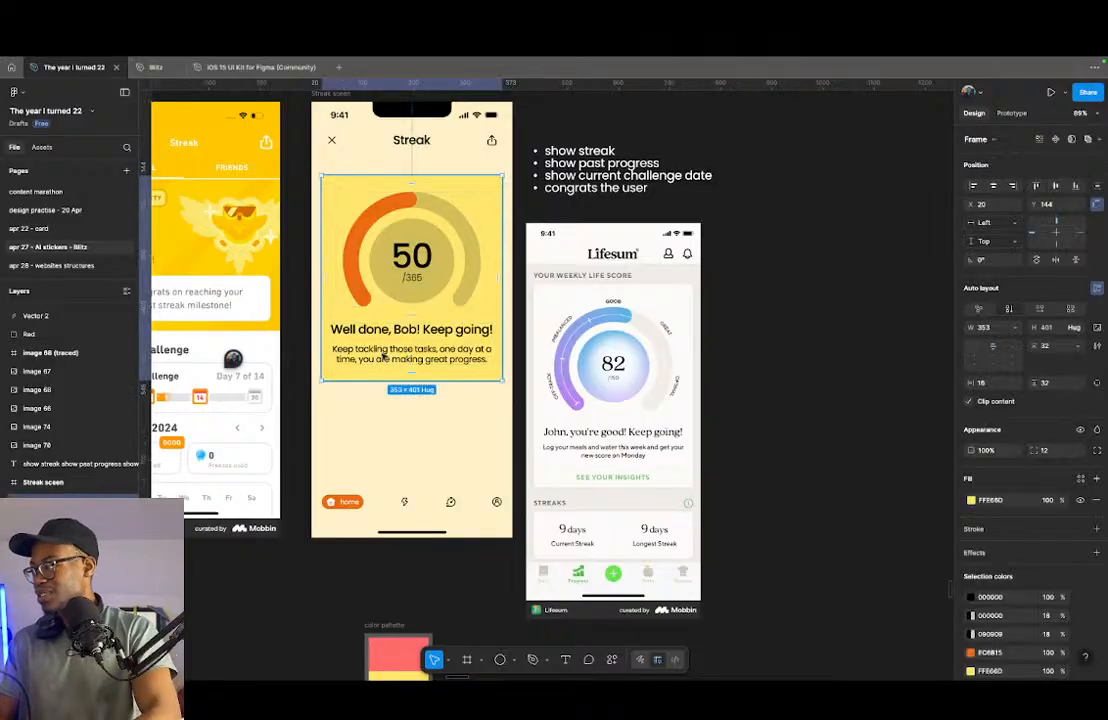
pyautogui.click(389, 360)
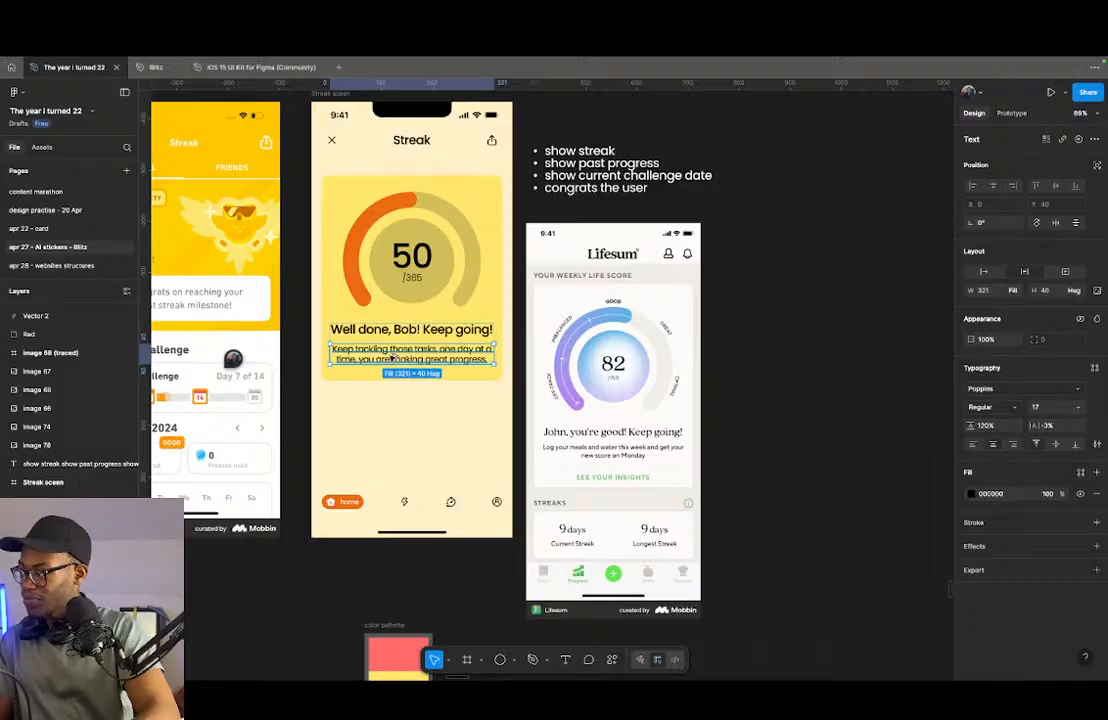
pyautogui.moveTo(390, 358); pyautogui.dragTo(388, 393)
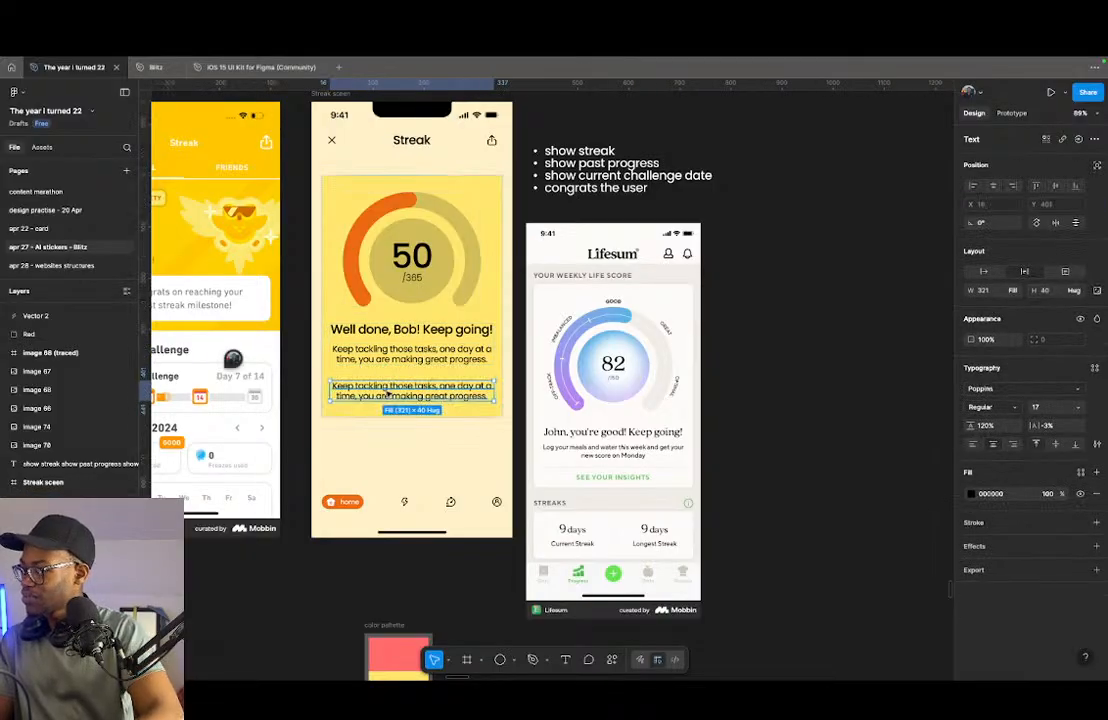
pyautogui.doubleClick(389, 394)
pyautogui.write('See you')
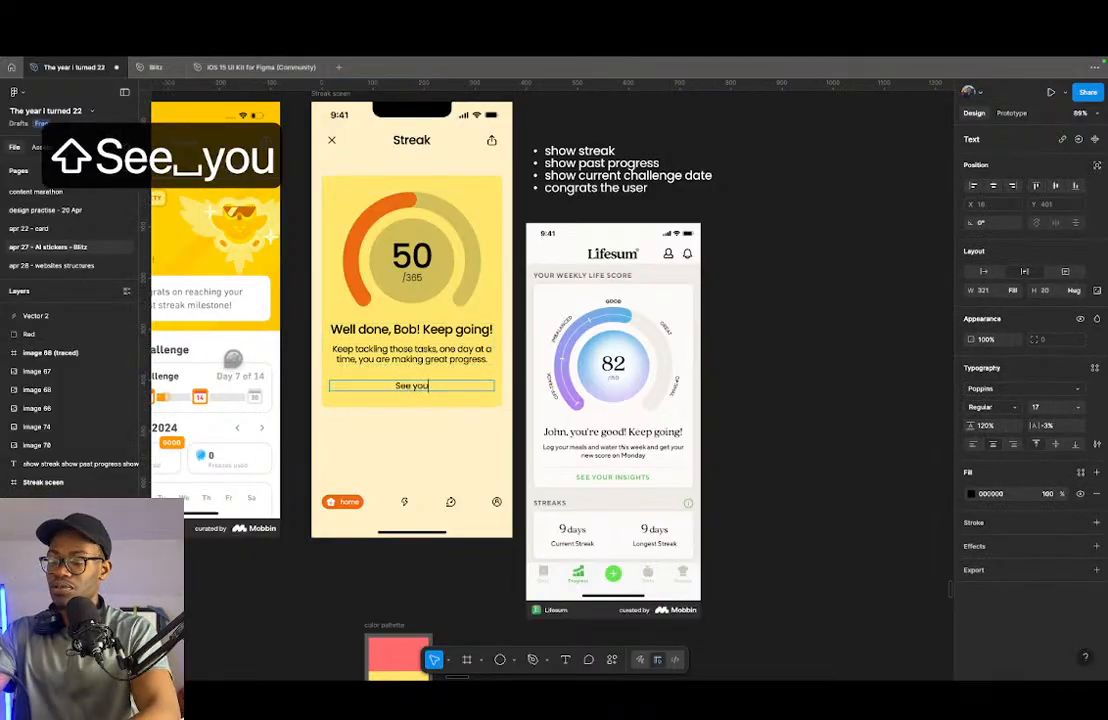
pyautogui.write('r ')
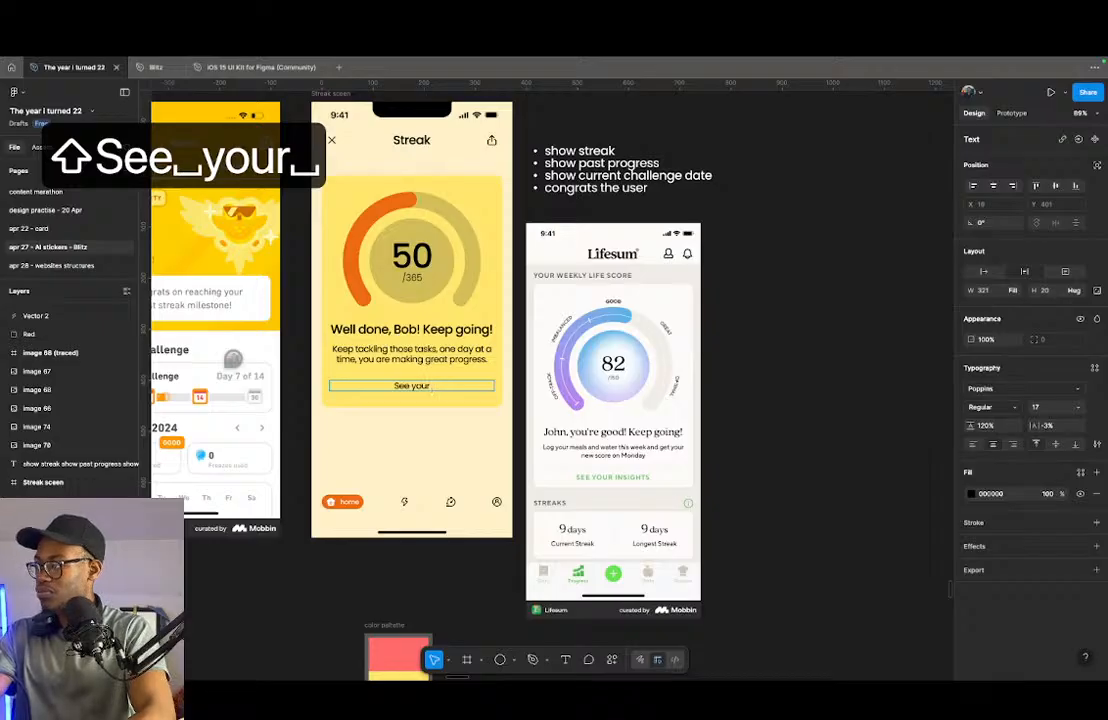
pyautogui.write('insi')
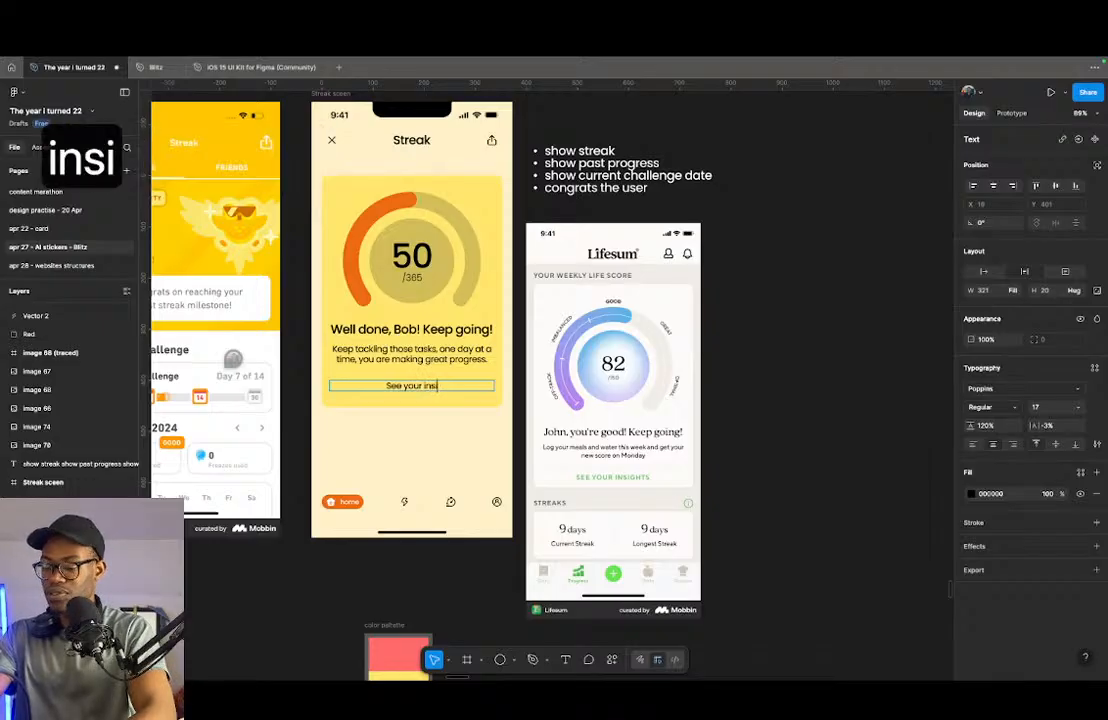
pyautogui.write('ghts')
pyautogui.press('Escape')
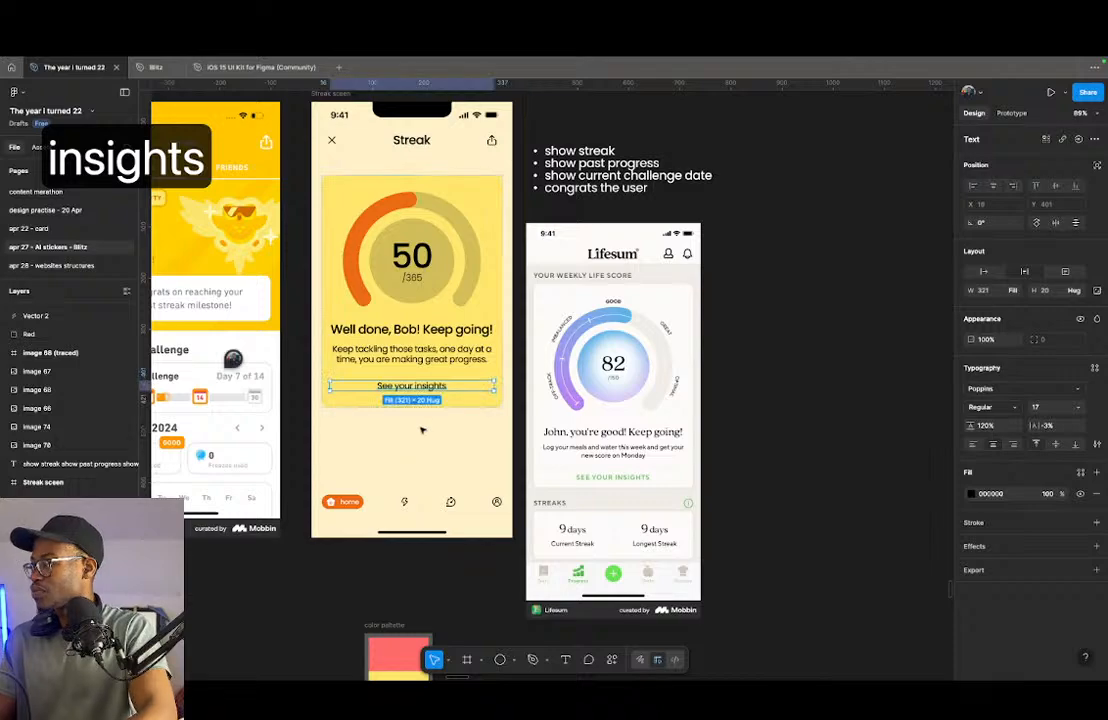
# - Change the "See your insights" text to uppercase and set its letter spacing to 0%
pyautogui.click(1096, 446)
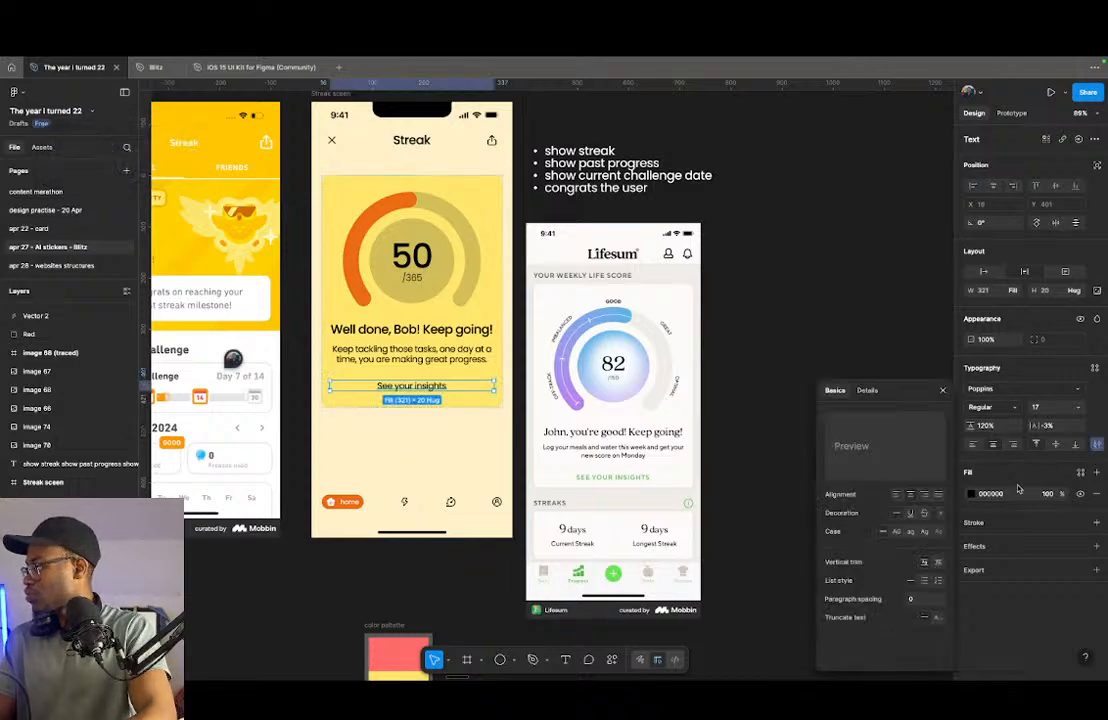
pyautogui.click(898, 533)
pyautogui.click(435, 428)
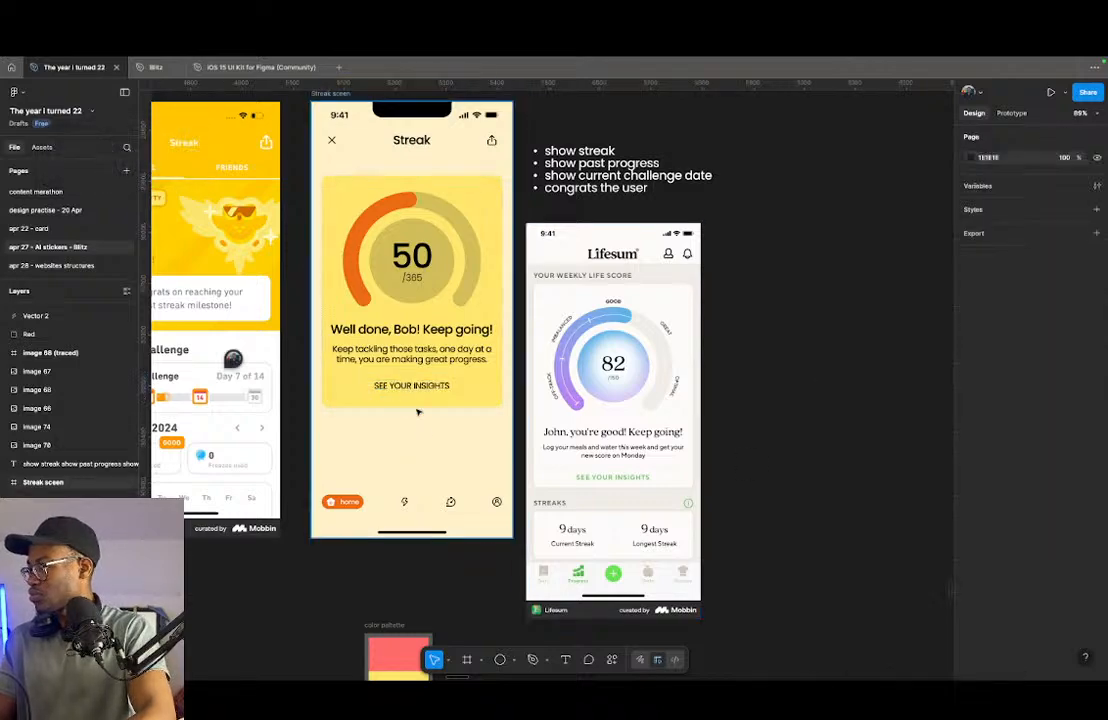
pyautogui.scroll(5, 413, 404)
pyautogui.click(423, 373)
pyautogui.click(1047, 426)
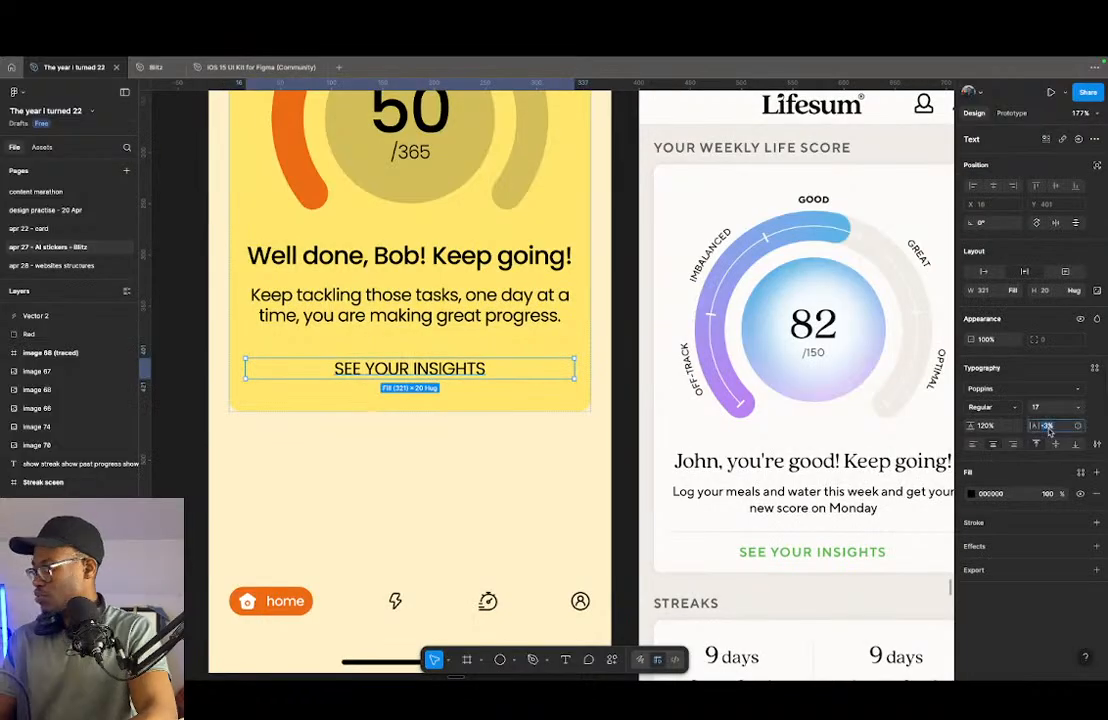
pyautogui.press('Up')
pyautogui.press('Up')
pyautogui.press('Up')
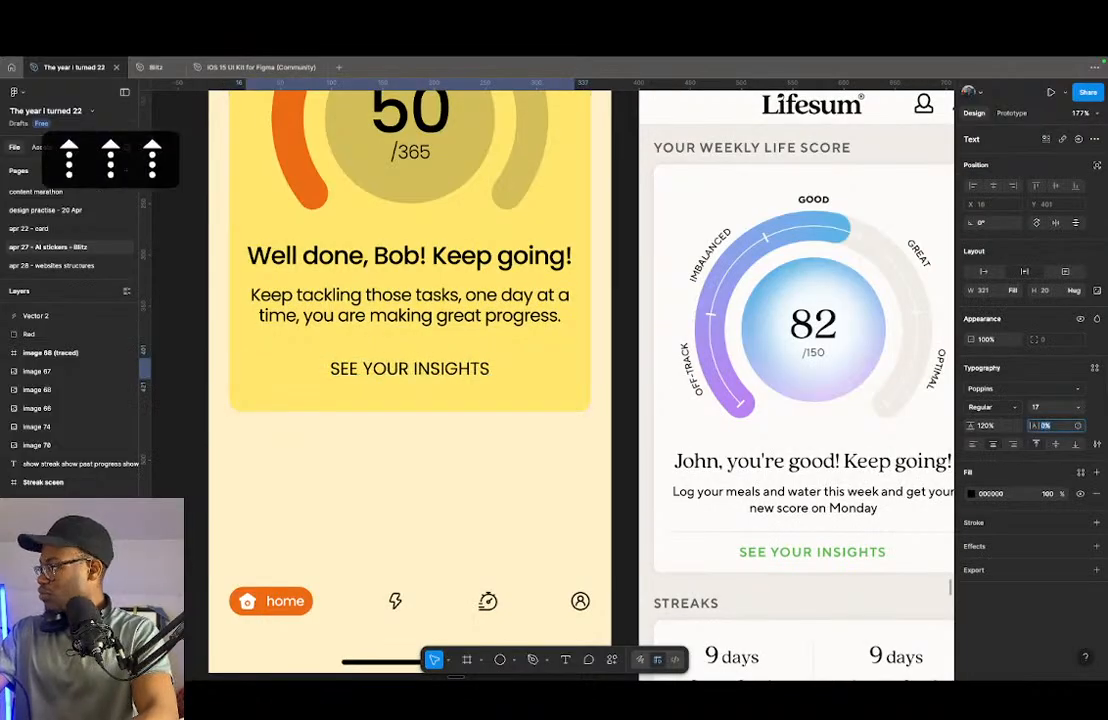
pyautogui.press('Up')
pyautogui.press('Down')
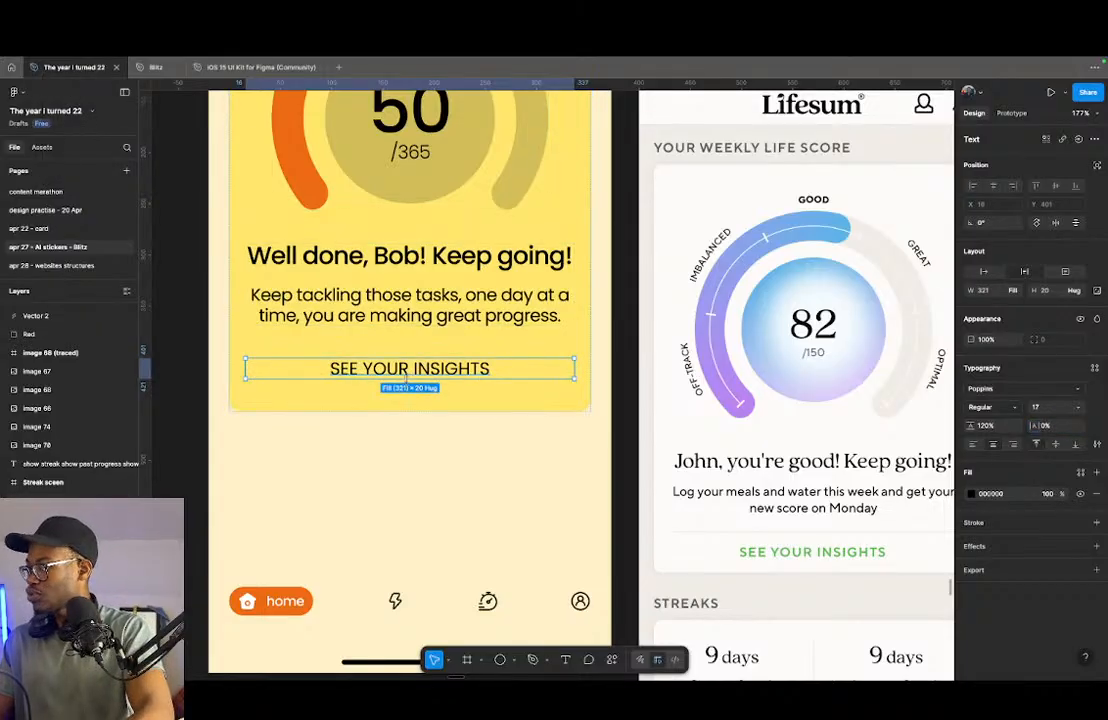
# - Wrap the "SEE YOUR INSIGHTS" text in an auto layout frame and rename the frame to "button"
pyautogui.hotkey('shift', 'a')
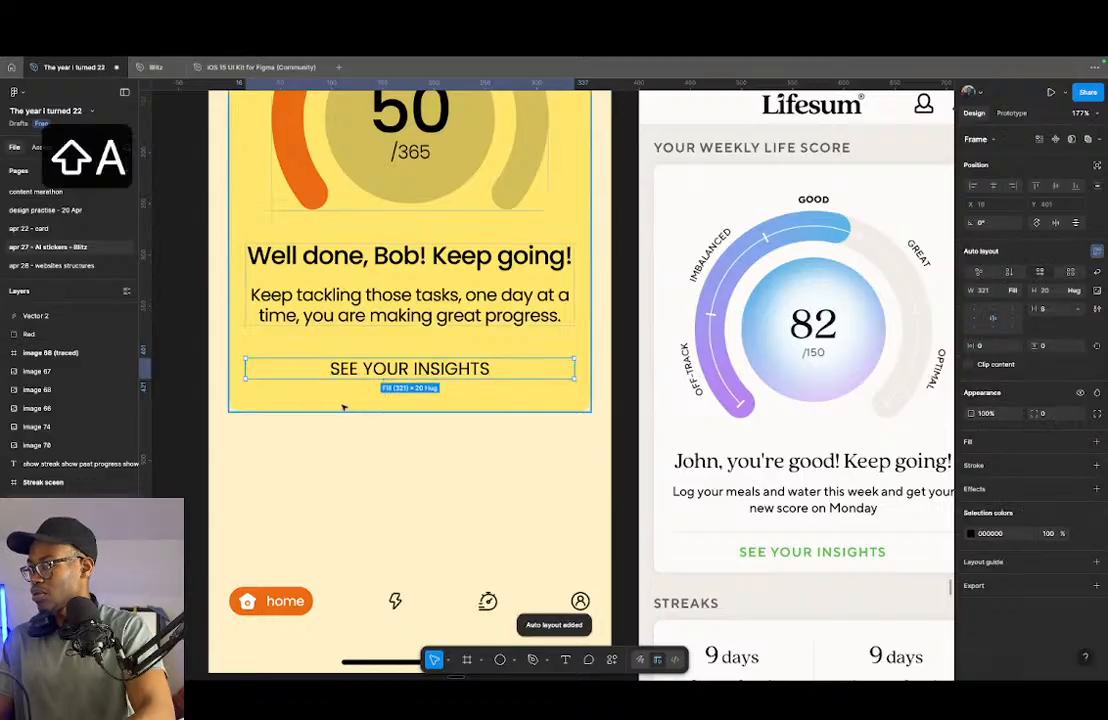
pyautogui.press('super+r')
pyautogui.write('button')
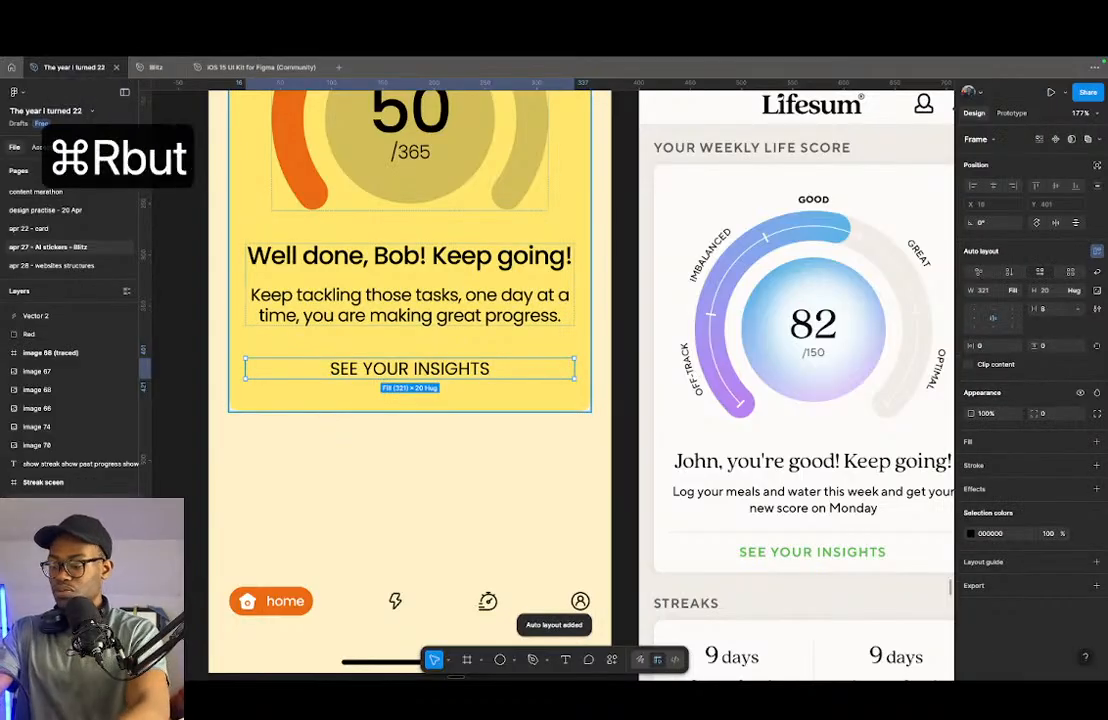
pyautogui.press('Return')
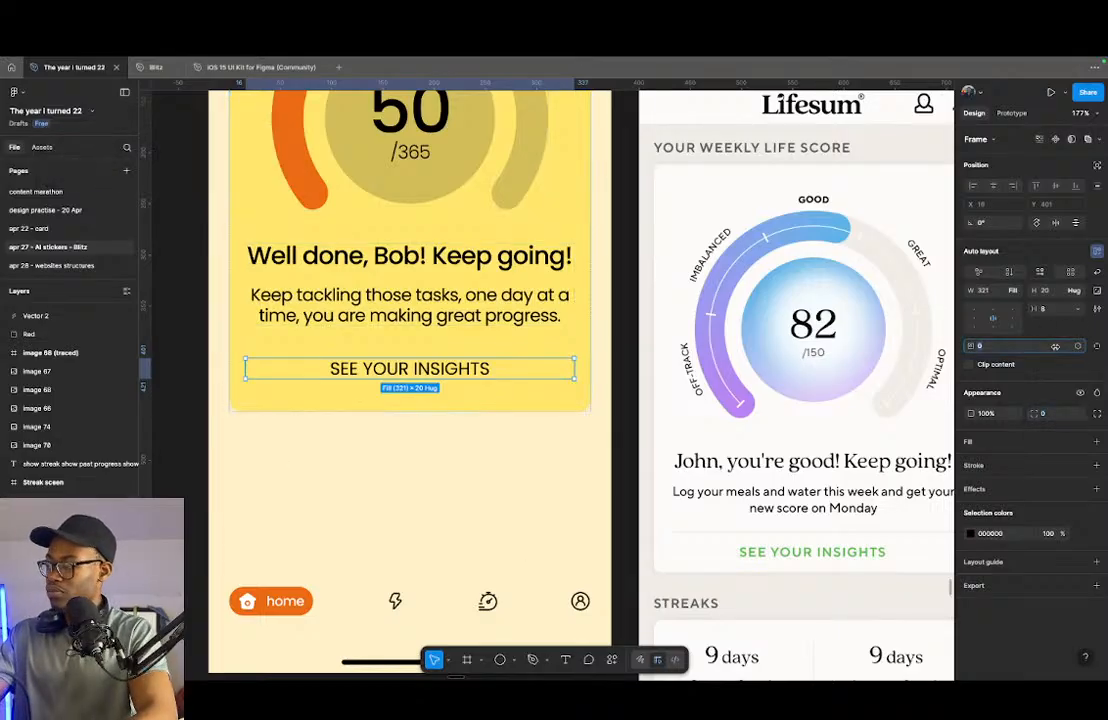
# - Set the insights button frame's horizontal and vertical padding to 12
pyautogui.click(1055, 346)
pyautogui.hotkey('shift', 'Up')
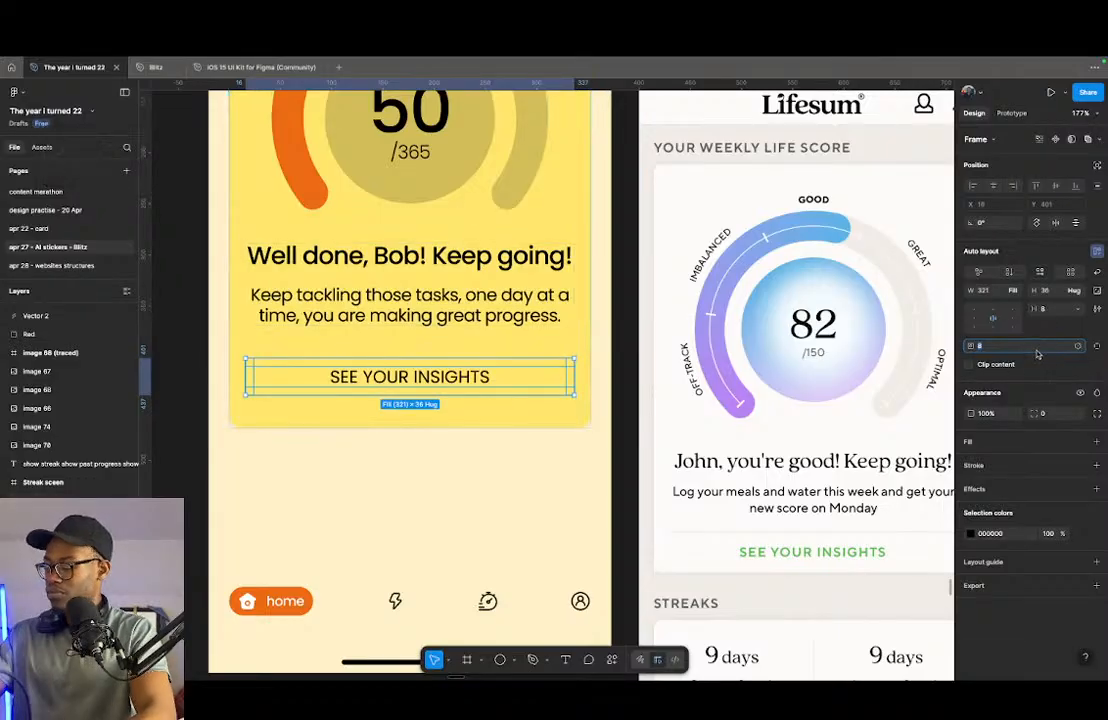
pyautogui.press('Up')
pyautogui.press('Up')
pyautogui.press('Up')
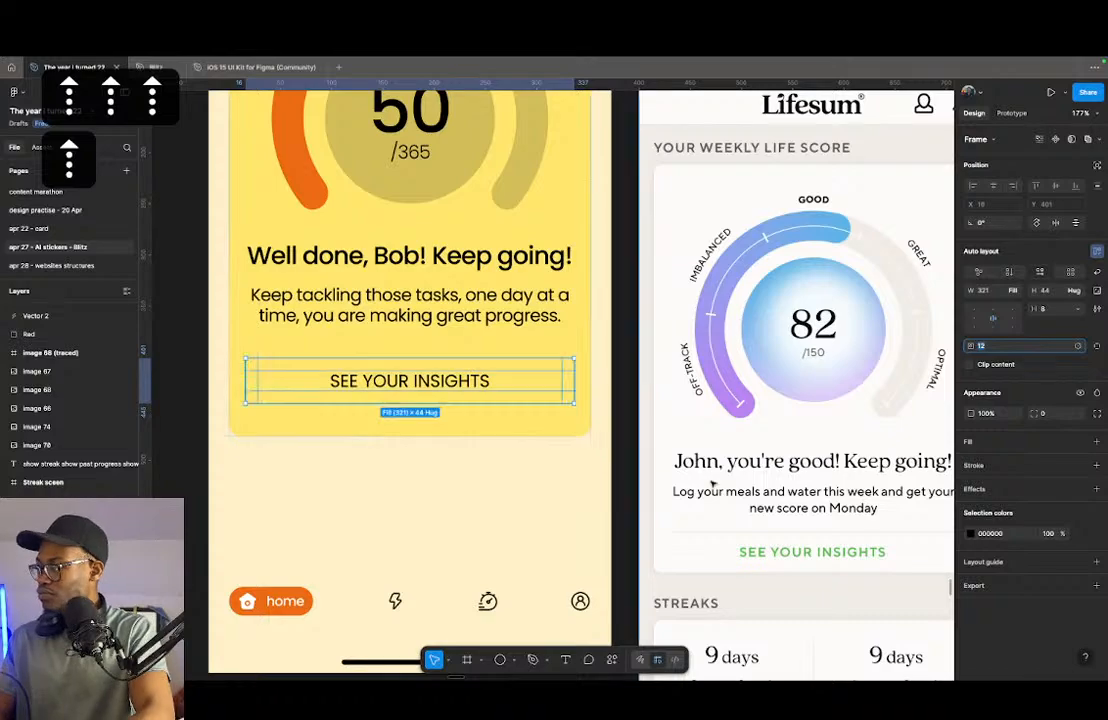
# - Set the yellow card's bottom padding to 8, separately from its other sides
pyautogui.click(580, 421)
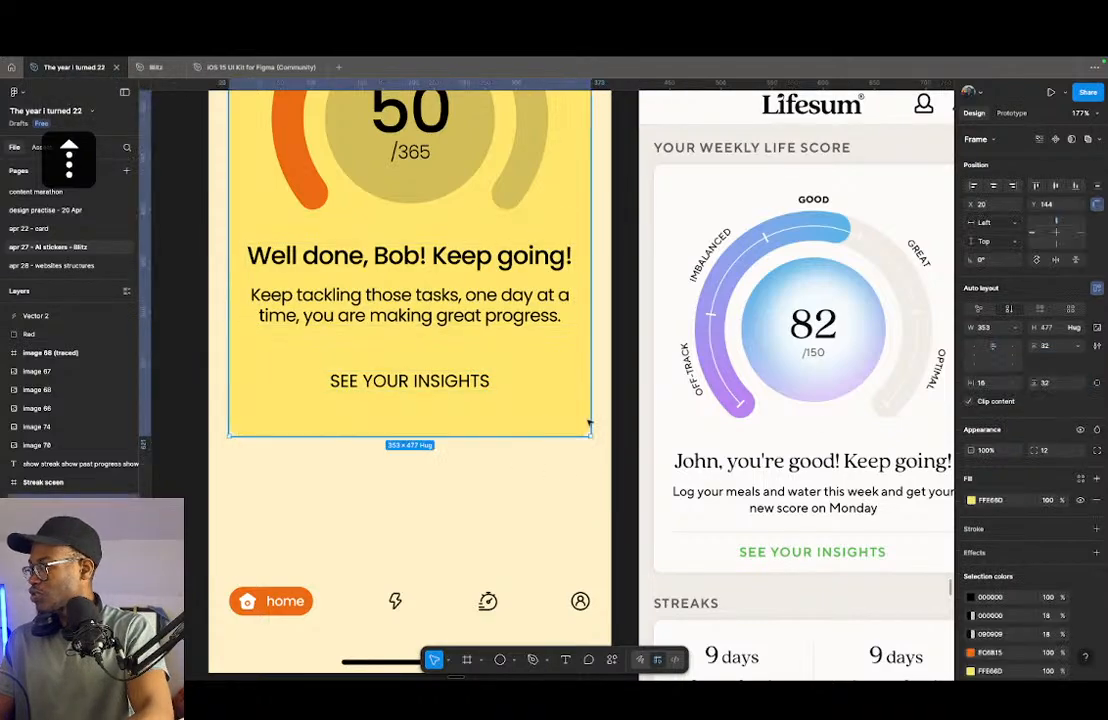
pyautogui.click(1095, 385)
pyautogui.hotkey('shift', 'Down')
pyautogui.hotkey('shift', 'Down')
pyautogui.hotkey('shift', 'Down')
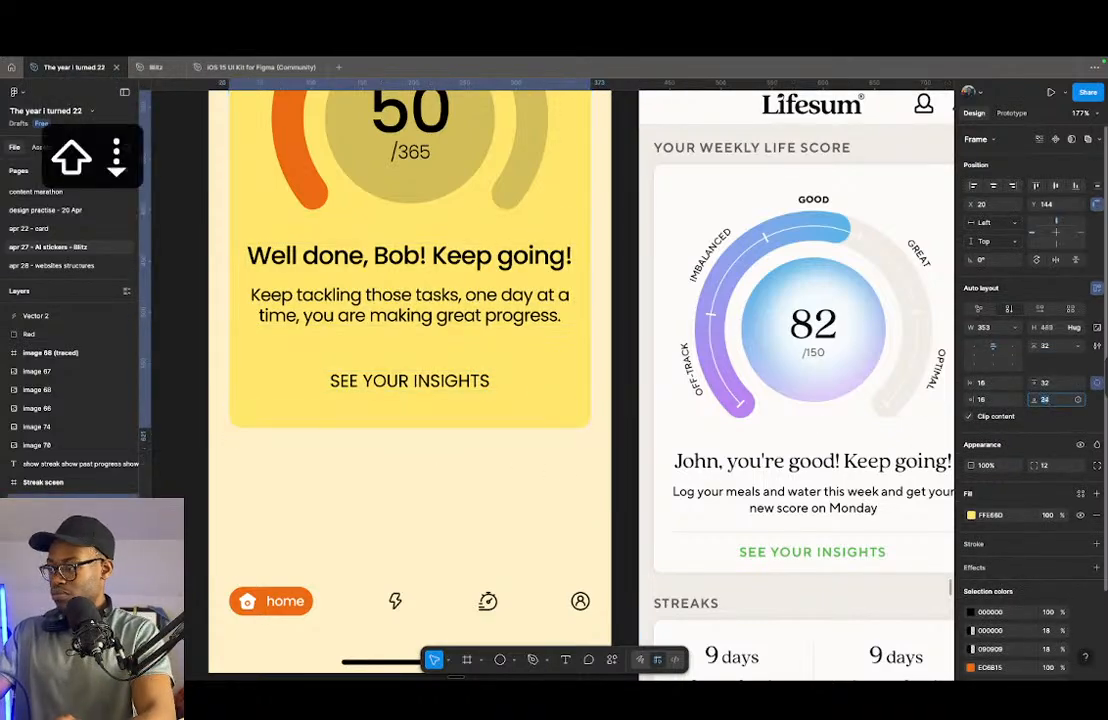
# - Draw a horizontal divider line about 288 px wide between the encouragement text and the insights button, and undo its move into the card's layout
pyautogui.click(416, 381)
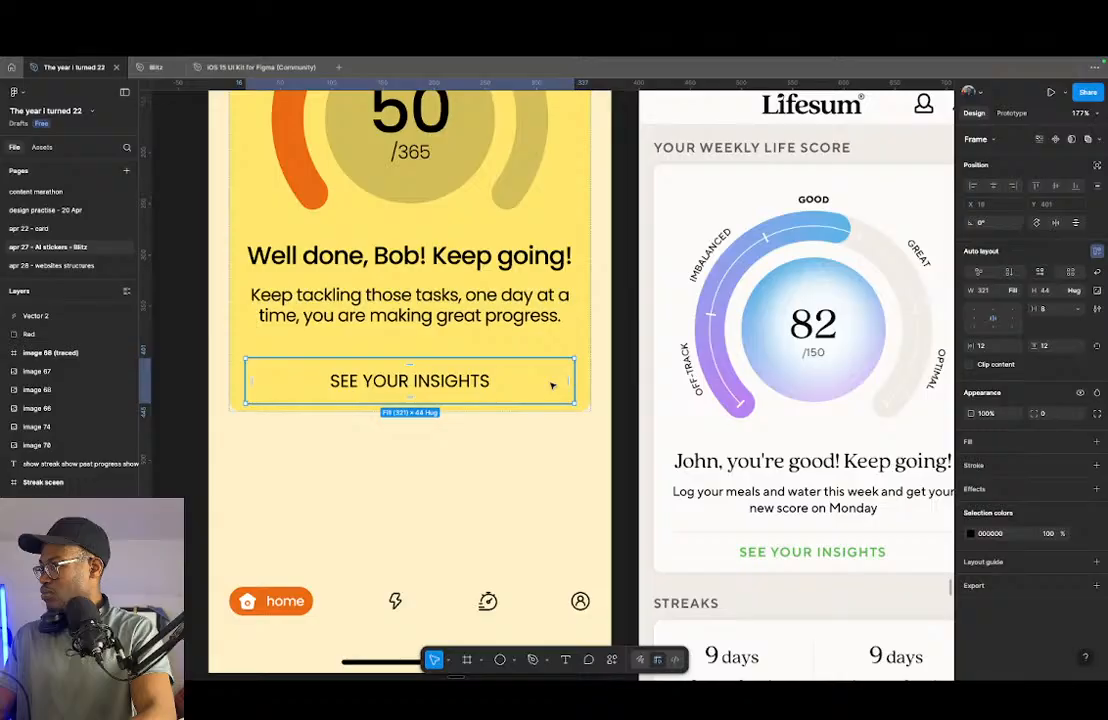
pyautogui.press('l')
pyautogui.moveTo(253, 343); pyautogui.dragTo(549, 343)
pyautogui.moveTo(454, 345); pyautogui.dragTo(464, 343)
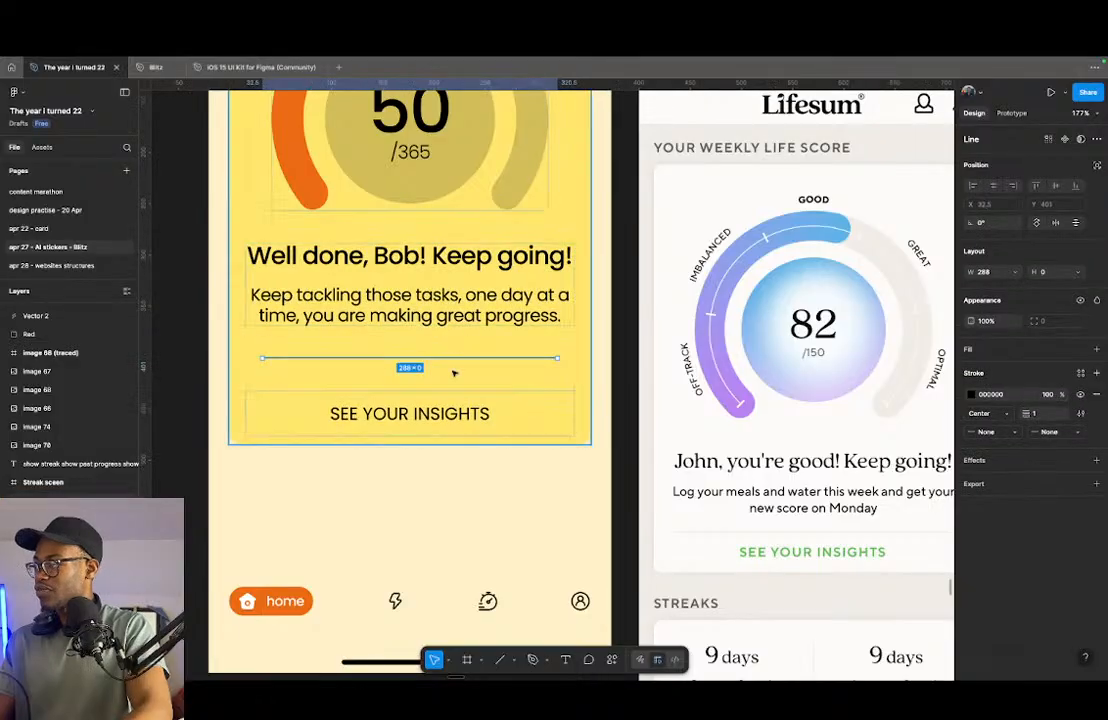
pyautogui.press('super+z')
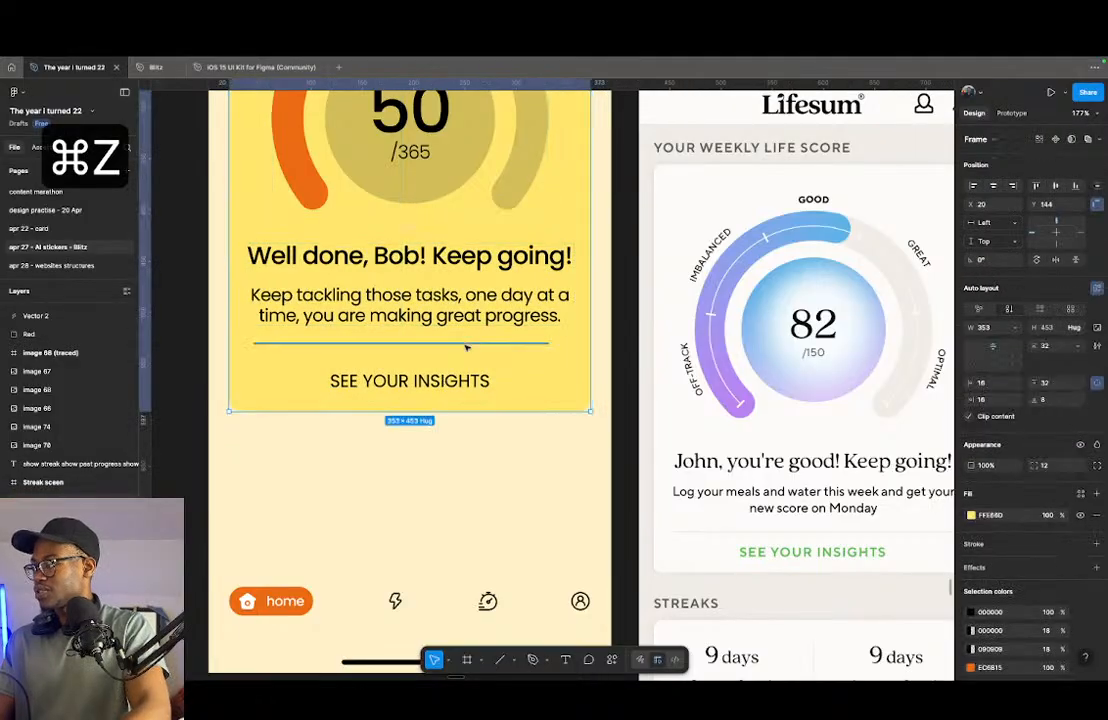
# - Try aligning the divider line vertically with the text block and insights button, undo the alignment, and delete the line
pyautogui.click(457, 343)
pyautogui.click(434, 381)
pyautogui.keyDown('shift'); pyautogui.click(410, 256); pyautogui.keyUp('shift')
pyautogui.keyDown('shift'); pyautogui.click(408, 312); pyautogui.keyUp('shift')
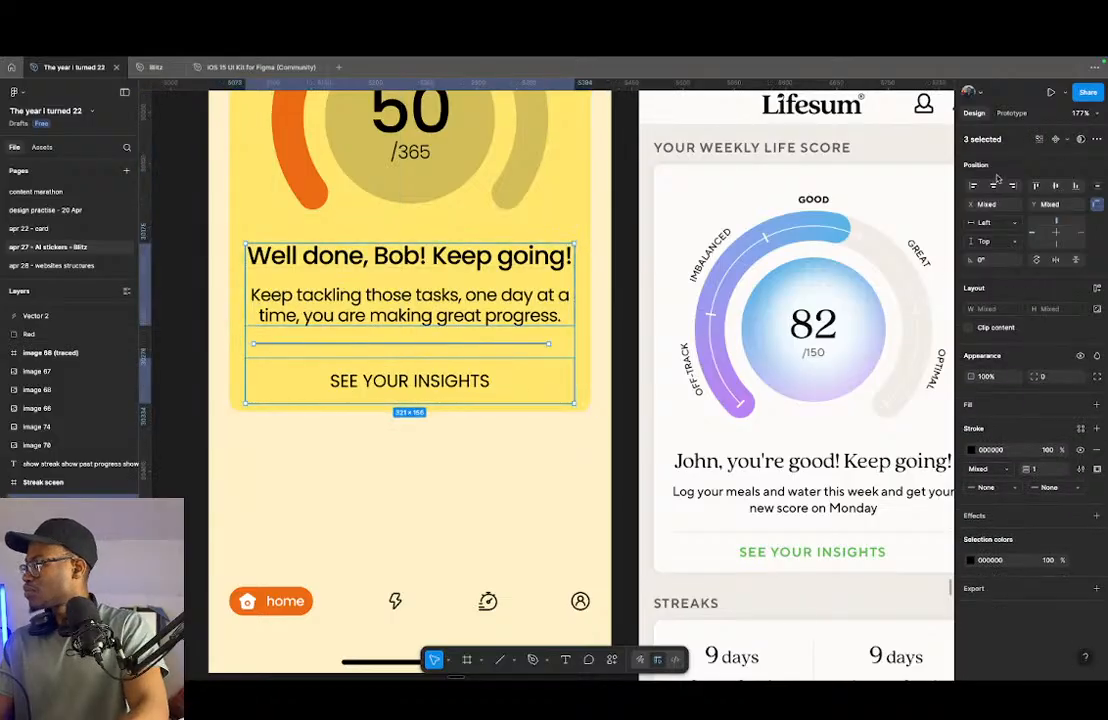
pyautogui.click(1057, 188)
pyautogui.press('super+z')
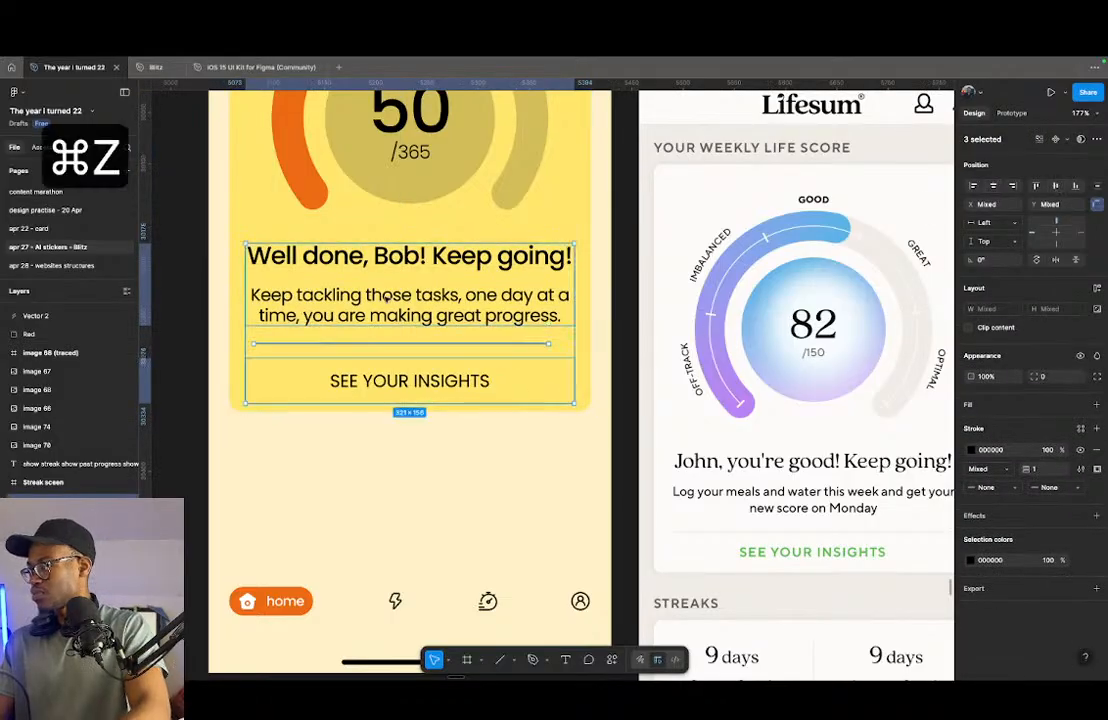
pyautogui.click(413, 344)
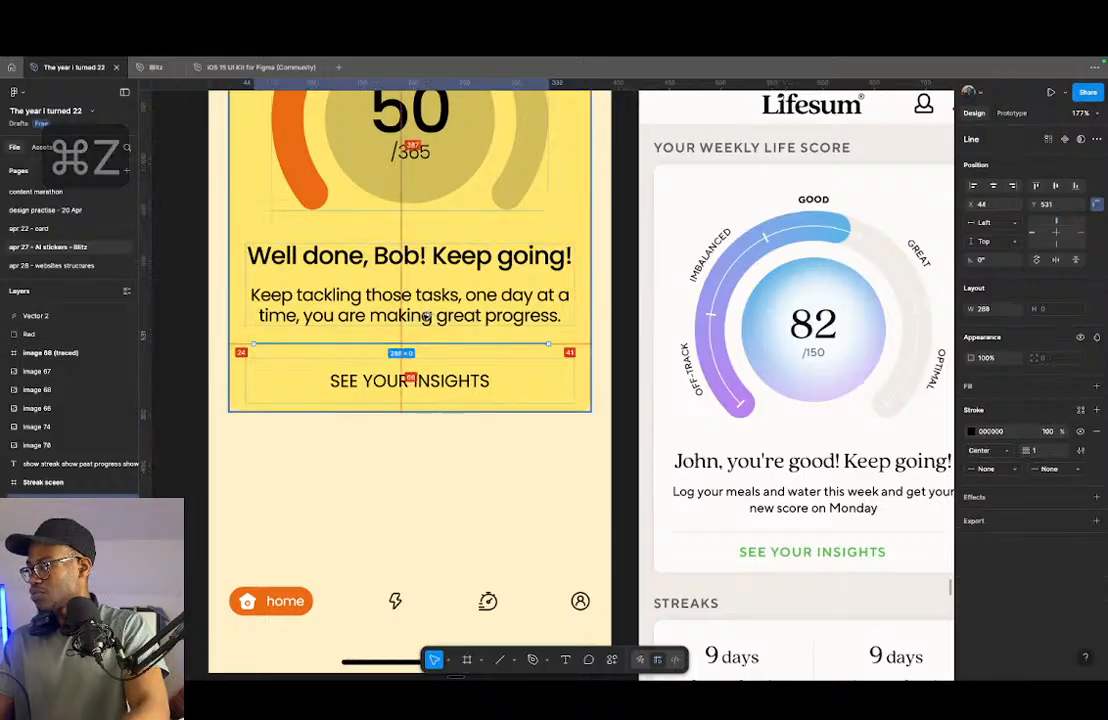
pyautogui.press('BackSpace')
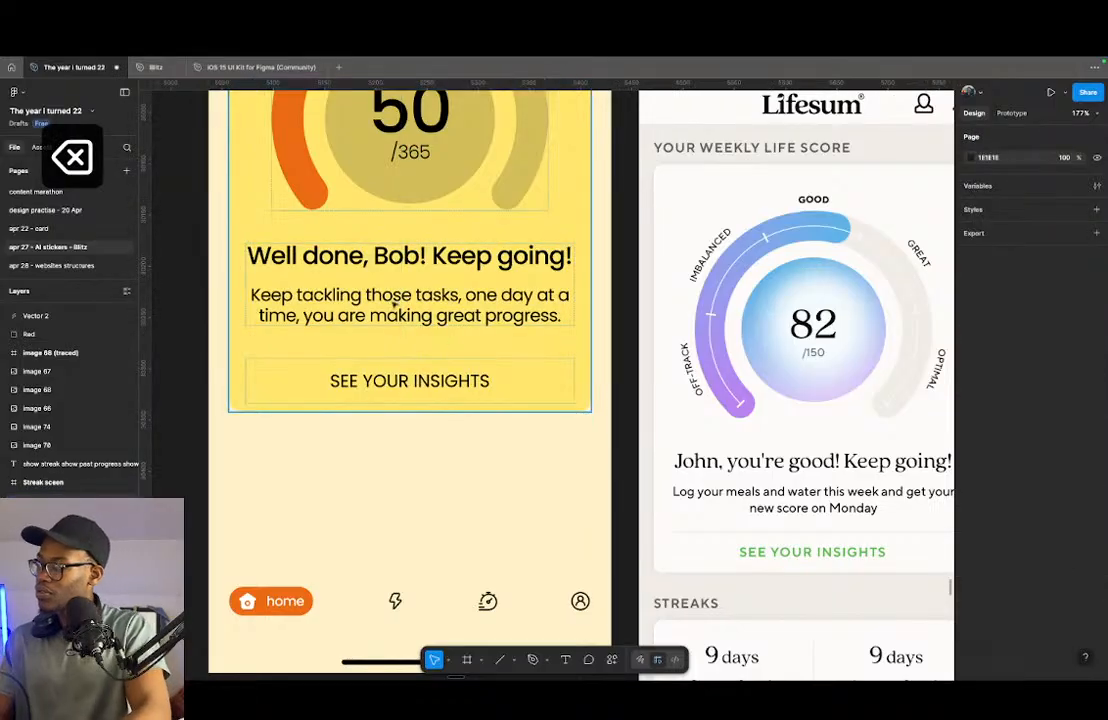
# - Try setting the yellow card's vertical spacing between items to 24, and restore it to 32
pyautogui.click(389, 372)
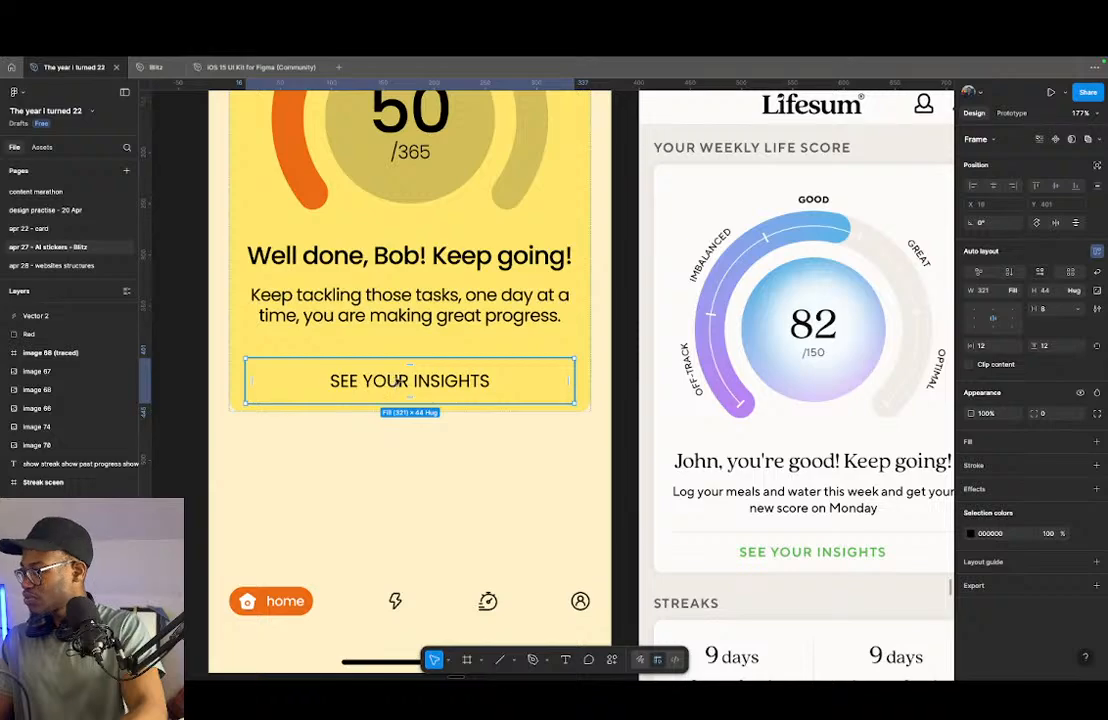
pyautogui.click(418, 344)
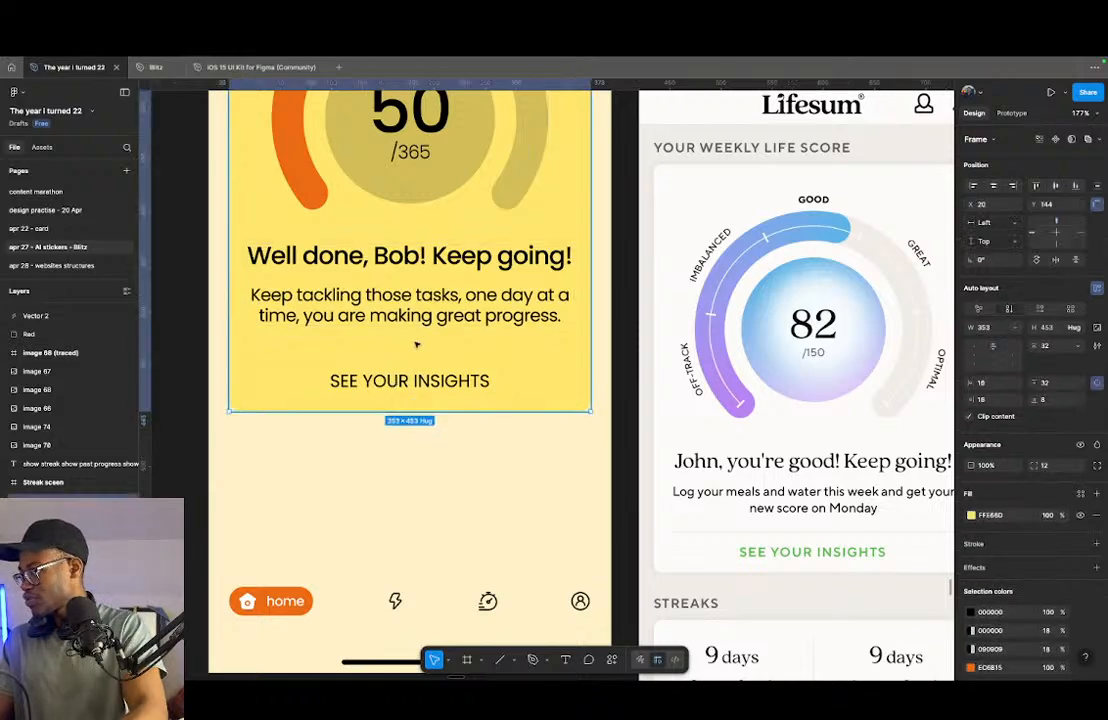
pyautogui.click(411, 344)
pyautogui.hotkey('shift', 'Down')
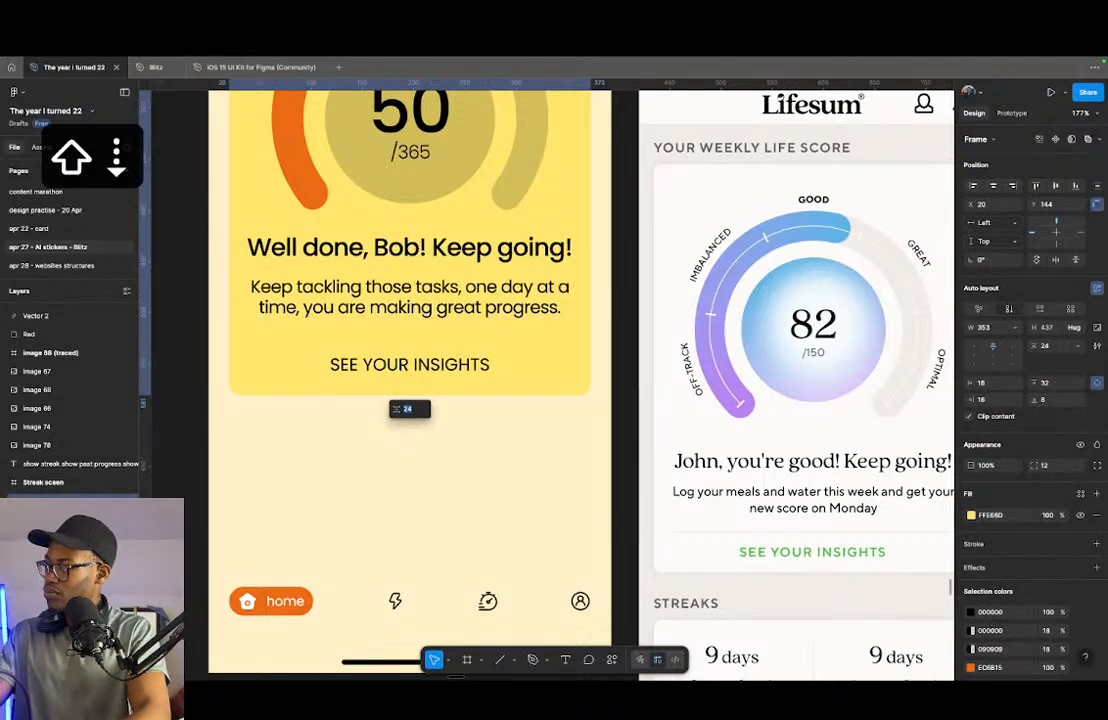
pyautogui.hotkey('shift', 'Up')
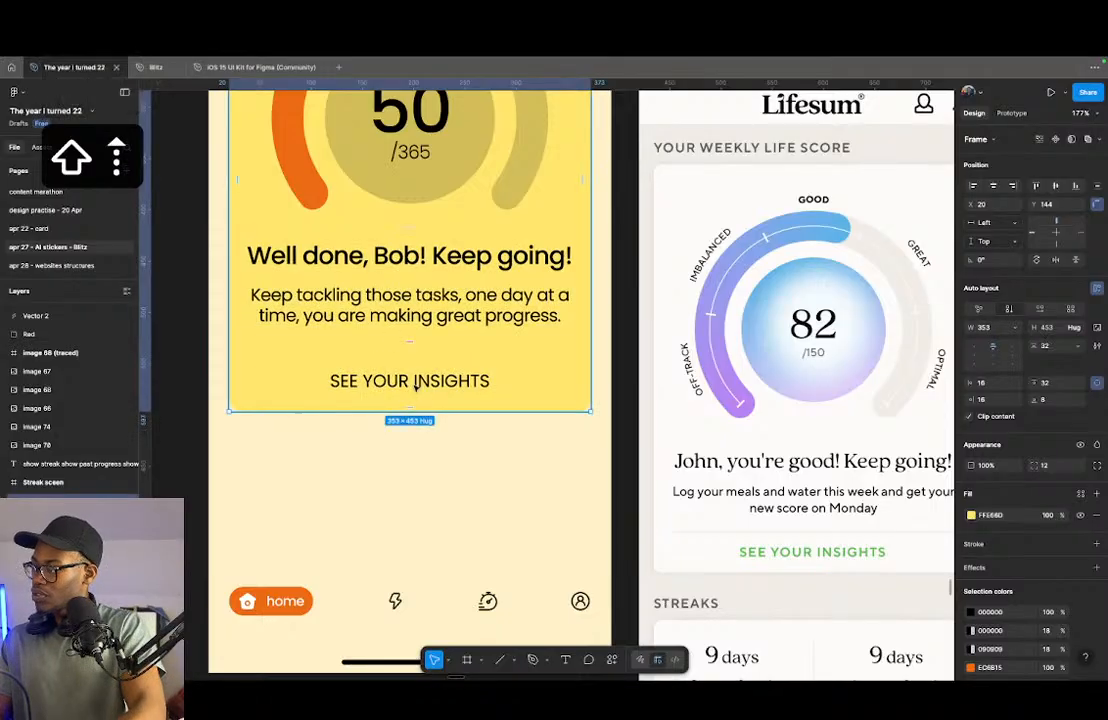
# - Add a black 1 px inside stroke to only the top edge of the insights button frame
pyautogui.click(423, 381)
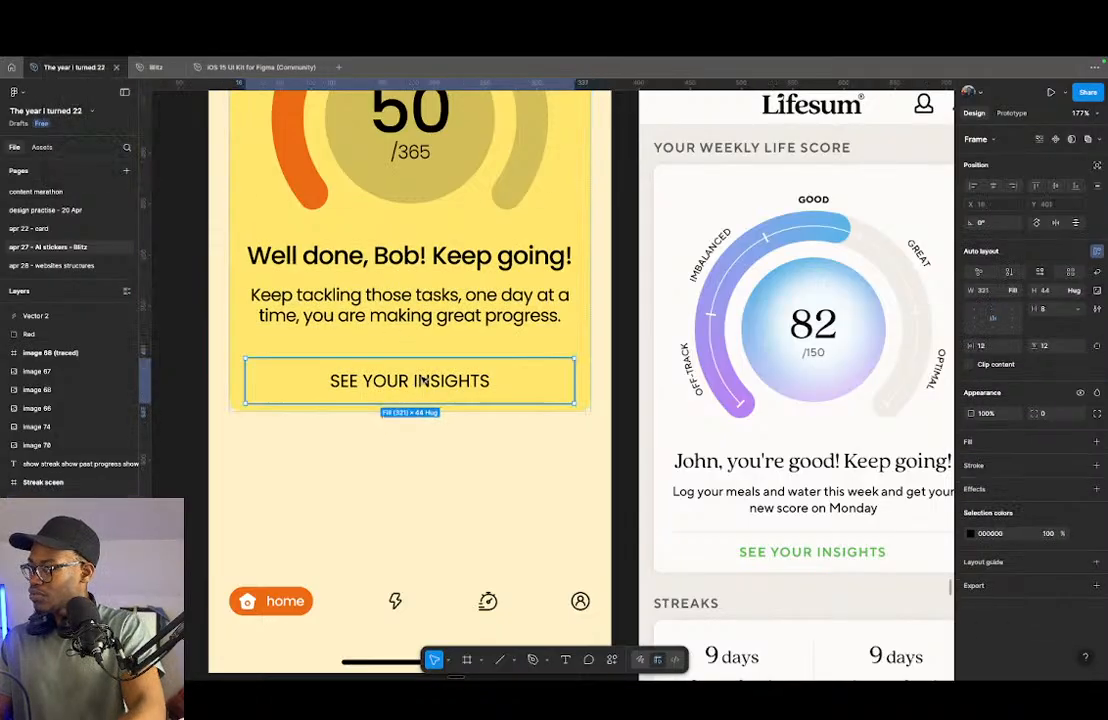
pyautogui.click(989, 467)
pyautogui.click(1097, 506)
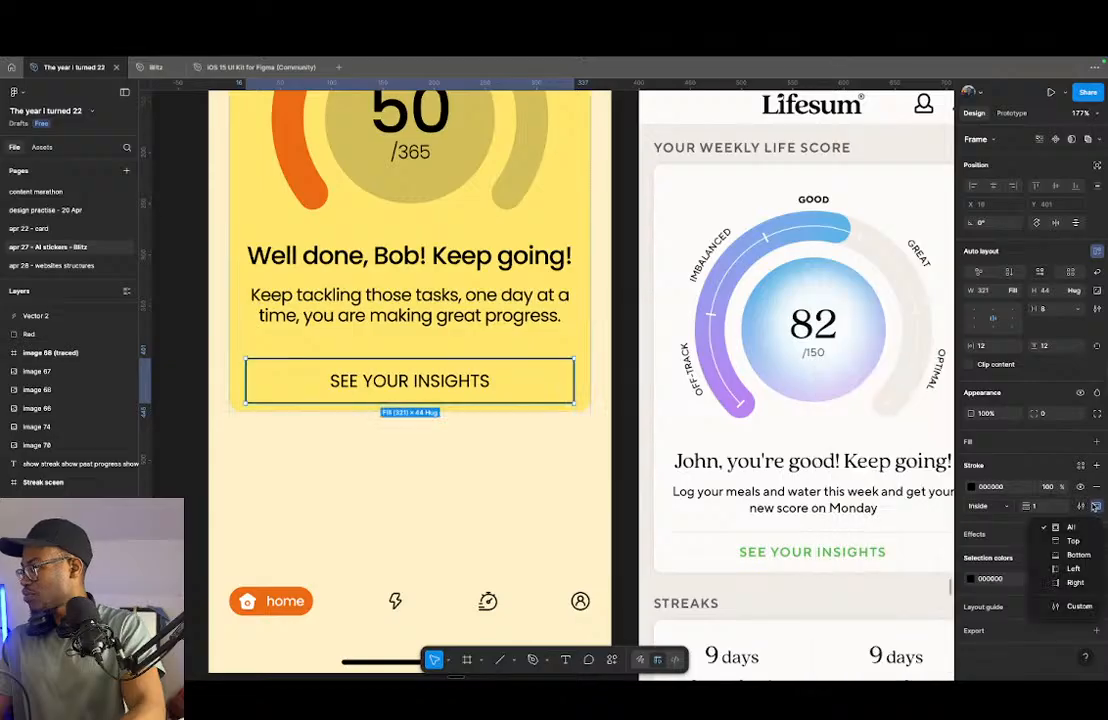
pyautogui.click(1074, 540)
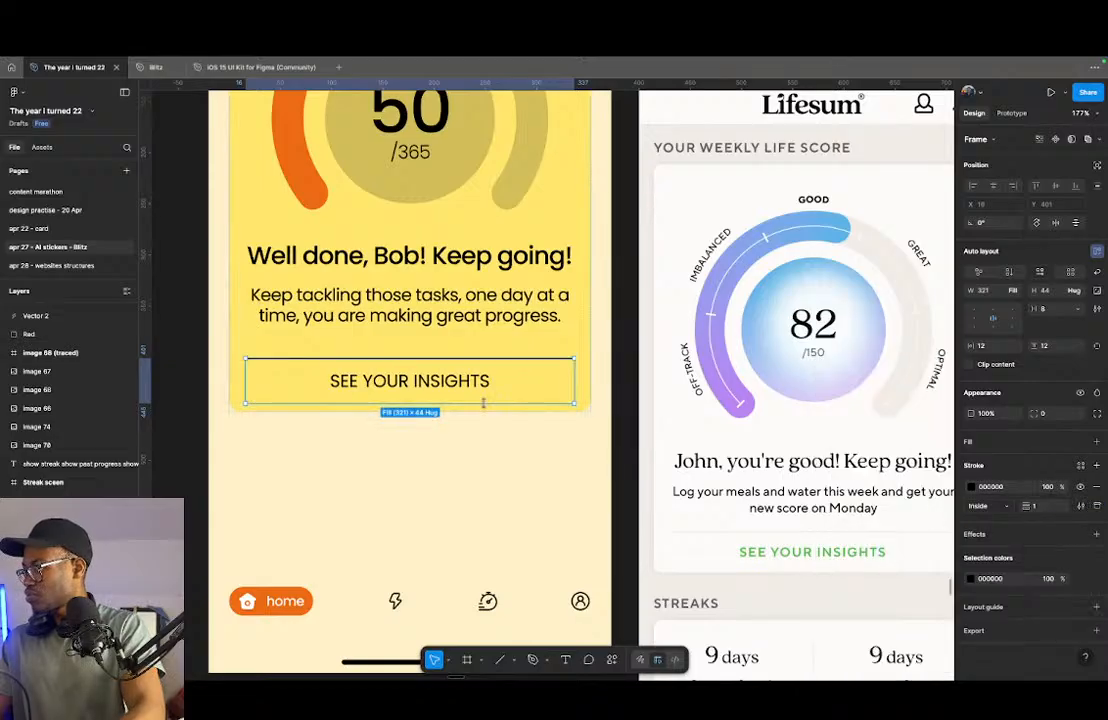
# - Try a top padding of 20 on the insights button frame, and return it to 12
pyautogui.click(409, 367)
pyautogui.hotkey('shift', 'Up')
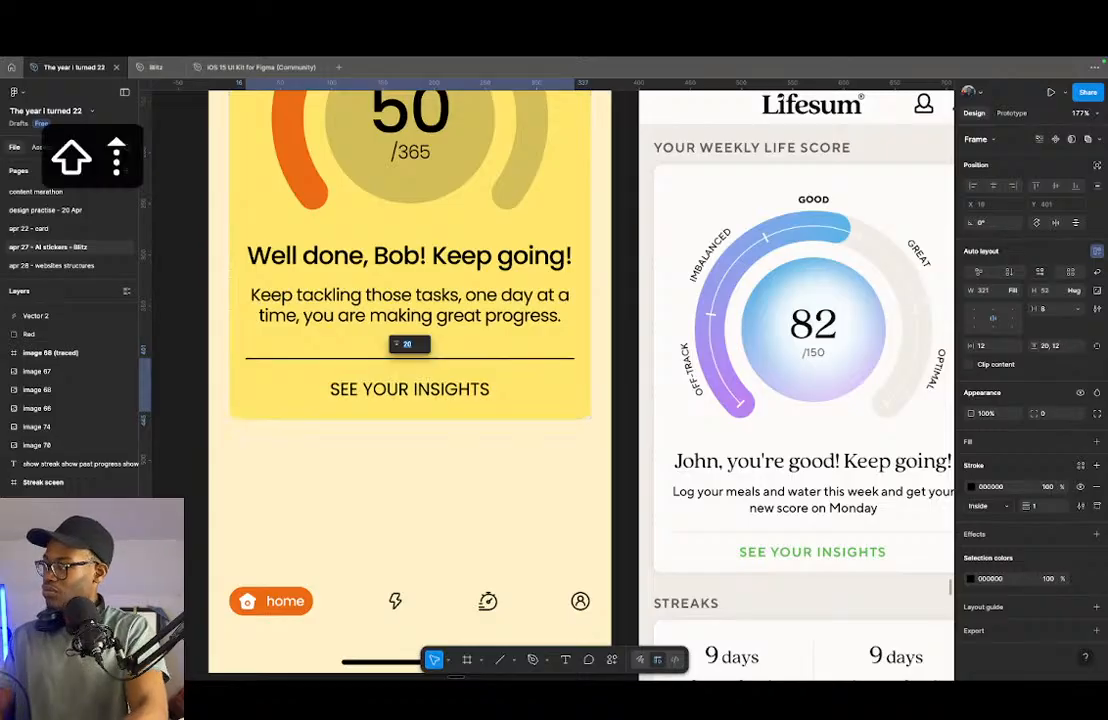
pyautogui.click(411, 358)
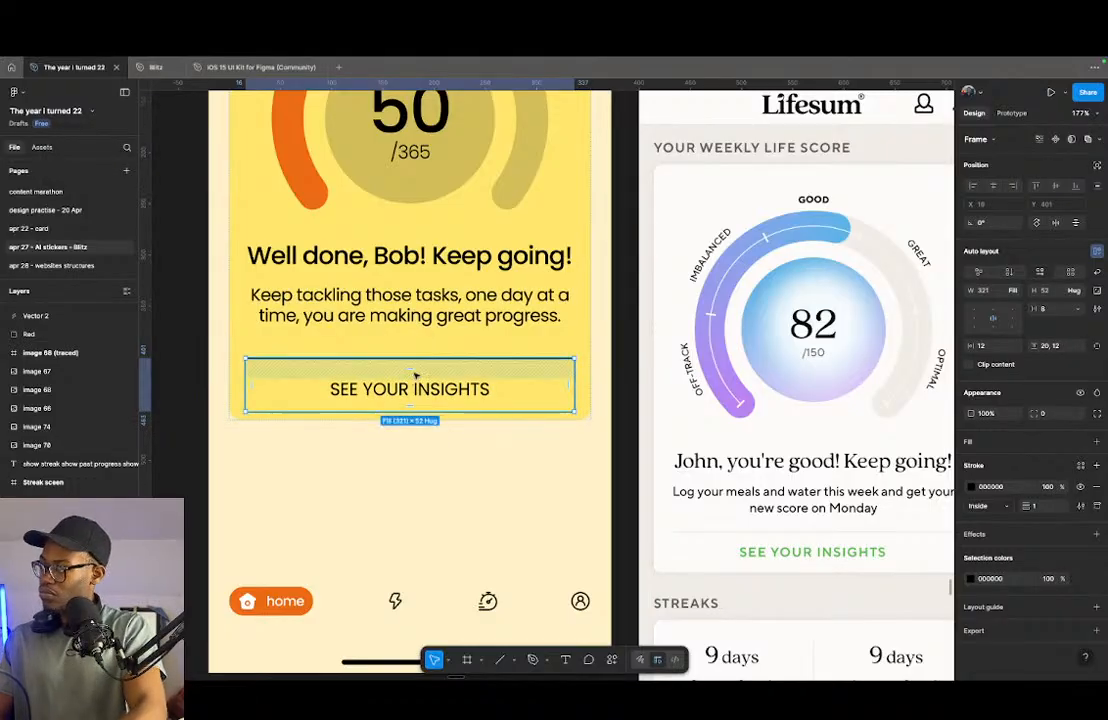
pyautogui.click(413, 369)
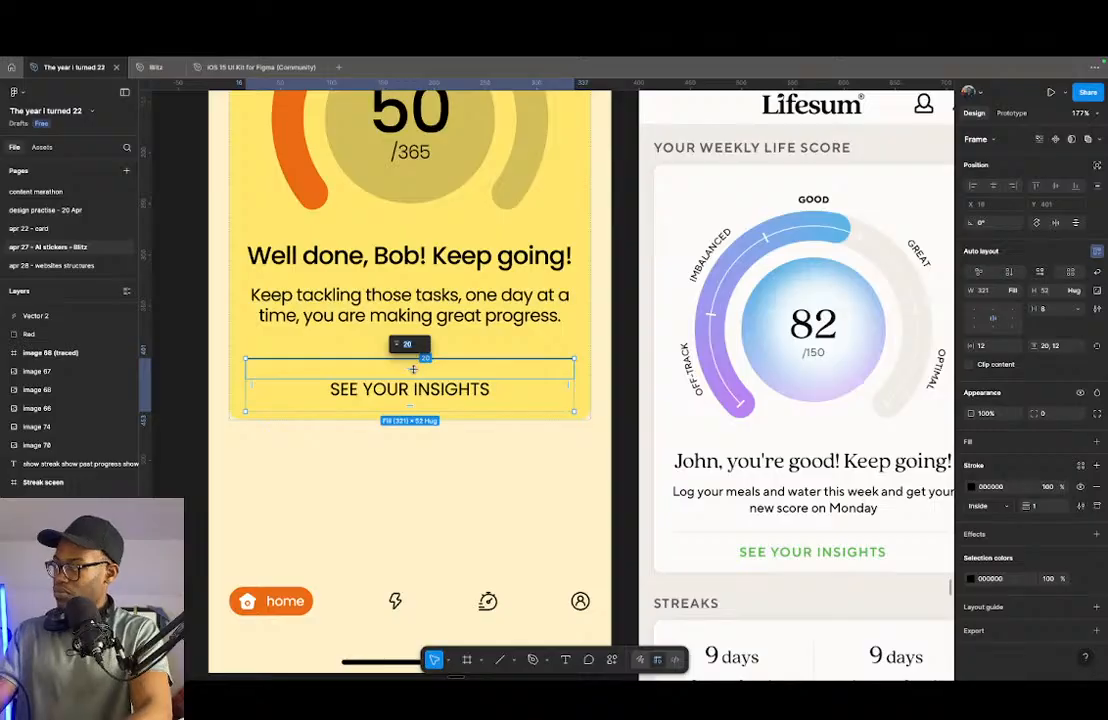
pyautogui.hotkey('shift', 'Down')
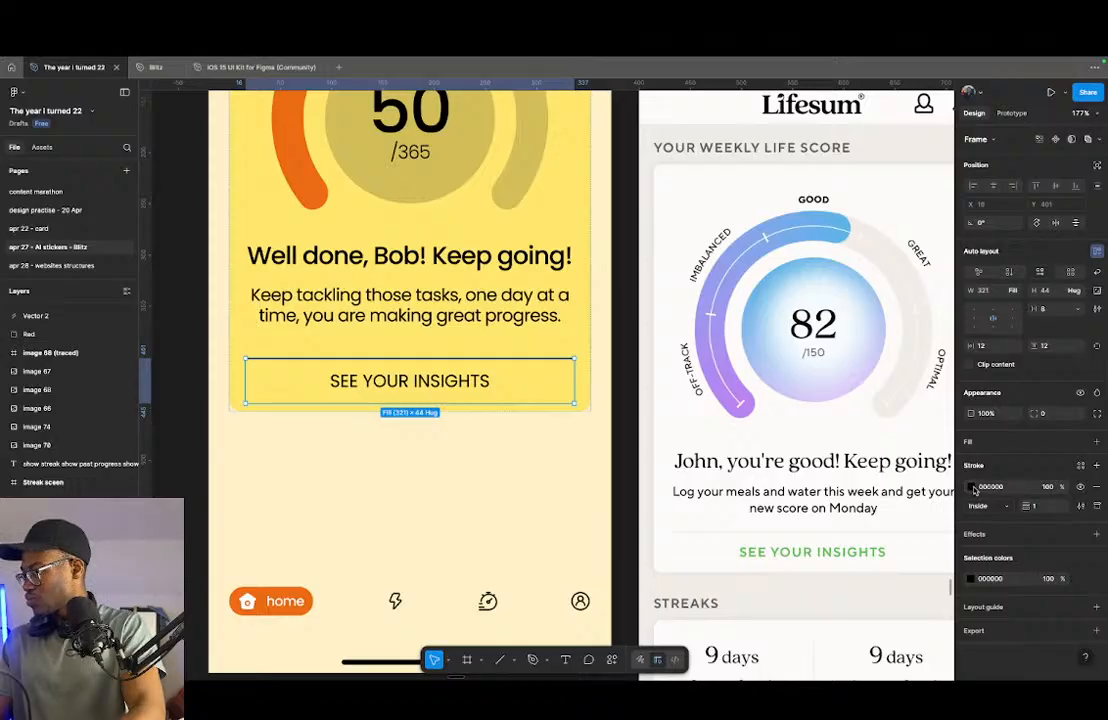
# - Change the font weight of the "SEE YOUR INSIGHTS" text to Medium
pyautogui.click(409, 381)
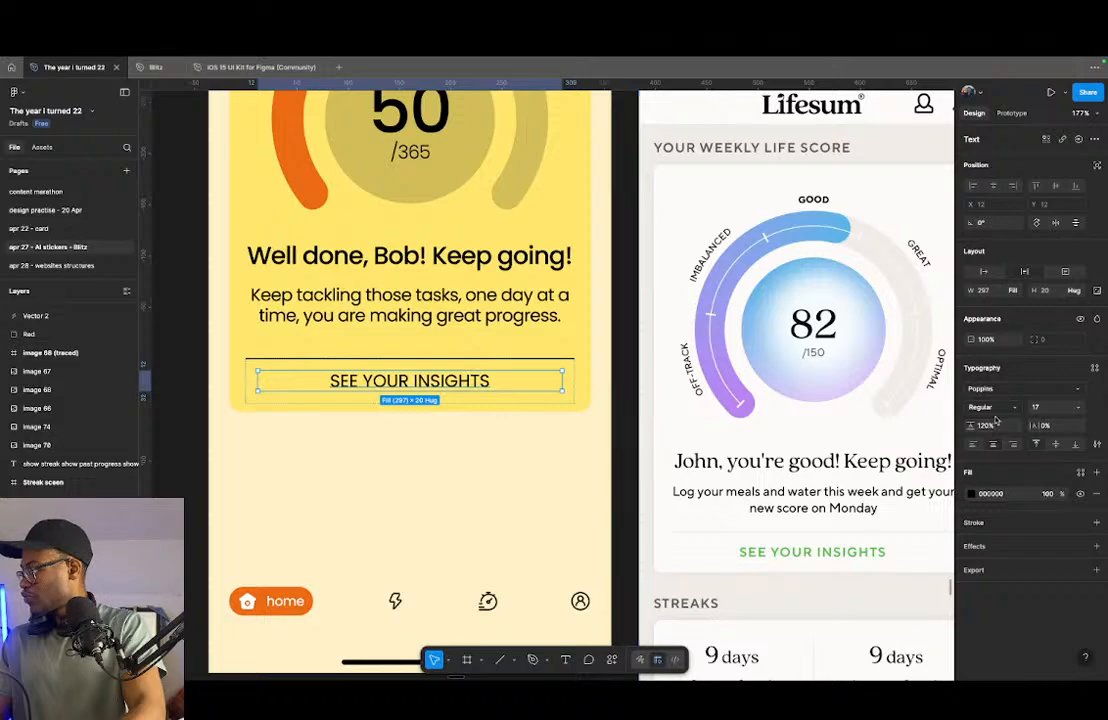
pyautogui.click(990, 408)
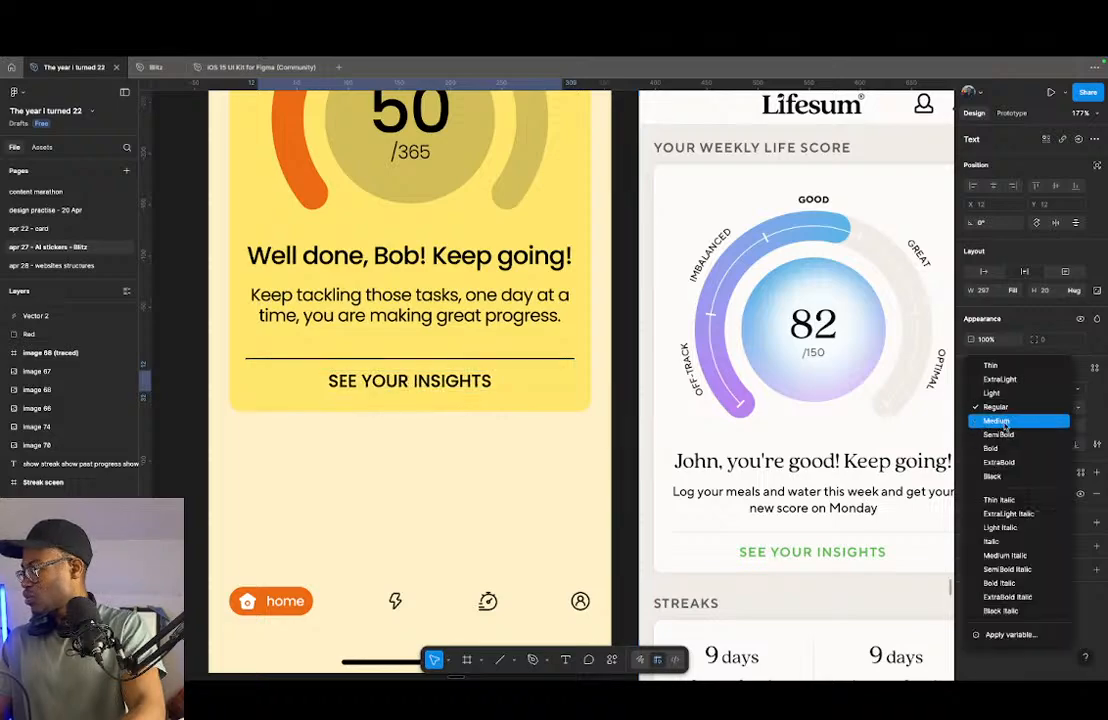
pyautogui.click(1004, 424)
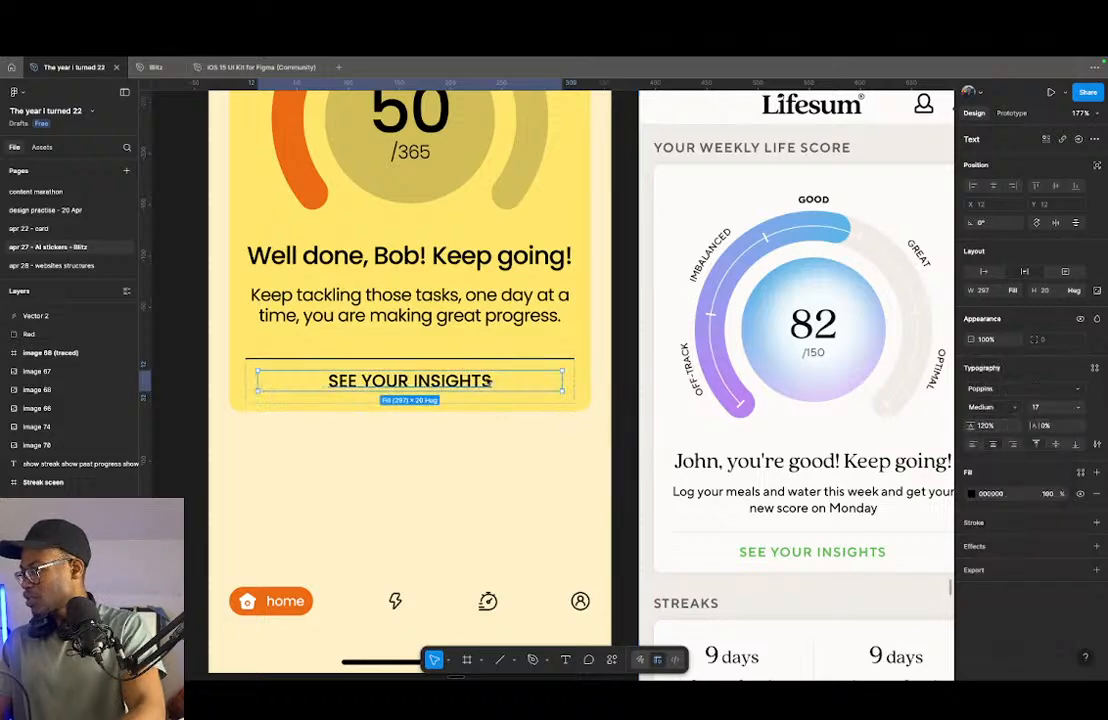
pyautogui.scroll(5, 490, 381)
pyautogui.scroll(-3, 582, 484)
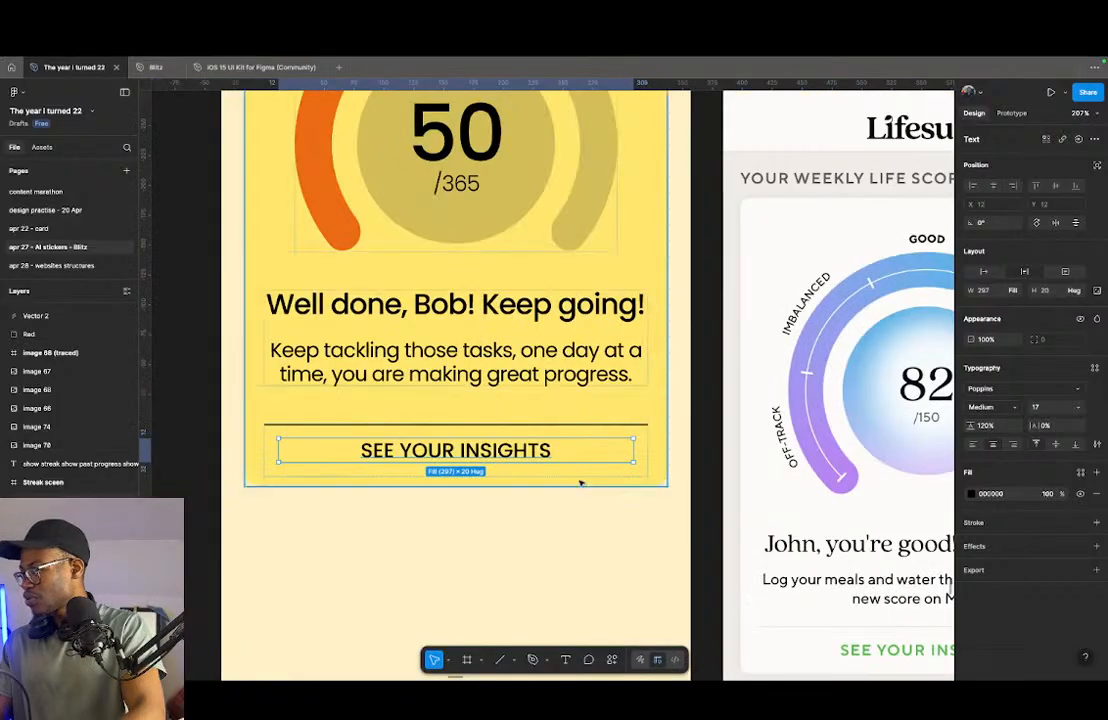
pyautogui.scroll(-3, 582, 484)
pyautogui.scroll(1, 889, 497)
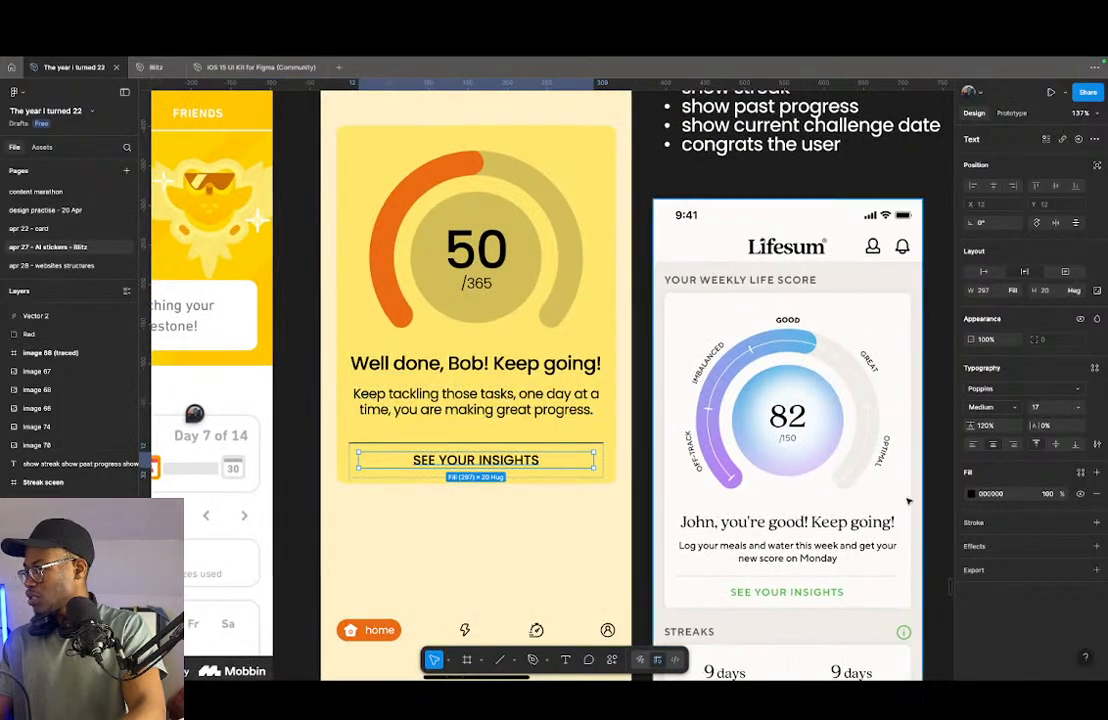
# - Try coloring the "SEE YOUR INSIGHTS" text with the green sampled from the color palette
pyautogui.click(971, 495)
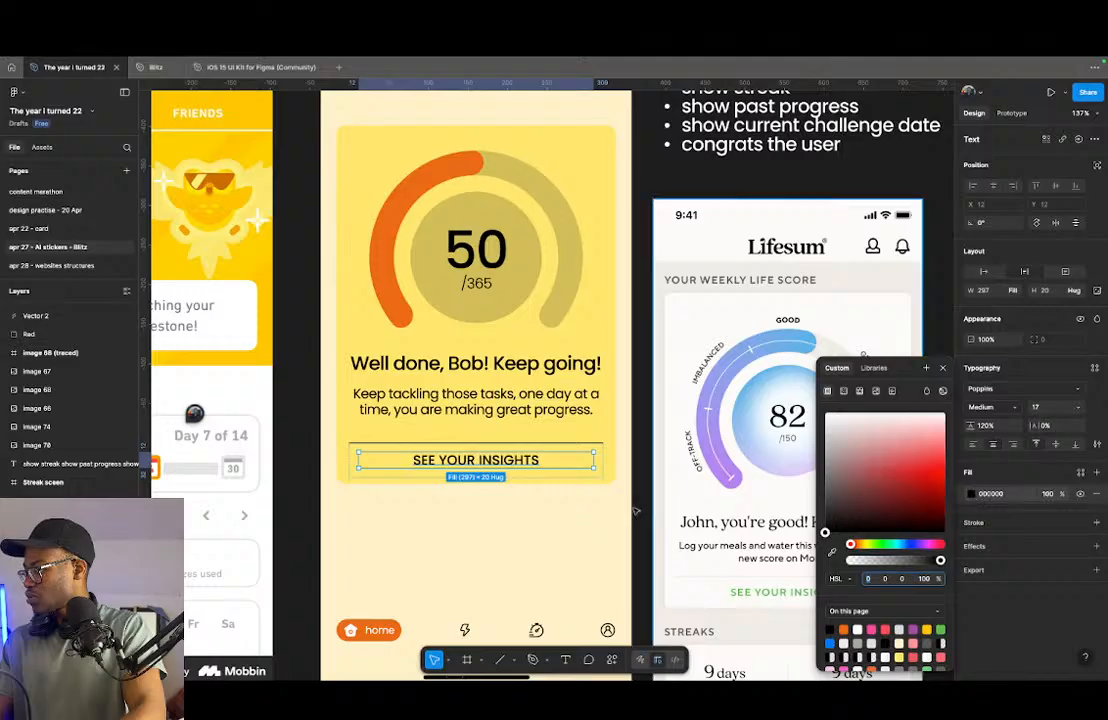
pyautogui.scroll(-3, 585, 519)
pyautogui.click(830, 553)
pyautogui.scroll(3, 430, 440)
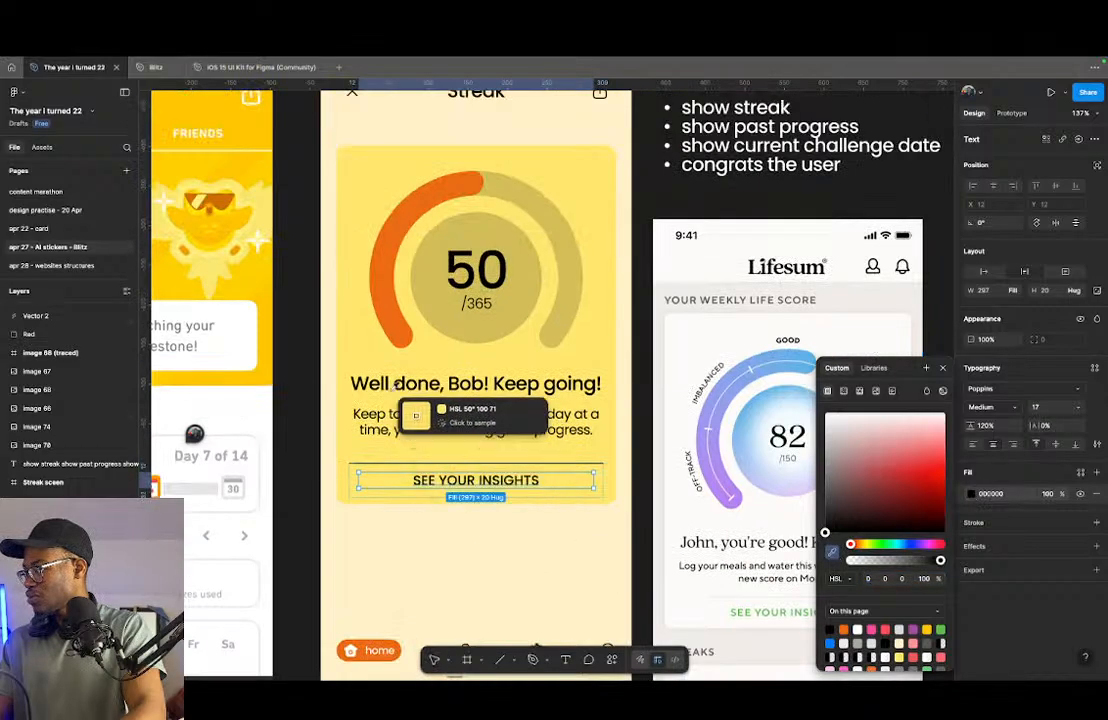
pyautogui.scroll(-1, 432, 390)
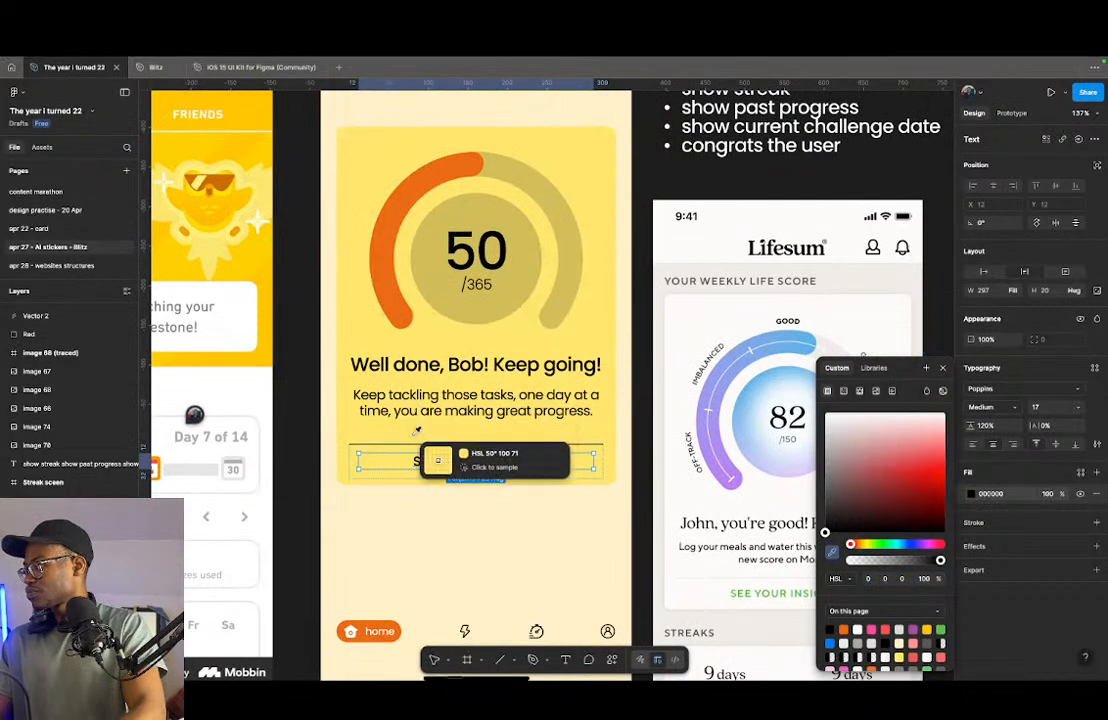
pyautogui.scroll(-7, 428, 430)
pyautogui.scroll(-3, 457, 570)
pyautogui.scroll(3, 459, 546)
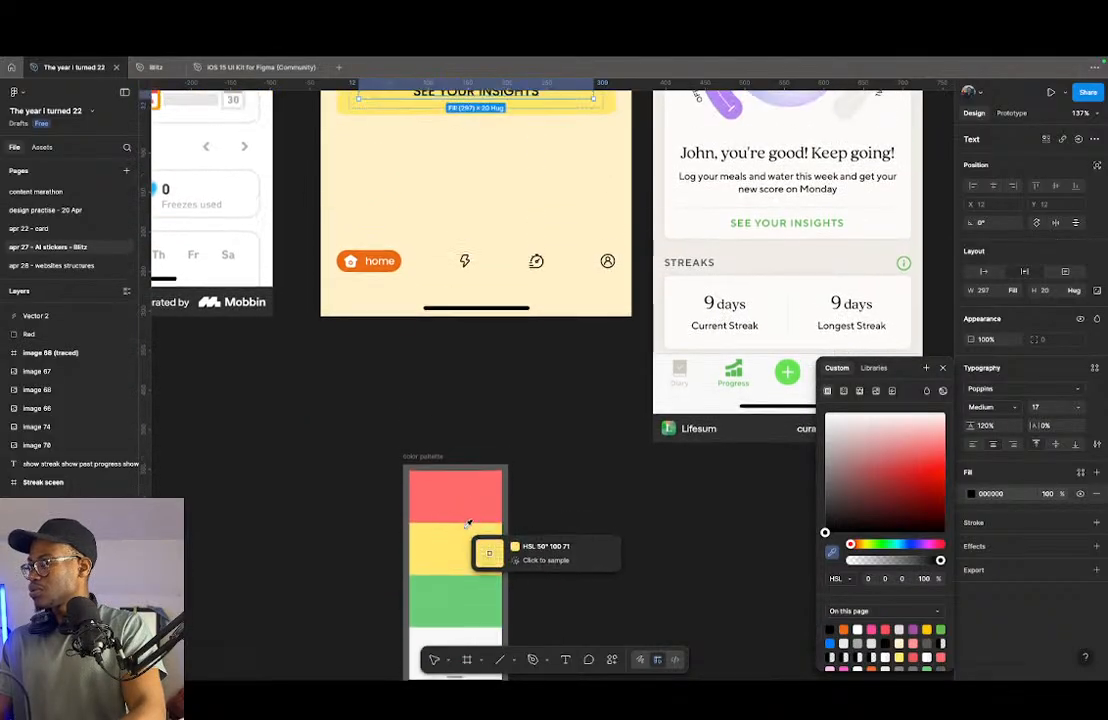
pyautogui.click(455, 595)
pyautogui.scroll(3, 519, 475)
pyautogui.scroll(-3, 519, 475)
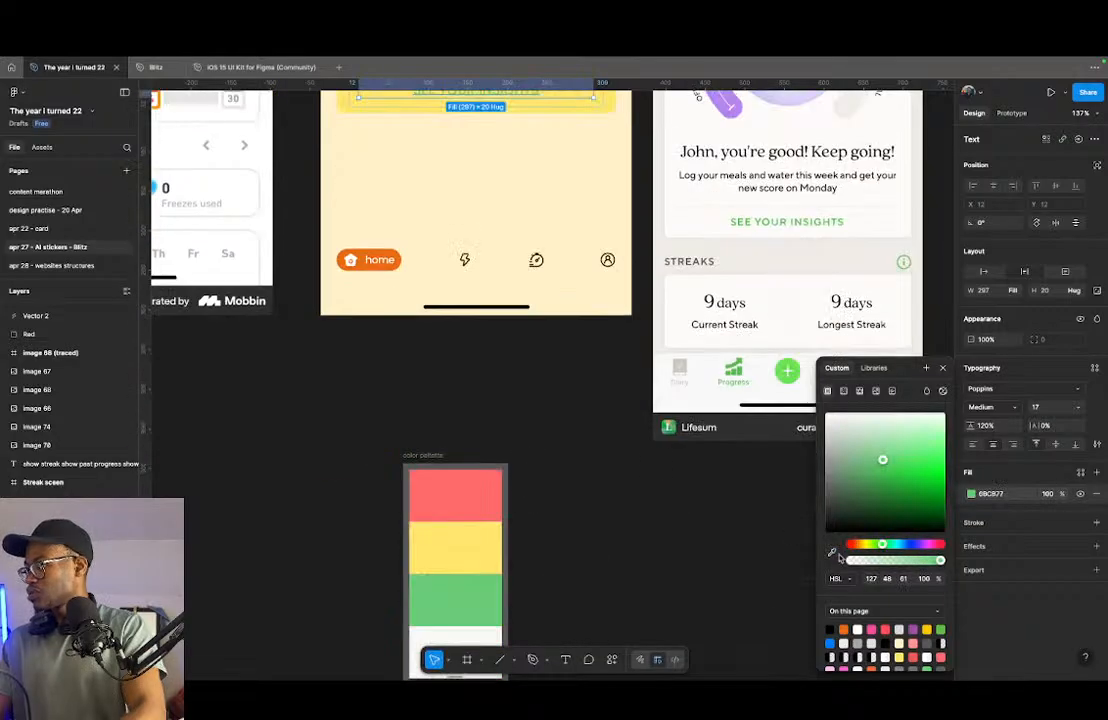
# - Try coloring the "SEE YOUR INSIGHTS" text with the red sampled from the color palette
pyautogui.click(833, 553)
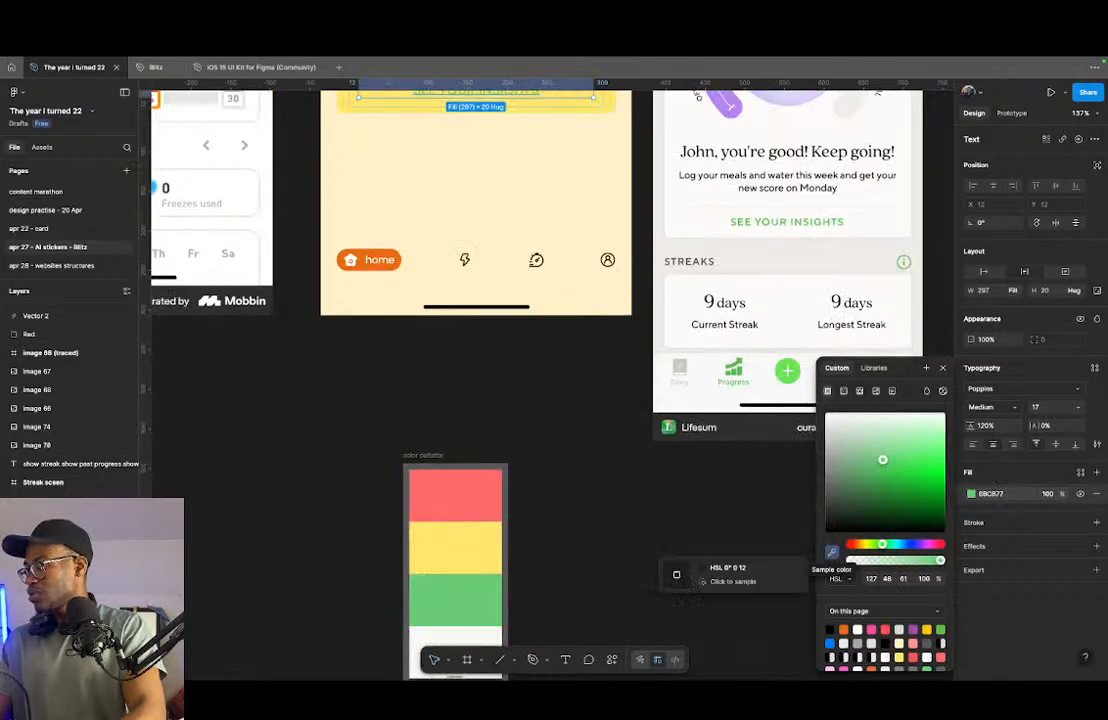
pyautogui.click(453, 487)
pyautogui.scroll(5, 500, 450)
pyautogui.press('Escape')
pyautogui.press('Escape')
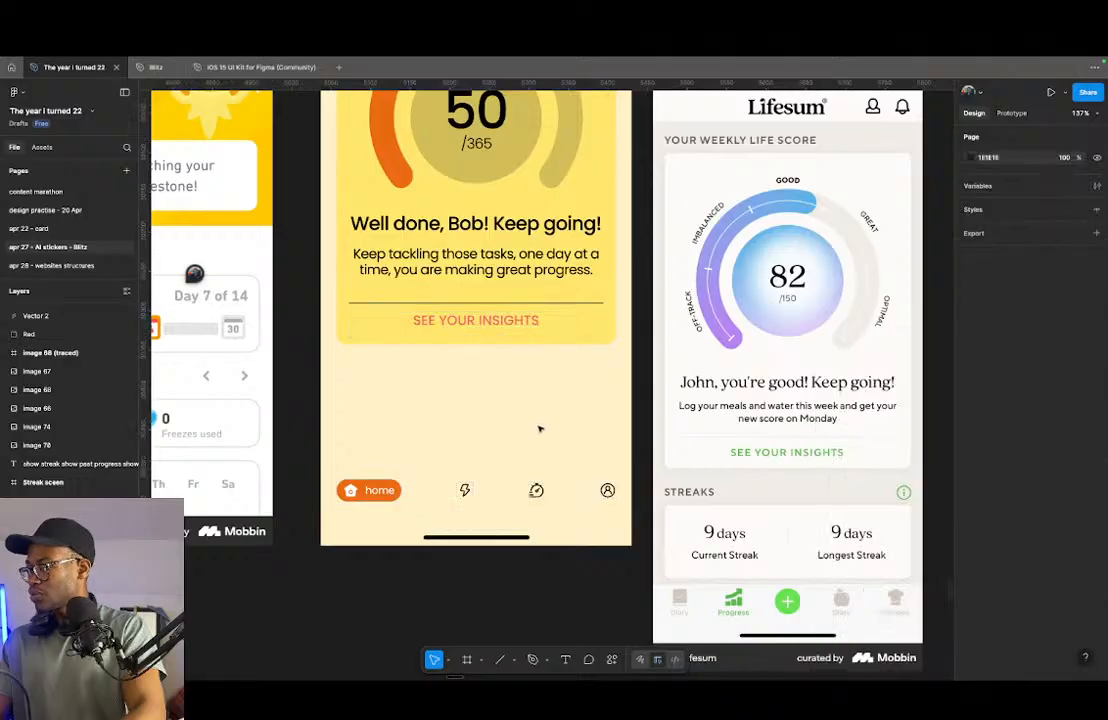
# - Set the fill of the "SEE YOUR INSIGHTS" text back to black
pyautogui.scroll(2, 539, 429)
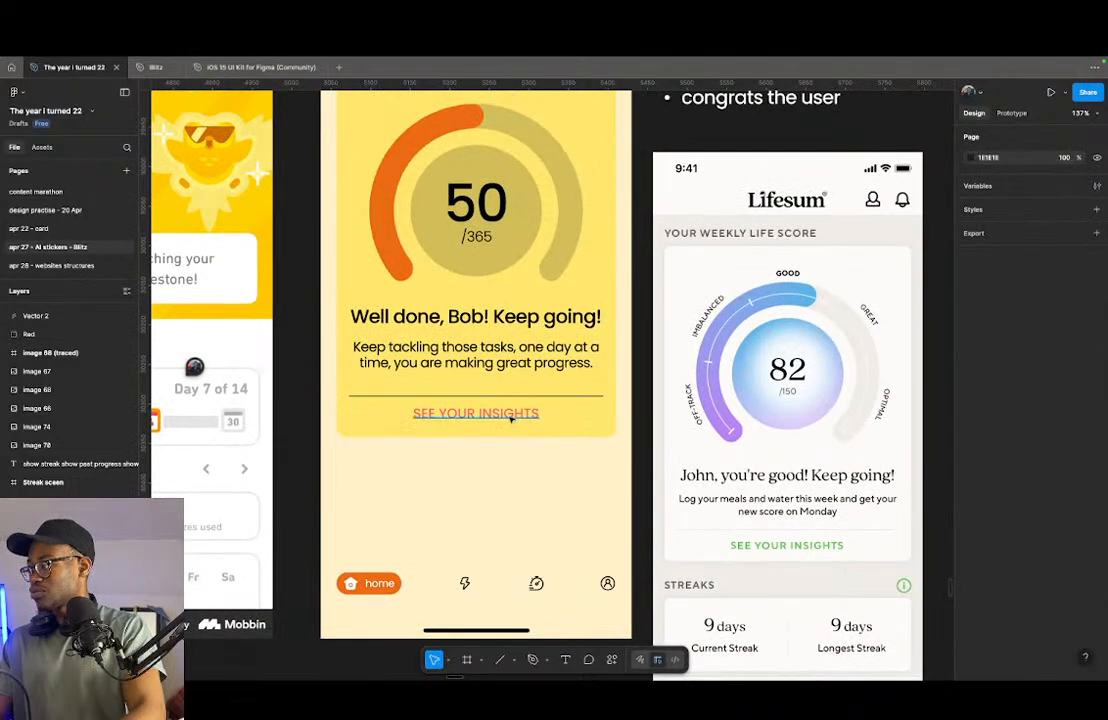
pyautogui.click(509, 416)
pyautogui.click(972, 494)
pyautogui.moveTo(888, 477); pyautogui.dragTo(762, 556)
pyautogui.press('Escape')
pyautogui.press('Escape')
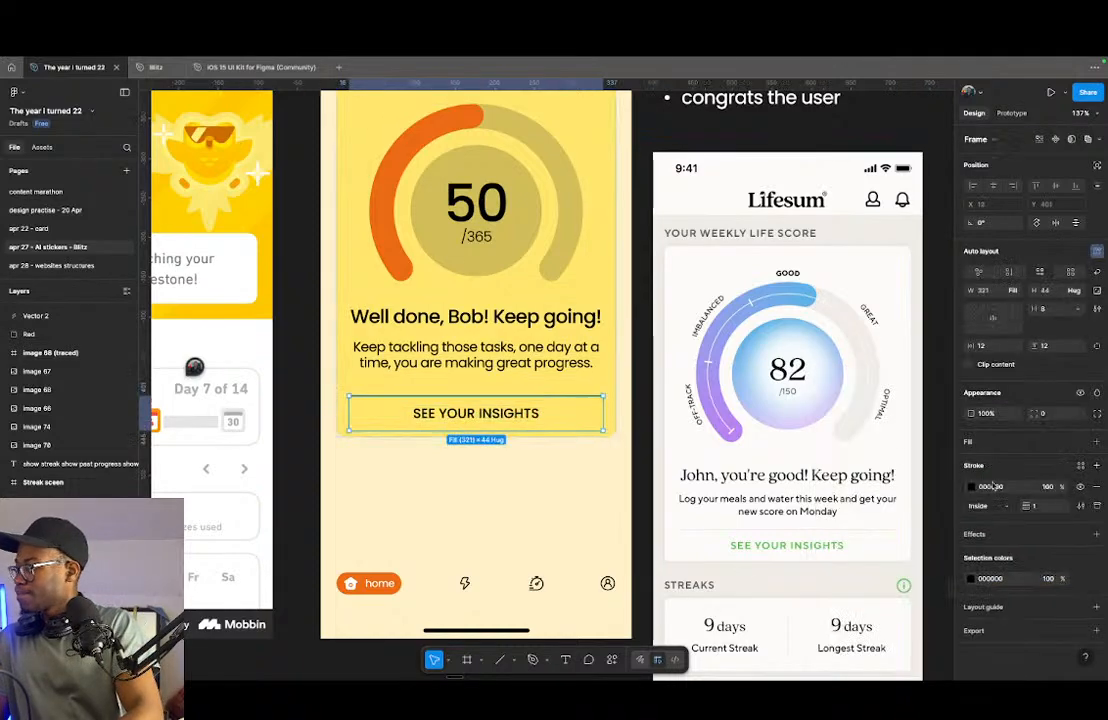
# - Set the opacity of the insights button frame's black top stroke to 20%
pyautogui.click(972, 487)
pyautogui.moveTo(824, 525)
pyautogui.mouseDown()
pyautogui.moveTo(878, 502)
pyautogui.moveTo(826, 477)
pyautogui.moveTo(815, 437)
pyautogui.moveTo(822, 535)
pyautogui.mouseUp()
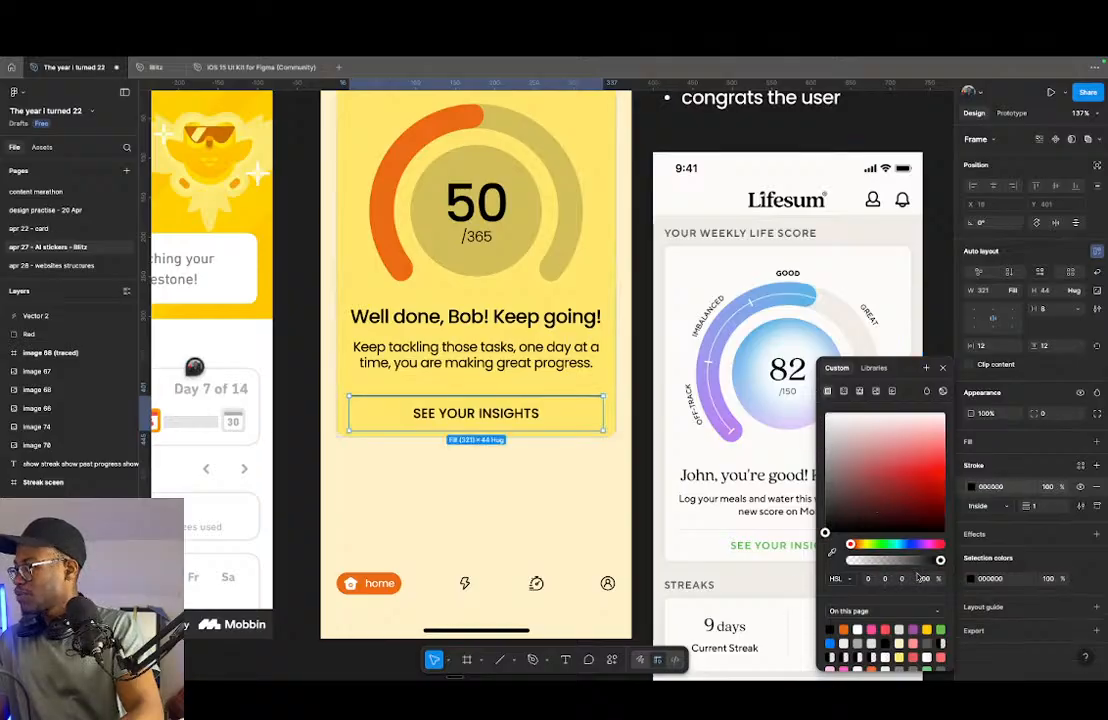
pyautogui.write('20')
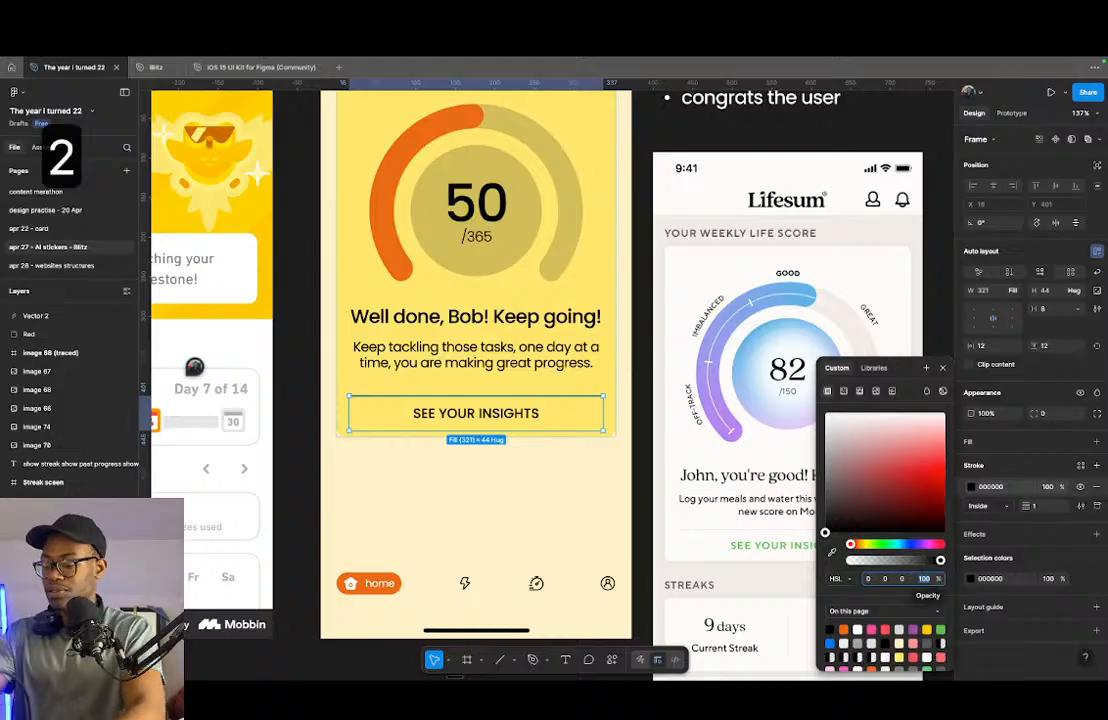
pyautogui.press('Return')
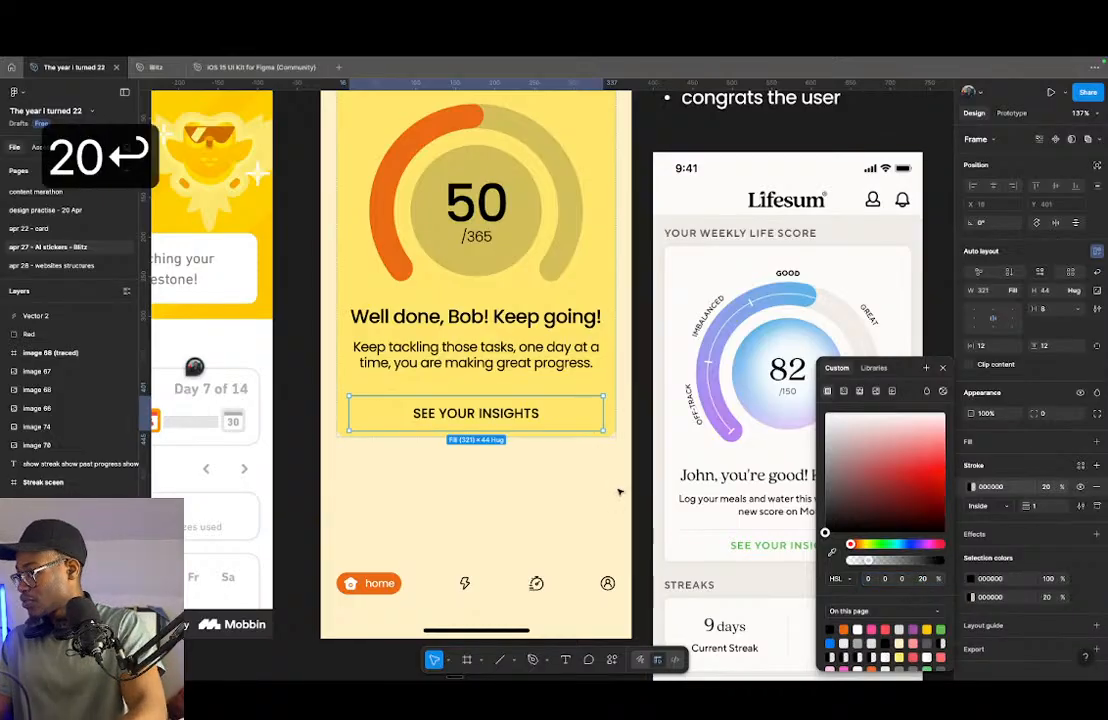
pyautogui.click(620, 488)
pyautogui.scroll(10, 601, 408)
pyautogui.scroll(-10, 604, 331)
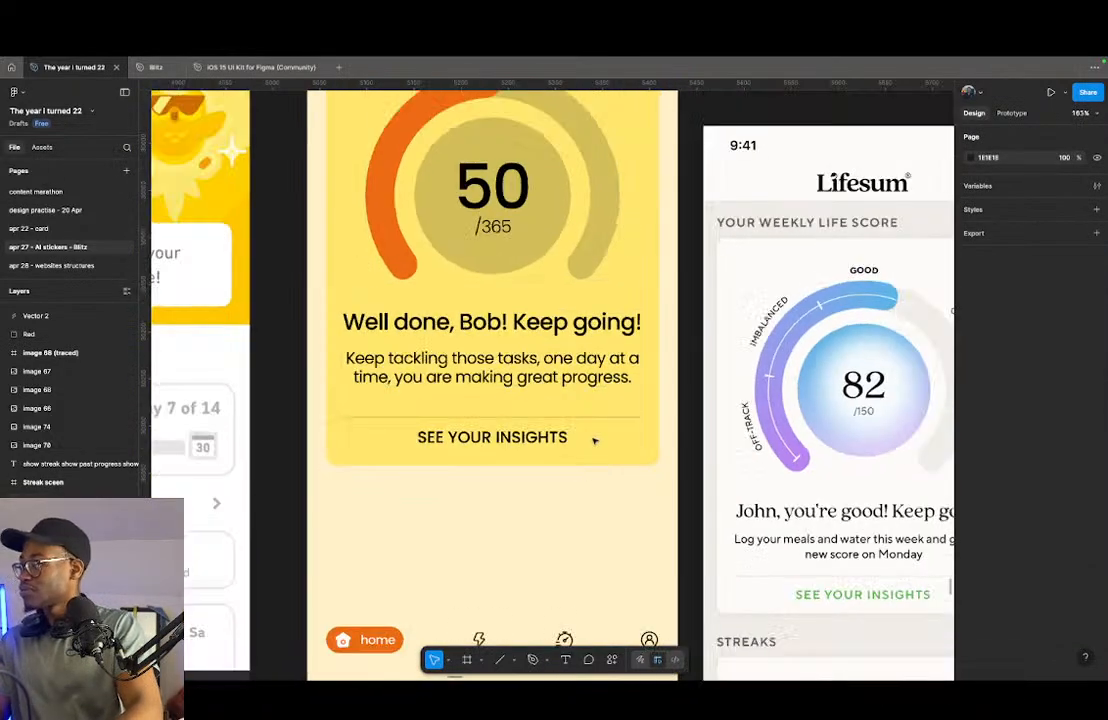
# - Nudge the yellow card up toward the Streak header to Y 135
pyautogui.scroll(-3, 586, 514)
pyautogui.click(455, 432)
pyautogui.scroll(10, 574, 490)
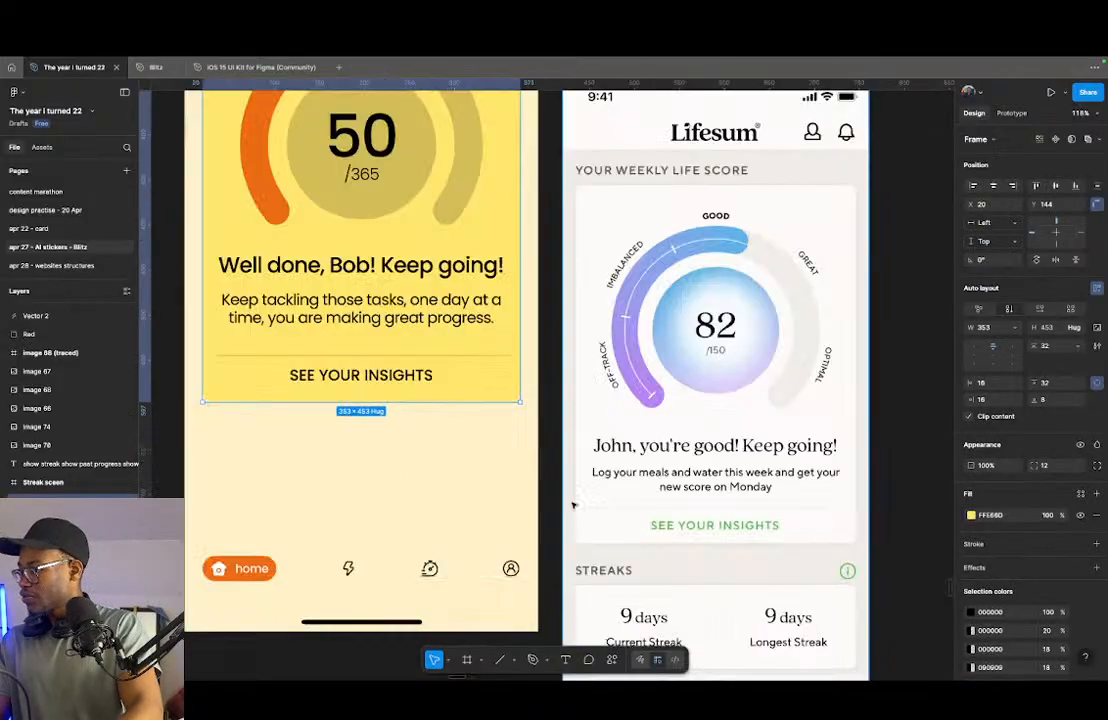
pyautogui.scroll(-10, 501, 444)
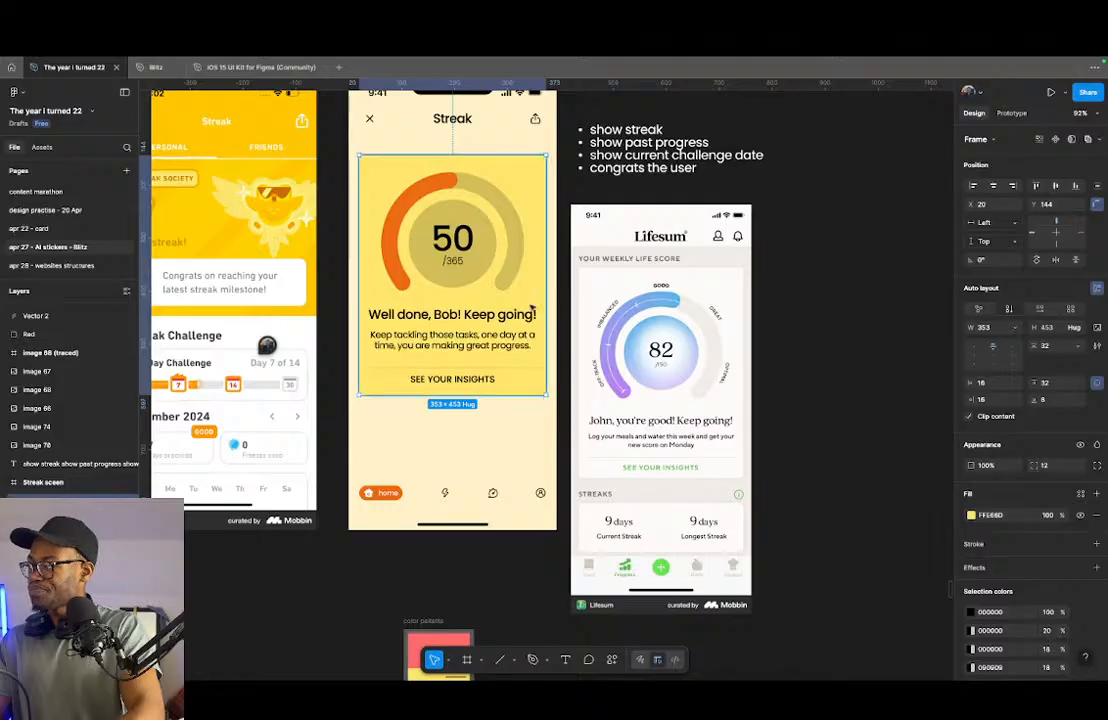
pyautogui.hotkey('alt', 'Up')
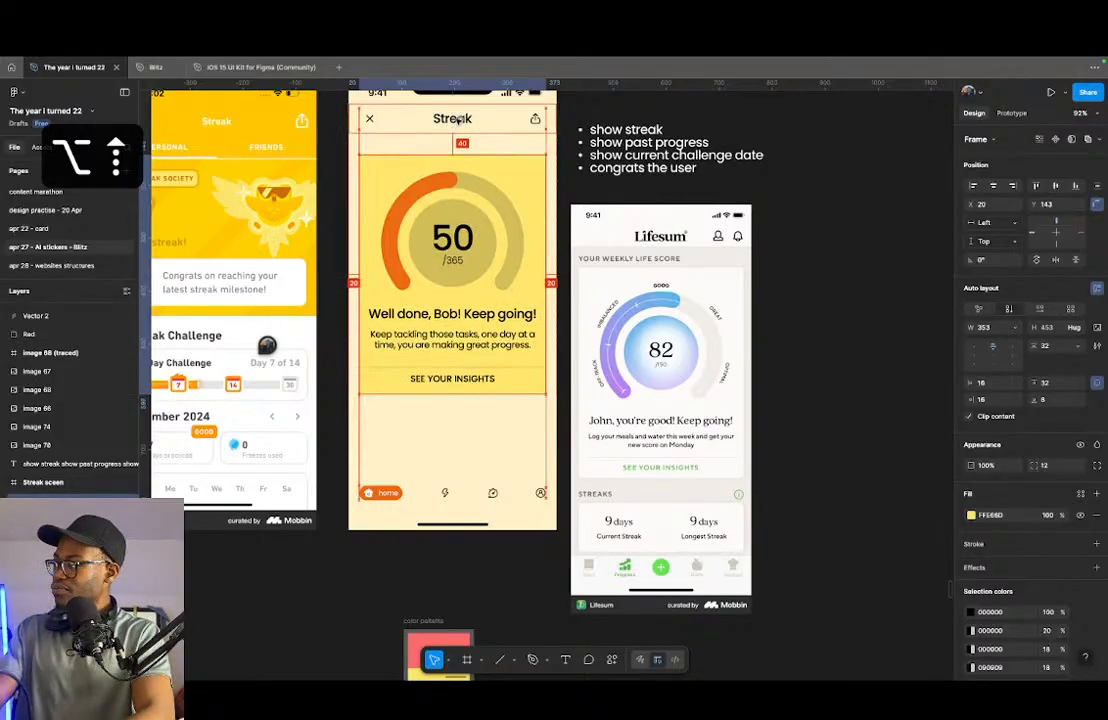
pyautogui.hotkey('alt', 'shift', 'Up')
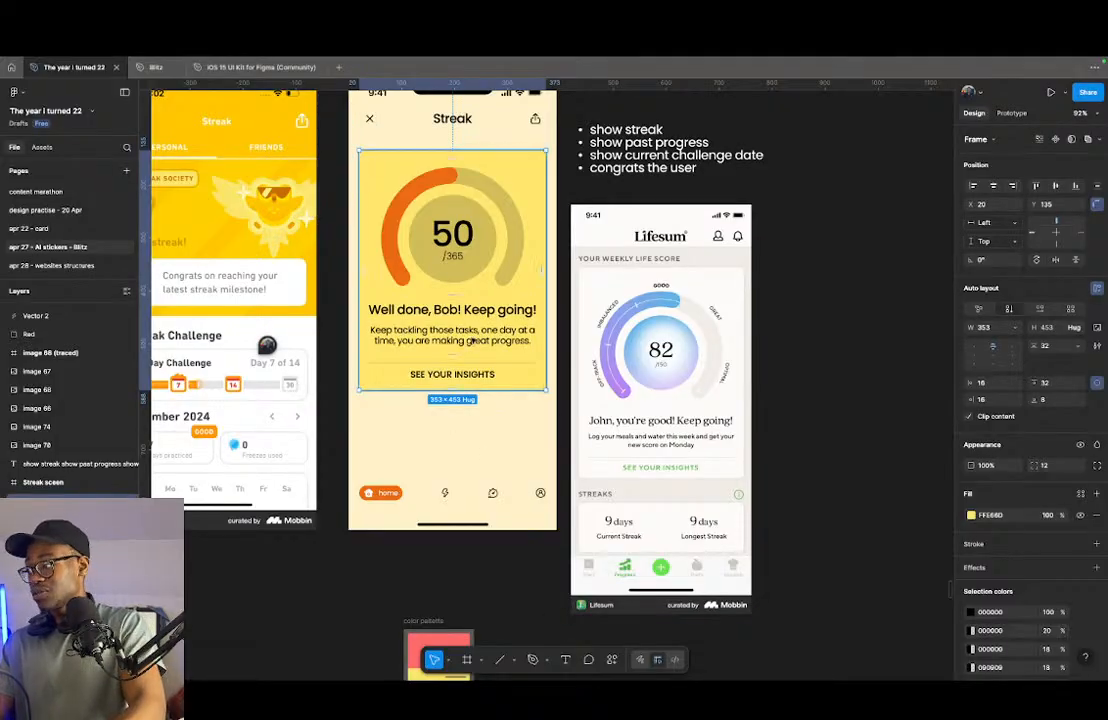
# - Duplicate the yellow card and place the copy directly below the original at Y 608
pyautogui.moveTo(474, 264); pyautogui.dragTo(474, 447)
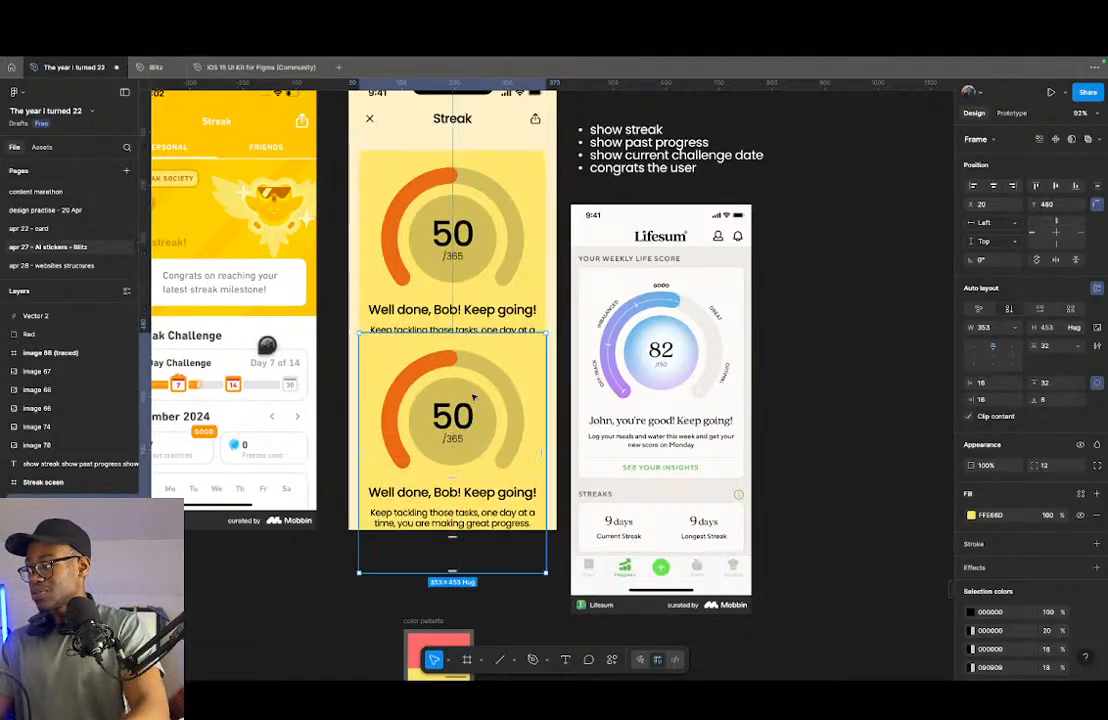
pyautogui.moveTo(477, 397); pyautogui.dragTo(481, 436)
pyautogui.scroll(-1, 487, 360)
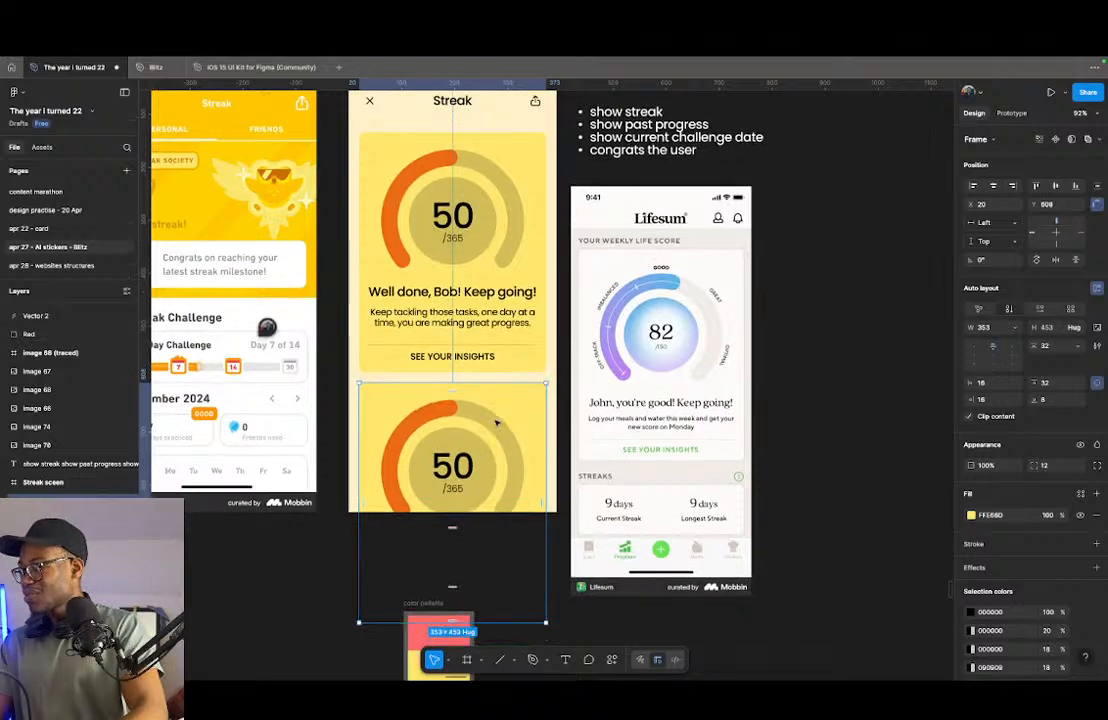
# - Rename both yellow cards "steak" and move the lower card down to Y 652
pyautogui.keyDown('shift'); pyautogui.click(493, 284); pyautogui.keyUp('shift')
pyautogui.press('super+r')
pyautogui.write('steak')
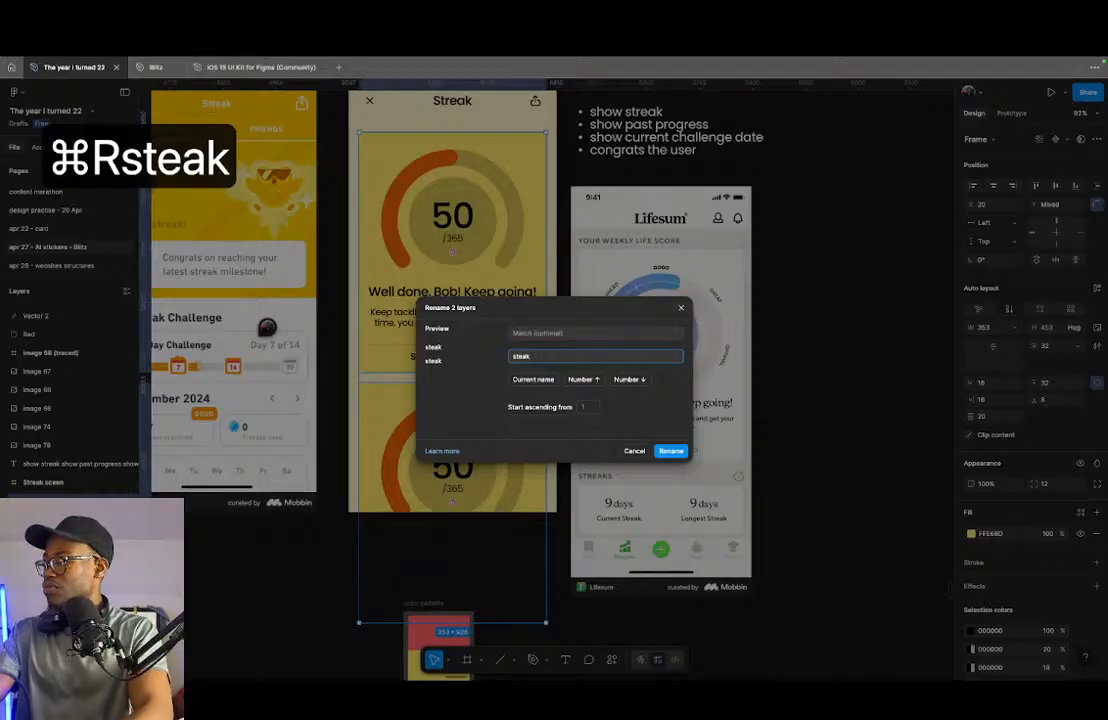
pyautogui.press('Return')
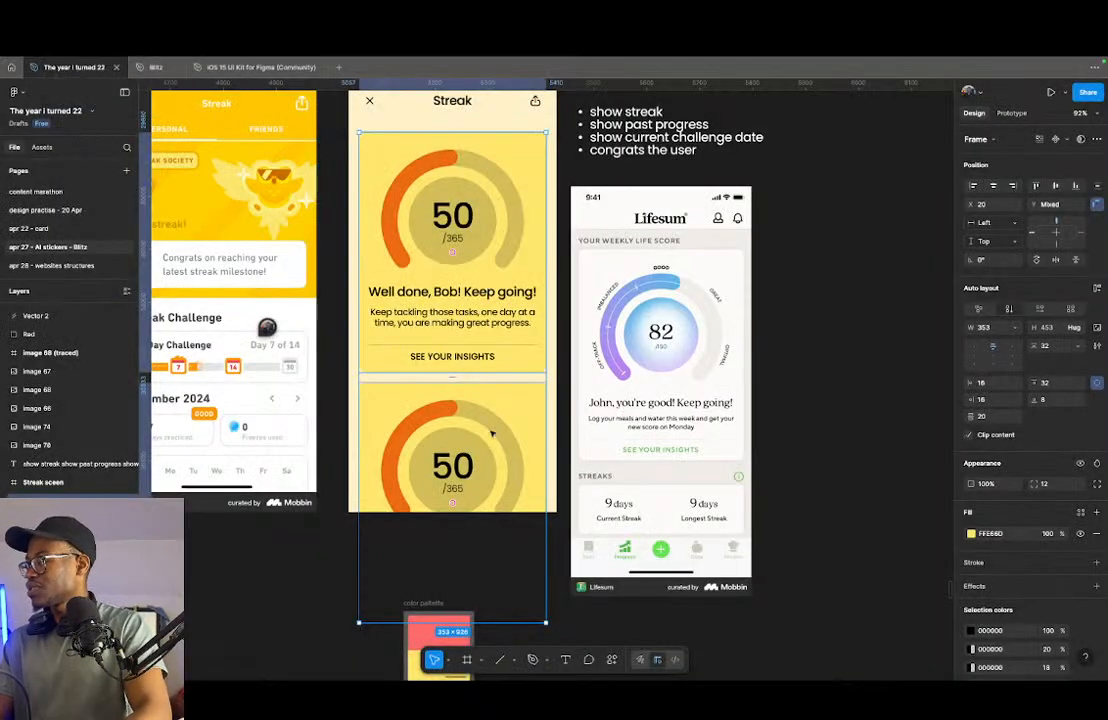
pyautogui.click(452, 420)
pyautogui.moveTo(470, 416); pyautogui.dragTo(470, 440)
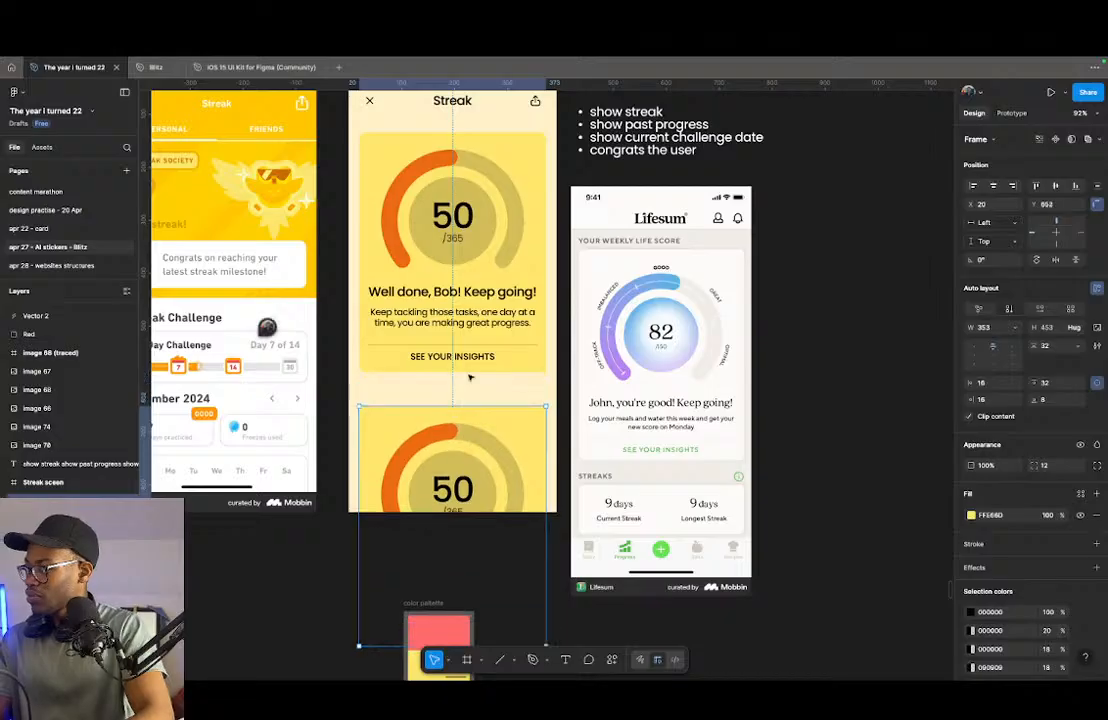
# - Place a copy of the "Well done" headline in the gap between the two yellow cards and change its text to "Streaks"
pyautogui.keyDown('super'); pyautogui.click(475, 290); pyautogui.keyUp('super')
pyautogui.moveTo(464, 297); pyautogui.dragTo(457, 412)
pyautogui.press('Return')
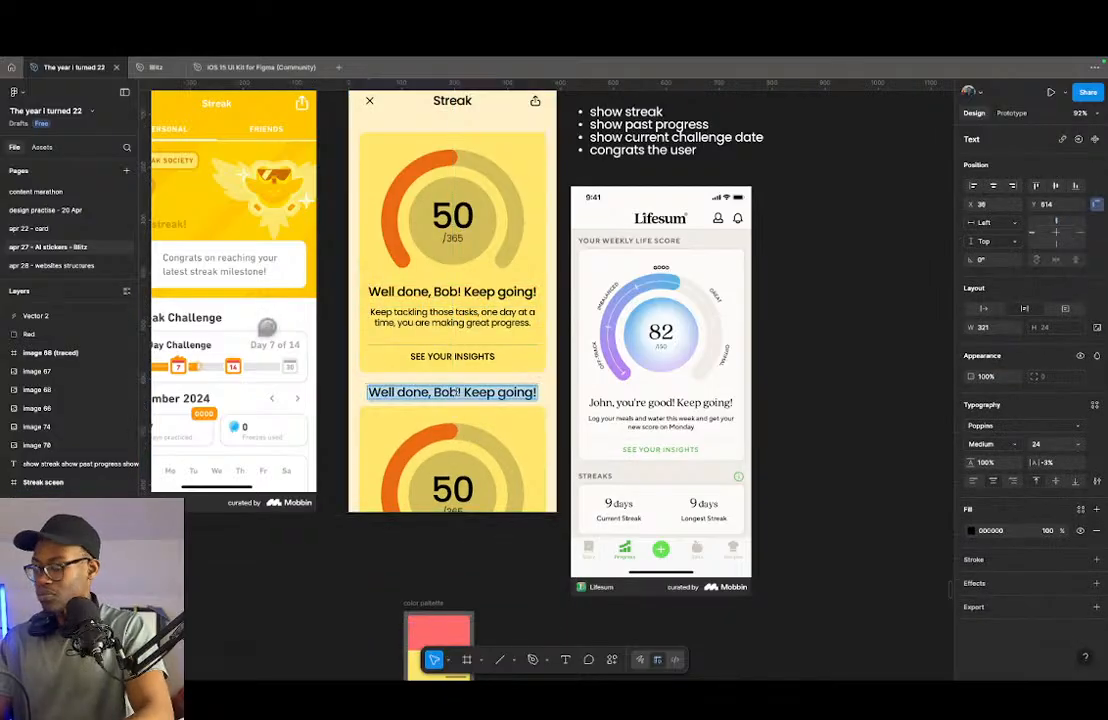
pyautogui.write('Streak')
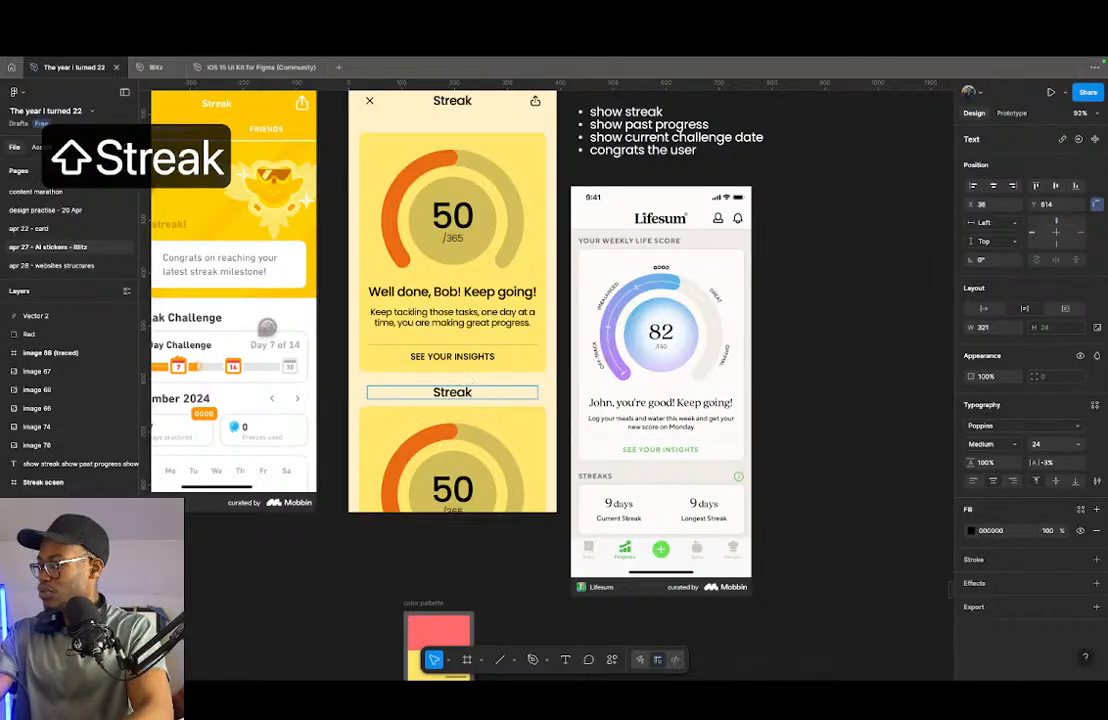
pyautogui.write('s')
pyautogui.press('Escape')
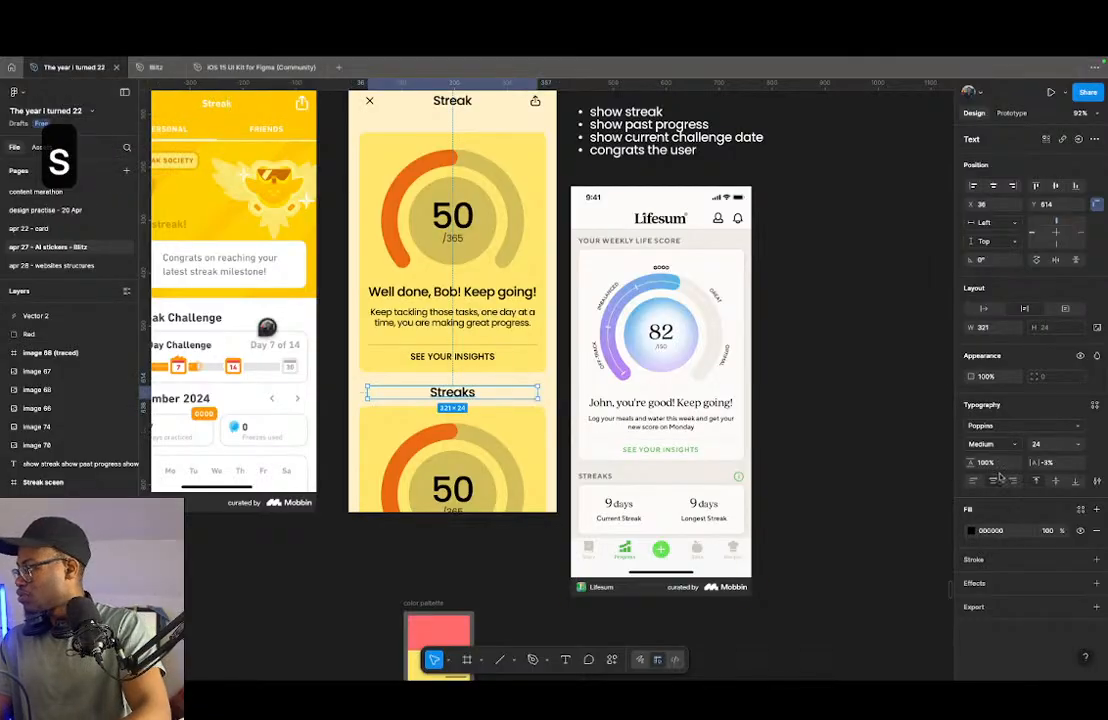
# - Set the Streaks heading to uppercase, widen its text box to the card width of 353, and left-align the text
pyautogui.click(1097, 481)
pyautogui.click(898, 532)
pyautogui.scroll(5, 368, 376)
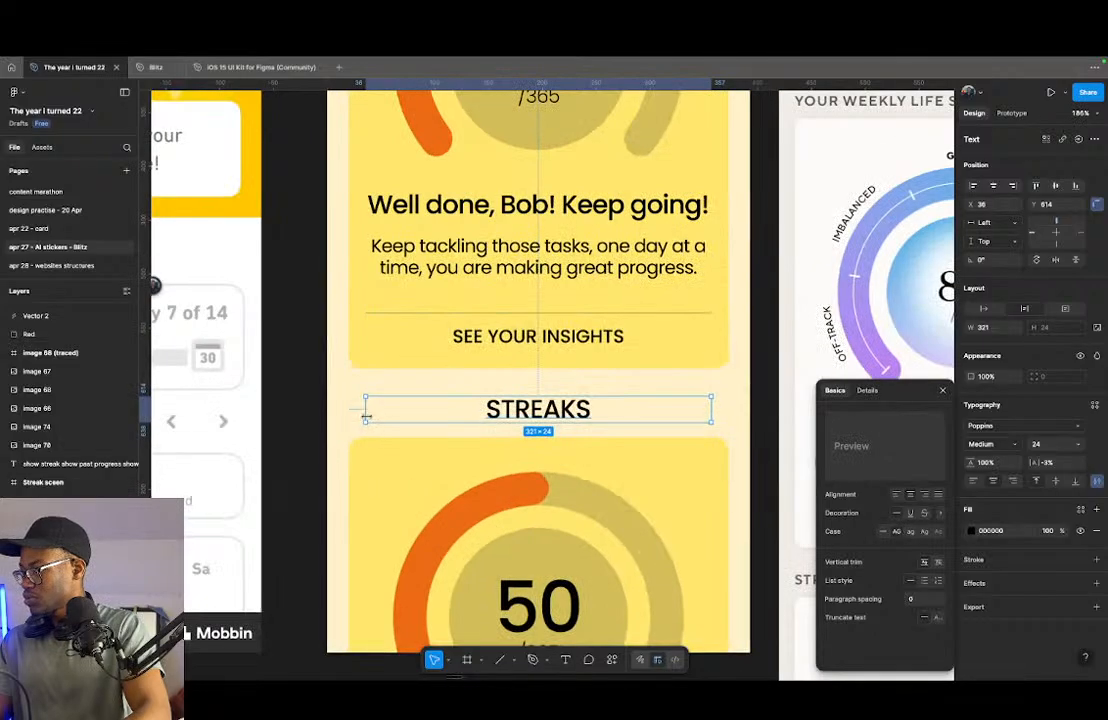
pyautogui.moveTo(366, 415); pyautogui.dragTo(348, 415)
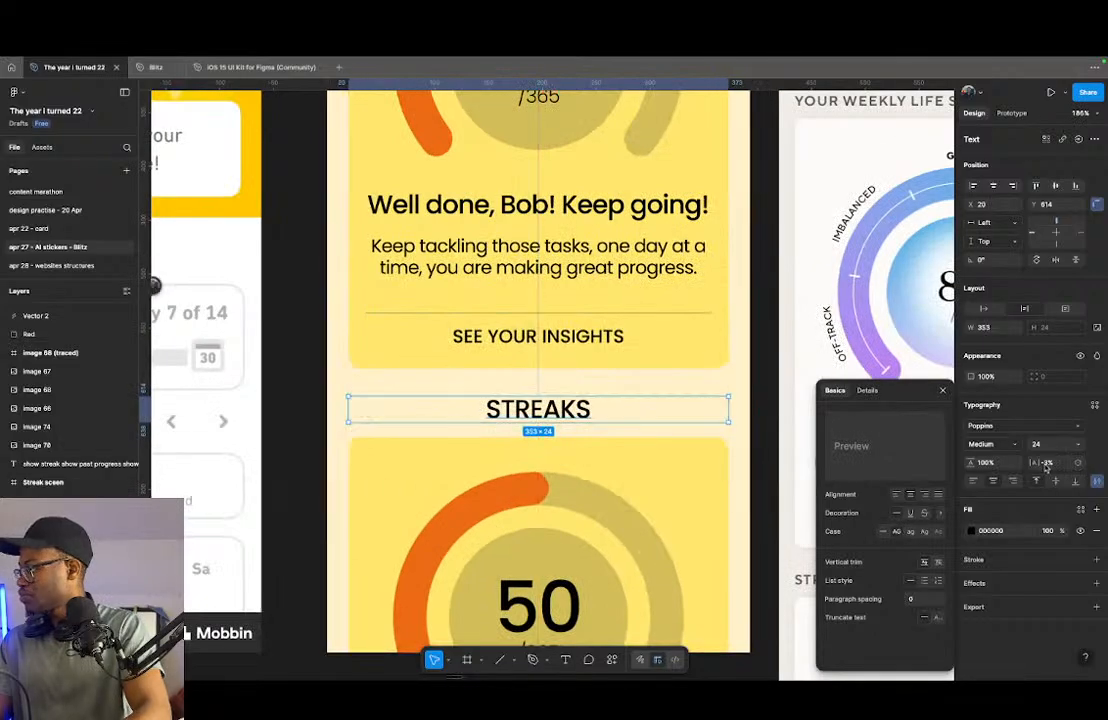
pyautogui.click(975, 482)
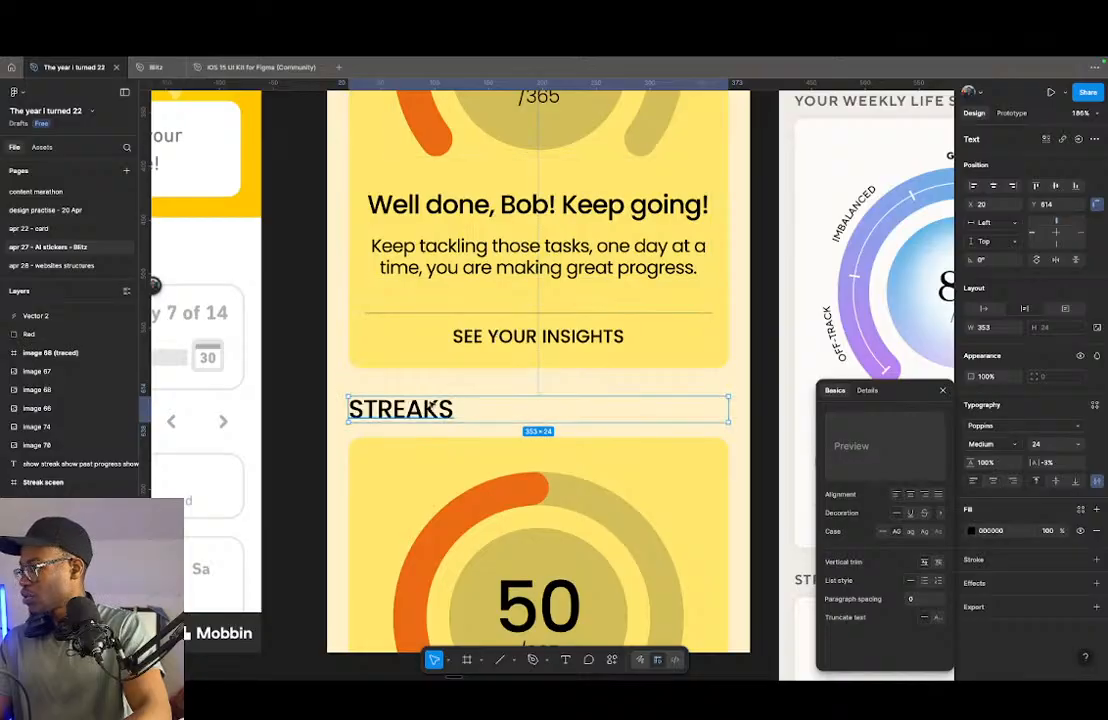
# - Nudge the STREAKS heading and lower card together until the heading sits 24 below the upper card
pyautogui.keyDown('shift'); pyautogui.click(420, 471); pyautogui.keyUp('shift')
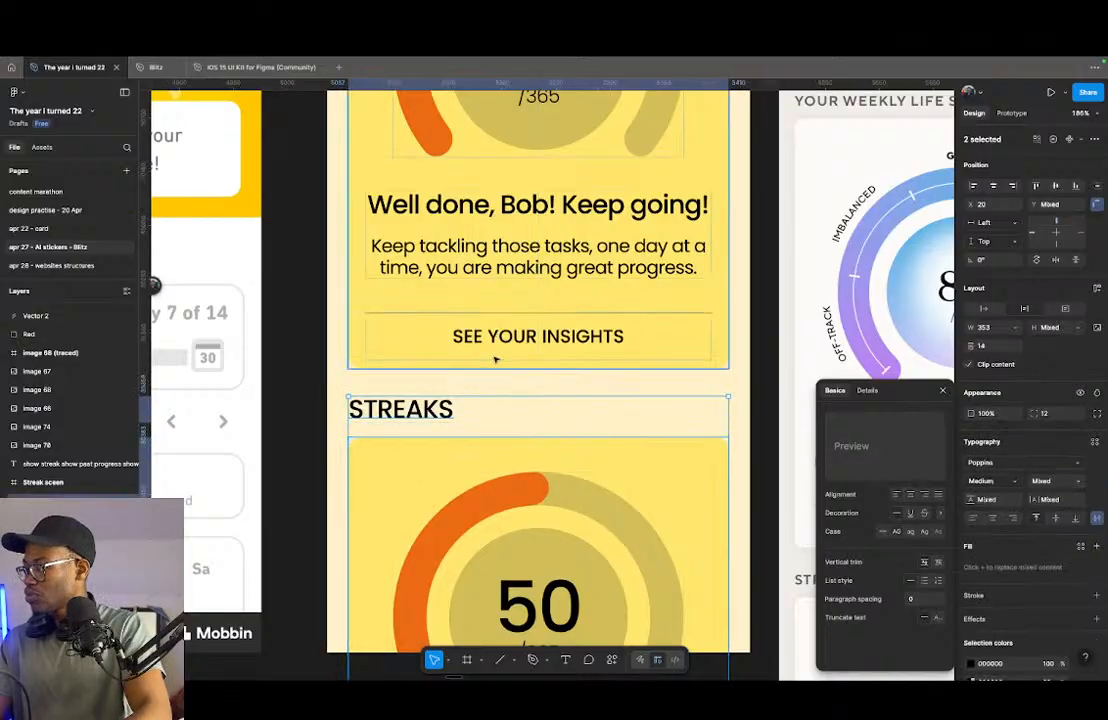
pyautogui.hotkey('alt', 'Down')
pyautogui.hotkey('alt', 'Down')
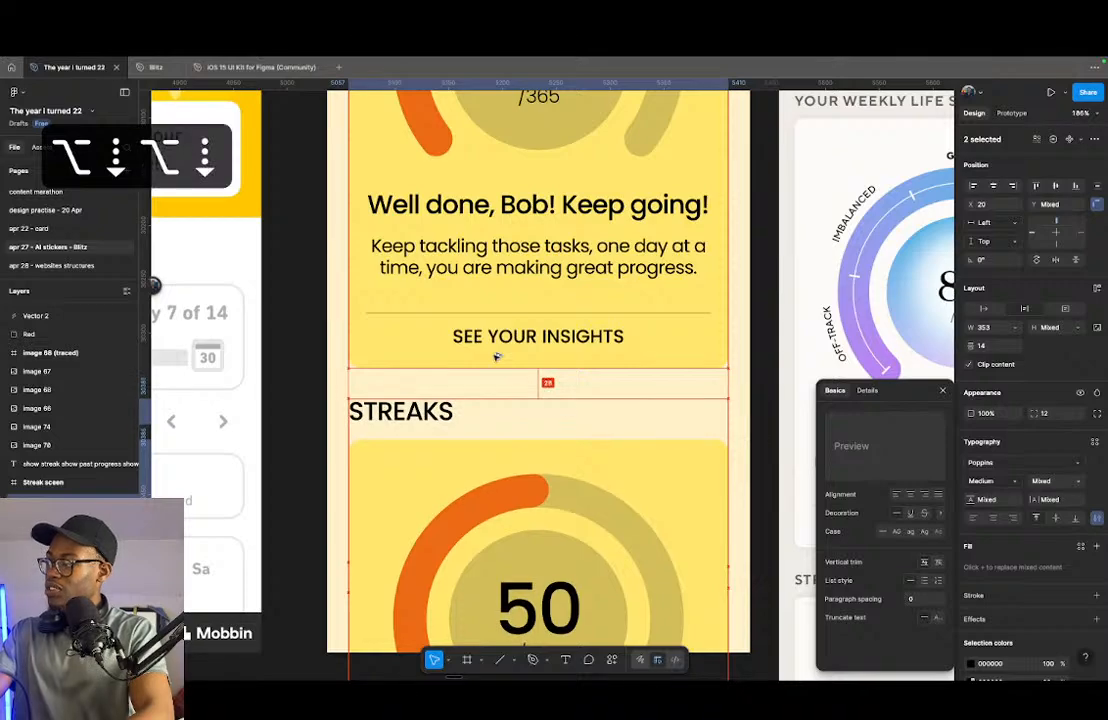
pyautogui.hotkey('alt', 'Up')
pyautogui.hotkey('alt', 'Up')
pyautogui.hotkey('alt', 'Up')
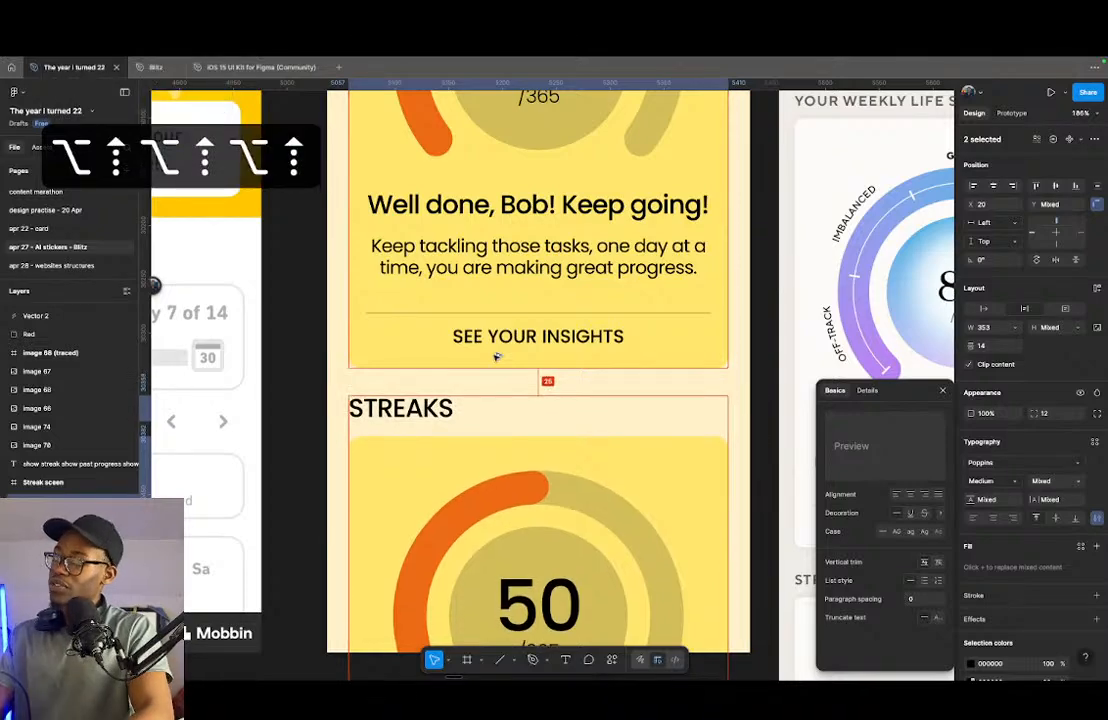
pyautogui.hotkey('alt', 'Up')
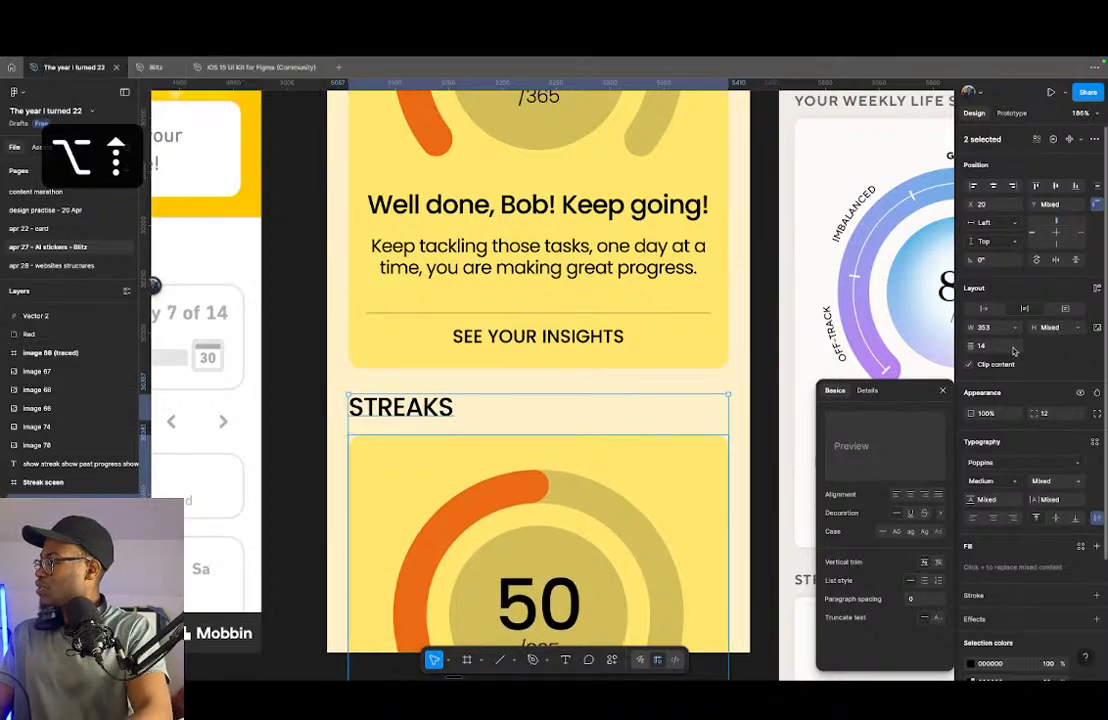
# - Set the vertical spacing between the STREAKS heading and the lower card to 12
pyautogui.press('Down')
pyautogui.press('Down')
pyautogui.press('Down')
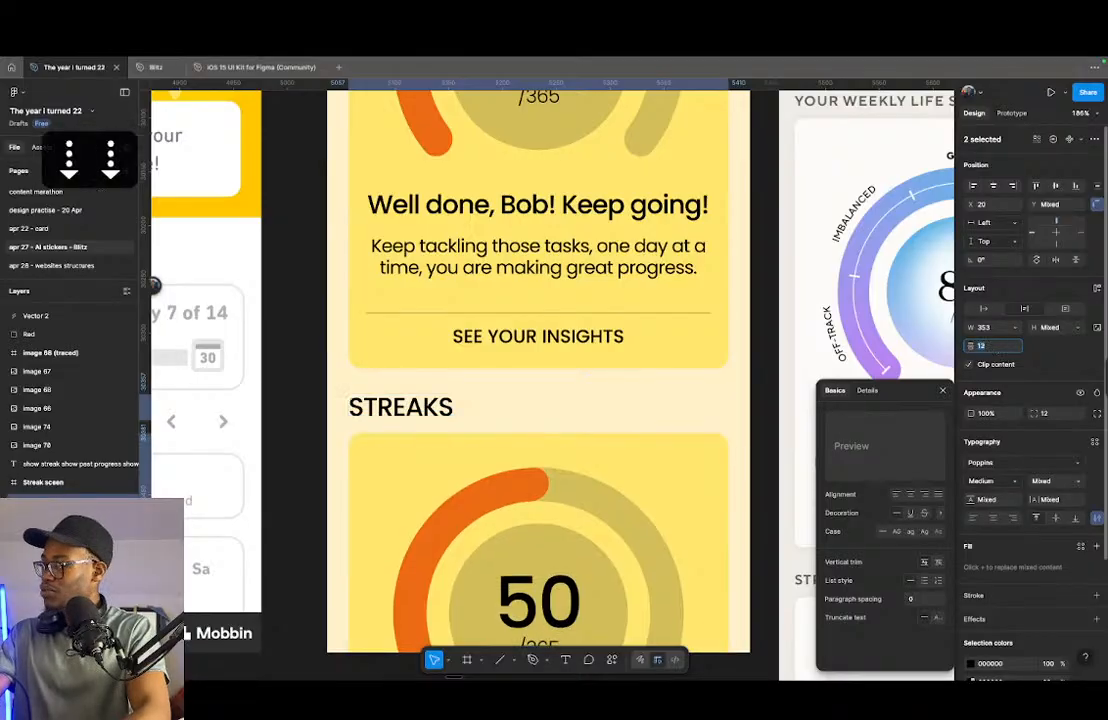
pyautogui.press('Down')
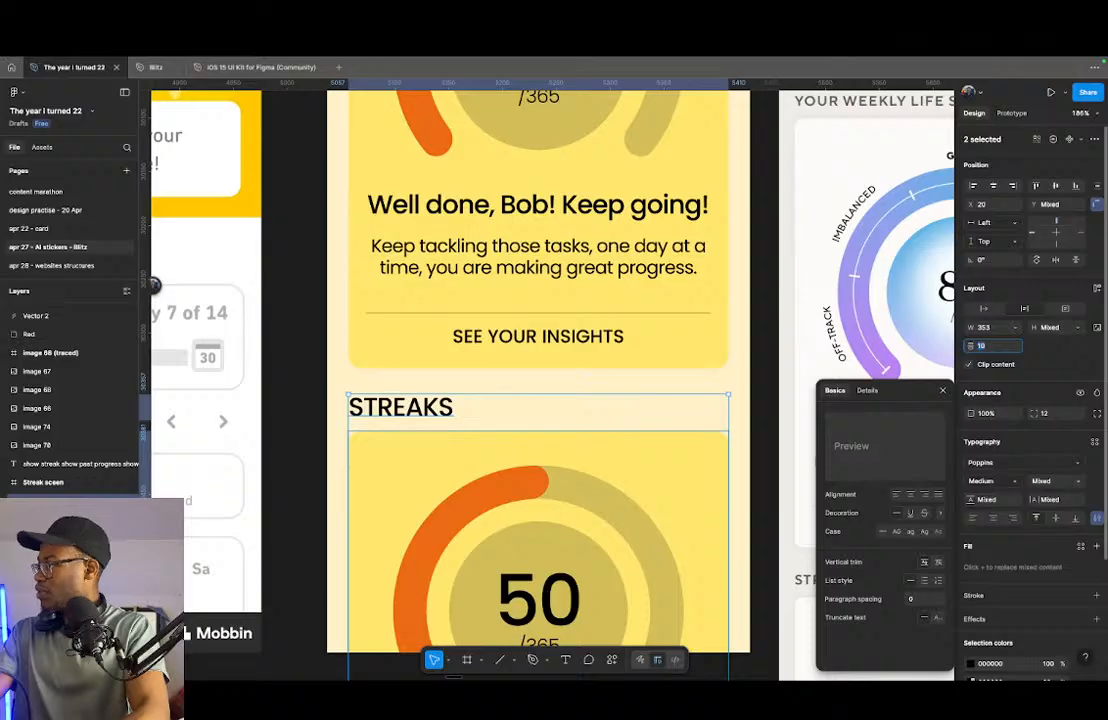
pyautogui.press('Down')
pyautogui.press('Down')
pyautogui.press('Down')
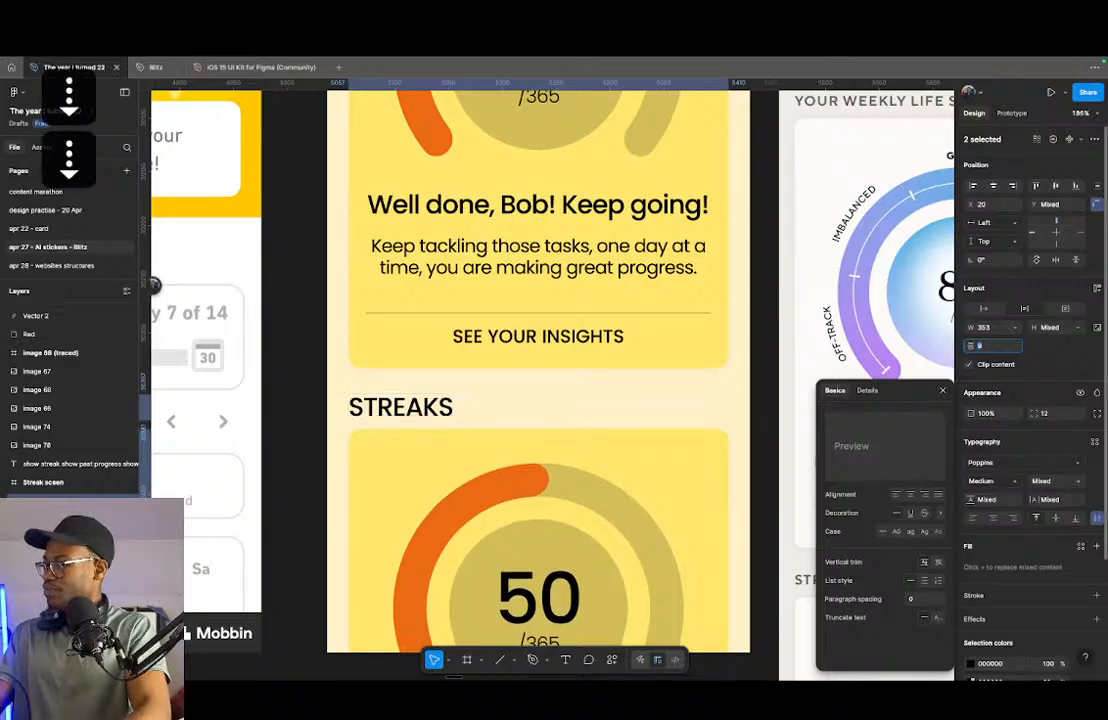
pyautogui.press('Up')
pyautogui.press('Up')
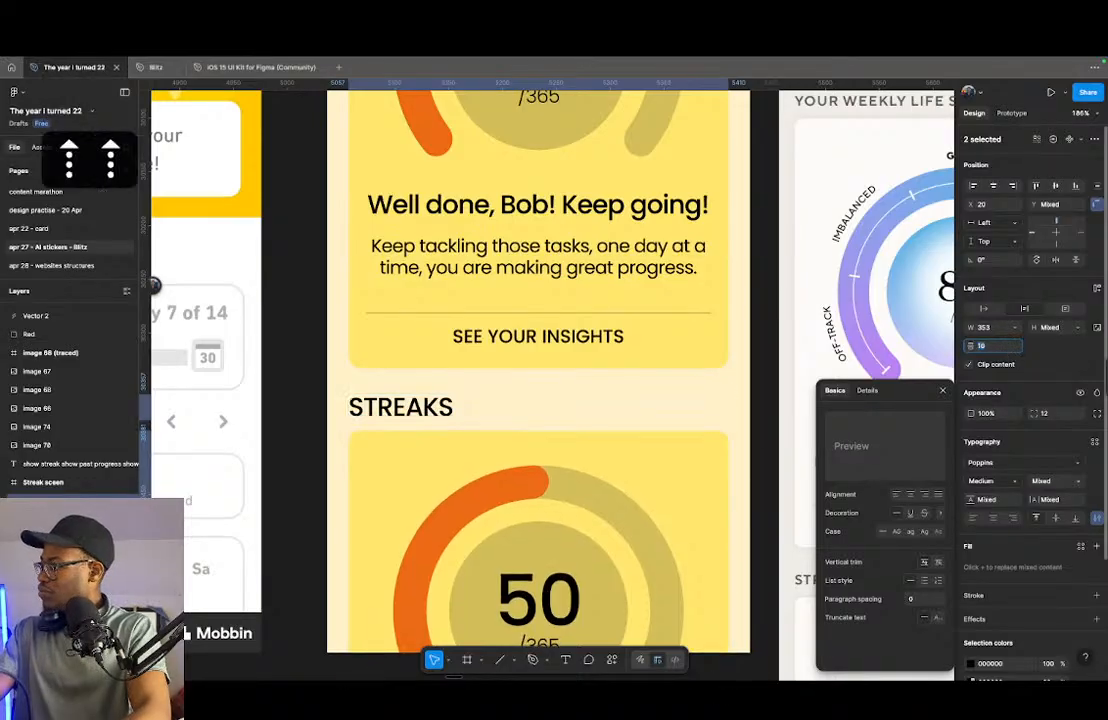
pyautogui.press('Up')
pyautogui.press('Up')
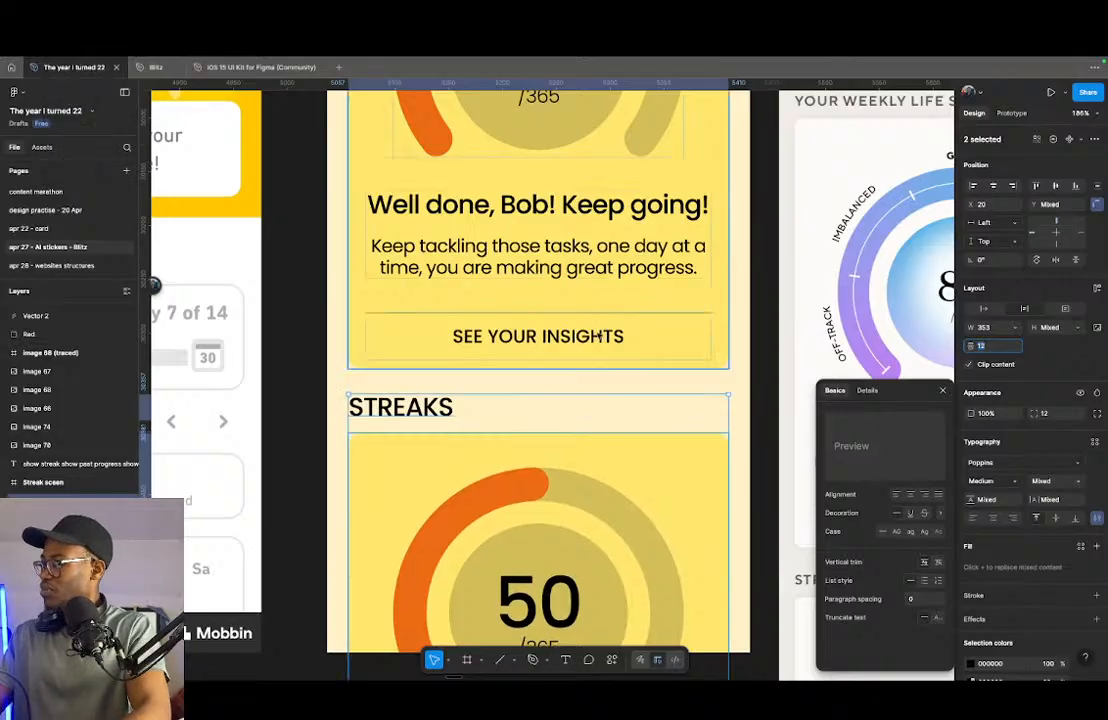
# - Compare the heading with the Lifesum reference's STREAKS section and set the STREAKS heading's font size to 20
pyautogui.scroll(-5, 519, 332)
pyautogui.scroll(5, 700, 424)
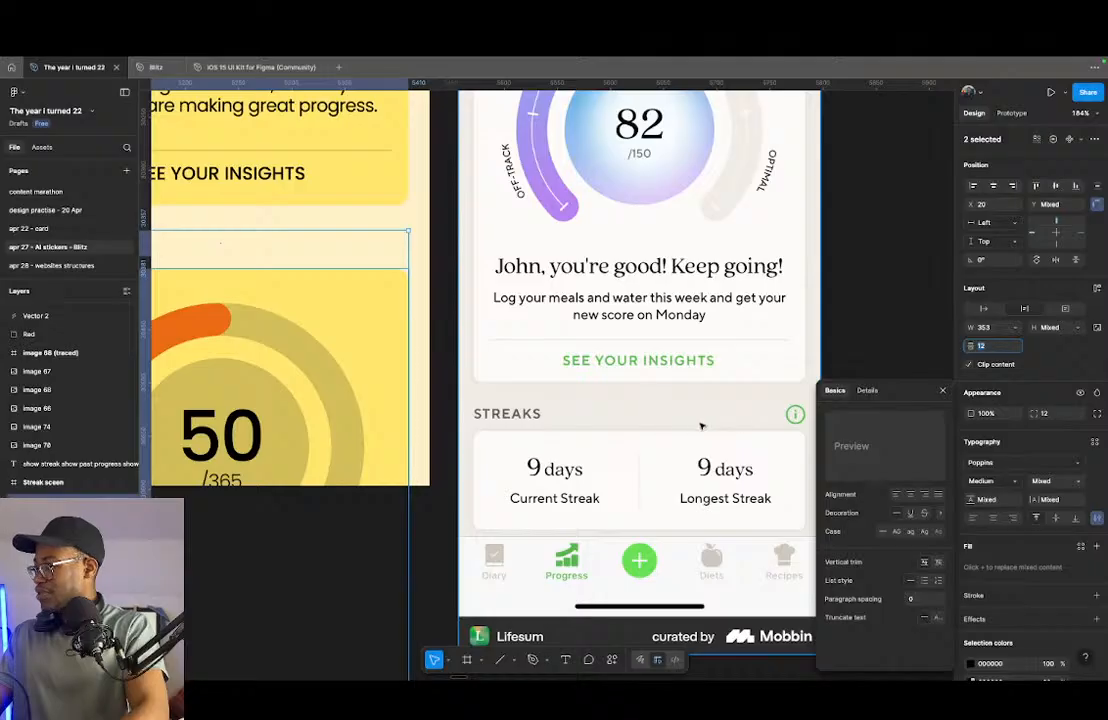
pyautogui.scroll(-3, 672, 428)
pyautogui.click(275, 307)
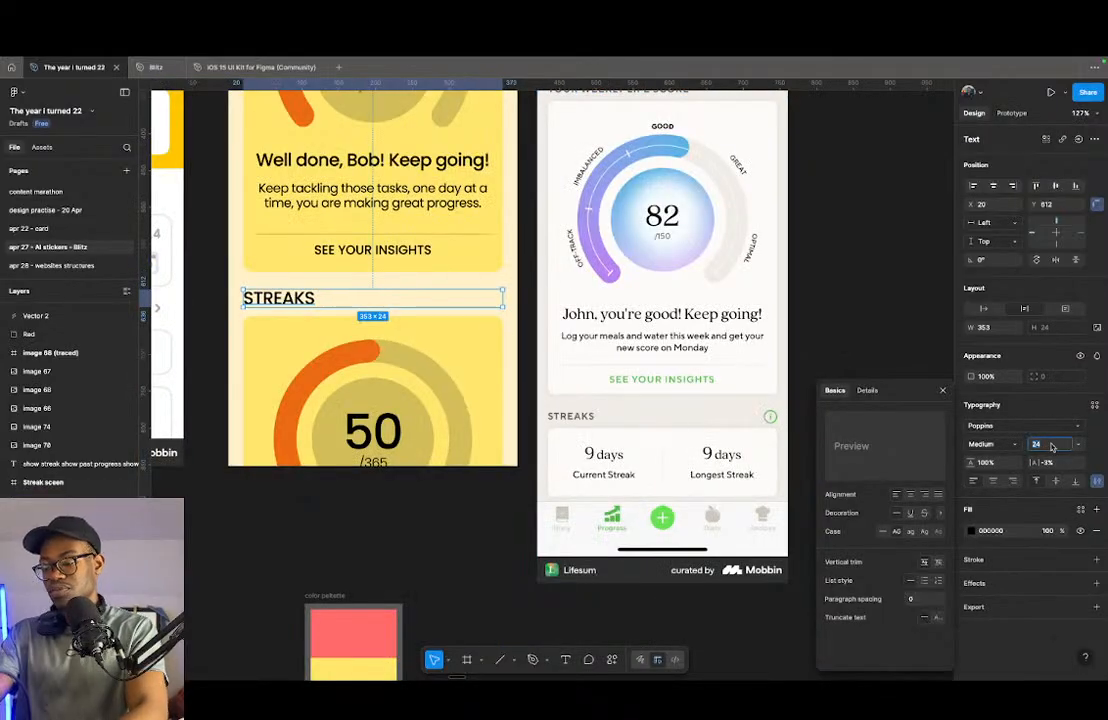
pyautogui.write('20')
pyautogui.press('Return')
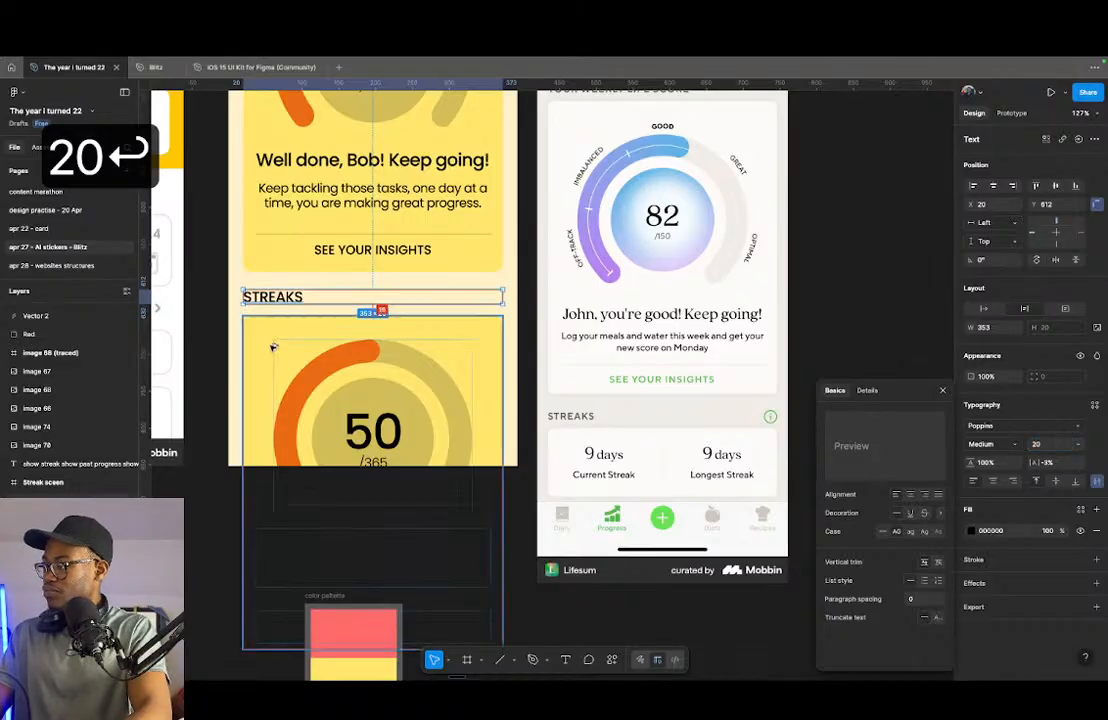
# - Nudge the STREAKS heading down to Y 616 and narrow its text box to 82
pyautogui.hotkey('alt', 'Down')
pyautogui.hotkey('alt', 'Down')
pyautogui.hotkey('alt', 'Down')
pyautogui.hotkey('alt', 'Down')
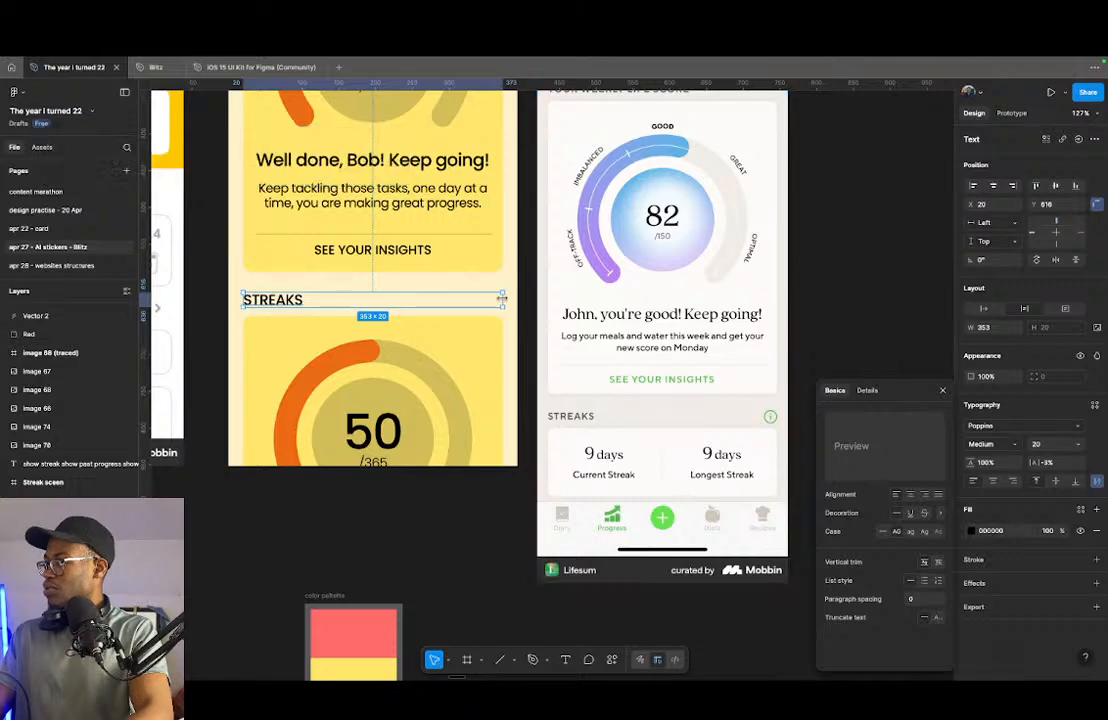
pyautogui.moveTo(502, 300); pyautogui.dragTo(306, 301)
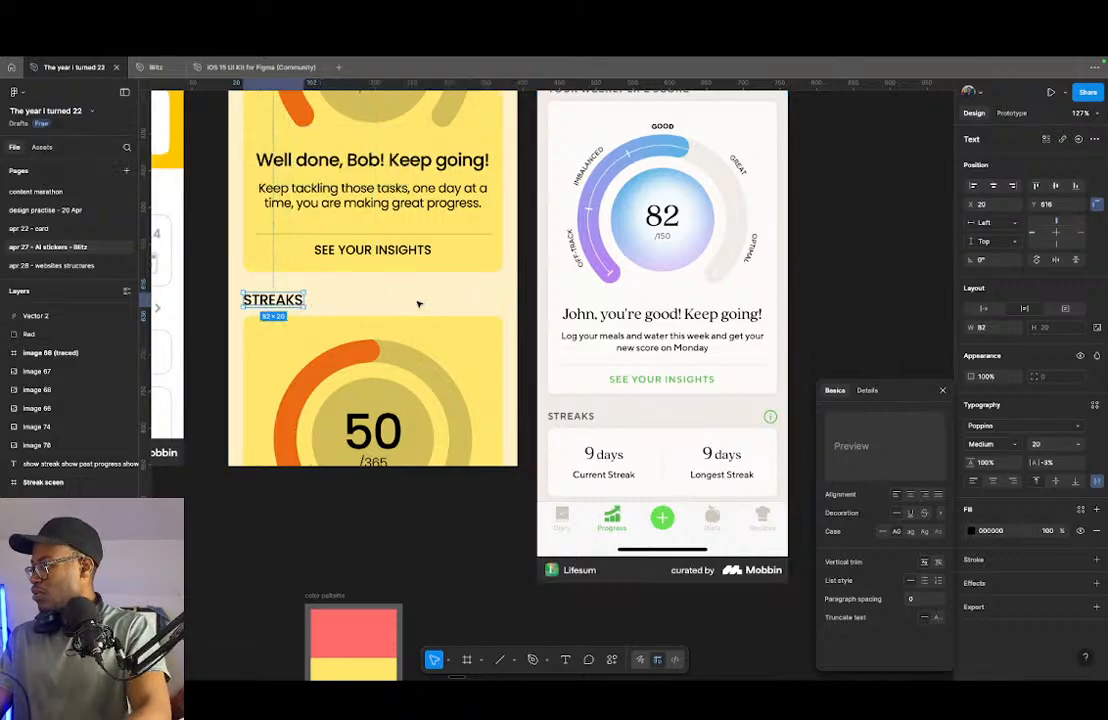
# - Duplicate the header's share icon frame and place the copy at the right end of the STREAKS heading row at X 333
pyautogui.scroll(6, 450, 270)
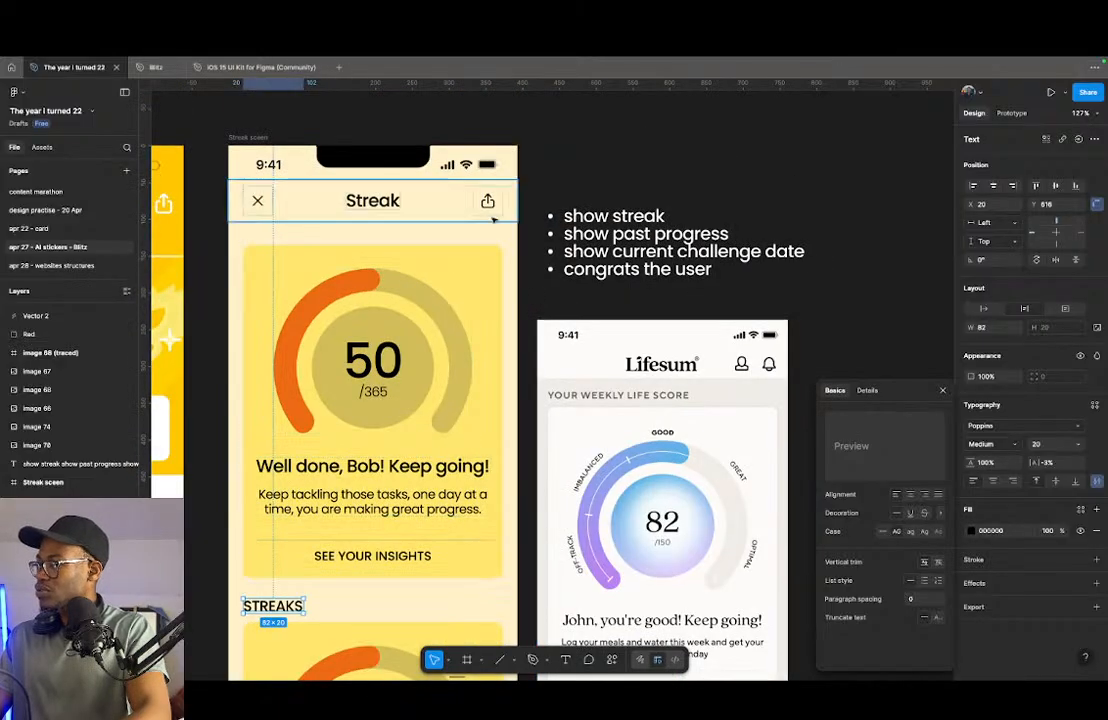
pyautogui.click(488, 201)
pyautogui.scroll(-4, 488, 201)
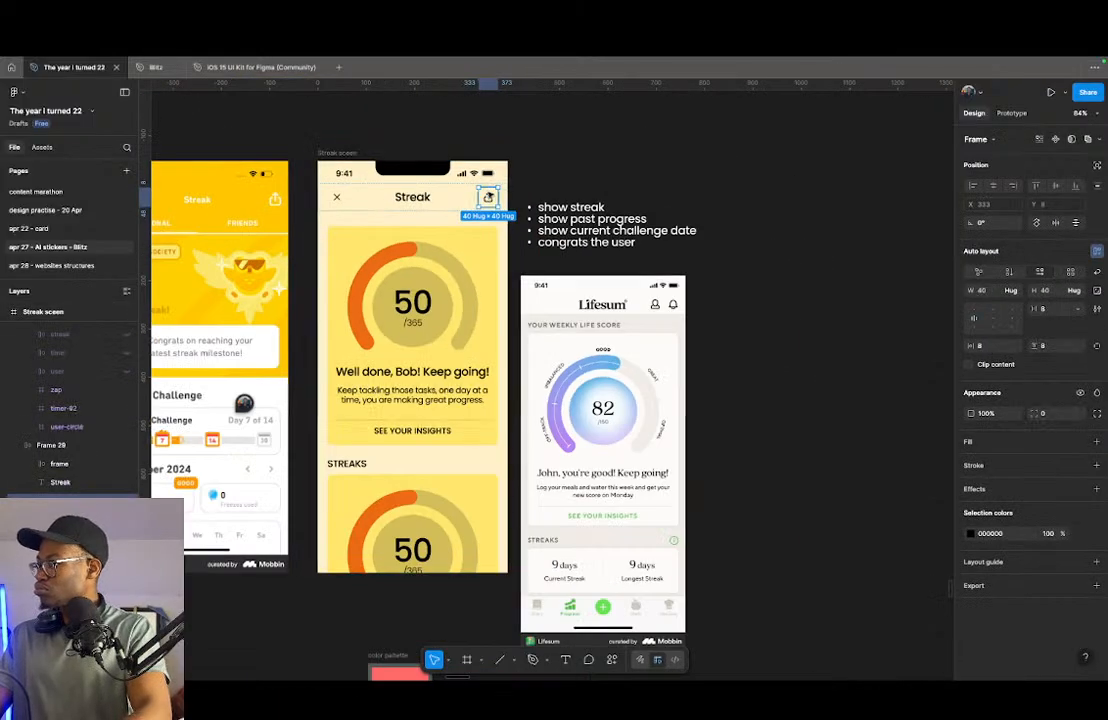
pyautogui.moveTo(486, 460); pyautogui.dragTo(490, 464)
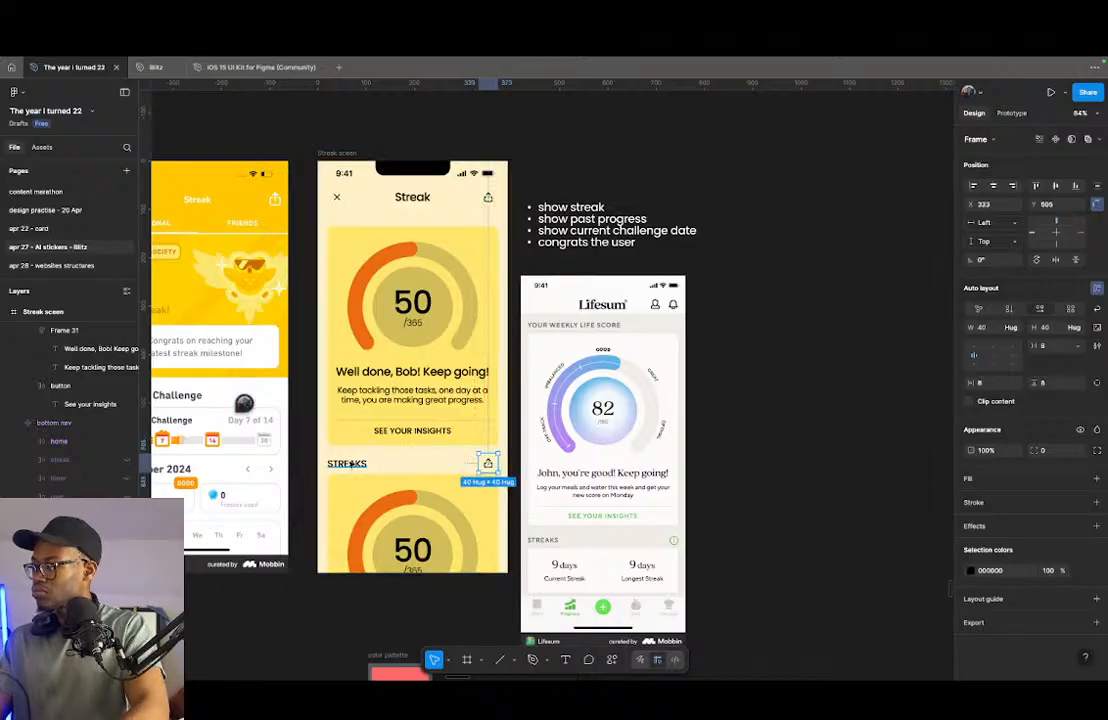
# - Wrap the STREAKS heading and the copied share icon in an auto layout frame named "top"
pyautogui.keyDown('shift'); pyautogui.click(350, 463); pyautogui.keyUp('shift')
pyautogui.hotkey('shift', 'a')
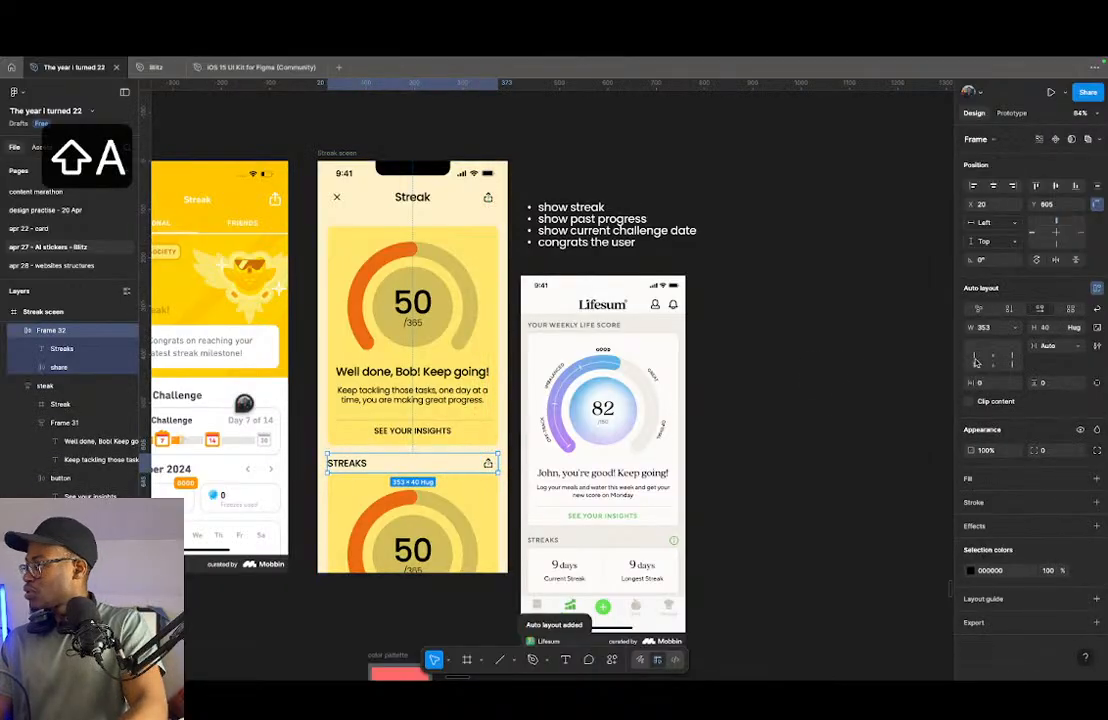
pyautogui.press('super+r')
pyautogui.write('top')
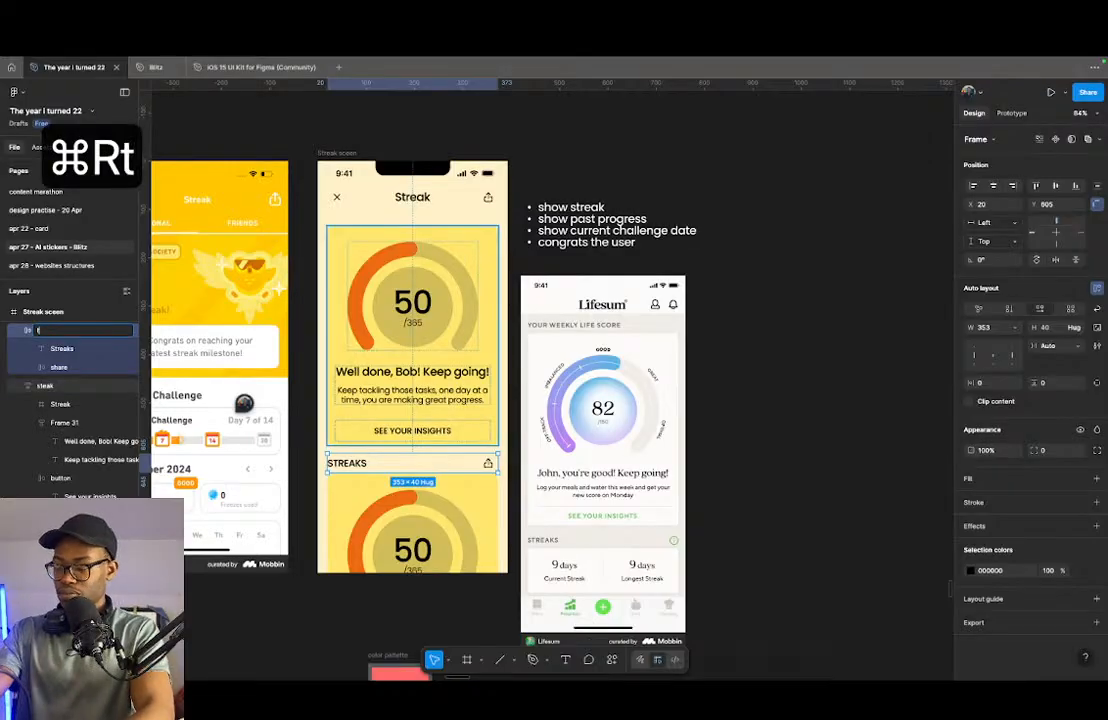
pyautogui.press('Return')
# - Swap the share icon beside the STREAKS heading for the information-circle icon from the Hugeicons library, searching for "info"
pyautogui.scroll(5, 530, 518)
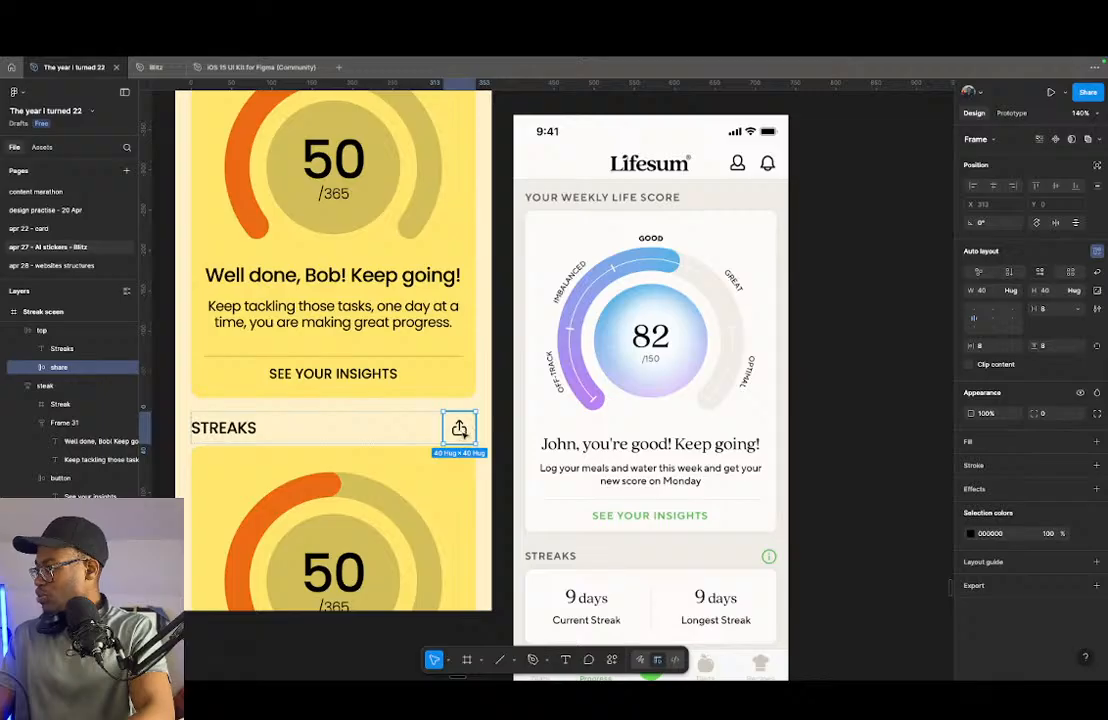
pyautogui.scroll(-2, 459, 429)
pyautogui.doubleClick(459, 392)
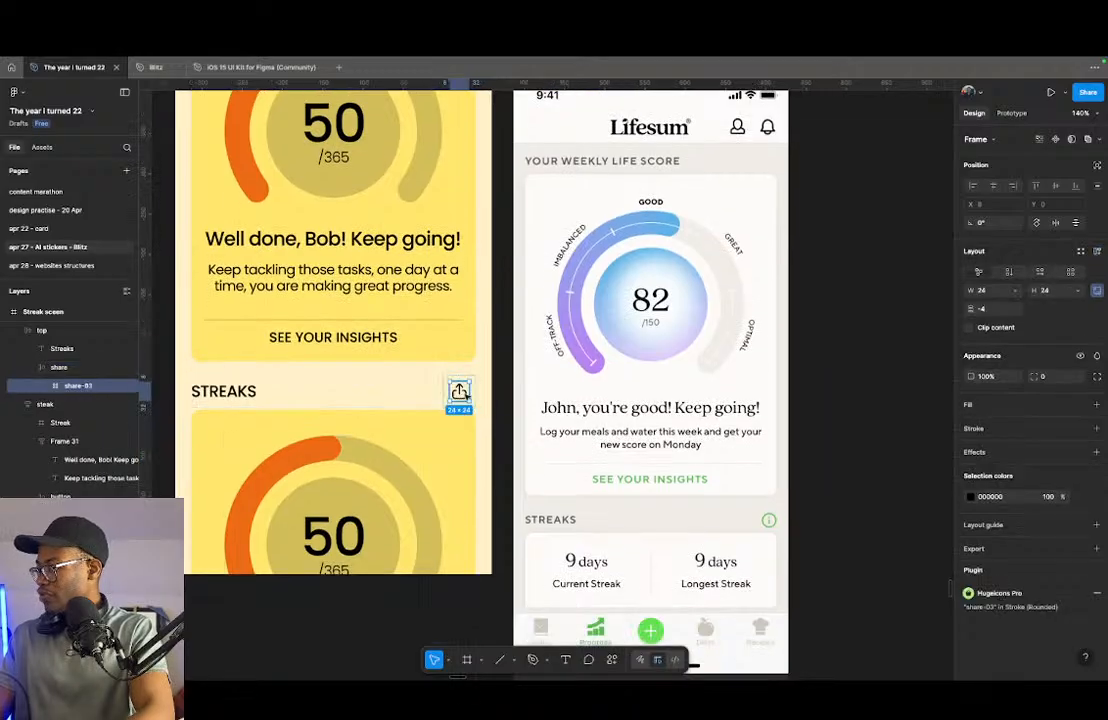
pyautogui.click(1008, 595)
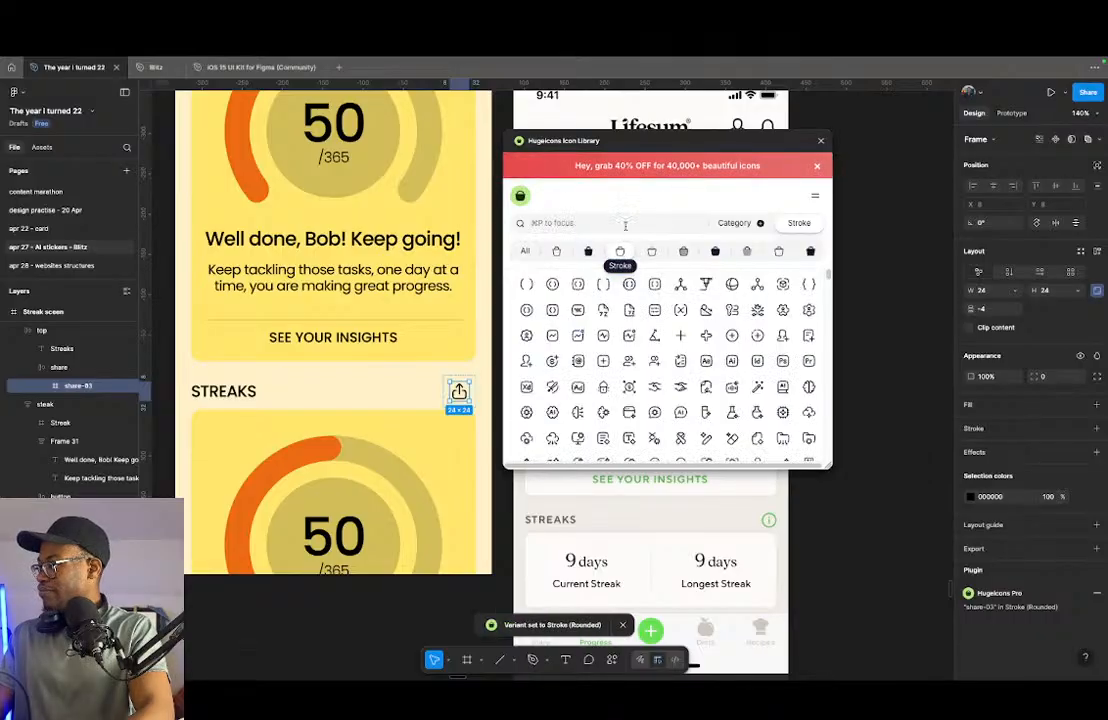
pyautogui.write('info')
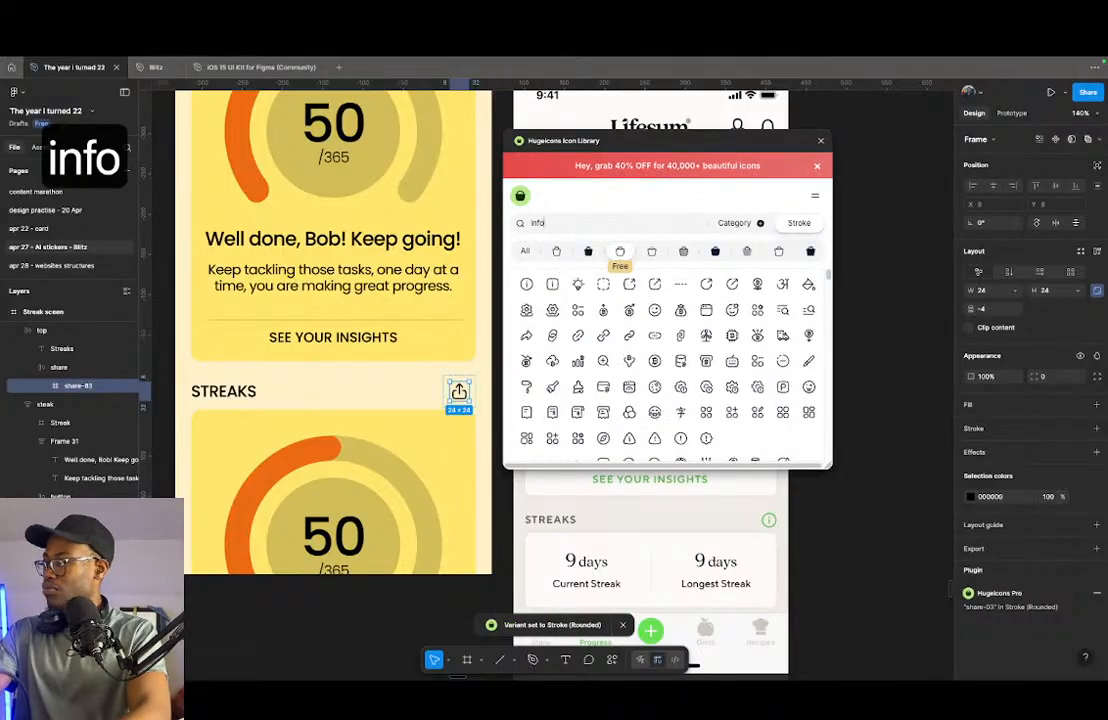
pyautogui.press('Return')
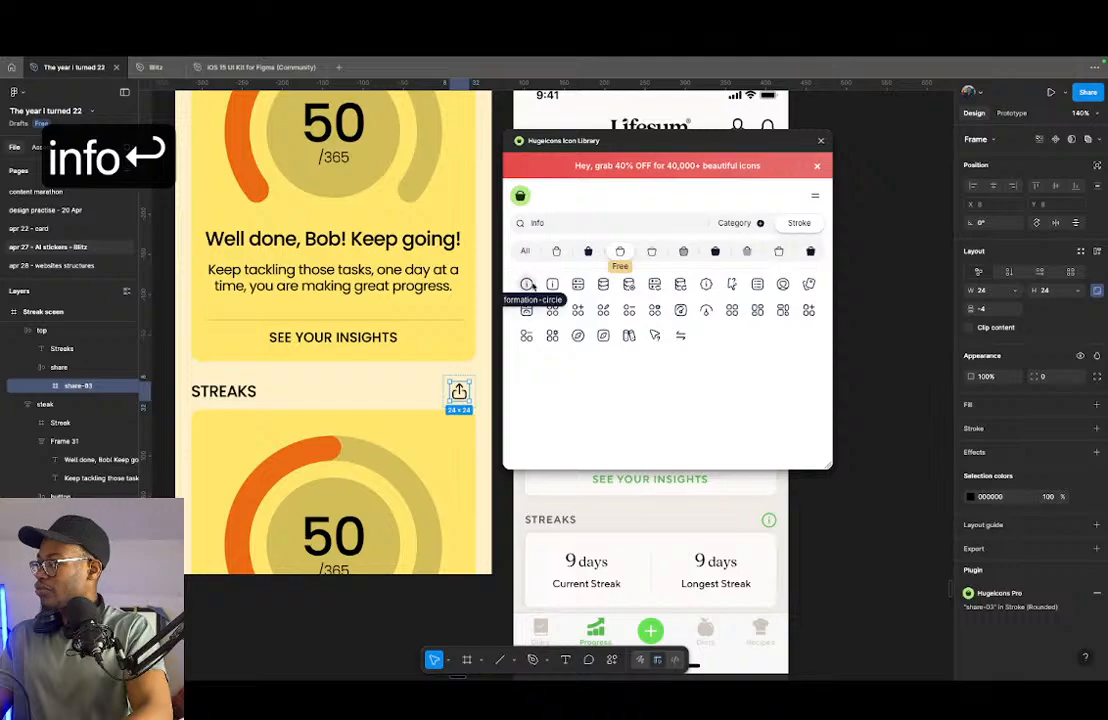
pyautogui.click(526, 284)
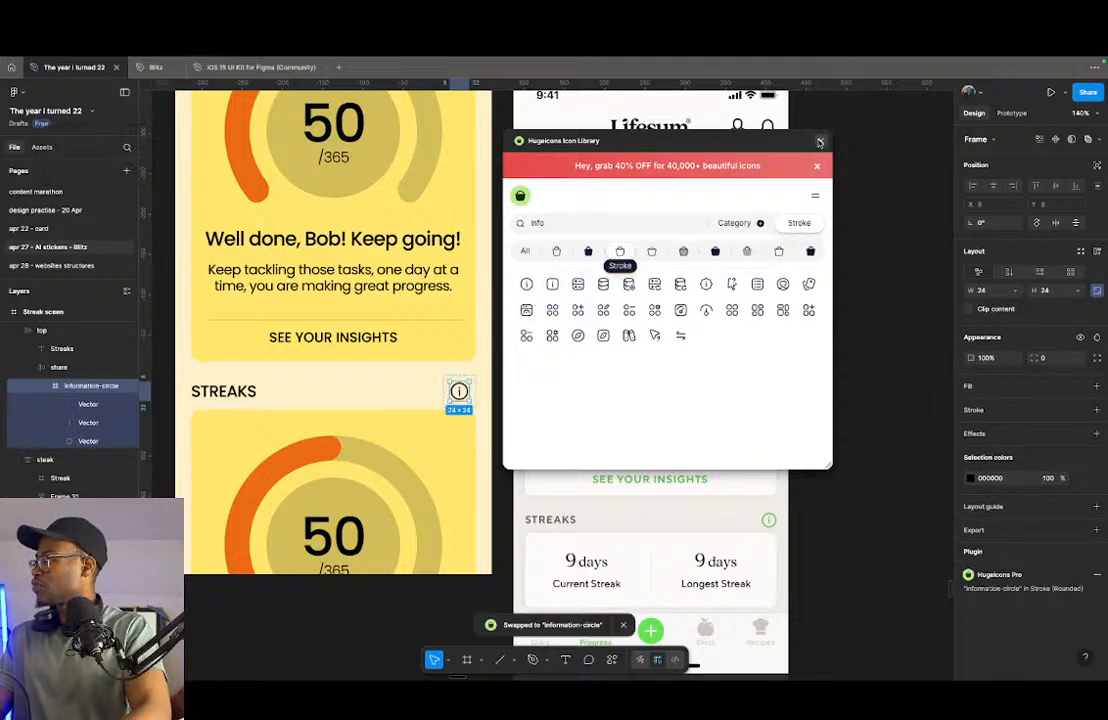
pyautogui.click(819, 142)
pyautogui.scroll(-3, 380, 430)
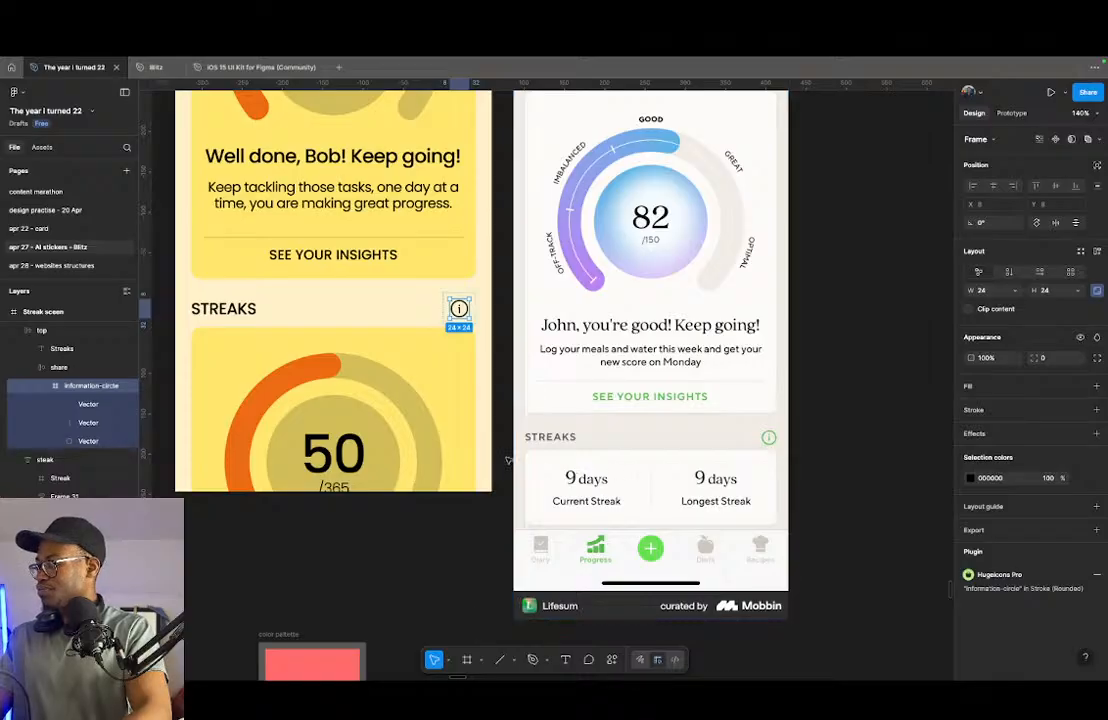
# - Delete the ring gauge and the SEE YOUR INSIGHTS button from the duplicated card under the STREAKS heading
pyautogui.click(453, 416)
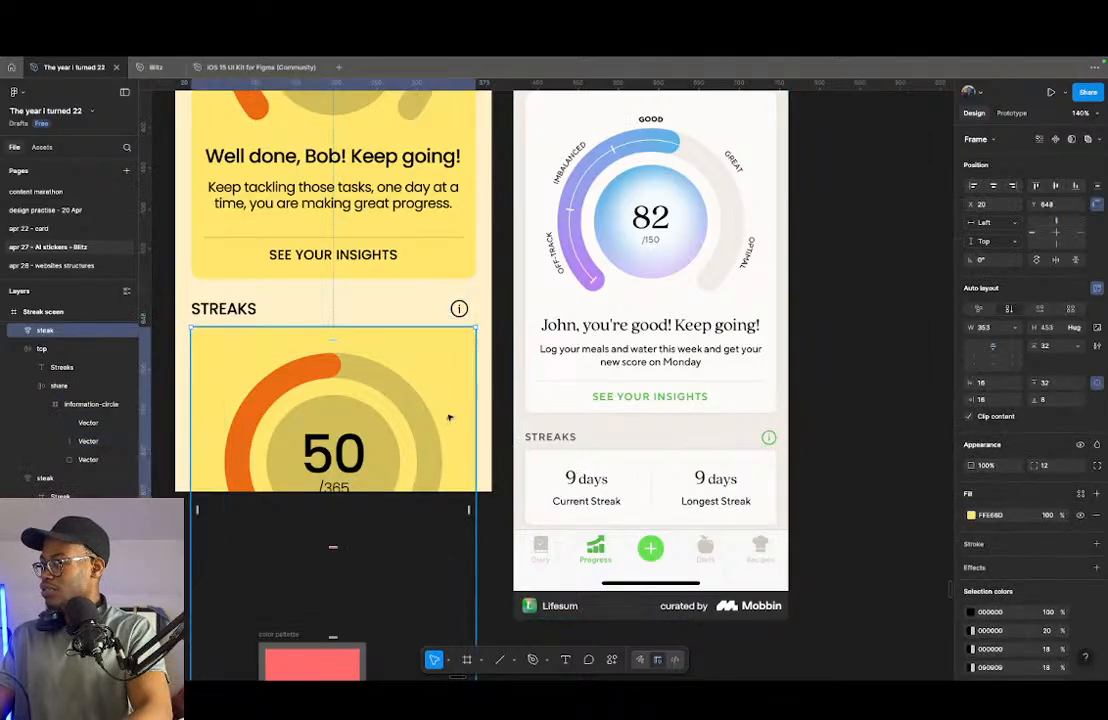
pyautogui.scroll(-5, 448, 420)
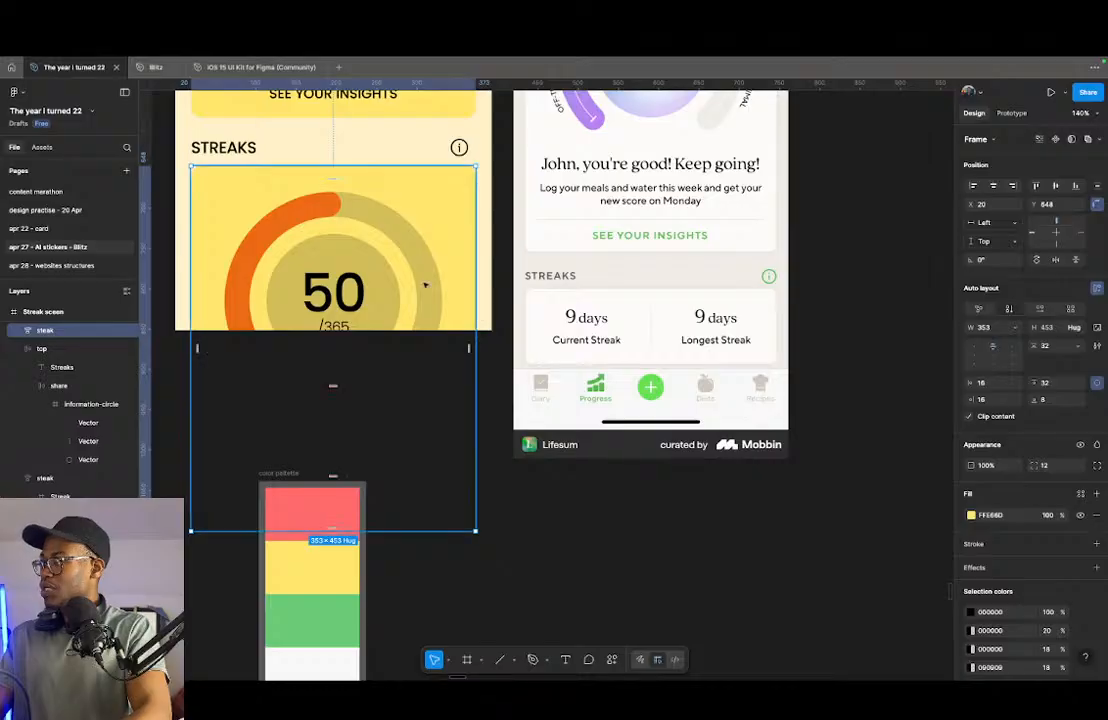
pyautogui.moveTo(372, 289); pyautogui.dragTo(367, 178)
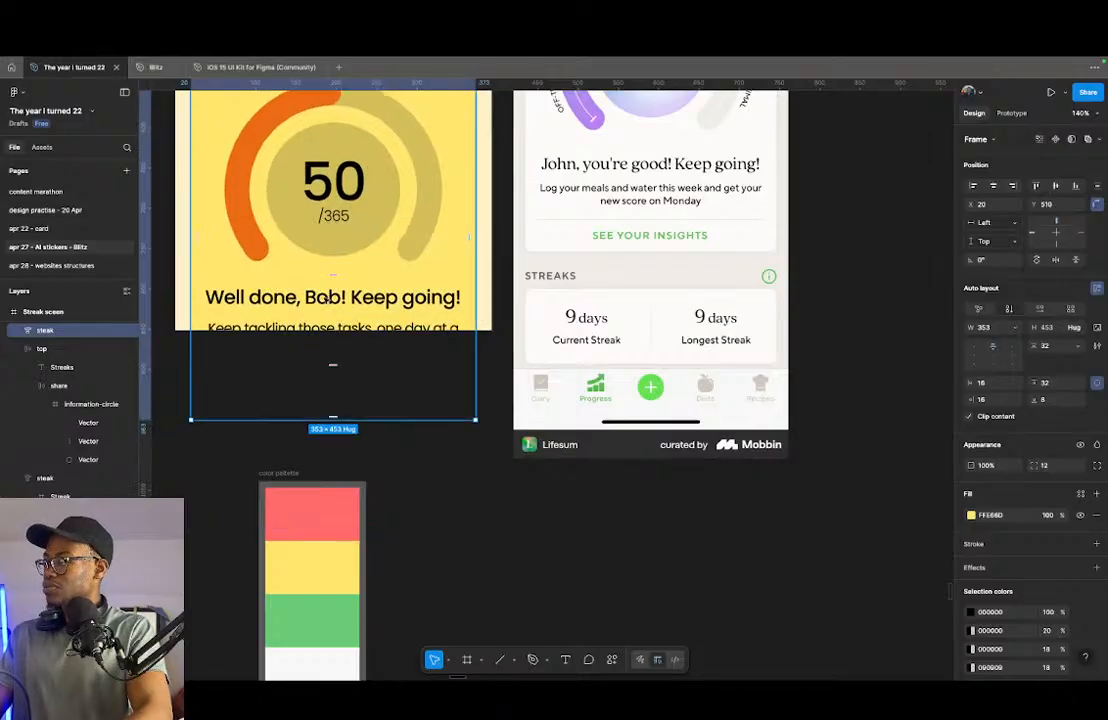
pyautogui.doubleClick(327, 299)
pyautogui.click(297, 172)
pyautogui.press('BackSpace')
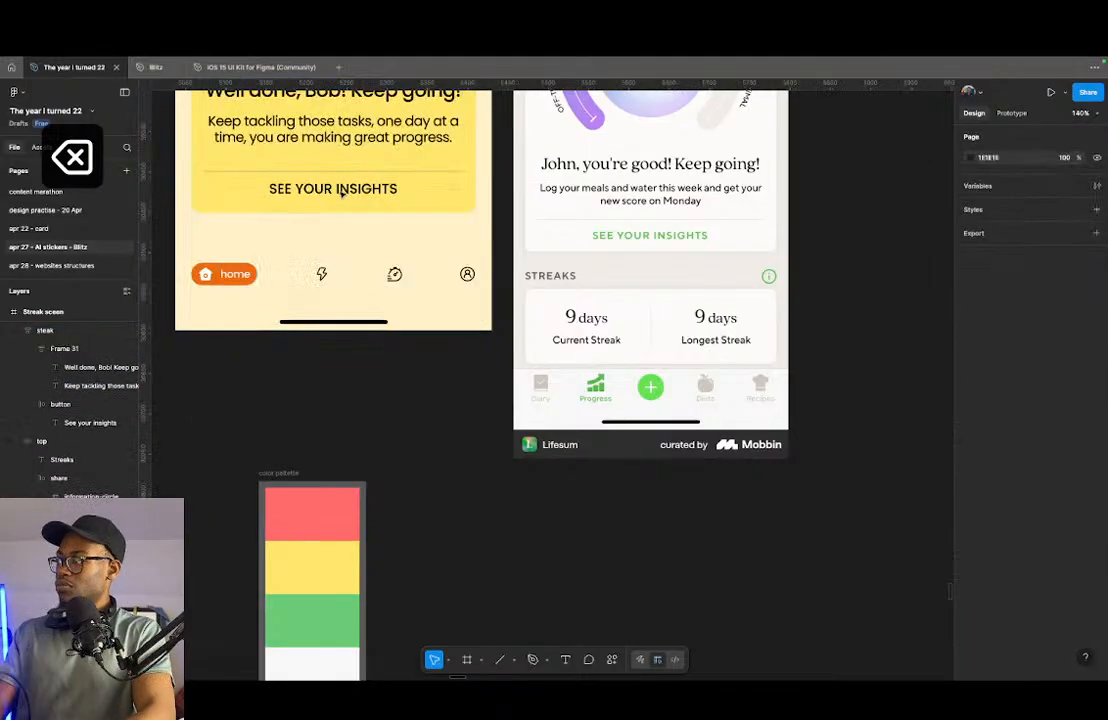
pyautogui.scroll(5, 342, 196)
pyautogui.doubleClick(316, 435)
pyautogui.press('BackSpace')
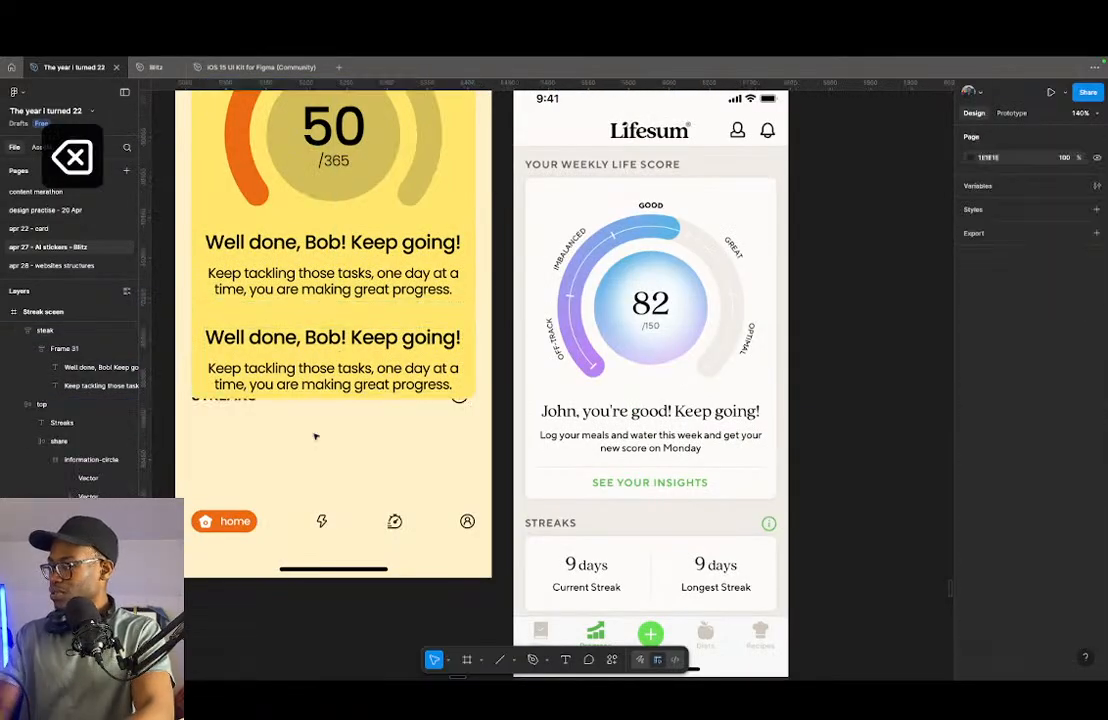
# - Move the shortened card below the STREAKS heading row and nudge it to Y 653
pyautogui.click(333, 341)
pyautogui.moveTo(333, 341); pyautogui.dragTo(331, 452)
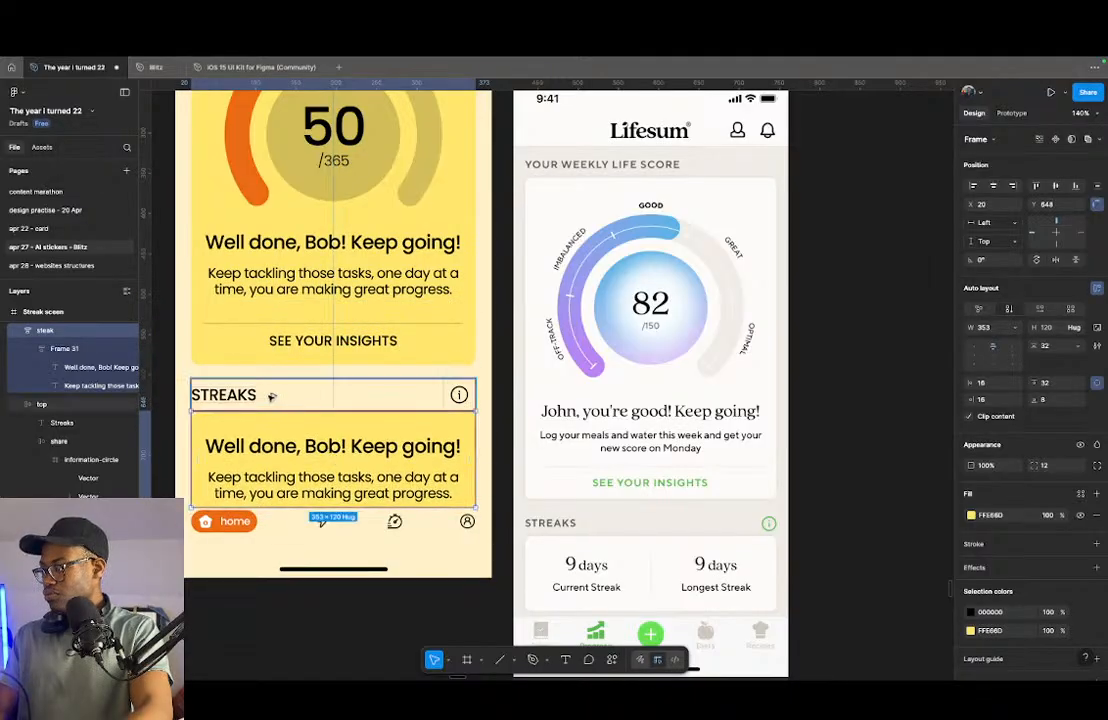
pyautogui.hotkey('shift', 'Down')
pyautogui.press('Down')
pyautogui.press('Down')
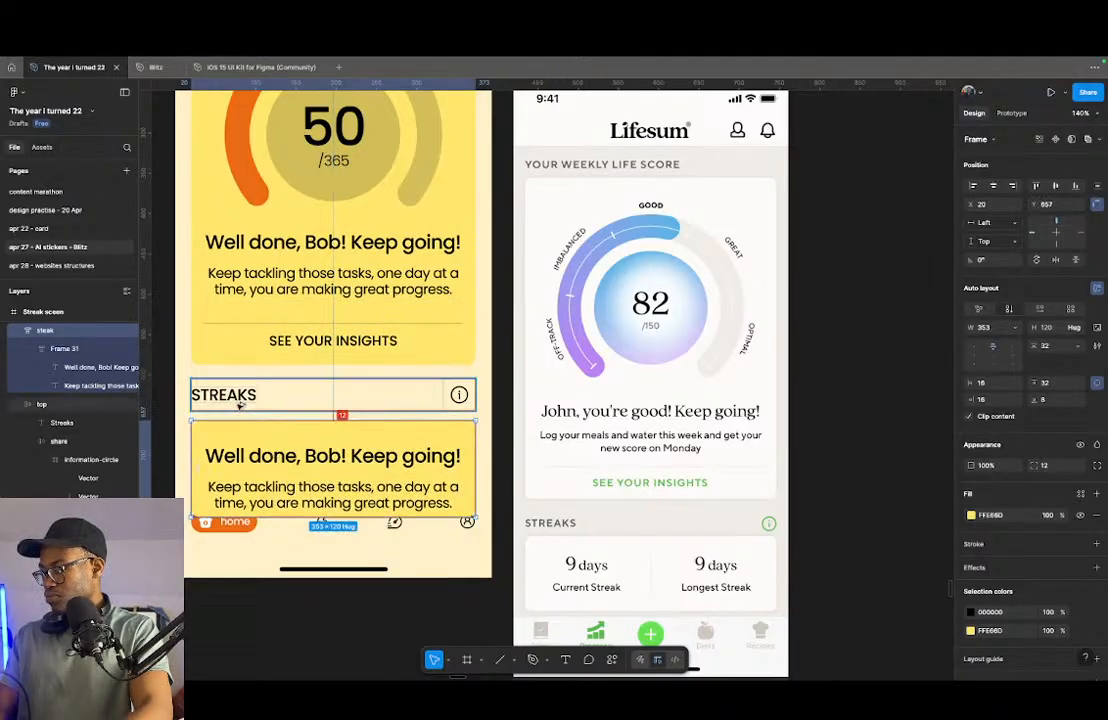
pyautogui.hotkey('alt', 'Down')
pyautogui.hotkey('alt', 'Down')
pyautogui.hotkey('alt', 'Down')
pyautogui.hotkey('alt', 'Down')
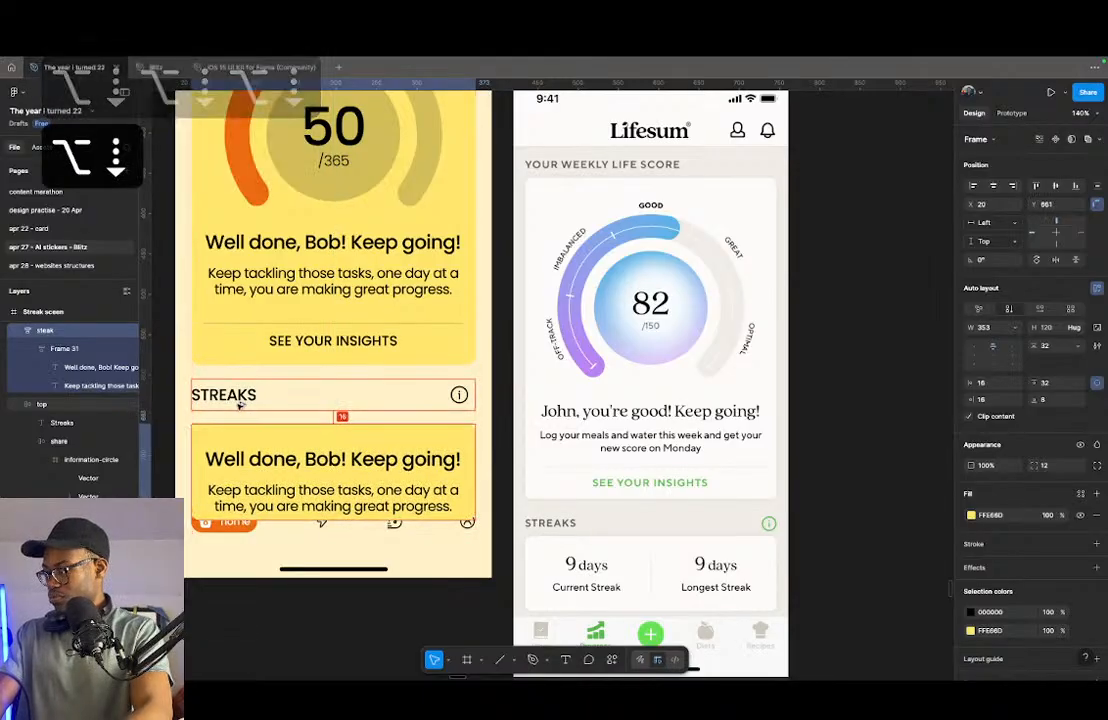
pyautogui.hotkey('alt', 'shift', 'Up')
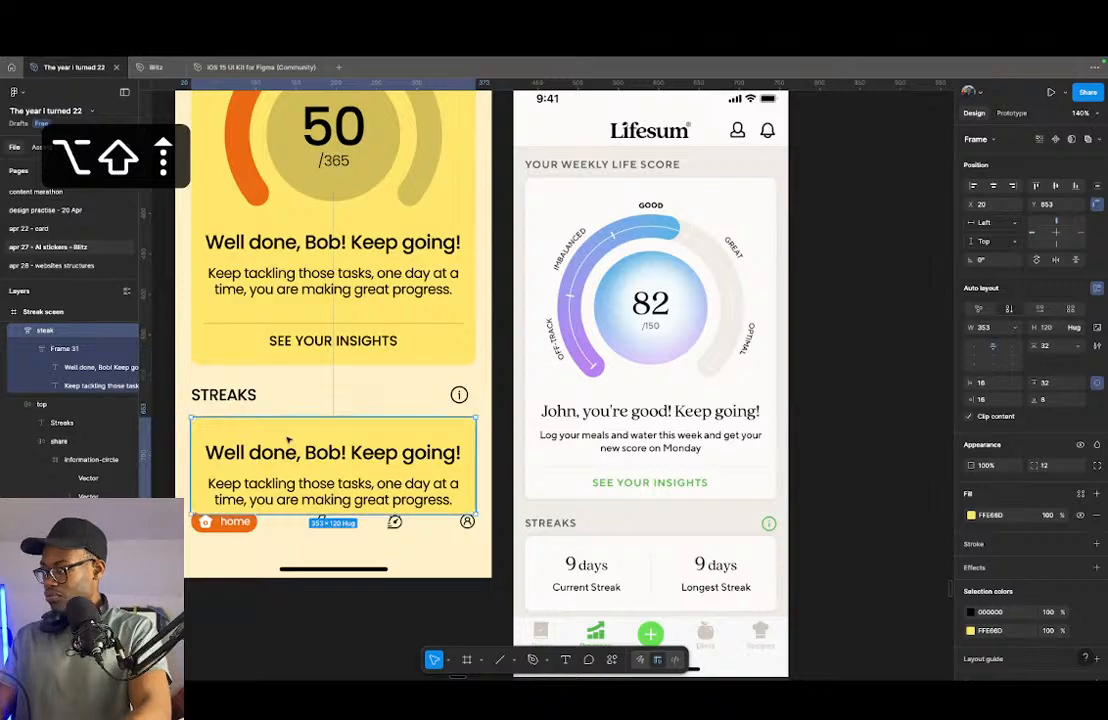
# - Combine the streak card's top and bottom padding into one vertical padding value of 16
pyautogui.click(1057, 382)
pyautogui.write('8')
pyautogui.press('Return')
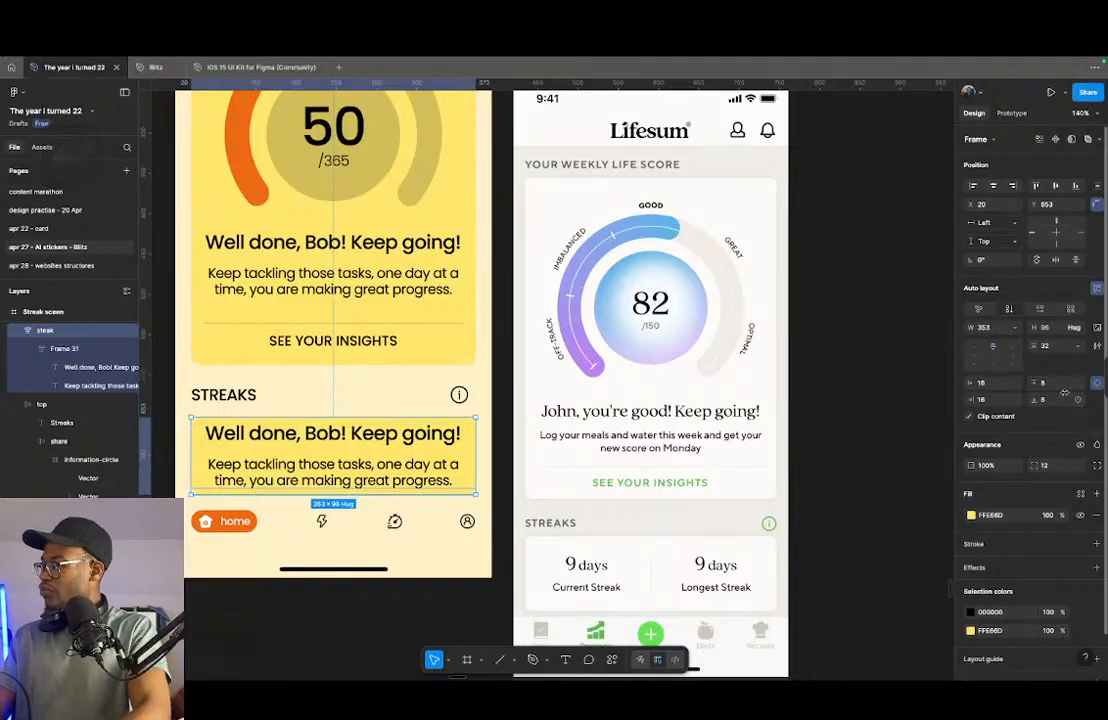
pyautogui.click(1097, 383)
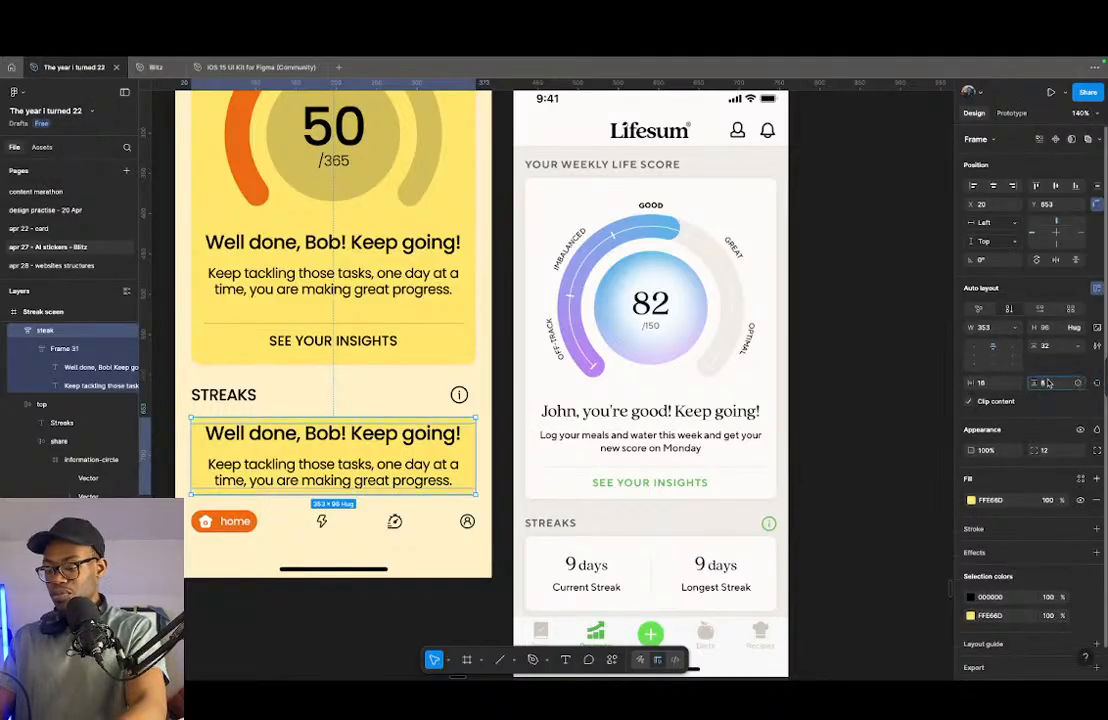
pyautogui.write('16')
pyautogui.press('Return')
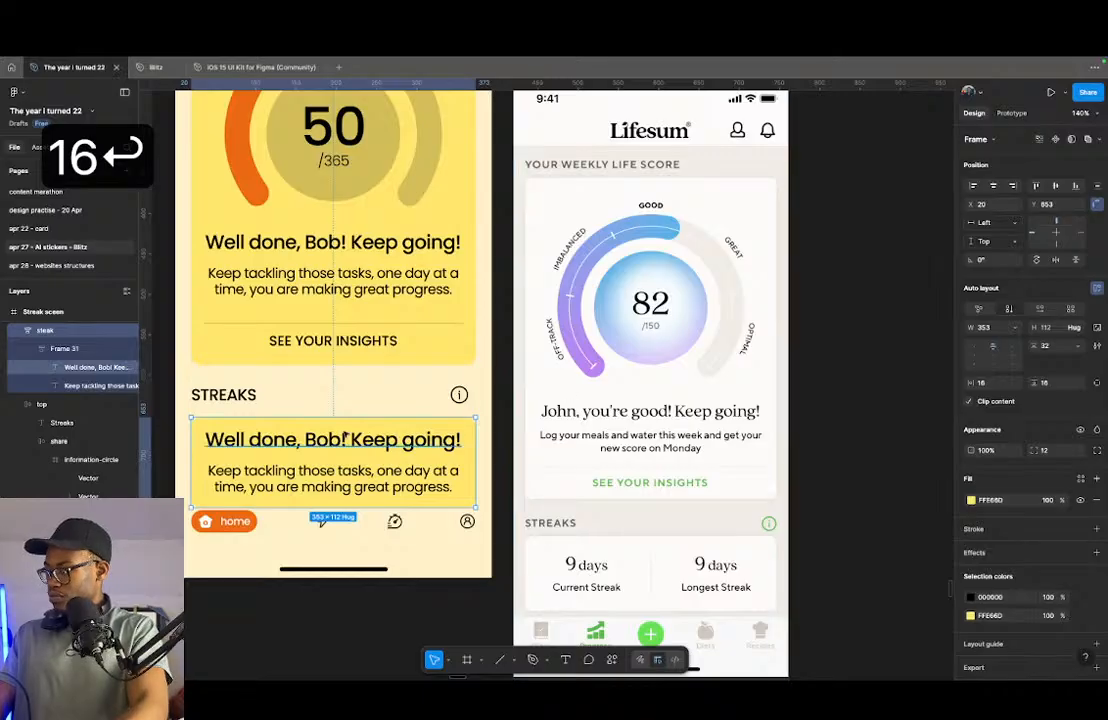
# - Replace the "Well done" heading in the streak card with "9 days"
pyautogui.doubleClick(309, 441)
pyautogui.write('9 days')
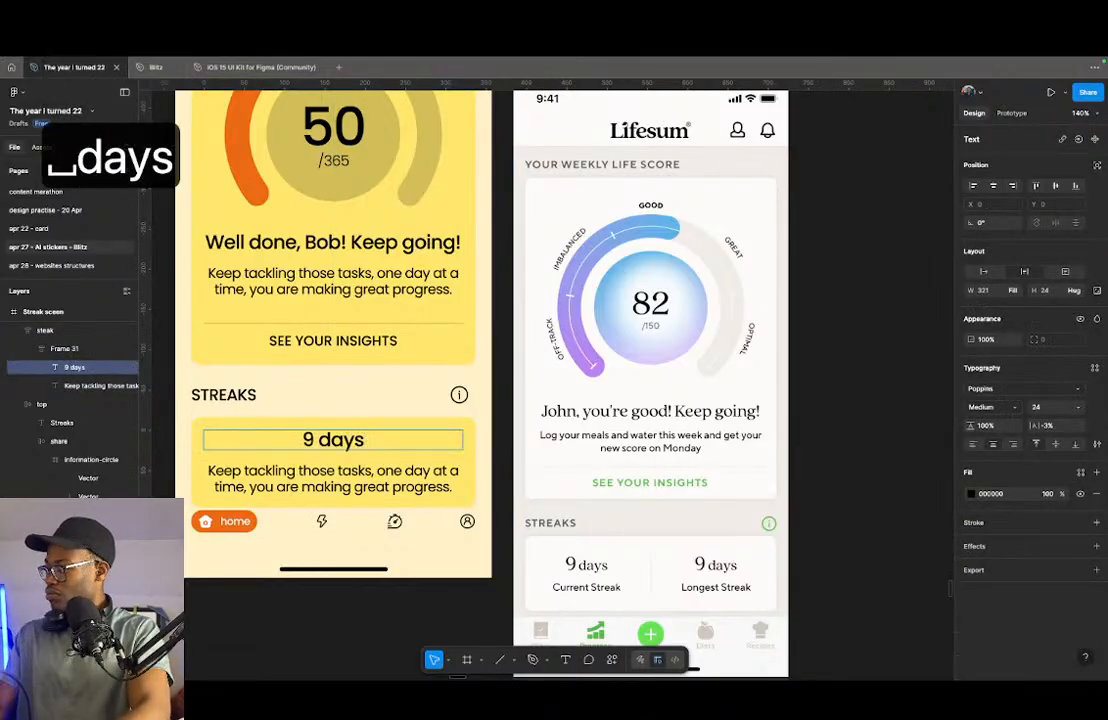
pyautogui.press('Escape')
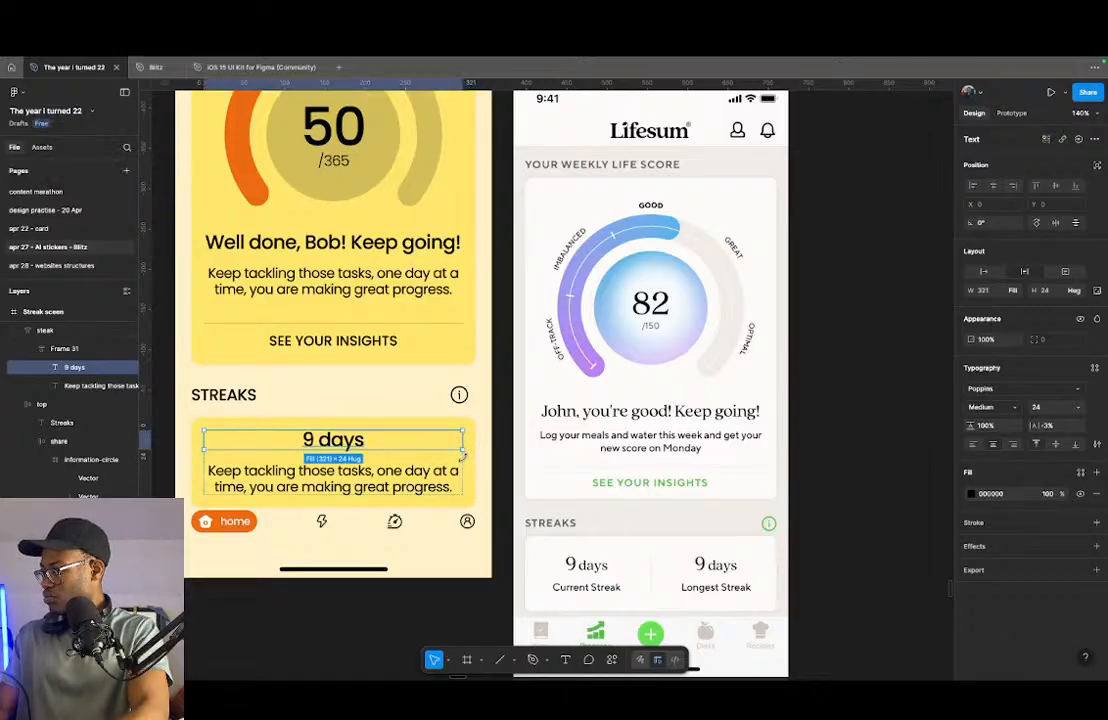
# - Replace the description text under "9 days" in the streak card with "Current Streak"
pyautogui.click(320, 484)
pyautogui.doubleClick(320, 484)
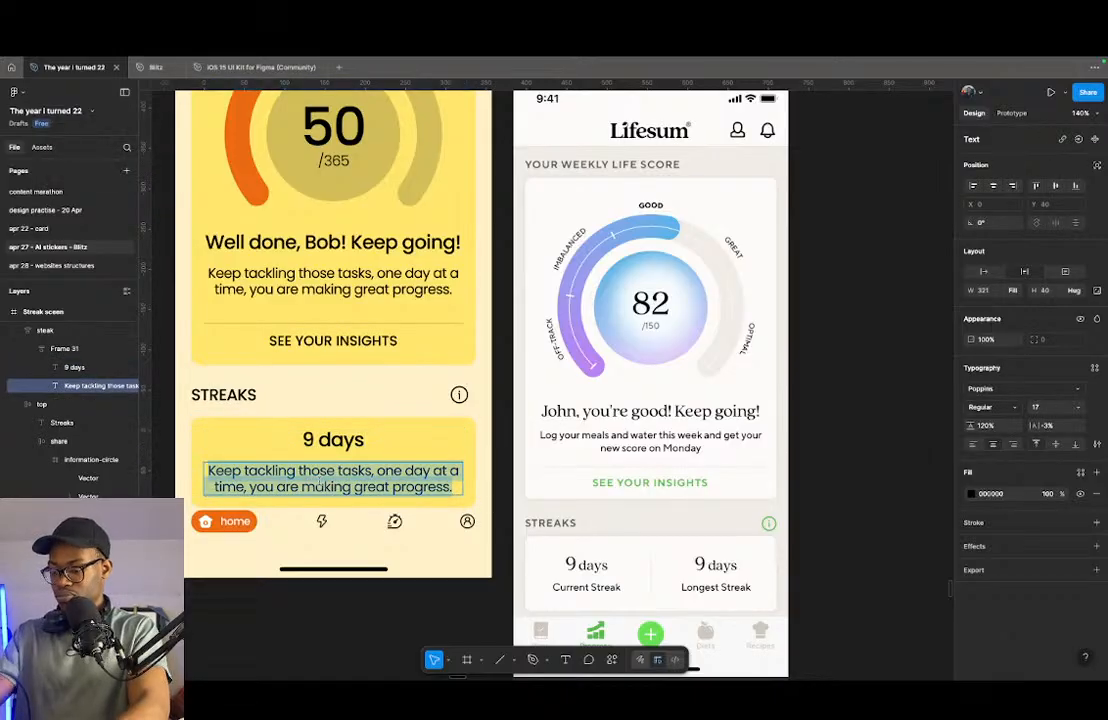
pyautogui.write('Curent')
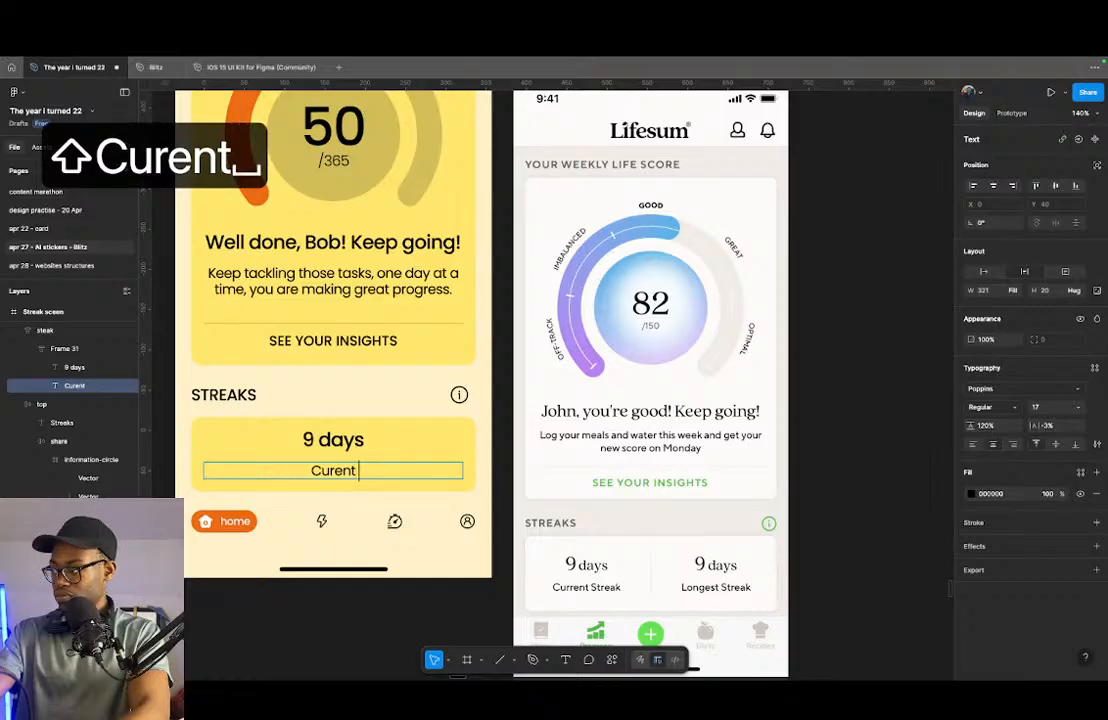
pyautogui.press('Left')
pyautogui.press('Left')
pyautogui.press('Left')
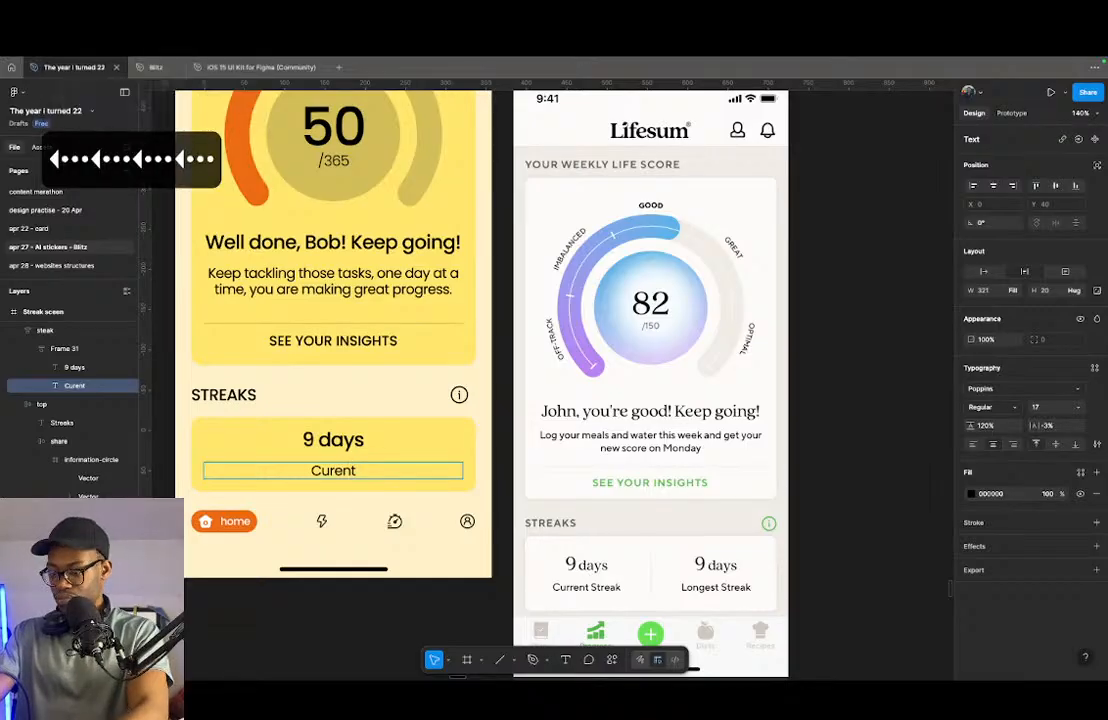
pyautogui.write('r')
pyautogui.press('super+Right')
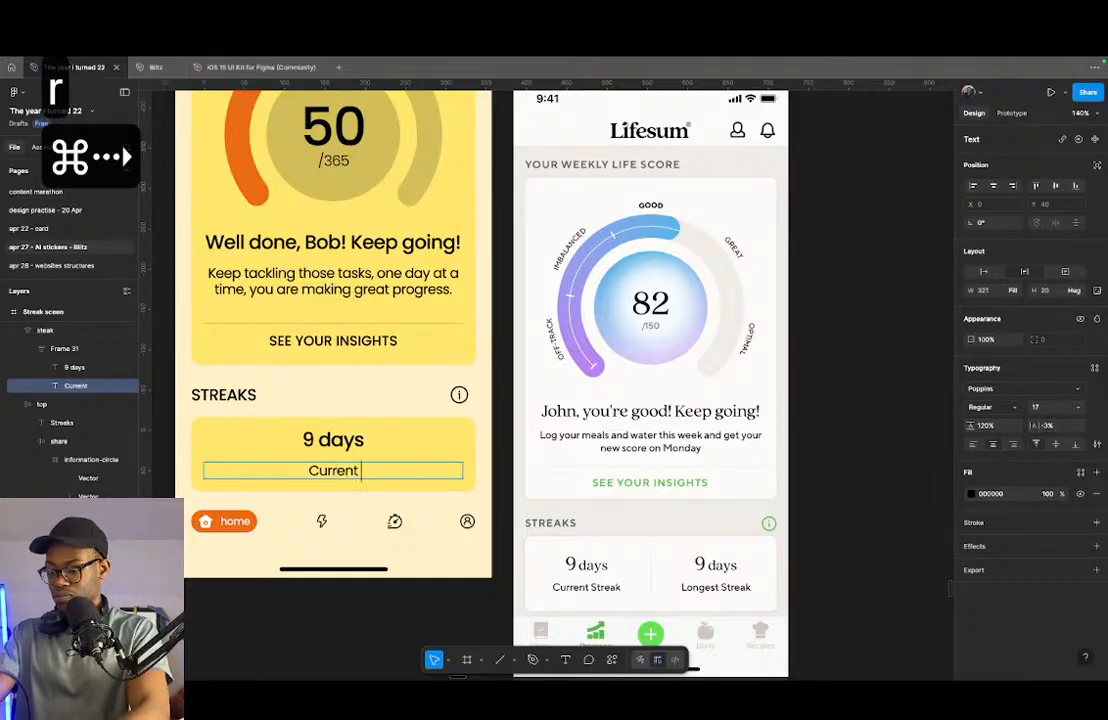
pyautogui.write('Streak')
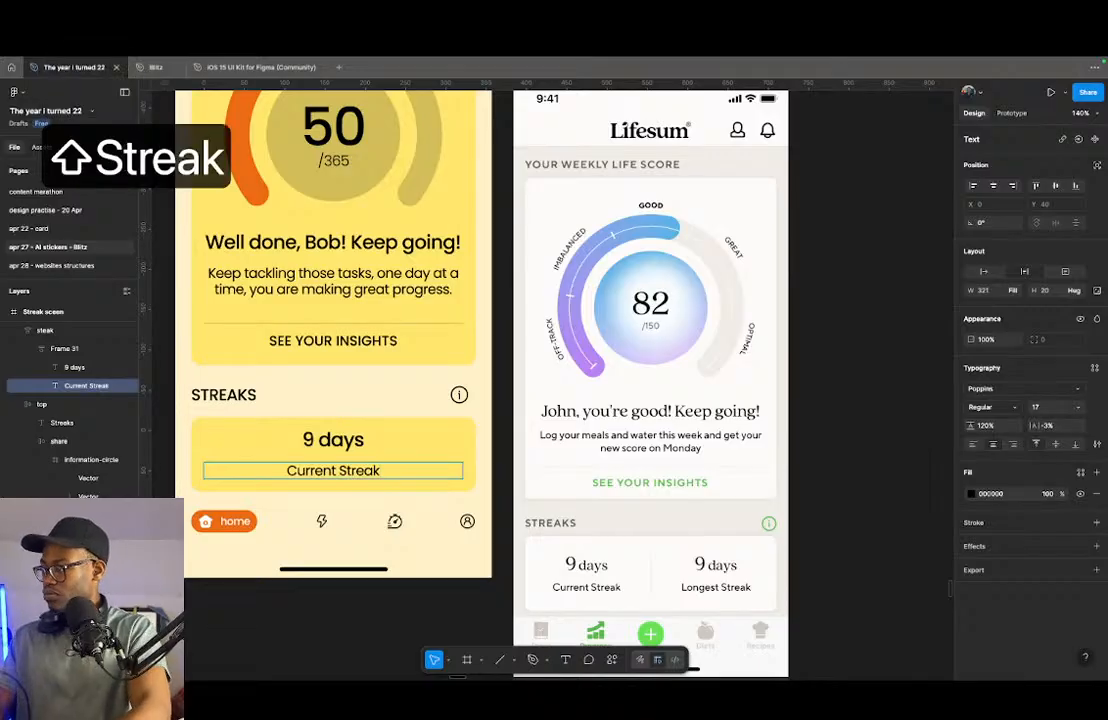
pyautogui.press('Escape')
# - Set the "Current Streak" text to font size 14 and display it in uppercase
pyautogui.click(1040, 408)
pyautogui.write('14')
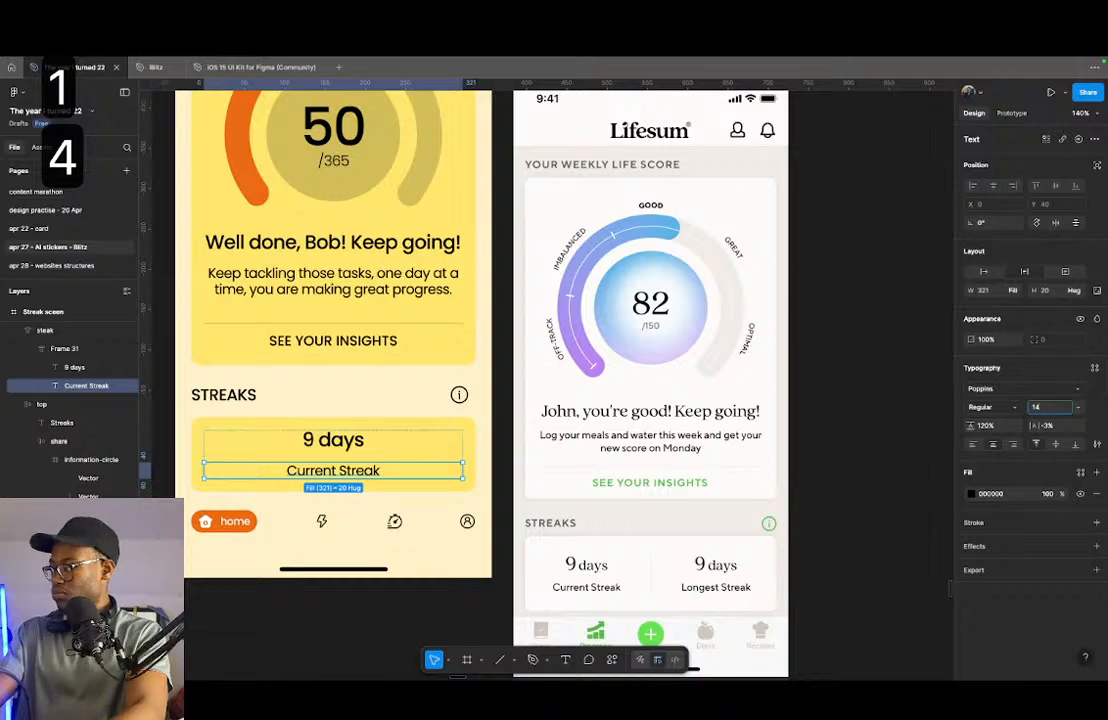
pyautogui.press('Return')
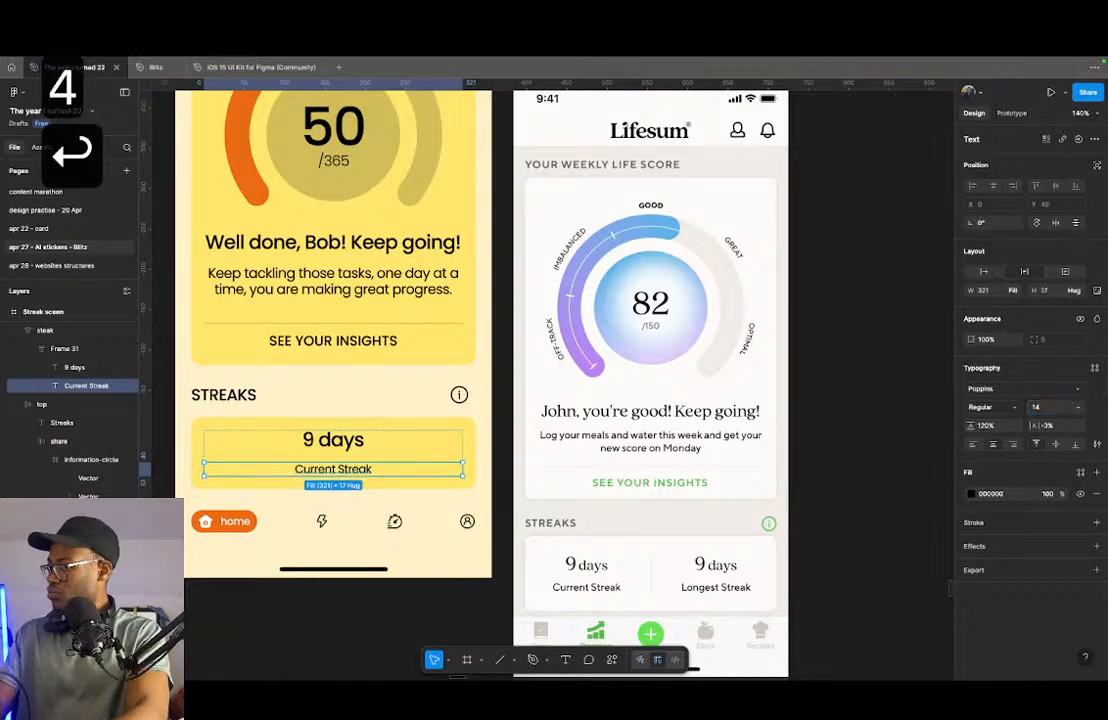
pyautogui.click(1097, 444)
pyautogui.press('Tab')
pyautogui.click(897, 531)
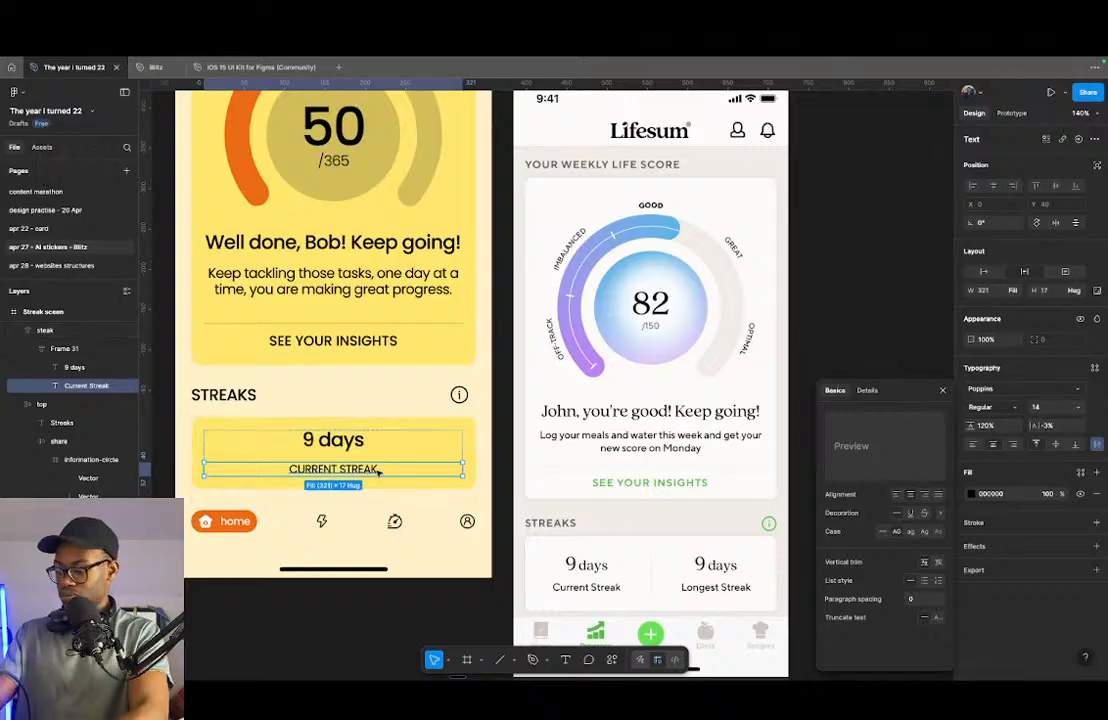
# - Move the "Current Streak" label above "9 days" and rename the layer holding both texts as "frame"
pyautogui.press('Up')
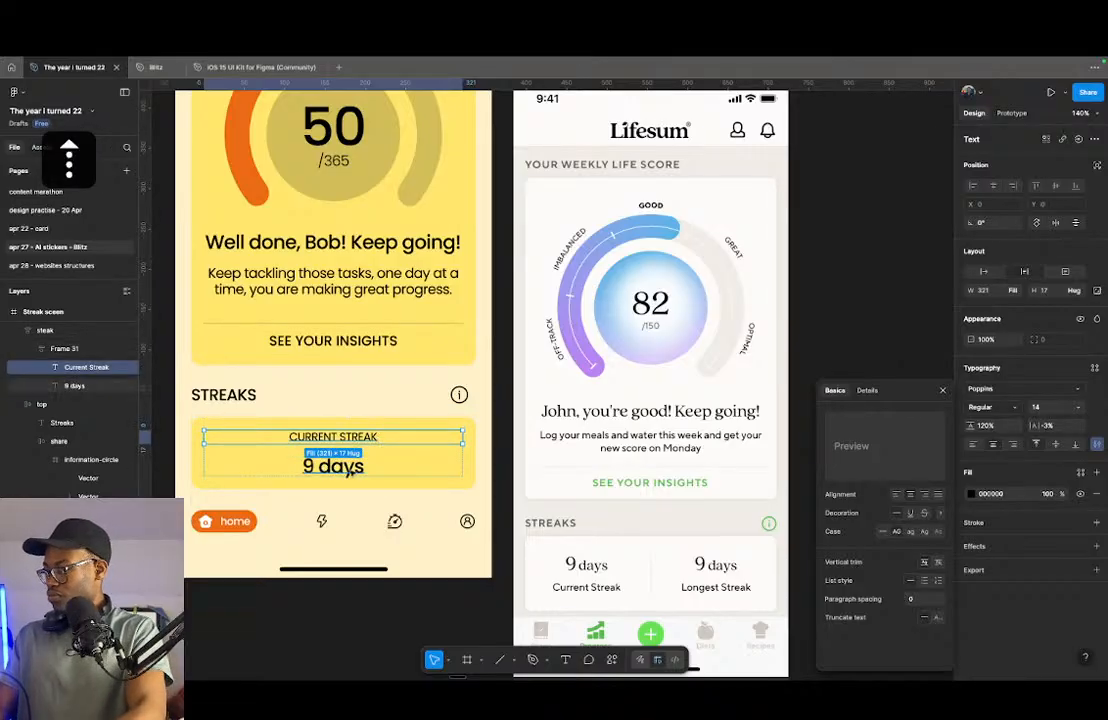
pyautogui.click(437, 466)
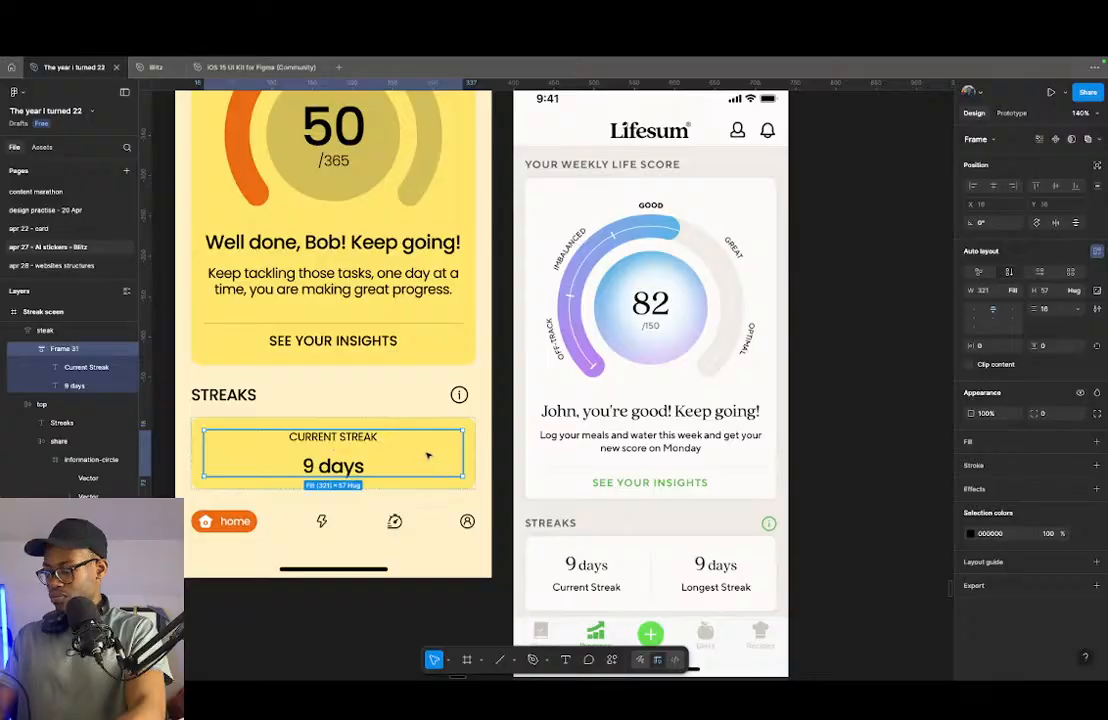
pyautogui.press('super+r')
pyautogui.write('frame')
pyautogui.press('Return')
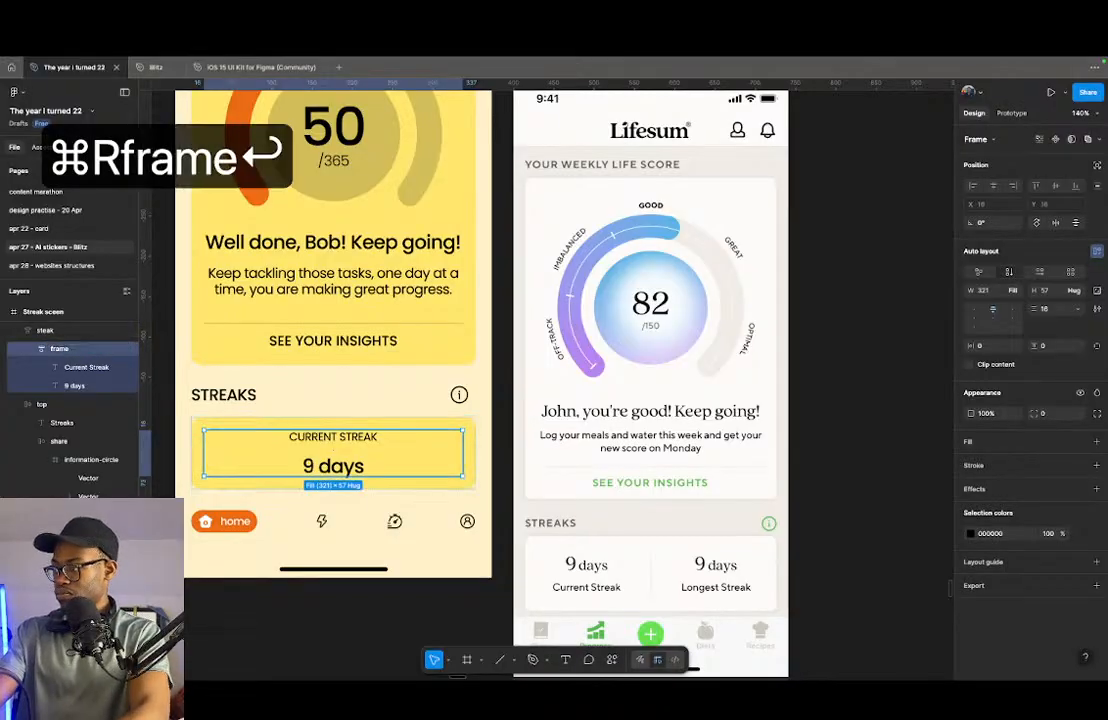
# - Duplicate the text frame inside the streak card and switch the card to a horizontal layout
pyautogui.press('super+d')
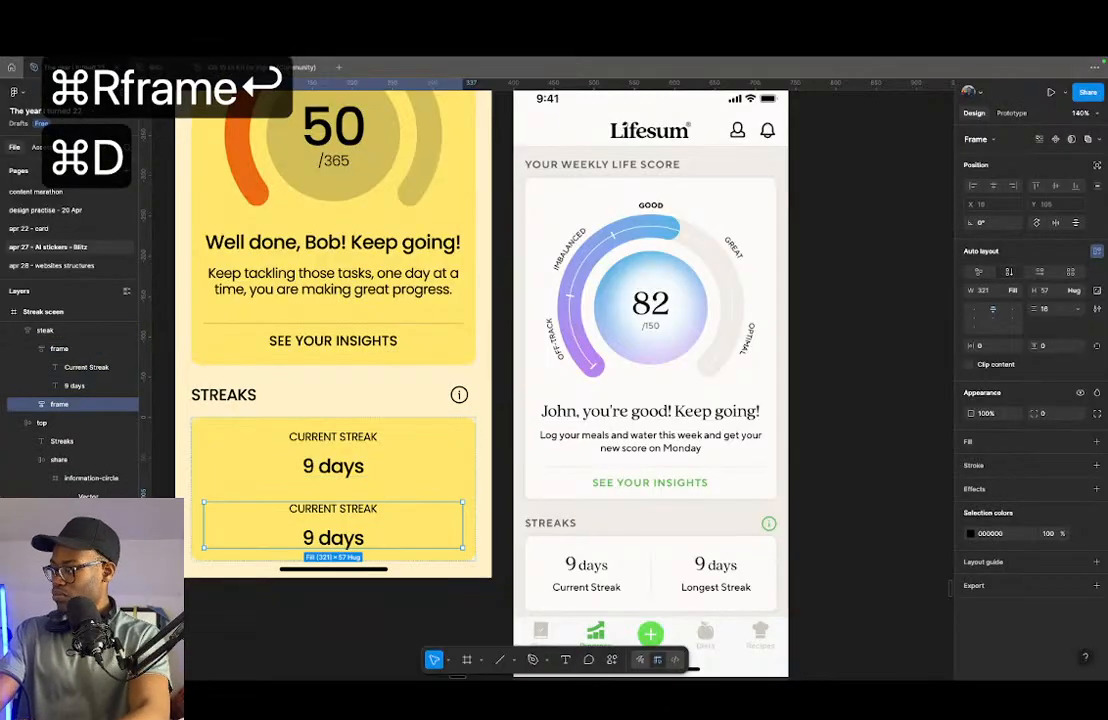
pyautogui.click(440, 486)
pyautogui.click(432, 453)
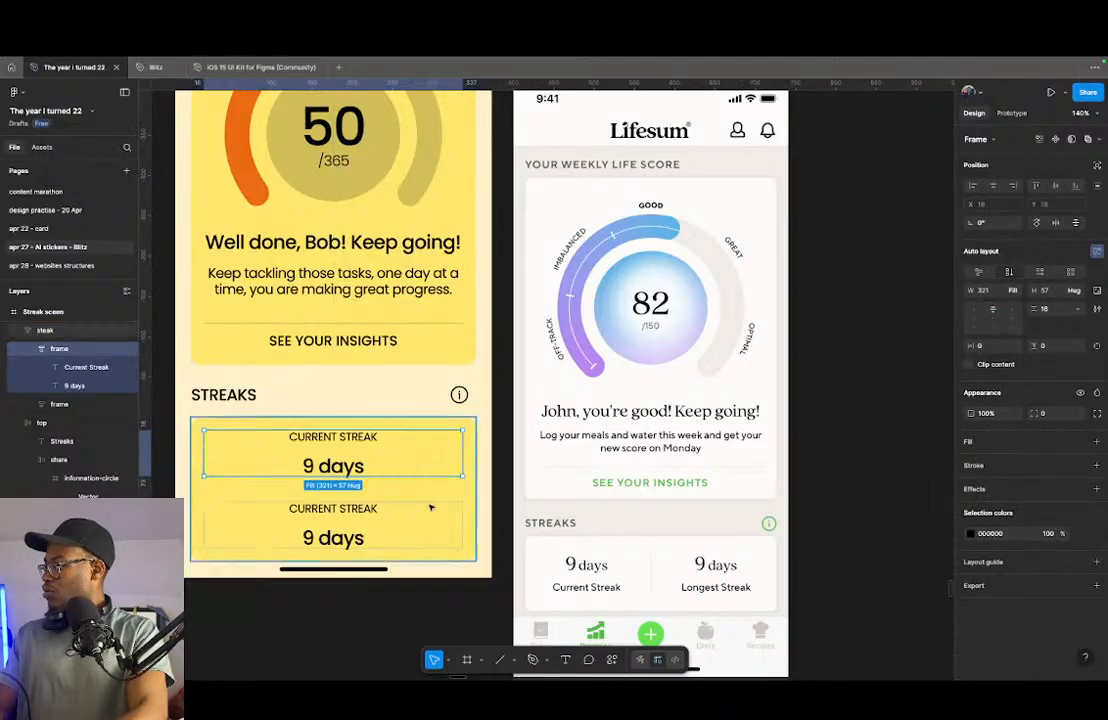
pyautogui.click(452, 490)
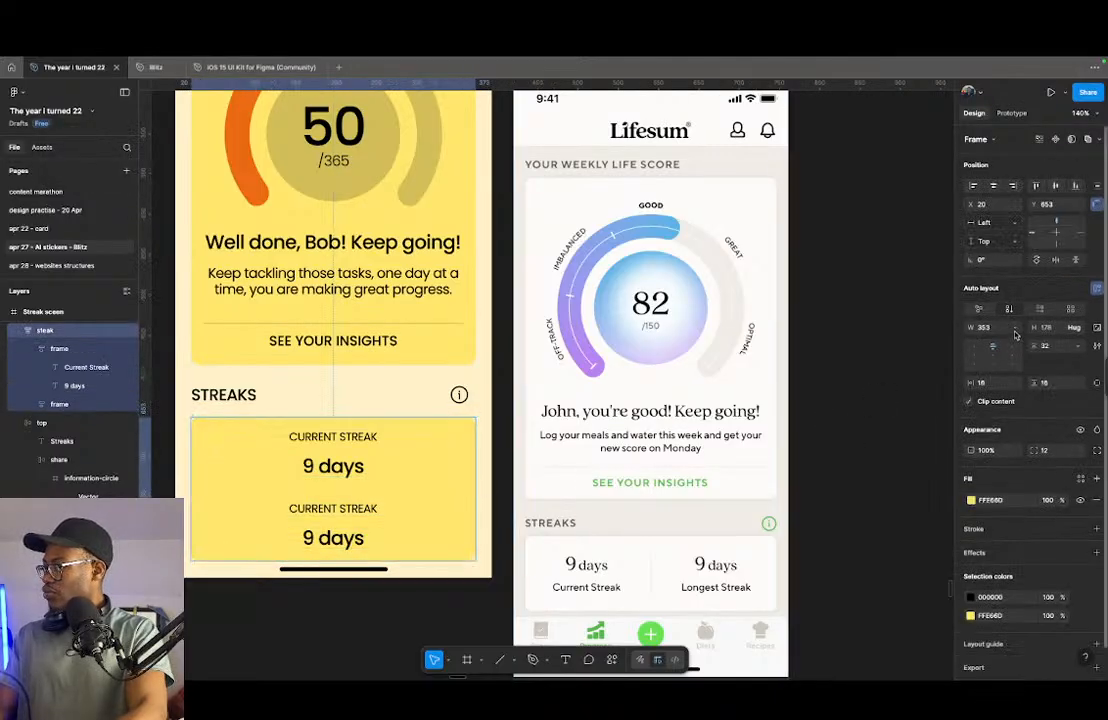
pyautogui.click(1040, 310)
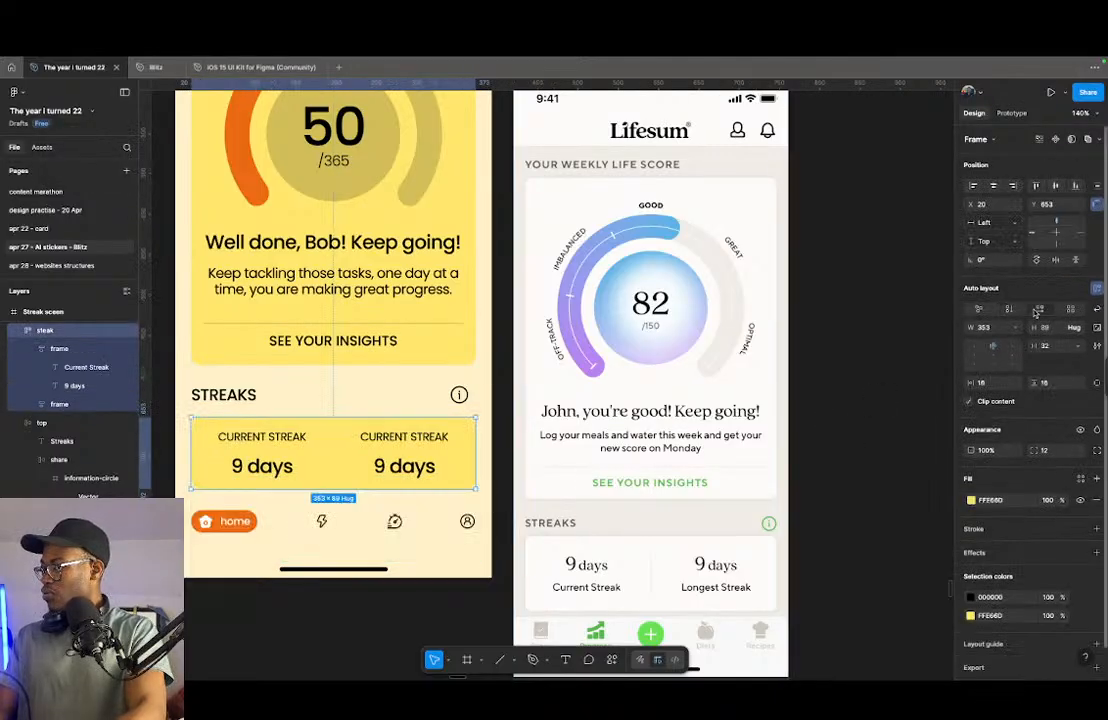
# - Reduce the vertical gap between label and value to 8 in both text frames of the streak card
pyautogui.click(263, 469)
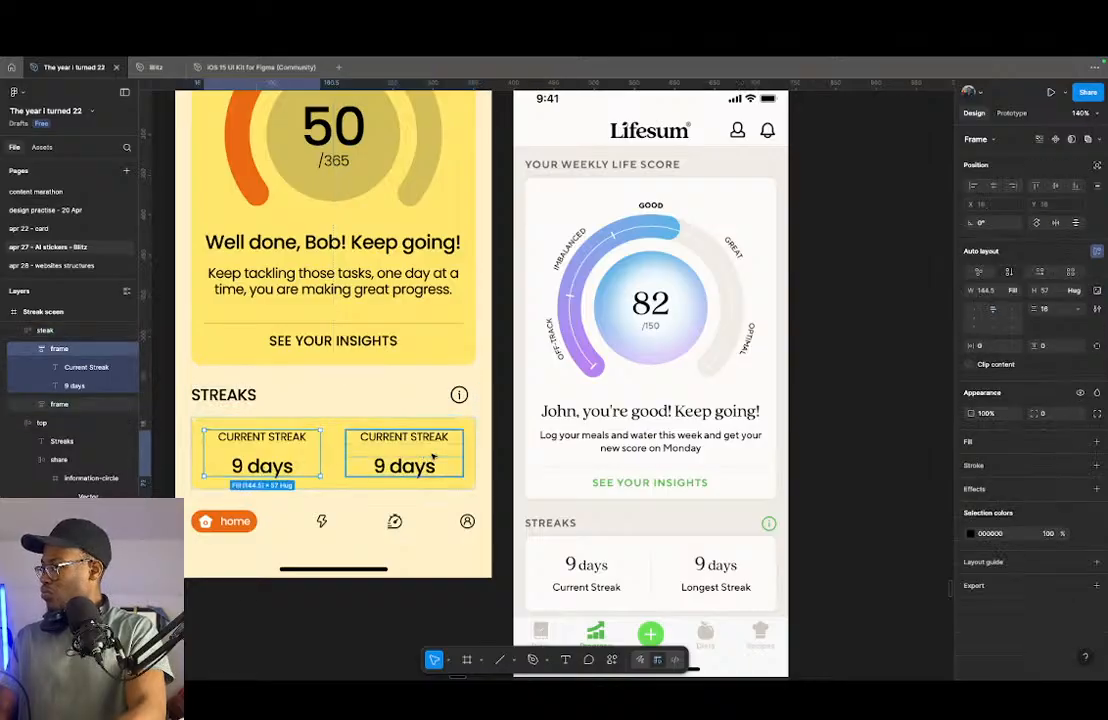
pyautogui.keyDown('shift'); pyautogui.click(432, 455); pyautogui.keyUp('shift')
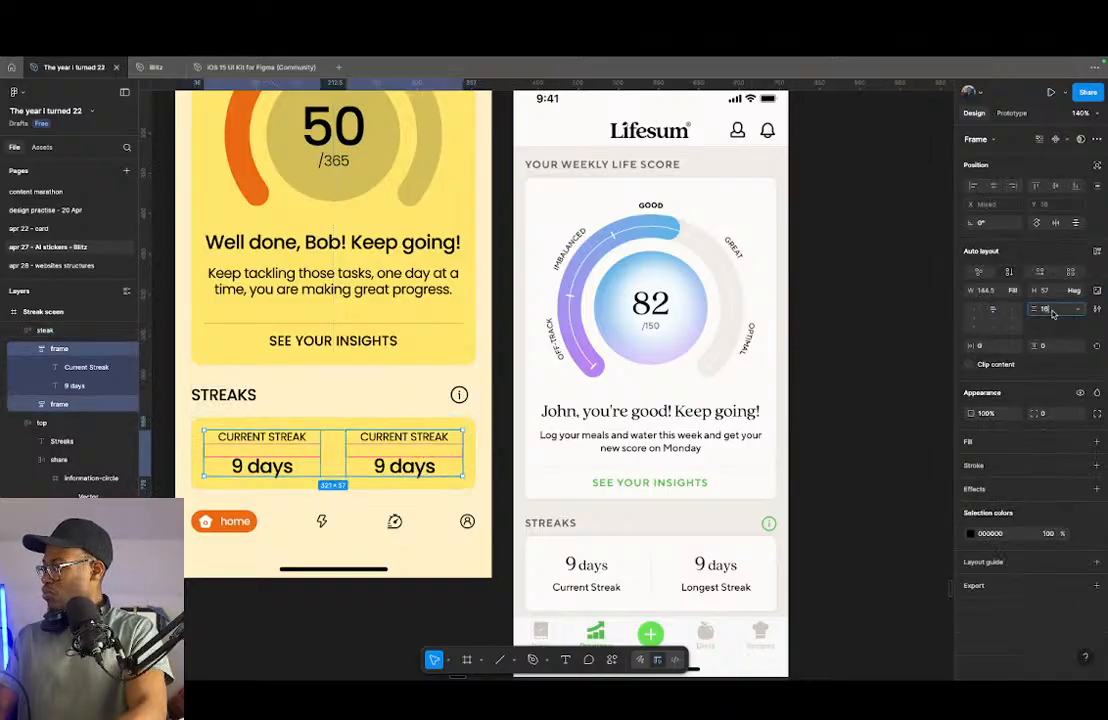
pyautogui.press('Down')
pyautogui.press('Down')
pyautogui.press('Down')
pyautogui.press('Down')
pyautogui.press('Down')
pyautogui.press('Down')
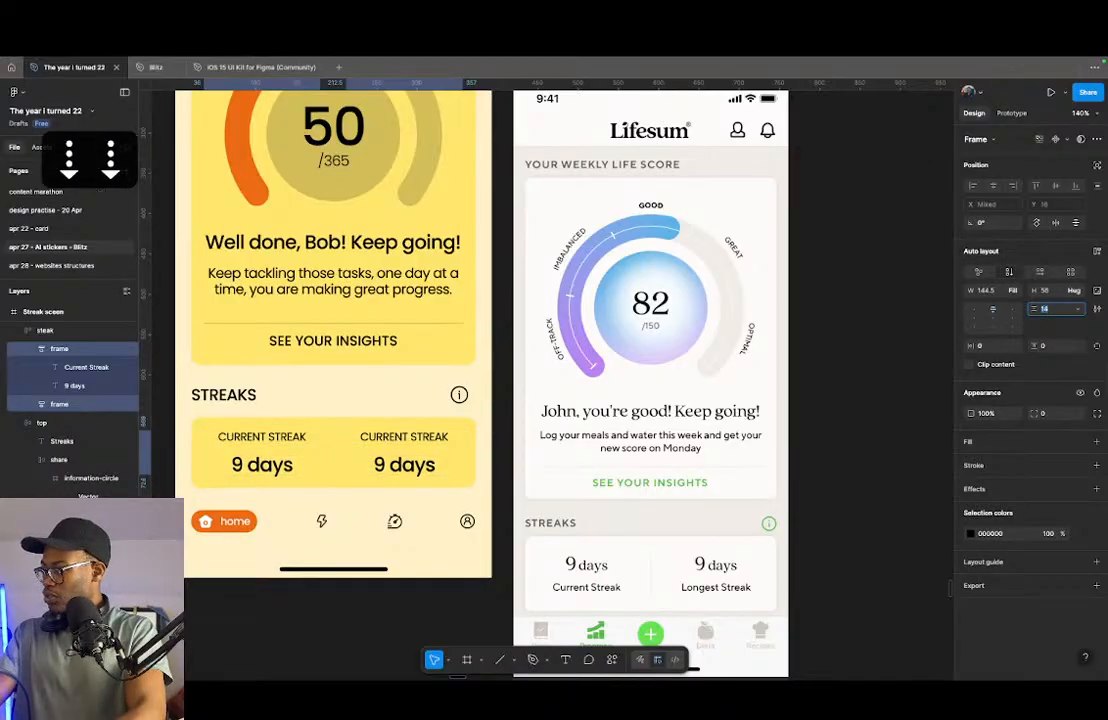
pyautogui.press('Down')
pyautogui.press('Down')
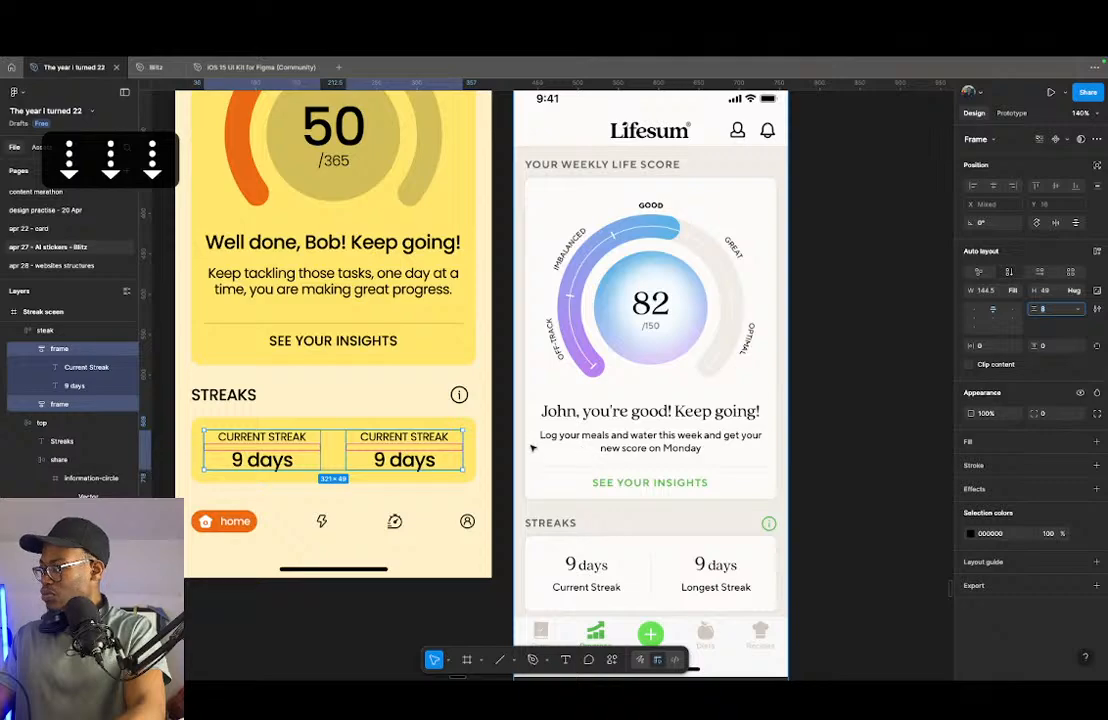
# - Set the streak card's vertical padding to 12
pyautogui.click(468, 438)
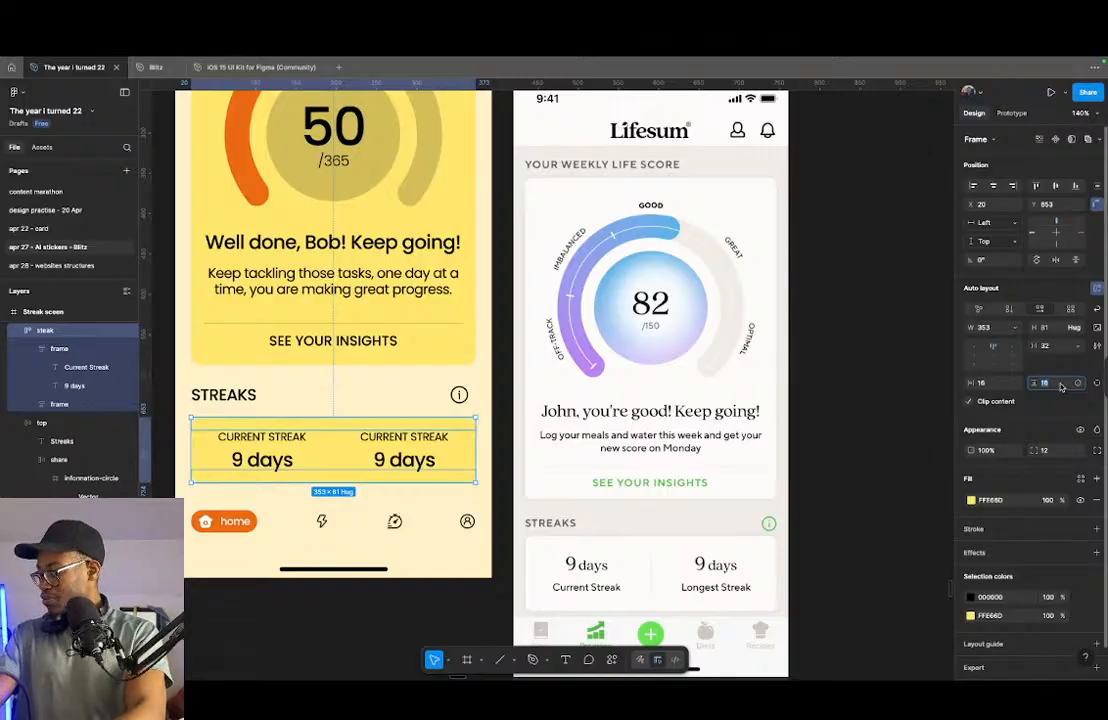
pyautogui.write('12')
pyautogui.press('Return')
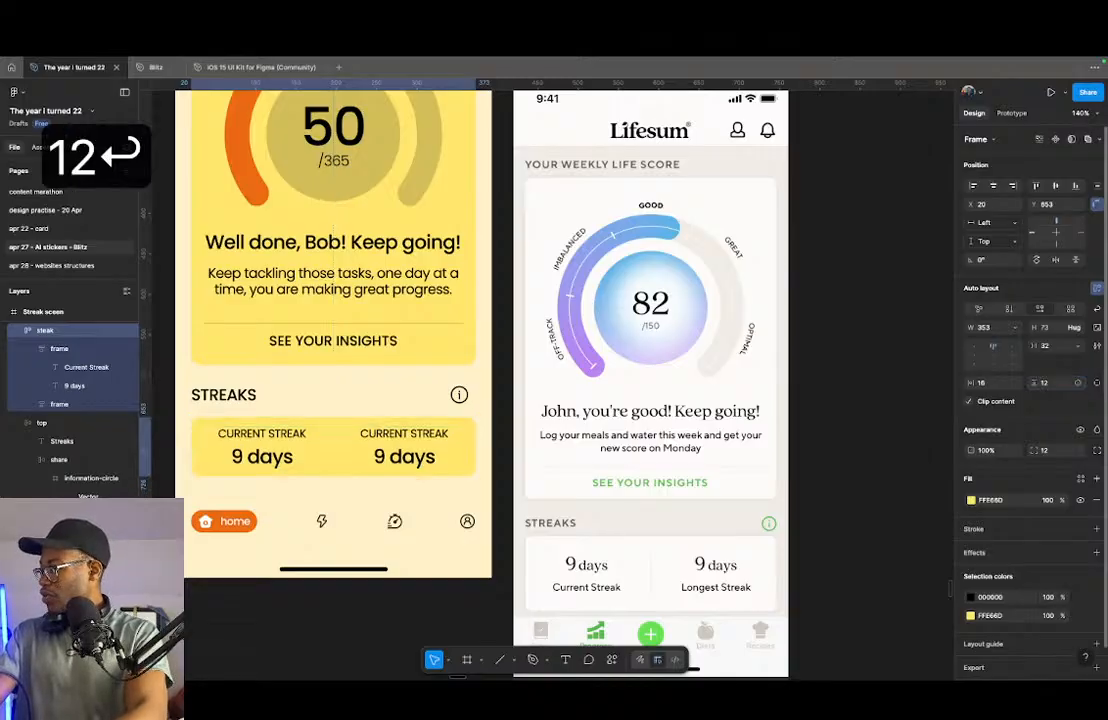
# - Undo the streak card's last padding change and draw a vertical line about 54 long between its two text columns
pyautogui.press('super+z')
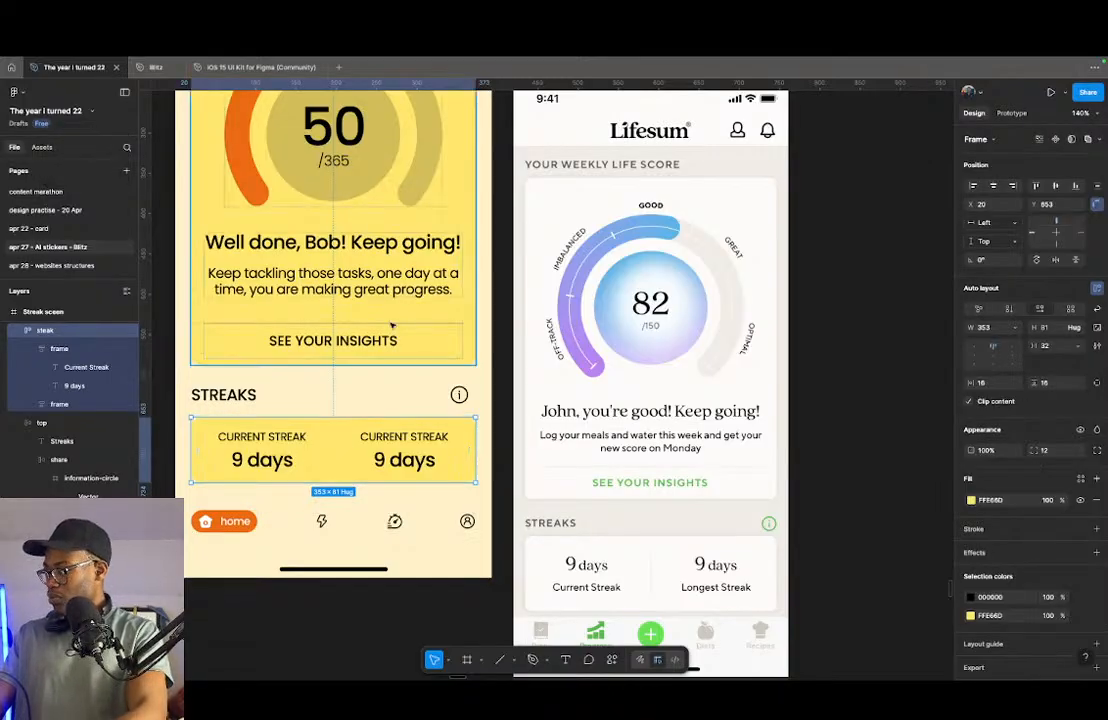
pyautogui.scroll(2, 343, 468)
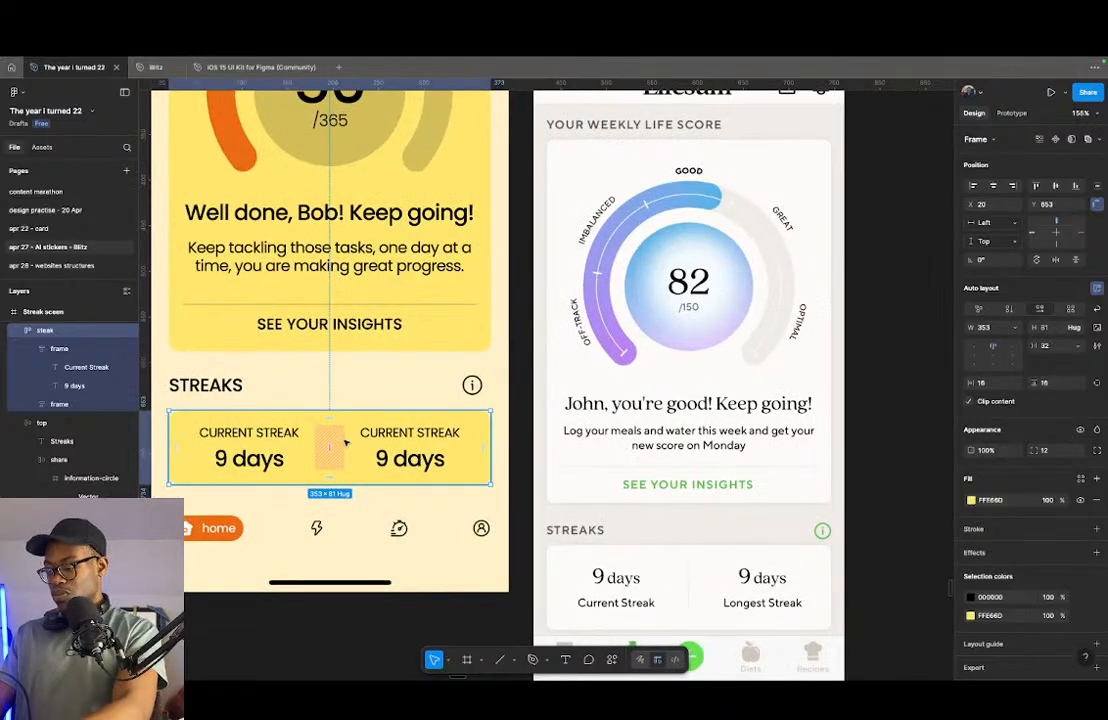
pyautogui.press('l')
pyautogui.moveTo(330, 433); pyautogui.dragTo(331, 475)
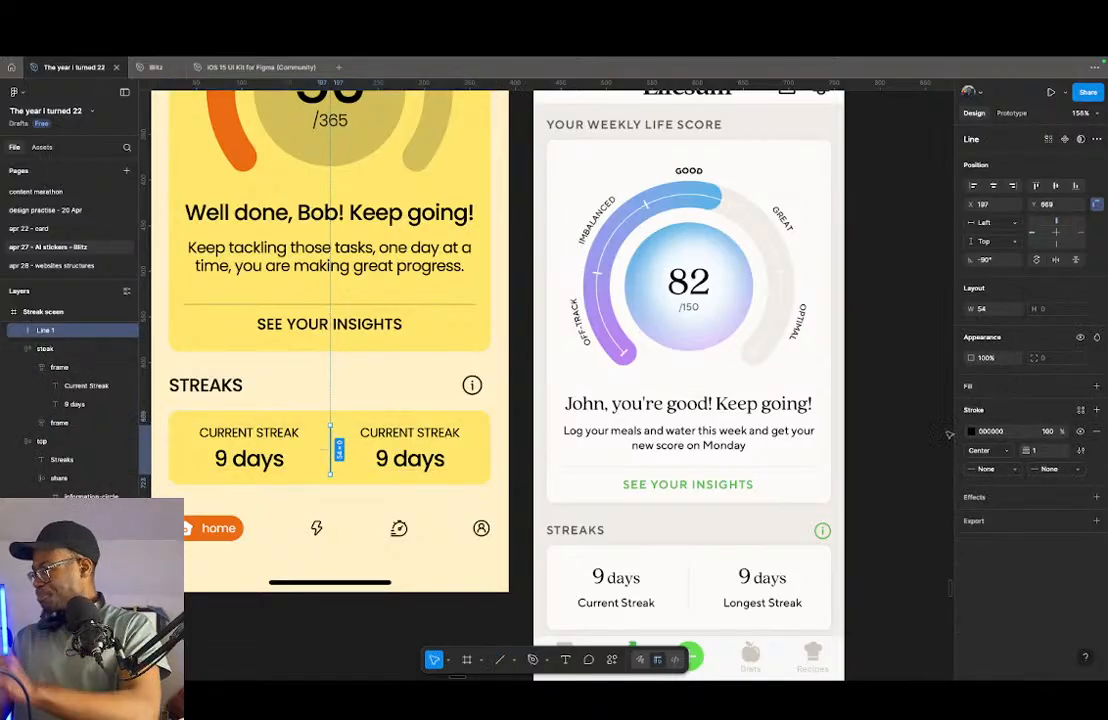
# - Set the divider line's stroke opacity to 18% and move it into the streak card between the two text frames
pyautogui.click(1047, 432)
pyautogui.write('18')
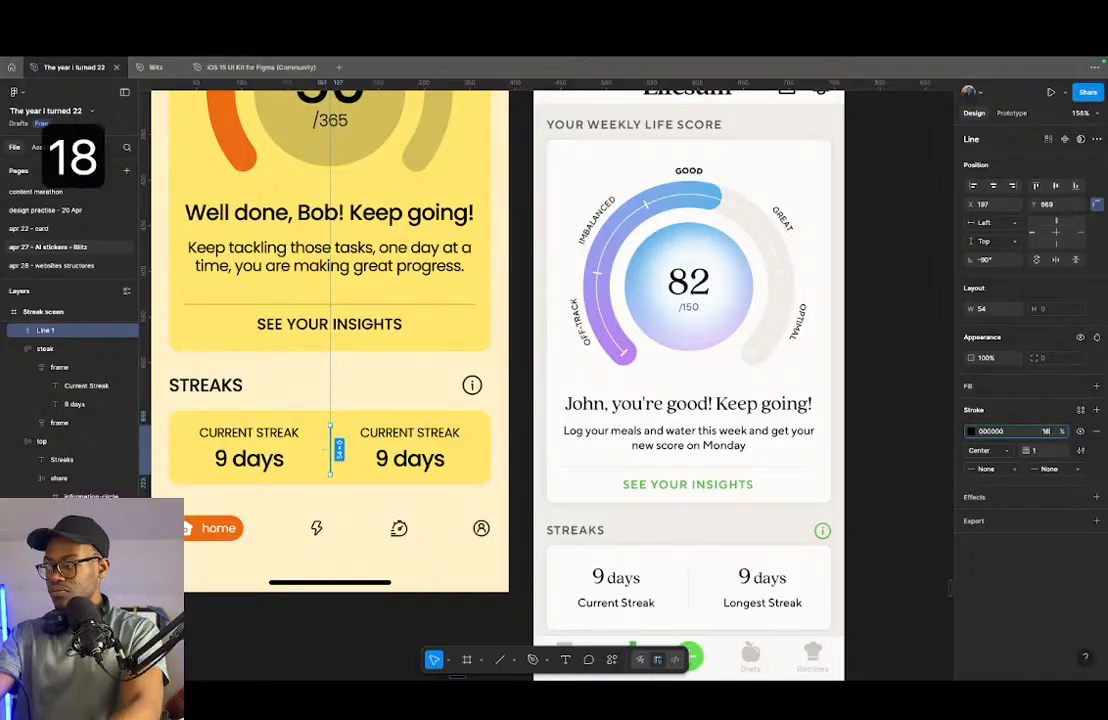
pyautogui.press('Return')
pyautogui.scroll(3, 340, 449)
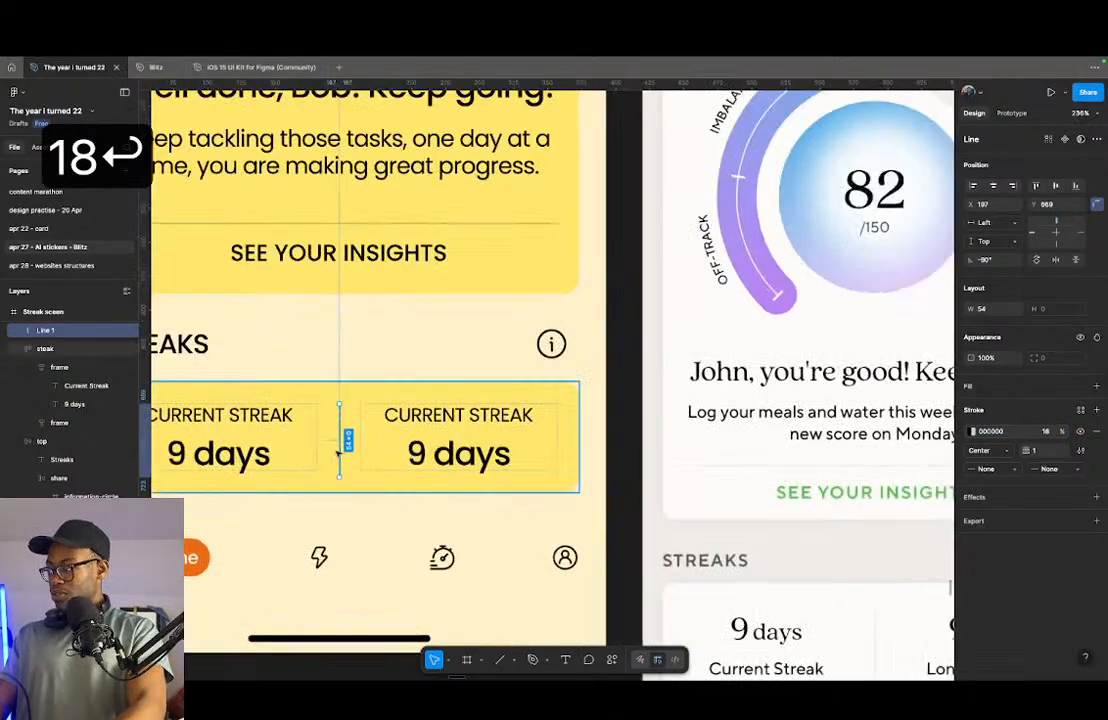
pyautogui.moveTo(341, 447)
pyautogui.mouseDown()
pyautogui.moveTo(366, 450)
pyautogui.moveTo(352, 450)
pyautogui.mouseUp()
pyautogui.scroll(-3, 365, 454)
pyautogui.click(371, 451)
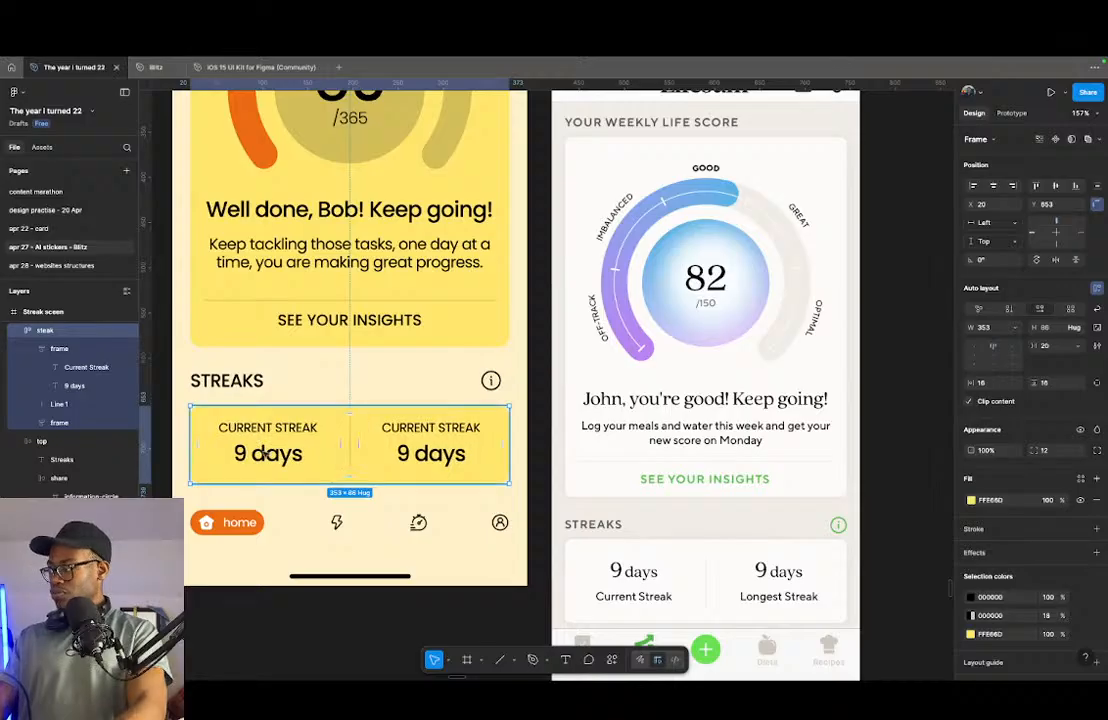
# - Change the second column's label to "Longest Streak" and the current streak's value to "50 days"
pyautogui.doubleClick(428, 428)
pyautogui.write('Longest')
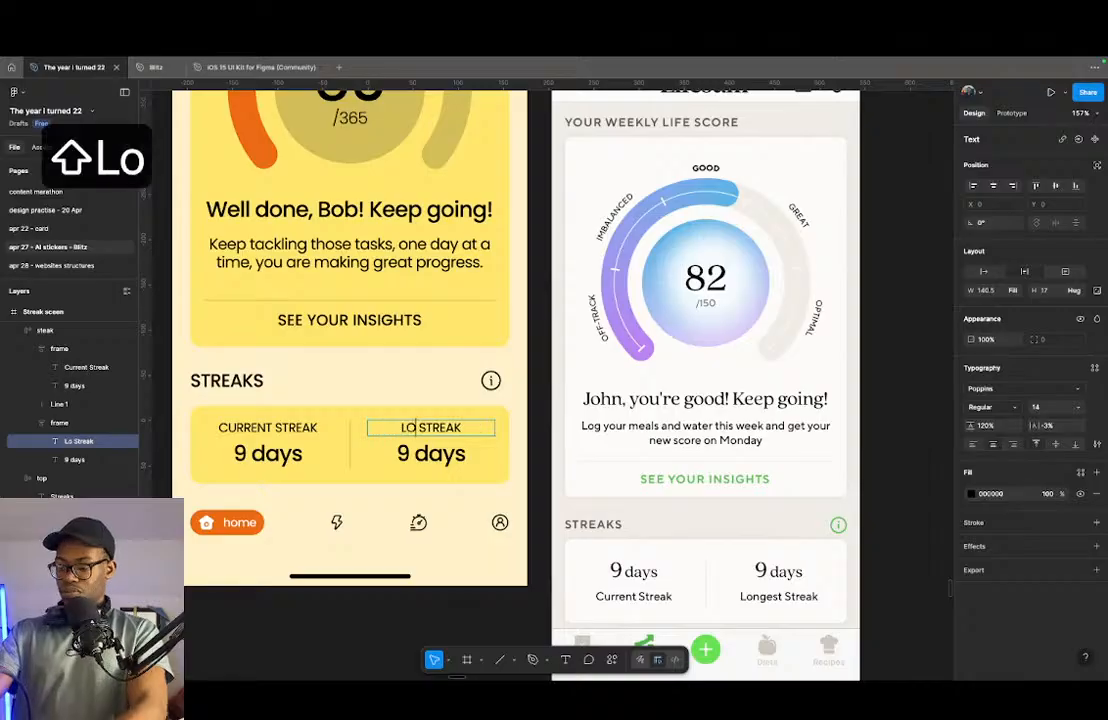
pyautogui.click(243, 452)
pyautogui.scroll(2, 368, 333)
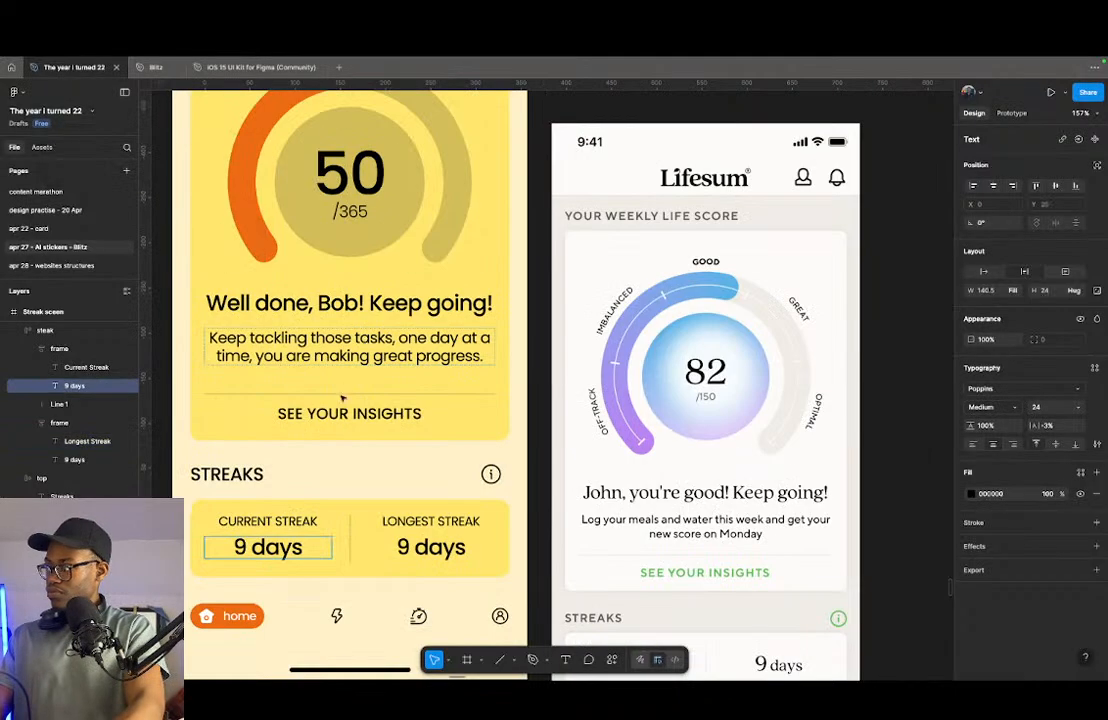
pyautogui.scroll(-3, 340, 410)
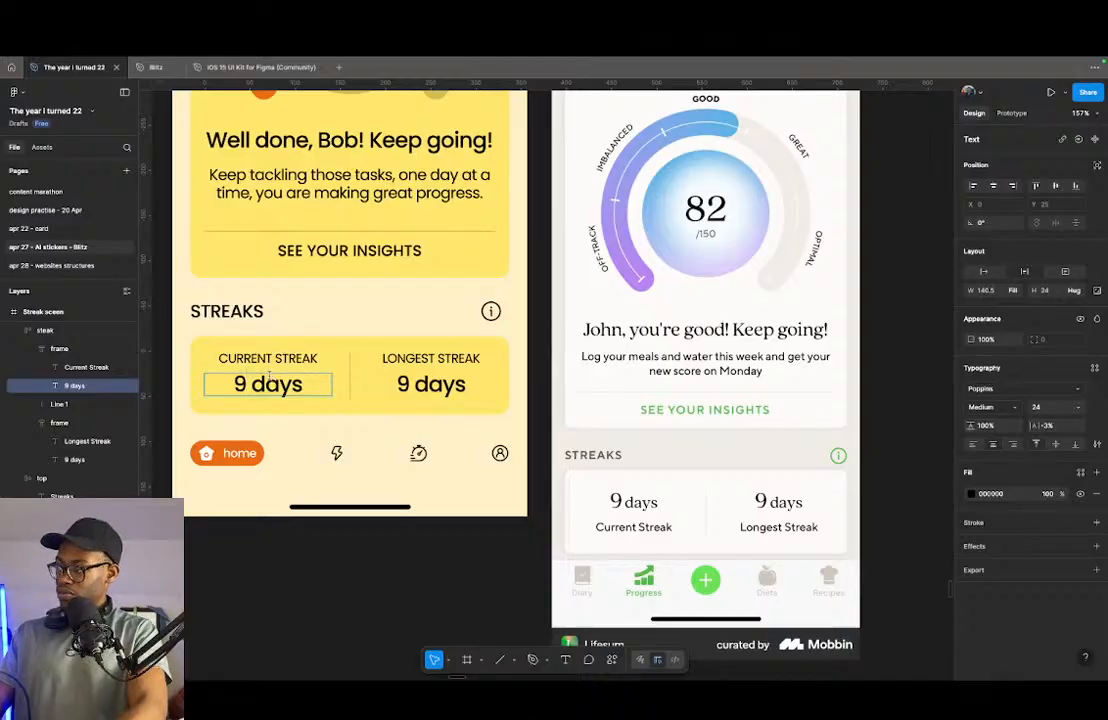
pyautogui.press('shift+super+Left')
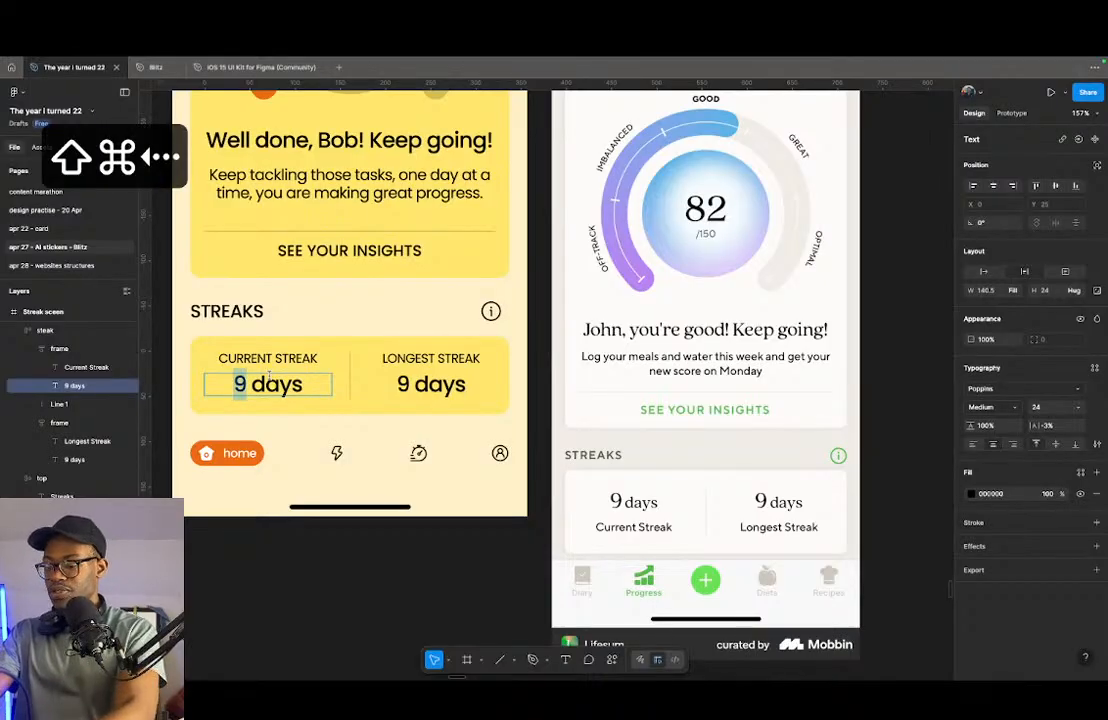
pyautogui.write('50')
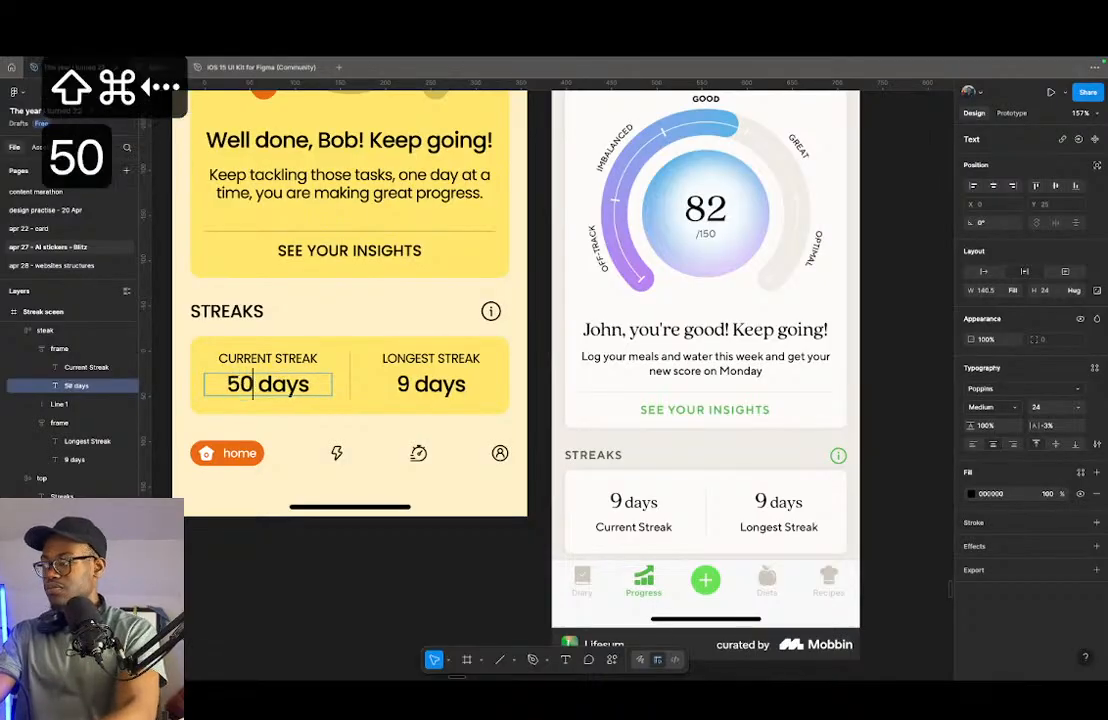
# - Change the longest streak's value to "185 days" and clear the selection
pyautogui.doubleClick(400, 384)
pyautogui.write('1')
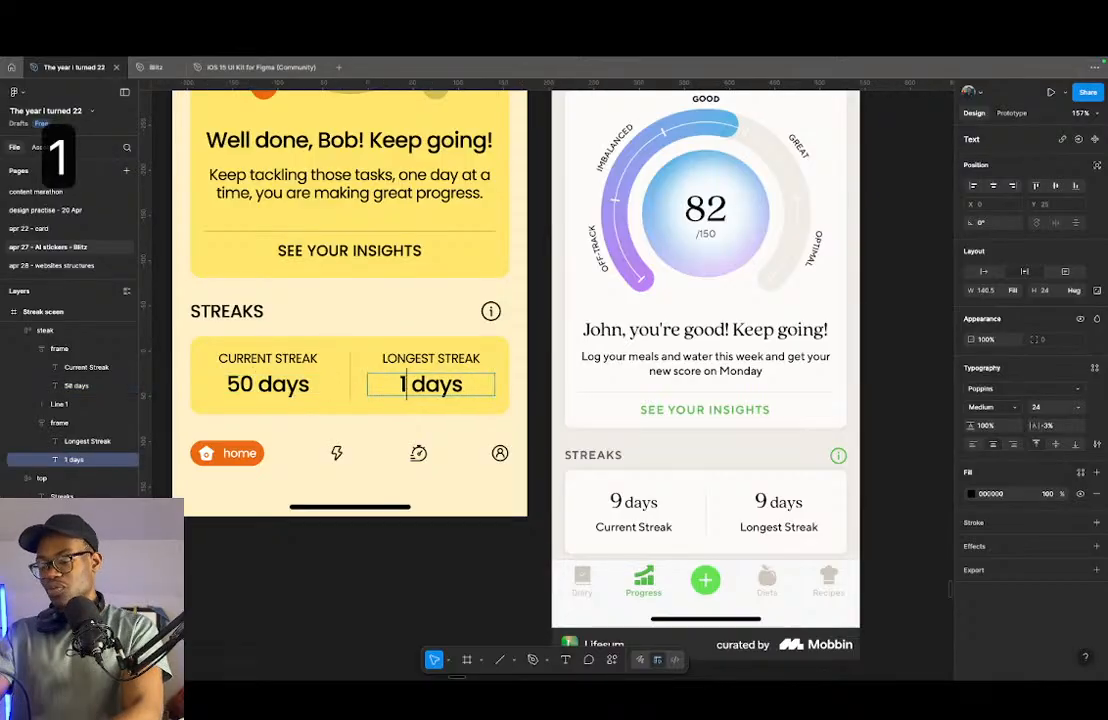
pyautogui.write('85')
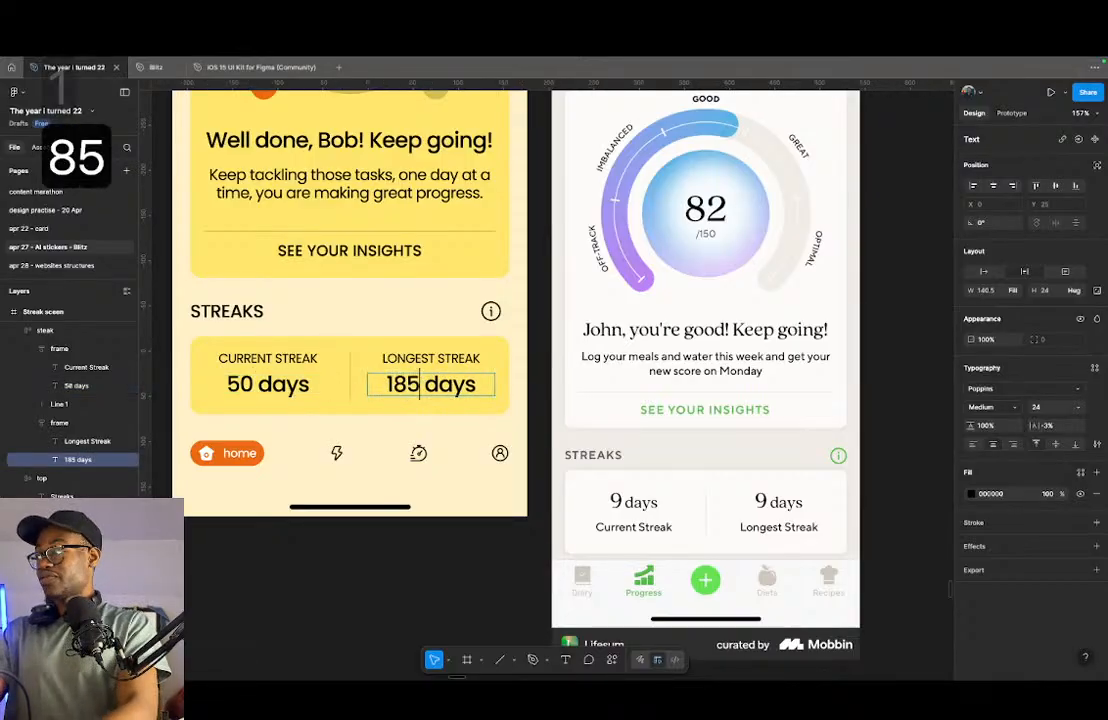
pyautogui.press('Escape')
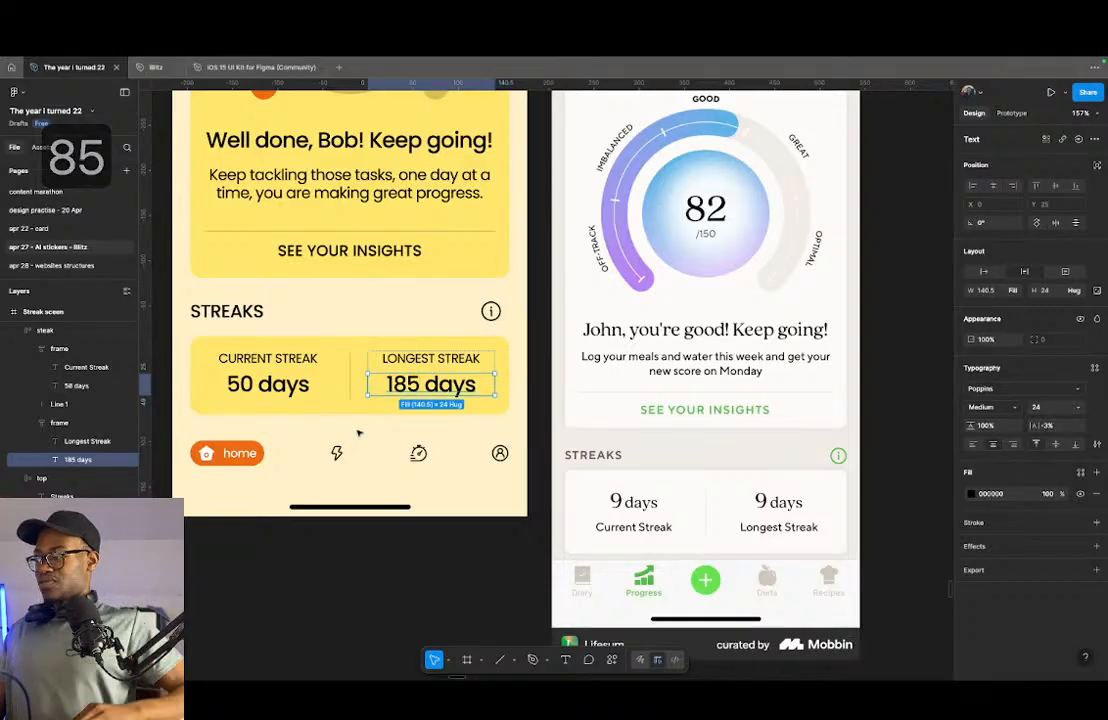
pyautogui.press('Escape')
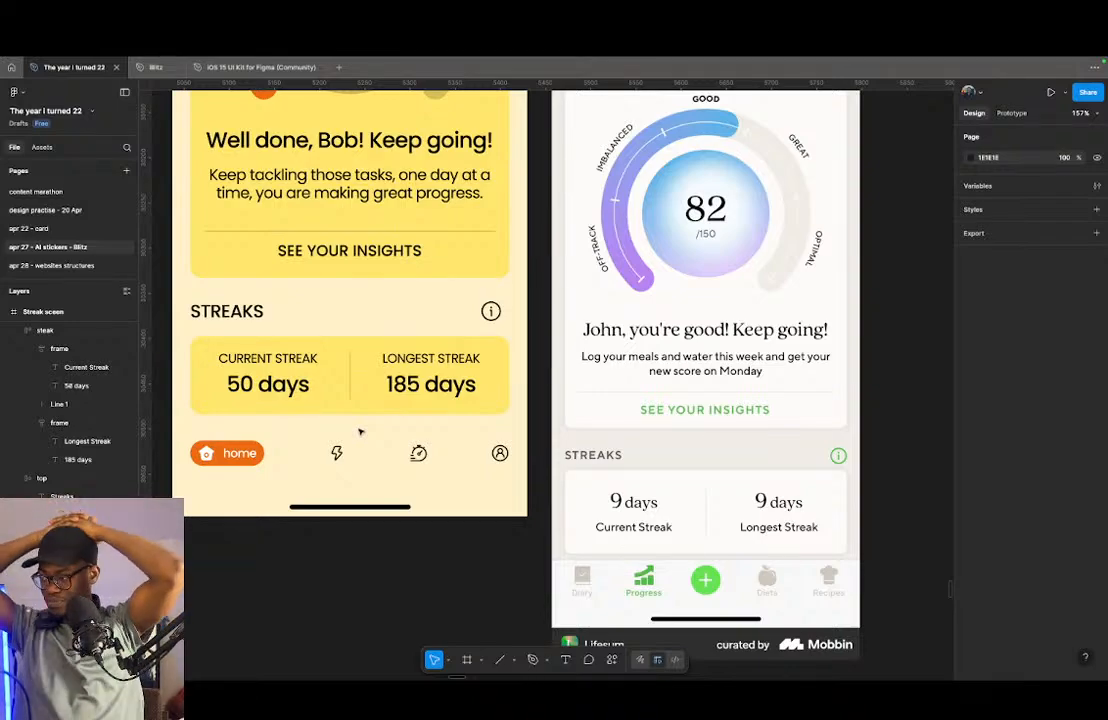
# - Paste the copied orange "streak" button into the bottom nav after the home button
pyautogui.click(323, 468)
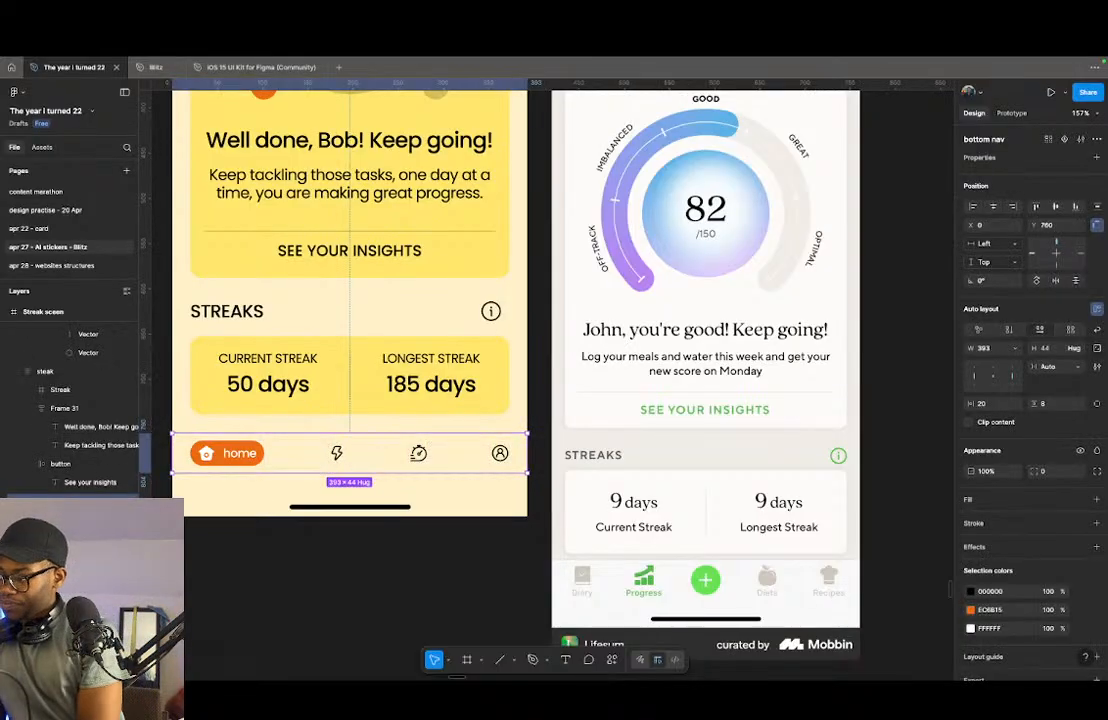
pyautogui.press('super+v')
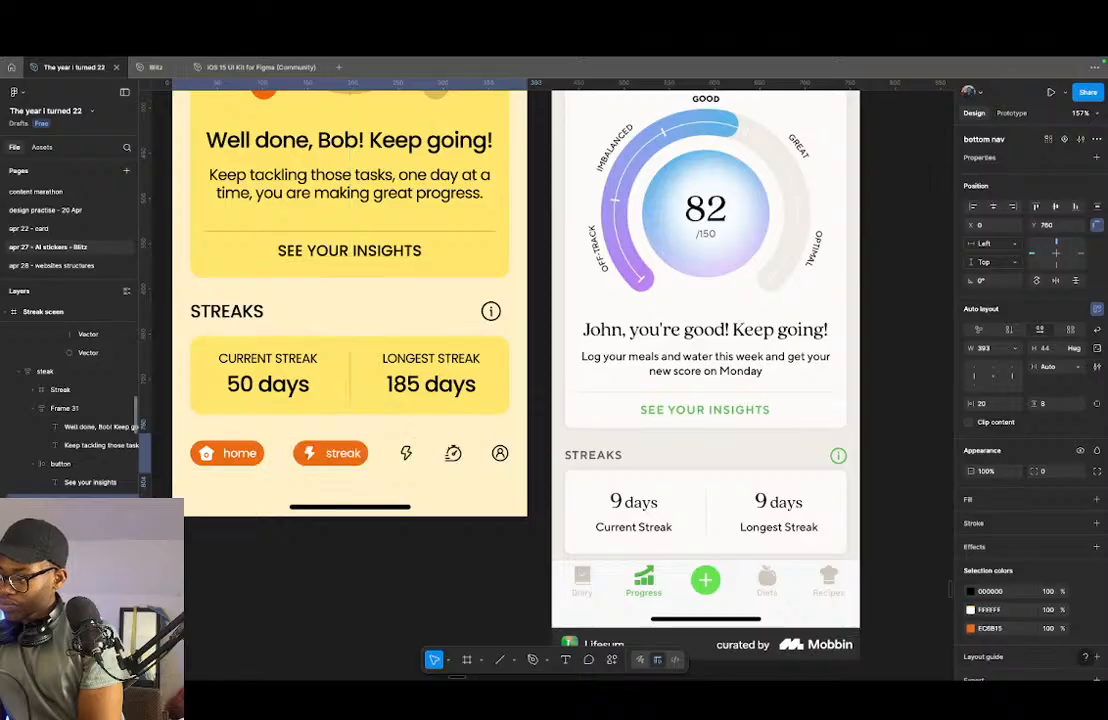
pyautogui.press('Delete')
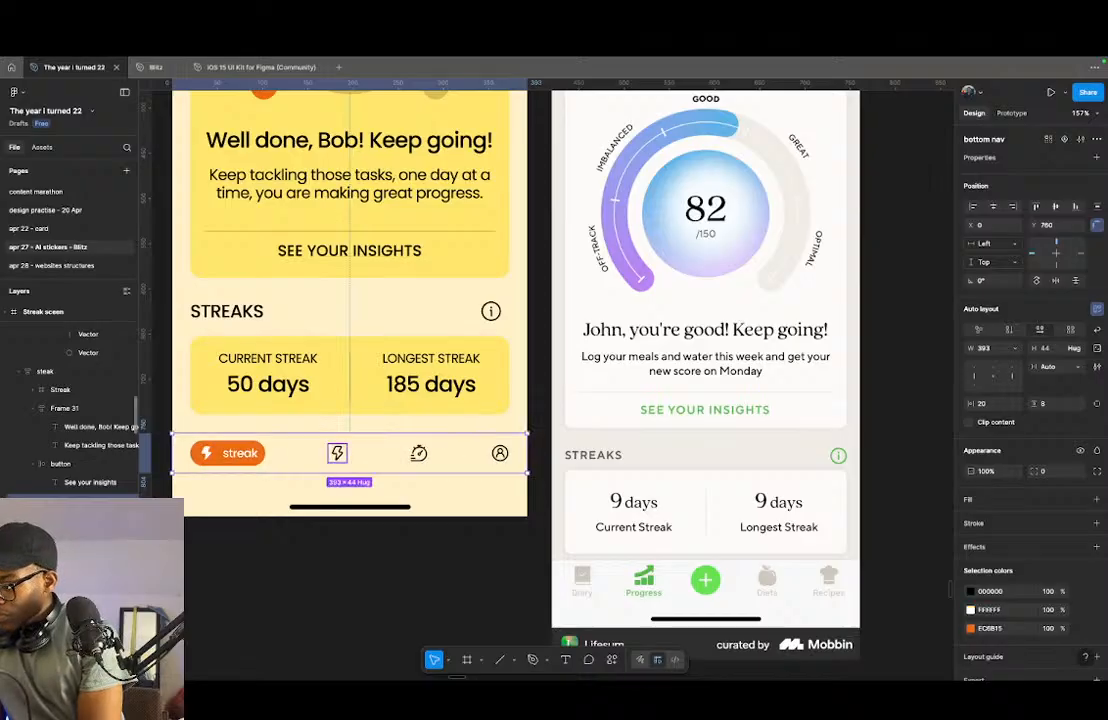
pyautogui.scroll(2, 72, 500)
pyautogui.scroll(-1, 72, 500)
pyautogui.scroll(-1, 72, 420)
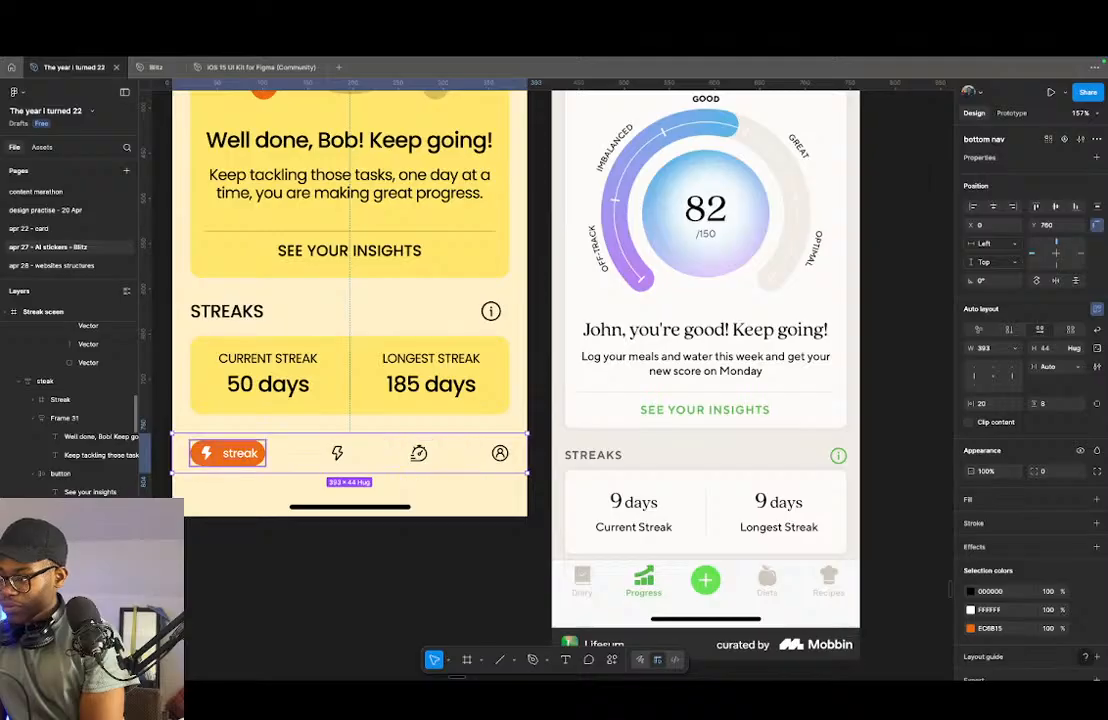
pyautogui.press('super+z')
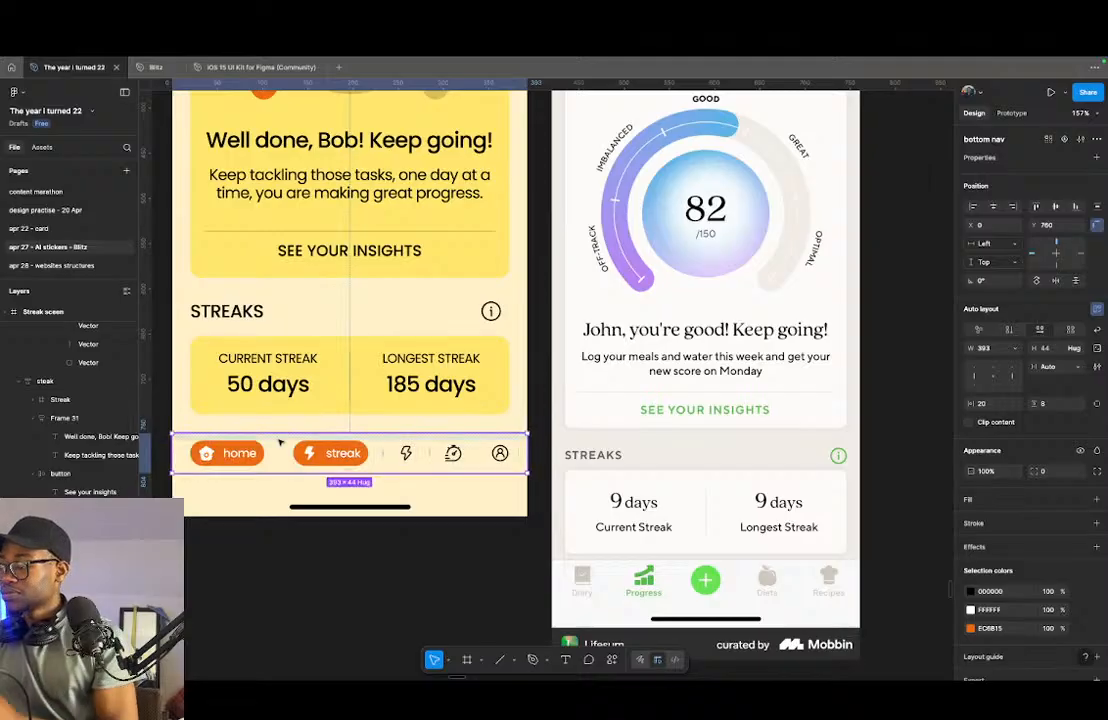
# - Duplicate the home button in the bottom nav, pull its house icon out, and delete the leftover orange "home" pill
pyautogui.scroll(5, 232, 465)
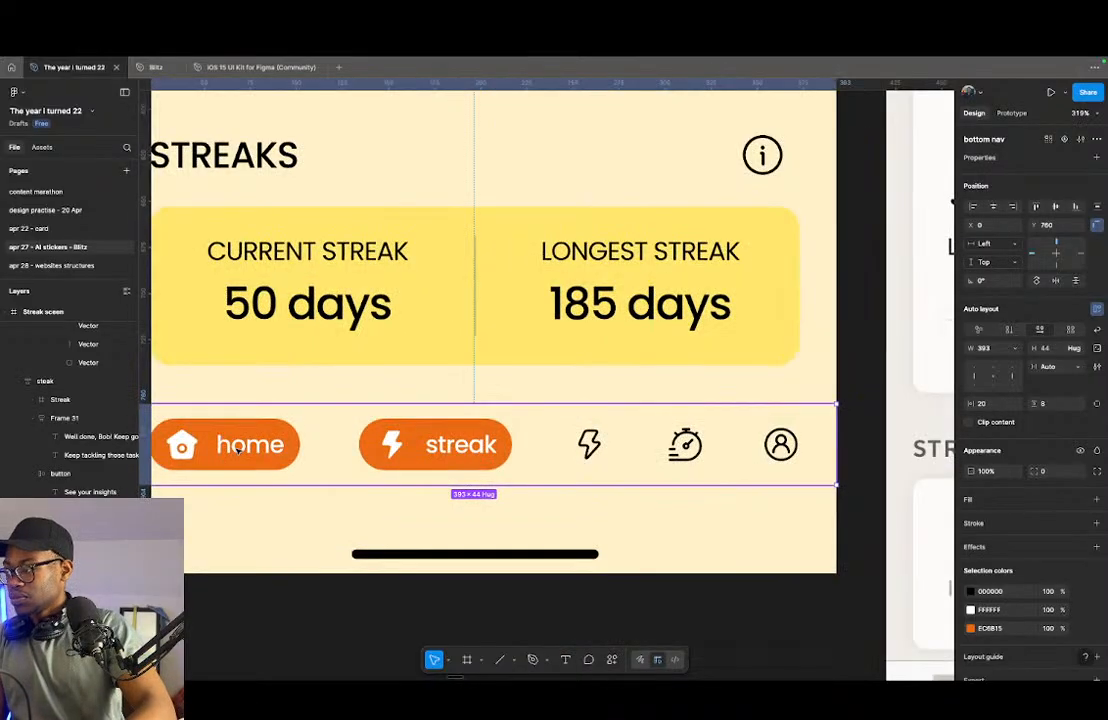
pyautogui.doubleClick(234, 450)
pyautogui.press('super+d')
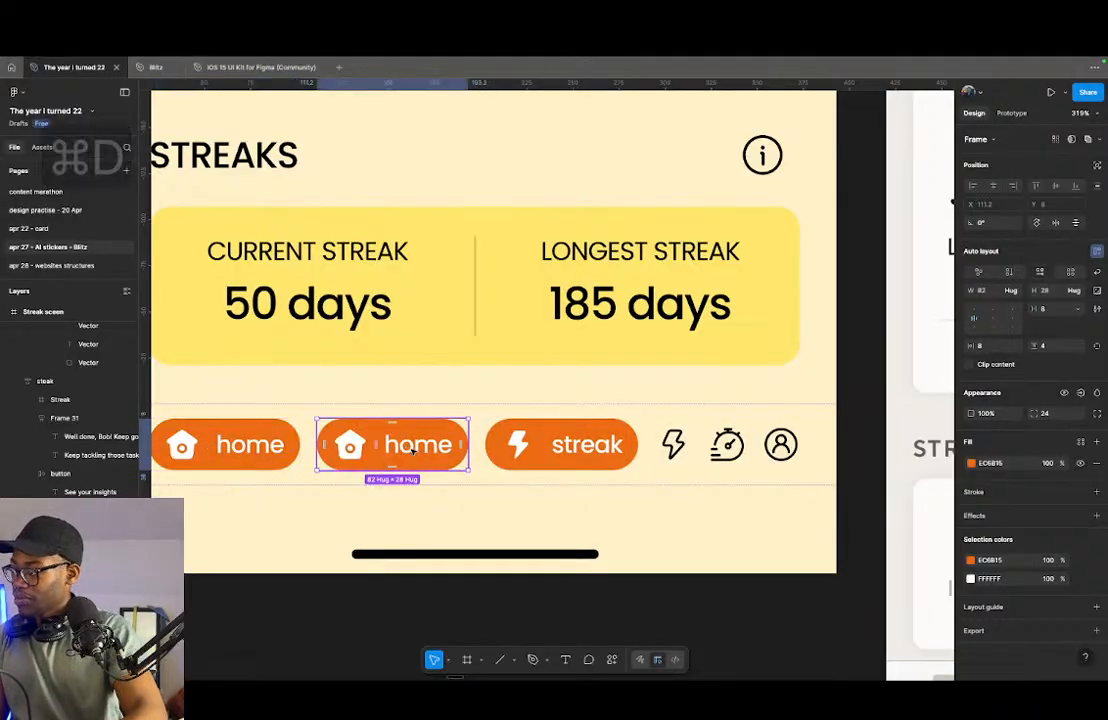
pyautogui.doubleClick(353, 450)
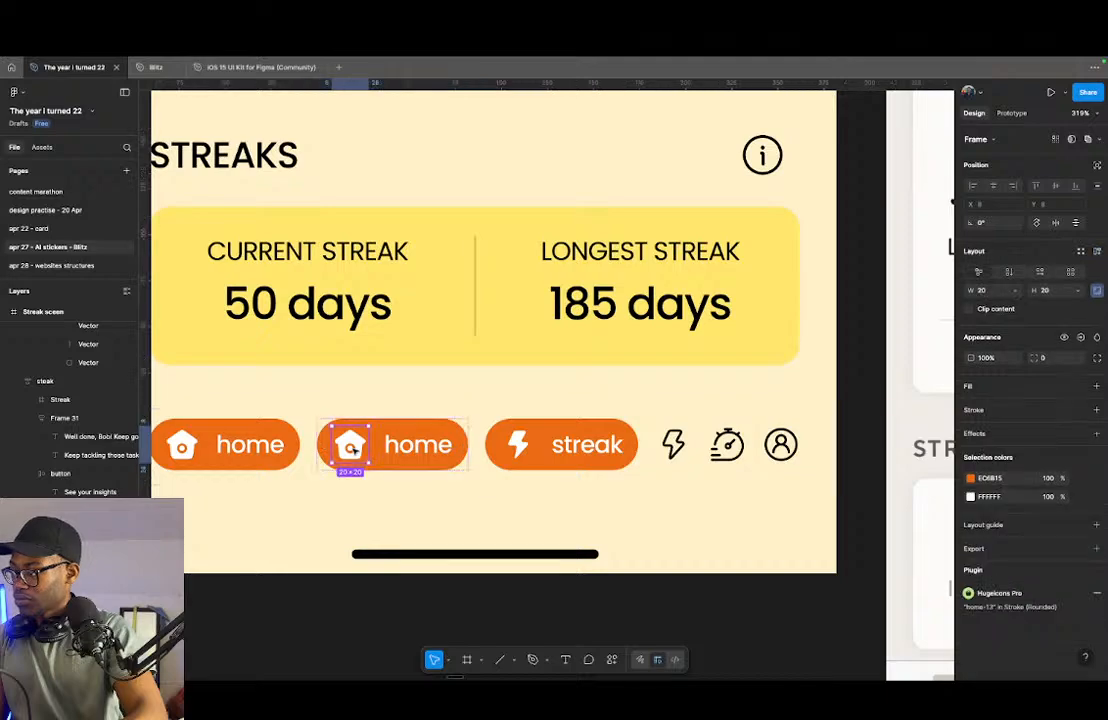
pyautogui.moveTo(345, 450)
pyautogui.mouseDown()
pyautogui.moveTo(318, 447)
pyautogui.moveTo(334, 447)
pyautogui.mouseUp()
pyautogui.click(383, 450)
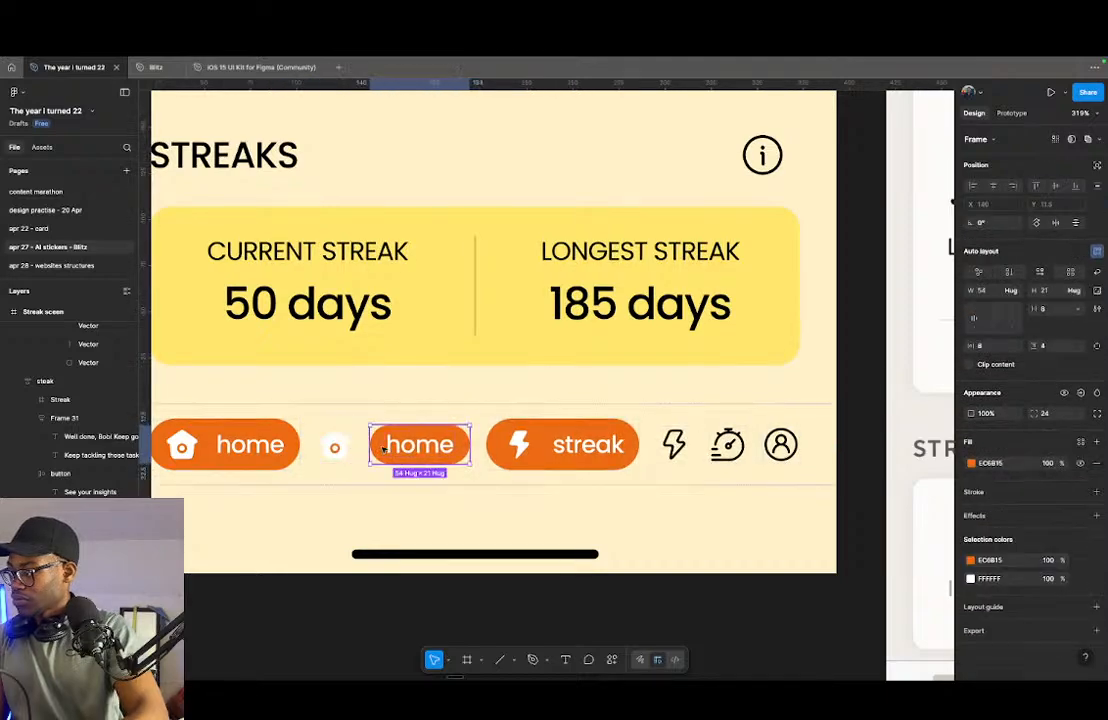
pyautogui.press('BackSpace')
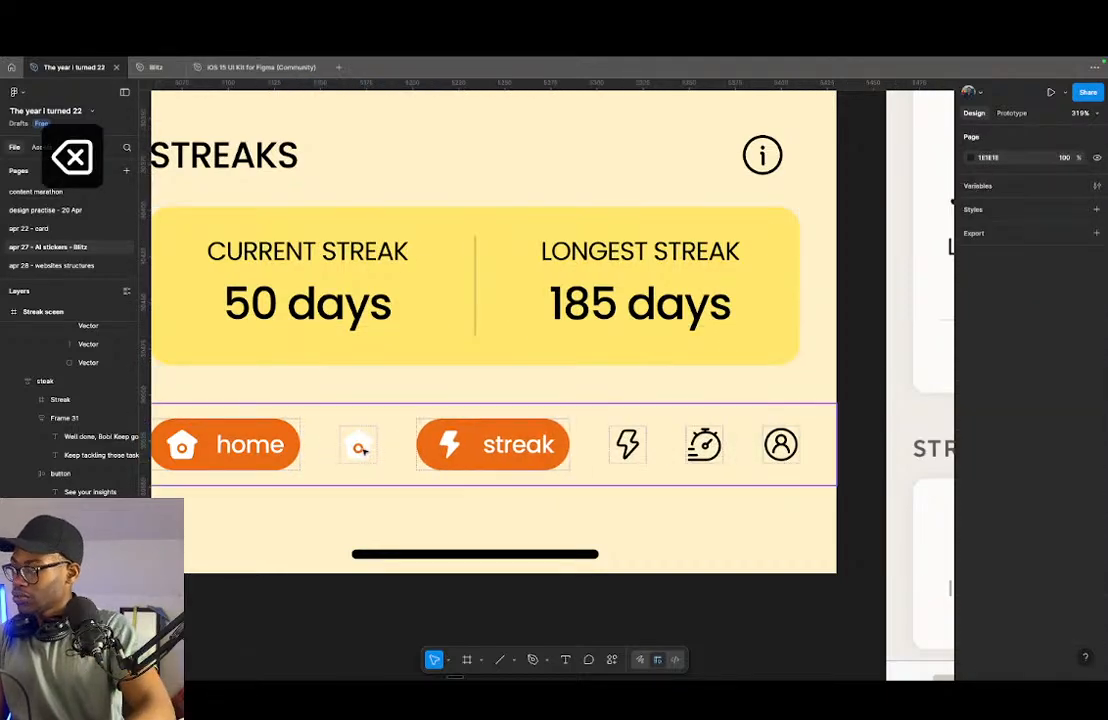
# - Recolor the extracted house icon from white to black and swap the house shape's fill for a stroke
pyautogui.click(360, 448)
pyautogui.click(358, 446)
pyautogui.scroll(5, 358, 446)
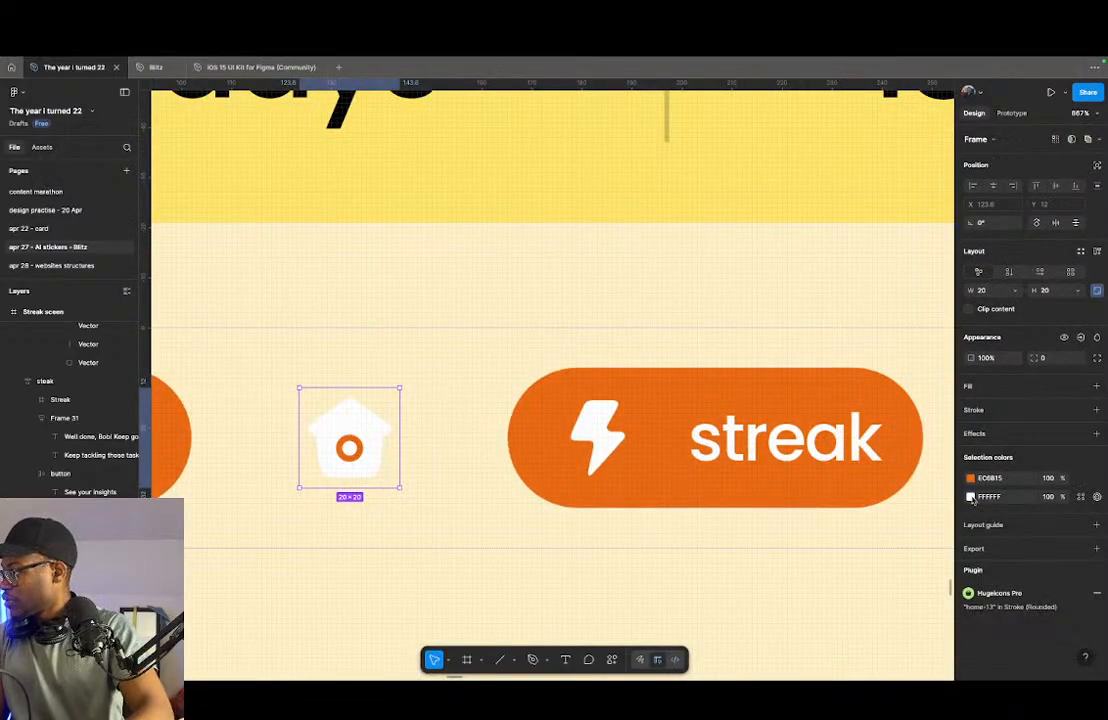
pyautogui.click(971, 498)
pyautogui.moveTo(878, 487); pyautogui.dragTo(750, 567)
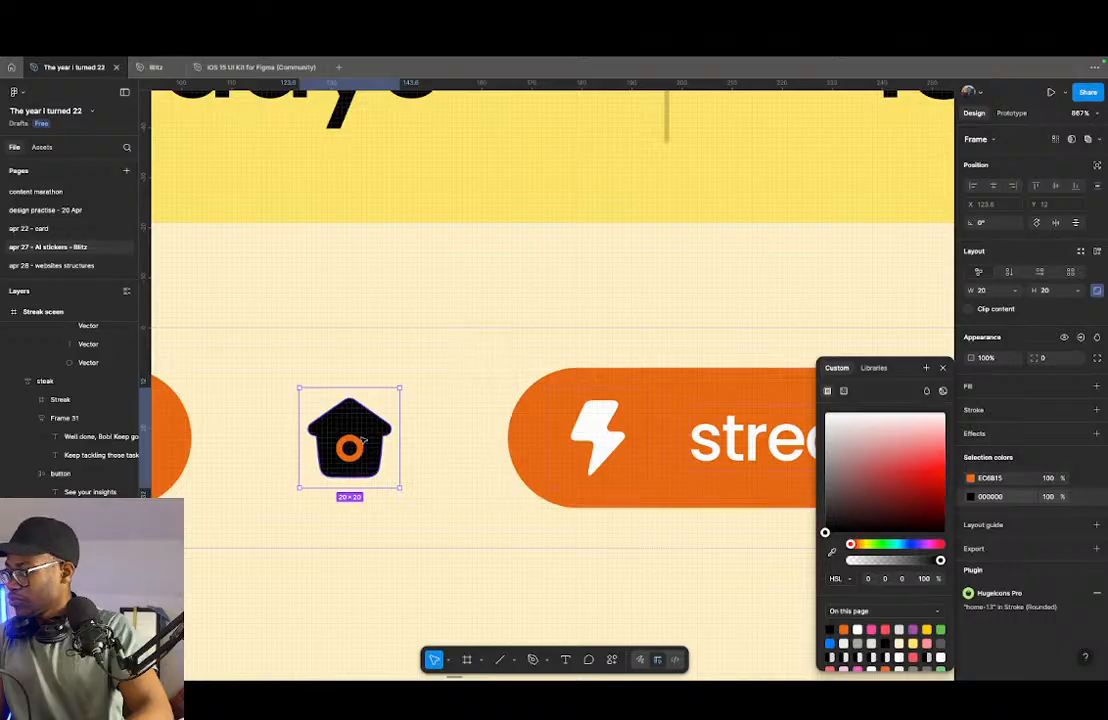
pyautogui.doubleClick(368, 432)
pyautogui.hotkey('shift', 'x')
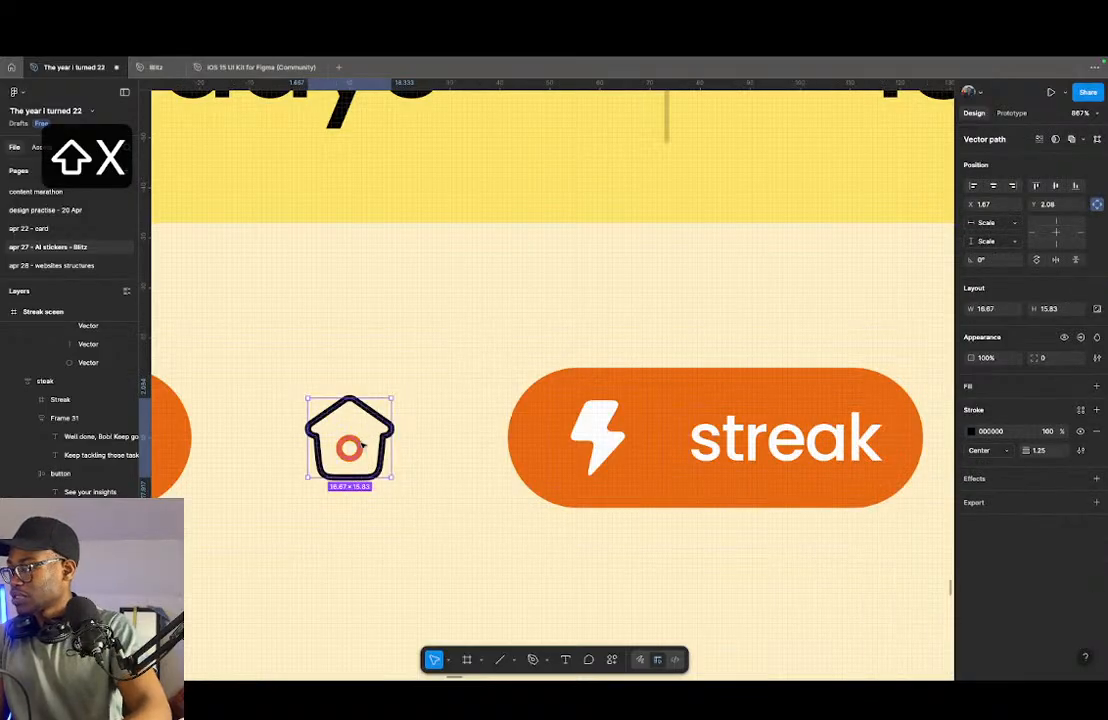
# - Set the stroke color of the small circle inside the house icon to black
pyautogui.click(359, 446)
pyautogui.click(971, 431)
pyautogui.moveTo(866, 447); pyautogui.dragTo(778, 533)
pyautogui.click(423, 505)
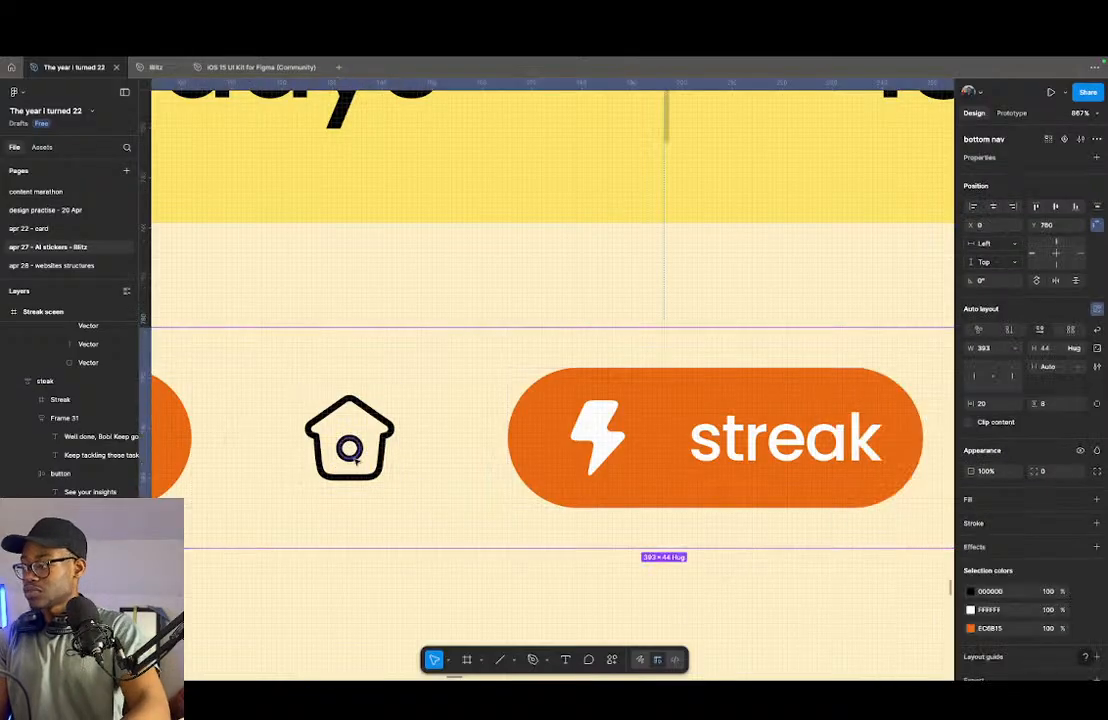
# - Remove the original orange home button from the bottom nav
pyautogui.scroll(-5, 331, 461)
pyautogui.click(250, 455)
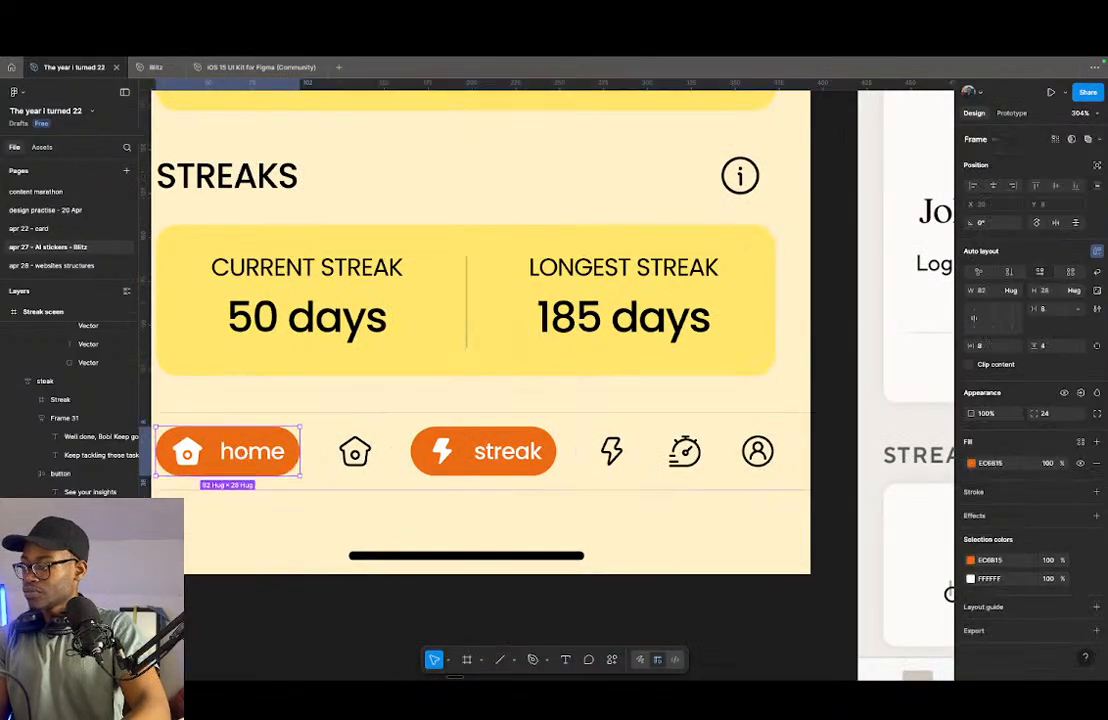
pyautogui.press('Delete')
pyautogui.scroll(-6, 428, 514)
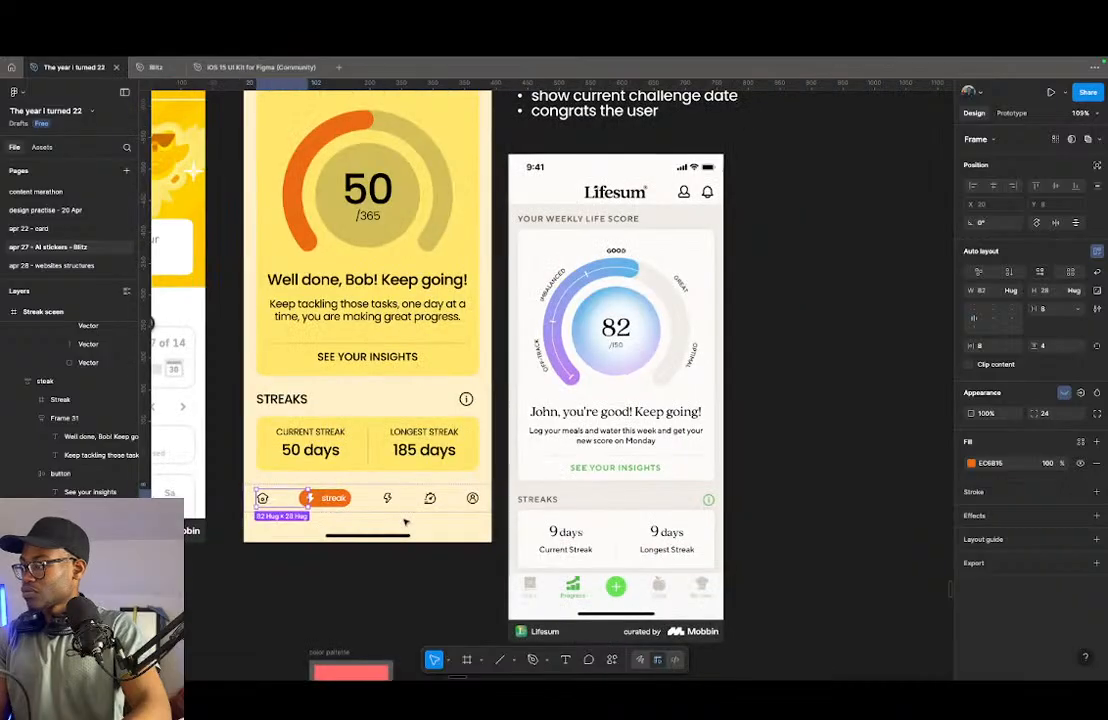
pyautogui.scroll(1, 389, 497)
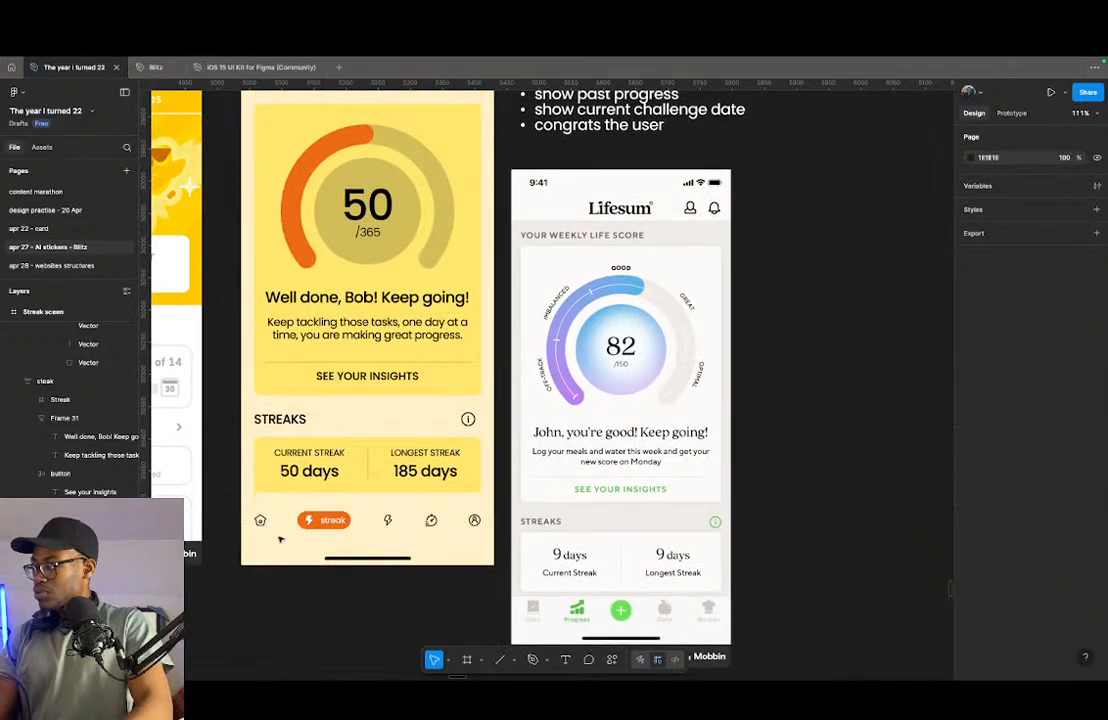
pyautogui.scroll(1, 389, 497)
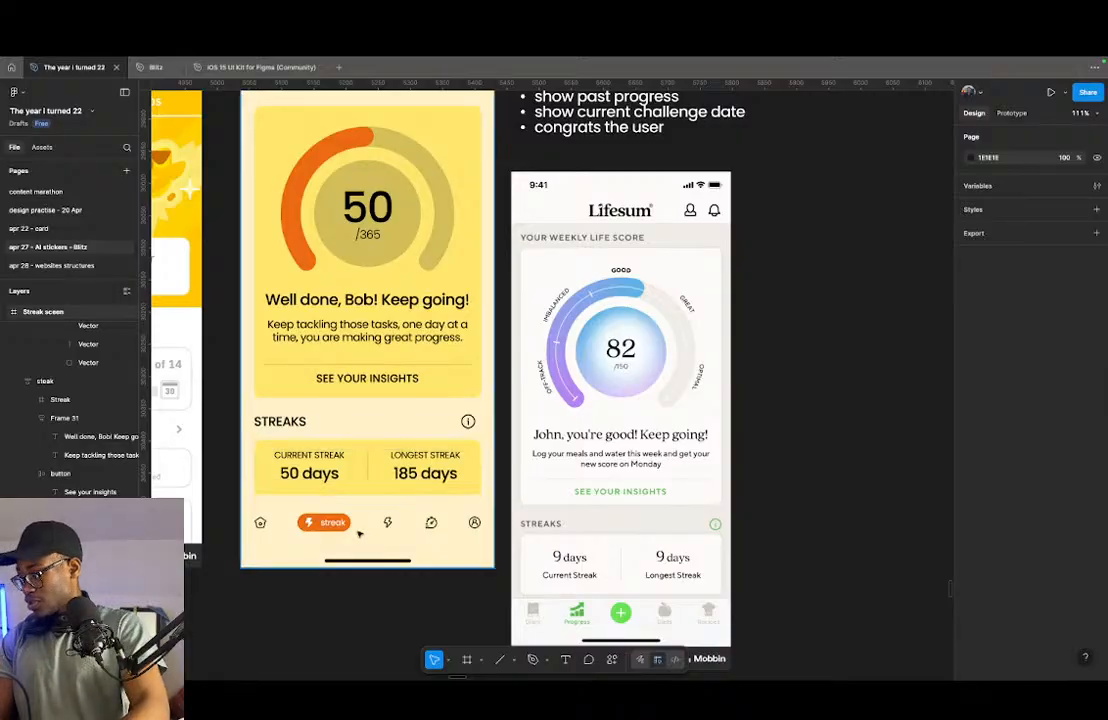
pyautogui.scroll(-3, 375, 499)
pyautogui.scroll(3, 468, 537)
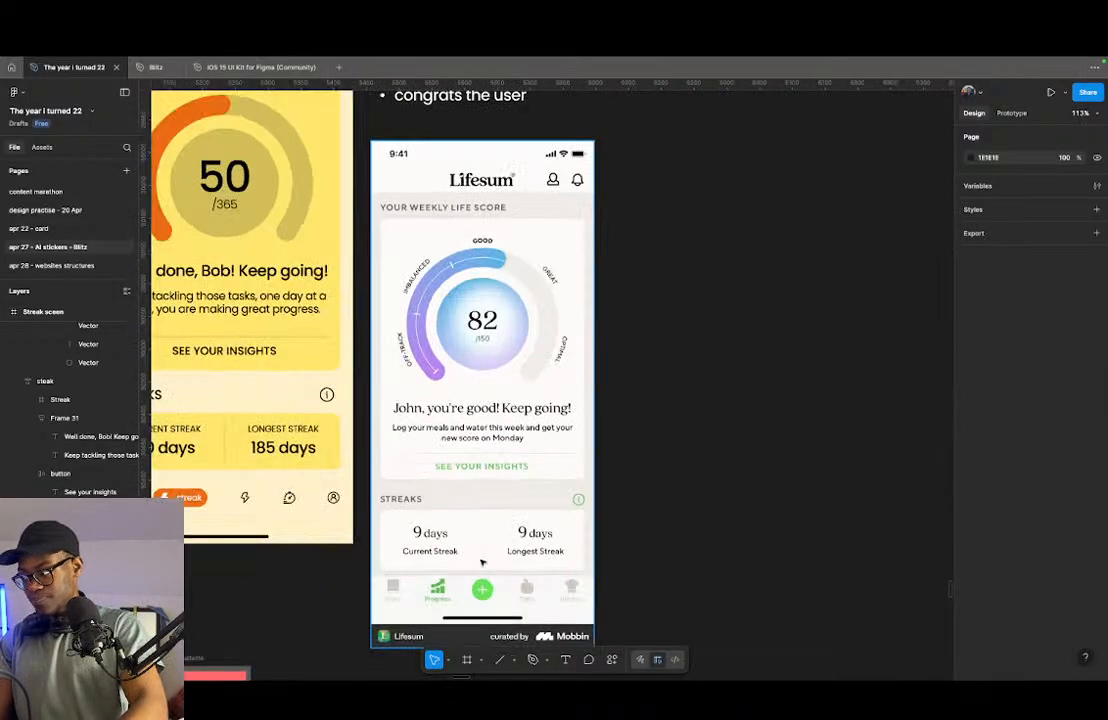
pyautogui.scroll(-3, 435, 475)
pyautogui.scroll(1, 424, 470)
pyautogui.click(368, 395)
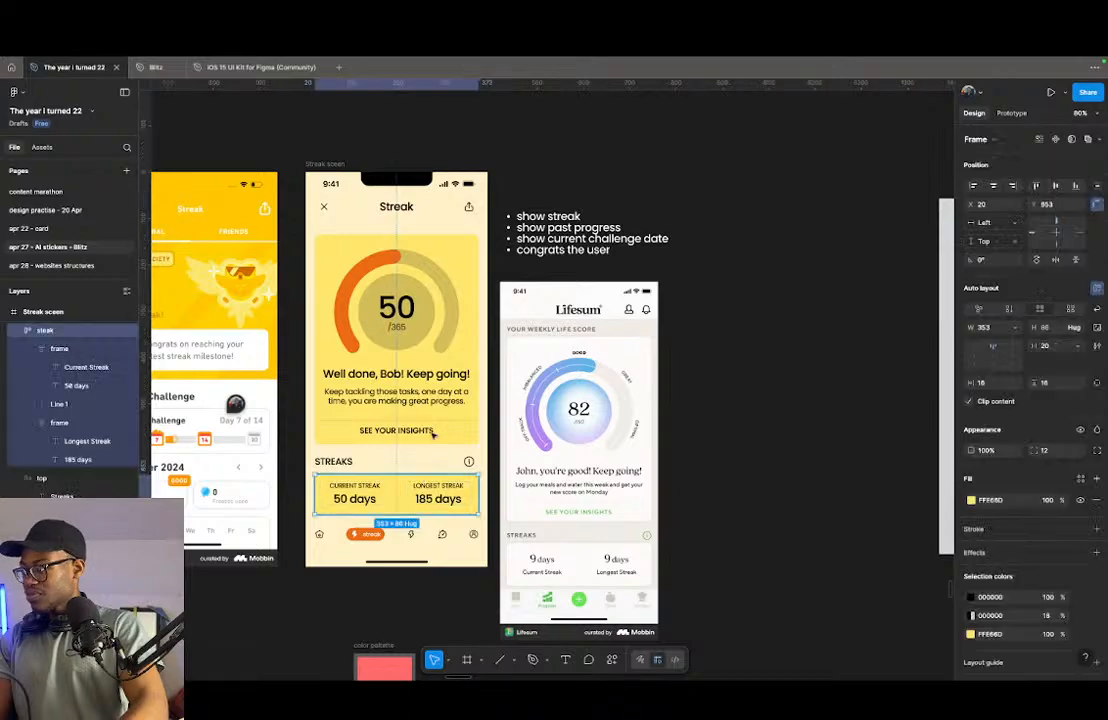
# - Try a white FFFFFF fill on both the ring-gauge card and the current/longest streak card
pyautogui.click(970, 534)
pyautogui.moveTo(872, 482); pyautogui.dragTo(746, 411)
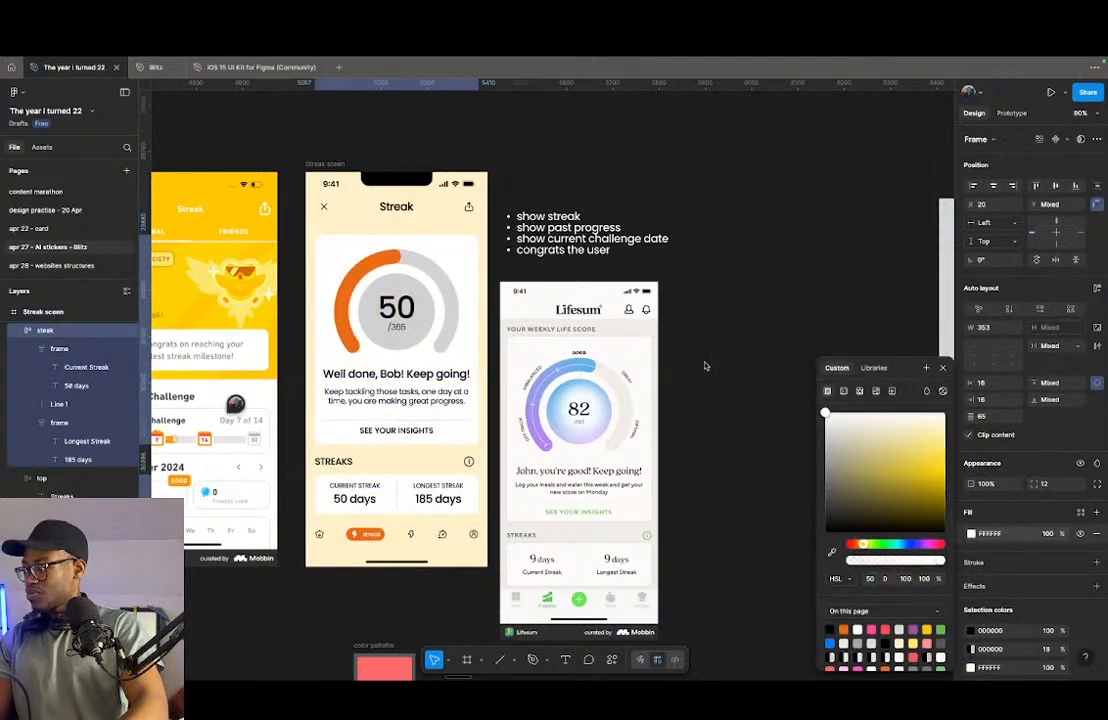
pyautogui.press('super+z')
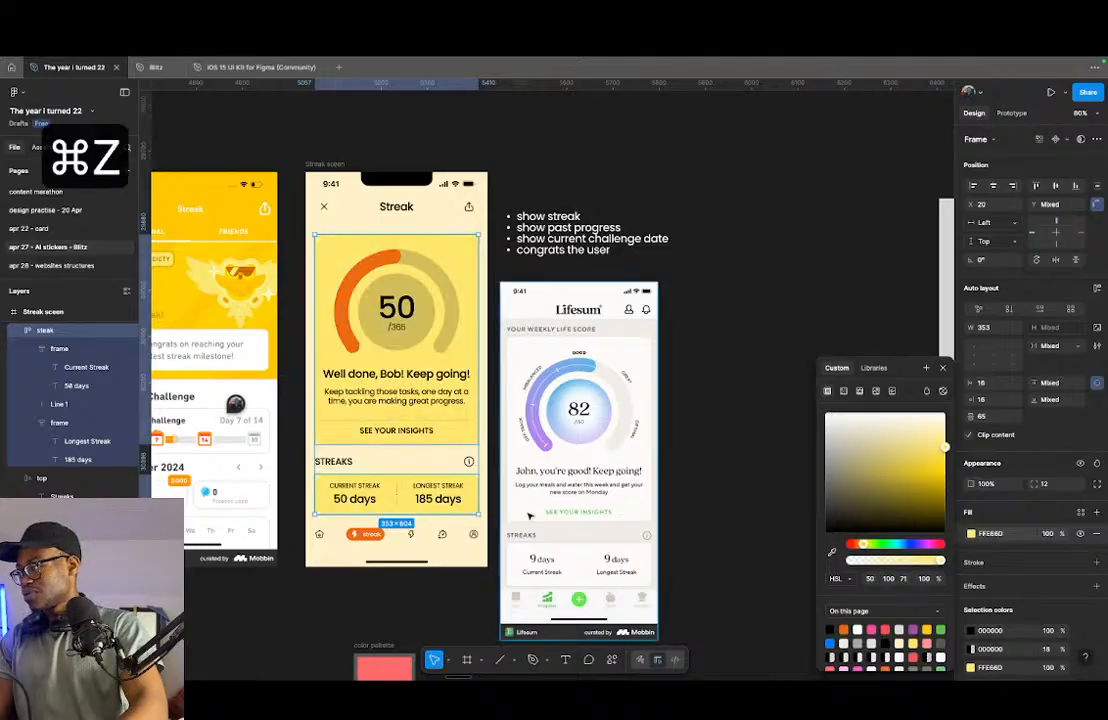
# - Compare the yellow cards of the streak screen with the layout of the Lifesum reference screen
pyautogui.scroll(-1, 523, 513)
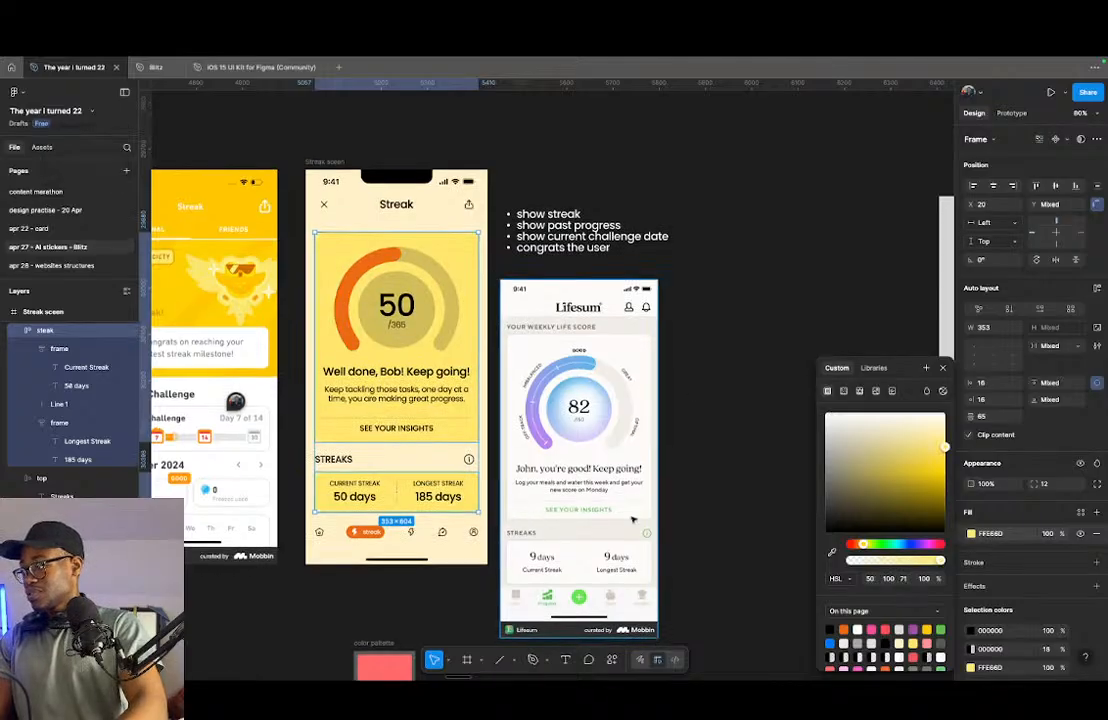
pyautogui.scroll(-5, 632, 519)
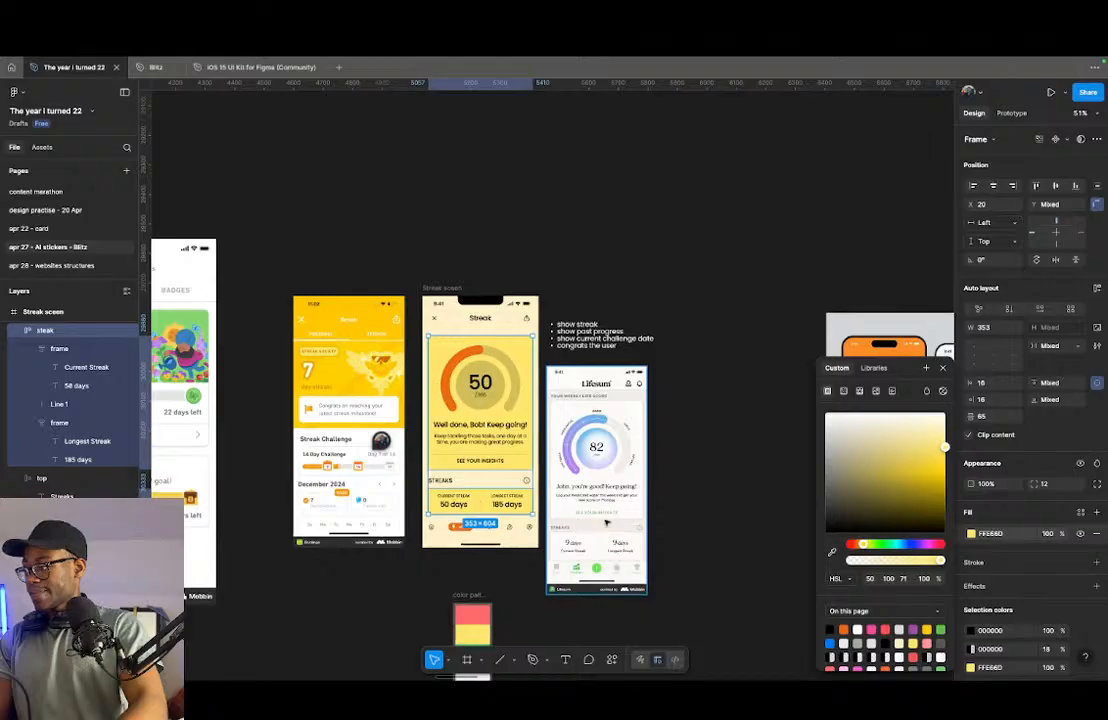
pyautogui.scroll(5, 617, 520)
pyautogui.scroll(-5, 630, 535)
pyautogui.scroll(2, 645, 548)
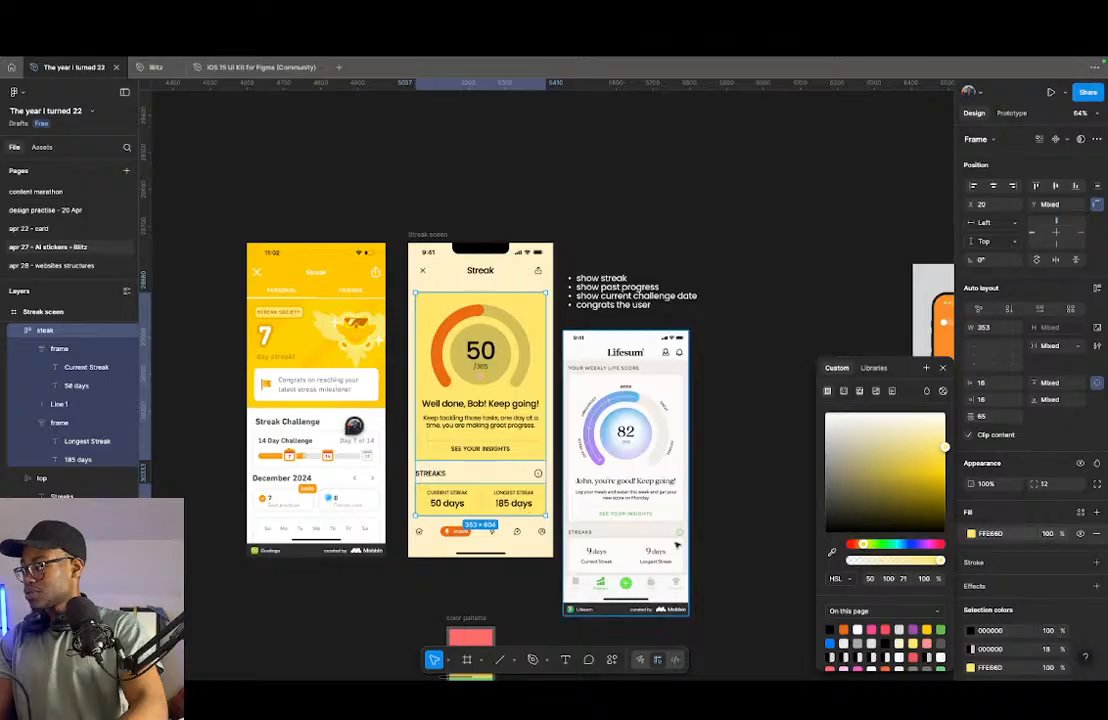
pyautogui.scroll(5, 640, 540)
pyautogui.scroll(-2, 607, 537)
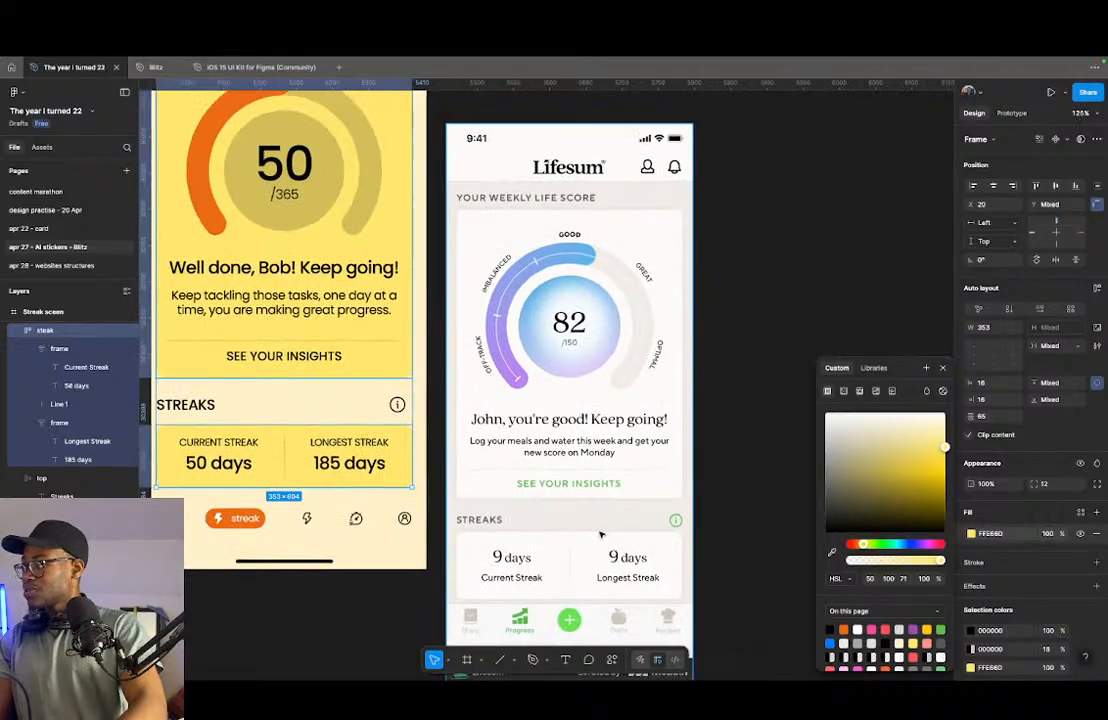
pyautogui.scroll(-5, 419, 514)
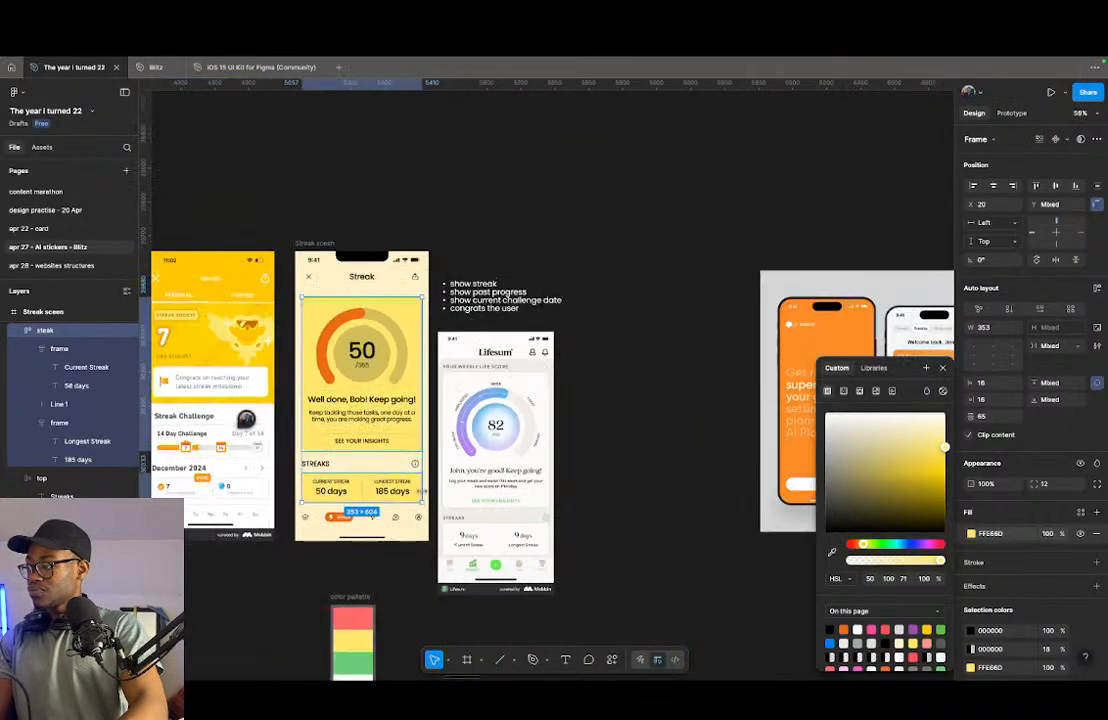
pyautogui.press('Escape')
# - Nudge the STREAKS heading row up to Y 604 and the current/longest streak card up to Y 652
pyautogui.click(358, 330)
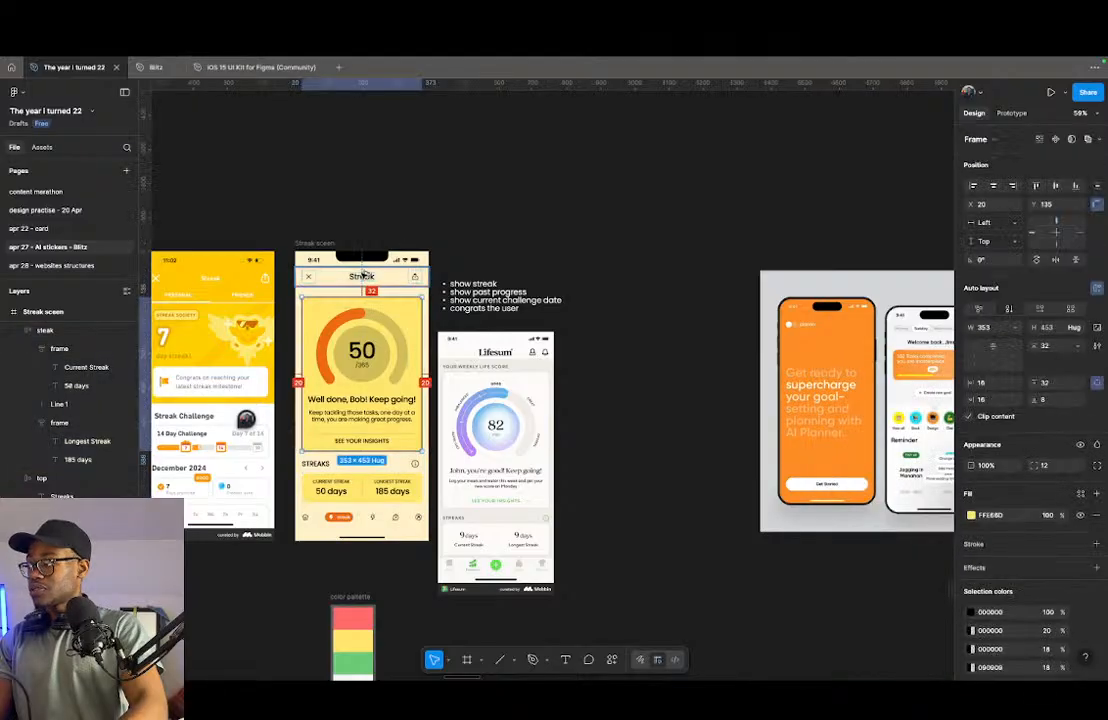
pyautogui.click(340, 463)
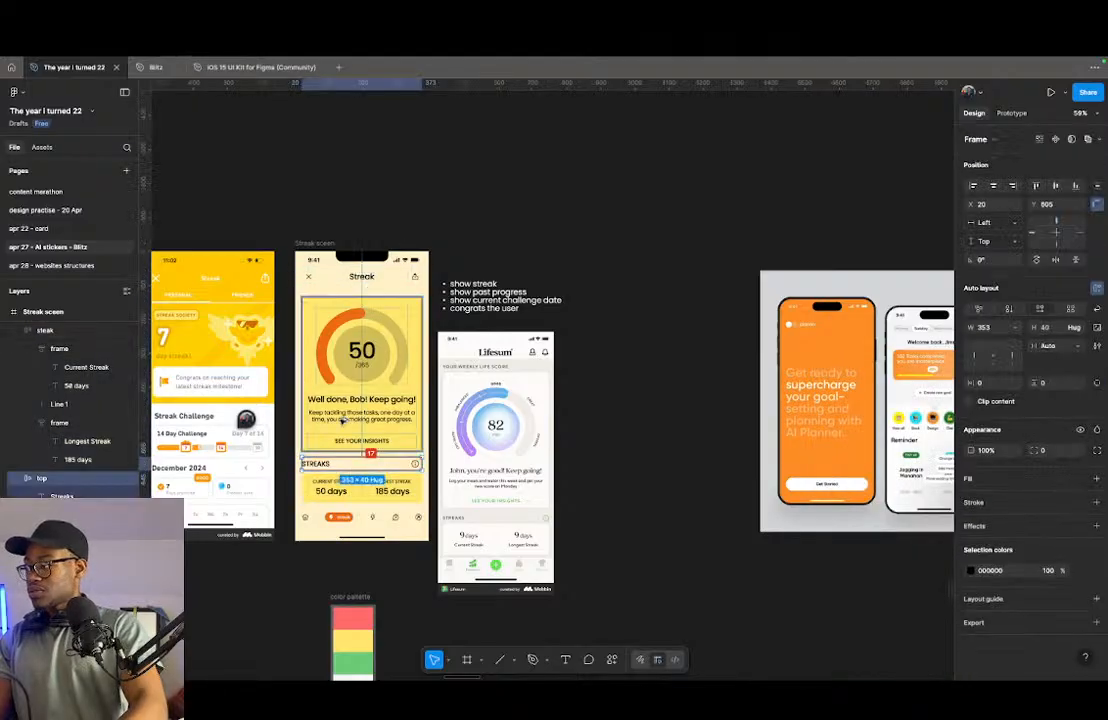
pyautogui.scroll(3, 343, 424)
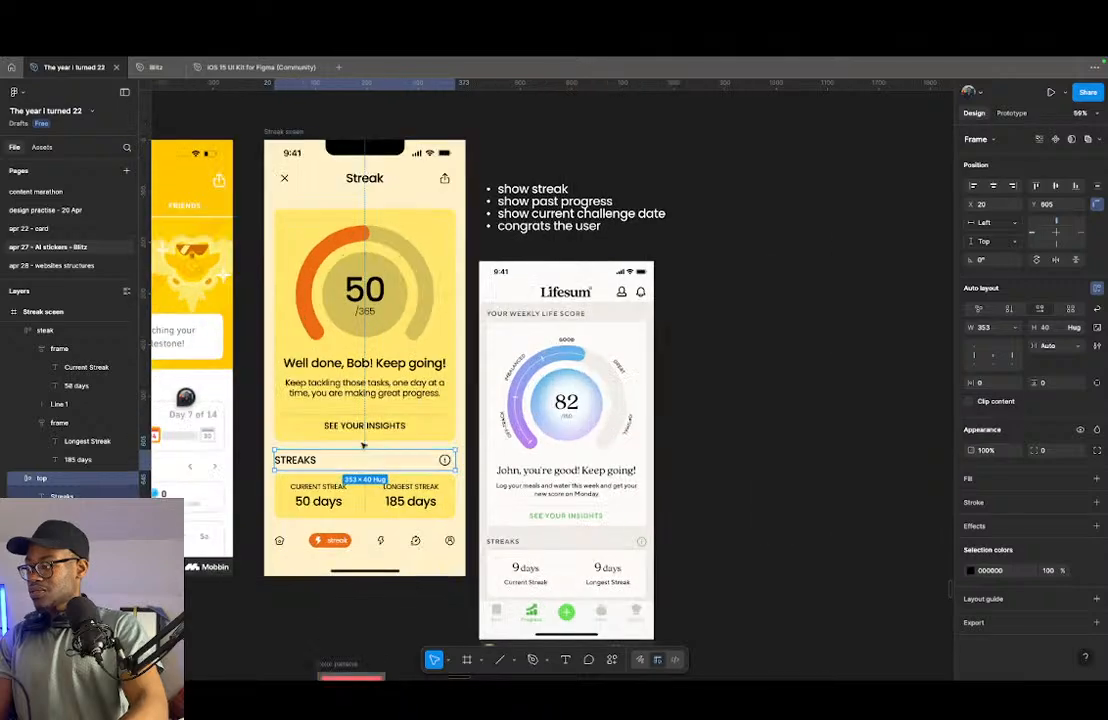
pyautogui.hotkey('alt', 'Up')
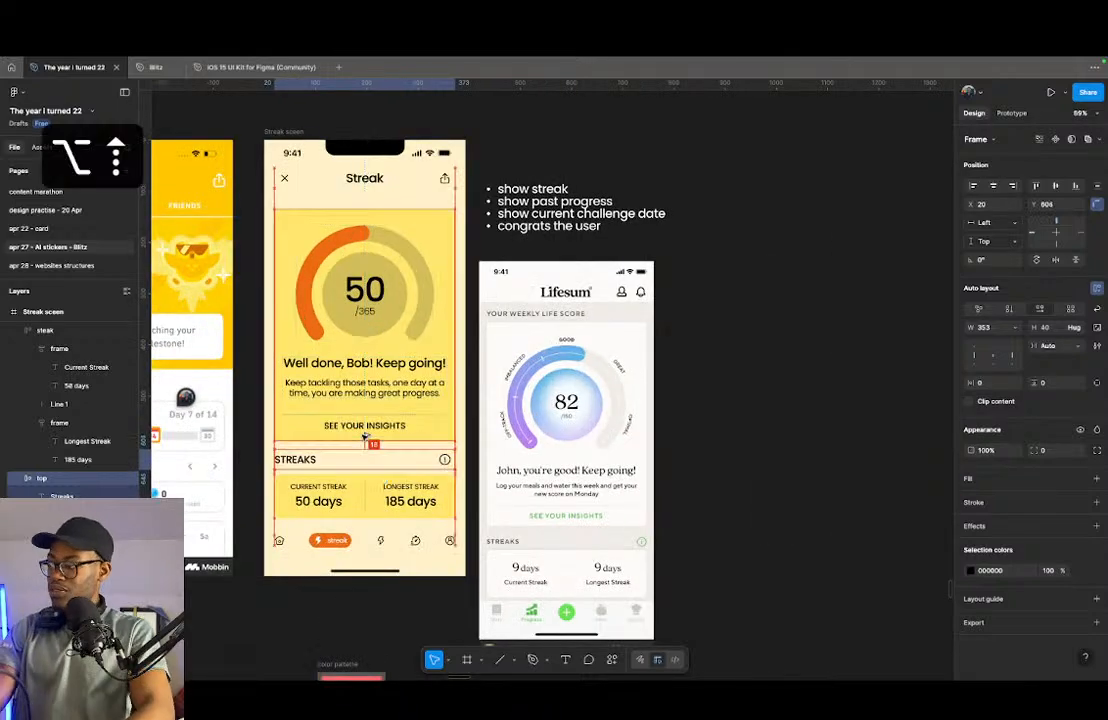
pyautogui.click(329, 502)
pyautogui.hotkey('alt', 'Up')
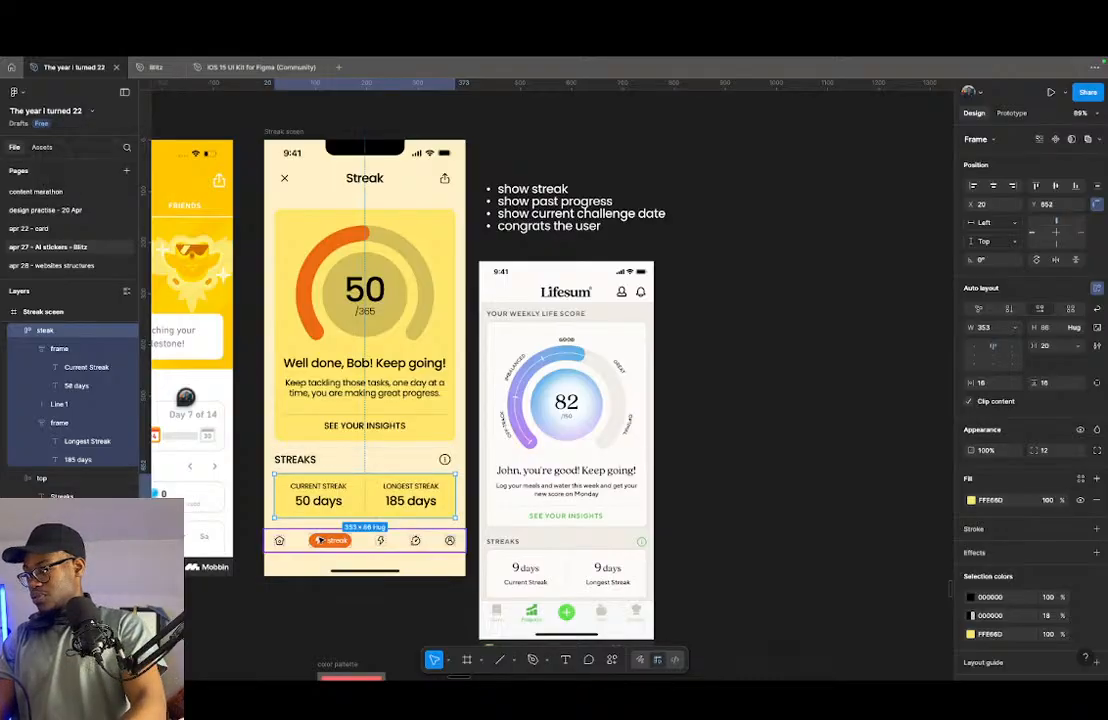
pyautogui.click(322, 549)
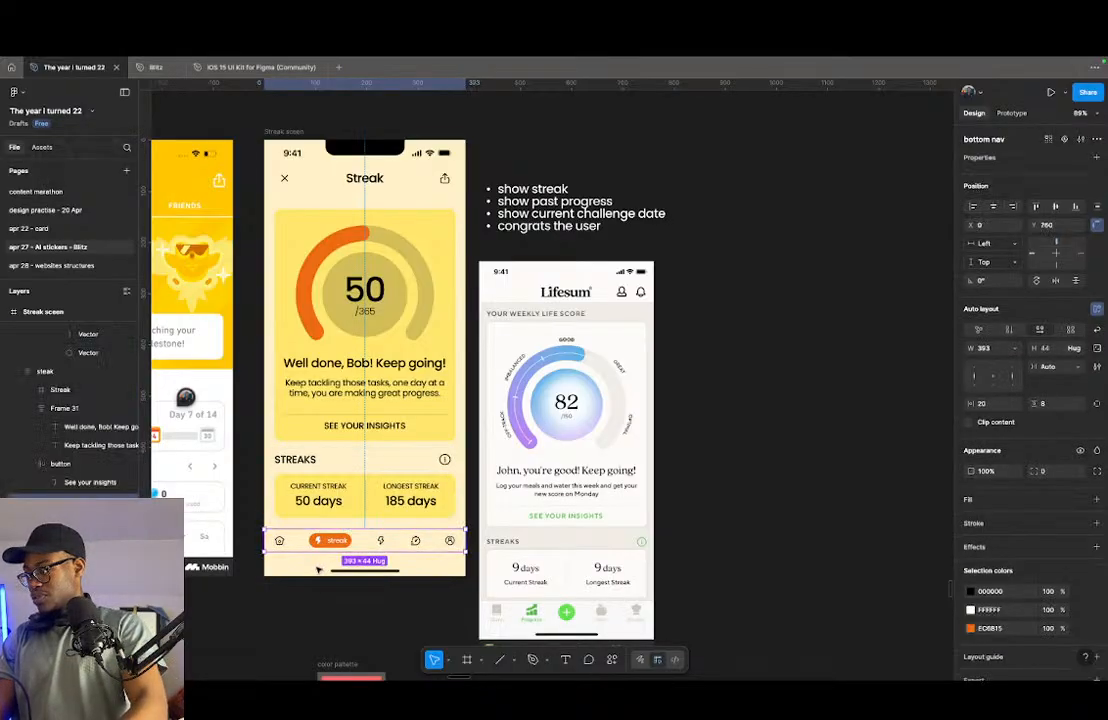
# - Move the streak screen frame up above the reference screenshots, to X 5115 and Y 28811
pyautogui.scroll(-5, 311, 516)
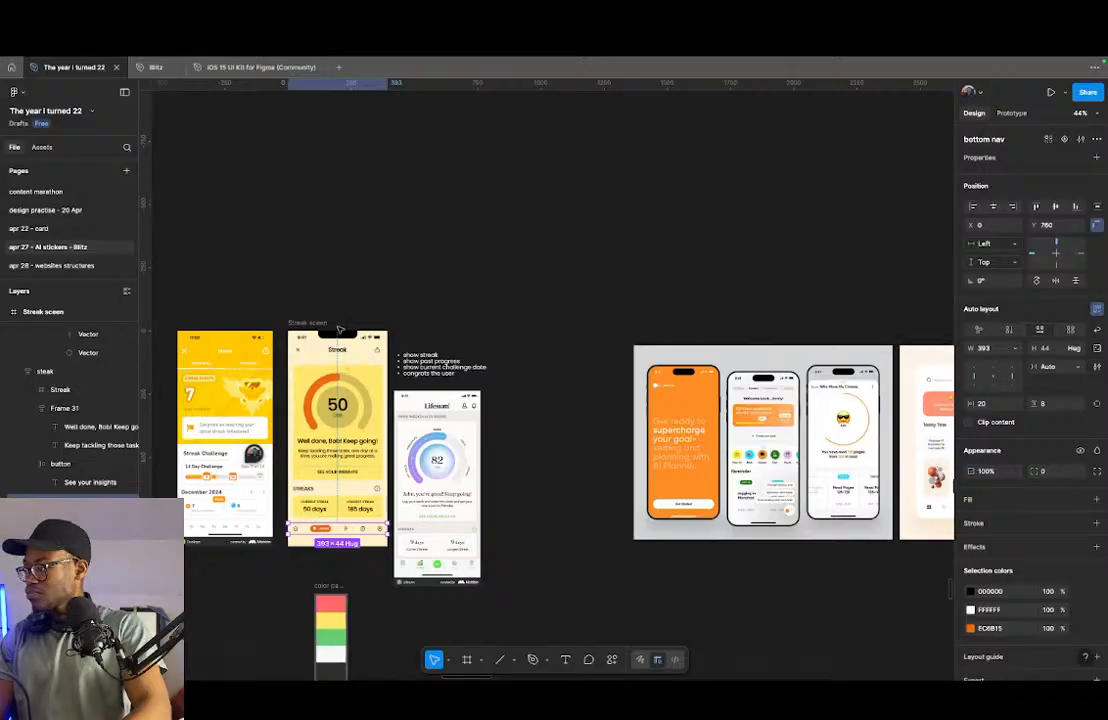
pyautogui.click(319, 322)
pyautogui.moveTo(319, 325); pyautogui.dragTo(338, 89)
pyautogui.scroll(-2, 447, 378)
pyautogui.scroll(-3, 447, 378)
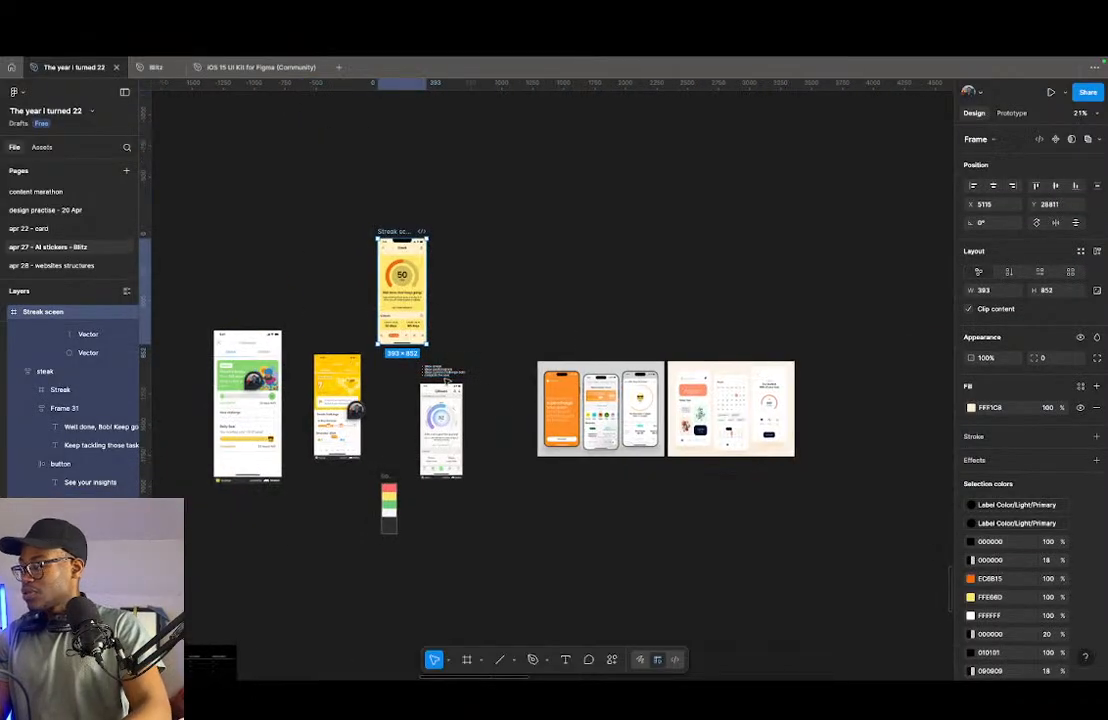
# - Check the handwritten list of screens to design in the QuickTime Player window and look over the existing splash screens in Figma
pyautogui.hotkey('ctrl', 'Left')
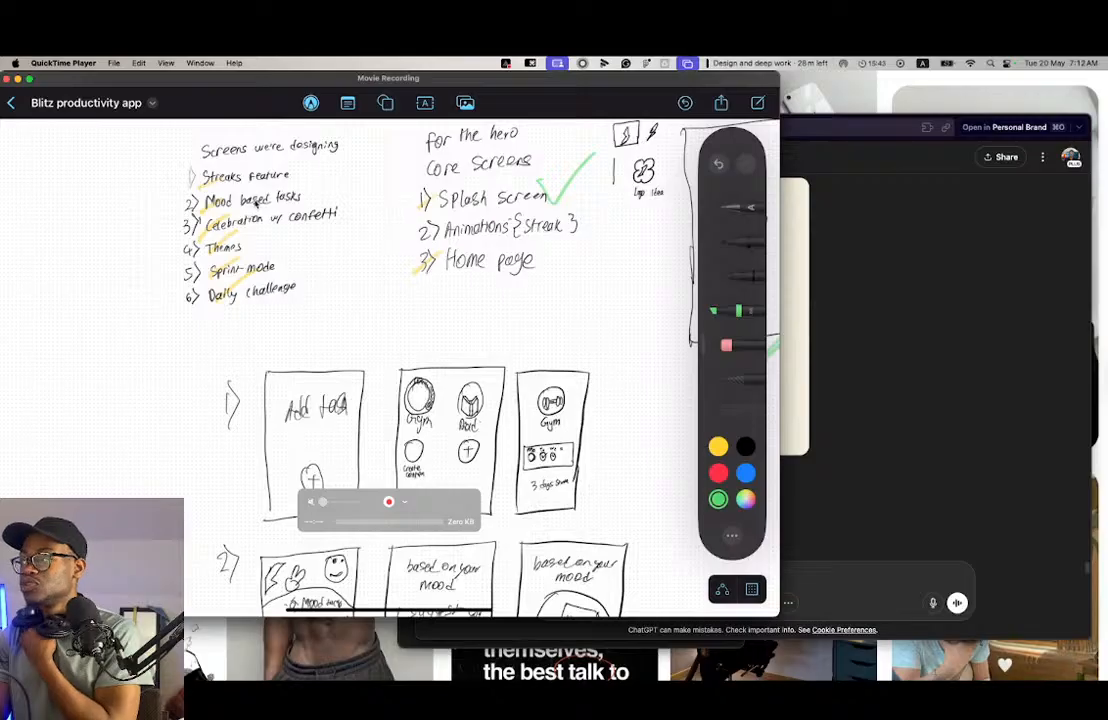
pyautogui.hotkey('ctrl', 'Right')
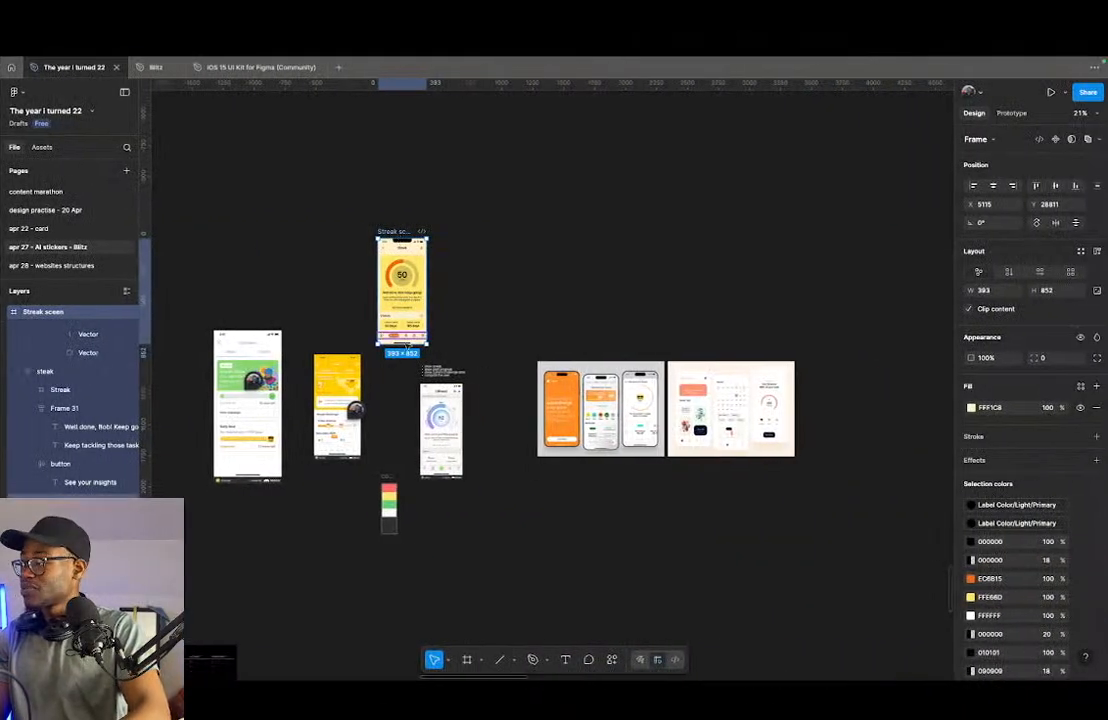
pyautogui.scroll(5, 401, 255)
pyautogui.scroll(-5, 452, 455)
pyautogui.scroll(2, 470, 472)
pyautogui.scroll(-4, 510, 474)
pyautogui.scroll(5, 339, 606)
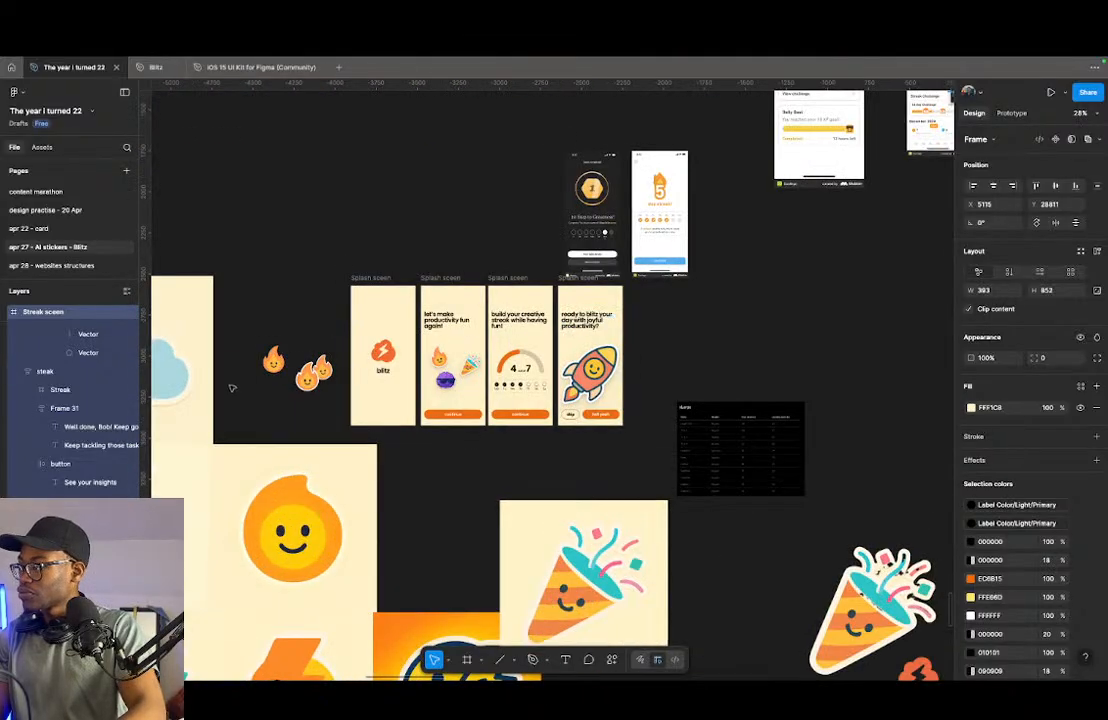
pyautogui.scroll(-5, 481, 400)
pyautogui.scroll(5, 647, 350)
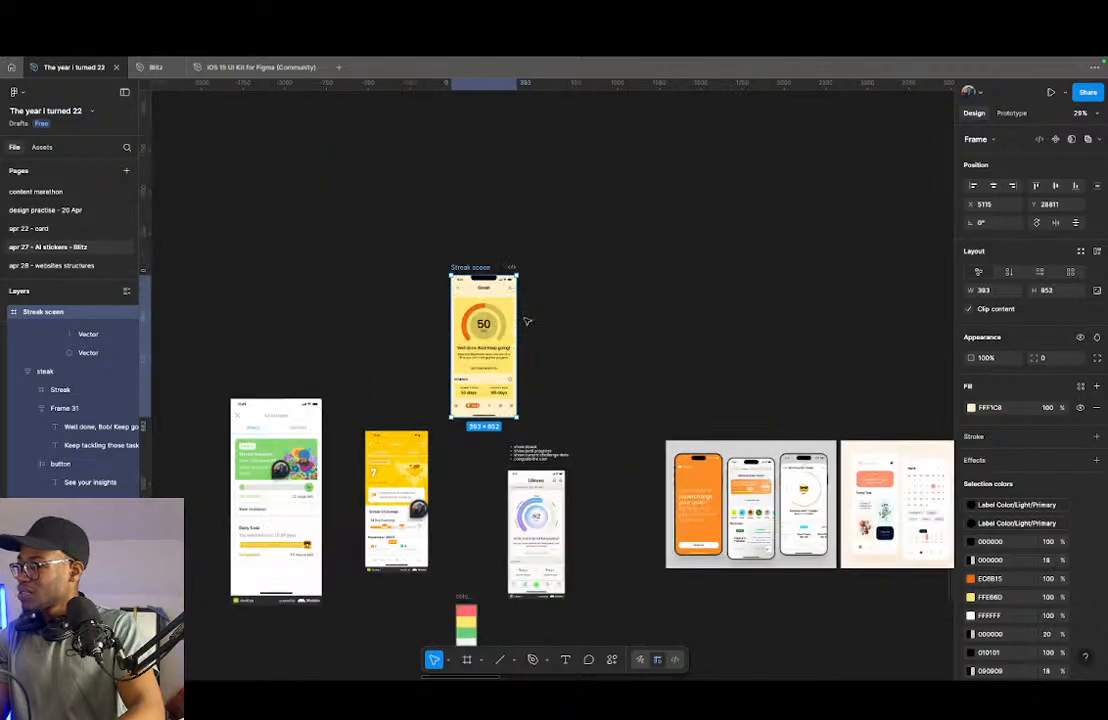
# - Duplicate the streak screen frame beside the original at X 5555 and rename the copy "Mood based task"
pyautogui.moveTo(482, 267); pyautogui.dragTo(554, 266)
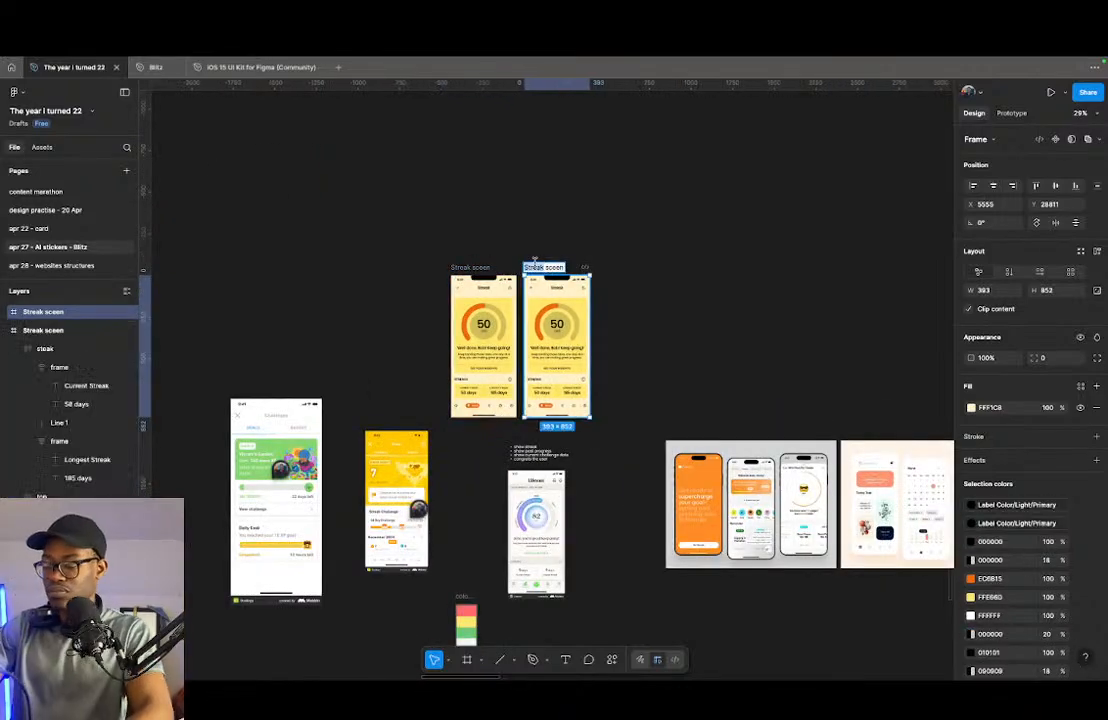
pyautogui.write('Mood based')
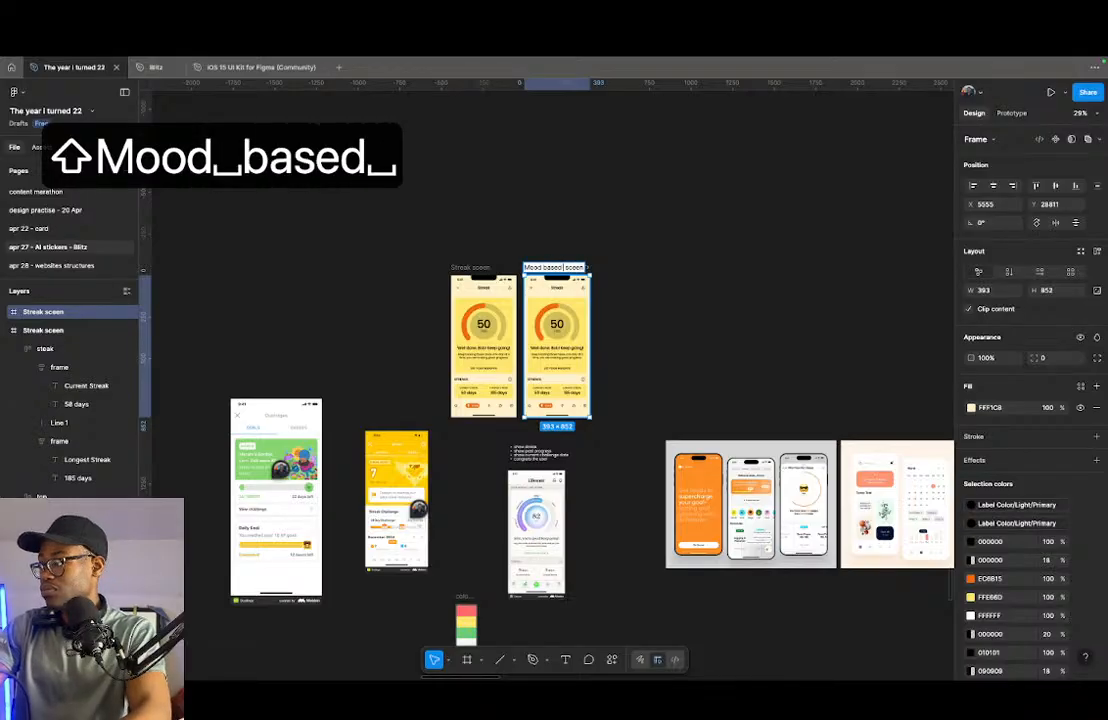
pyautogui.press('shift+super+Right')
pyautogui.write('task')
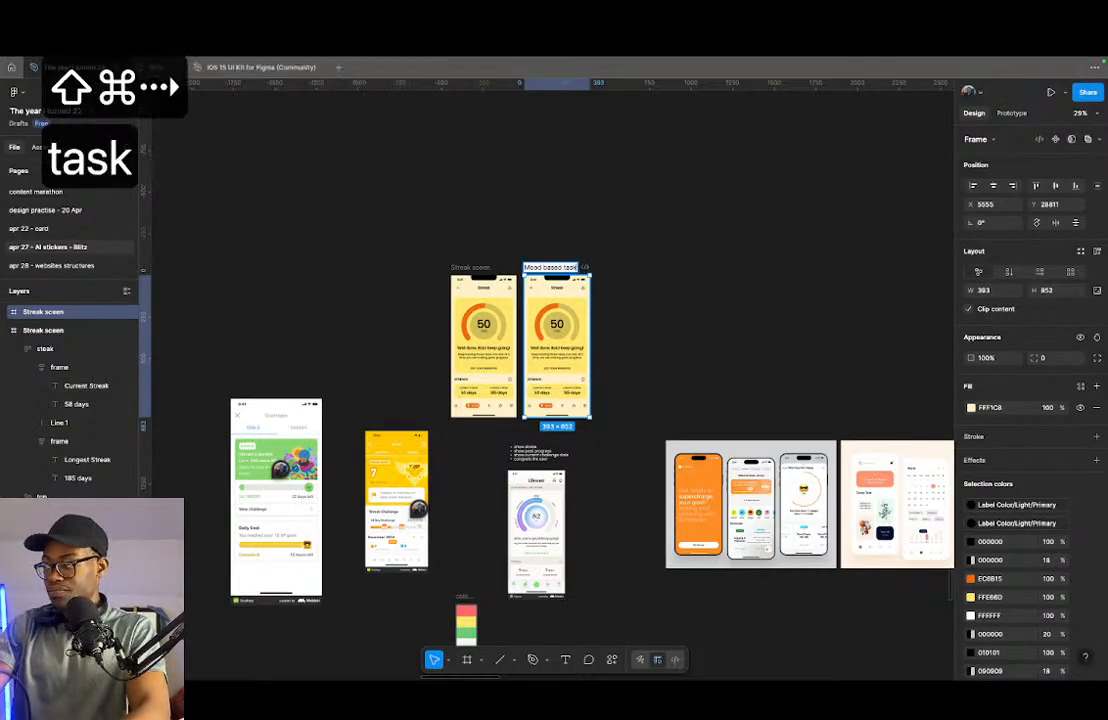
pyautogui.press('Return')
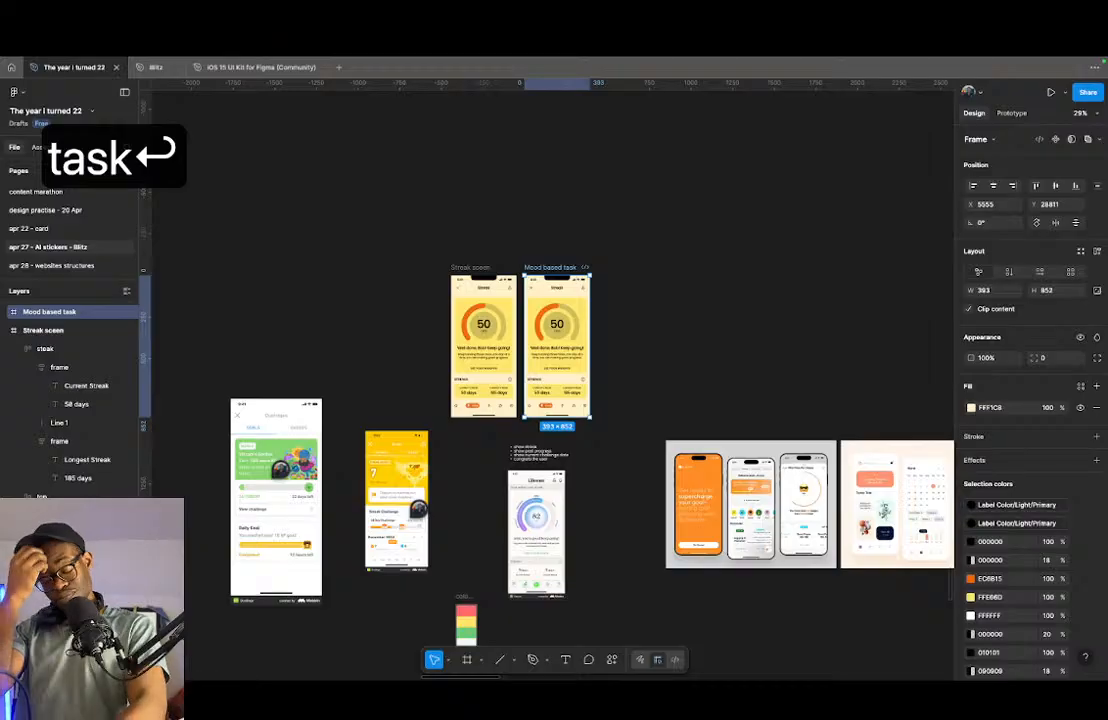
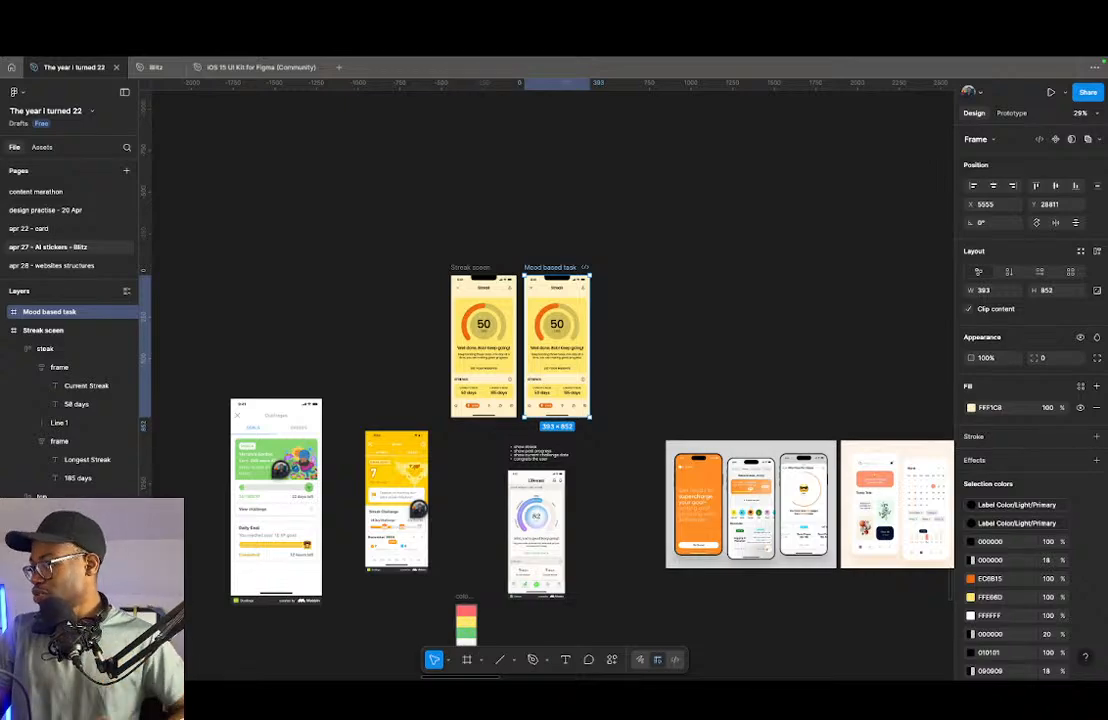
# - Delete the progress card, the STREAKS heading row and the streak stats card from the Mood based task screen
pyautogui.scroll(5, 548, 327)
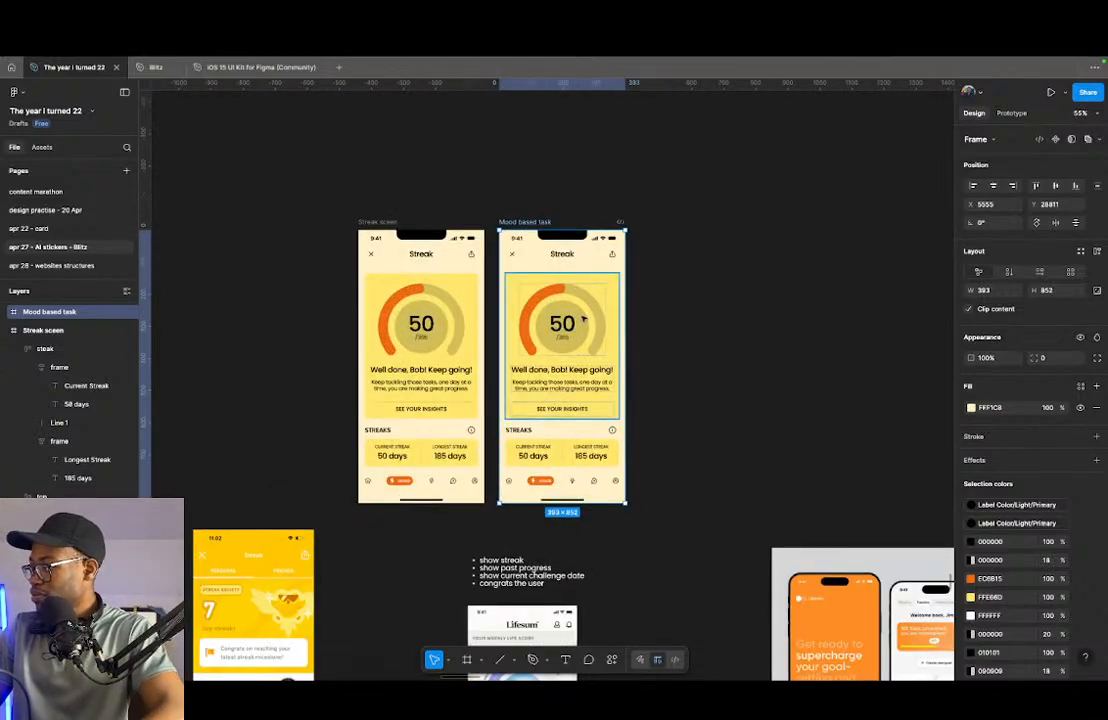
pyautogui.click(528, 432)
pyautogui.keyDown('shift'); pyautogui.click(528, 433); pyautogui.keyUp('shift')
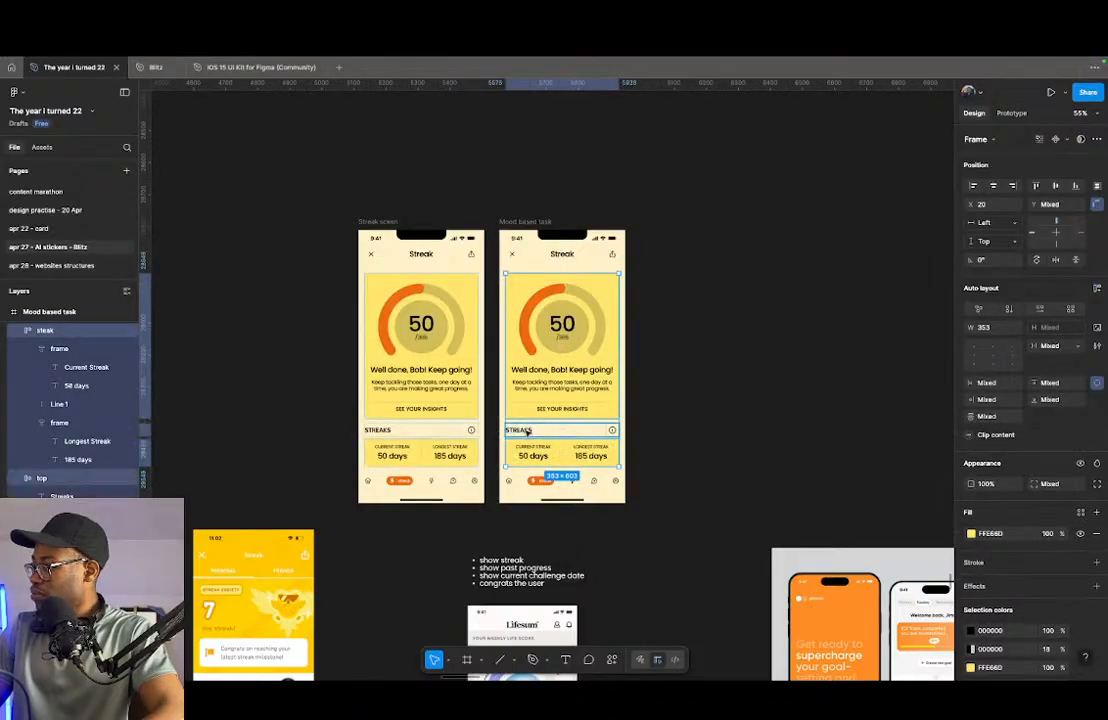
pyautogui.press('BackSpace')
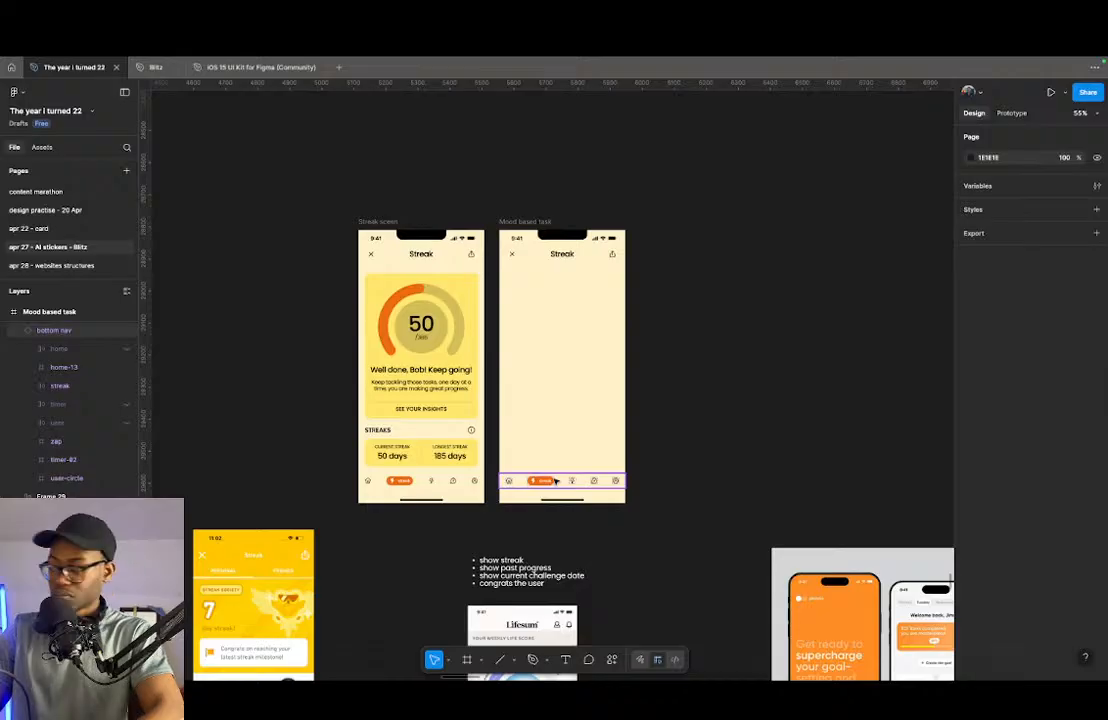
# - Hide the lightning (zap) icon in the Streak screen's bottom navigation component
pyautogui.click(556, 481)
pyautogui.scroll(5, 556, 481)
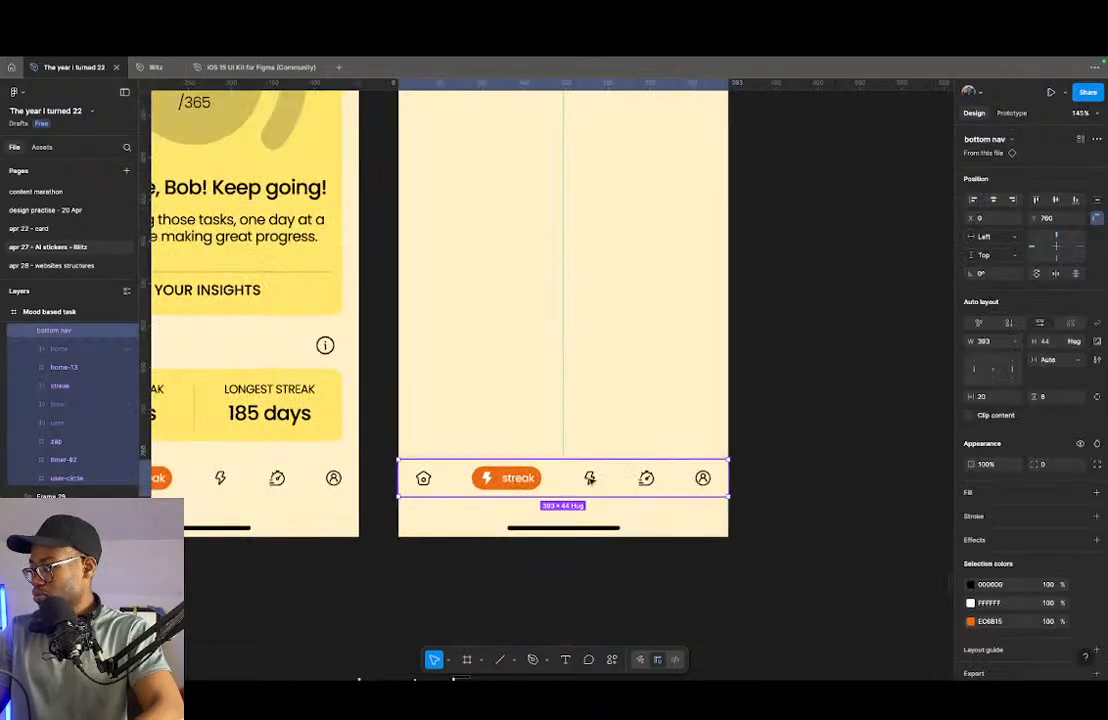
pyautogui.scroll(-5, 596, 474)
pyautogui.scroll(5, 379, 488)
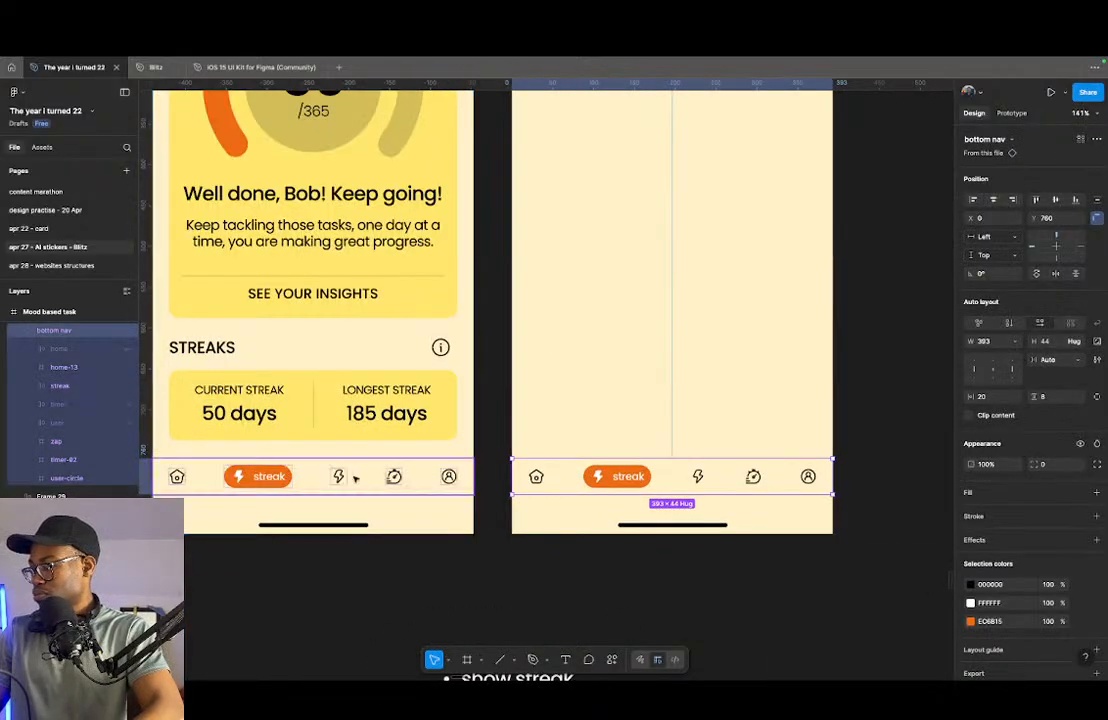
pyautogui.click(338, 478)
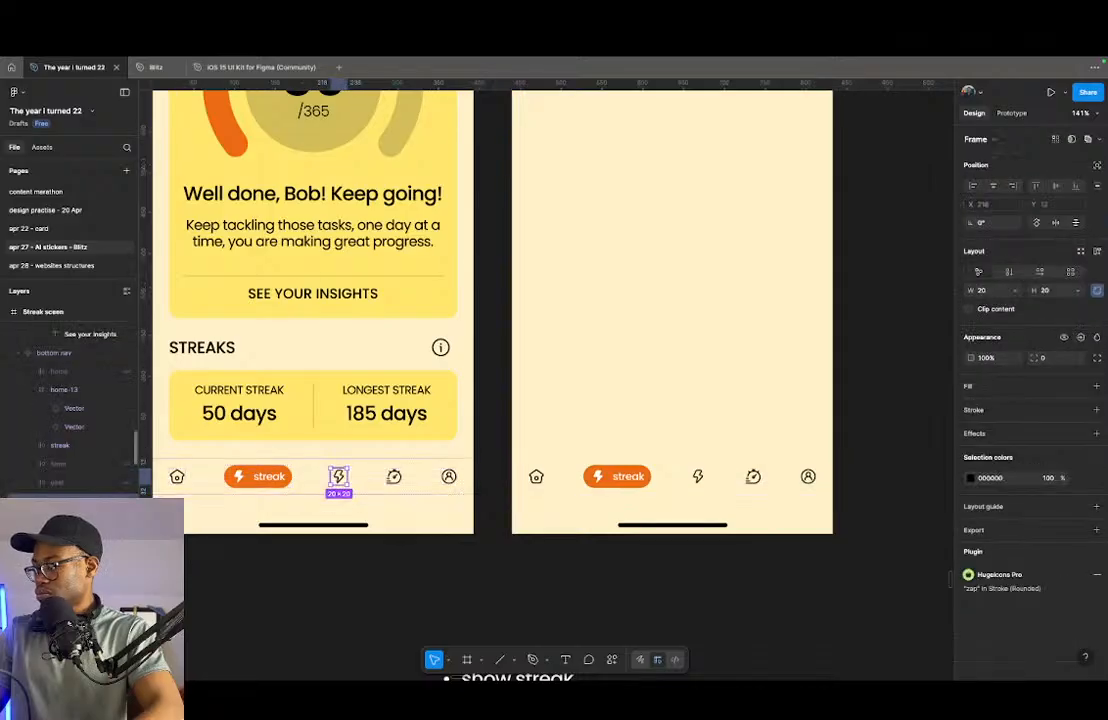
pyautogui.press('BackSpace')
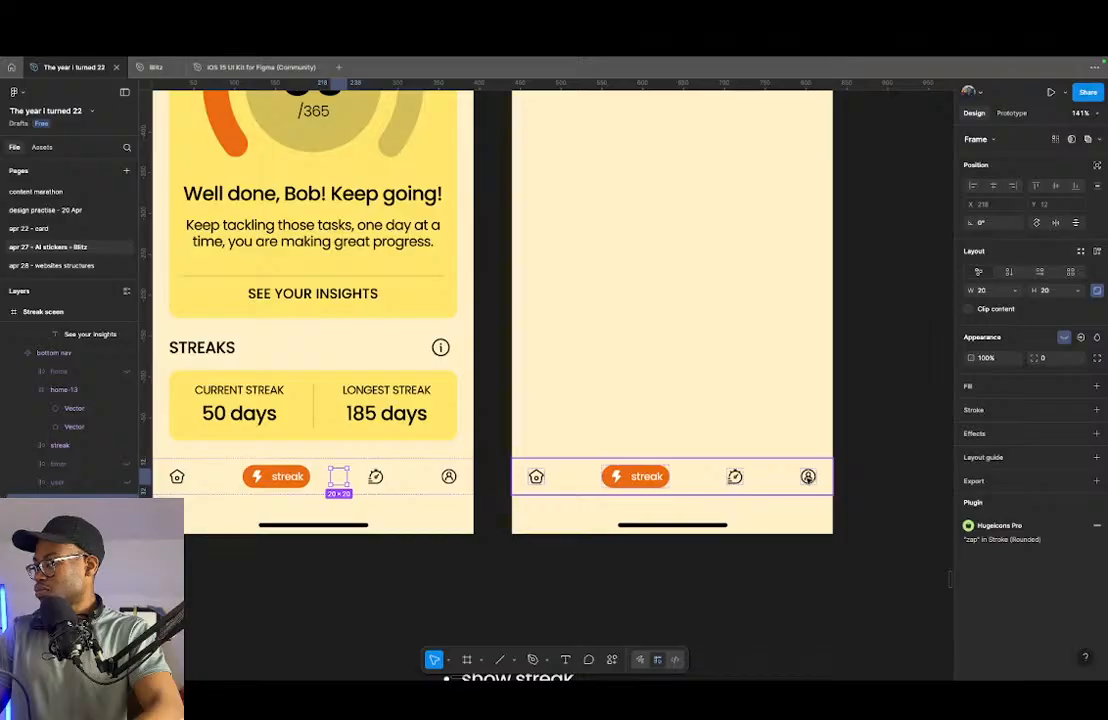
# - In the Mood based task screen's bottom navigation, show the home pill and hide the streak pill
pyautogui.doubleClick(536, 477)
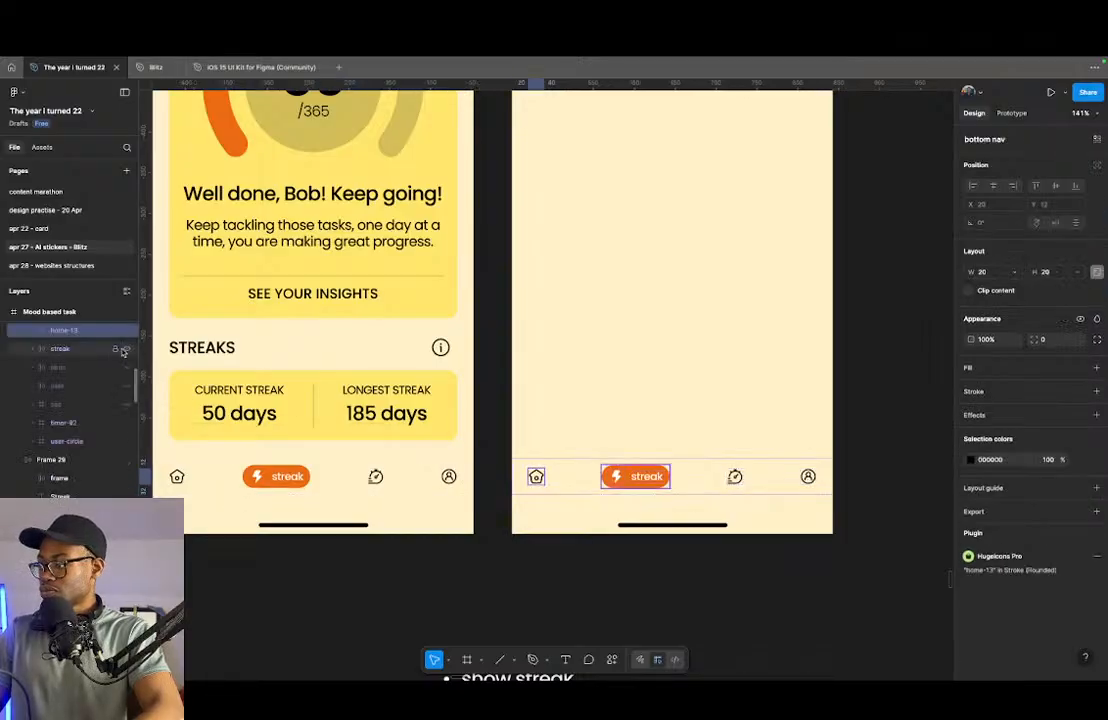
pyautogui.scroll(1, 99, 382)
pyautogui.click(124, 334)
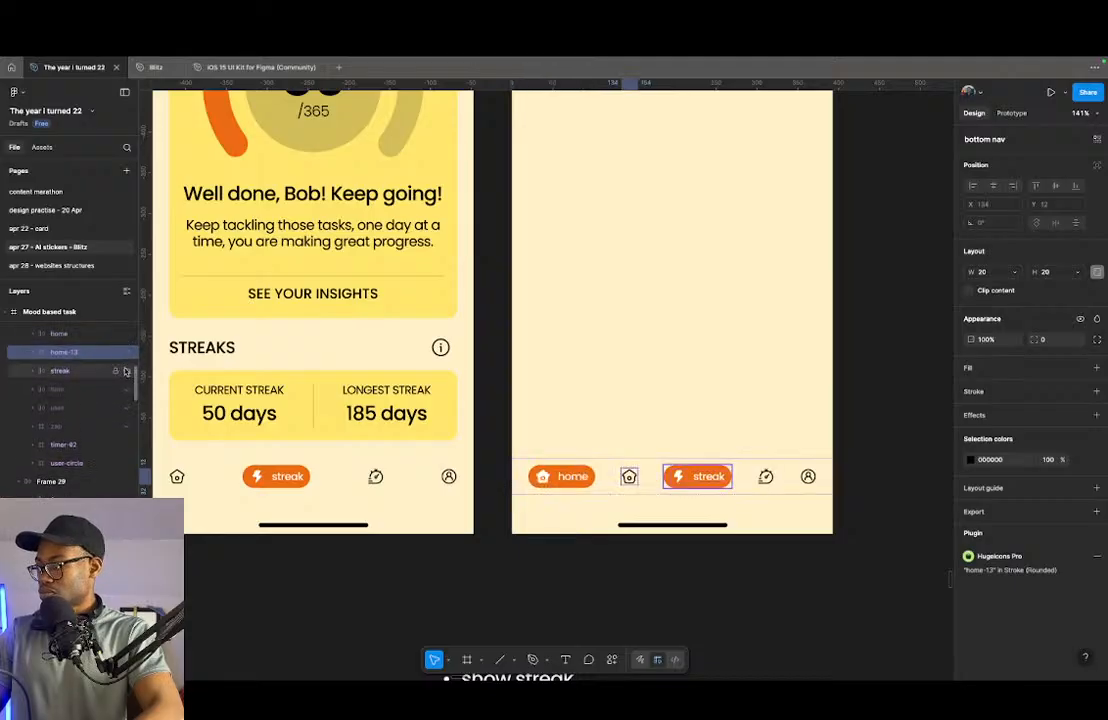
pyautogui.click(125, 371)
pyautogui.scroll(-5, 583, 396)
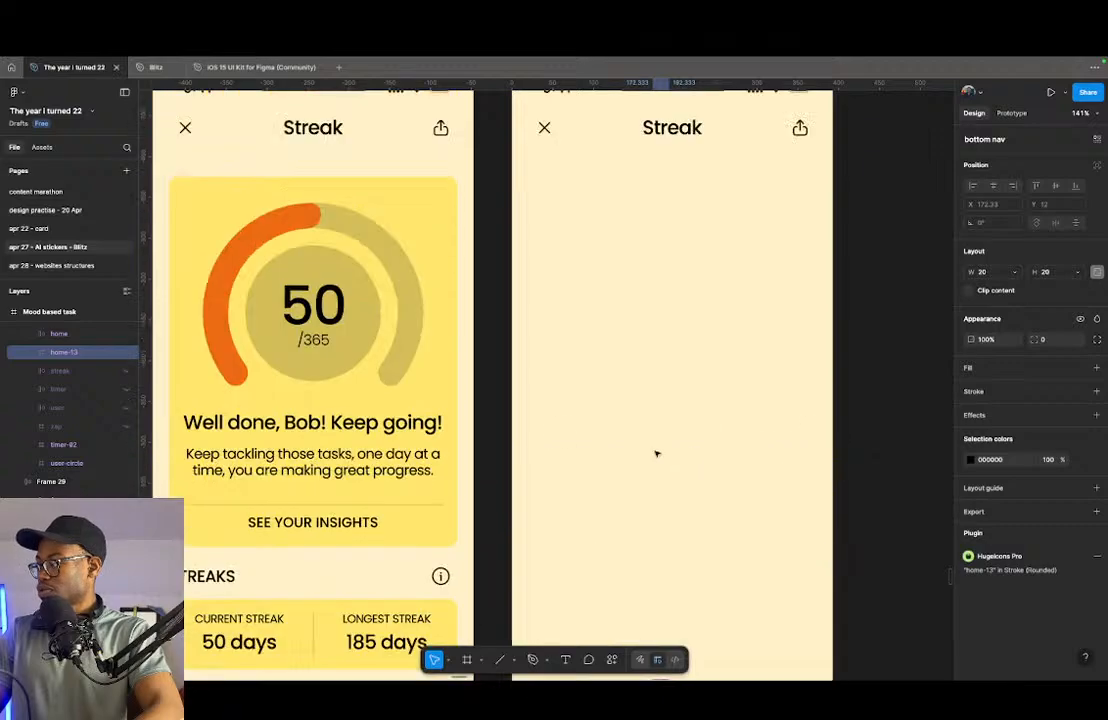
# - Replace the Mood based task screen's header row with a copy of the Streak screen's title text
pyautogui.click(628, 231)
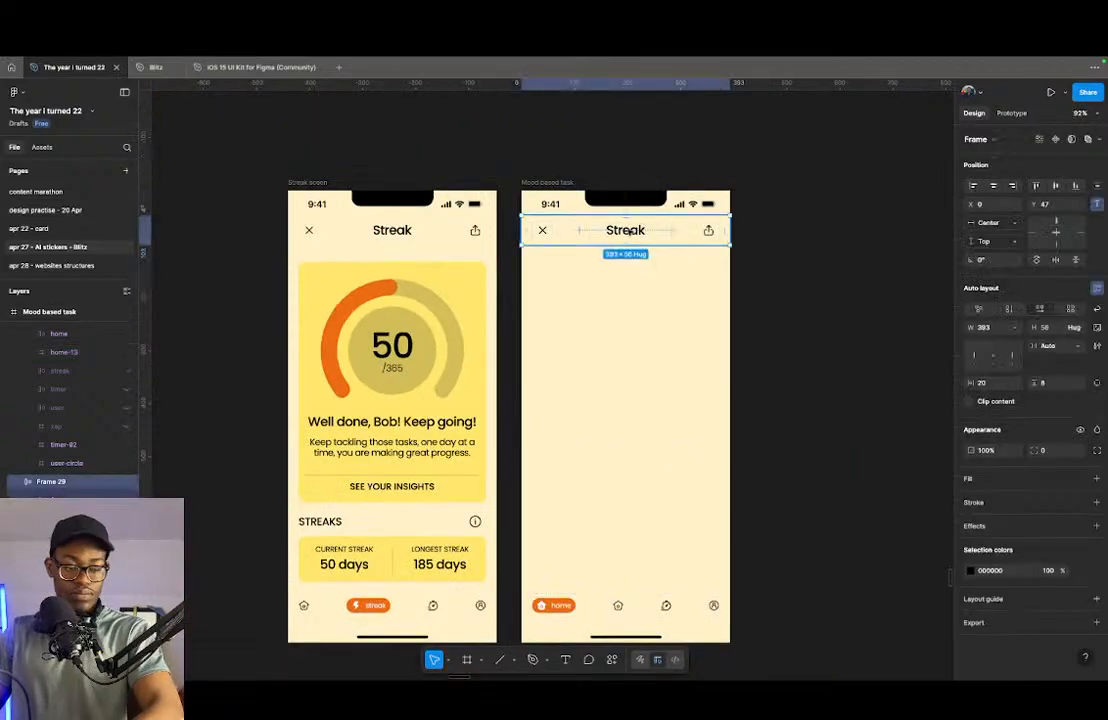
pyautogui.press('BackSpace')
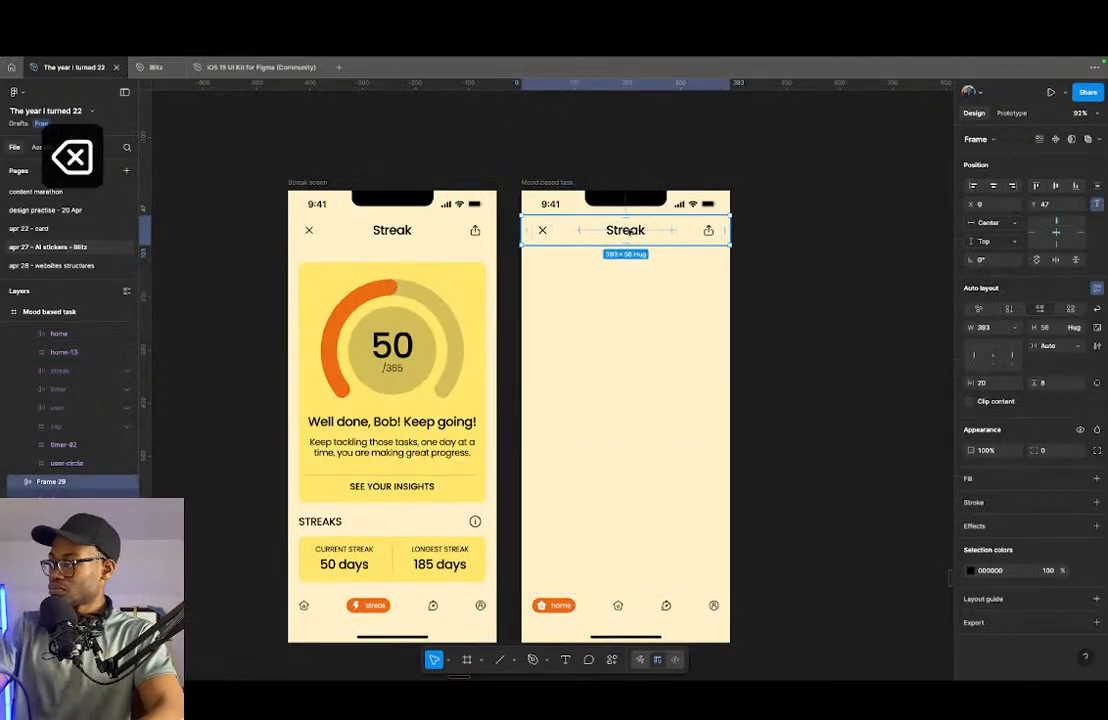
pyautogui.click(397, 231)
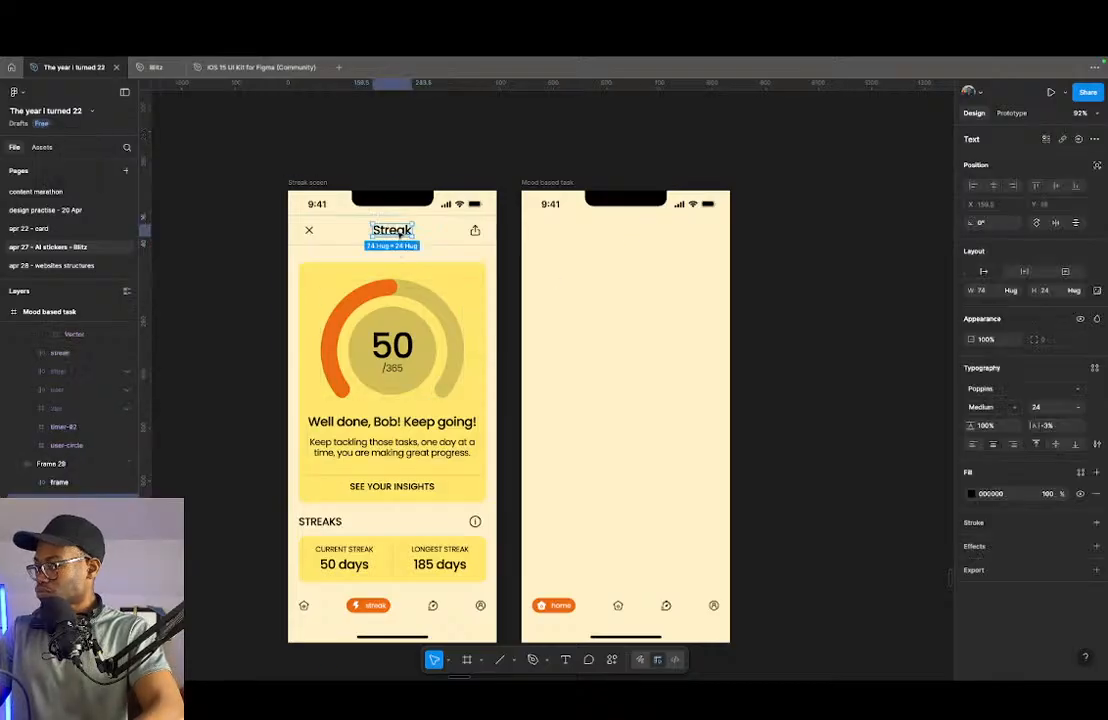
pyautogui.moveTo(397, 231); pyautogui.dragTo(630, 262)
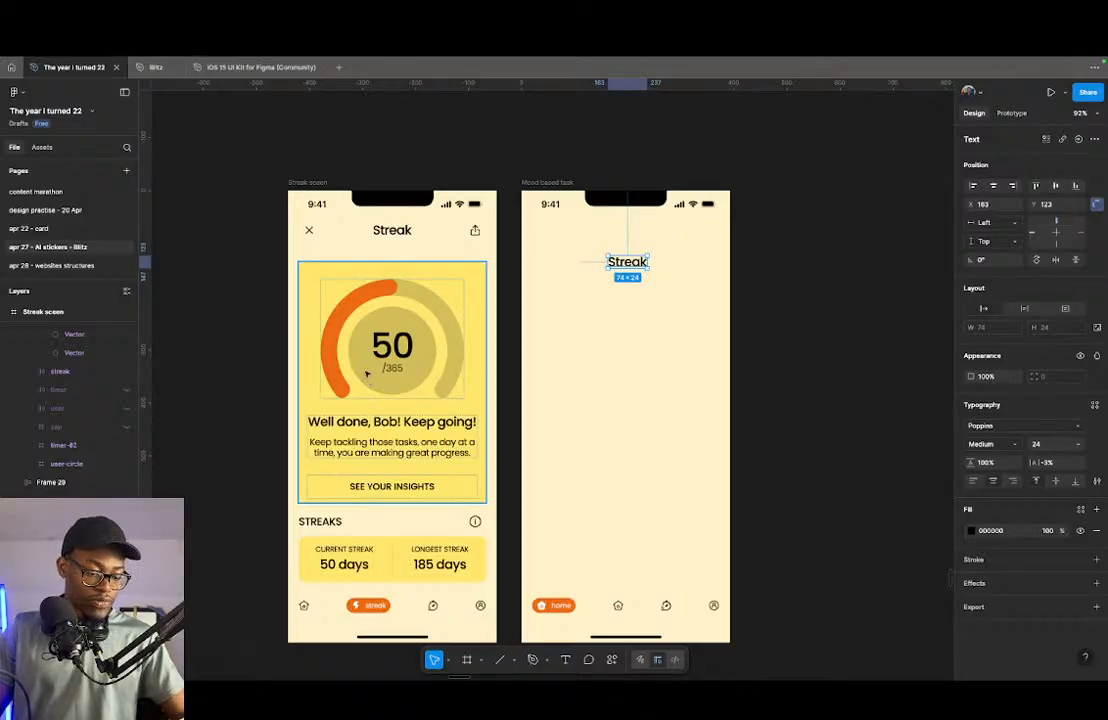
# - Change the copied title's text to "How are you feeling today?"
pyautogui.doubleClick(627, 263)
pyautogui.write('How a')
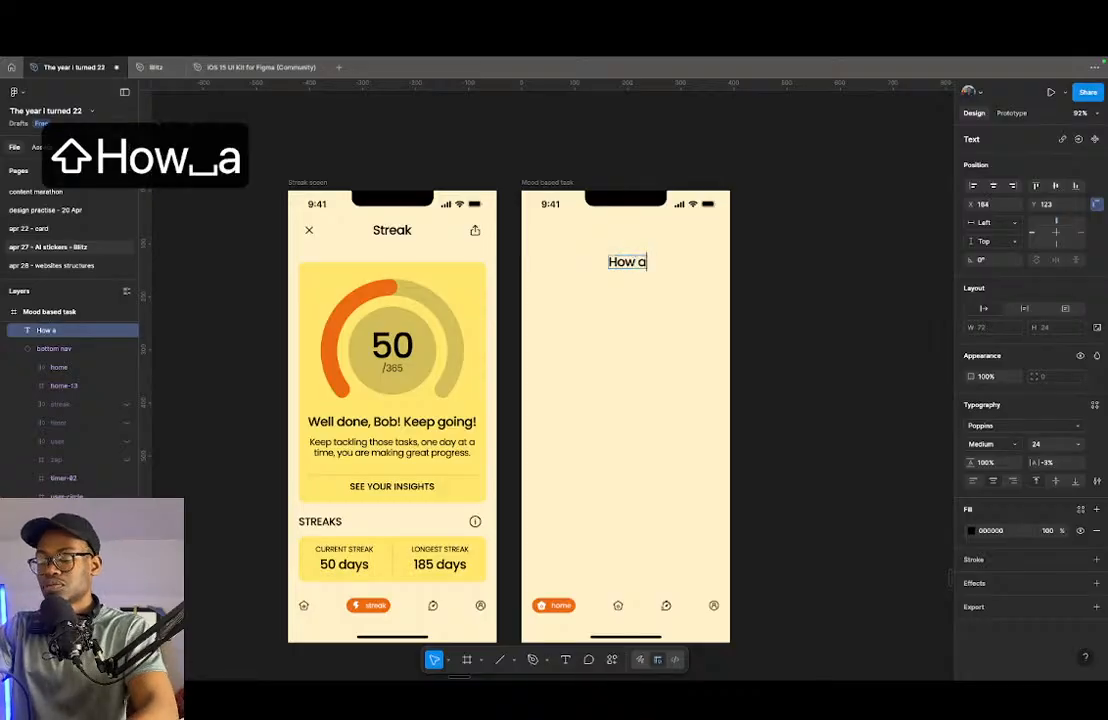
pyautogui.write('re you feeli')
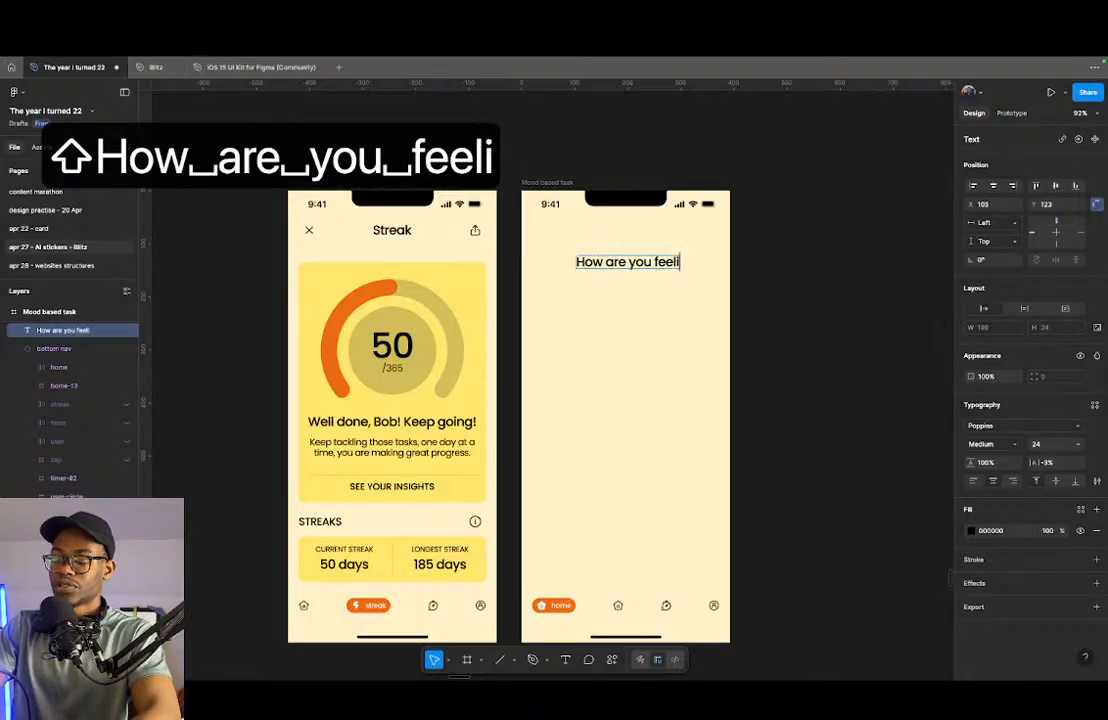
pyautogui.write('ng today')
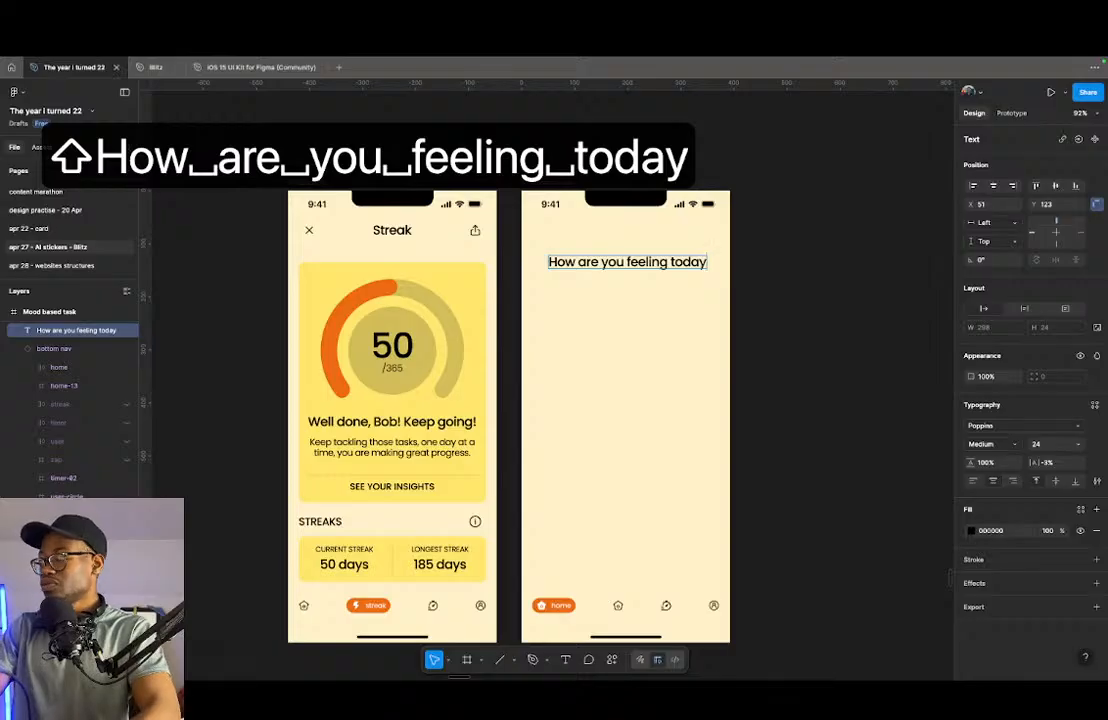
pyautogui.write('?')
pyautogui.press('Escape')
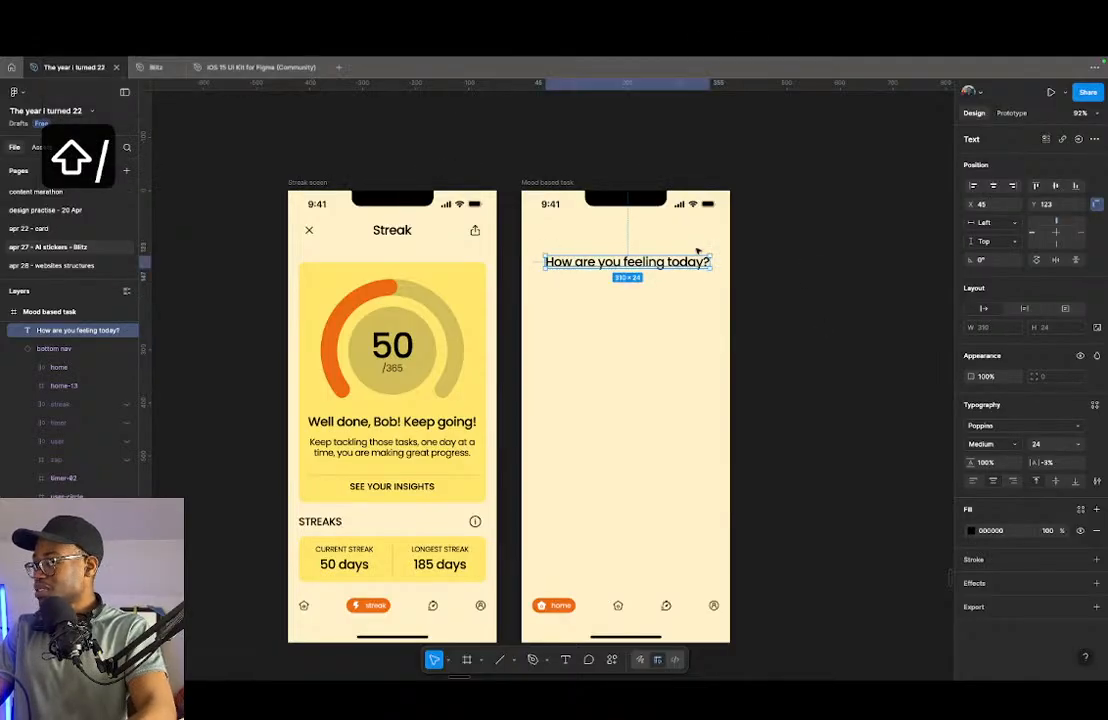
# - Narrow the question text symmetrically to 214 wide so it wraps onto two lines, and move it lower on the screen
pyautogui.moveTo(713, 262); pyautogui.dragTo(686, 262)
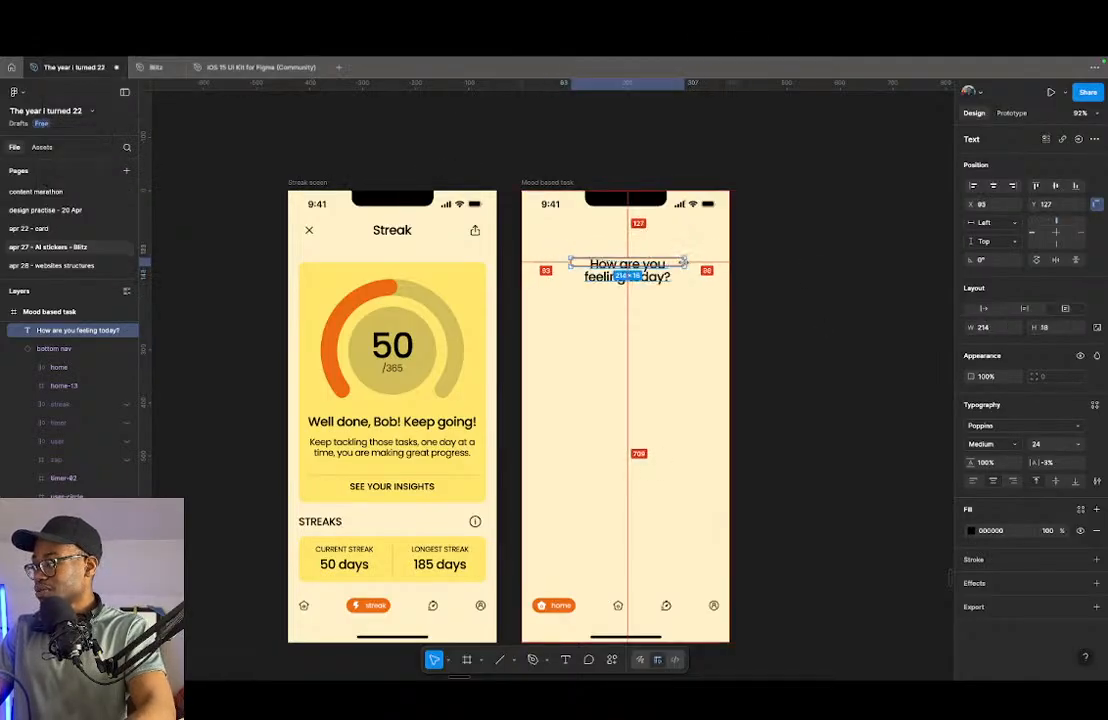
pyautogui.press('super+z')
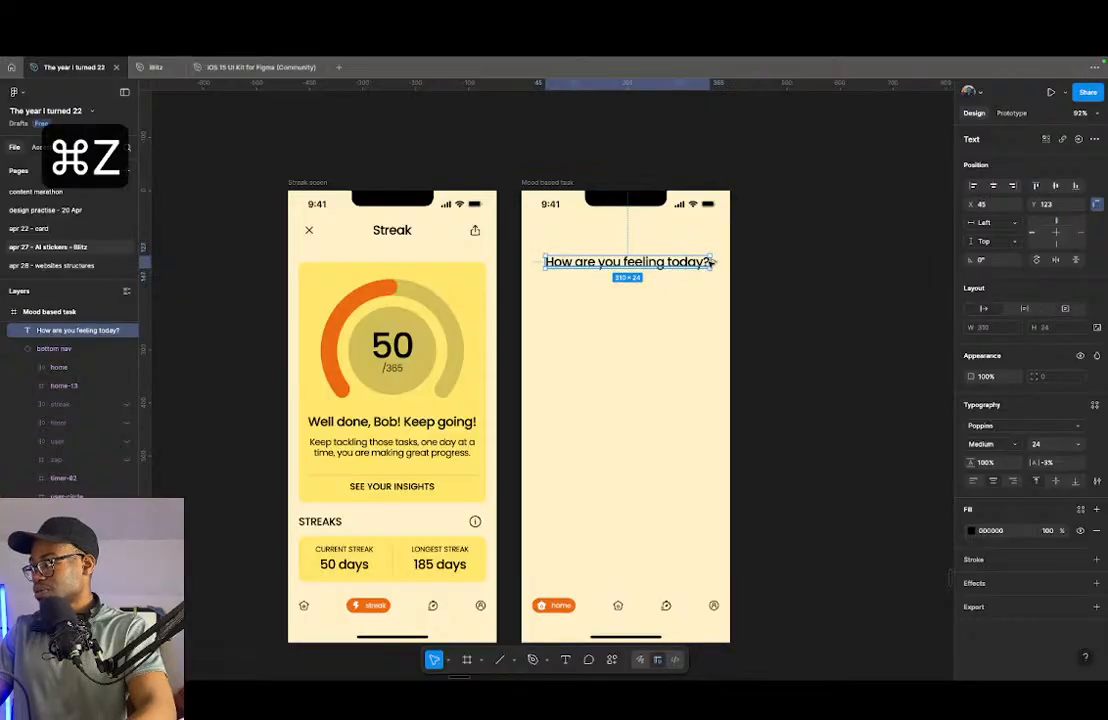
pyautogui.press('alt')
pyautogui.moveTo(713, 262); pyautogui.dragTo(632, 321)
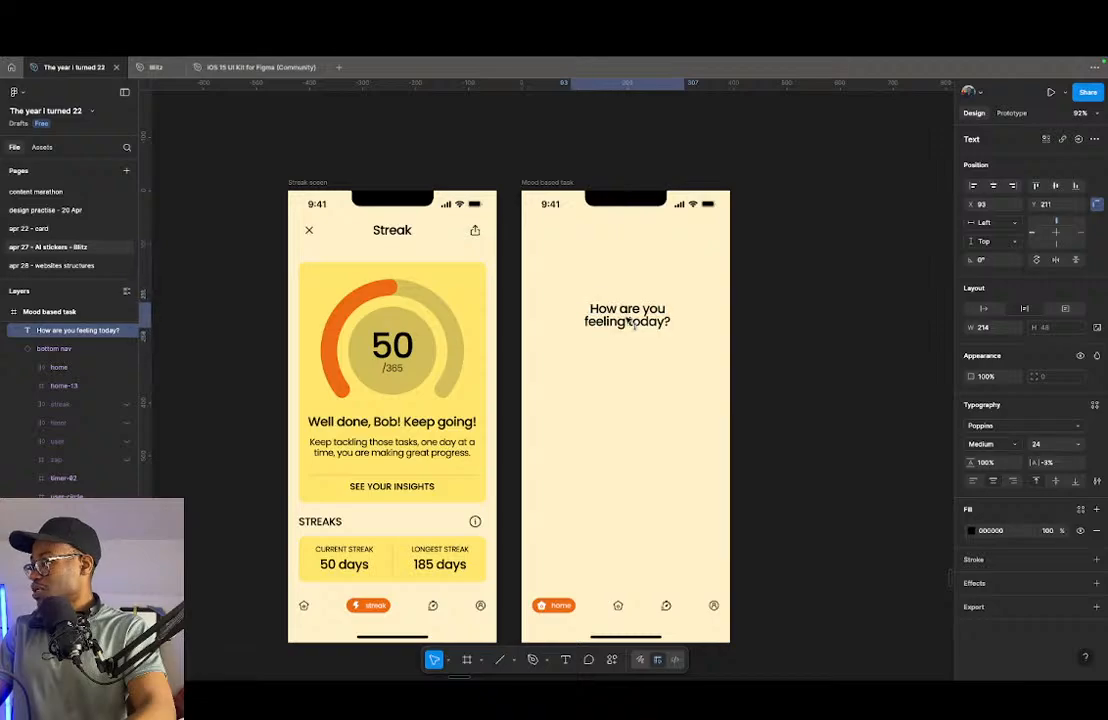
# - Center the question text horizontally in the Mood based task screen and move it slightly lower
pyautogui.scroll(-10, 664, 366)
pyautogui.scroll(1, 662, 366)
pyautogui.scroll(8, 660, 375)
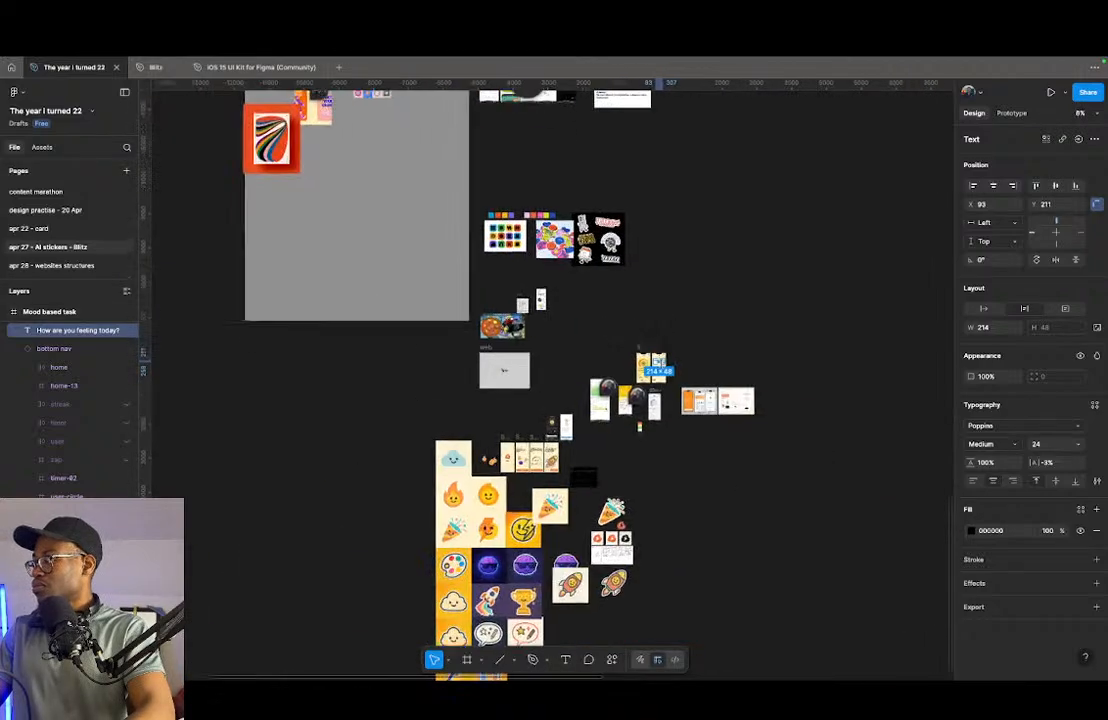
pyautogui.click(993, 185)
pyautogui.scroll(2, 694, 350)
pyautogui.moveTo(668, 352); pyautogui.dragTo(678, 367)
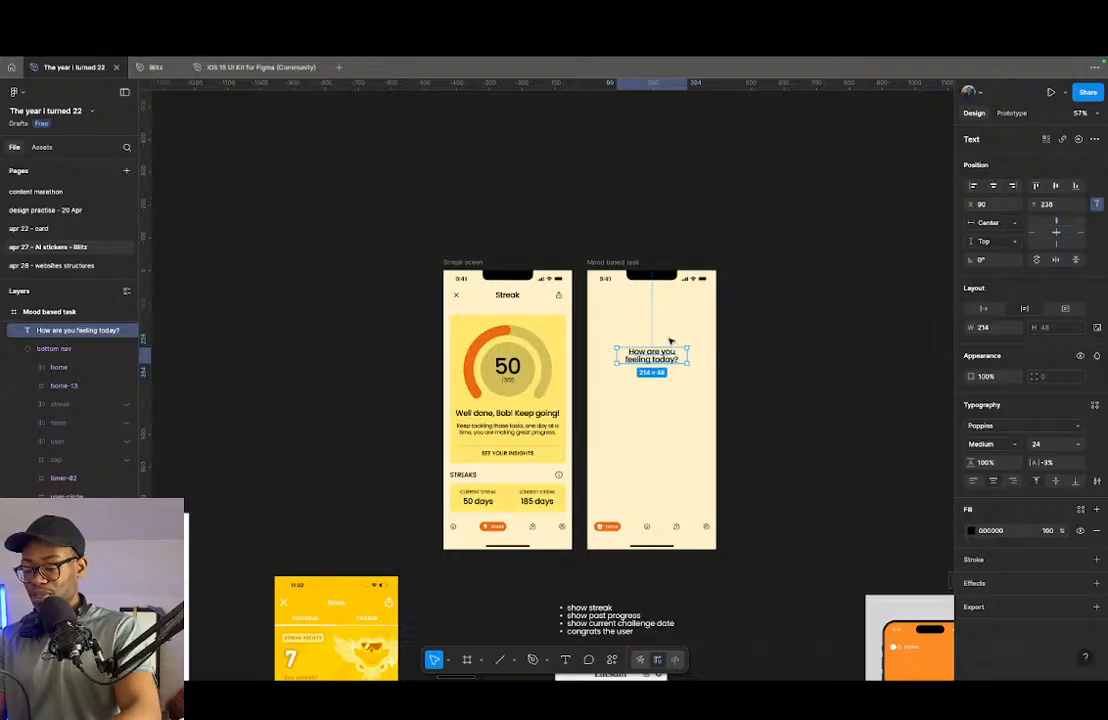
# - Draw a full-width frame of about 393 × 138 above the question text and rename it "frame"
pyautogui.press('f')
pyautogui.moveTo(590, 303); pyautogui.dragTo(713, 346)
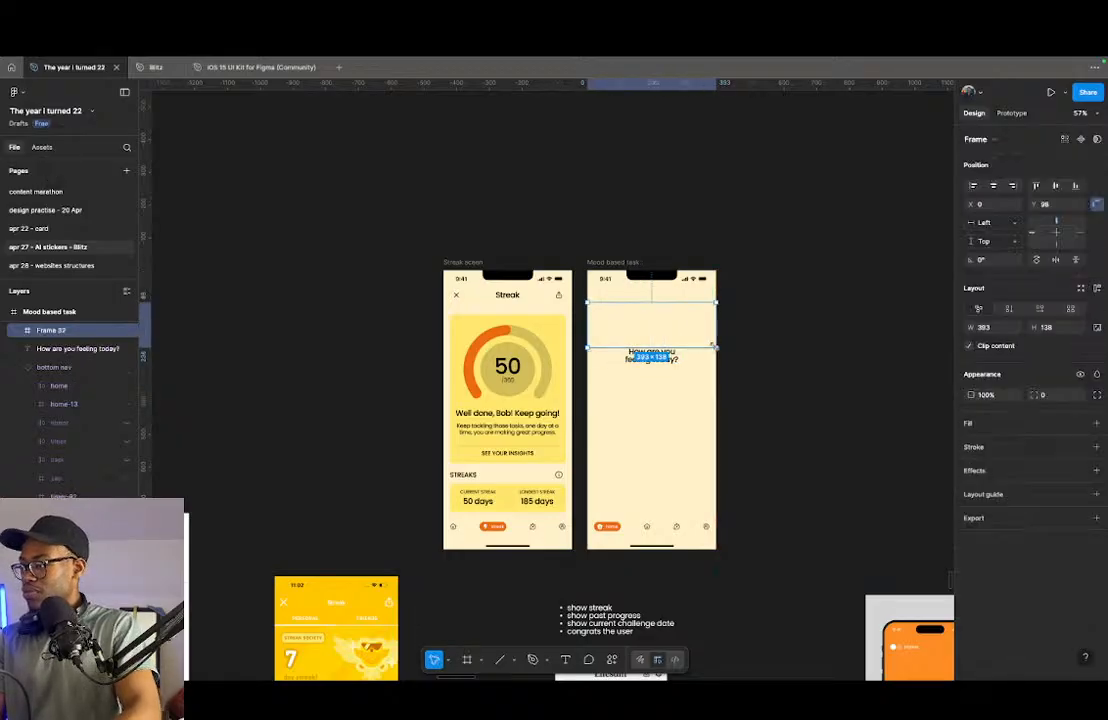
pyautogui.press('super+r')
pyautogui.write('frame')
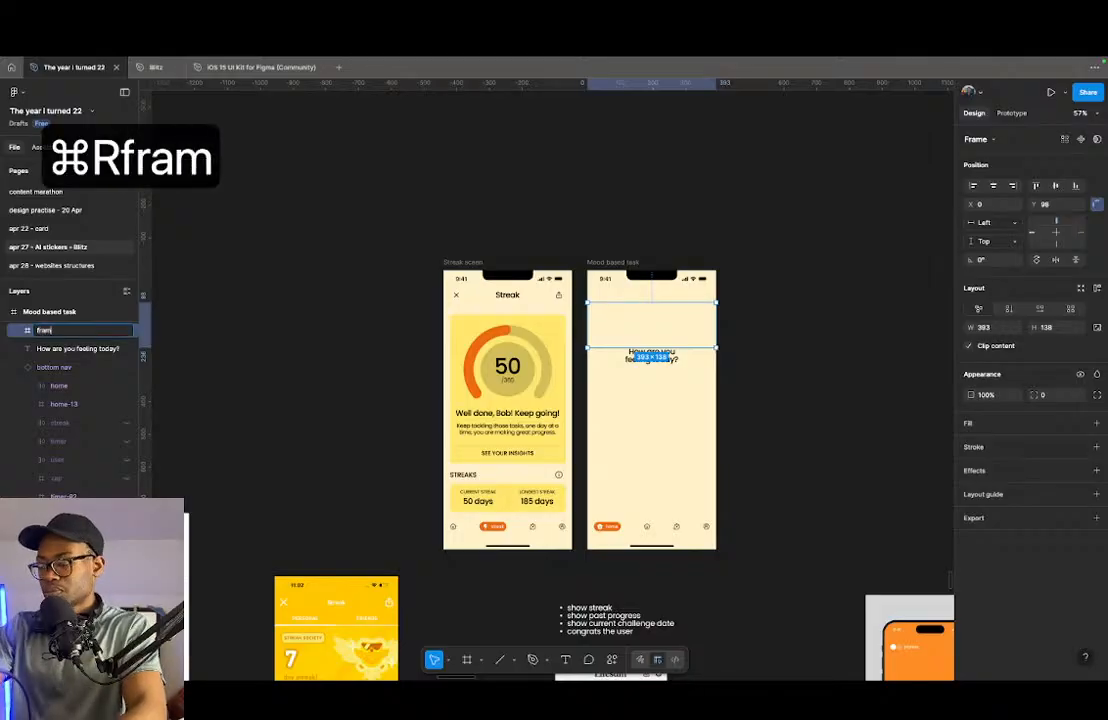
pyautogui.press('Return')
# - Fit the new frame directly below the status bar at Y 47 with a height of 175, and give it a white FFFFFF fill
pyautogui.scroll(5, 751, 320)
pyautogui.moveTo(566, 336); pyautogui.dragTo(576, 304)
pyautogui.moveTo(567, 247); pyautogui.dragTo(569, 246)
pyautogui.moveTo(592, 341); pyautogui.dragTo(594, 361)
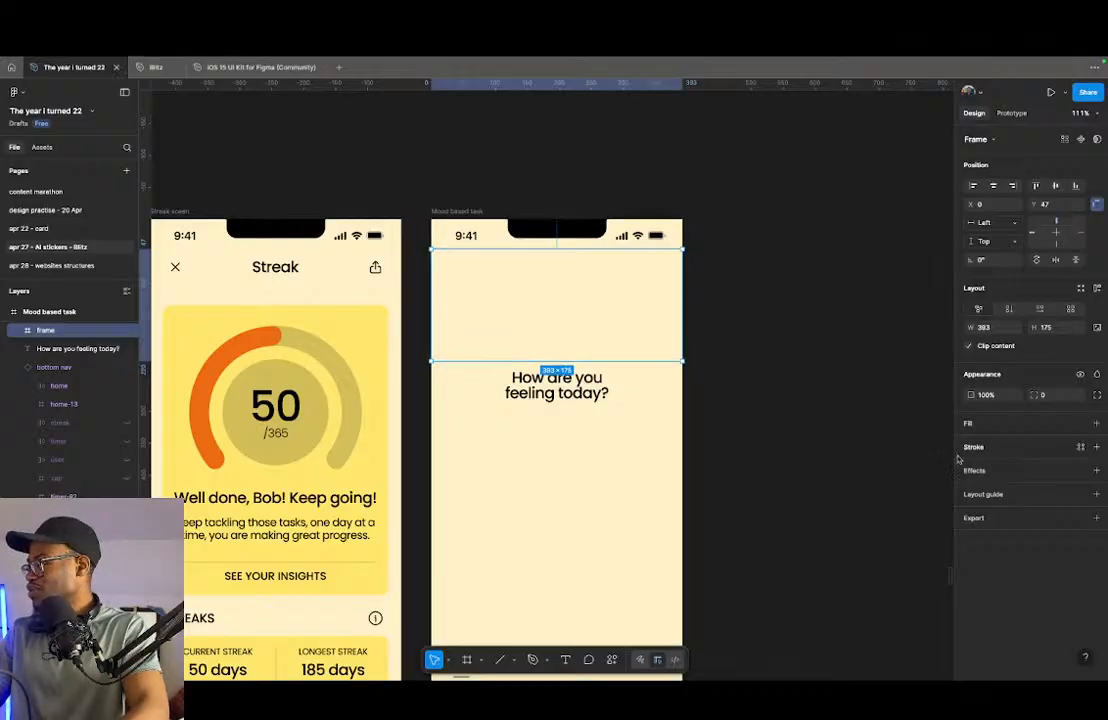
pyautogui.click(995, 427)
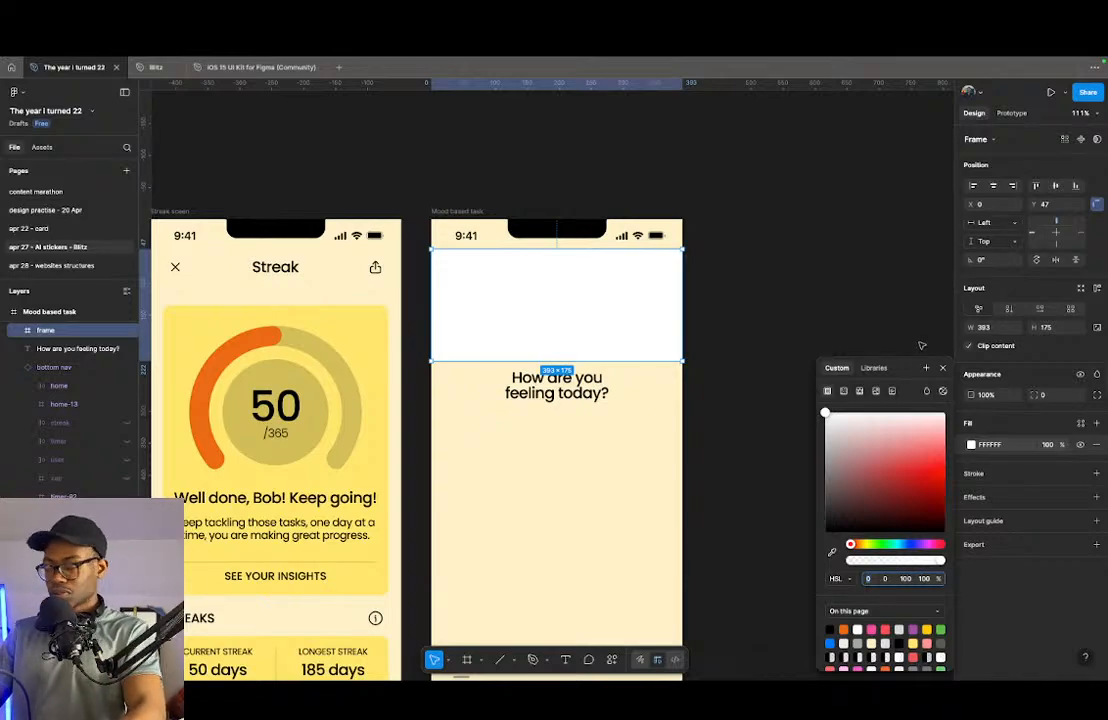
# - Move the question text lower and extend the white frame downward to a height of 204
pyautogui.moveTo(576, 391); pyautogui.dragTo(577, 422)
pyautogui.moveTo(565, 362); pyautogui.dragTo(566, 380)
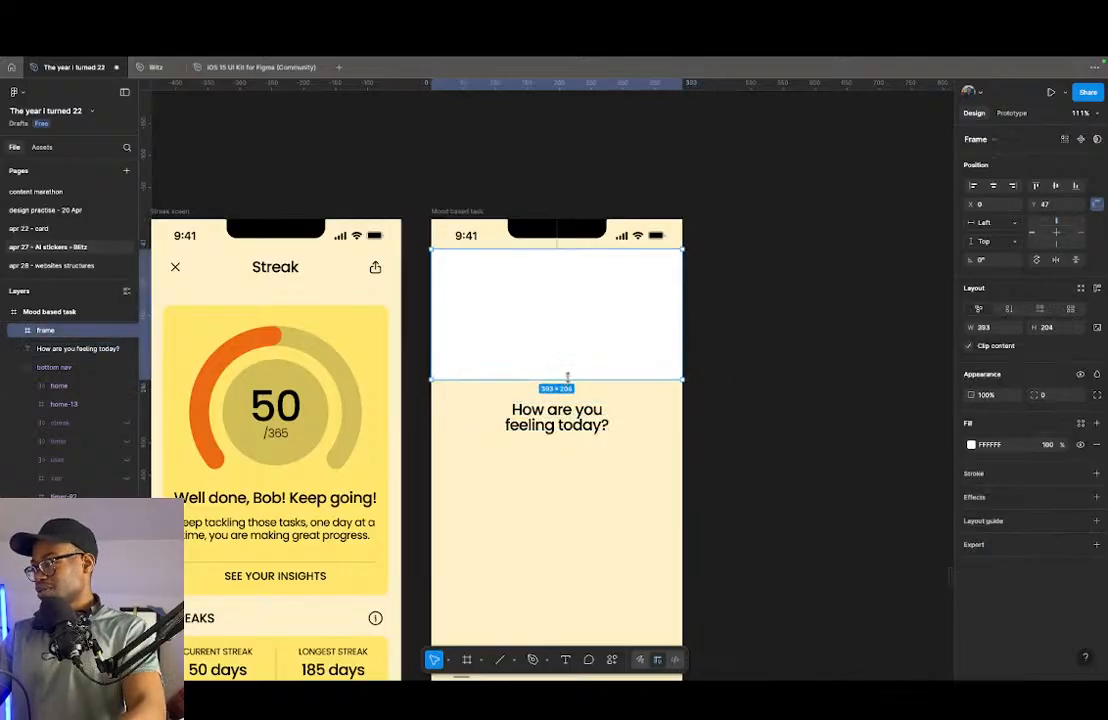
# - Draw a circle of about 345 × 345 inside the white frame, extending below its lower edge
pyautogui.scroll(-4, 566, 378)
pyautogui.scroll(-3, 565, 370)
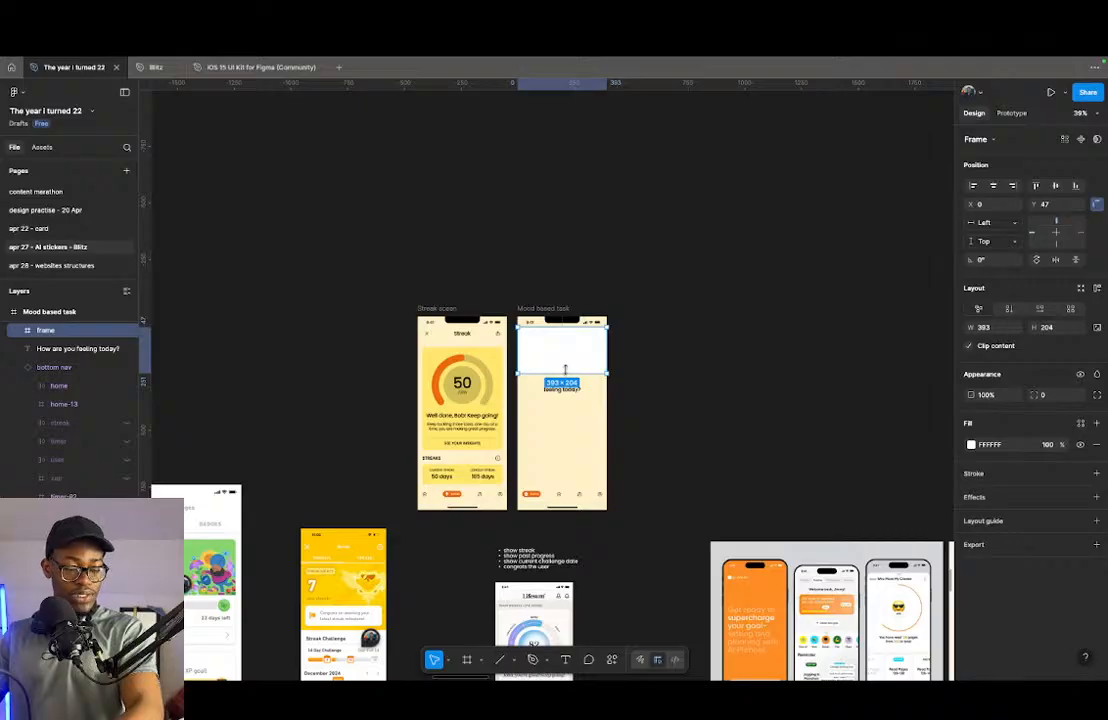
pyautogui.scroll(-3, 565, 370)
pyautogui.scroll(5, 565, 360)
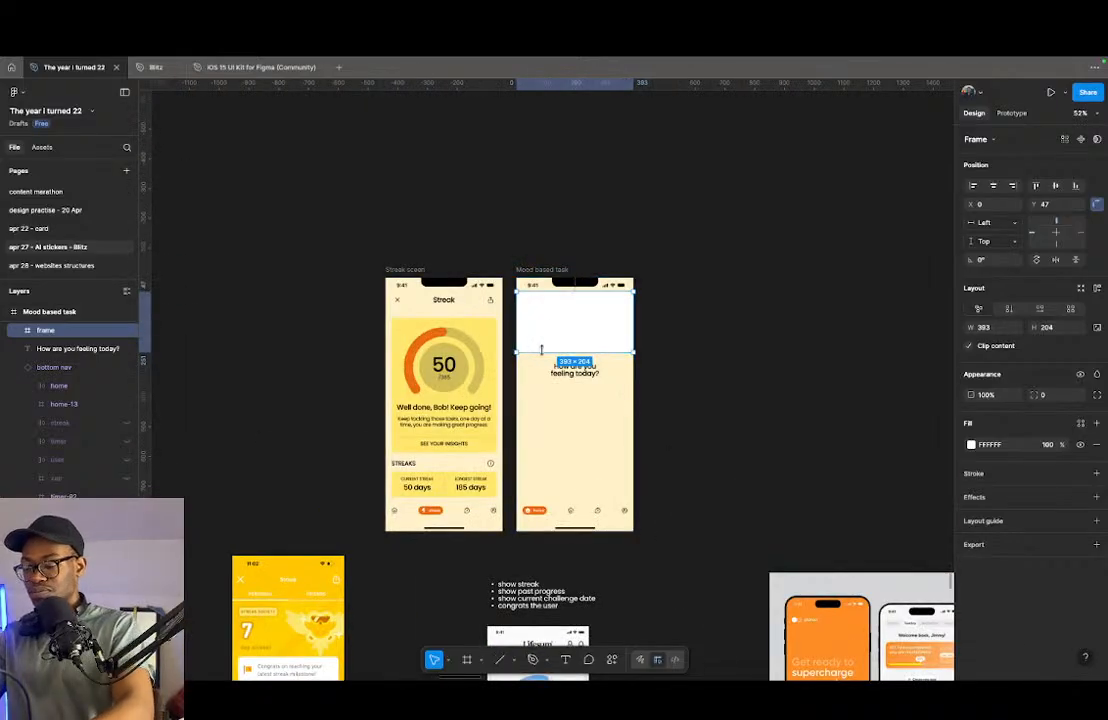
pyautogui.press('o')
pyautogui.moveTo(538, 330); pyautogui.dragTo(640, 432)
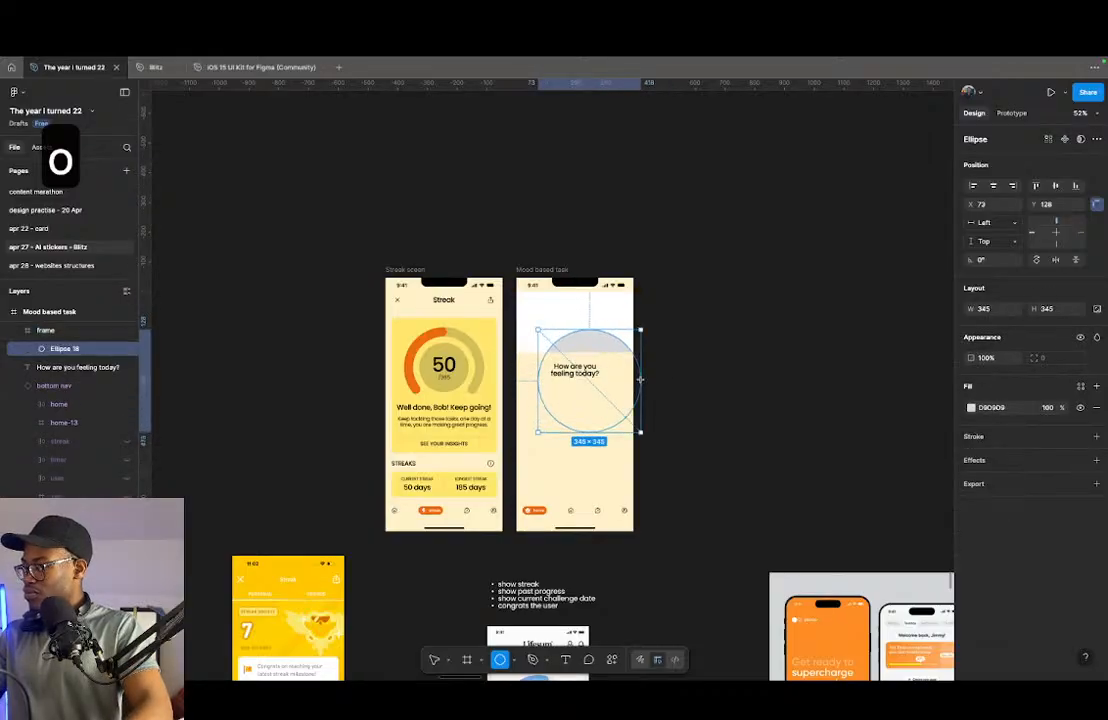
# - Stretch the ellipse to the left, to X -39 and a width of about 457, so its curve meets the frame's lower left corner
pyautogui.scroll(5, 550, 366)
pyautogui.moveTo(509, 366); pyautogui.dragTo(418, 364)
pyautogui.scroll(10, 443, 341)
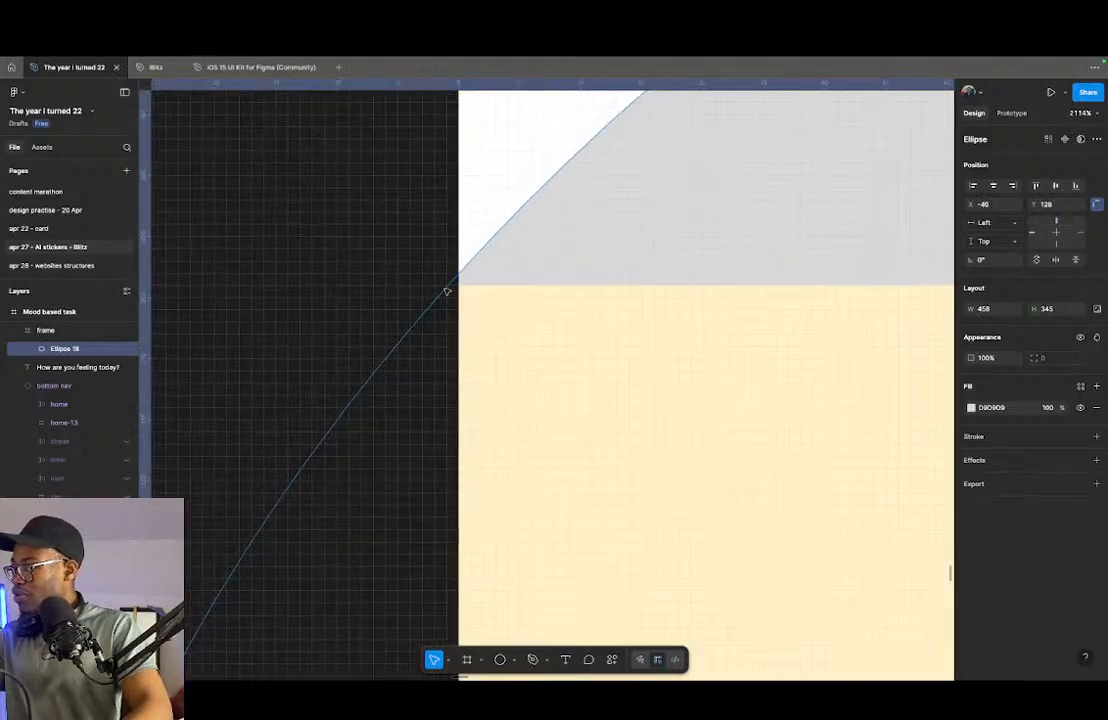
pyautogui.scroll(-1, 535, 325)
pyautogui.scroll(-3, 612, 422)
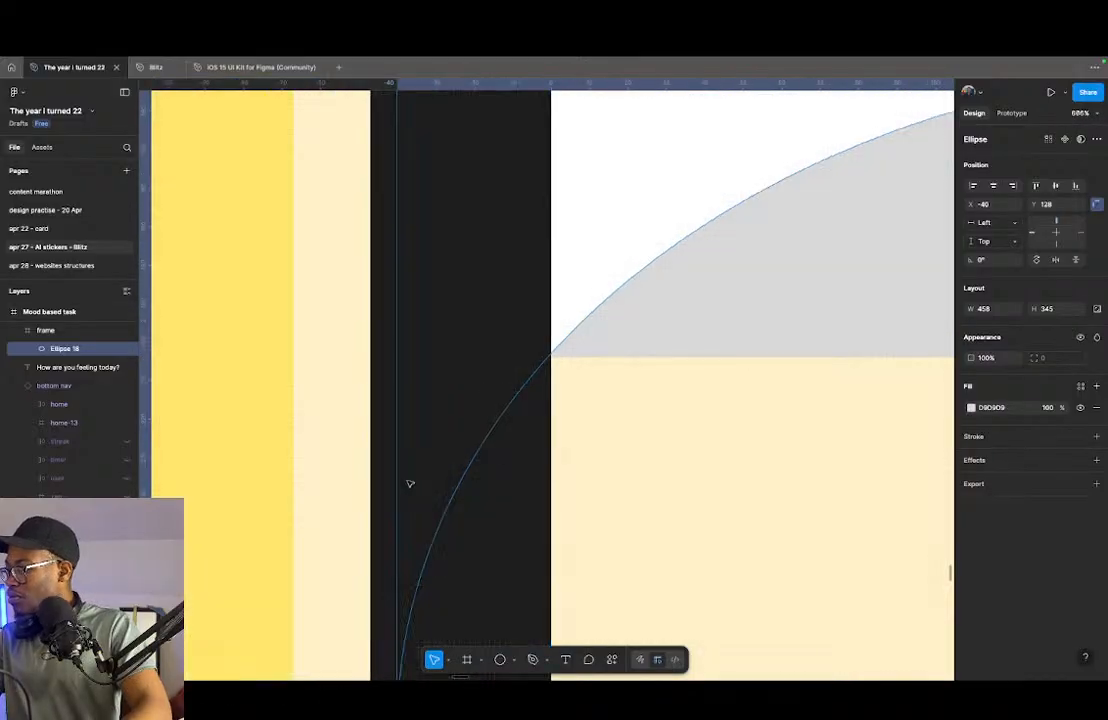
pyautogui.scroll(-10, 400, 478)
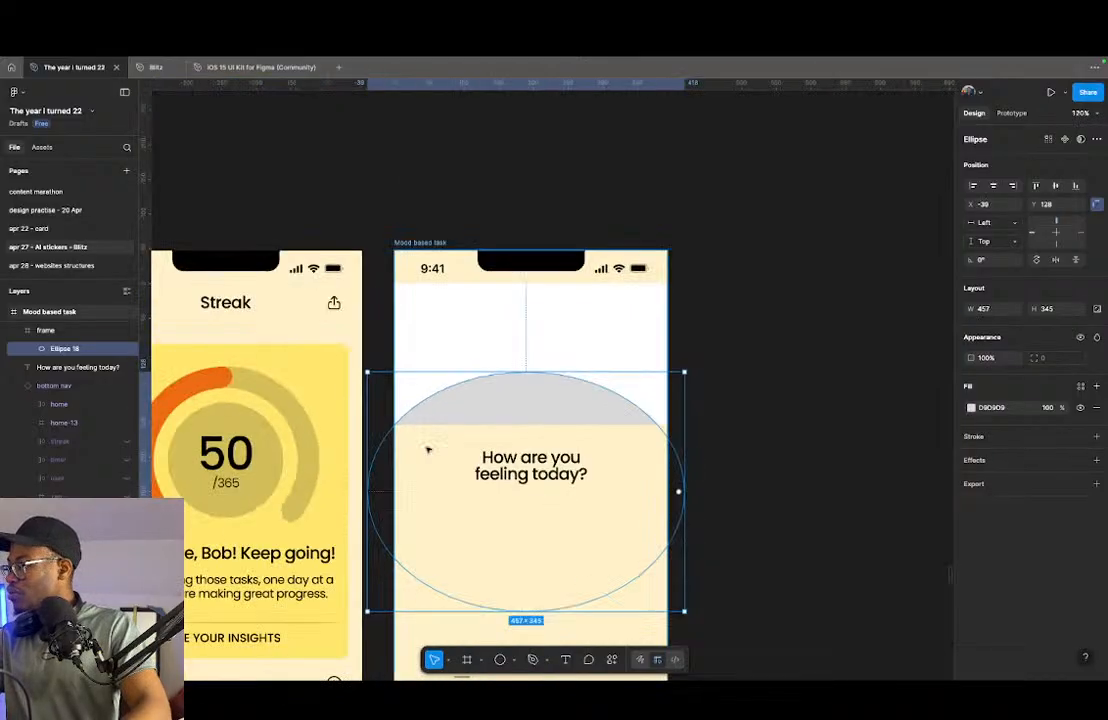
# - Extend the ellipse's right side to a width of 472 so the curve meets the frame's lower right corner
pyautogui.scroll(8, 682, 445)
pyautogui.scroll(1, 508, 455)
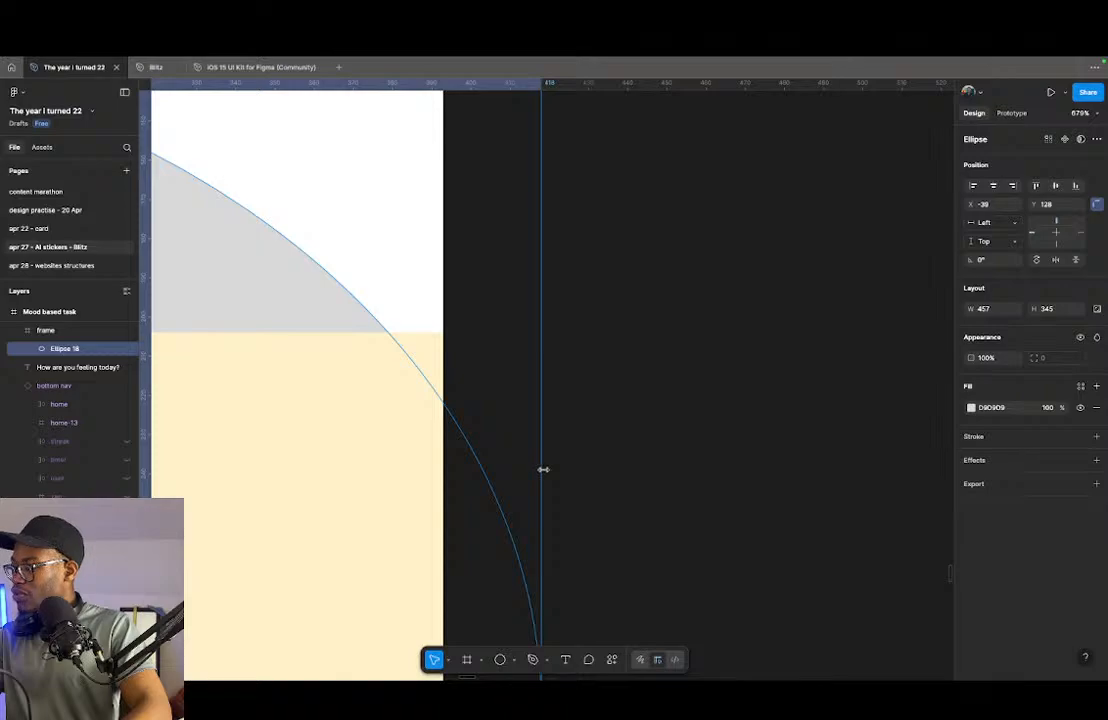
pyautogui.moveTo(543, 469); pyautogui.dragTo(605, 471)
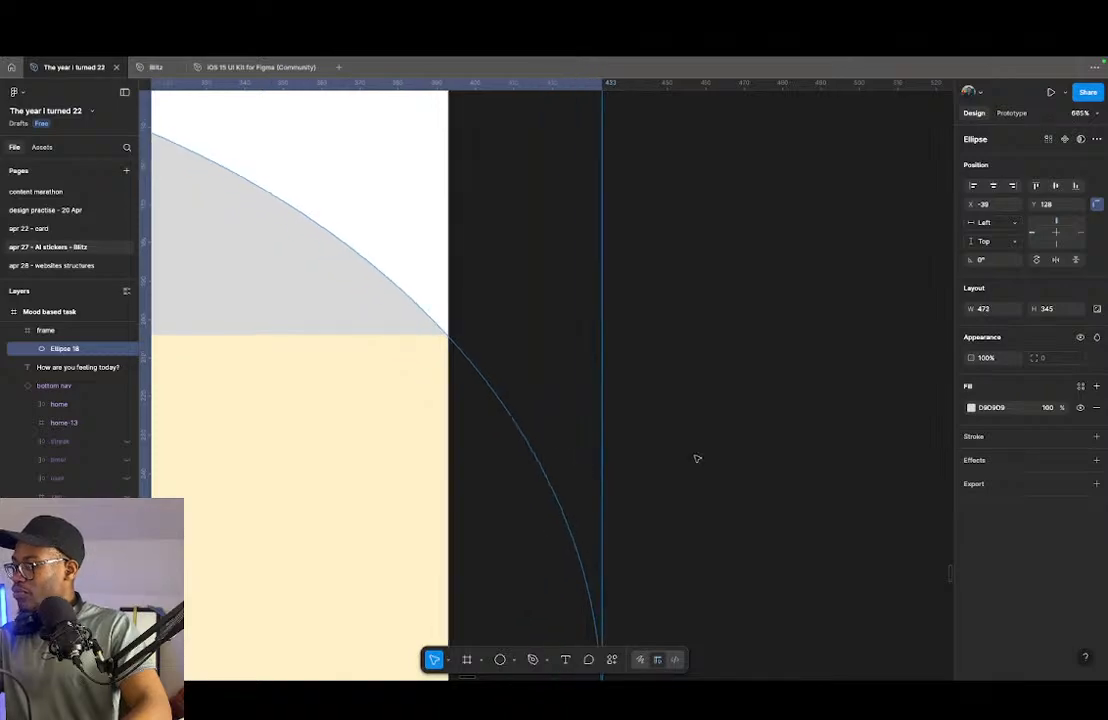
pyautogui.scroll(-10, 697, 457)
pyautogui.moveTo(560, 422); pyautogui.dragTo(559, 416)
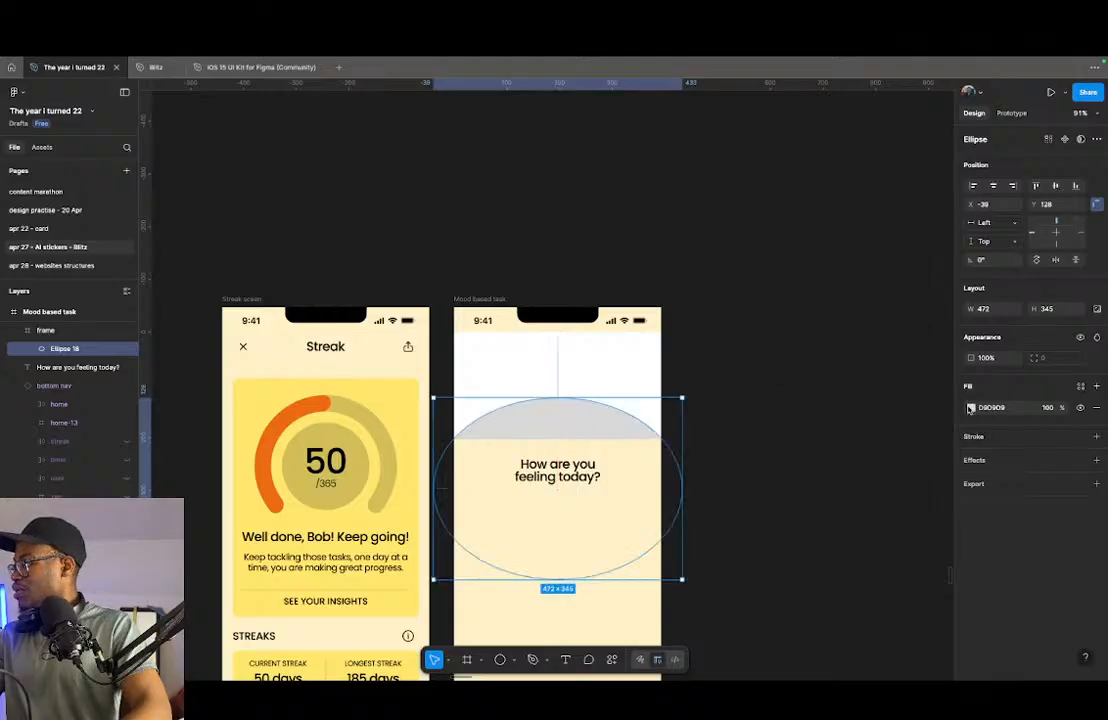
# - Fill the white frame with the cream colour FFF1C8 sampled from the screen background
pyautogui.click(970, 407)
pyautogui.click(621, 364)
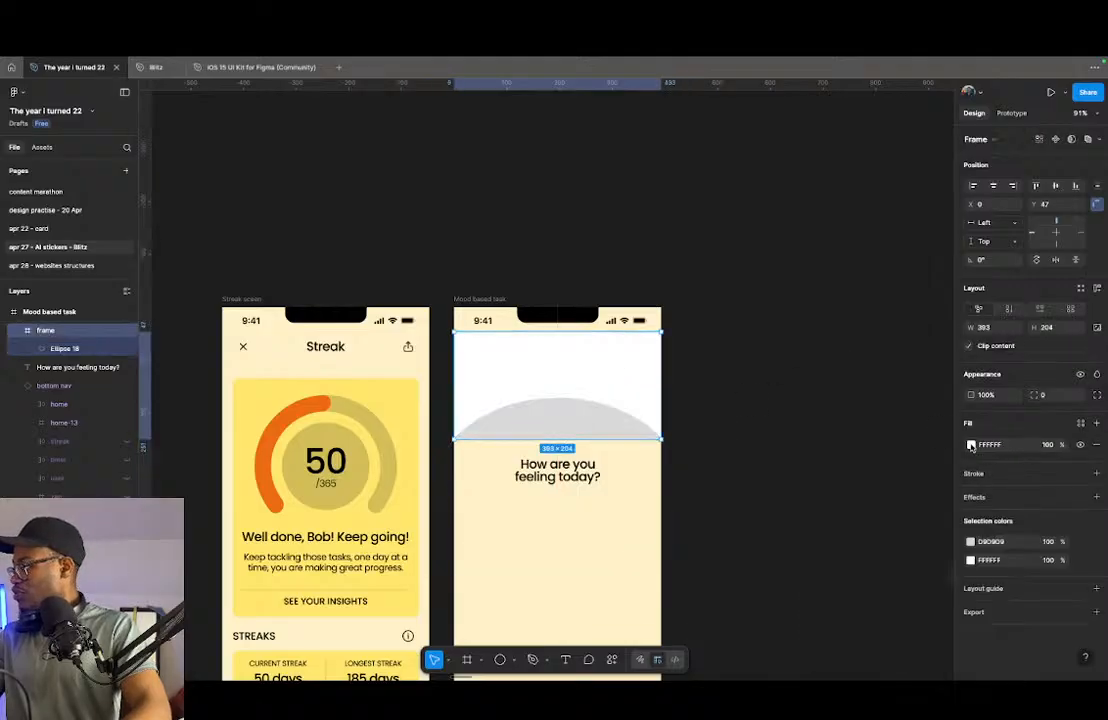
pyautogui.click(970, 444)
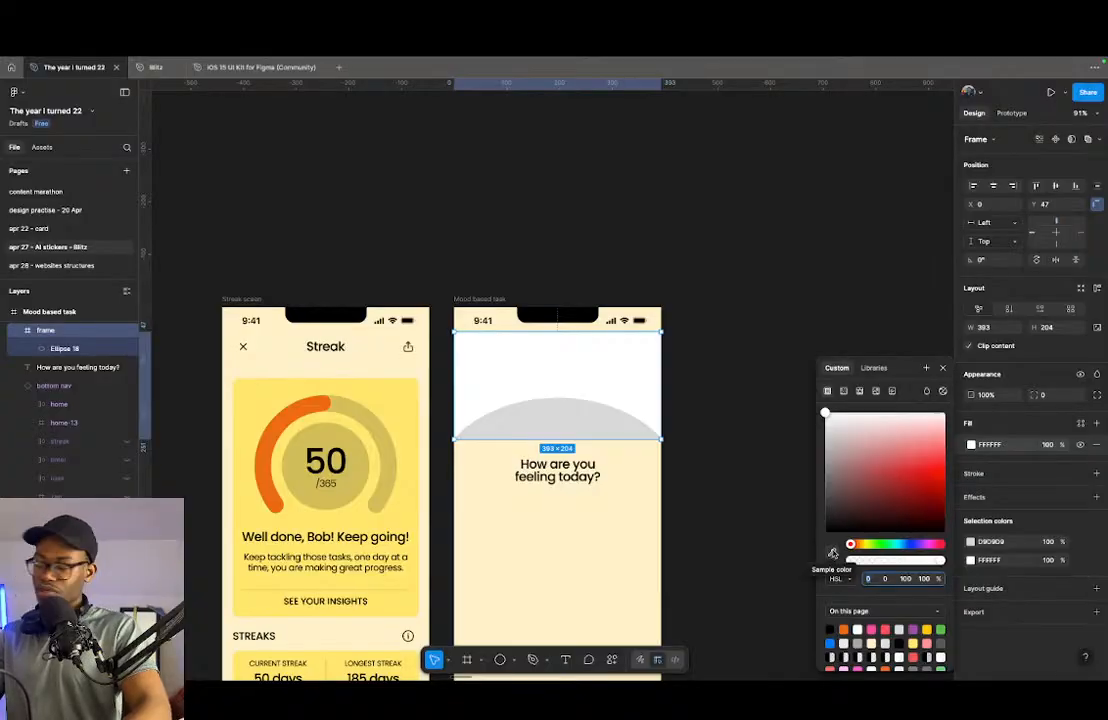
pyautogui.click(832, 553)
pyautogui.click(616, 536)
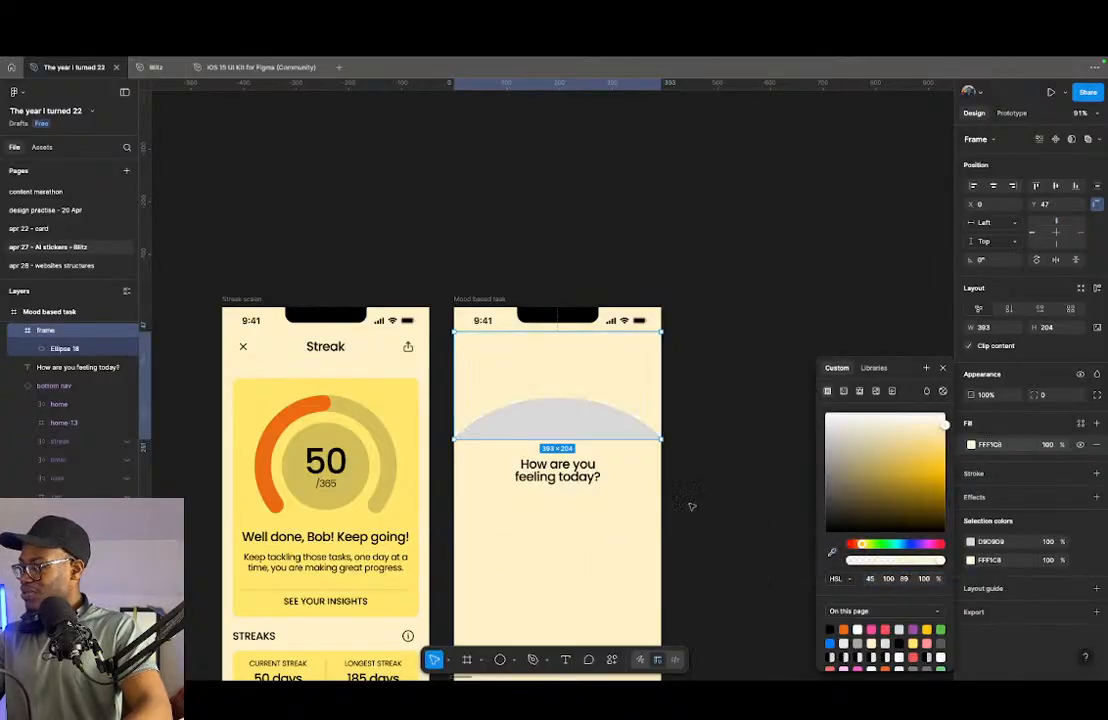
# - Replace the ellipse's grey fill with the cream FFF1C8 sampled from the screen background
pyautogui.click(970, 542)
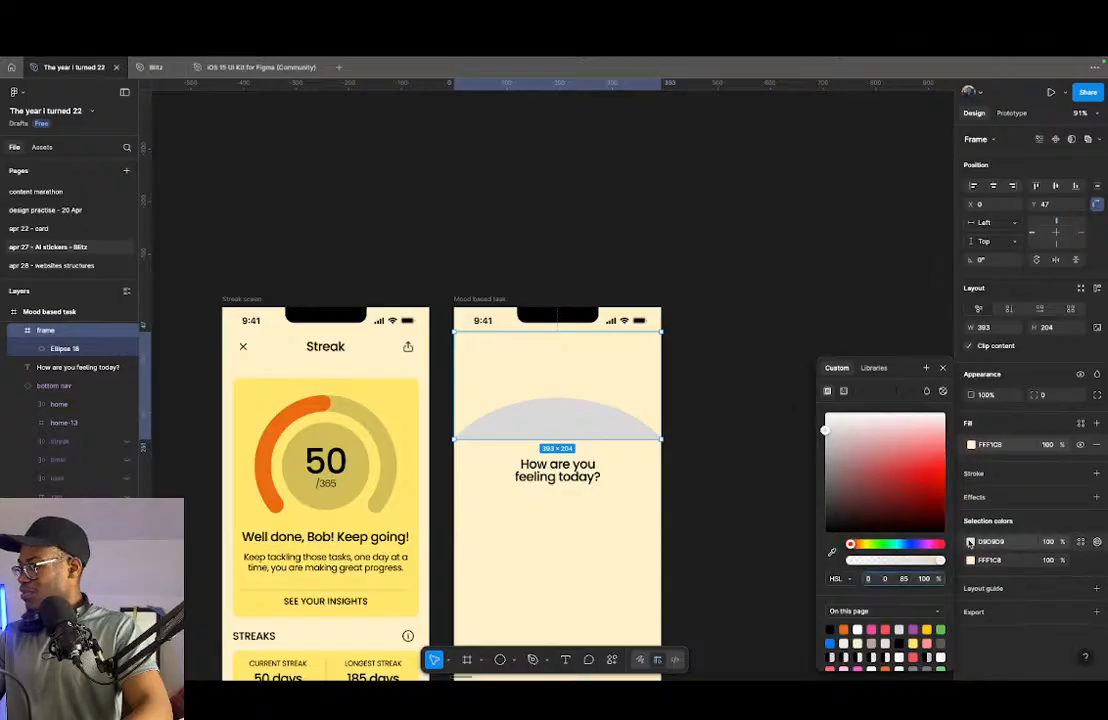
pyautogui.click(832, 553)
pyautogui.click(600, 510)
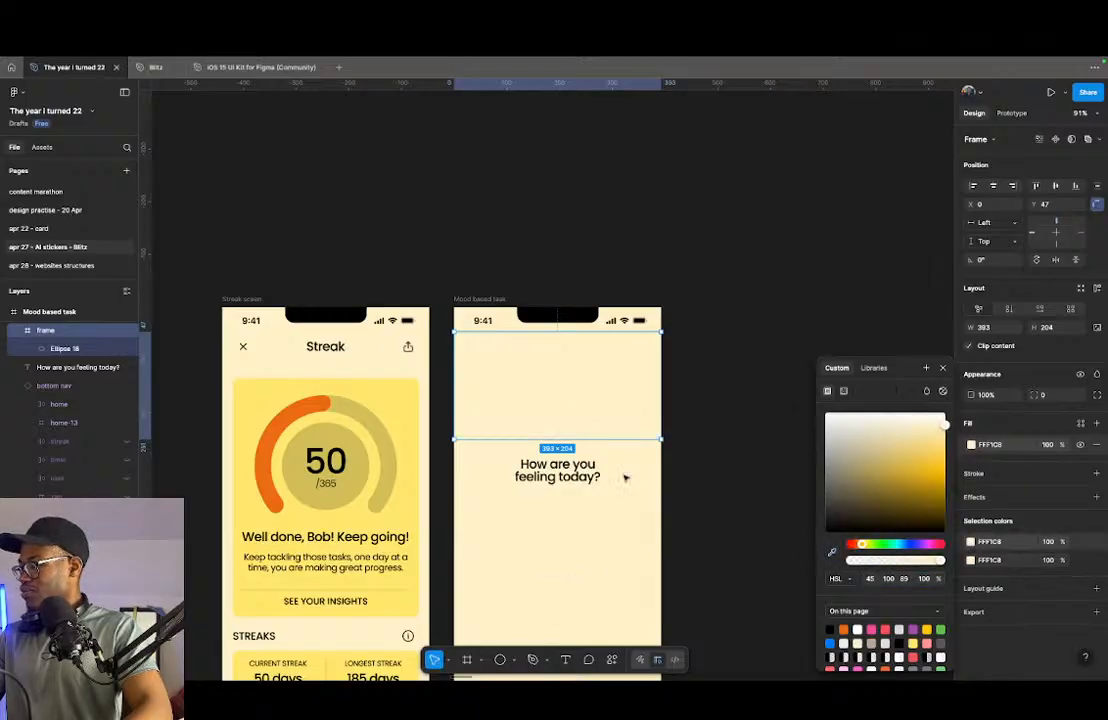
# - Fill the frame behind the ellipse with the page's orange colour EC6B15
pyautogui.click(971, 445)
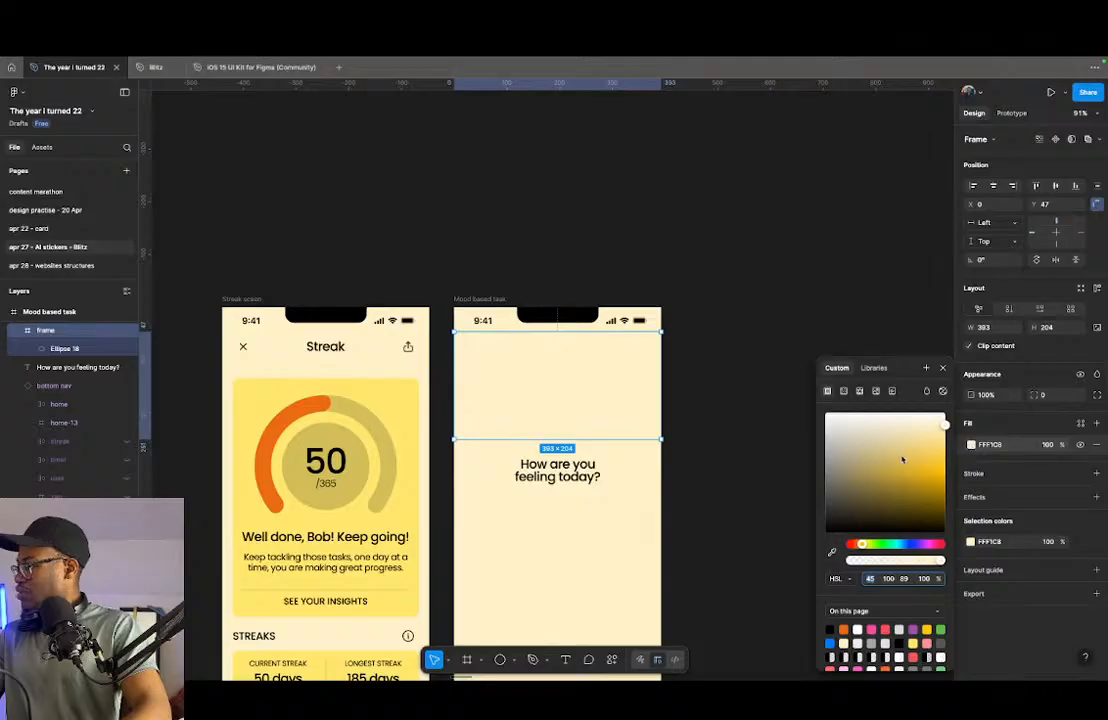
pyautogui.moveTo(902, 459); pyautogui.dragTo(710, 363)
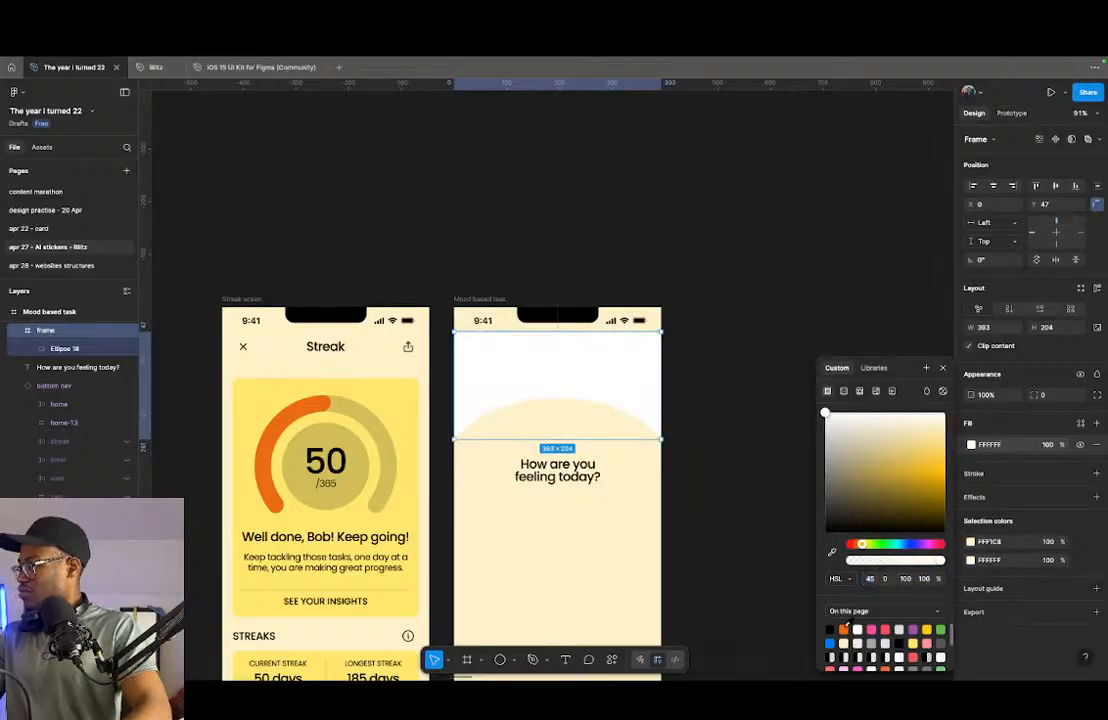
pyautogui.click(844, 630)
pyautogui.click(753, 510)
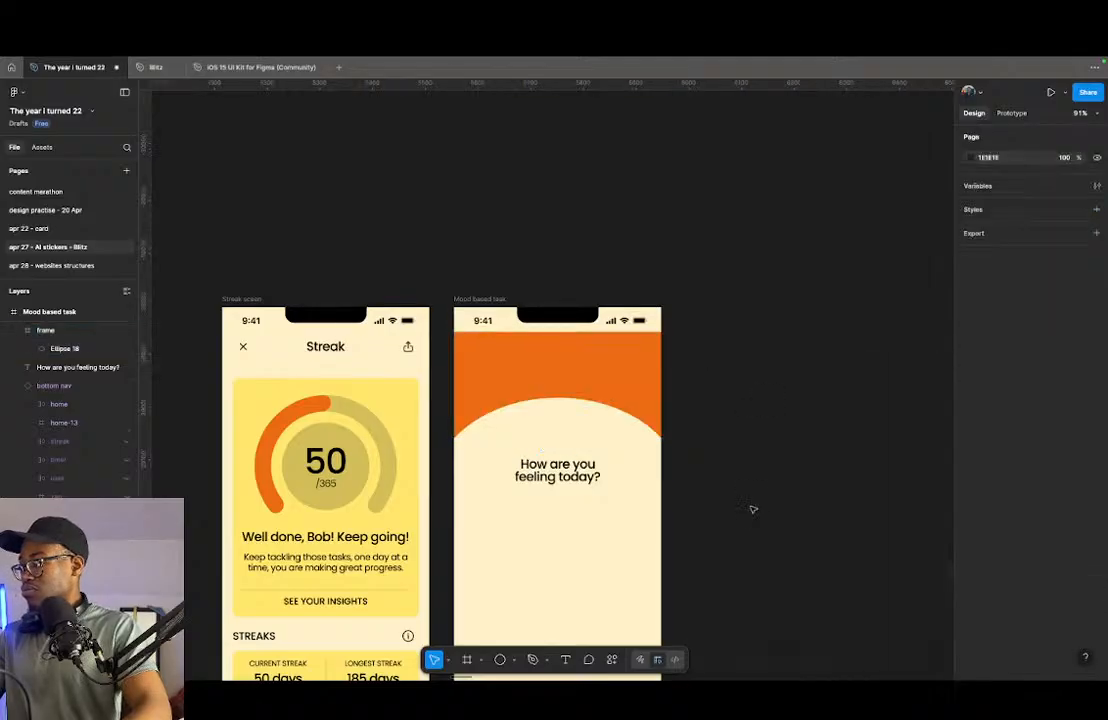
# - Shift the orange frame down to Y 56 and turn on Dark Mode for the Mood based task status bar
pyautogui.click(621, 373)
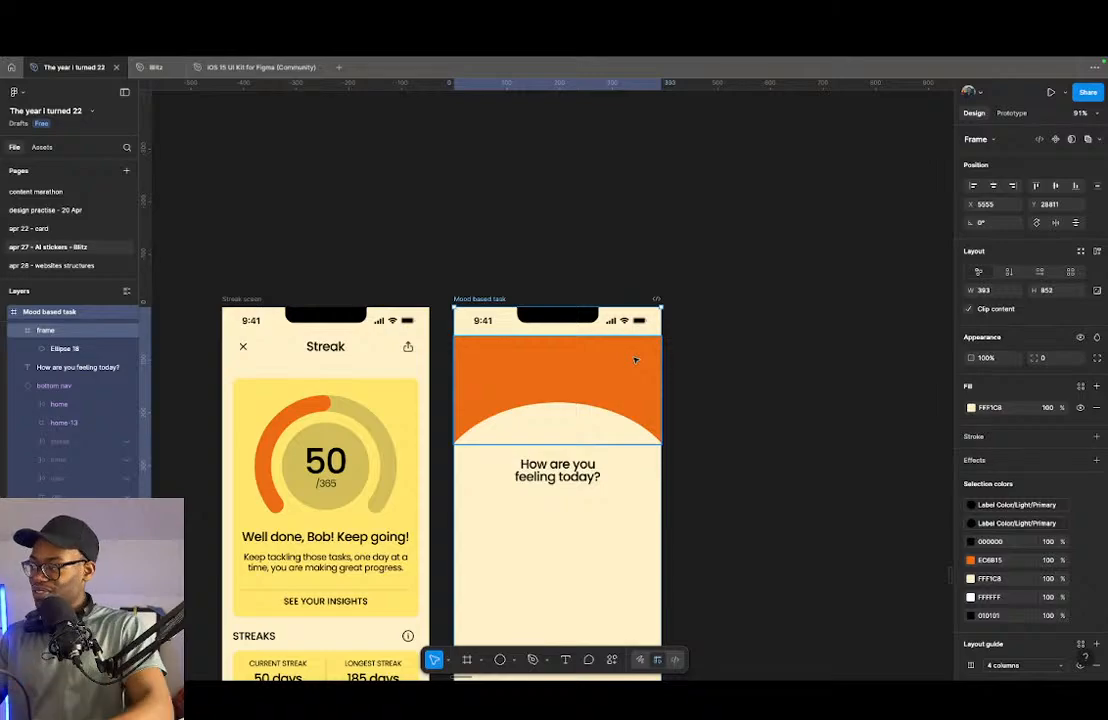
pyautogui.press('Escape')
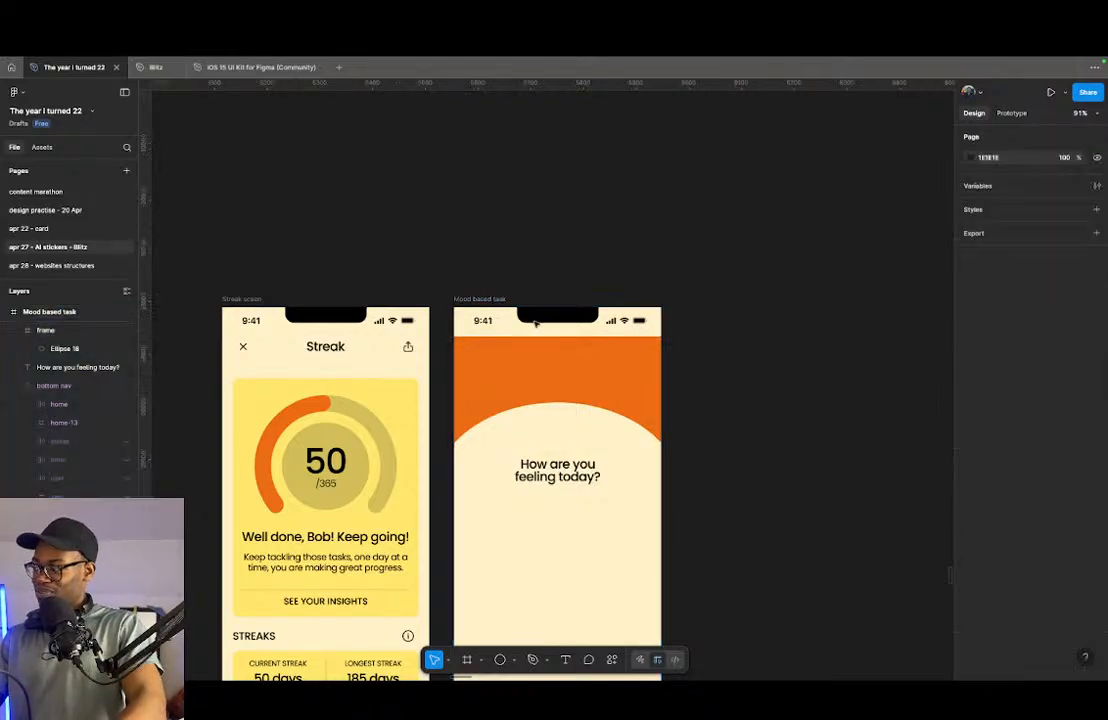
pyautogui.click(477, 300)
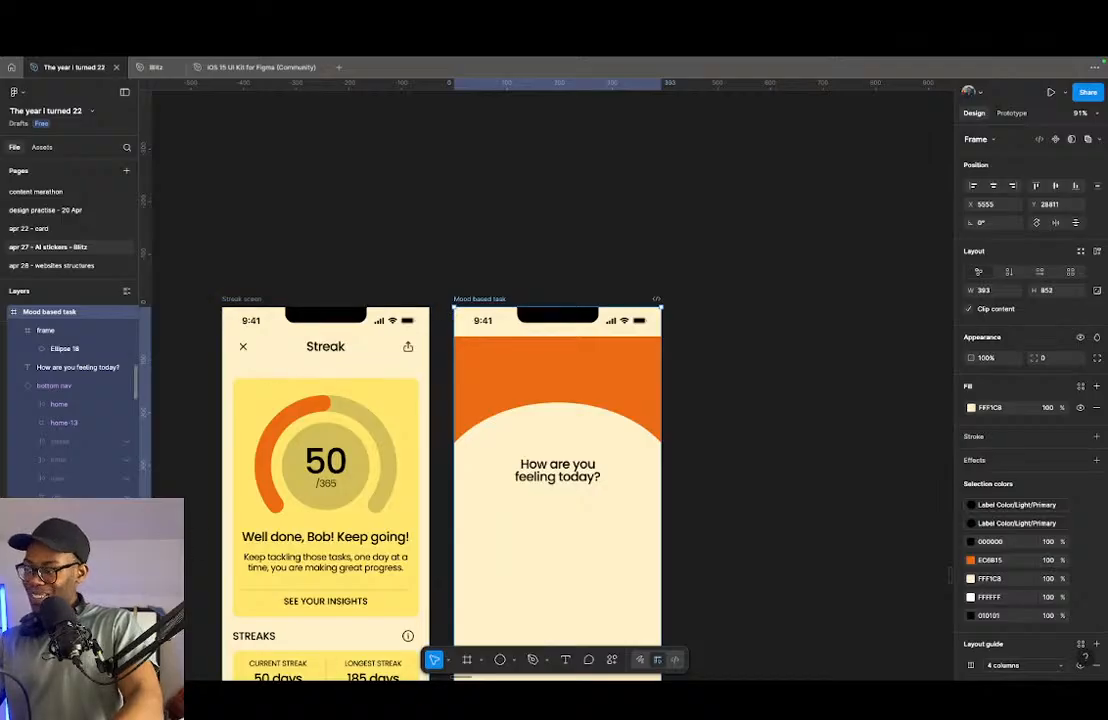
pyautogui.click(66, 533)
pyautogui.click(66, 551)
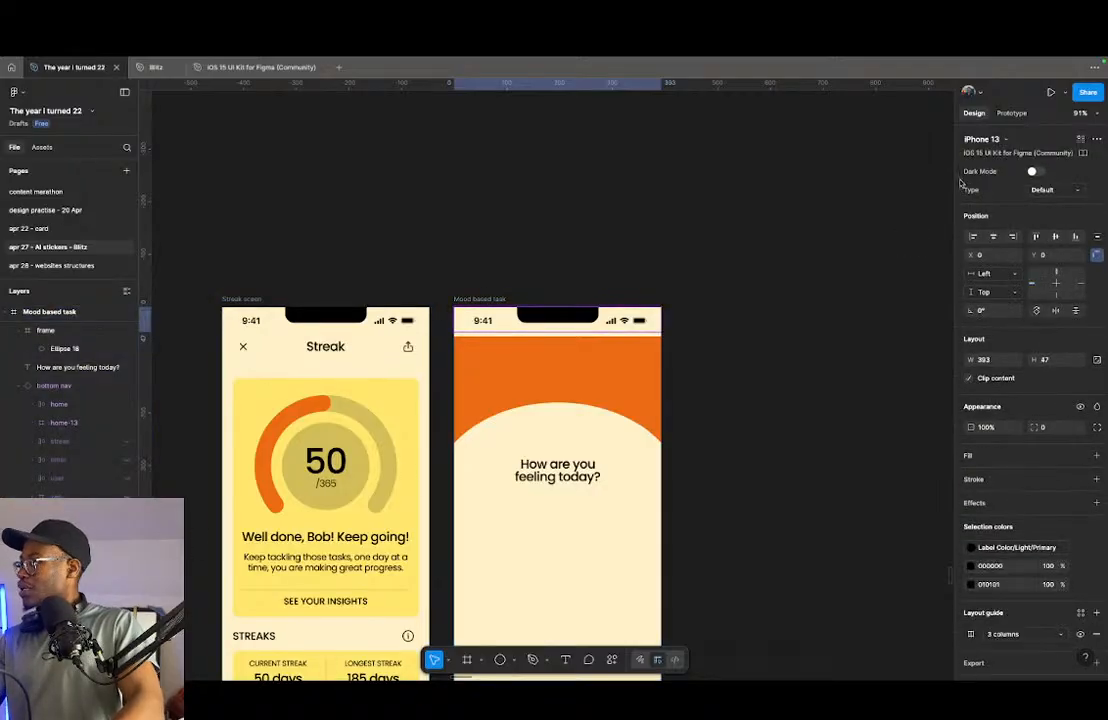
pyautogui.click(1034, 172)
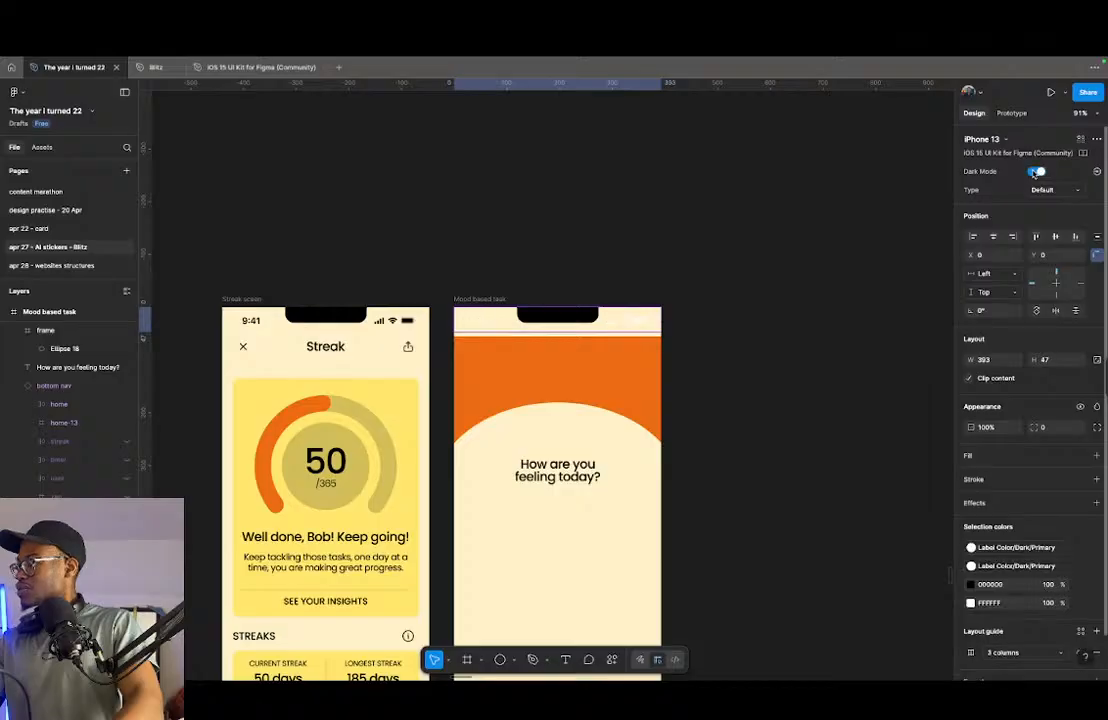
# - Move the orange frame up to Y 47 so it sits directly below the status bar
pyautogui.click(480, 344)
pyautogui.scroll(5, 494, 321)
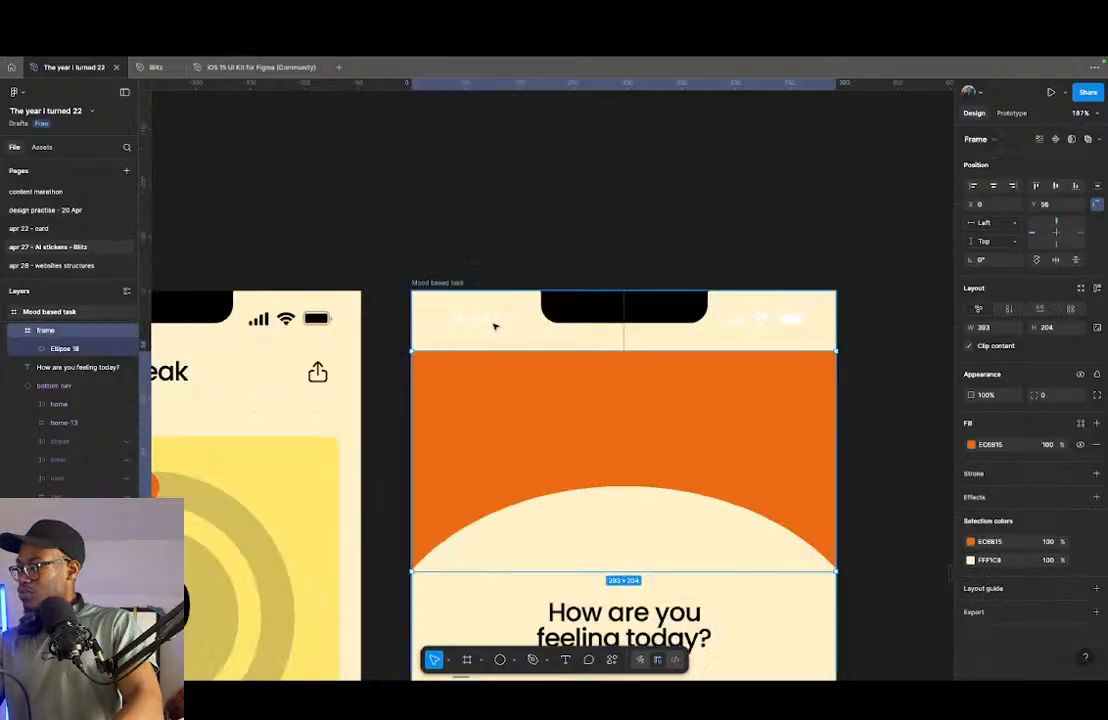
pyautogui.moveTo(510, 381); pyautogui.dragTo(512, 375)
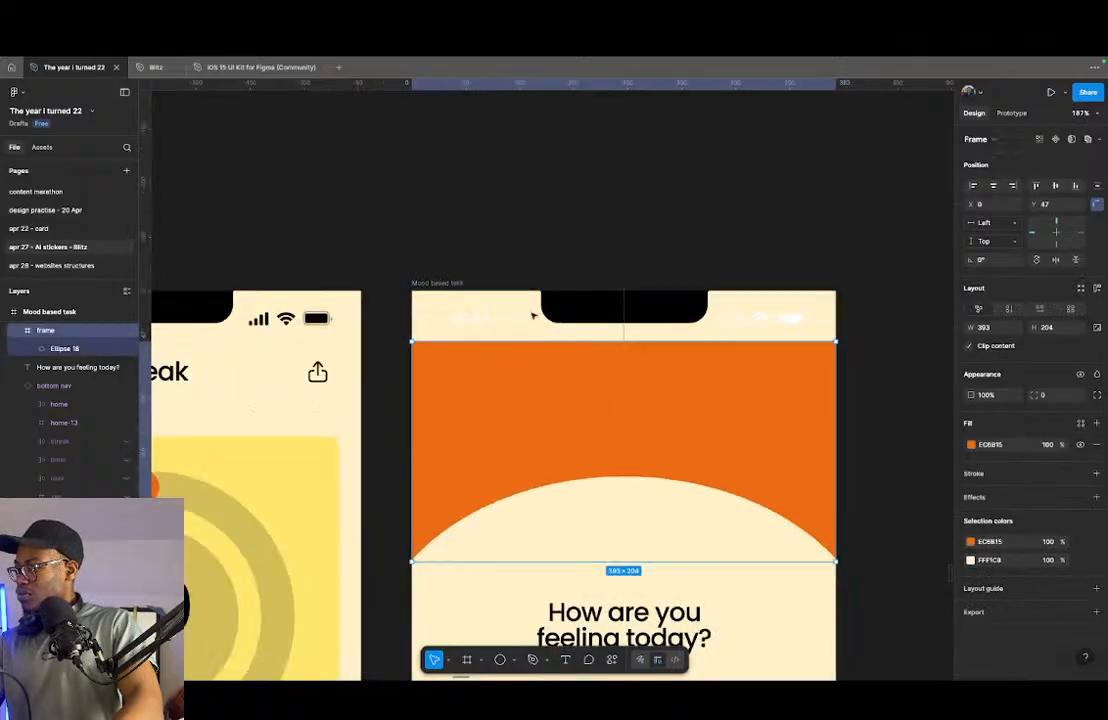
# - Fill the whole Mood based task screen with the orange EC6B15 sampled from the header frame
pyautogui.scroll(-3, 527, 328)
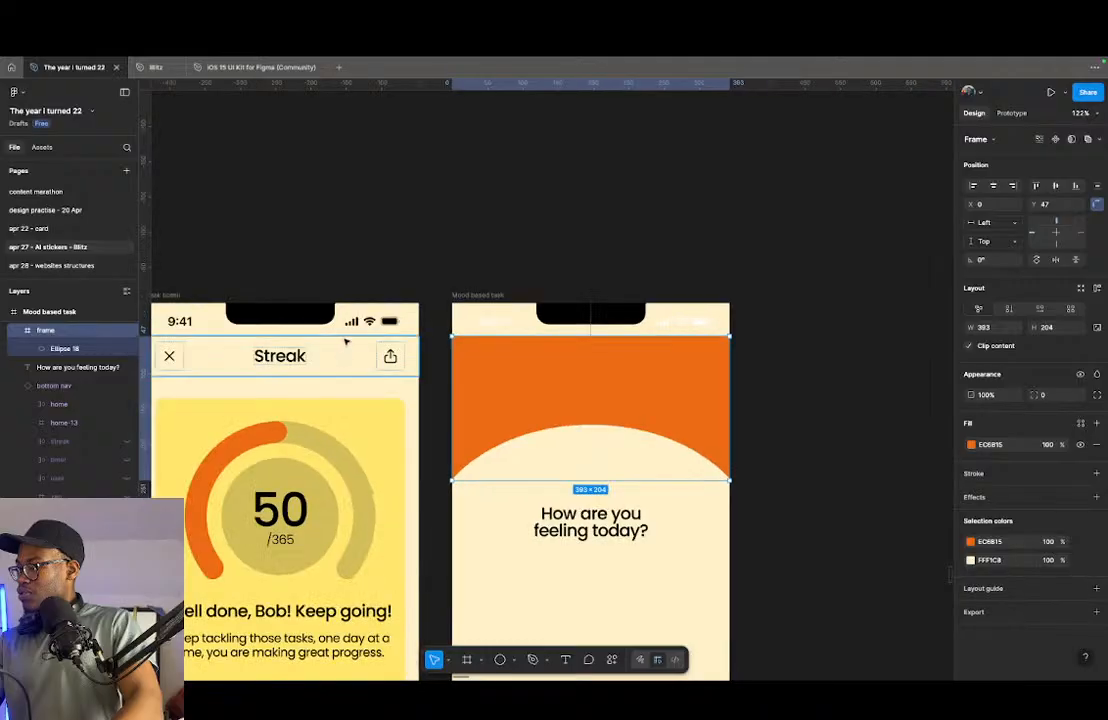
pyautogui.click(510, 296)
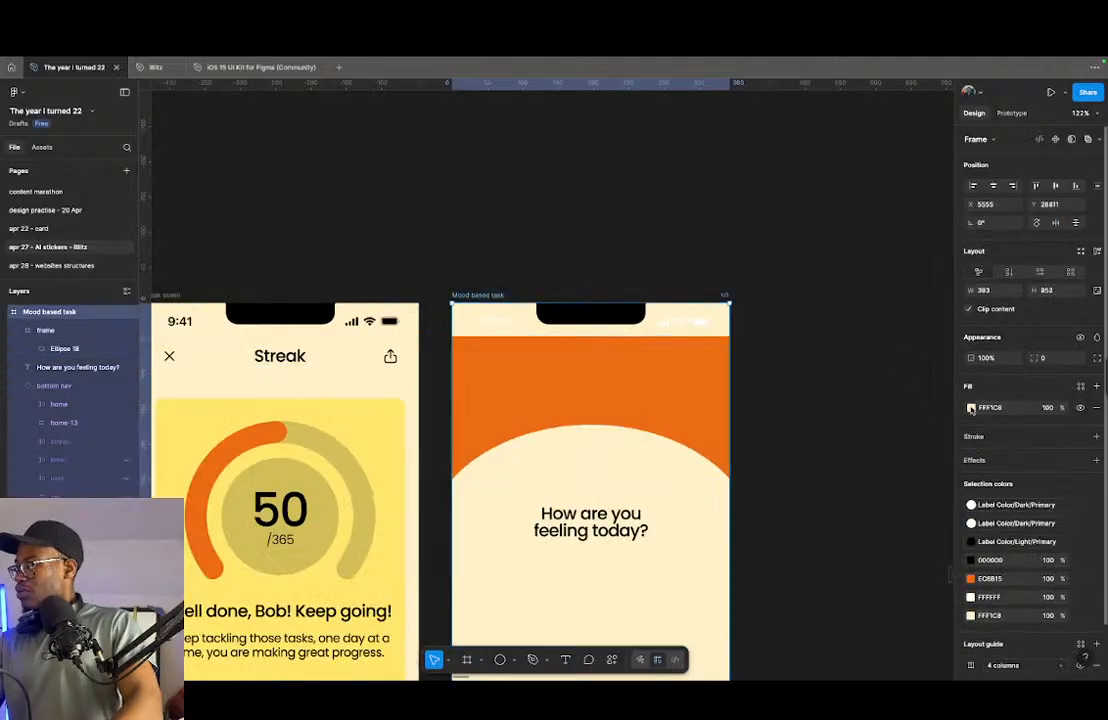
pyautogui.click(970, 408)
pyautogui.click(833, 552)
pyautogui.click(655, 379)
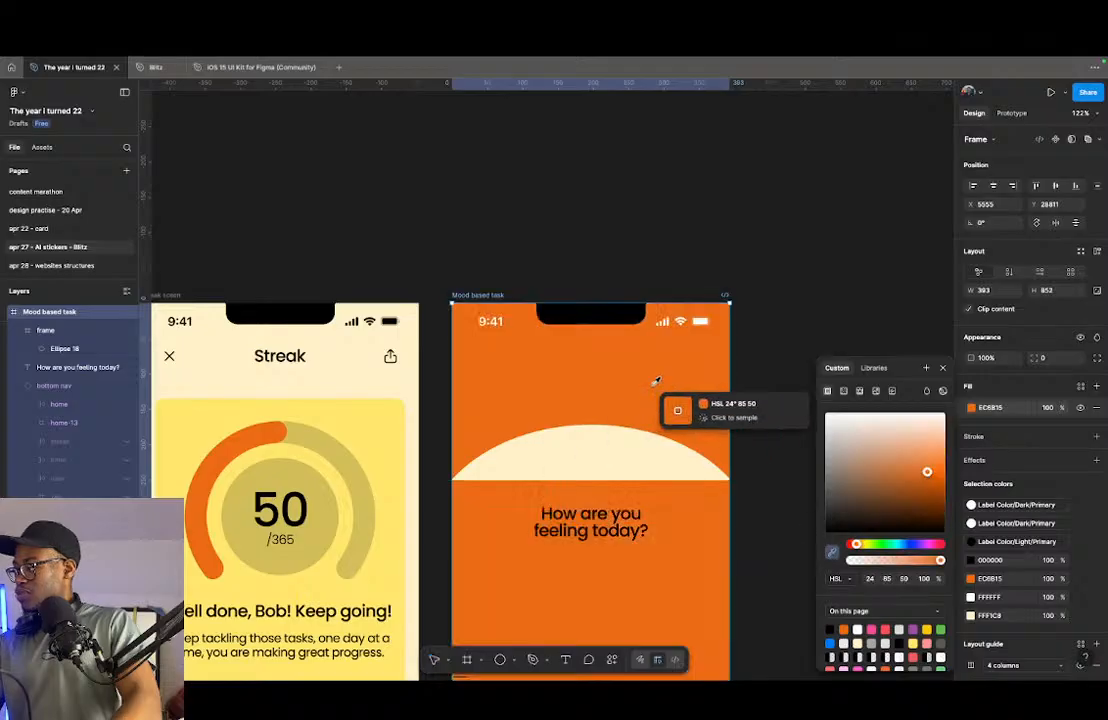
# - Undo the orange fill of the Mood based task screen and turn off Dark Mode for its status bar
pyautogui.scroll(-5, 643, 385)
pyautogui.scroll(5, 654, 530)
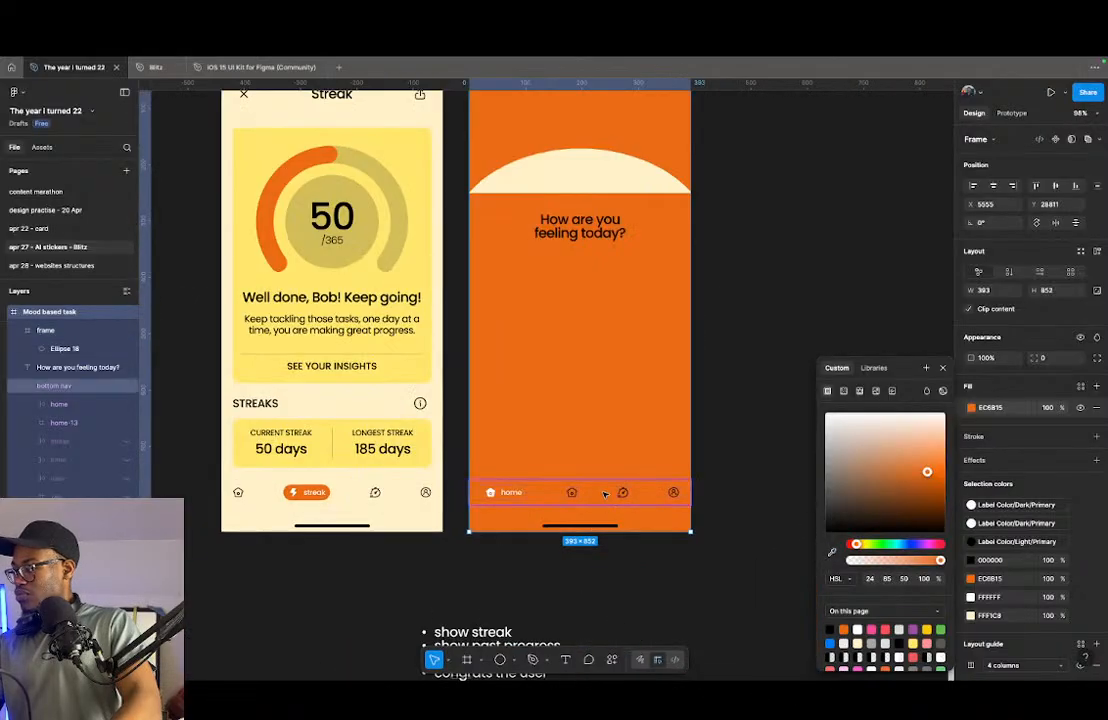
pyautogui.click(605, 493)
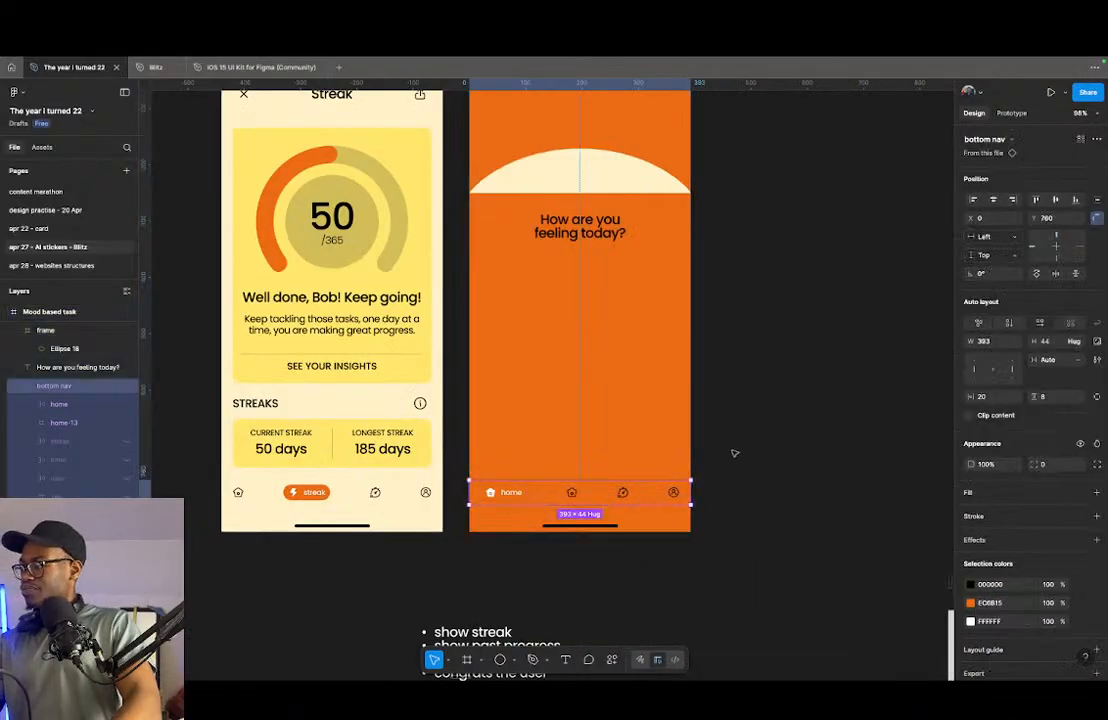
pyautogui.scroll(2, 690, 447)
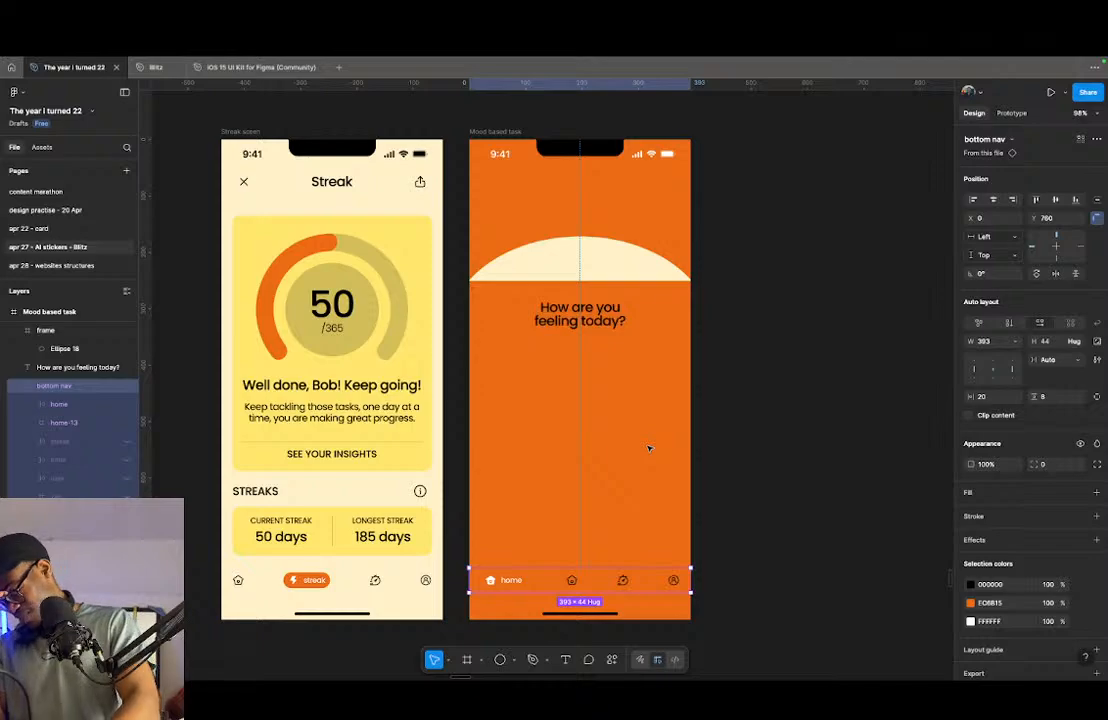
pyautogui.press('super+z')
pyautogui.press('super+z')
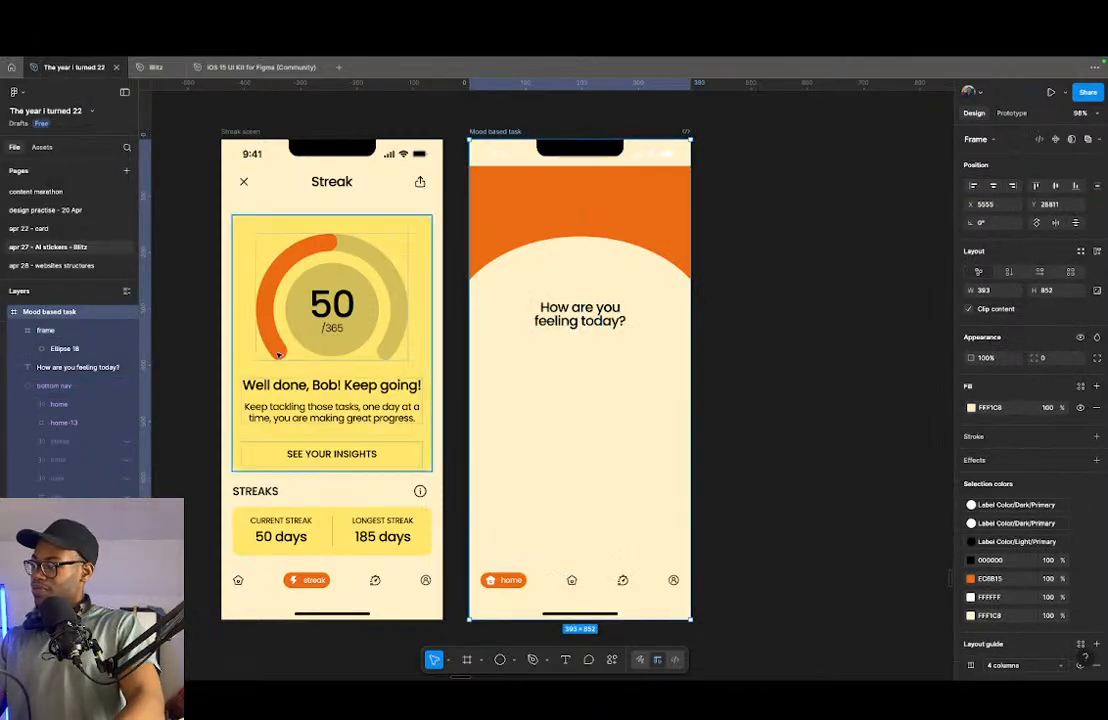
pyautogui.click(75, 552)
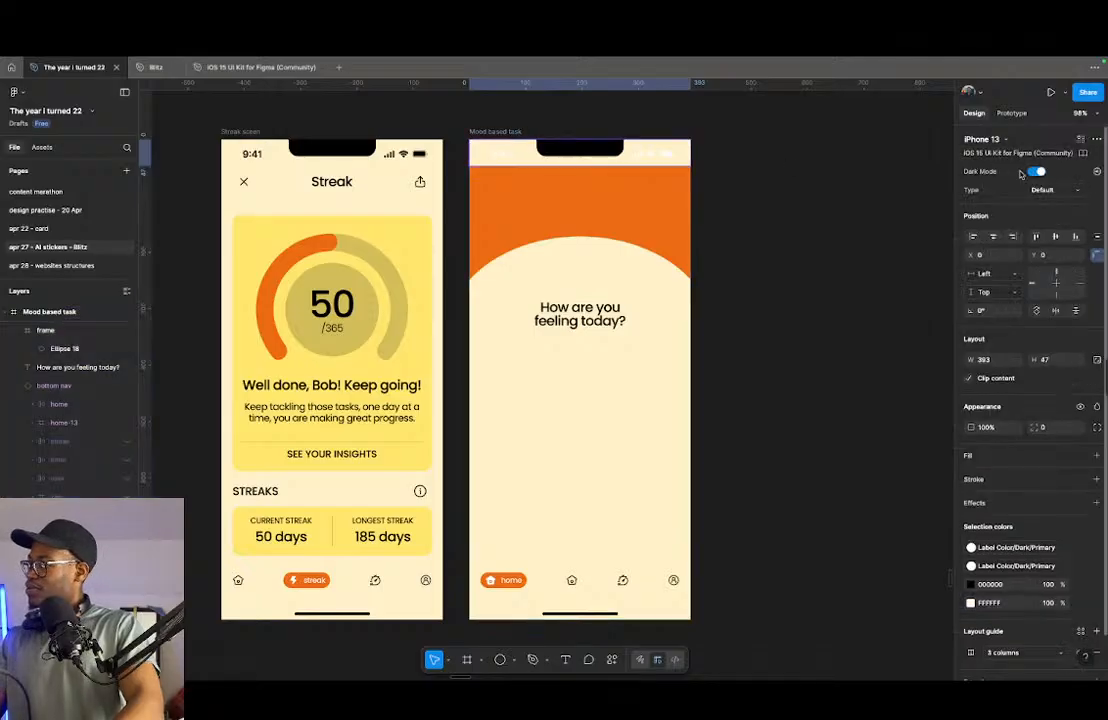
pyautogui.click(606, 236)
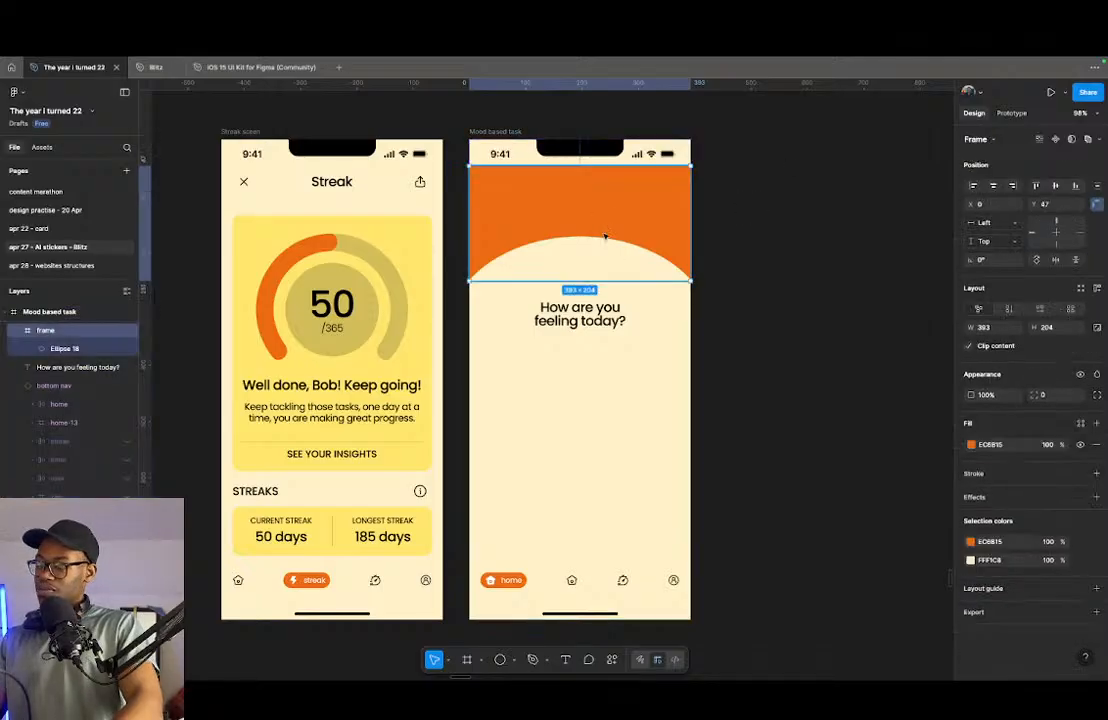
# - Place the brain, party popper and flame stickers from the "let's make productivity fun again!" splash screen onto the Mood based task header
pyautogui.scroll(-5, 650, 263)
pyautogui.scroll(-3, 490, 430)
pyautogui.scroll(-5, 490, 428)
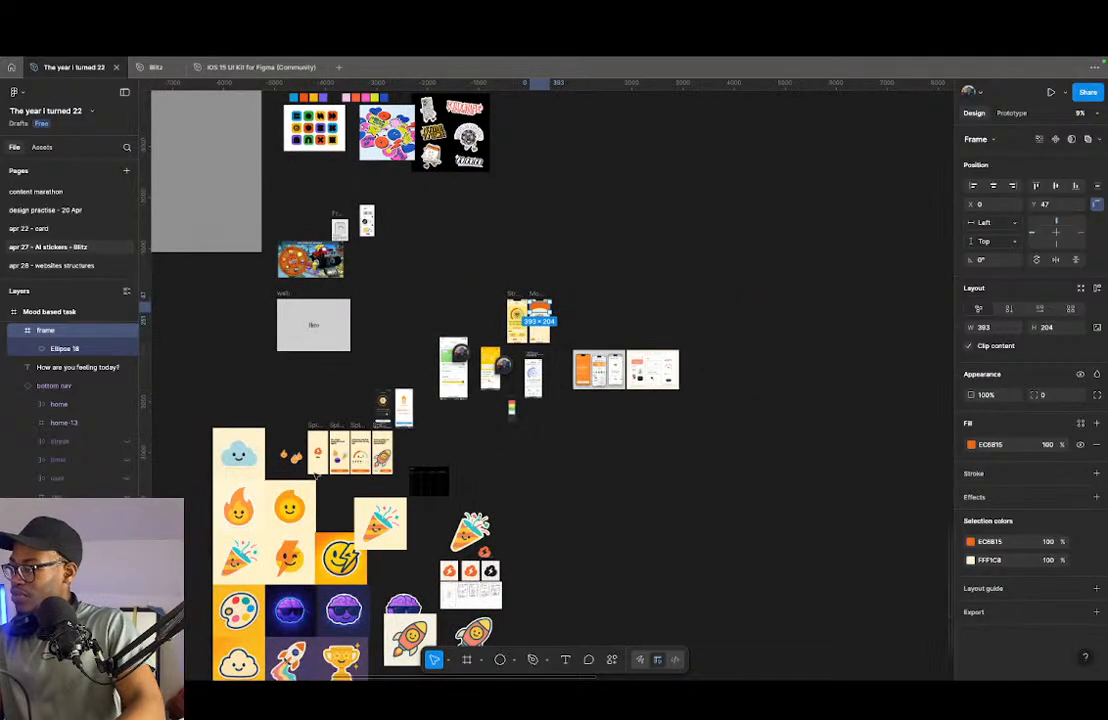
pyautogui.scroll(5, 316, 462)
pyautogui.scroll(5, 424, 465)
pyautogui.click(335, 424)
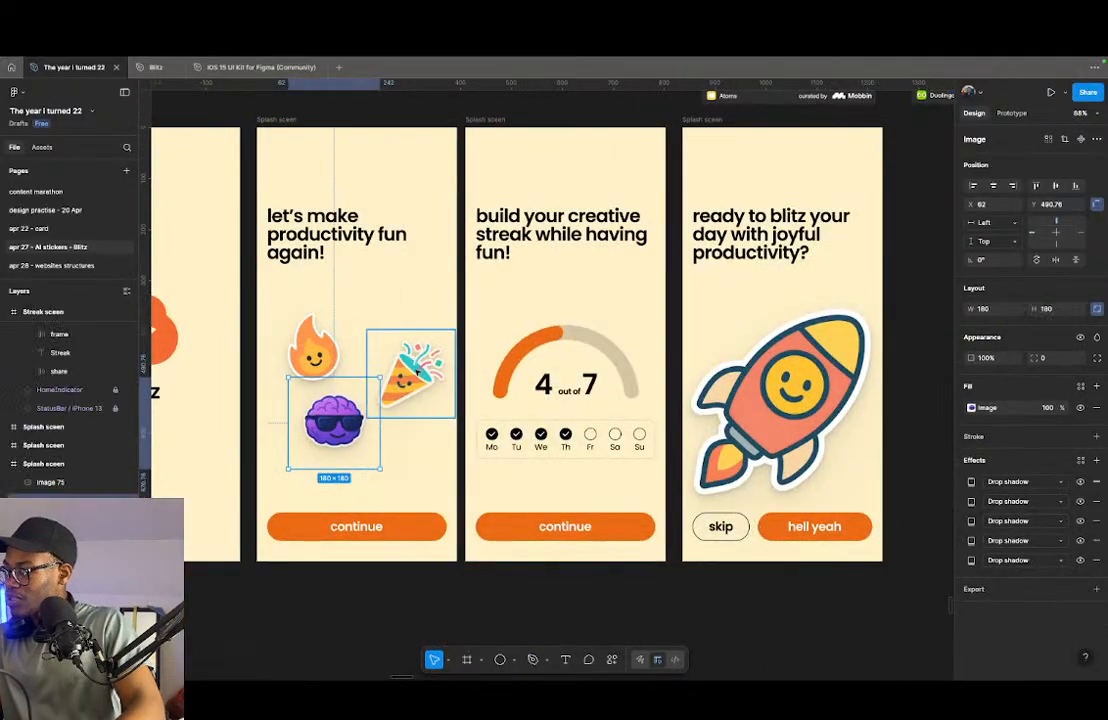
pyautogui.keyDown('shift'); pyautogui.click(406, 382); pyautogui.keyUp('shift')
pyautogui.keyDown('shift'); pyautogui.click(313, 370); pyautogui.keyUp('shift')
pyautogui.scroll(-5, 313, 372)
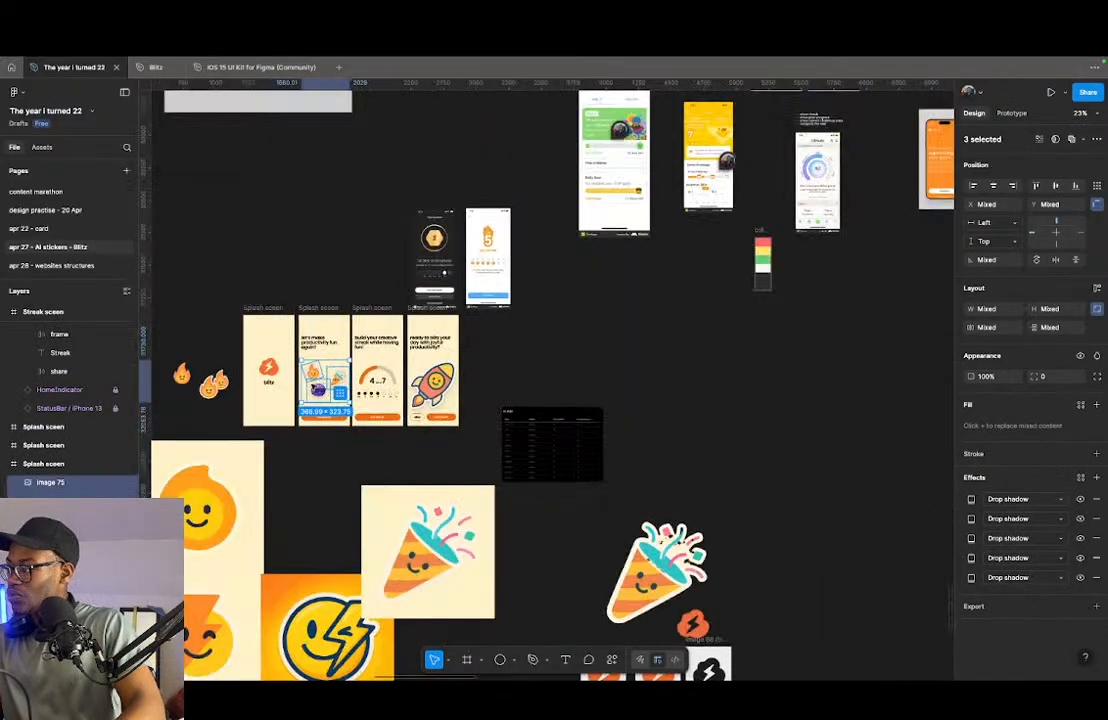
pyautogui.scroll(-1, 306, 384)
pyautogui.moveTo(306, 384); pyautogui.dragTo(737, 193)
pyautogui.scroll(10, 741, 184)
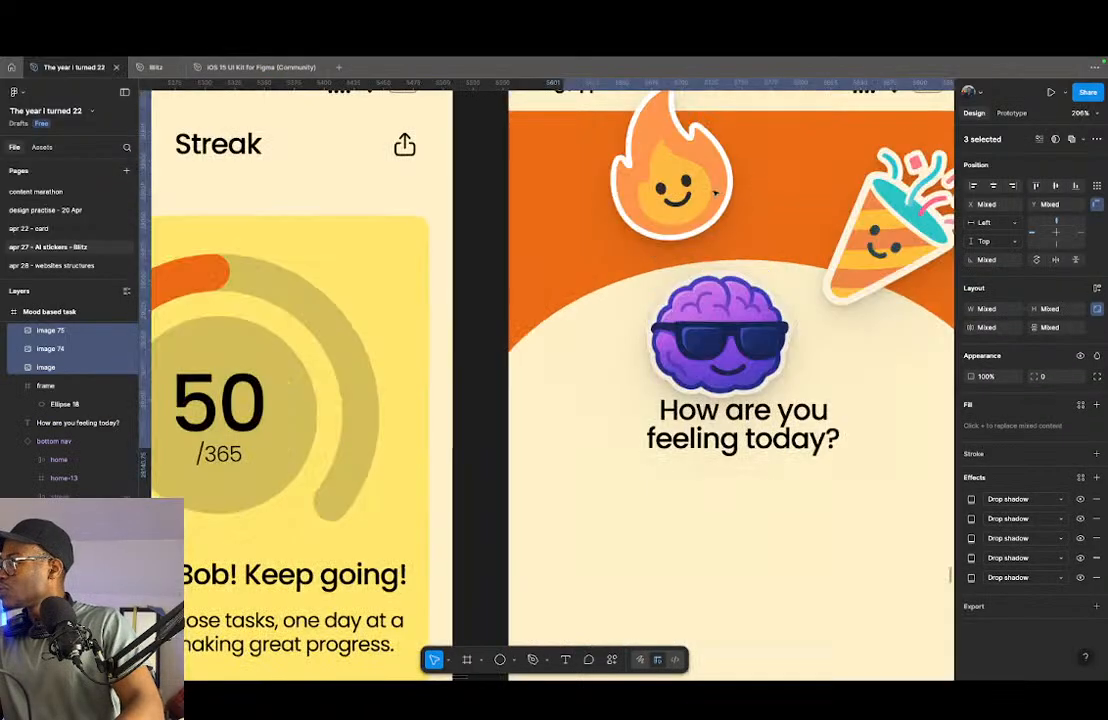
# - Shrink the flame sticker to about 92 px at the header's left end and move the brain sticker up into the orange area
pyautogui.click(714, 193)
pyautogui.scroll(4, 716, 200)
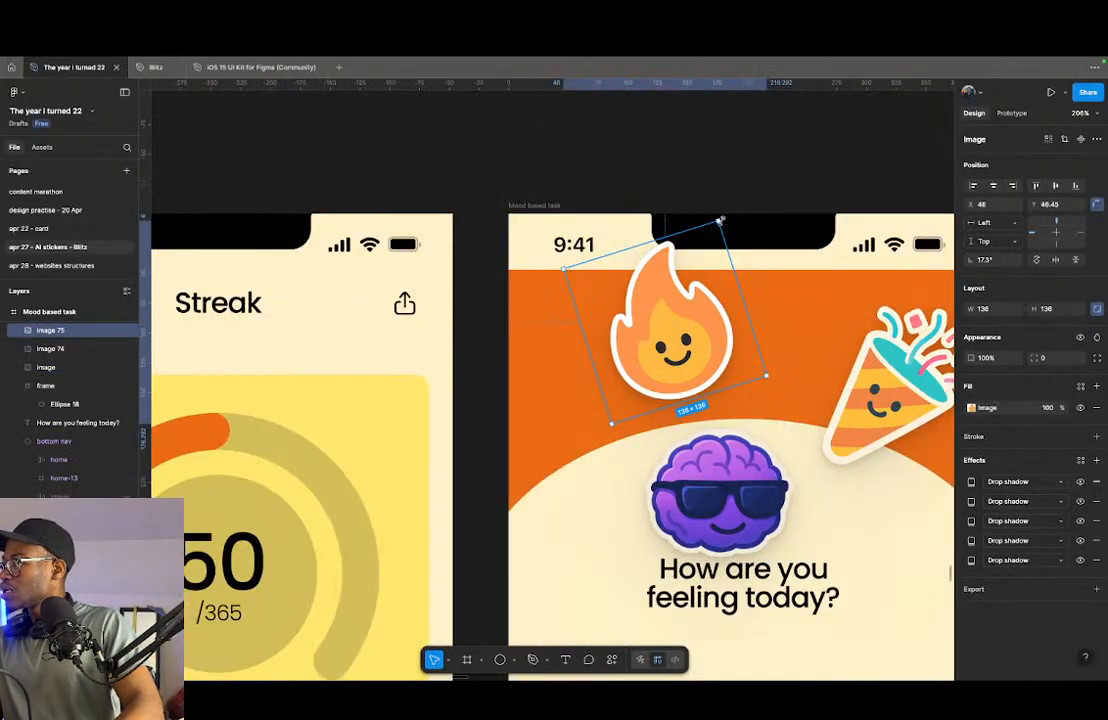
pyautogui.moveTo(721, 222); pyautogui.dragTo(686, 287)
pyautogui.moveTo(660, 360); pyautogui.dragTo(578, 370)
pyautogui.click(729, 483)
pyautogui.moveTo(729, 483); pyautogui.dragTo(719, 316)
# - Set the flame sticker's size to 88 by 88
pyautogui.click(573, 360)
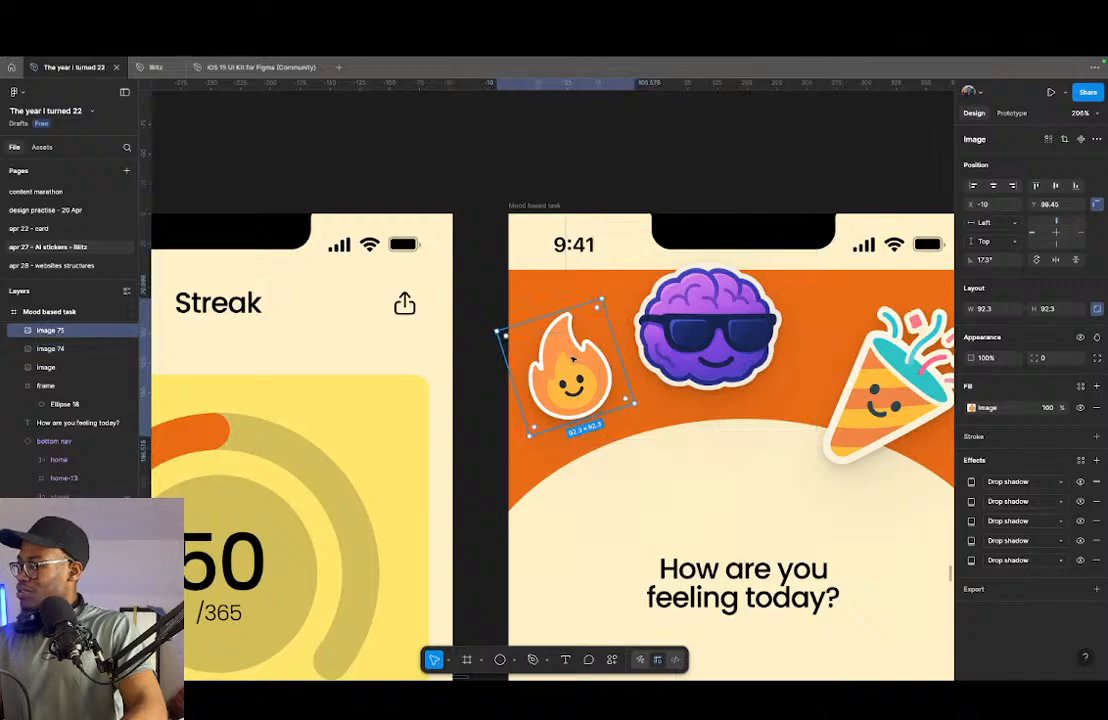
pyautogui.click(990, 310)
pyautogui.write('88')
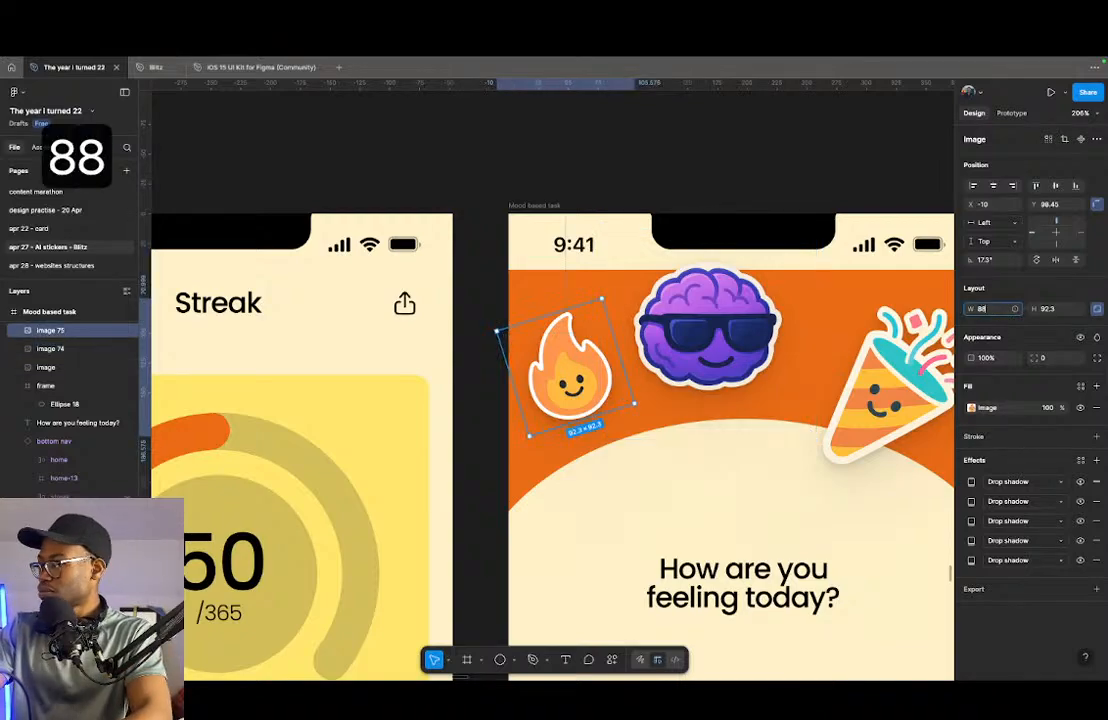
pyautogui.press('Return')
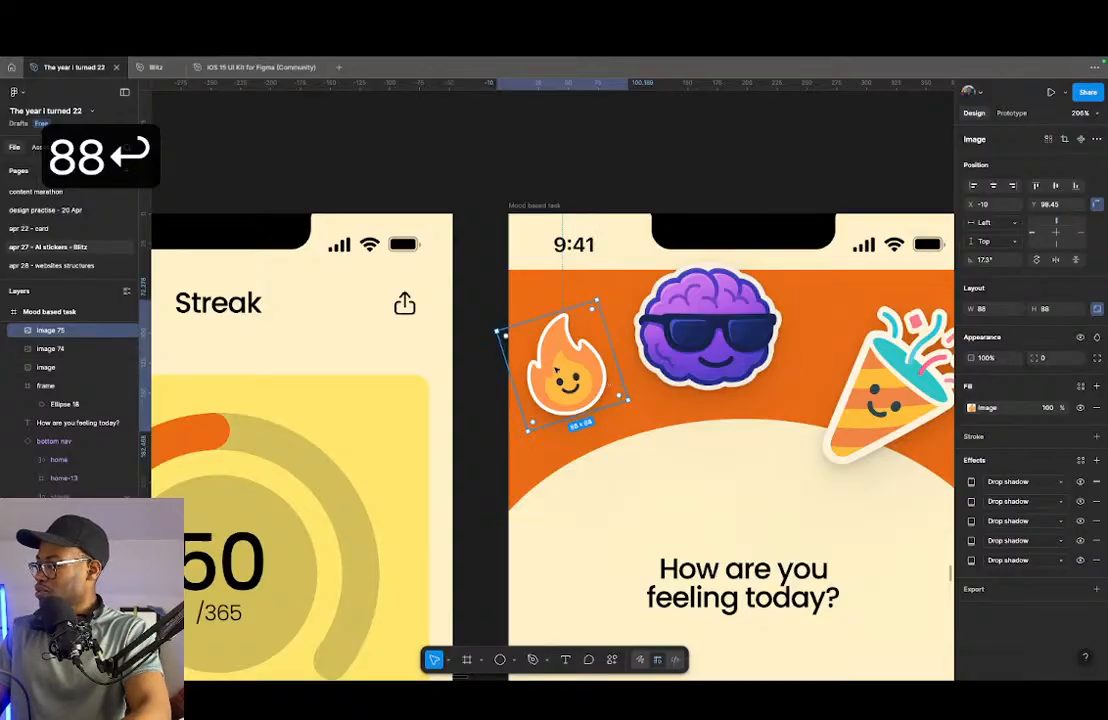
# - Set the brain sticker's size to 88 by 88 and move it to X 99, Y 74 beside the flame
pyautogui.click(707, 330)
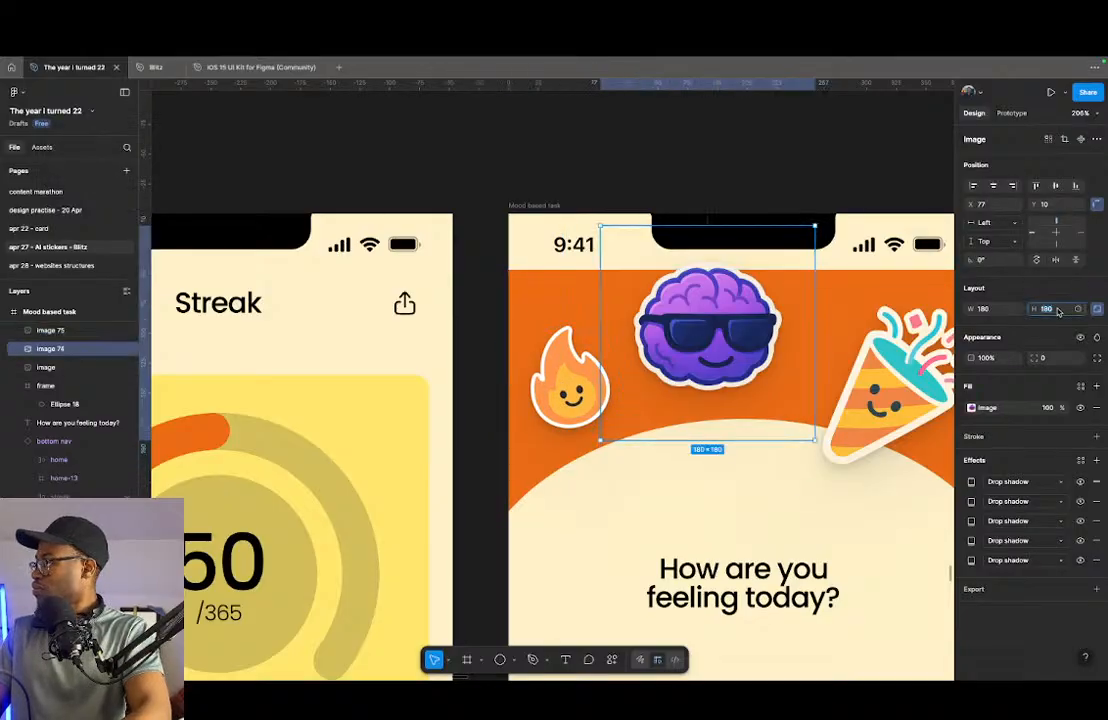
pyautogui.write('88')
pyautogui.press('Return')
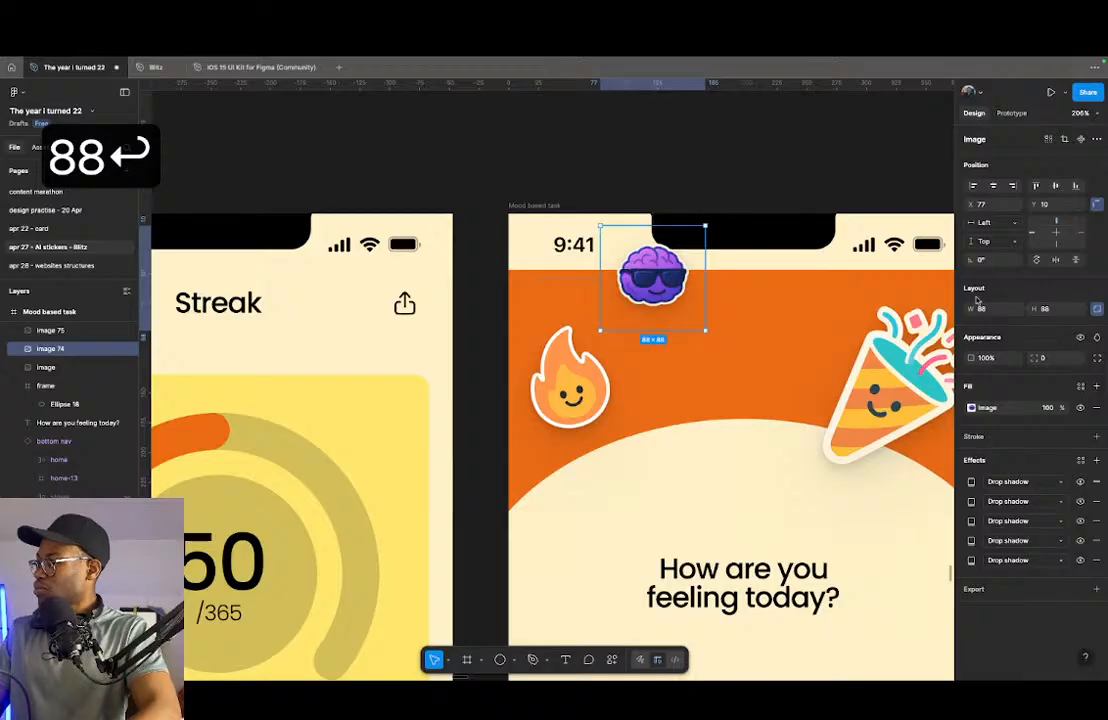
pyautogui.moveTo(653, 277); pyautogui.dragTo(679, 353)
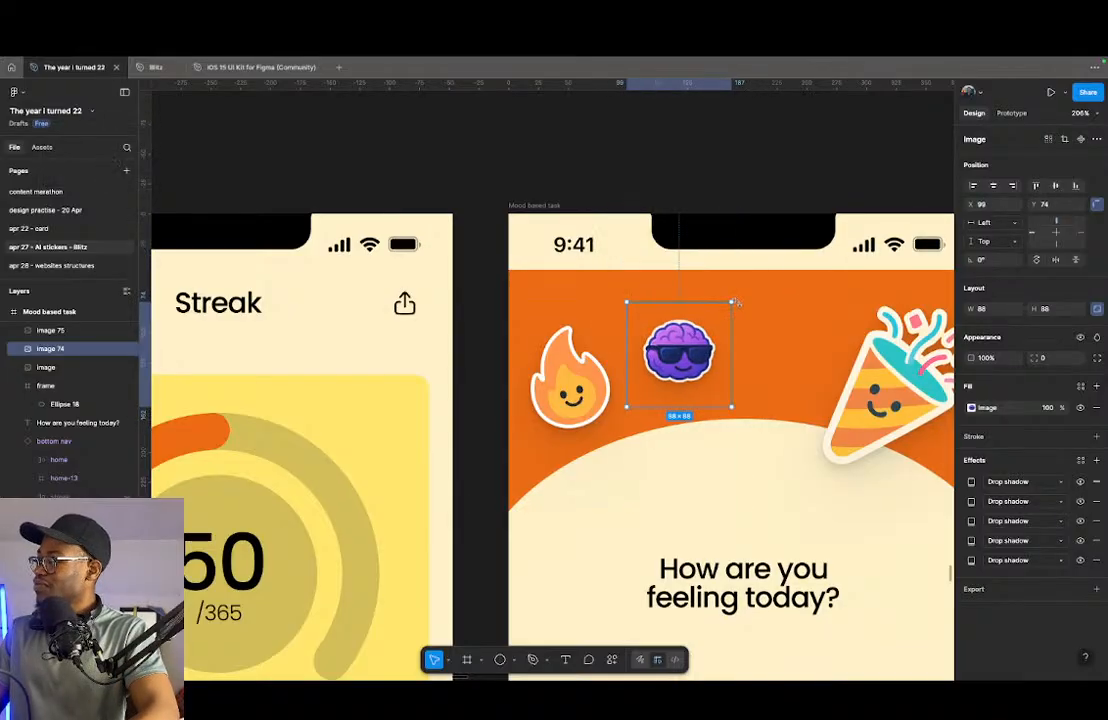
# - Enlarge the brain sticker to about 129 px and position it at X 103, Y 47 in the header
pyautogui.moveTo(733, 302); pyautogui.dragTo(782, 253)
pyautogui.moveTo(691, 337); pyautogui.dragTo(696, 346)
pyautogui.moveTo(761, 353); pyautogui.dragTo(504, 318)
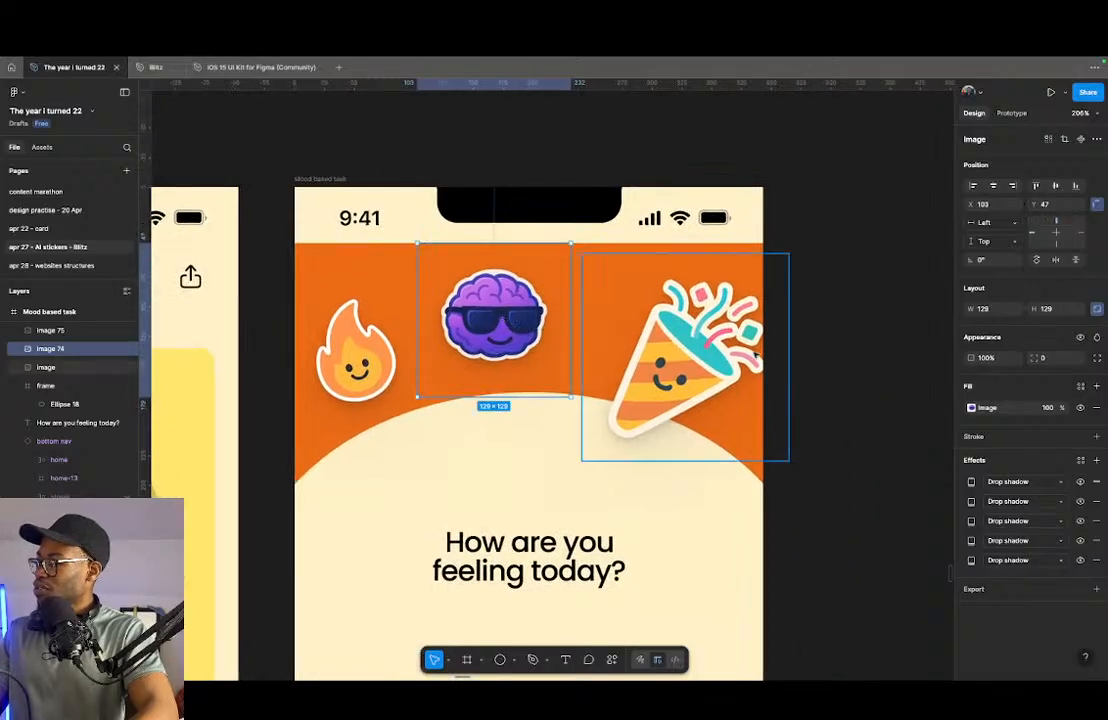
# - Set the party popper sticker's size to 88 by 88 and enlarge it slightly to about 98 px
pyautogui.click(772, 317)
pyautogui.click(1045, 311)
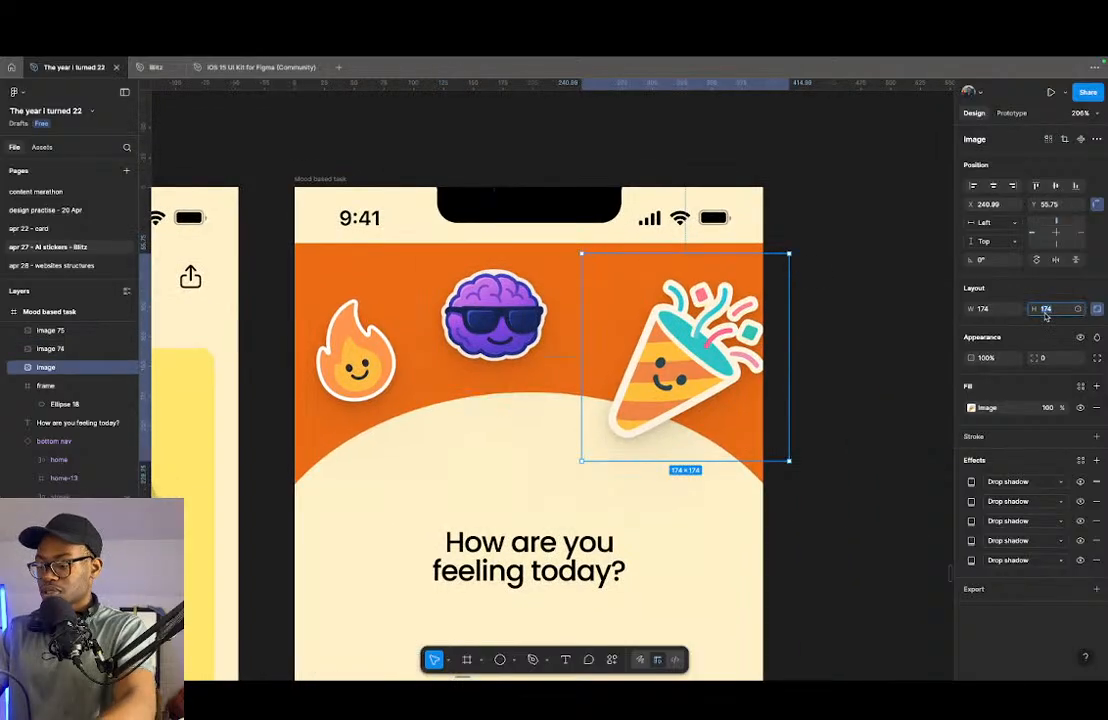
pyautogui.write('88')
pyautogui.press('Return')
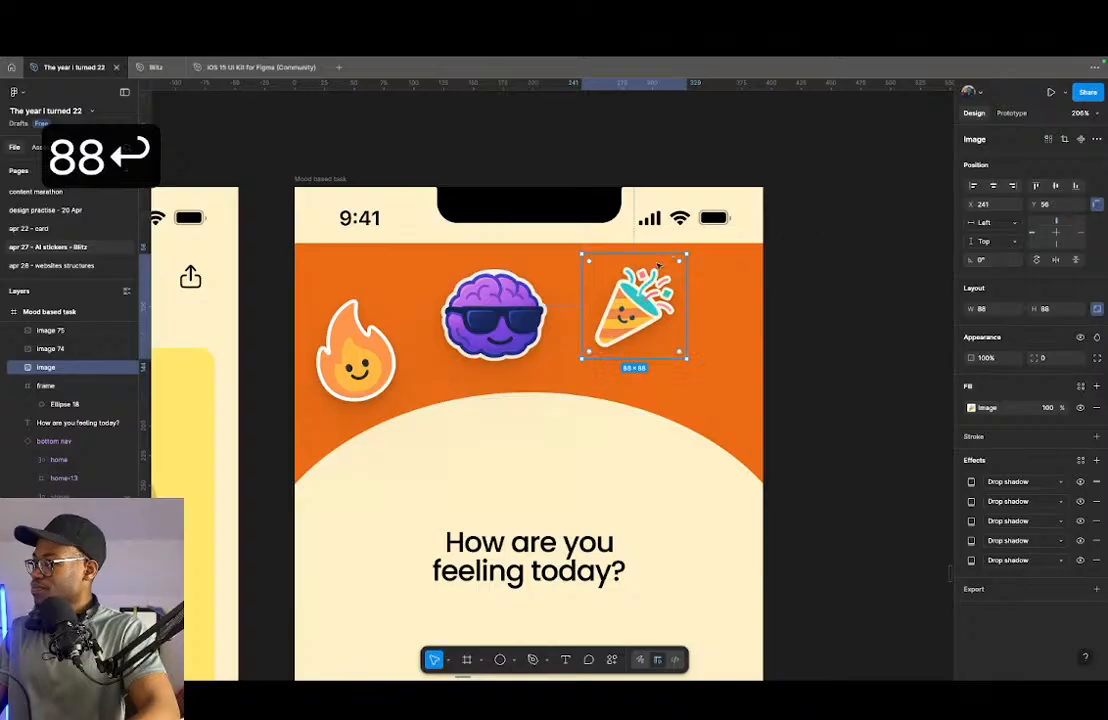
pyautogui.moveTo(633, 312); pyautogui.dragTo(634, 312)
# - Find the calendar sticker image with the yellow background and duplicate it directly beside the original
pyautogui.scroll(-10, 636, 315)
pyautogui.scroll(-3, 478, 494)
pyautogui.scroll(-3, 478, 494)
pyautogui.scroll(3, 478, 494)
pyautogui.scroll(-5, 653, 293)
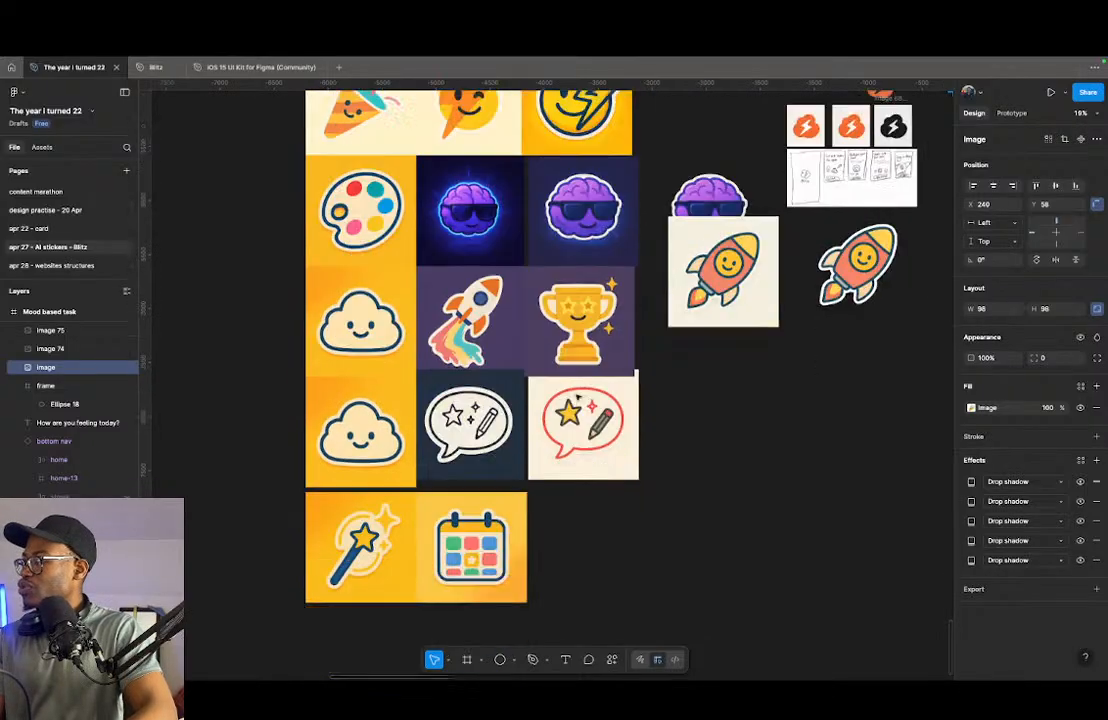
pyautogui.scroll(2, 653, 293)
pyautogui.scroll(5, 413, 485)
pyautogui.scroll(-3, 423, 485)
pyautogui.click(547, 343)
pyautogui.scroll(3, 547, 343)
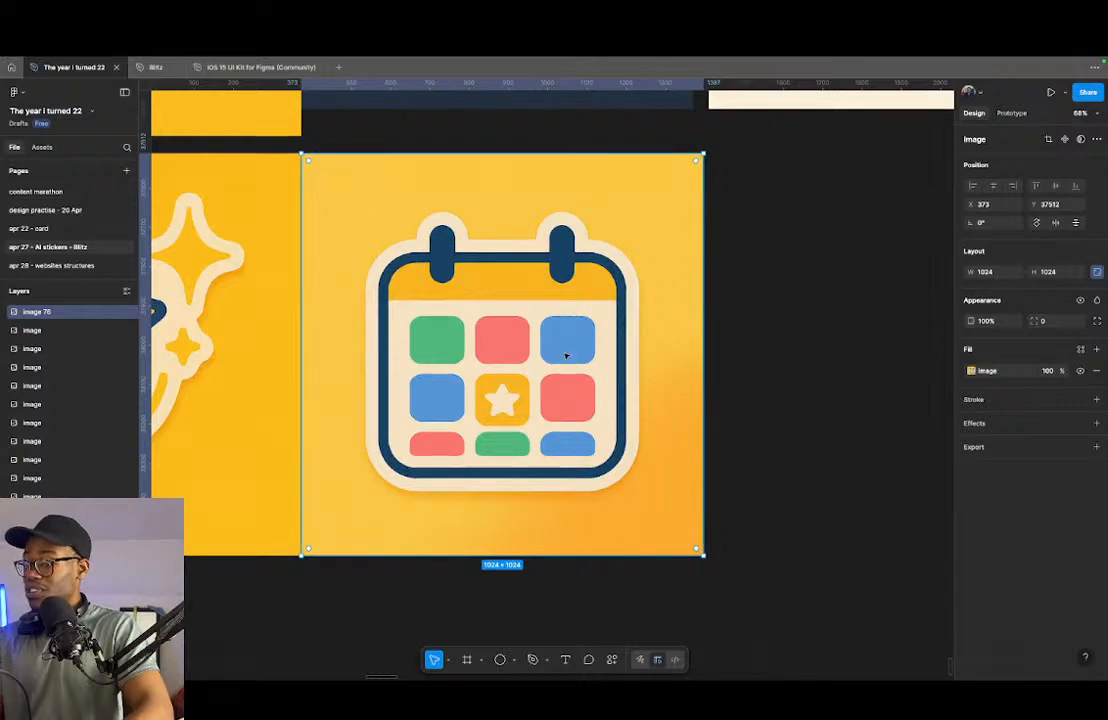
pyautogui.moveTo(532, 311)
pyautogui.mouseDown()
pyautogui.moveTo(873, 312)
pyautogui.moveTo(445, 298)
pyautogui.moveTo(532, 306)
pyautogui.mouseUp()
# - Open the calendar copy in the Photopea plugin and select the whole calendar with the Object Selection tool
pyautogui.press('super+slash')
pyautogui.press('Down')
pyautogui.click(473, 522)
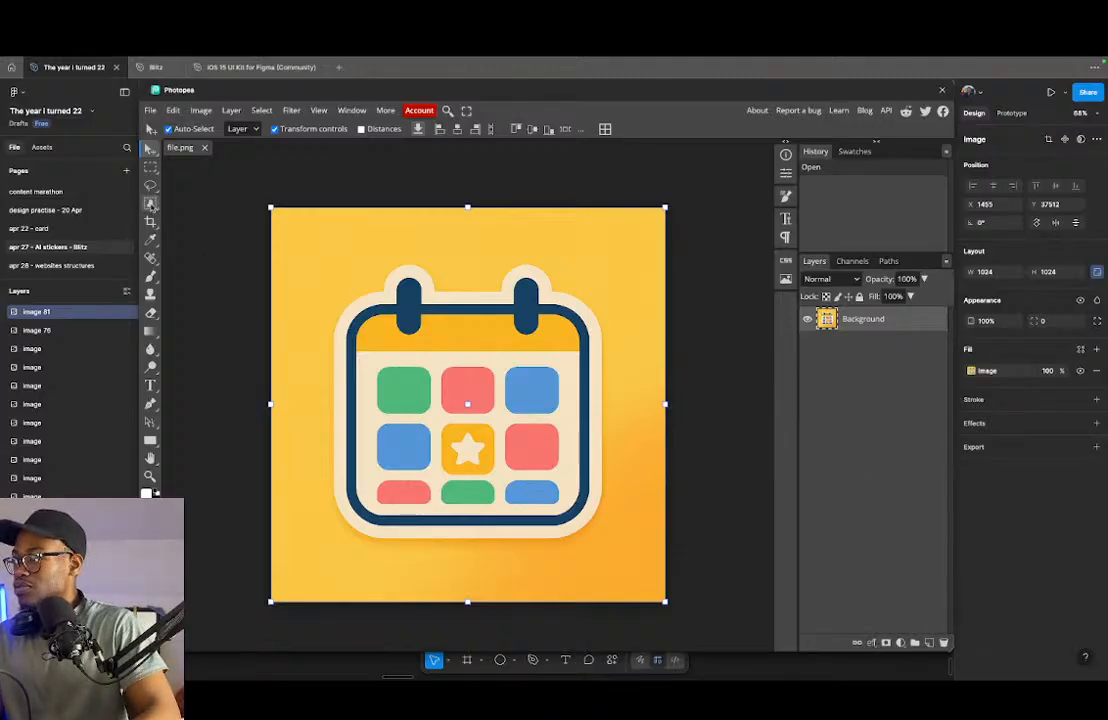
pyautogui.click(150, 203)
pyautogui.click(204, 241)
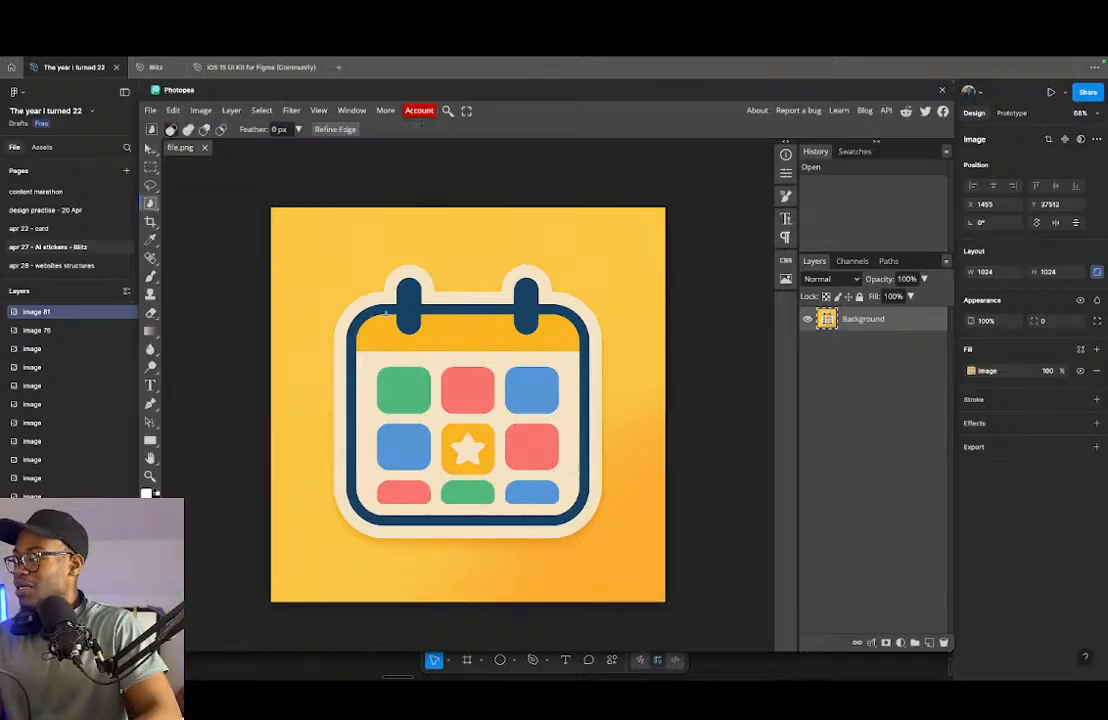
pyautogui.moveTo(314, 253); pyautogui.dragTo(628, 561)
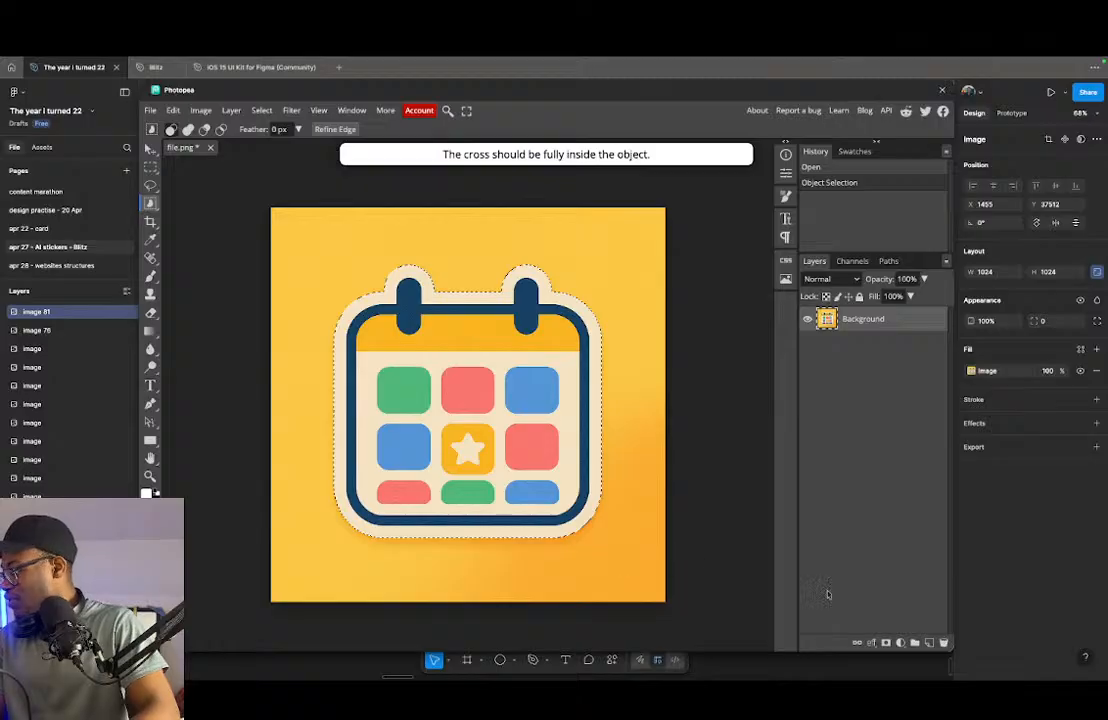
# - Mask out the background around the calendar with a raster mask, save the file and close Photopea
pyautogui.click(886, 643)
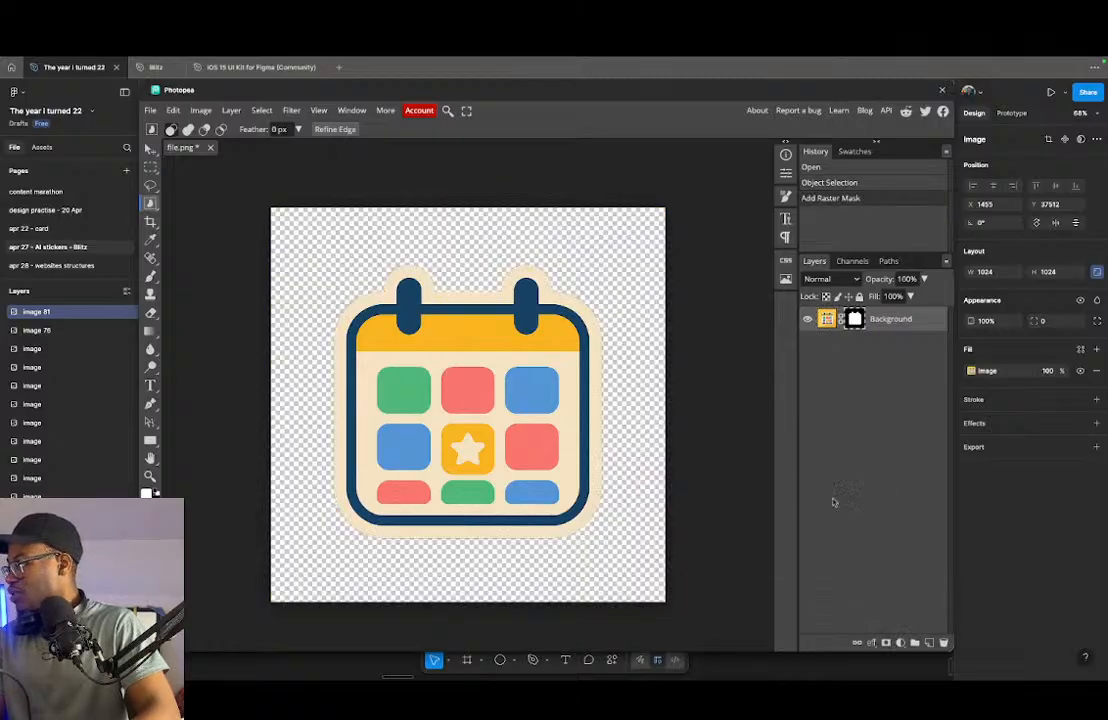
pyautogui.press('super+s')
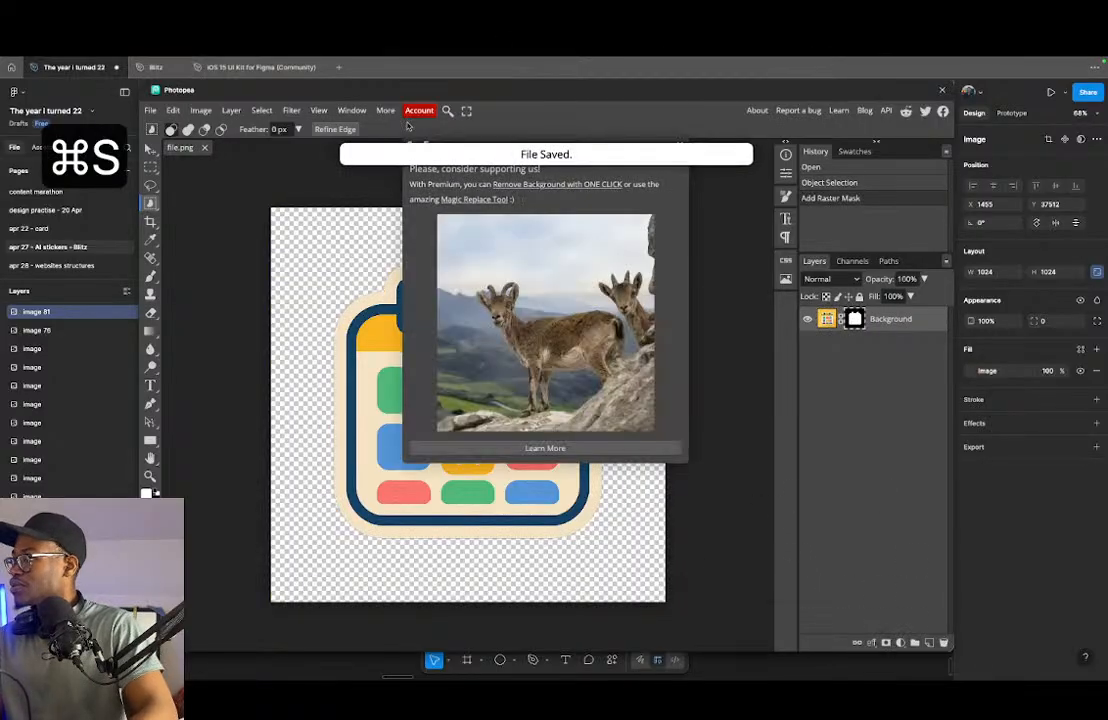
pyautogui.click(940, 94)
# - Place a copy of the cut-out calendar sticker next to the Mood based task screen
pyautogui.scroll(-10, 435, 341)
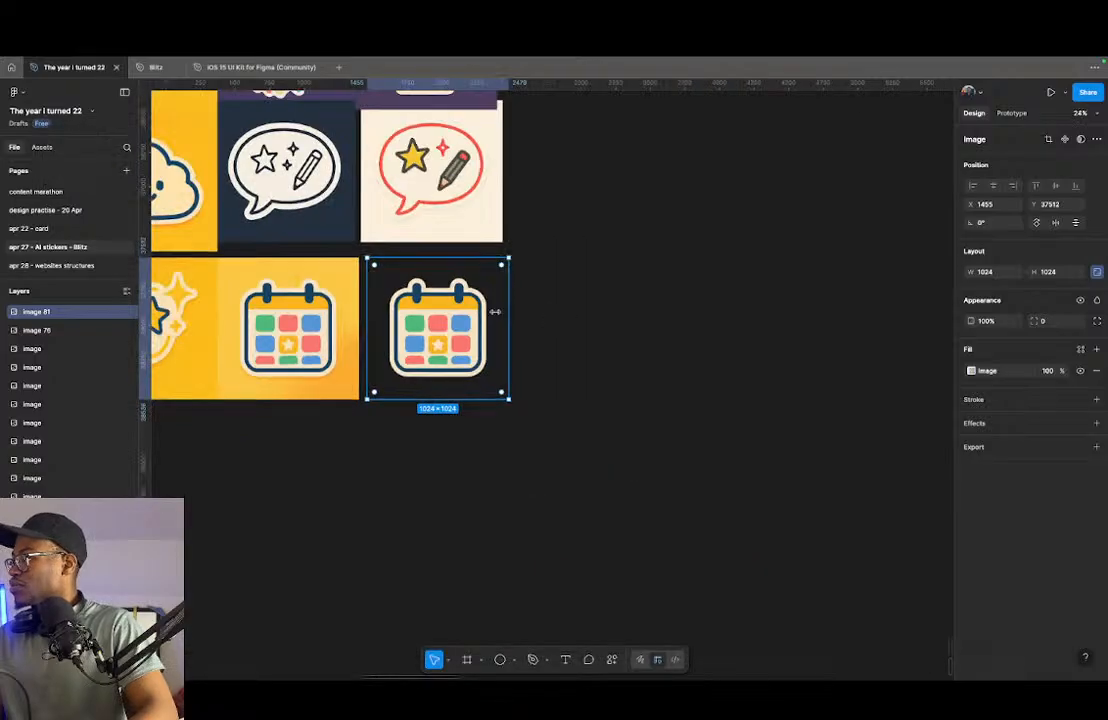
pyautogui.scroll(-6, 435, 341)
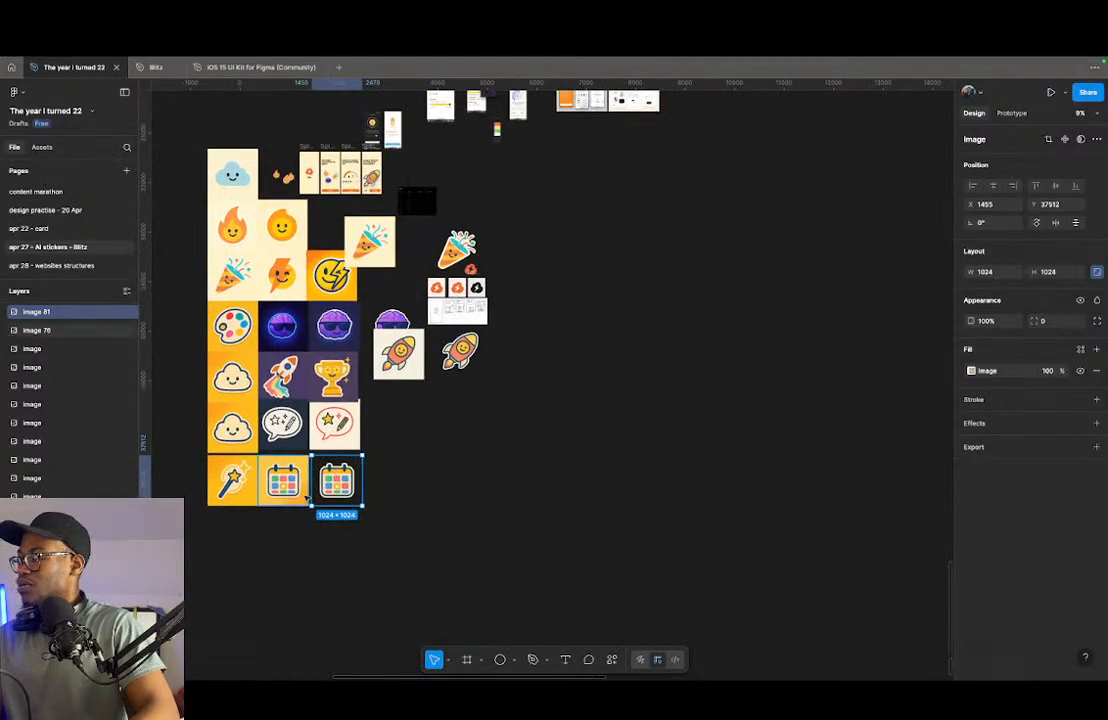
pyautogui.moveTo(319, 488); pyautogui.dragTo(428, 280)
pyautogui.scroll(10, 425, 277)
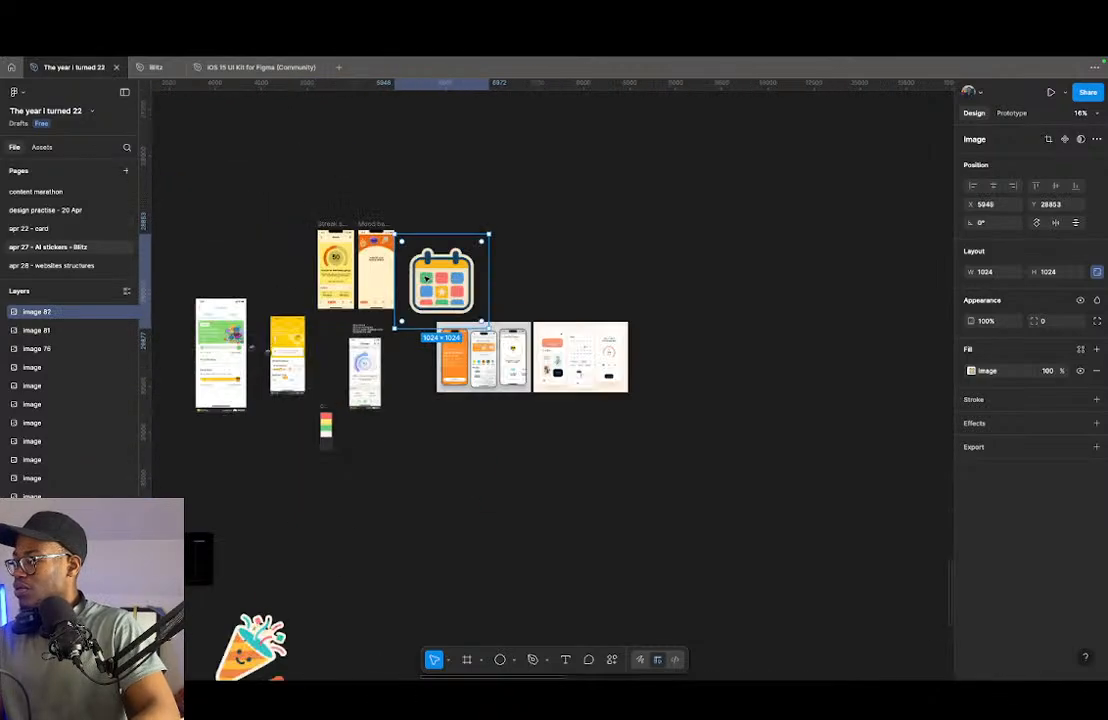
pyautogui.click(317, 236)
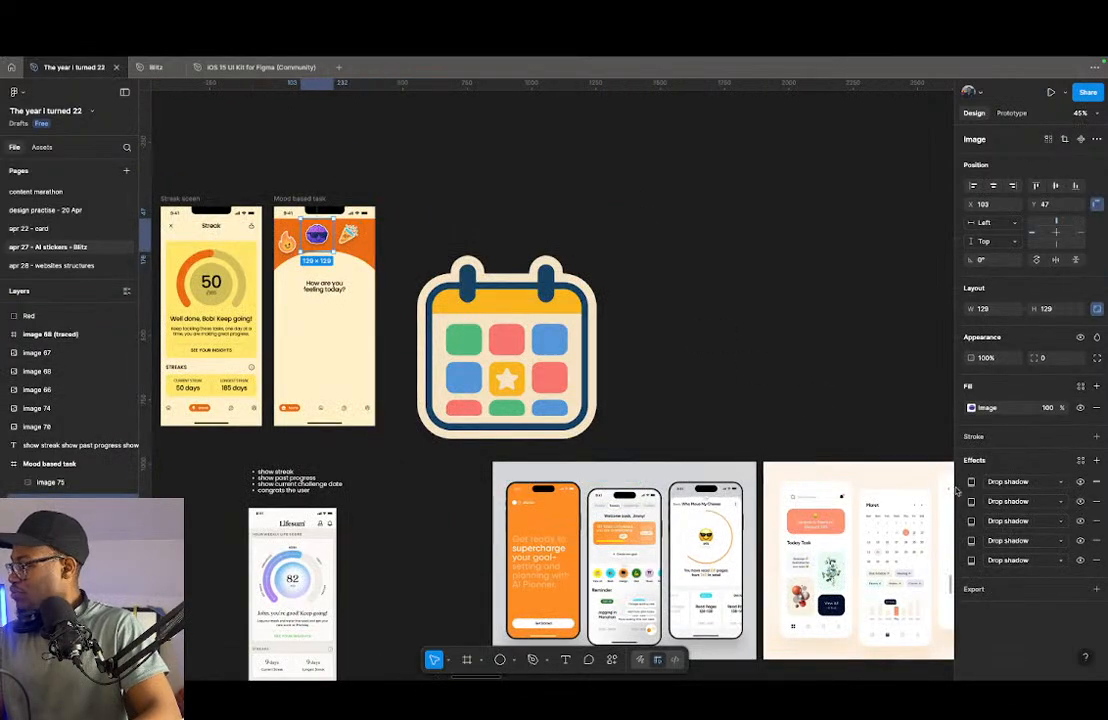
pyautogui.keyDown('shift'); pyautogui.click(963, 562); pyautogui.keyUp('shift')
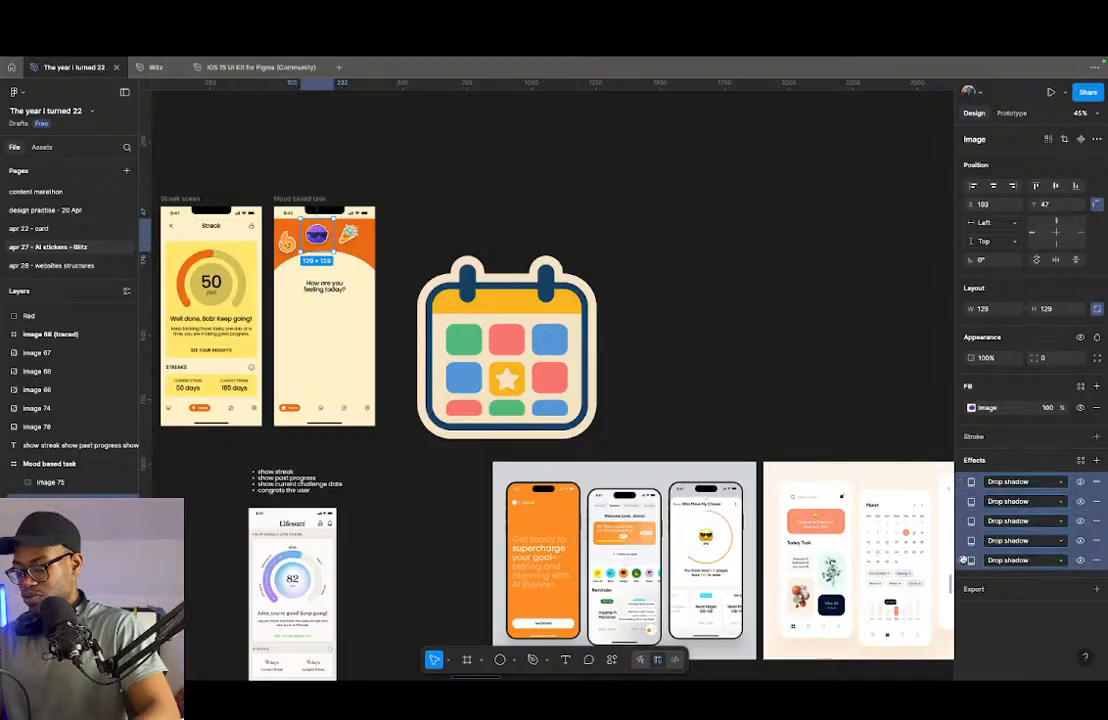
pyautogui.click(914, 467)
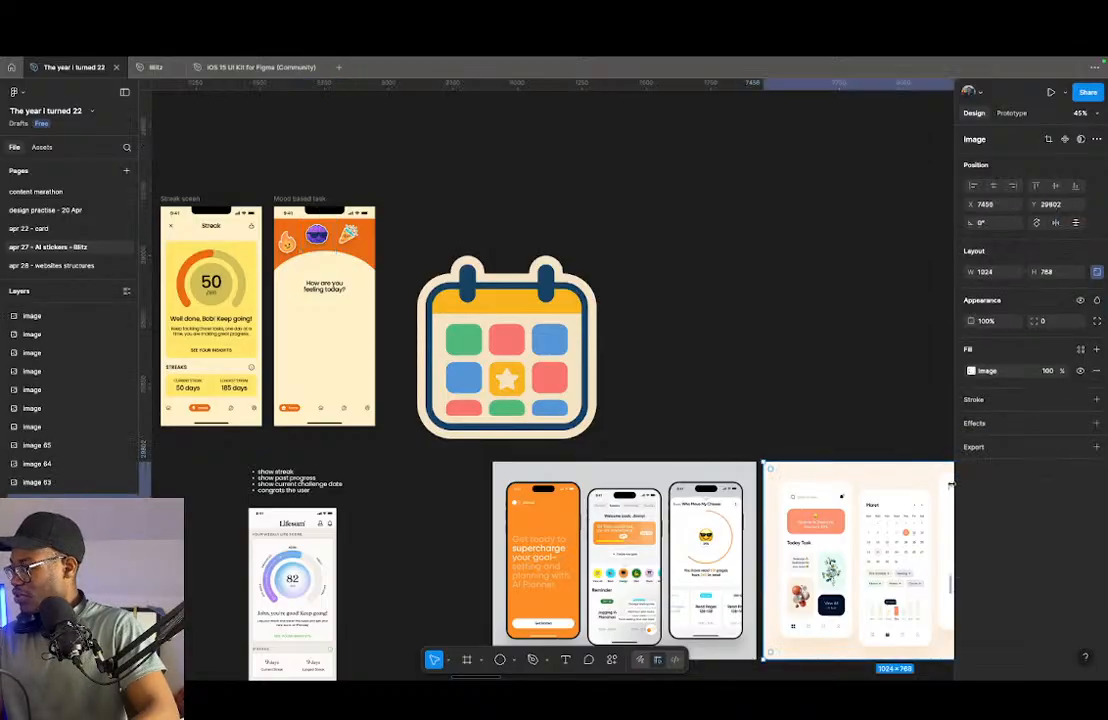
# - Copy all five drop shadow effects from the header's brain sticker onto the cut-out calendar sticker
pyautogui.click(325, 236)
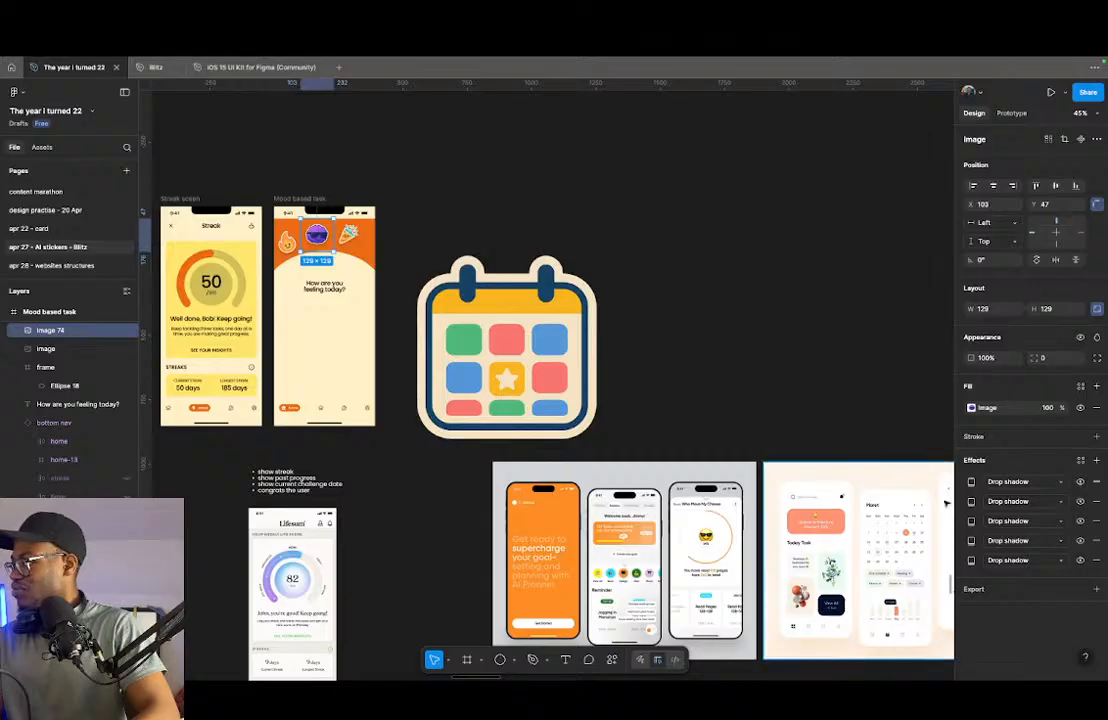
pyautogui.click(971, 483)
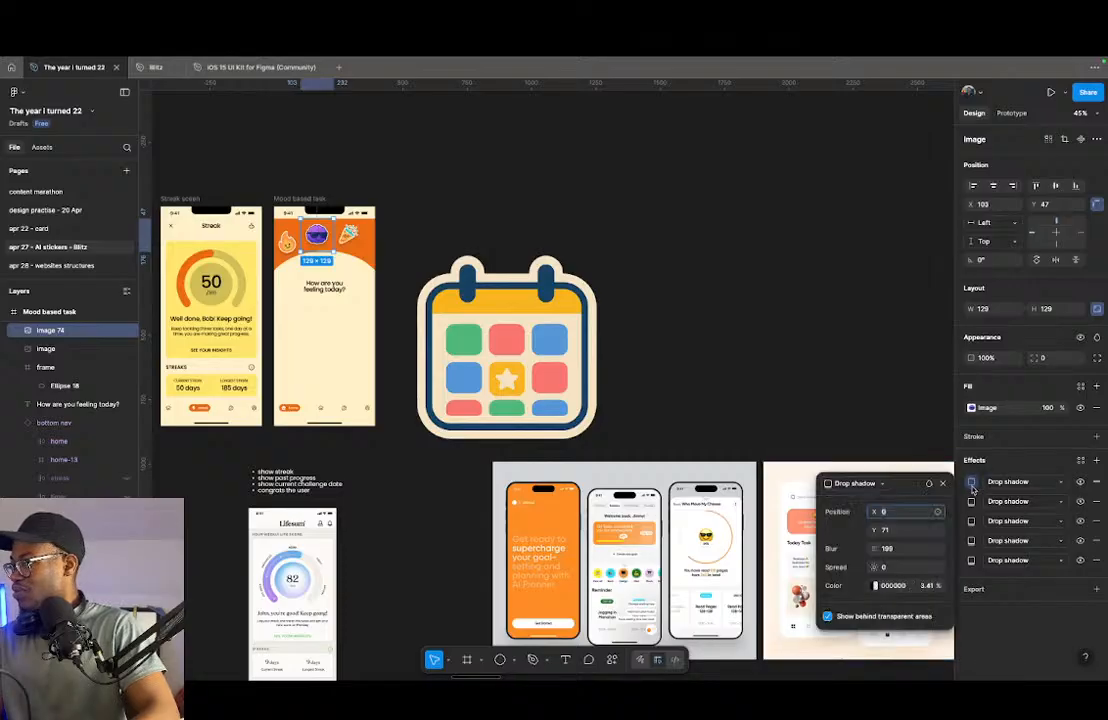
pyautogui.click(971, 561)
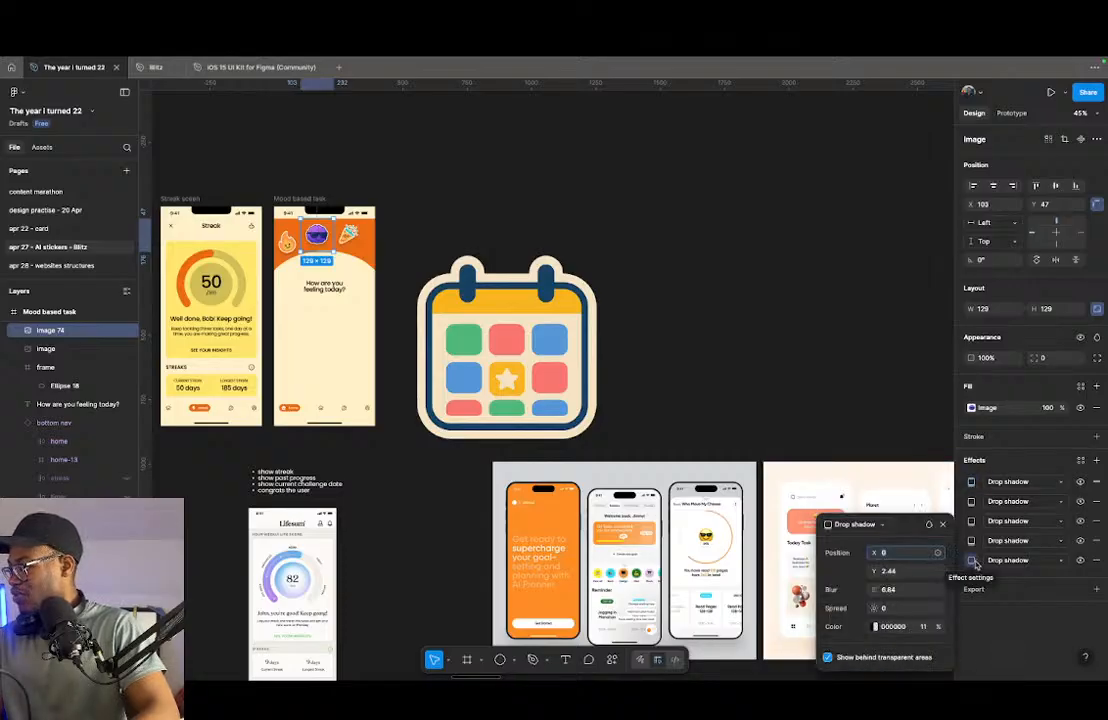
pyautogui.click(971, 482)
pyautogui.click(971, 561)
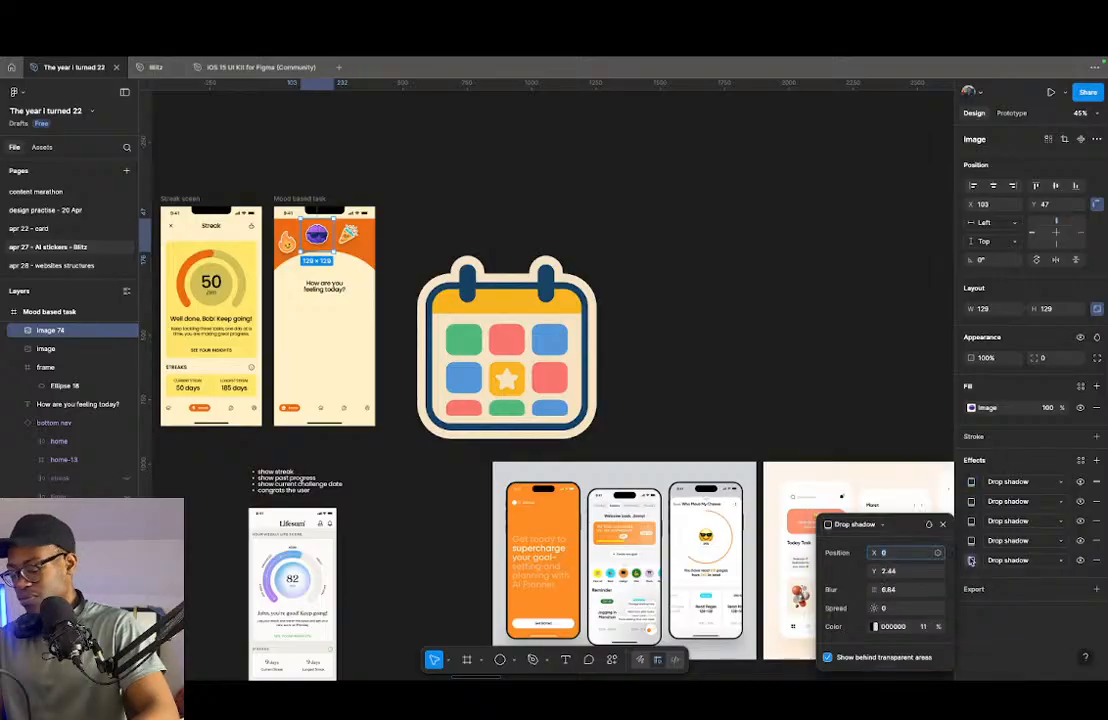
pyautogui.click(959, 482)
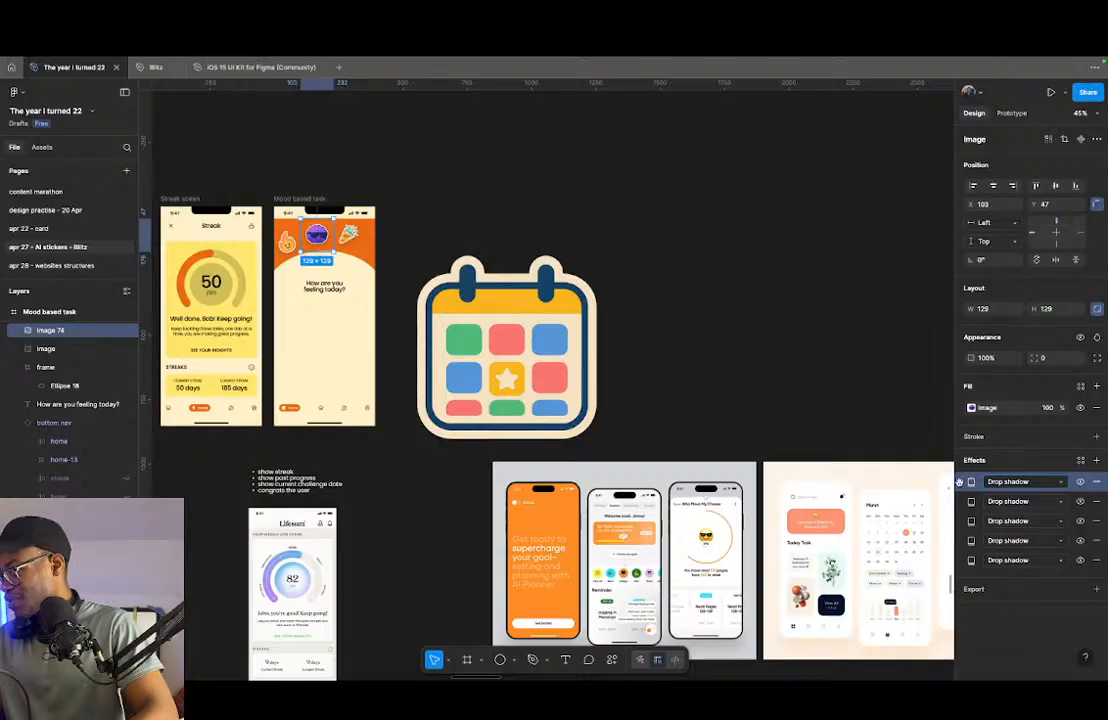
pyautogui.keyDown('shift'); pyautogui.click(959, 560); pyautogui.keyUp('shift')
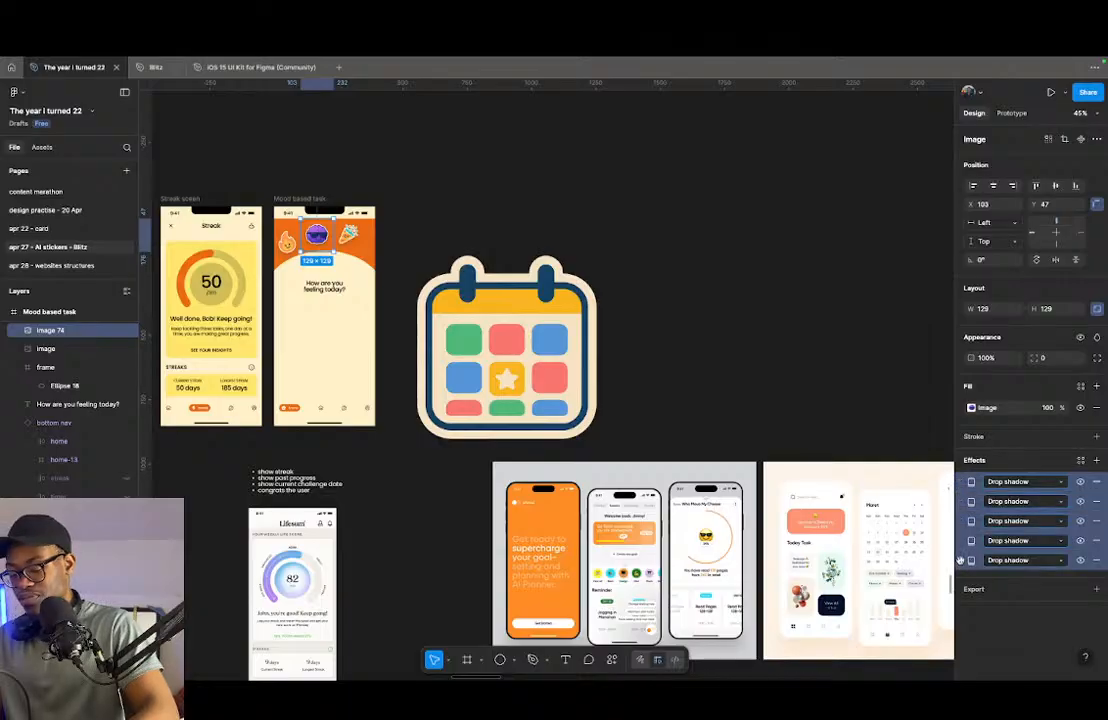
pyautogui.press('super+c')
pyautogui.click(480, 336)
pyautogui.press('super+v')
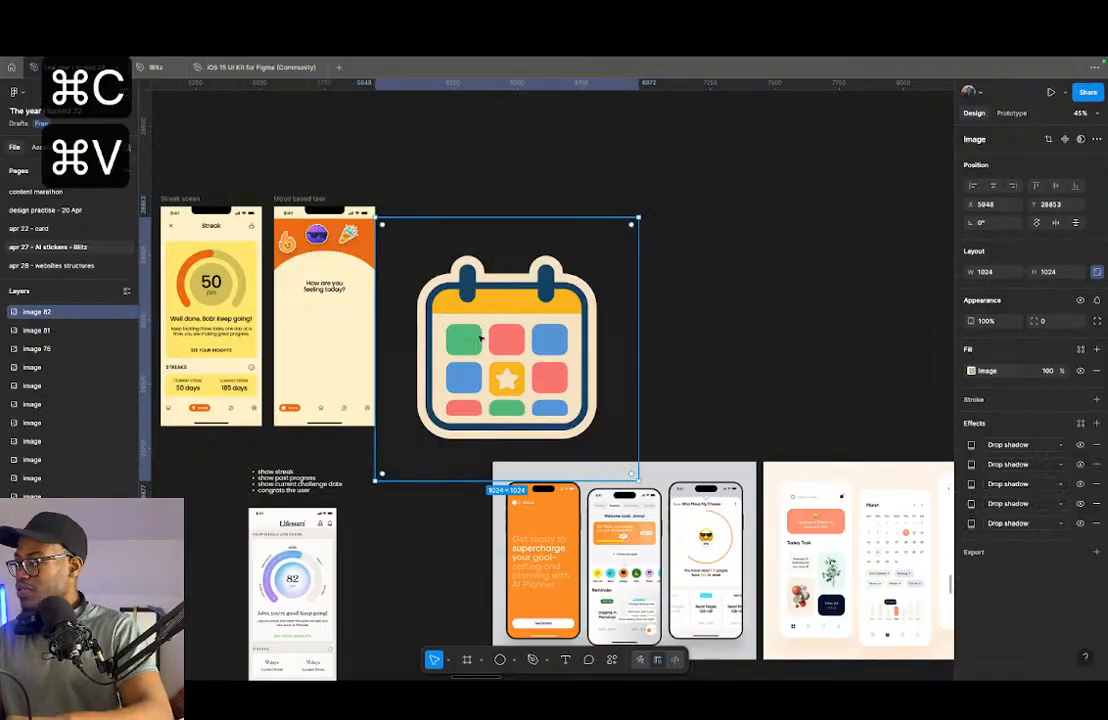
# - Scale the cut-out calendar sticker down and place it in the Mood based task header near the party popper
pyautogui.moveTo(638, 349)
pyautogui.mouseDown()
pyautogui.moveTo(541, 336)
pyautogui.moveTo(193, 147)
pyautogui.mouseUp()
pyautogui.scroll(5, 486, 339)
pyautogui.hscroll(-5, 605, 408)
pyautogui.scroll(5, 605, 408)
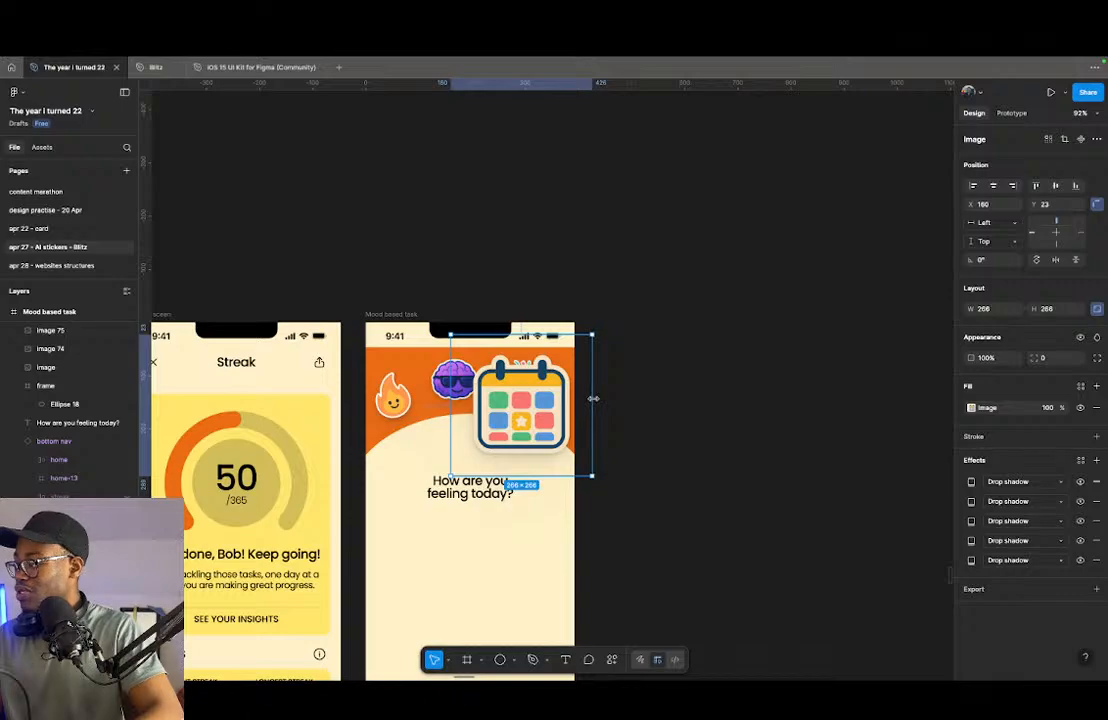
pyautogui.moveTo(594, 398); pyautogui.dragTo(566, 398)
# - Copy the properties of the brain sticker in the header
pyautogui.click(455, 380)
pyautogui.rightClick(460, 381)
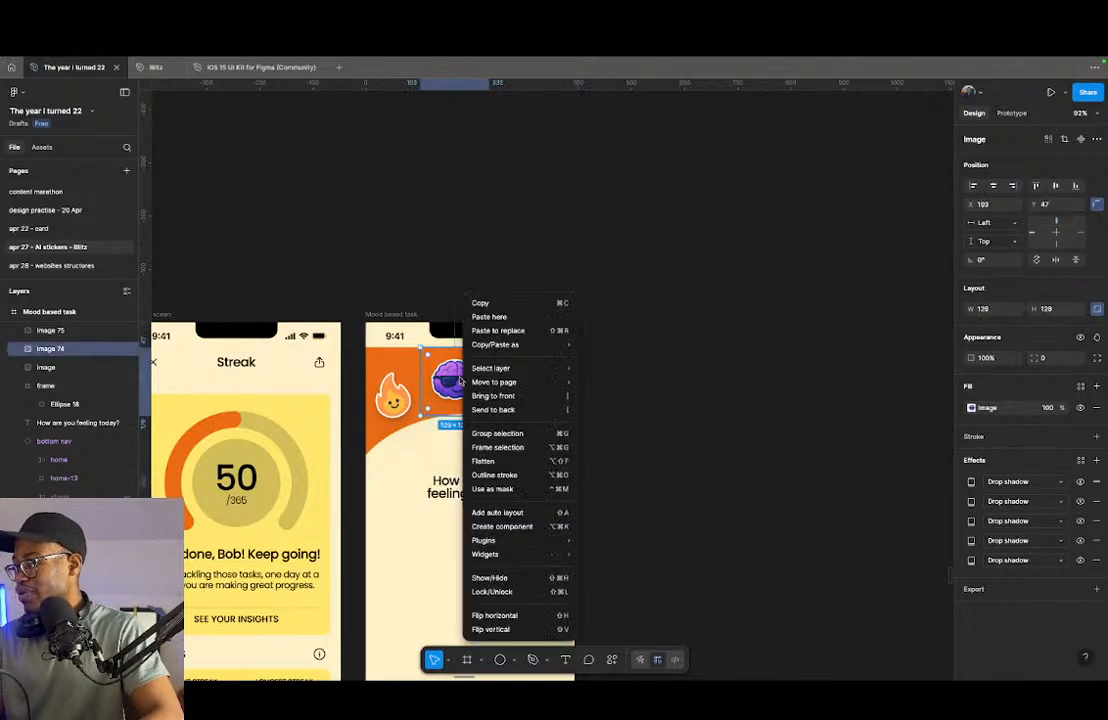
pyautogui.moveTo(510, 348)
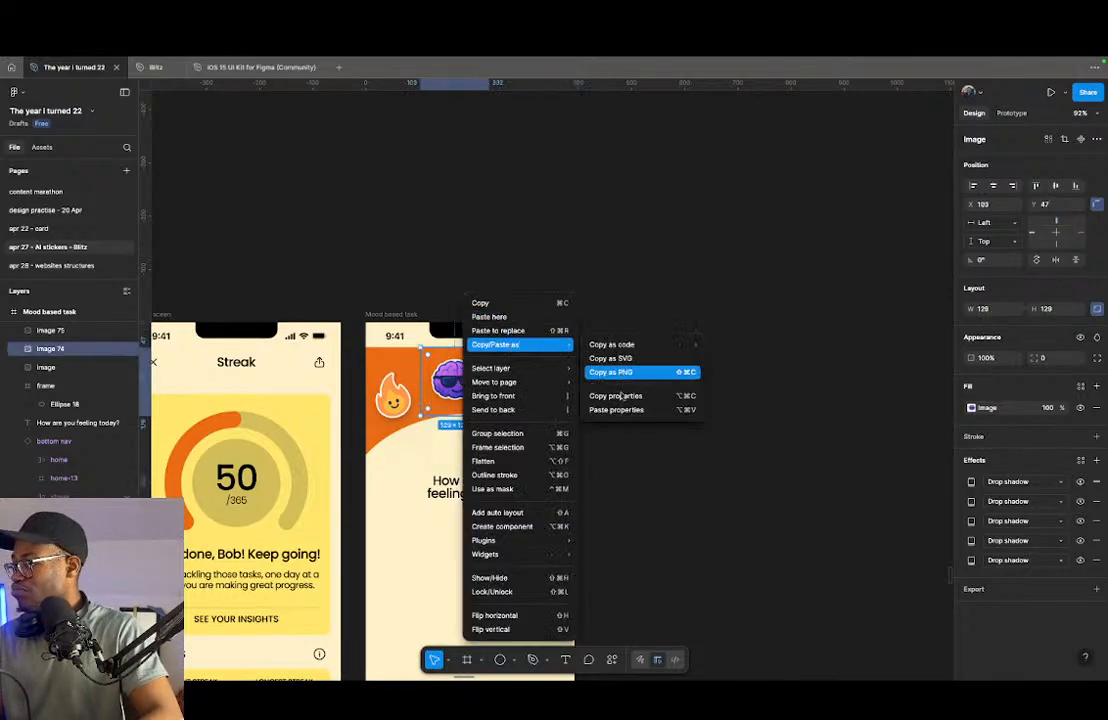
pyautogui.click(636, 396)
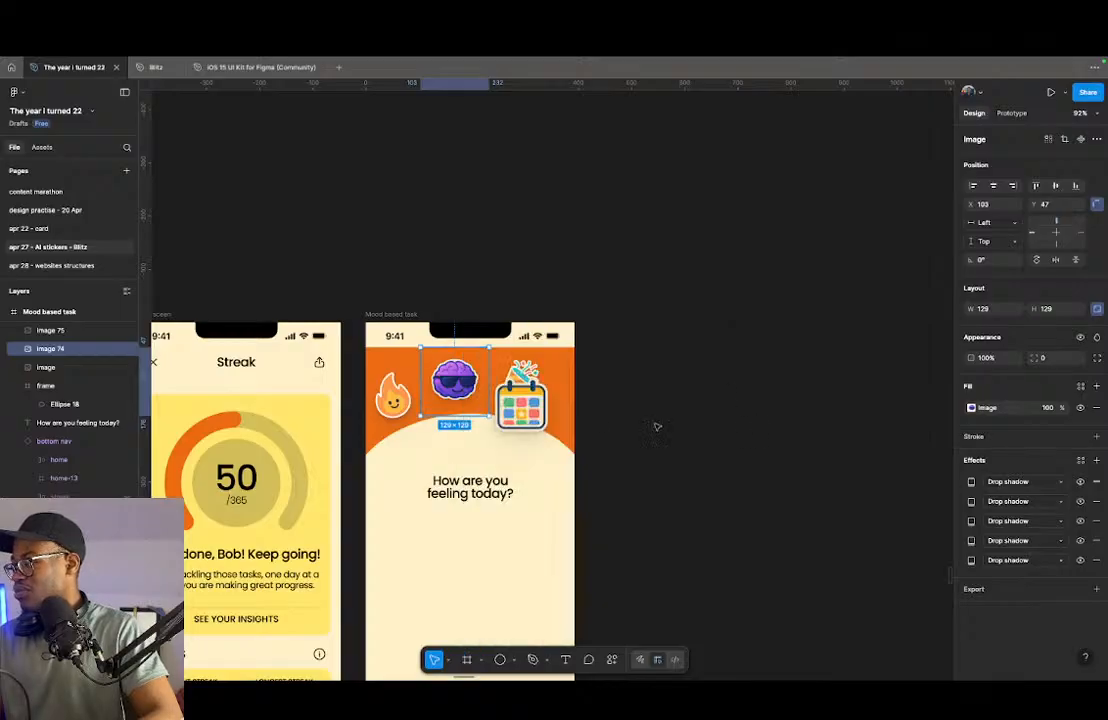
# - Shrink the calendar sticker further and move it to the header's right edge, just below the party popper
pyautogui.click(533, 414)
pyautogui.moveTo(560, 442); pyautogui.dragTo(647, 415)
pyautogui.scroll(5, 529, 407)
pyautogui.press('Right')
pyautogui.press('Right')
# - Shift the party popper sticker in the Mood based task header slightly toward the brain sticker, to X 232
pyautogui.click(513, 340)
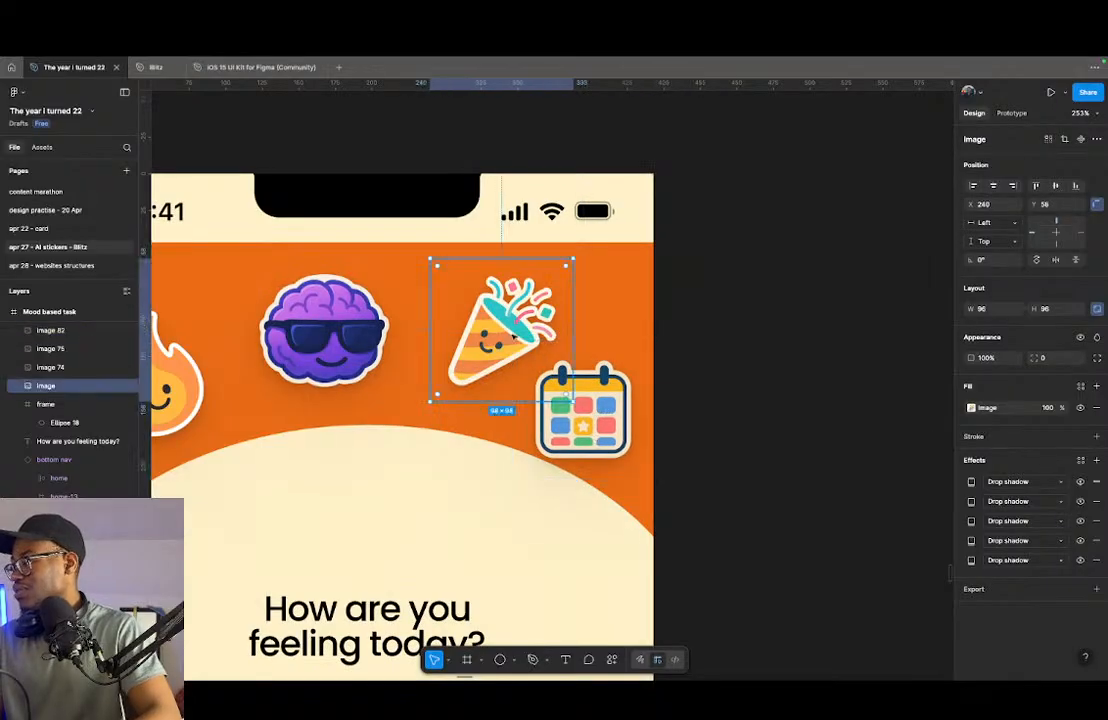
pyautogui.moveTo(513, 338); pyautogui.dragTo(502, 338)
pyautogui.click(385, 335)
pyautogui.moveTo(386, 333); pyautogui.dragTo(522, 339)
pyautogui.click(310, 376)
pyautogui.click(613, 339)
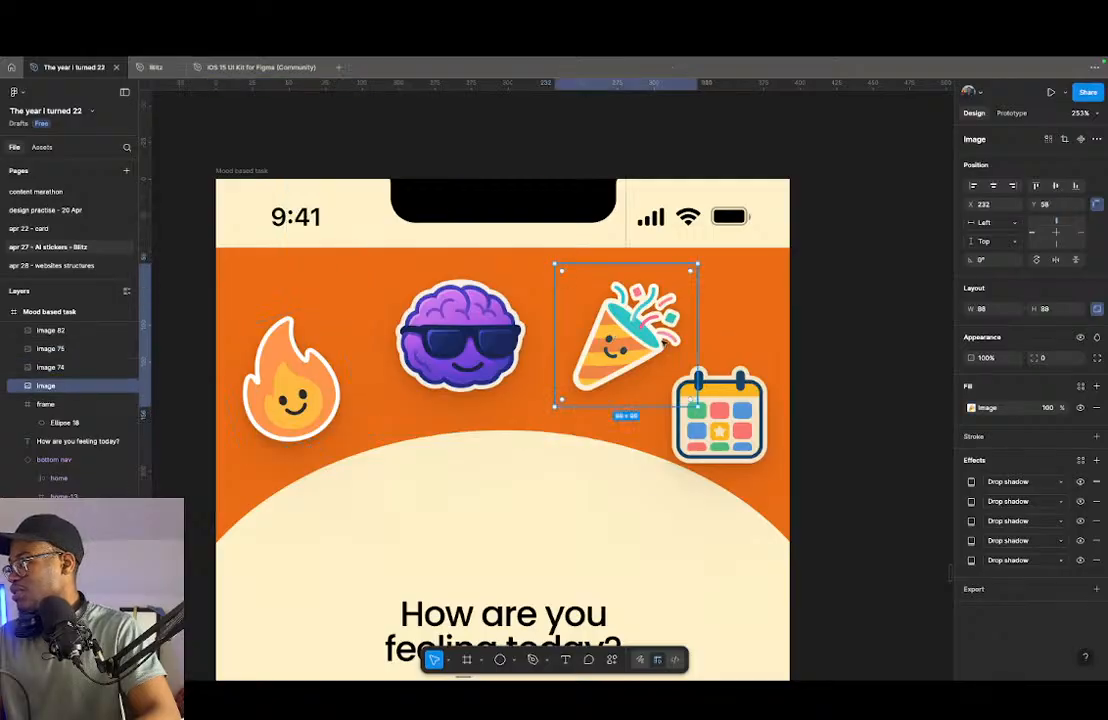
# - Rotate the calendar sticker to 13.2° and move it down to X 287 so it overlaps the header's curve
pyautogui.click(752, 422)
pyautogui.moveTo(792, 342); pyautogui.dragTo(808, 366)
pyautogui.moveTo(666, 333); pyautogui.dragTo(630, 368)
pyautogui.moveTo(702, 413); pyautogui.dragTo(701, 425)
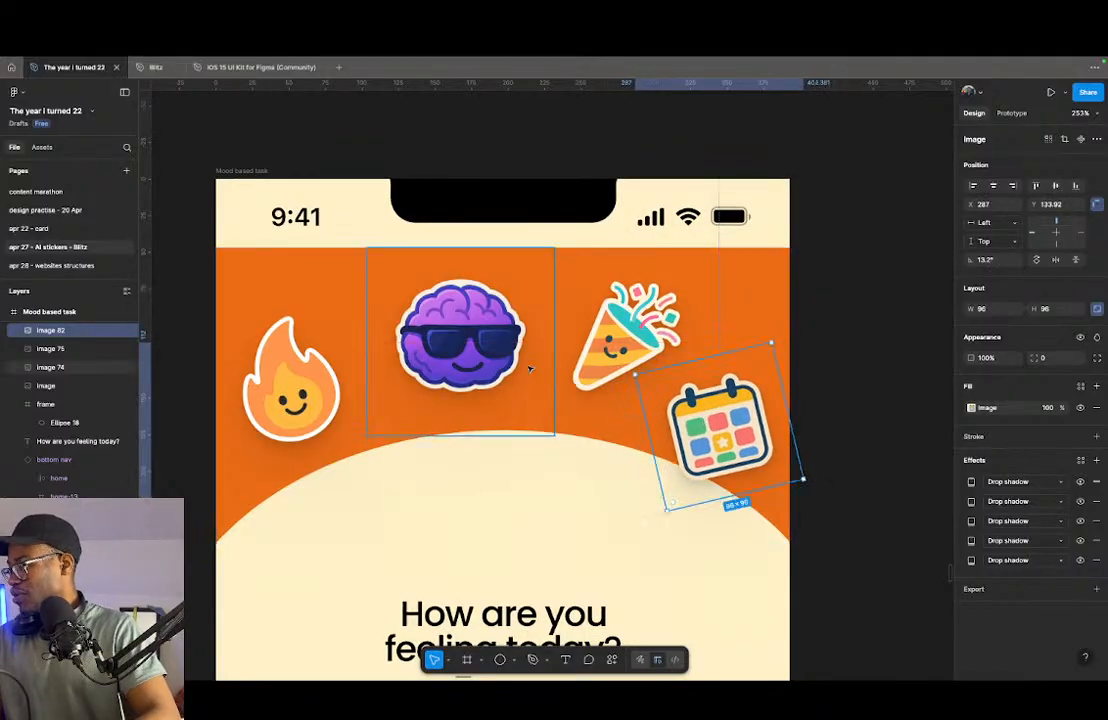
# - Enlarge the flame sticker slightly and lower it onto the edge of the header's curve
pyautogui.click(321, 394)
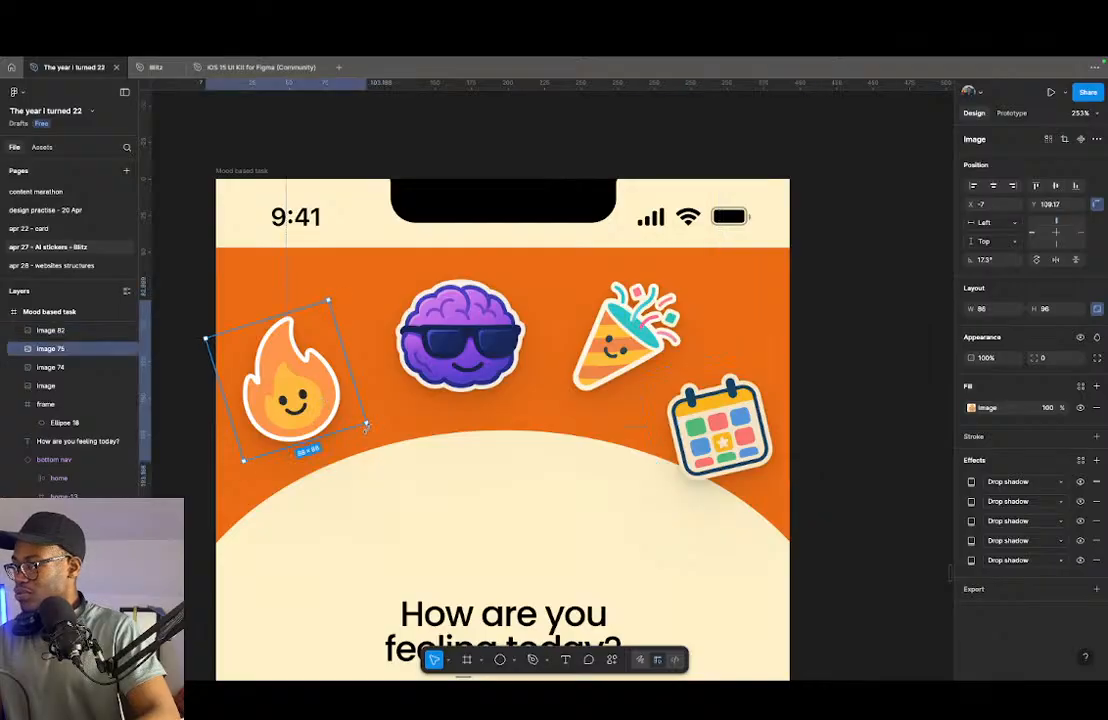
pyautogui.moveTo(367, 425); pyautogui.dragTo(382, 434)
pyautogui.moveTo(289, 379); pyautogui.dragTo(283, 405)
# - Enlarge the party popper sticker to 103 × 102 and position it at X 227, Y 60
pyautogui.click(460, 340)
pyautogui.click(645, 352)
pyautogui.moveTo(613, 408); pyautogui.dragTo(612, 414)
pyautogui.moveTo(632, 359); pyautogui.dragTo(628, 361)
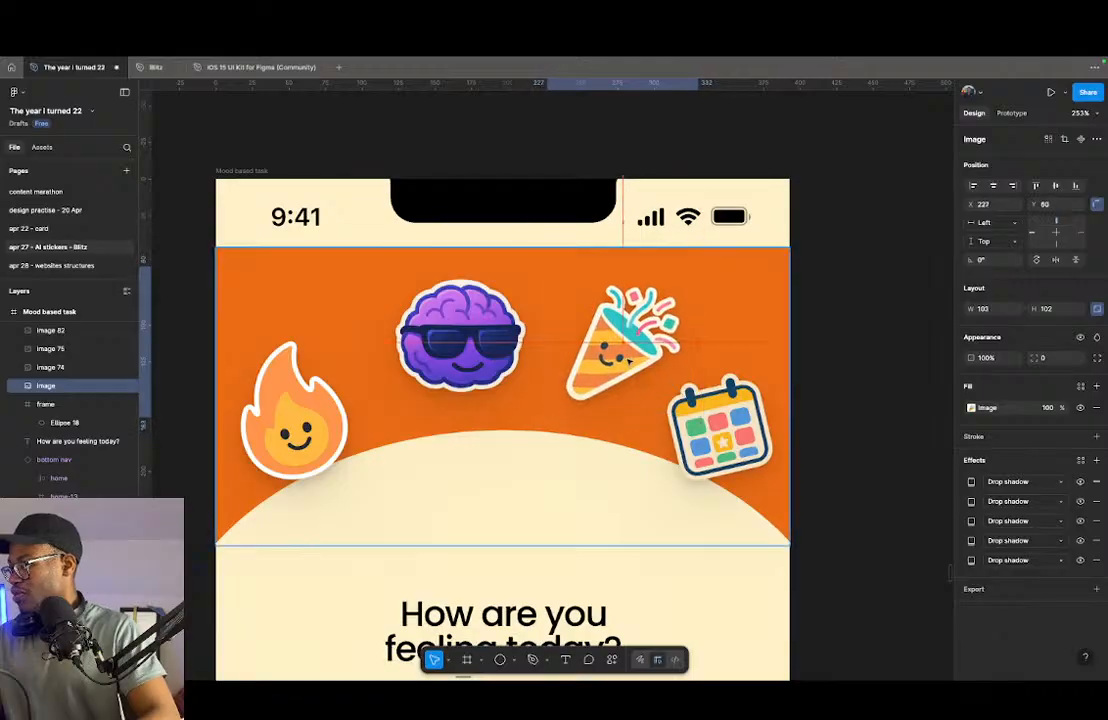
pyautogui.scroll(-10, 480, 325)
pyautogui.click(742, 312)
pyautogui.scroll(5, 468, 429)
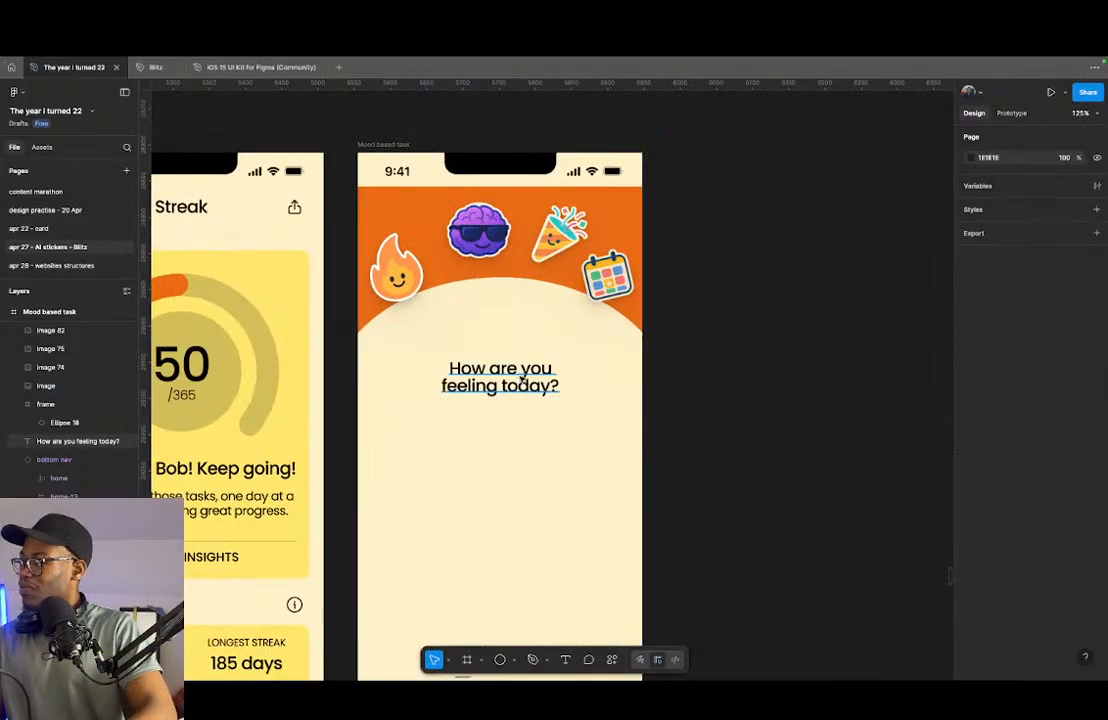
# - Duplicate the "How are you feeling today?" text directly above itself and shift both texts down, with the copy at Y 282
pyautogui.click(521, 378)
pyautogui.scroll(-3, 633, 376)
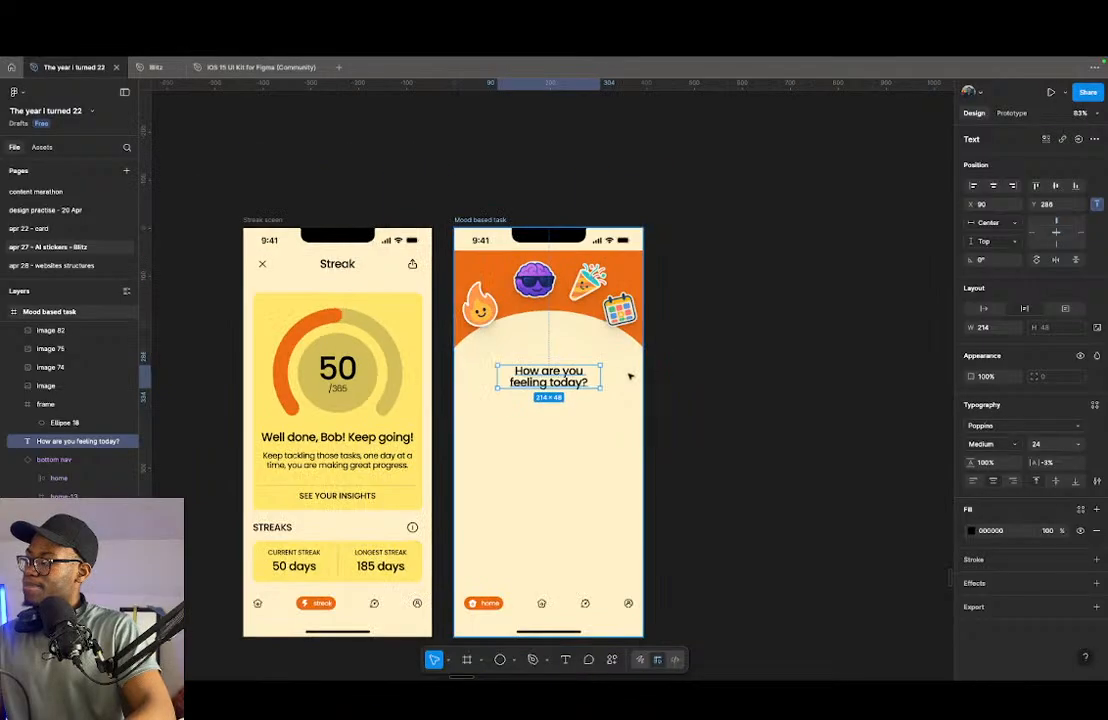
pyautogui.scroll(-3, 633, 376)
pyautogui.scroll(-5, 590, 380)
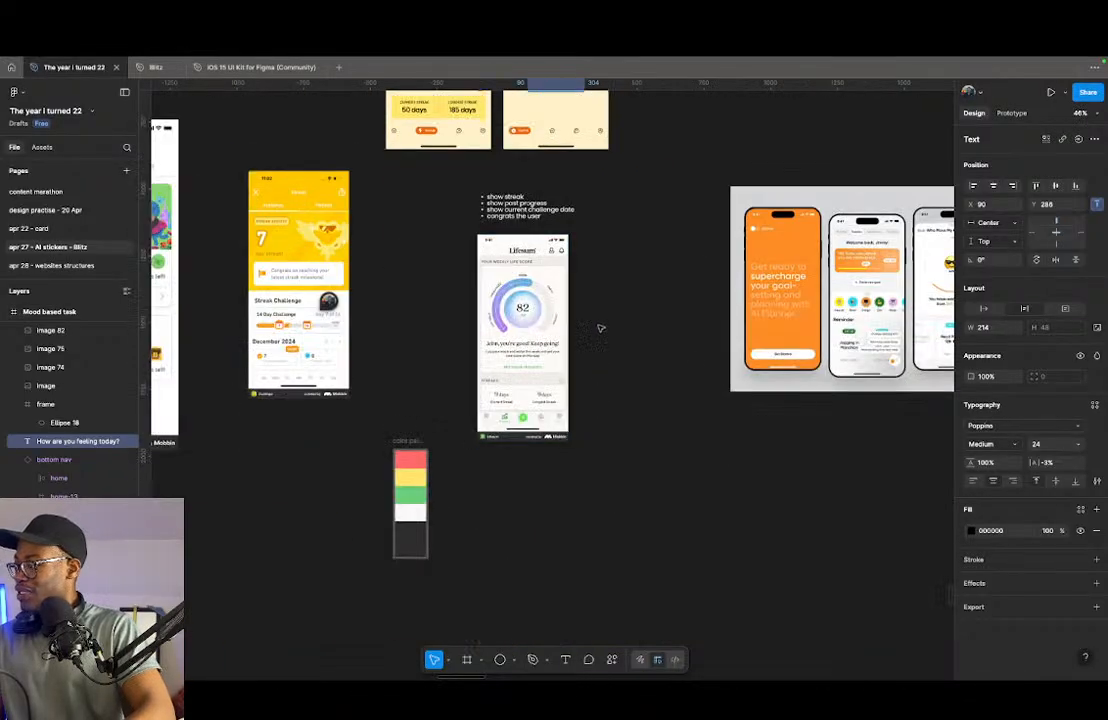
pyautogui.scroll(-6, 579, 325)
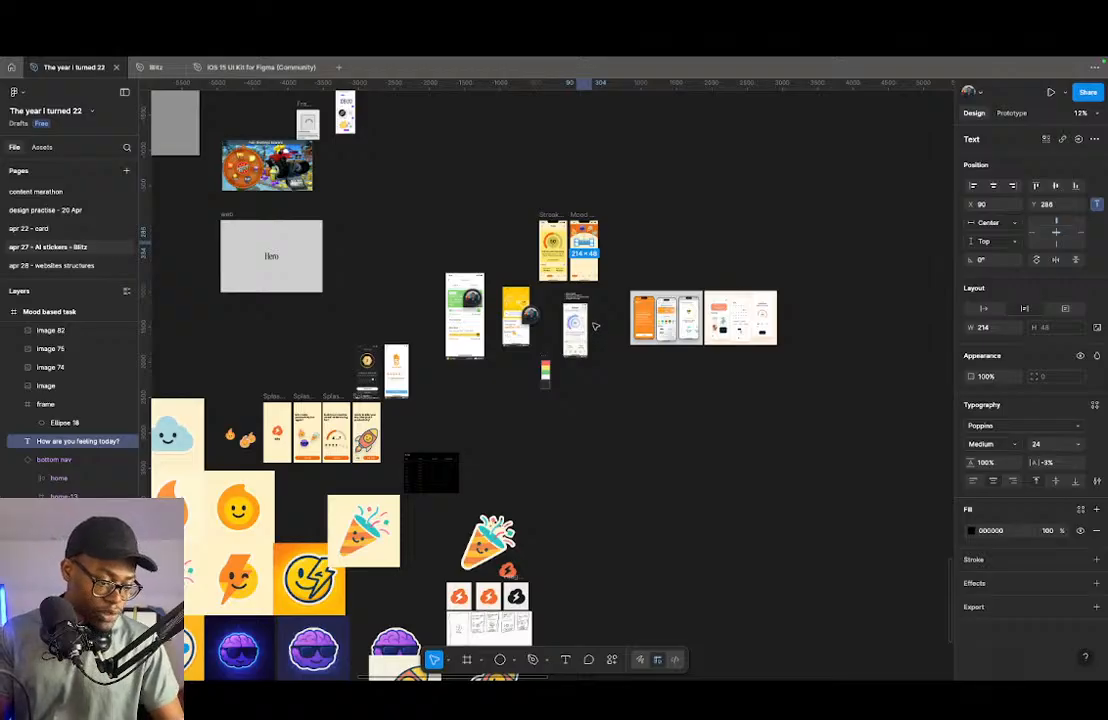
pyautogui.hotkey('shift', '2')
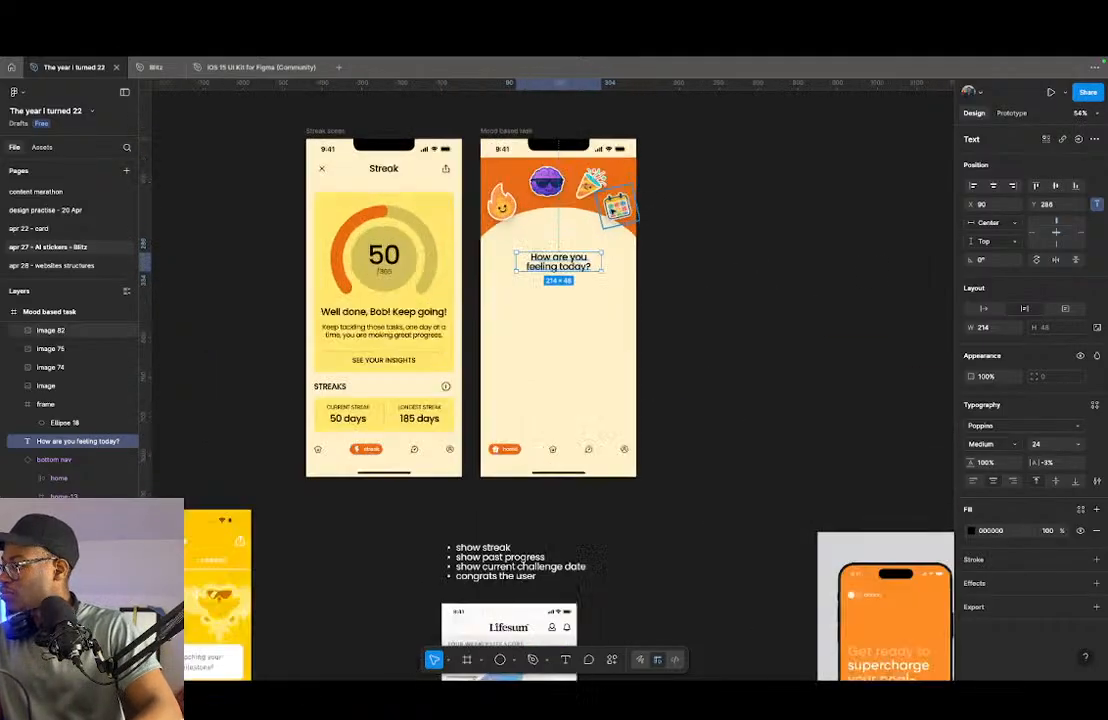
pyautogui.keyDown('alt'); pyautogui.moveTo(544, 370); pyautogui.dragTo(549, 316); pyautogui.keyUp('alt')
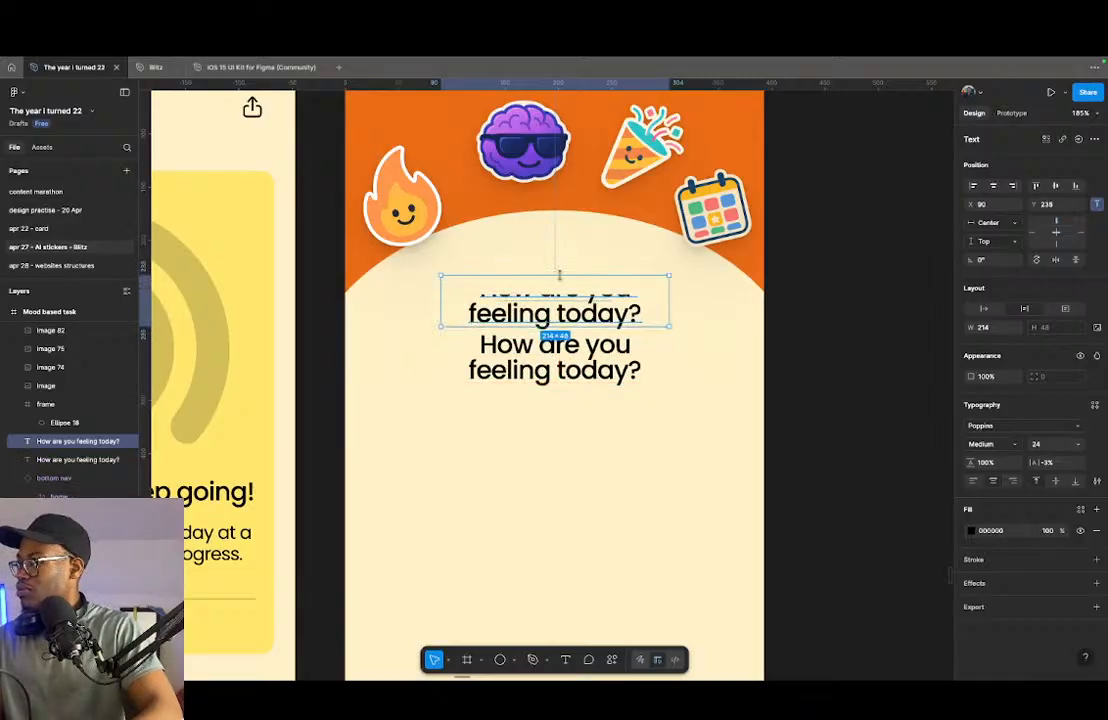
pyautogui.click(552, 355)
pyautogui.keyDown('shift'); pyautogui.click(556, 315); pyautogui.keyUp('shift')
pyautogui.moveTo(556, 315); pyautogui.dragTo(556, 367)
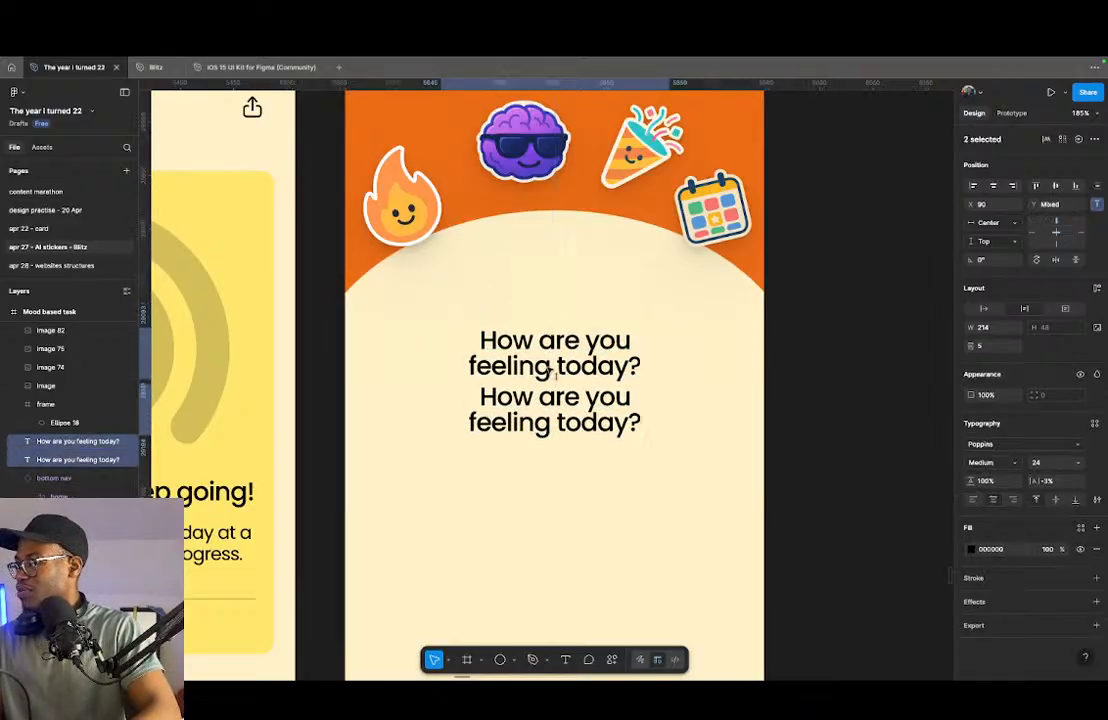
# - Replace the upper question copy's text with "Task suggestion"
pyautogui.click(592, 345)
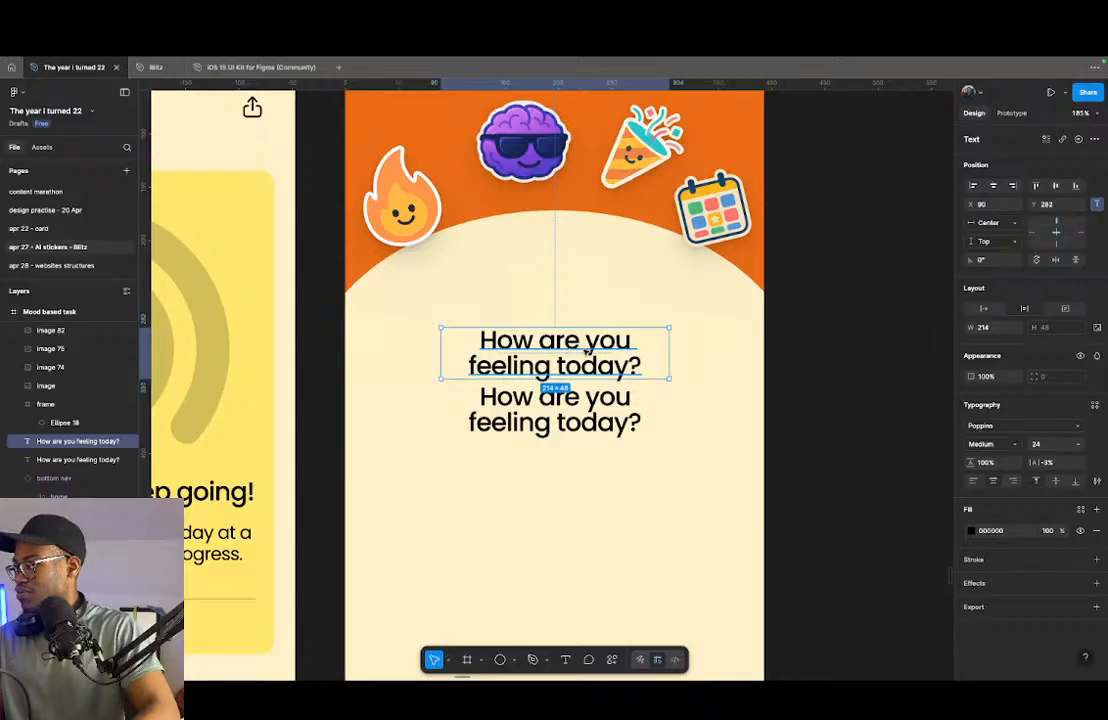
pyautogui.doubleClick(588, 348)
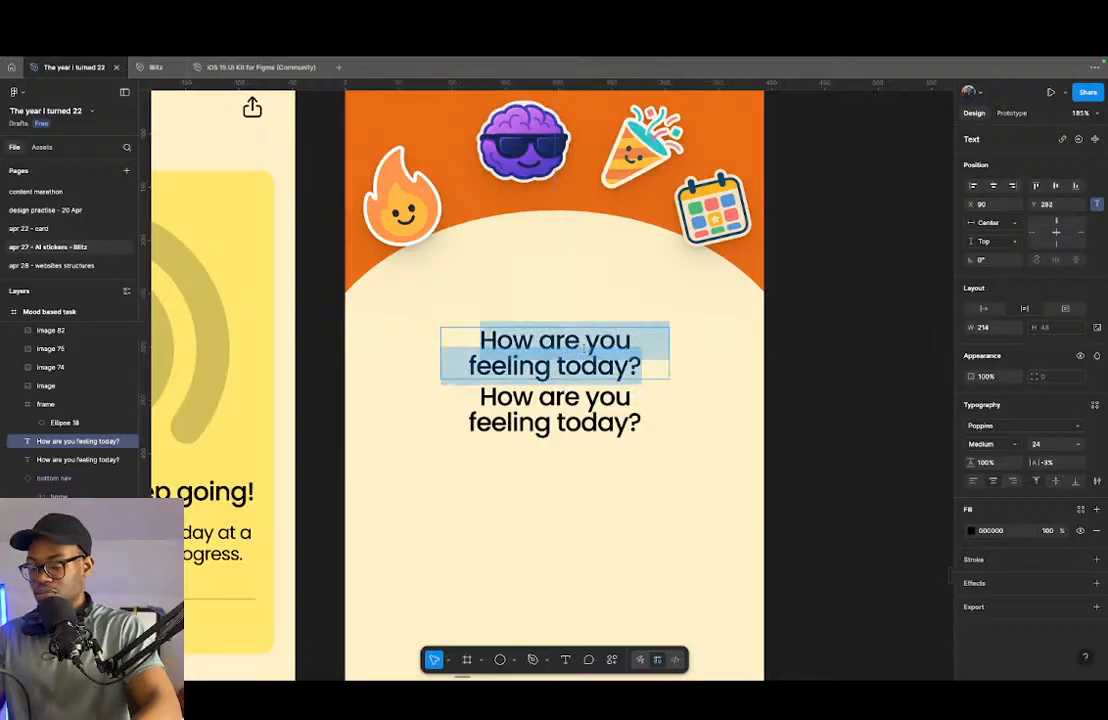
pyautogui.write('Task suggestion')
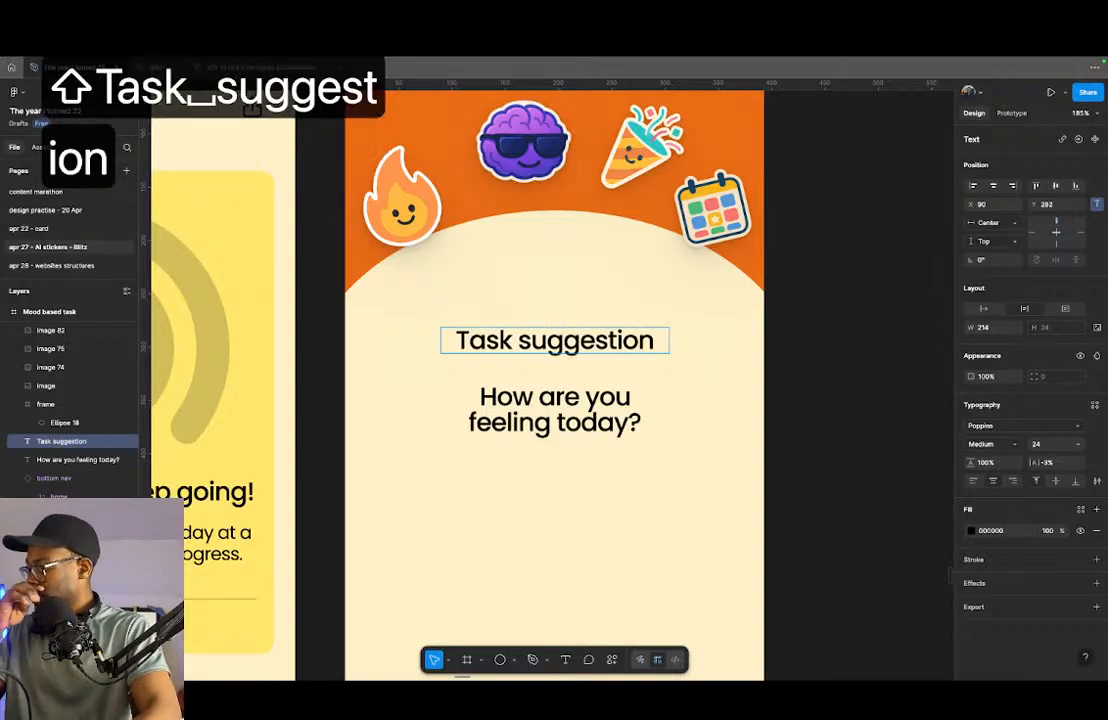
pyautogui.press('Escape')
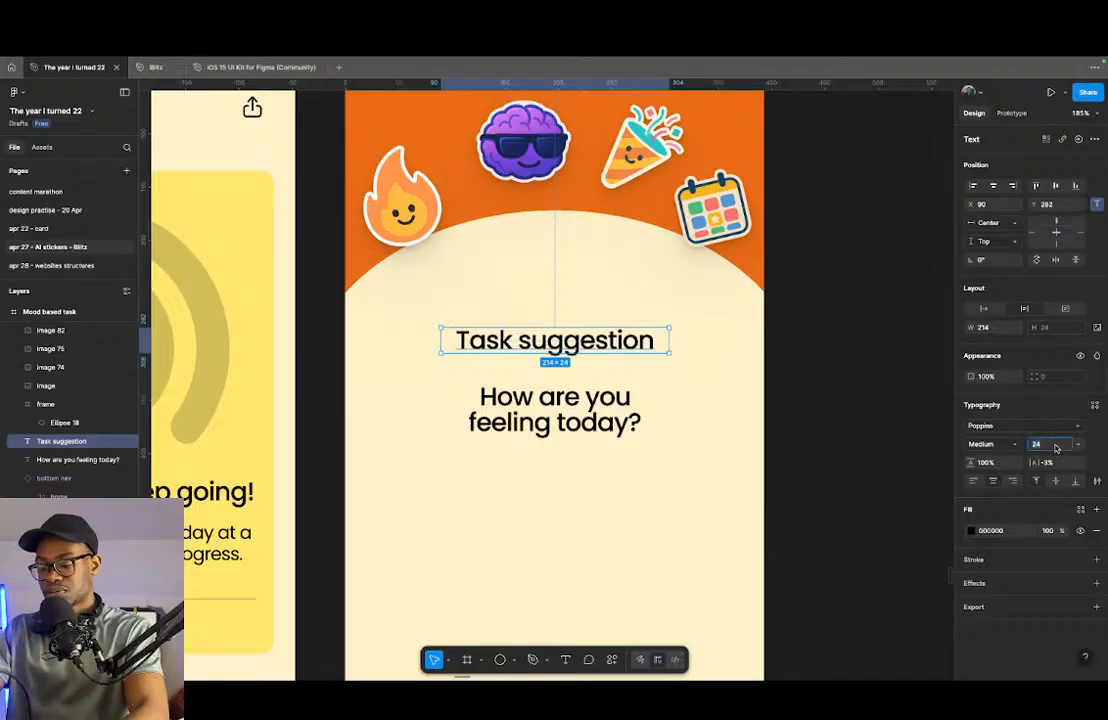
# - Set the Task suggestion text to size 14, Regular weight and auto width
pyautogui.write('14')
pyautogui.press('Return')
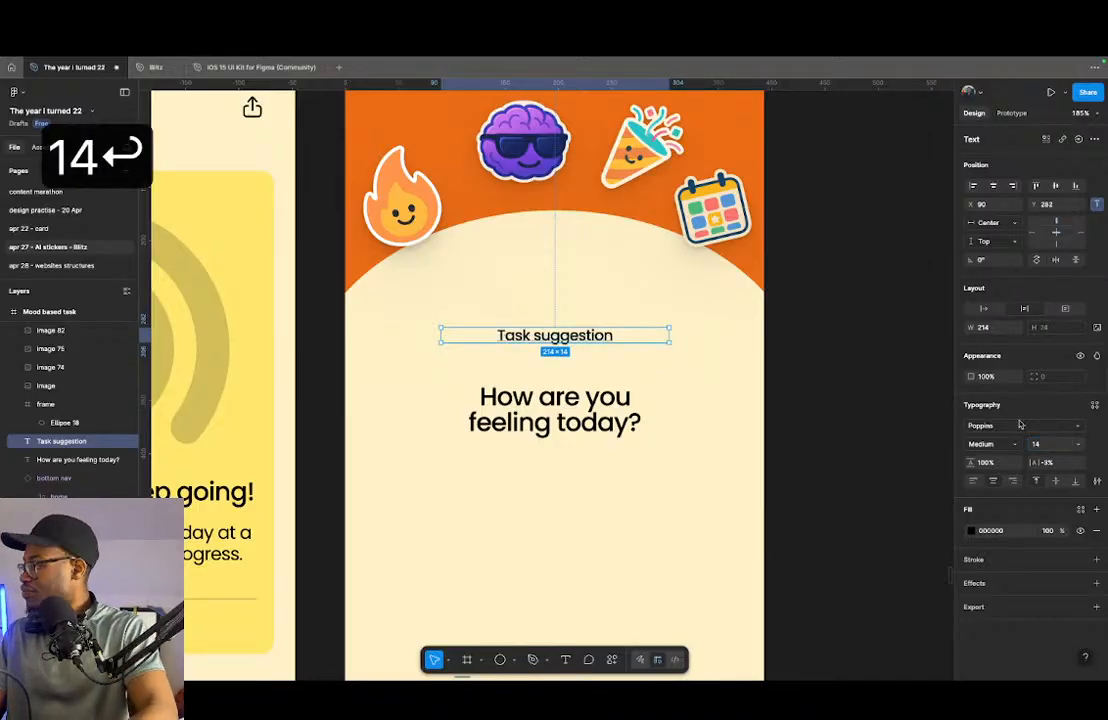
pyautogui.click(1005, 449)
pyautogui.click(1003, 431)
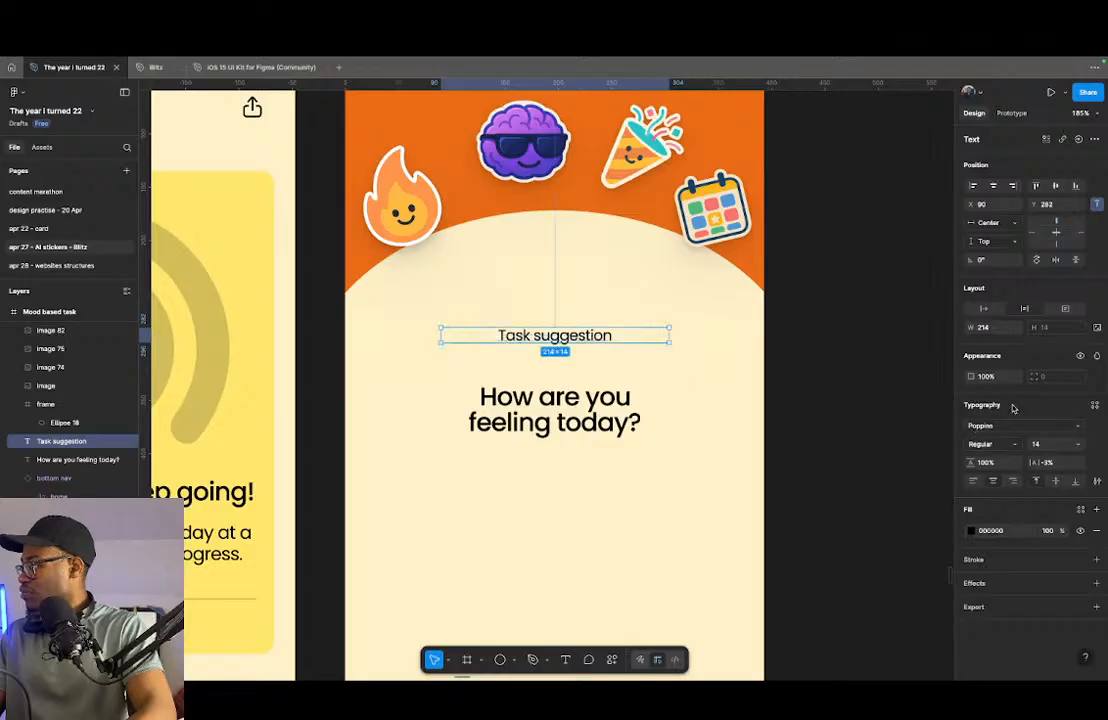
pyautogui.click(988, 310)
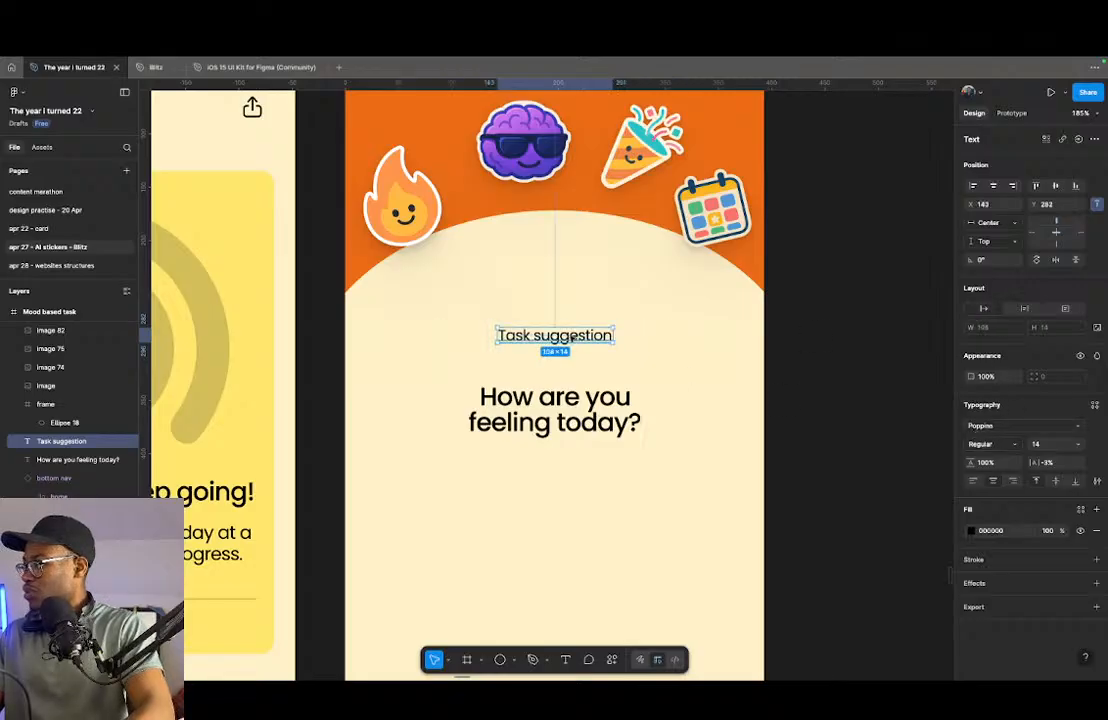
# - Wrap the Task suggestion text in an auto layout frame and rename it "frame"
pyautogui.hotkey('shift', 'a')
pyautogui.press('super+r')
pyautogui.write('fr')
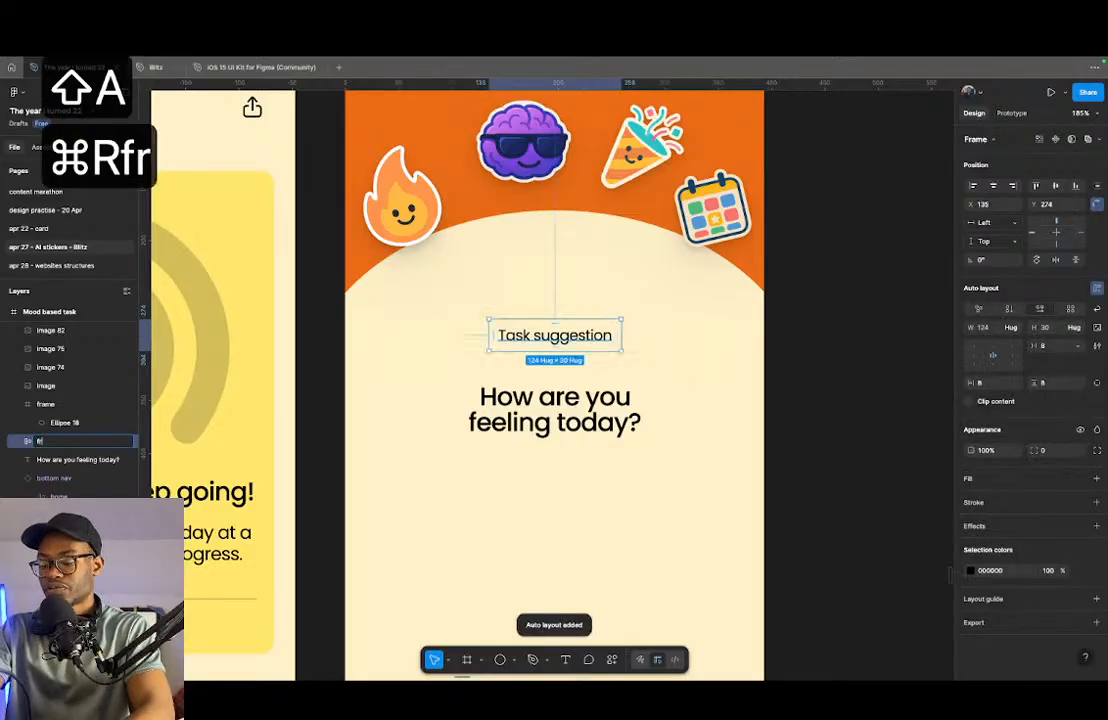
pyautogui.write('ame')
pyautogui.press('Return')
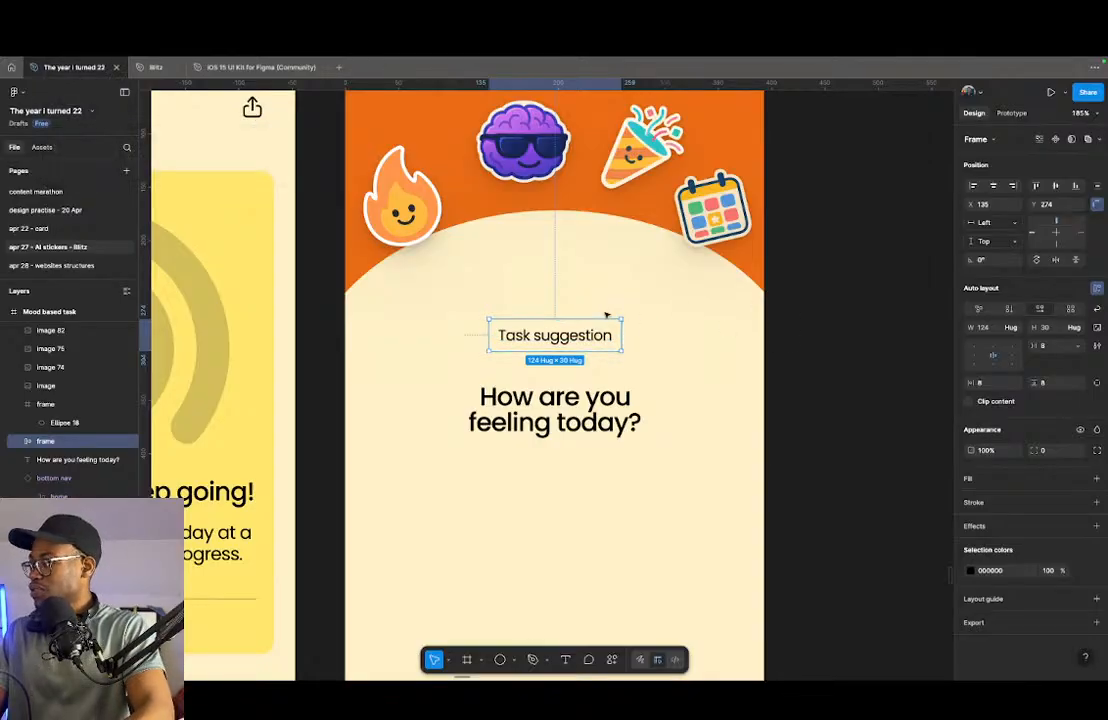
# - Copy the outlined home icon from the bottom nav into the auto layout frame, before the Task suggestion text
pyautogui.scroll(-5, 512, 436)
pyautogui.scroll(-2, 514, 460)
pyautogui.scroll(5, 517, 485)
pyautogui.doubleClick(531, 525)
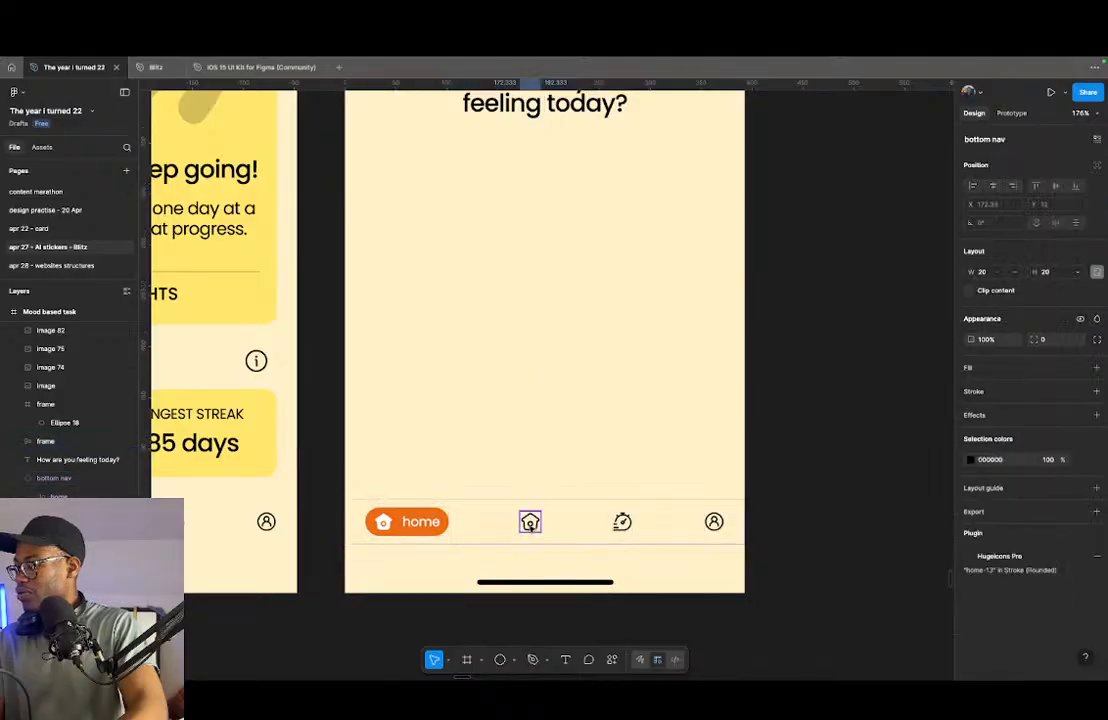
pyautogui.moveTo(530, 523); pyautogui.dragTo(504, 308)
pyautogui.scroll(3, 513, 390)
pyautogui.moveTo(504, 468); pyautogui.dragTo(497, 178)
pyautogui.scroll(4, 503, 176)
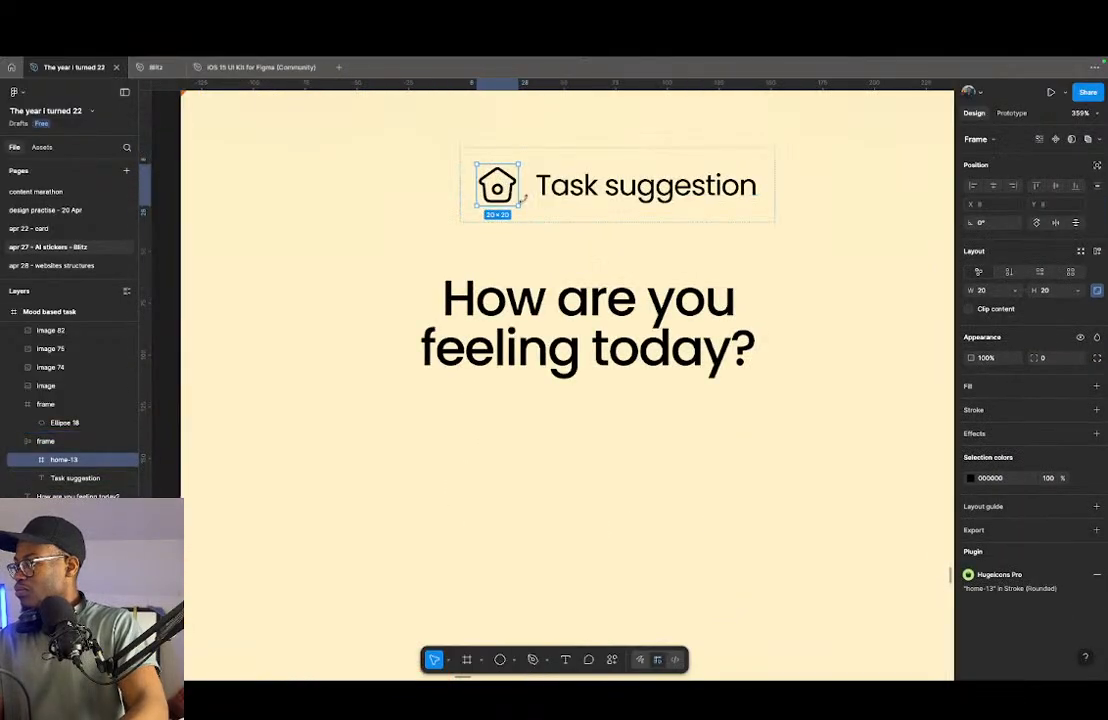
# - Scale the home icon beside Task suggestion to 16 × 16
pyautogui.press('k')
pyautogui.click(1013, 359)
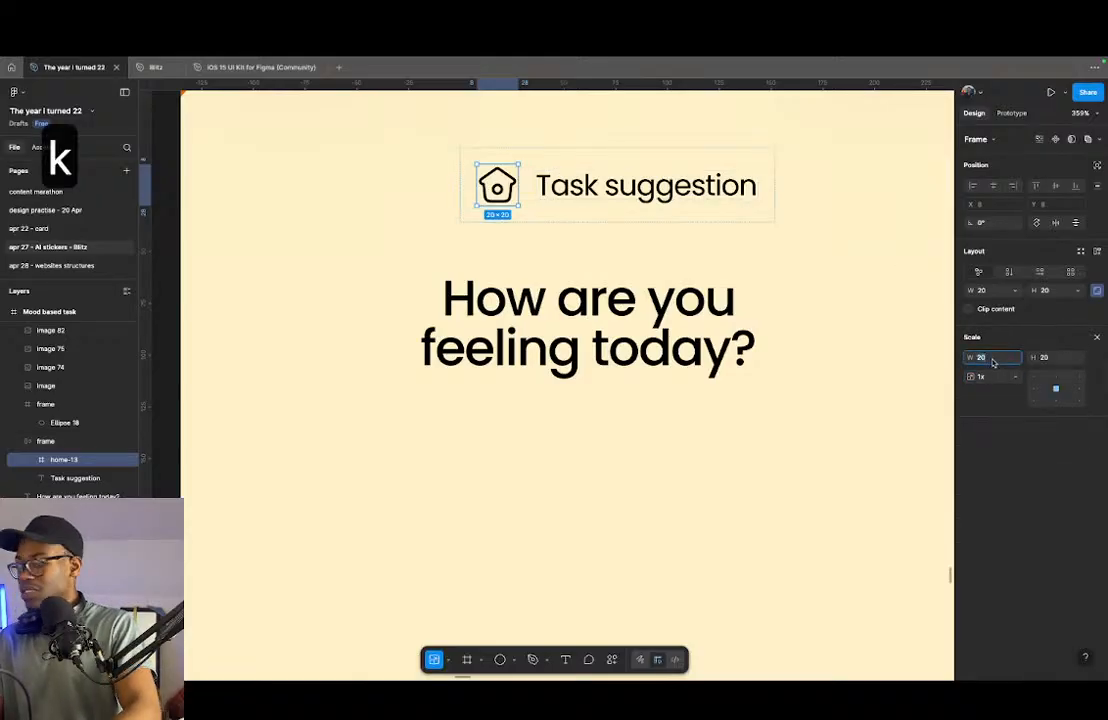
pyautogui.write('16')
pyautogui.press('Return')
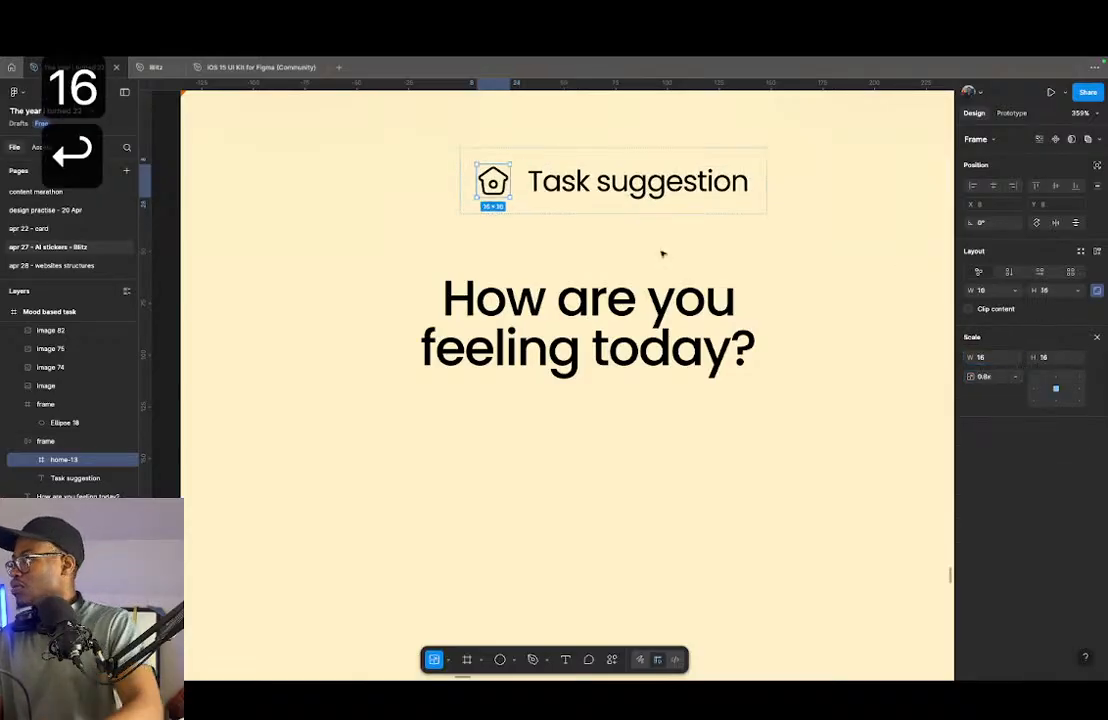
pyautogui.press('v')
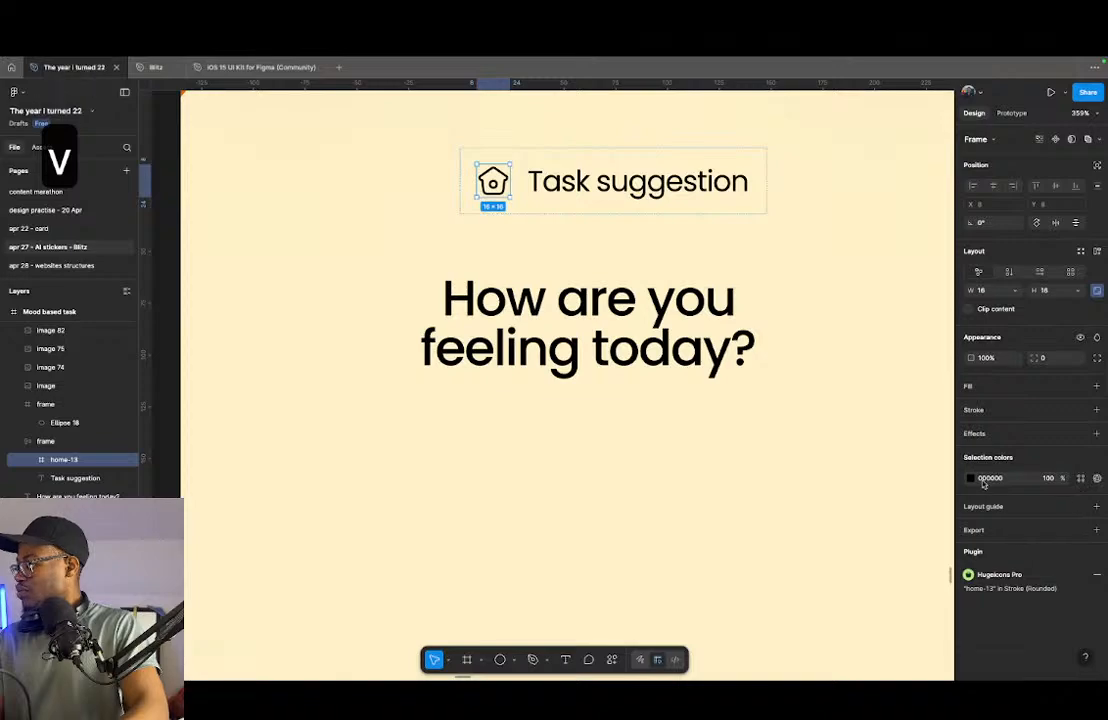
# - Search Hugeicons for "bulb" and swap the home icon for the stroke light bulb with rays
pyautogui.click(995, 574)
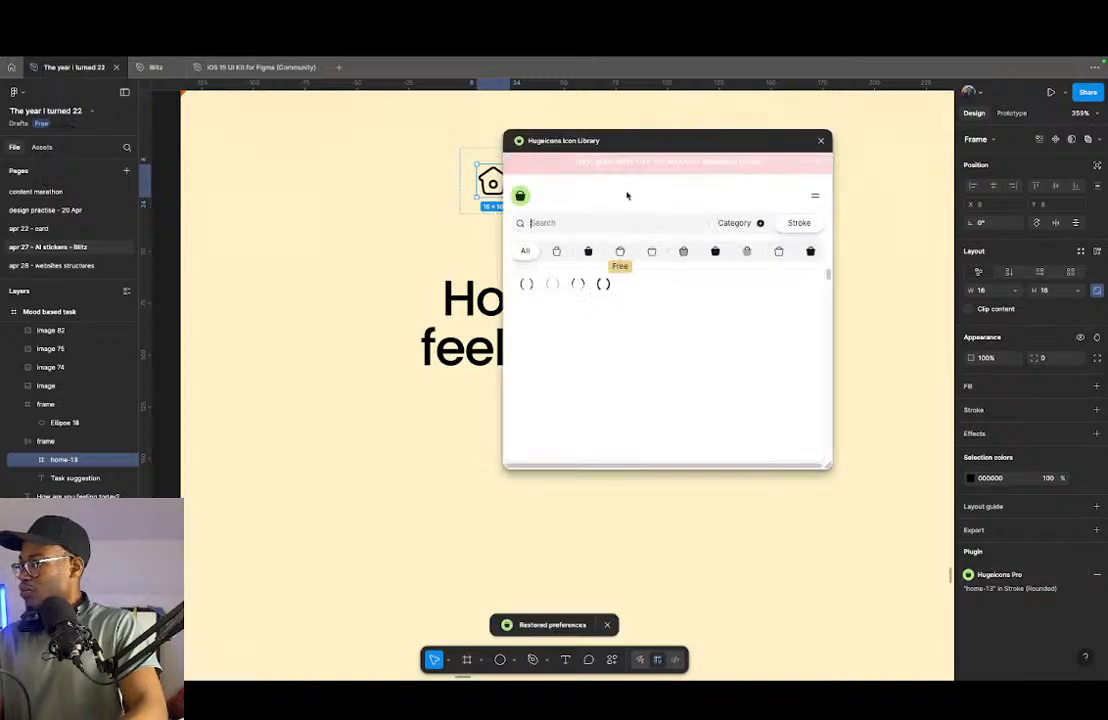
pyautogui.write('bulb')
pyautogui.press('Return')
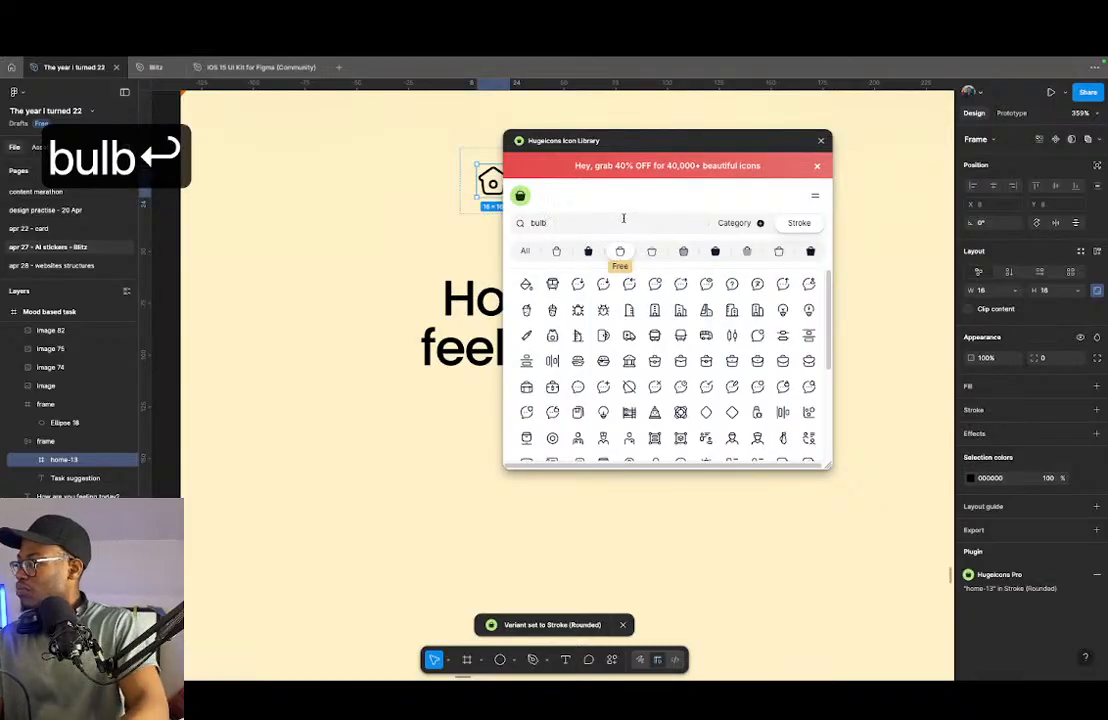
pyautogui.click(603, 285)
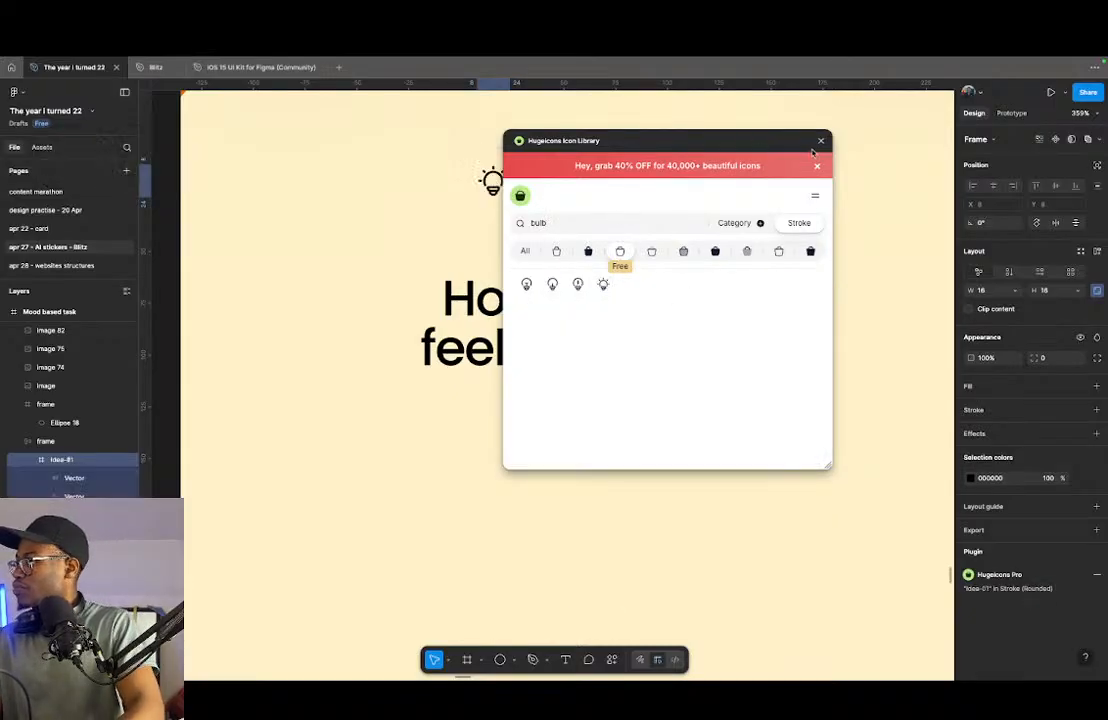
pyautogui.click(821, 143)
# - Recolor the contents of the Task suggestion frame with the page's orange, EC6B15
pyautogui.click(592, 188)
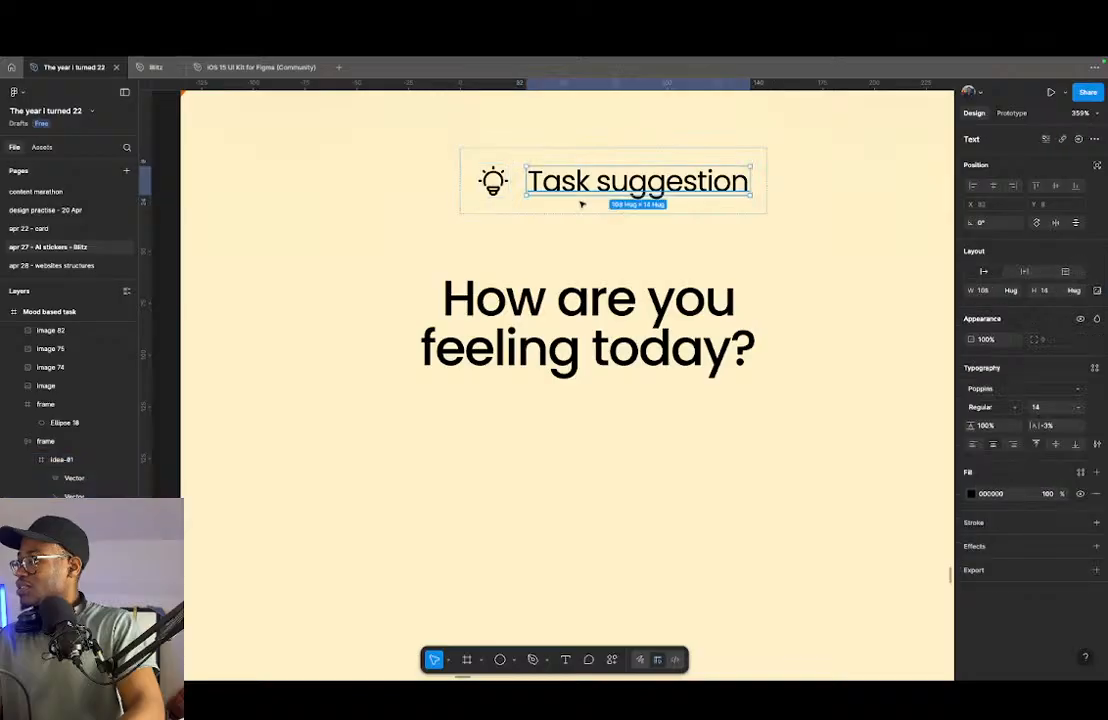
pyautogui.click(603, 218)
pyautogui.click(604, 211)
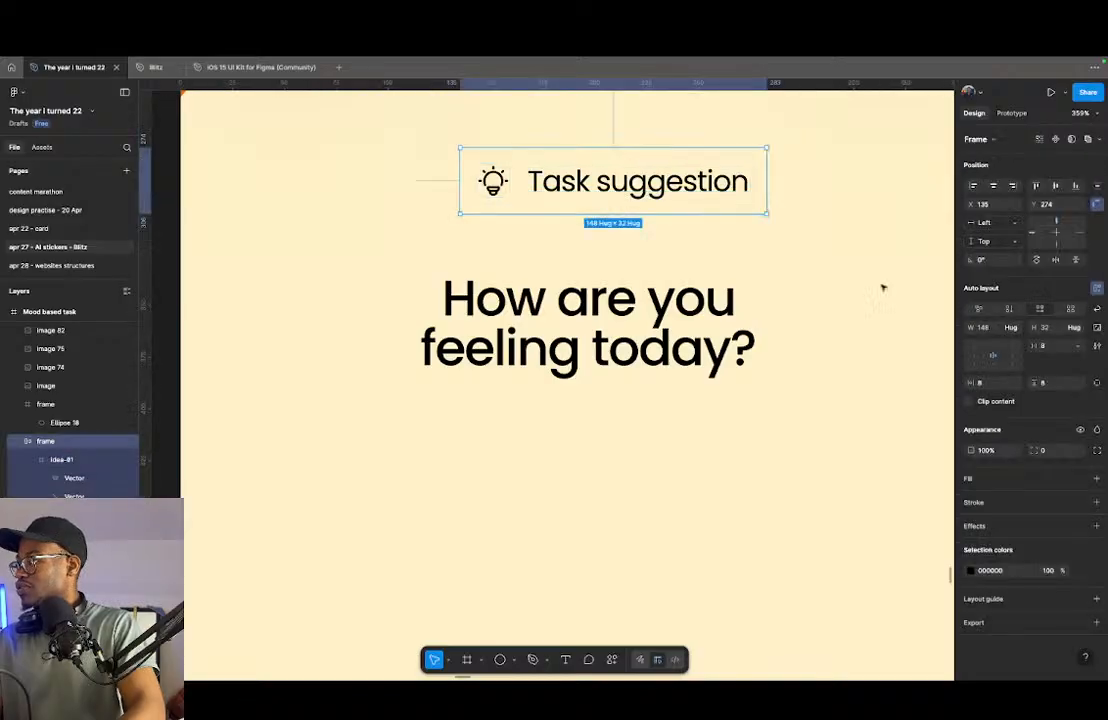
pyautogui.click(969, 570)
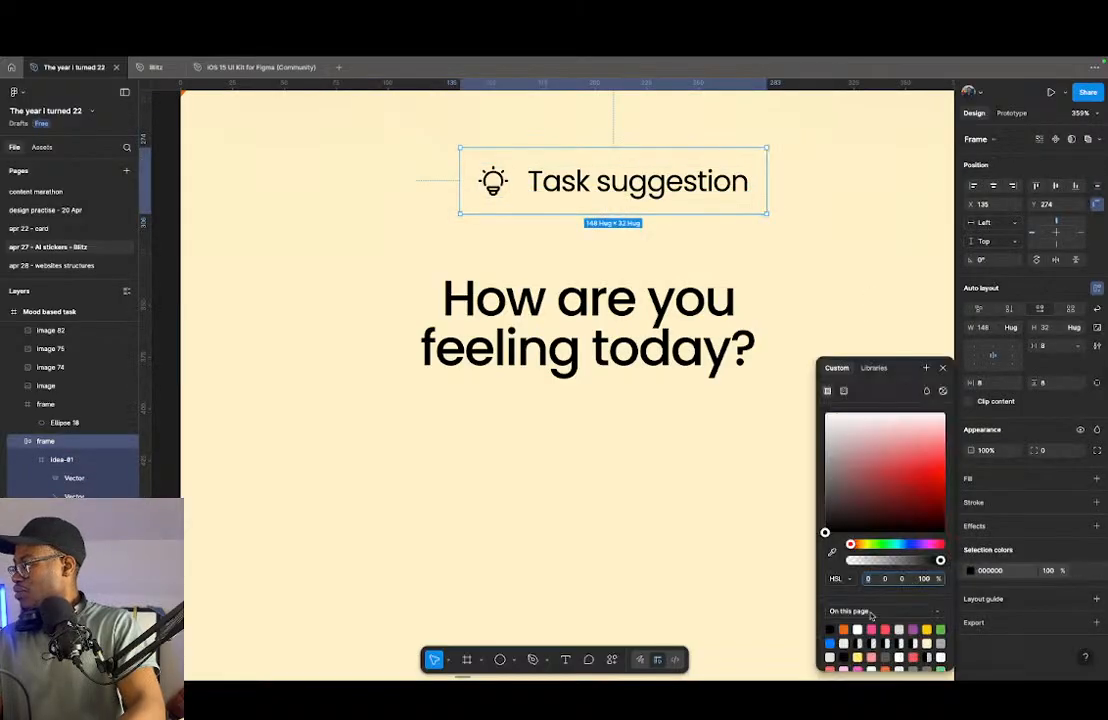
pyautogui.click(843, 628)
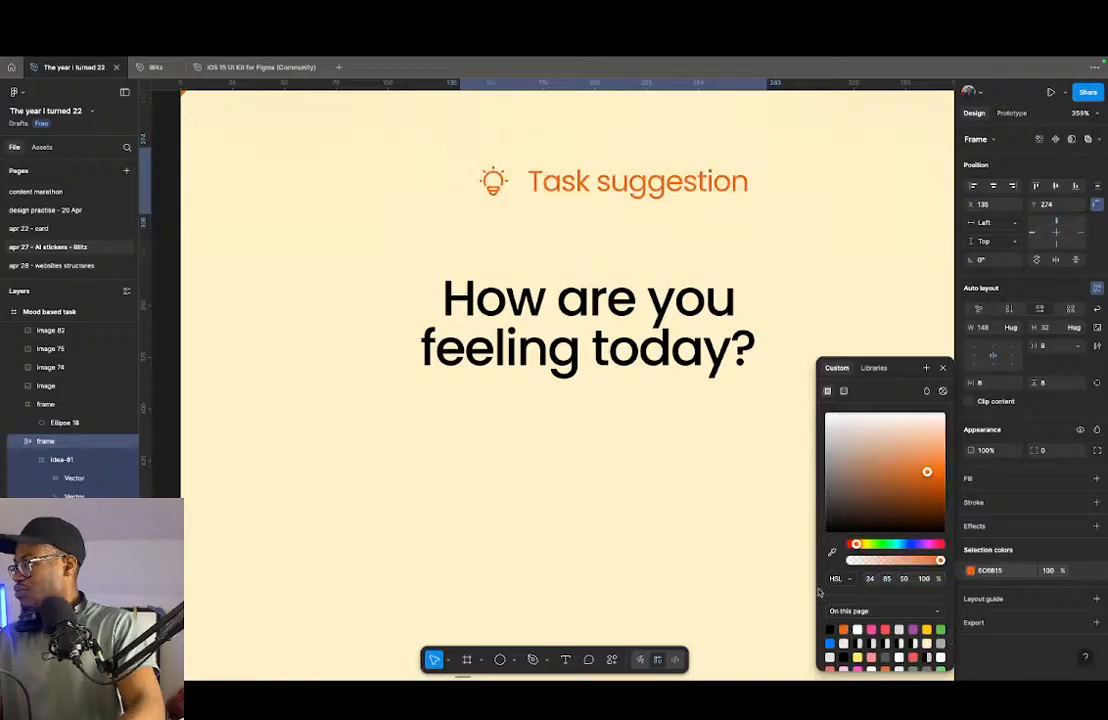
# - Set the Task suggestion text's fill back to black, 000000, leaving the bulb icon orange
pyautogui.doubleClick(668, 186)
pyautogui.click(971, 494)
pyautogui.moveTo(866, 460); pyautogui.dragTo(806, 540)
pyautogui.click(566, 492)
# - Center the Task suggestion label horizontally on the screen and move it down to about Y 298, just above the mood question
pyautogui.scroll(-5, 512, 503)
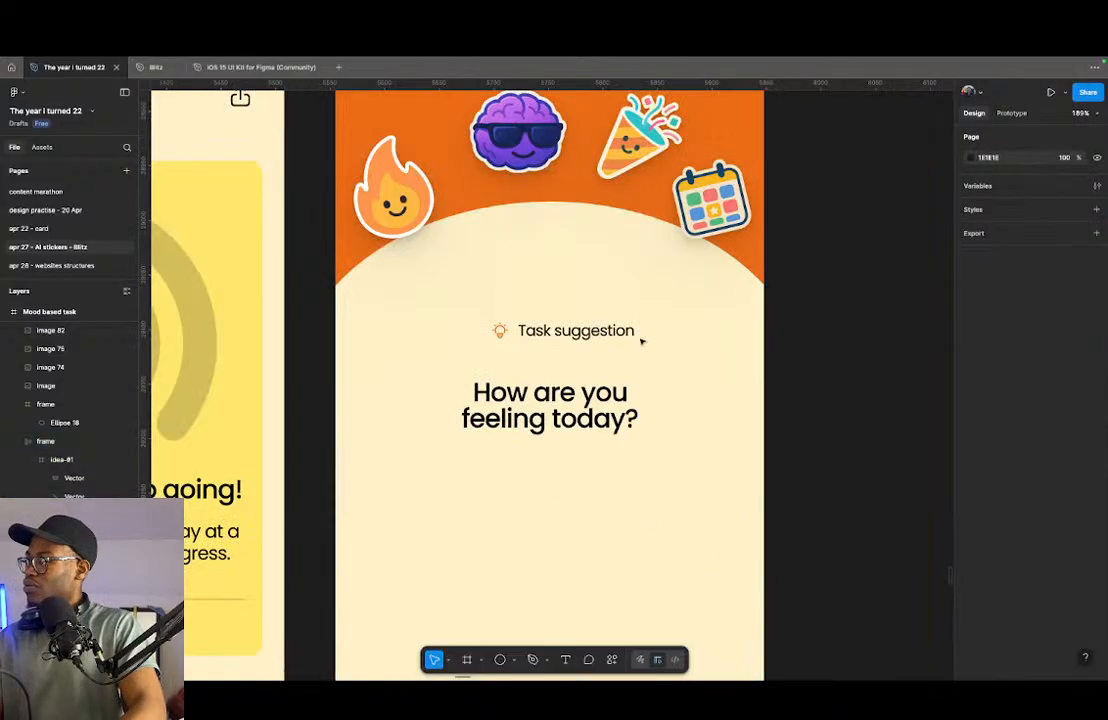
pyautogui.click(584, 333)
pyautogui.scroll(5, 585, 335)
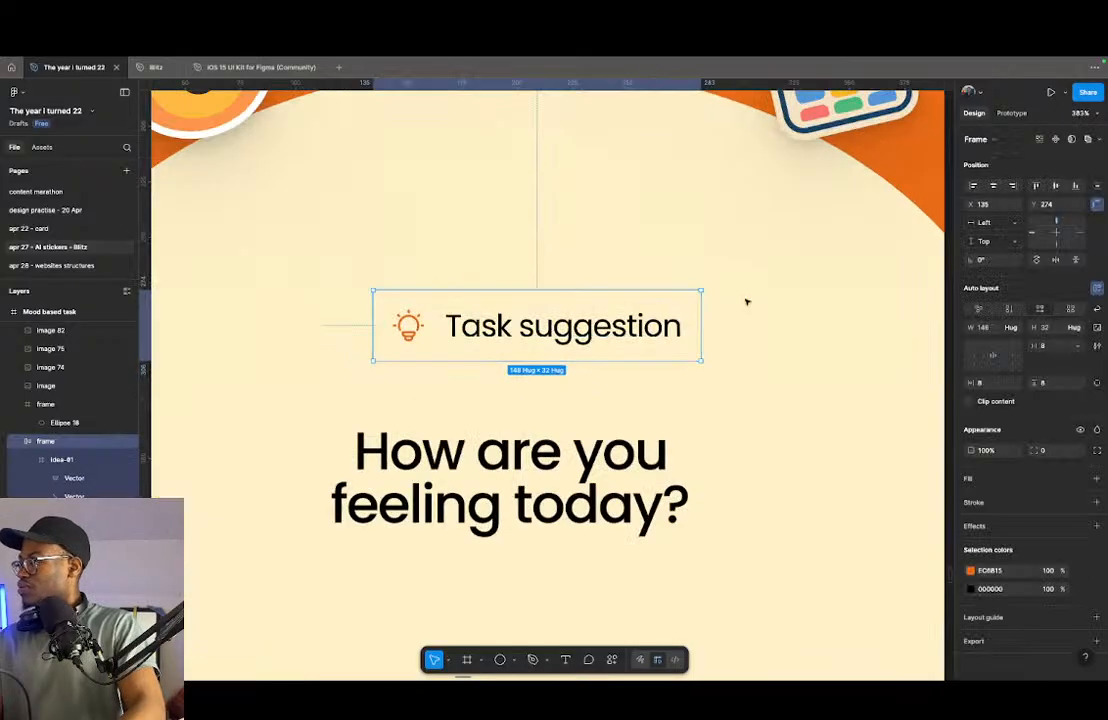
pyautogui.click(999, 188)
pyautogui.moveTo(598, 347); pyautogui.dragTo(592, 380)
# - Wrap the Task suggestion label and the mood question in a vertical auto layout and rename it frame
pyautogui.keyDown('shift'); pyautogui.click(561, 470); pyautogui.keyUp('shift')
pyautogui.hotkey('shift', 'a')
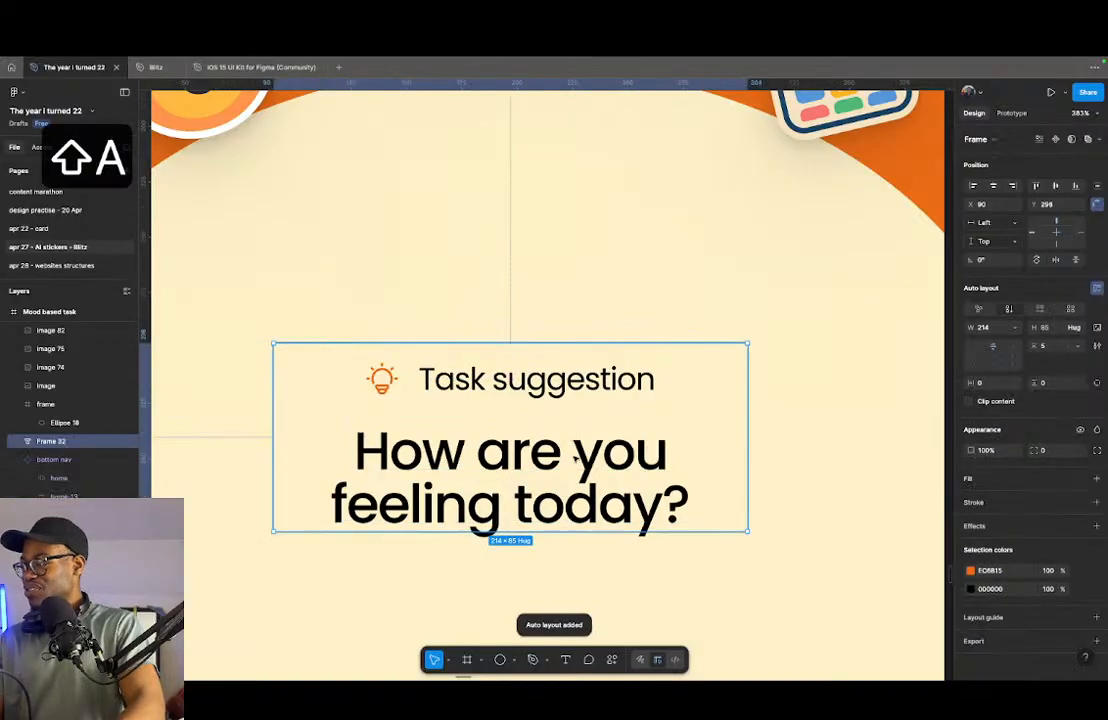
pyautogui.click(561, 472)
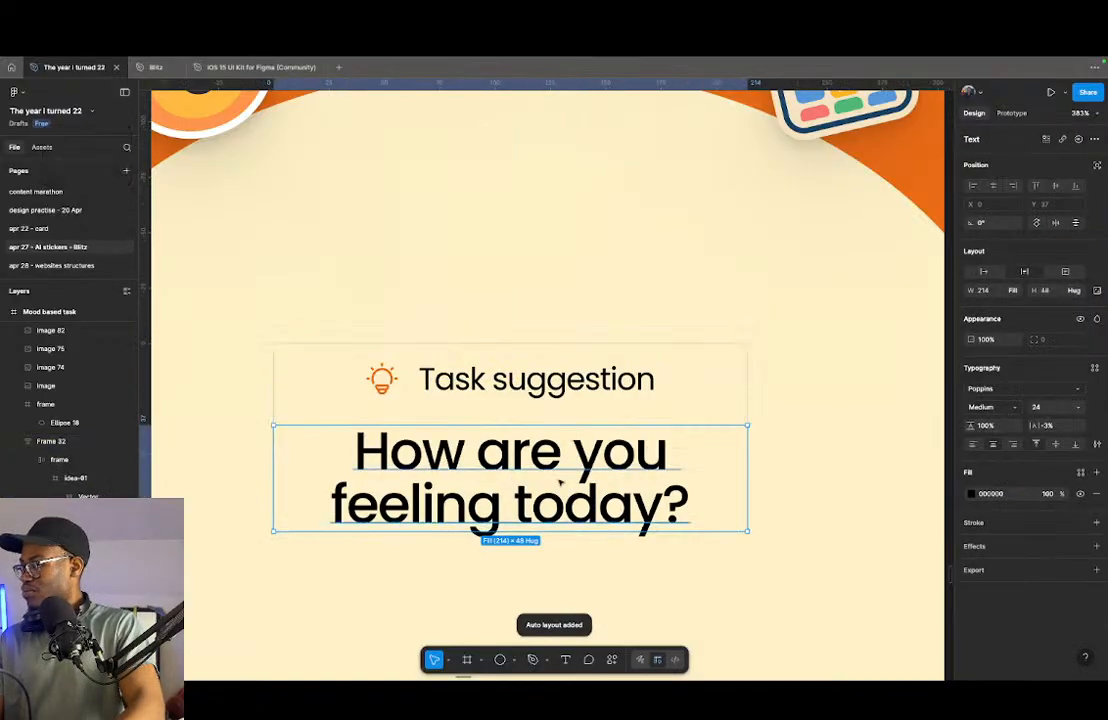
pyautogui.click(717, 378)
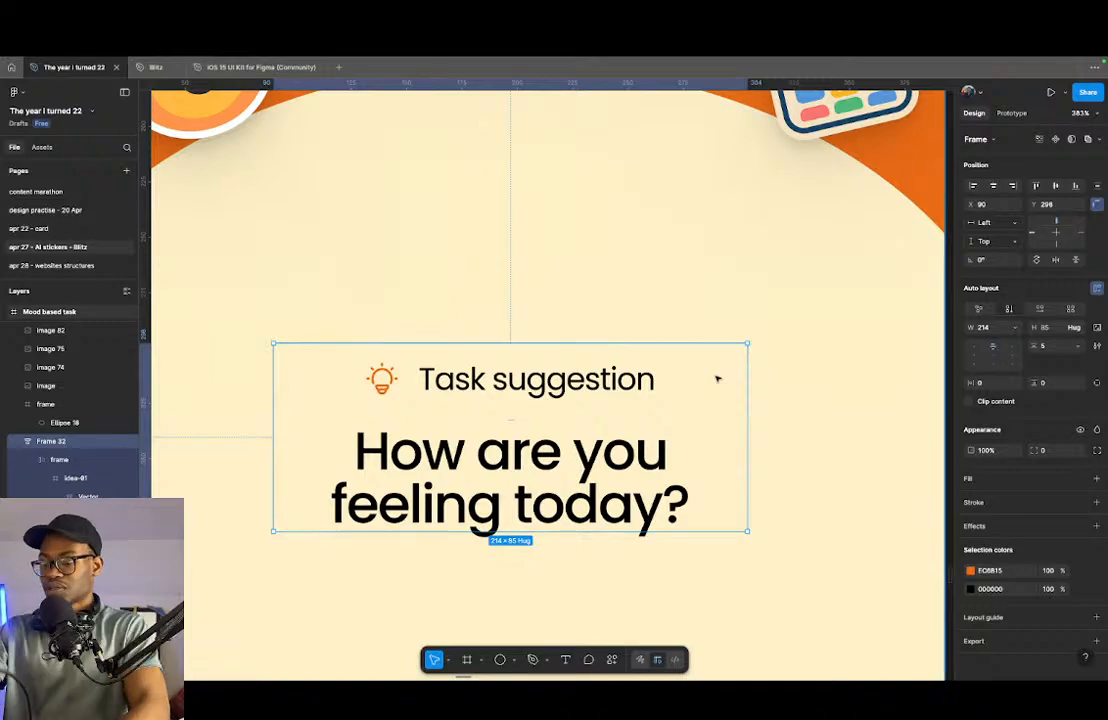
pyautogui.press('super+r')
pyautogui.write('frame')
pyautogui.press('Return')
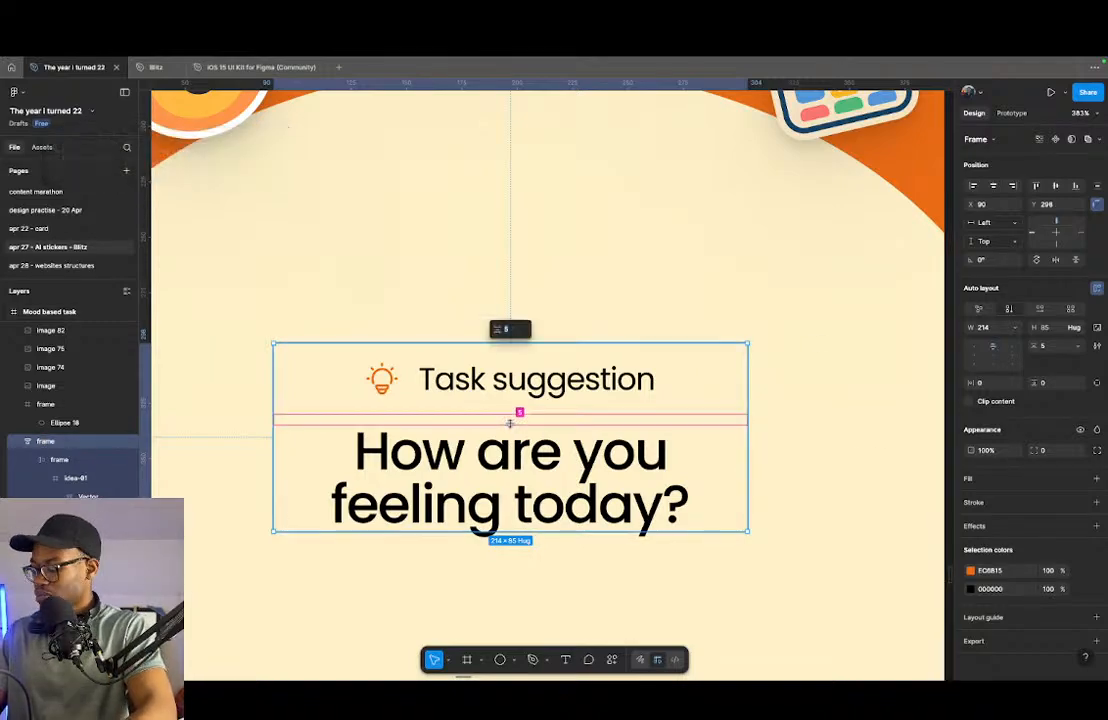
# - Set the auto layout gap between the Task suggestion label and the mood question to 6
pyautogui.press('Down')
pyautogui.press('Down')
pyautogui.press('Down')
pyautogui.press('Down')
pyautogui.press('Down')
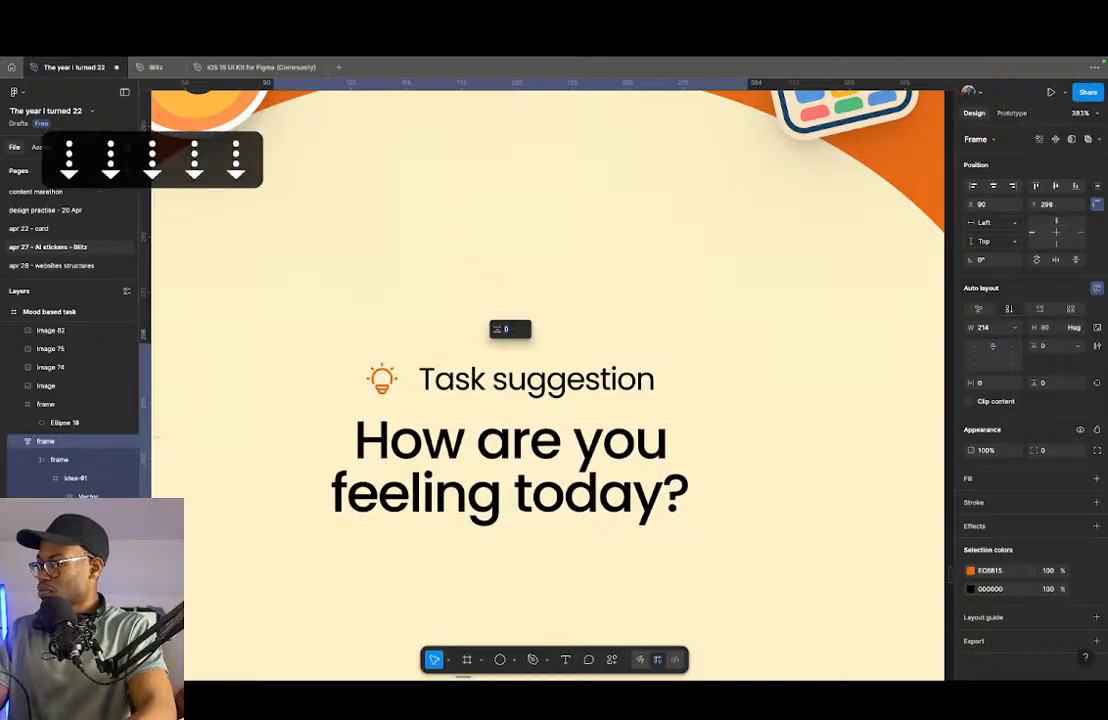
pyautogui.scroll(-5, 483, 418)
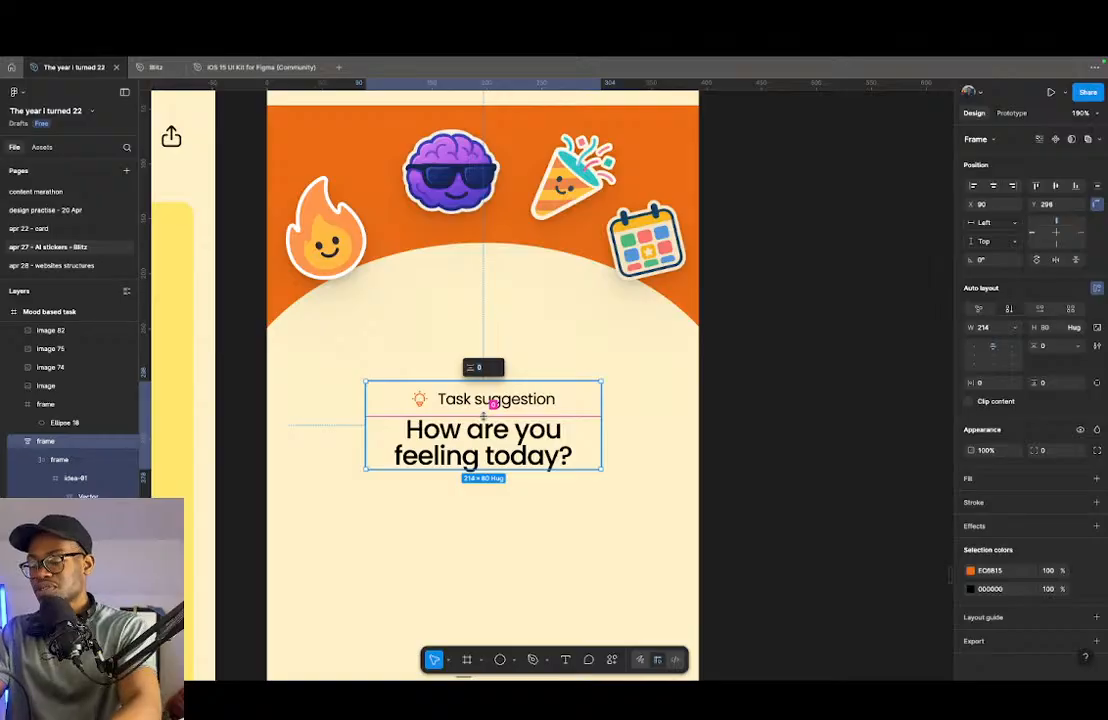
pyautogui.write('6')
pyautogui.press('Return')
pyautogui.scroll(-3, 483, 436)
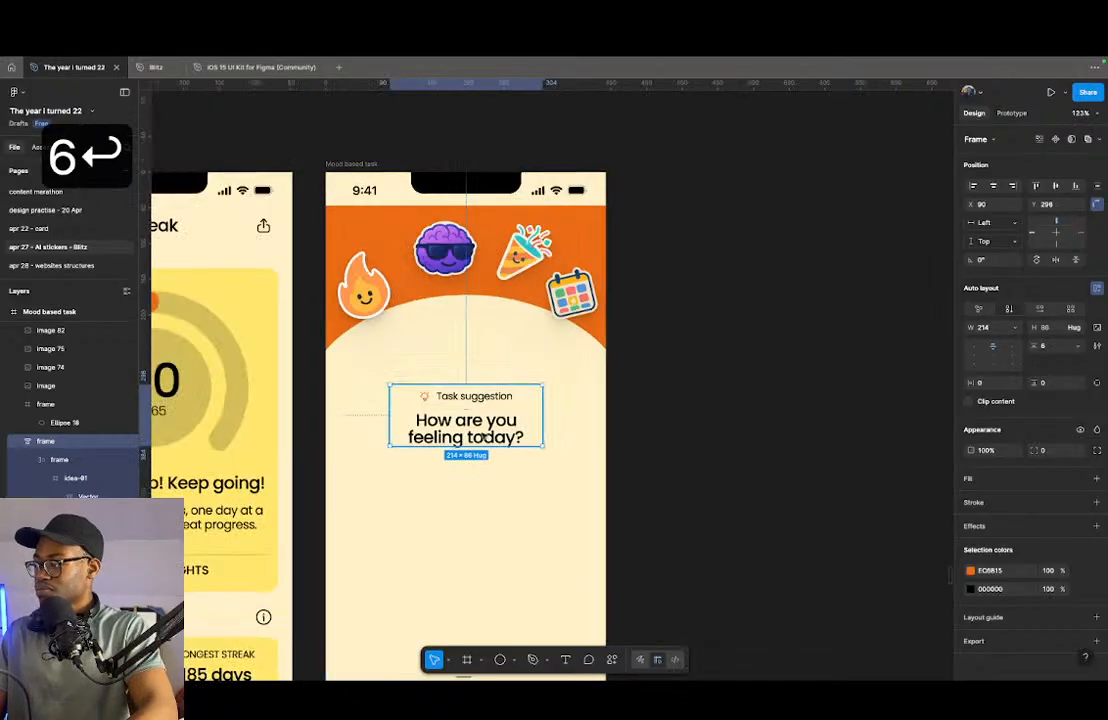
# - Bring the label and question frame to the front and move it up under the header's curve, to about Y 224
pyautogui.press(']')
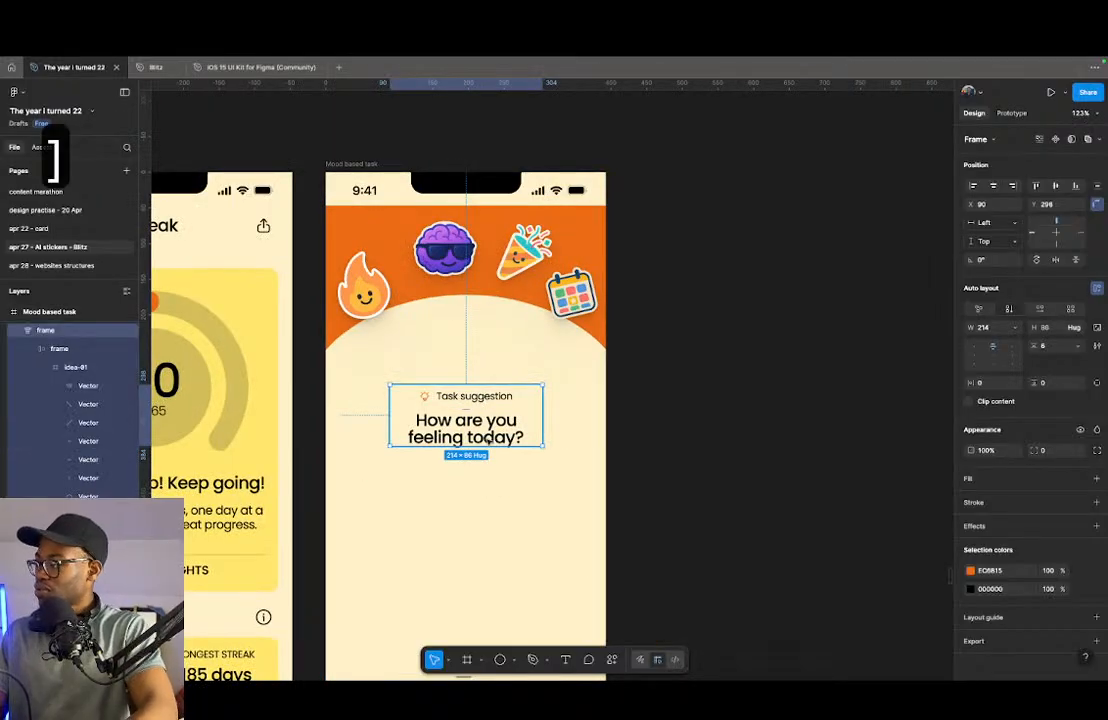
pyautogui.moveTo(489, 438); pyautogui.dragTo(496, 376)
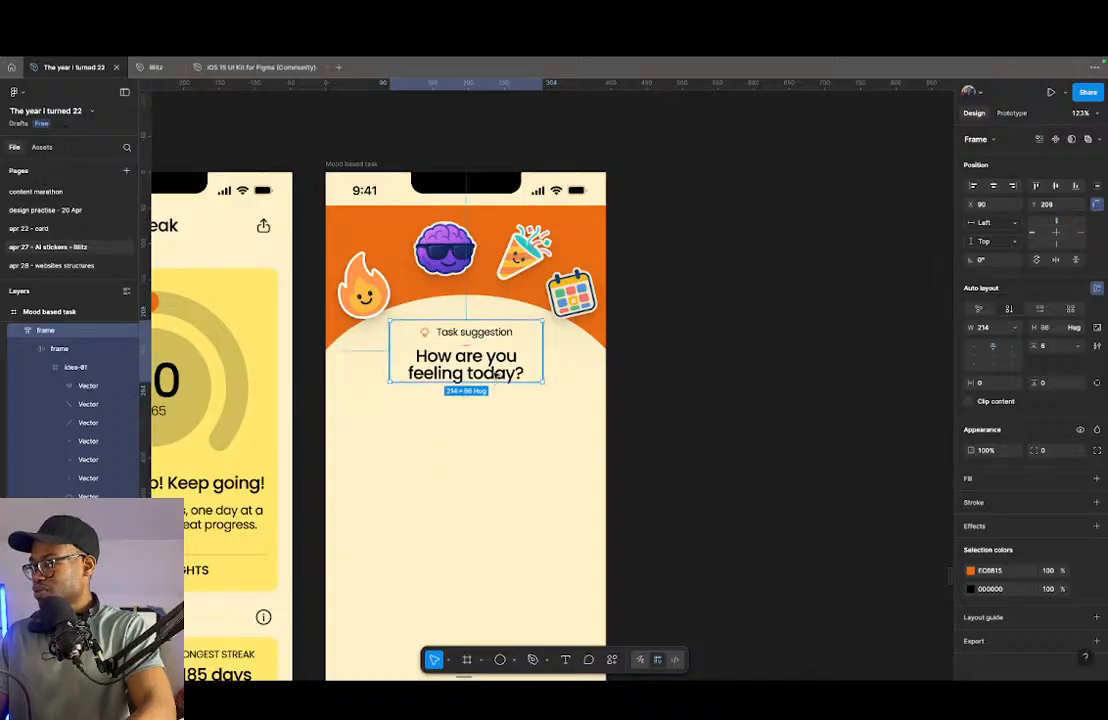
pyautogui.hotkey('shift', 'Down')
pyautogui.hotkey('shift', 'Down')
pyautogui.hotkey('shift', 'Down')
pyautogui.hotkey('shift', 'Down')
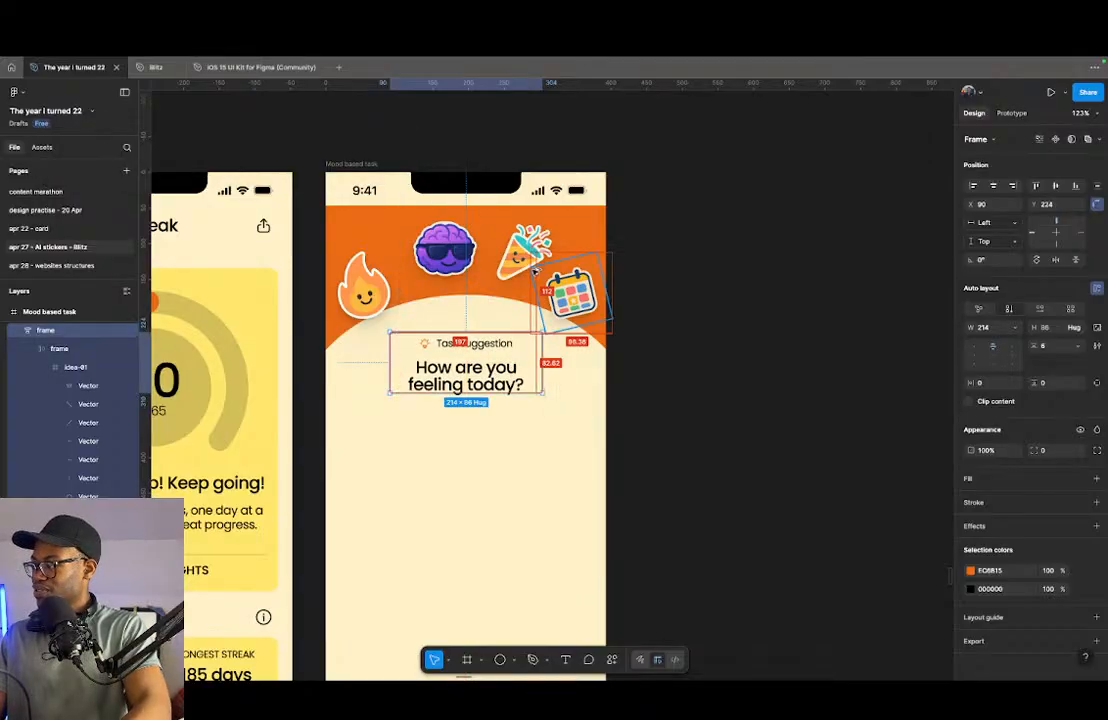
# - Center the label and question frame horizontally with a center constraint and shift it down to Y 227
pyautogui.click(685, 448)
pyautogui.click(508, 371)
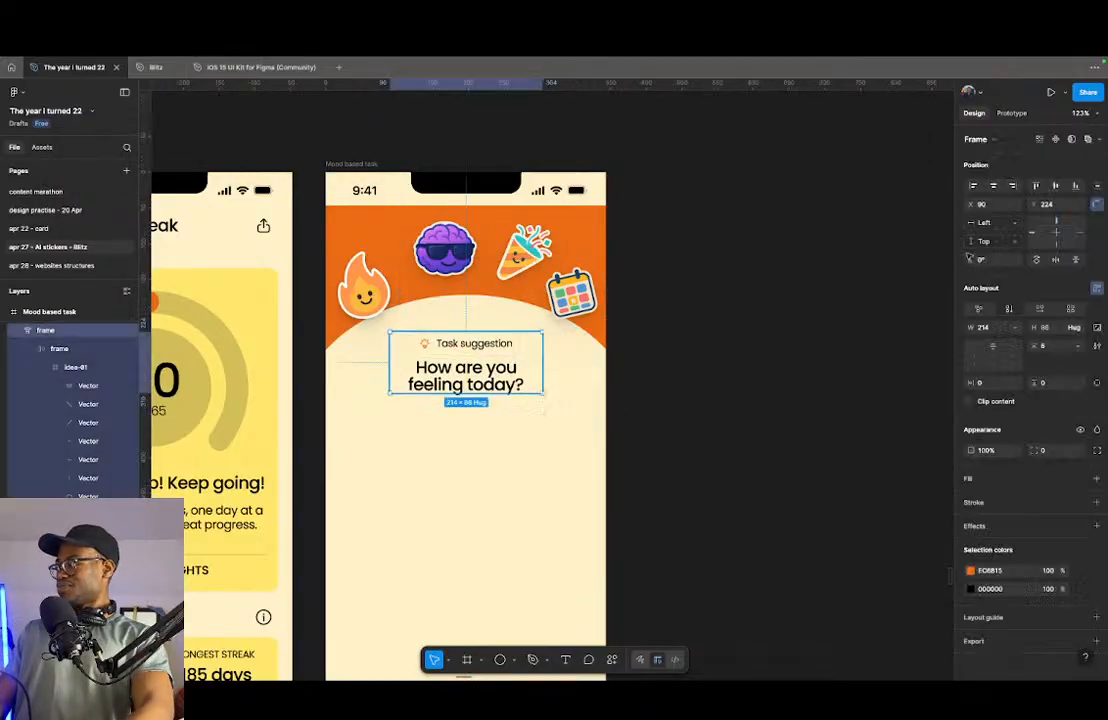
pyautogui.click(992, 186)
pyautogui.moveTo(502, 382)
pyautogui.mouseDown()
pyautogui.moveTo(502, 400)
pyautogui.moveTo(502, 384)
pyautogui.mouseUp()
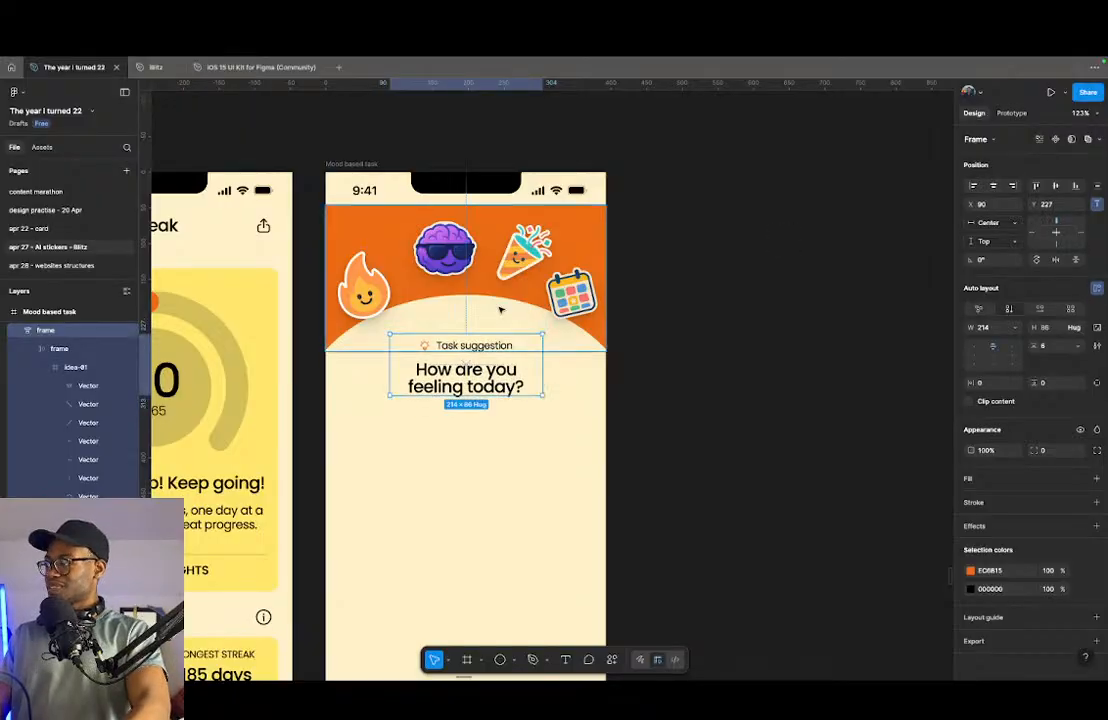
pyautogui.press('alt')
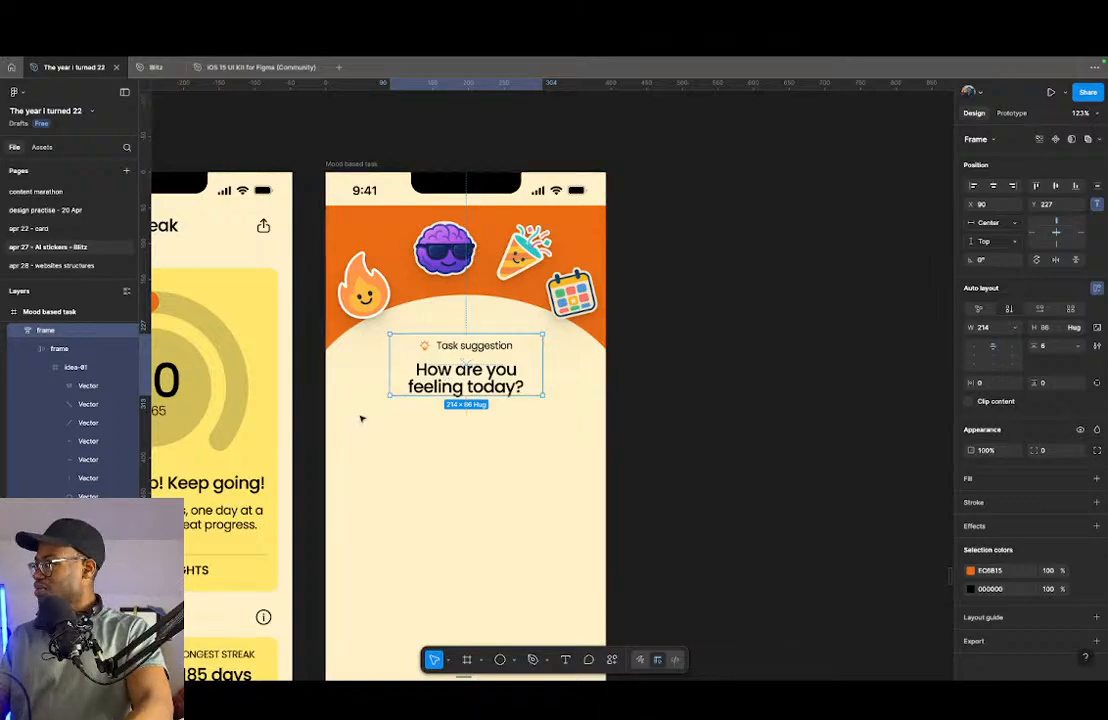
# - Set the label and question frame's width to 215 and recenter it horizontally on the screen
pyautogui.click(993, 330)
pyautogui.press('Up')
pyautogui.press('Up')
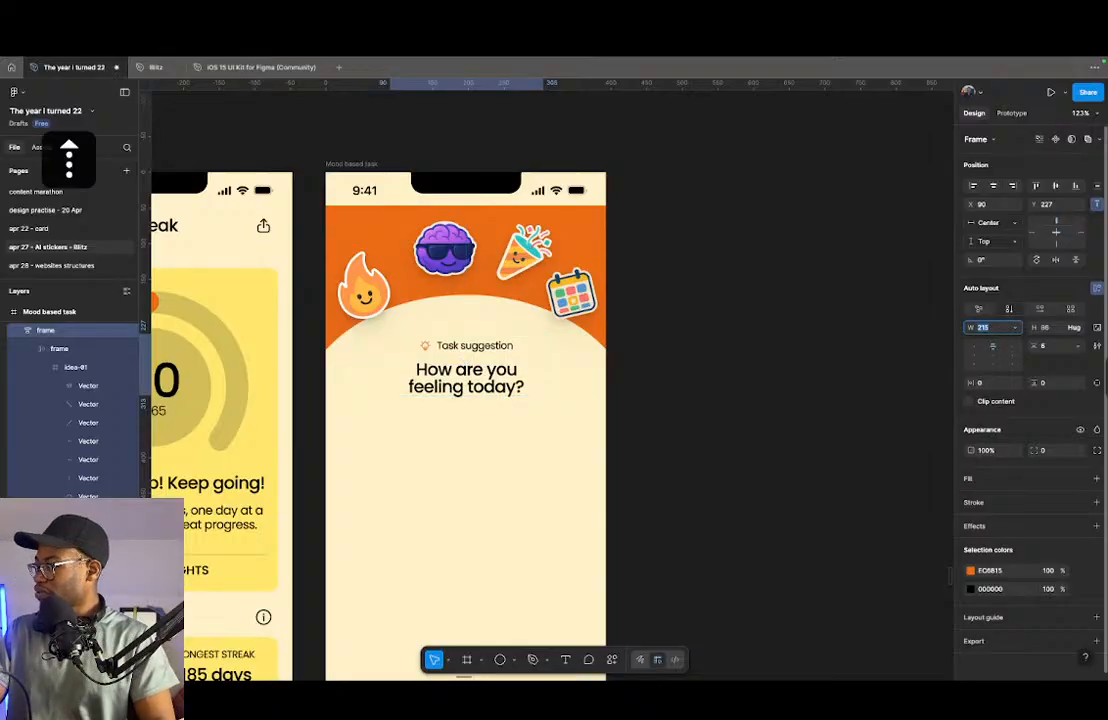
pyautogui.click(996, 186)
pyautogui.press('alt')
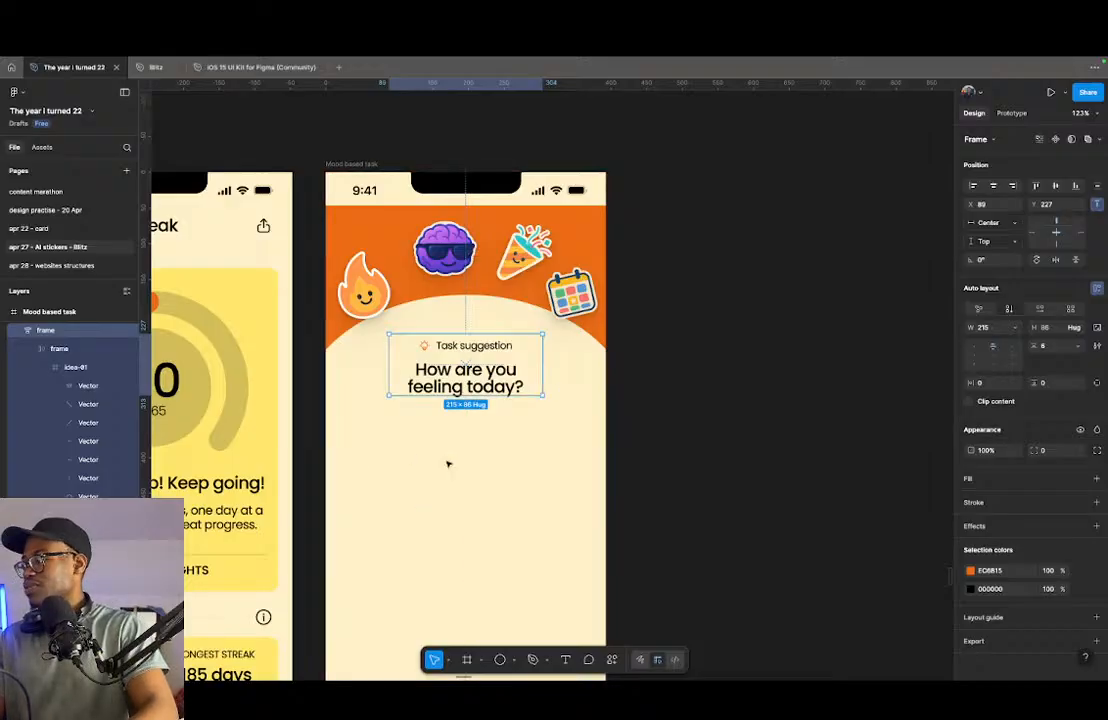
pyautogui.click(627, 417)
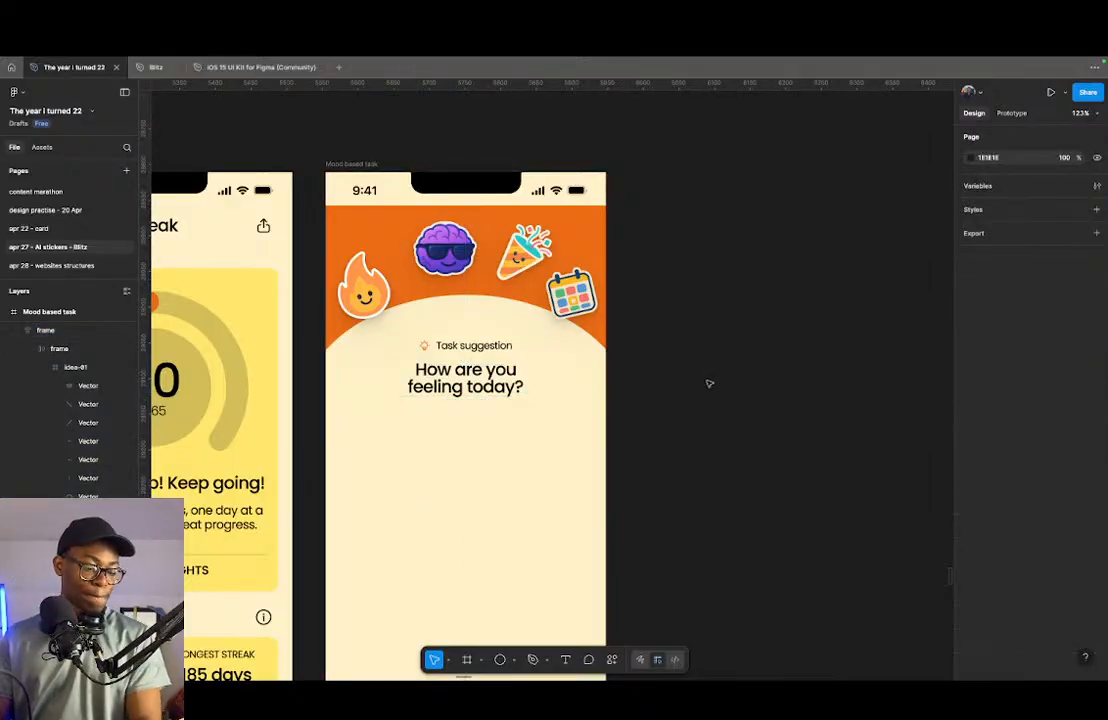
# - Examine the collected mobile app references, including the goal tracker, Edit Task and How We Feel screens, for mood and task layouts
pyautogui.scroll(-15, 586, 435)
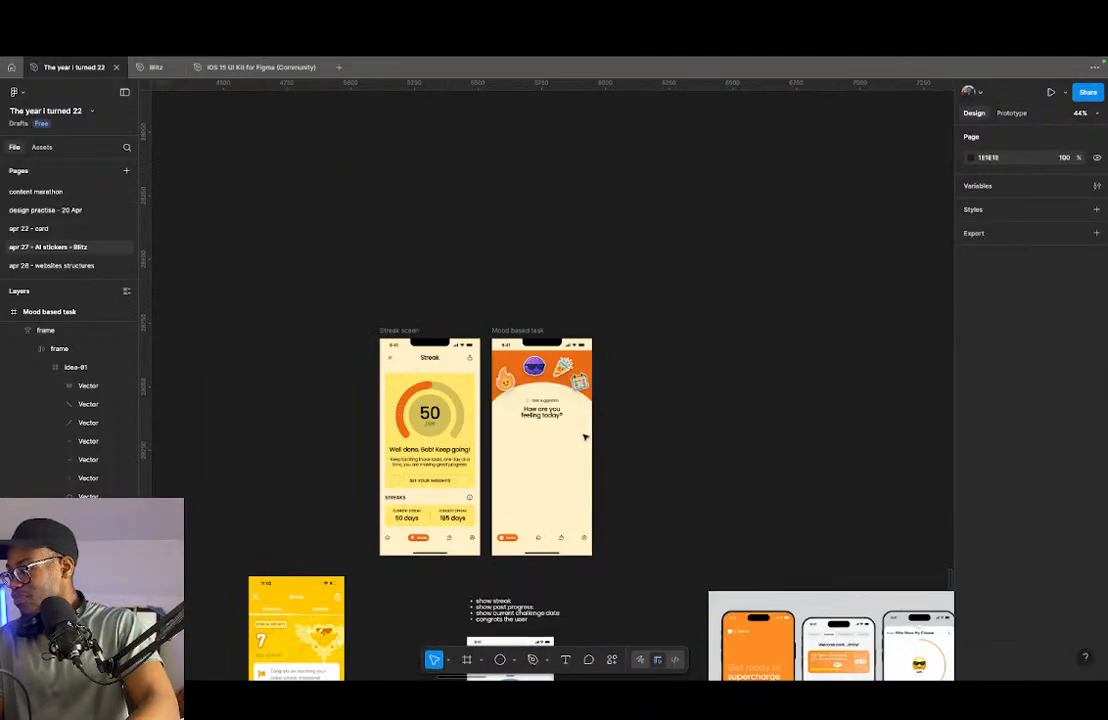
pyautogui.scroll(5, 683, 425)
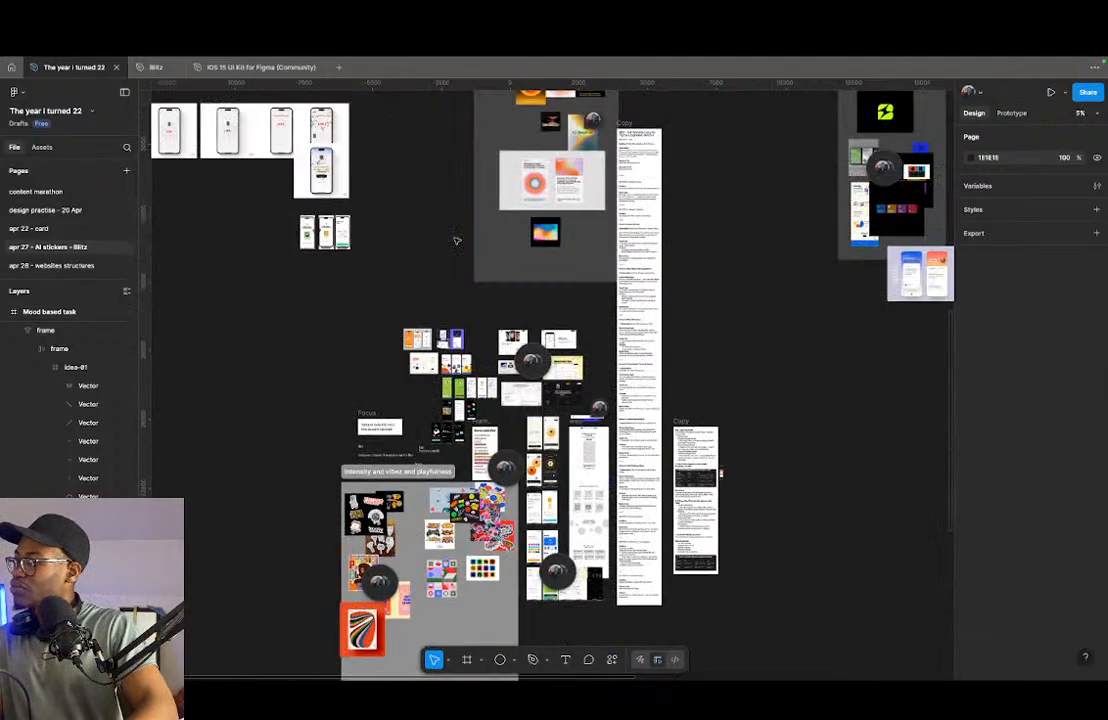
pyautogui.scroll(8, 669, 324)
pyautogui.scroll(10, 472, 208)
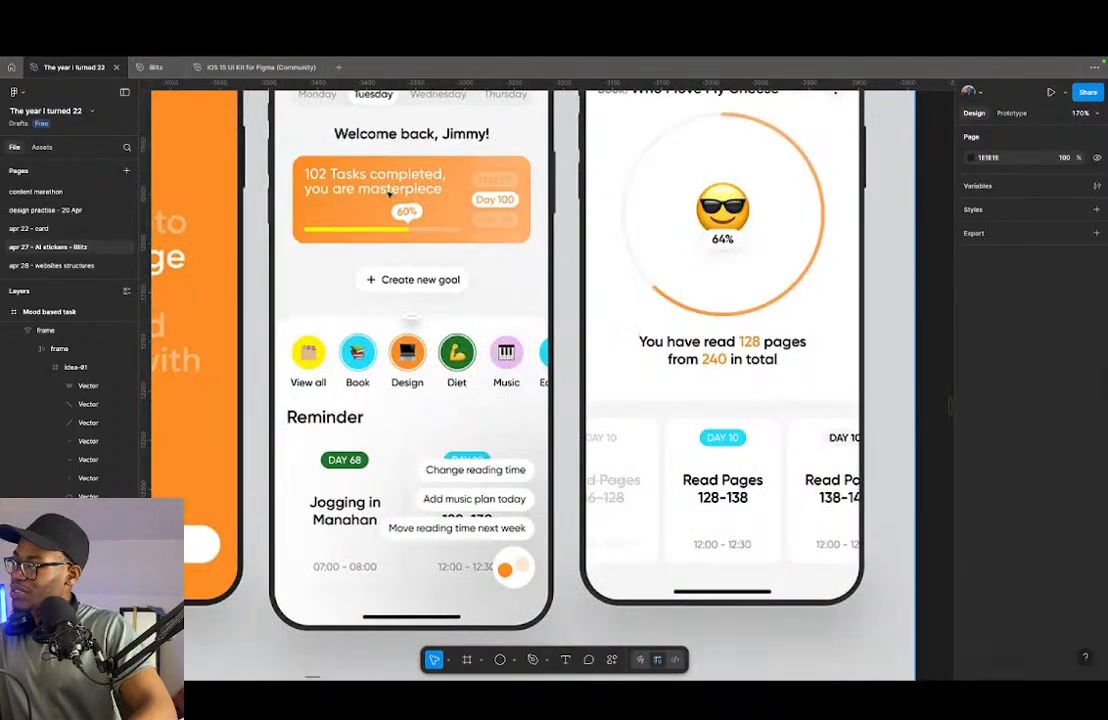
pyautogui.scroll(-10, 301, 438)
pyautogui.scroll(4, 497, 414)
pyautogui.scroll(-10, 497, 414)
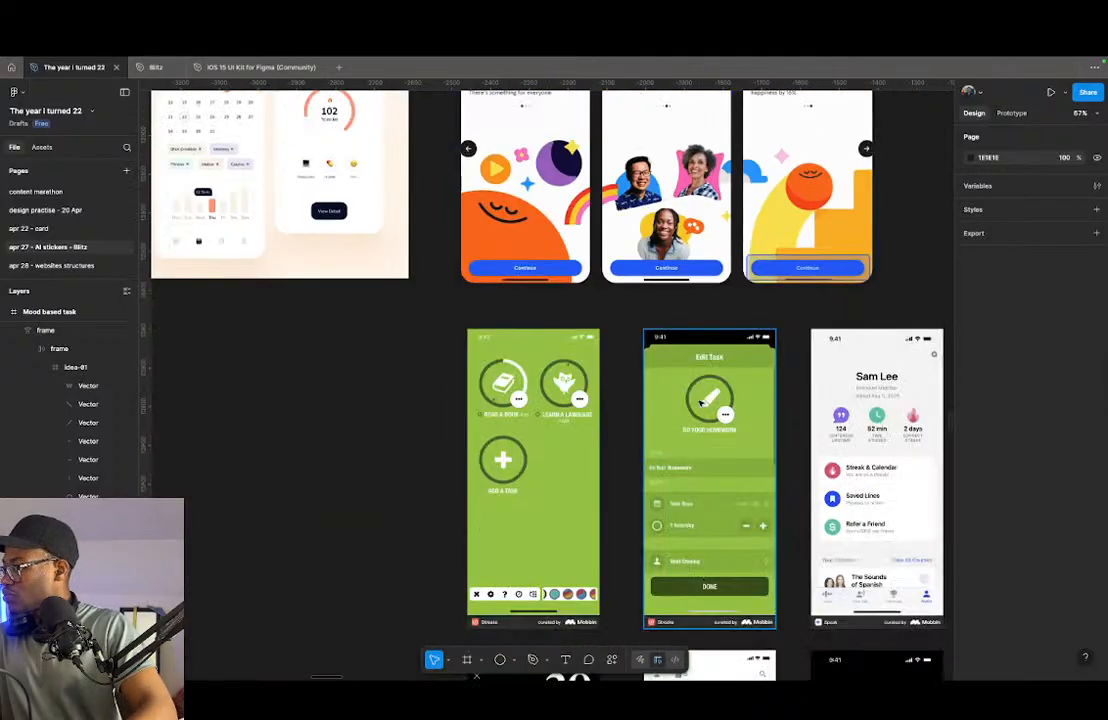
pyautogui.scroll(-8, 590, 387)
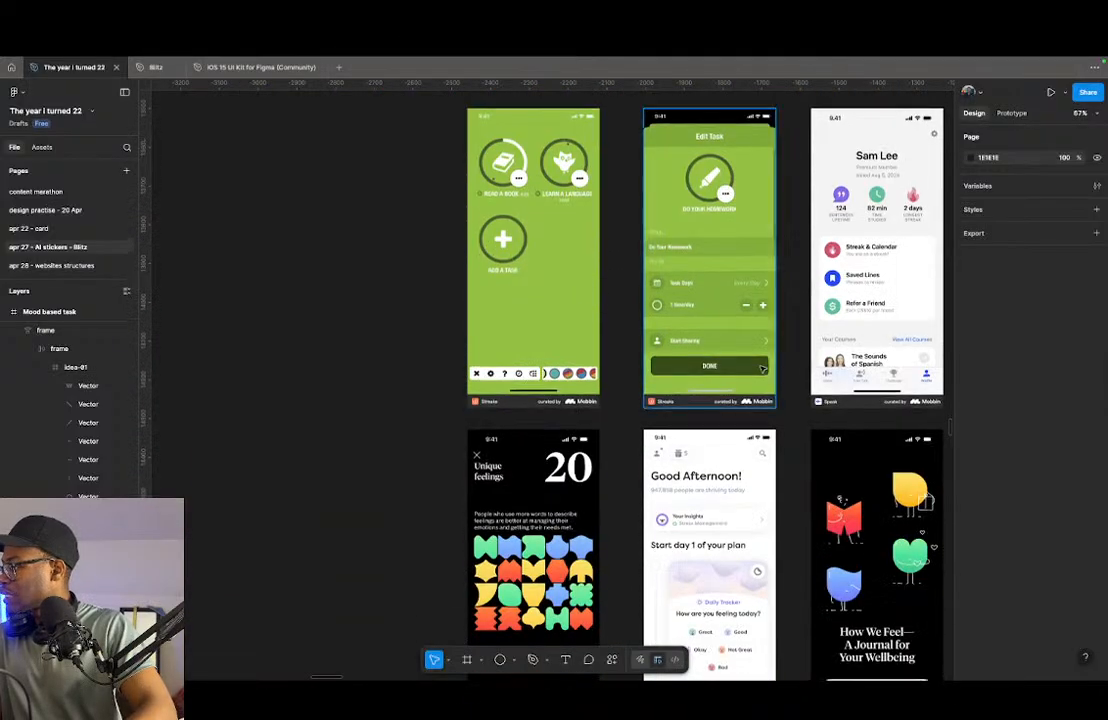
pyautogui.scroll(-6, 674, 428)
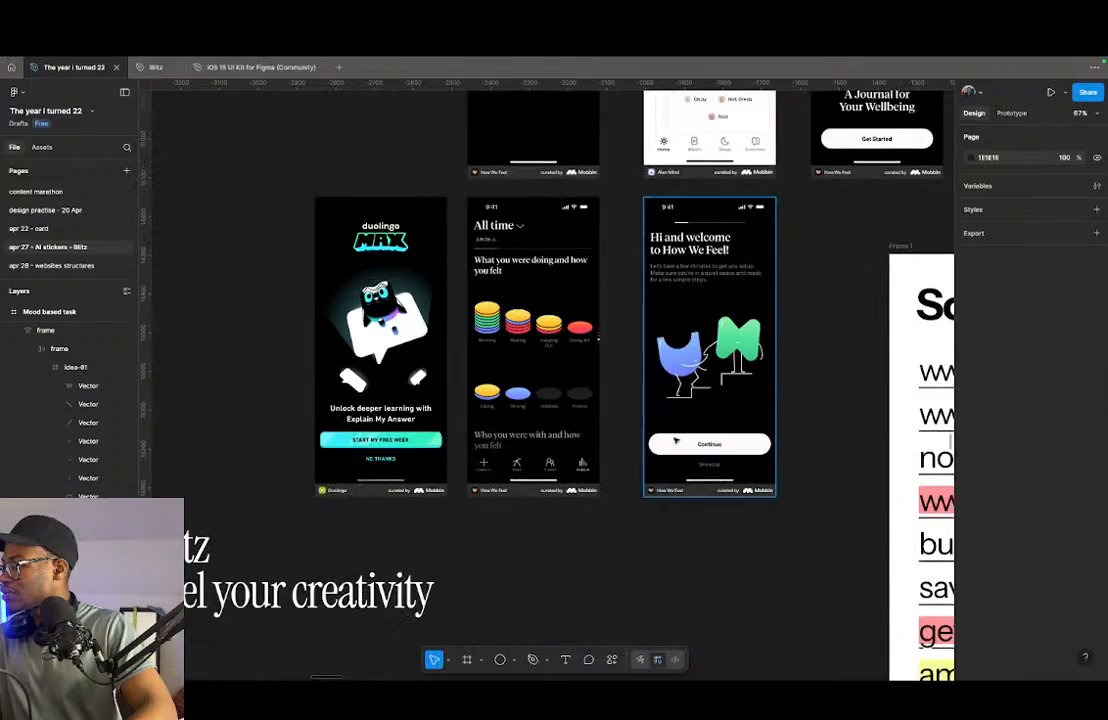
pyautogui.scroll(5, 425, 367)
pyautogui.scroll(3, 425, 367)
pyautogui.scroll(-5, 376, 403)
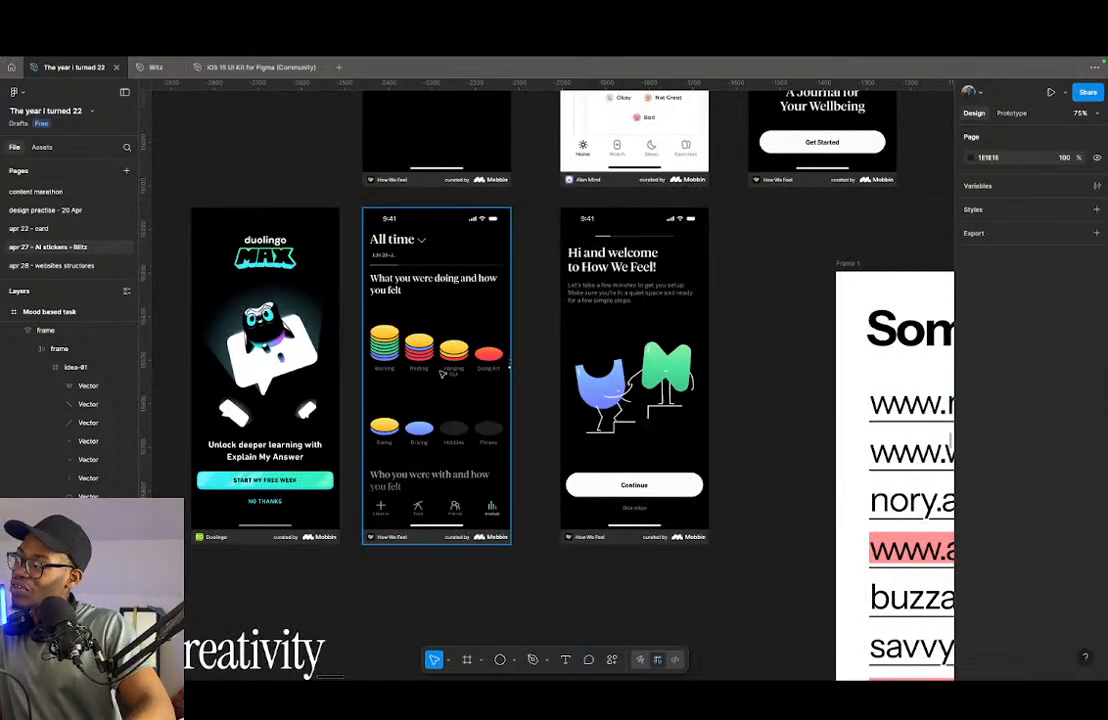
pyautogui.scroll(5, 492, 428)
pyautogui.scroll(-4, 410, 420)
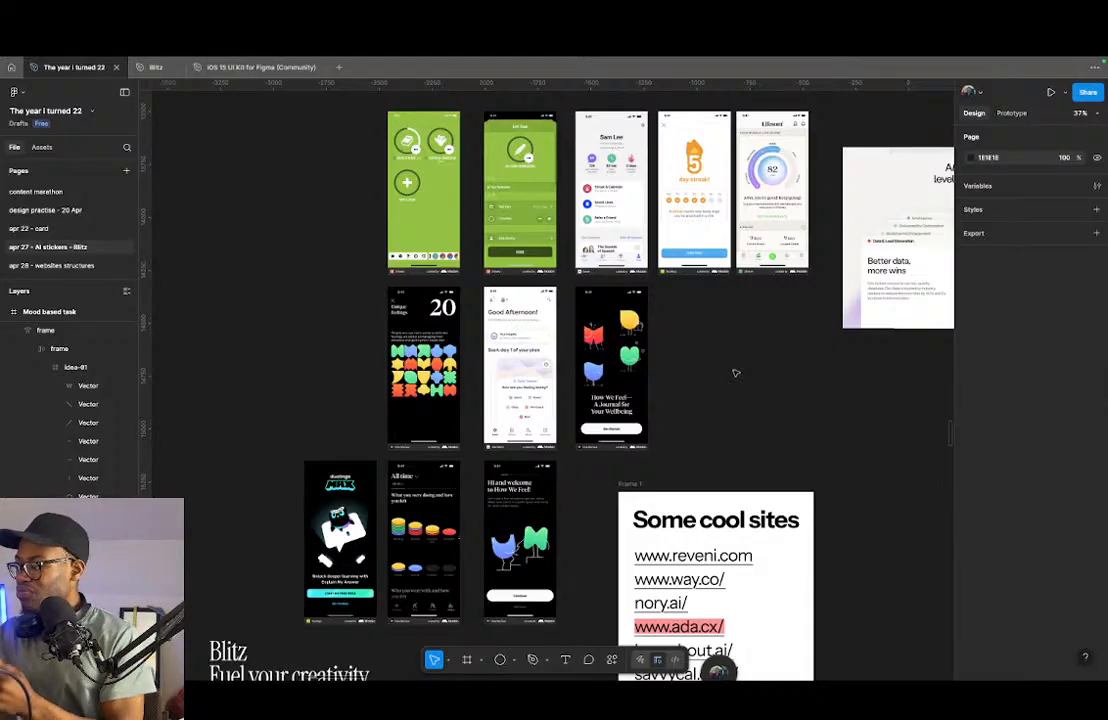
# - Examine the sticker moodboard and the habit and day-streak reference screens, and return to the Mood based task screen
pyautogui.scroll(-5, 715, 347)
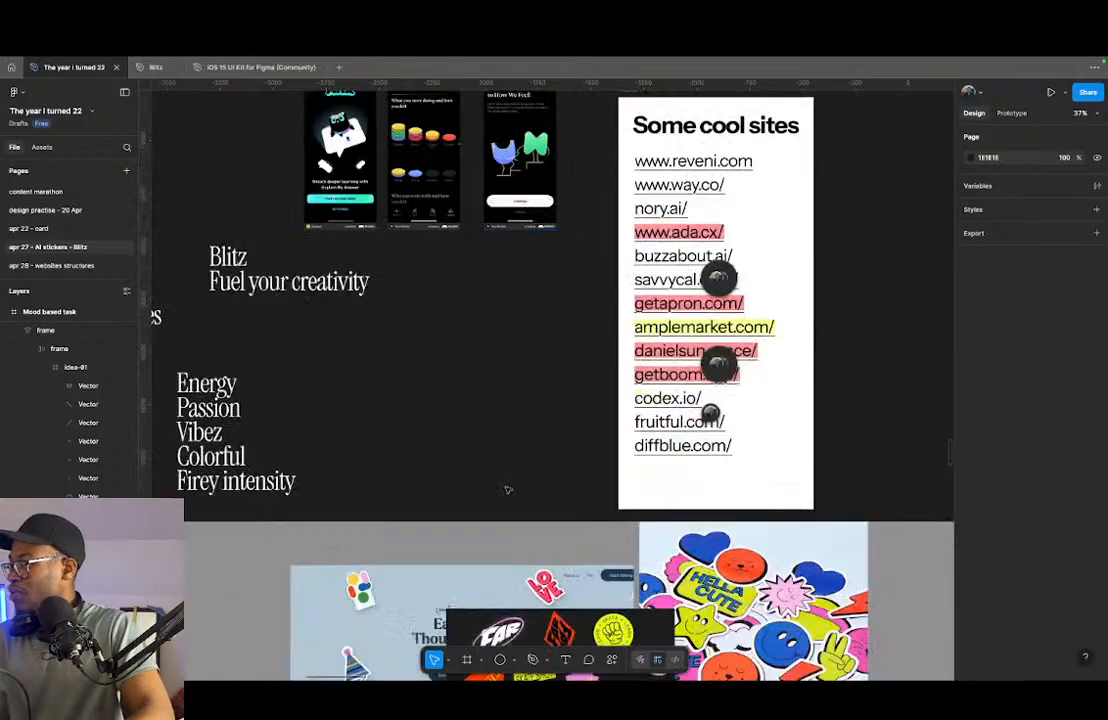
pyautogui.scroll(-10, 506, 487)
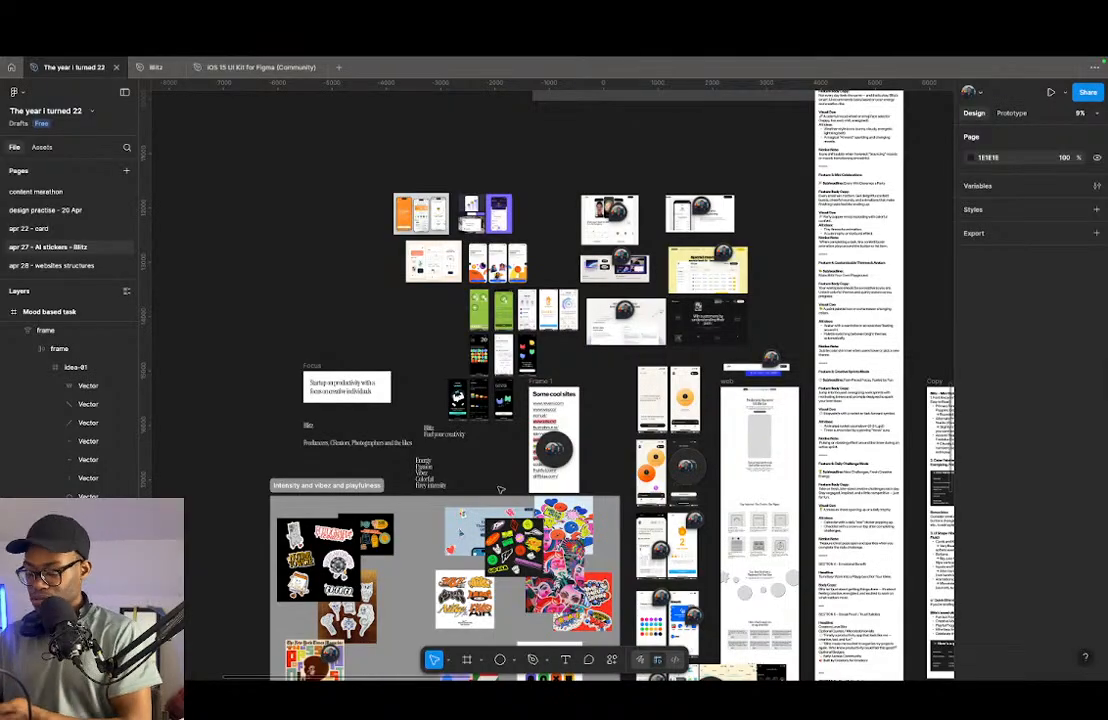
pyautogui.scroll(-3, 501, 490)
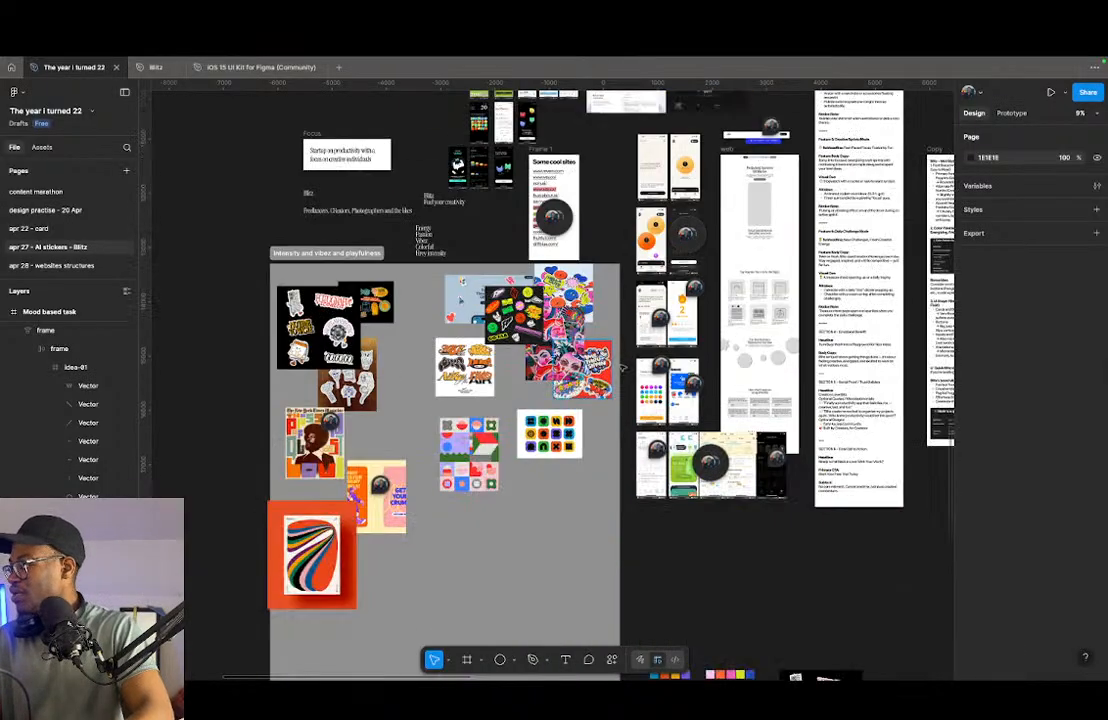
pyautogui.scroll(3, 501, 490)
pyautogui.press('x')
pyautogui.press('x')
pyautogui.scroll(-4, 659, 409)
pyautogui.scroll(12, 658, 486)
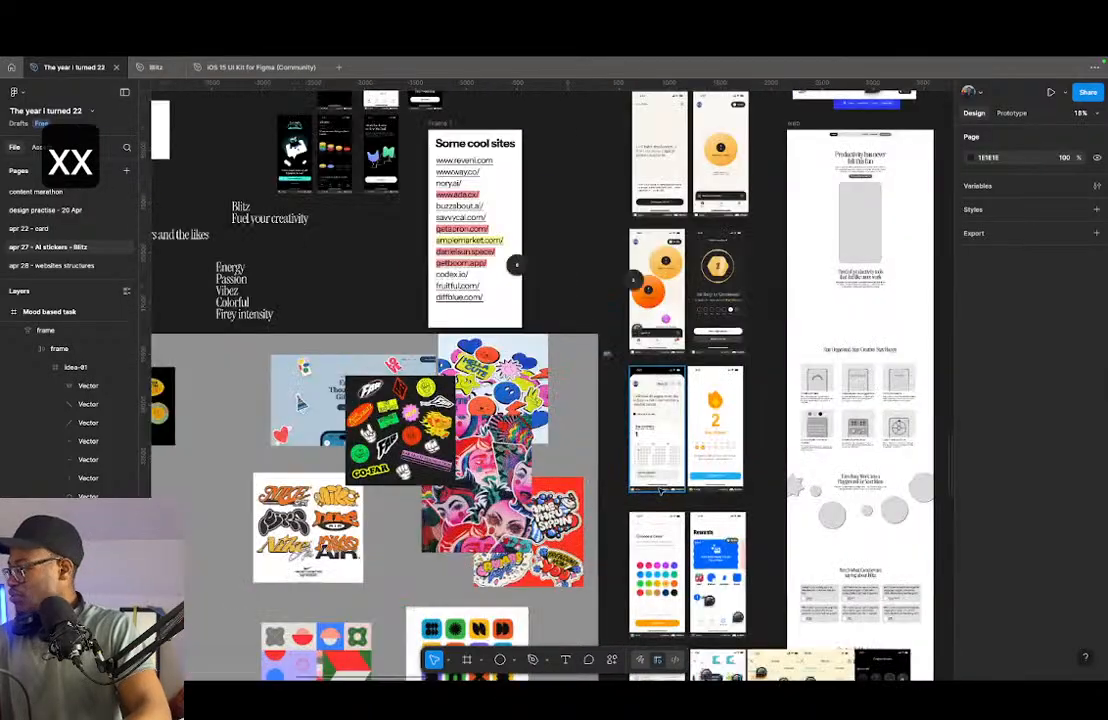
pyautogui.moveTo(668, 366)
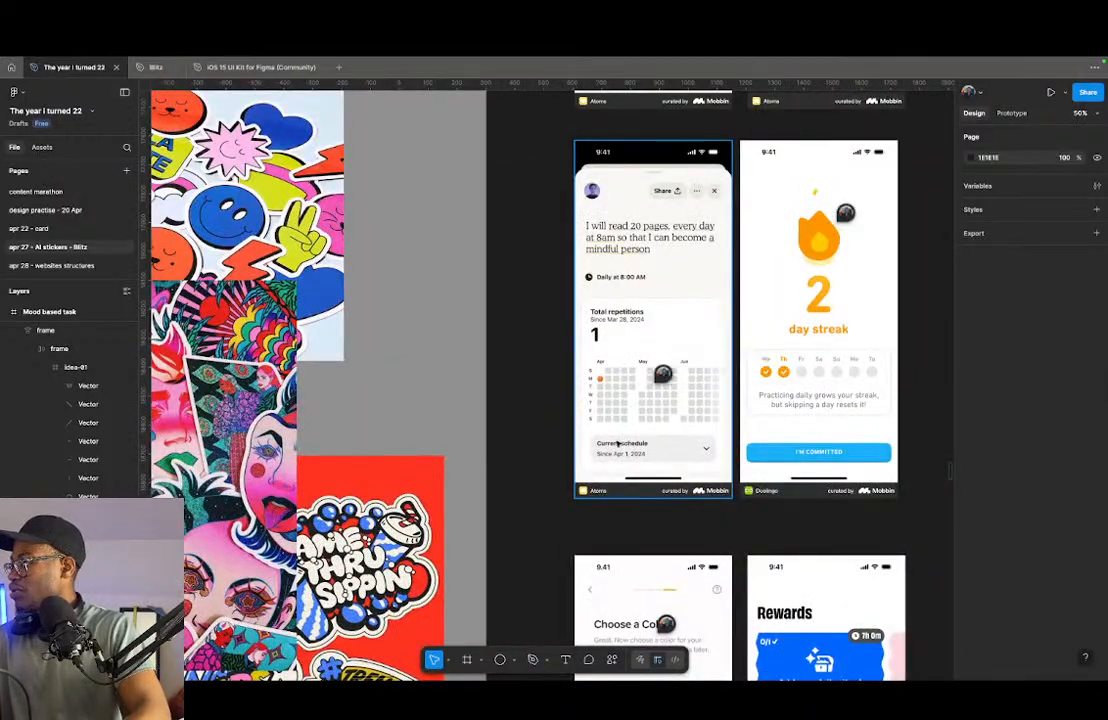
pyautogui.scroll(-6, 568, 335)
pyautogui.scroll(-4, 571, 390)
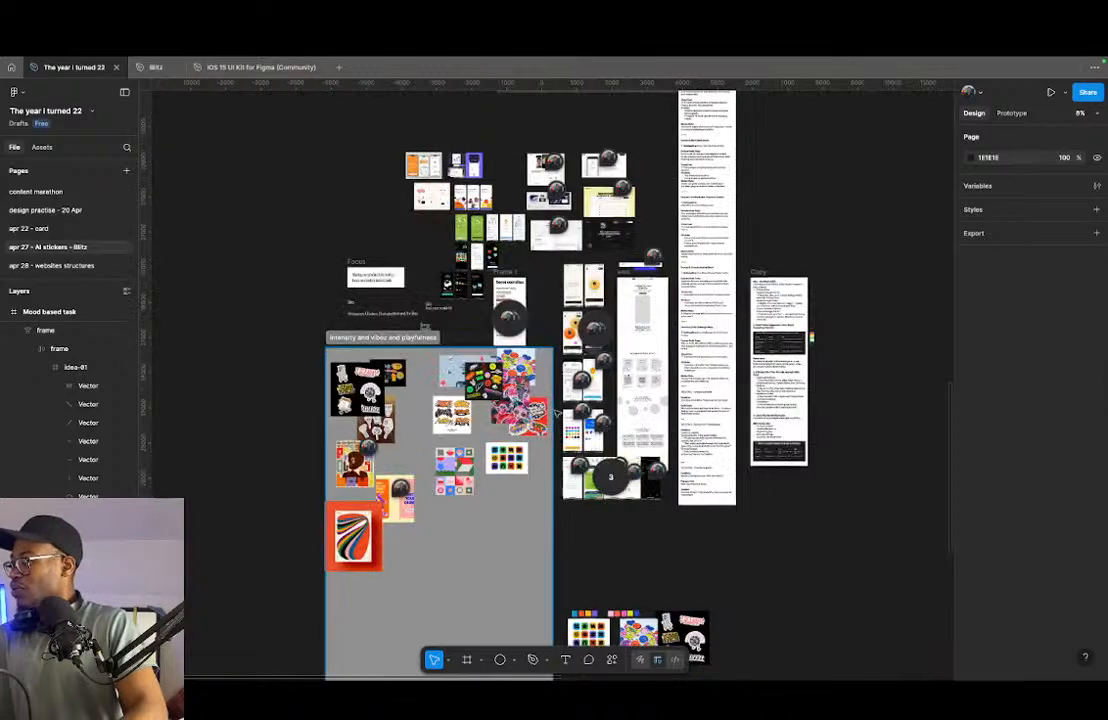
pyautogui.scroll(-5, 564, 450)
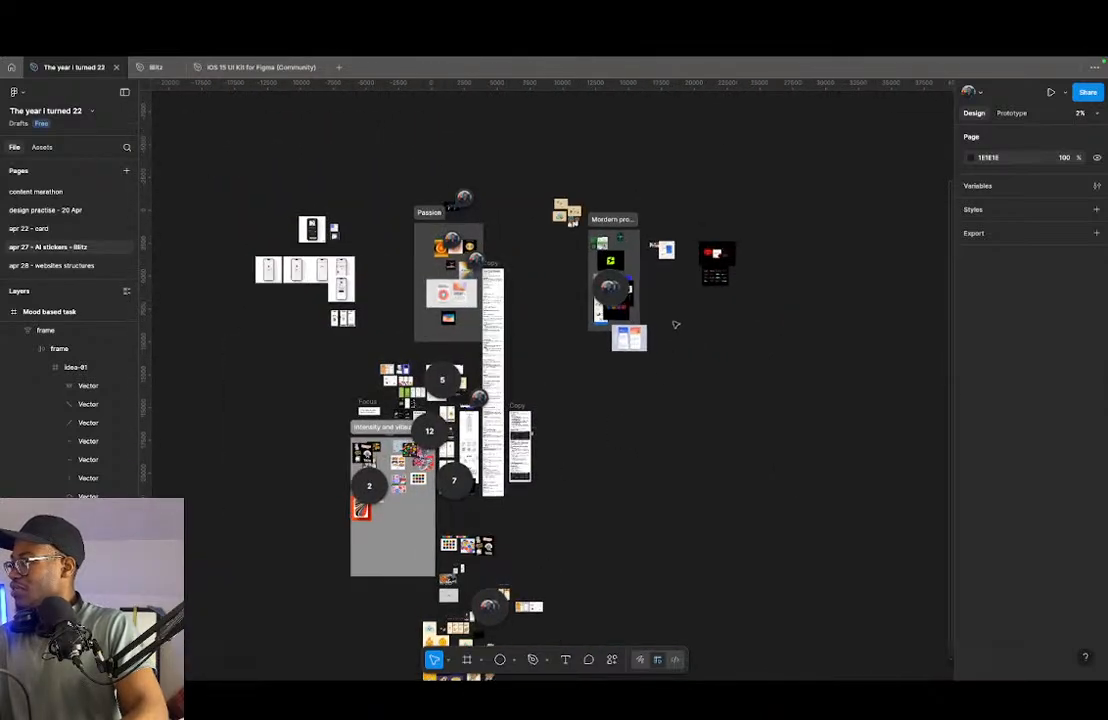
pyautogui.scroll(-5, 618, 425)
pyautogui.scroll(9, 511, 233)
pyautogui.scroll(3, 511, 233)
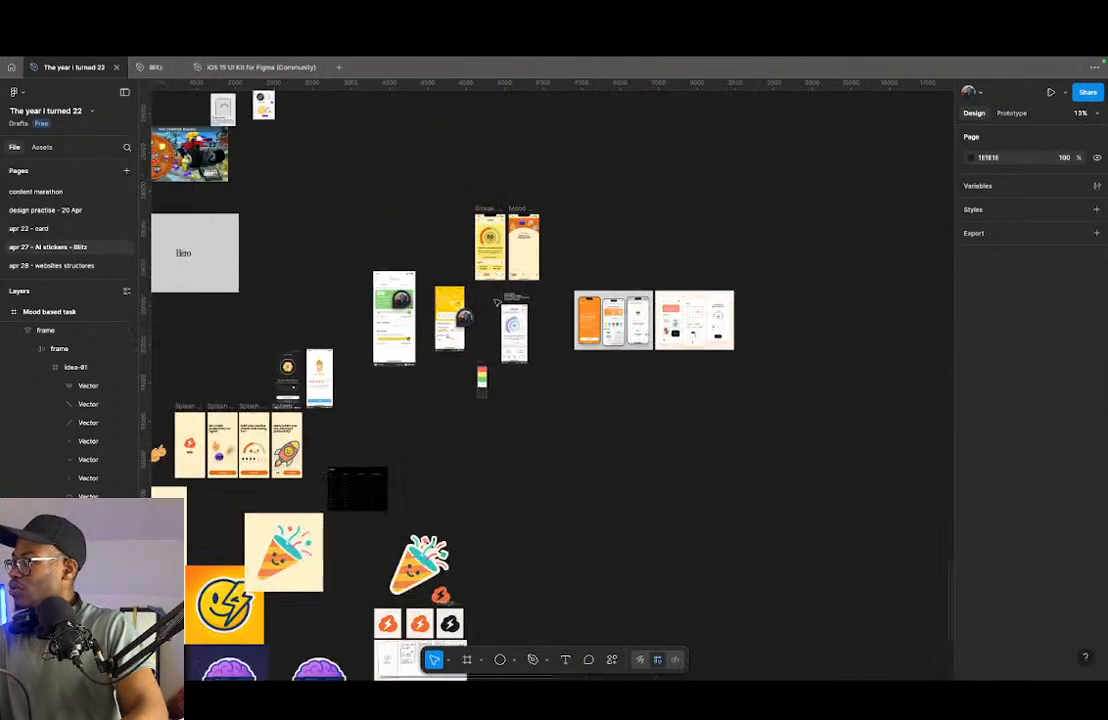
pyautogui.scroll(10, 520, 238)
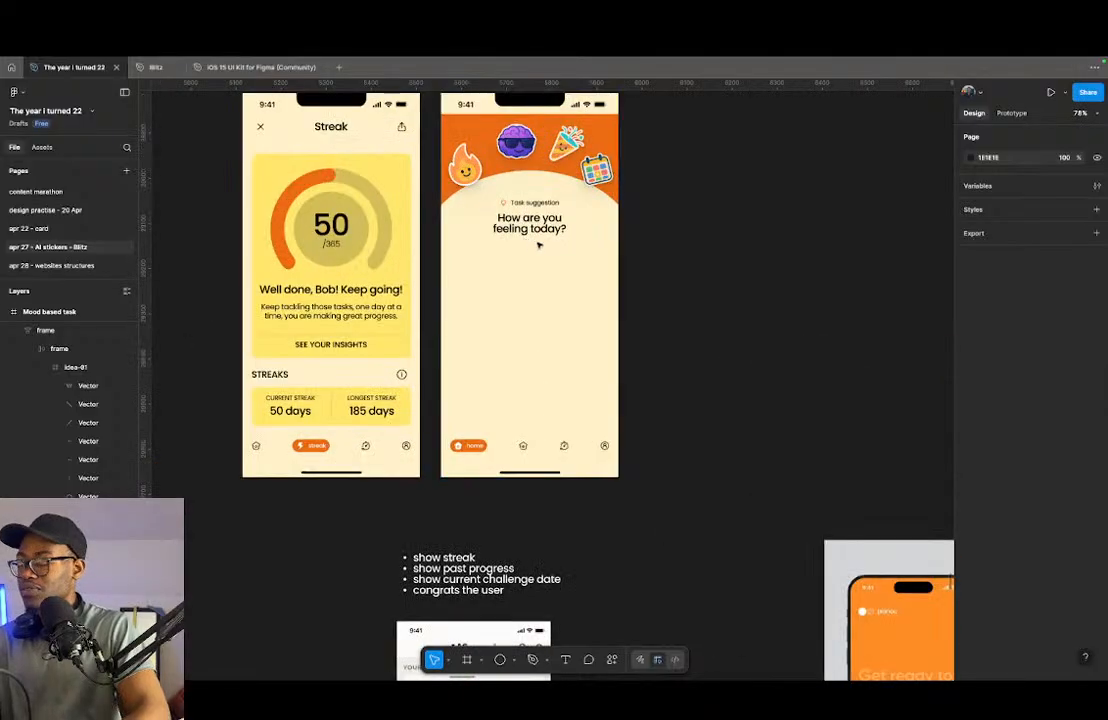
# - Duplicate the mood question text below the original on the Mood based task screen and change the copy to Grumpy
pyautogui.scroll(3, 523, 330)
pyautogui.scroll(3, 521, 424)
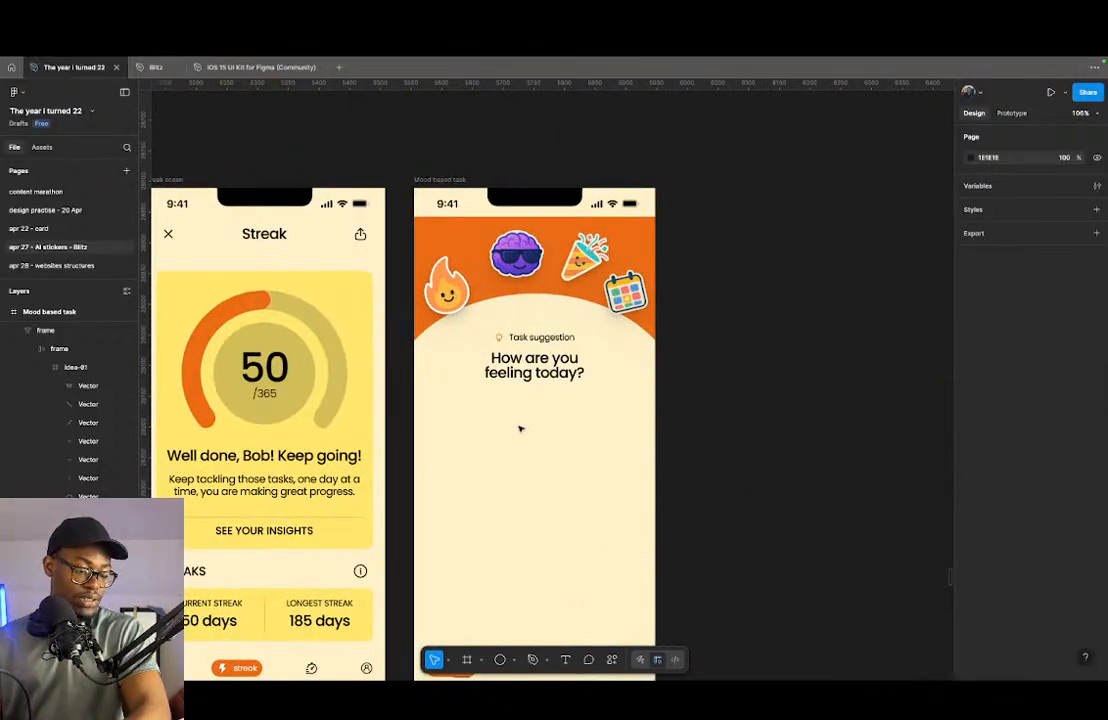
pyautogui.scroll(3, 524, 432)
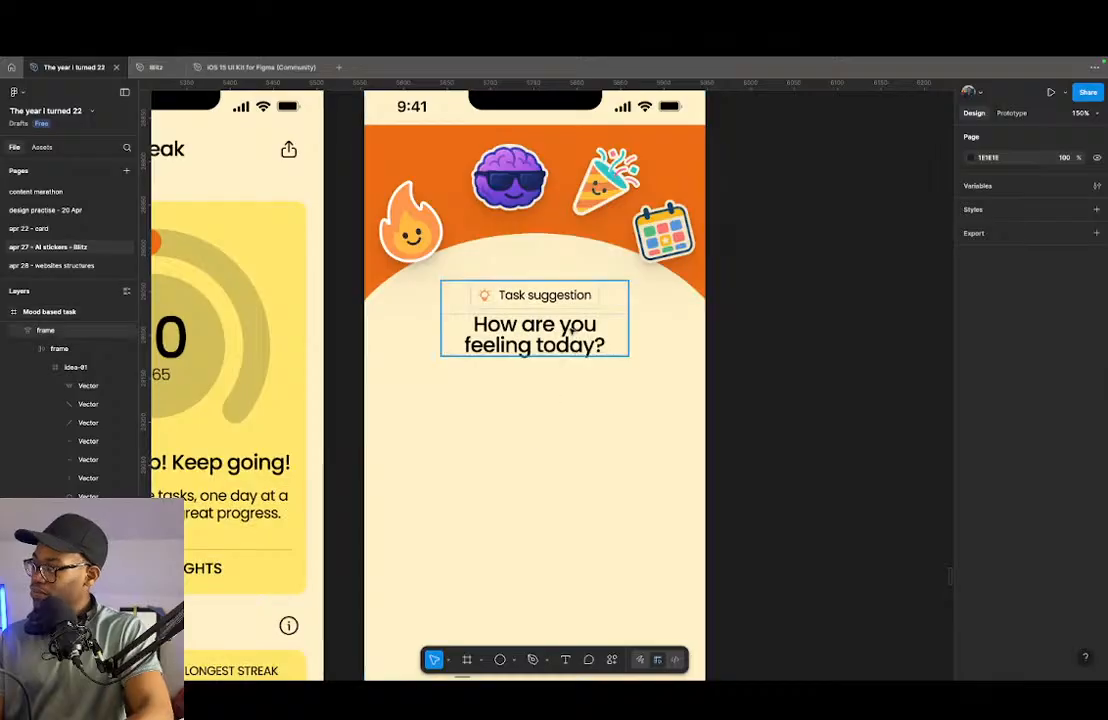
pyautogui.click(568, 337)
pyautogui.moveTo(568, 337); pyautogui.dragTo(553, 424)
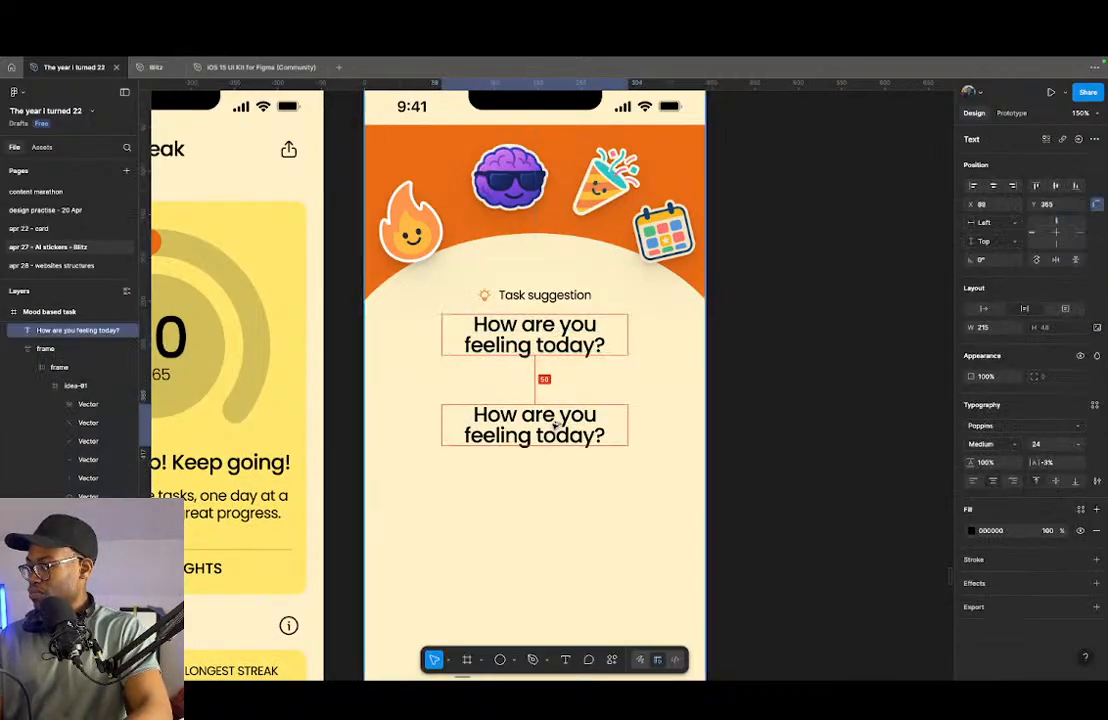
pyautogui.doubleClick(553, 424)
pyautogui.write('Grumpy')
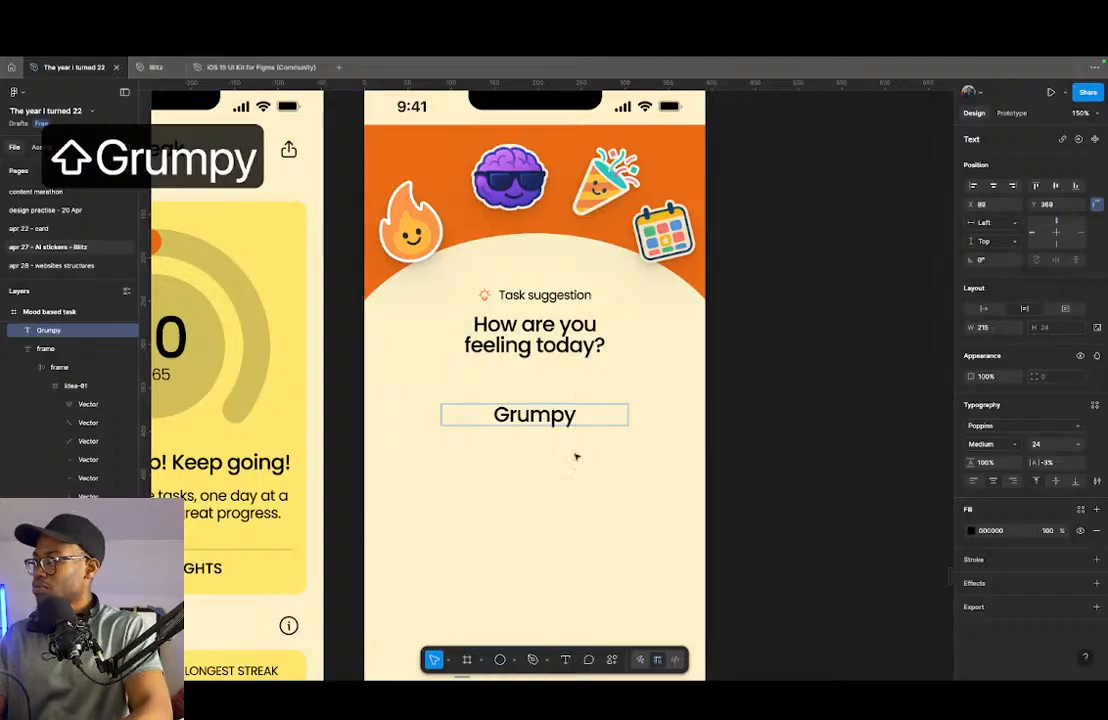
pyautogui.press('Escape')
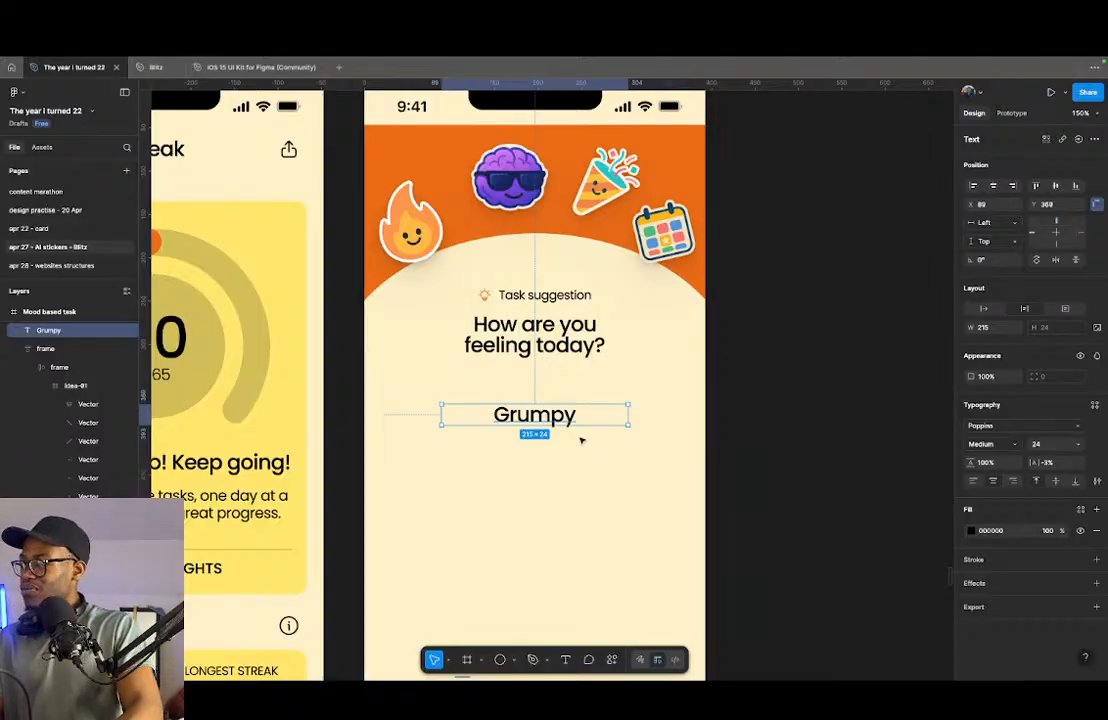
# - Duplicate the Grumpy label downward twice and change the copies to Sad and Optimistic
pyautogui.moveTo(558, 418); pyautogui.dragTo(557, 484)
pyautogui.doubleClick(557, 486)
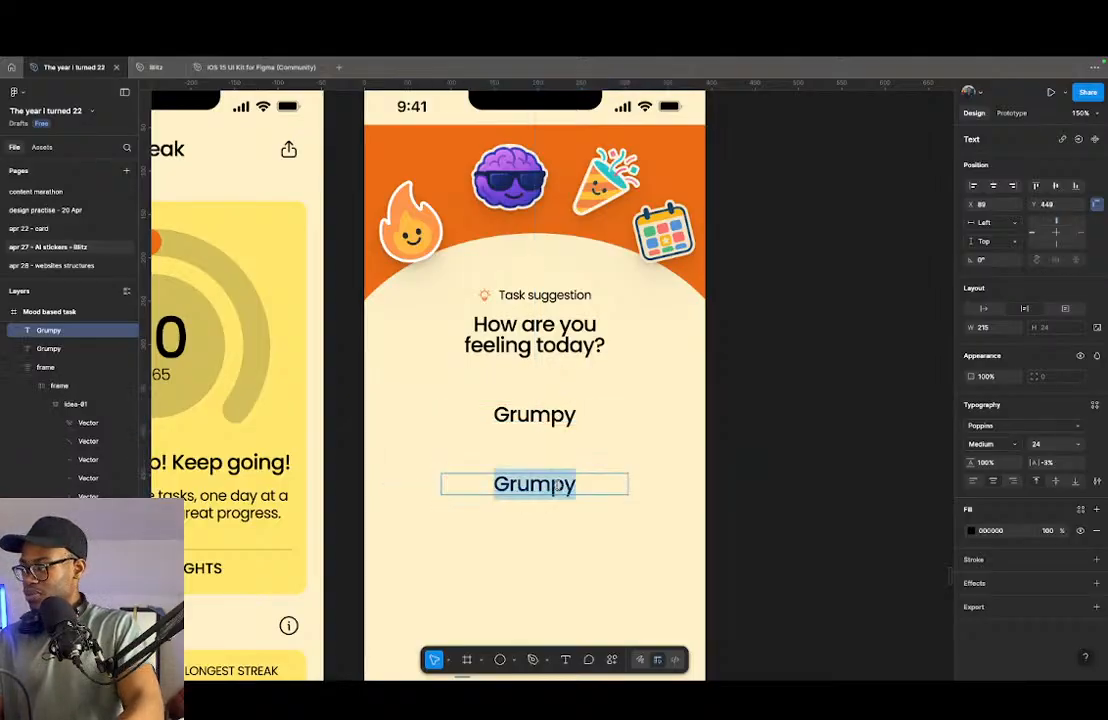
pyautogui.write('Sad')
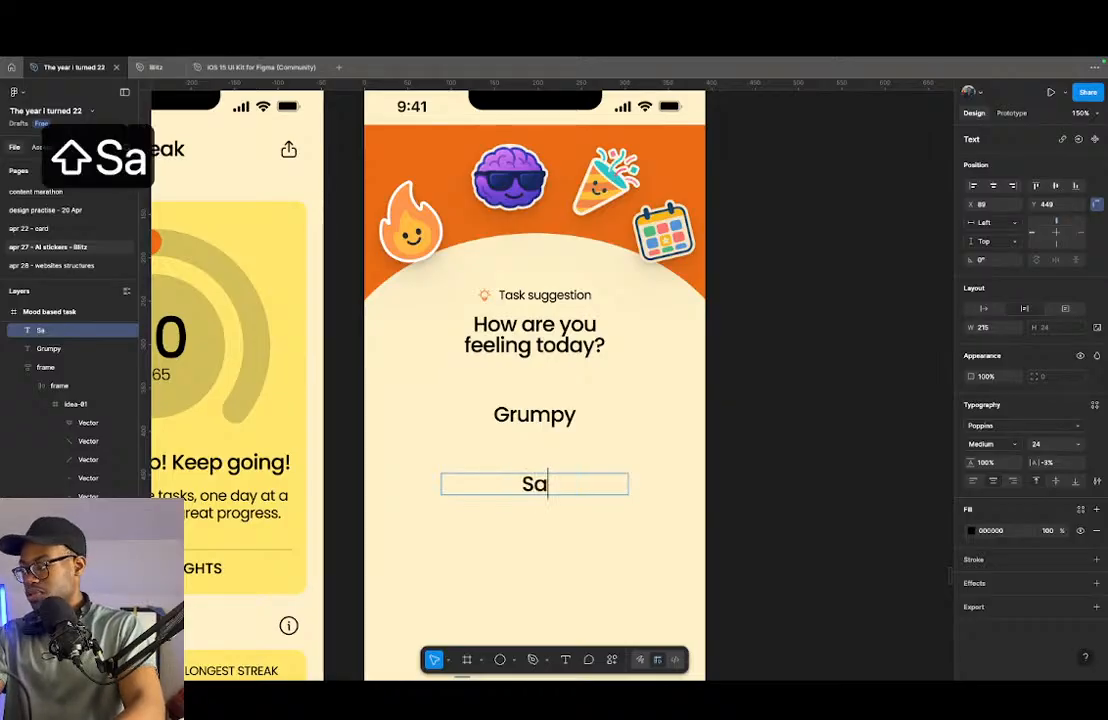
pyautogui.press('Escape')
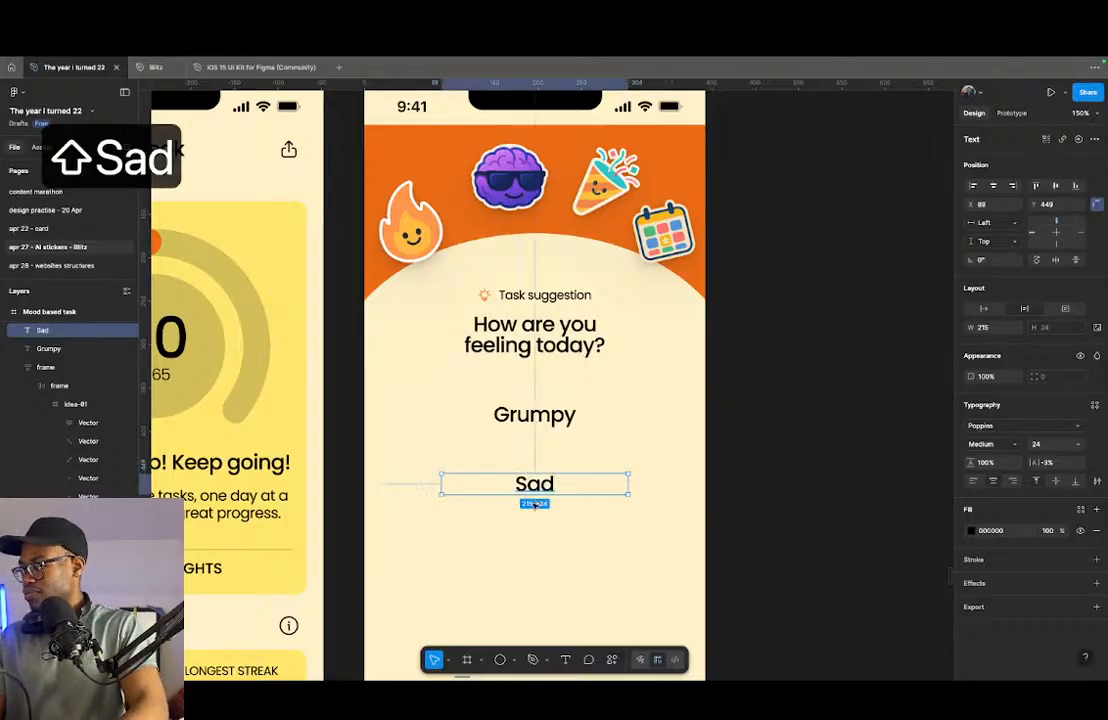
pyautogui.moveTo(537, 487); pyautogui.dragTo(534, 545)
pyautogui.doubleClick(531, 545)
pyautogui.write('Op')
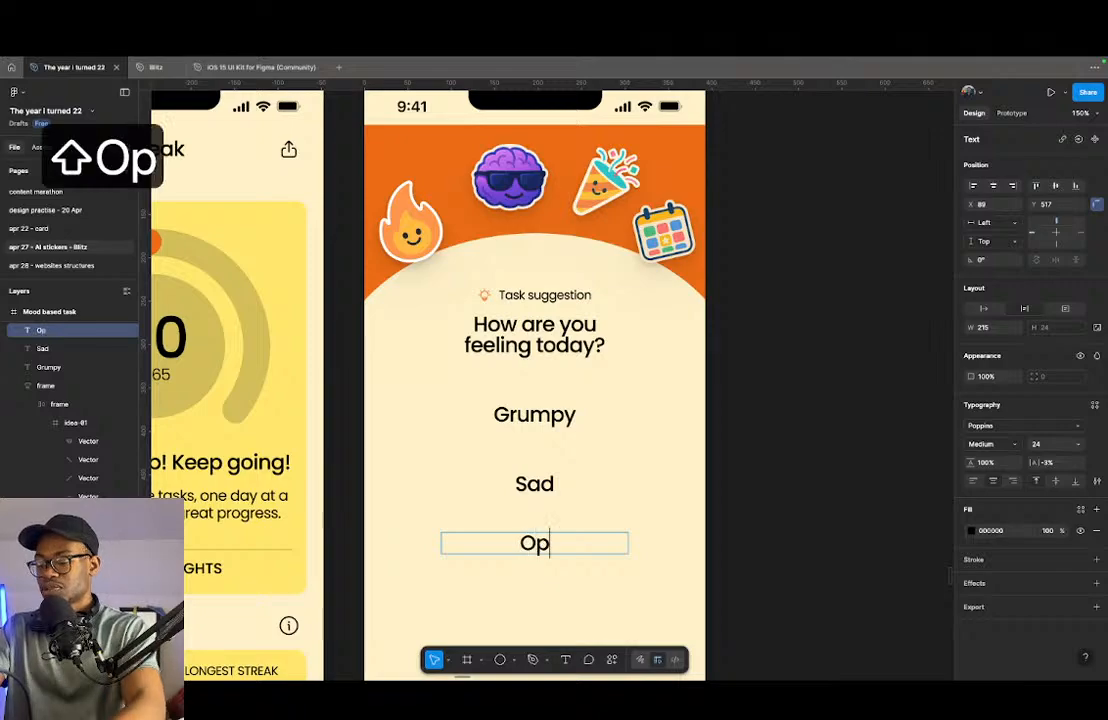
pyautogui.write('timistic')
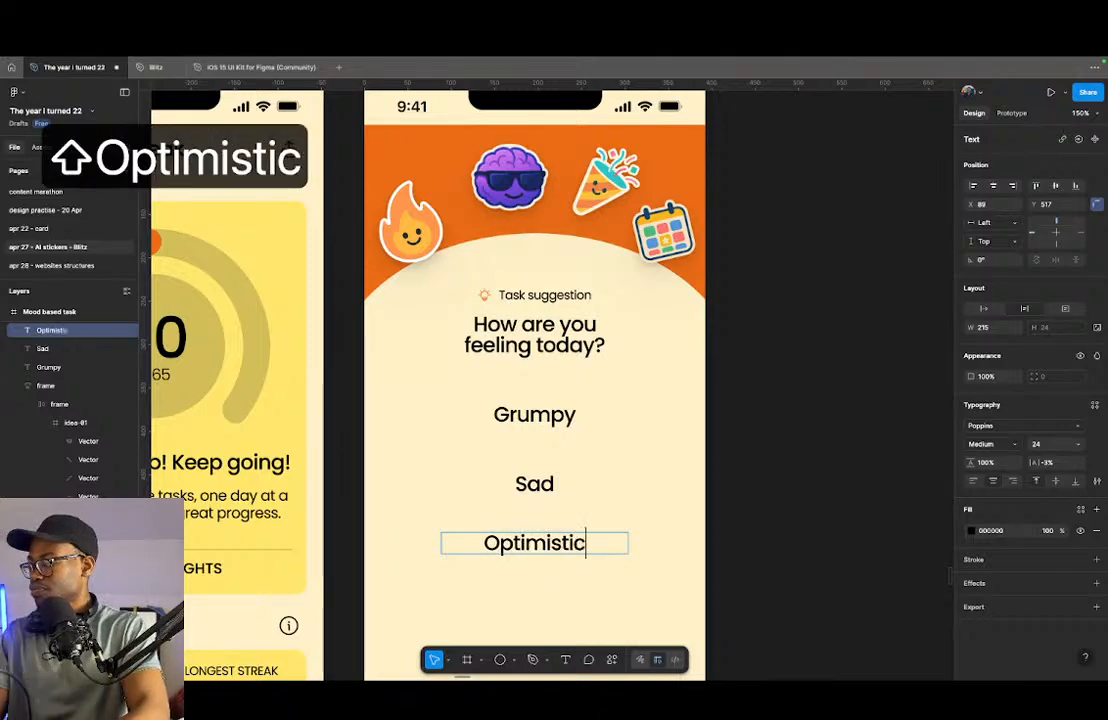
pyautogui.press('Escape')
# - Duplicate the Optimistic label downward twice and change the copies to Energised and Depressed
pyautogui.scroll(-5, 631, 492)
pyautogui.moveTo(540, 381); pyautogui.dragTo(542, 502)
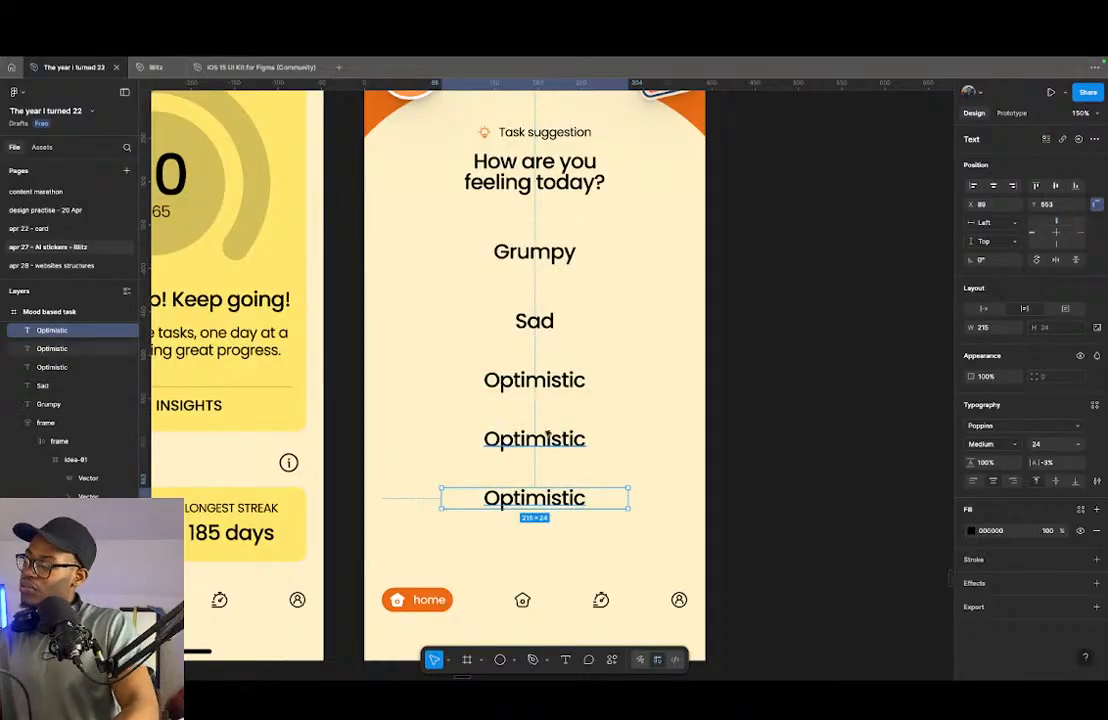
pyautogui.click(546, 432)
pyautogui.doubleClick(549, 440)
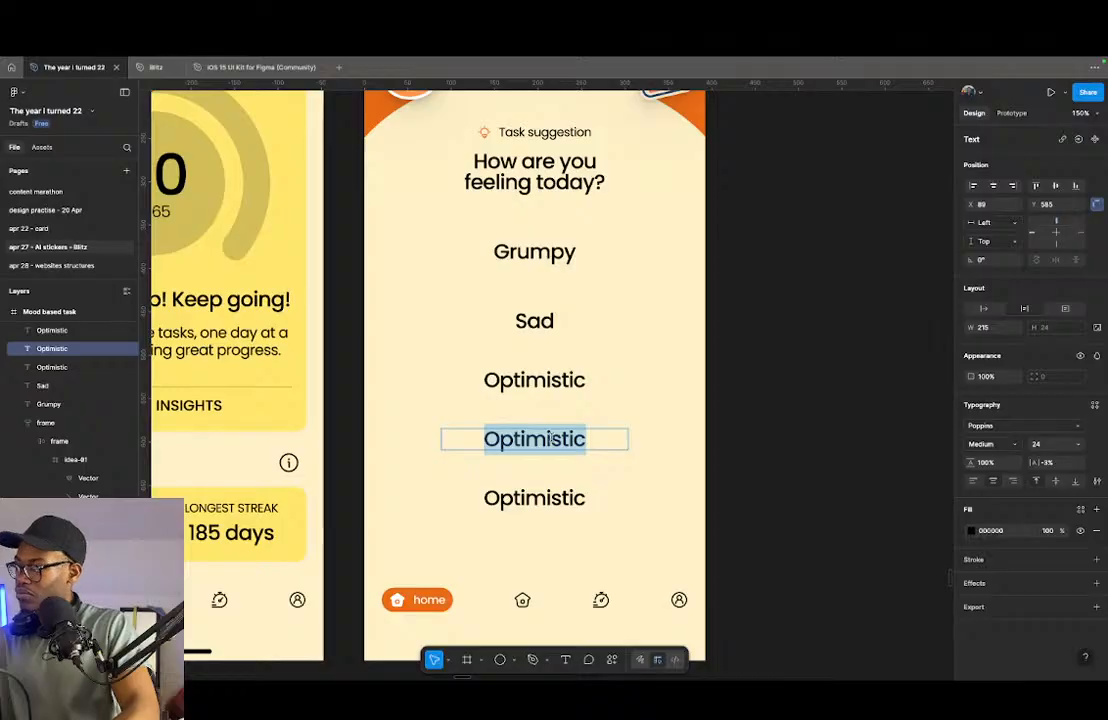
pyautogui.write('E')
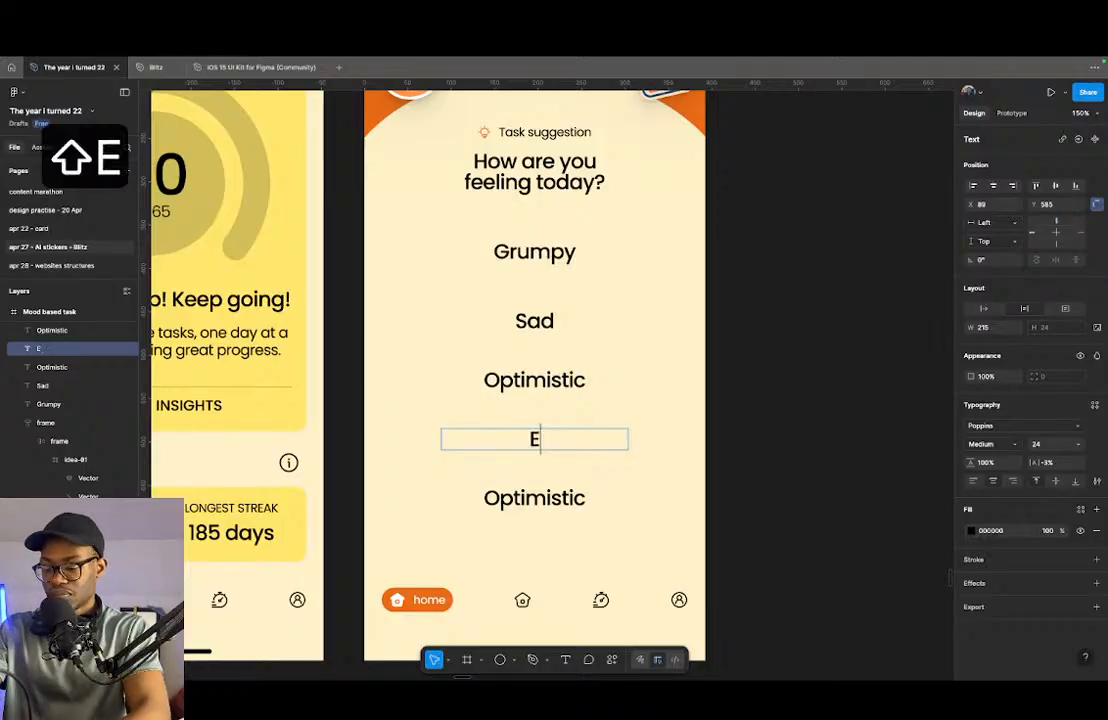
pyautogui.write('nergised')
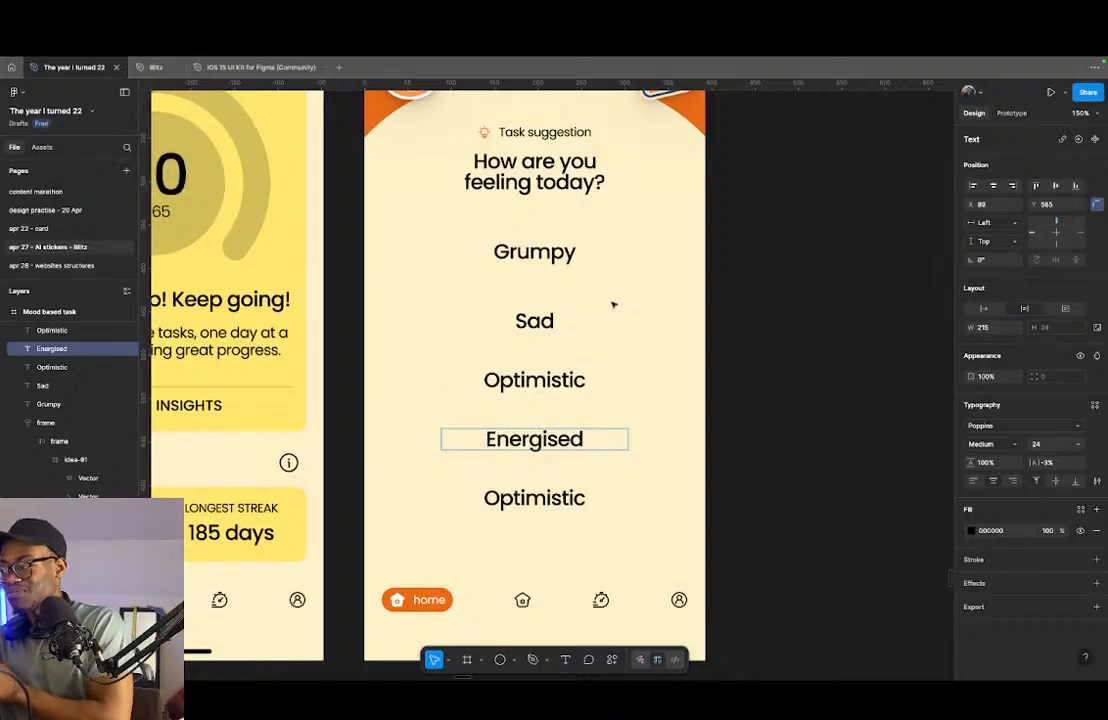
pyautogui.doubleClick(541, 500)
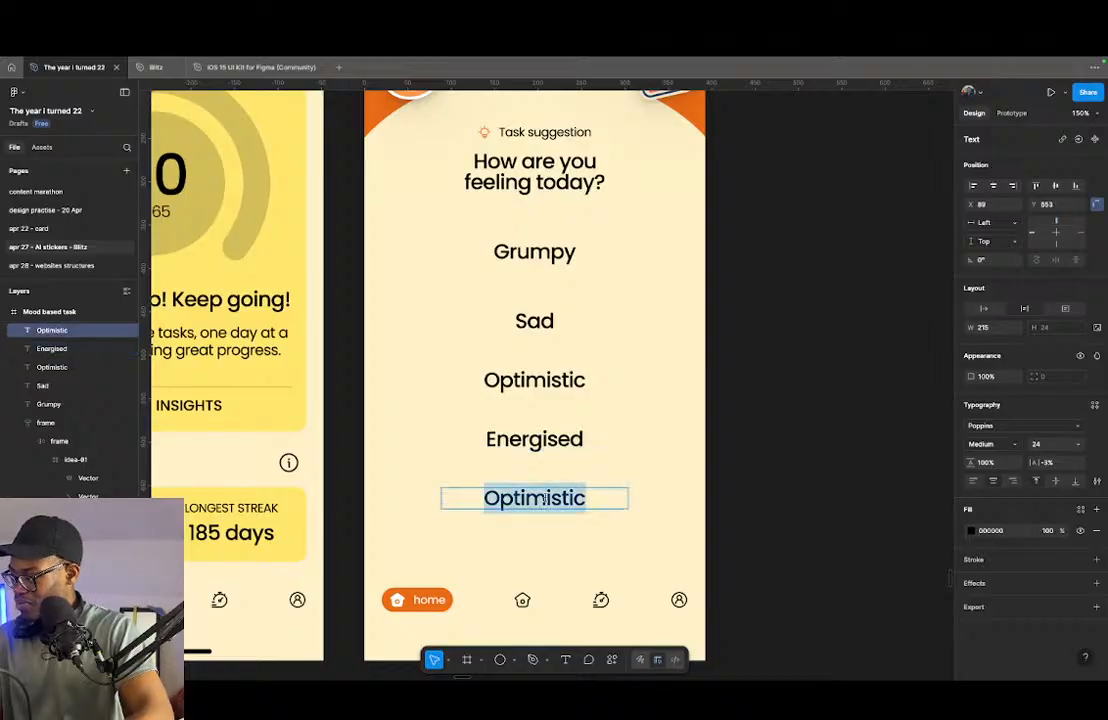
pyautogui.write('Depre')
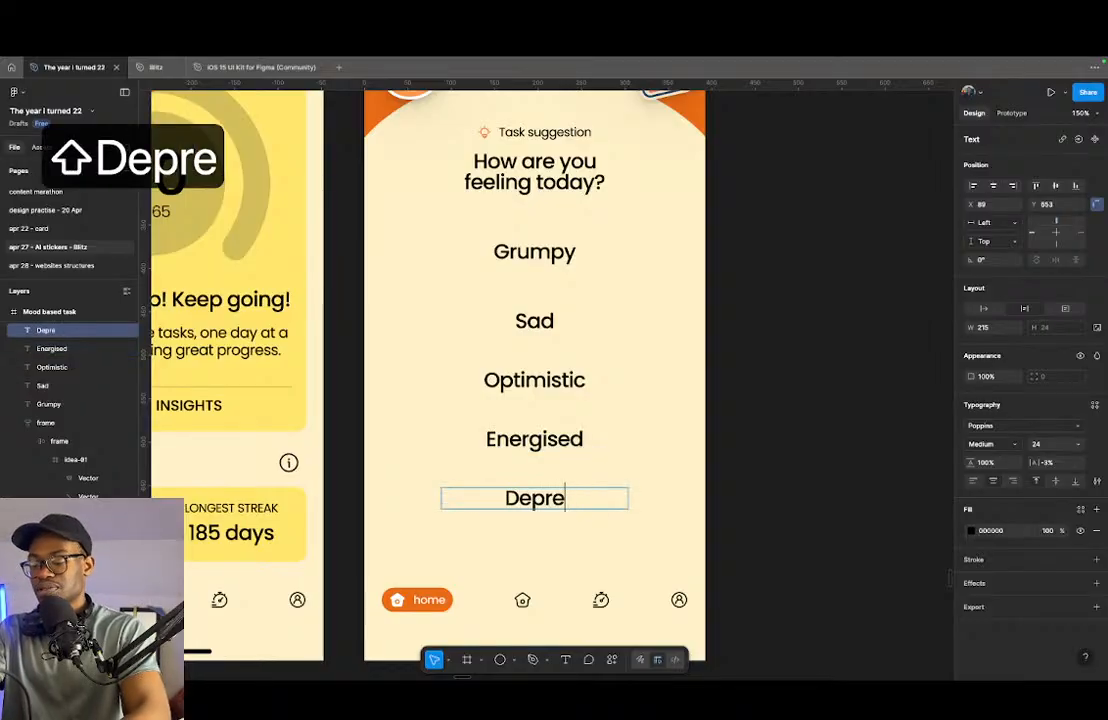
pyautogui.write('ssed')
pyautogui.press('Escape')
# - Try prefixing the Task suggestion label with AI, and remove the prefix again
pyautogui.doubleClick(522, 134)
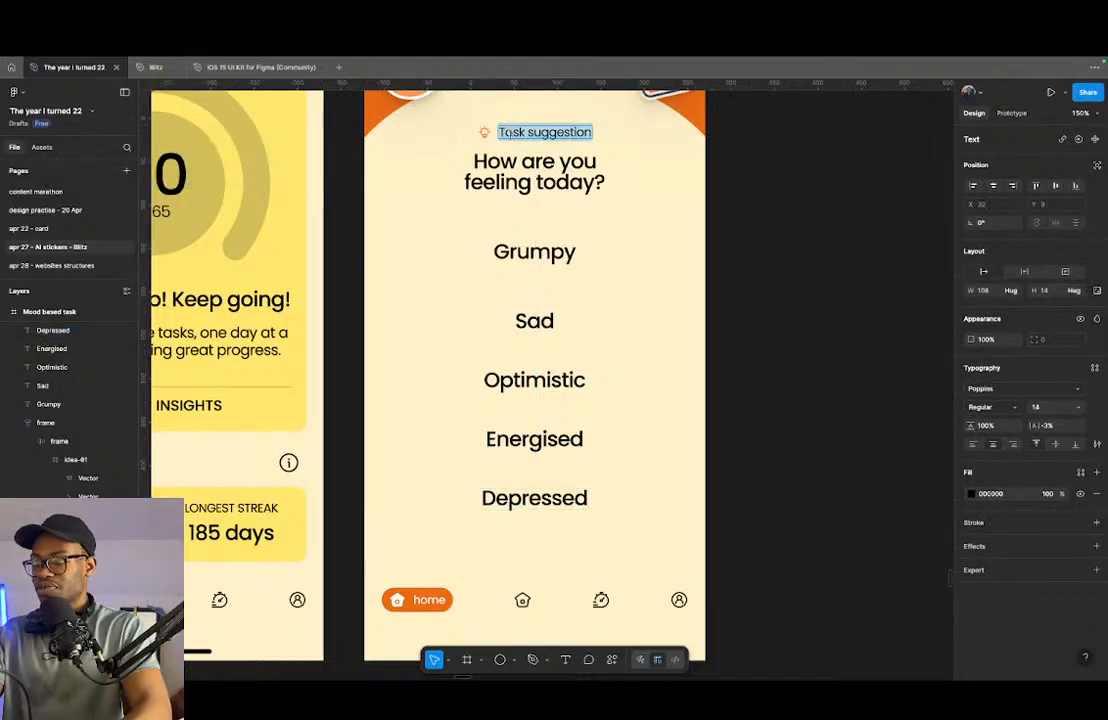
pyautogui.press('Left')
pyautogui.write('AI')
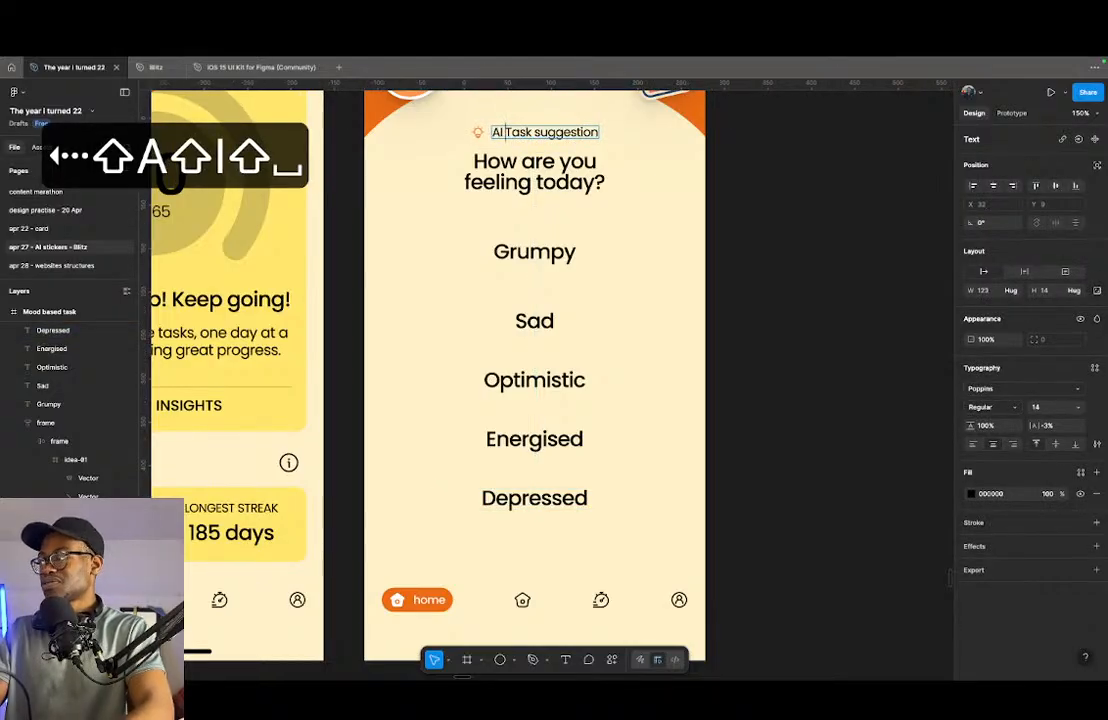
pyautogui.press('shift+super+Left')
pyautogui.press('BackSpace')
pyautogui.click(797, 207)
pyautogui.click(798, 207)
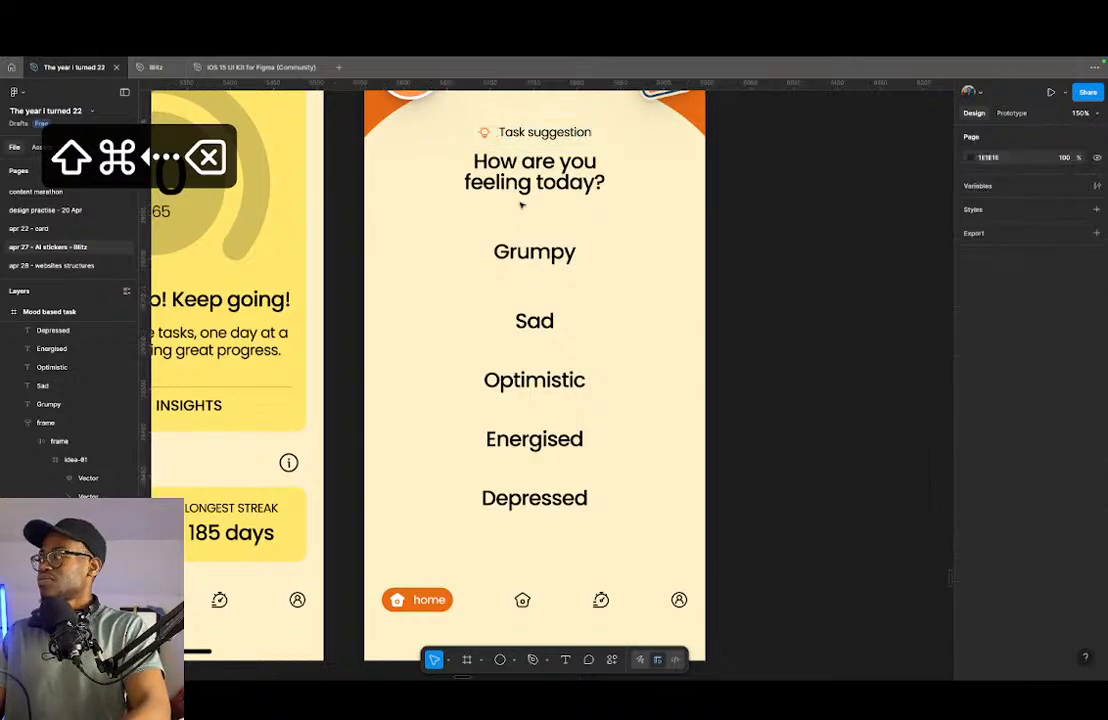
# - Try widening the gap between the Task suggestion label and the mood question to about 25 and moving their frame up
pyautogui.click(531, 140)
pyautogui.moveTo(533, 145); pyautogui.dragTo(535, 159)
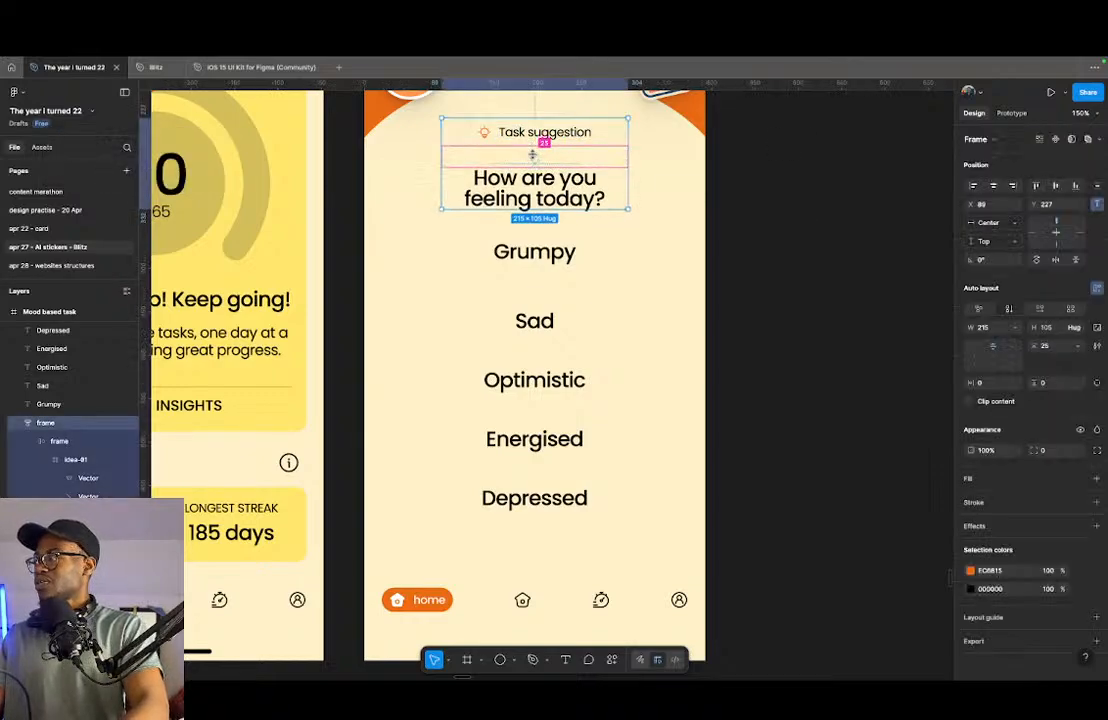
pyautogui.click(535, 159)
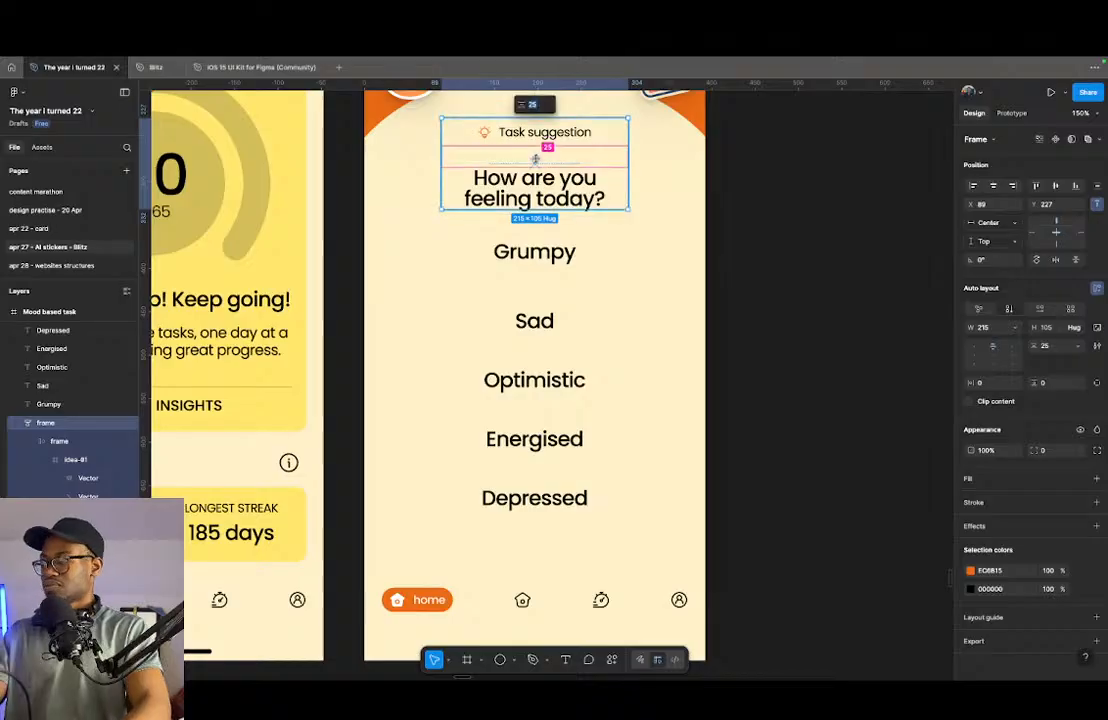
pyautogui.press('Down')
pyautogui.click(543, 181)
pyautogui.moveTo(543, 186); pyautogui.dragTo(543, 161)
pyautogui.scroll(3, 528, 228)
pyautogui.click(825, 301)
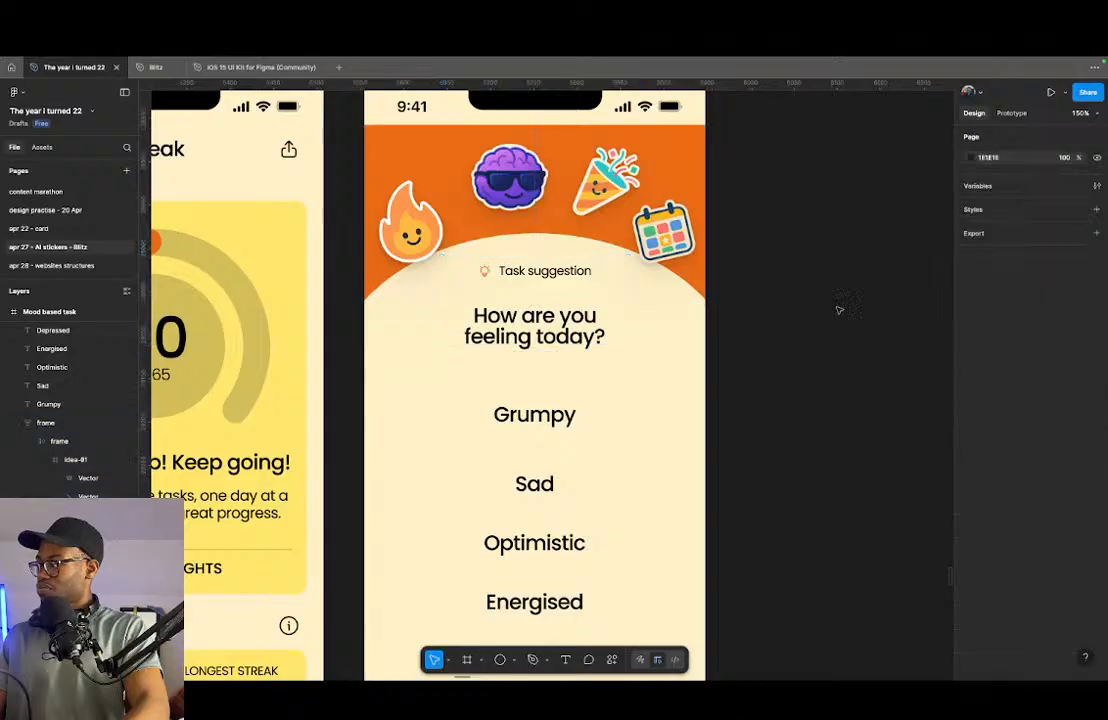
# - Undo the spacing and position changes to the label and question frame
pyautogui.scroll(-3, 811, 403)
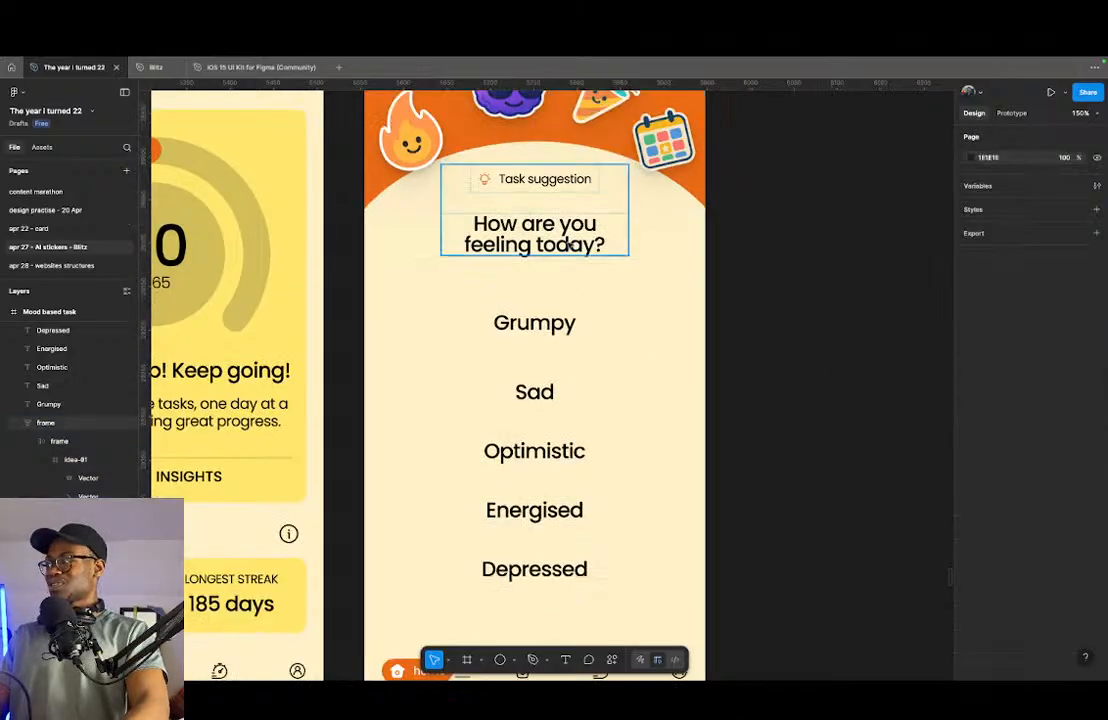
pyautogui.press('super+z')
pyautogui.press('super+z')
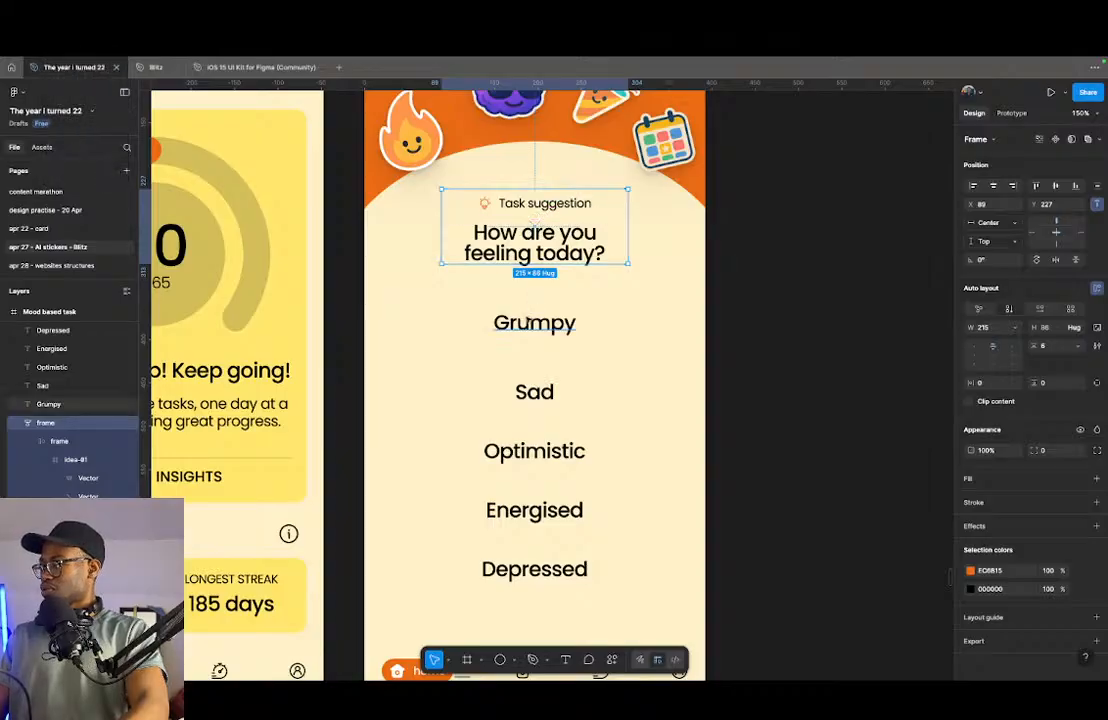
# - Set the font size of all five mood labels, Grumpy through Depressed, to 20
pyautogui.click(520, 323)
pyautogui.keyDown('shift'); pyautogui.click(549, 392); pyautogui.keyUp('shift')
pyautogui.keyDown('shift'); pyautogui.click(550, 451); pyautogui.keyUp('shift')
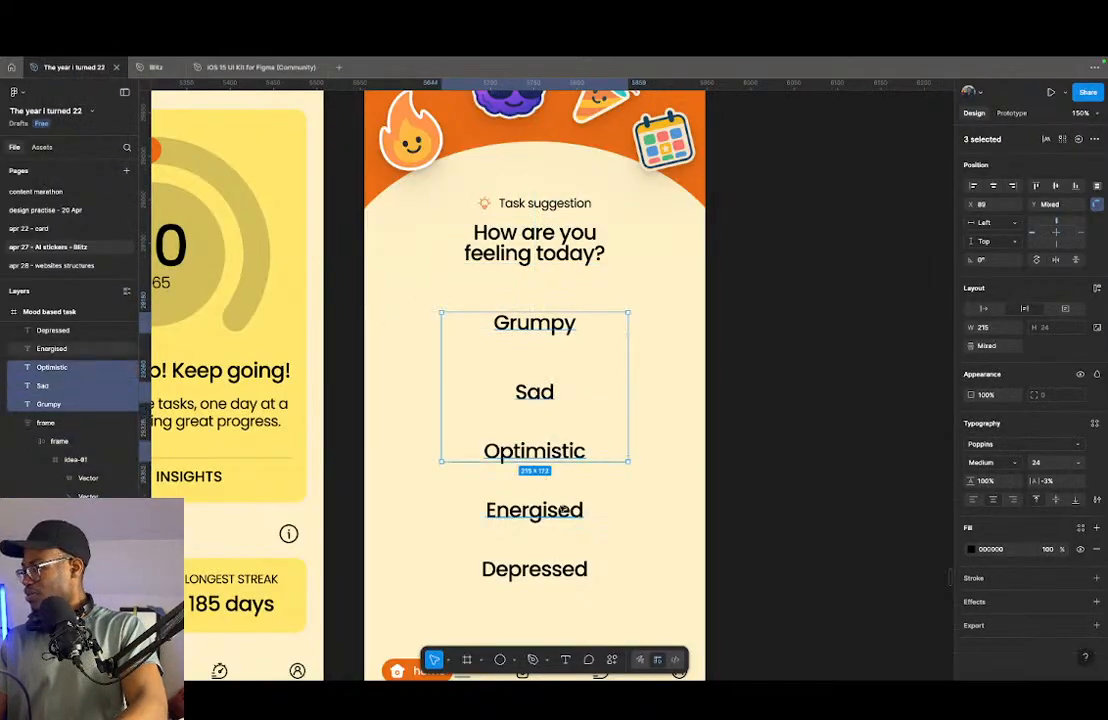
pyautogui.keyDown('shift'); pyautogui.click(560, 510); pyautogui.keyUp('shift')
pyautogui.keyDown('shift'); pyautogui.click(556, 569); pyautogui.keyUp('shift')
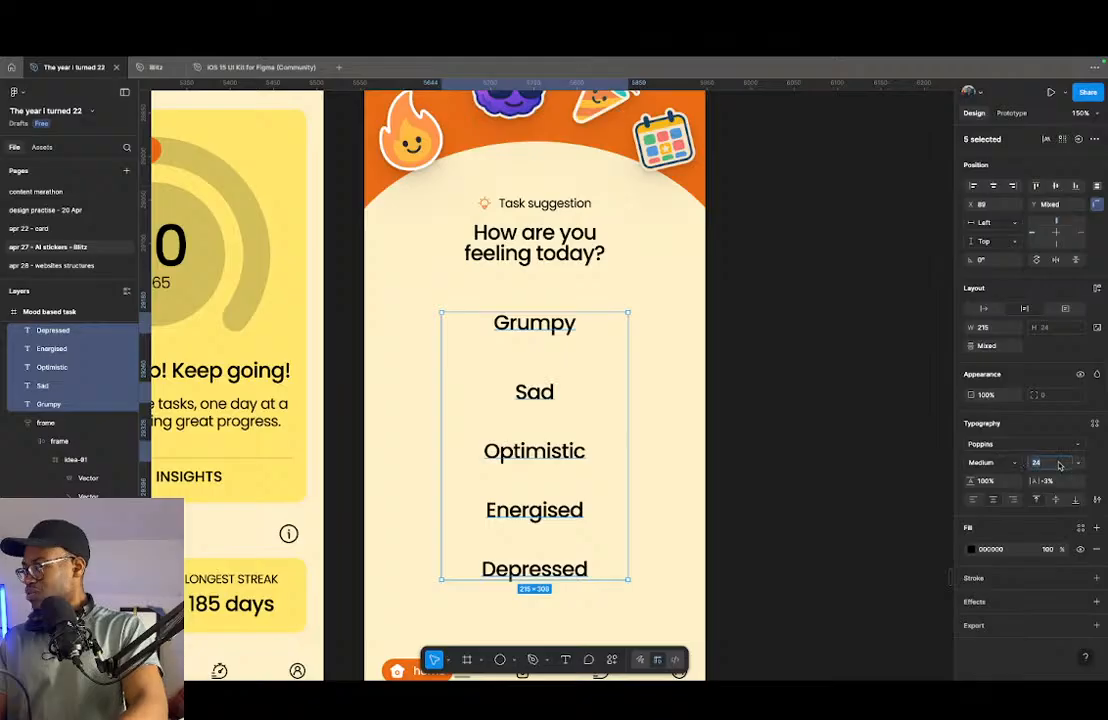
pyautogui.write('20')
pyautogui.press('Return')
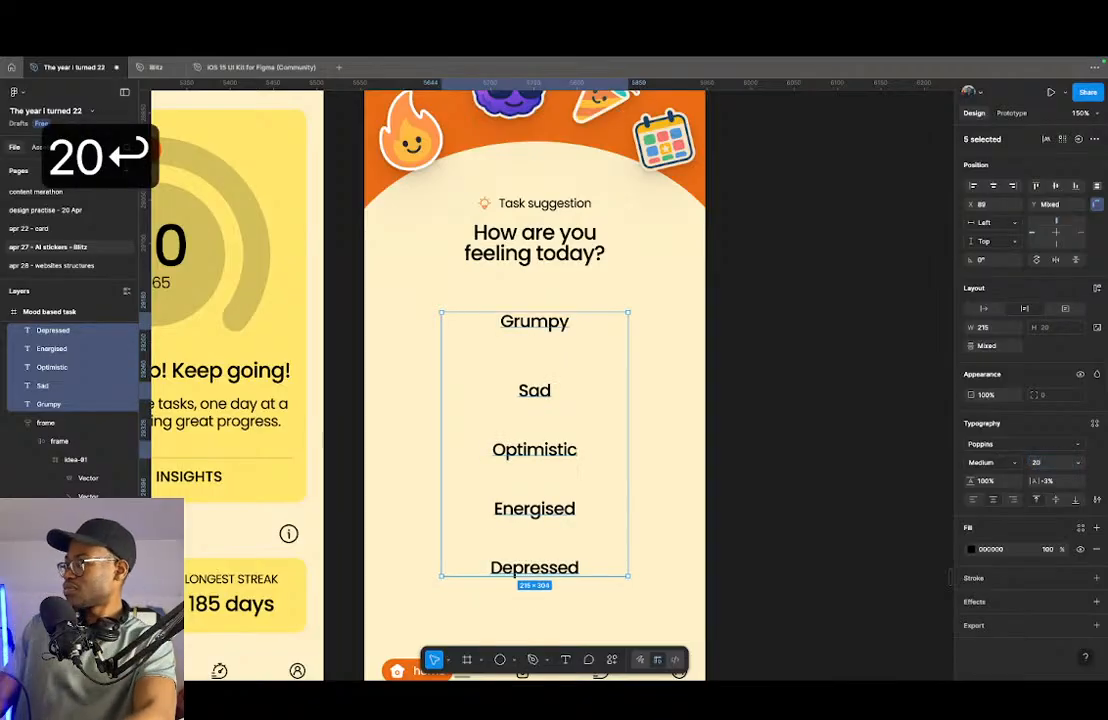
# - Wrap the Grumpy label in an auto layout frame and stretch it to 353 wide across the visible layout guides
pyautogui.click(693, 354)
pyautogui.click(550, 322)
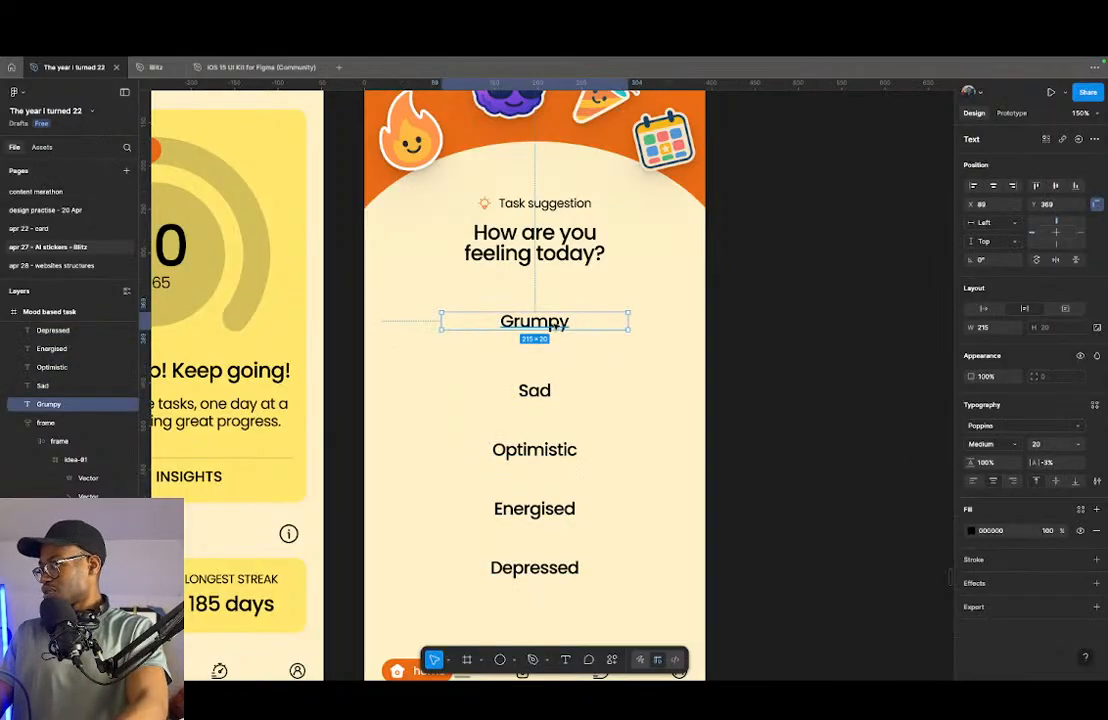
pyautogui.hotkey('shift', 'a')
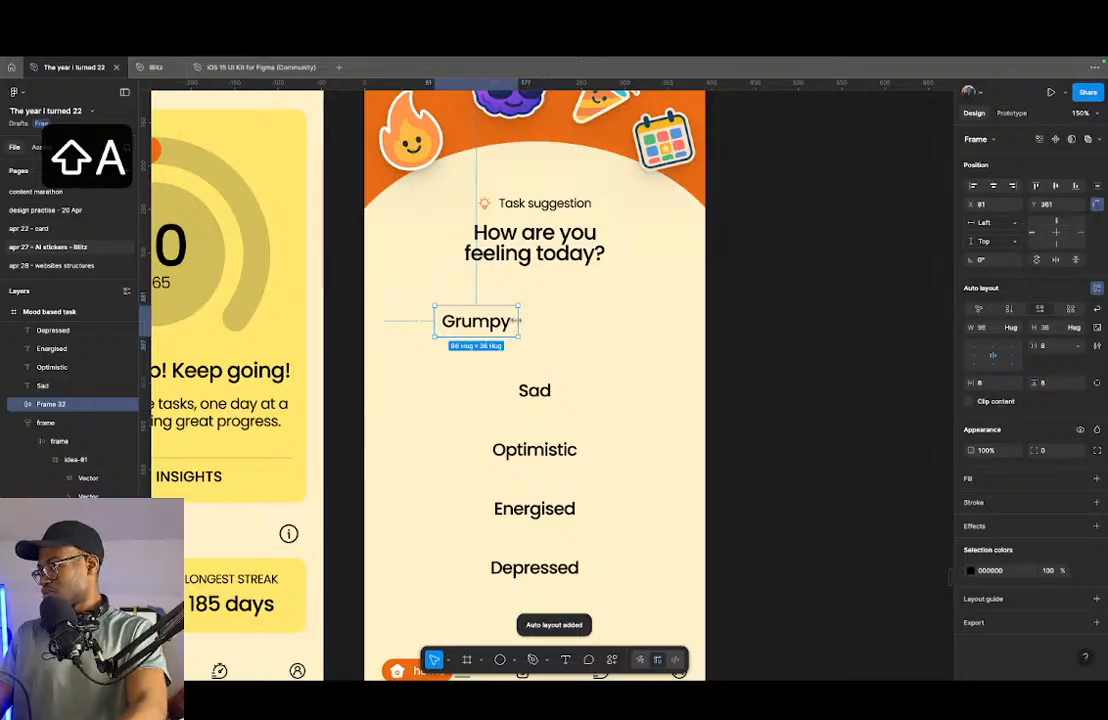
pyautogui.hotkey('shift', 'g')
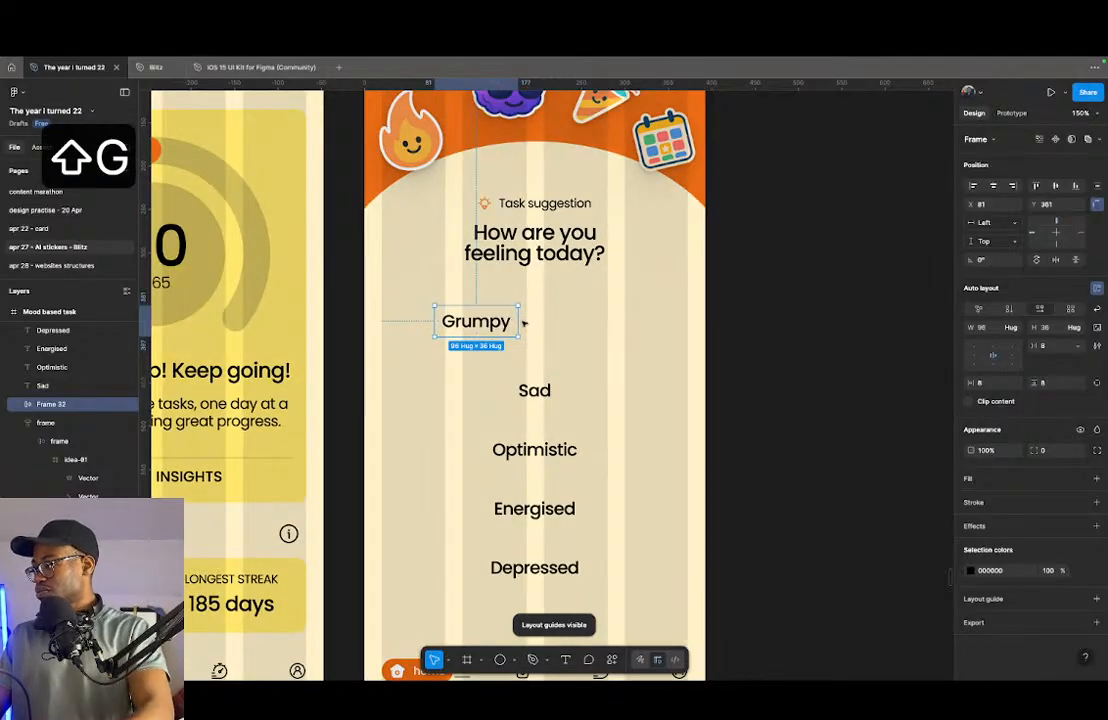
pyautogui.moveTo(486, 328); pyautogui.dragTo(688, 328)
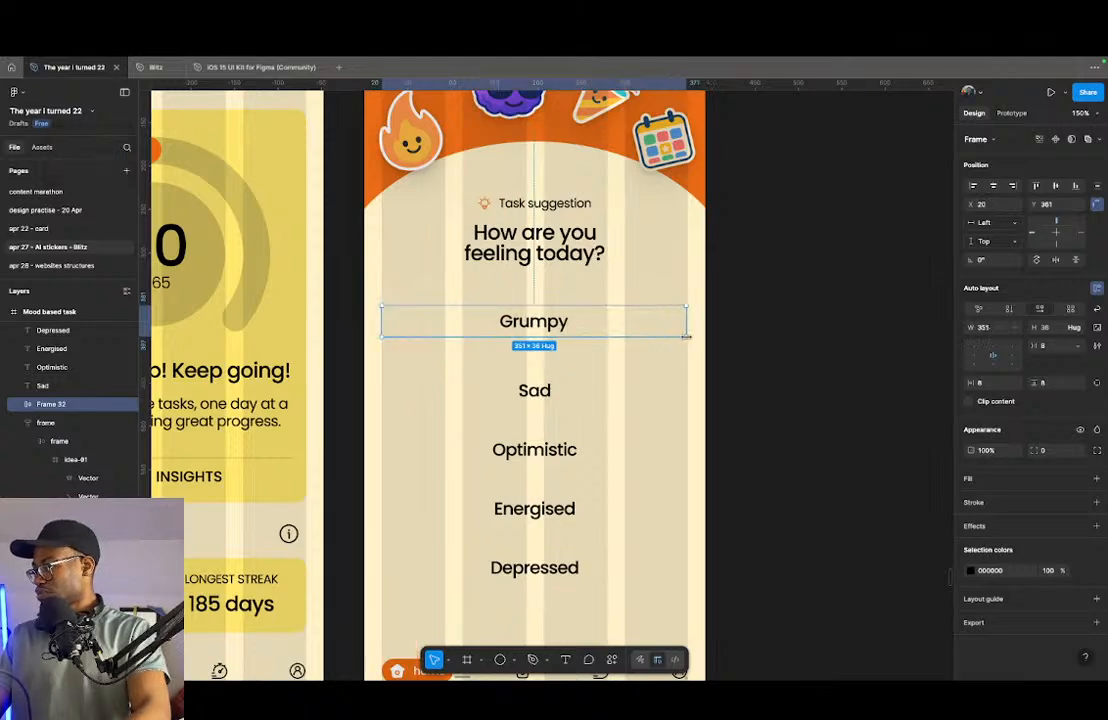
# - Give the Grumpy frame a vertical padding of 16 and an orange EC6B15 fill
pyautogui.click(1070, 385)
pyautogui.hotkey('shift', 'Up')
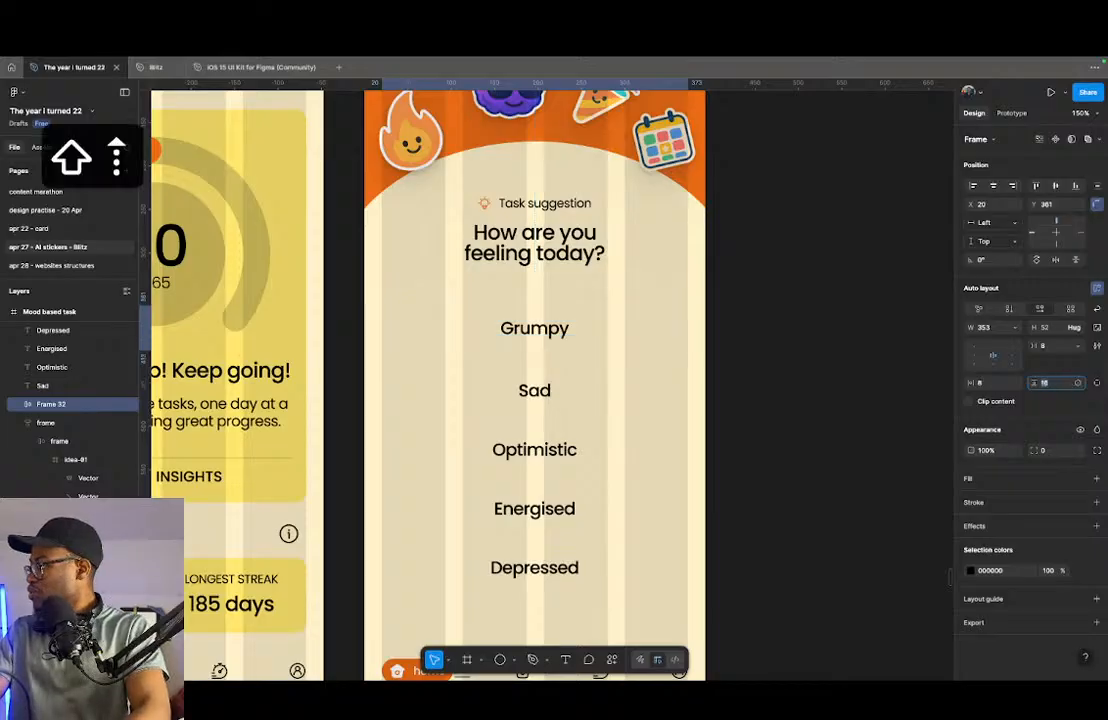
pyautogui.click(994, 479)
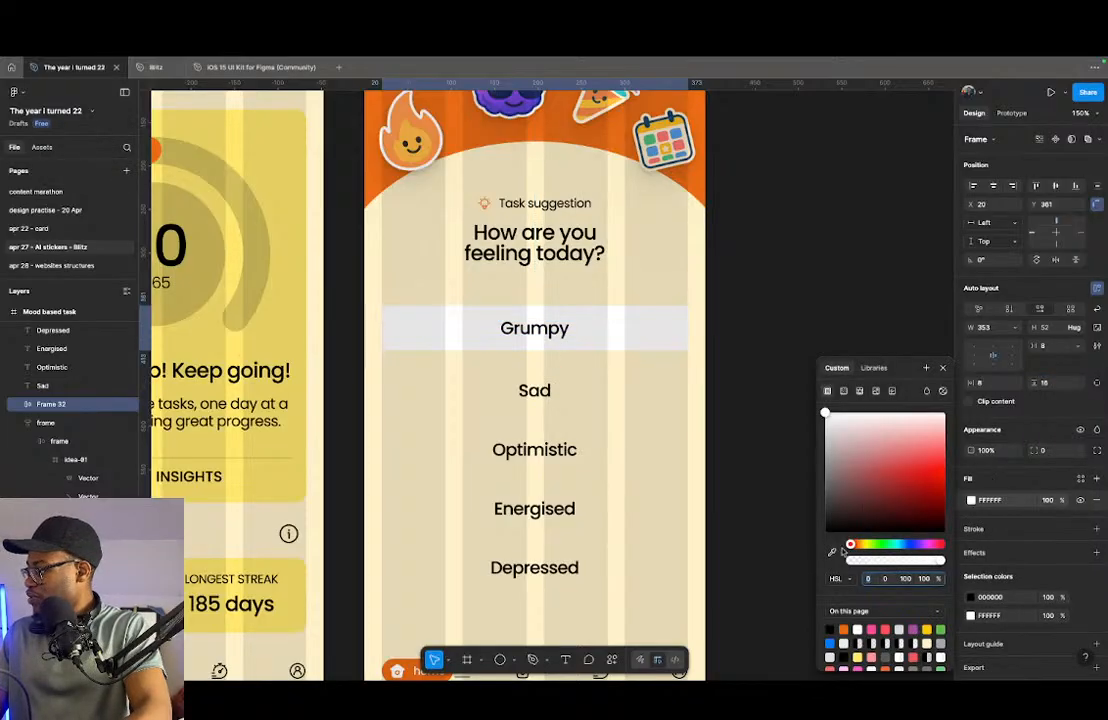
pyautogui.click(843, 629)
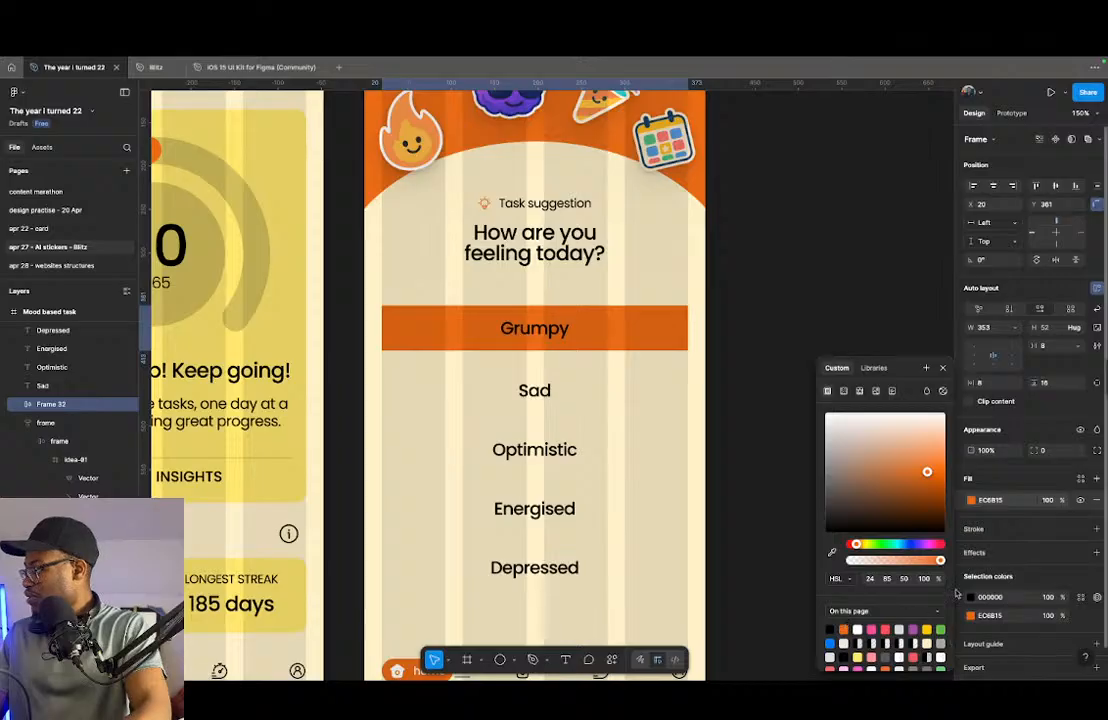
# - Change the Grumpy label's text color from the frame's selection colors to white FFFFFF
pyautogui.click(944, 572)
pyautogui.click(968, 599)
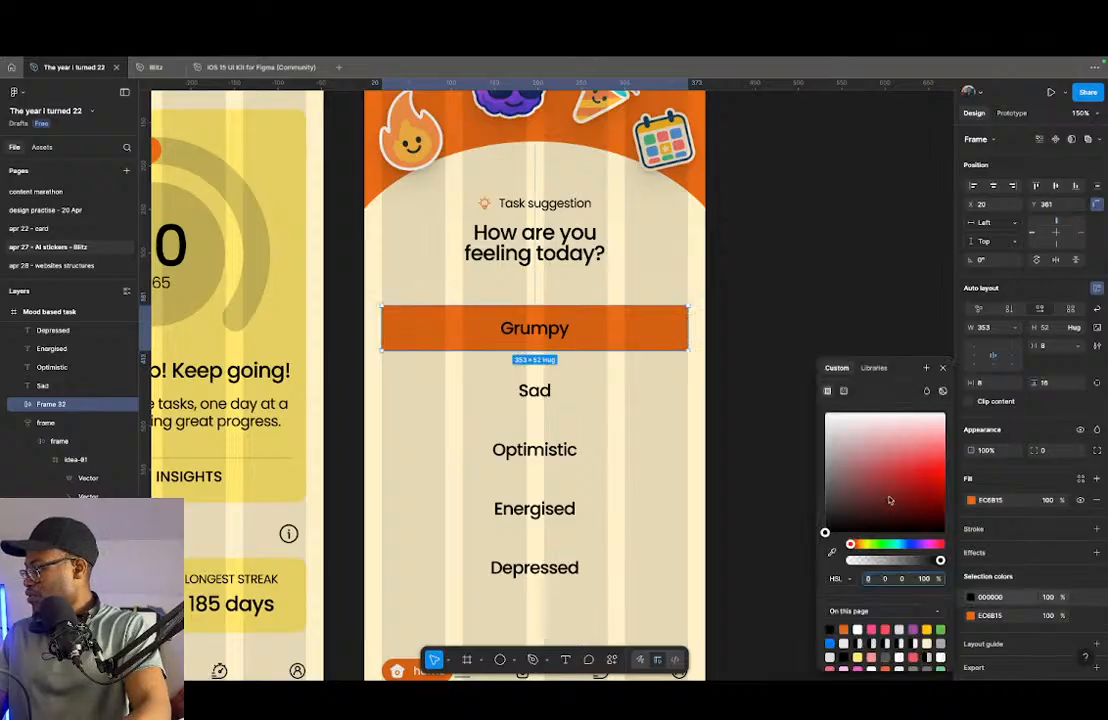
pyautogui.click(826, 413)
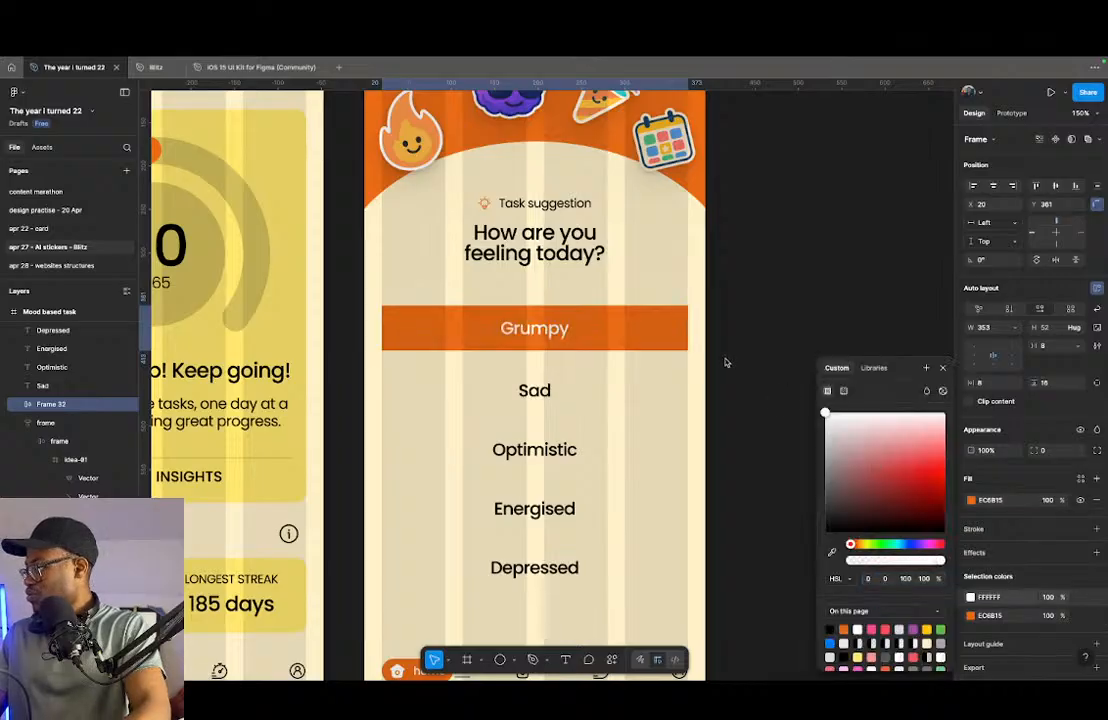
# - Round the Grumpy frame into a pill with a corner radius of 48
pyautogui.click(1050, 452)
pyautogui.write('12')
pyautogui.press('Return')
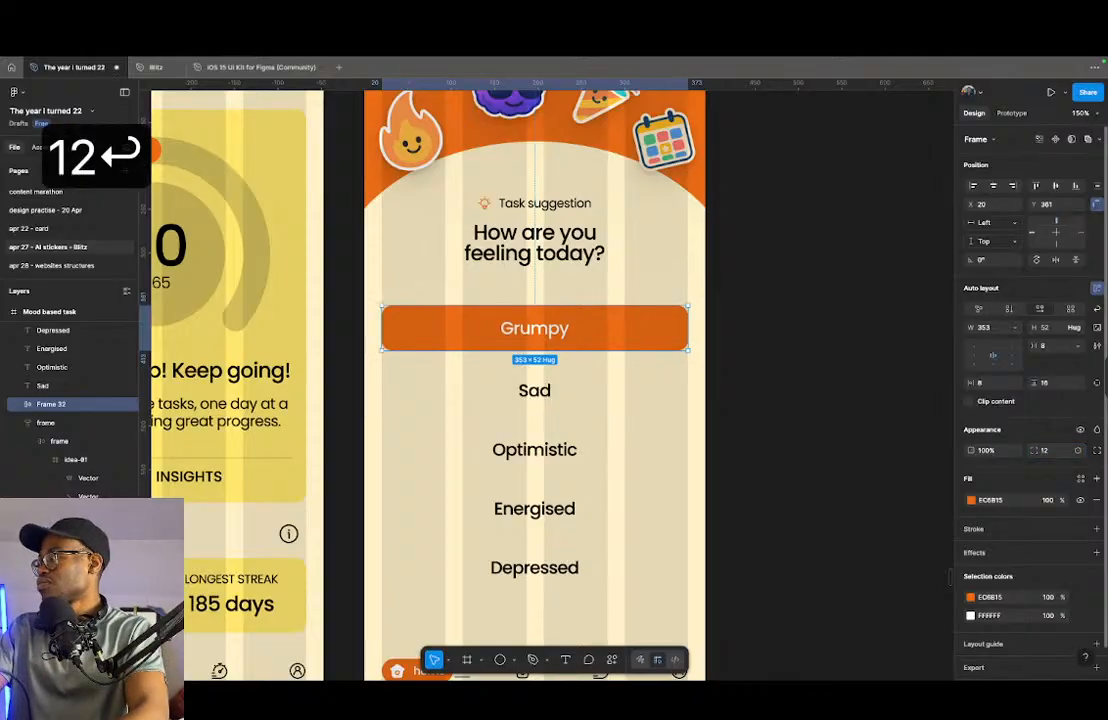
pyautogui.hotkey('shift', 'Up')
pyautogui.hotkey('shift', 'Up')
pyautogui.hotkey('shift', 'Up')
pyautogui.hotkey('shift', 'Up')
pyautogui.hotkey('shift', 'Up')
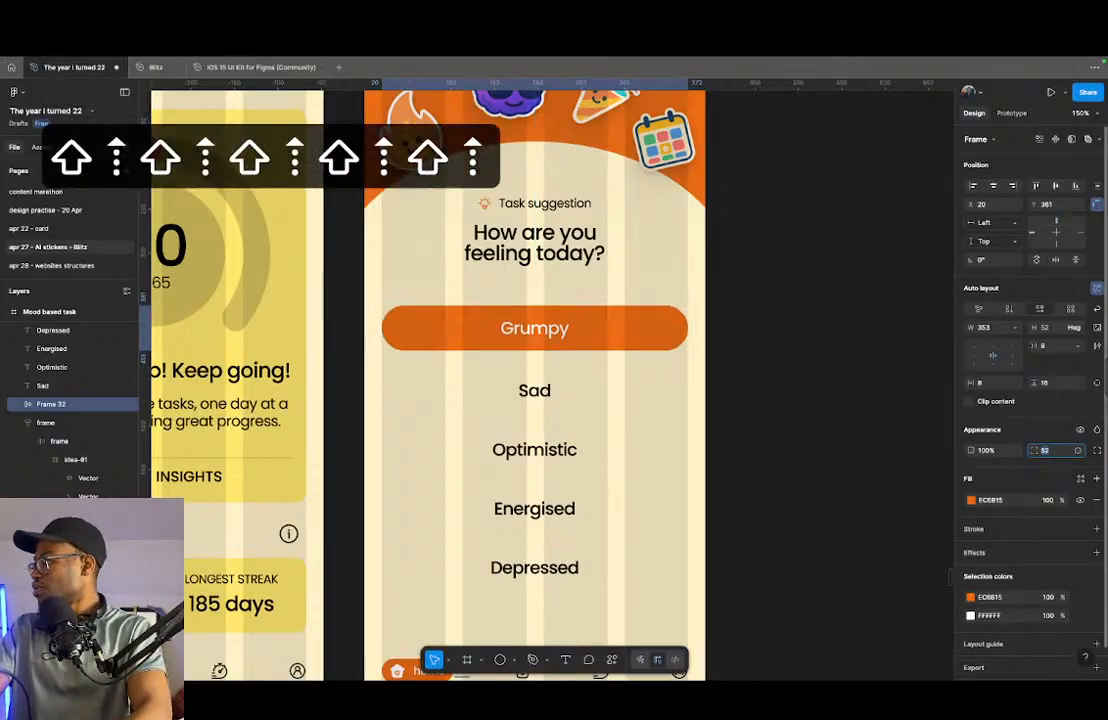
pyautogui.hotkey('shift', 'Down')
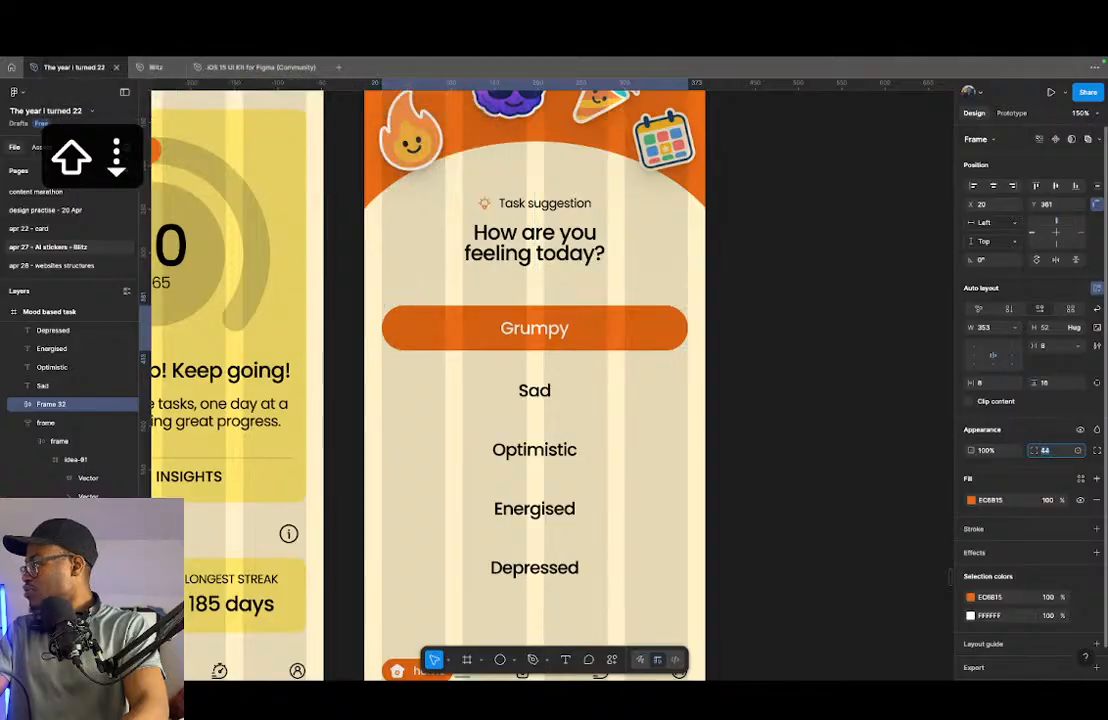
pyautogui.press('Up')
pyautogui.press('Up')
pyautogui.press('Up')
pyautogui.press('Up')
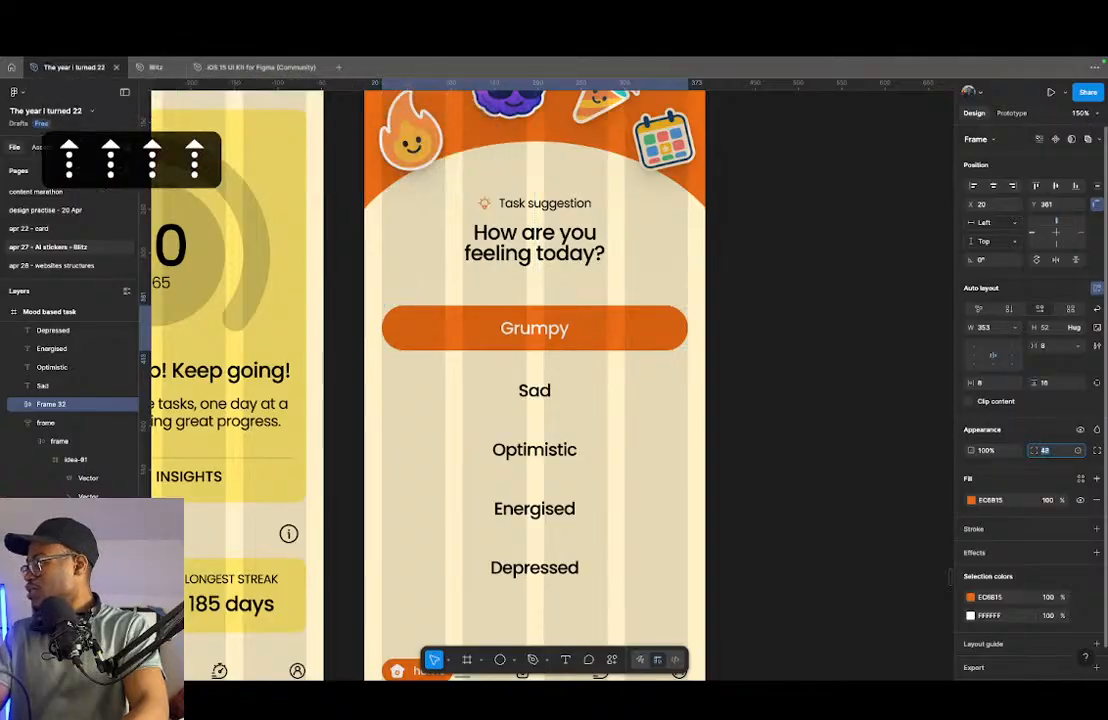
pyautogui.click(580, 390)
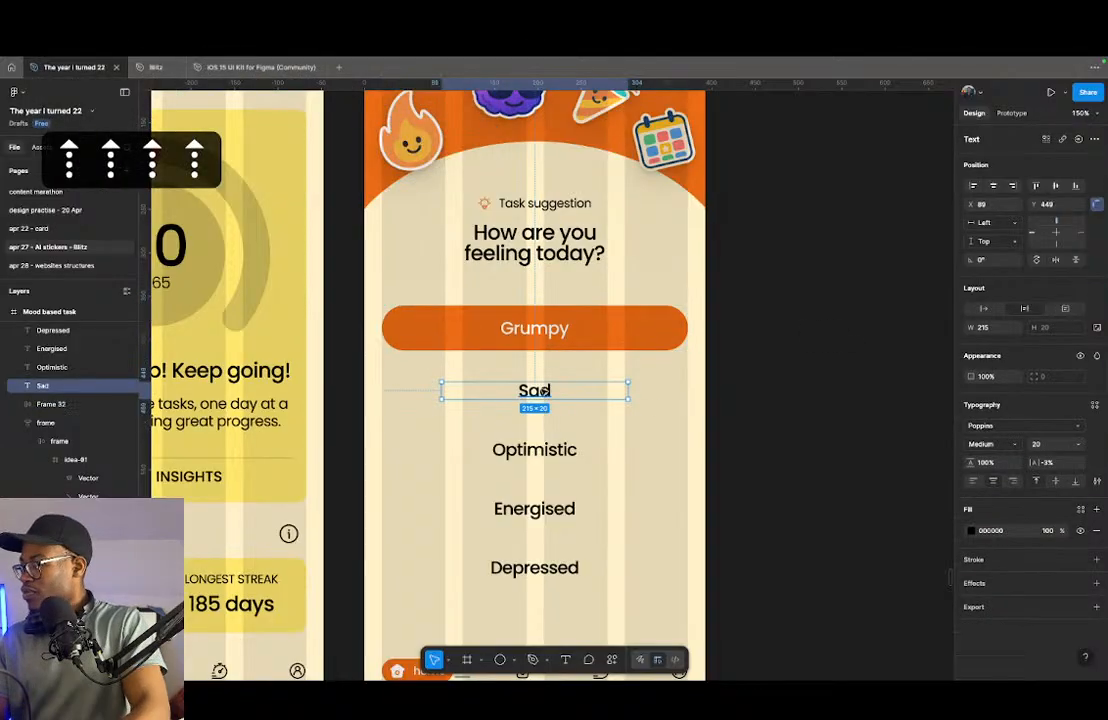
pyautogui.click(627, 345)
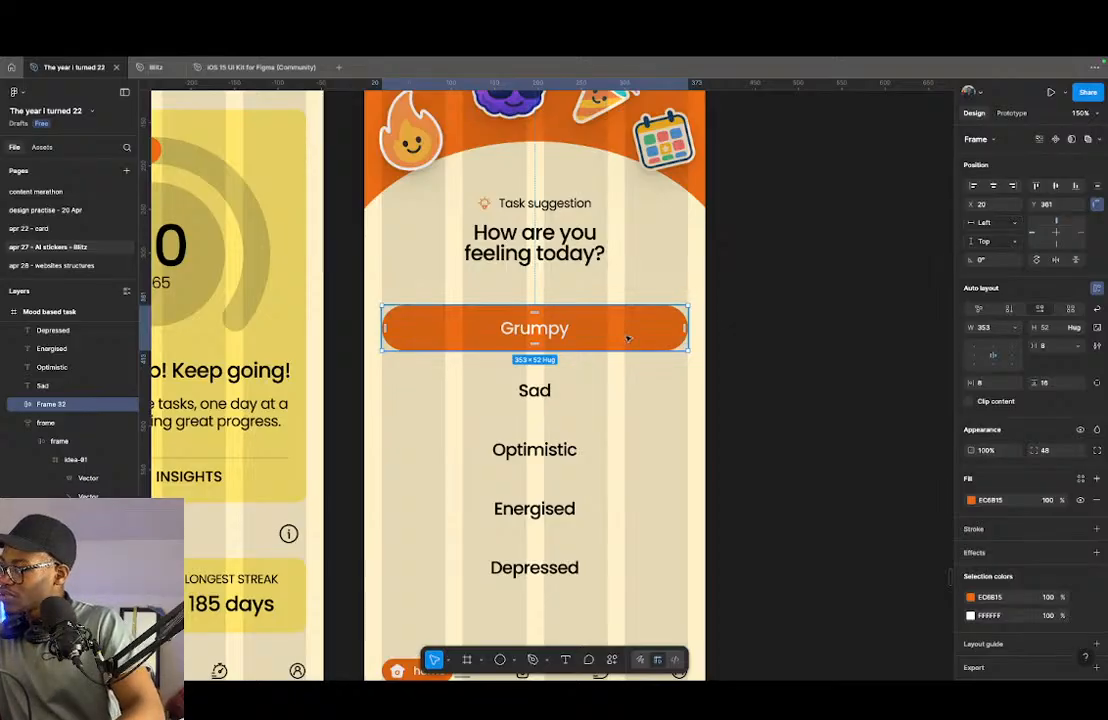
pyautogui.moveTo(631, 334); pyautogui.dragTo(631, 349)
pyautogui.press('super+z')
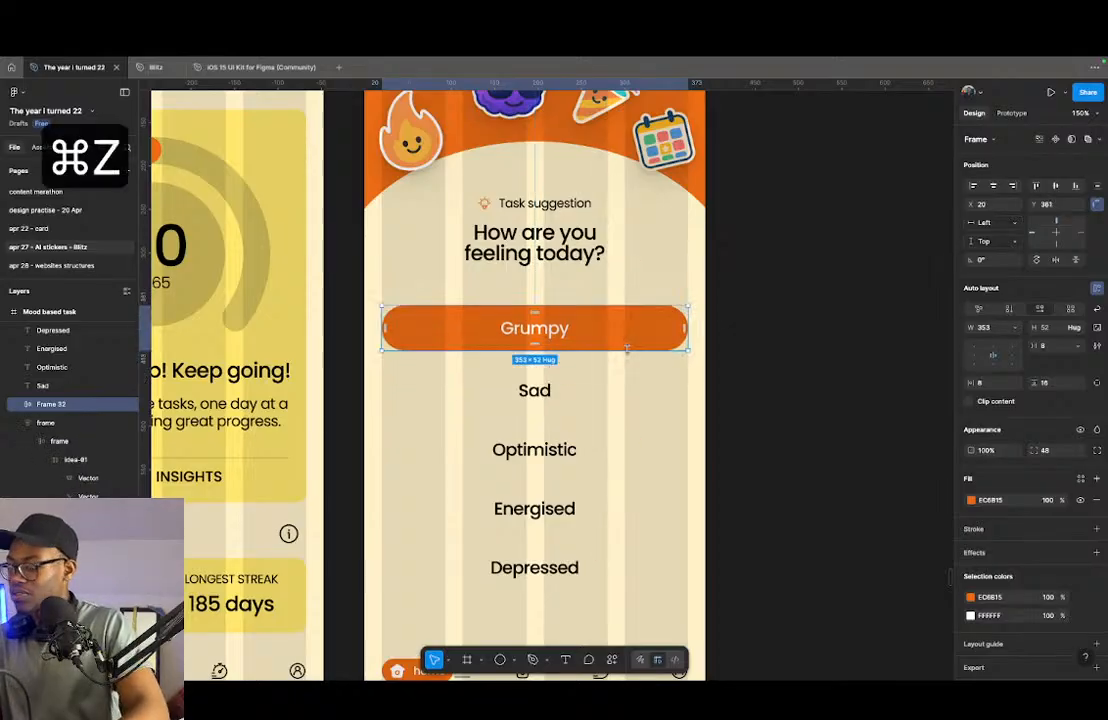
# - Rename the orange Grumpy frame to "mood button"
pyautogui.press('super+r')
pyautogui.write('button')
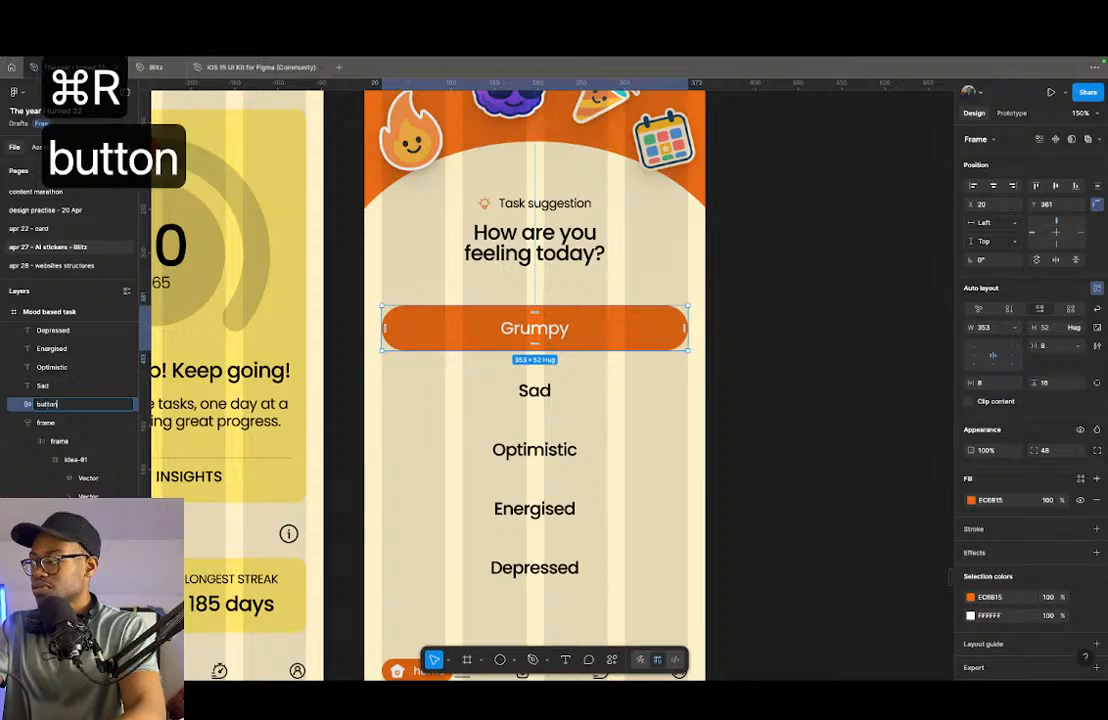
pyautogui.press('super+Left')
pyautogui.write('mo')
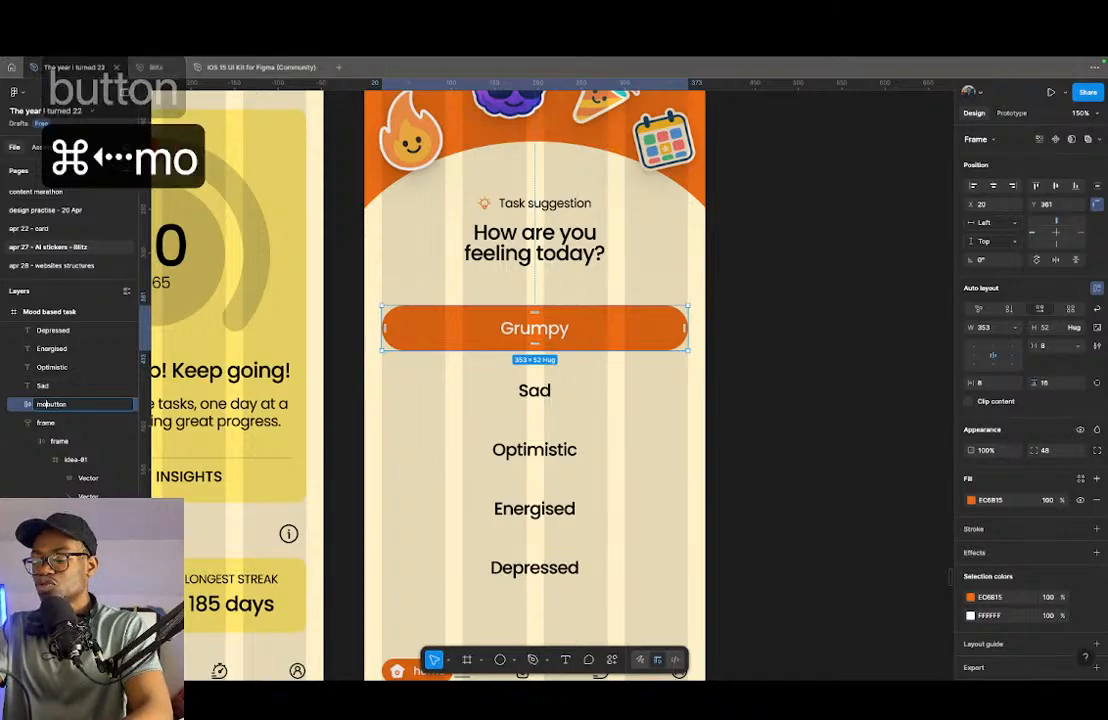
pyautogui.write('od')
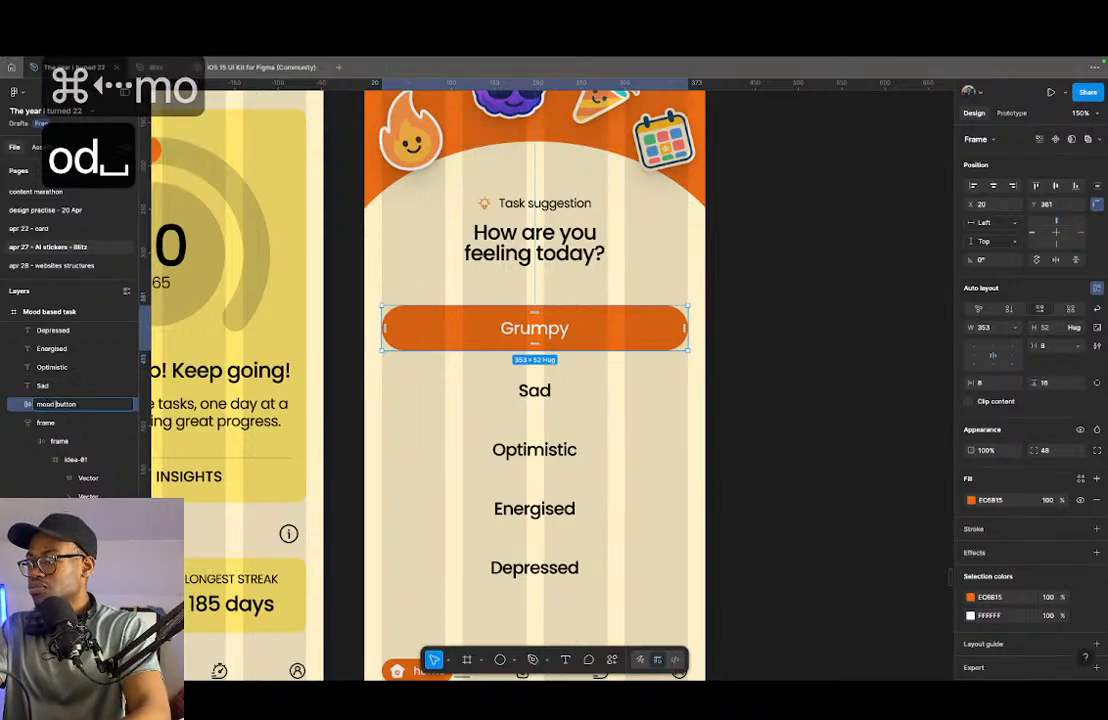
pyautogui.press('Return')
# - Duplicate the Grumpy mood button slightly lower and replace the copy's label with the copied Sad text
pyautogui.moveTo(633, 333); pyautogui.dragTo(631, 351)
pyautogui.click(544, 390)
pyautogui.press('super+c')
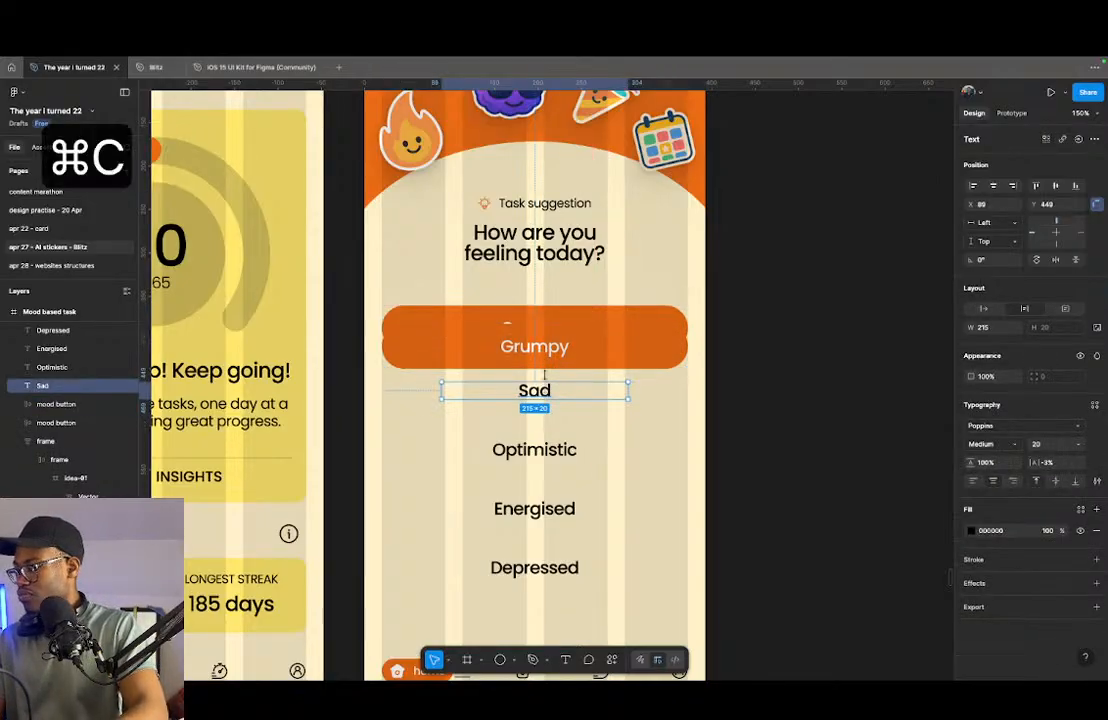
pyautogui.doubleClick(534, 346)
pyautogui.rightClick(545, 343)
pyautogui.click(582, 333)
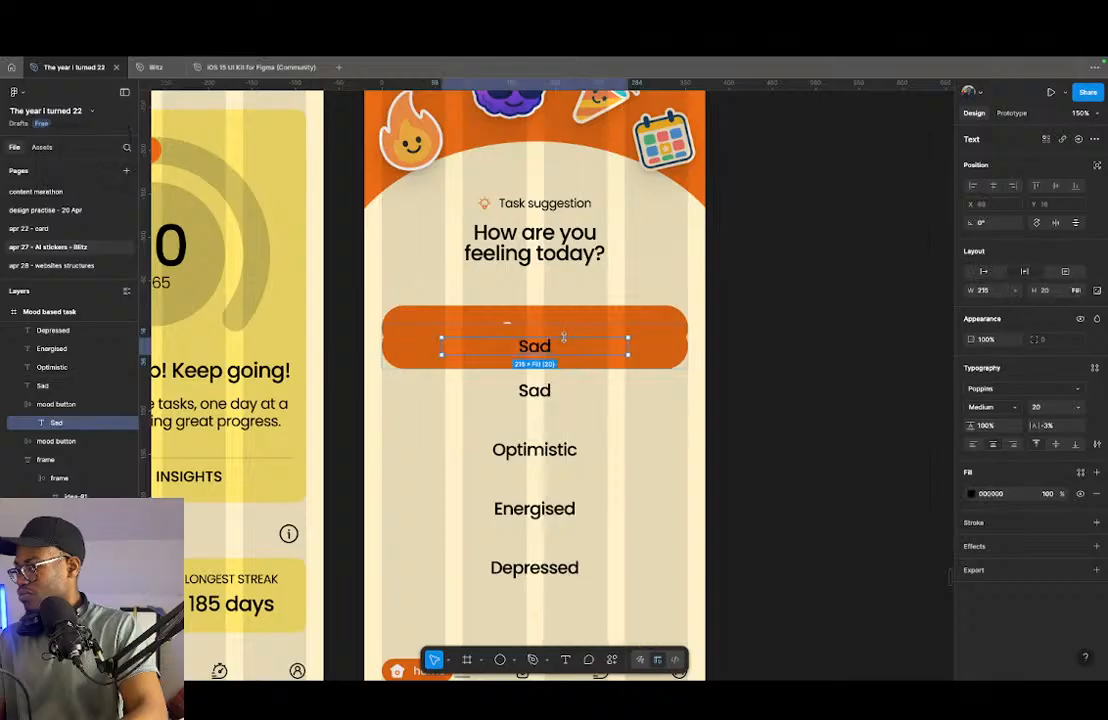
# - Set the Sad button's label to auto width with a white FFFFFF fill, and delete the loose Sad text
pyautogui.click(984, 272)
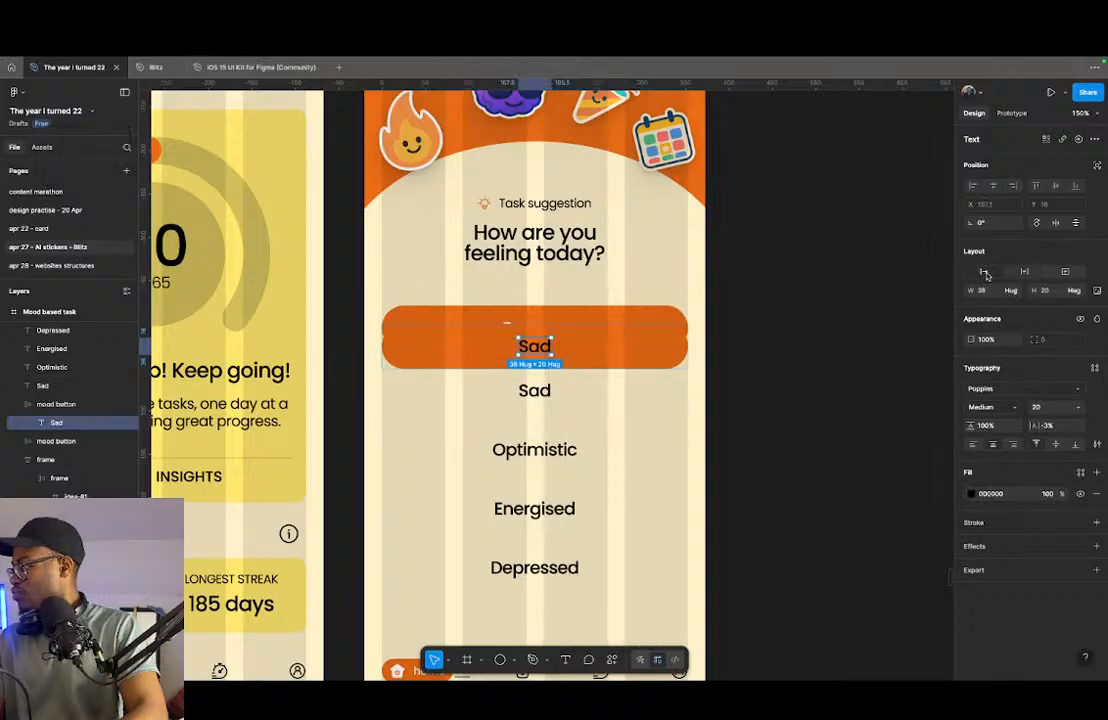
pyautogui.click(970, 494)
pyautogui.click(825, 413)
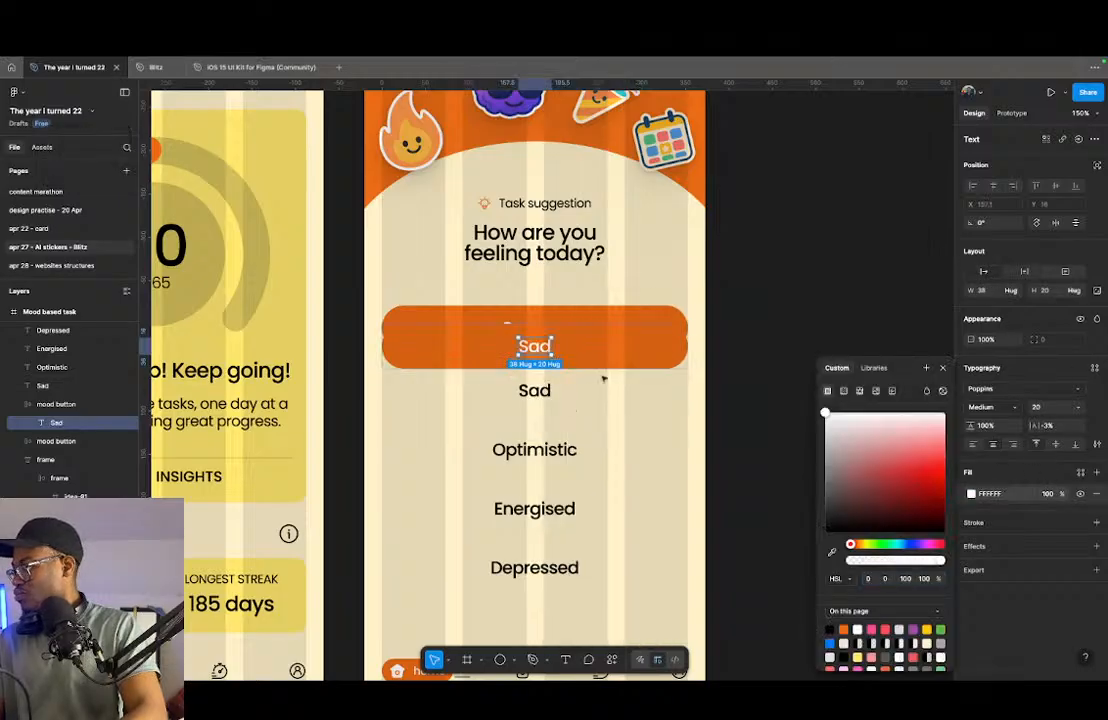
pyautogui.click(534, 391)
pyautogui.press('BackSpace')
# - Duplicate the Sad button down to about Y 426 and replace the copy's label with the copied Optimistic text
pyautogui.click(630, 352)
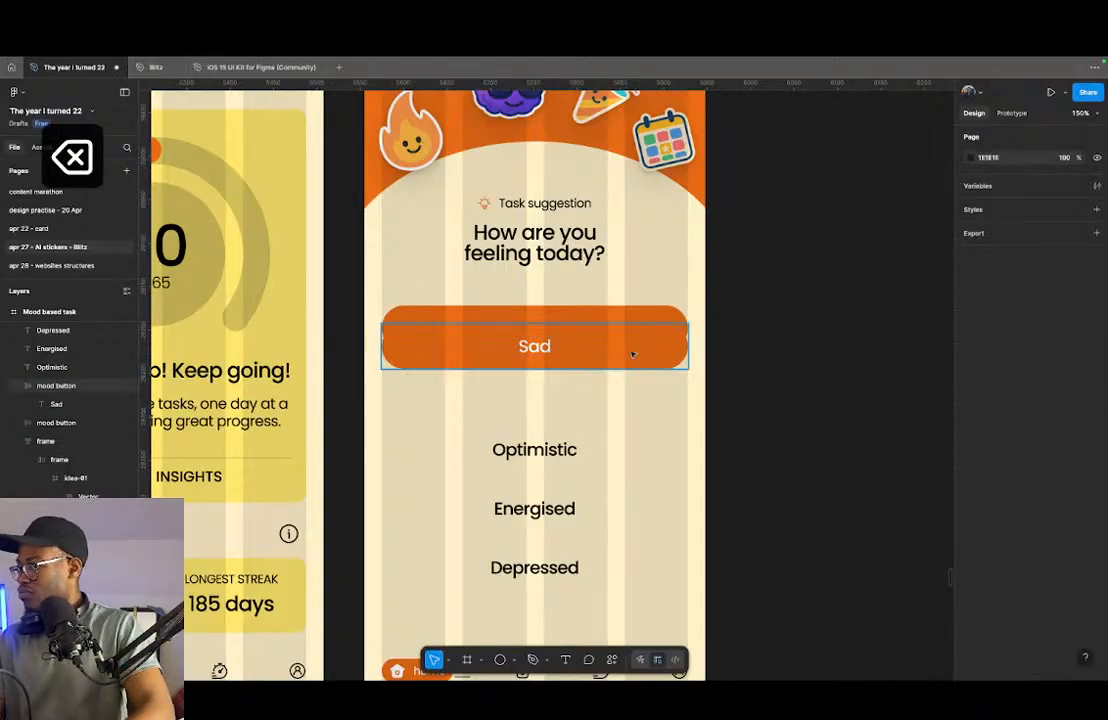
pyautogui.moveTo(613, 348); pyautogui.dragTo(601, 386)
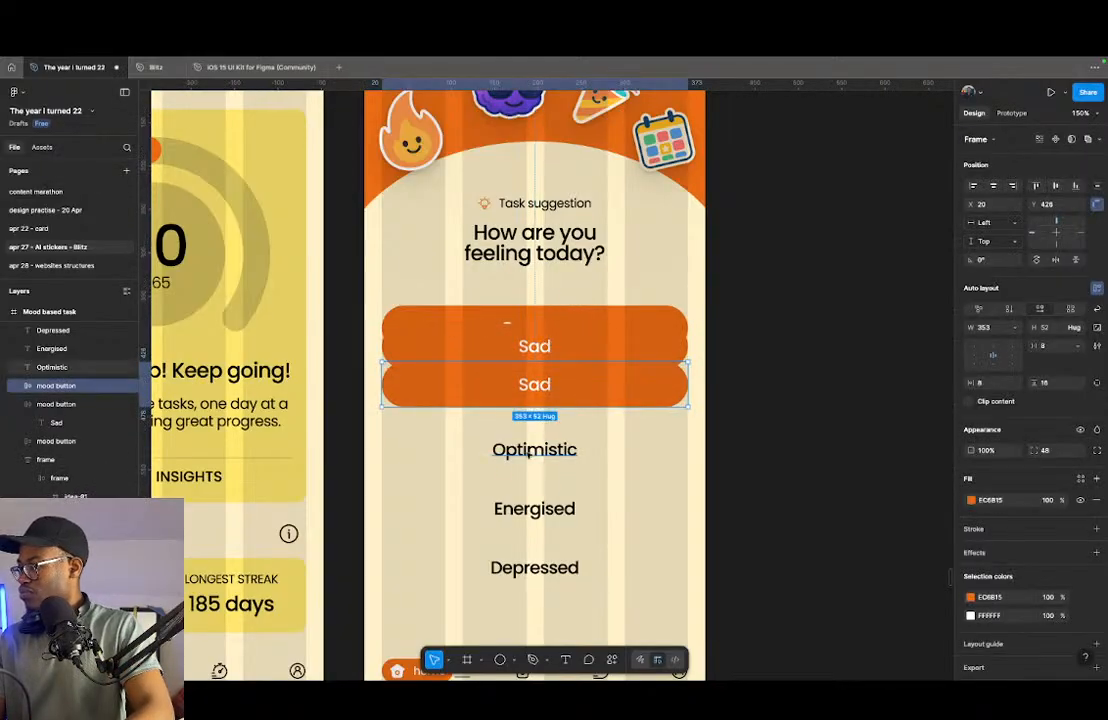
pyautogui.click(530, 452)
pyautogui.press('super+c')
pyautogui.keyDown('super'); pyautogui.click(547, 386); pyautogui.keyUp('super')
pyautogui.rightClick(547, 386)
pyautogui.click(602, 344)
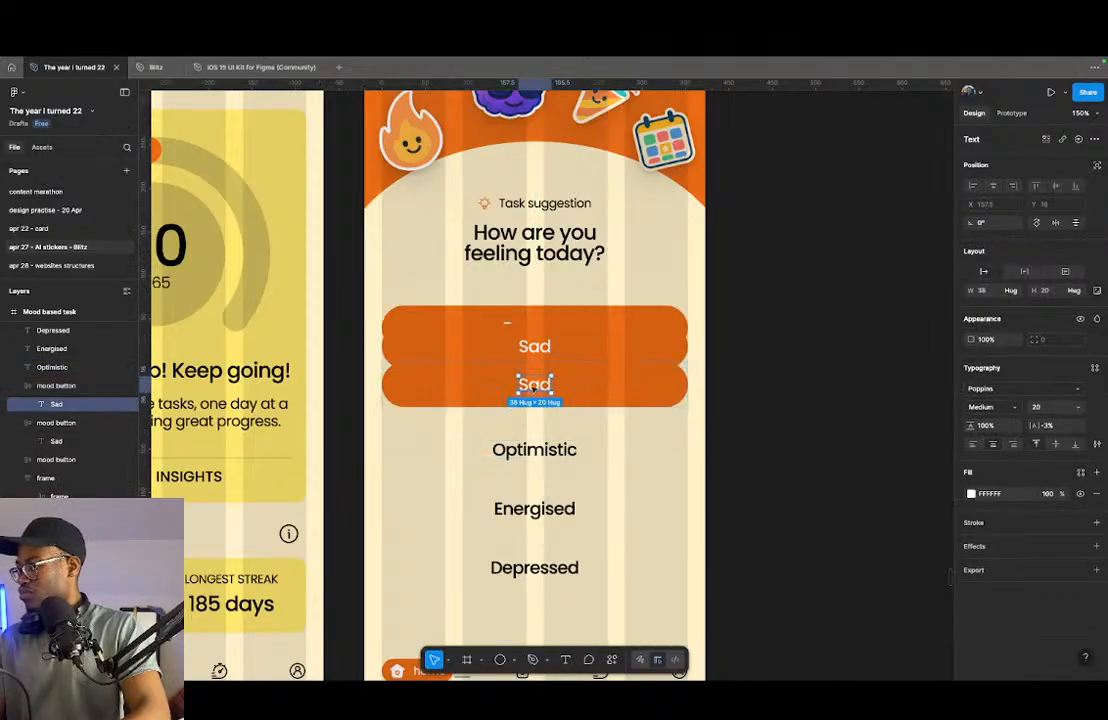
pyautogui.rightClick(530, 384)
pyautogui.click(575, 329)
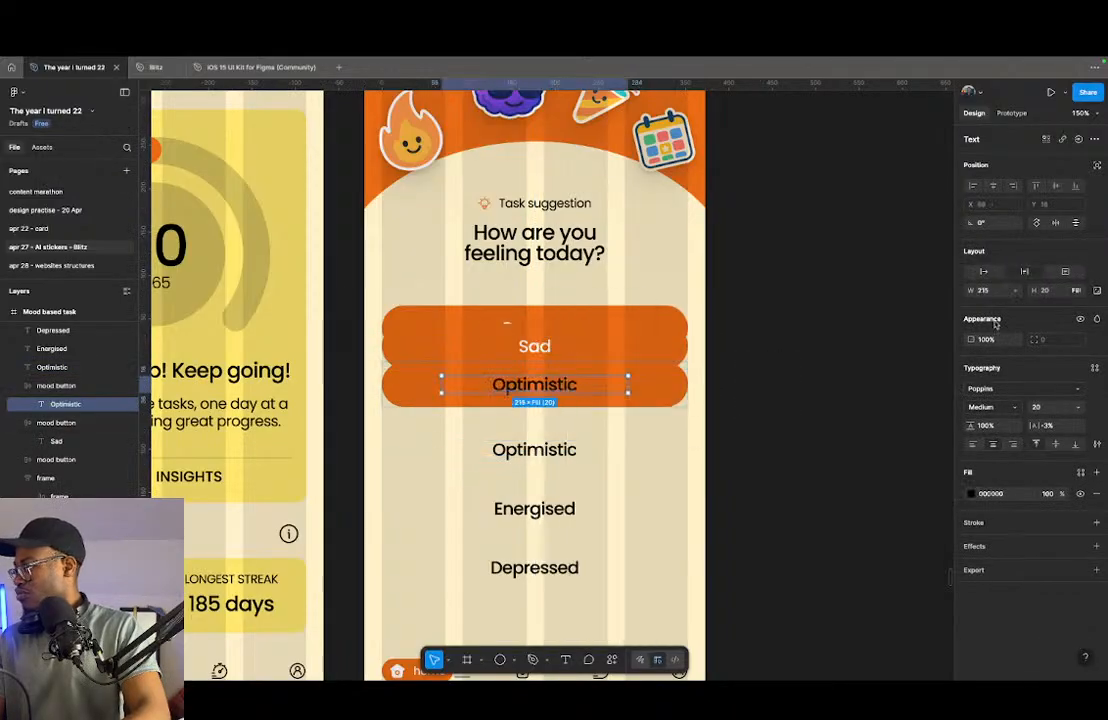
# - Set the label inside the Optimistic button to auto width with a white FFFFFF fill
pyautogui.click(983, 272)
pyautogui.click(968, 494)
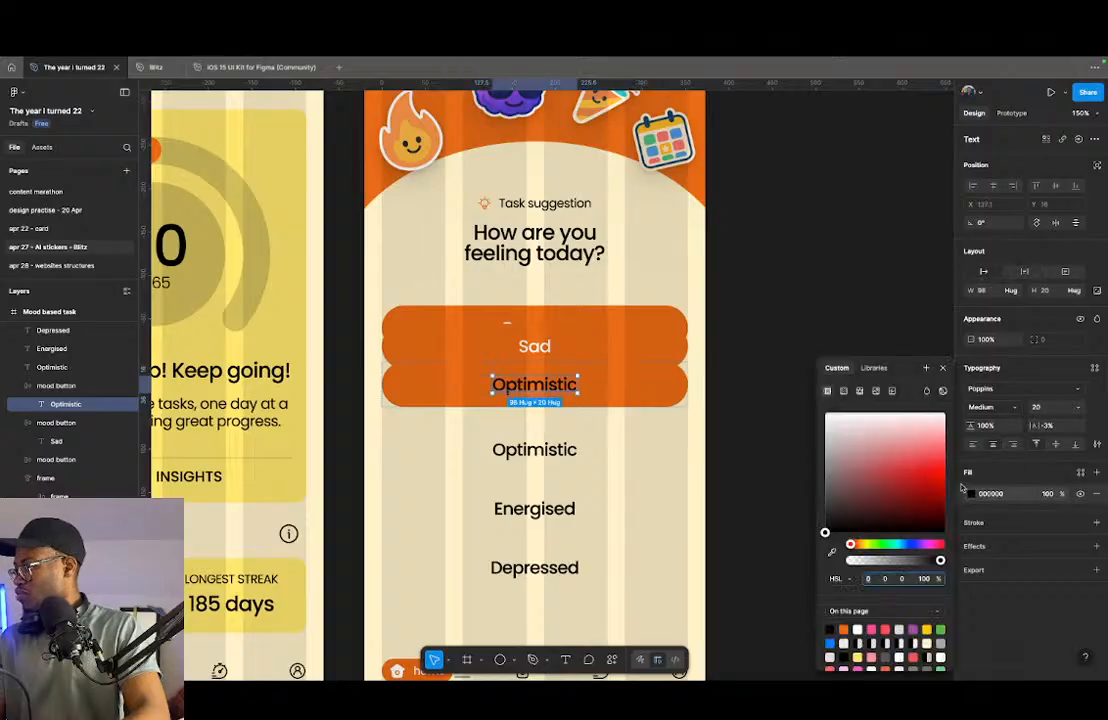
pyautogui.click(620, 397)
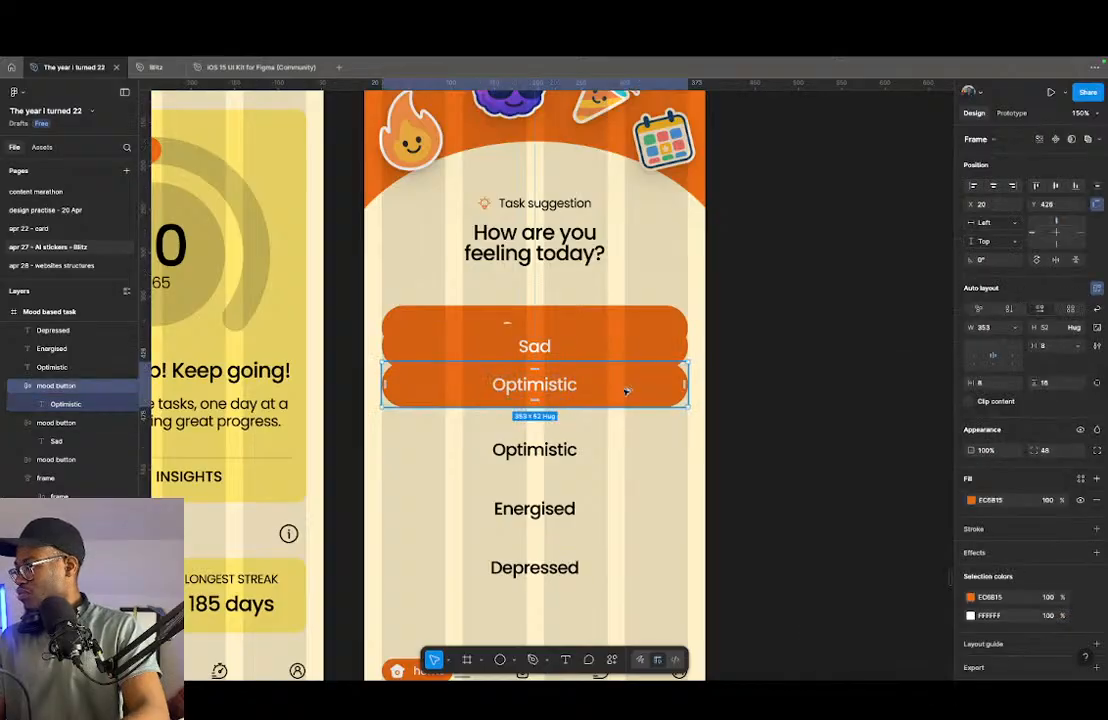
# - Duplicate the Optimistic button down to about Y 465 and delete the loose Optimistic text
pyautogui.moveTo(625, 391); pyautogui.dragTo(621, 413)
pyautogui.click(557, 452)
pyautogui.press('BackSpace')
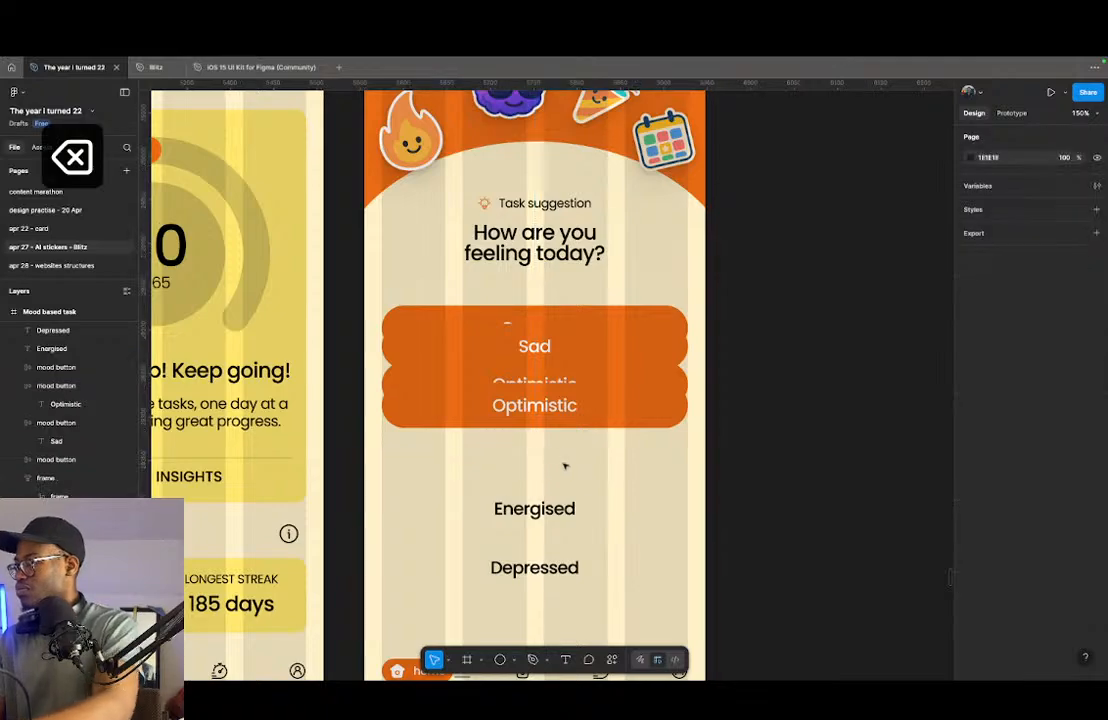
pyautogui.click(601, 404)
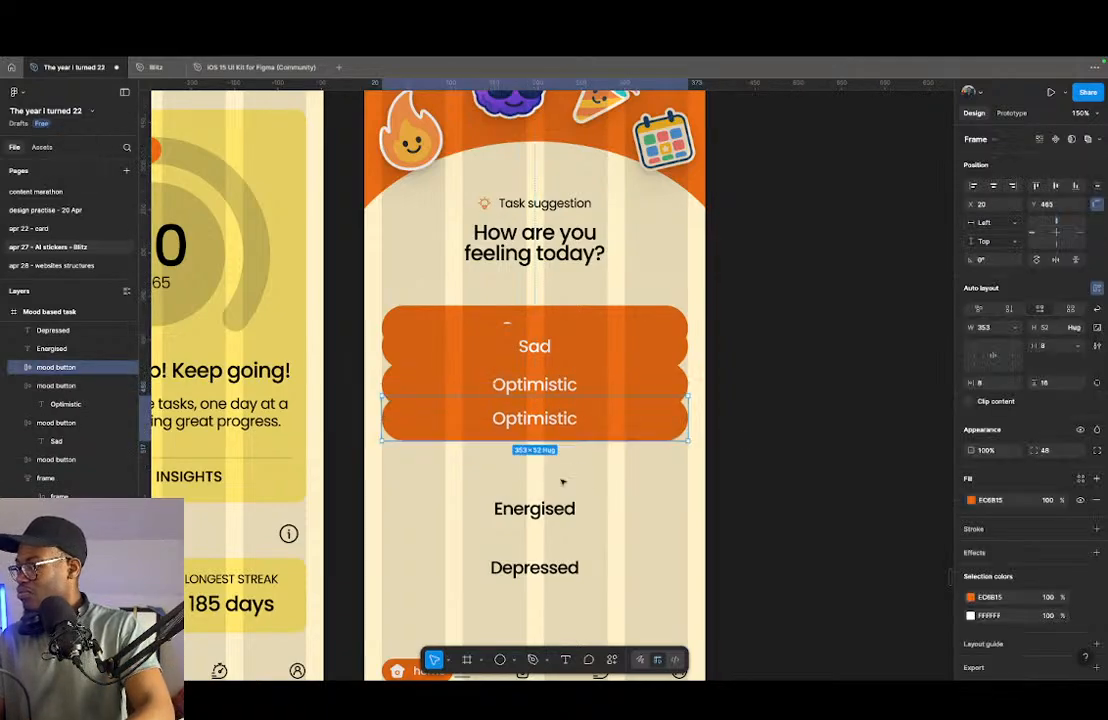
# - Replace the label in the lower Optimistic button with the copied Energised text
pyautogui.click(534, 508)
pyautogui.press('super+c')
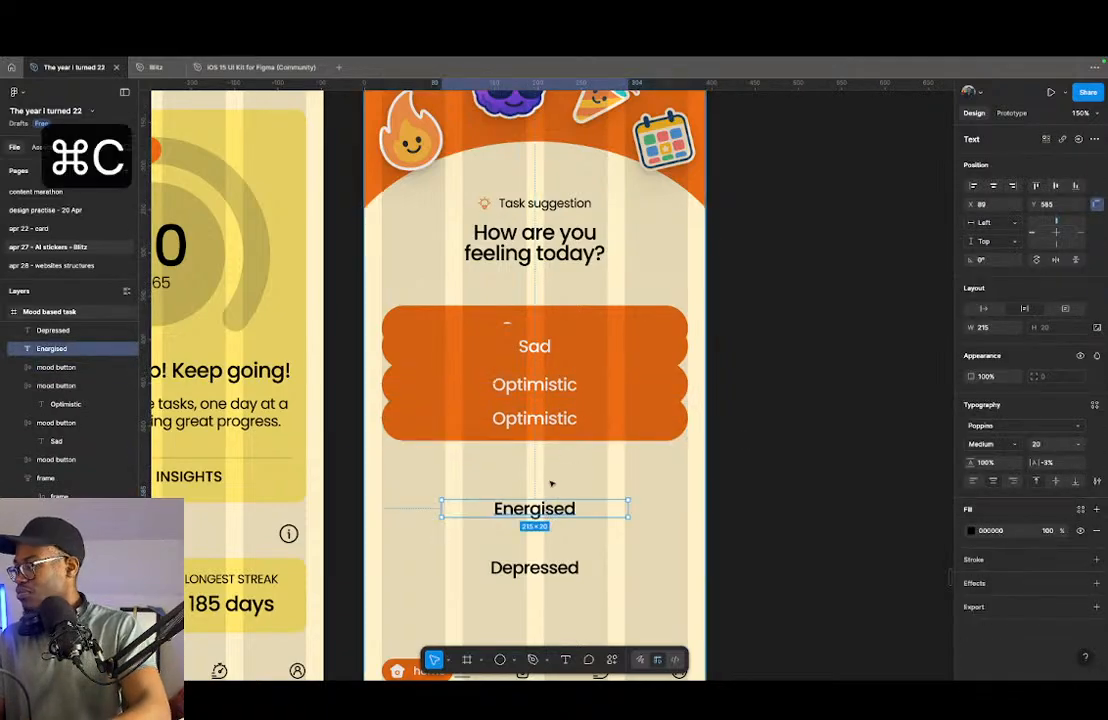
pyautogui.rightClick(551, 421)
pyautogui.click(626, 329)
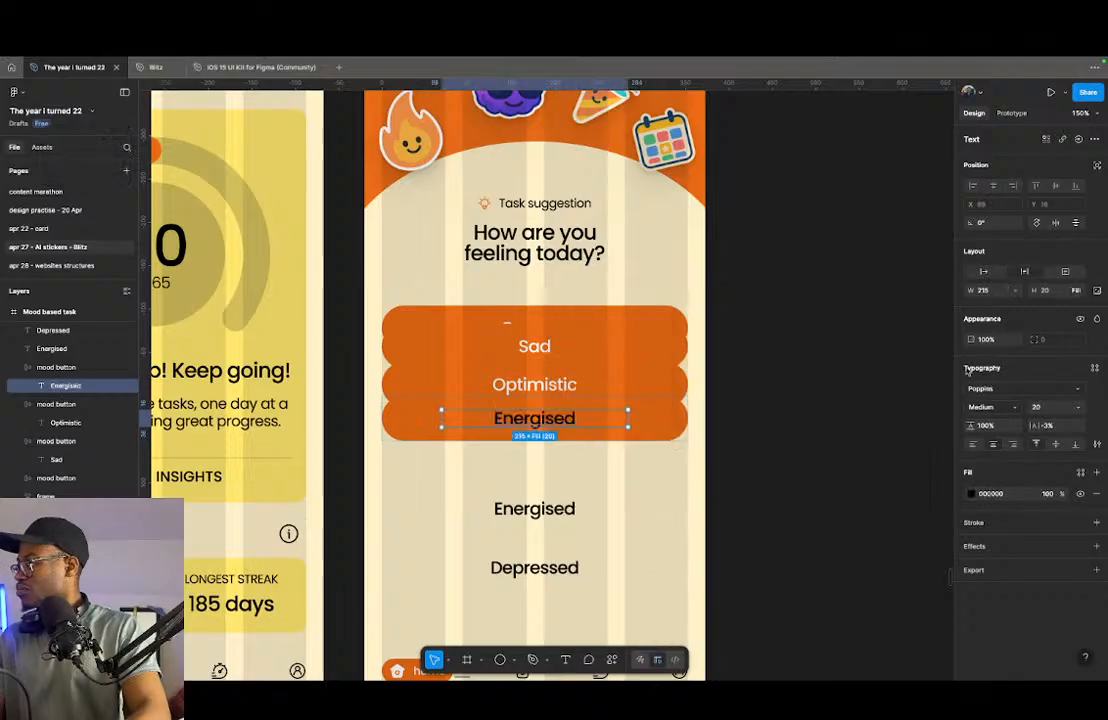
# - Set the Energised button's label to auto width and white, and delete the loose Energised text
pyautogui.click(984, 273)
pyautogui.click(971, 494)
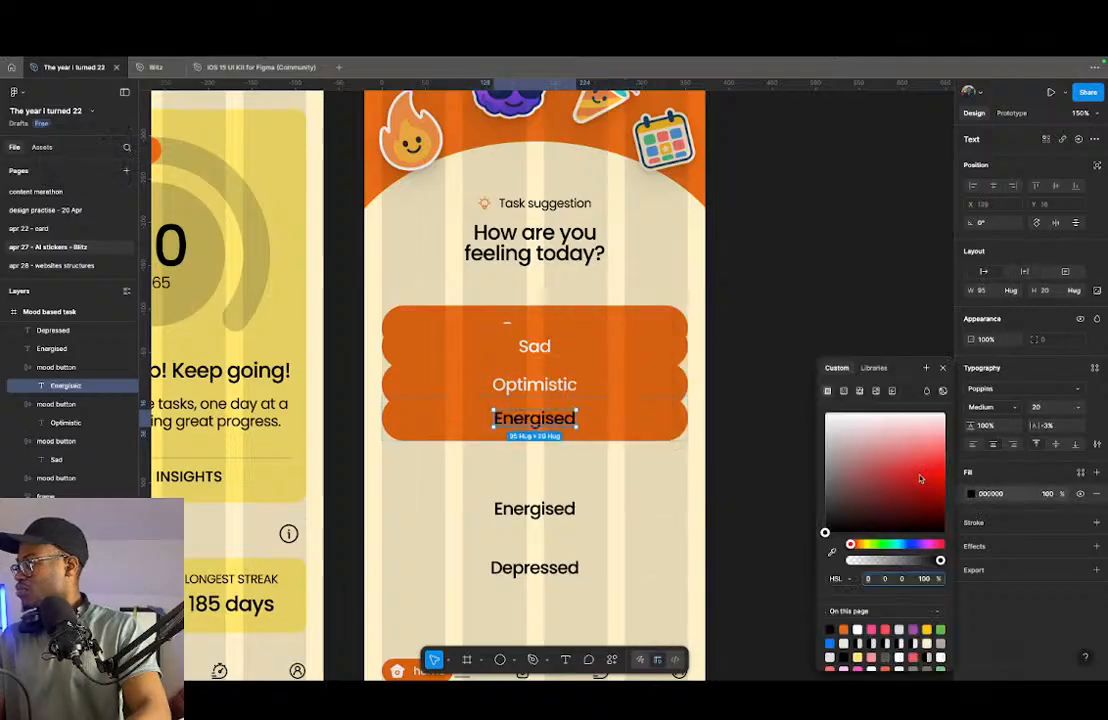
pyautogui.click(534, 508)
pyautogui.press('BackSpace')
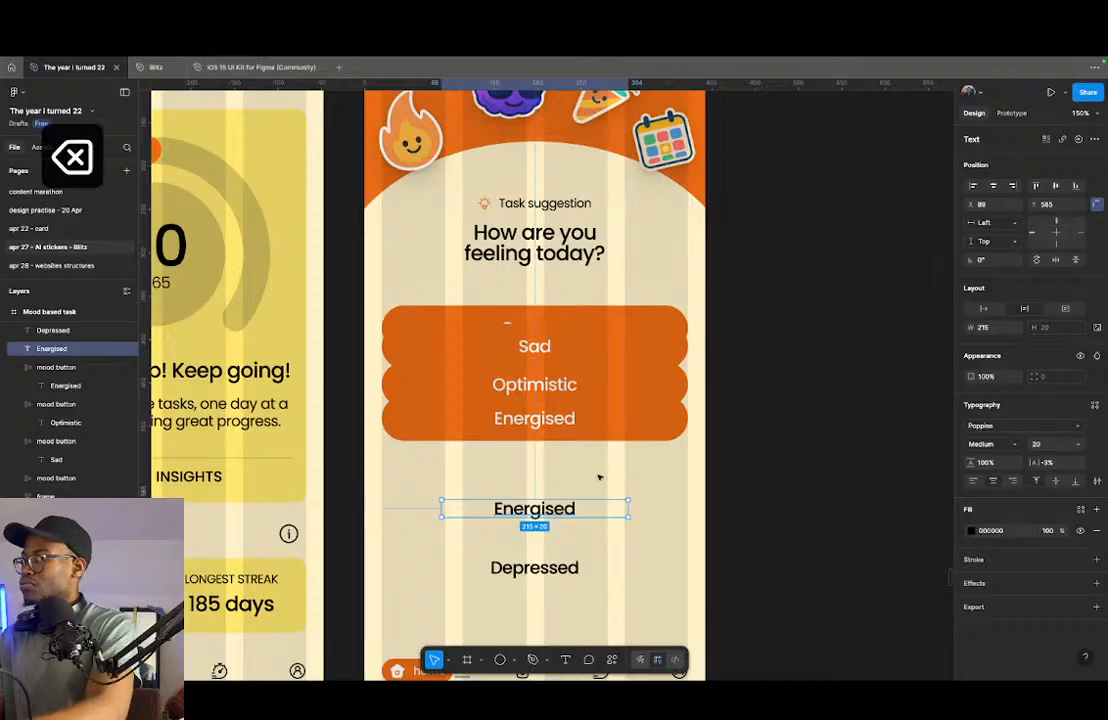
# - Duplicate the Energised button about 37 below it and replace the copy's label with the copied Depressed text
pyautogui.click(610, 412)
pyautogui.moveTo(610, 413); pyautogui.dragTo(603, 490)
pyautogui.click(545, 572)
pyautogui.press('super+c')
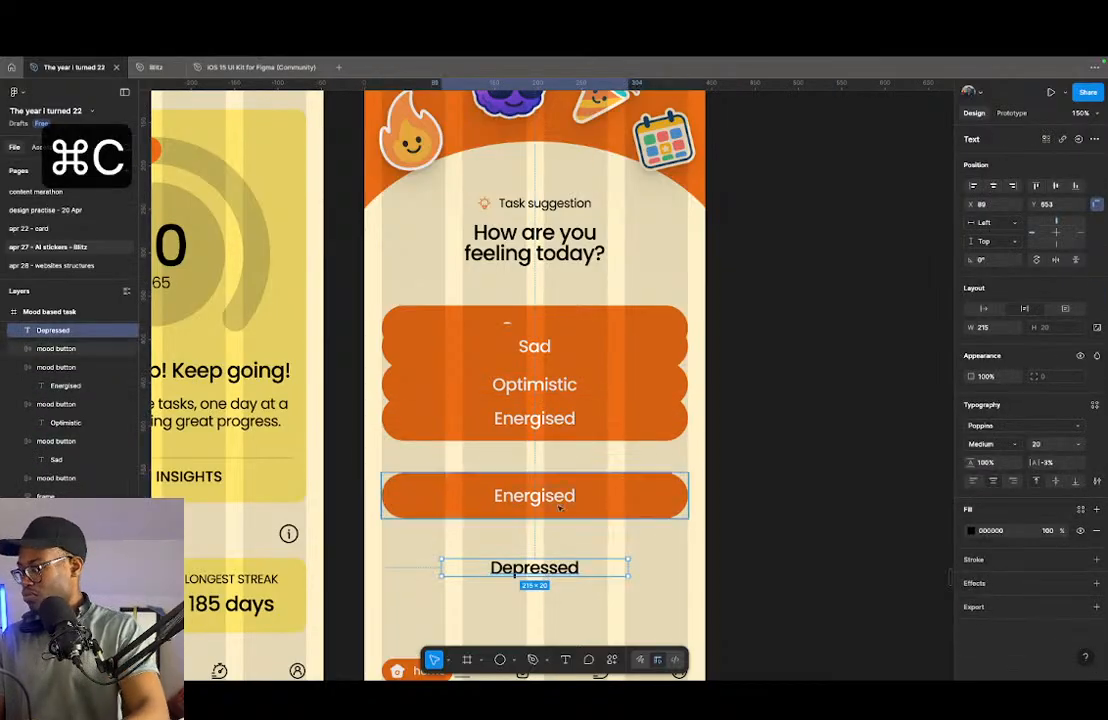
pyautogui.doubleClick(537, 494)
pyautogui.rightClick(540, 496)
pyautogui.click(615, 330)
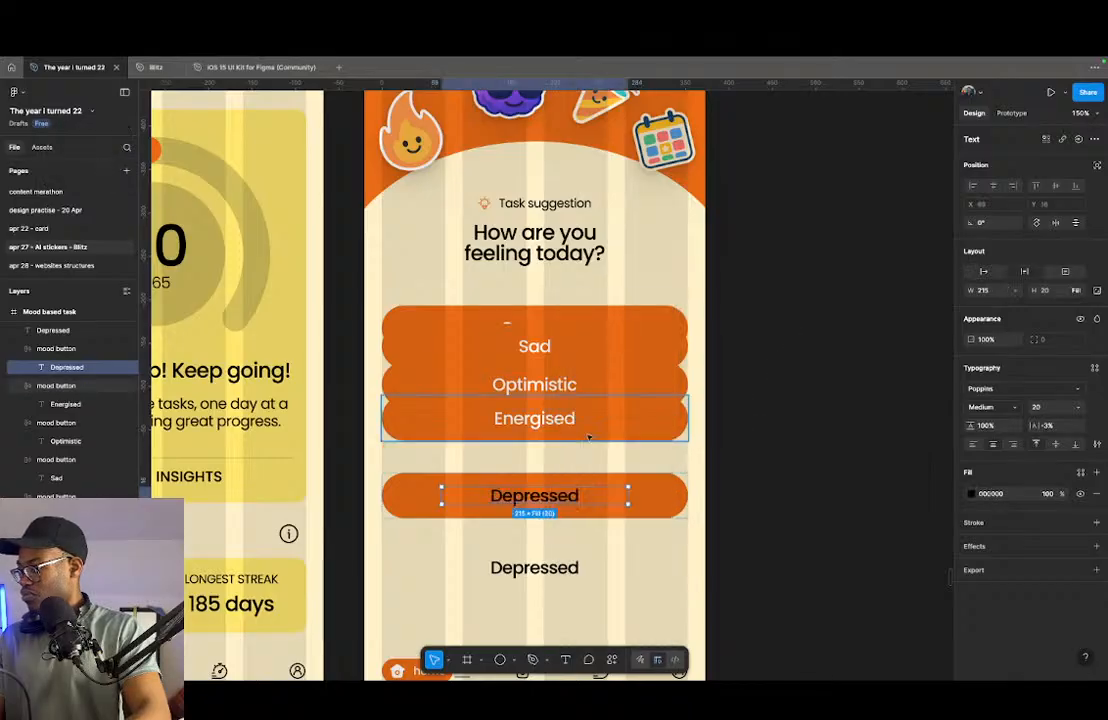
# - Delete the loose Depressed text and set the Depressed button's label to auto width with a white FFFFFF fill
pyautogui.click(560, 567)
pyautogui.press('BackSpace')
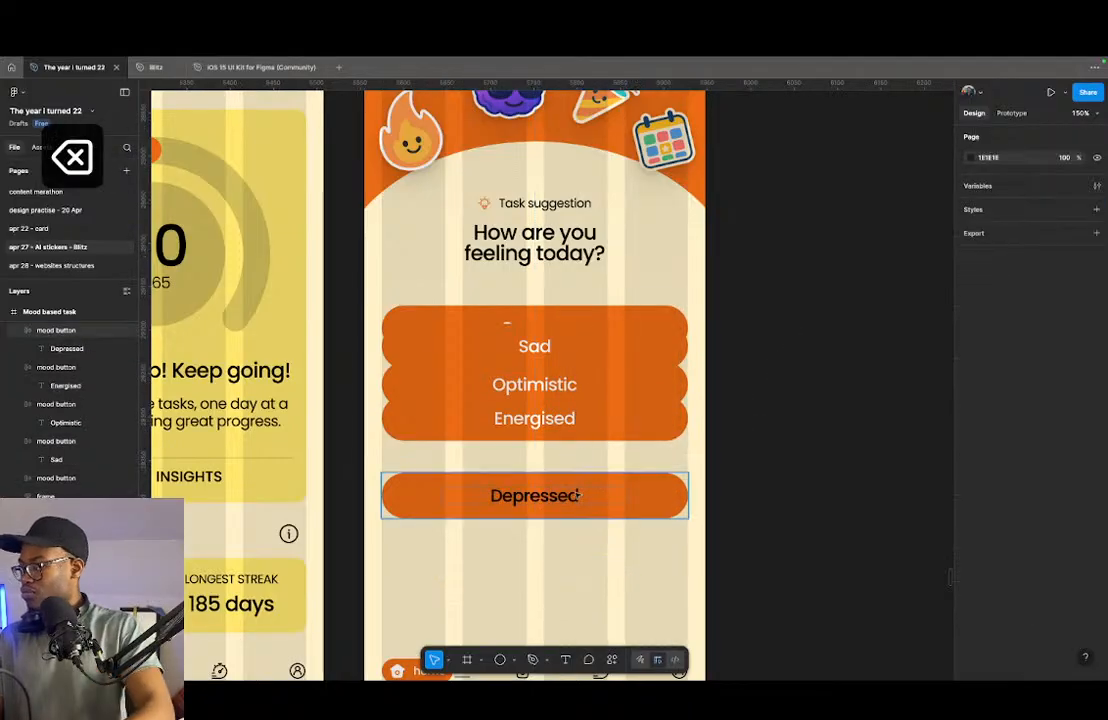
pyautogui.keyDown('super'); pyautogui.click(572, 496); pyautogui.keyUp('super')
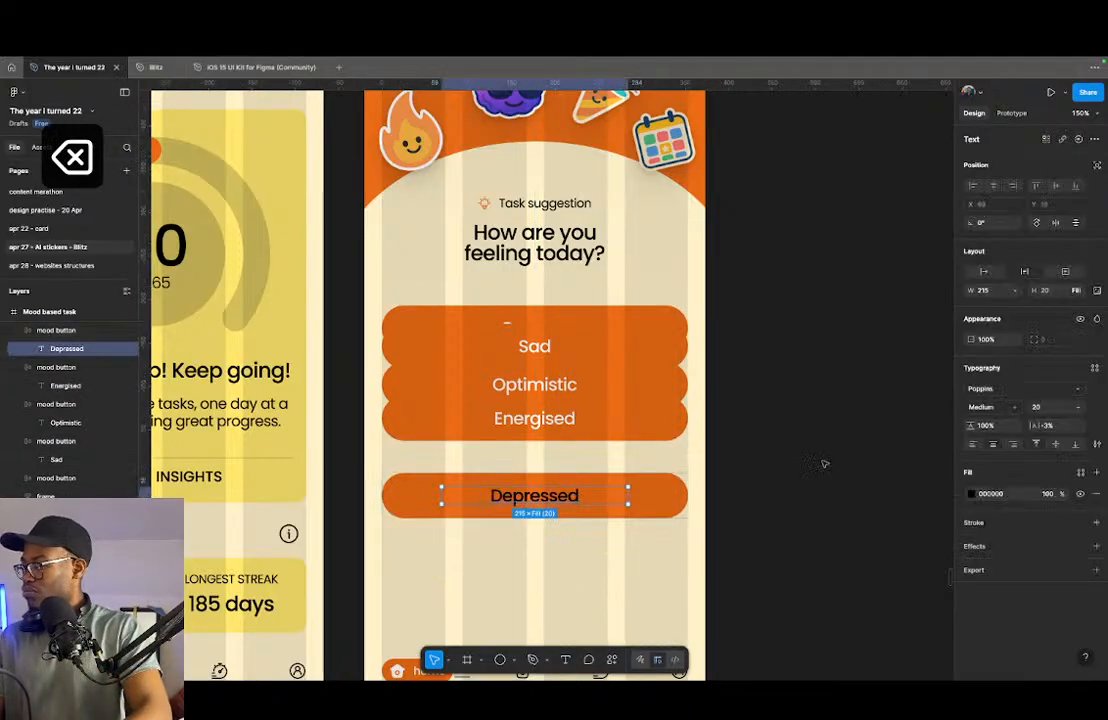
pyautogui.click(985, 272)
pyautogui.click(971, 494)
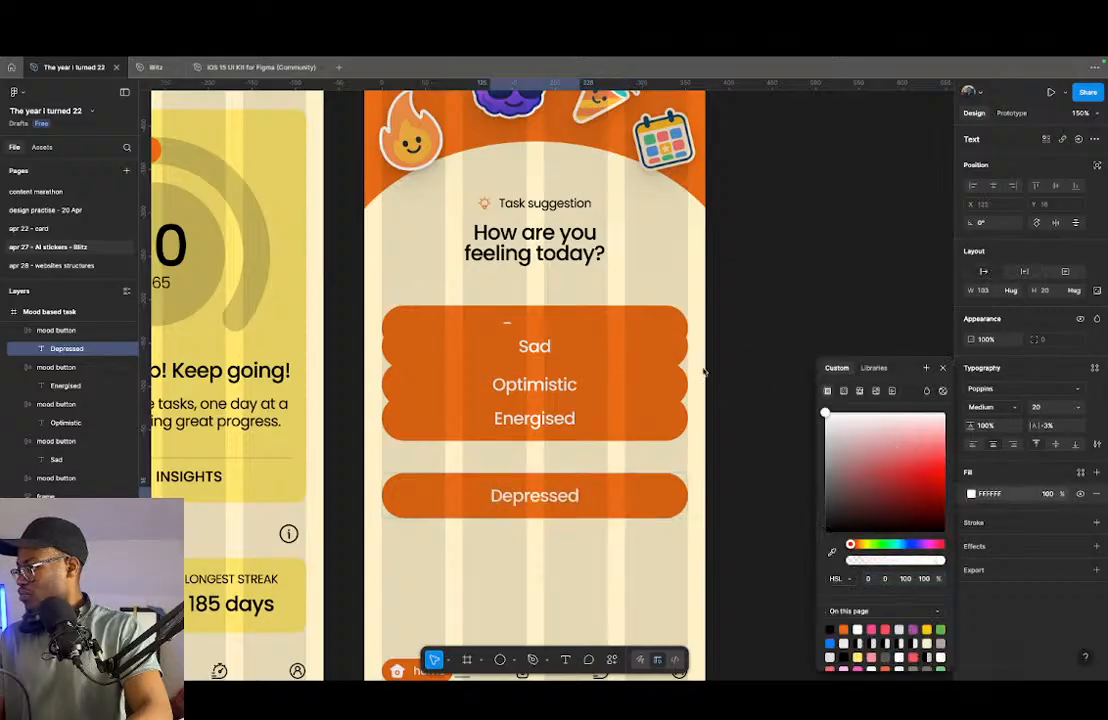
# - Select all five mood buttons and space them evenly with a vertical gap of 24
pyautogui.click(650, 497)
pyautogui.keyDown('shift'); pyautogui.click(617, 420); pyautogui.keyUp('shift')
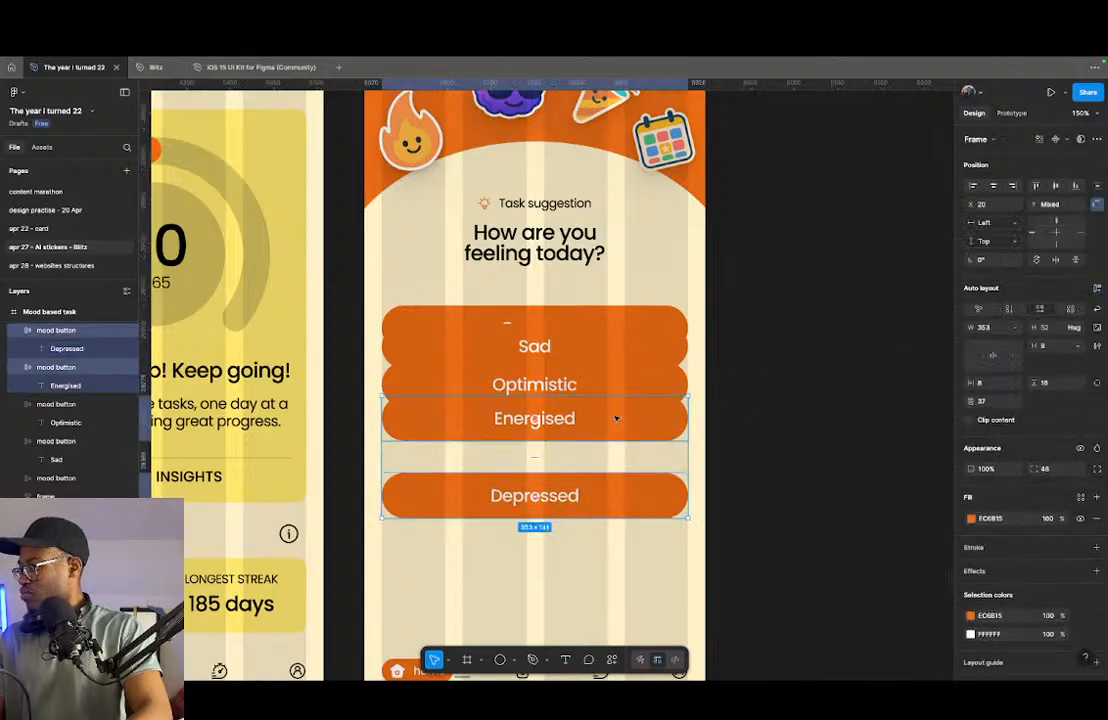
pyautogui.moveTo(754, 293); pyautogui.dragTo(669, 535)
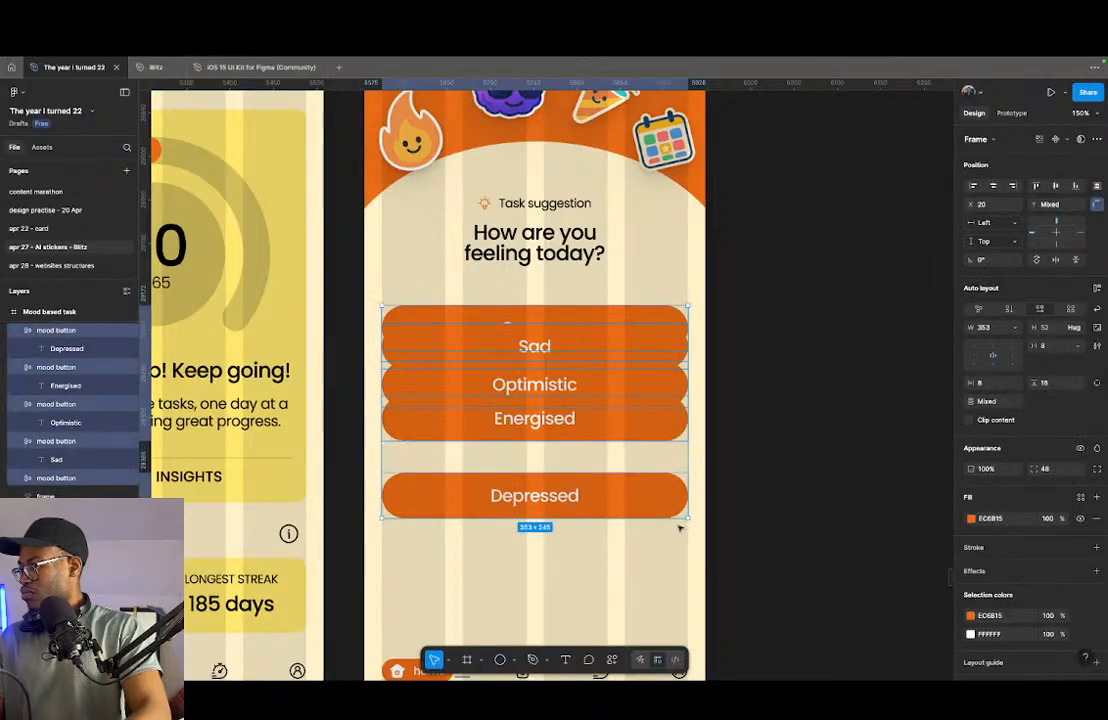
pyautogui.scroll(2, 668, 517)
pyautogui.click(683, 509)
pyautogui.scroll(-5, 563, 460)
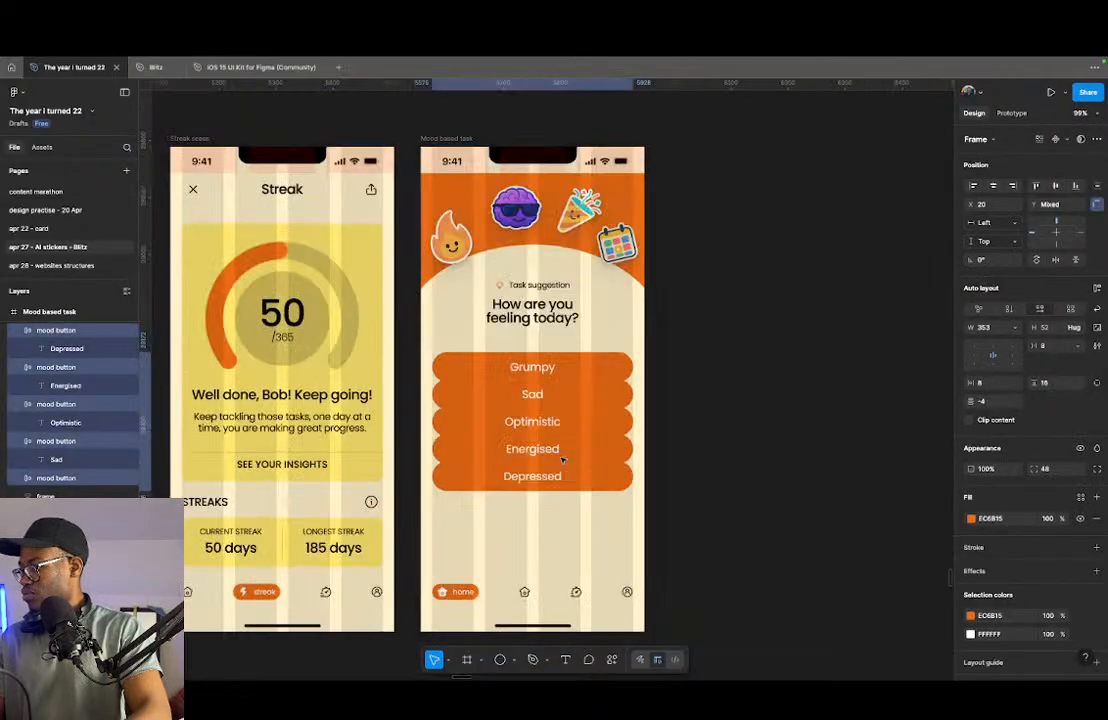
pyautogui.moveTo(535, 383); pyautogui.dragTo(536, 390)
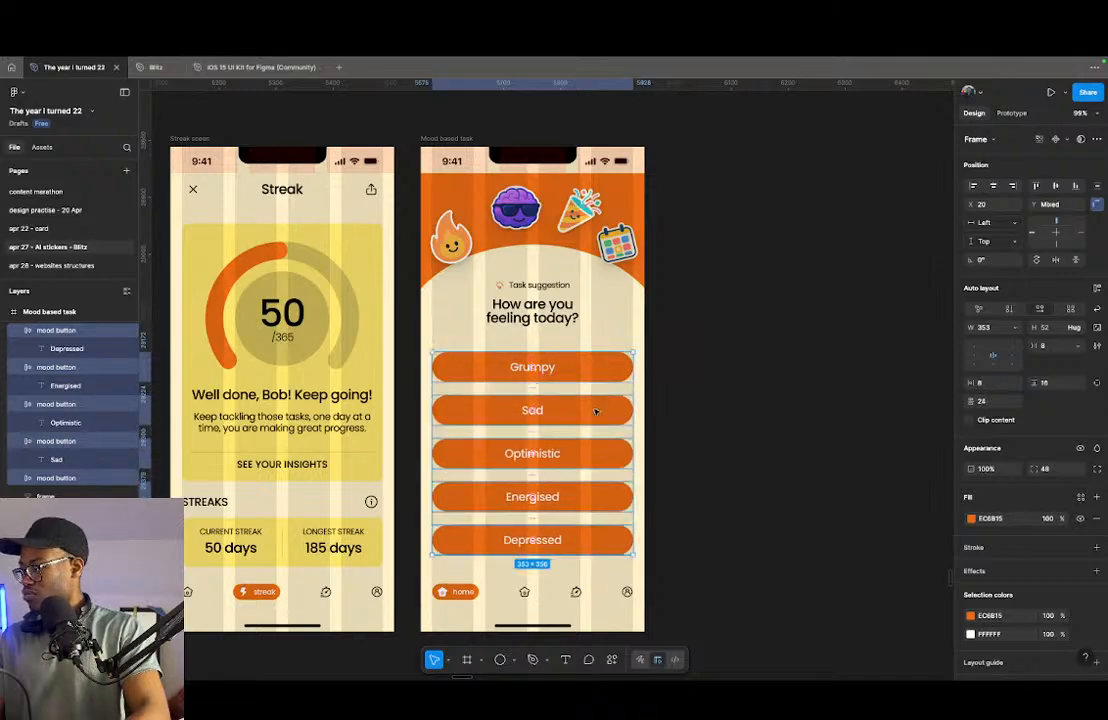
pyautogui.press('alt')
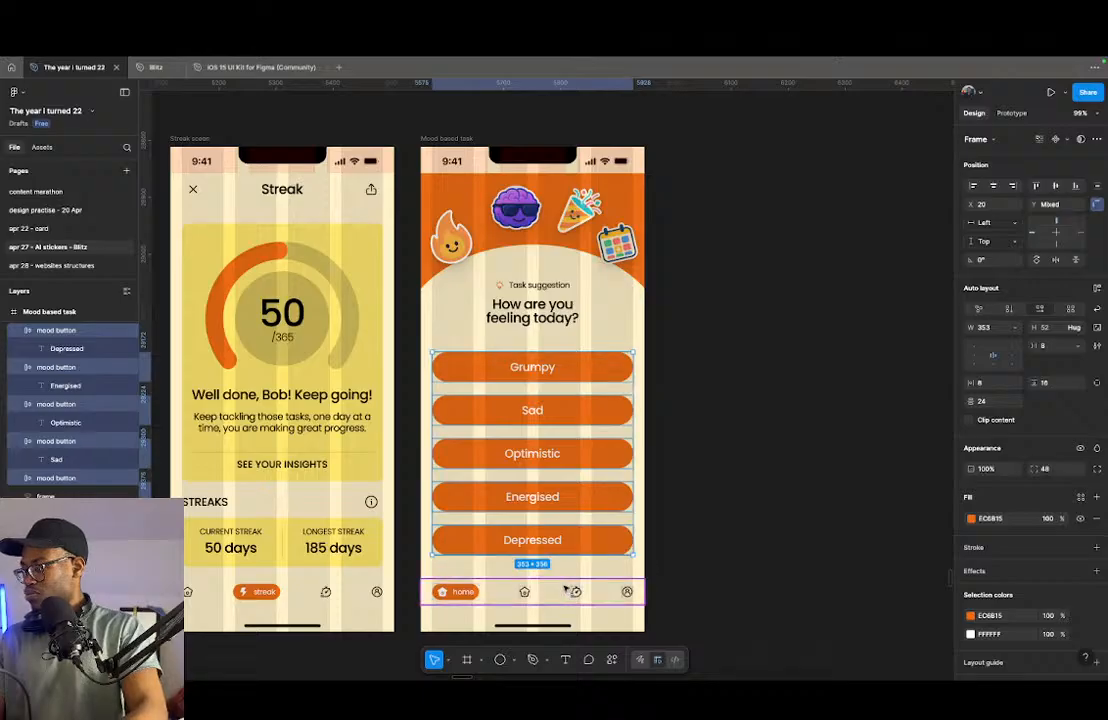
# - Wrap the five mood buttons in a vertical auto layout and rename the container as frame
pyautogui.hotkey('shift', 'a')
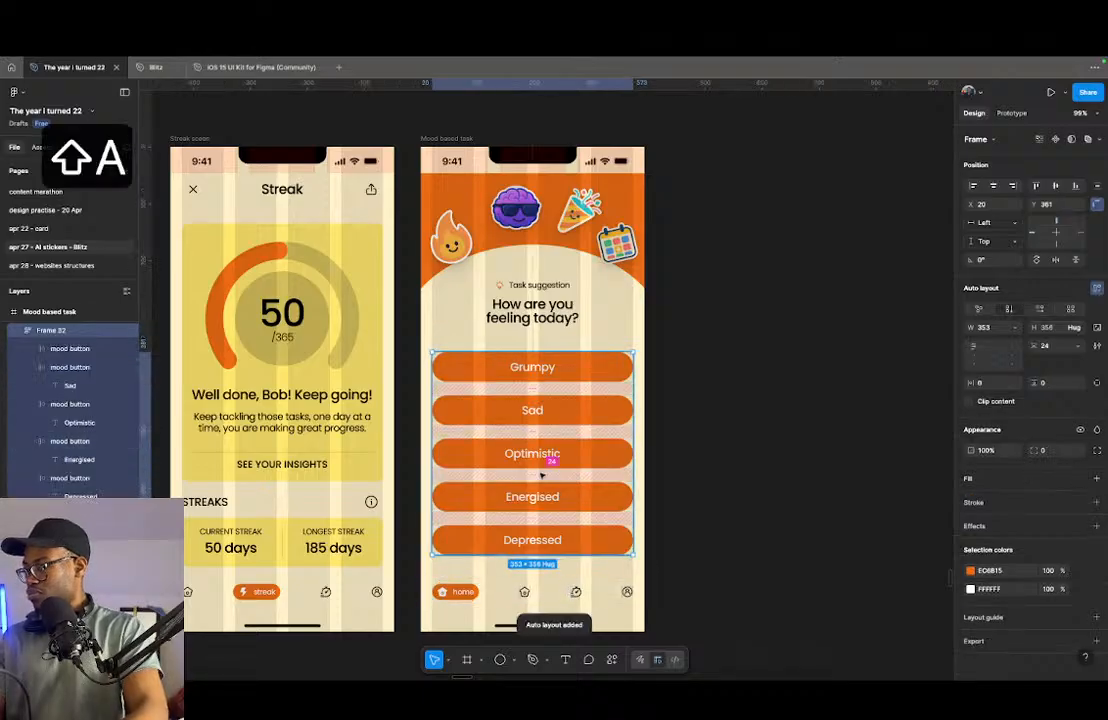
pyautogui.press('super+r')
pyautogui.write('fra')
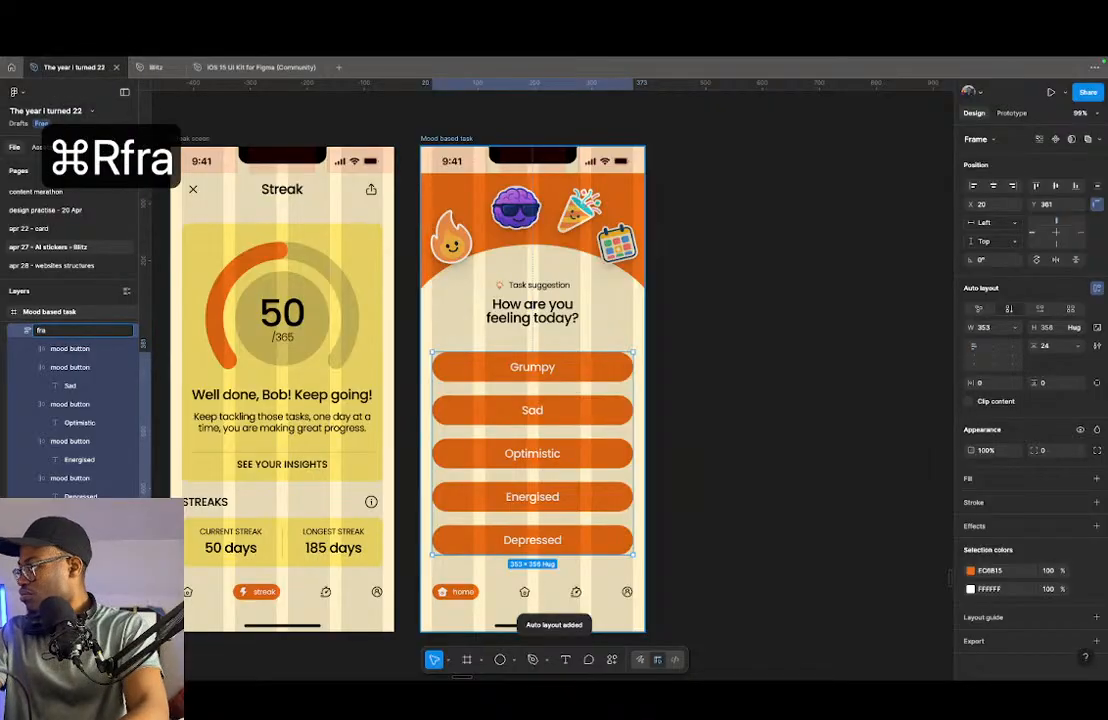
pyautogui.write('me')
pyautogui.press('Return')
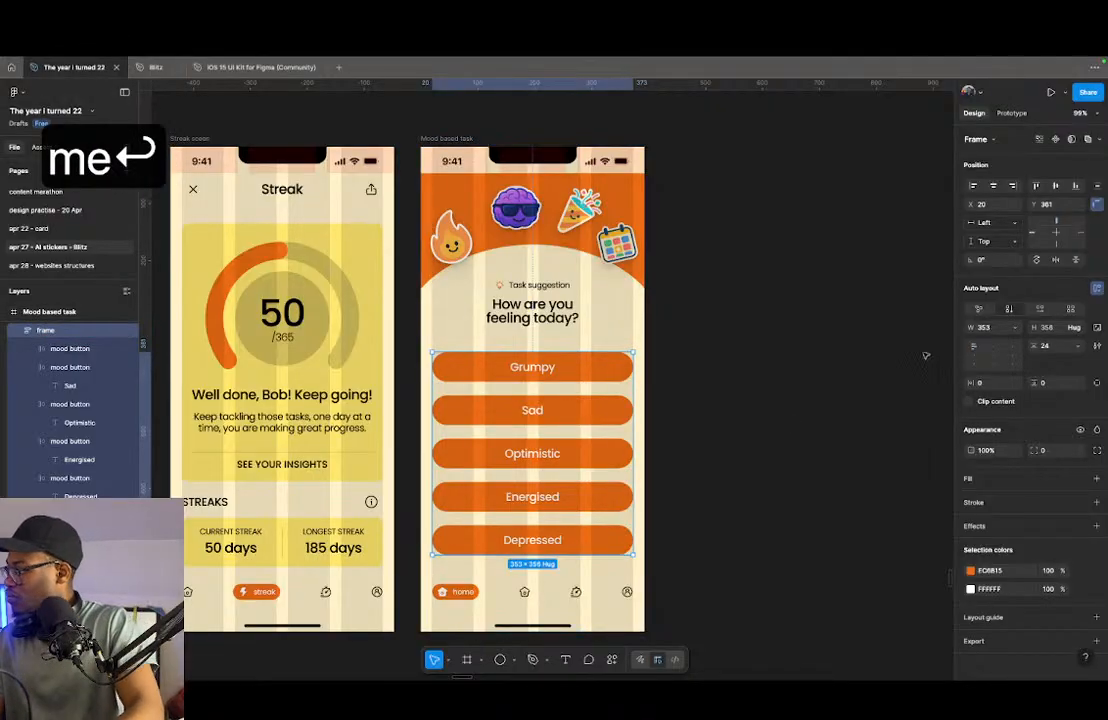
# - Reduce the spacing between the stacked mood buttons to 16 and move the stack up to Y 345
pyautogui.click(1062, 346)
pyautogui.hotkey('shift', 'Down')
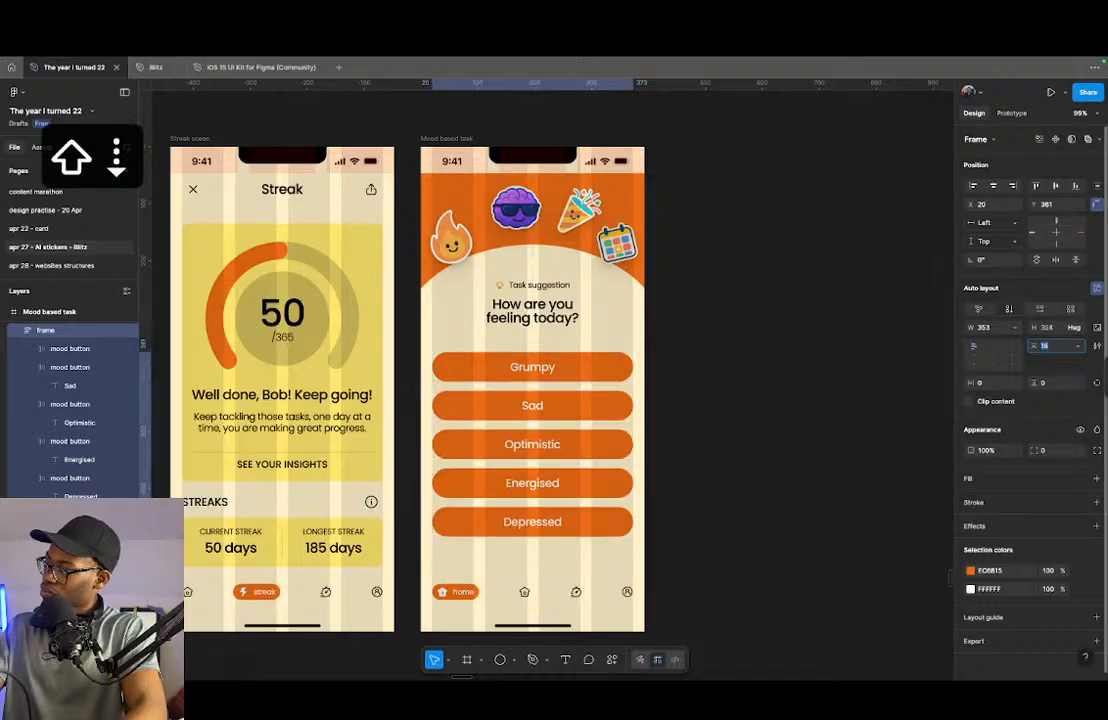
pyautogui.hotkey('shift', 'Up')
pyautogui.hotkey('shift', 'Down')
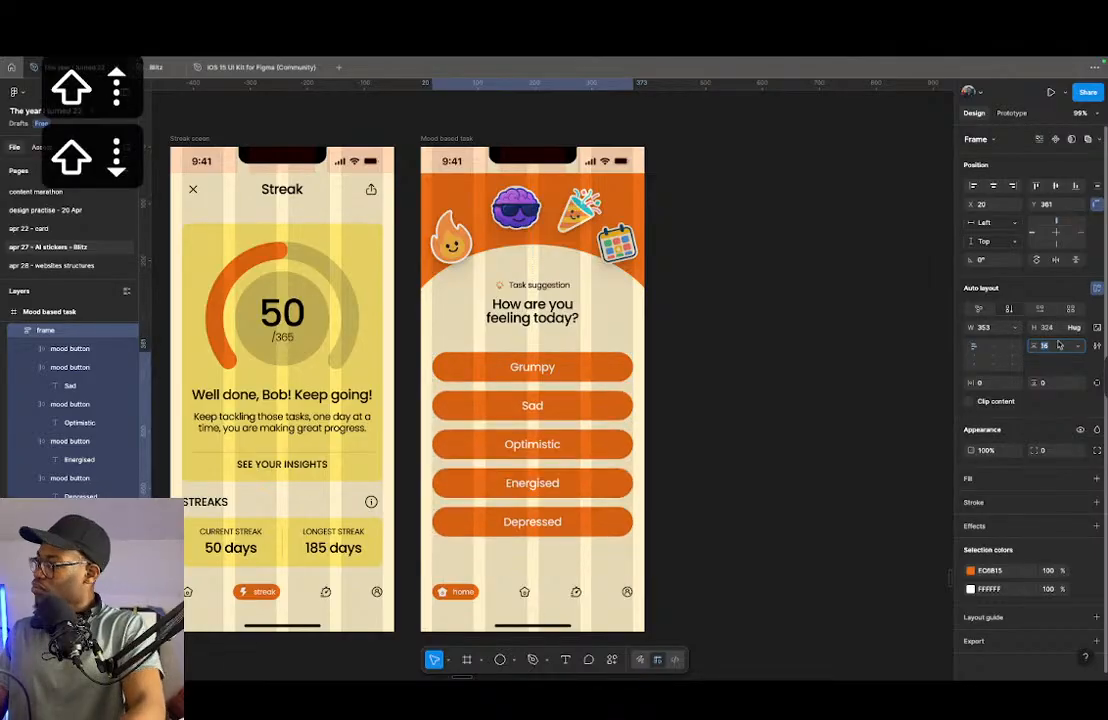
pyautogui.moveTo(581, 374); pyautogui.dragTo(580, 363)
pyautogui.press('alt')
pyautogui.hotkey('alt', 'Down')
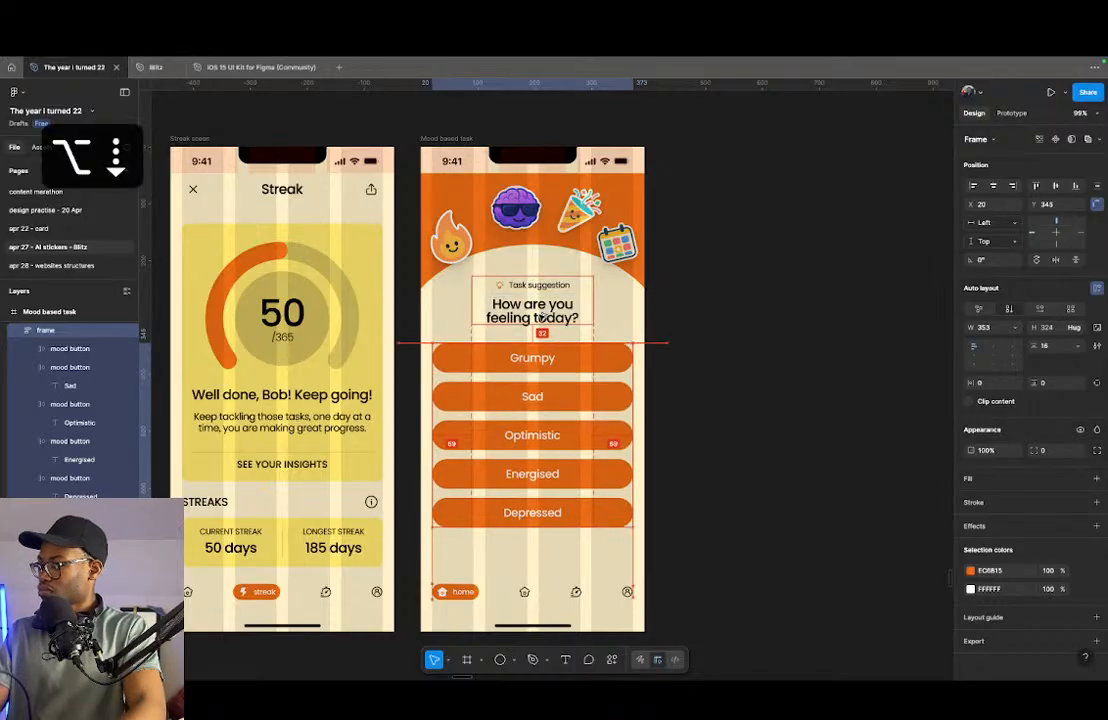
# - Duplicate the Depressed button within the stack and change the copy's label to Motivated
pyautogui.click(576, 512)
pyautogui.press('super+d')
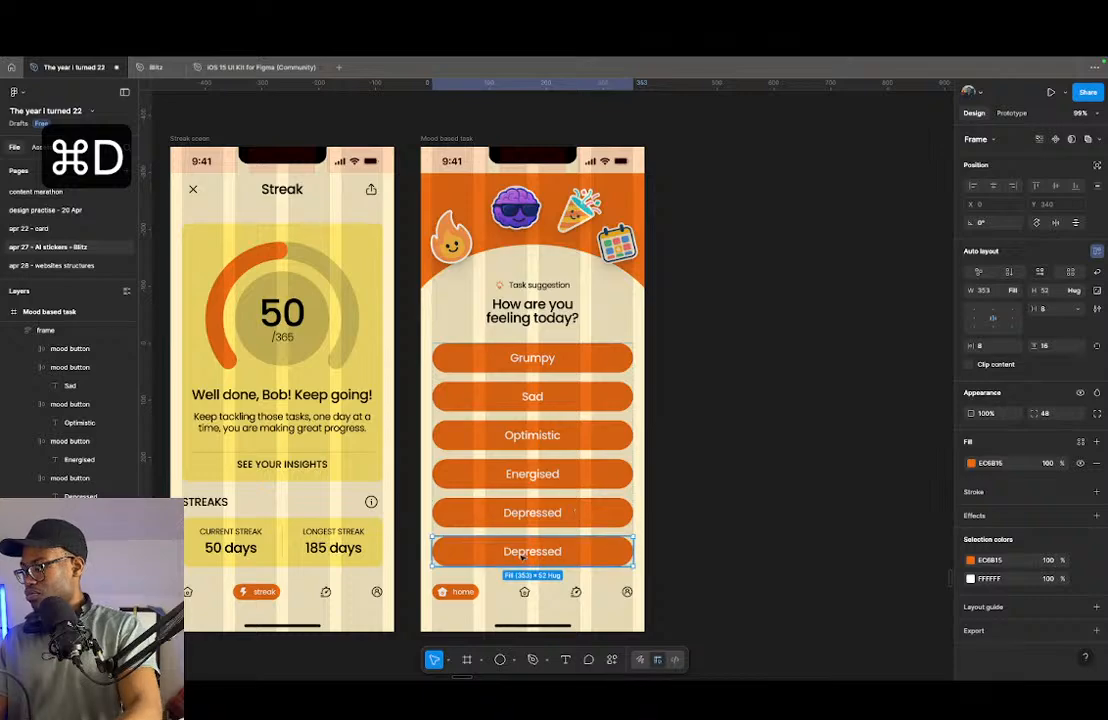
pyautogui.doubleClick(524, 553)
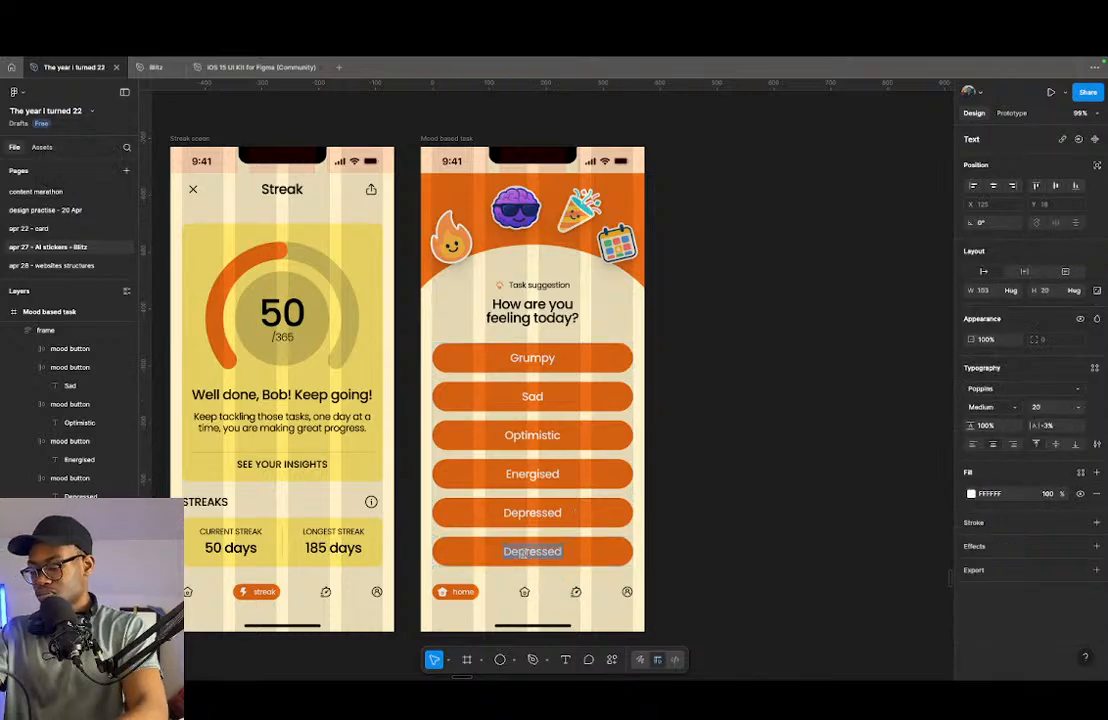
pyautogui.write('Motivate')
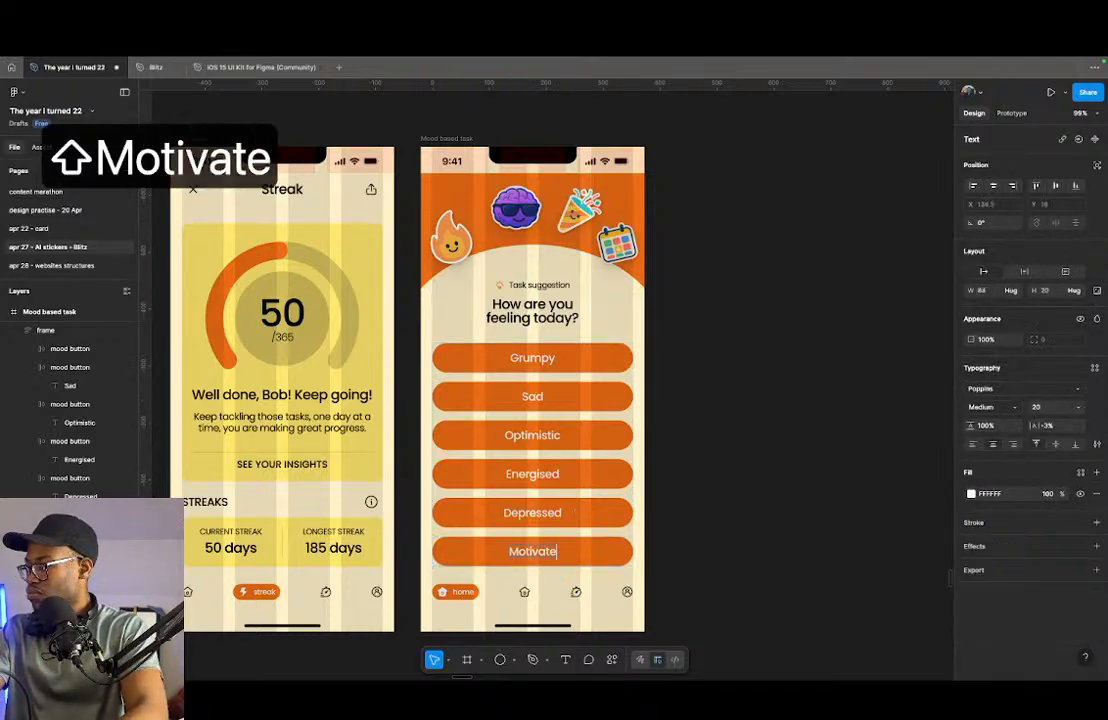
pyautogui.write('d')
pyautogui.click(713, 476)
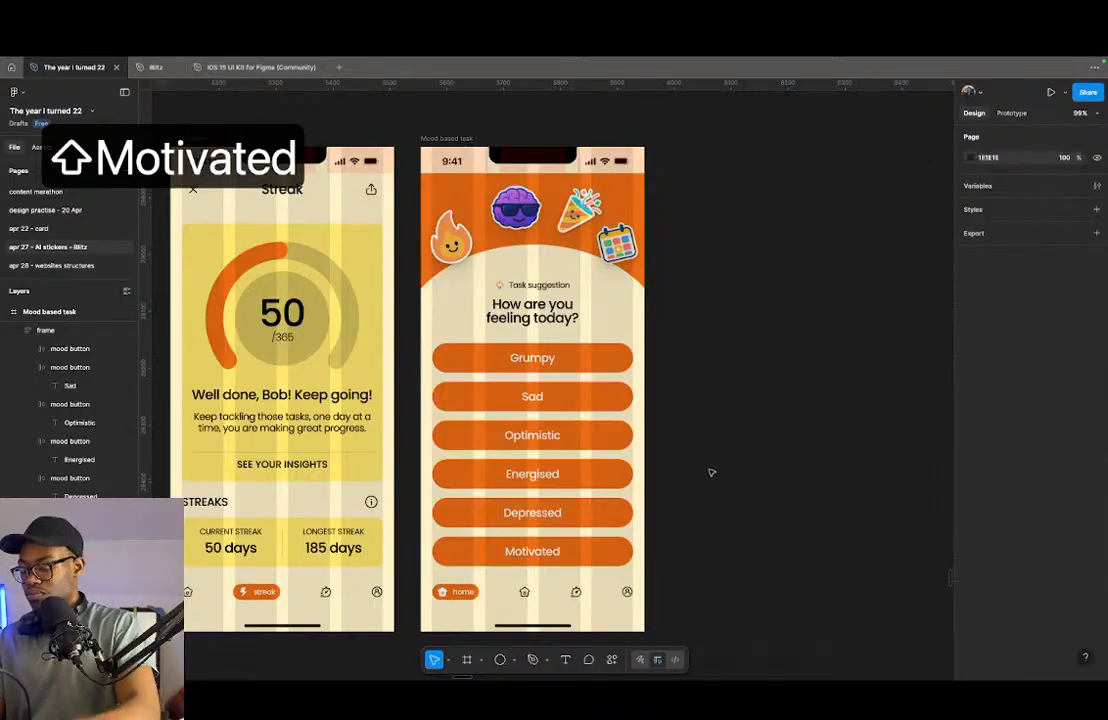
# - Hide the layout guides and review the Mood based task screen beside the Streak screen
pyautogui.hotkey('shift', 'd')
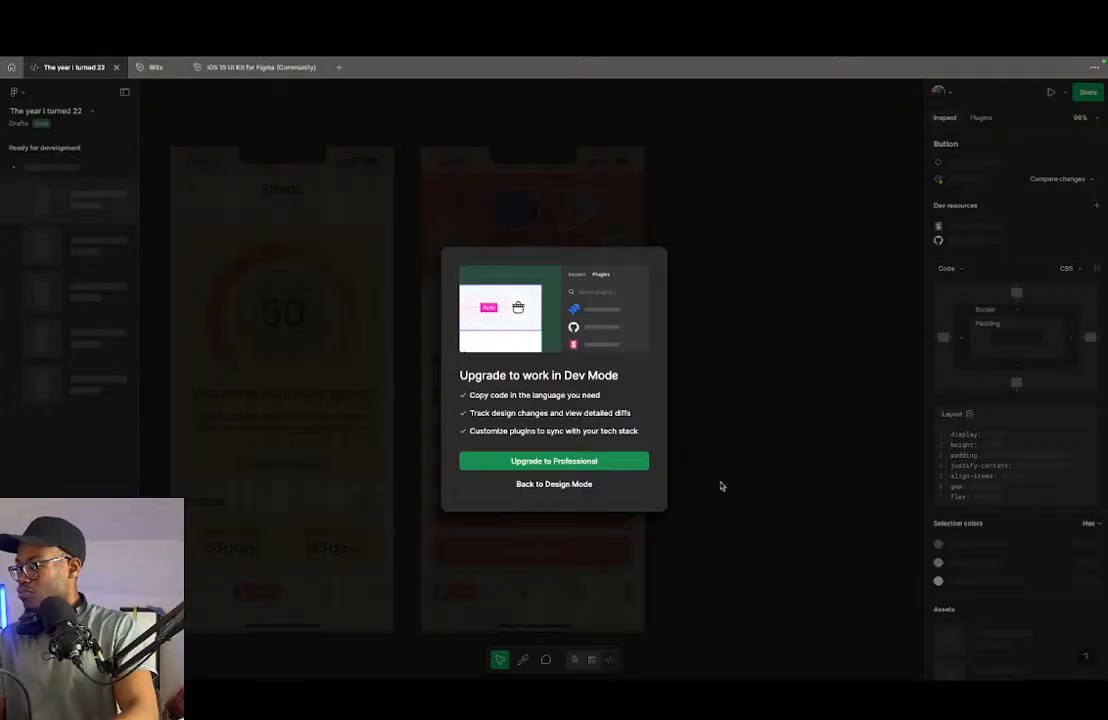
pyautogui.click(586, 486)
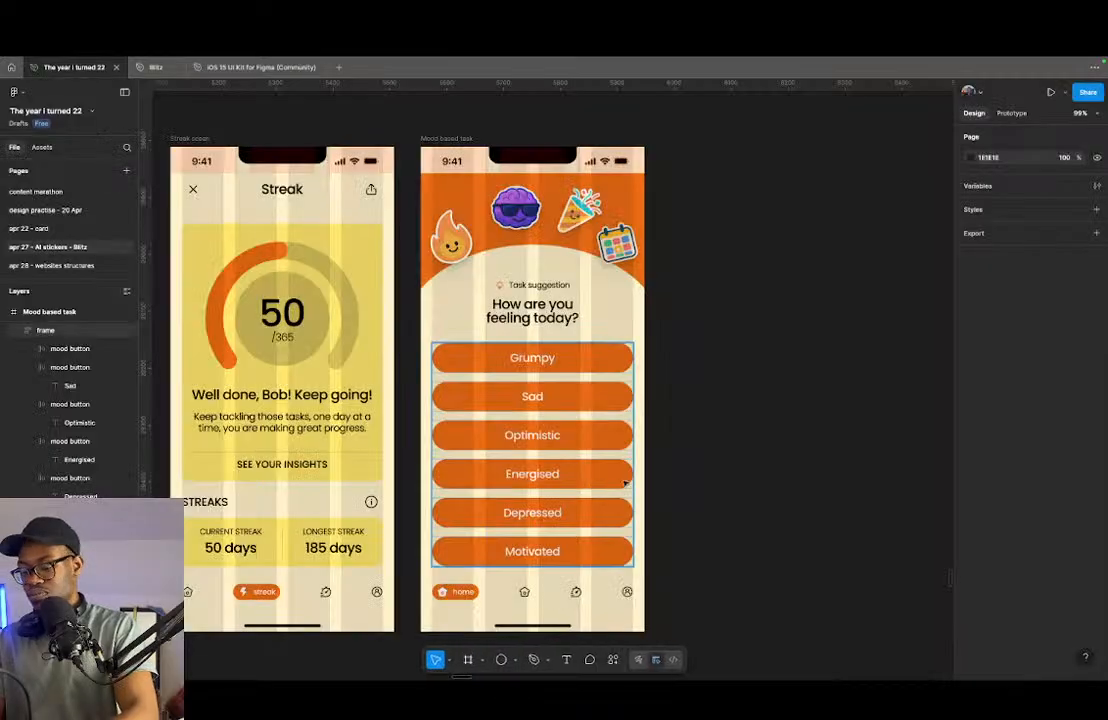
pyautogui.hotkey('shift', 'g')
pyautogui.scroll(3, 597, 468)
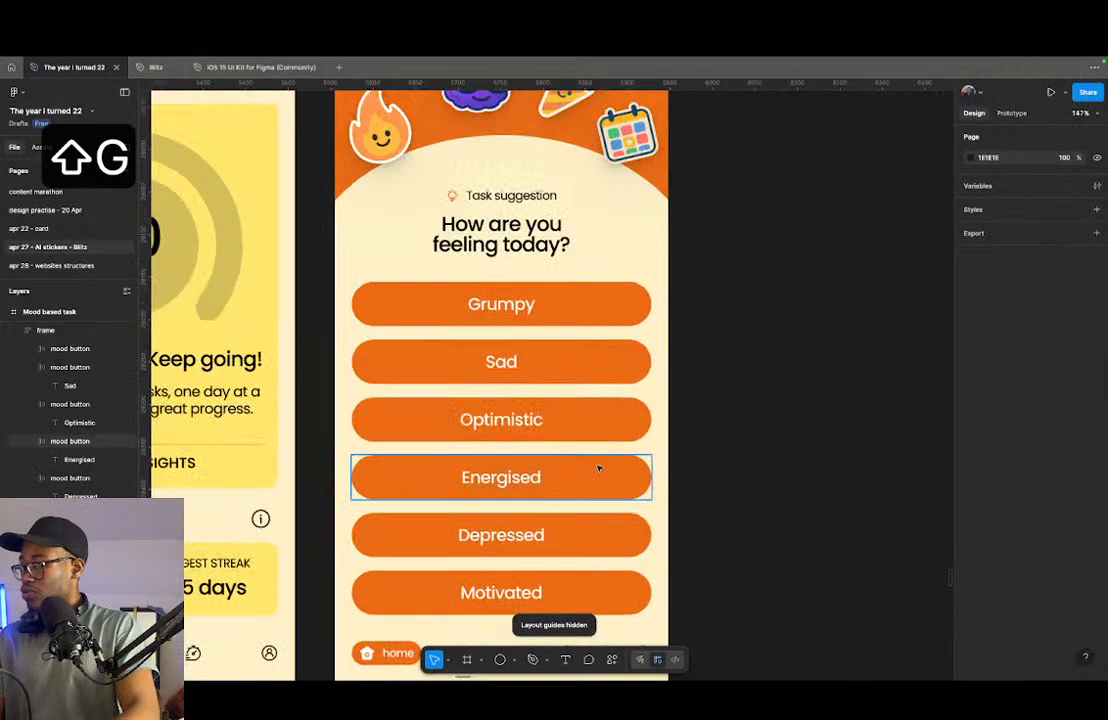
pyautogui.scroll(-1, 606, 411)
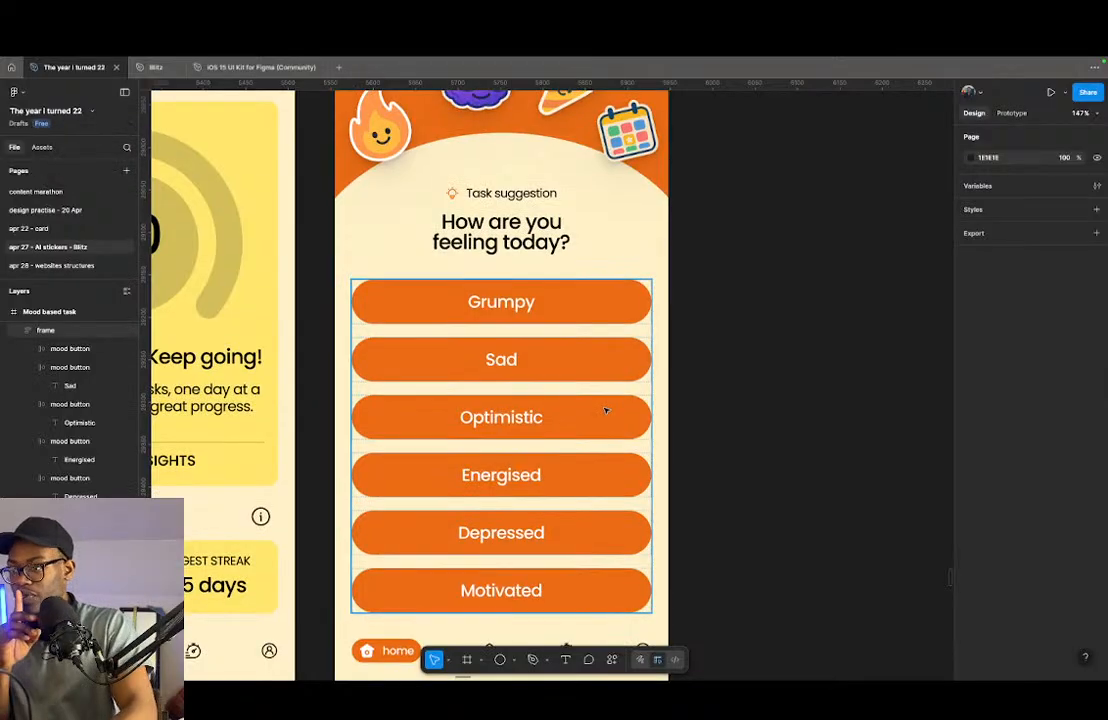
pyautogui.scroll(-5, 604, 412)
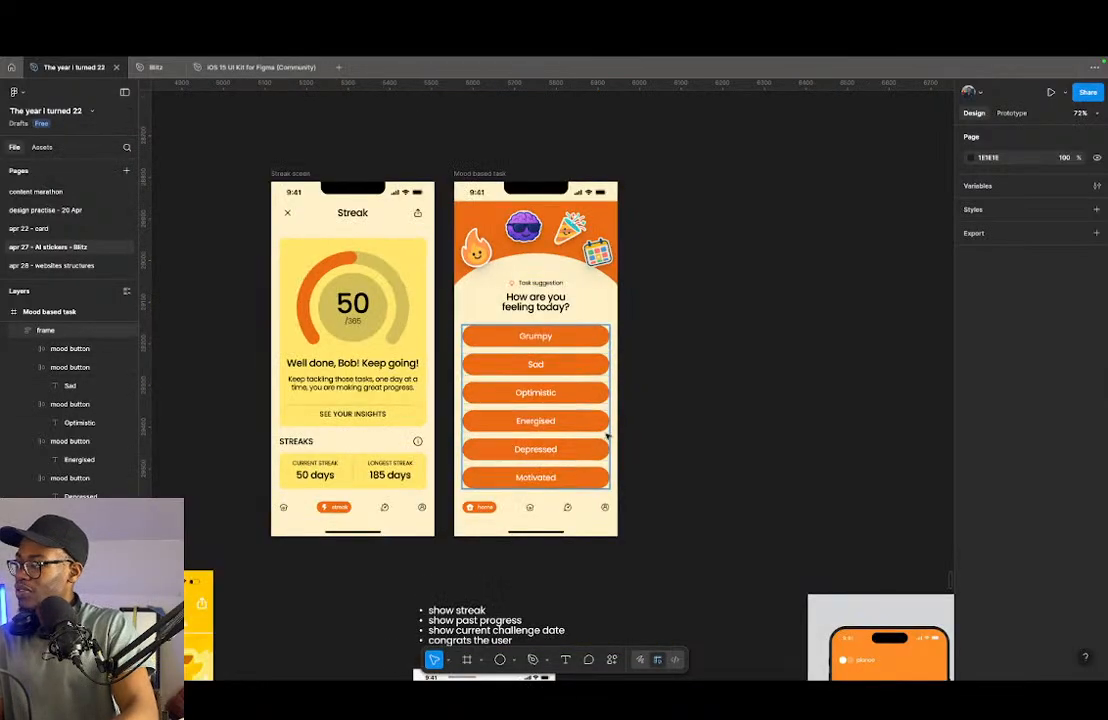
pyautogui.scroll(3, 527, 465)
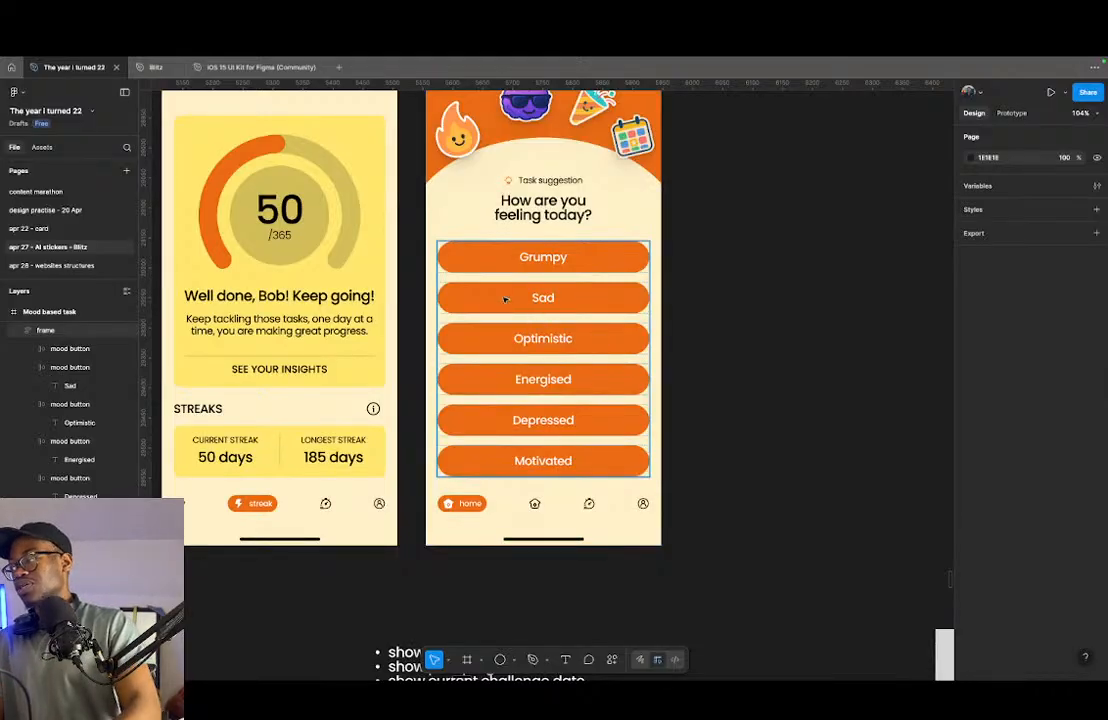
# - Duplicate the whole Mood based task screen and place the copy beside the original at X 6025
pyautogui.click(533, 268)
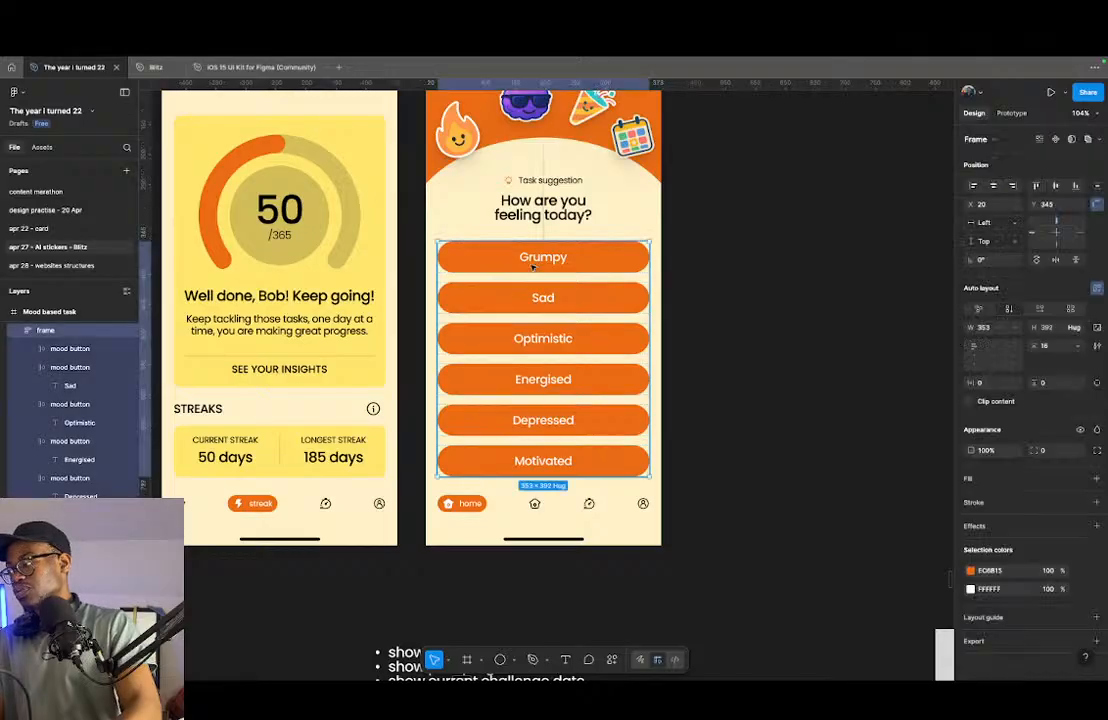
pyautogui.scroll(-5, 528, 268)
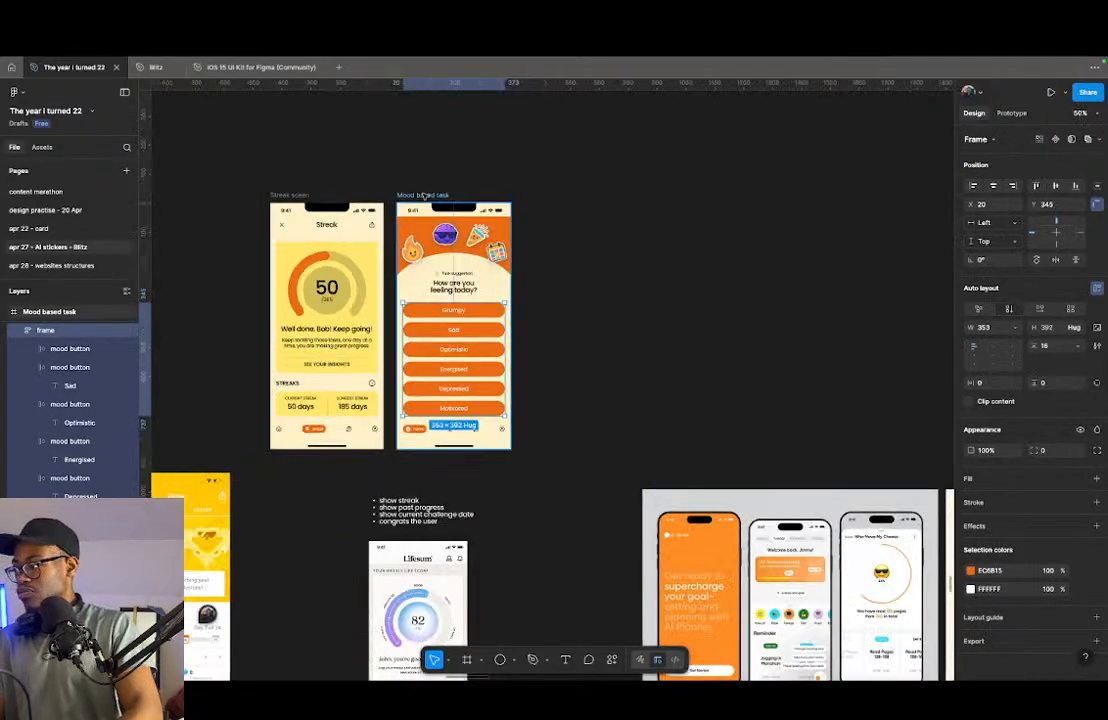
pyautogui.click(425, 195)
pyautogui.moveTo(430, 196); pyautogui.dragTo(567, 202)
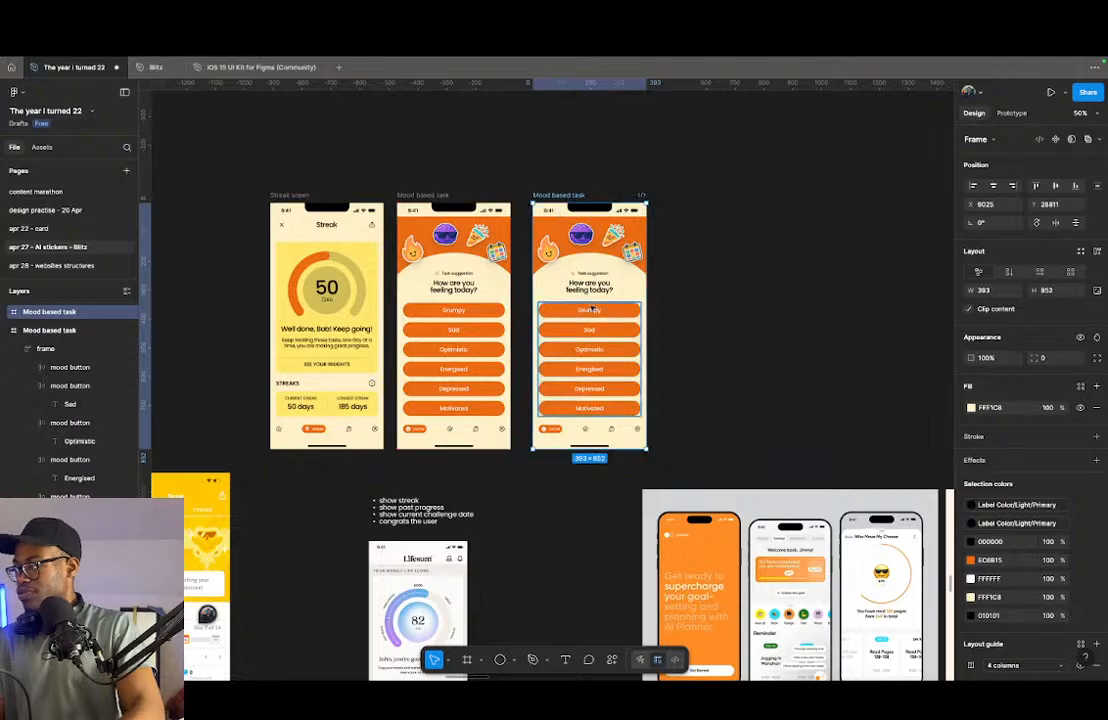
# - Swap the orange fill for an EC6B15 outline on all six mood buttons in the duplicated screen
pyautogui.doubleClick(592, 311)
pyautogui.doubleClick(592, 311)
pyautogui.keyDown('shift'); pyautogui.click(590, 329); pyautogui.keyUp('shift')
pyautogui.keyDown('shift'); pyautogui.click(590, 349); pyautogui.keyUp('shift')
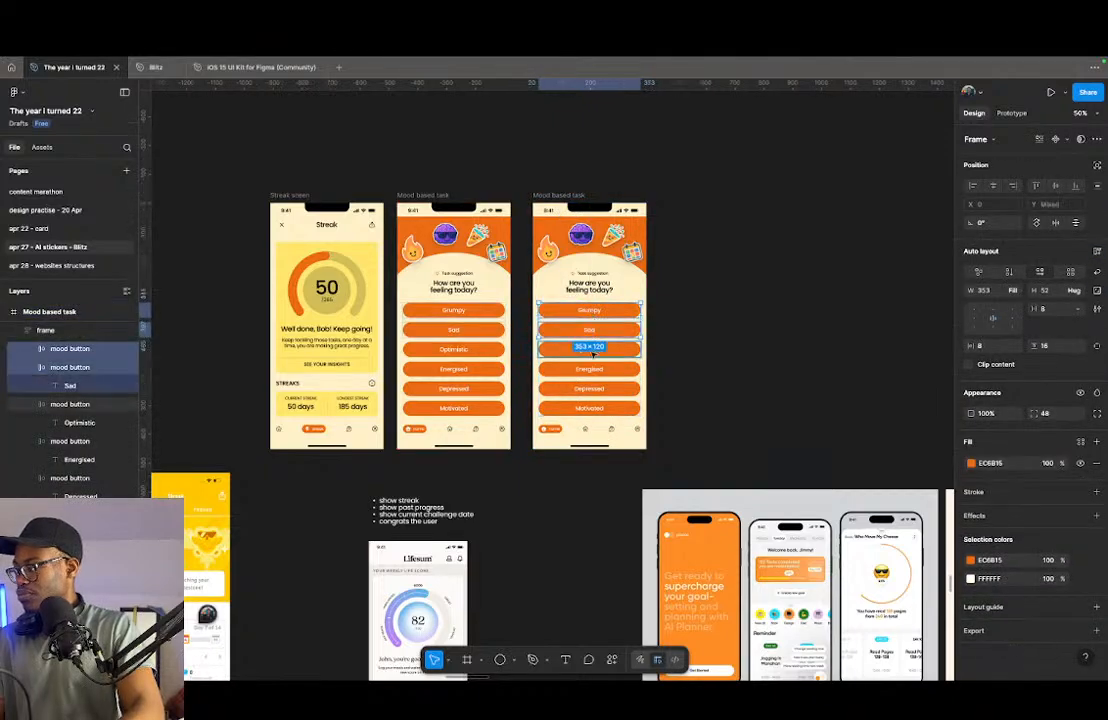
pyautogui.keyDown('shift'); pyautogui.click(592, 368); pyautogui.keyUp('shift')
pyautogui.keyDown('shift'); pyautogui.click(596, 389); pyautogui.keyUp('shift')
pyautogui.keyDown('shift'); pyautogui.click(590, 408); pyautogui.keyUp('shift')
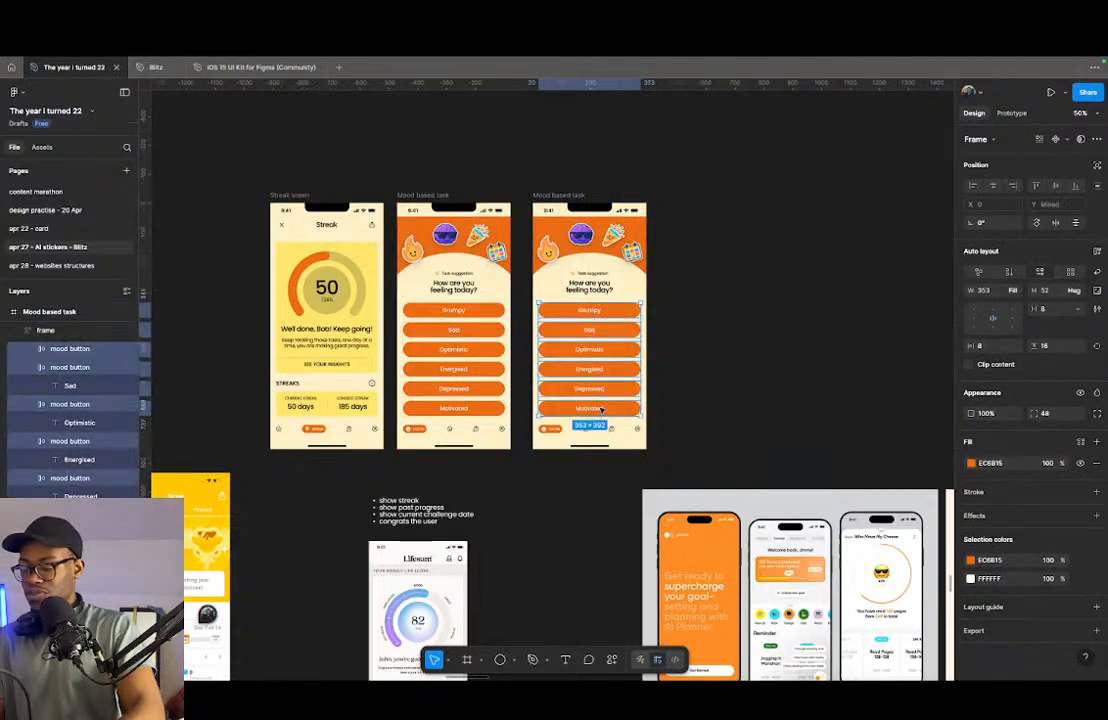
pyautogui.hotkey('shift', 'a')
pyautogui.press('super+z')
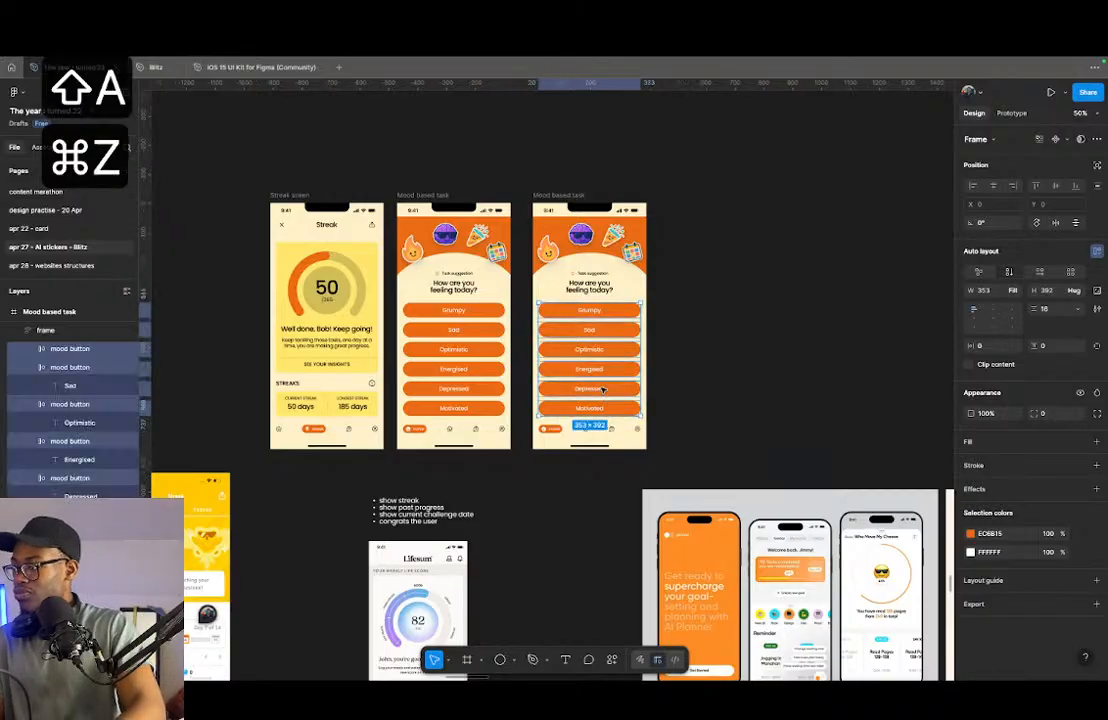
pyautogui.hotkey('shift', 'x')
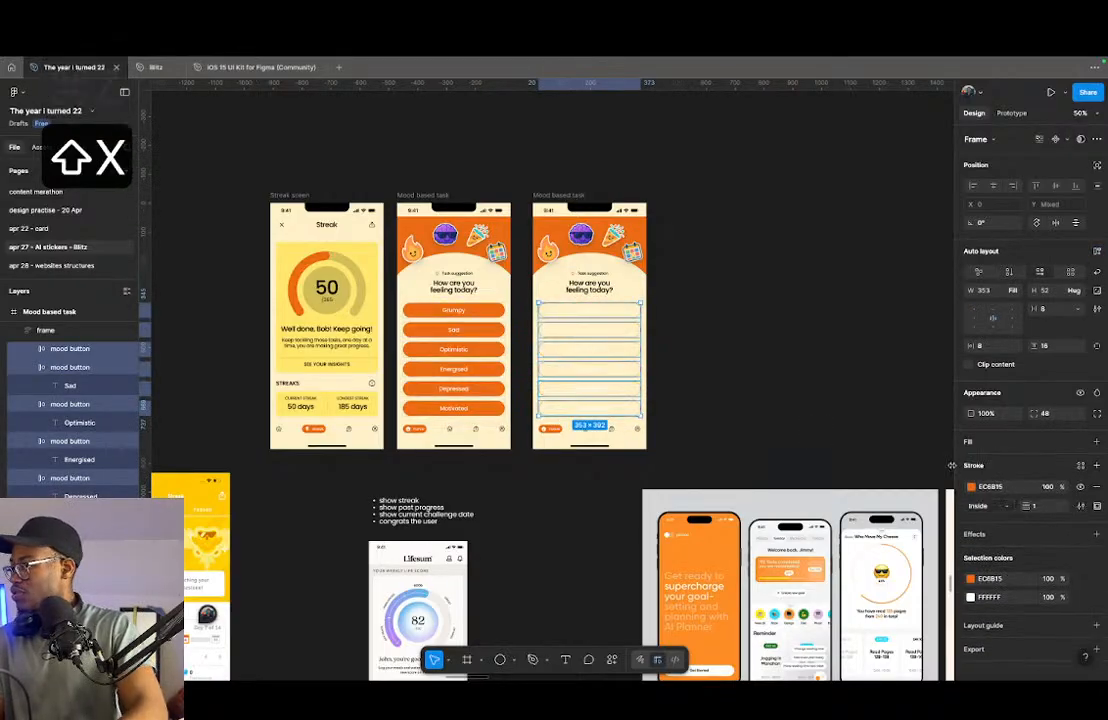
# - Recolour the outlined buttons' white labels to orange EC6B15 and set the stroke weight to 2
pyautogui.click(970, 578)
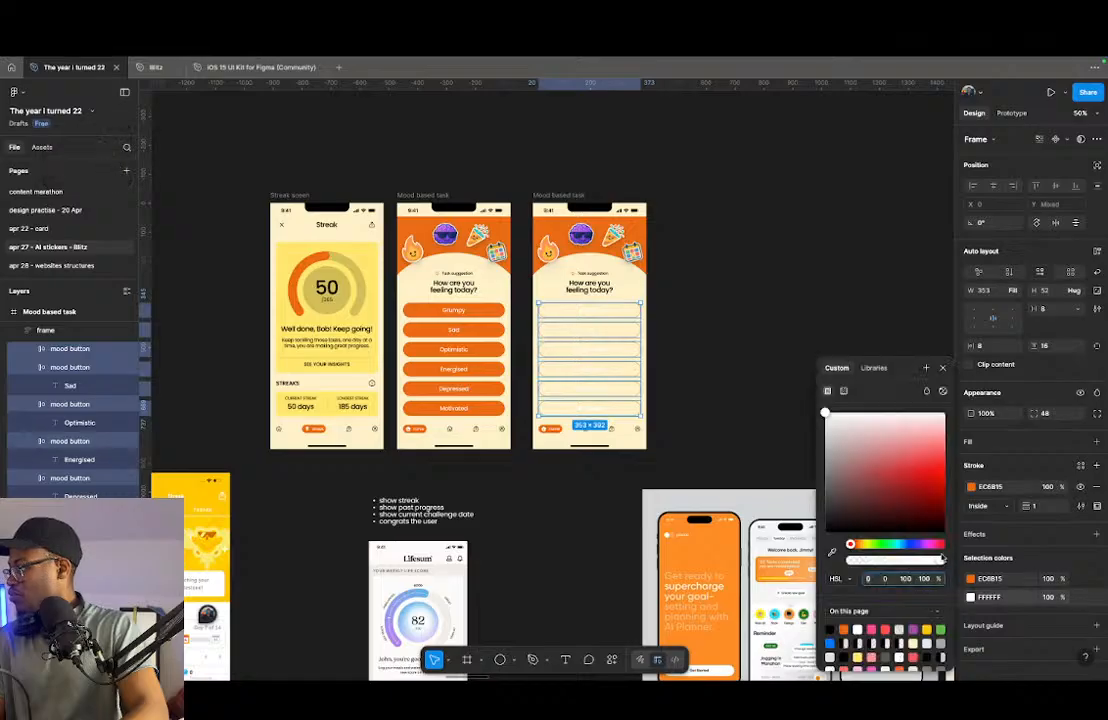
pyautogui.click(843, 629)
pyautogui.scroll(5, 617, 418)
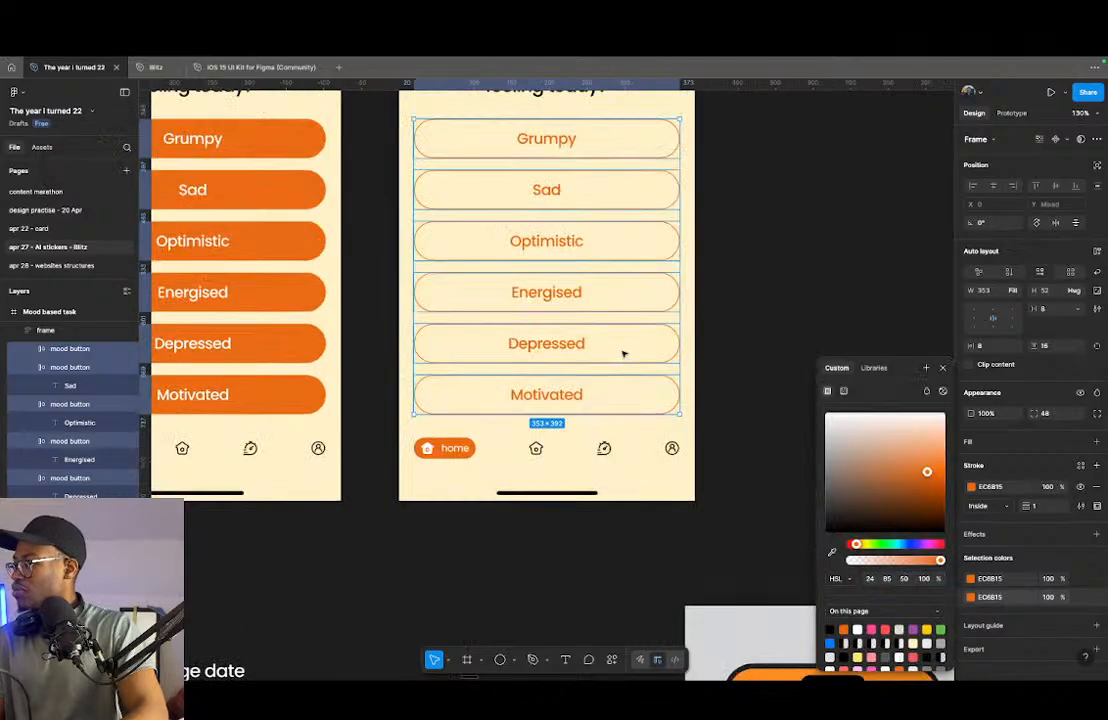
pyautogui.click(1030, 506)
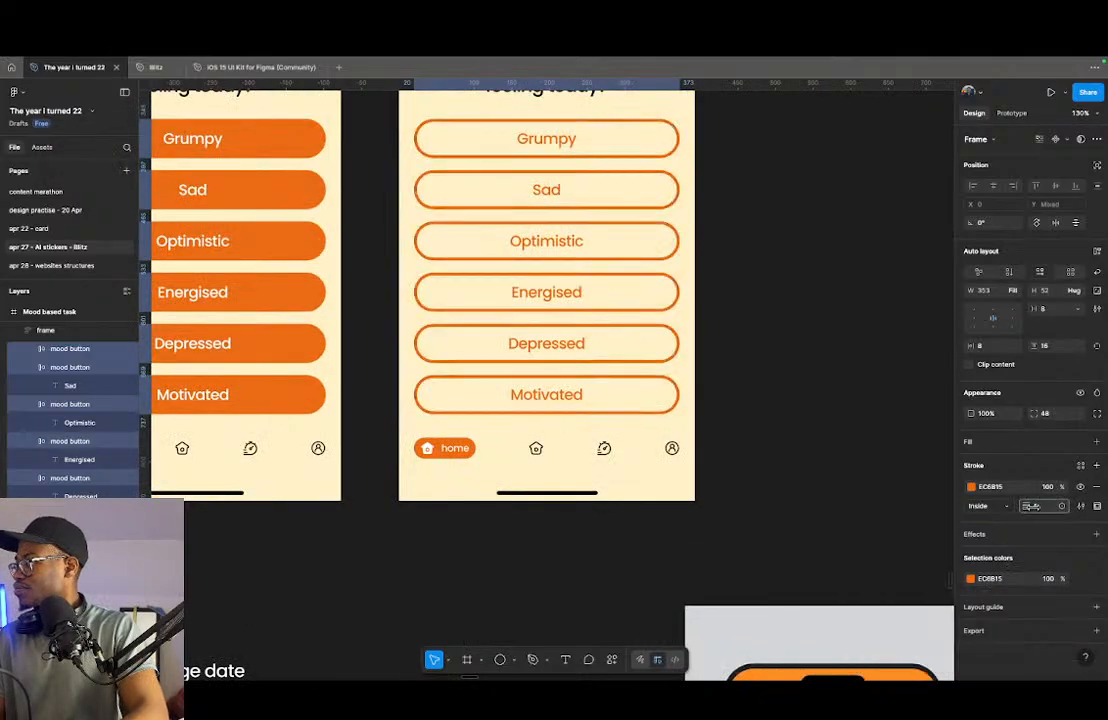
pyautogui.moveTo(1031, 507)
pyautogui.mouseDown()
pyautogui.moveTo(1056, 508)
pyautogui.moveTo(1029, 508)
pyautogui.mouseUp()
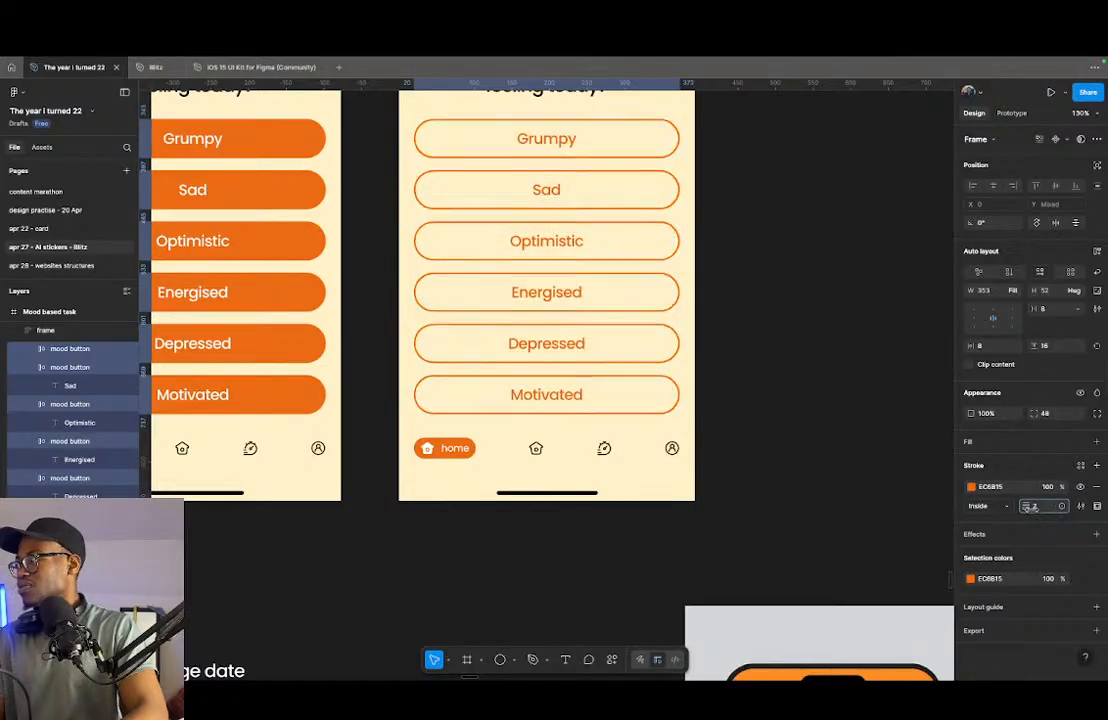
pyautogui.scroll(-3, 517, 415)
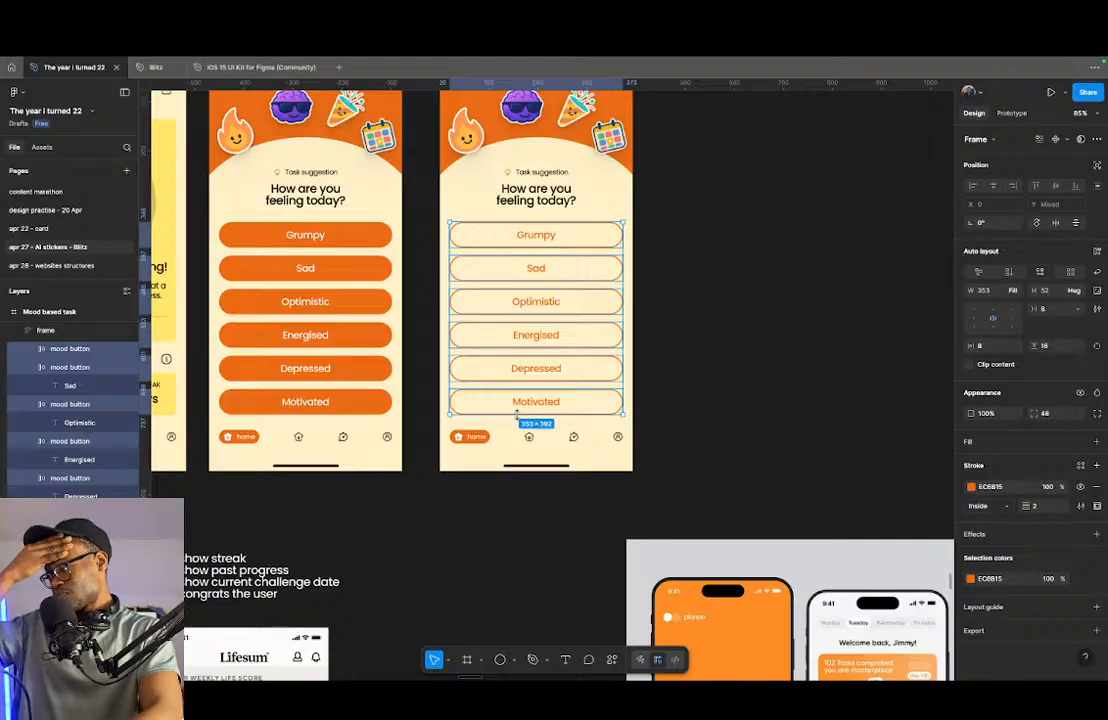
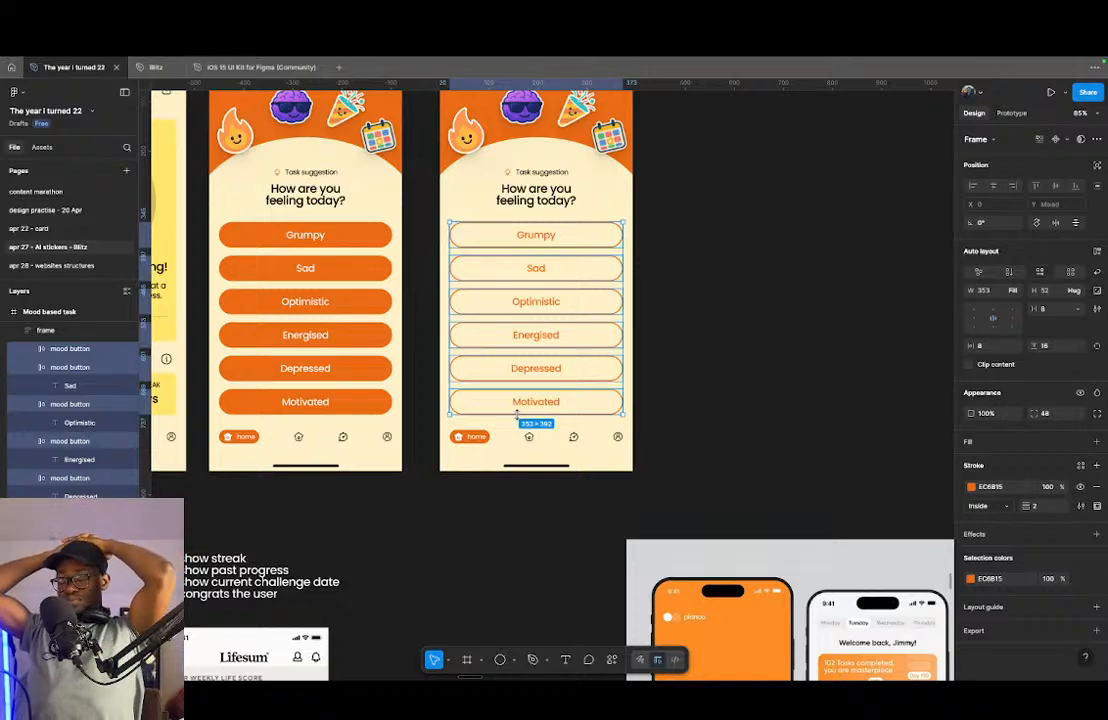
# - Try a copy of the navigation bar's home icon inside the Depressed button, swapped for the Hugeicons sad-01 icon
pyautogui.click(297, 437)
pyautogui.doubleClick(298, 437)
pyautogui.moveTo(299, 440); pyautogui.dragTo(278, 368)
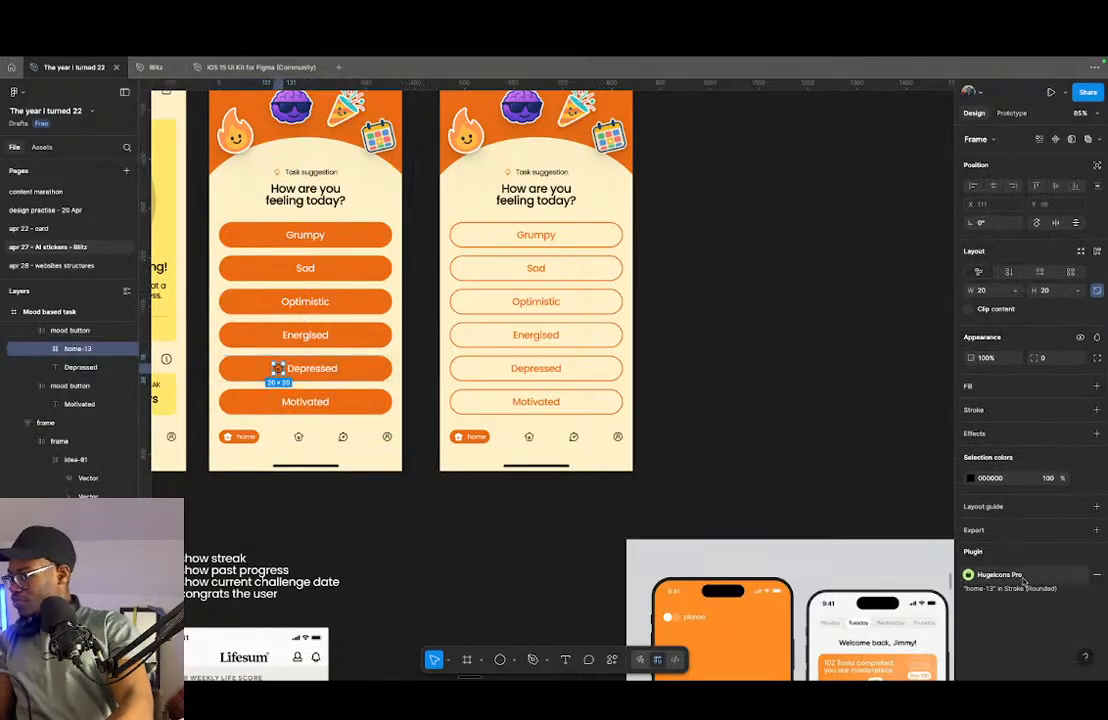
pyautogui.click(1031, 577)
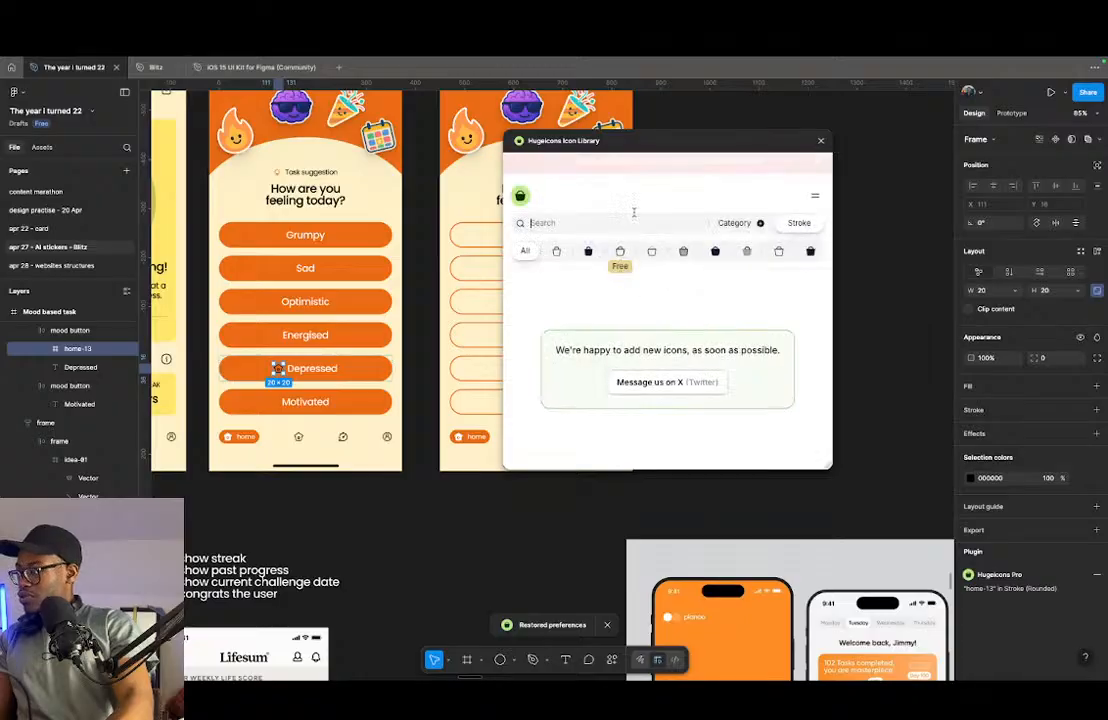
pyautogui.click(619, 223)
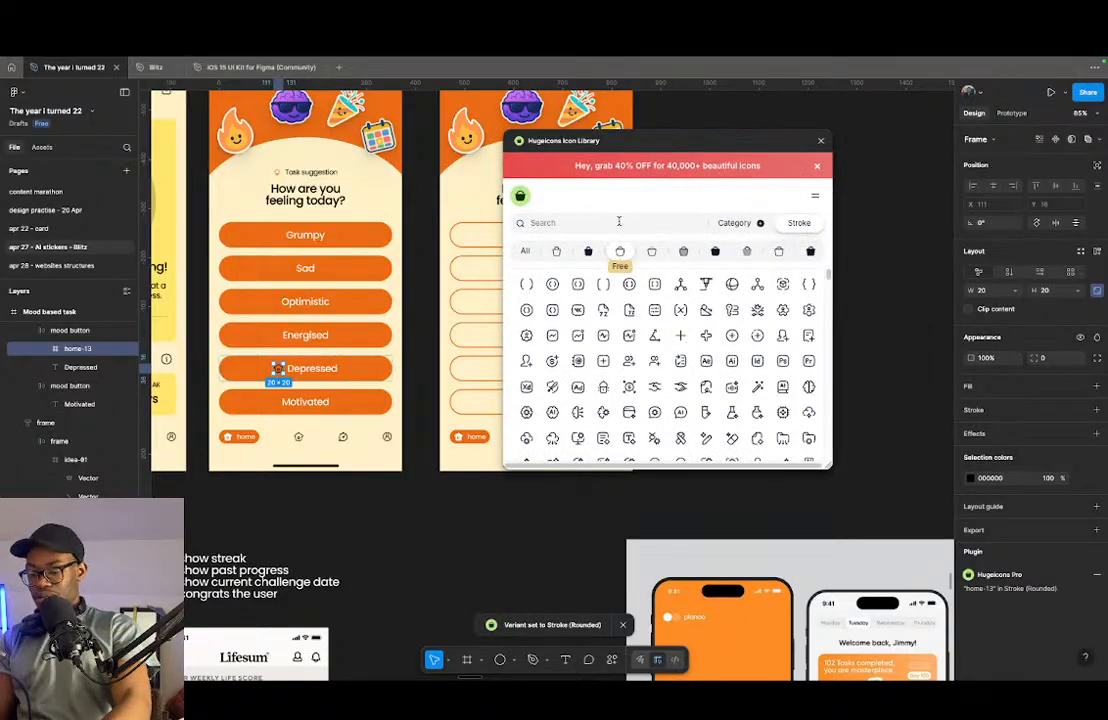
pyautogui.write('sad')
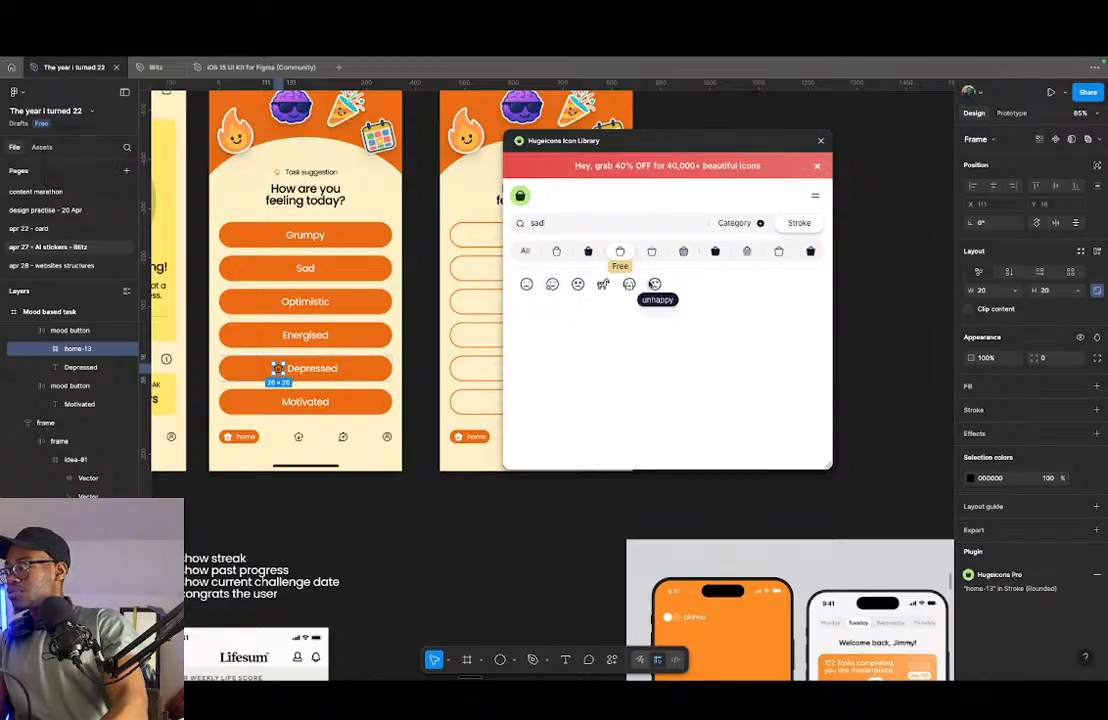
pyautogui.click(527, 284)
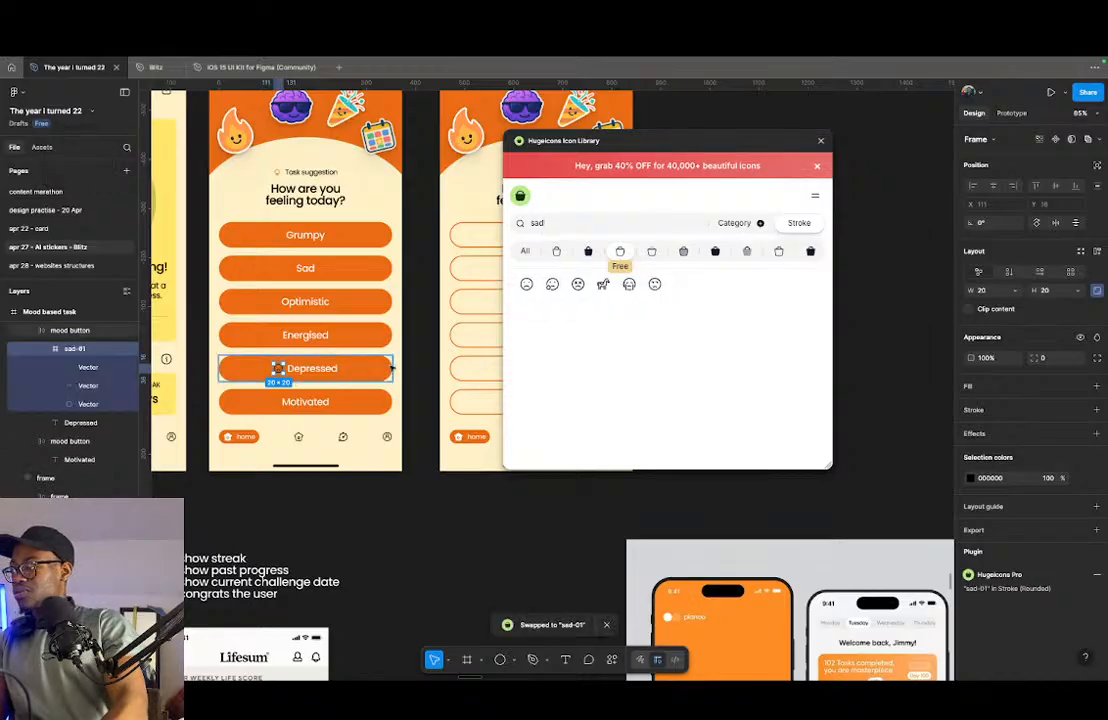
# - Recolour the sad icon white, then delete it from the Depressed button and close the icon library
pyautogui.click(970, 478)
pyautogui.moveTo(880, 452); pyautogui.dragTo(535, 383)
pyautogui.scroll(10, 240, 360)
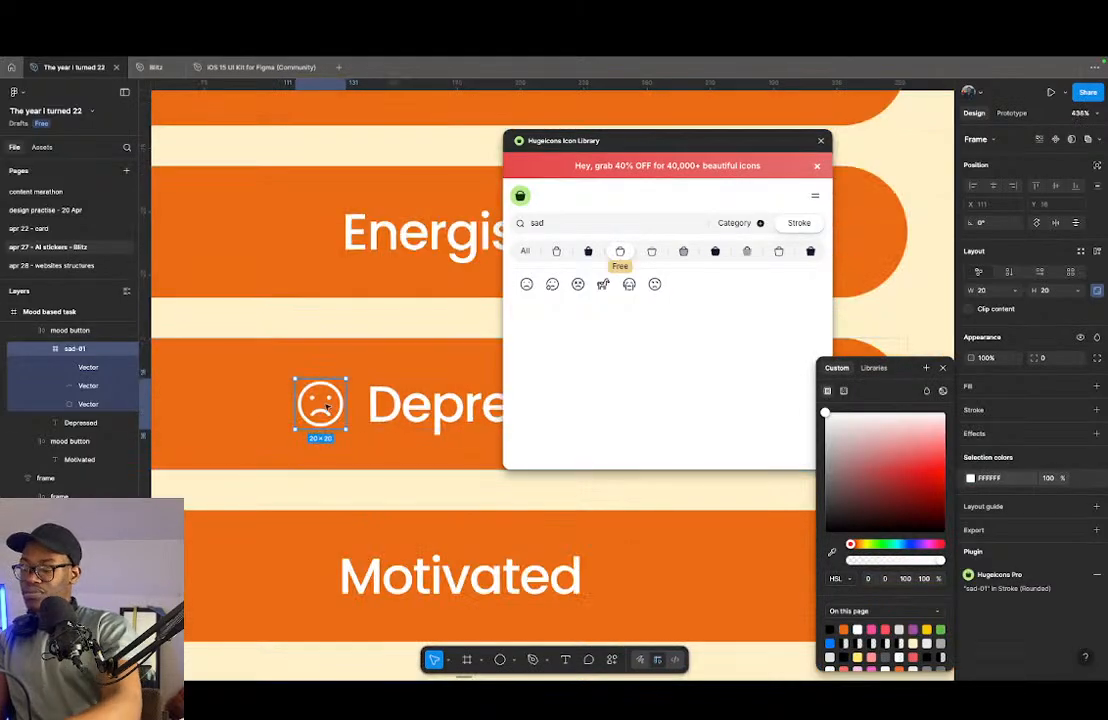
pyautogui.press('BackSpace')
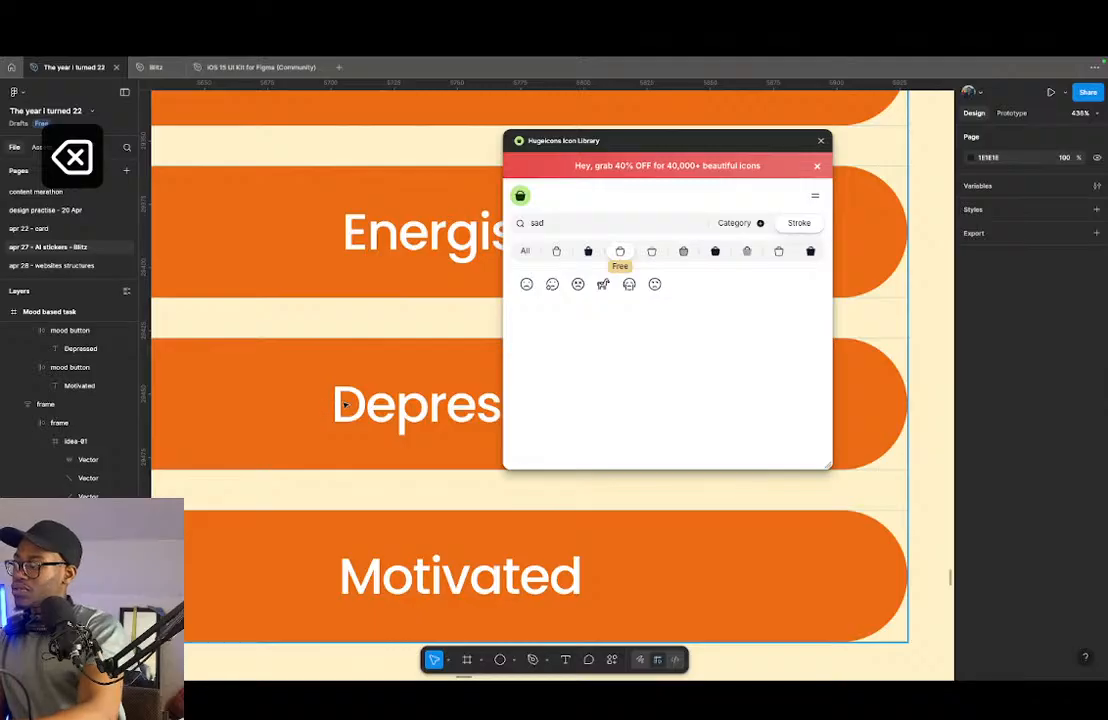
pyautogui.click(821, 141)
pyautogui.scroll(-8, 492, 365)
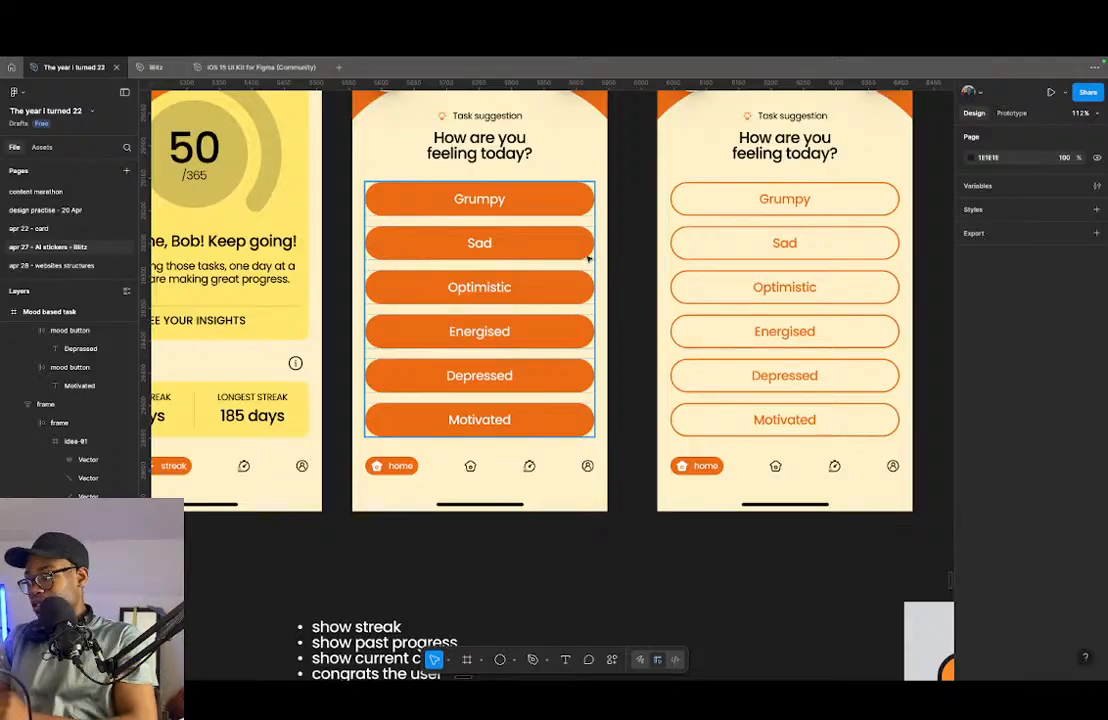
# - Duplicate the Mood based task screen with filled orange buttons so the copy sits beside the outlined variant at X 6495
pyautogui.scroll(-5, 479, 286)
pyautogui.click(434, 124)
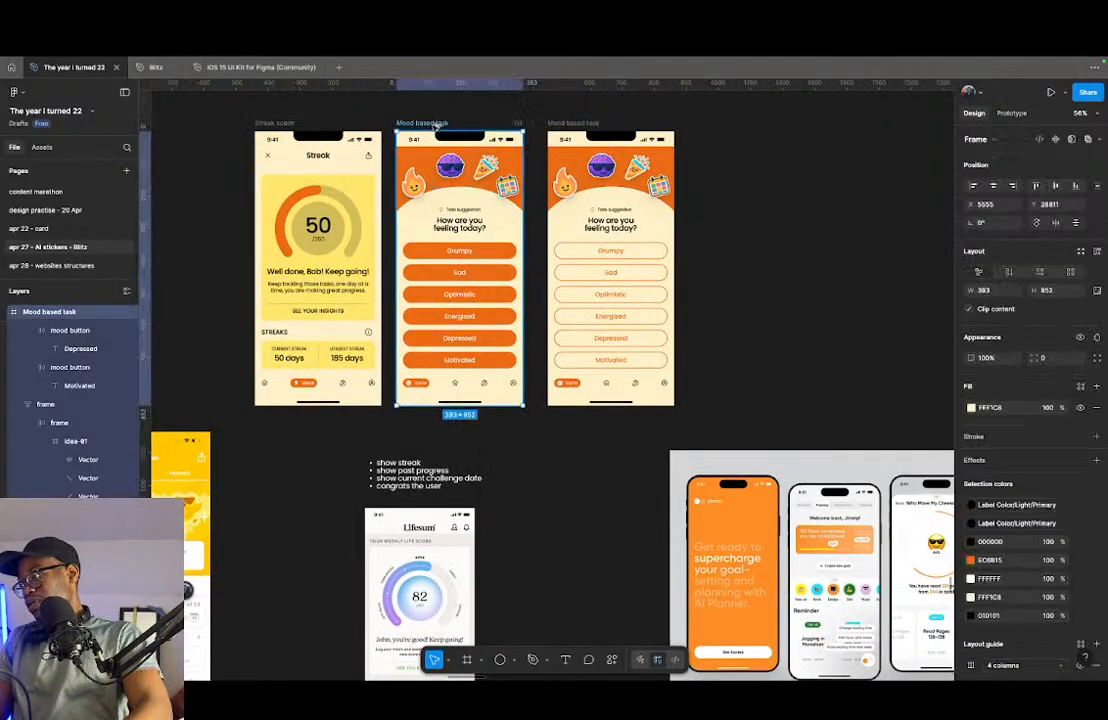
pyautogui.hotkey('ctrl', 'd')
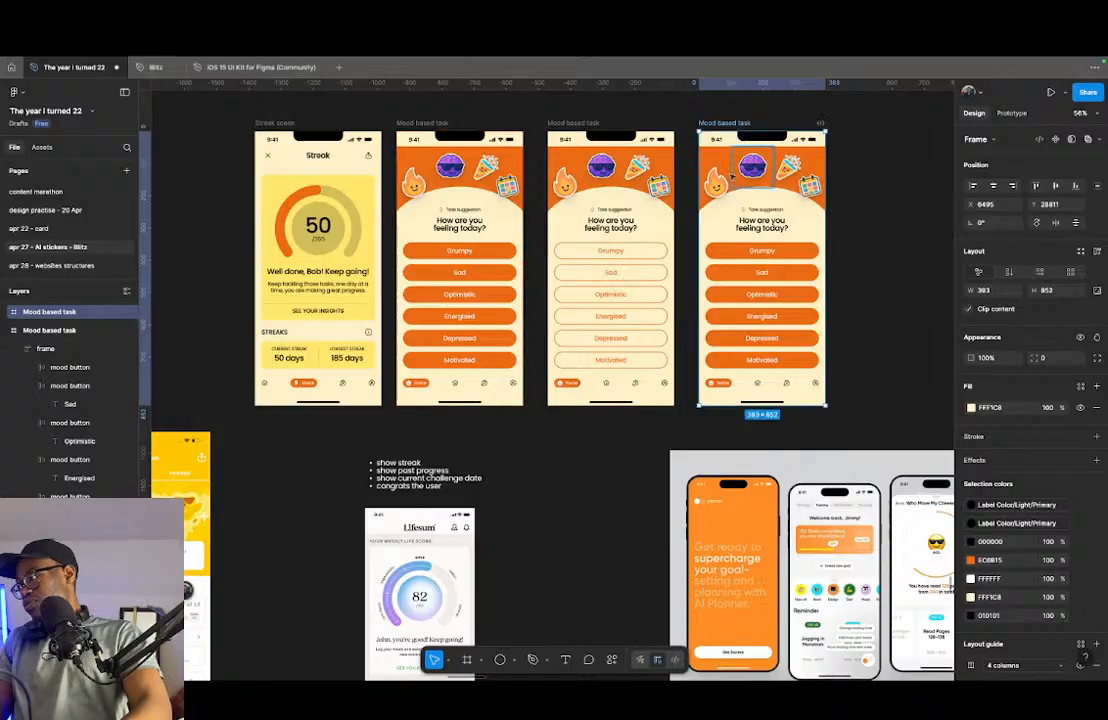
# - Try the colour palette's yellow and green as the fill of the six mood buttons on the newest screen copy
pyautogui.click(785, 353)
pyautogui.click(969, 571)
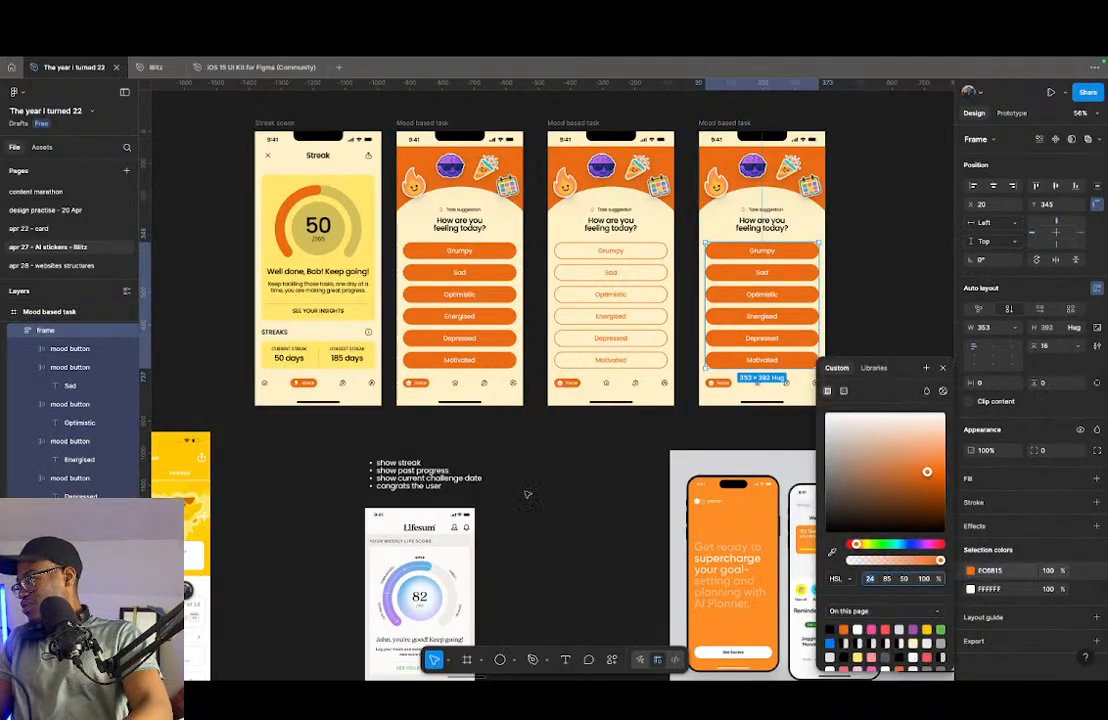
pyautogui.scroll(-3, 561, 506)
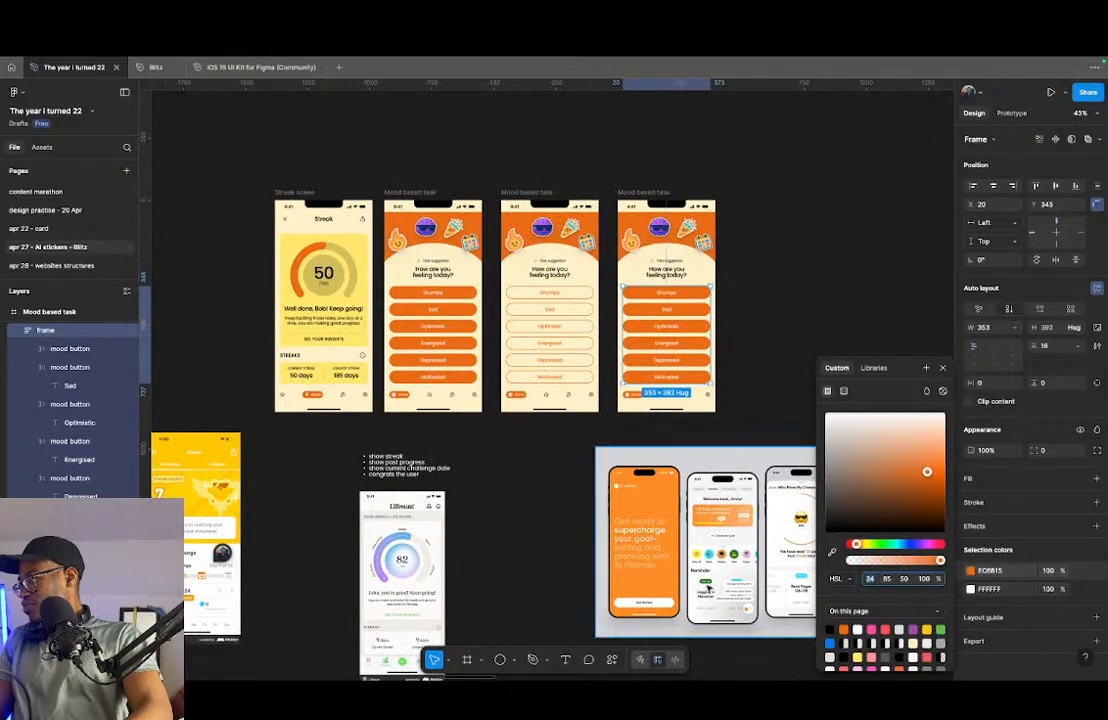
pyautogui.scroll(-5, 628, 504)
pyautogui.click(832, 552)
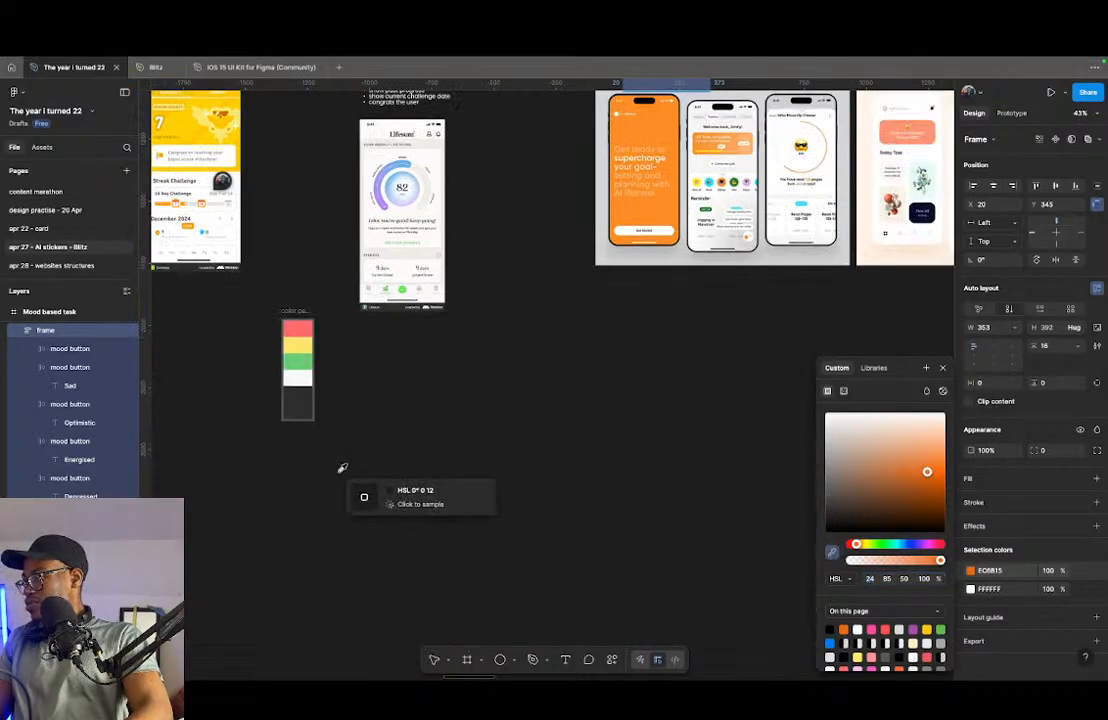
pyautogui.scroll(3, 350, 469)
pyautogui.click(290, 547)
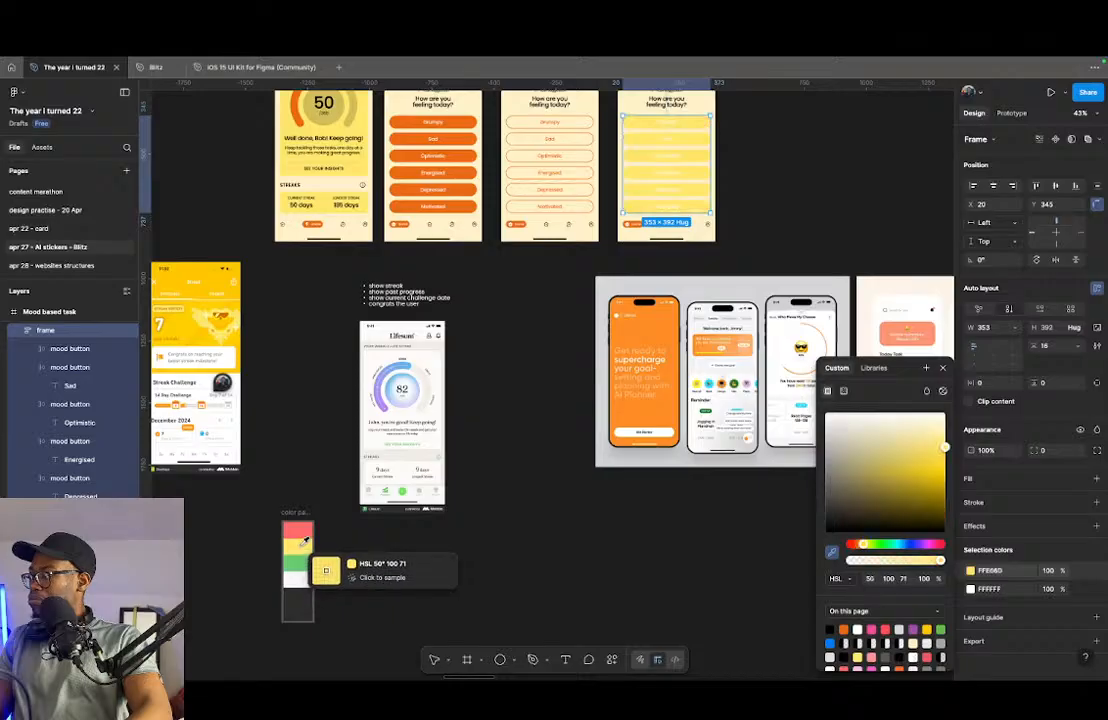
pyautogui.click(833, 554)
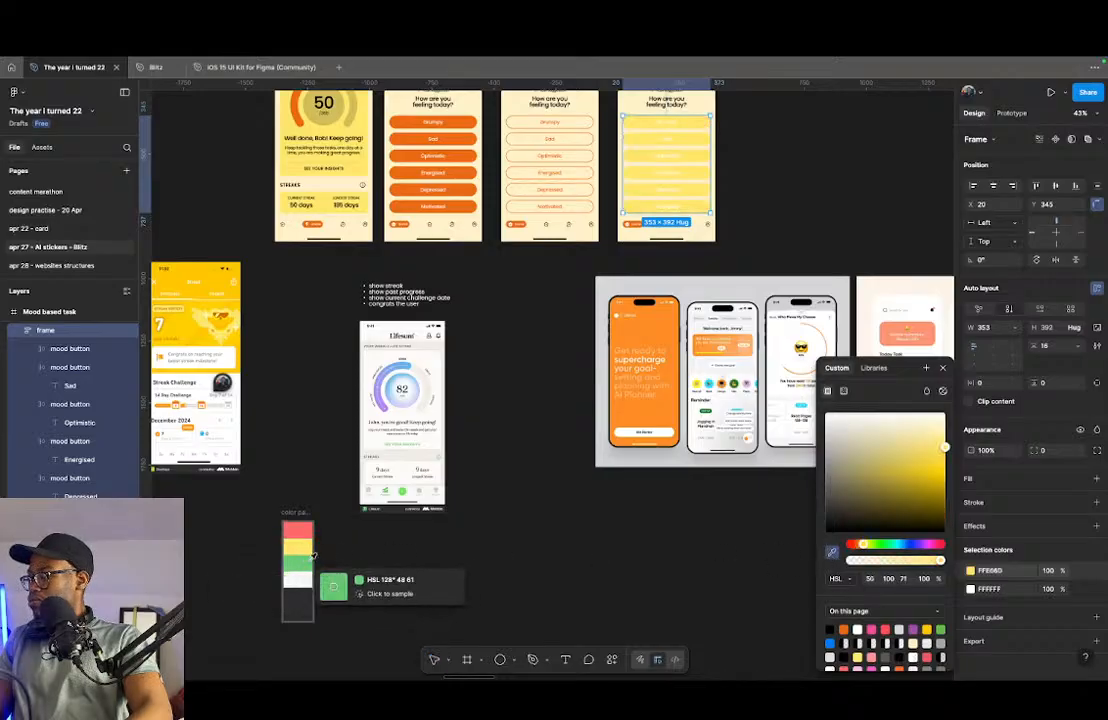
pyautogui.click(297, 563)
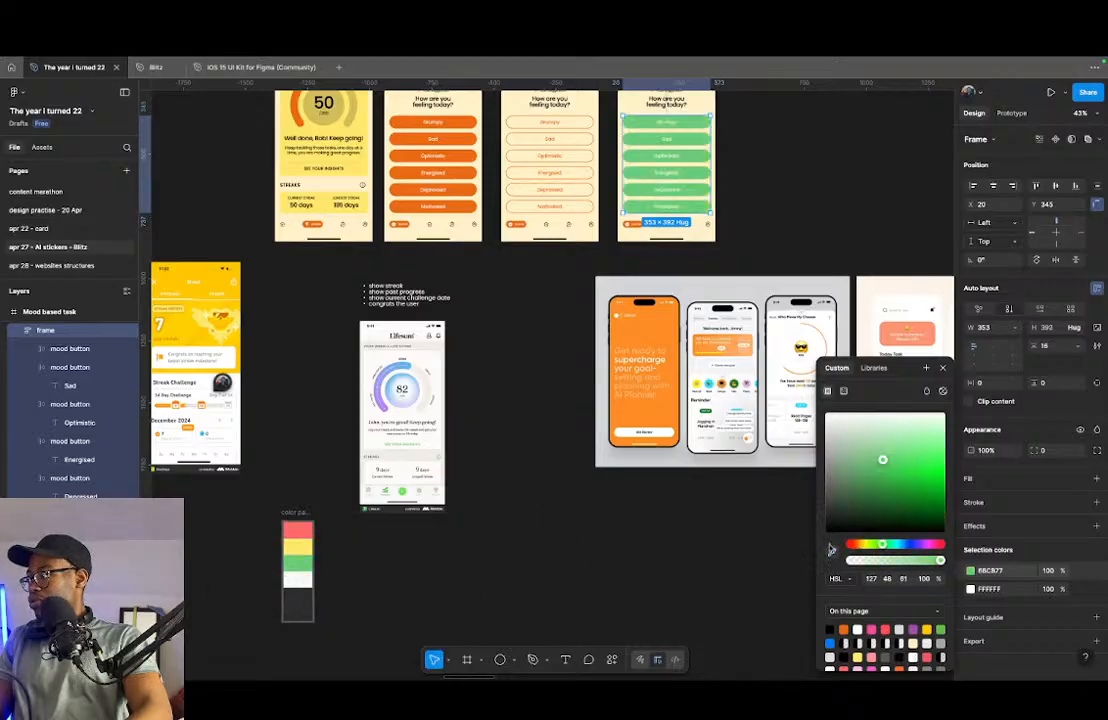
# - Fill the newest screen's mood buttons with the dark grey 2E2E2E sampled from the colour palette
pyautogui.click(831, 551)
pyautogui.click(293, 607)
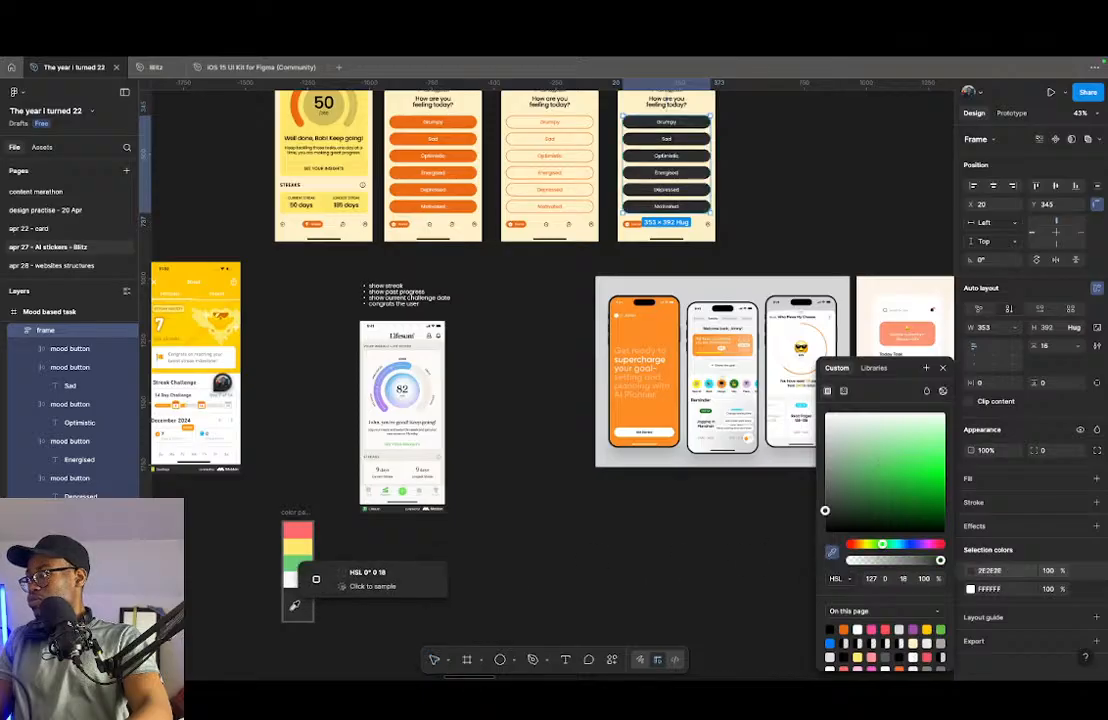
pyautogui.scroll(3, 760, 270)
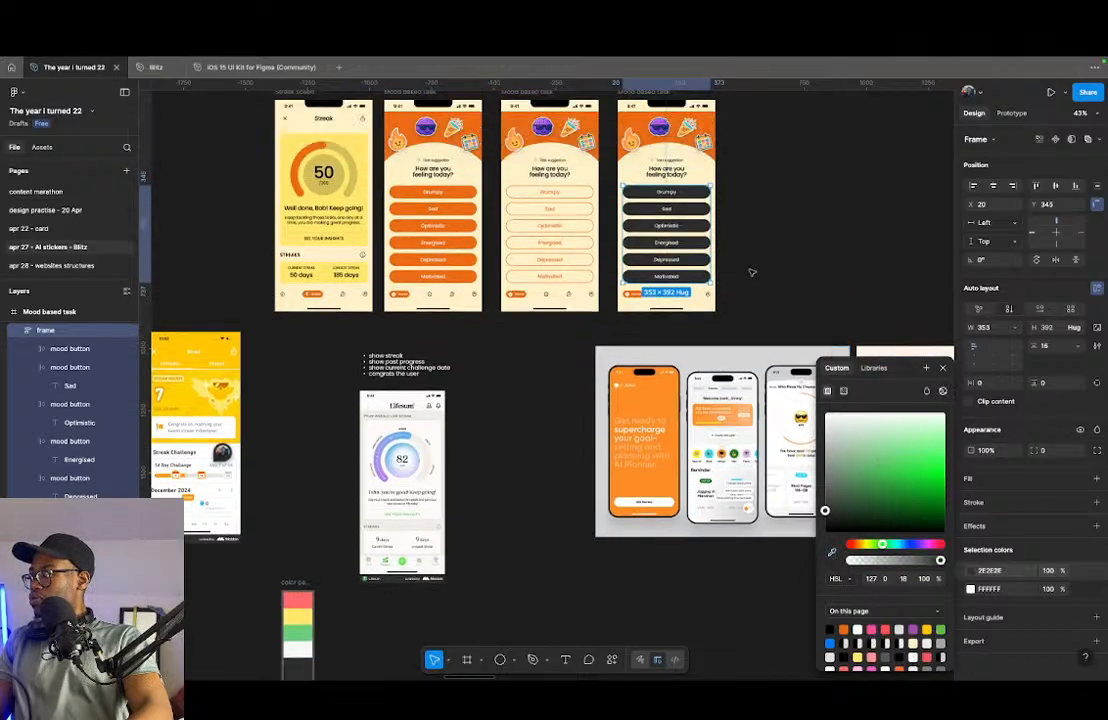
pyautogui.scroll(6, 730, 255)
pyautogui.scroll(-3, 655, 324)
pyautogui.scroll(3, 650, 321)
pyautogui.click(835, 250)
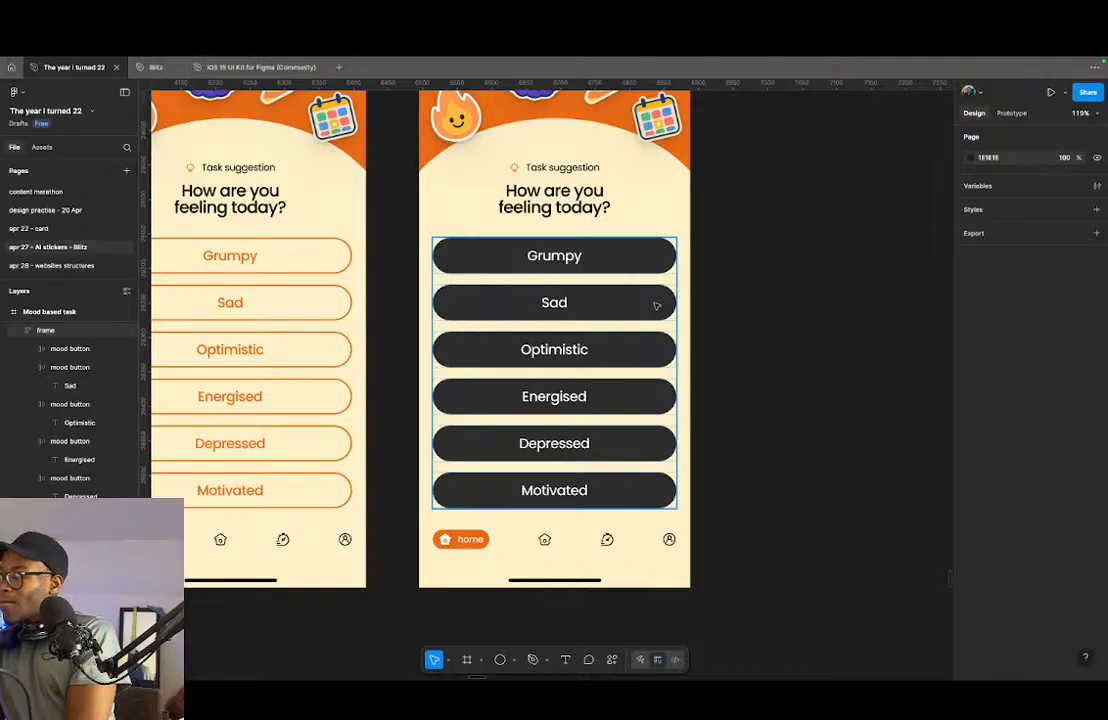
# - Try pure black 000000 as the fill of the dark mood buttons and undo that change
pyautogui.click(656, 305)
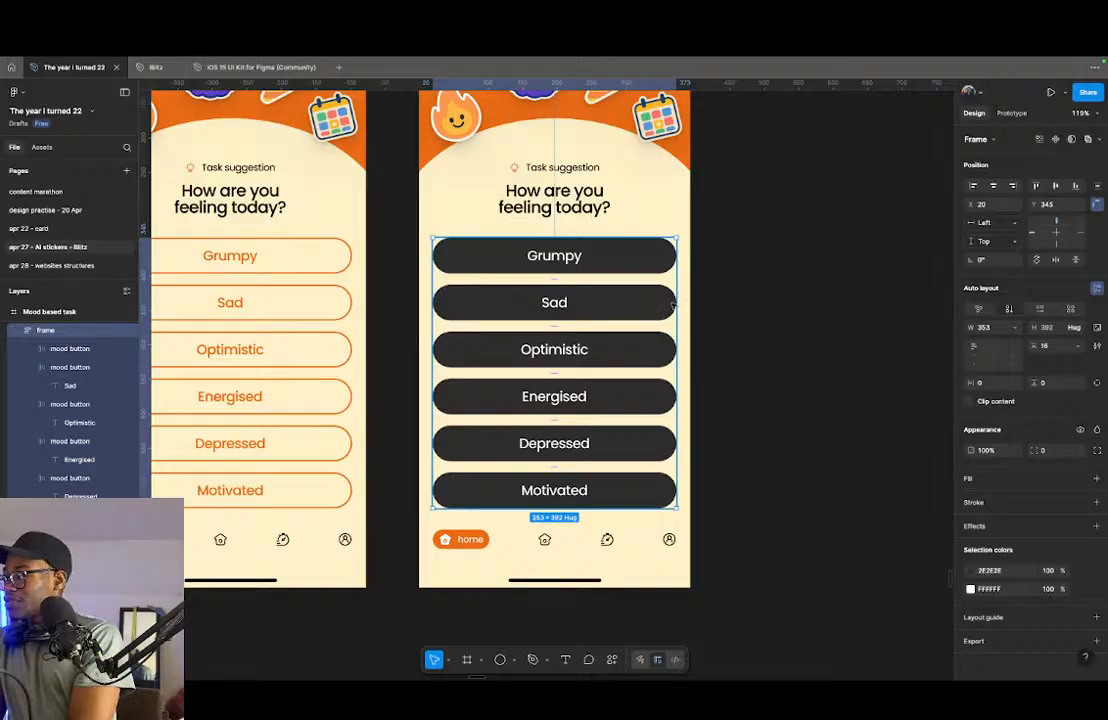
pyautogui.click(971, 571)
pyautogui.moveTo(902, 502); pyautogui.dragTo(725, 623)
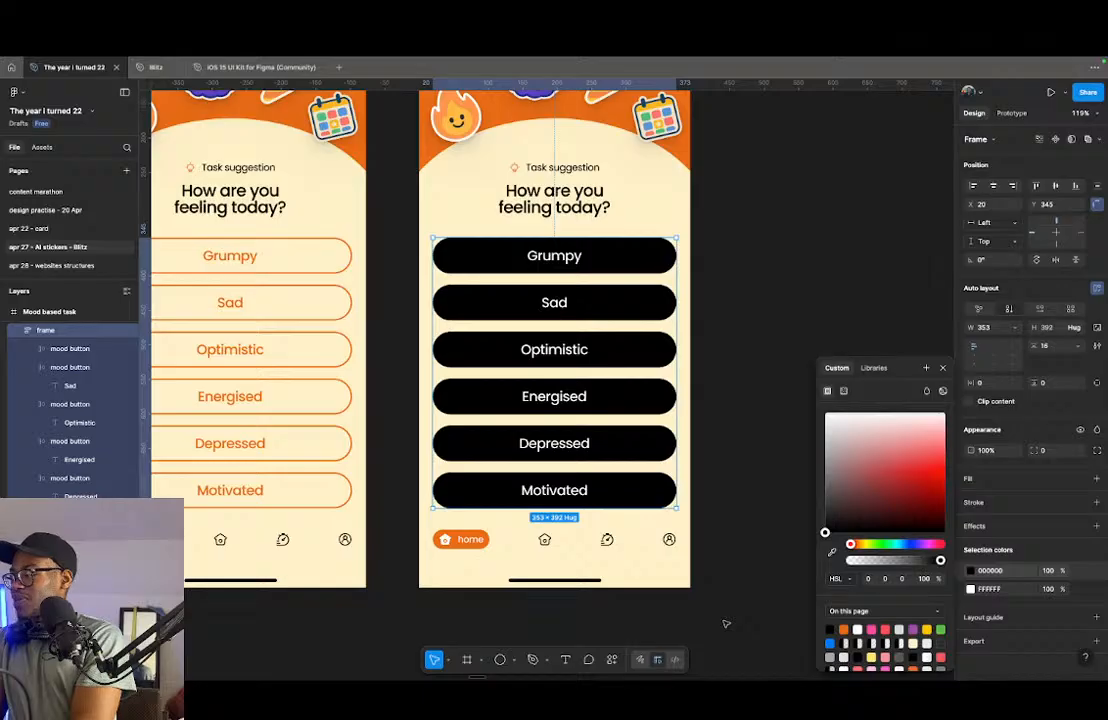
pyautogui.press('super+z')
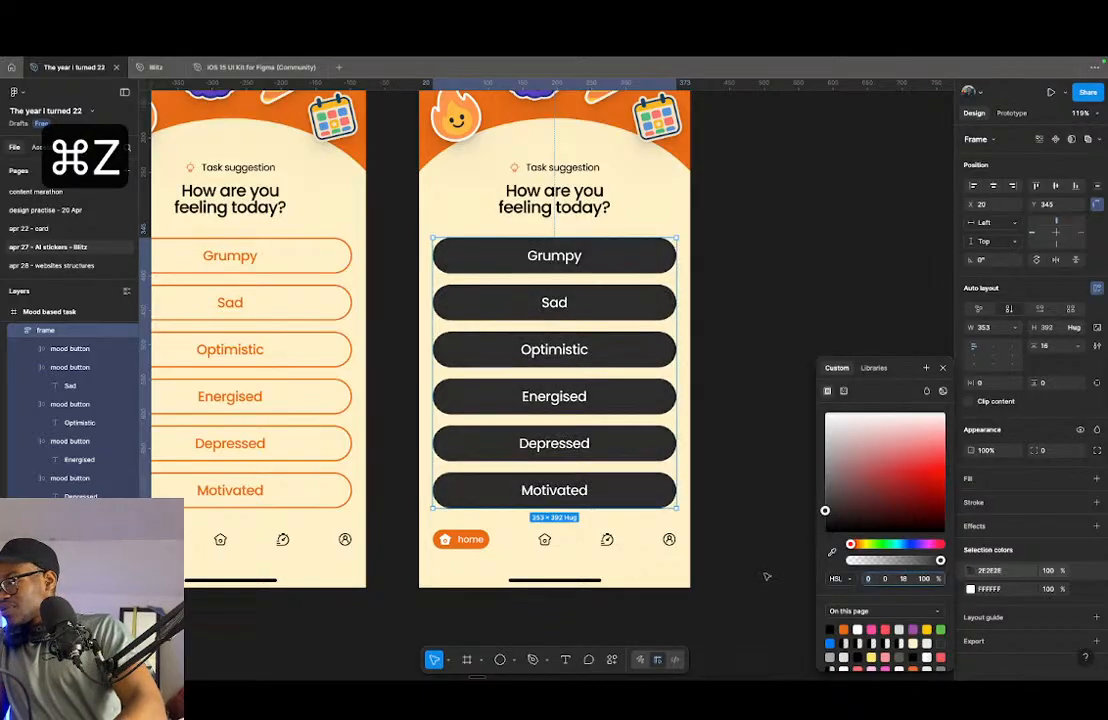
# - Copy the dark buttons' colour 2E2E2E and apply it to the Task suggestion label and the mood question above them
pyautogui.click(990, 570)
pyautogui.press('super+c')
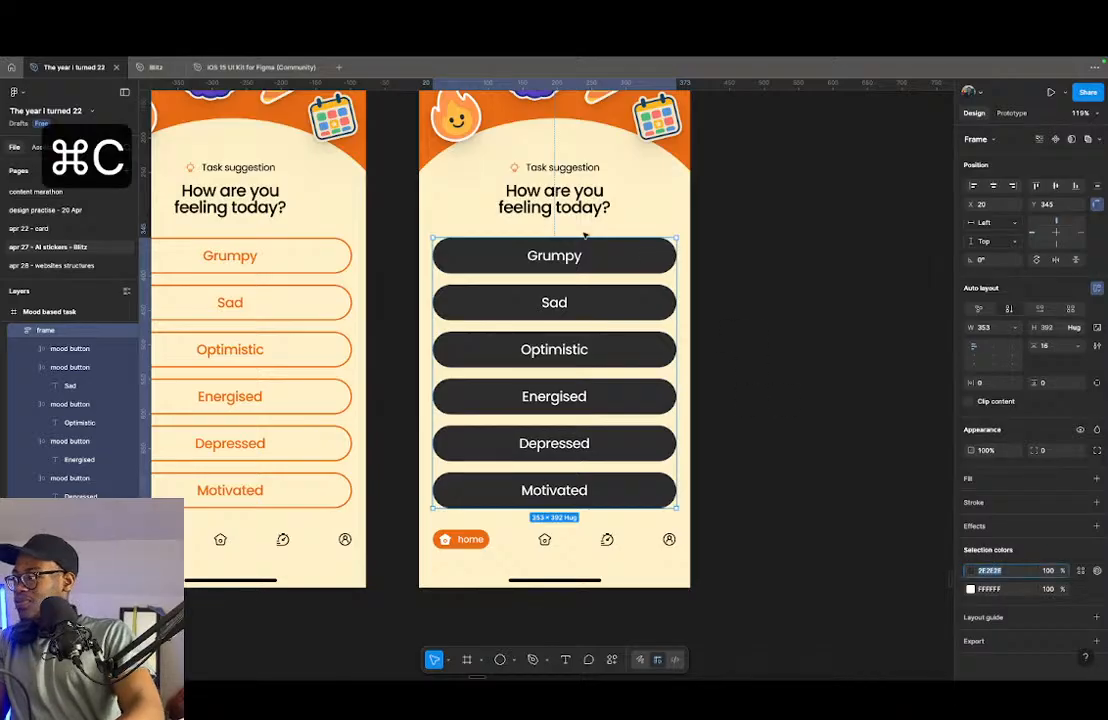
pyautogui.click(588, 207)
pyautogui.click(995, 589)
pyautogui.press('super+v')
pyautogui.press('Return')
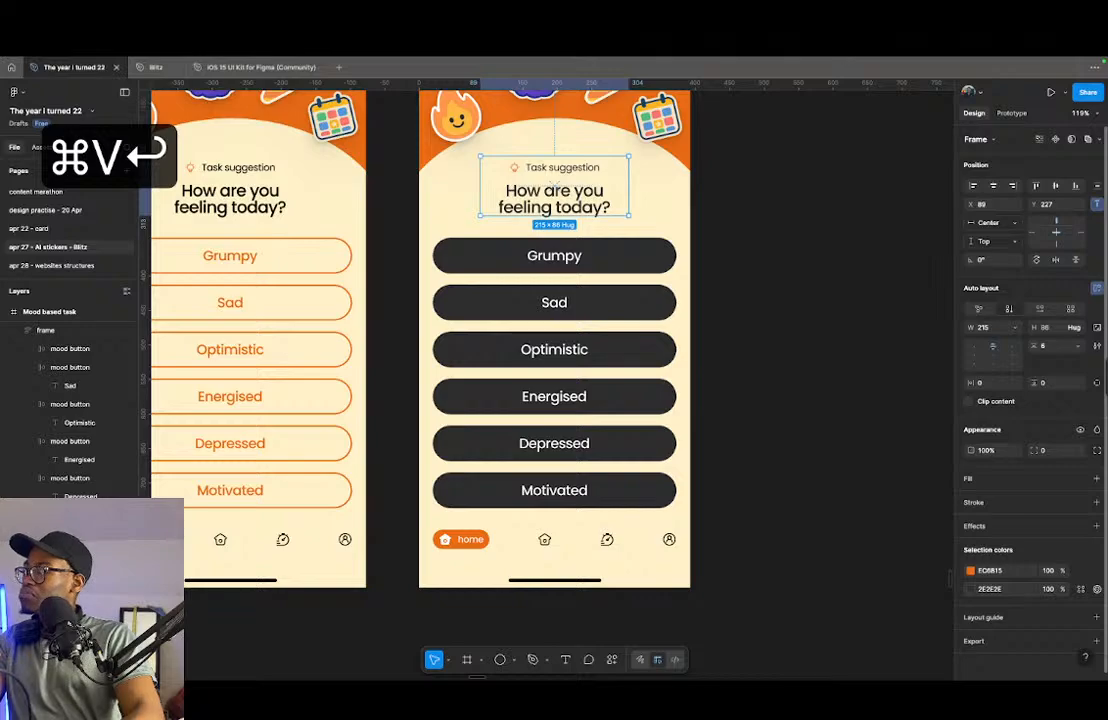
pyautogui.scroll(10, 572, 182)
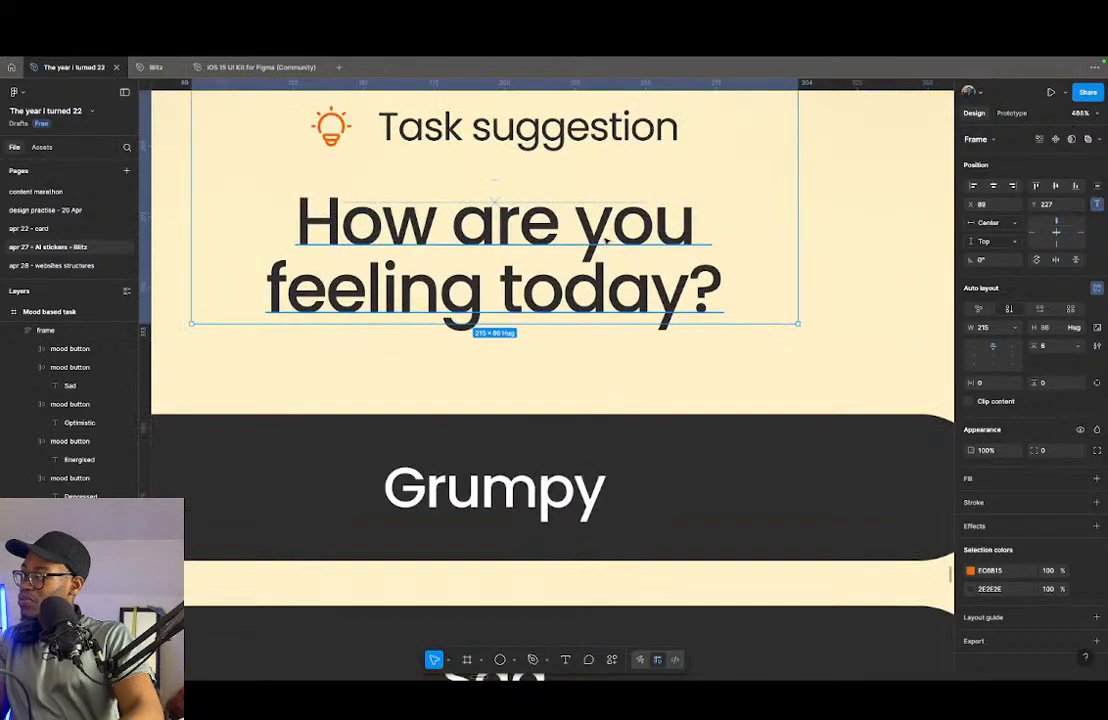
pyautogui.scroll(-12, 510, 289)
pyautogui.scroll(-5, 510, 289)
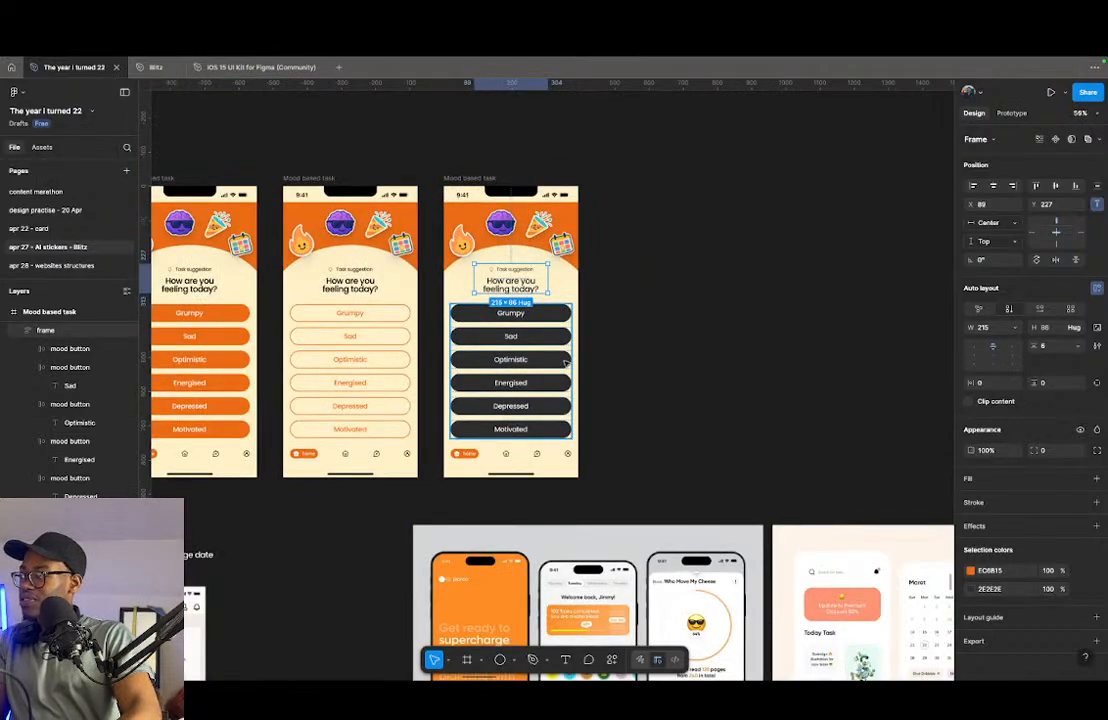
pyautogui.click(673, 354)
pyautogui.scroll(10, 508, 295)
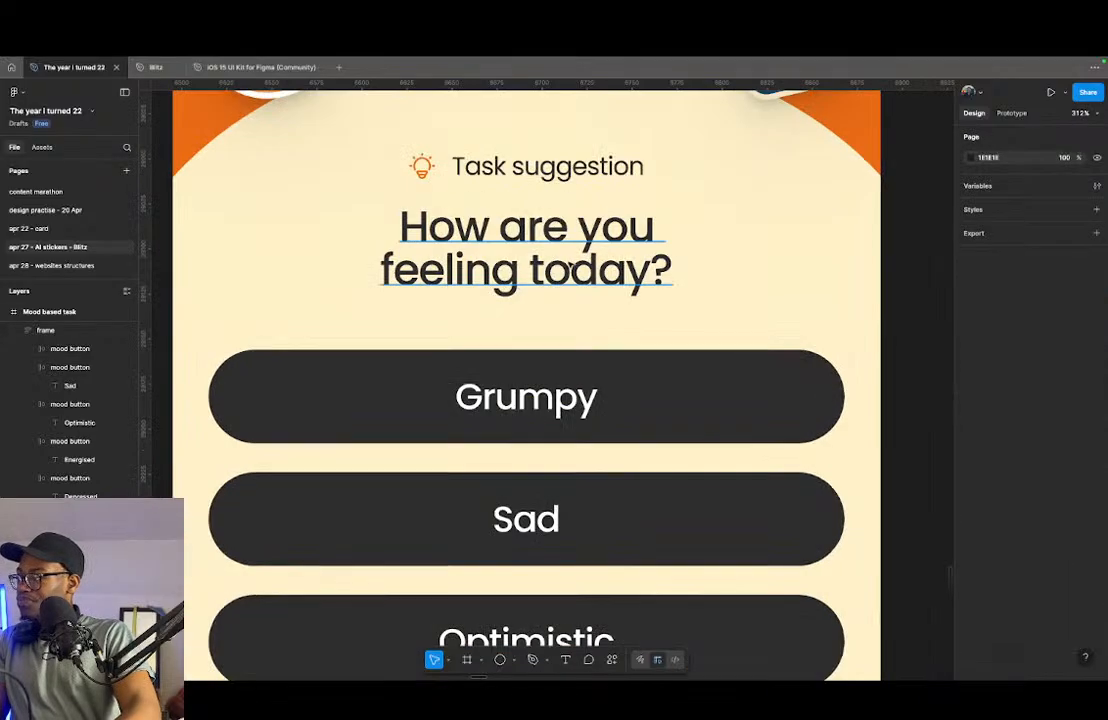
pyautogui.scroll(-12, 570, 266)
# - Select the Streak screen together with all three Mood based task screens and copy them
pyautogui.click(600, 360)
pyautogui.scroll(-3, 709, 336)
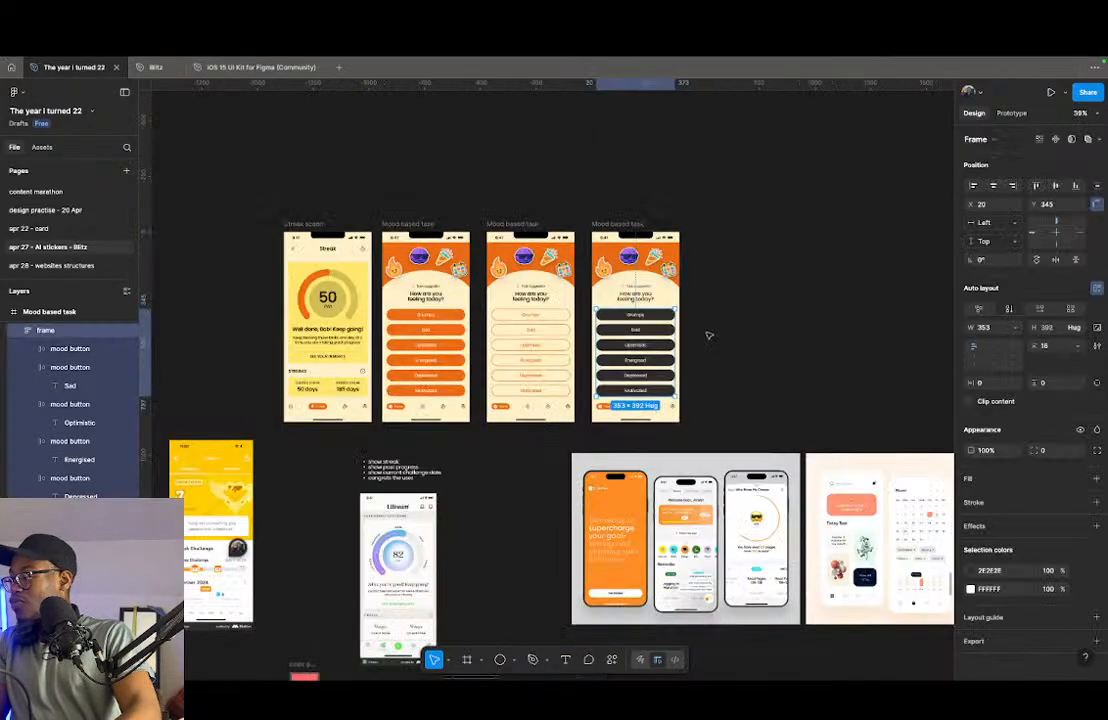
pyautogui.press('Escape')
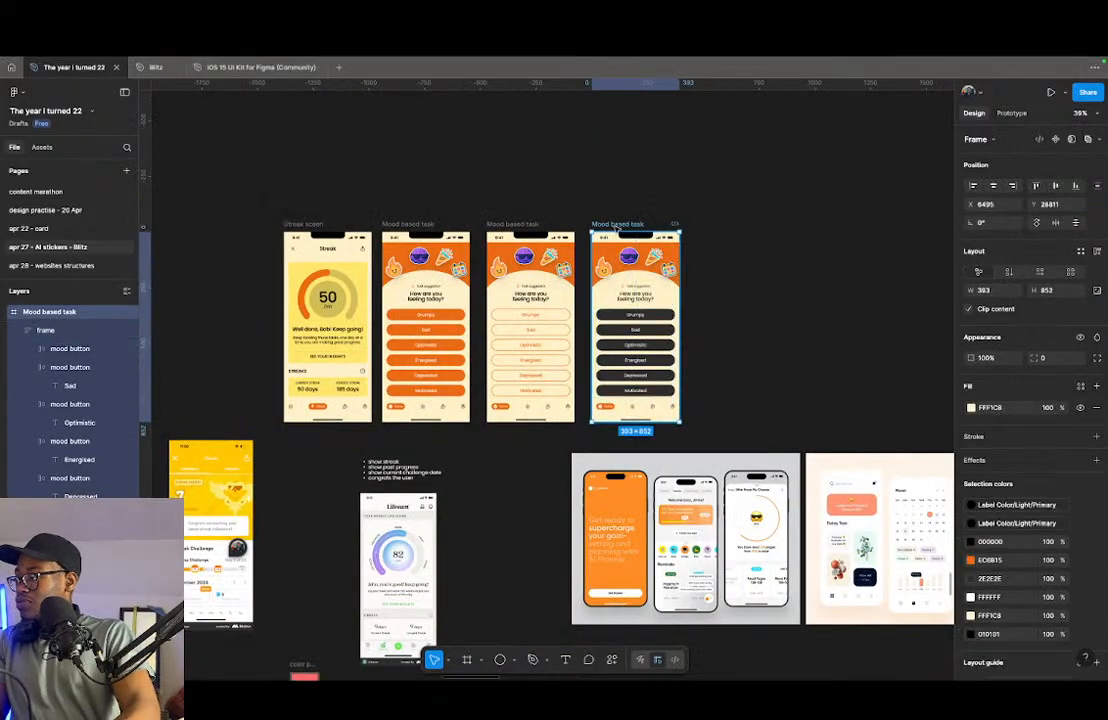
pyautogui.keyDown('shift'); pyautogui.click(512, 224); pyautogui.keyUp('shift')
pyautogui.keyDown('shift'); pyautogui.click(408, 224); pyautogui.keyUp('shift')
pyautogui.keyDown('shift'); pyautogui.click(303, 225); pyautogui.keyUp('shift')
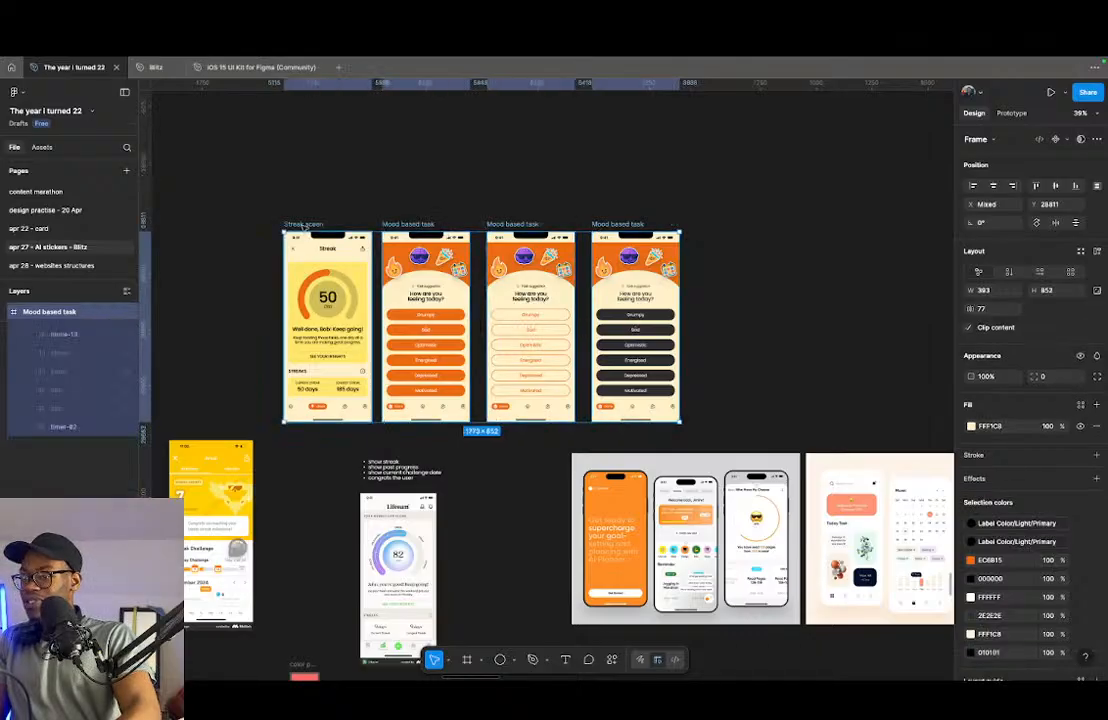
pyautogui.press('super+c')
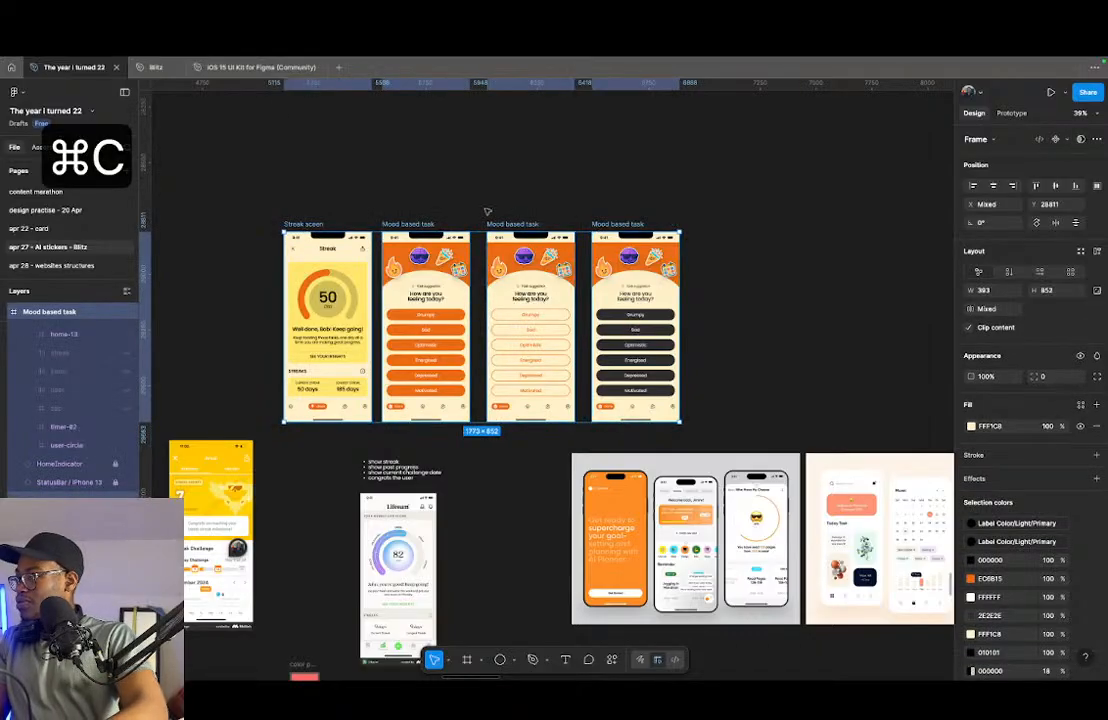
# - Switch to the Blitz file, paste the four copied screens and place them directly beneath the splash screens, left-aligned at Y 4791
pyautogui.click(155, 67)
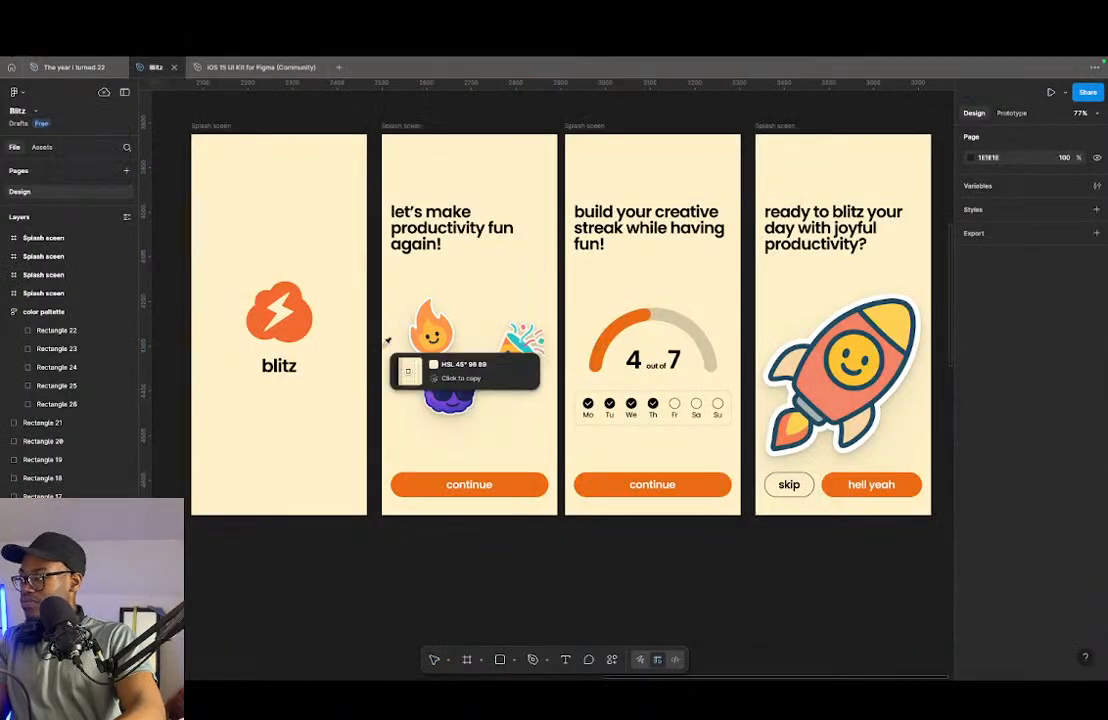
pyautogui.scroll(-5, 378, 348)
pyautogui.press('v')
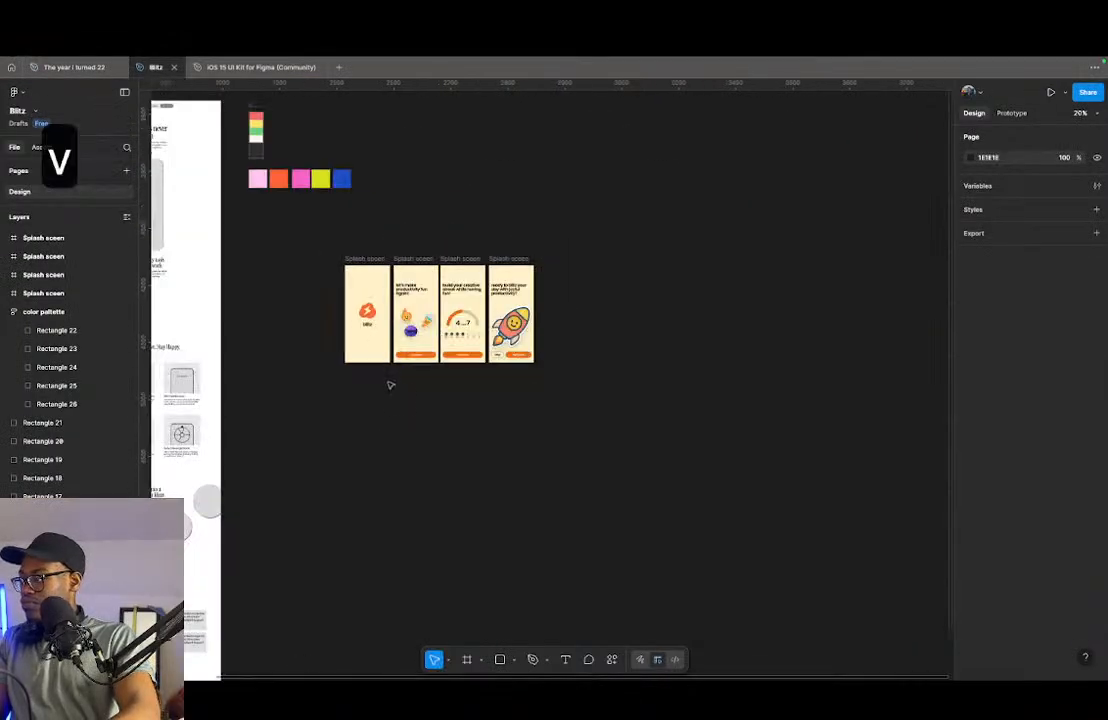
pyautogui.rightClick(370, 409)
pyautogui.click(392, 415)
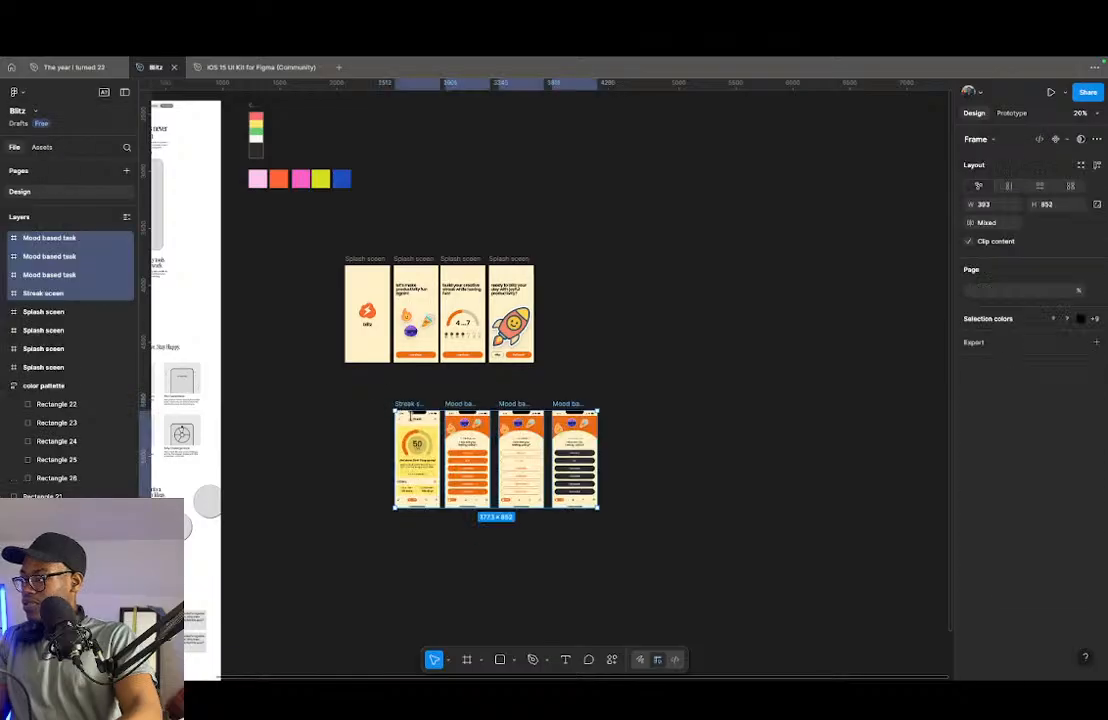
pyautogui.moveTo(513, 462)
pyautogui.mouseDown()
pyautogui.moveTo(437, 437)
pyautogui.moveTo(464, 432)
pyautogui.mouseUp()
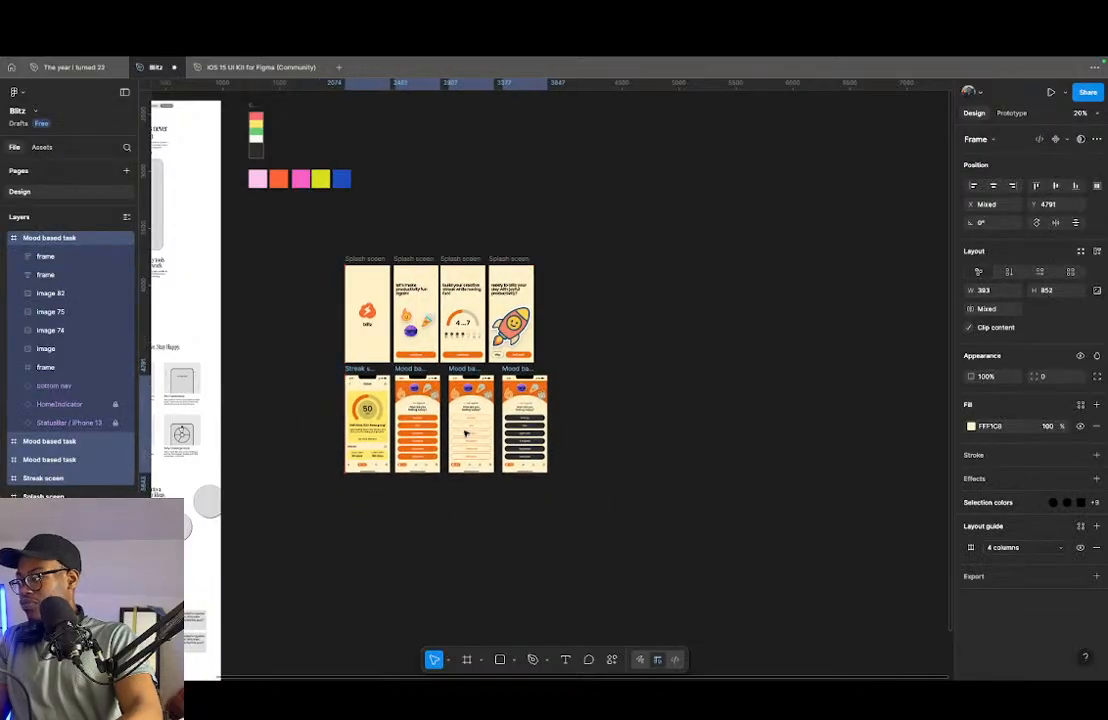
# - Select the four splash screens and the four pasted screens and tidy them into an evenly spaced two-row grid
pyautogui.moveTo(324, 242); pyautogui.dragTo(619, 506)
pyautogui.click(538, 463)
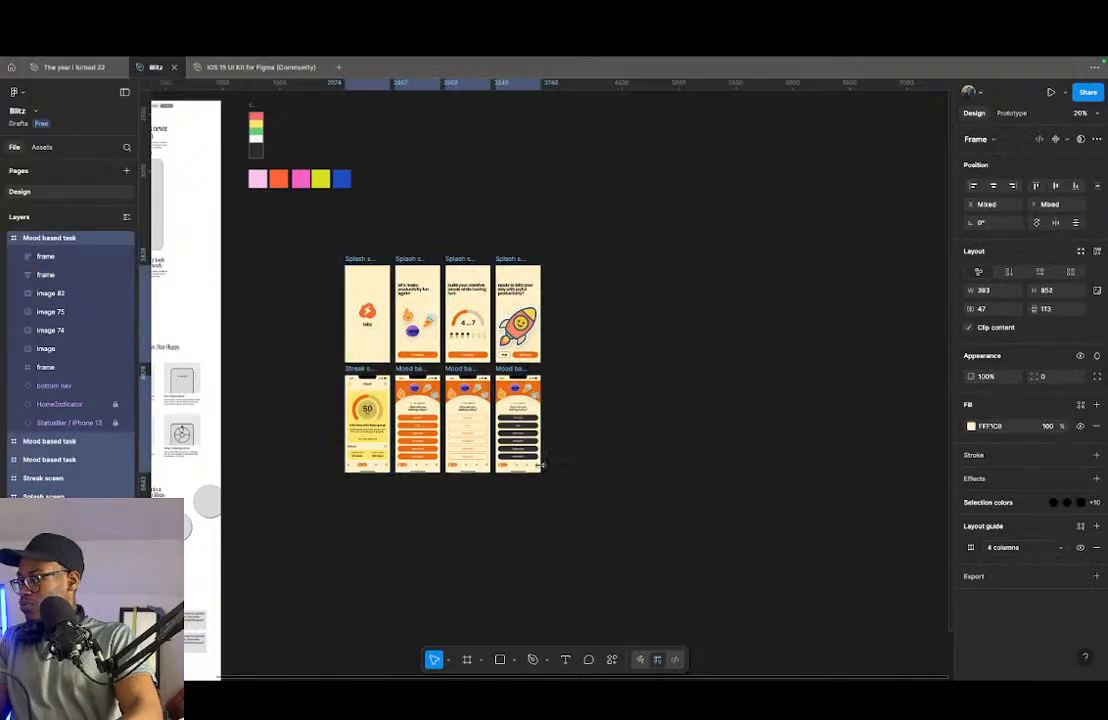
pyautogui.click(633, 425)
pyautogui.scroll(2, 463, 307)
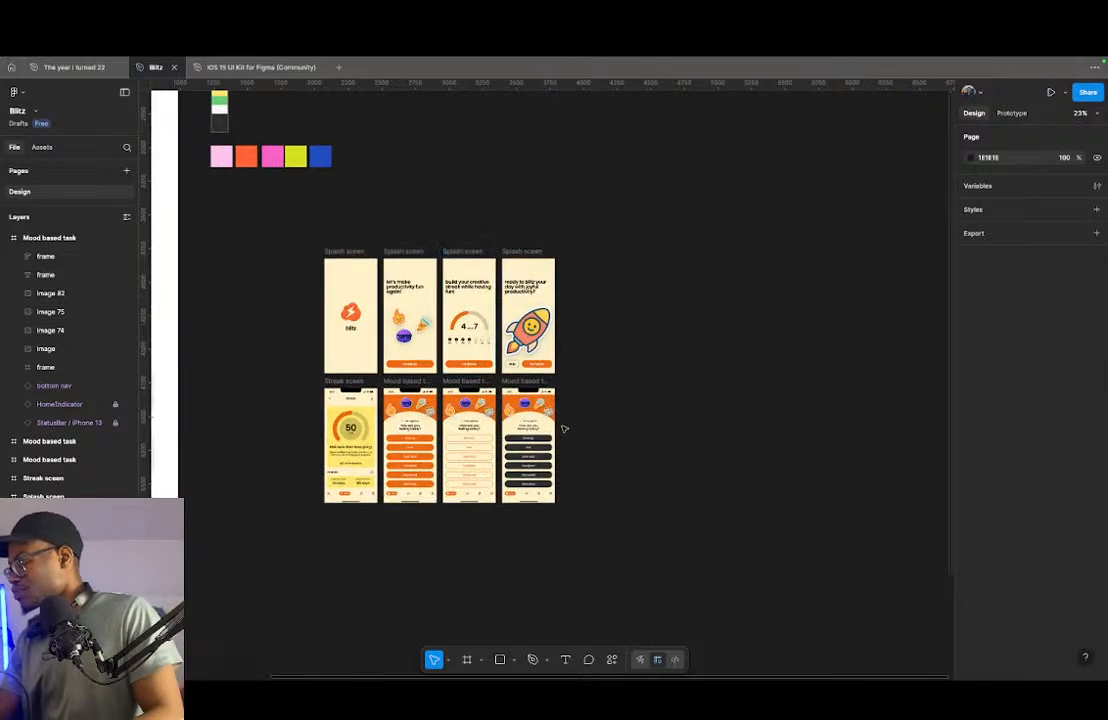
# - Review the hand-drawn task completion screen sketch and the ChatGPT sticker conversation alongside the Blitz screens
pyautogui.hotkey('ctrl', 'Left')
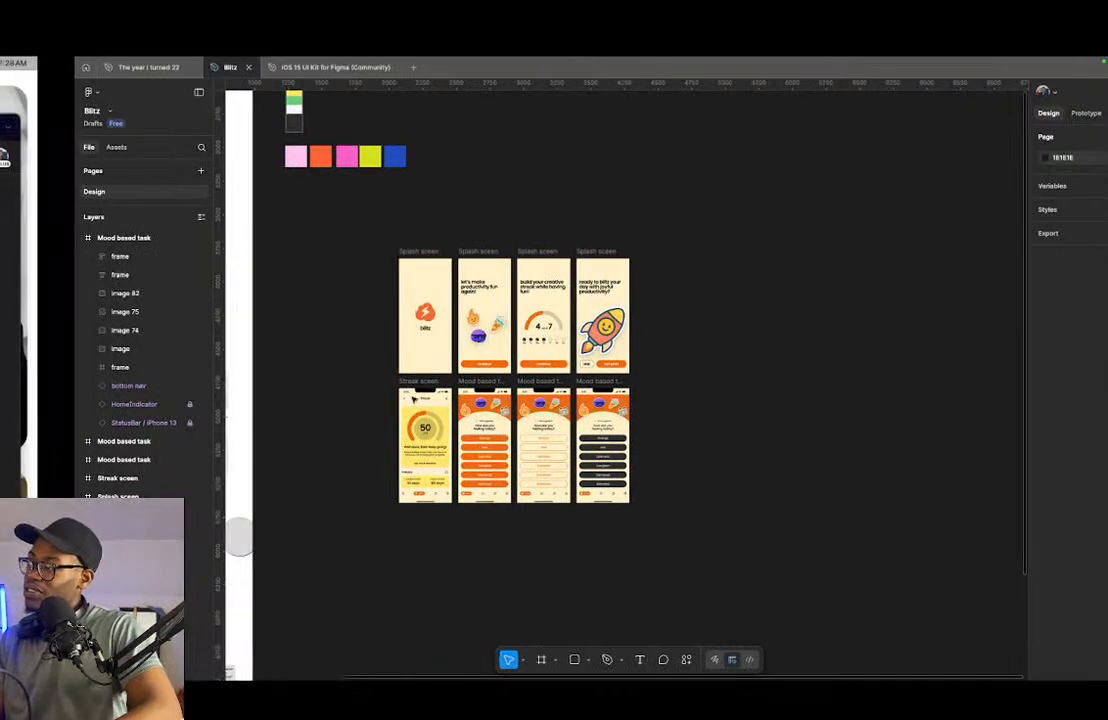
pyautogui.hotkey('ctrl', 'Right')
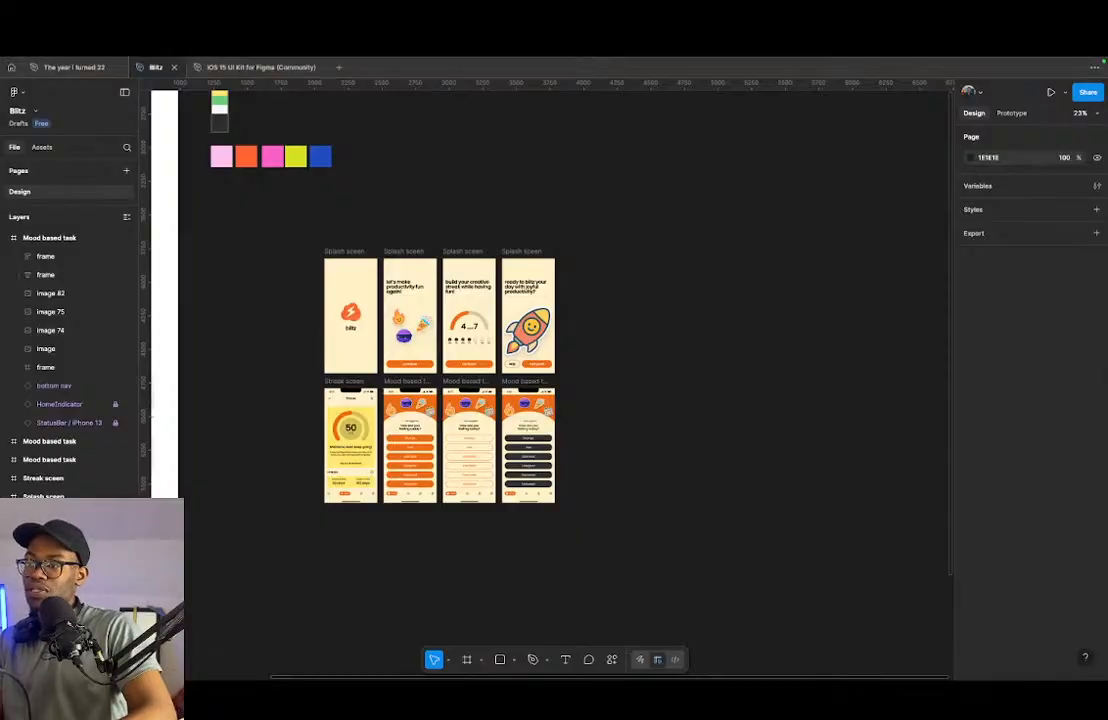
pyautogui.hotkey('ctrl', 'Left')
pyautogui.hotkey('ctrl', 'Right')
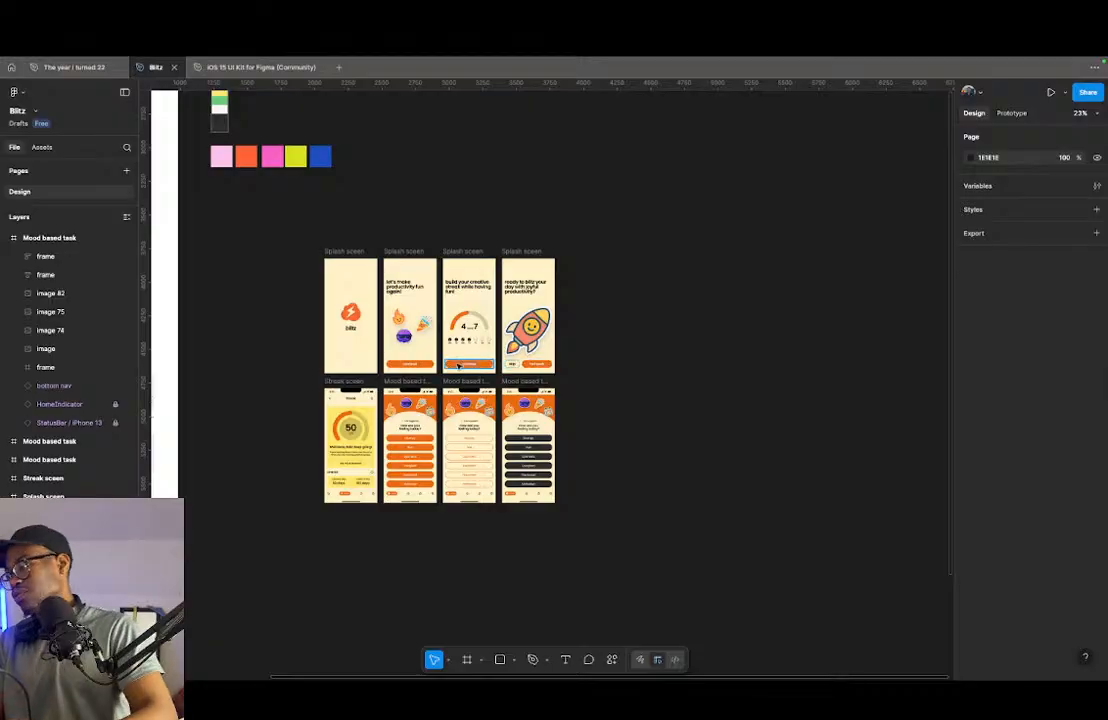
pyautogui.moveTo(78, 74)
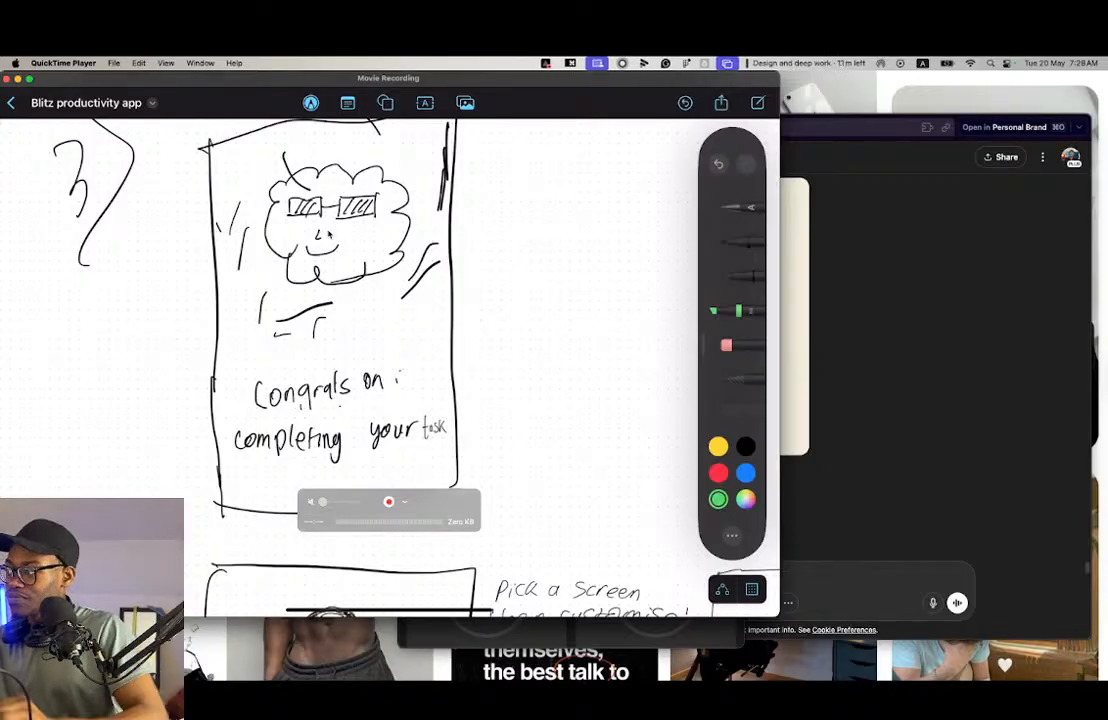
pyautogui.click(990, 284)
pyautogui.scroll(3, 683, 381)
pyautogui.scroll(-3, 683, 381)
pyautogui.scroll(5, 682, 380)
pyautogui.scroll(-5, 682, 380)
pyautogui.hotkey('ctrl', 'Right')
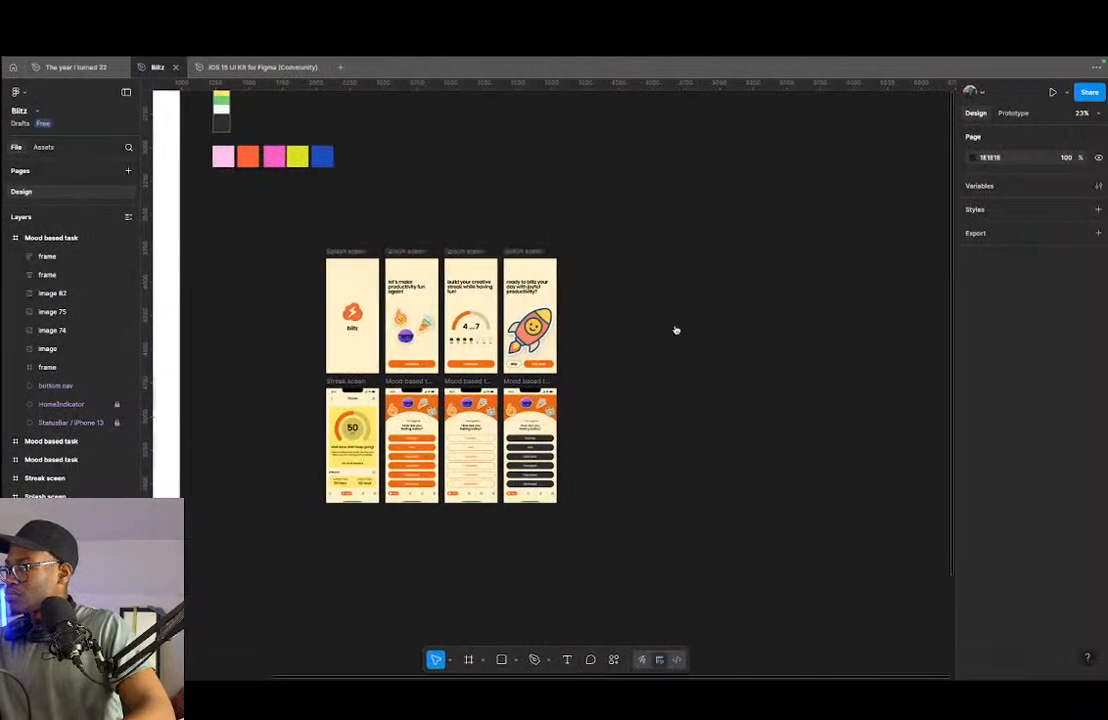
# - Switch to the file The year i turned 22 and copy the middle cloud-and-lightning logo image, the orange one, as PNG
pyautogui.click(76, 67)
pyautogui.scroll(-5, 510, 430)
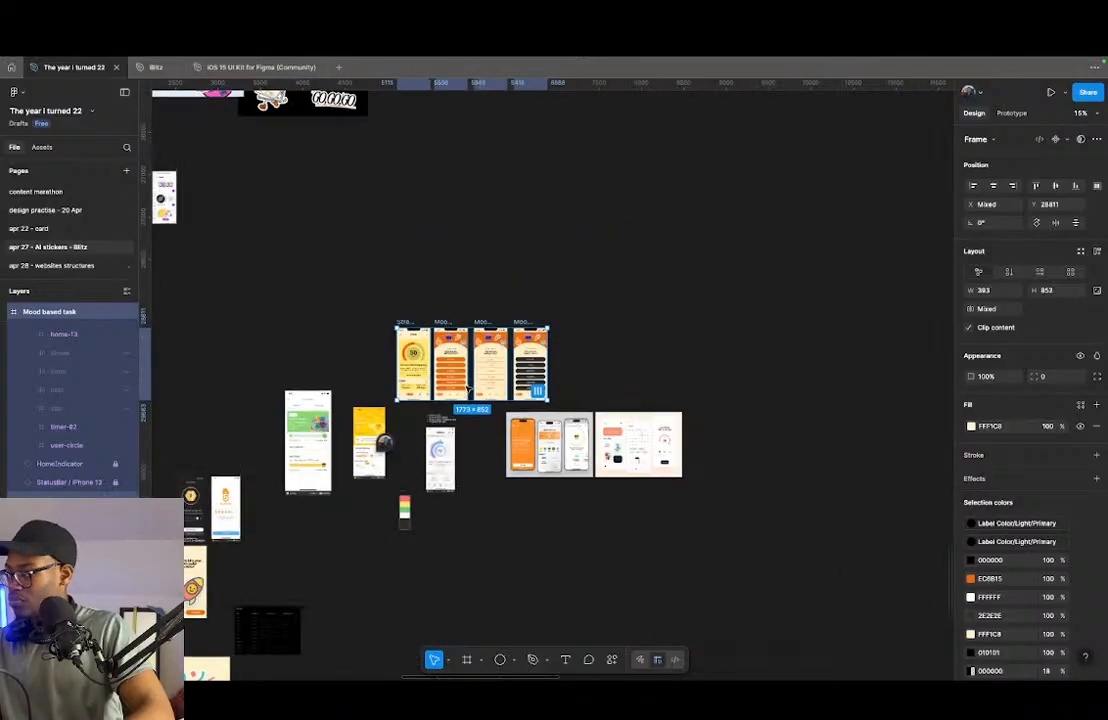
pyautogui.scroll(-5, 527, 438)
pyautogui.scroll(-1, 500, 438)
pyautogui.scroll(5, 340, 369)
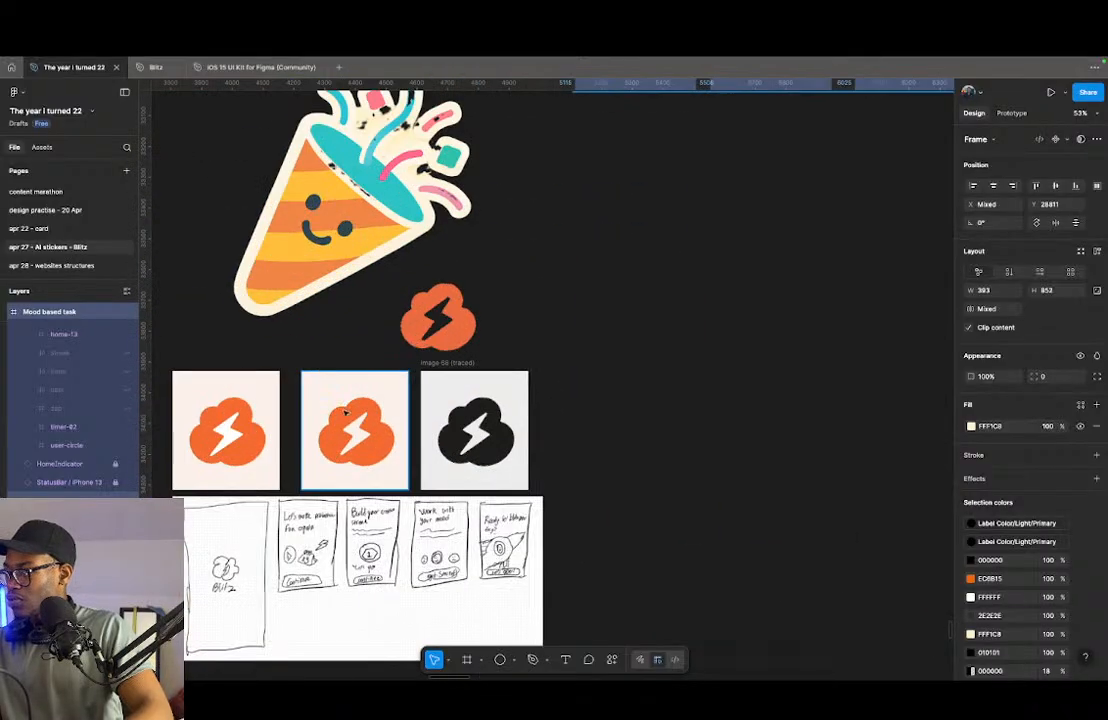
pyautogui.click(225, 429)
pyautogui.click(420, 342)
pyautogui.click(366, 404)
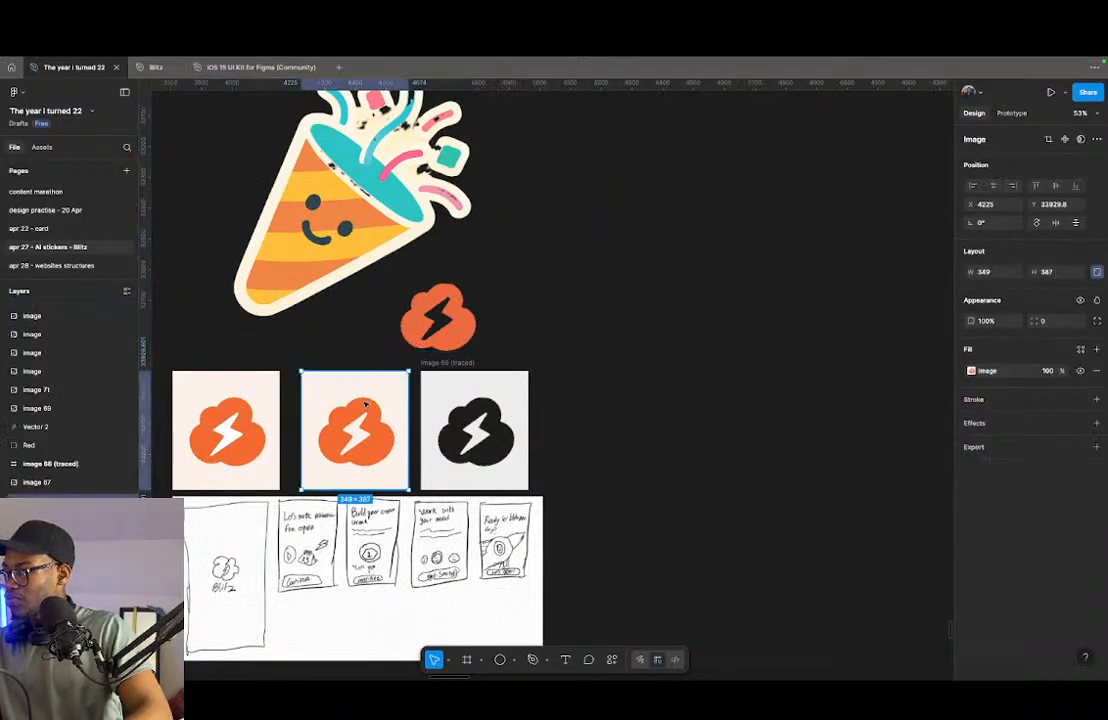
pyautogui.rightClick(366, 404)
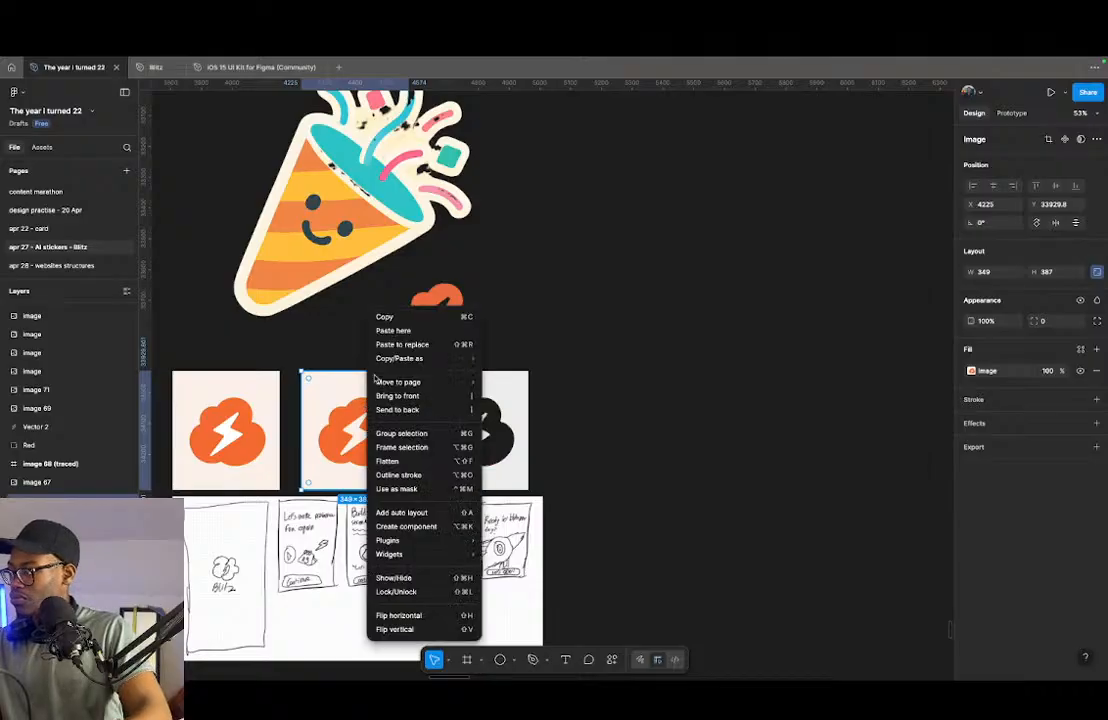
pyautogui.moveTo(392, 366)
pyautogui.click(507, 387)
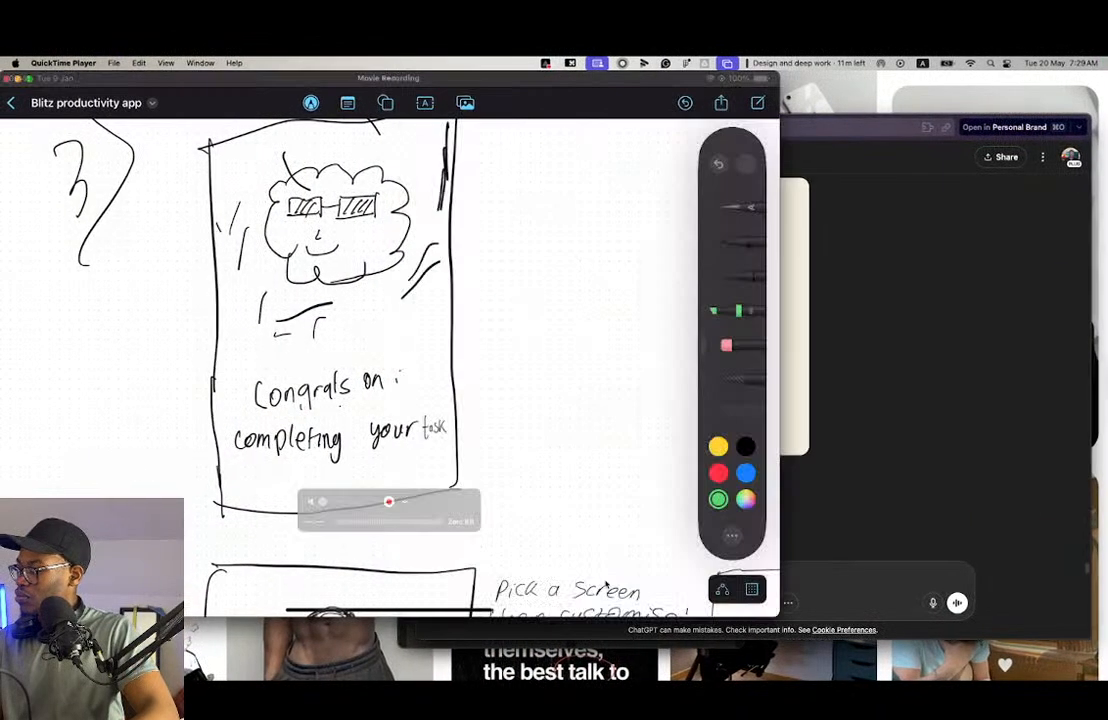
# - Switch to the ChatGPT sticker conversation and begin a prompt reading "could you convert this logo icon"
pyautogui.click(872, 509)
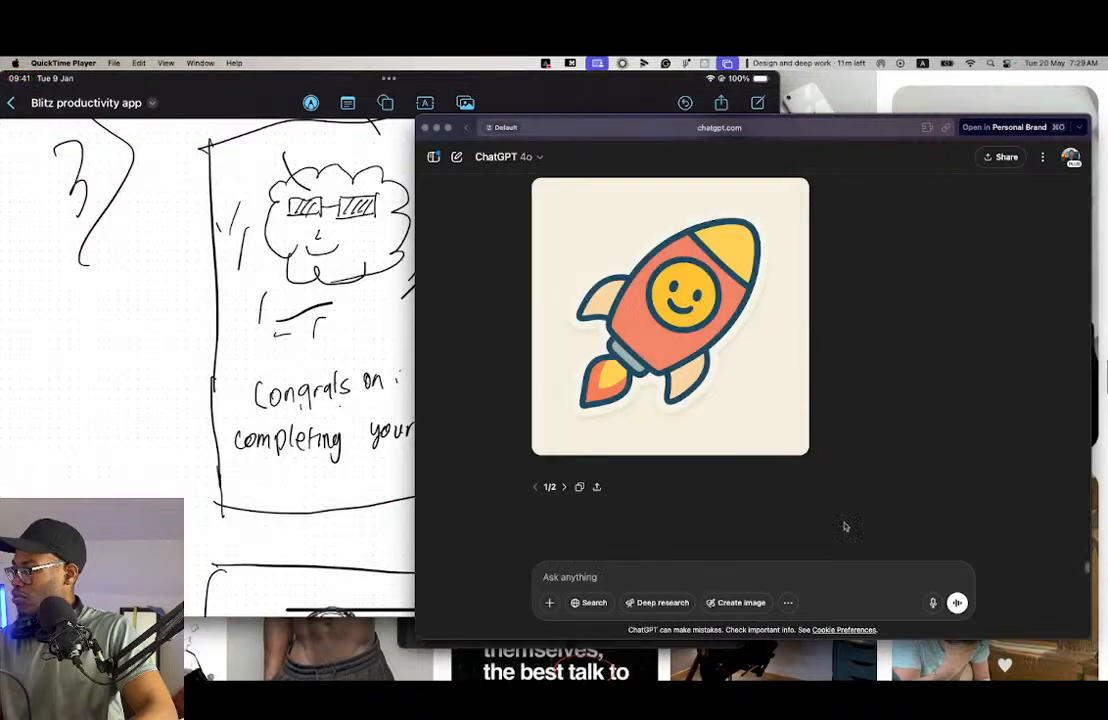
pyautogui.write('c')
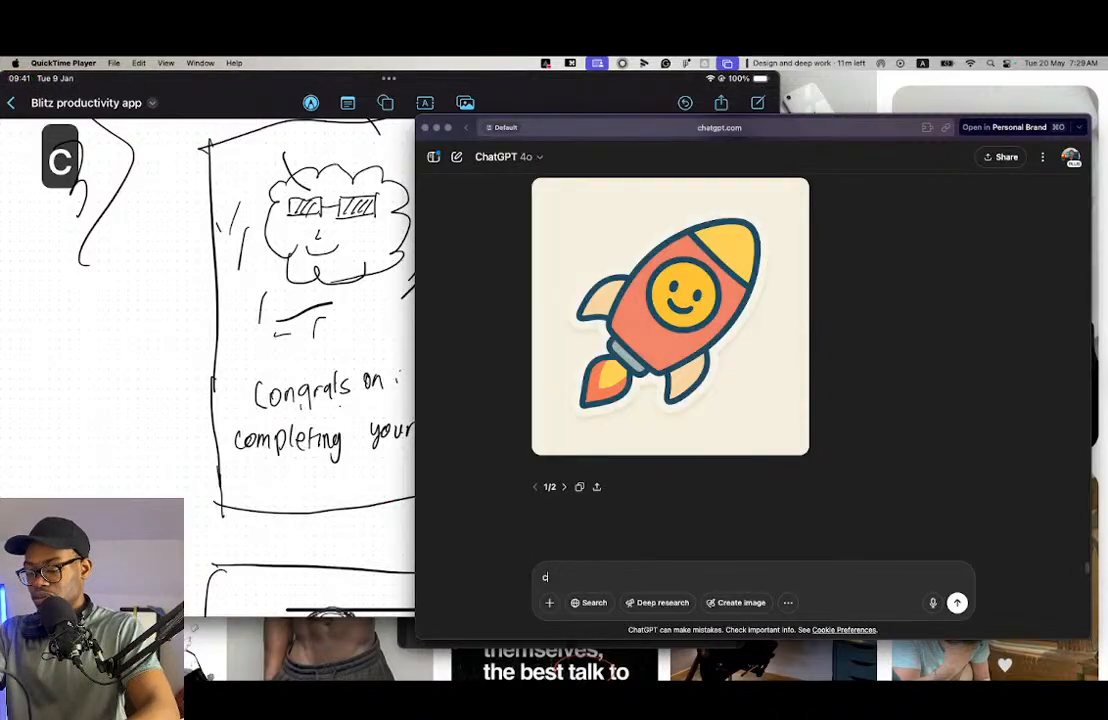
pyautogui.write('ould you c')
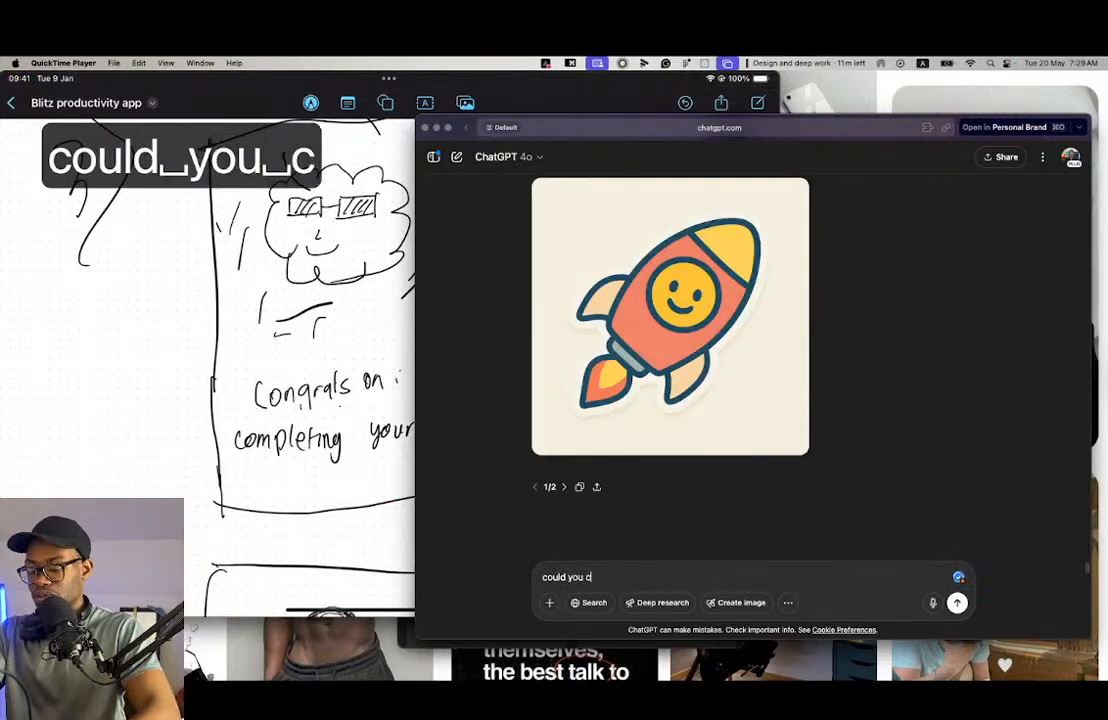
pyautogui.write('onvert th')
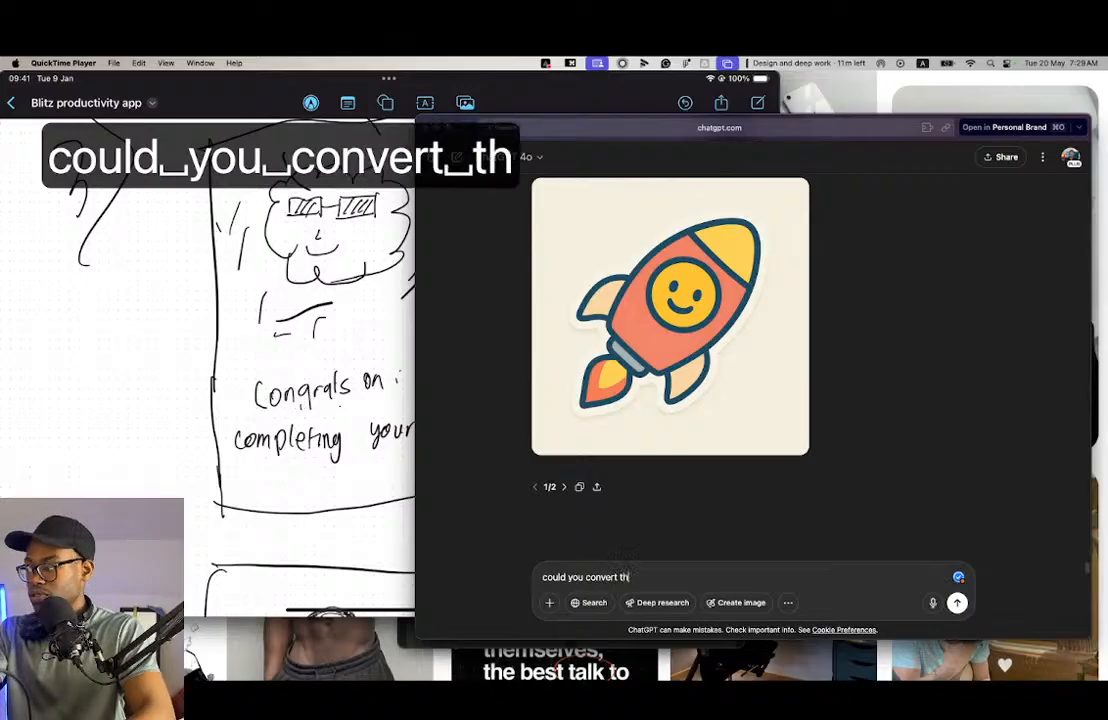
pyautogui.write('is blit')
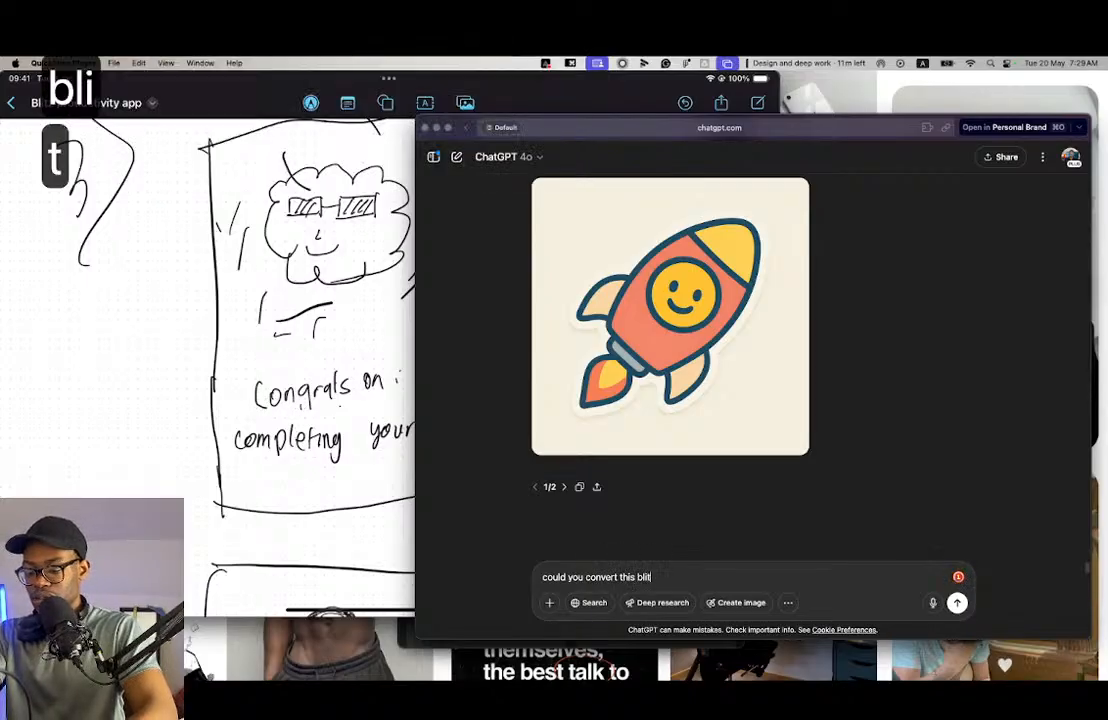
pyautogui.write('z logo')
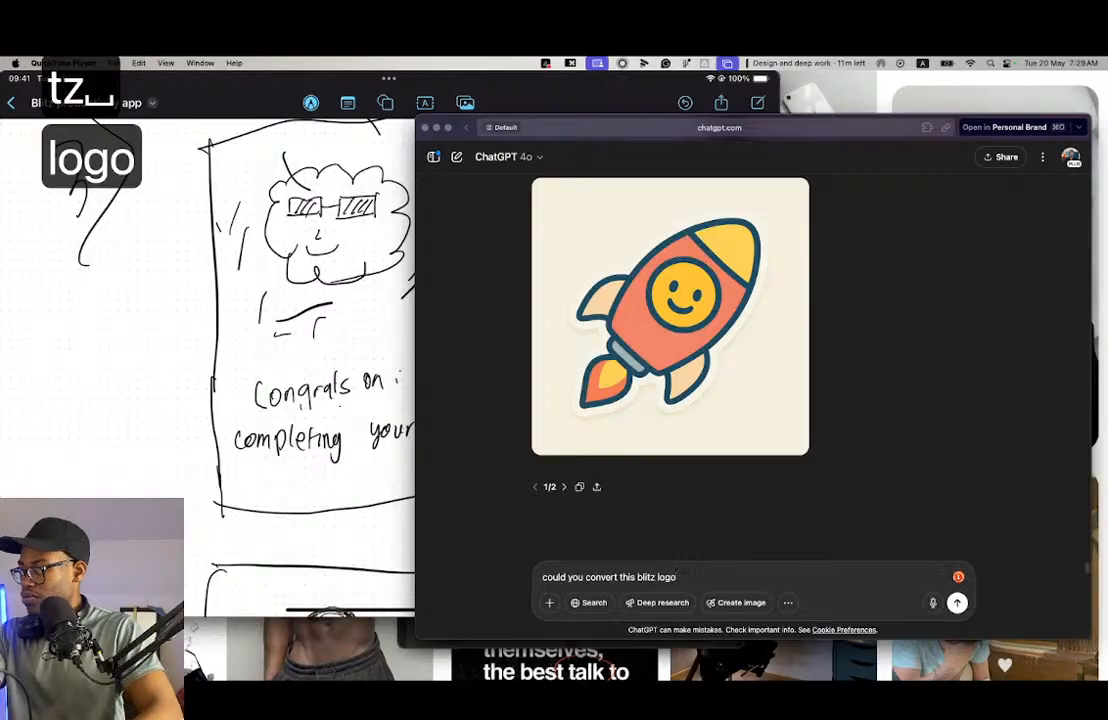
pyautogui.hotkey('alt', 'shift', 'Left')
pyautogui.hotkey('alt', 'shift', 'Left')
pyautogui.write('logo icon ')
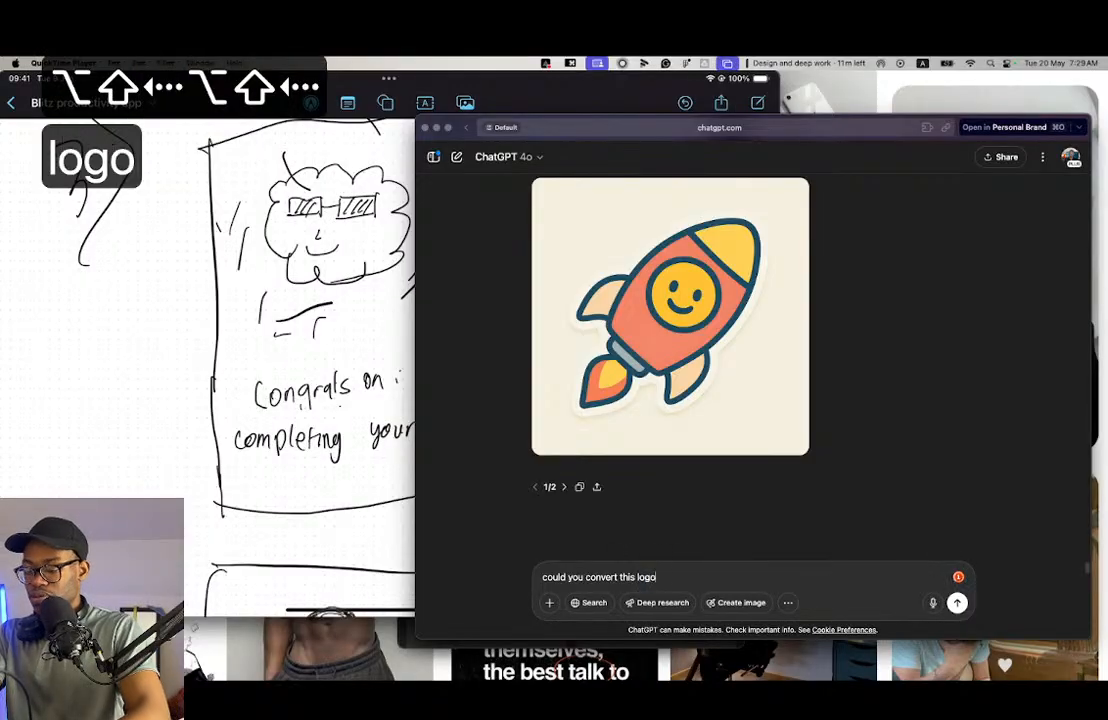
pyautogui.write('to a ')
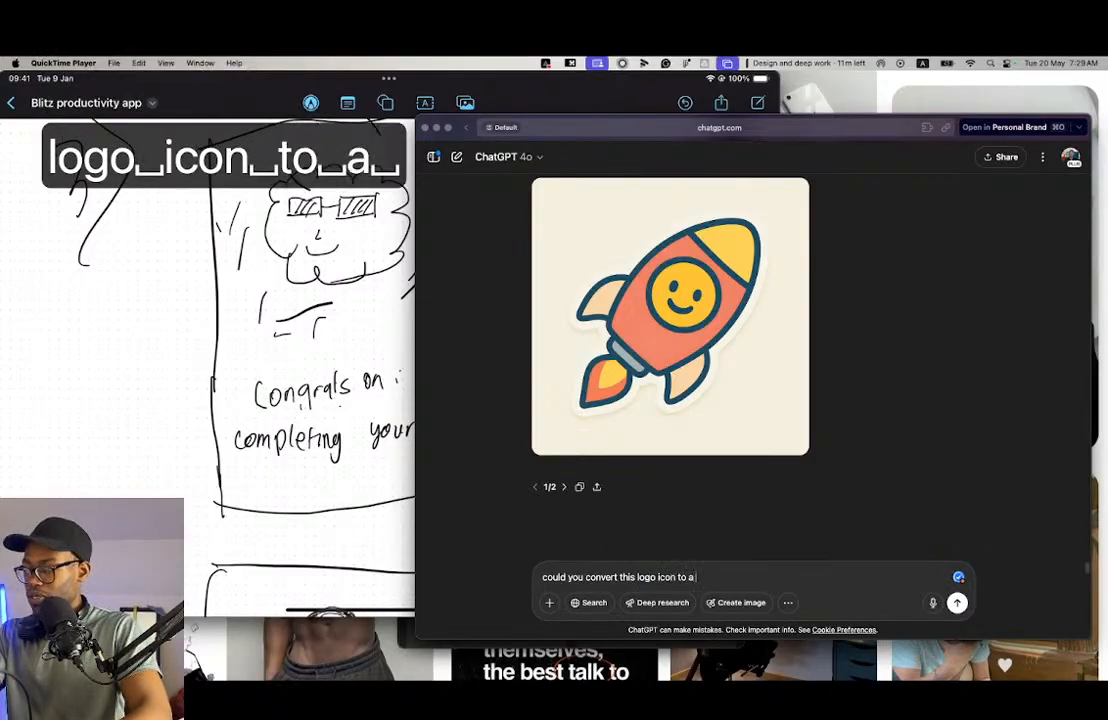
pyautogui.write('mascot ')
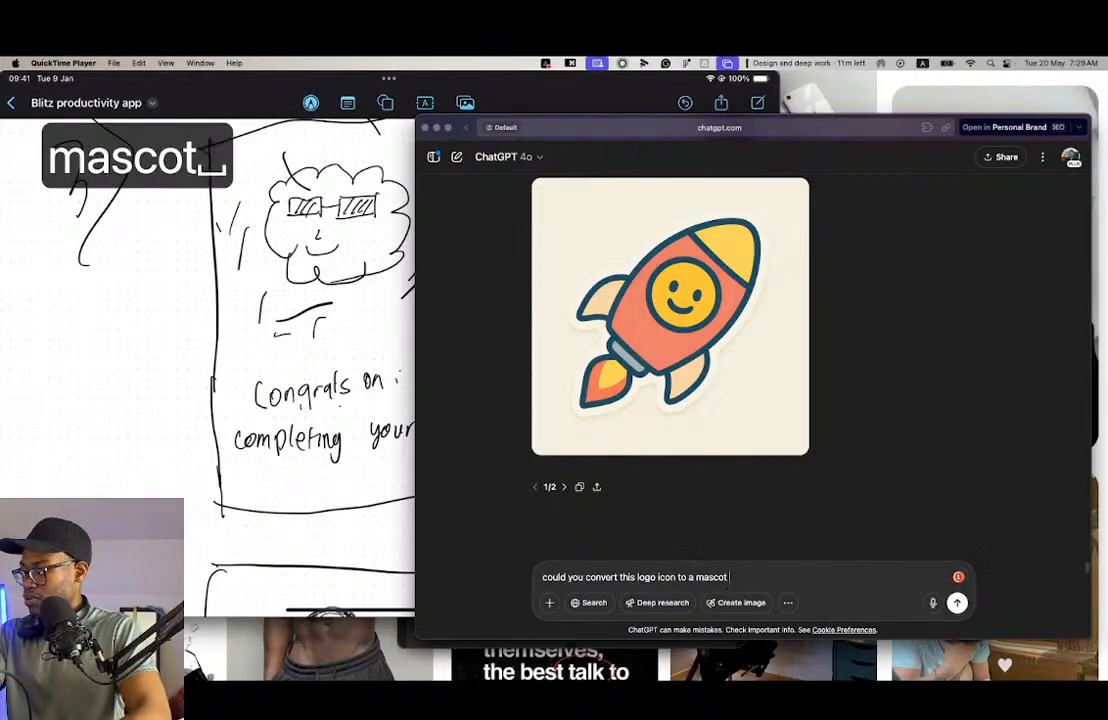
pyautogui.write('sti')
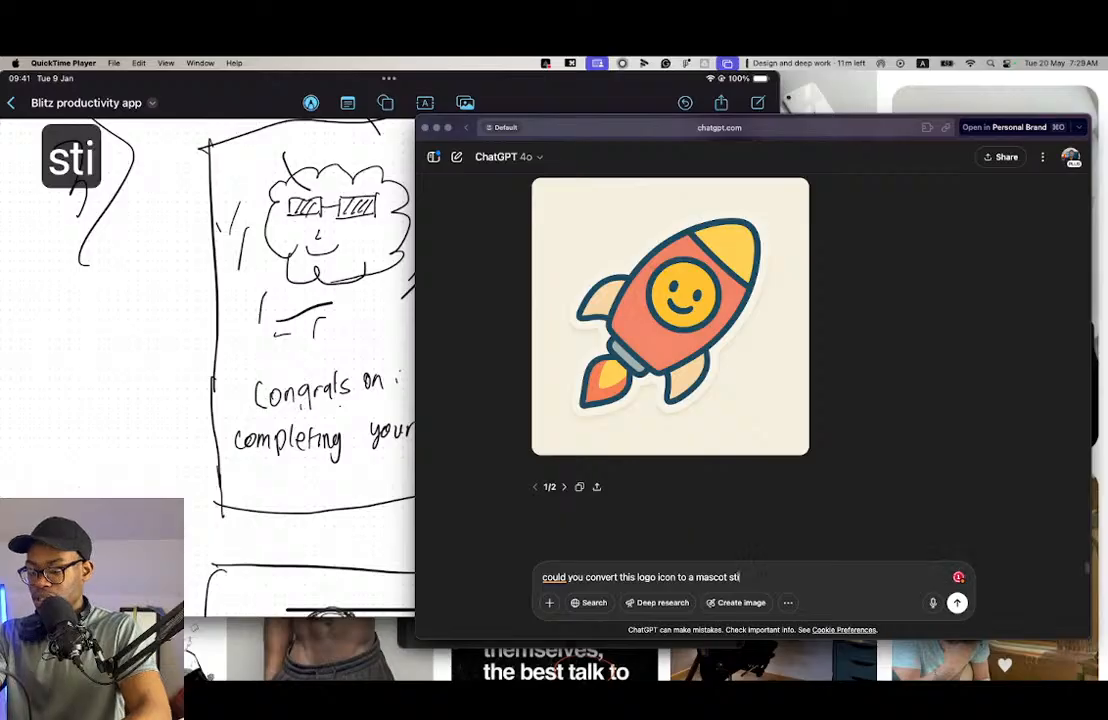
pyautogui.write('cker')
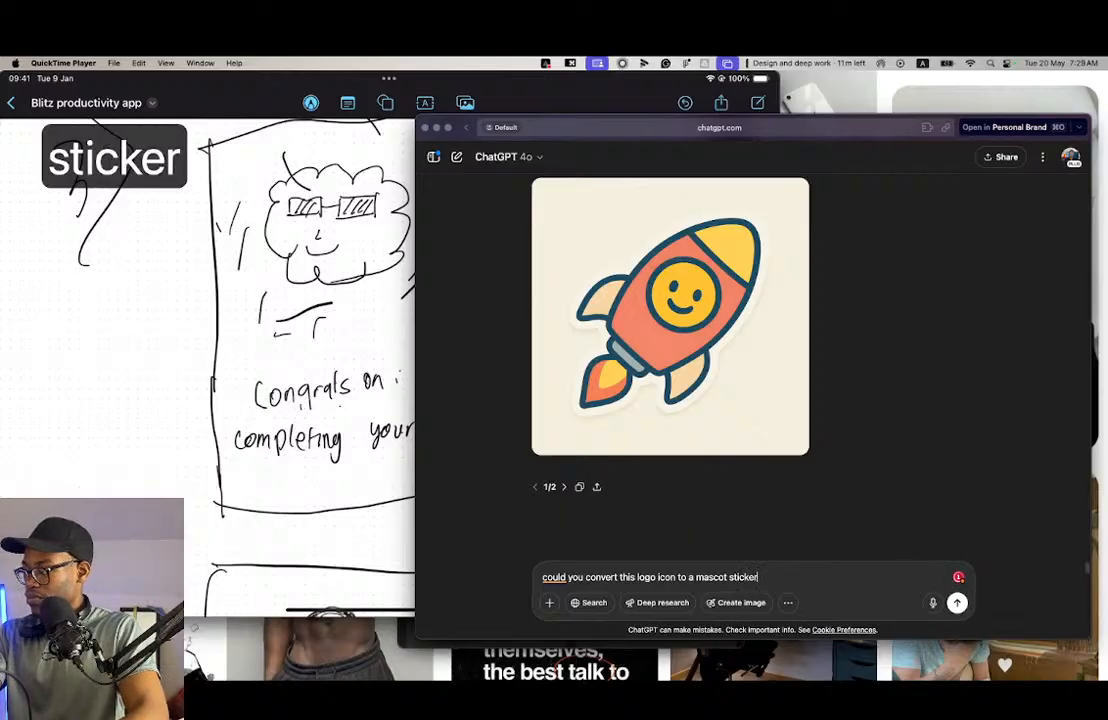
pyautogui.write(' based on t')
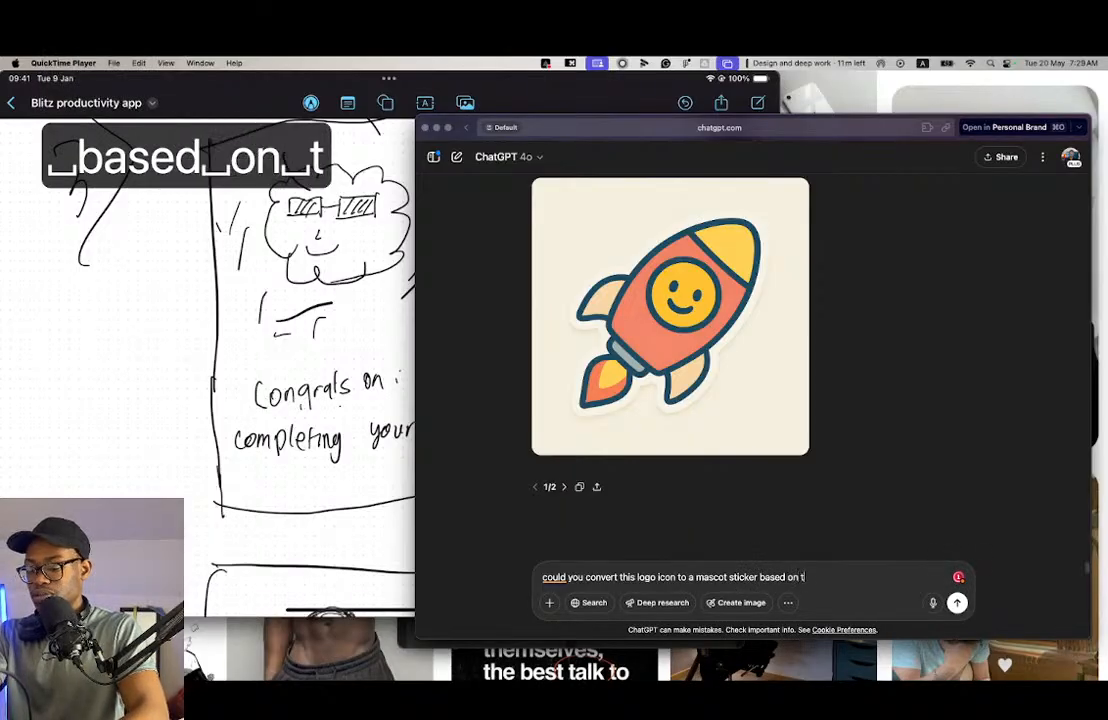
pyautogui.write('he schema')
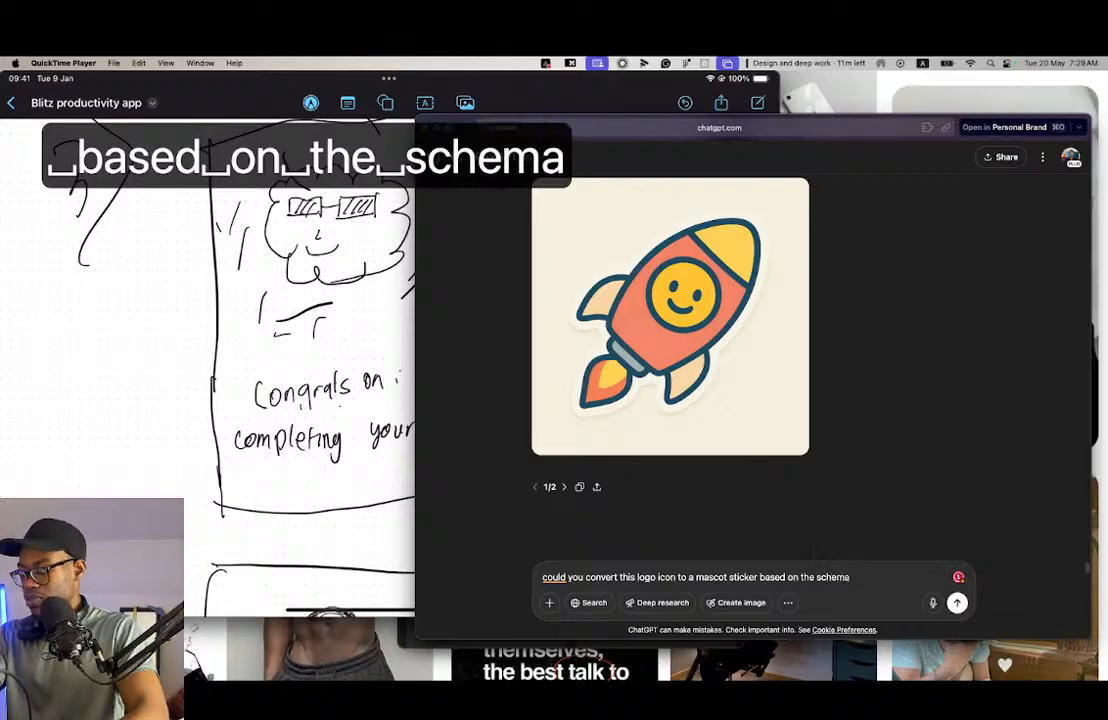
# - Insert "wearing sunglasses" after "mascot sticker" in the prompt
pyautogui.hotkey('alt', 'Left')
pyautogui.hotkey('alt', 'Left')
pyautogui.hotkey('alt', 'Left')
pyautogui.hotkey('alt', 'Left')
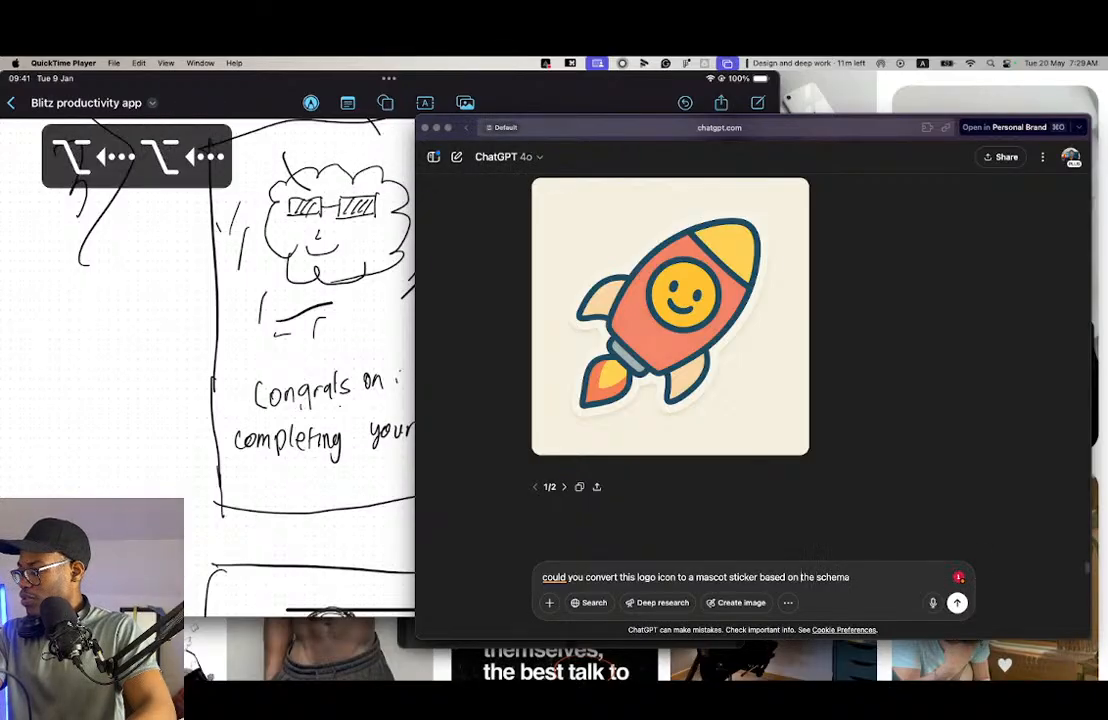
pyautogui.write('wearing ')
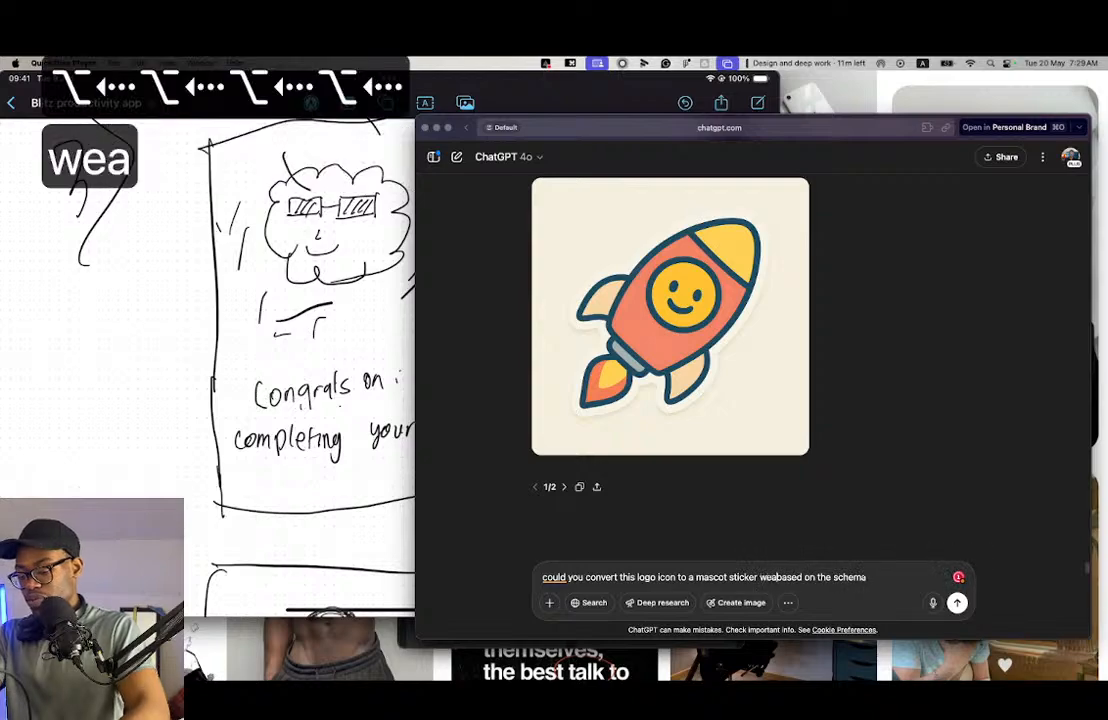
pyautogui.write('a')
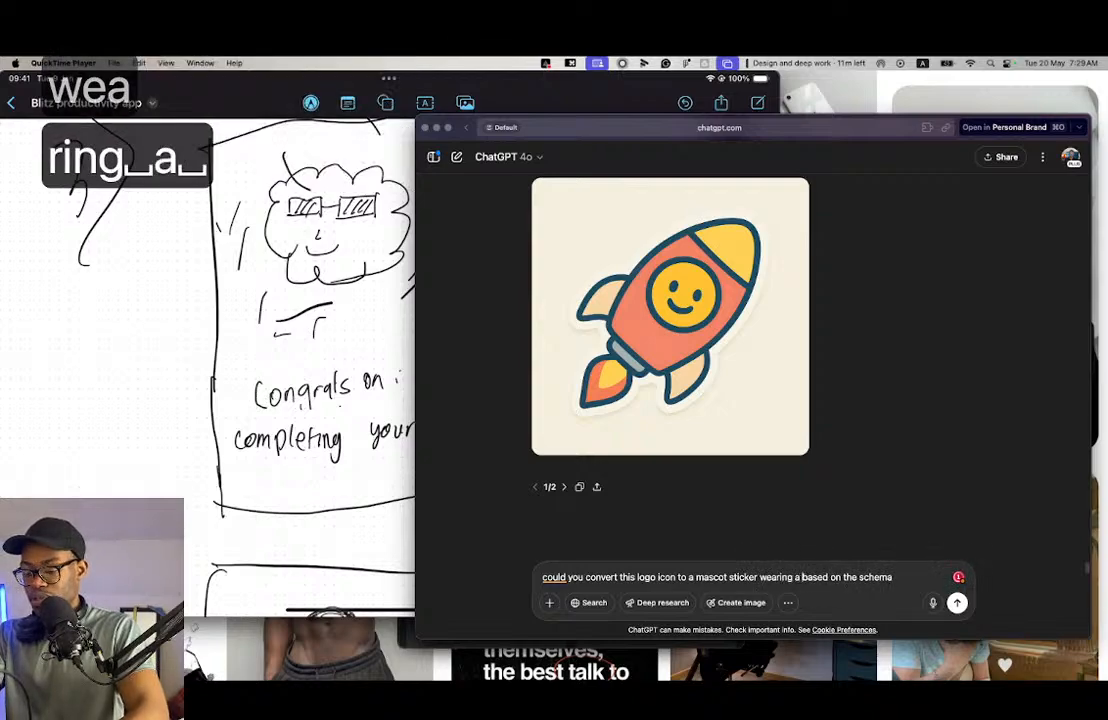
pyautogui.write(' sunglasse')
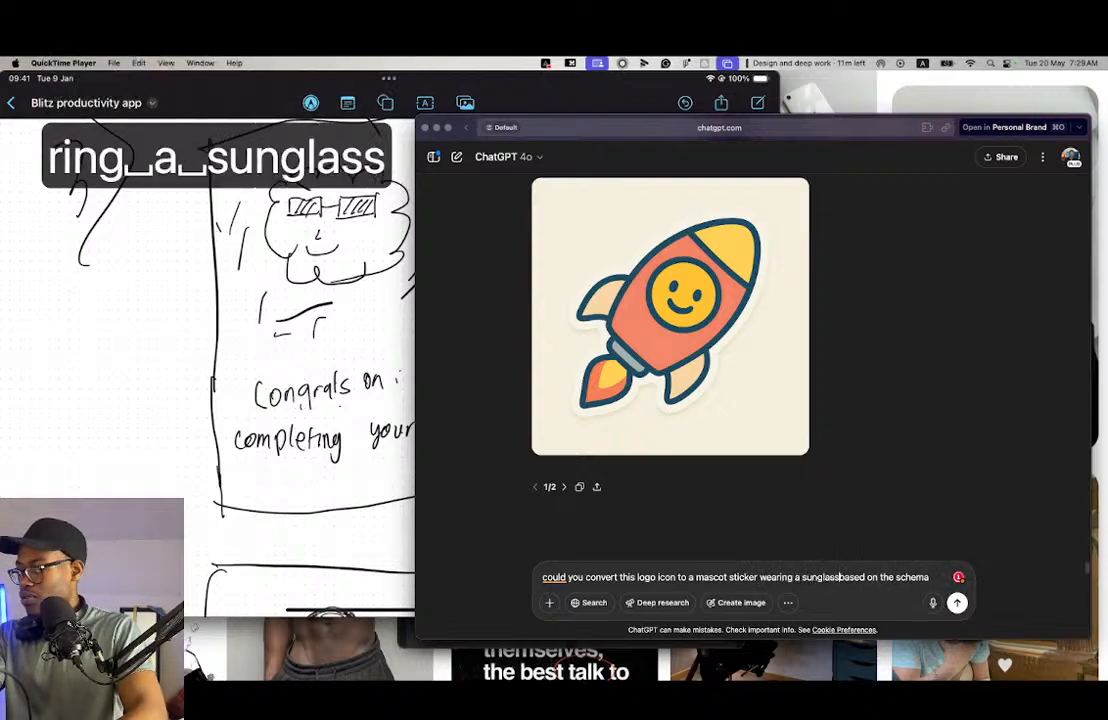
pyautogui.press('BackSpace')
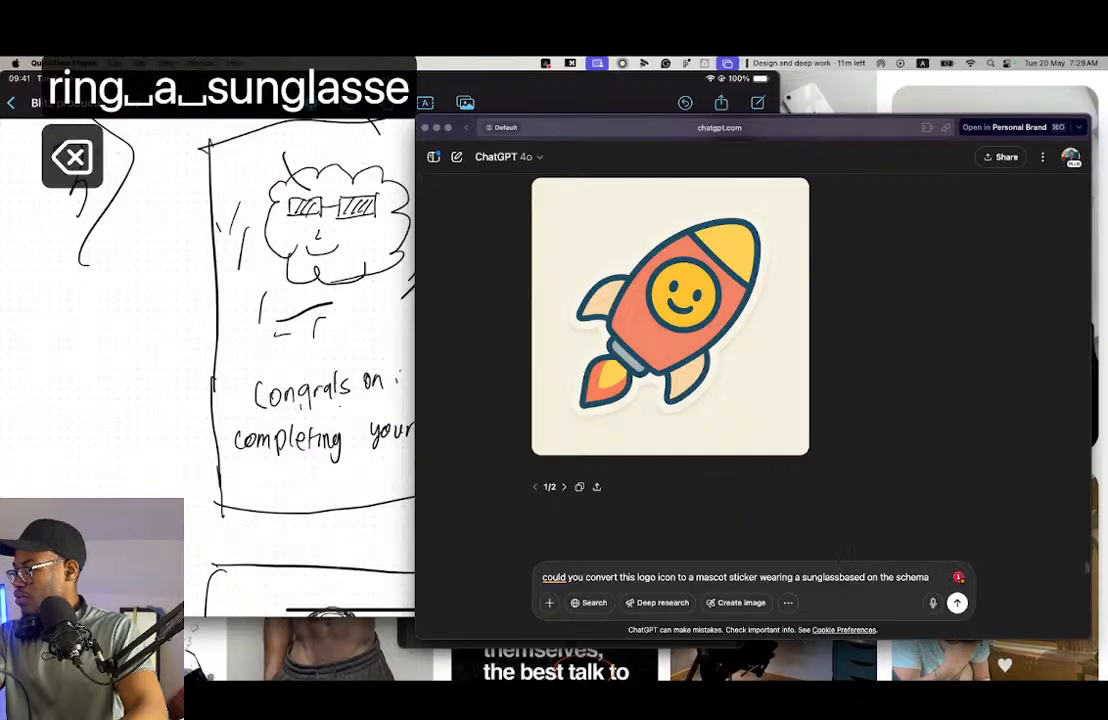
pyautogui.hotkey('alt', 'Left')
pyautogui.press('BackSpace')
pyautogui.press('BackSpace')
pyautogui.hotkey('alt', 'Right')
pyautogui.press('Left')
pyautogui.press('Left')
pyautogui.press('Left')
pyautogui.press('Left')
pyautogui.press('Left')
pyautogui.write('e')
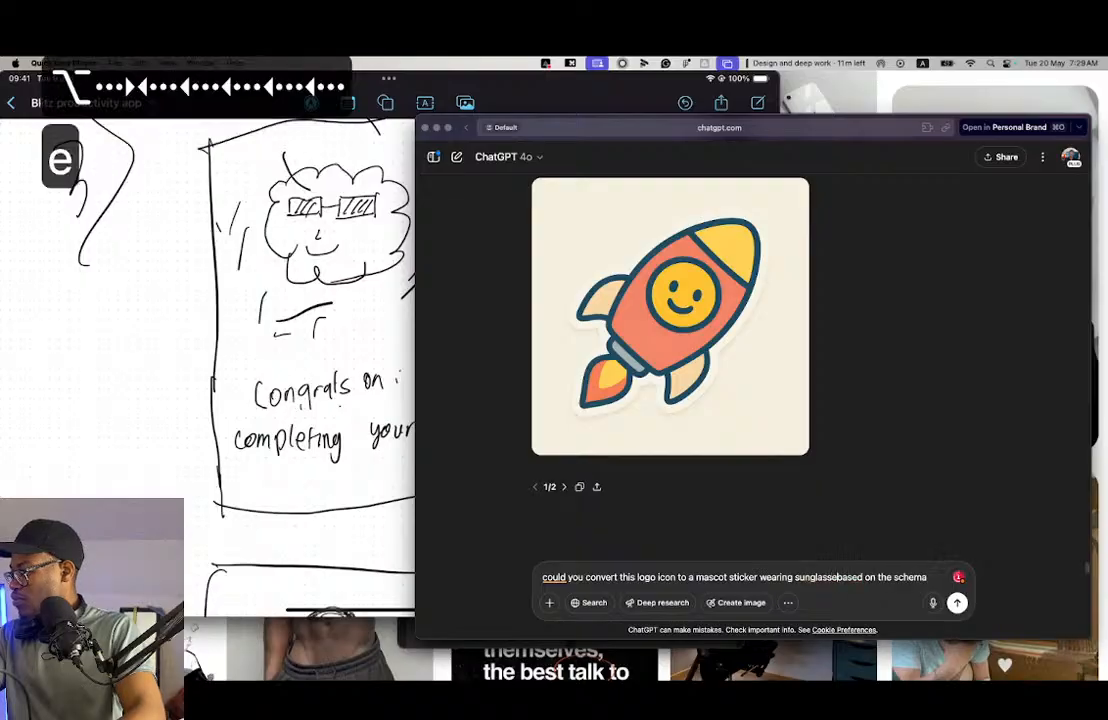
pyautogui.write('d')
pyautogui.press('BackSpace')
pyautogui.write('s')
pyautogui.press('super+Right')
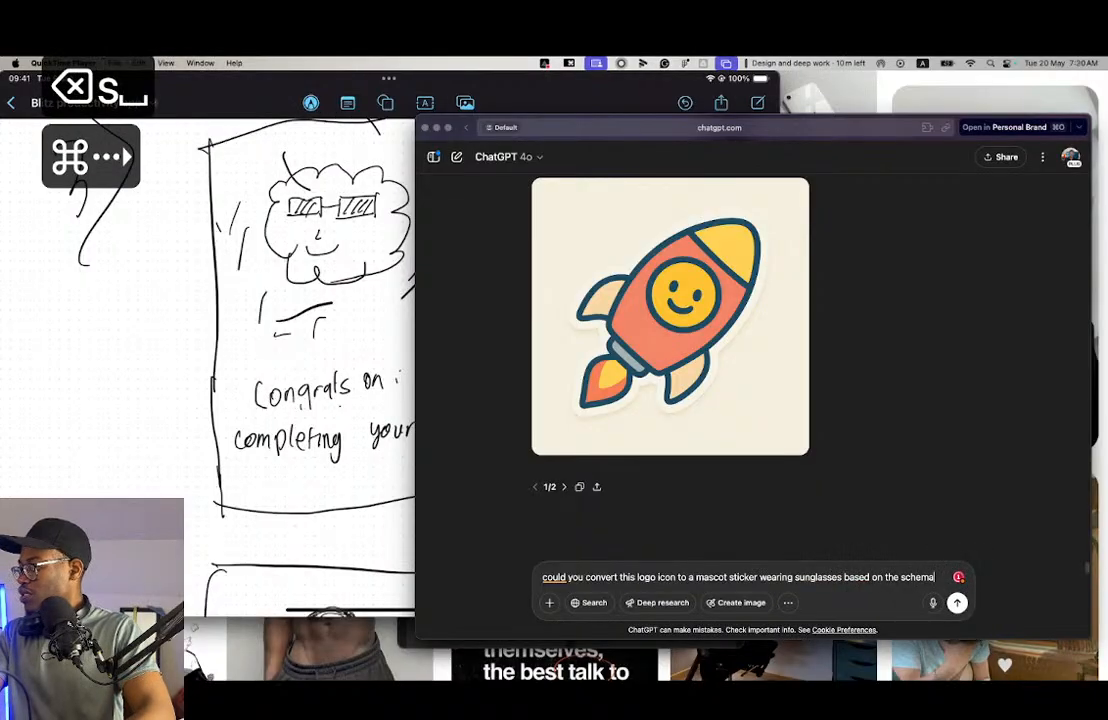
# - Insert "style" before "schema" in the prompt and end the sentence with "so far"
pyautogui.hotkey('alt', 'Left')
pyautogui.hotkey('alt', 'Left')
pyautogui.hotkey('alt', 'Left')
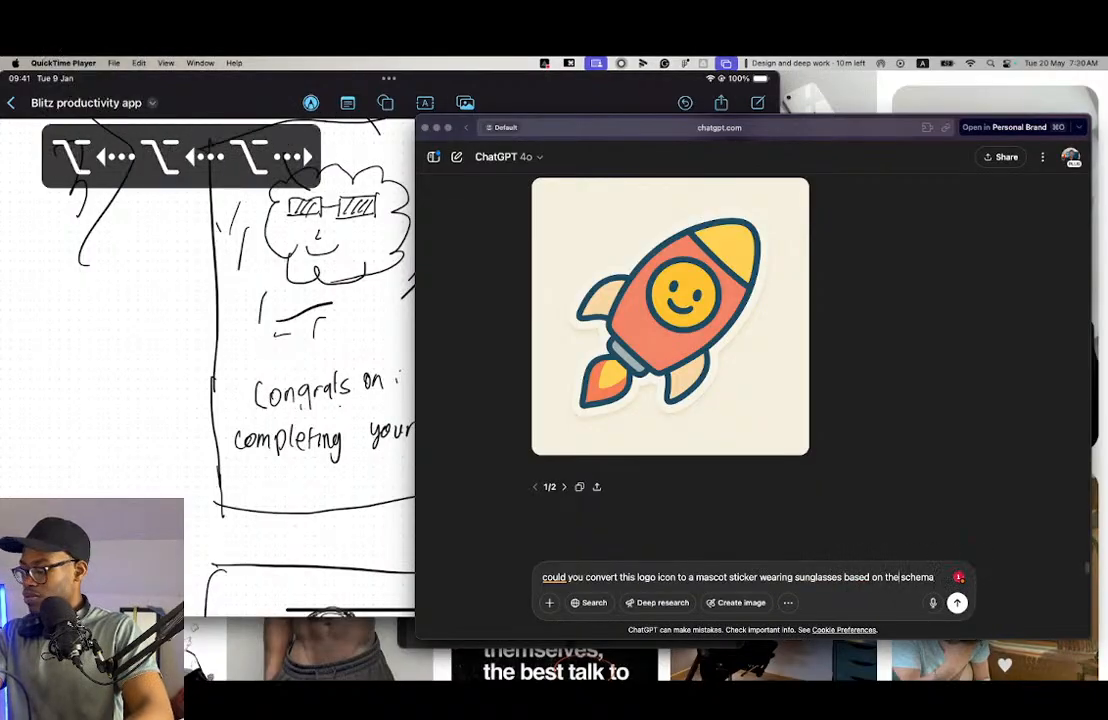
pyautogui.write('style s')
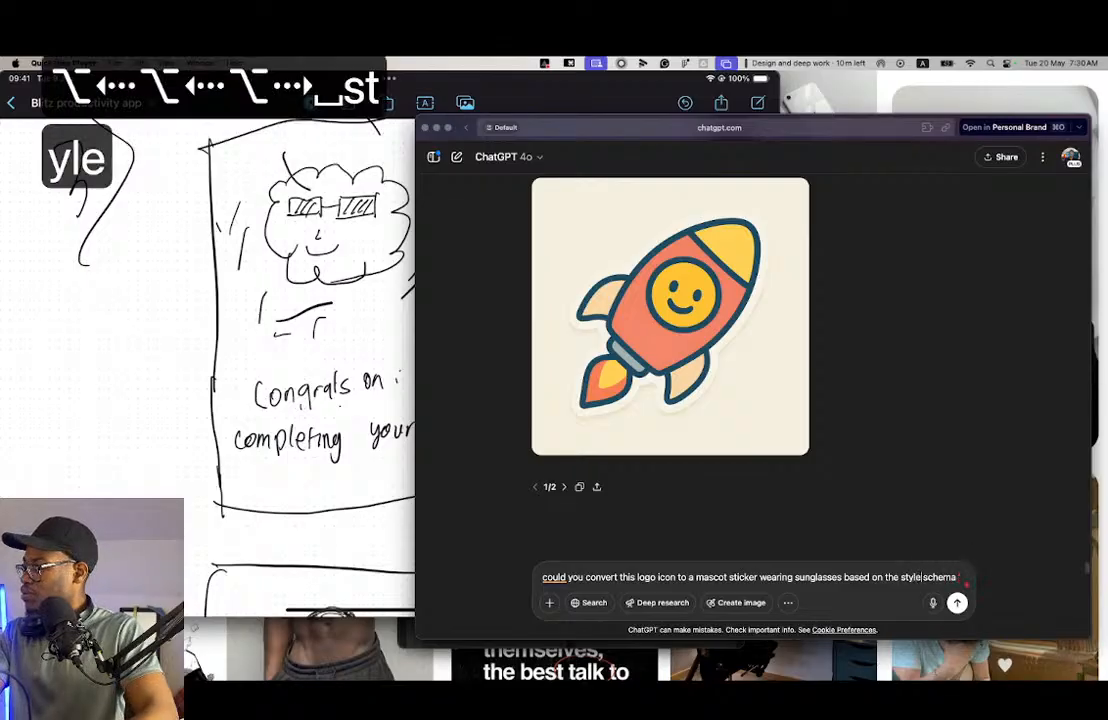
pyautogui.press('super+Right')
pyautogui.write('so far.')
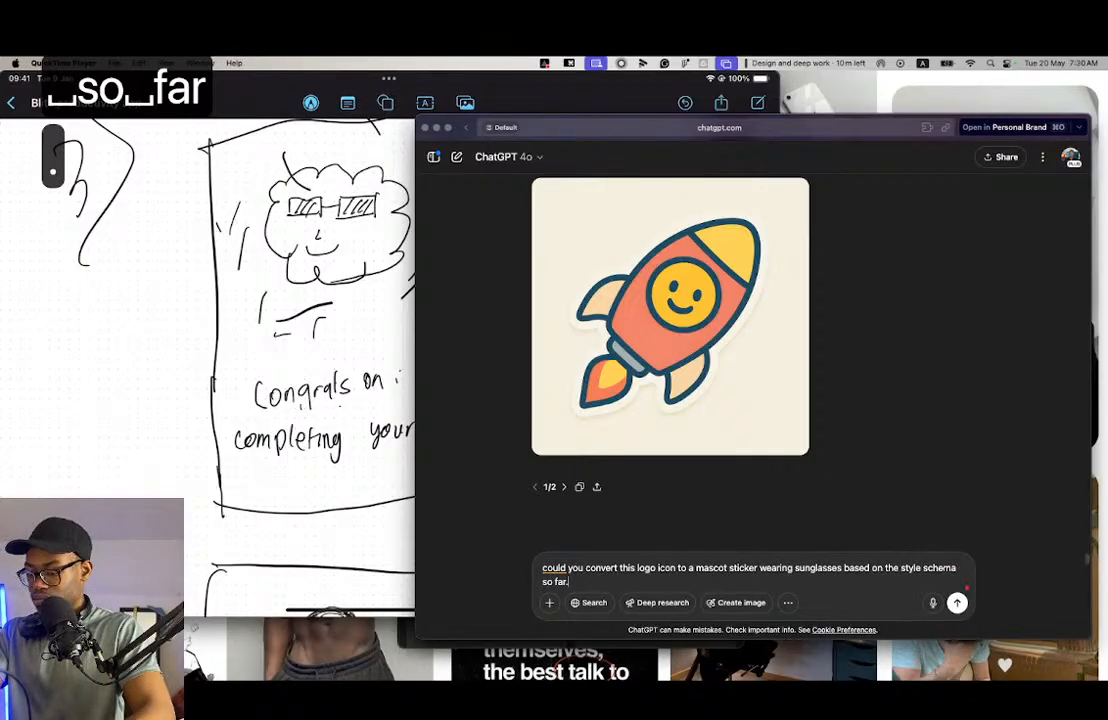
# - Attach the copied orange cloud logo image to the sunglasses mascot prompt and send it to ChatGPT
pyautogui.press('super+v')
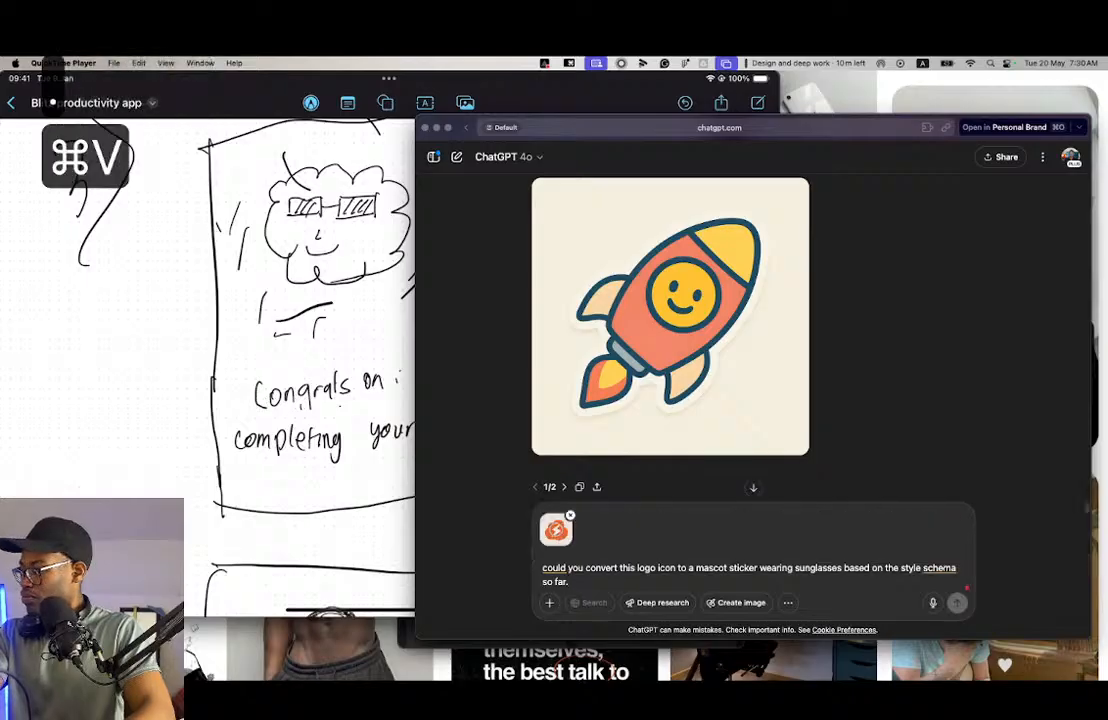
pyautogui.press('Return')
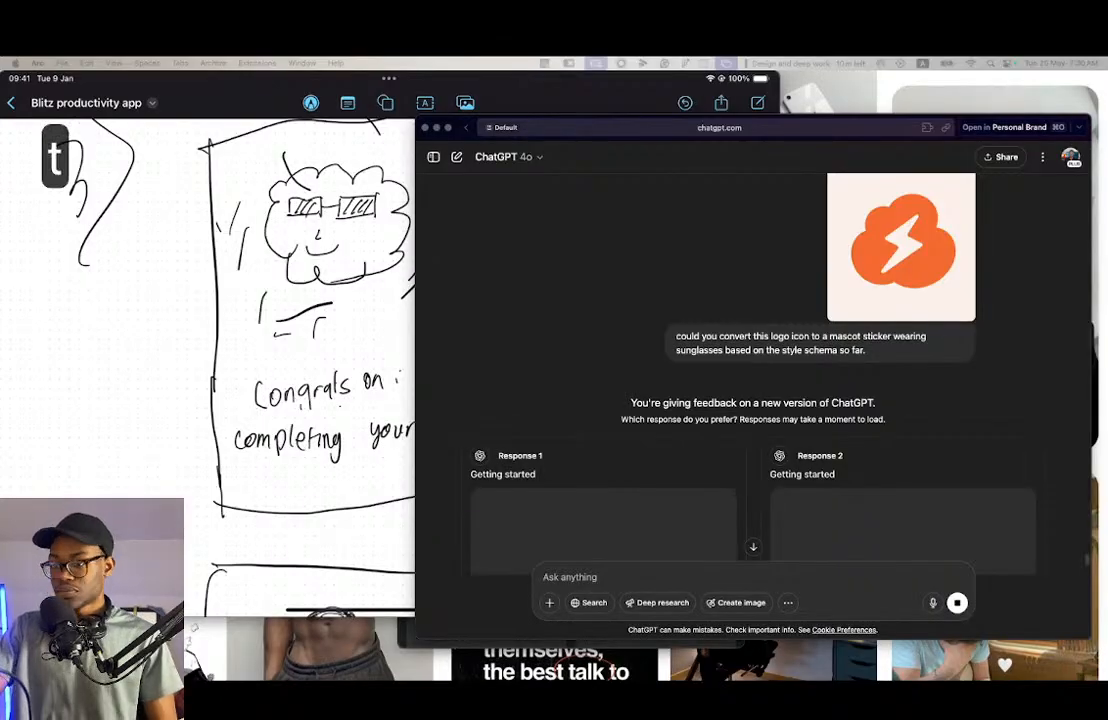
pyautogui.press('Return')
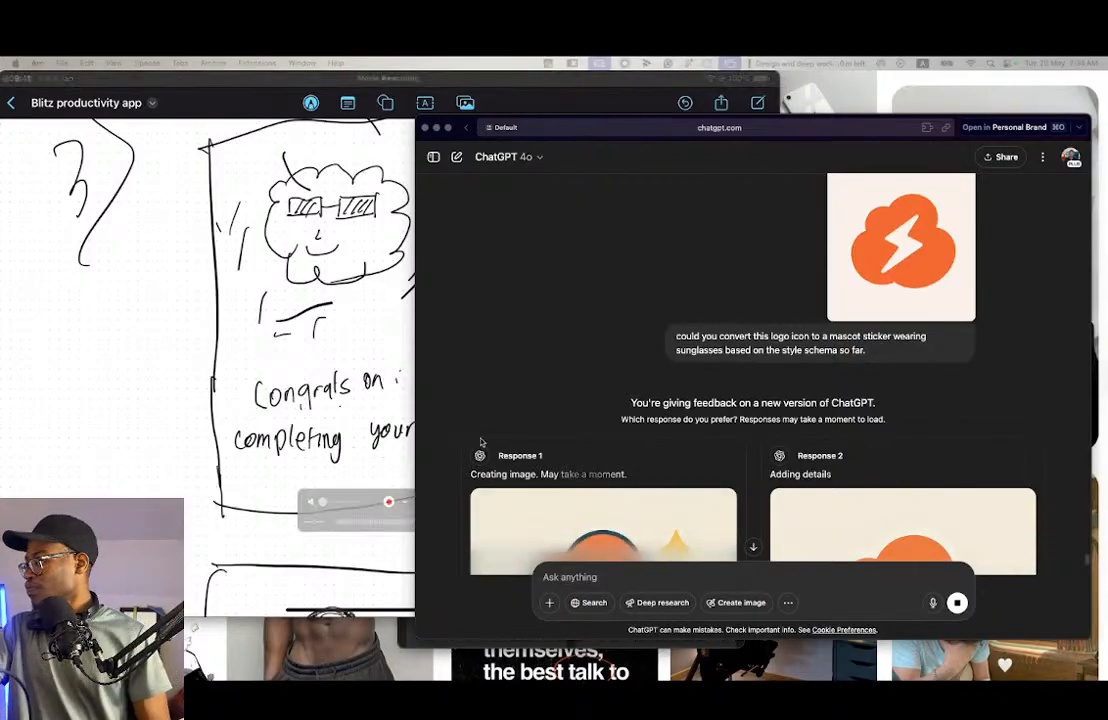
pyautogui.scroll(-5, 827, 524)
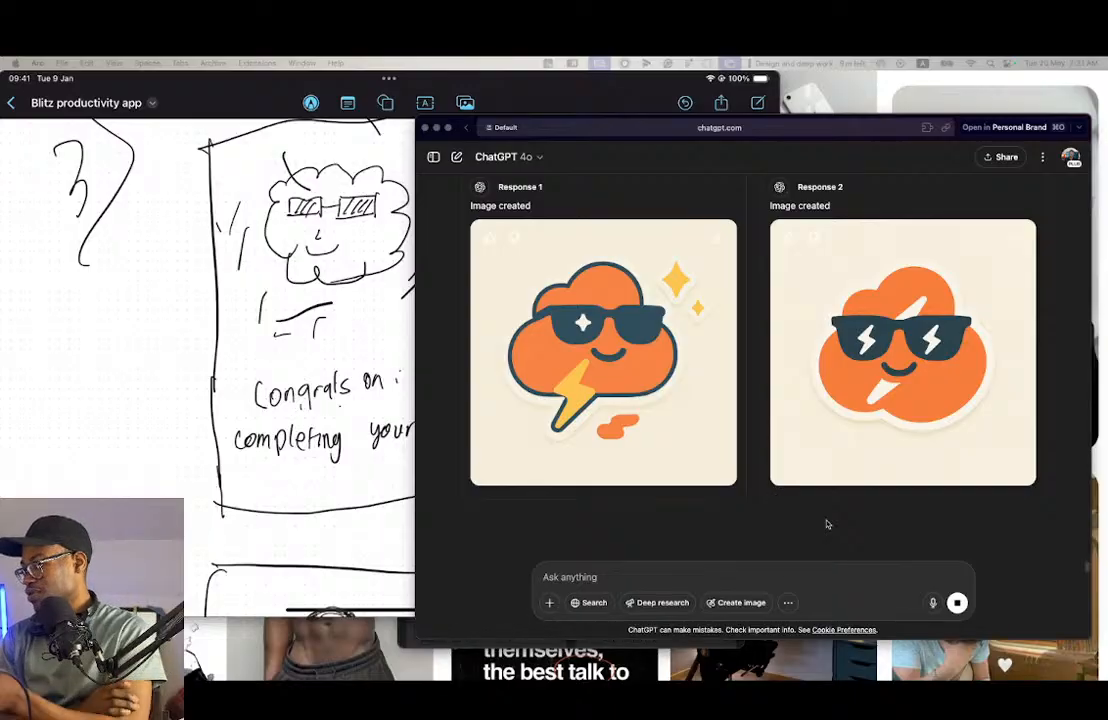
# - Enlarge the second response's sunglasses cloud sticker, copy the image and close the preview
pyautogui.click(791, 438)
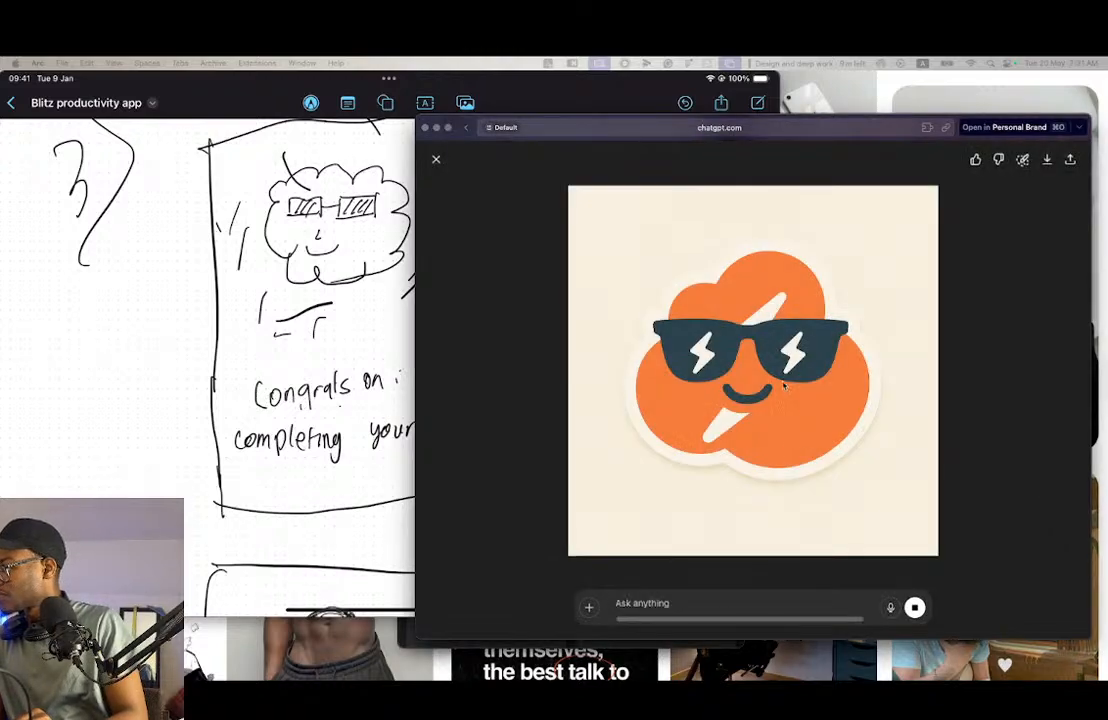
pyautogui.rightClick(733, 425)
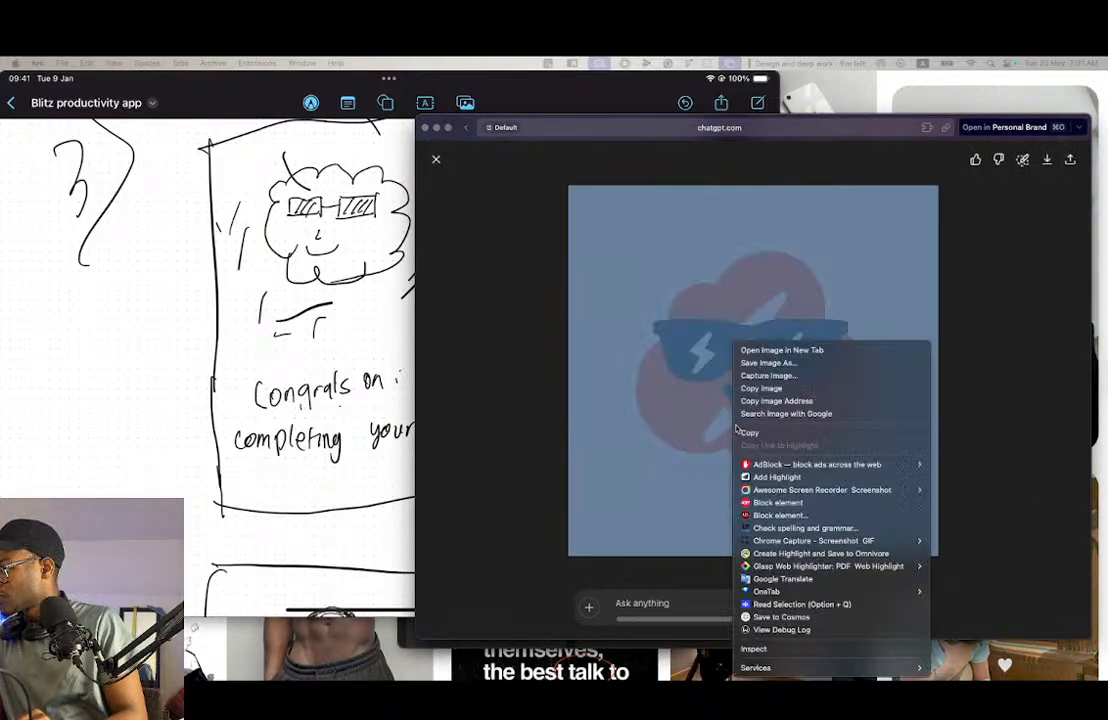
pyautogui.click(759, 387)
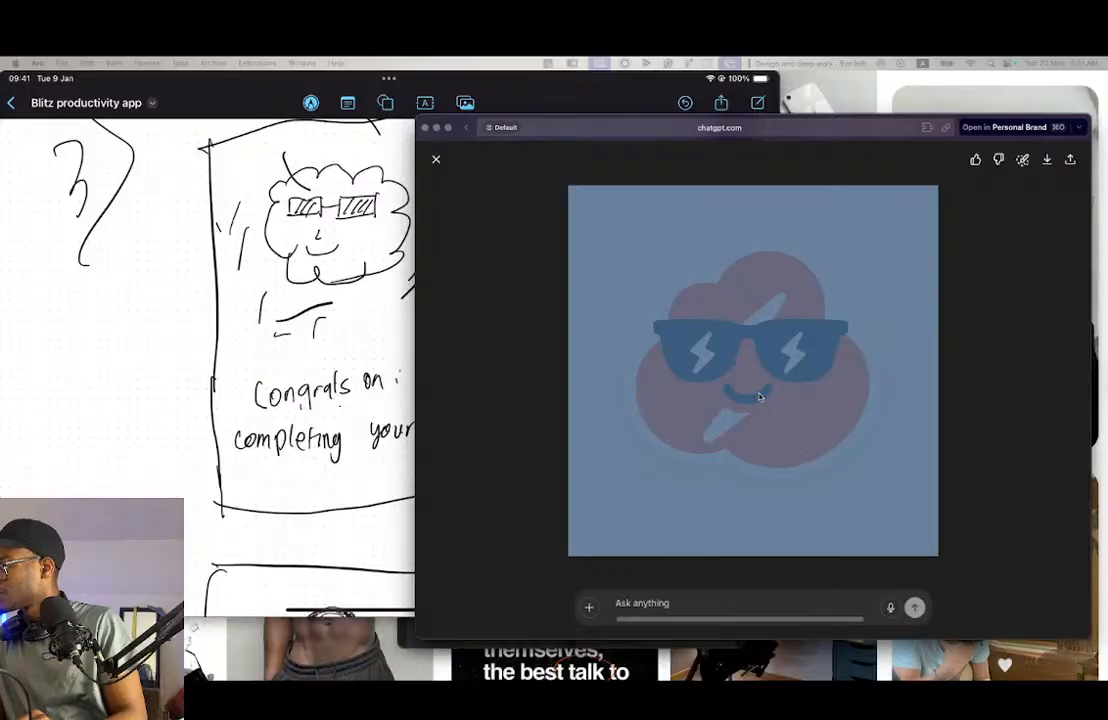
pyautogui.click(995, 370)
pyautogui.click(436, 159)
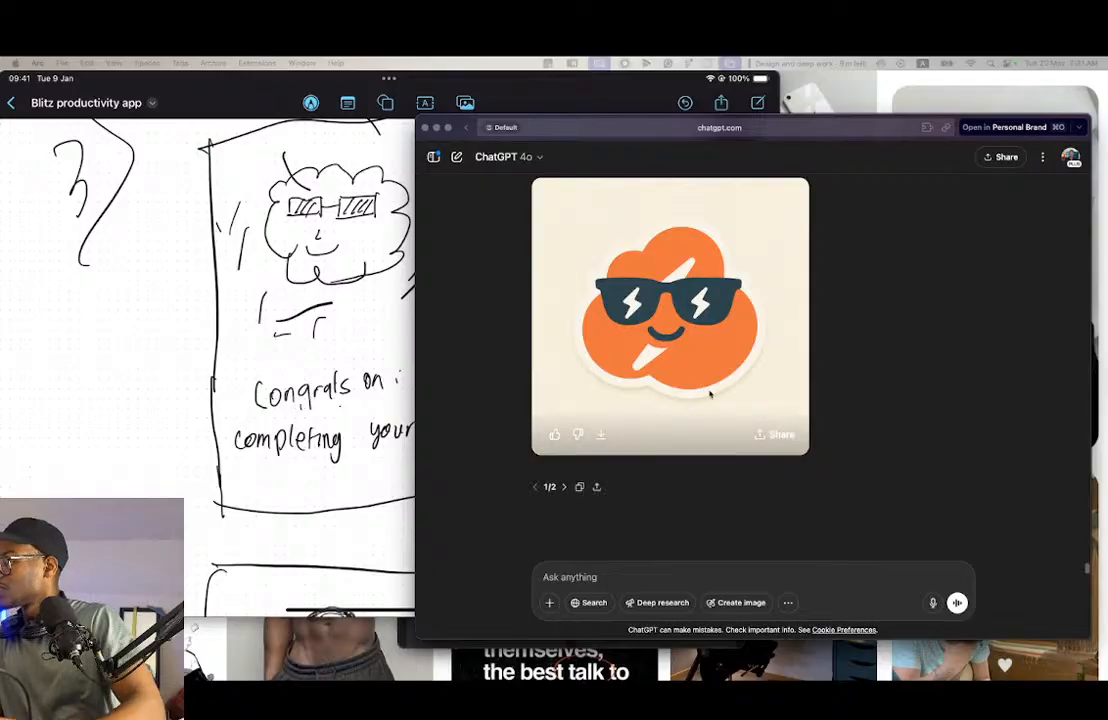
pyautogui.scroll(6, 760, 460)
pyautogui.scroll(-3, 708, 420)
pyautogui.scroll(2, 708, 420)
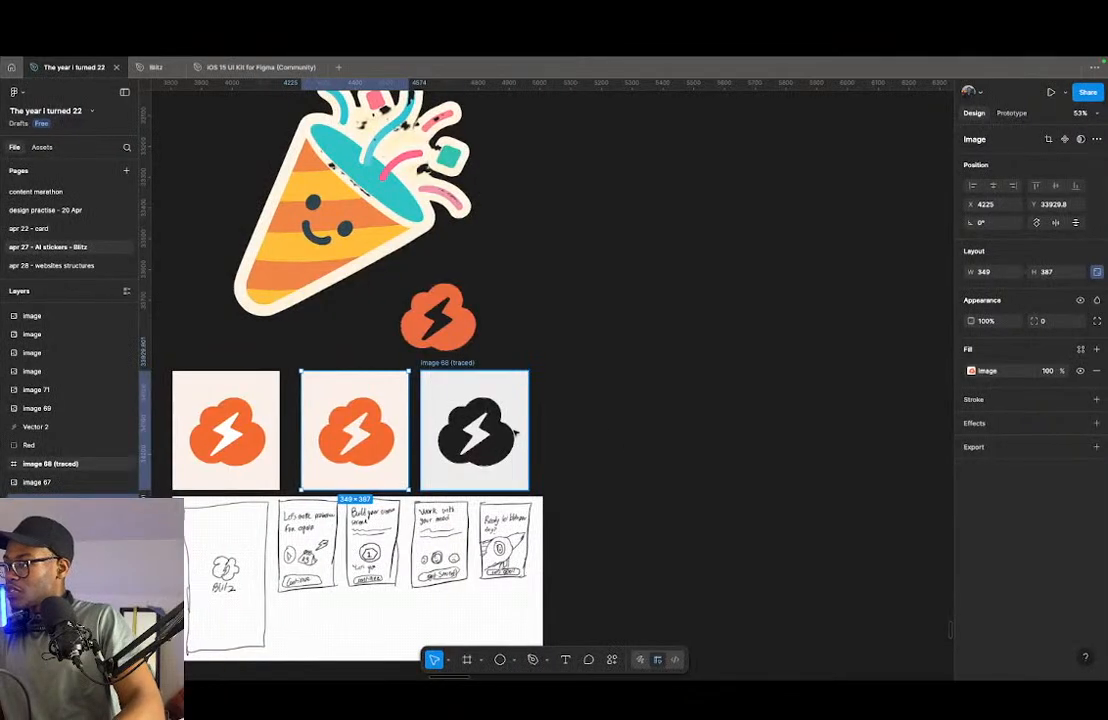
pyautogui.scroll(-4, 515, 433)
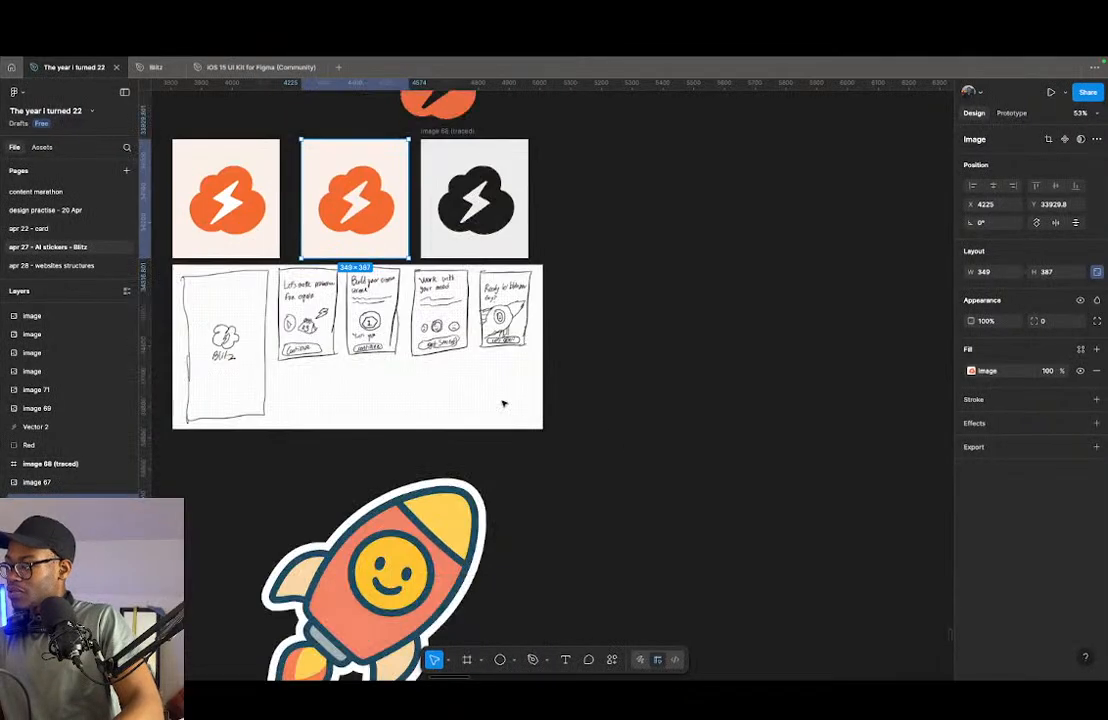
# - Switch to Figma, paste the copied mascot sticker on the canvas and place it beside the row of streak and mood screens
pyautogui.scroll(-8, 571, 430)
pyautogui.scroll(3, 572, 442)
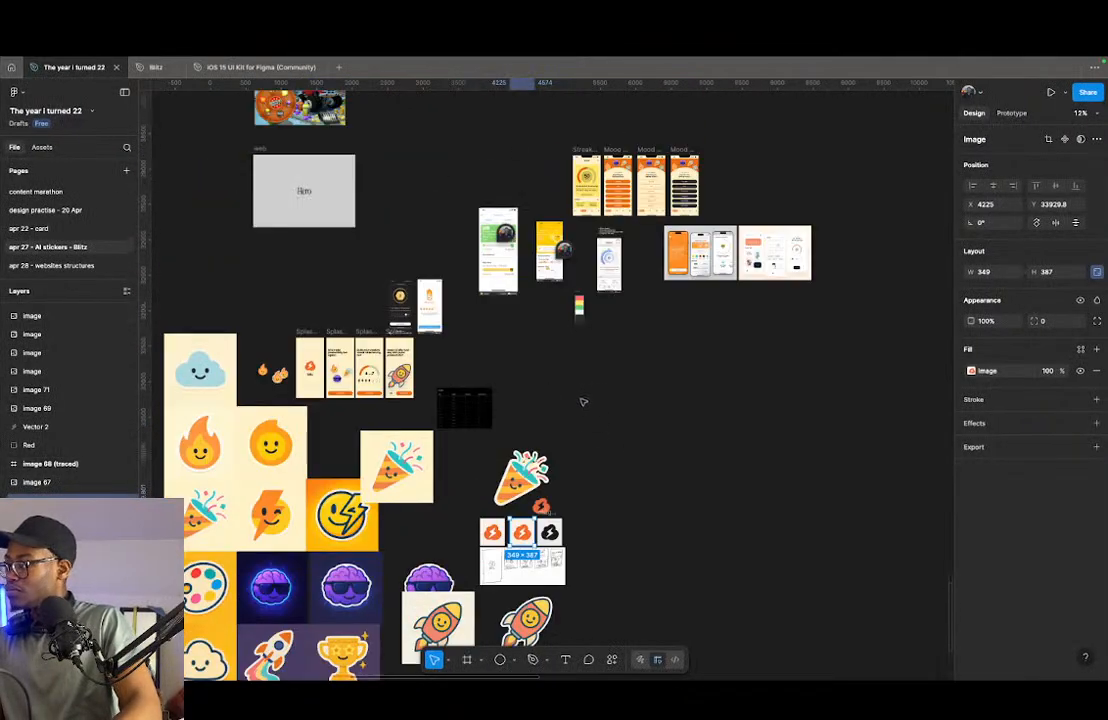
pyautogui.scroll(2, 593, 391)
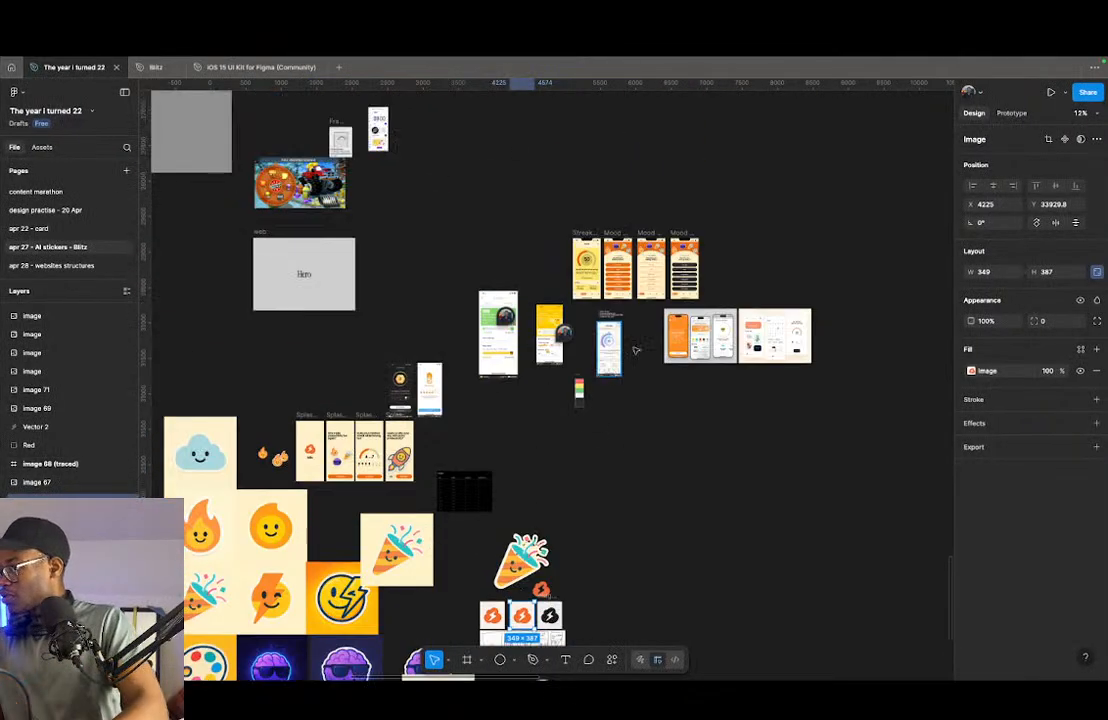
pyautogui.click(742, 246)
pyautogui.rightClick(746, 248)
pyautogui.click(770, 257)
pyautogui.scroll(4, 773, 272)
pyautogui.moveTo(786, 277); pyautogui.dragTo(706, 185)
# - Move the Duolingo Max screenshot from the inspiration collection to sit beside the mascot sticker
pyautogui.scroll(-5, 769, 331)
pyautogui.scroll(10, 537, 405)
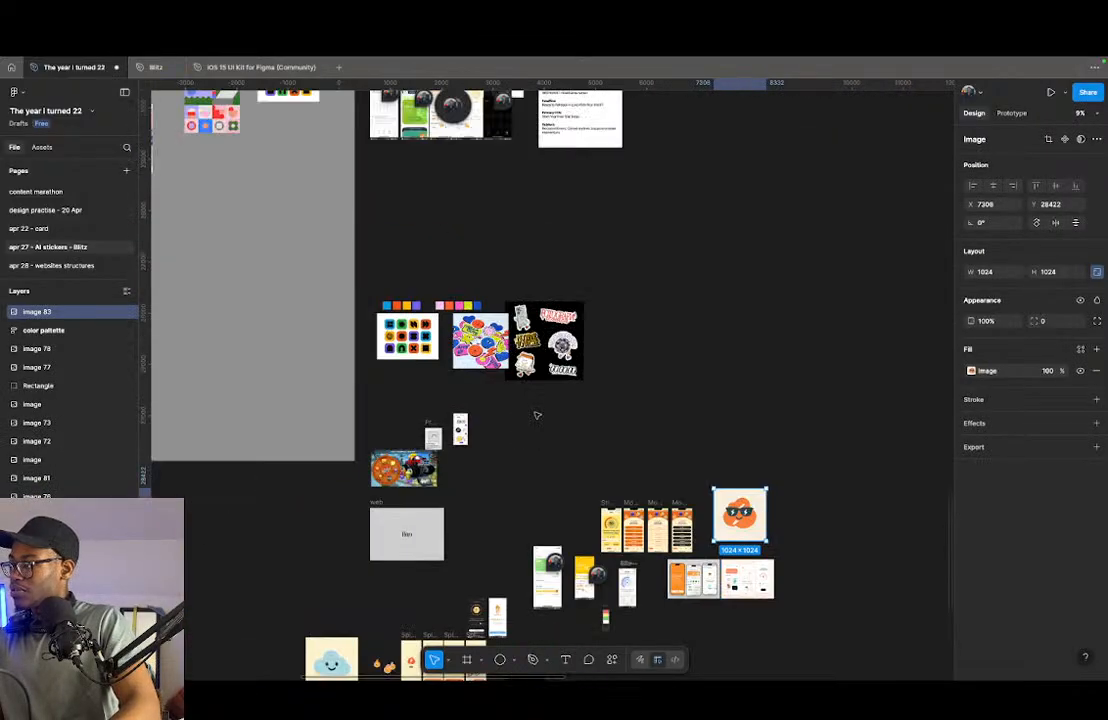
pyautogui.scroll(3, 434, 347)
pyautogui.scroll(5, 334, 300)
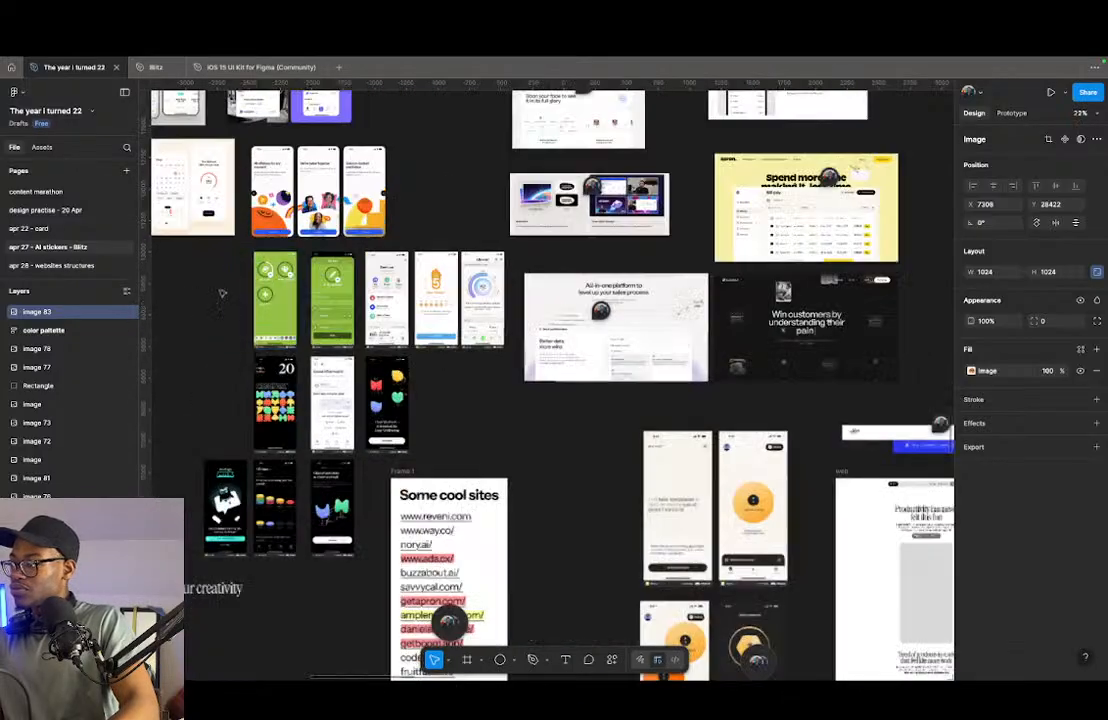
pyautogui.hscroll(-2, 469, 363)
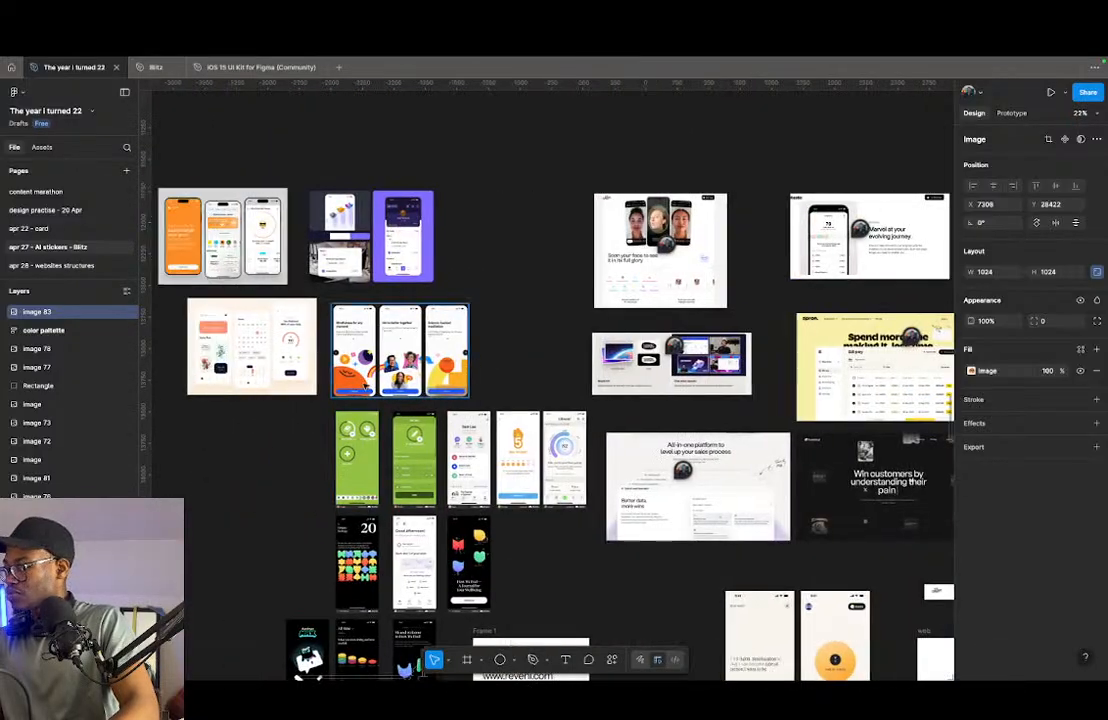
pyautogui.scroll(-5, 330, 420)
pyautogui.click(300, 410)
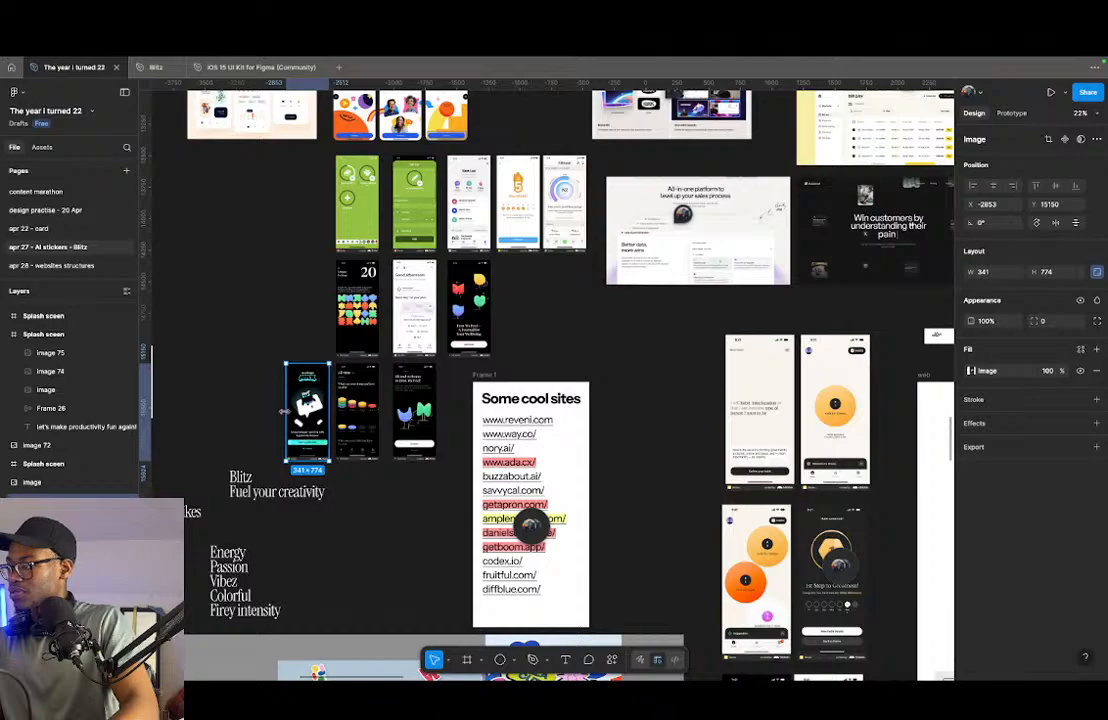
pyautogui.scroll(5, 290, 410)
pyautogui.scroll(-10, 338, 425)
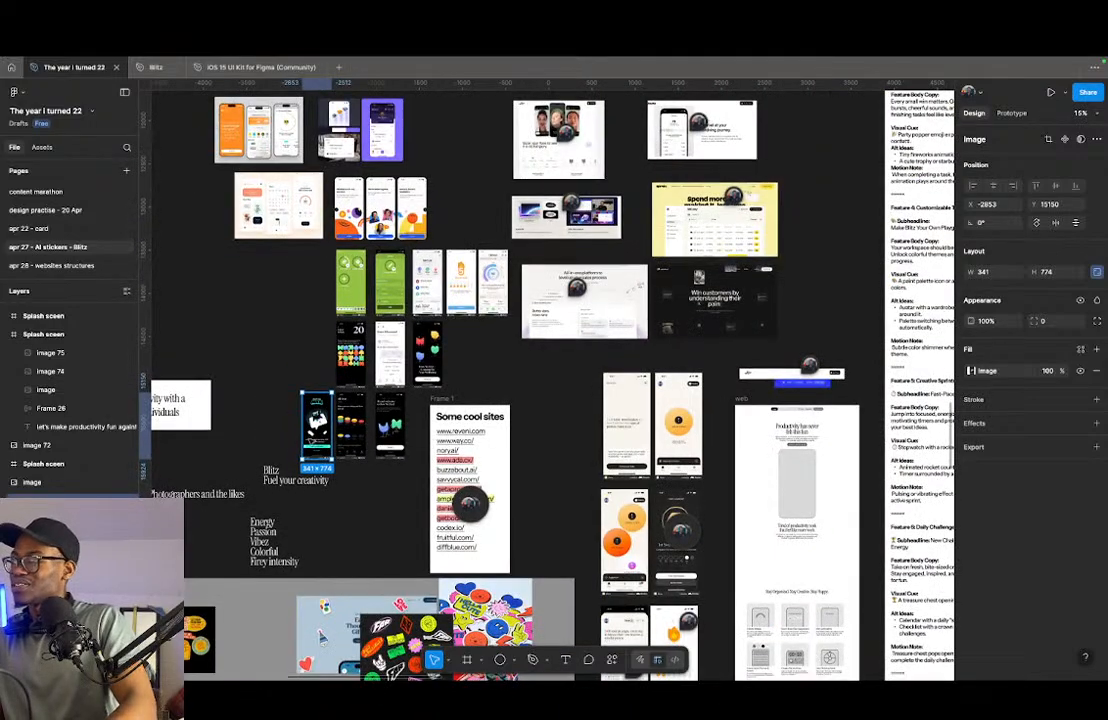
pyautogui.scroll(10, 313, 428)
pyautogui.scroll(-2, 368, 458)
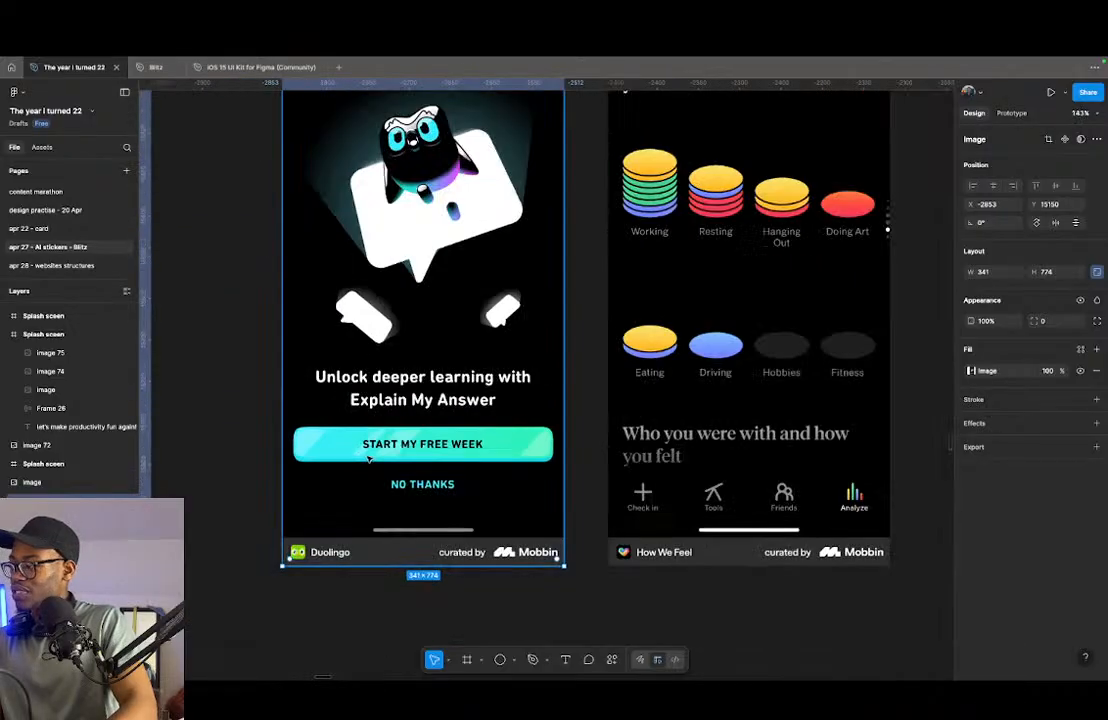
pyautogui.scroll(-15, 368, 458)
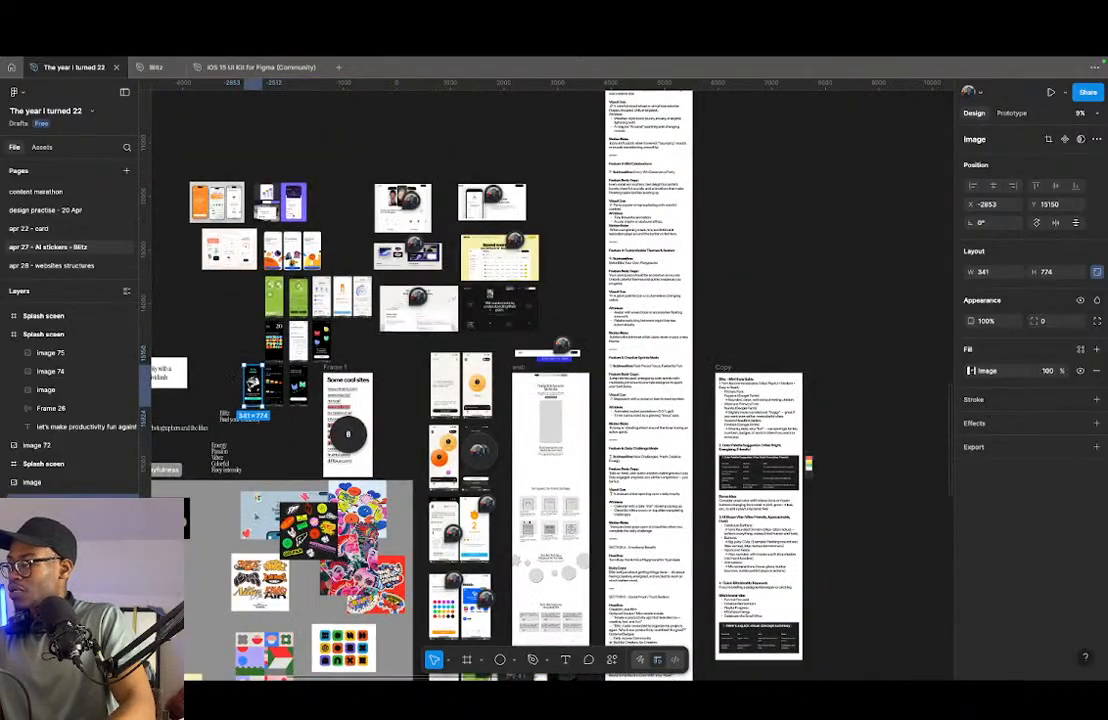
pyautogui.moveTo(252, 384); pyautogui.dragTo(856, 541)
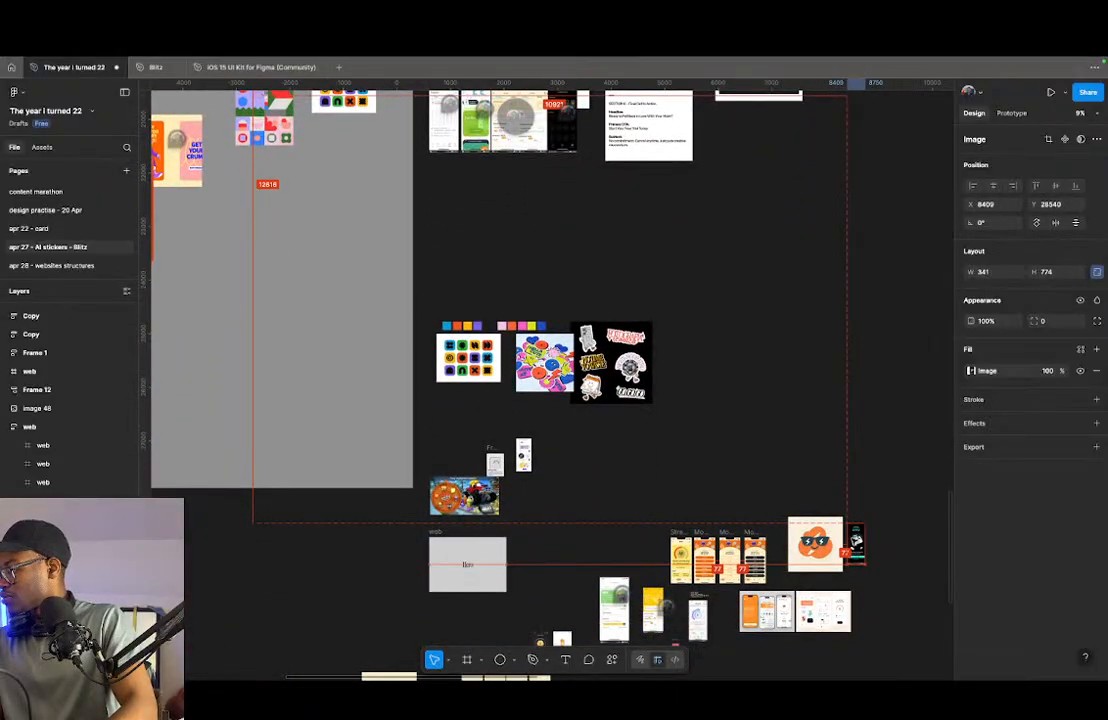
# - Add a comment reading "congrats page" to the area around the mascot sticker and Duolingo Max screenshot
pyautogui.press('c')
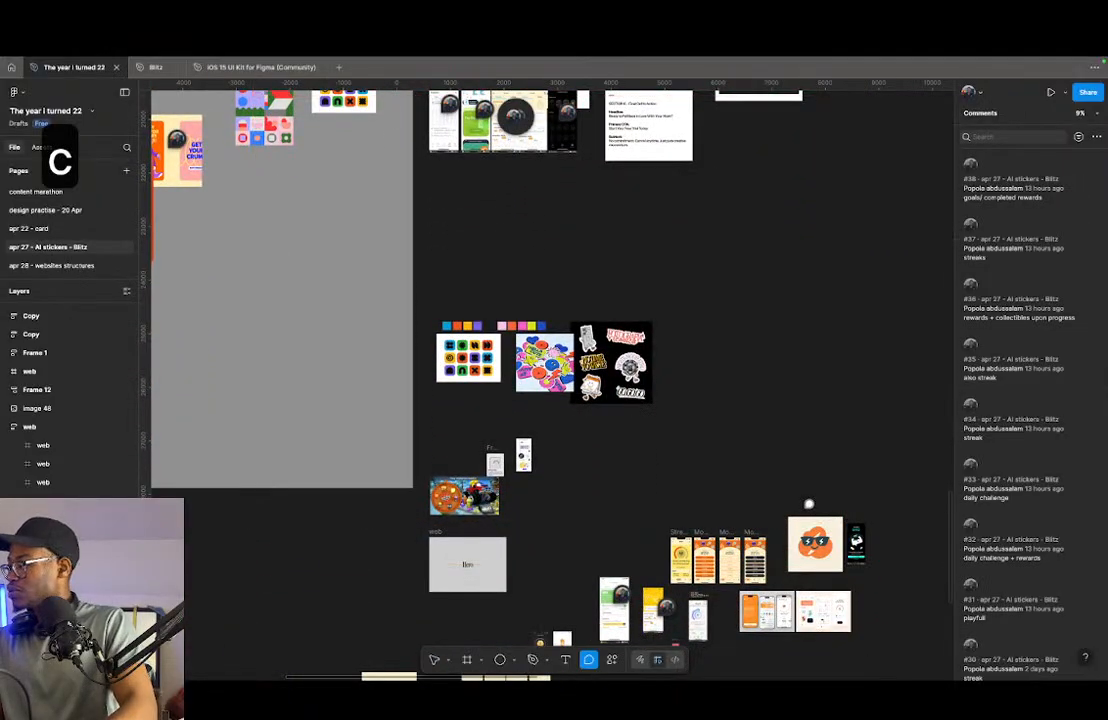
pyautogui.click(869, 558)
pyautogui.write('con')
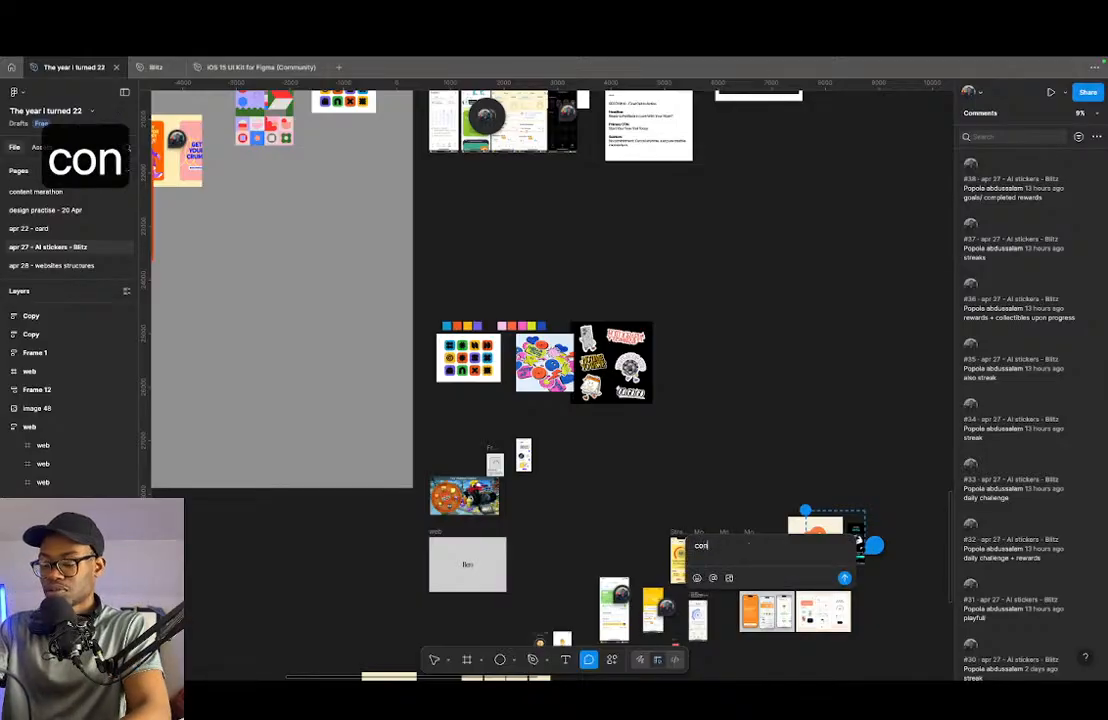
pyautogui.write('grats page')
pyautogui.press('Return')
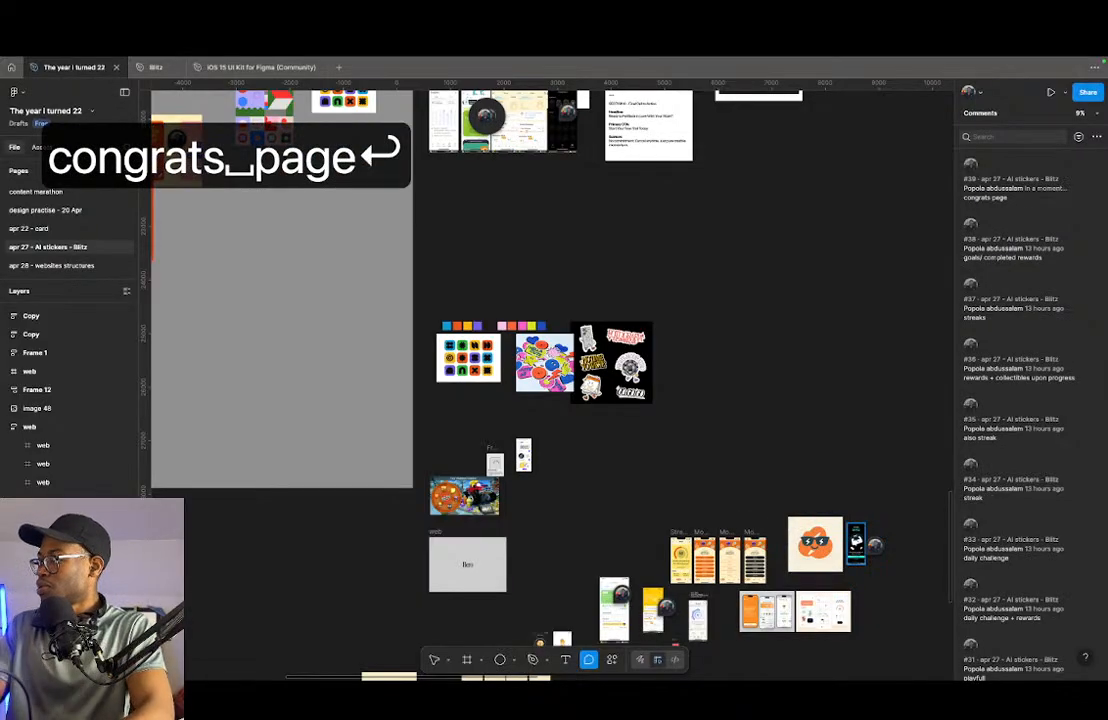
pyautogui.press('v')
# - Look through the app, website and sticker inspiration boards for further references
pyautogui.keyDown('ctrl'); pyautogui.scroll(-5, 862, 522); pyautogui.keyUp('ctrl')
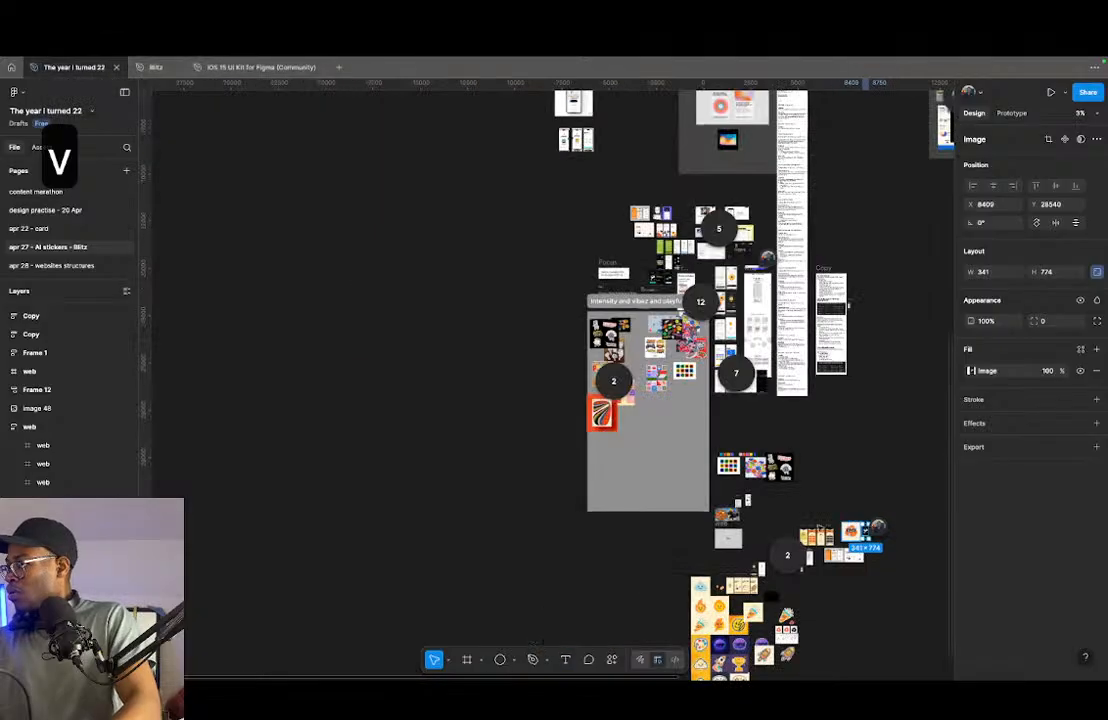
pyautogui.scroll(3, 862, 522)
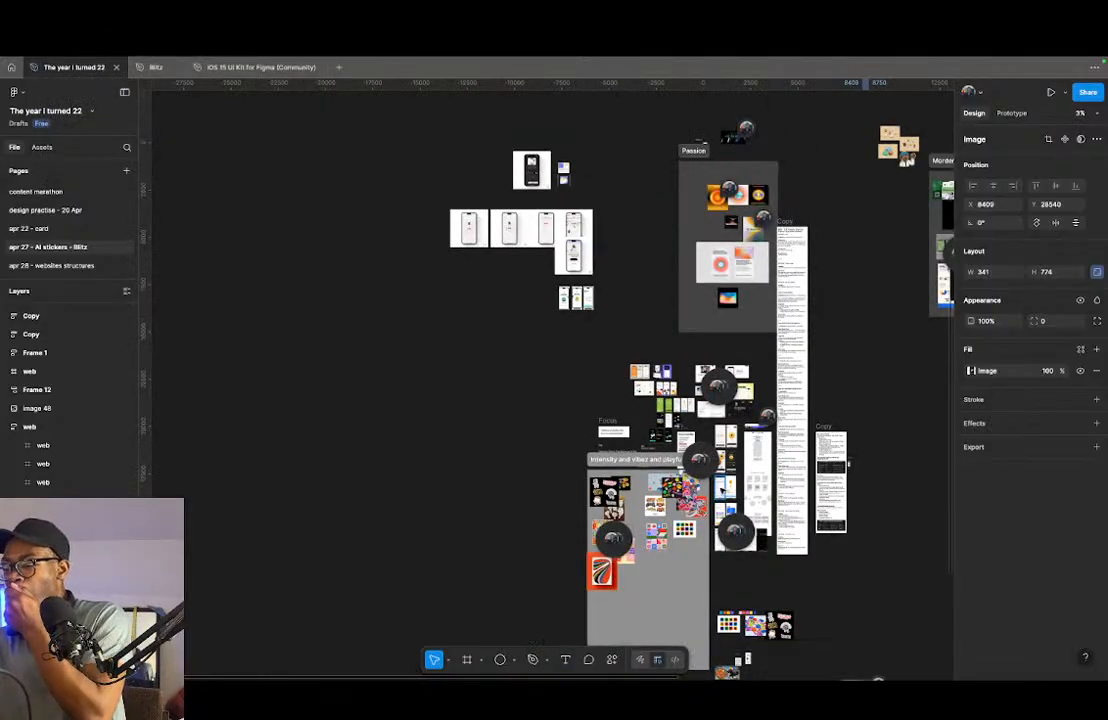
pyautogui.keyDown('ctrl'); pyautogui.scroll(10, 628, 352); pyautogui.keyUp('ctrl')
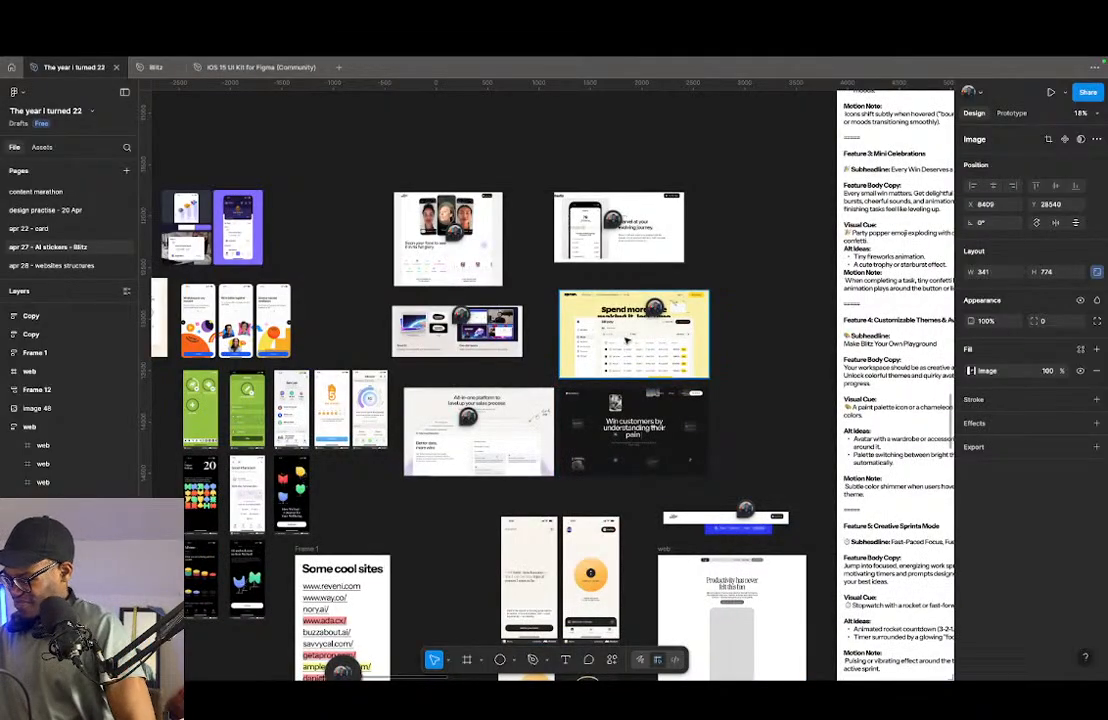
pyautogui.scroll(-5, 626, 340)
pyautogui.scroll(-6, 606, 385)
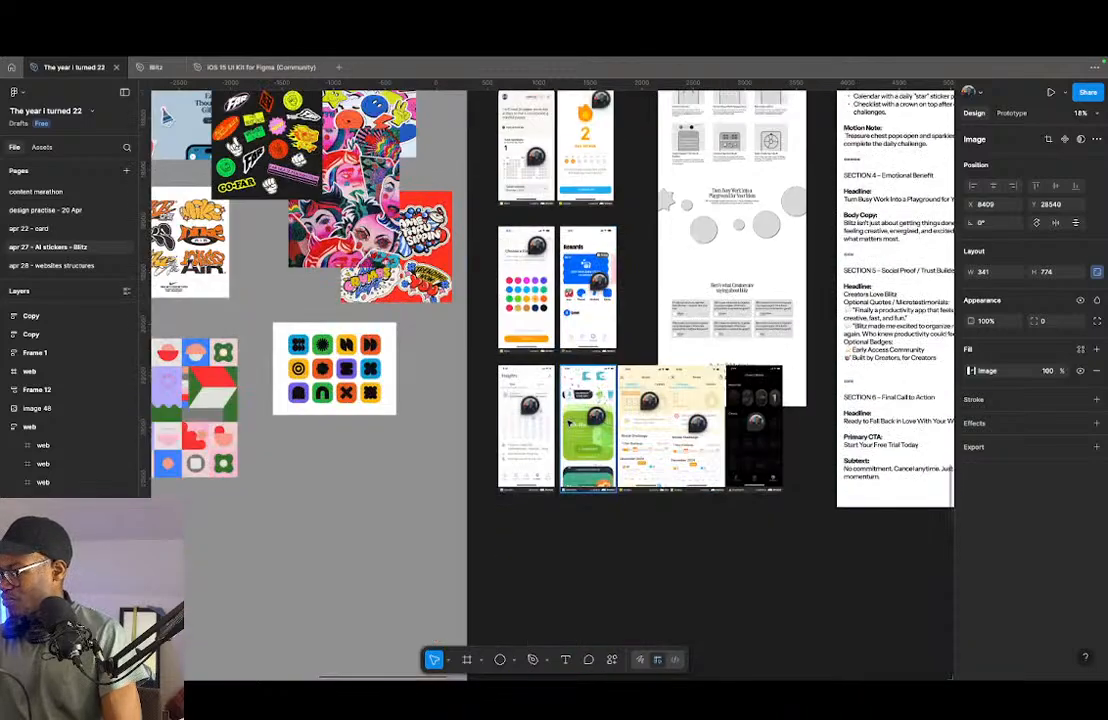
pyautogui.hscroll(-5, 492, 367)
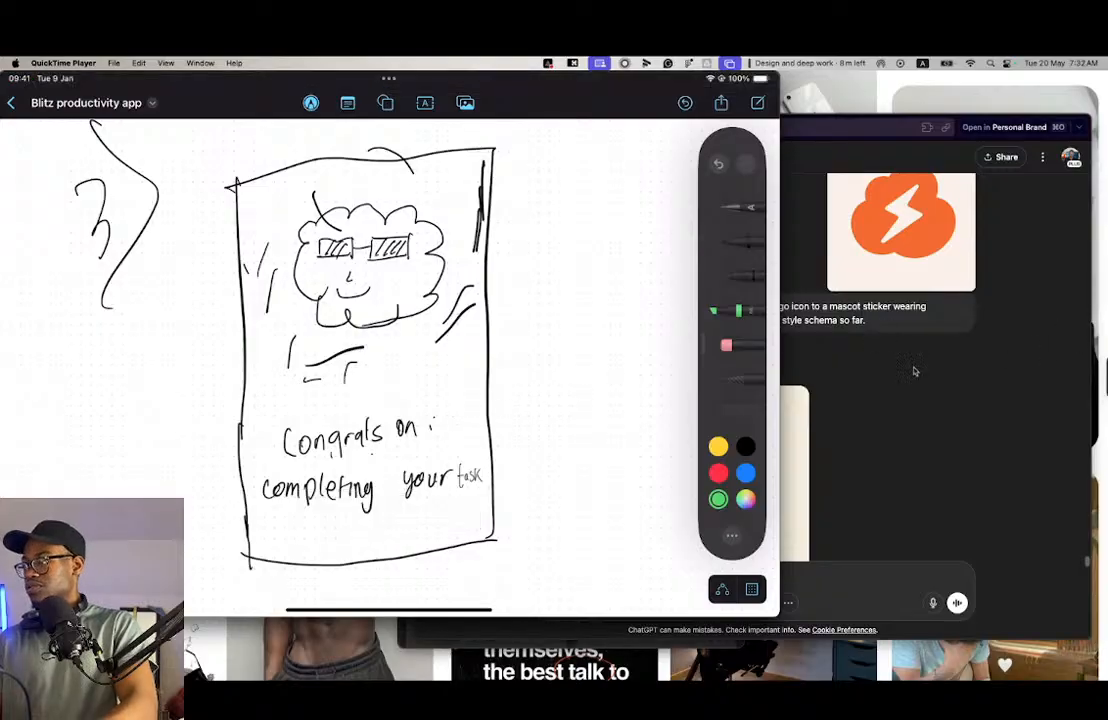
# - Switch to the hand-drawn wireframes and take a screenshot of the "Congrats on completing your task" sketch
pyautogui.hotkey('ctrl', 'Right')
pyautogui.hotkey('ctrl', 'Left')
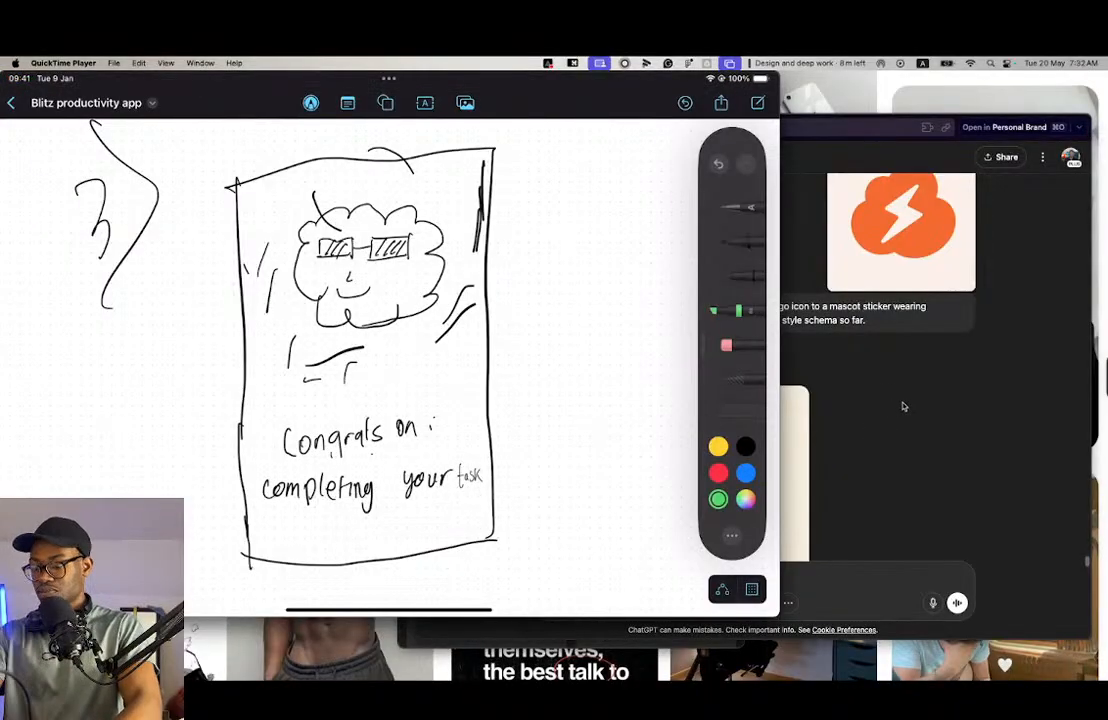
pyautogui.press('shift+super+4')
pyautogui.moveTo(537, 146)
pyautogui.mouseDown()
pyautogui.moveTo(532, 240)
pyautogui.moveTo(334, 514)
pyautogui.moveTo(224, 574)
pyautogui.mouseUp()
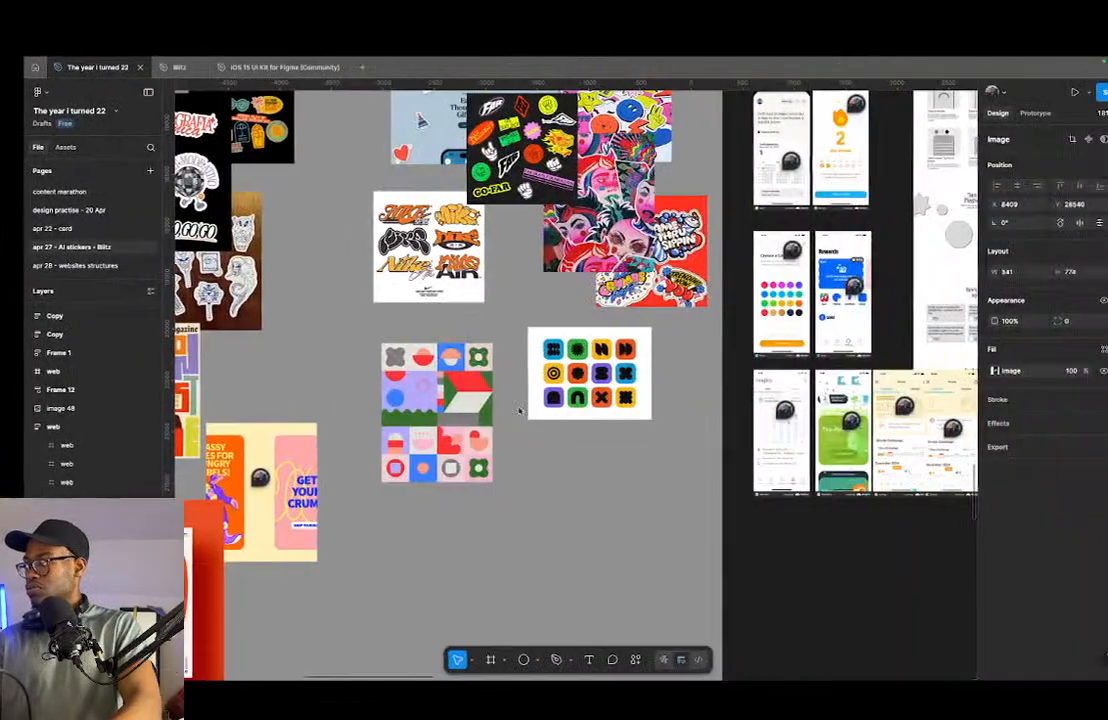
# - Paste the congratulations sketch screenshot into the Figma canvas and position it beside the Duolingo Max screenshot
pyautogui.scroll(-5, 547, 418)
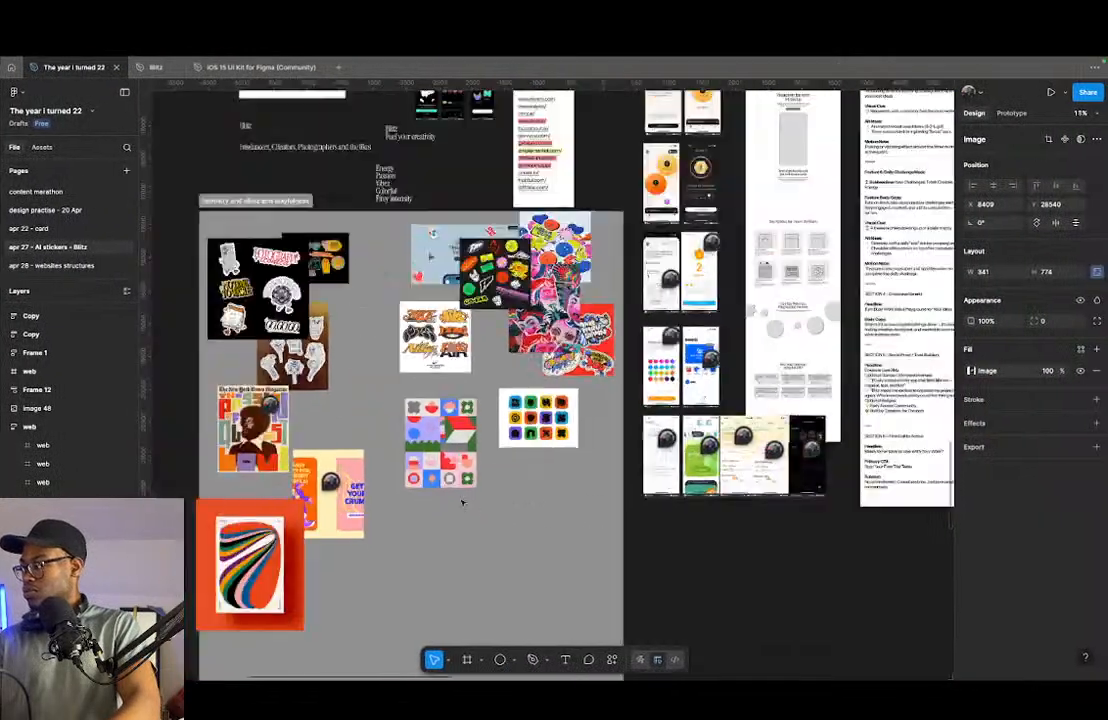
pyautogui.scroll(8, 648, 420)
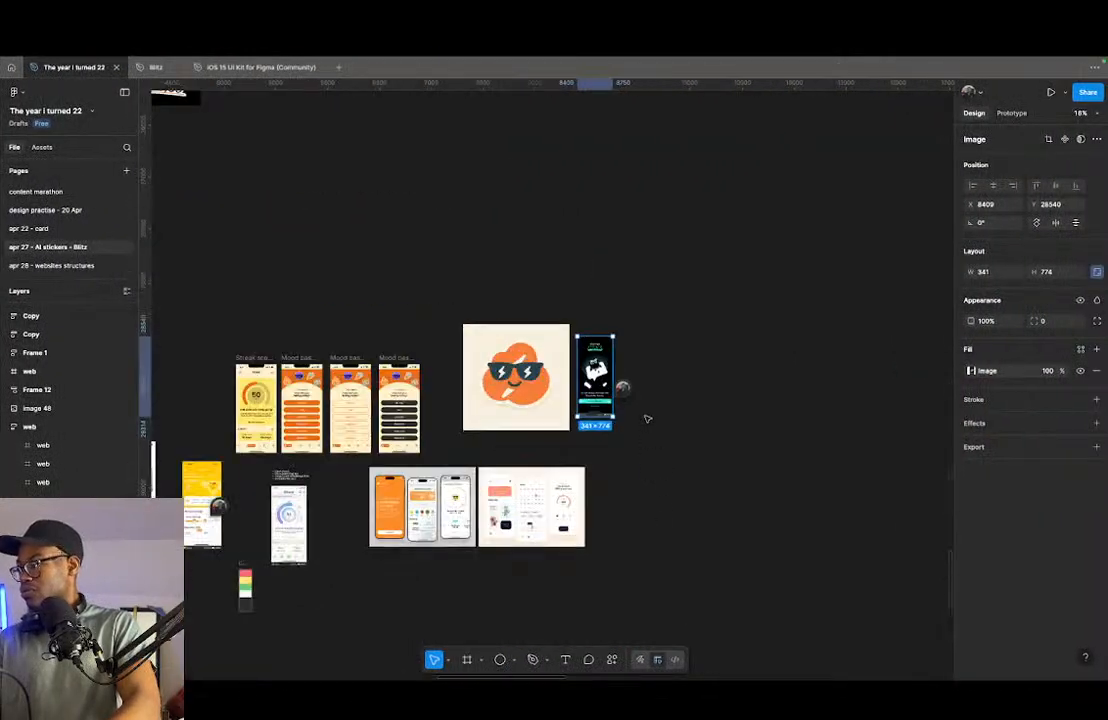
pyautogui.click(625, 282)
pyautogui.rightClick(614, 248)
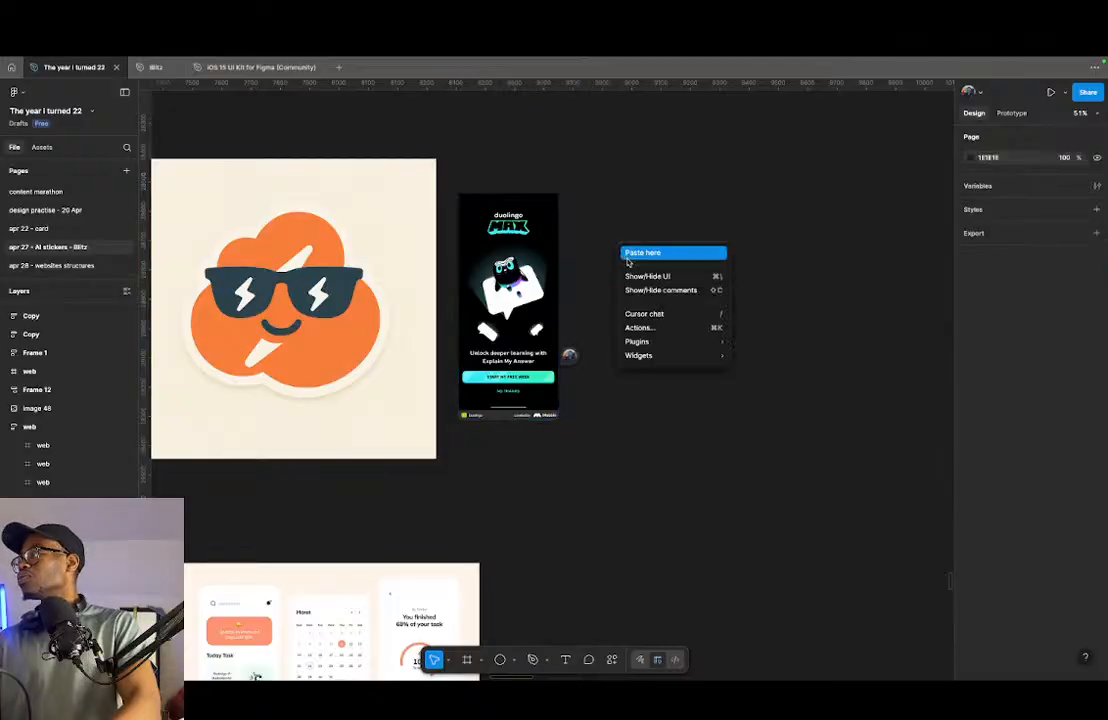
pyautogui.click(648, 250)
pyautogui.moveTo(718, 345); pyautogui.dragTo(671, 286)
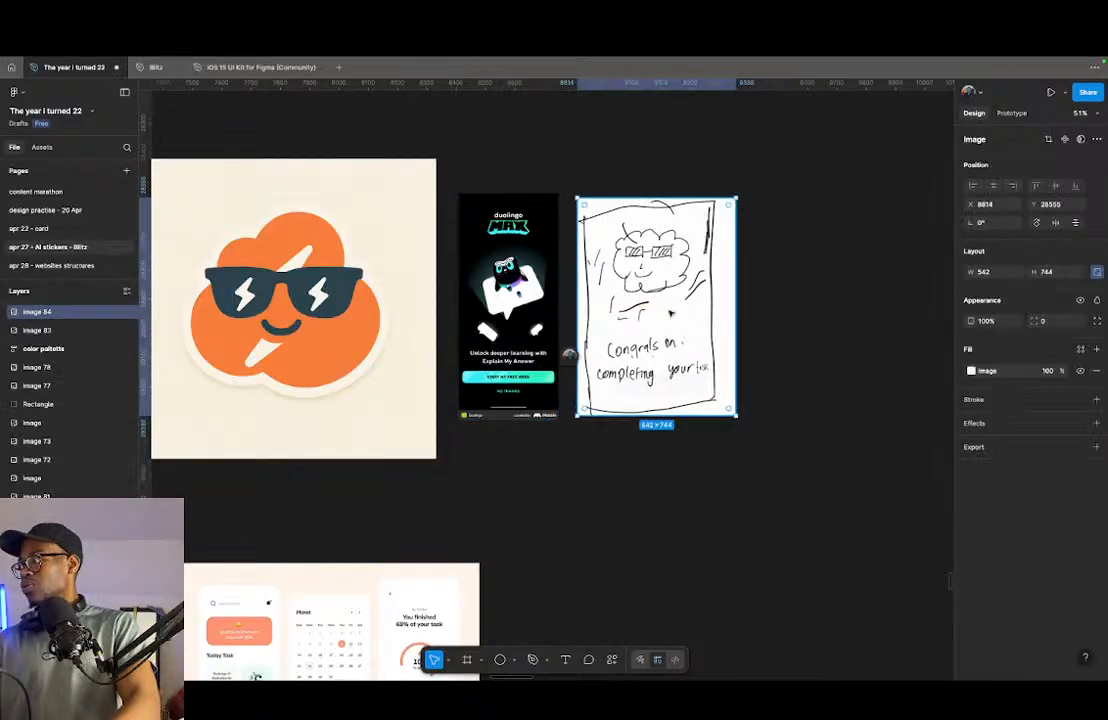
pyautogui.moveTo(573, 363); pyautogui.dragTo(690, 375)
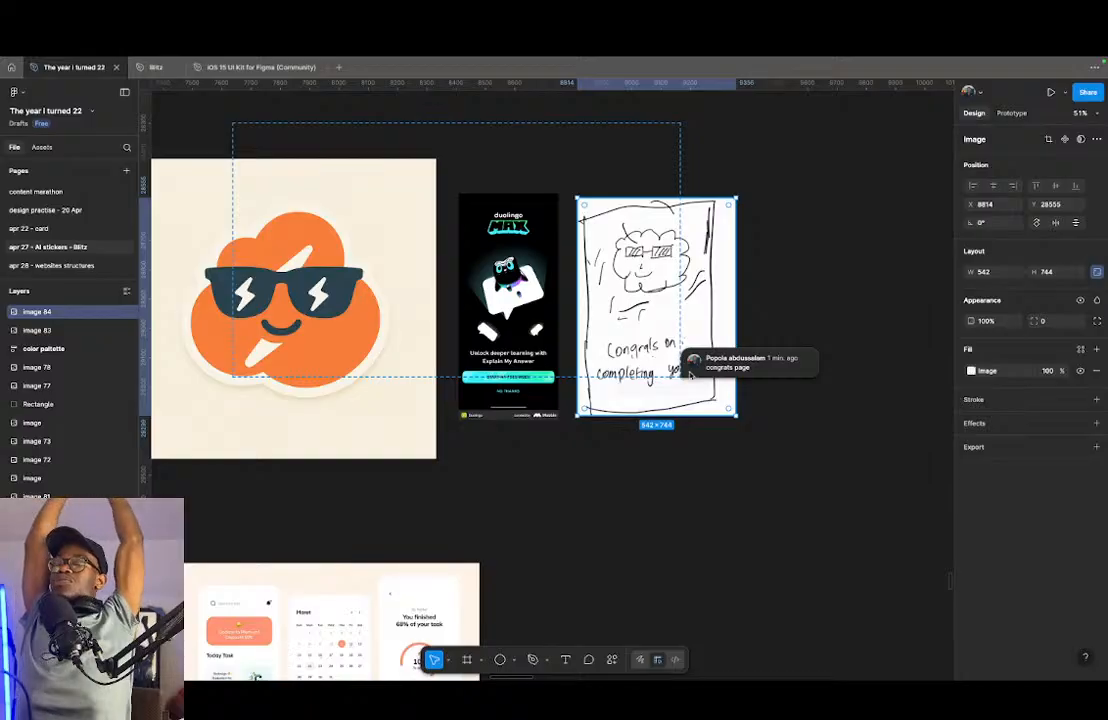
# - Switch to the Givingli website in the browser and examine its feature cards for customization, scheduling, wallet, inbox, gifts and reminders
pyautogui.hotkey('ctrl', 'Left')
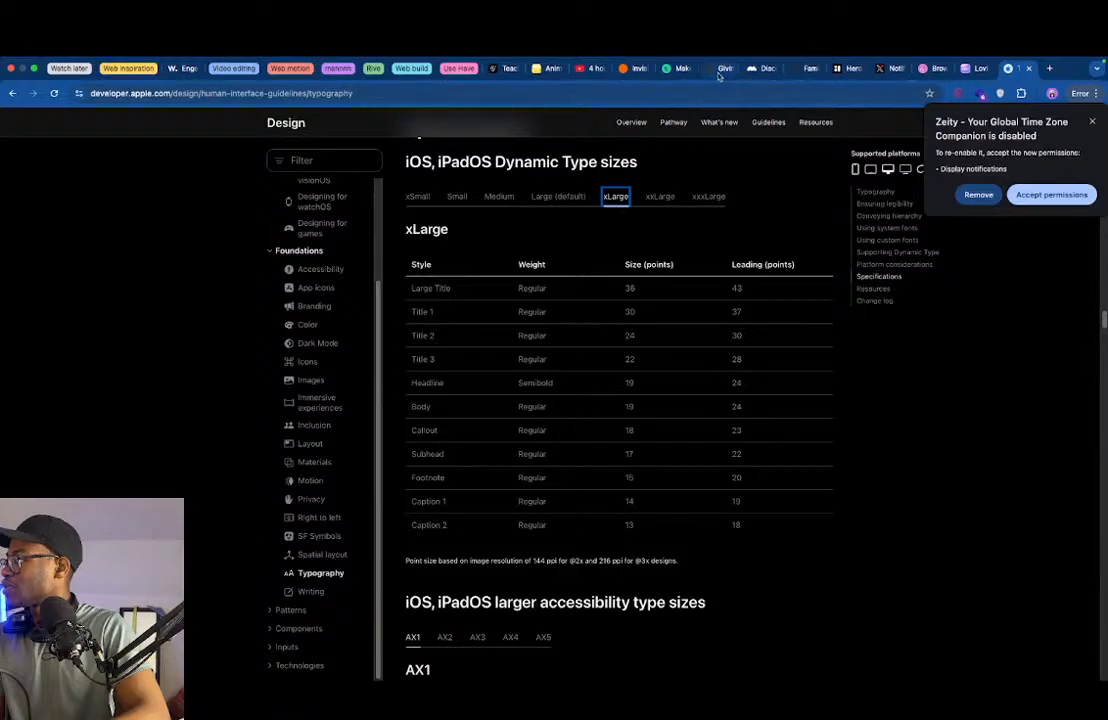
pyautogui.click(720, 72)
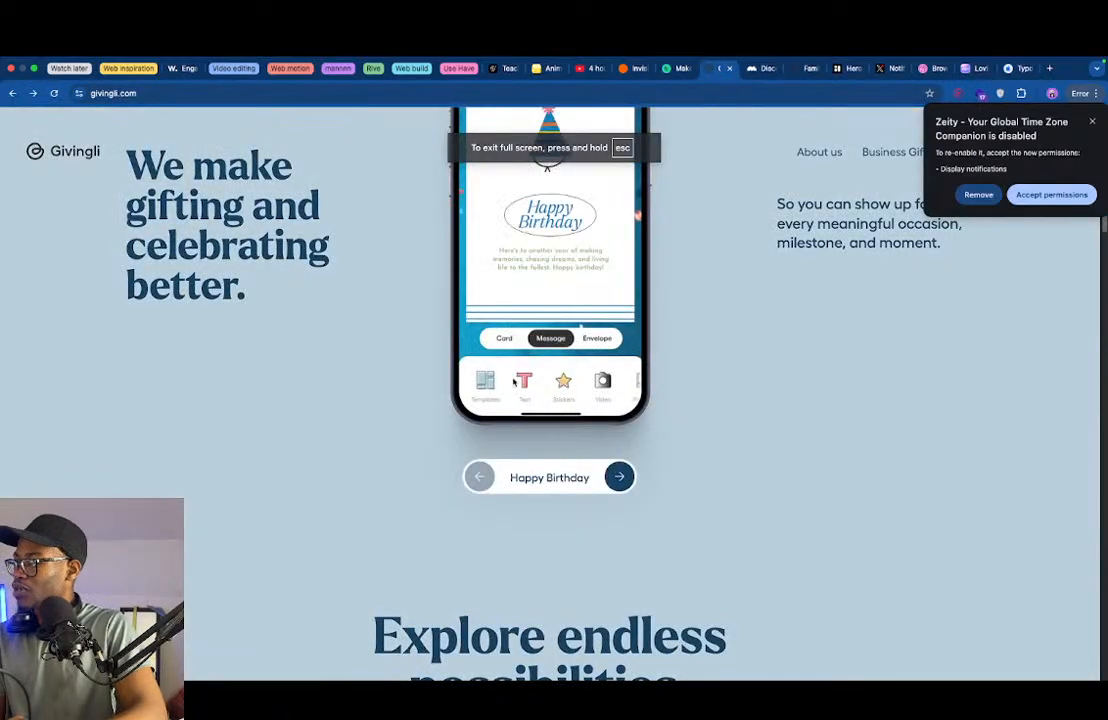
pyautogui.scroll(-10, 495, 390)
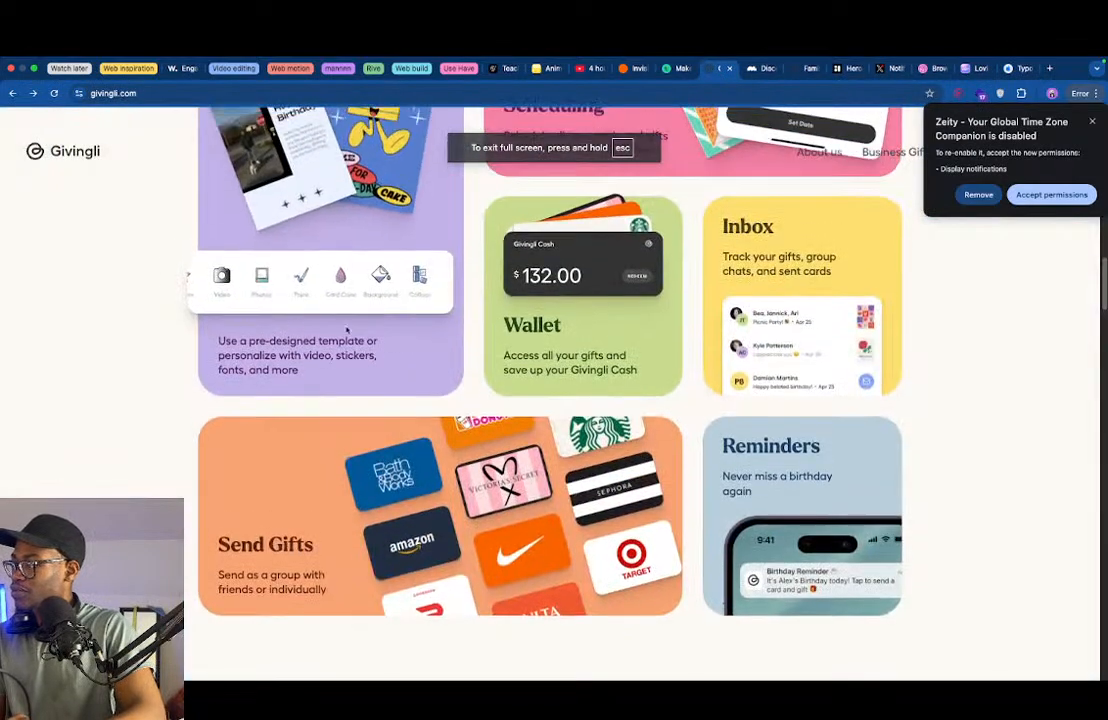
pyautogui.scroll(2, 362, 333)
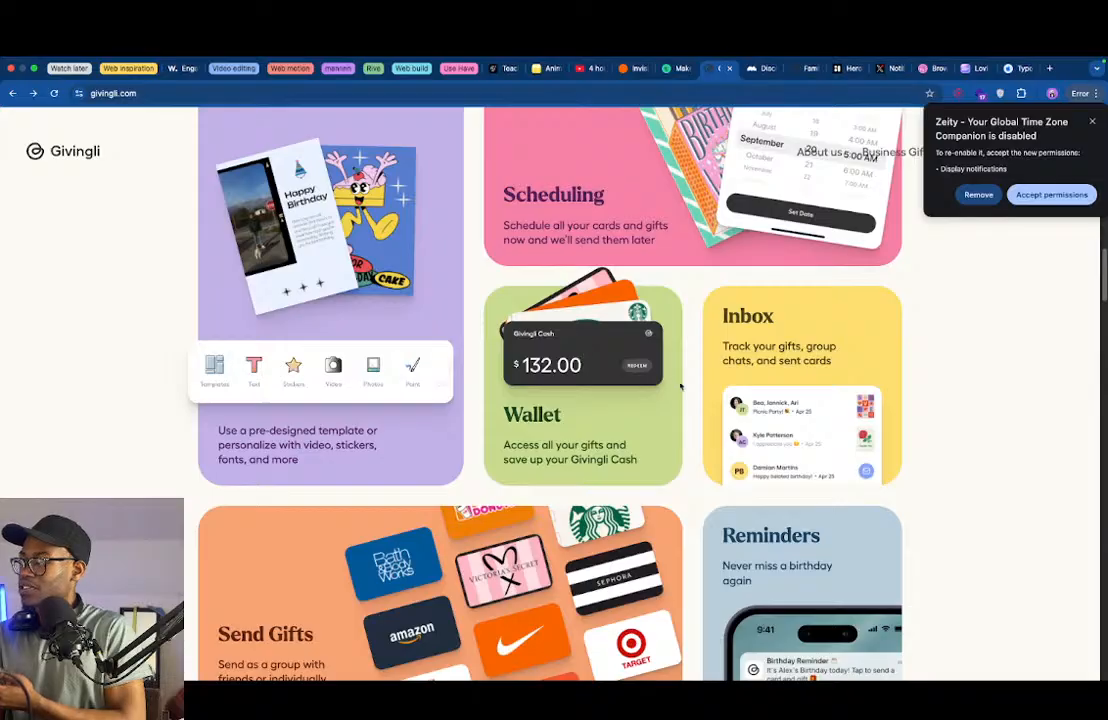
pyautogui.scroll(-3, 679, 385)
pyautogui.scroll(3, 790, 400)
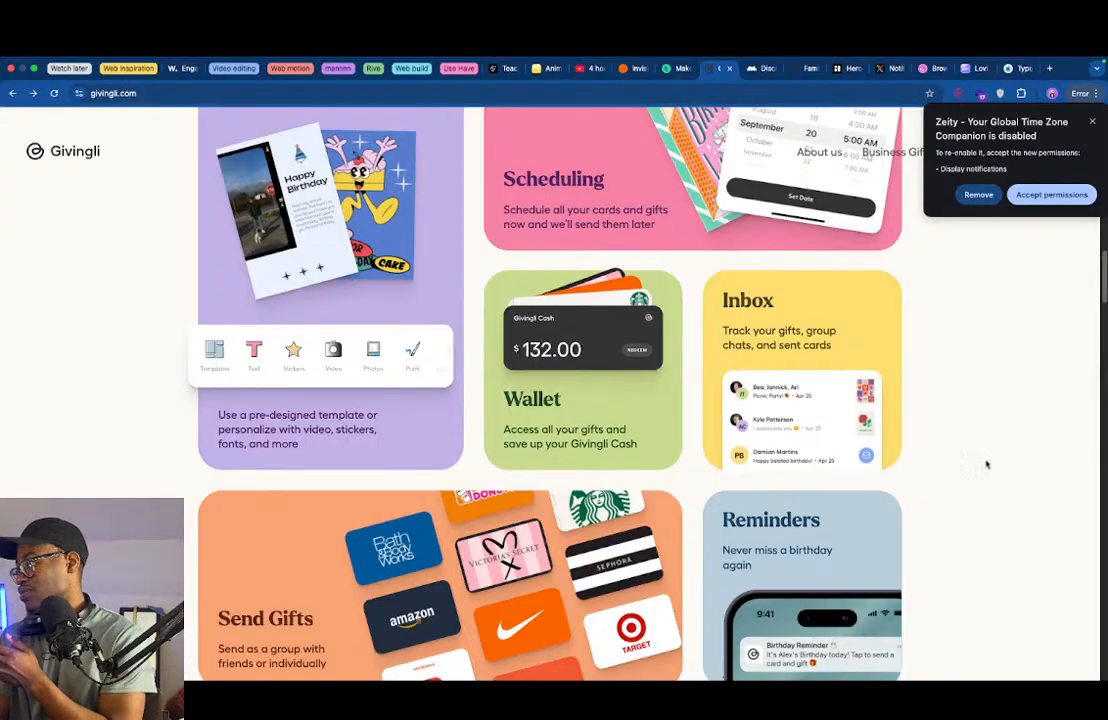
pyautogui.scroll(1, 826, 467)
pyautogui.scroll(3, 826, 467)
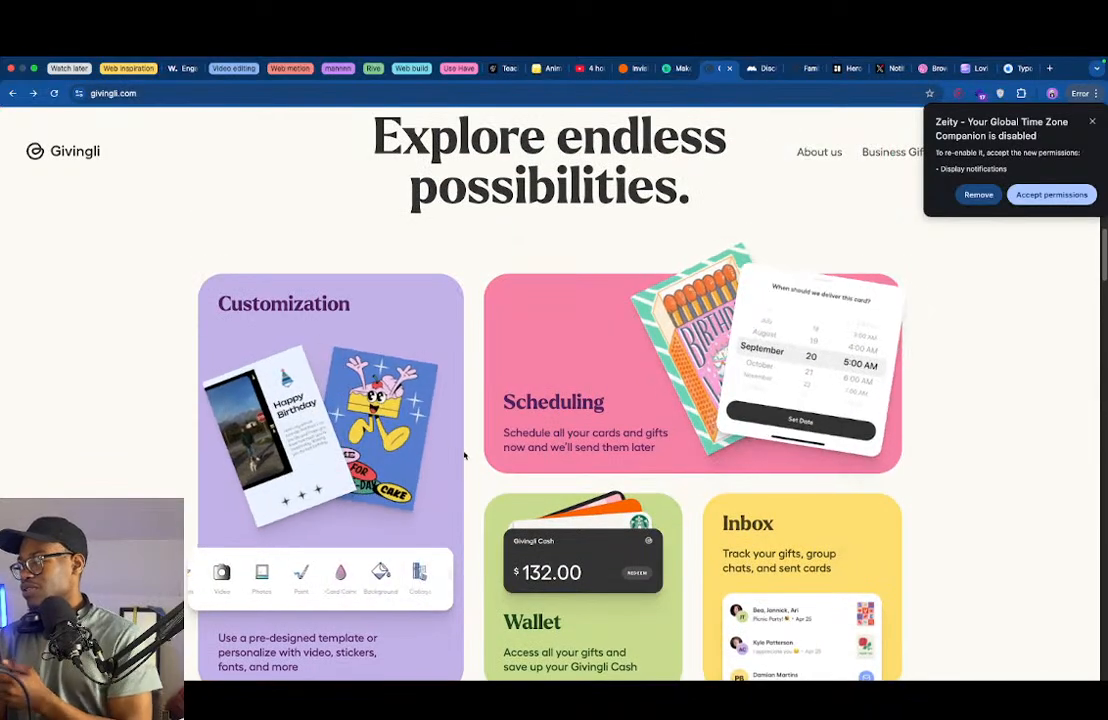
pyautogui.scroll(-2, 465, 455)
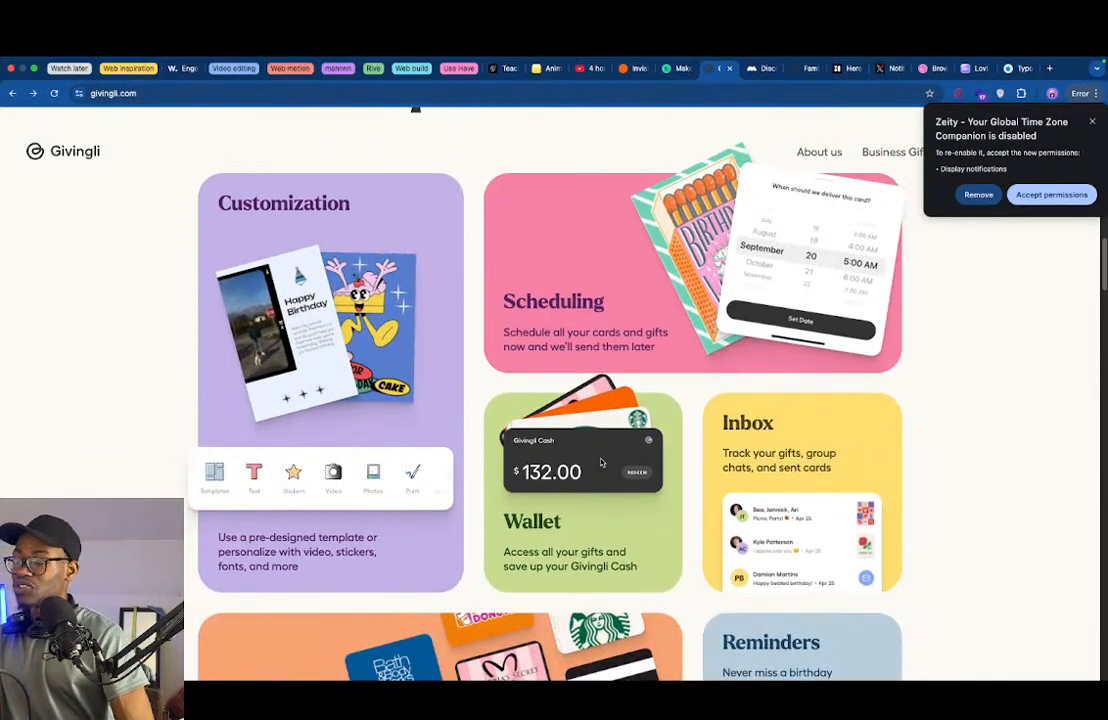
pyautogui.scroll(-4, 605, 565)
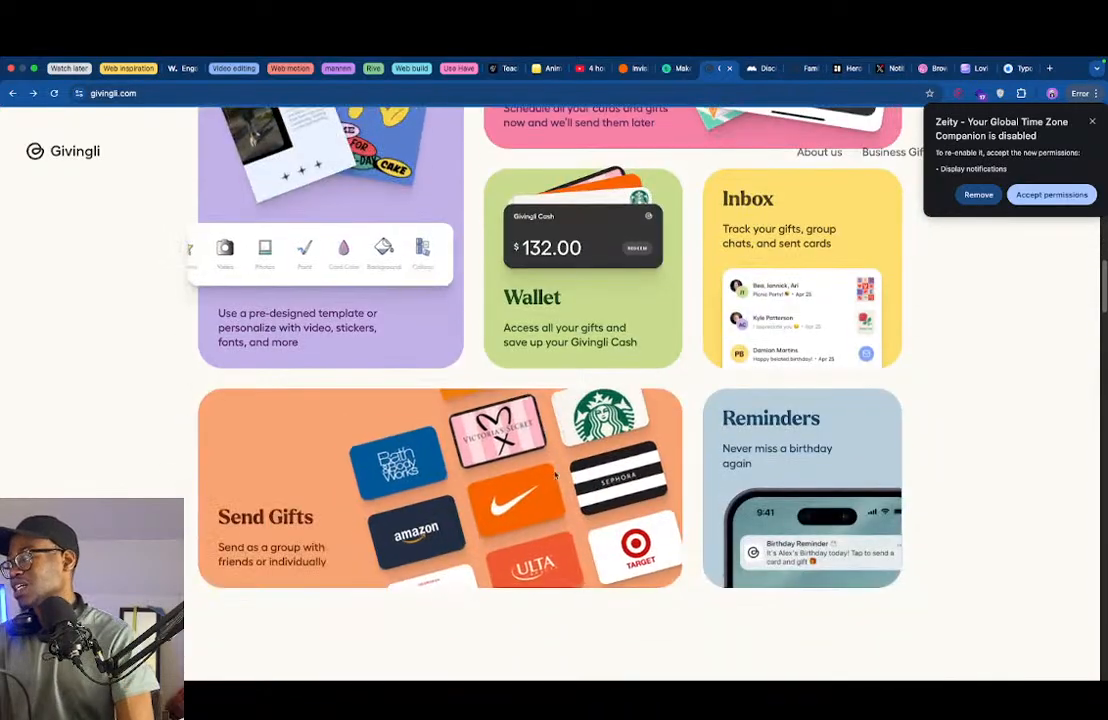
pyautogui.scroll(-4, 980, 484)
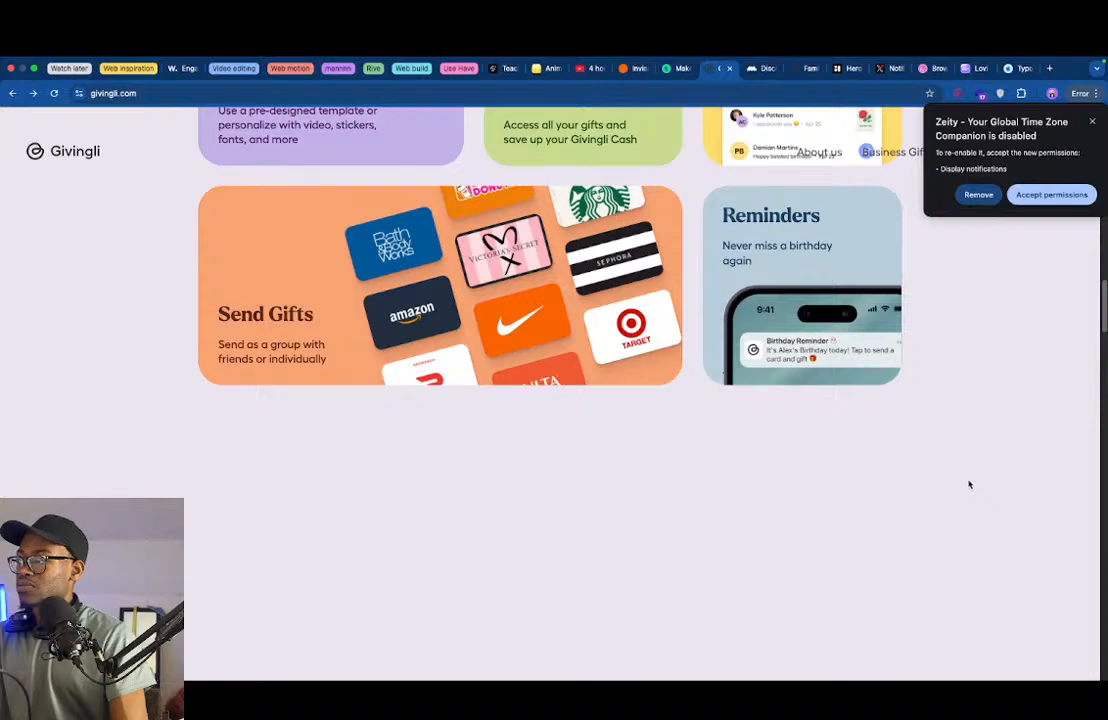
pyautogui.scroll(1, 735, 490)
# - Examine the Givingli page from the gifting section to the footer, raising and lowering the gift amount in the phone mockup
pyautogui.scroll(-15, 690, 519)
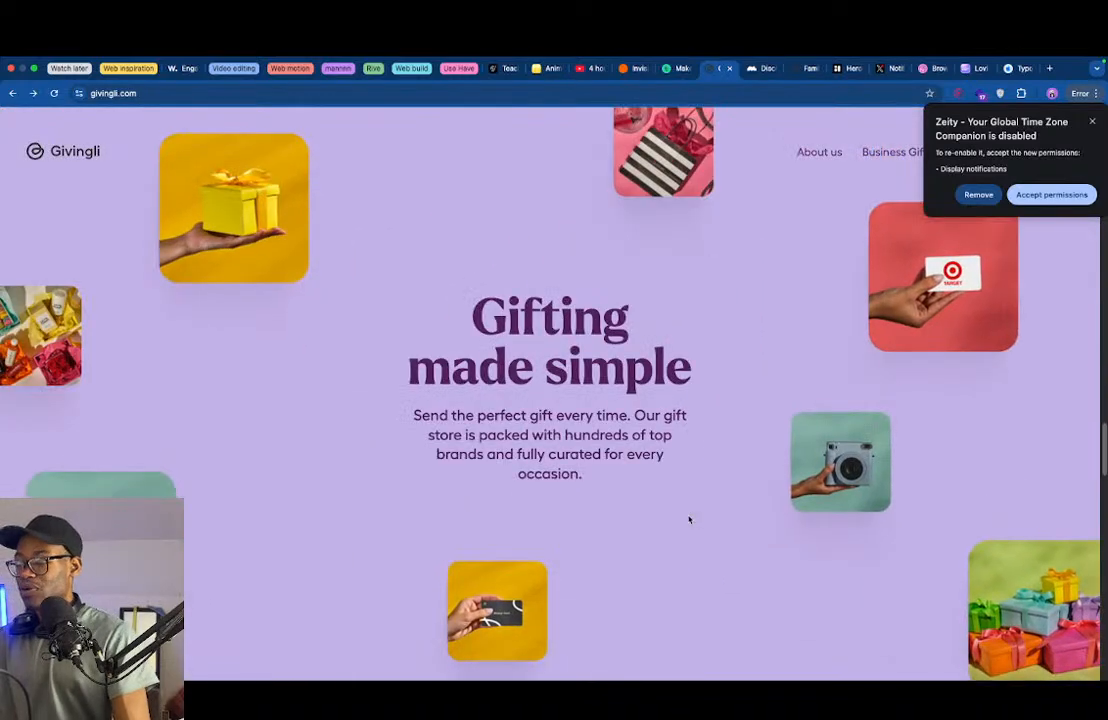
pyautogui.scroll(-10, 584, 532)
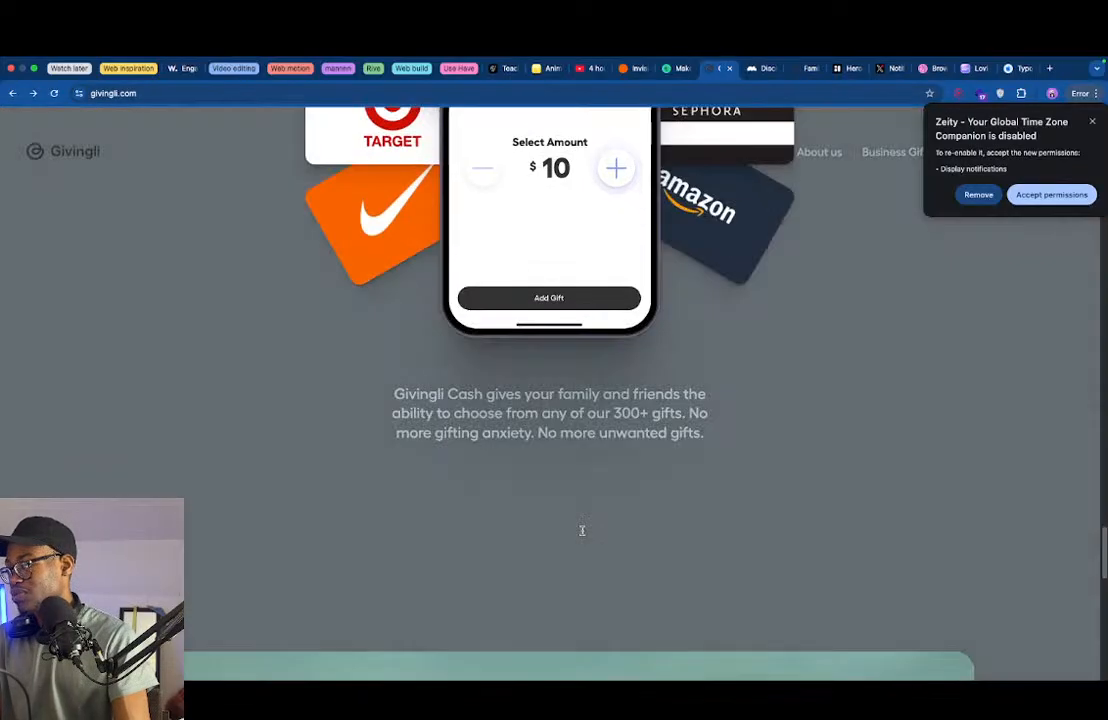
pyautogui.scroll(5, 583, 535)
pyautogui.scroll(-10, 584, 530)
pyautogui.scroll(5, 590, 500)
pyautogui.click(608, 391)
pyautogui.click(607, 393)
pyautogui.click(490, 393)
pyautogui.click(490, 394)
pyautogui.scroll(-10, 505, 430)
pyautogui.scroll(-5, 505, 490)
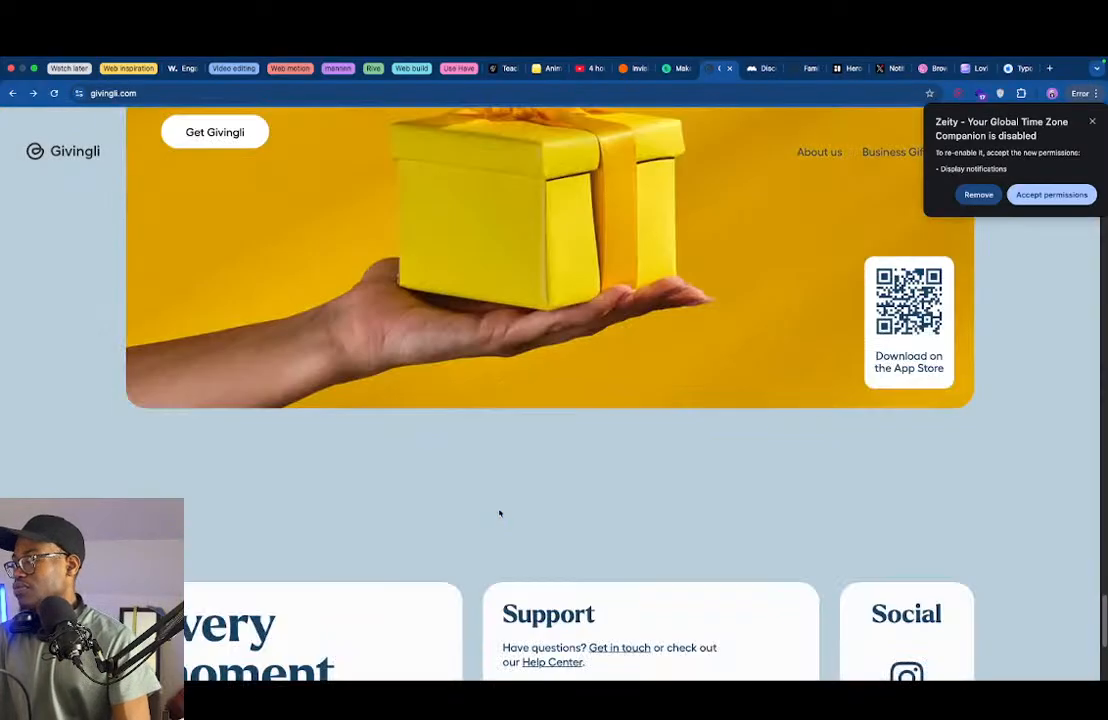
pyautogui.scroll(-4, 499, 513)
# - Compare the Givingli hero stickers and phone mockup across the Happy Birthday, Happy Holidays, Congrats and Love themes
pyautogui.scroll(20, 498, 498)
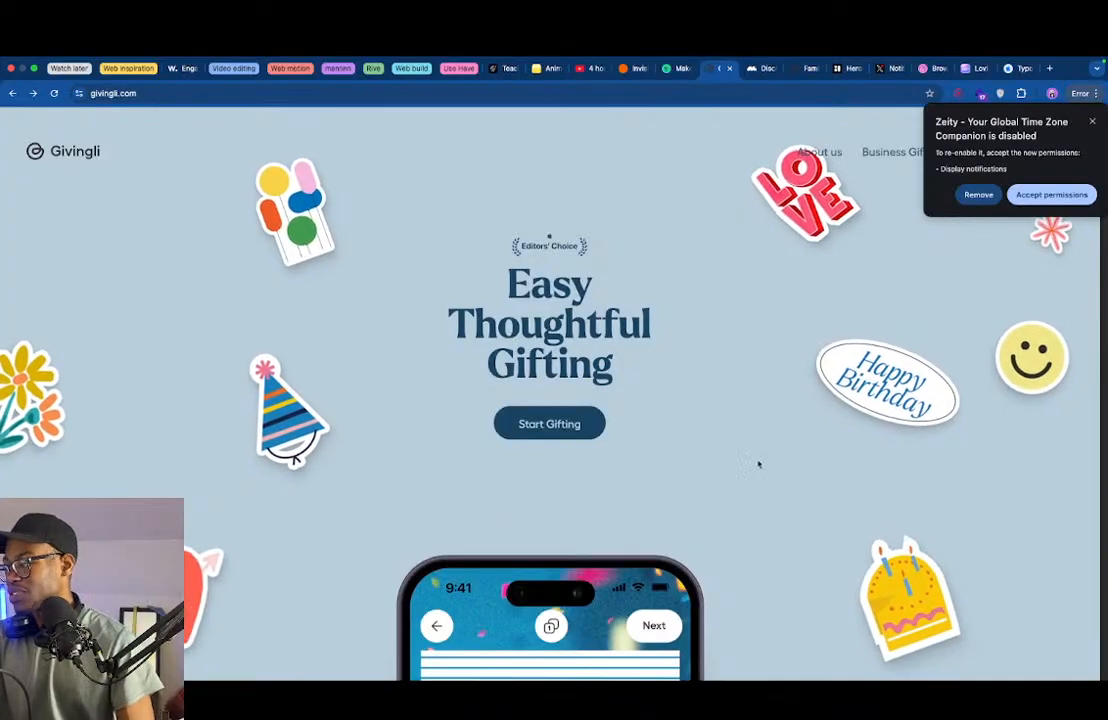
pyautogui.scroll(-5, 747, 480)
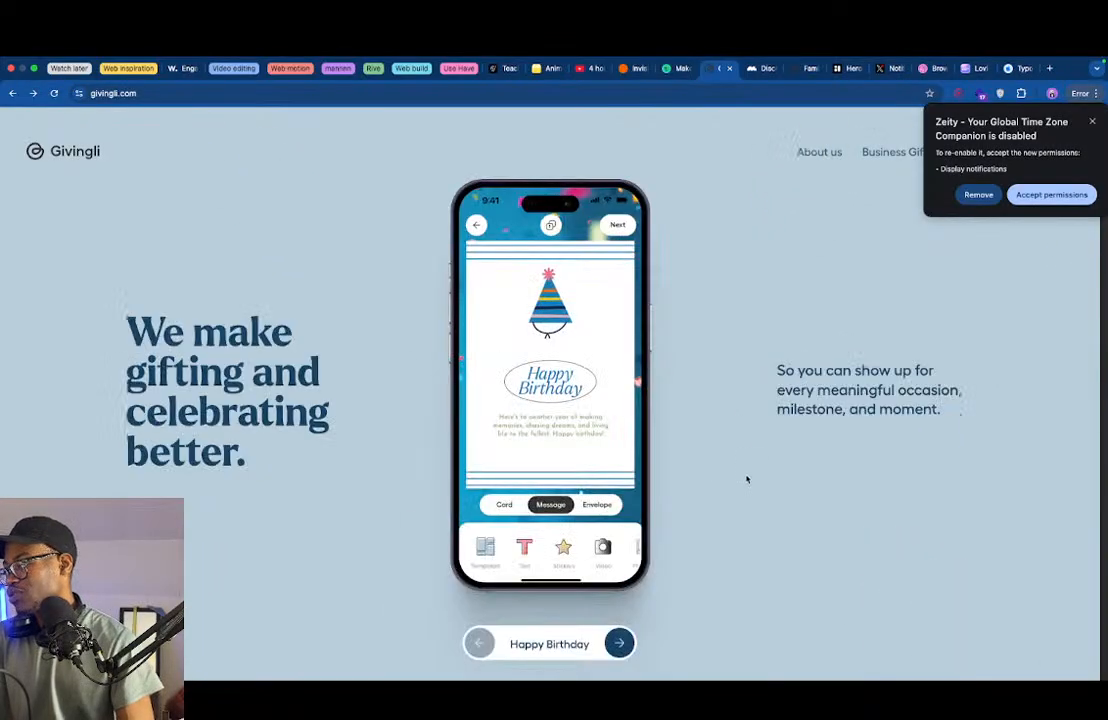
pyautogui.scroll(5, 746, 479)
pyautogui.scroll(-5, 744, 478)
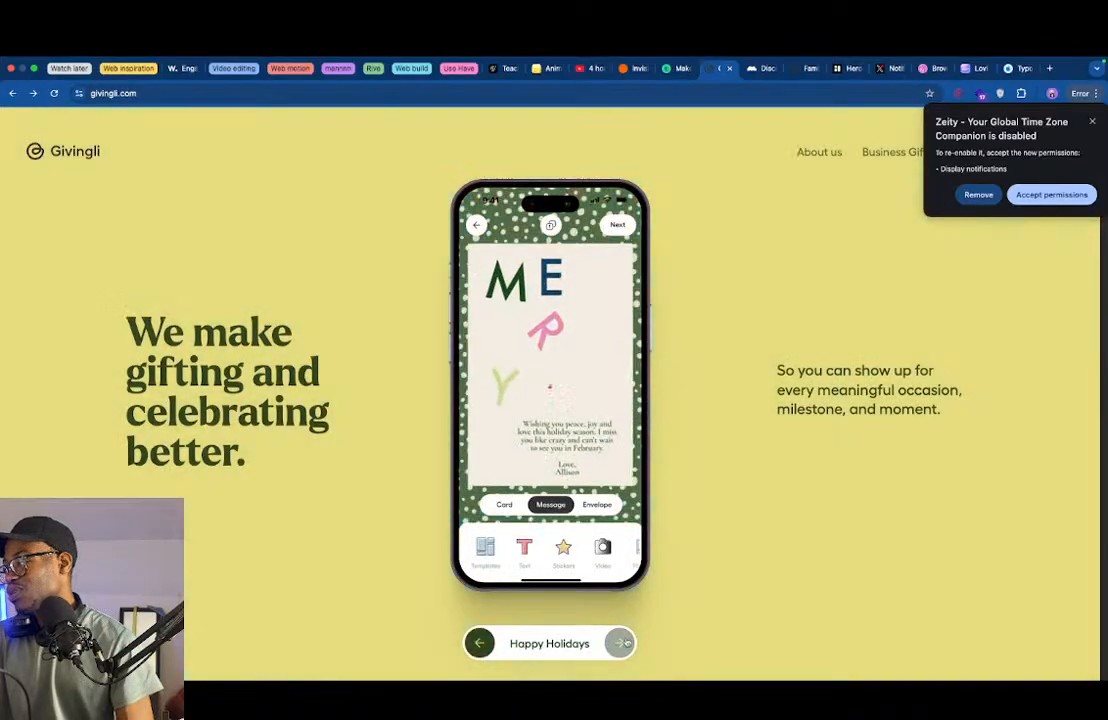
pyautogui.scroll(5, 624, 478)
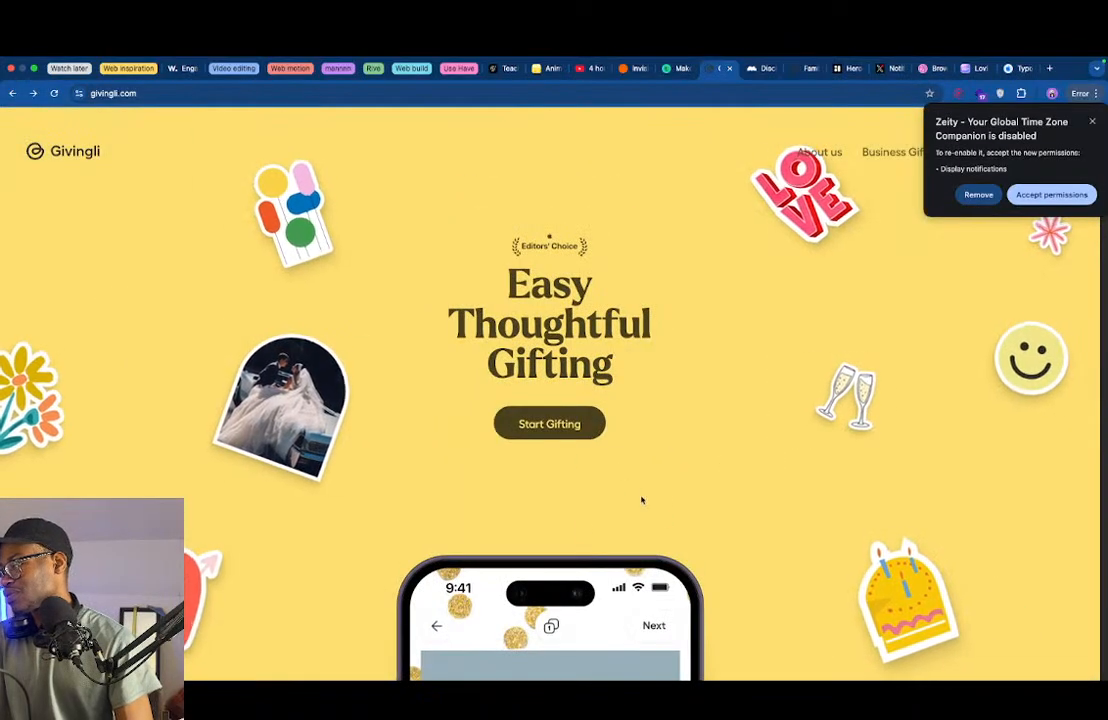
pyautogui.scroll(-5, 624, 533)
pyautogui.scroll(5, 624, 533)
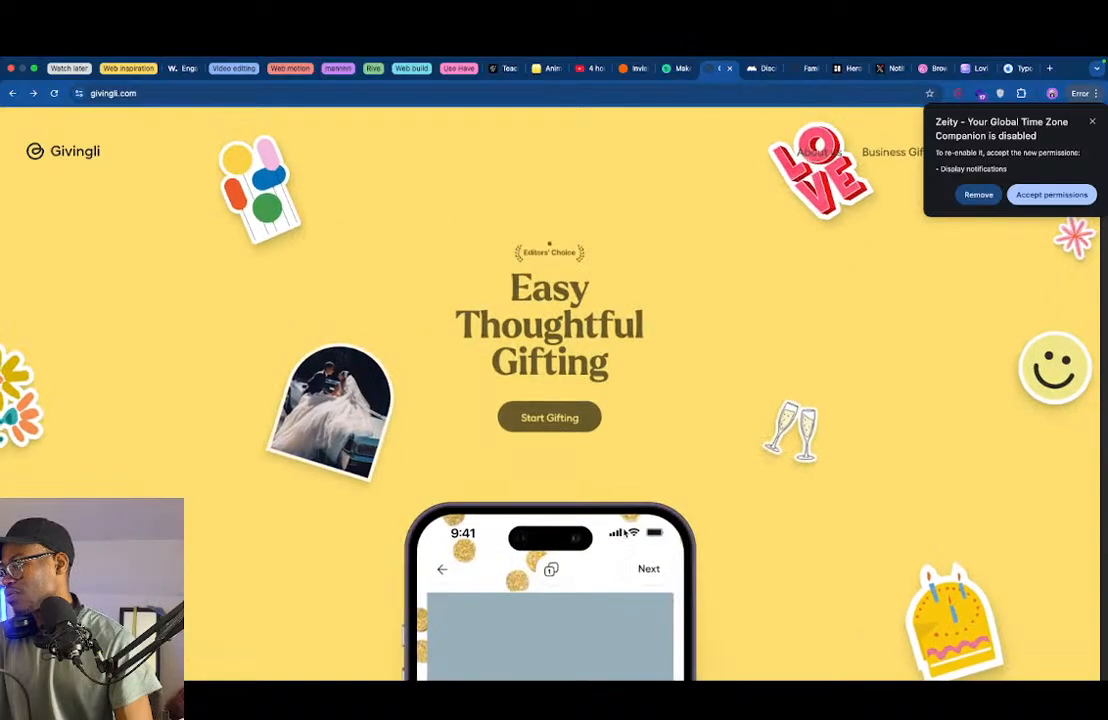
pyautogui.scroll(-5, 624, 533)
pyautogui.scroll(5, 609, 630)
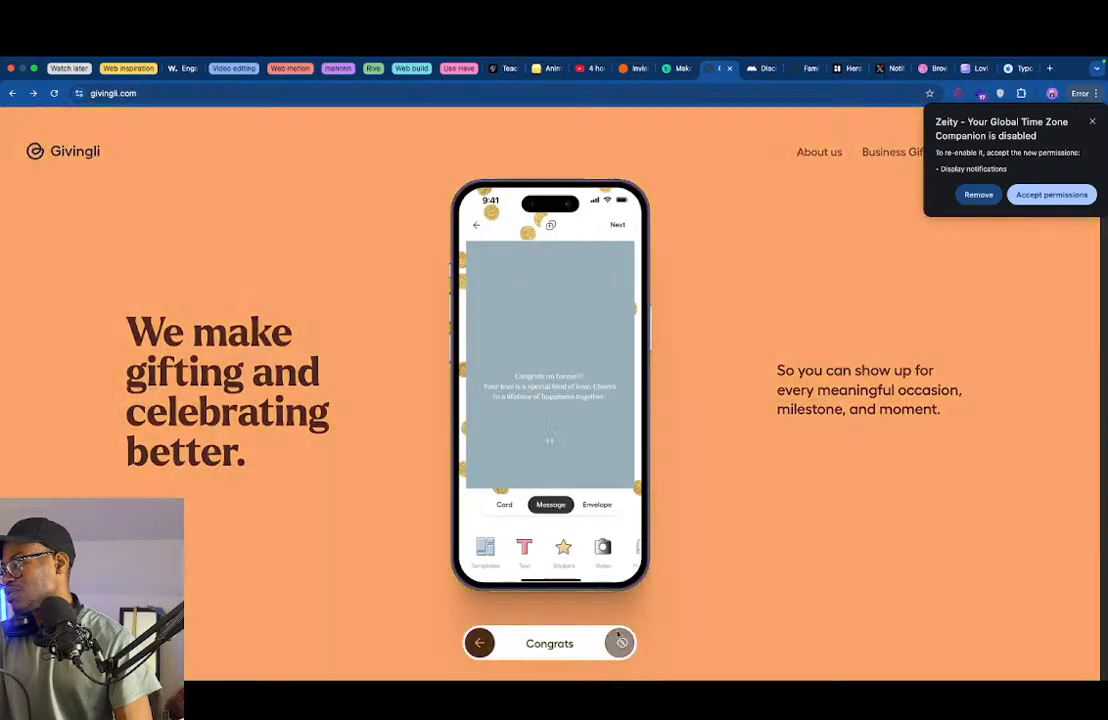
pyautogui.scroll(-5, 519, 465)
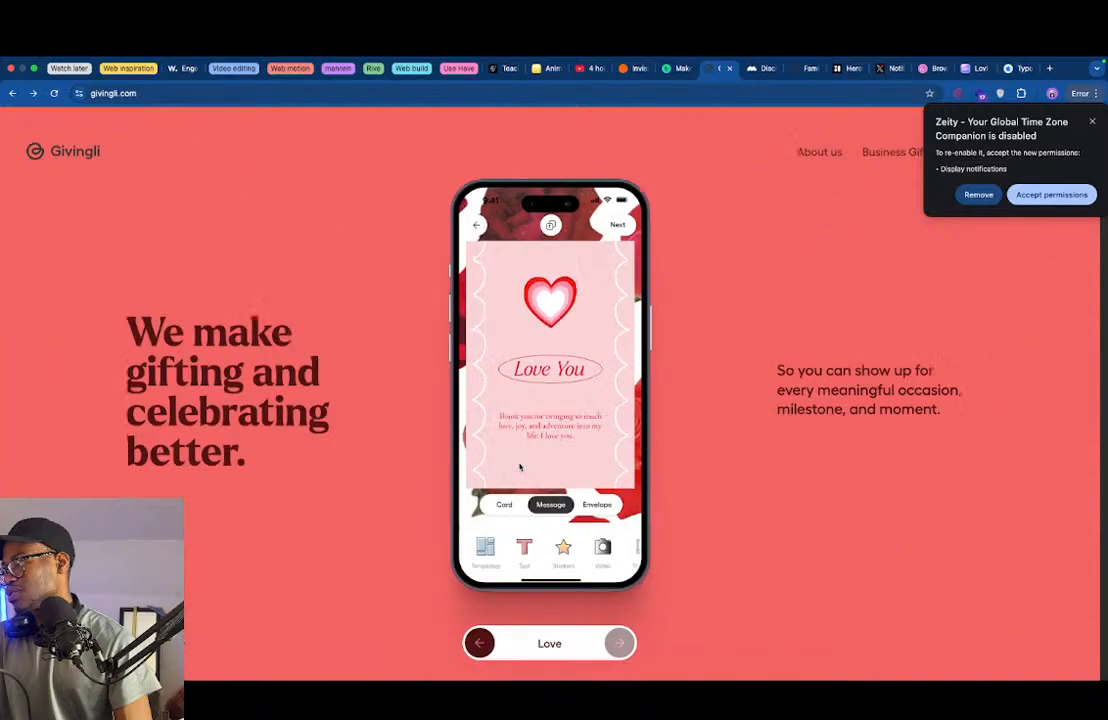
pyautogui.scroll(5, 519, 466)
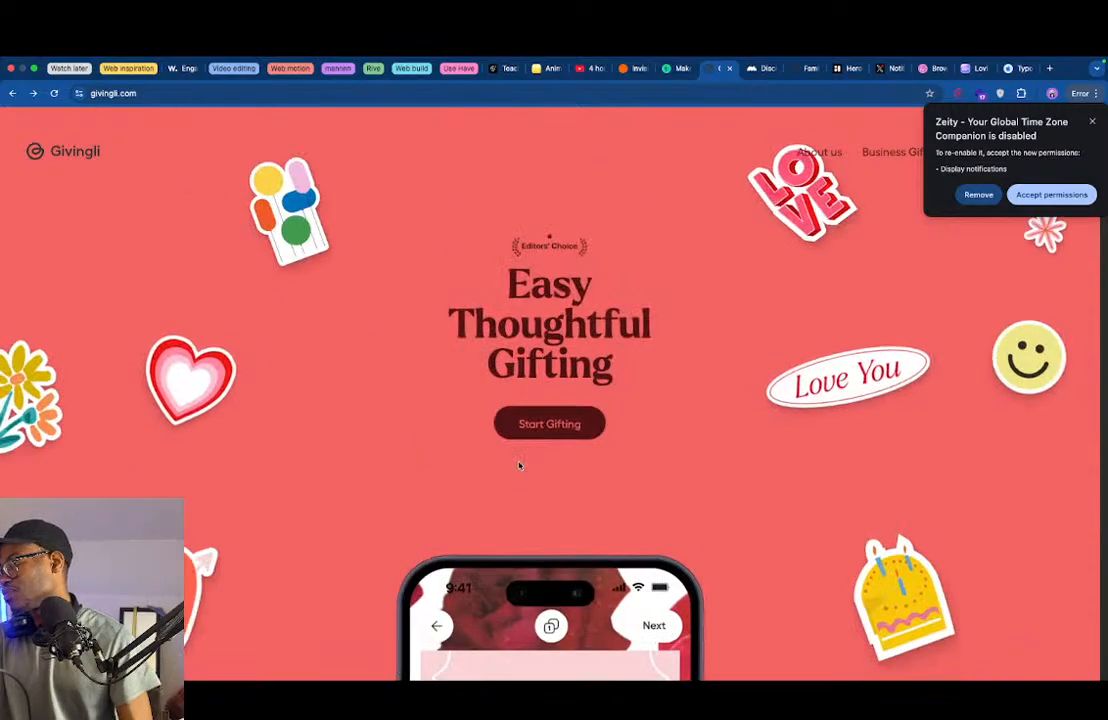